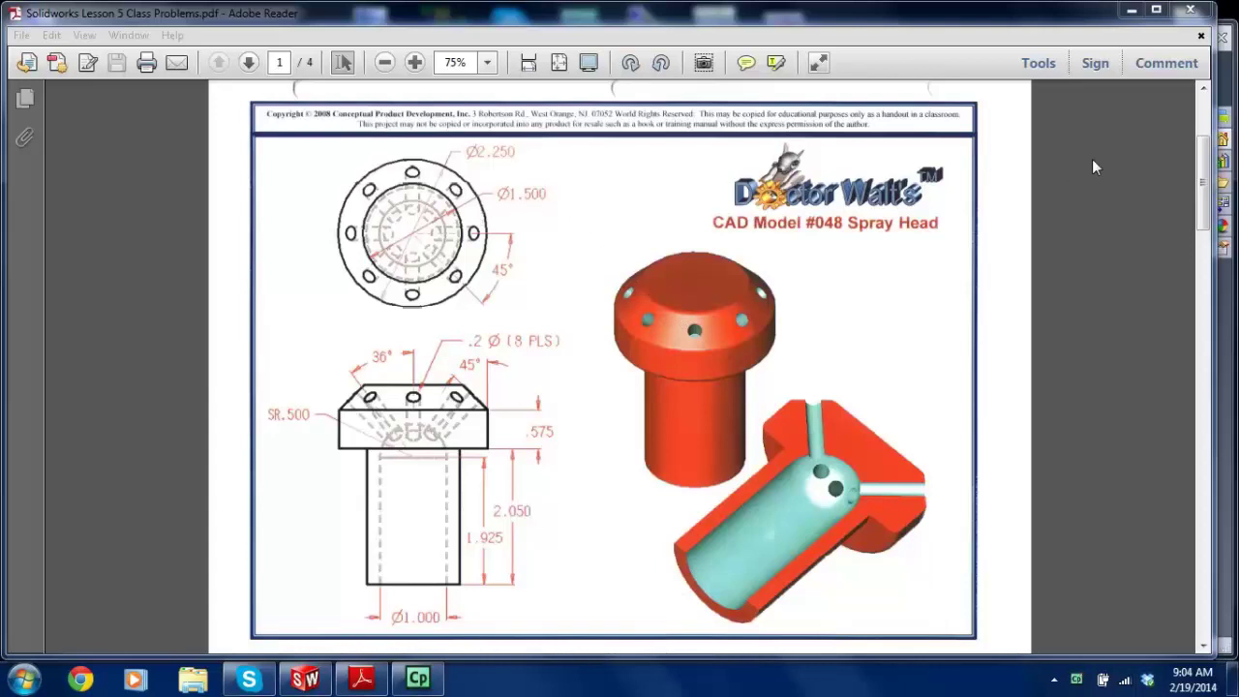
Step: Dismiss the reading-order prompt and look through the four class problem drawings, returning to the Spray Head page
drag(1199, 166, 1199, 126)
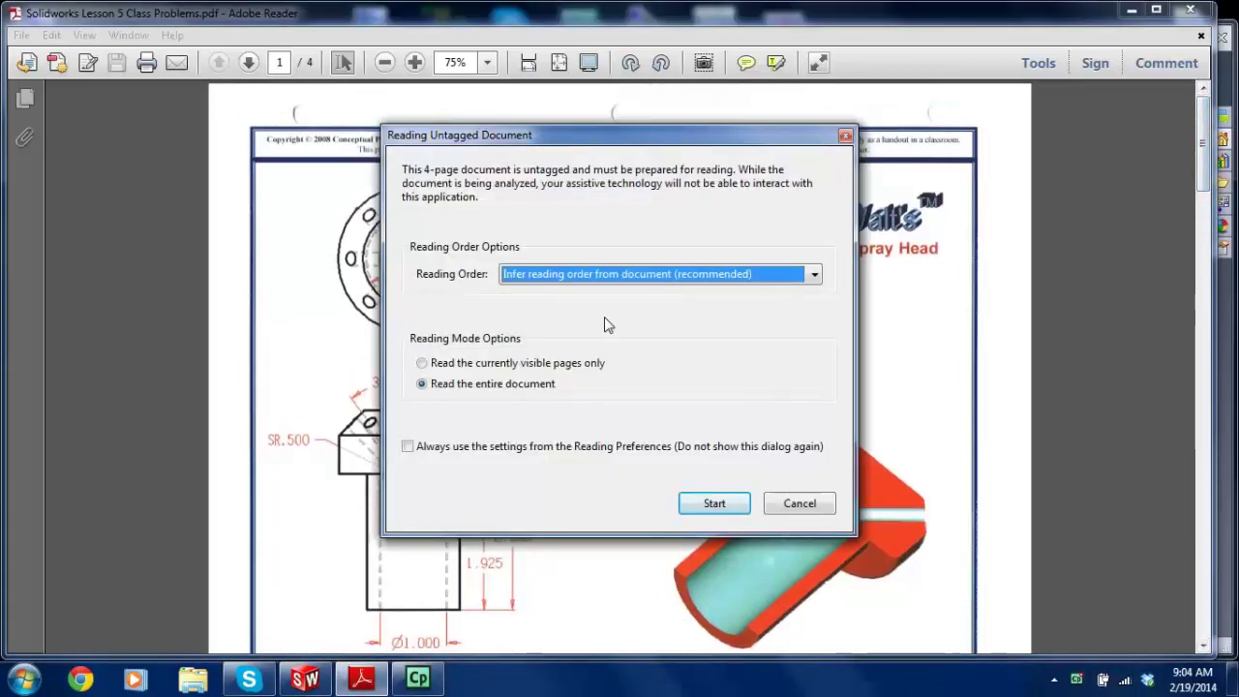
click(792, 504)
scroll(779, 496, down, 1)
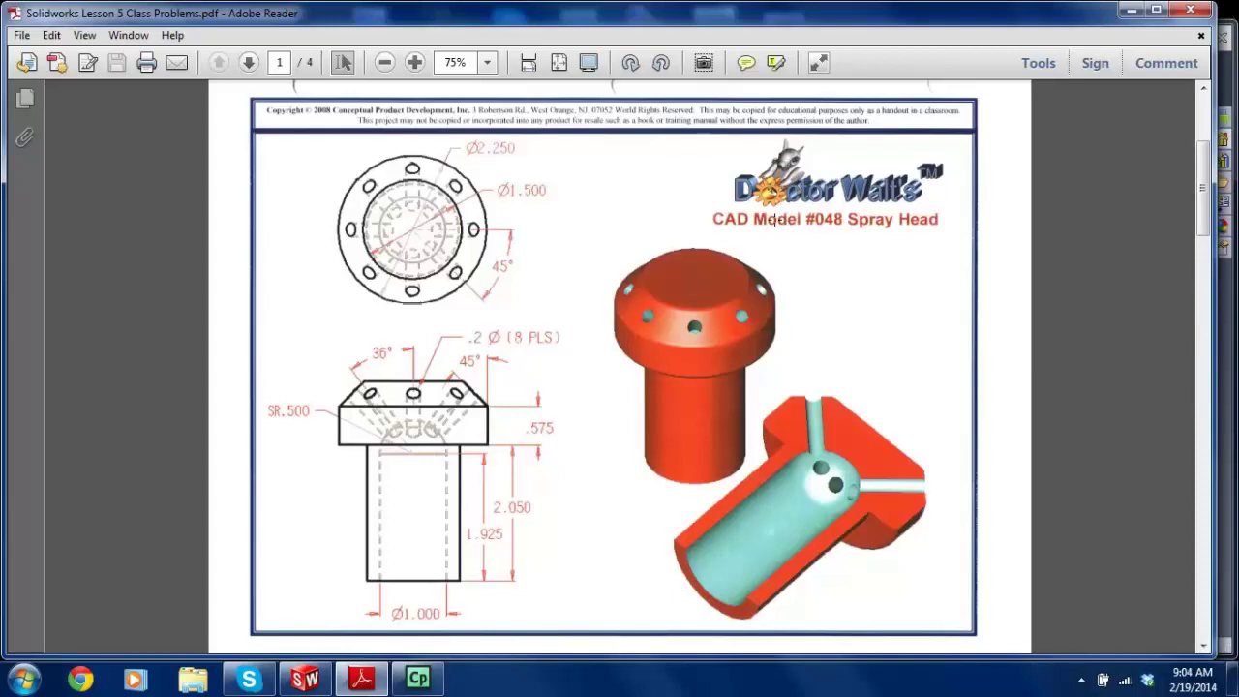
scroll(765, 220, down, 10)
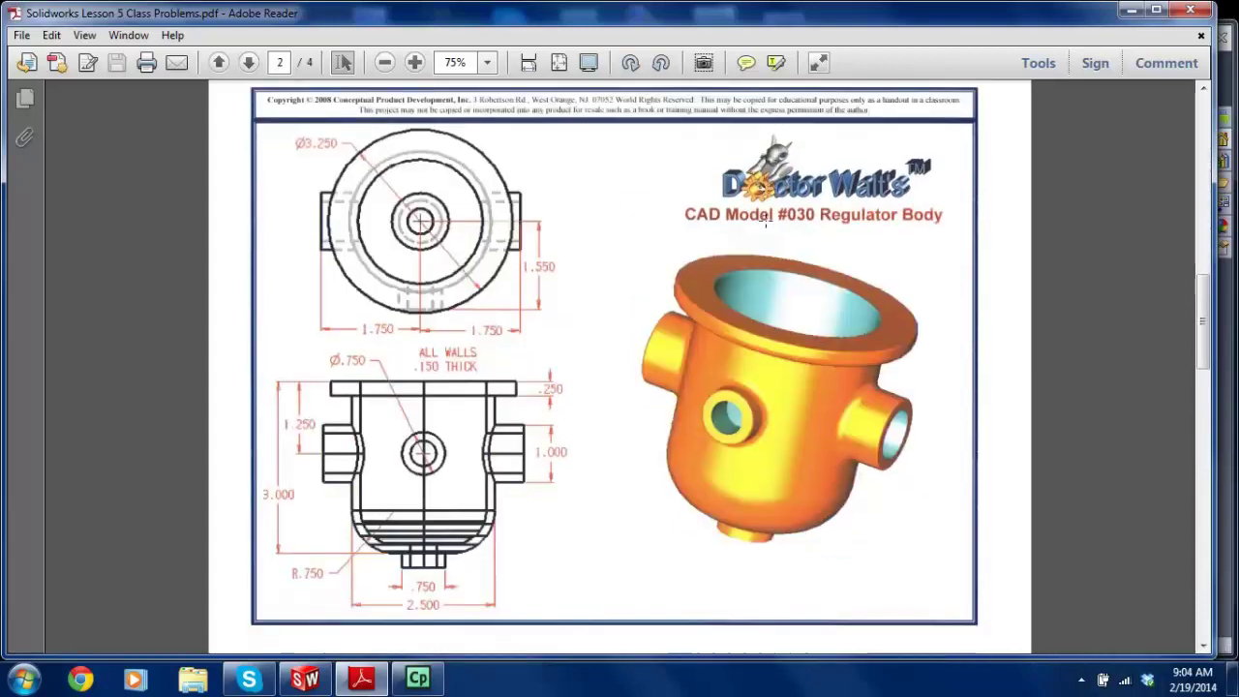
scroll(626, 216, down, 10)
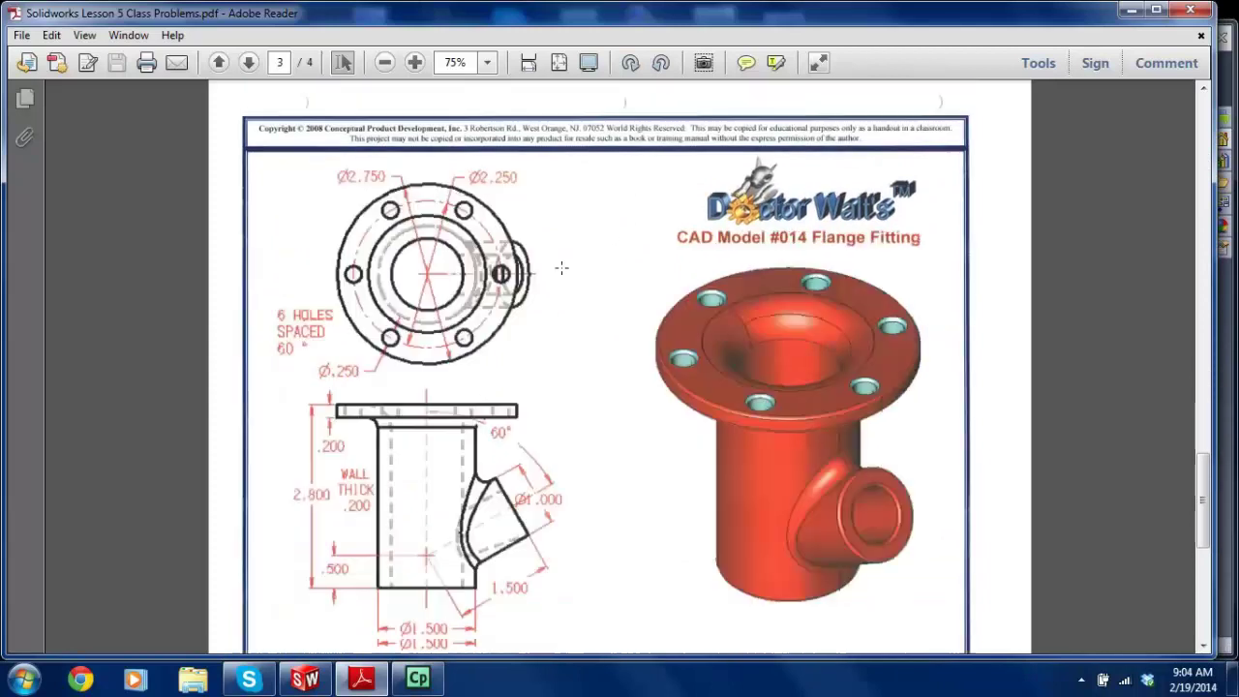
scroll(562, 267, down, 1)
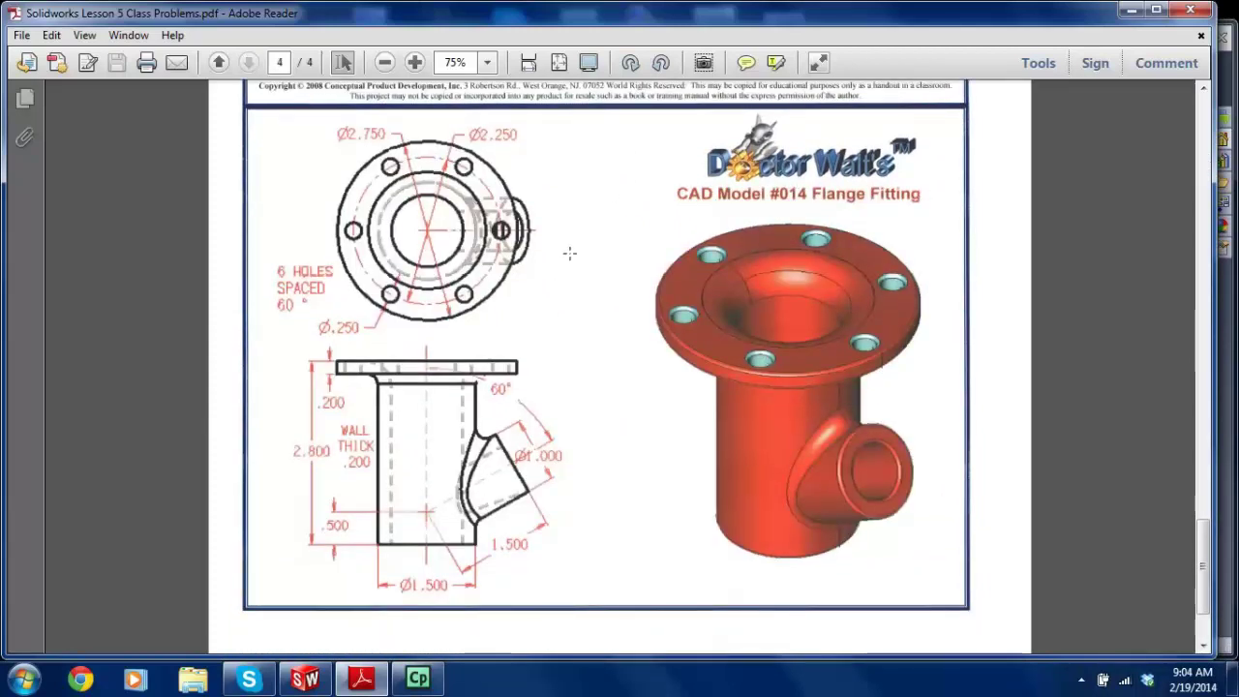
scroll(567, 252, up, 10)
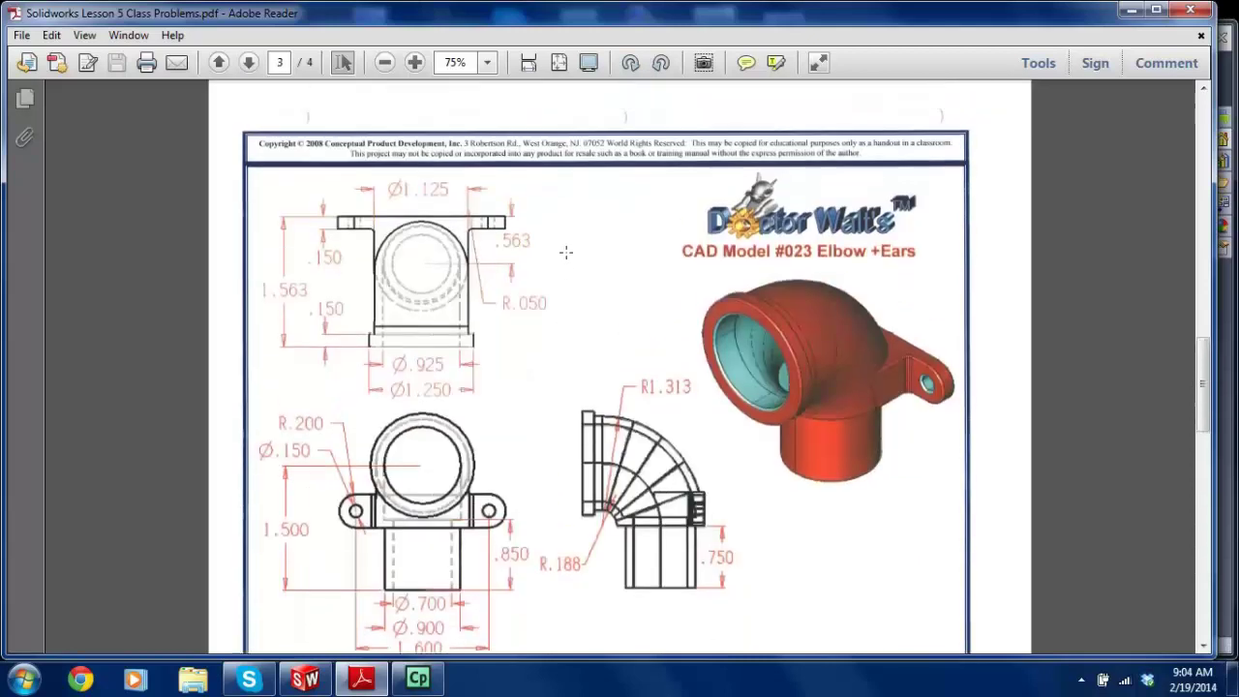
scroll(567, 252, up, 5)
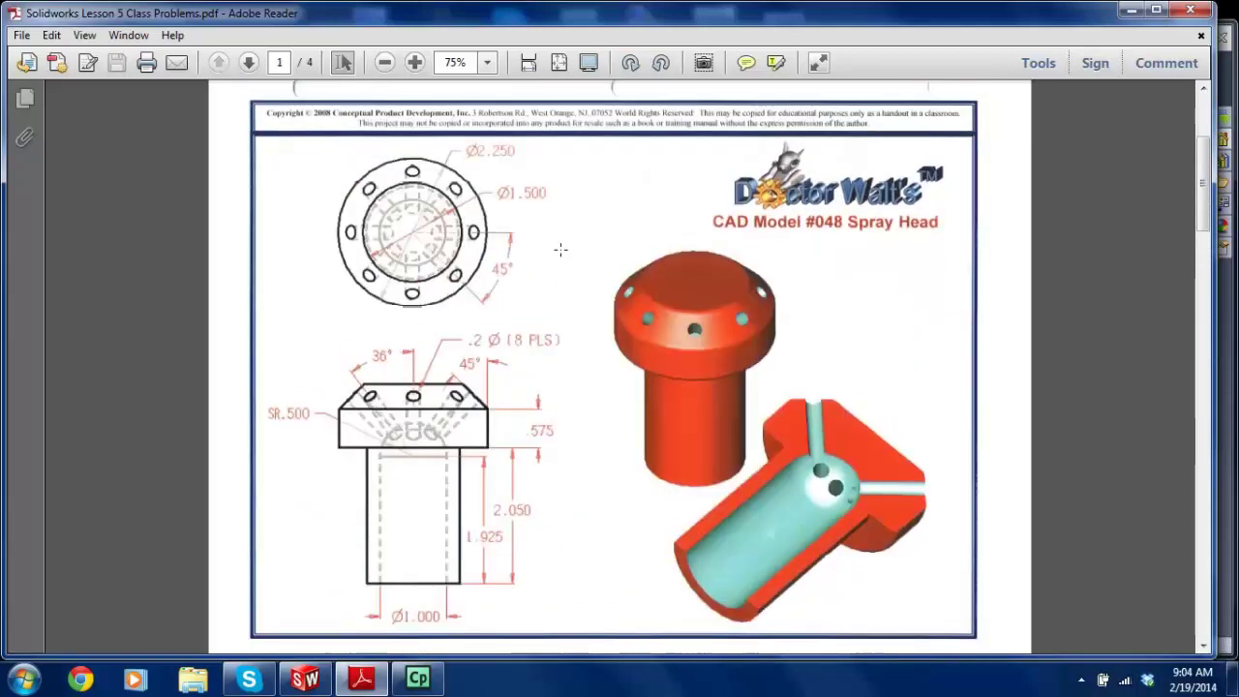
mouse_move(366, 670)
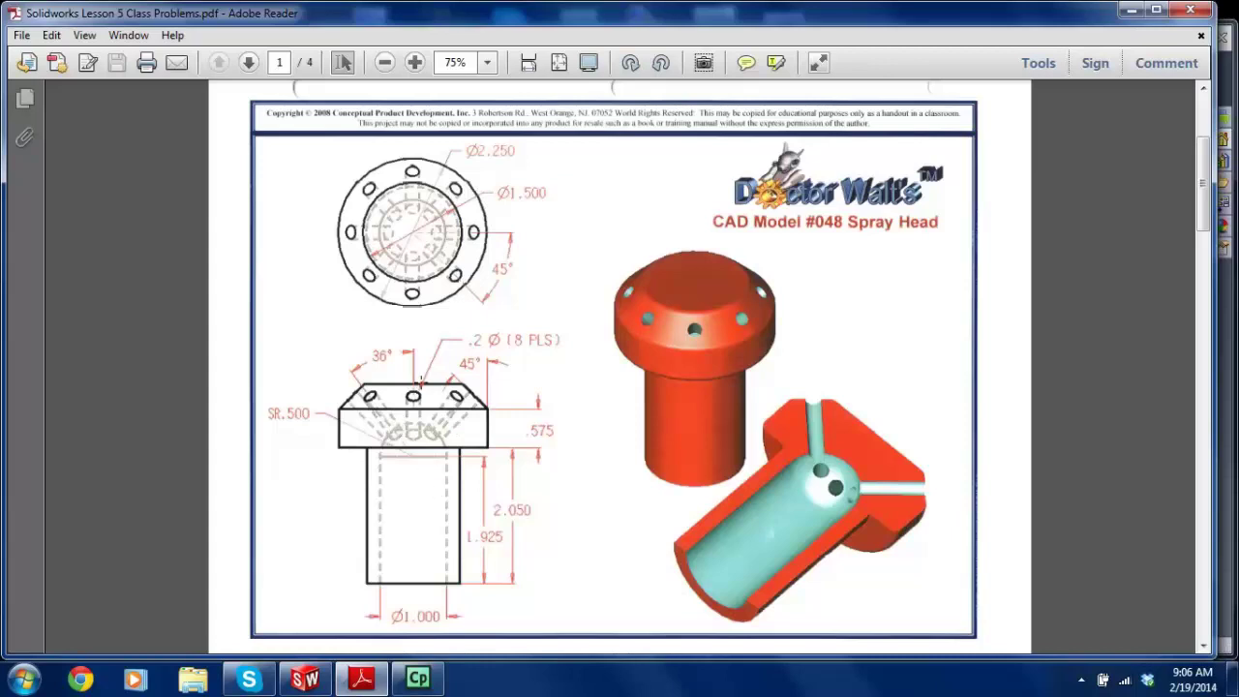
Step: Examine the Spray Head drawing's front and top views up close for diameters, heights, hole angles and the 45° chamfer
scroll(435, 551, up, 2)
scroll(431, 537, down, 1)
ctrl+scroll(409, 519, up, 1)
key(ctrl+equal)
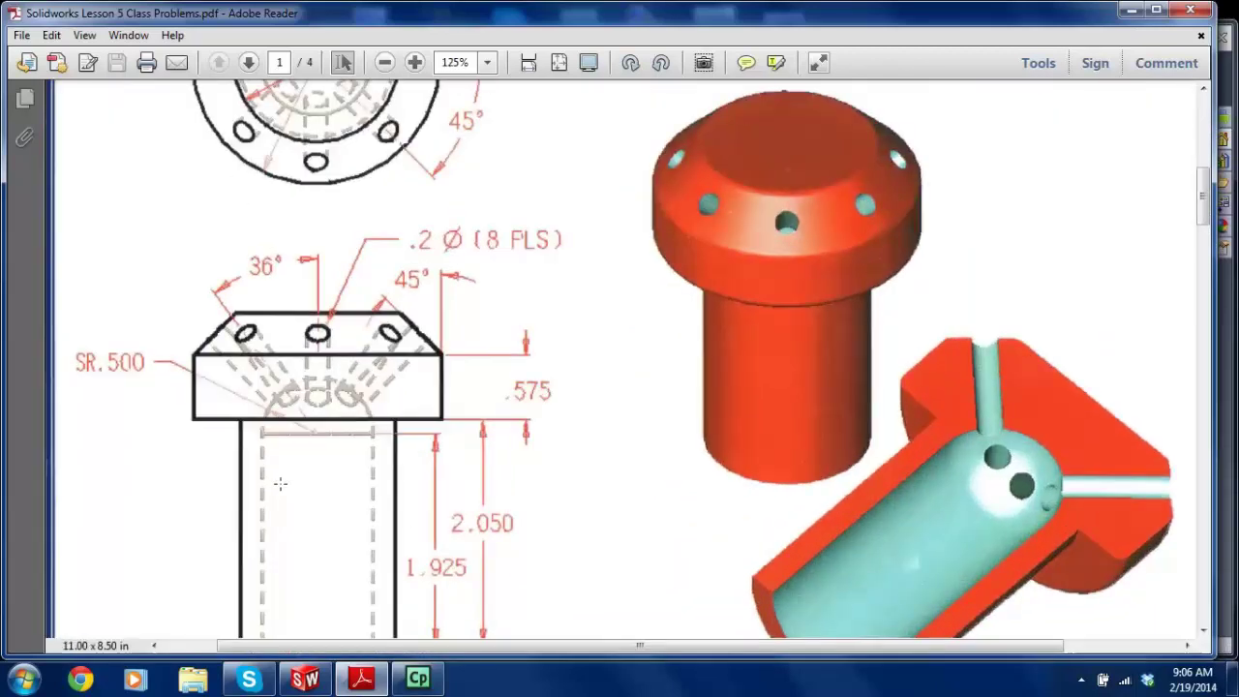
scroll(281, 448, down, 2)
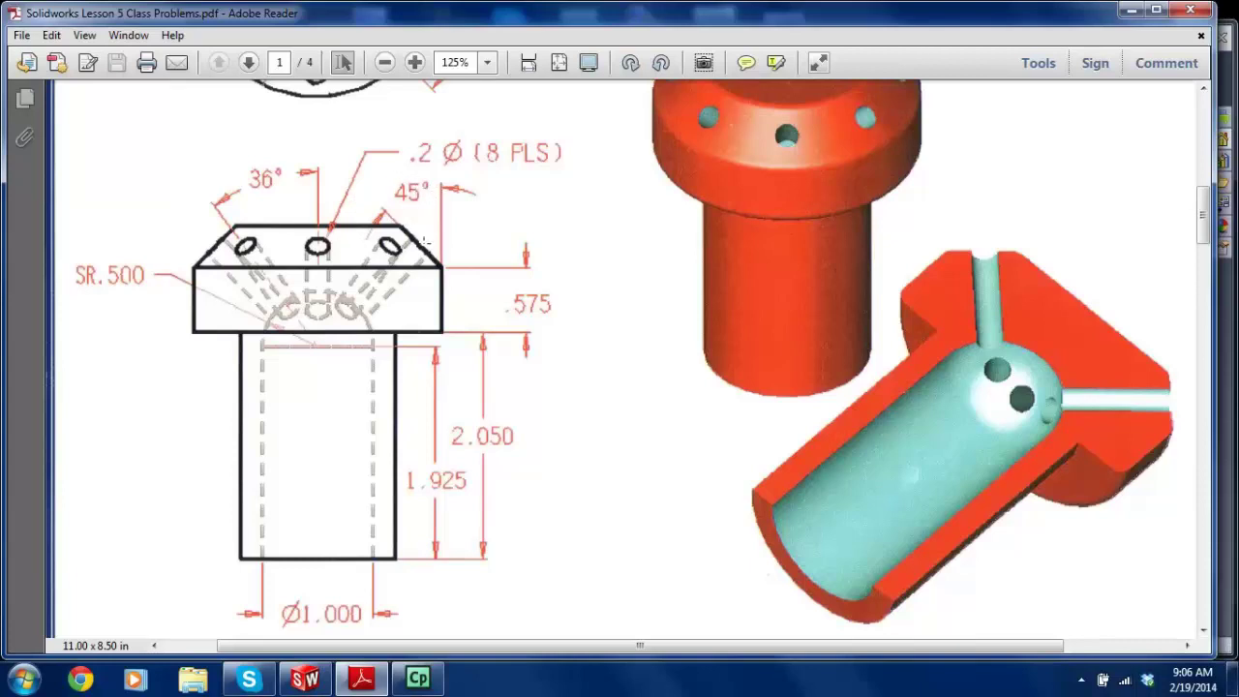
ctrl+scroll(424, 242, up, 4)
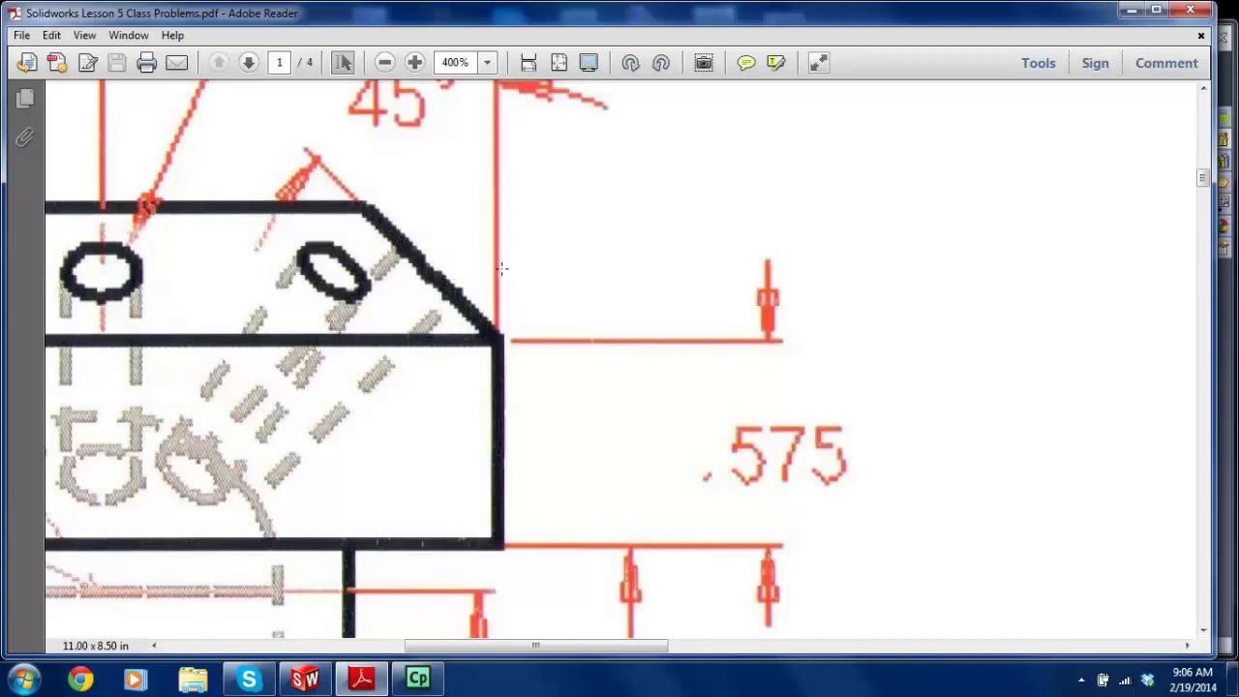
ctrl+scroll(478, 215, down, 2)
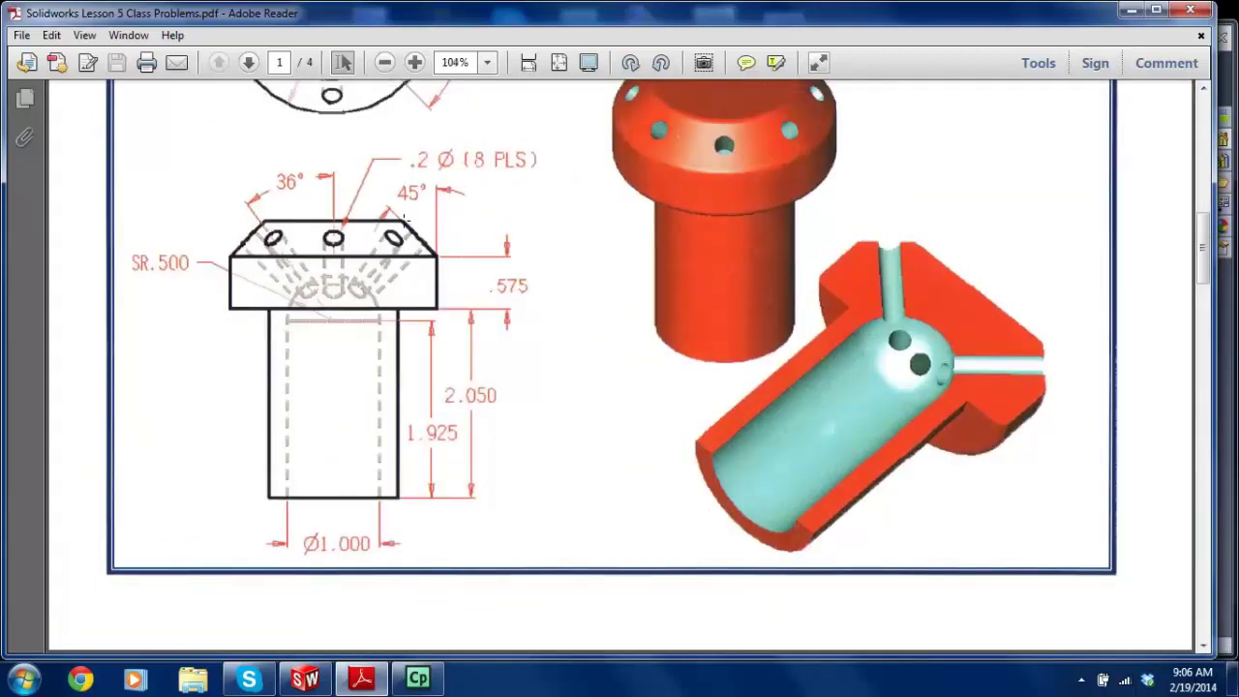
scroll(426, 223, up, 1)
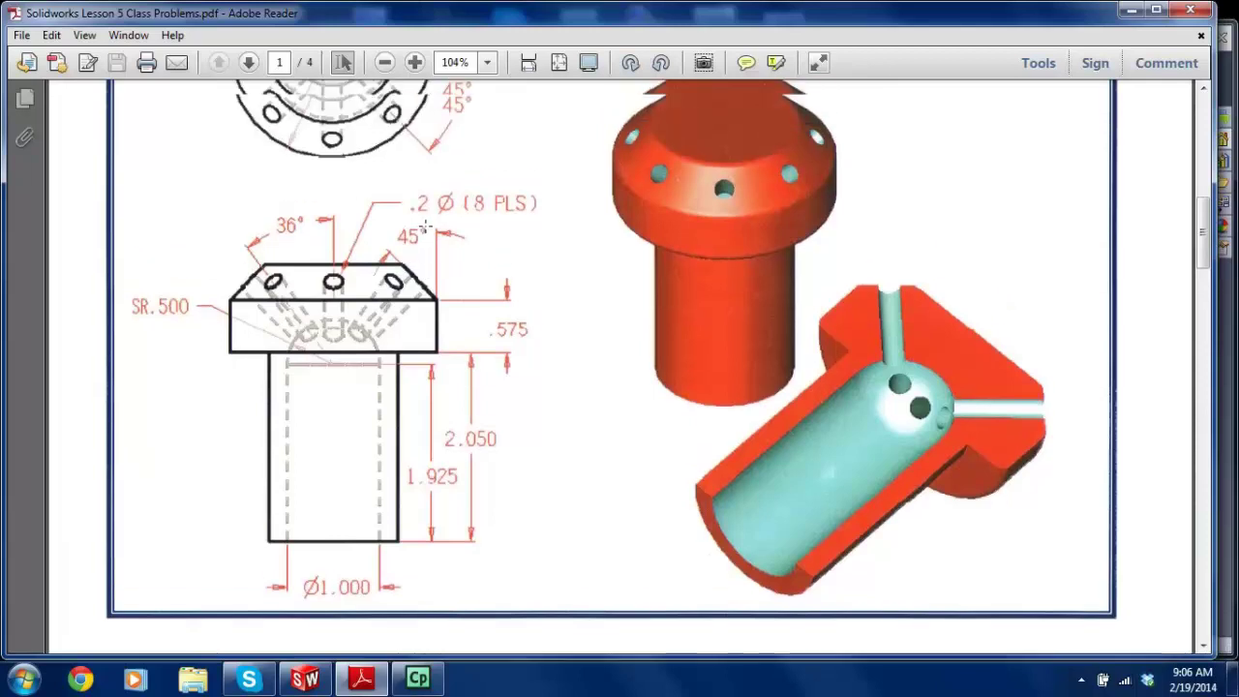
scroll(432, 274, up, 4)
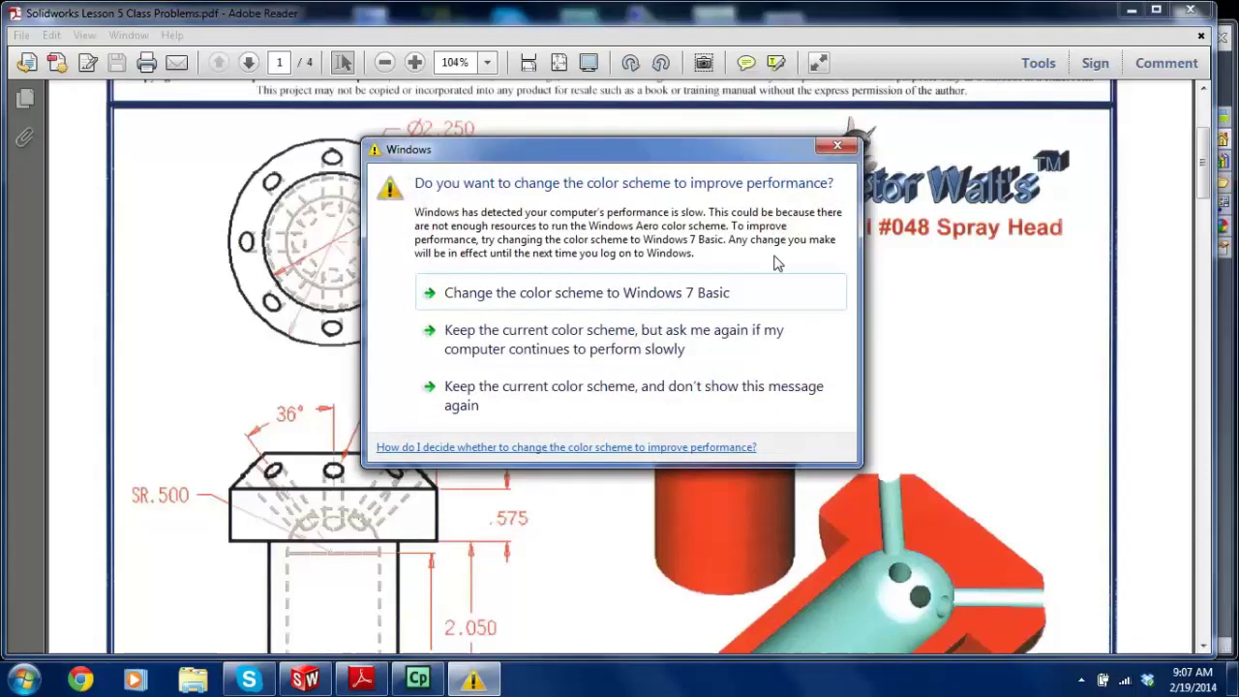
click(838, 148)
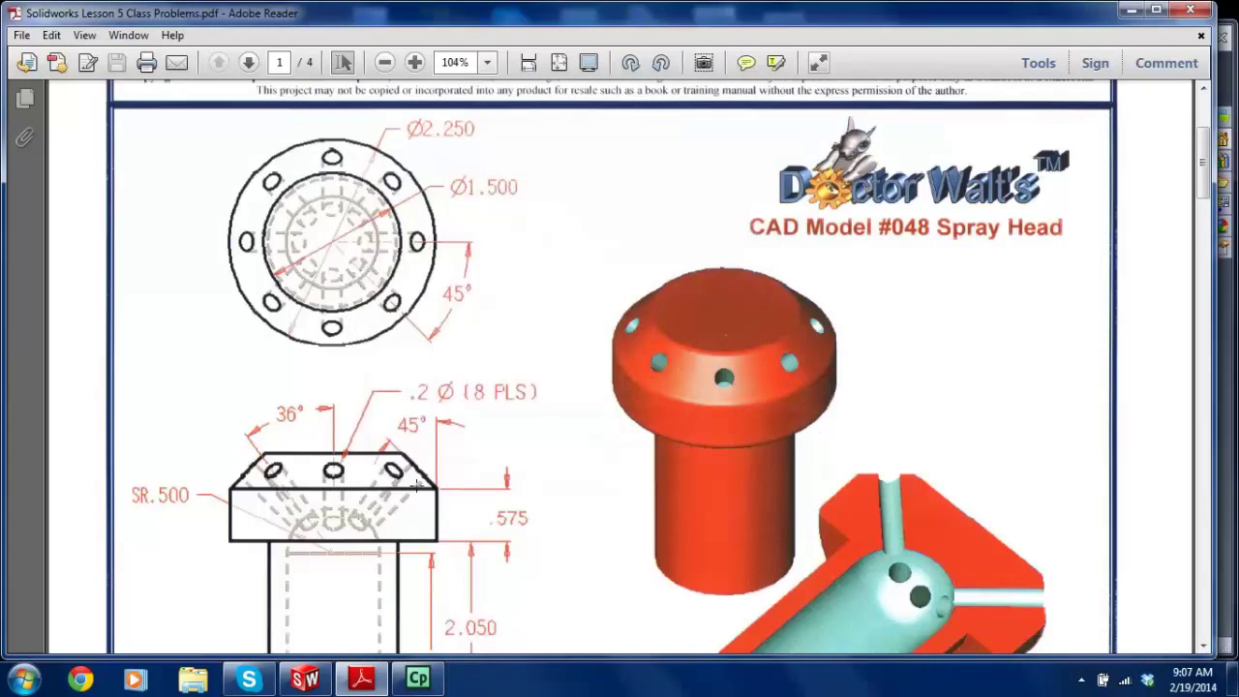
ctrl+scroll(426, 471, up, 3)
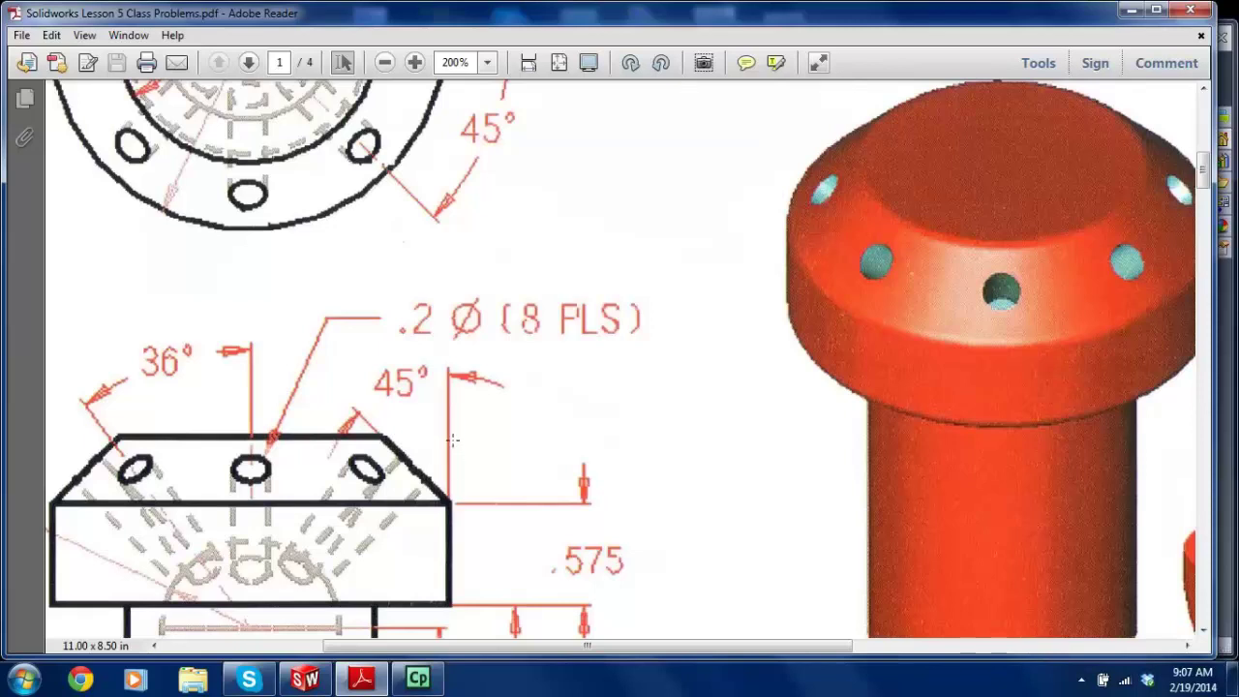
ctrl+scroll(452, 439, down, 3)
scroll(436, 407, down, 2)
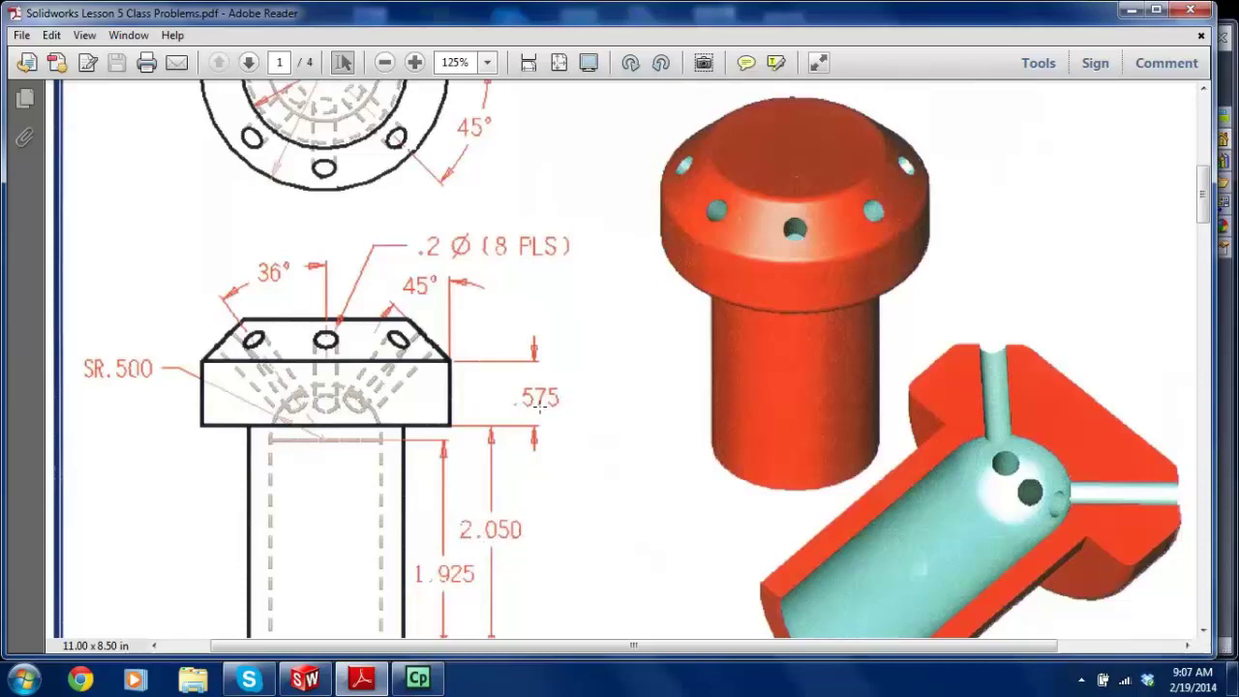
scroll(517, 406, down, 1)
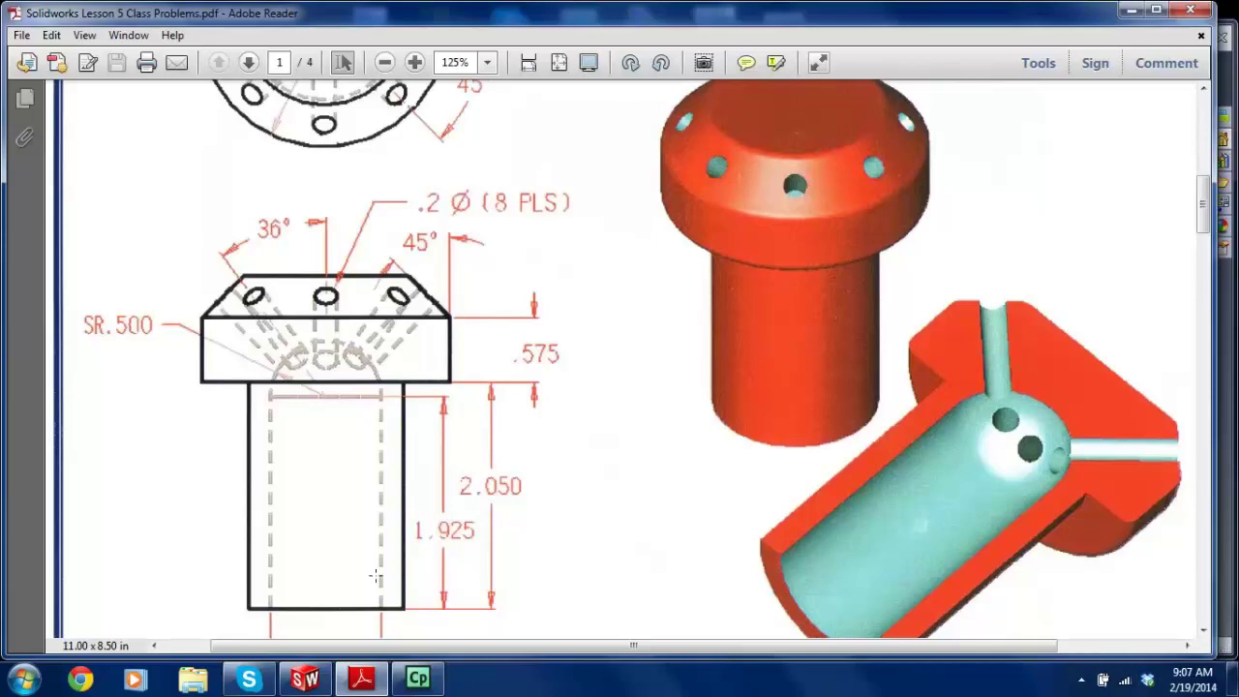
Step: Switch to SolidWorks and create a new part
click(305, 678)
click(165, 40)
click(635, 590)
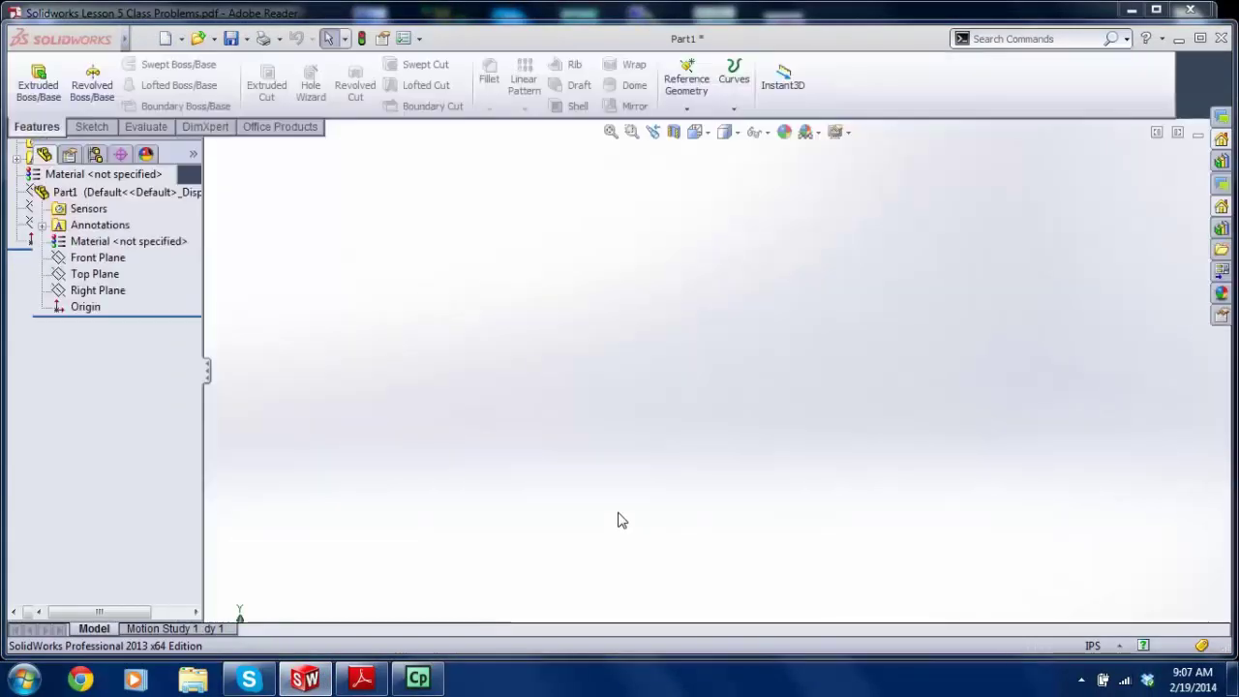
Step: Start a sketch on the Top Plane and draw a vertical line about 3.27 in long upward from the origin
click(85, 127)
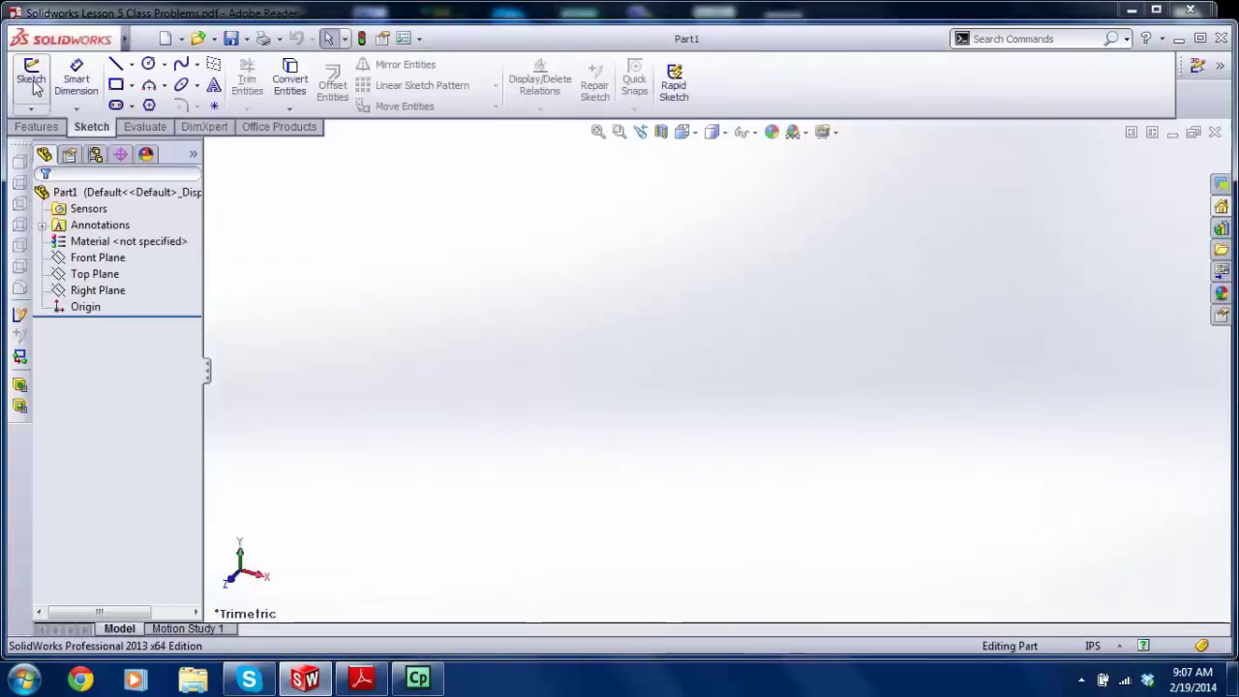
click(34, 85)
click(632, 260)
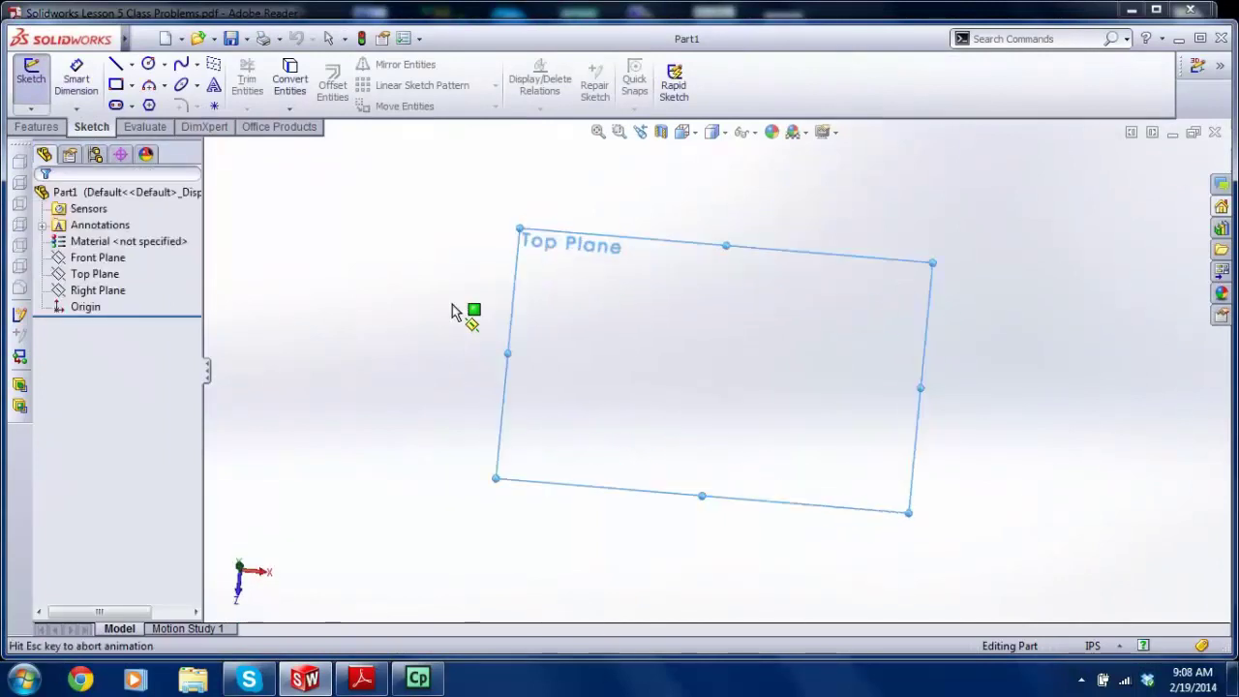
click(115, 64)
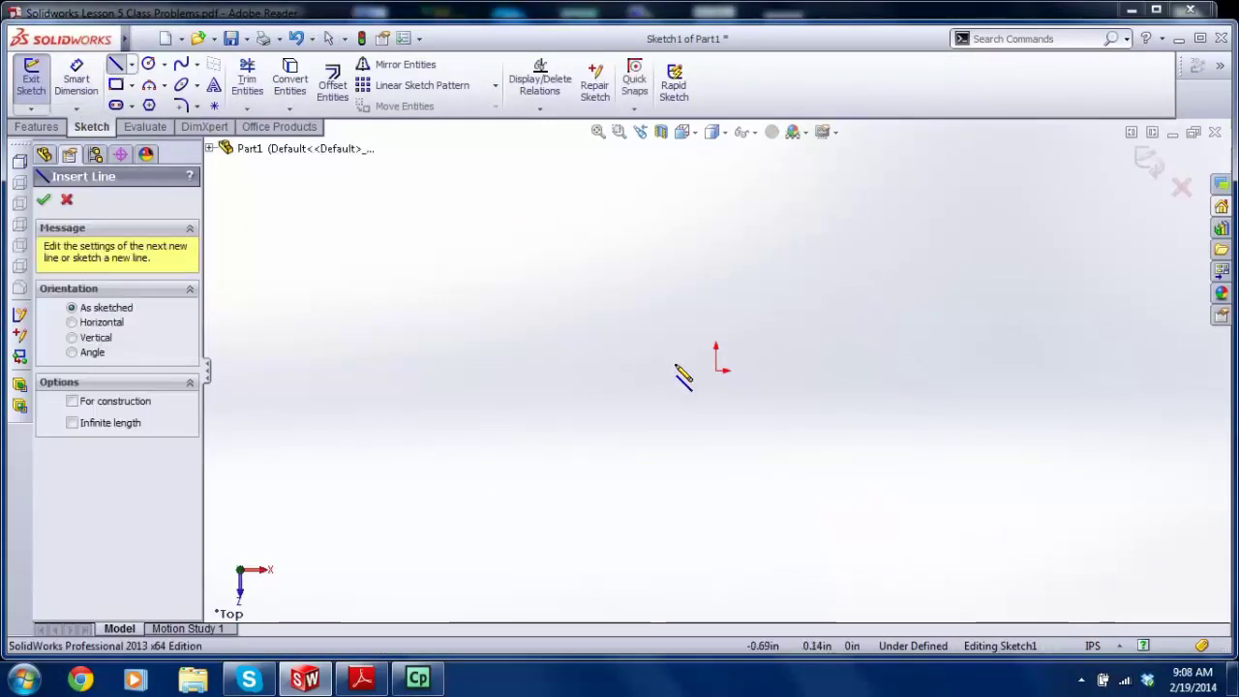
click(716, 369)
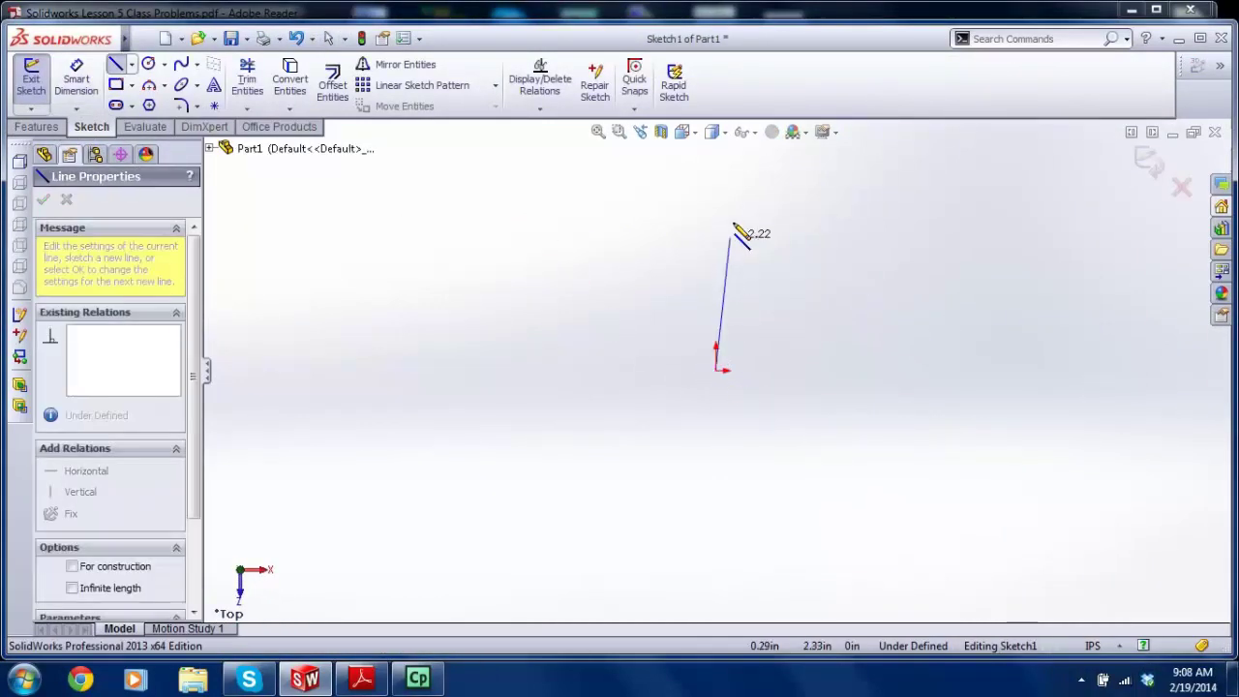
click(717, 172)
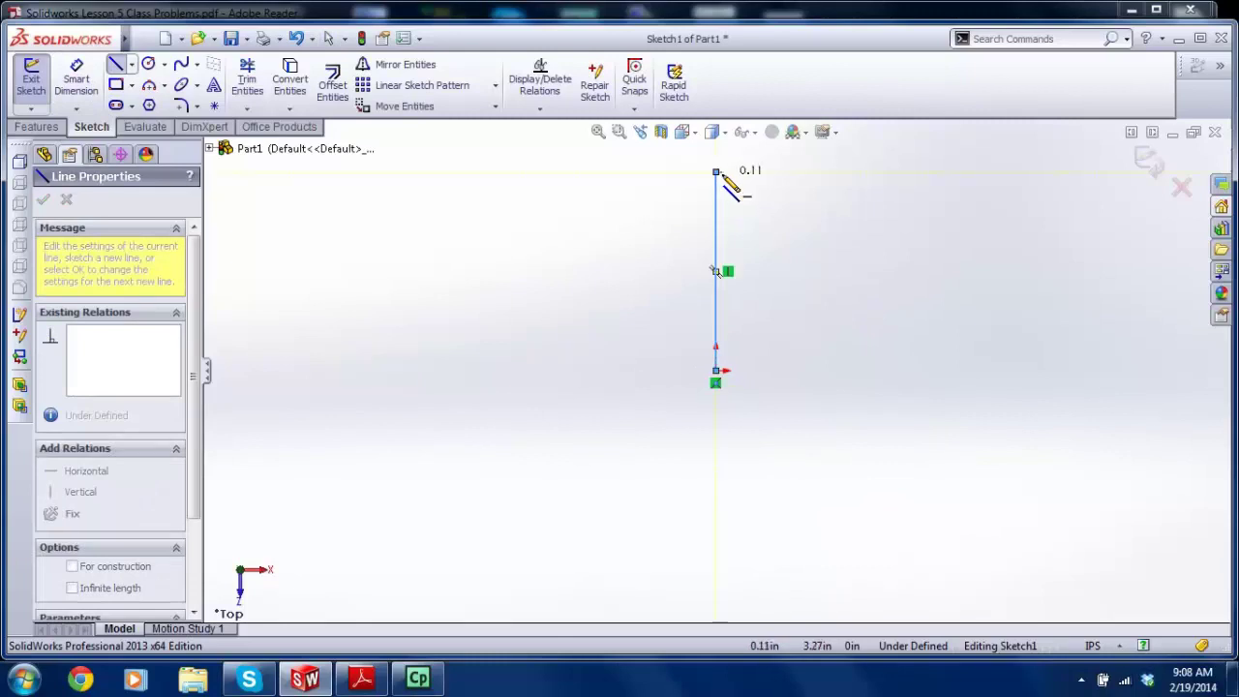
Step: Following the Spray Head drawing, add a short horizontal top edge and a downward-slanted chamfer edge about 0.8 in long to the profile
click(363, 681)
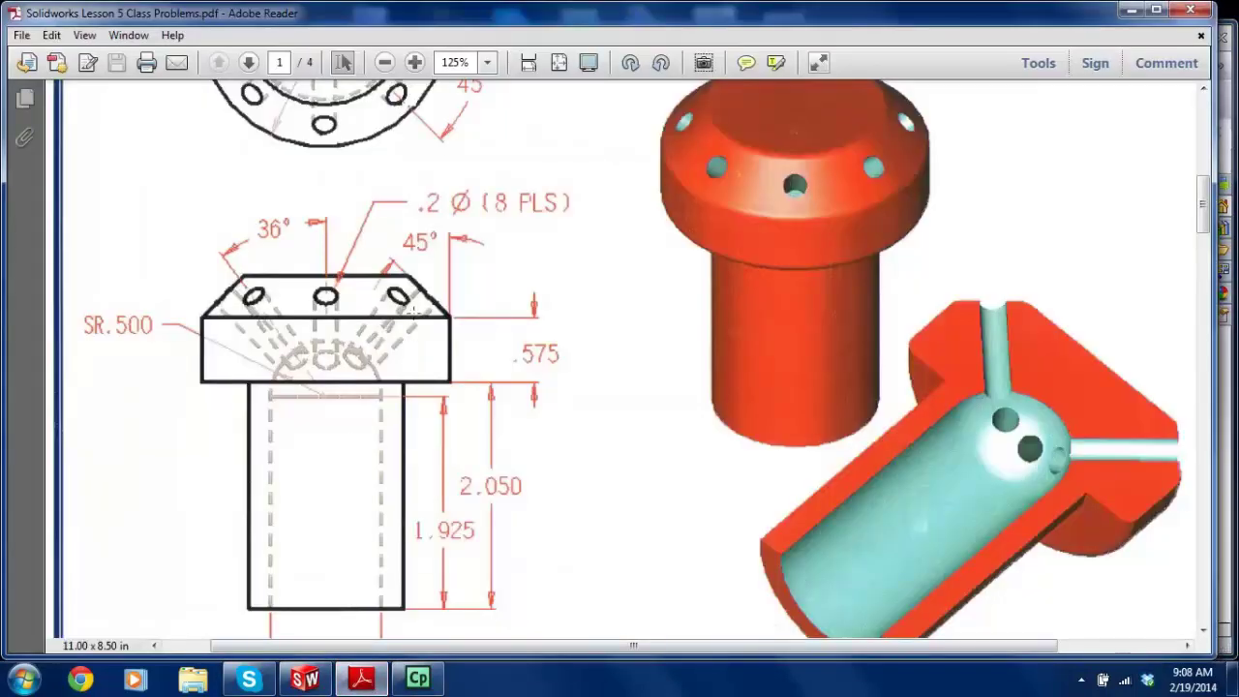
click(295, 676)
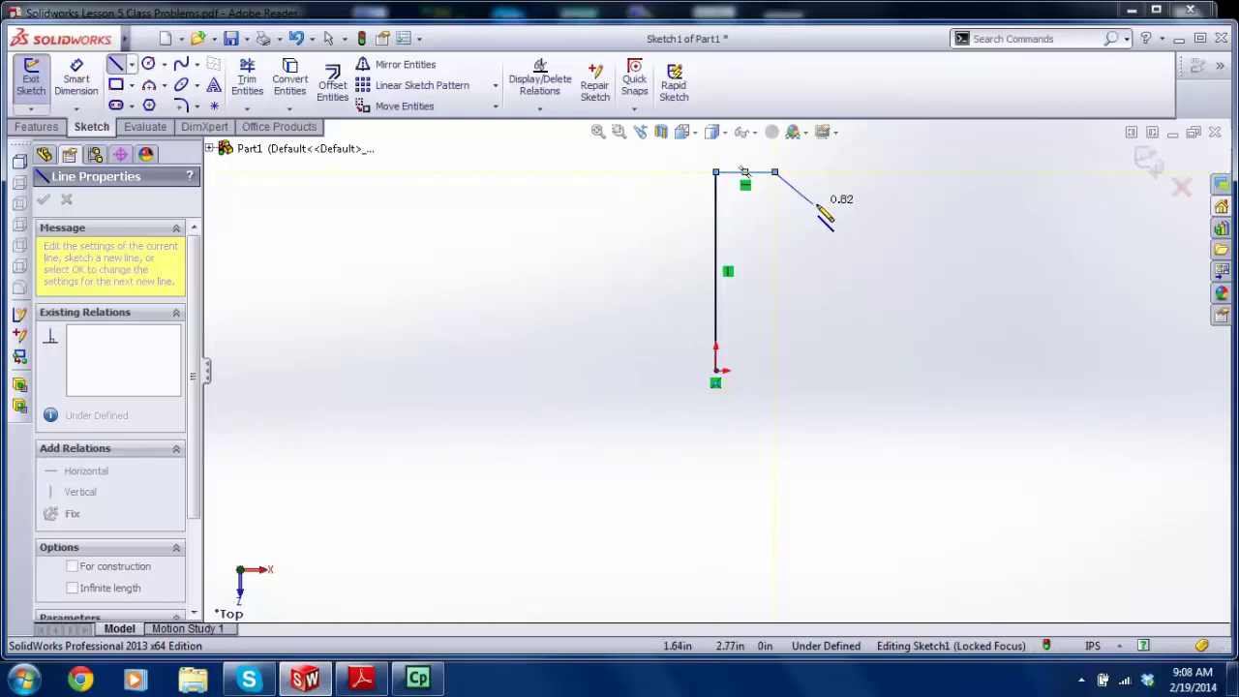
click(819, 202)
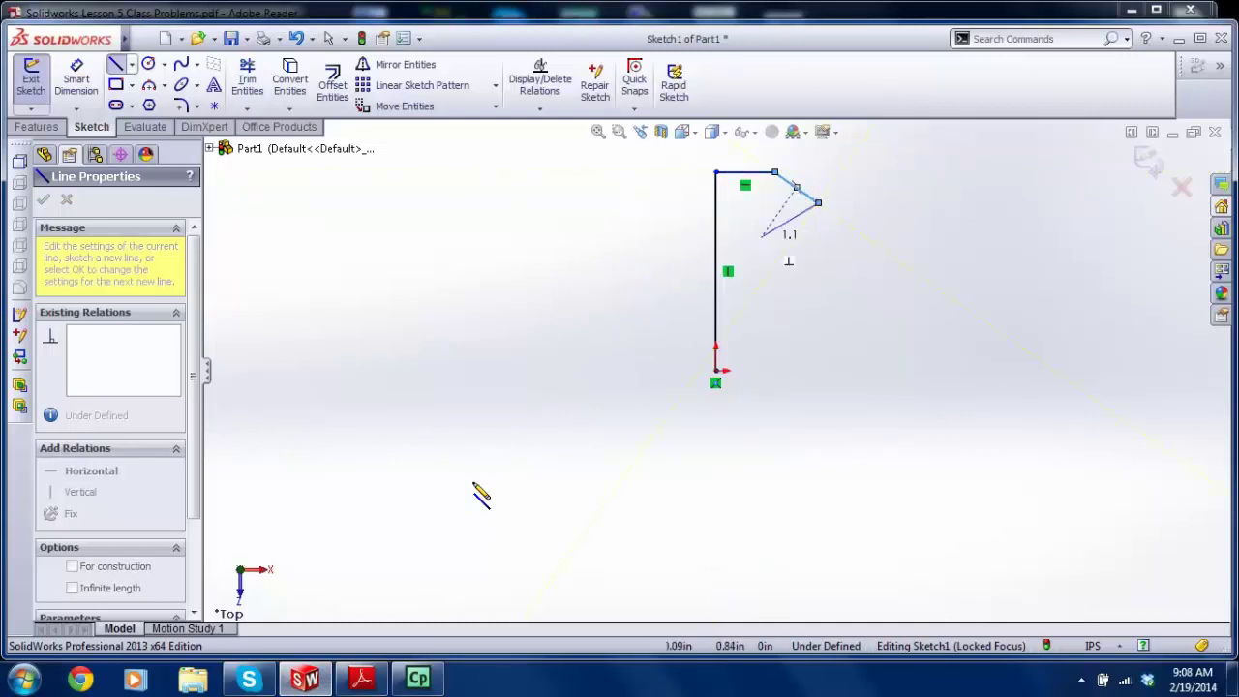
Step: Complete the half profile with the head's vertical side, the inward step, the stem's side and a bottom edge closing at the origin
click(358, 681)
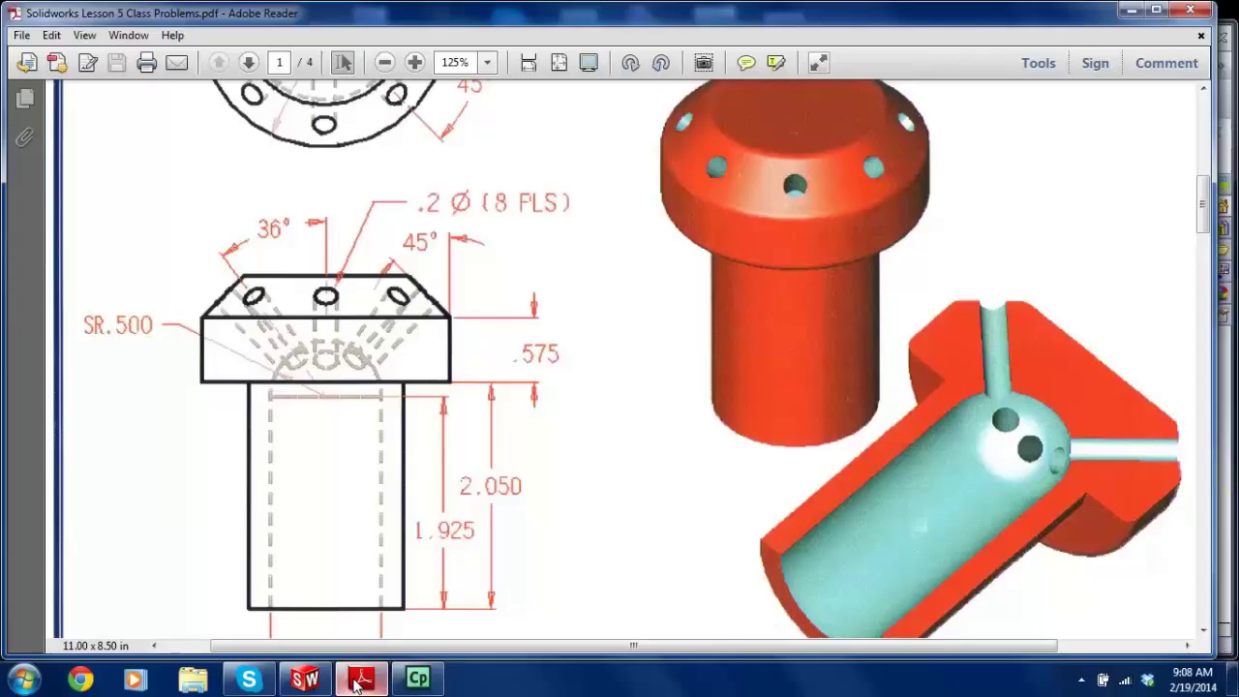
click(359, 682)
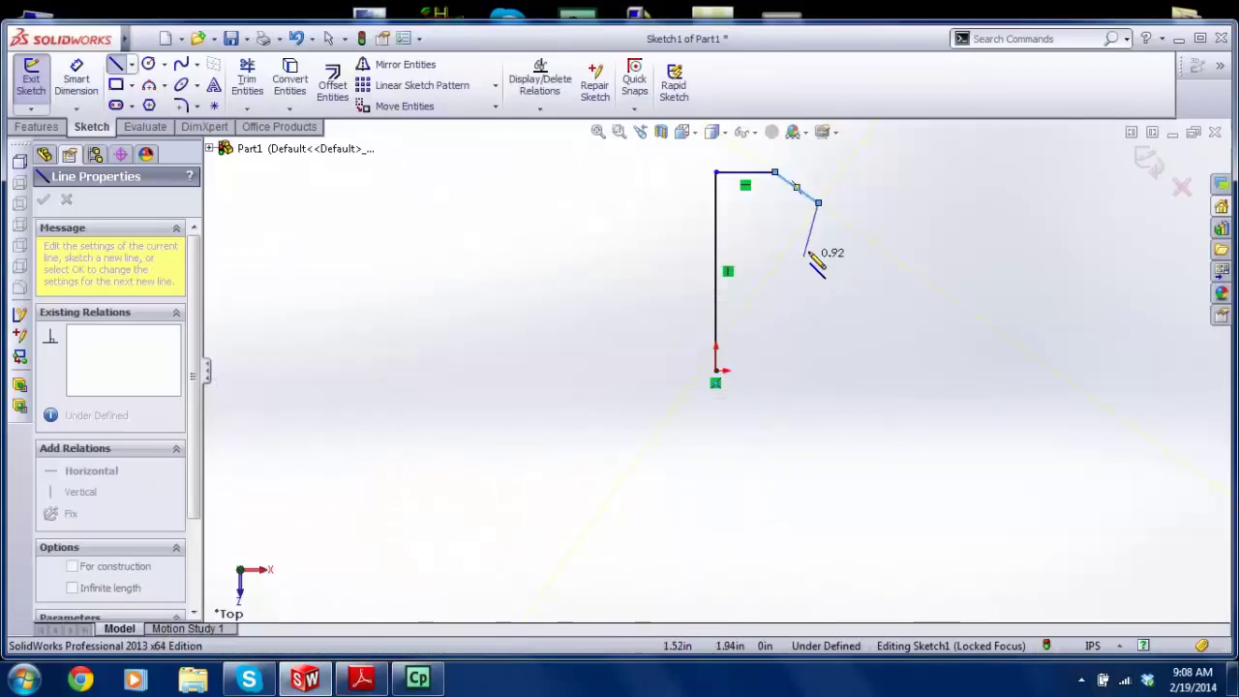
click(818, 244)
click(775, 244)
click(775, 370)
click(717, 370)
key(Escape)
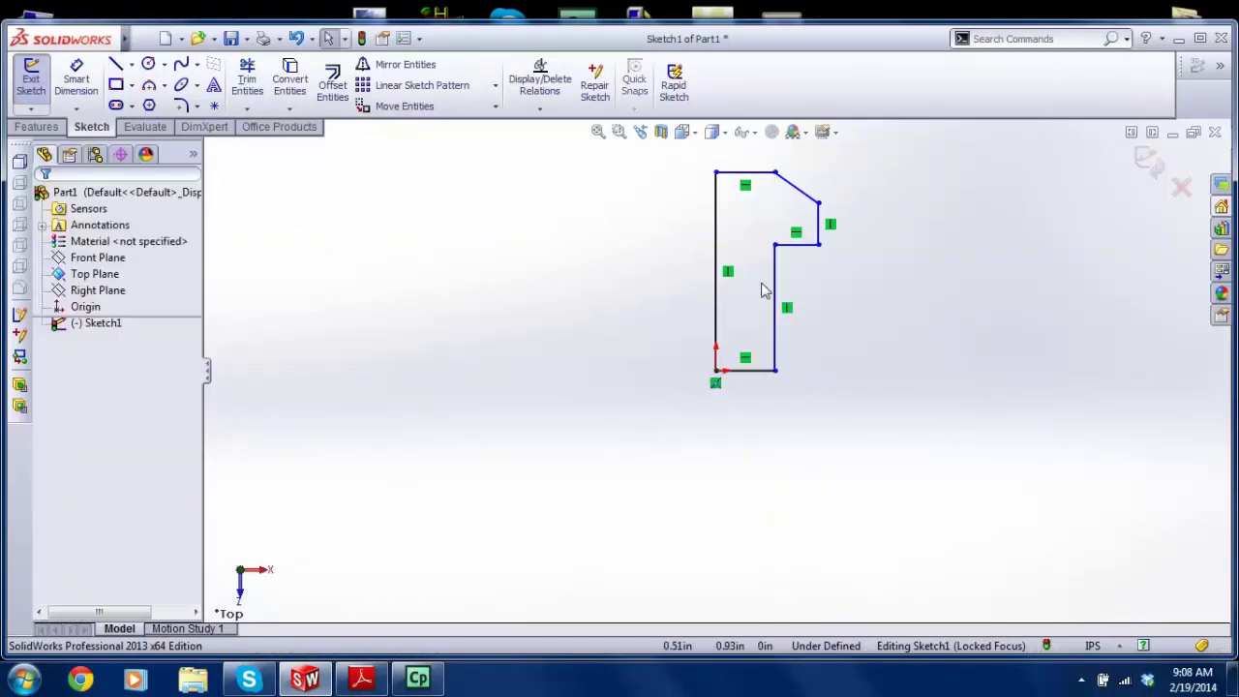
Step: Dimension the profile's vertical centre line and set its length to 3.00 in
scroll(787, 208, down, 2)
scroll(720, 367, up, 1)
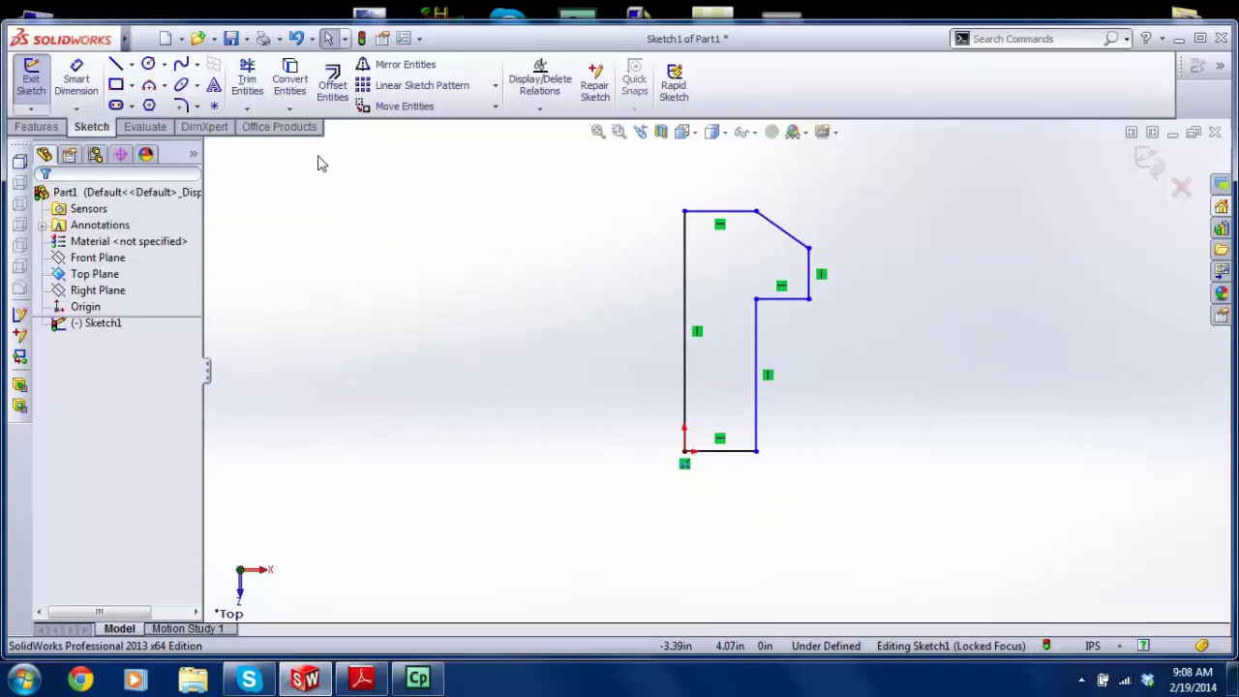
click(76, 80)
click(688, 334)
click(605, 331)
key(Return)
key(Escape)
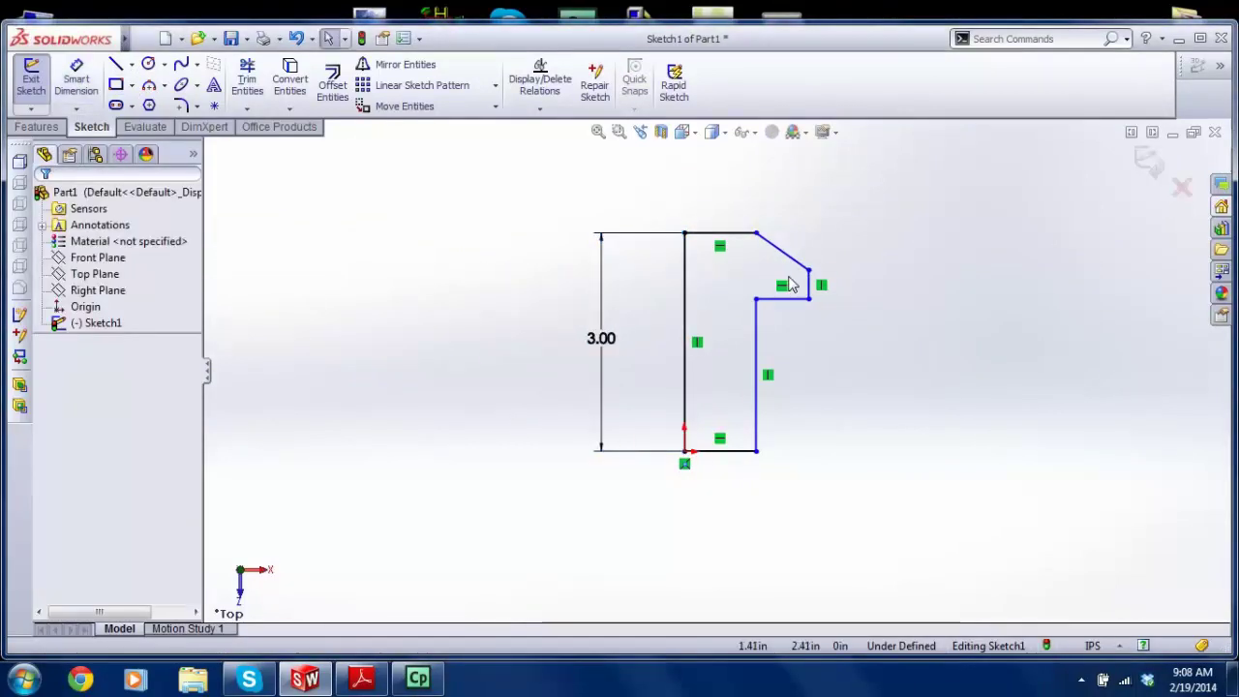
Step: Check the stem height in the Spray Head PDF drawing and dimension the stem's vertical side at 2.050 in
scroll(801, 255, down, 3)
scroll(717, 373, up, 2)
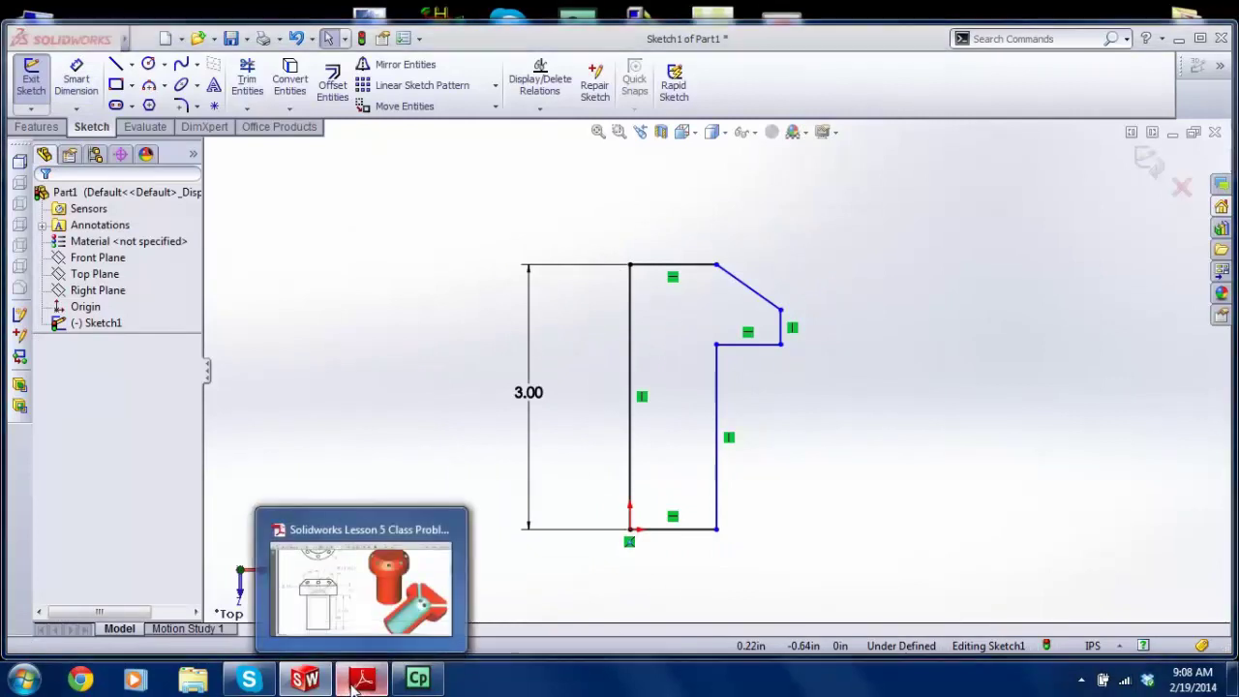
click(423, 610)
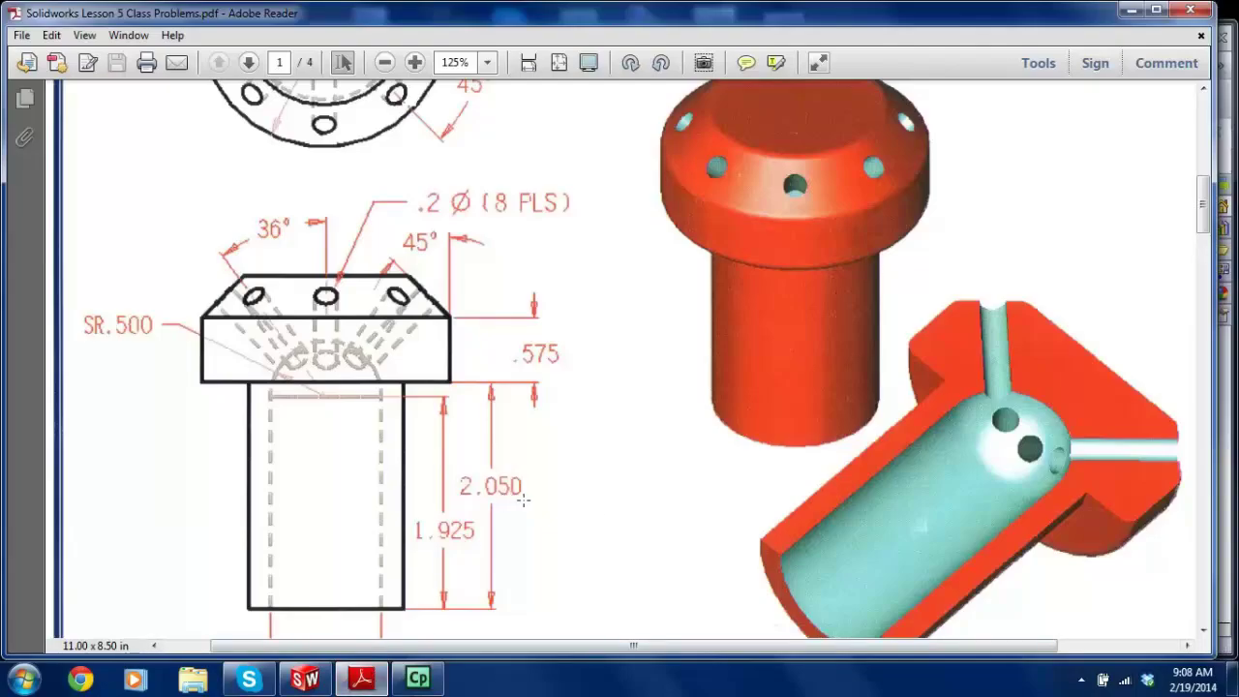
click(323, 682)
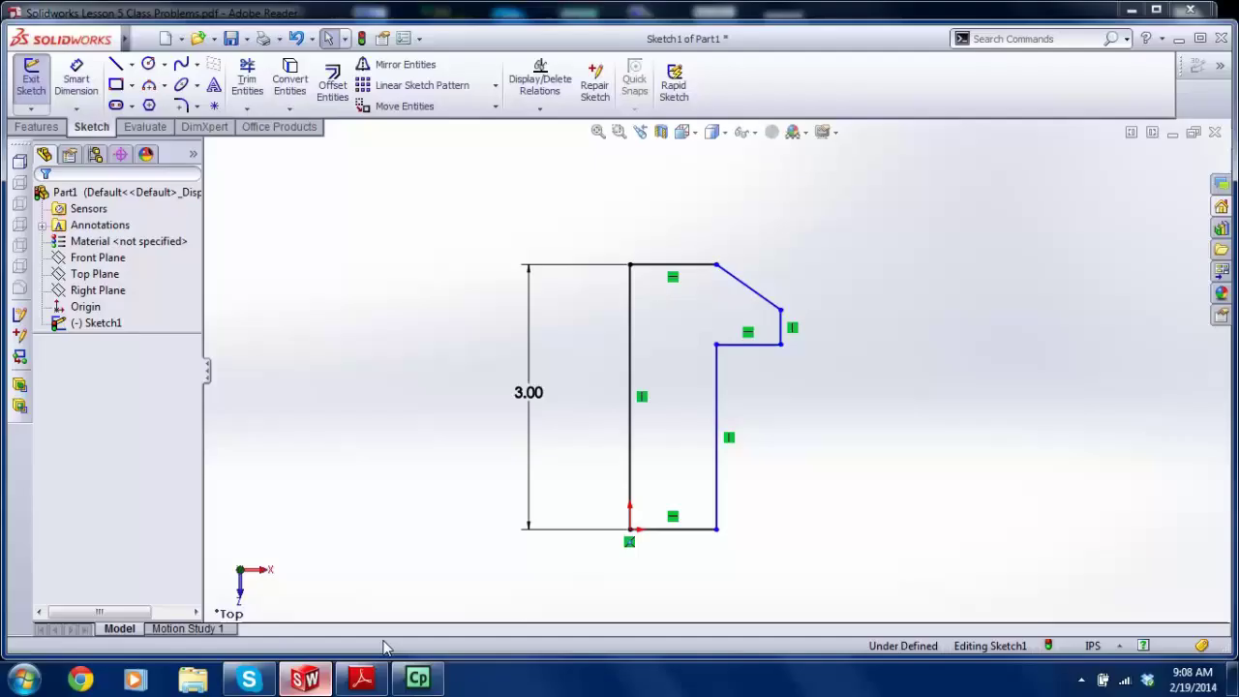
click(716, 411)
click(801, 420)
text(2.05)
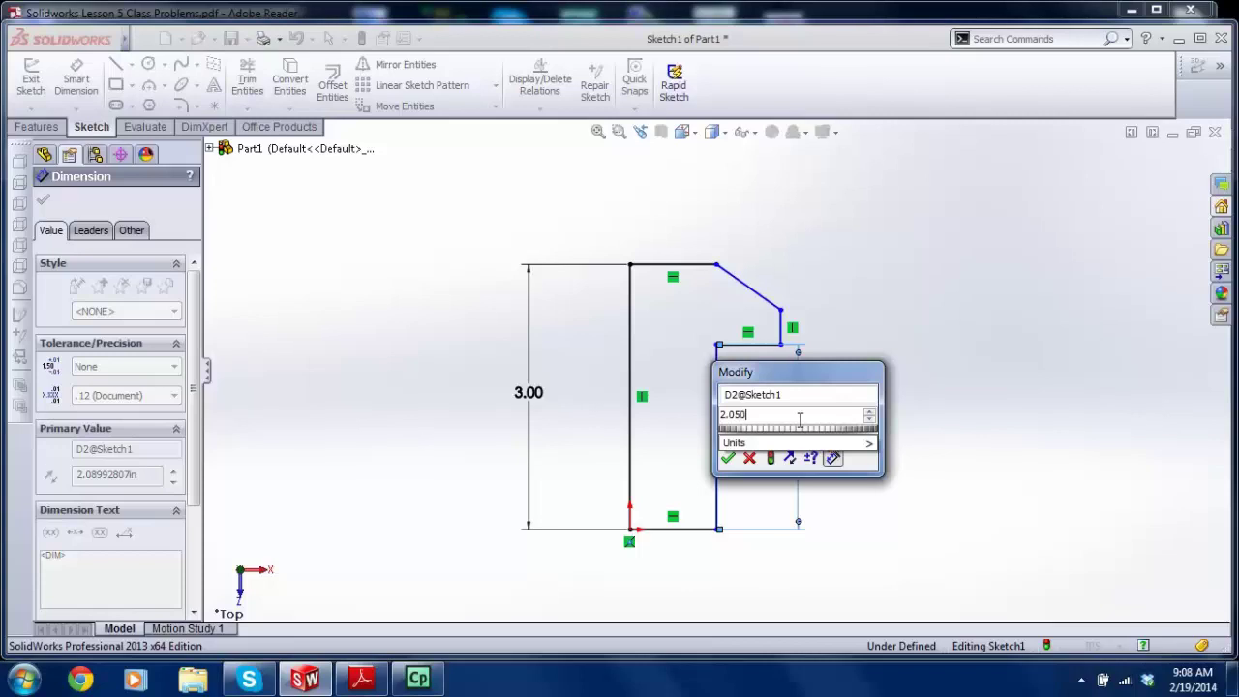
text(0)
key(Return)
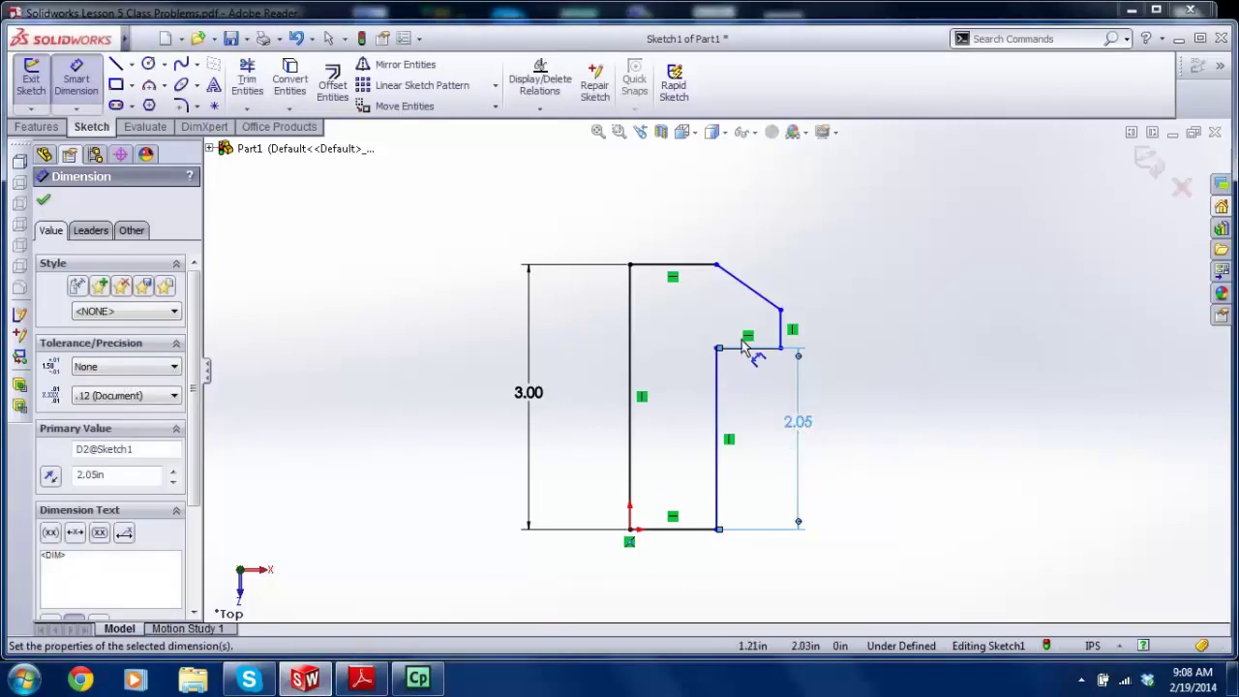
Step: Dimension the vertical distance from the top edge to the chamfer's lower end and set it to 0.375 in
click(707, 265)
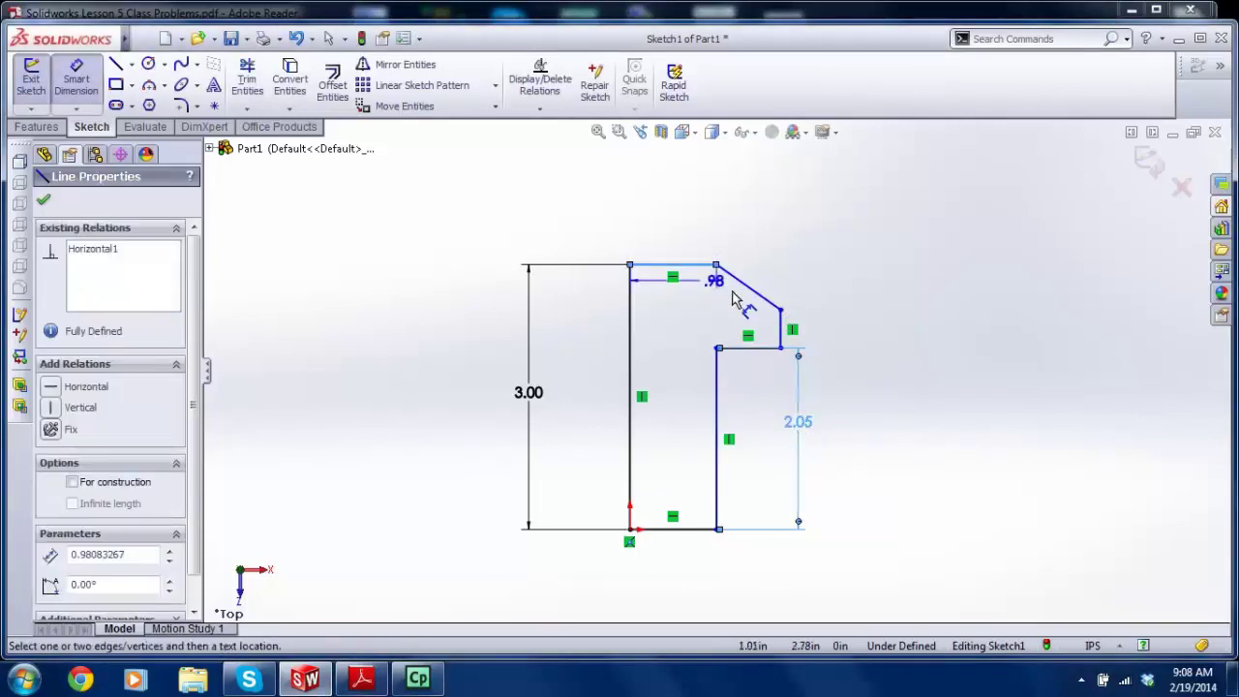
click(780, 311)
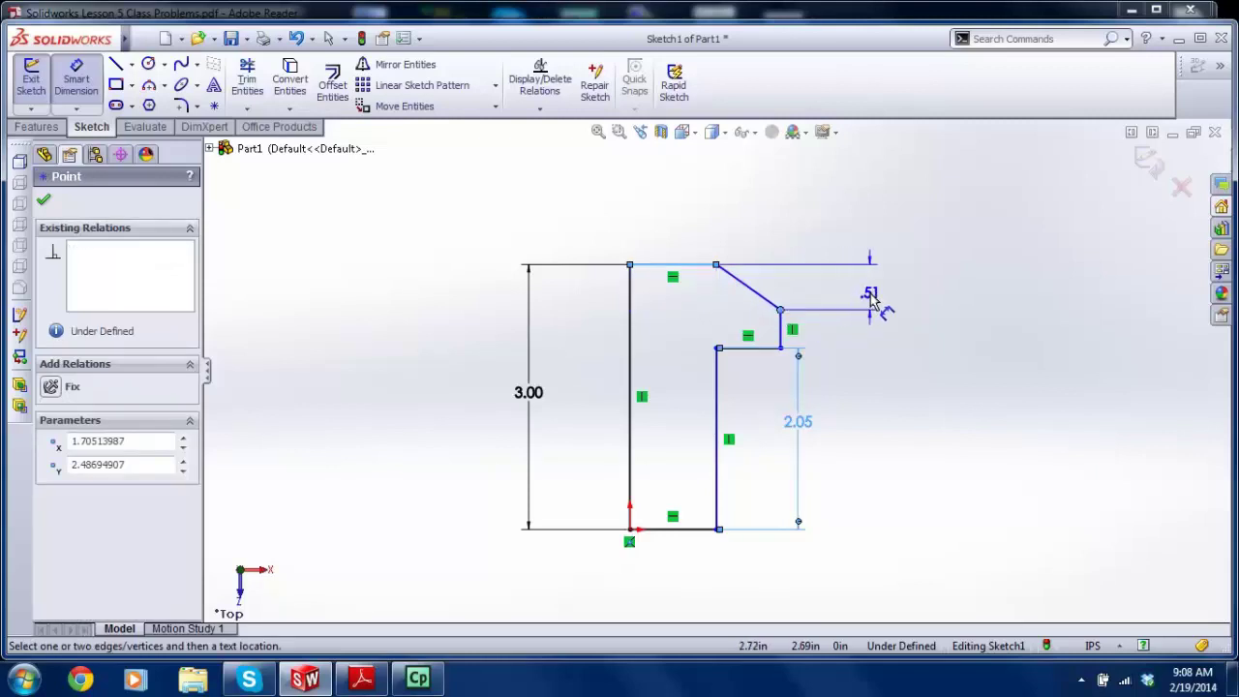
click(871, 300)
text(.5)
key(Return)
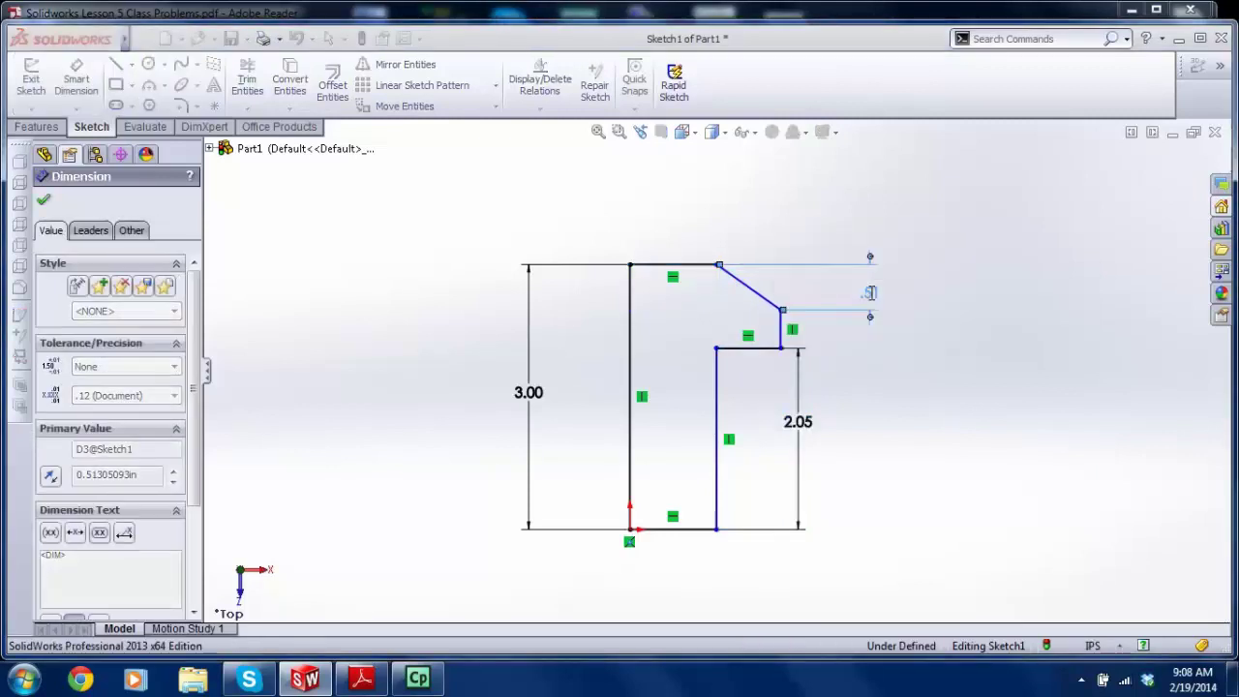
Step: Consult the PDF drawing for the head's side height and try to dimension the head's vertical side
click(361, 677)
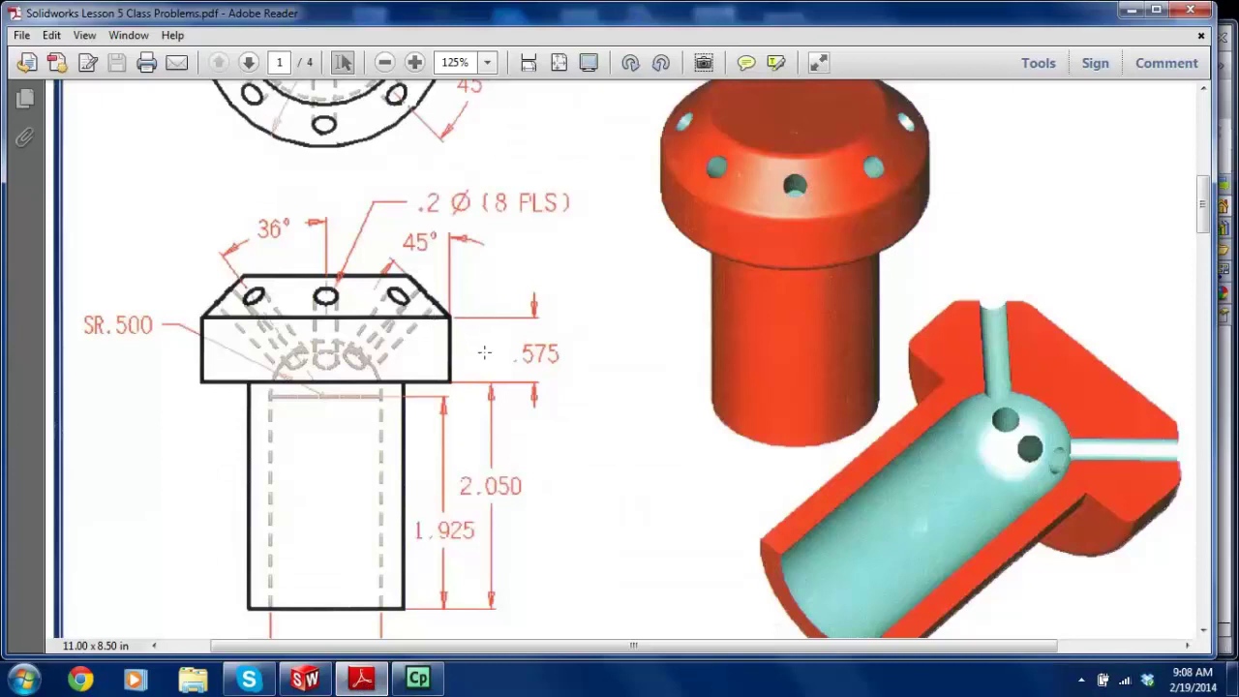
click(308, 678)
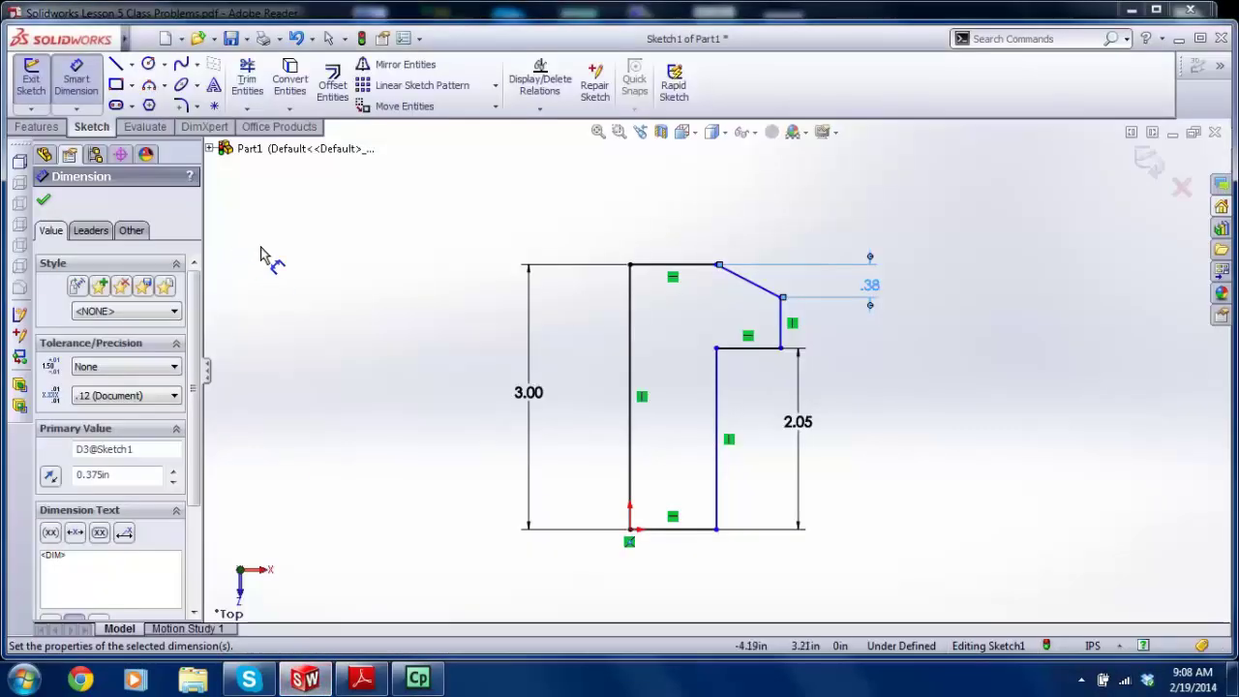
click(785, 325)
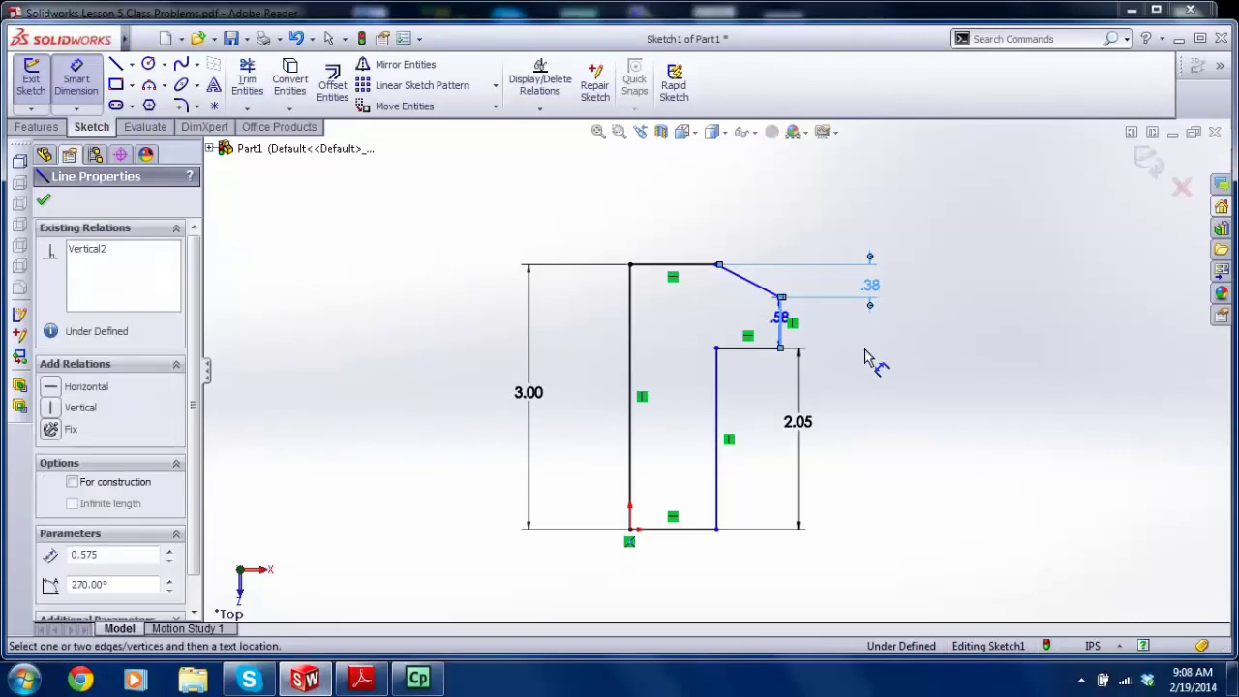
click(864, 332)
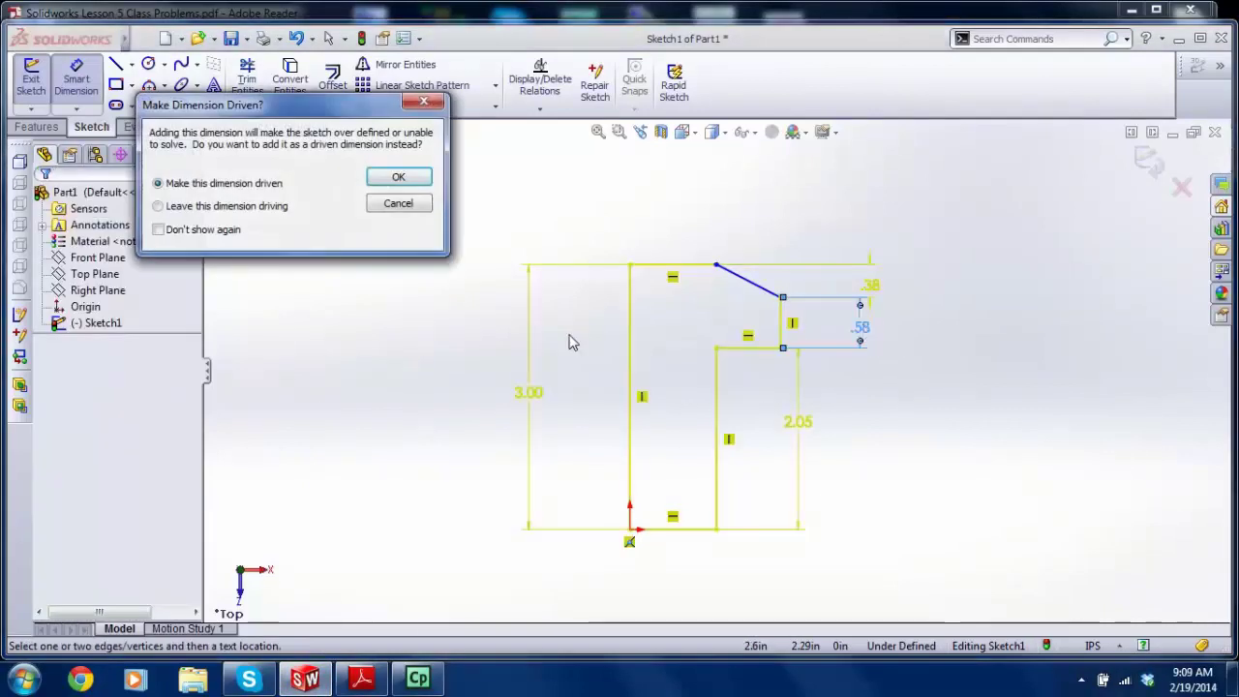
click(385, 209)
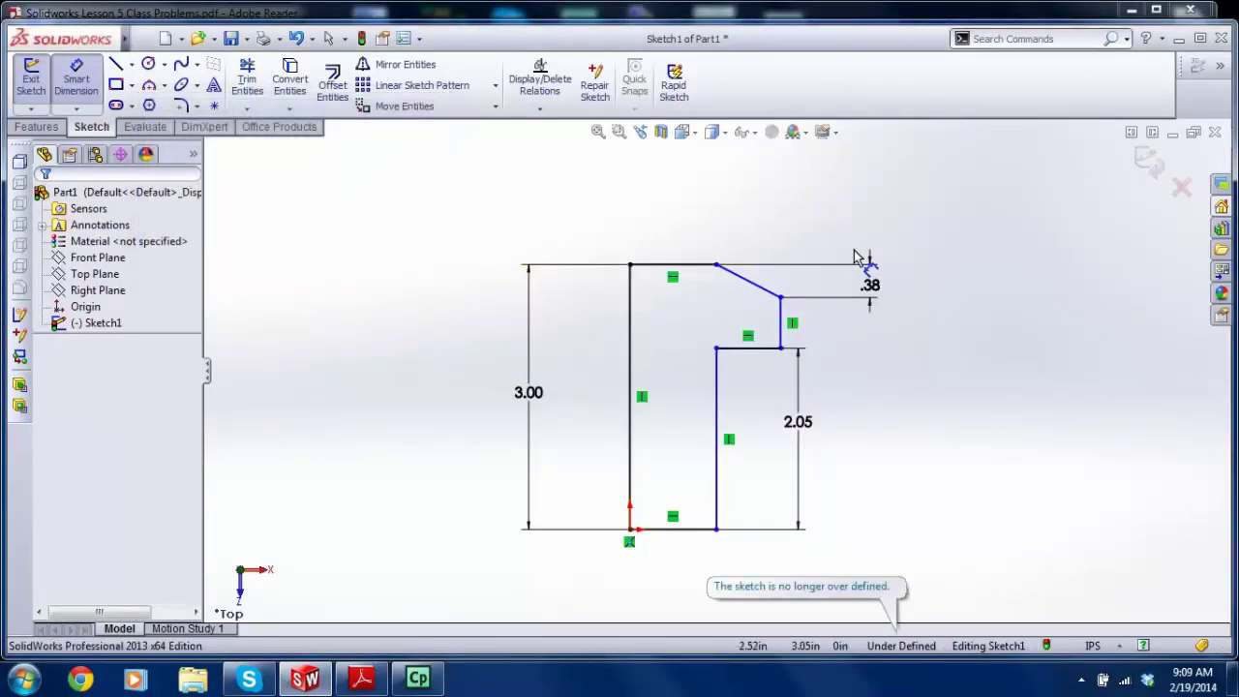
Step: Examine the top and front views of the Spray Head PDF drawing for the stem's outer diameter and its relation to the hidden lines
scroll(821, 324, up, 1)
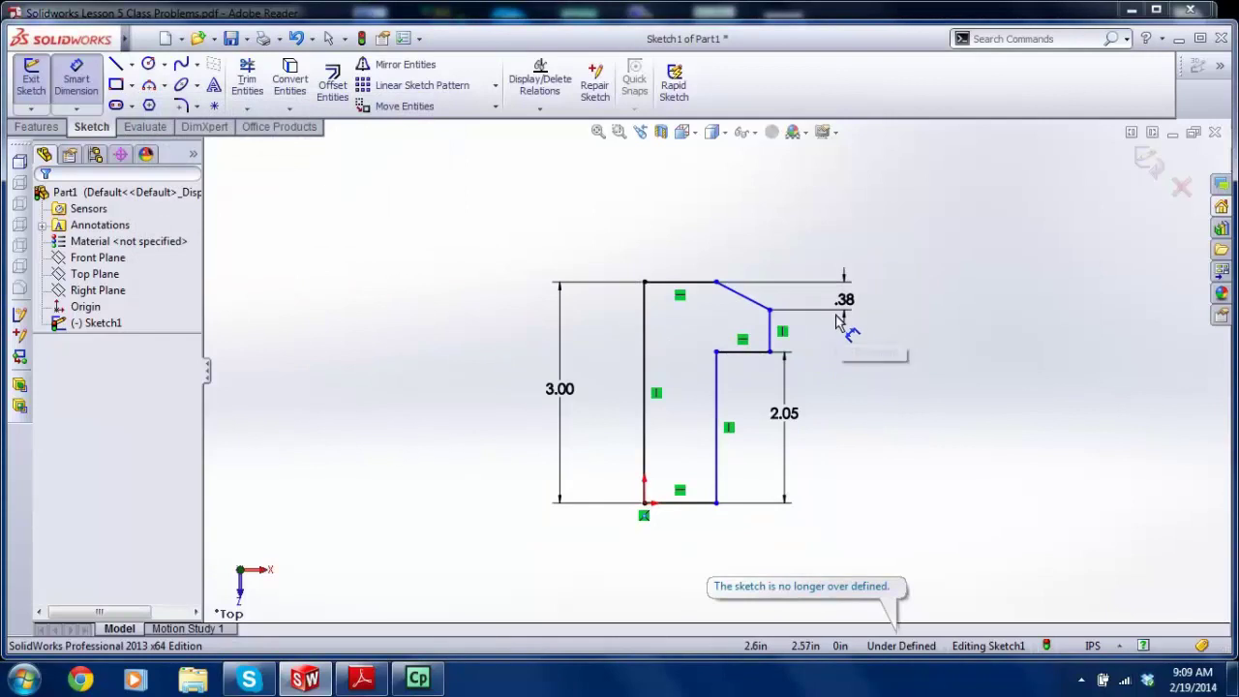
scroll(784, 373, down, 1)
scroll(831, 323, up, 1)
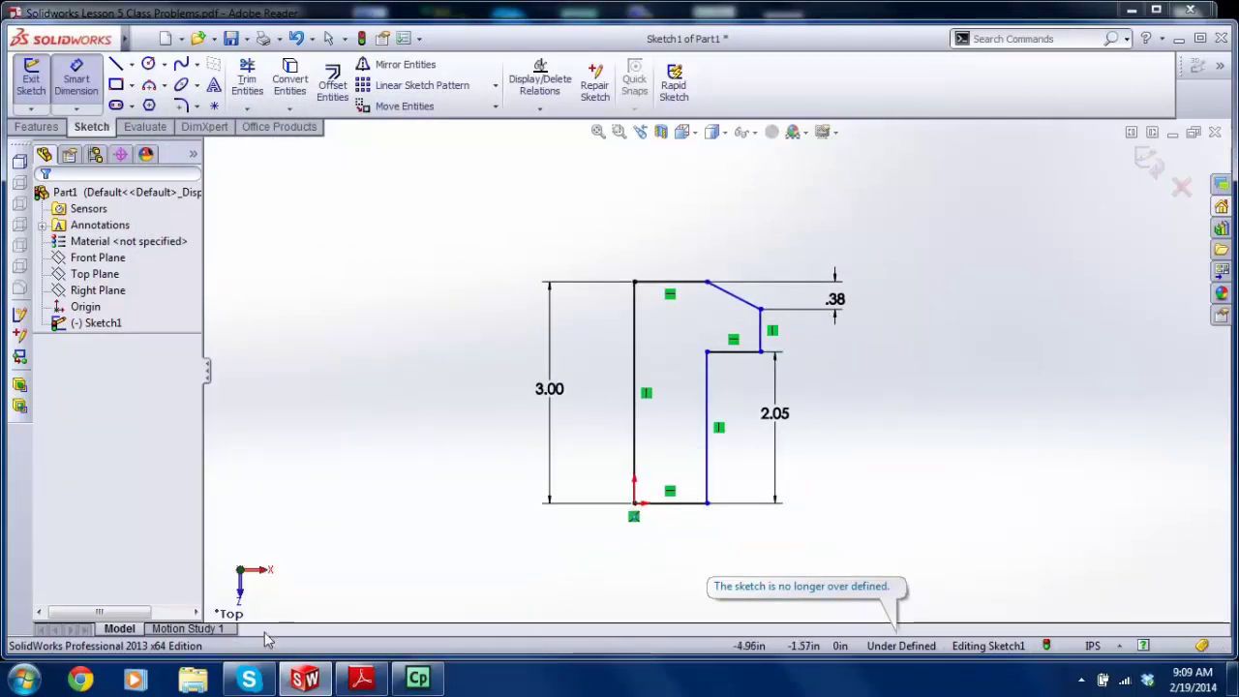
click(361, 678)
scroll(396, 533, down, 2)
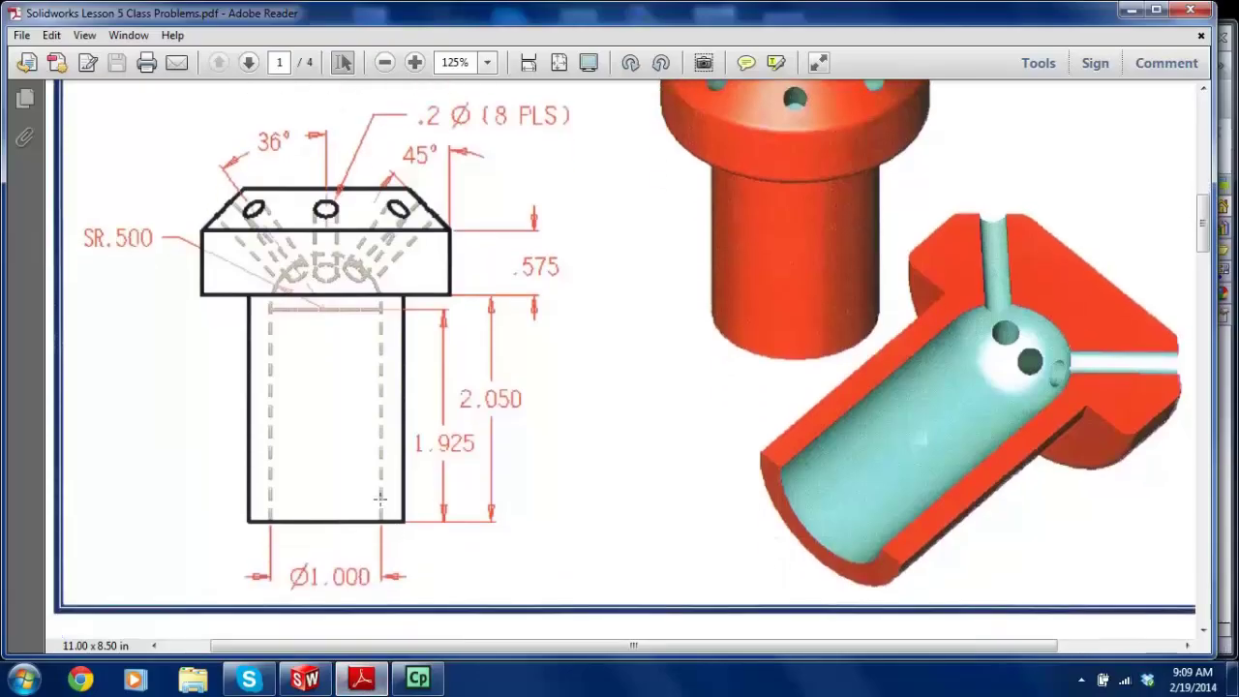
ctrl+scroll(395, 532, down, 2)
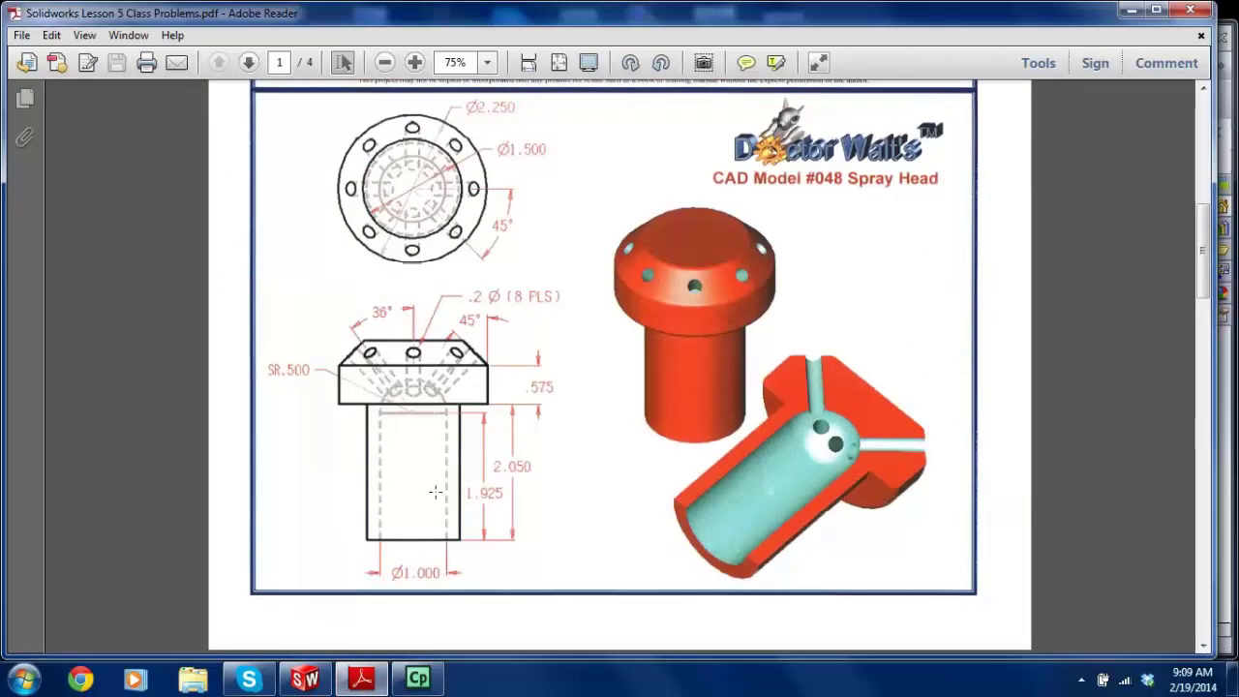
ctrl+scroll(436, 493, up, 2)
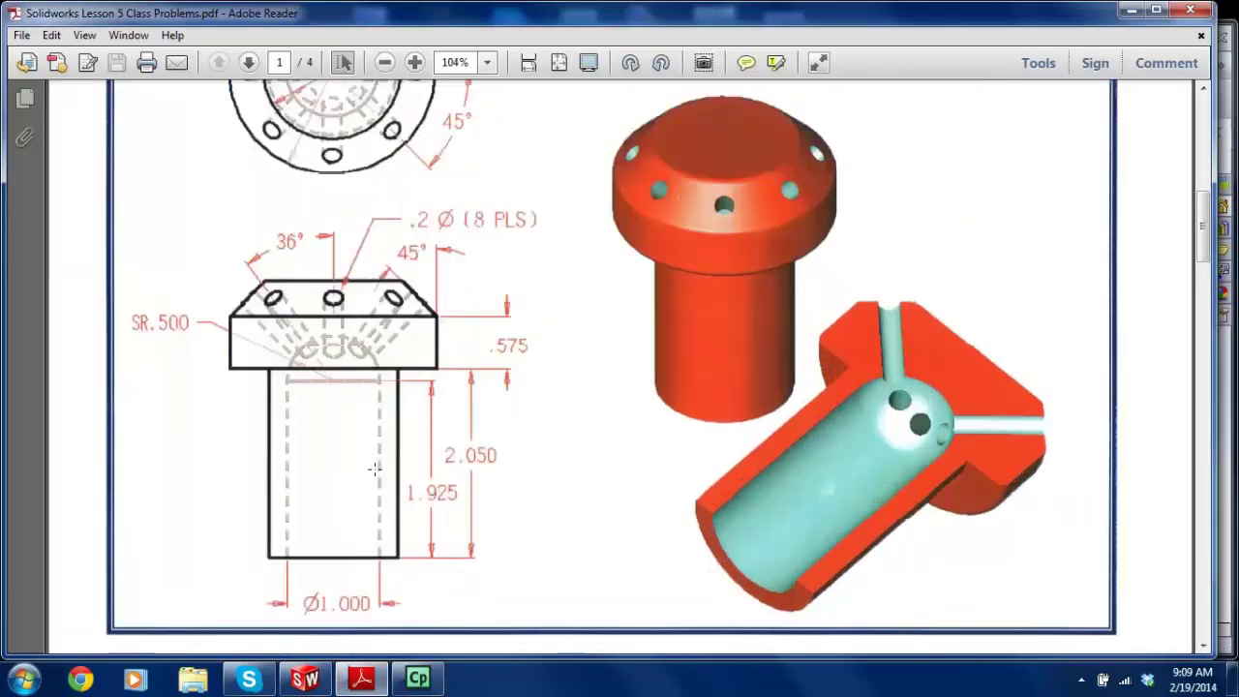
scroll(375, 445, up, 3)
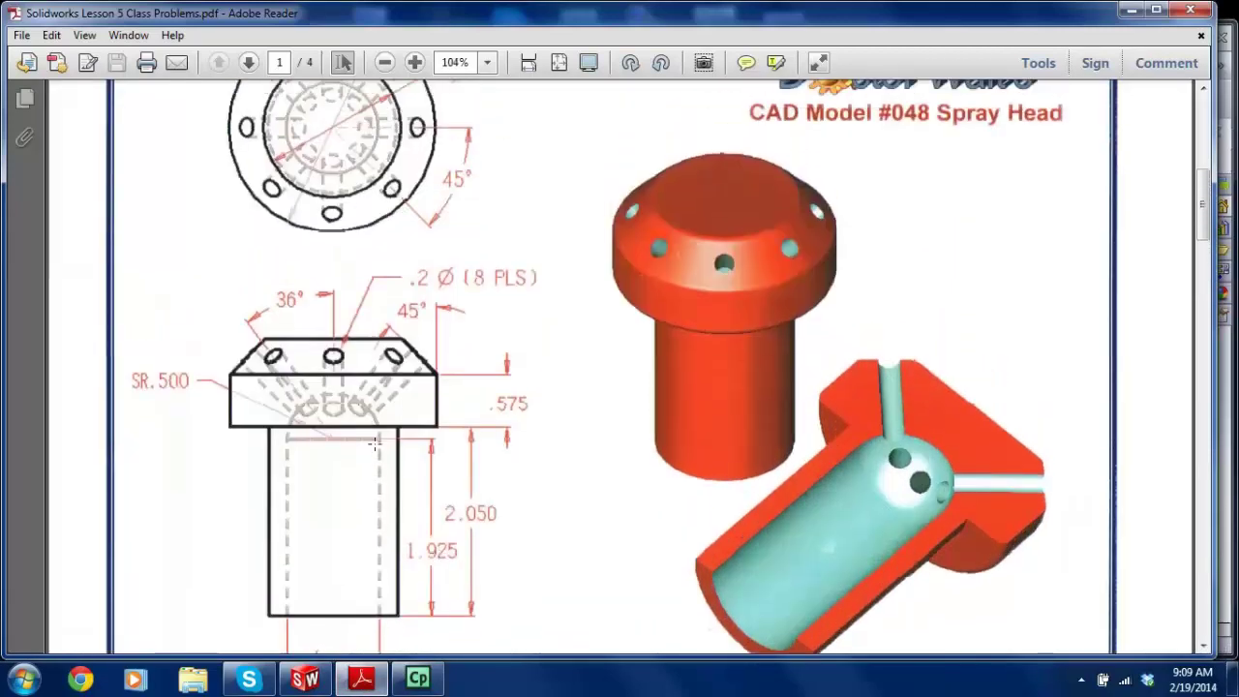
scroll(375, 445, down, 1)
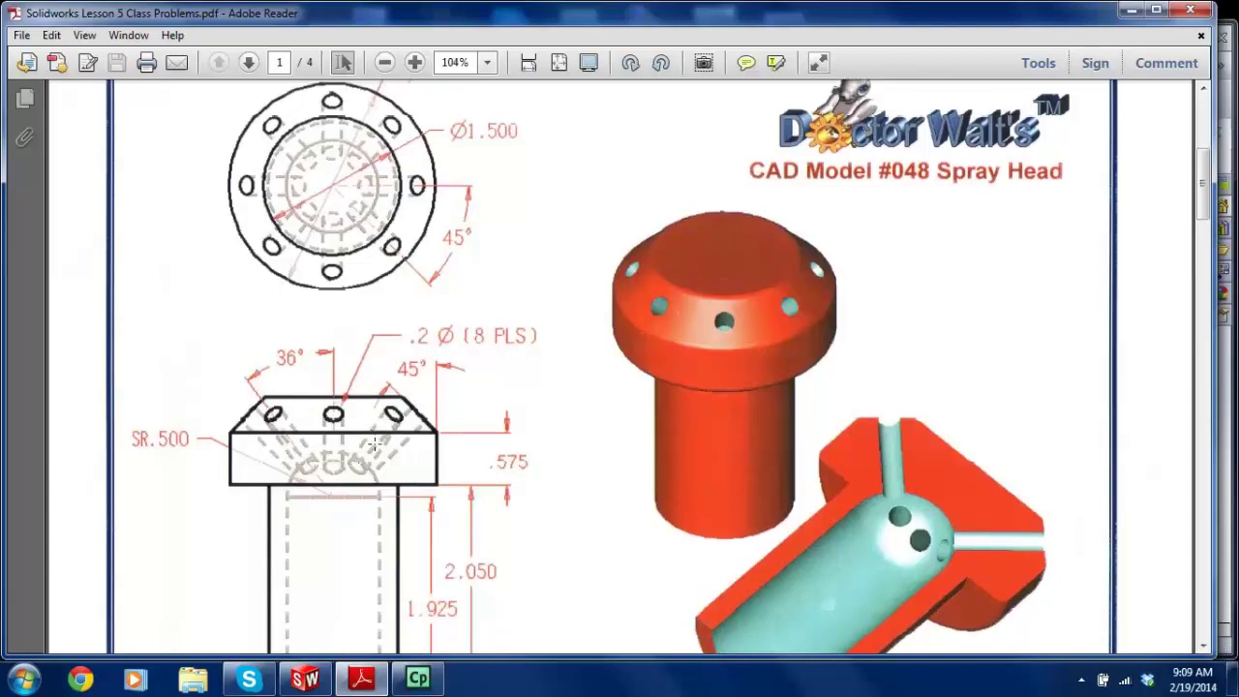
scroll(374, 446, down, 3)
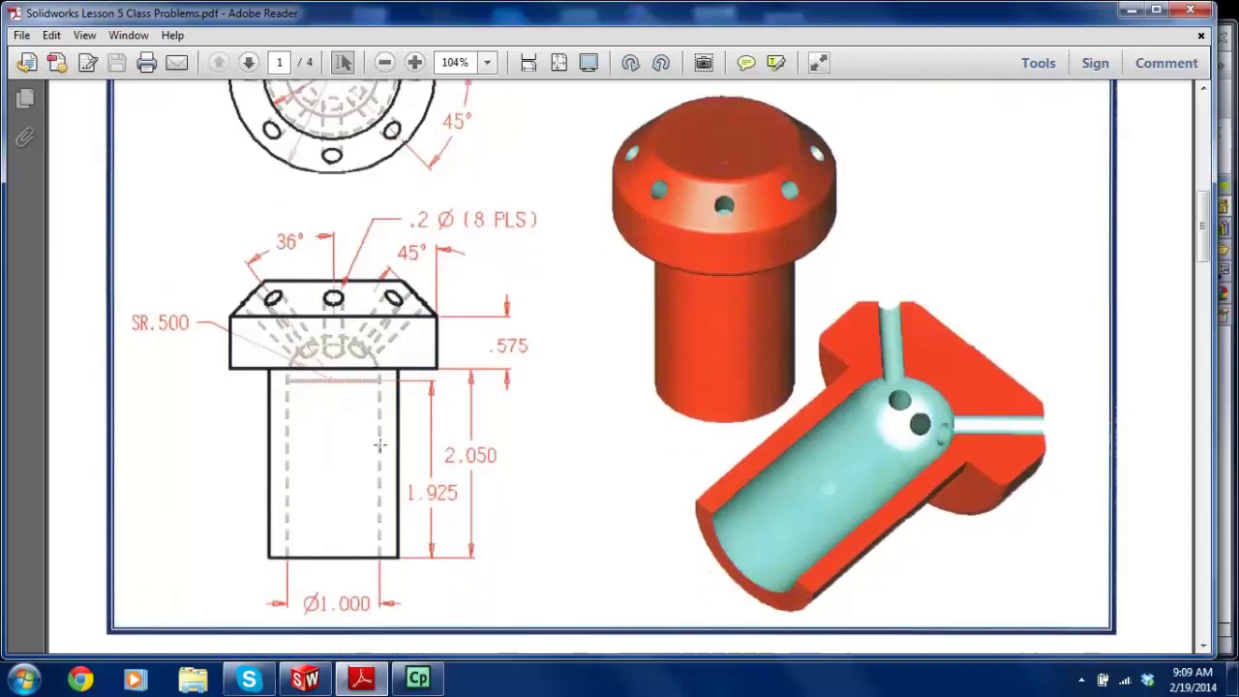
scroll(381, 450, up, 1)
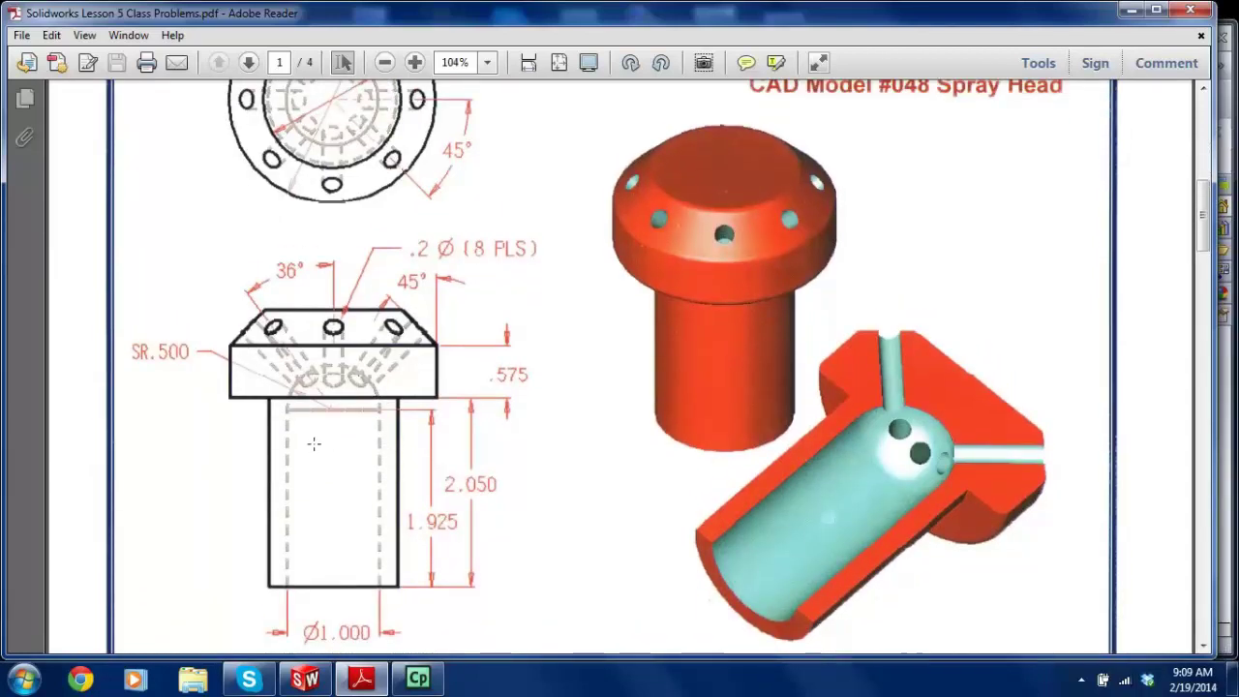
scroll(332, 441, down, 1)
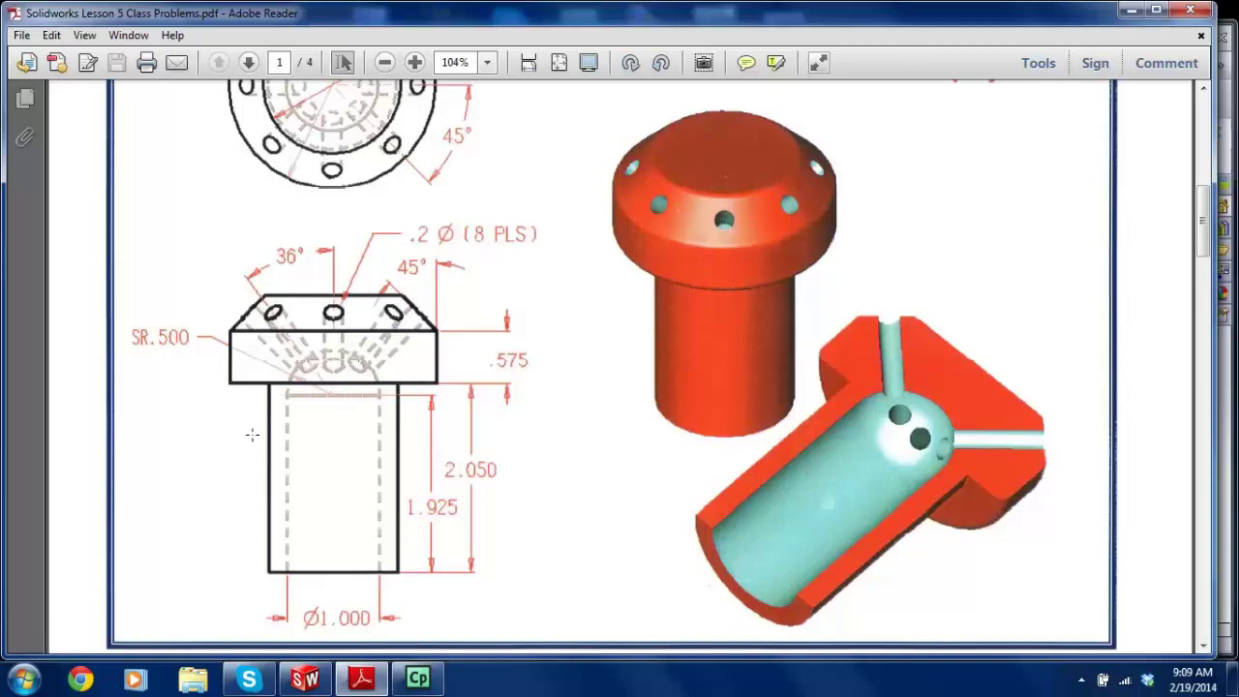
scroll(252, 436, up, 3)
scroll(534, 139, down, 3)
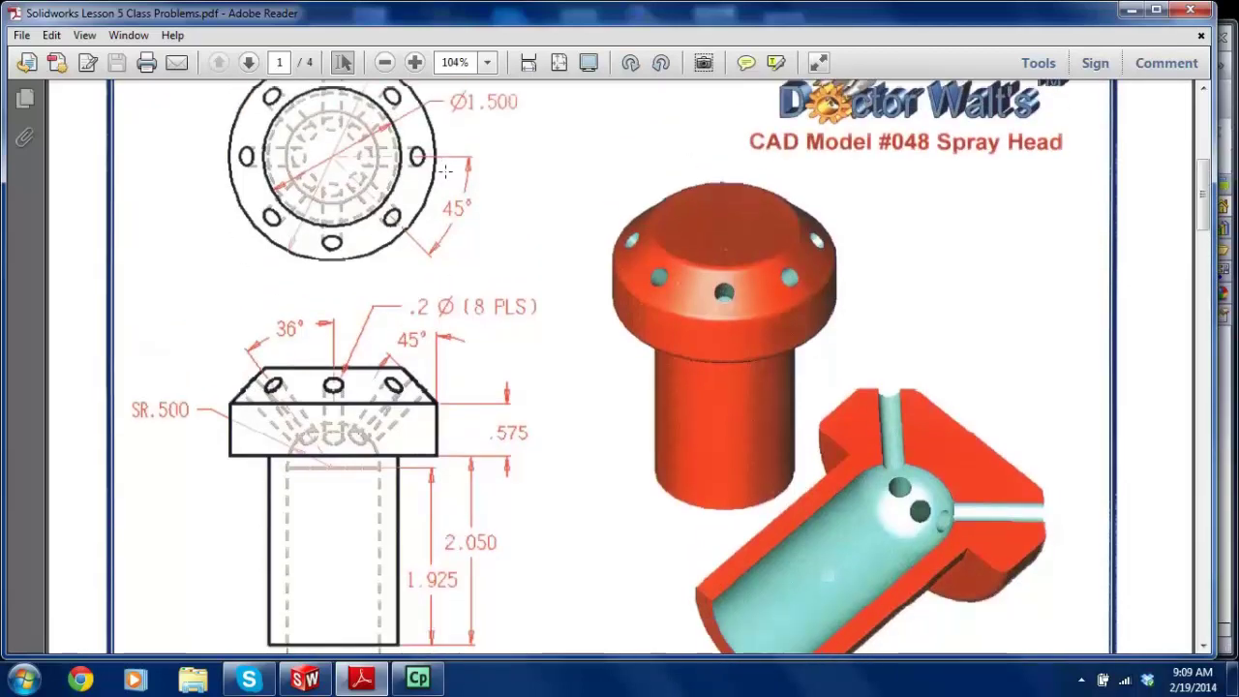
scroll(402, 400, up, 4)
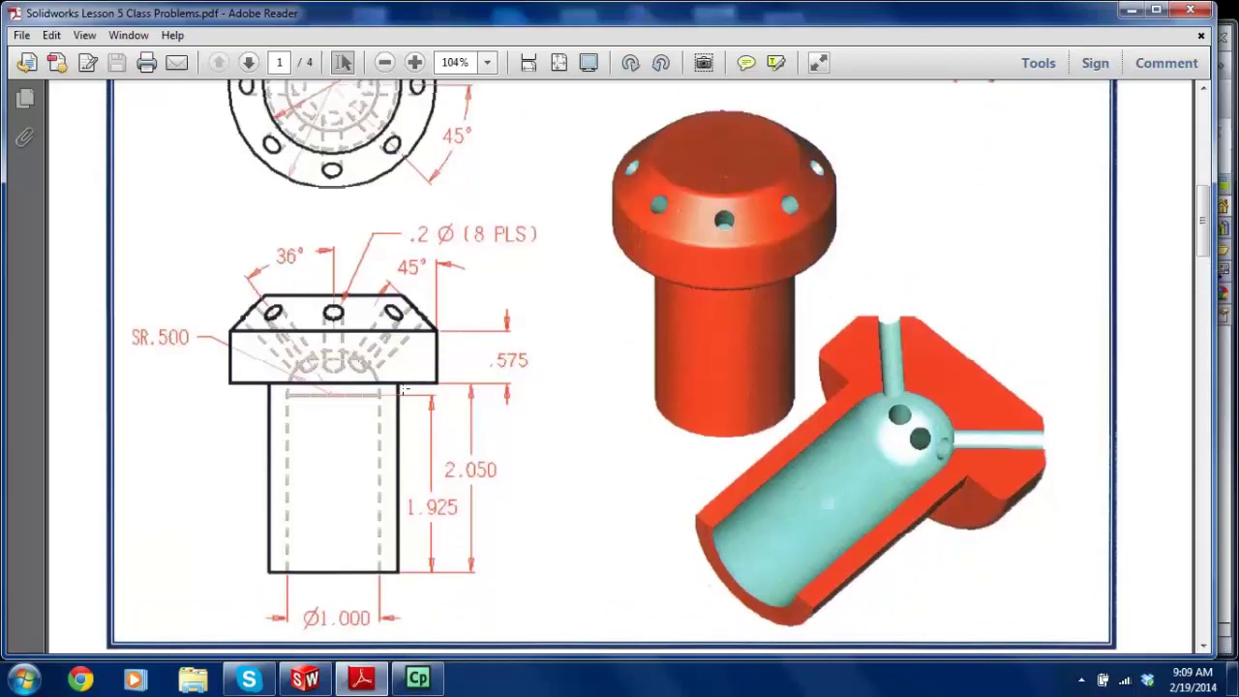
scroll(402, 395, down, 3)
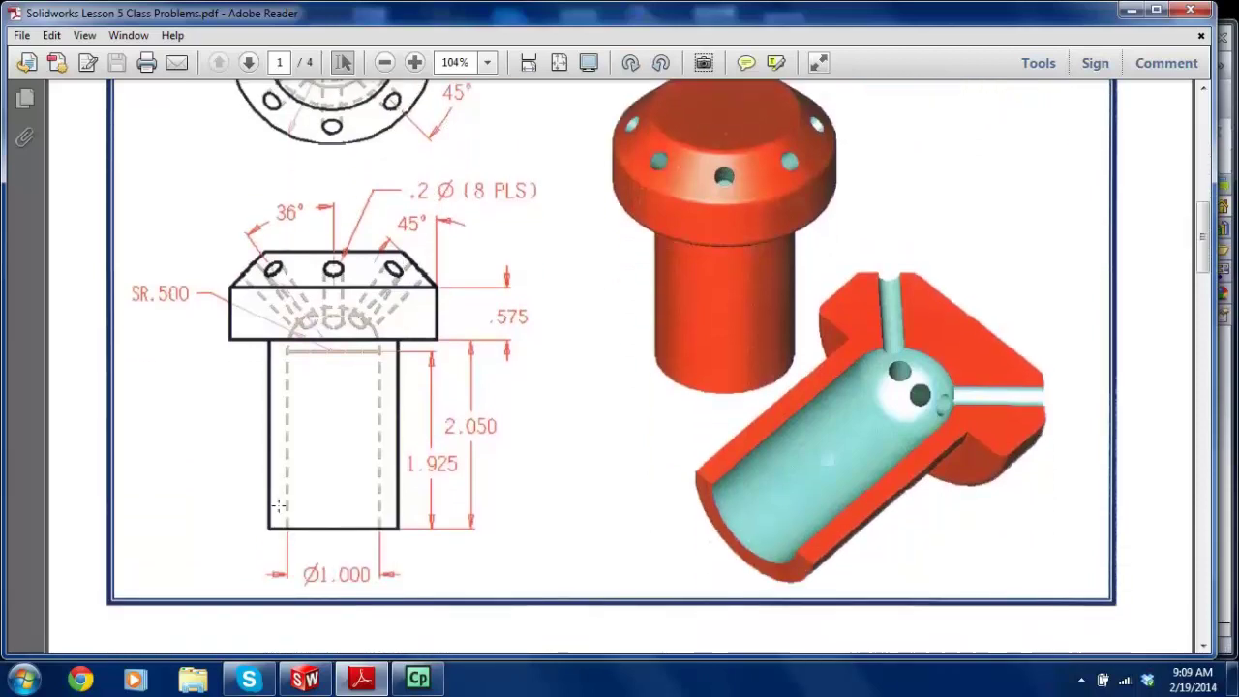
ctrl+scroll(279, 489, up, 1)
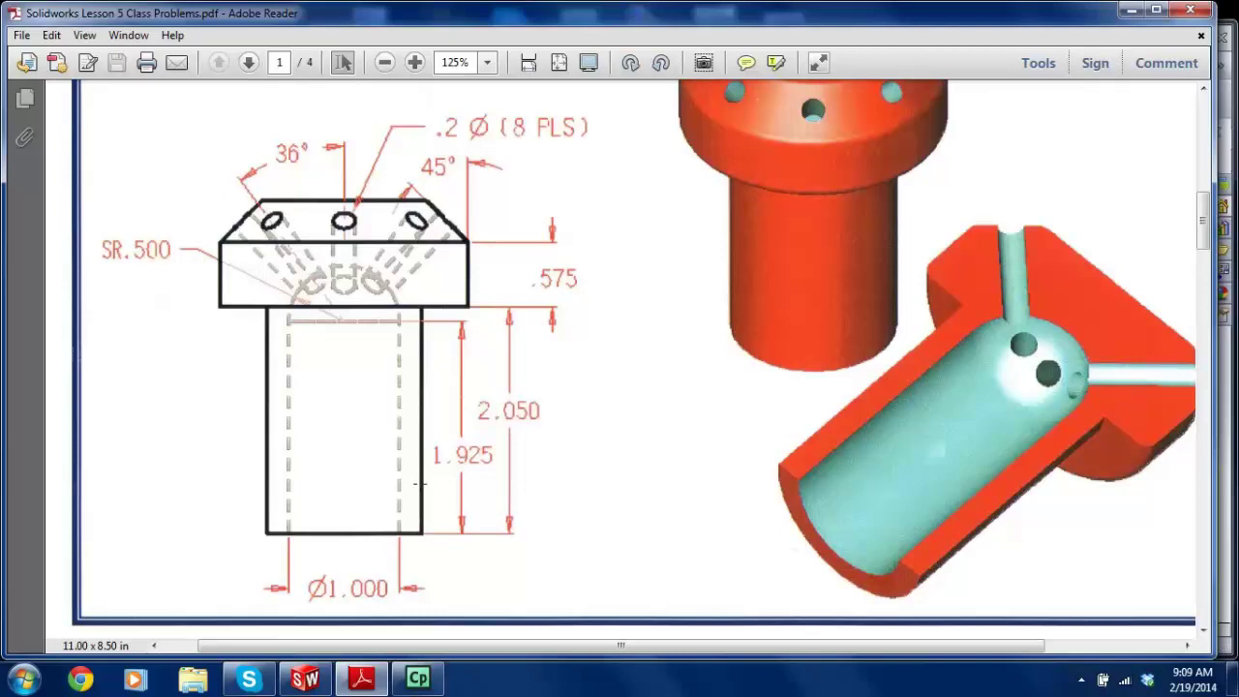
ctrl+scroll(418, 461, down, 1)
scroll(397, 387, up, 3)
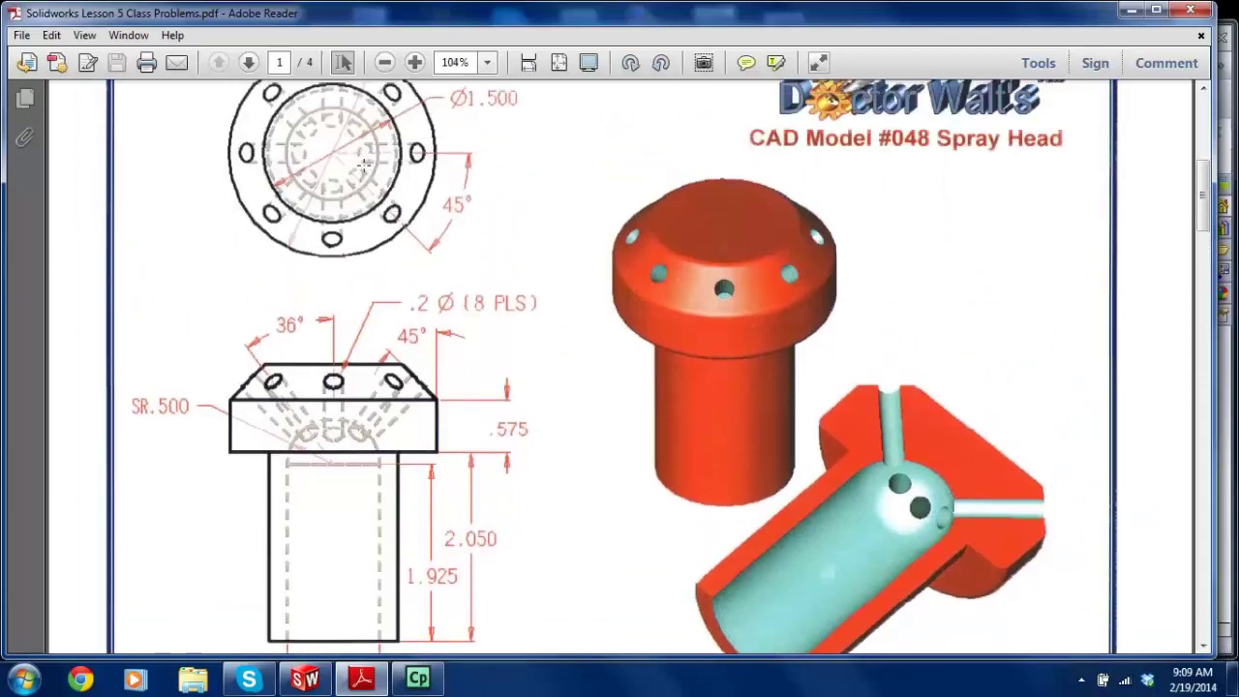
ctrl+scroll(366, 165, up, 4)
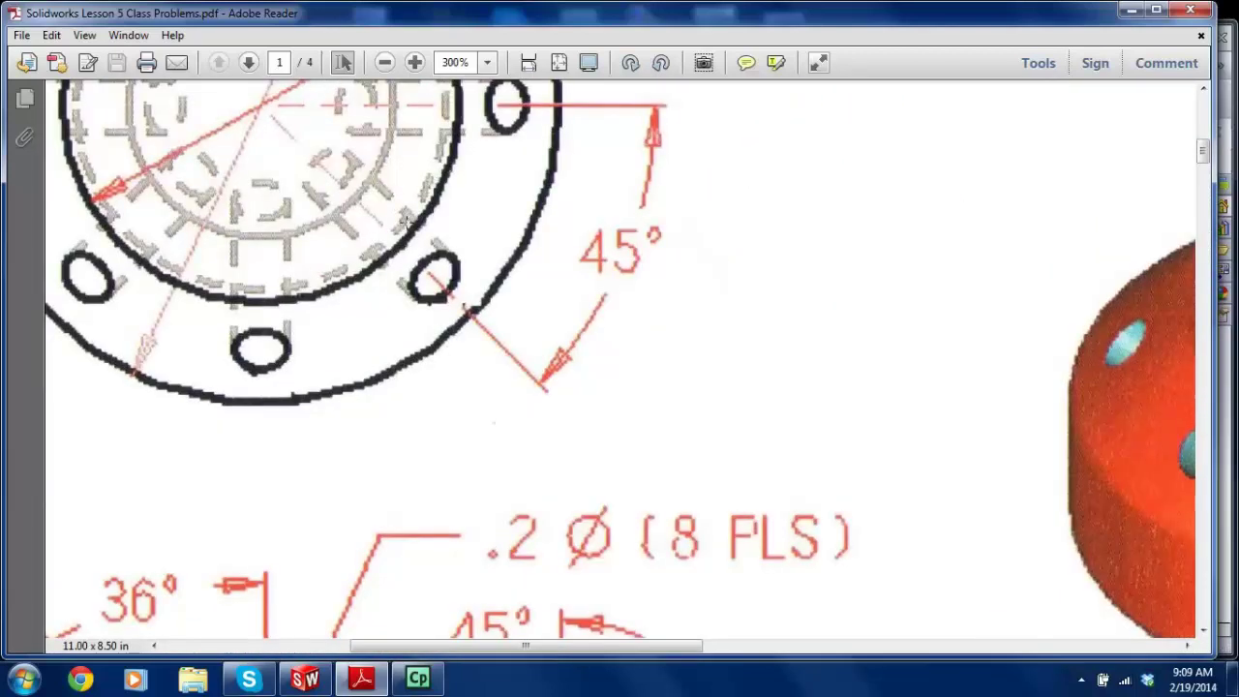
ctrl+scroll(399, 220, down, 3)
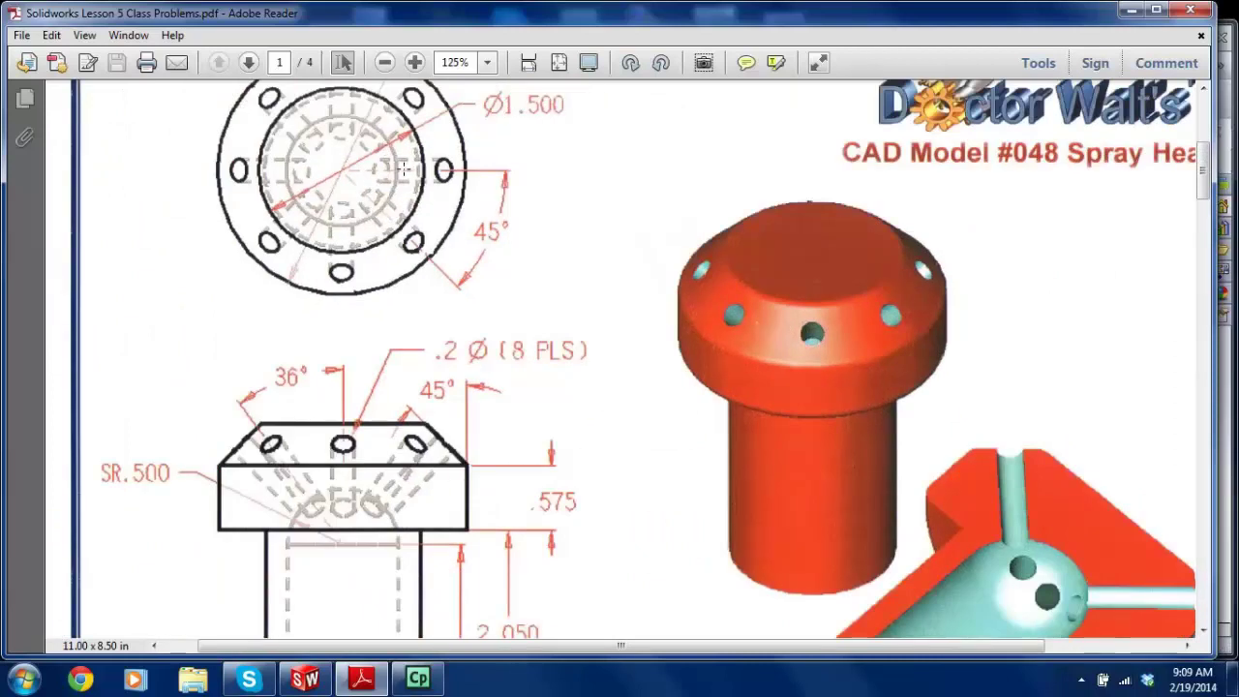
scroll(288, 411, down, 4)
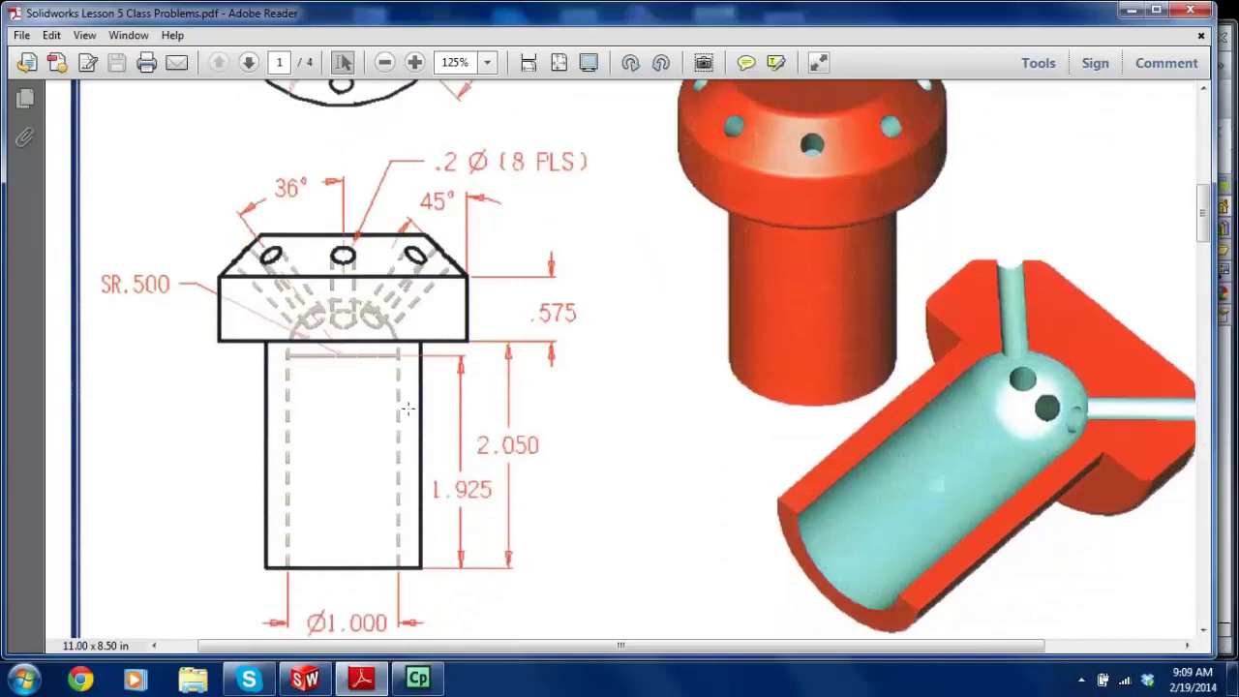
Step: Return to the SolidWorks sketch, dimension the distance between the vertical centre line and the stem's side, and set it to 0.70 in
click(305, 679)
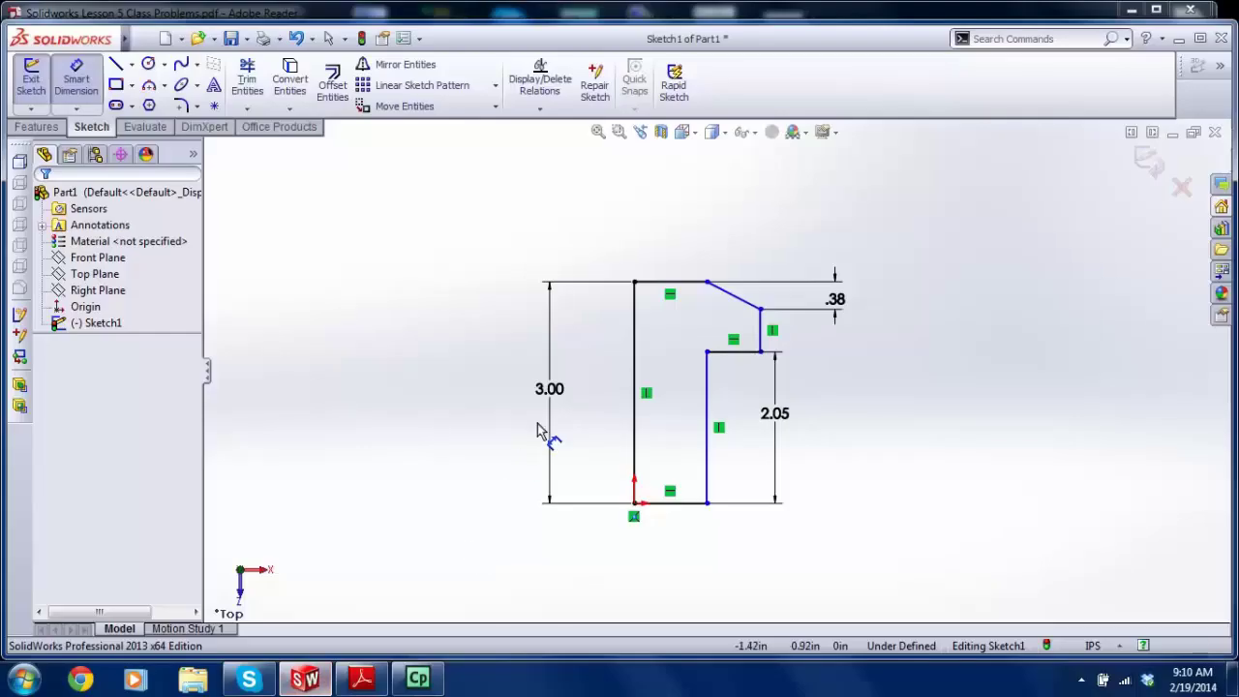
click(76, 68)
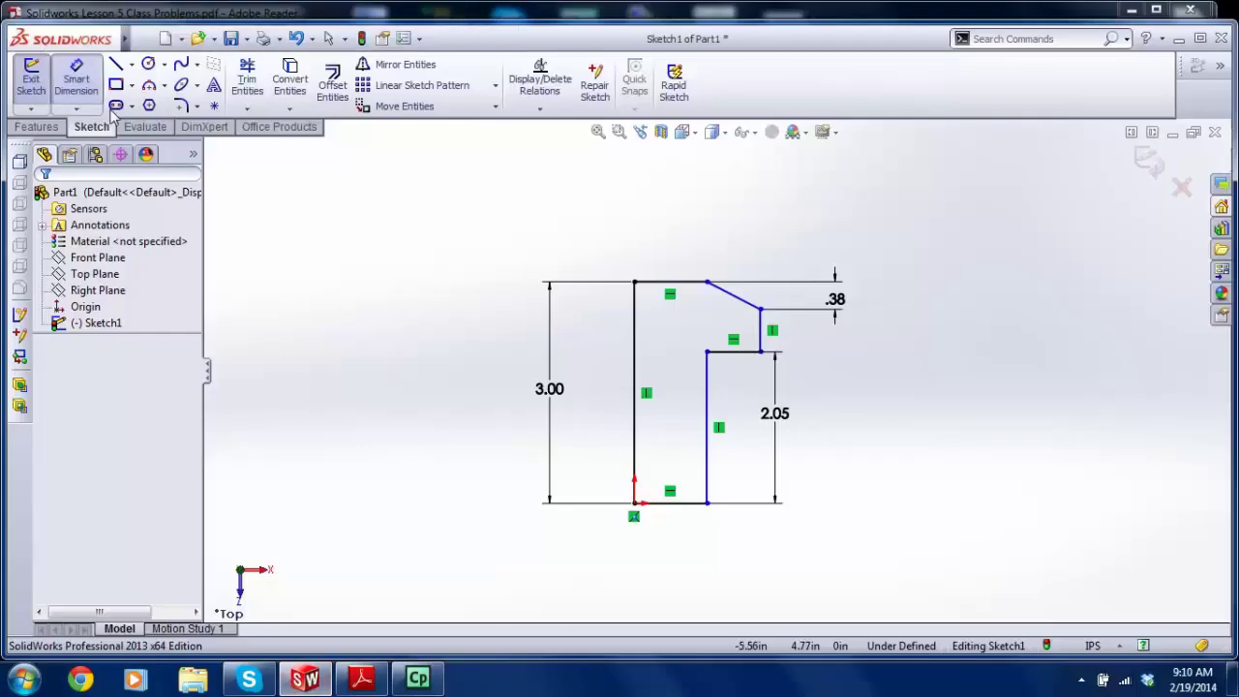
click(708, 473)
click(637, 471)
click(668, 567)
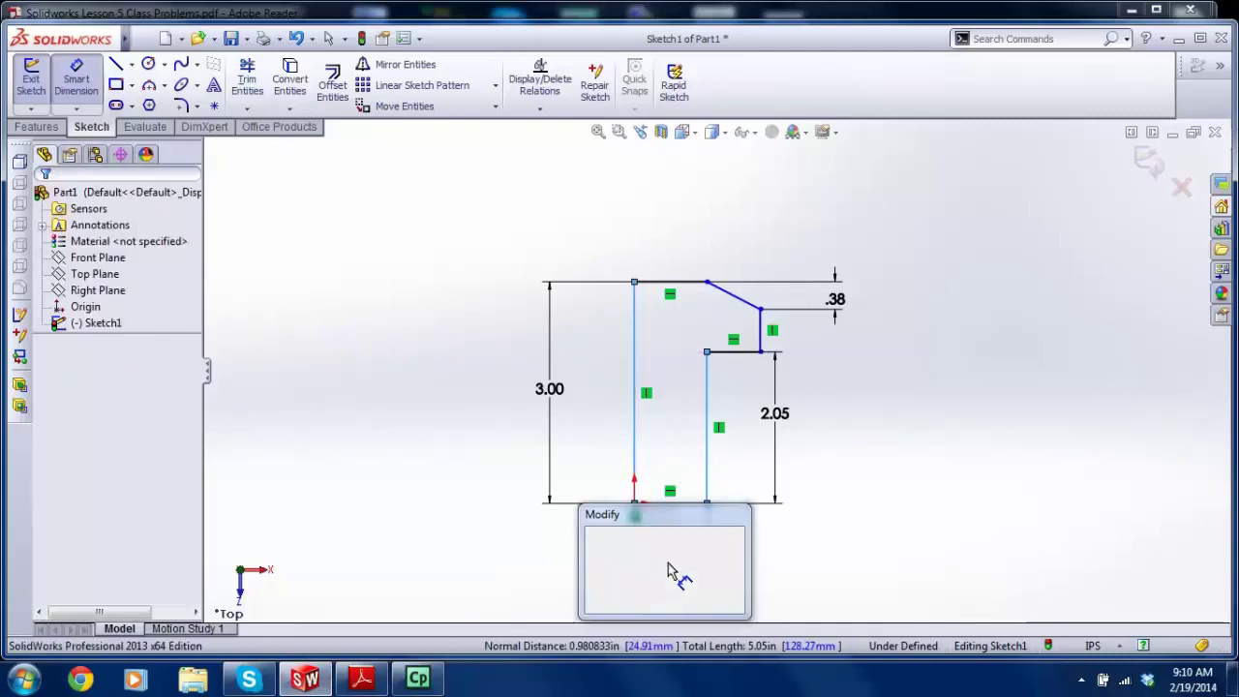
text(.7)
key(Return)
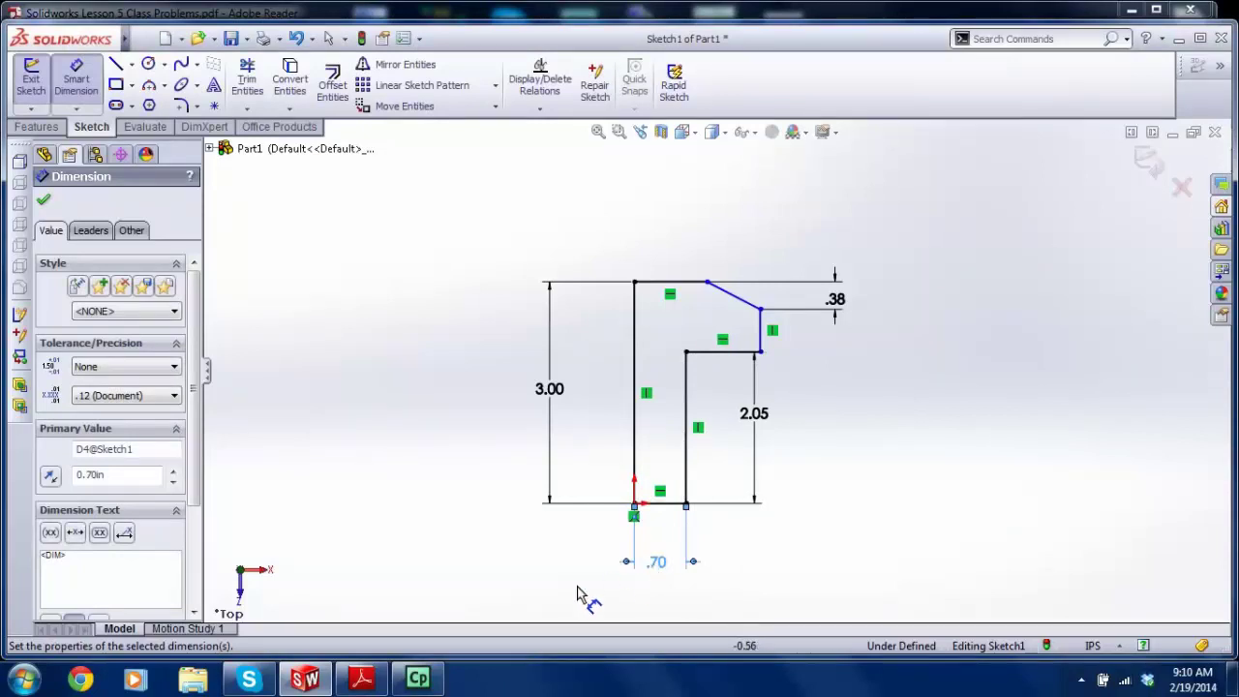
Step: Consult the top view in the Spray Head PDF drawing for the head's outer diameter
click(361, 679)
ctrl+scroll(414, 341, down, 3)
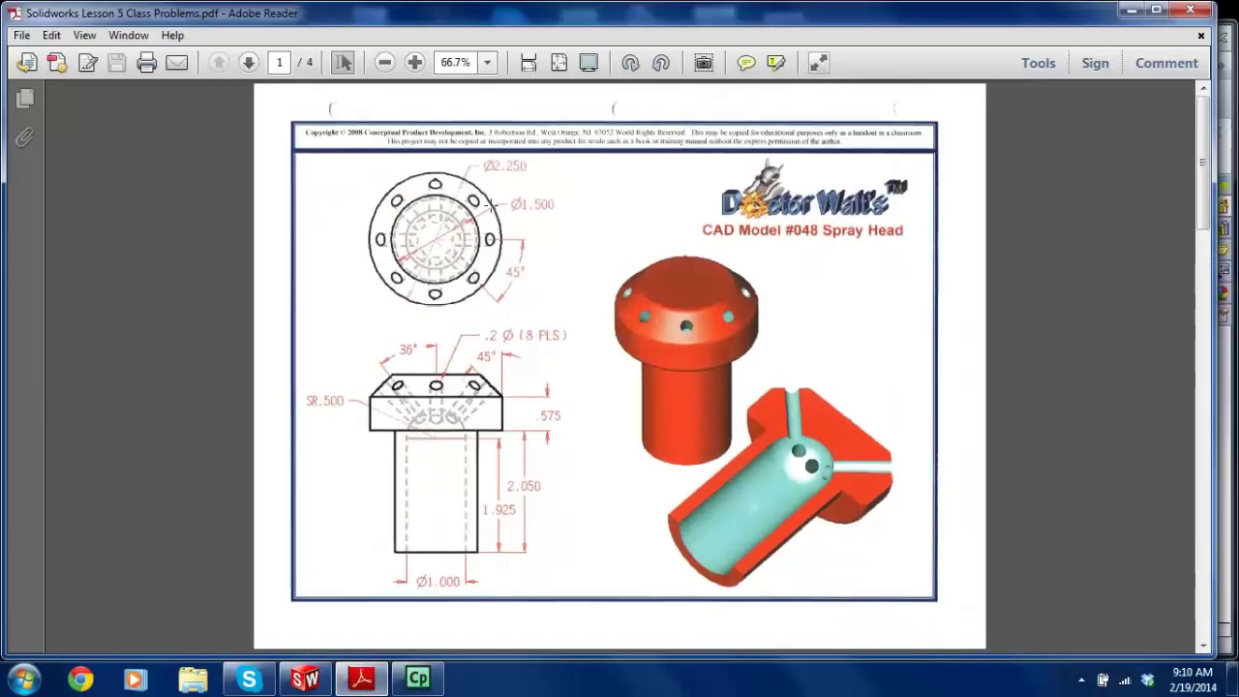
ctrl+scroll(491, 202, up, 1)
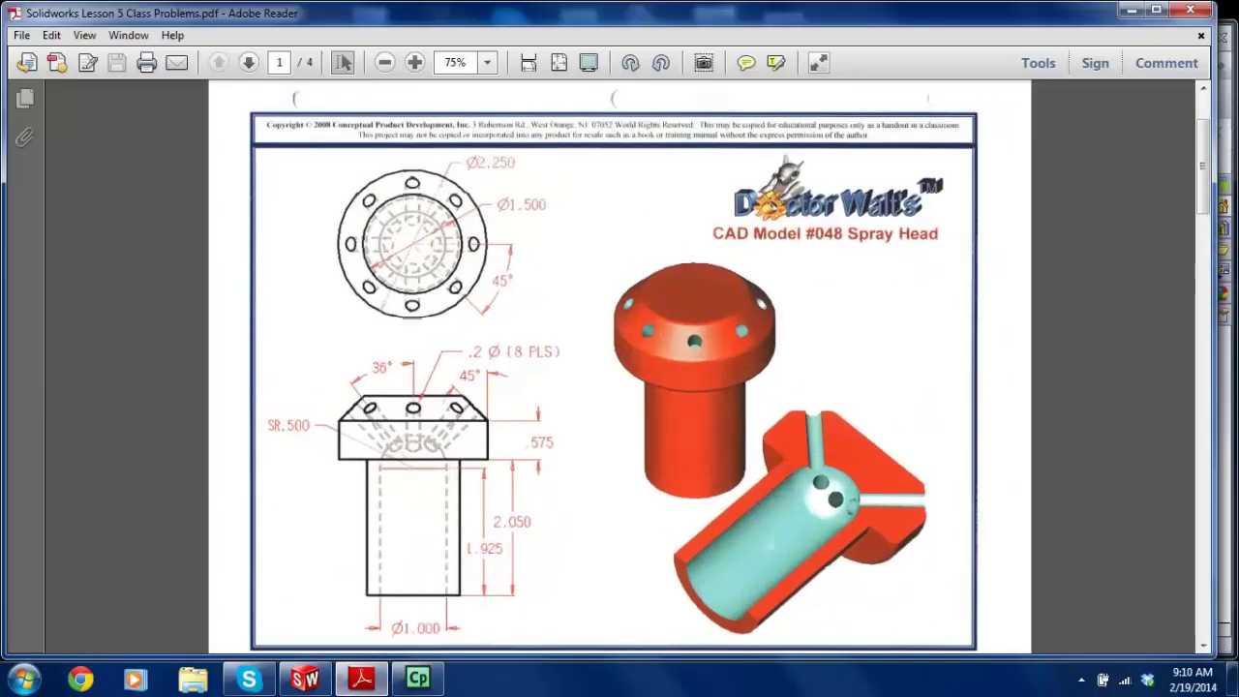
Step: Return to the SolidWorks sketch, dimension the distance from the profile's long vertical edge to the head's side, and set it to 2.25/2 in
click(306, 678)
click(68, 89)
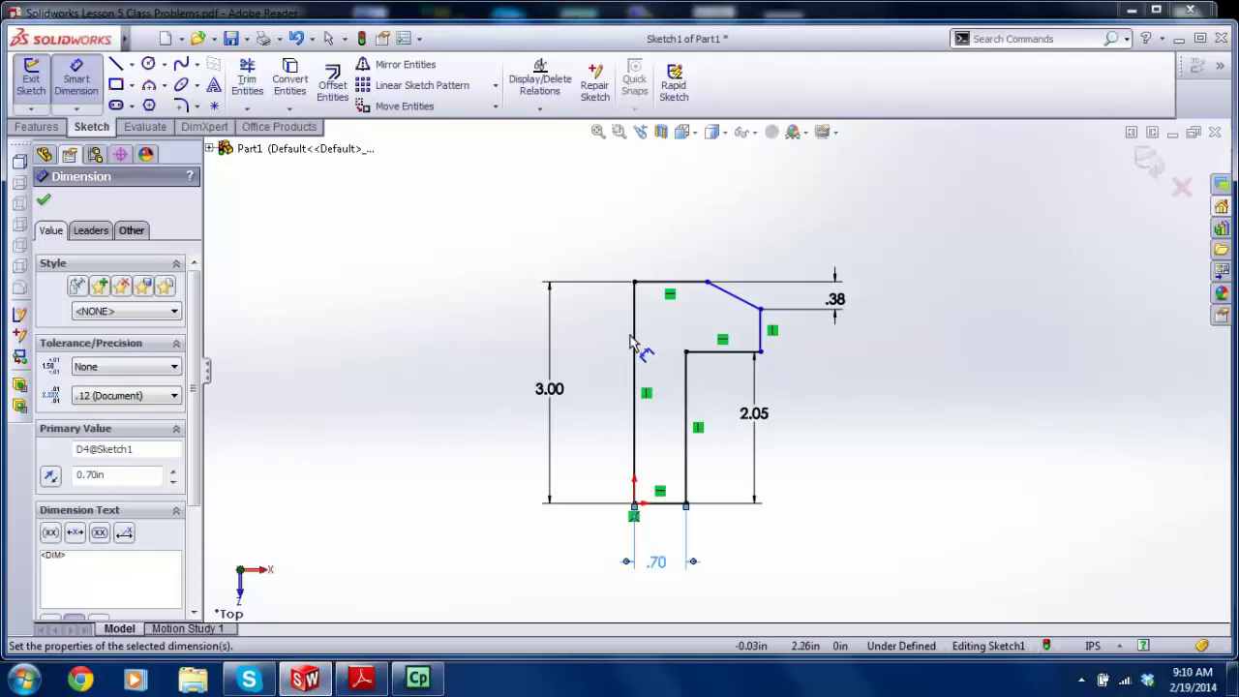
click(635, 334)
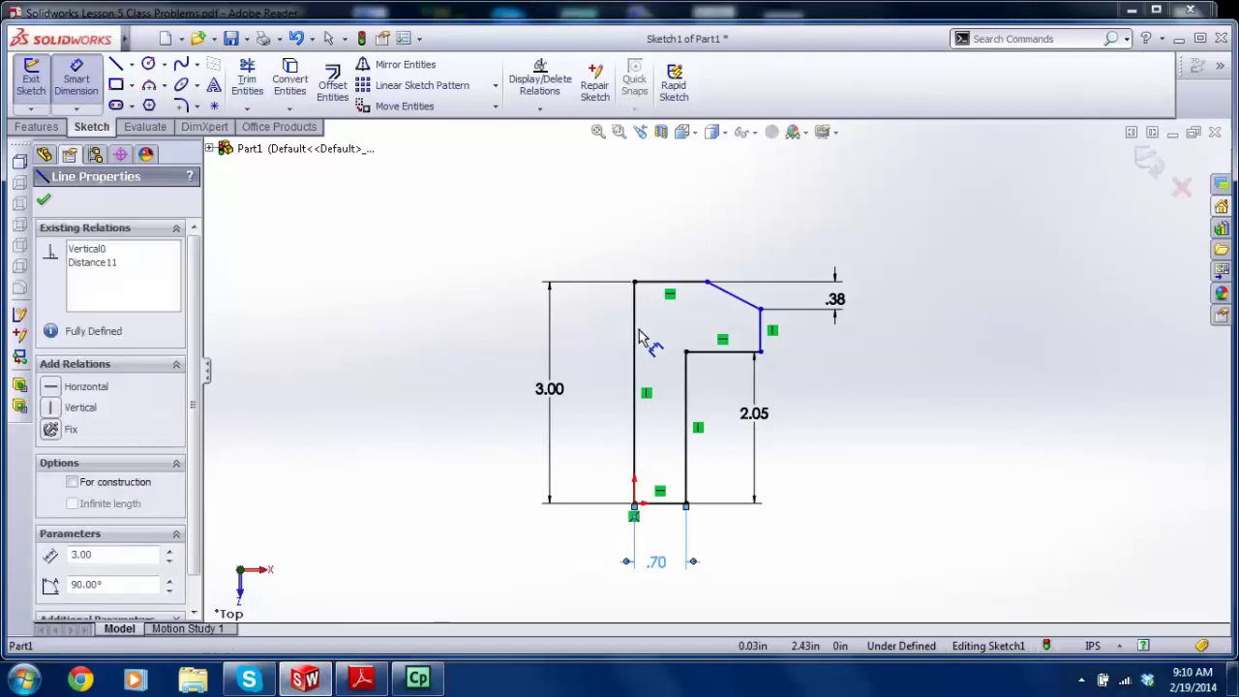
click(762, 334)
click(718, 209)
text(2.25/2)
key(Return)
key(Escape)
Step: Try moving the chamfer's upper end inward along the top edge and undo the move
scroll(704, 261, down, 1)
scroll(707, 271, down, 1)
drag(707, 299, 677, 299)
scroll(675, 300, up, 1)
scroll(672, 300, up, 2)
key(ctrl+z)
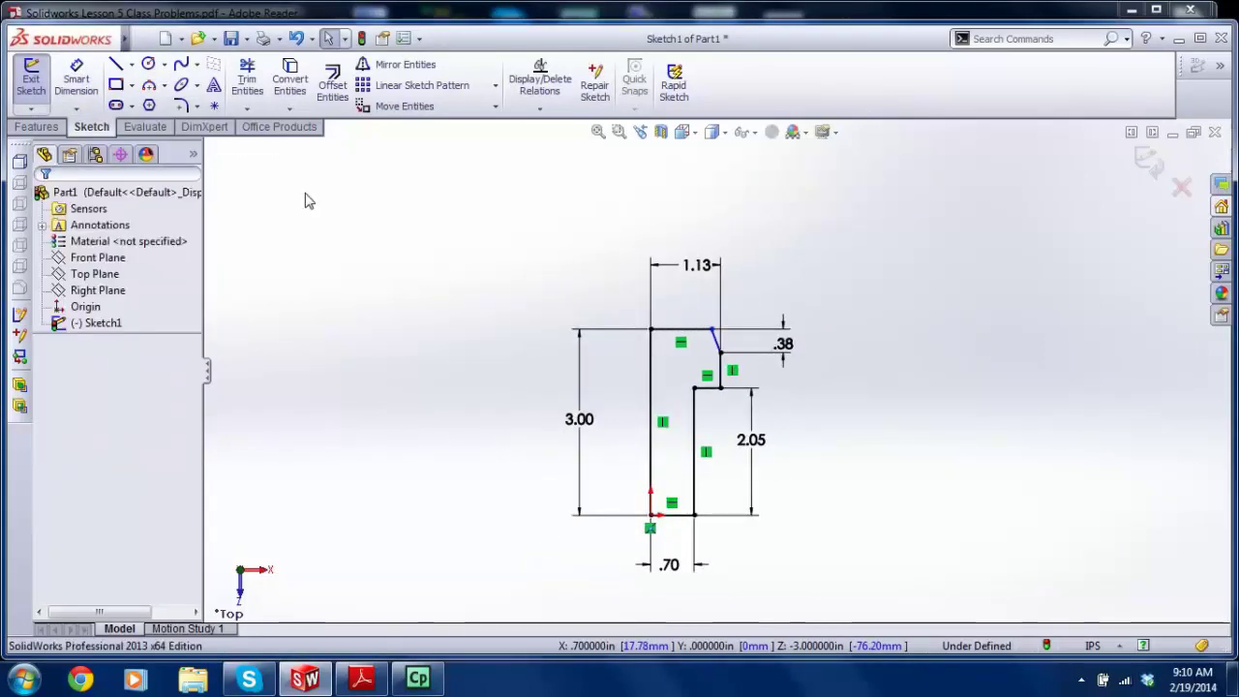
Step: Sketch a vertical construction centreline about 5.36 in long from the origin up past the profile's top edge
click(130, 64)
click(160, 101)
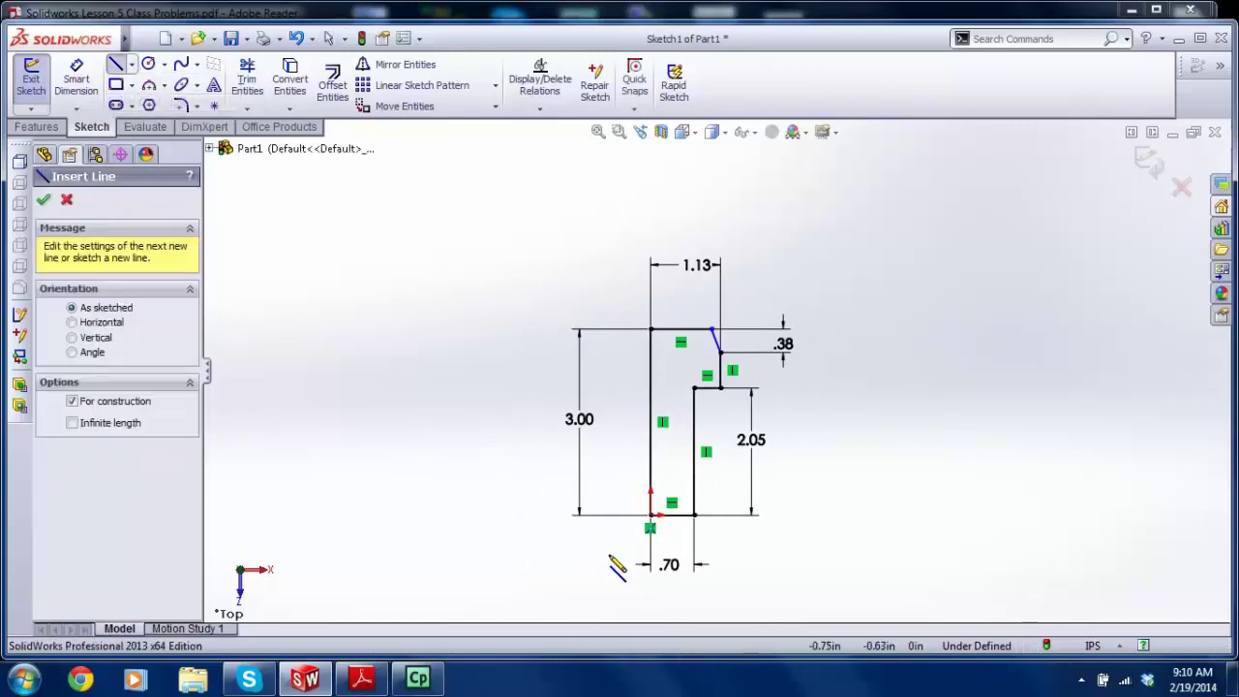
click(651, 515)
click(651, 182)
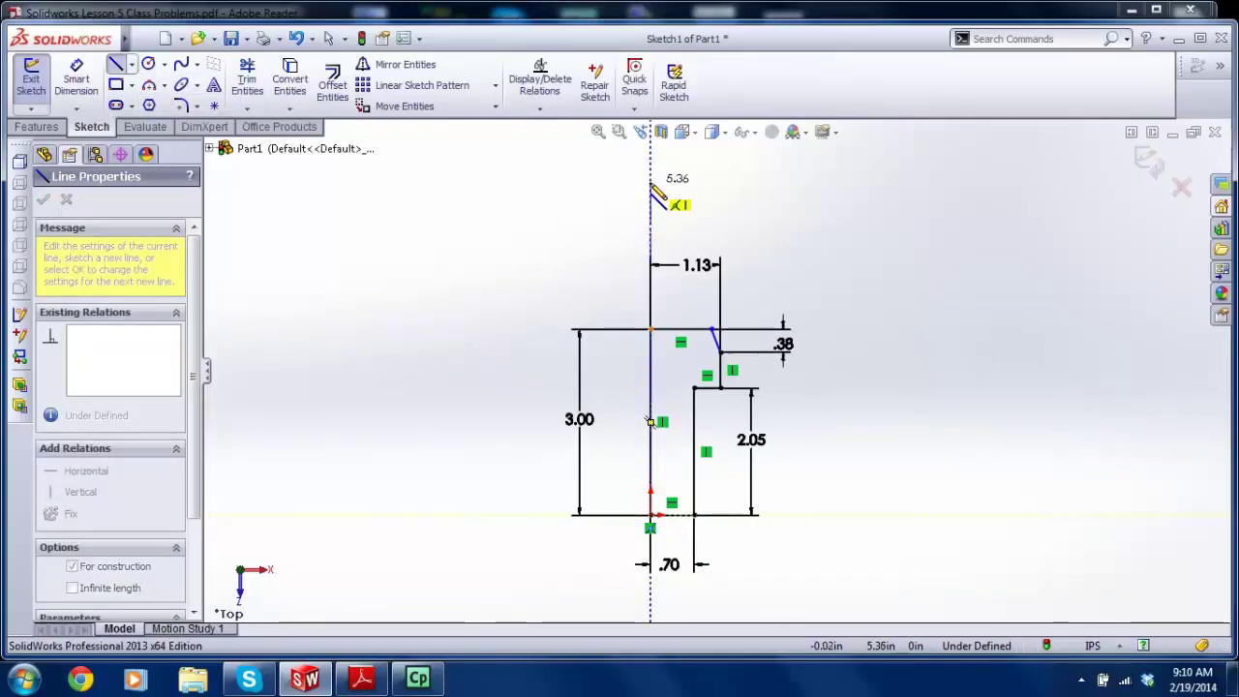
key(Escape)
key(Escape)
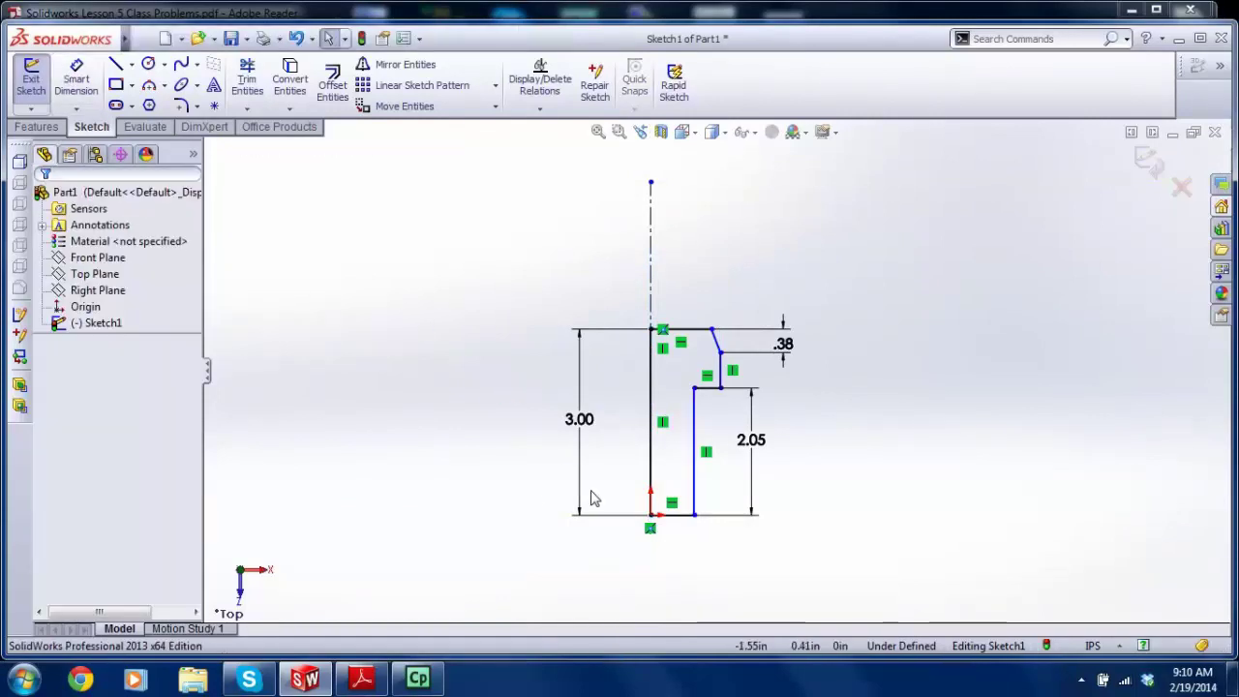
click(695, 453)
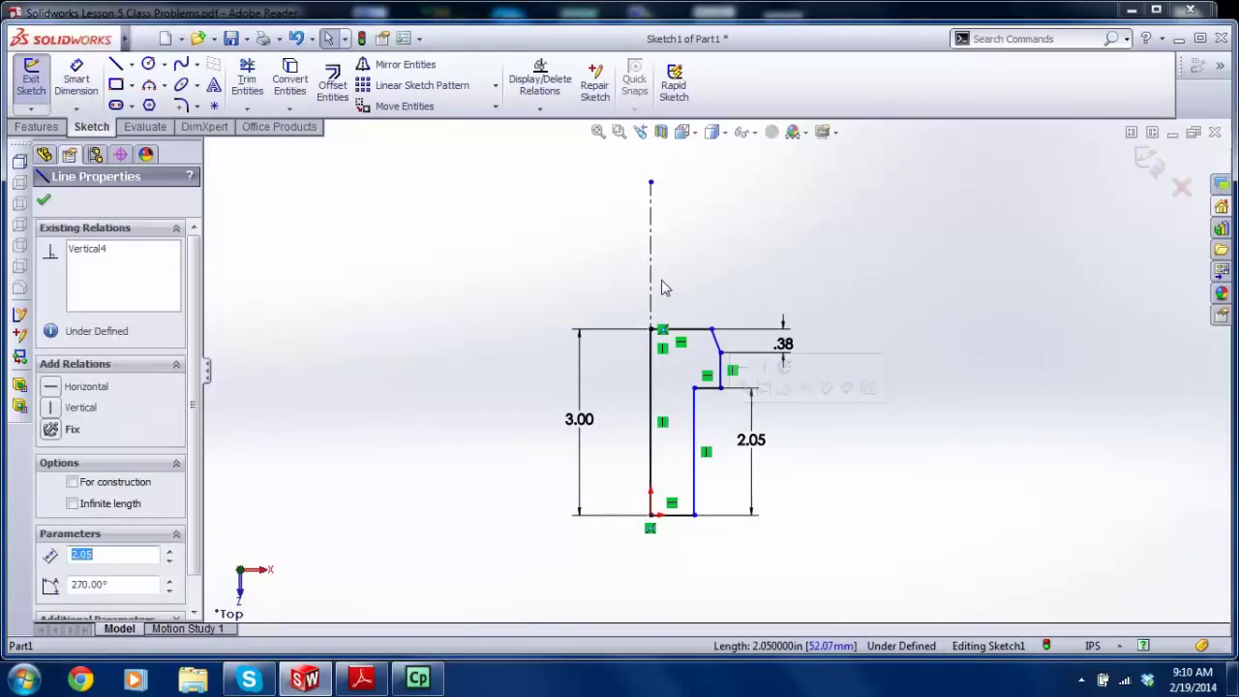
click(652, 270)
click(66, 85)
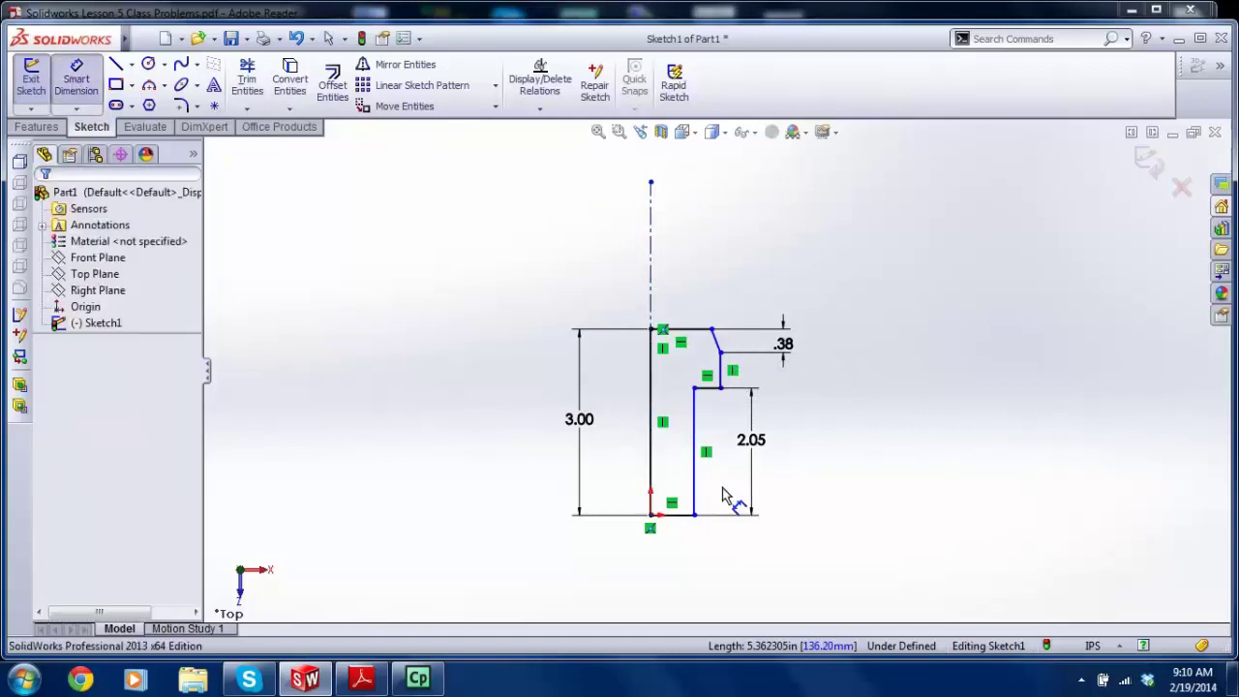
click(695, 455)
click(651, 290)
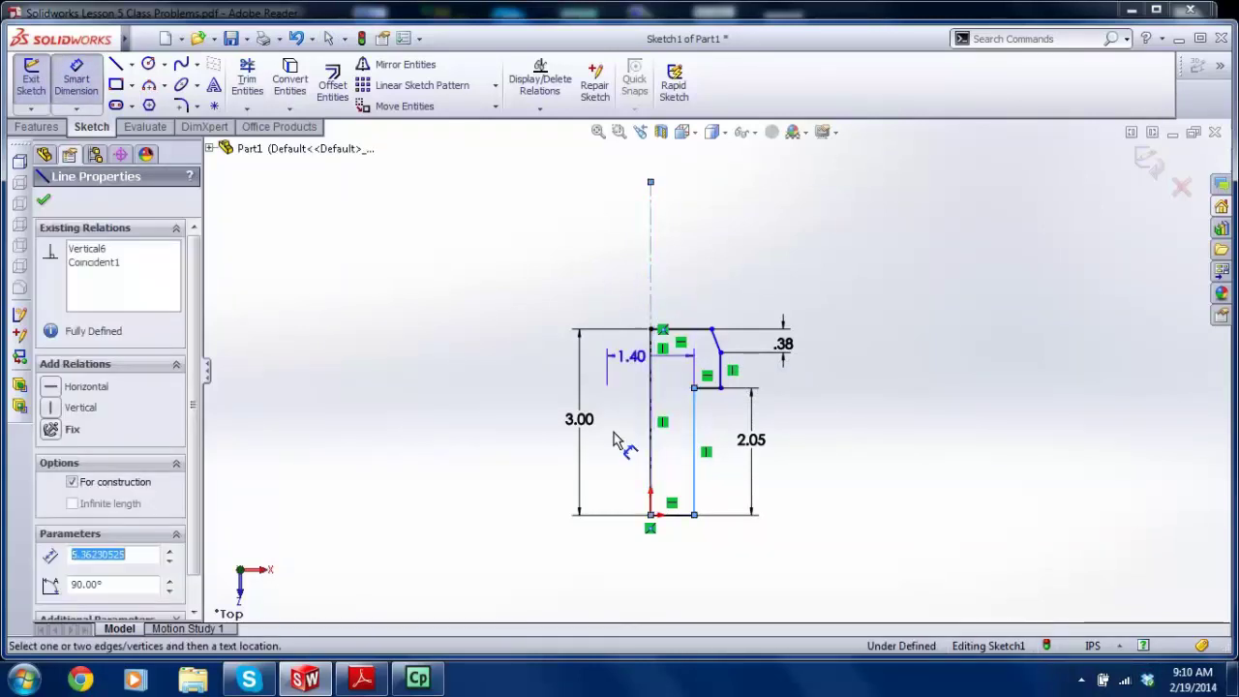
click(627, 574)
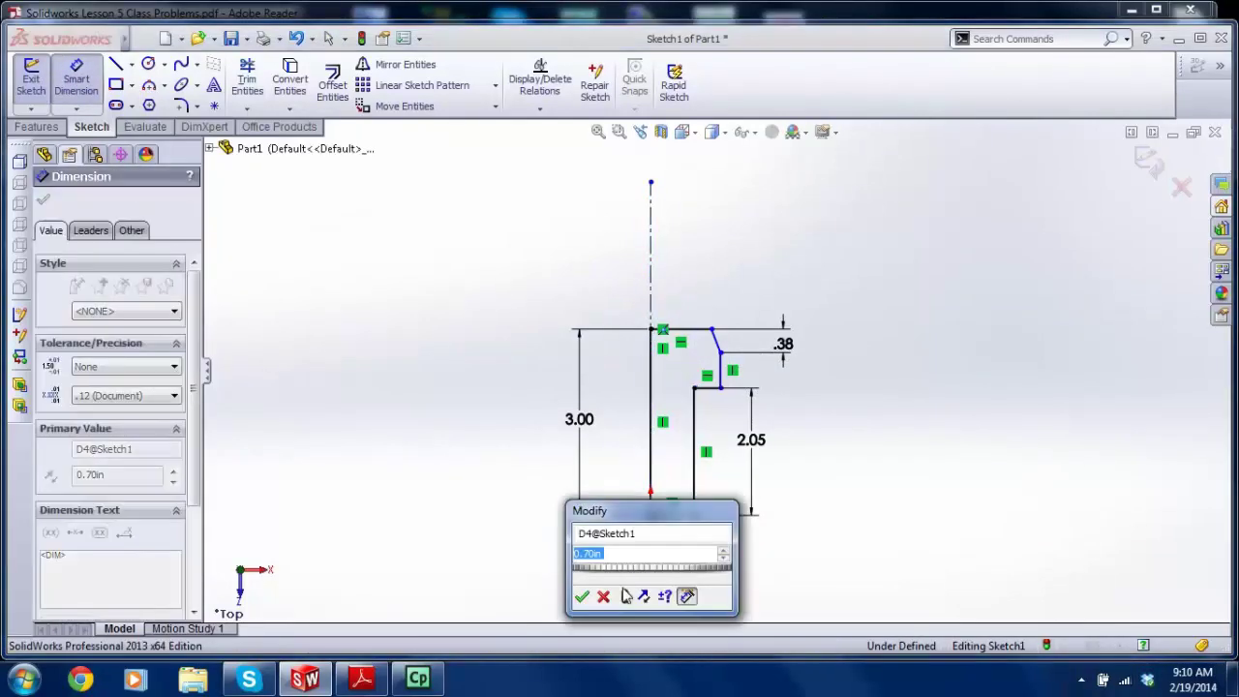
click(604, 596)
key(Delete)
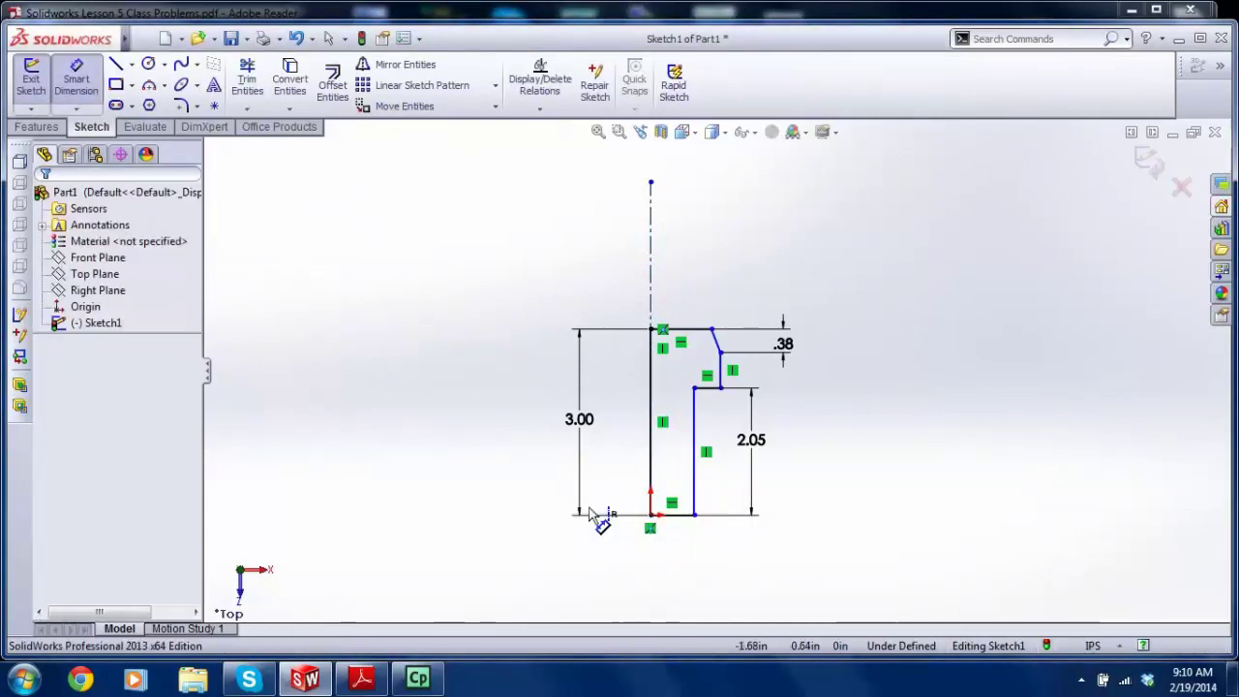
Step: Add a 1.40 in diameter dimension between the stem's side and the centreline, placed below the profile
click(694, 465)
click(650, 289)
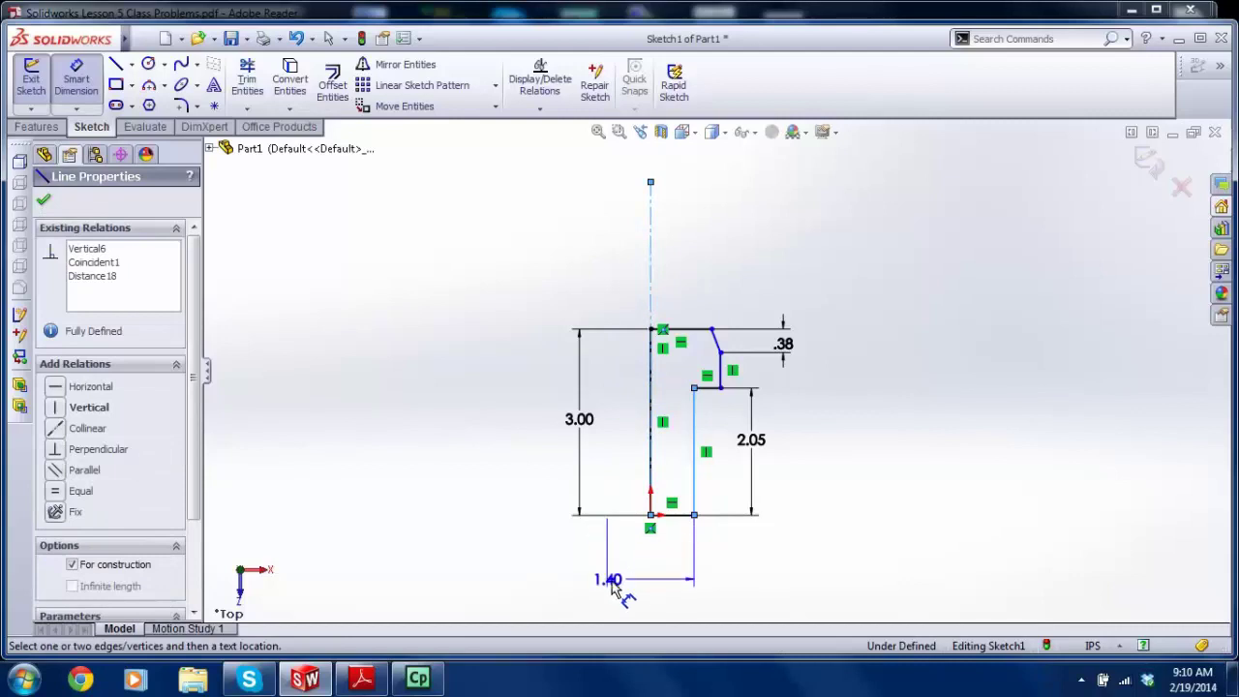
click(644, 557)
key(Return)
Step: Add a 2.25 in diameter dimension between the head's vertical side and the centreline, placed above the profile
scroll(720, 370, down, 2)
click(737, 377)
click(636, 279)
click(644, 238)
click(557, 268)
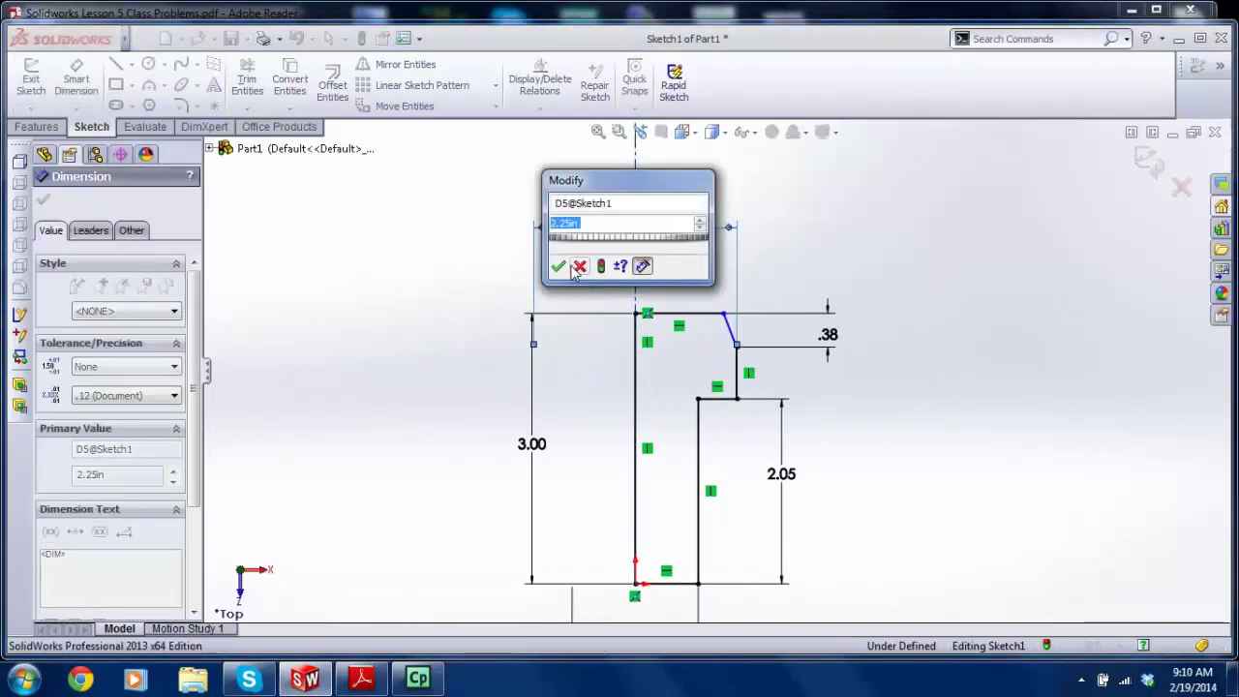
key(Escape)
Step: Reposition the chamfer's upper end along the top edge to about 0.80 in from the centreline
scroll(707, 328, down, 2)
drag(732, 328, 707, 317)
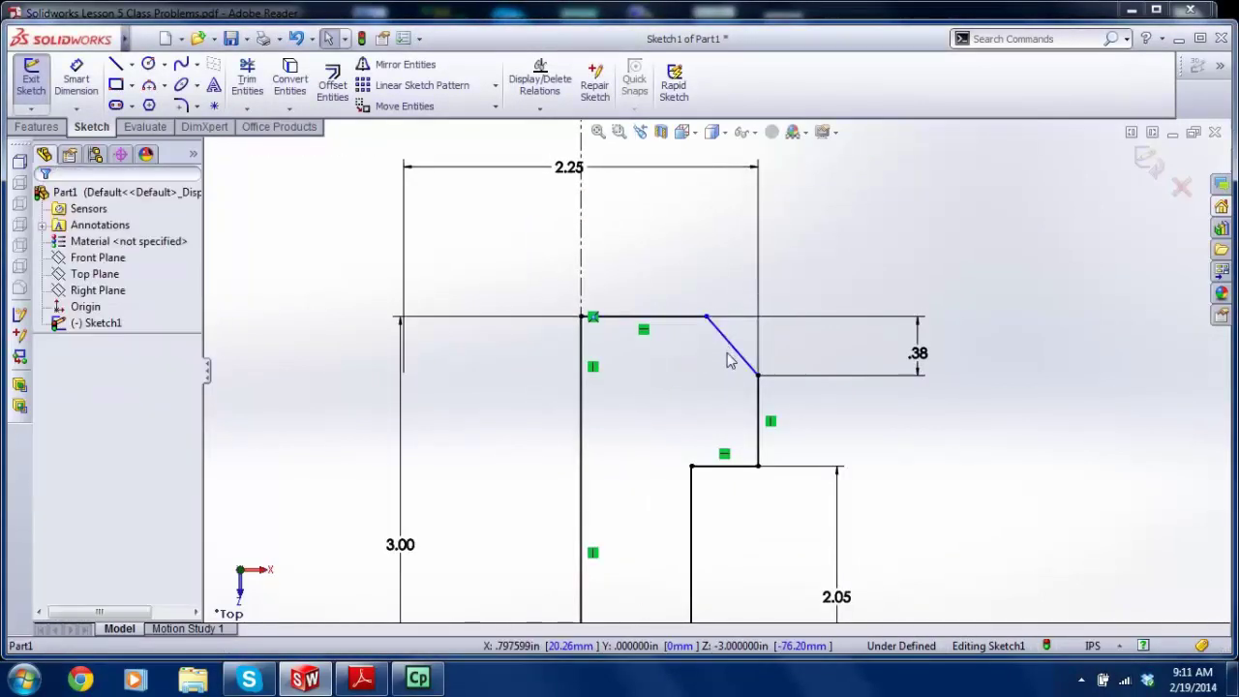
scroll(727, 346, down, 2)
scroll(738, 345, up, 2)
scroll(719, 361, down, 2)
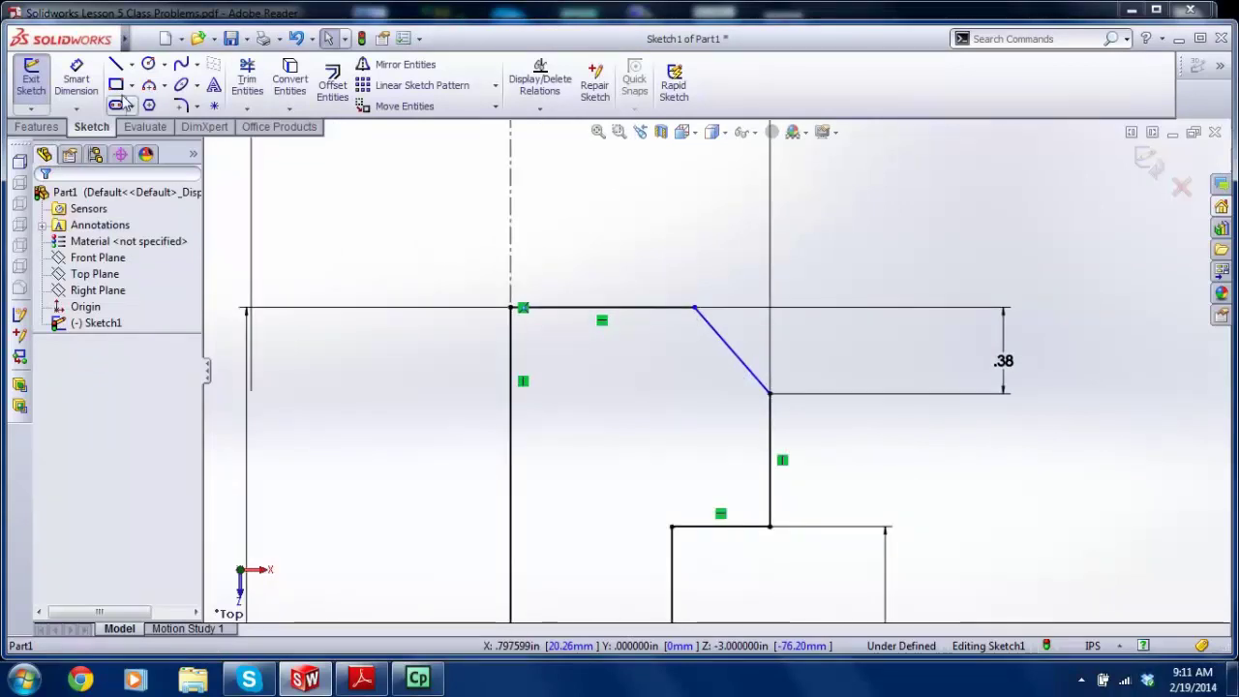
Step: Dimension the angle between the head's vertical side and the chamfer line and set it to 45°
click(75, 77)
click(768, 420)
click(753, 379)
click(731, 252)
text(45)
key(Return)
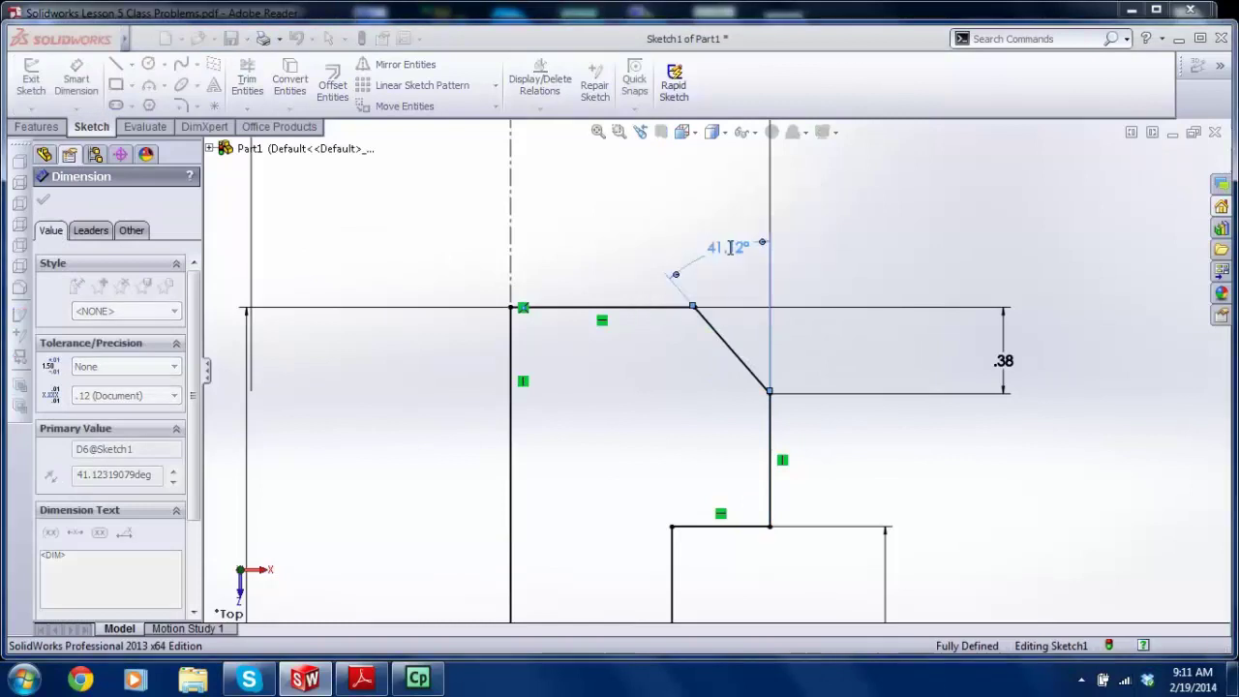
key(Escape)
scroll(719, 288, up, 8)
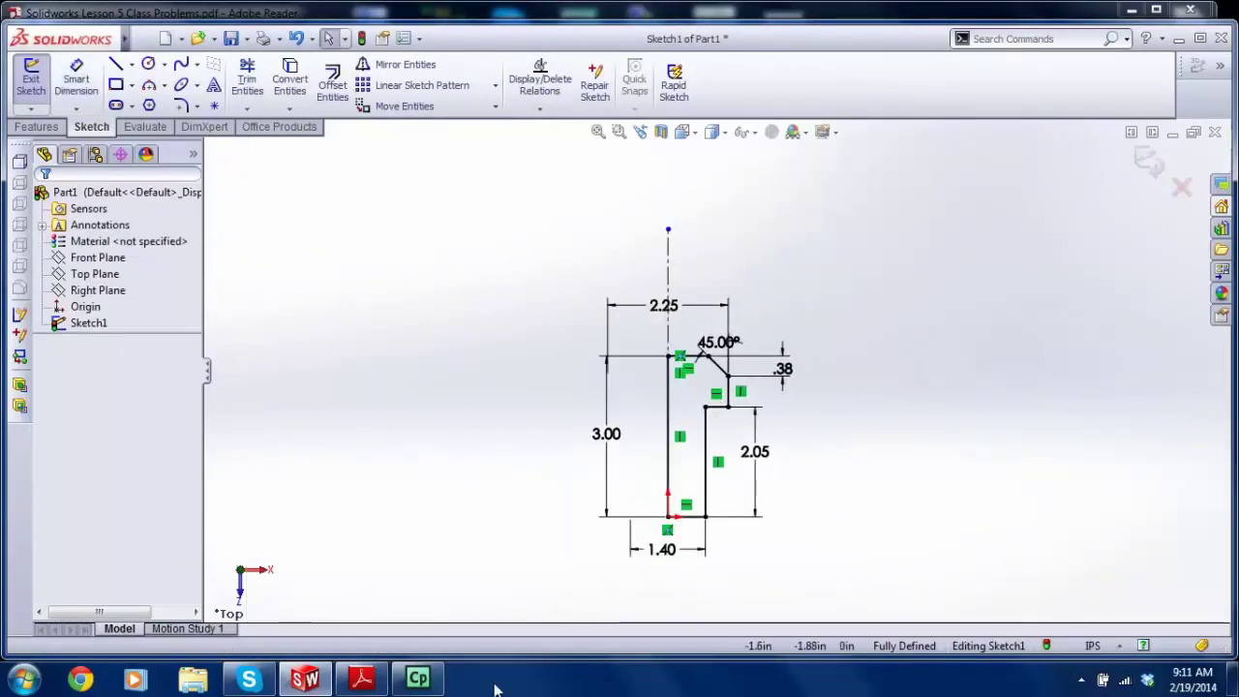
Step: Examine the front and top views of the Spray Head PDF drawing for the outer shape and the hidden inner bore
click(379, 676)
ctrl+scroll(398, 575, up, 2)
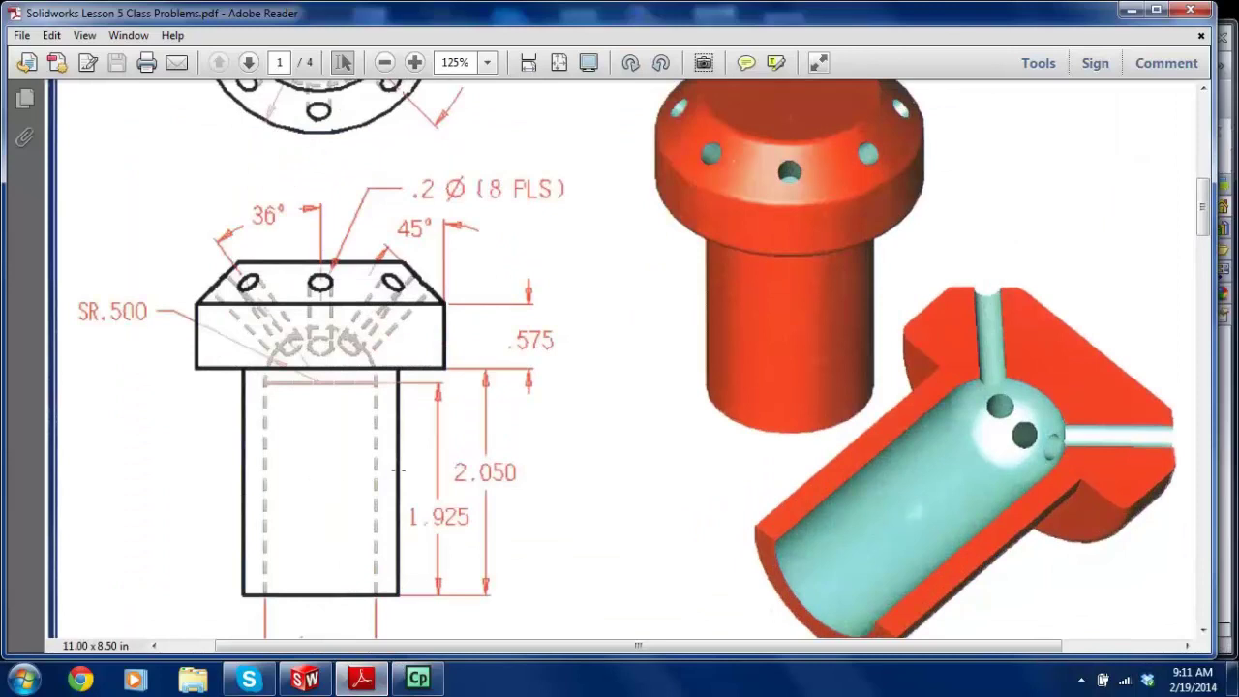
ctrl+scroll(397, 468, down, 2)
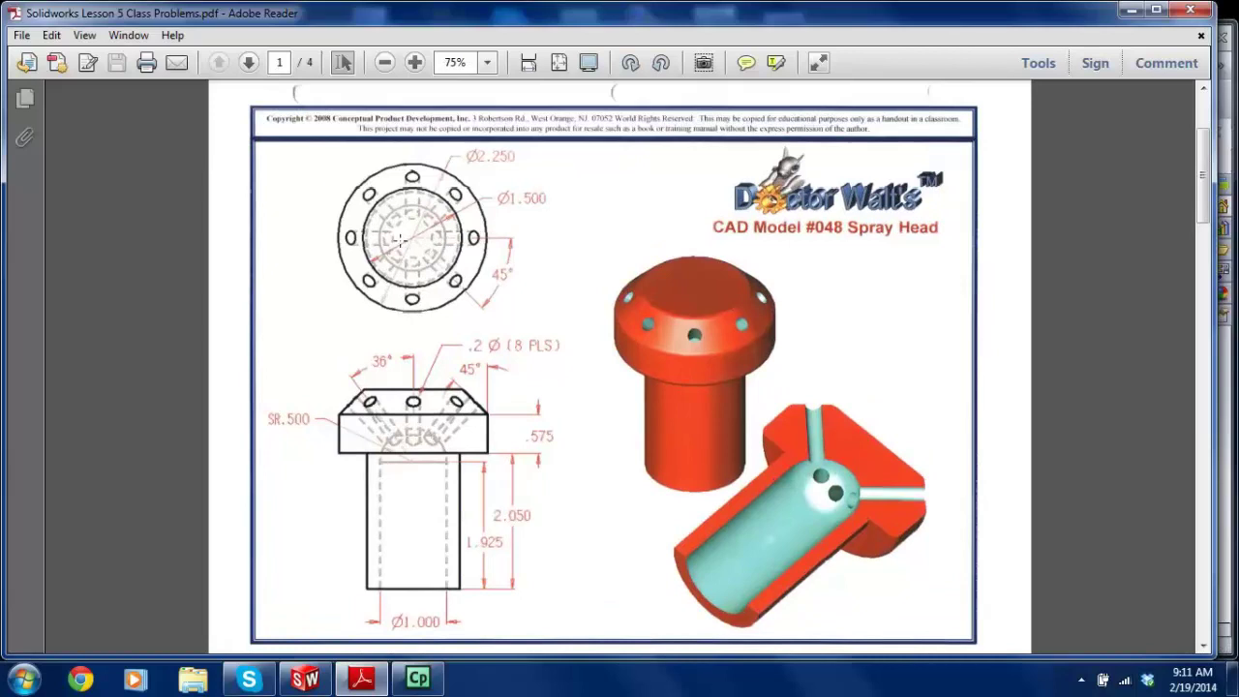
ctrl+scroll(402, 241, up, 2)
key(ctrl+0)
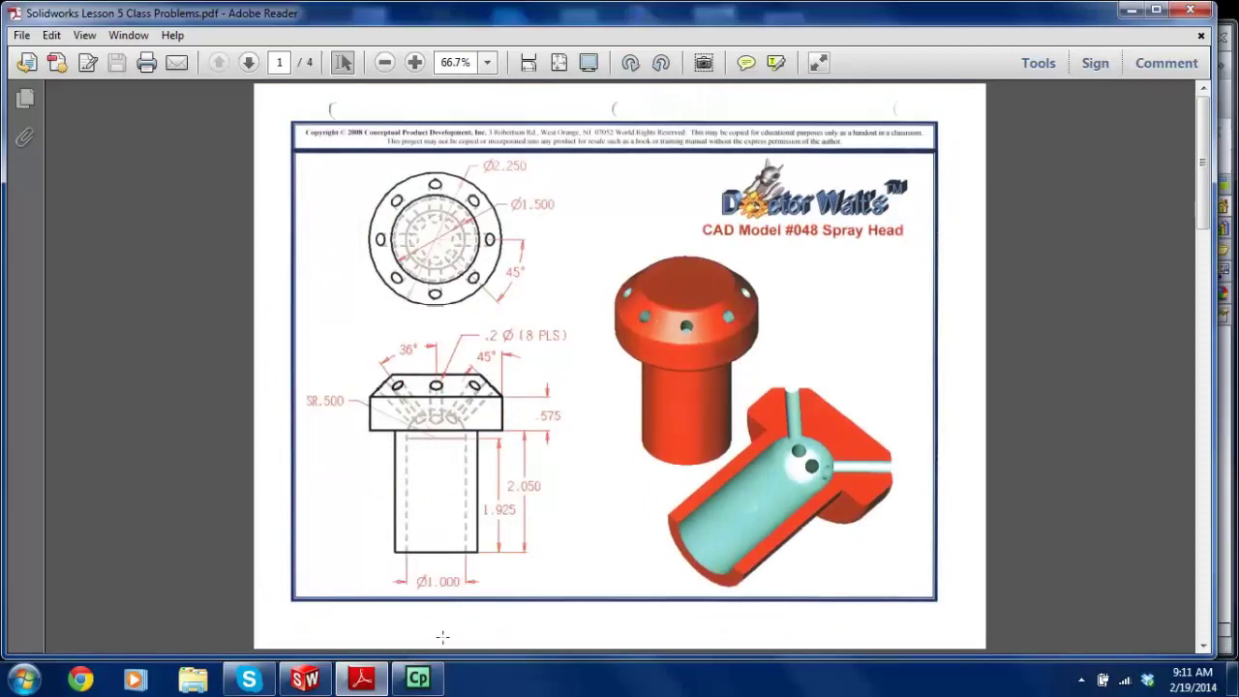
Step: Return to SolidWorks, exit the profile sketch, and try a 360° Revolved Boss/Base about the centreline
mouse_move(318, 685)
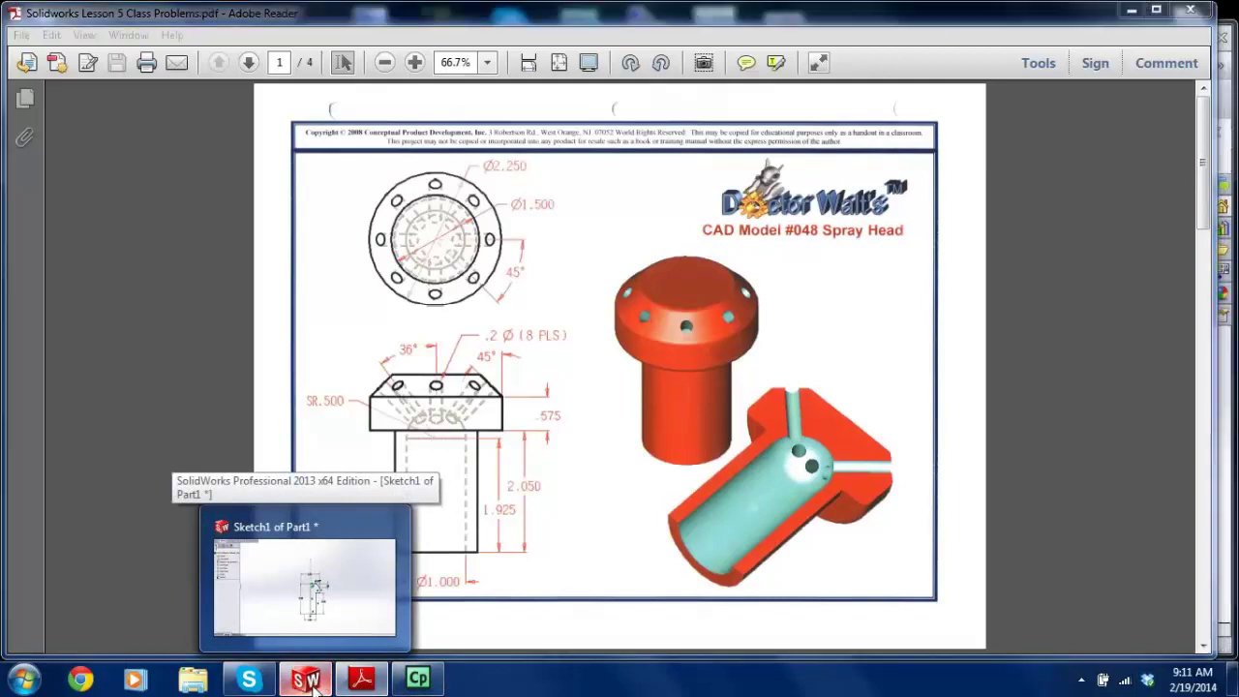
click(312, 684)
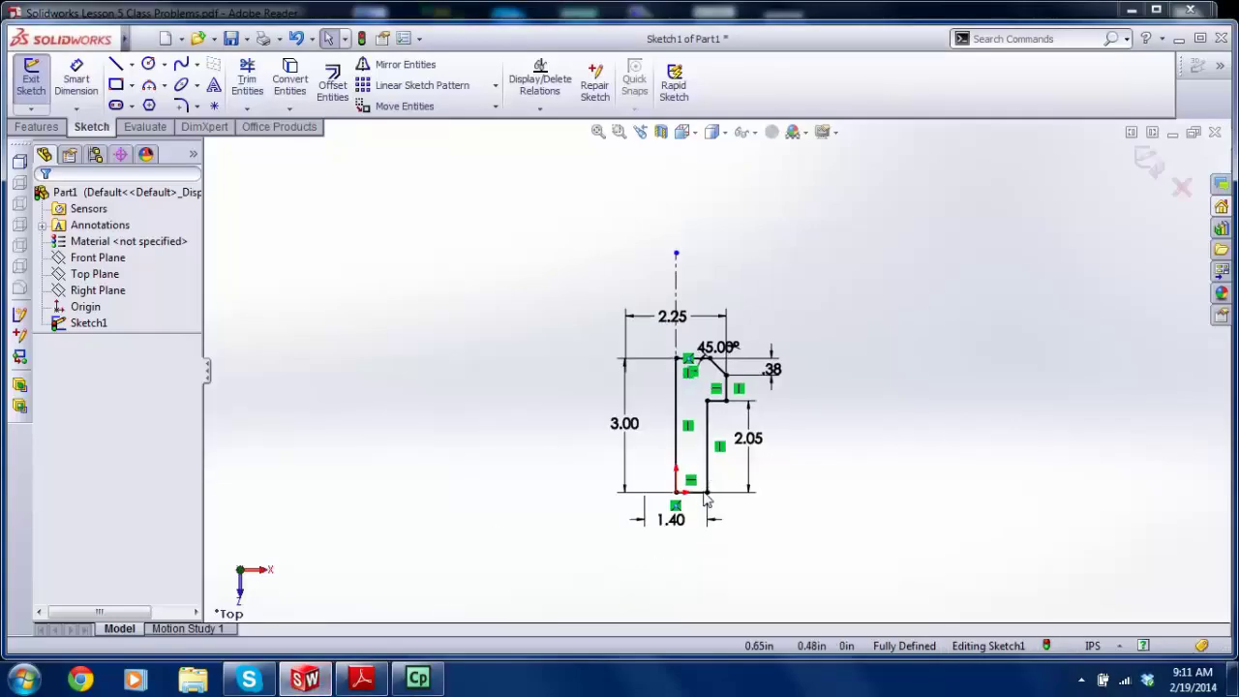
scroll(711, 406, down, 1)
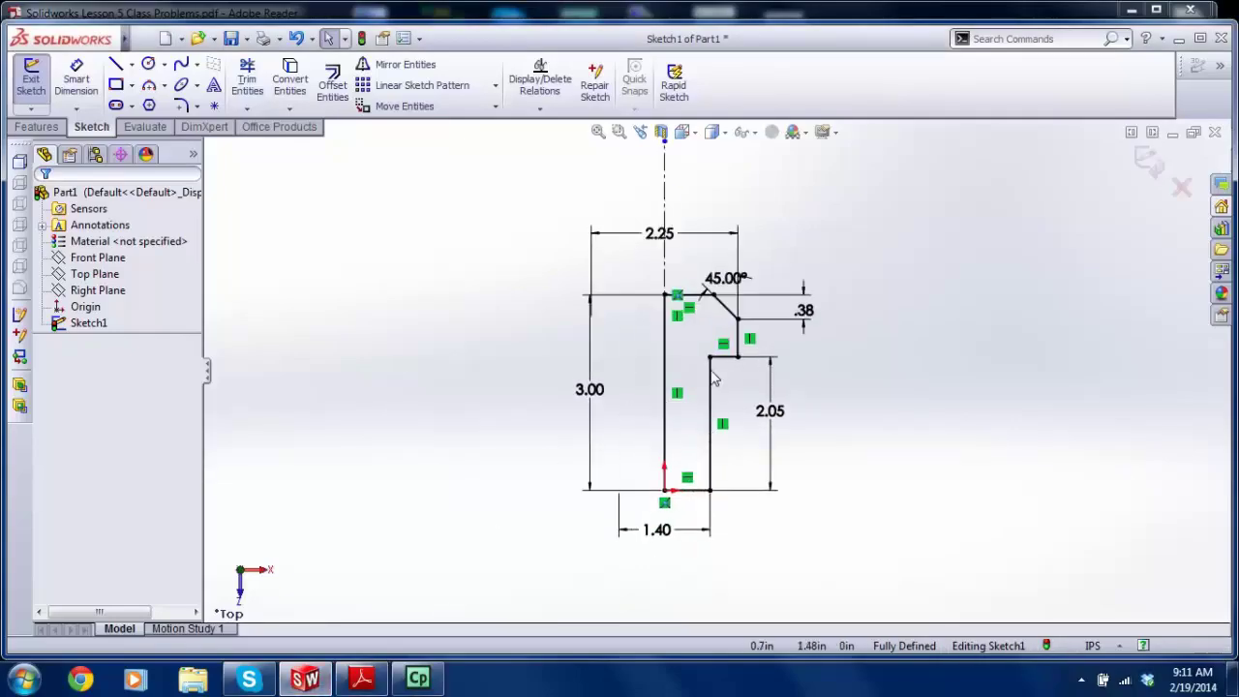
click(717, 271)
key(Escape)
key(ctrl+b)
click(37, 127)
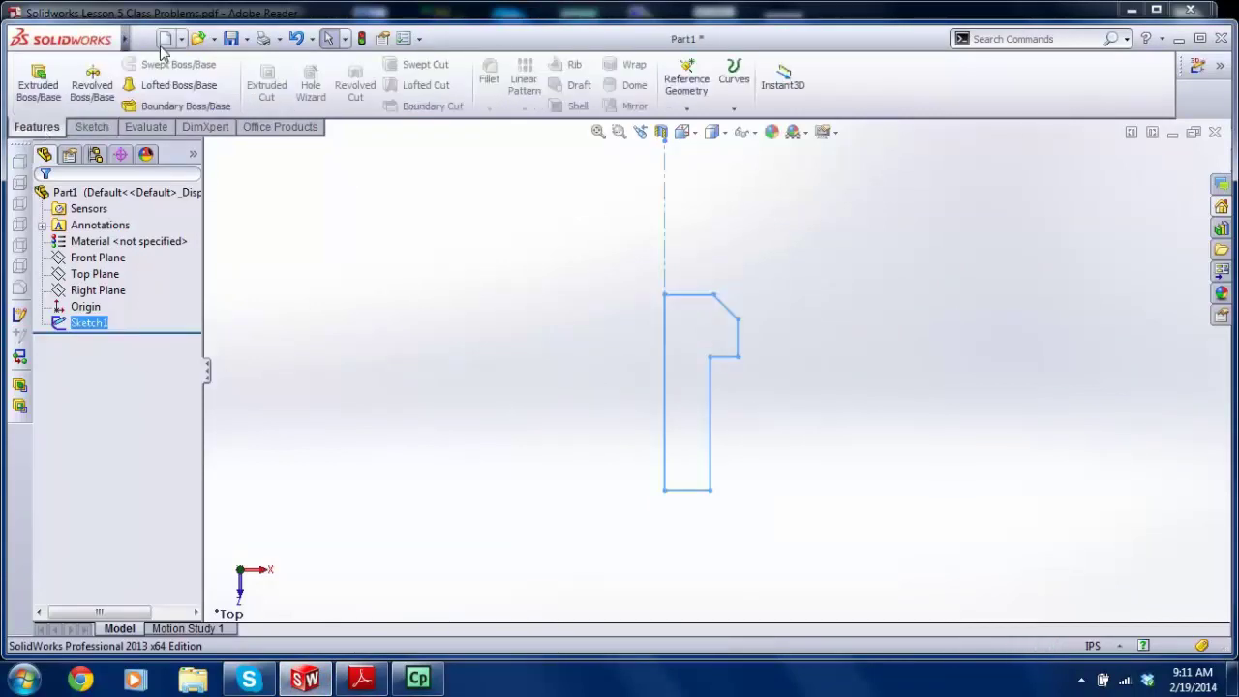
click(108, 100)
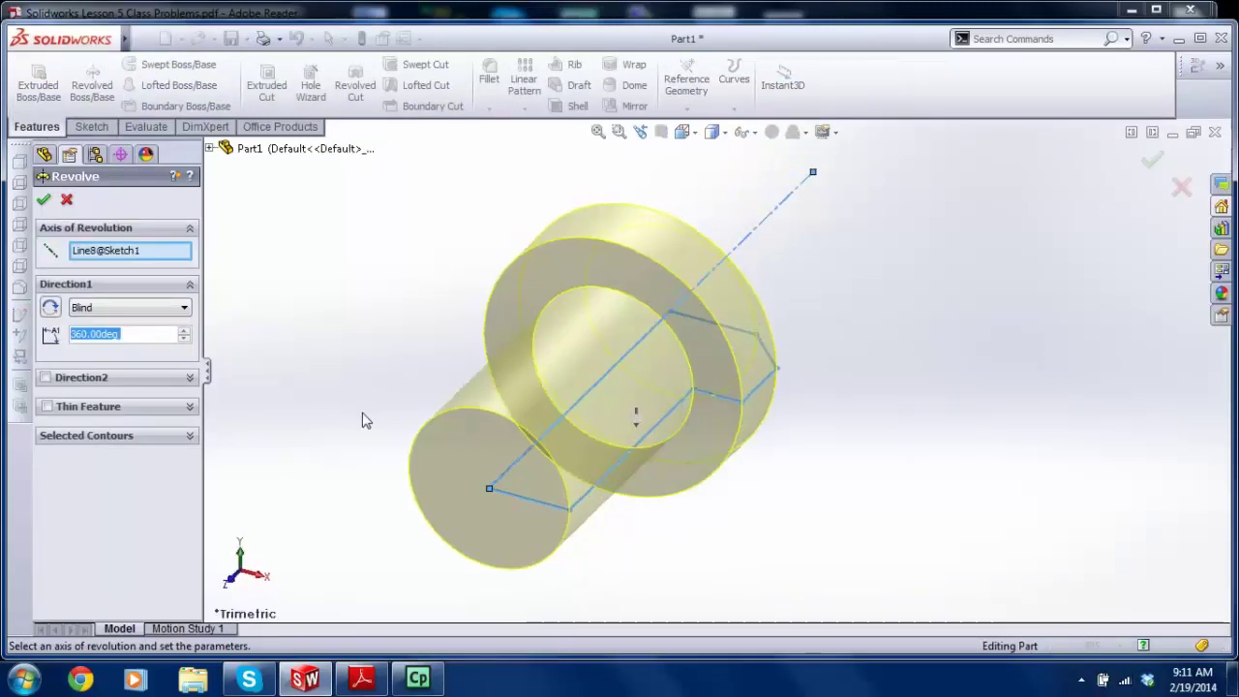
key(Escape)
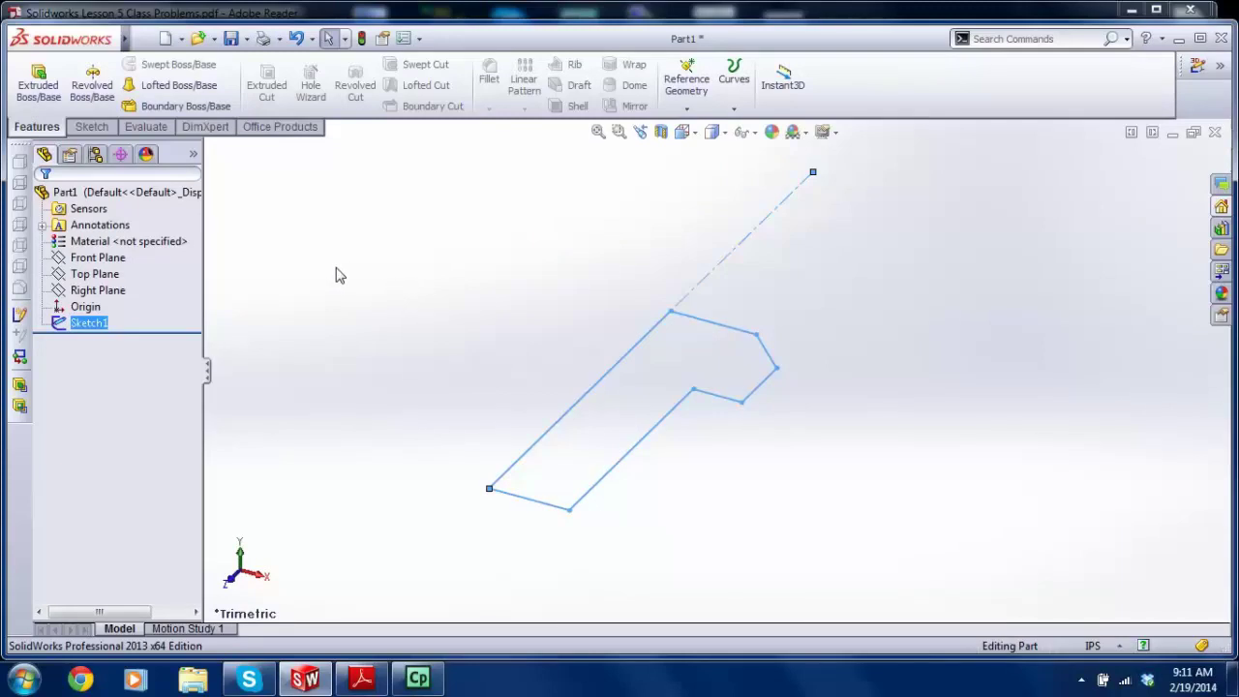
Step: Reopen the profile sketch for editing and orient the view normal to it
right_click(101, 327)
click(113, 292)
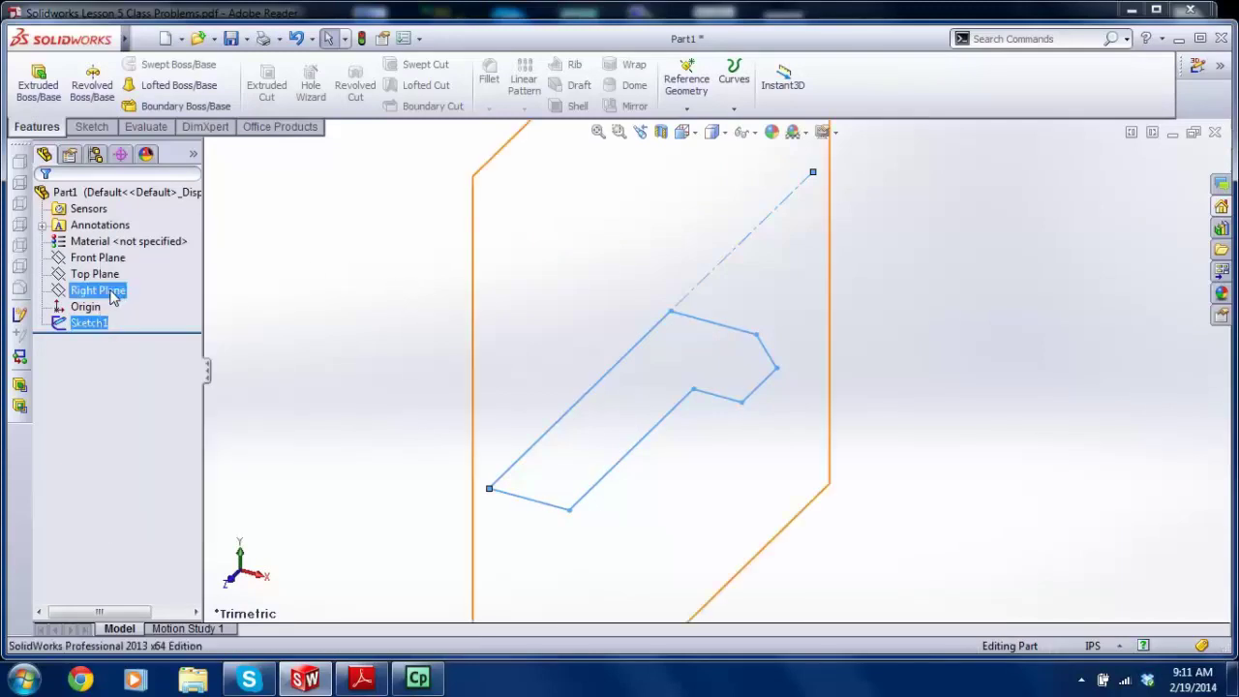
click(92, 127)
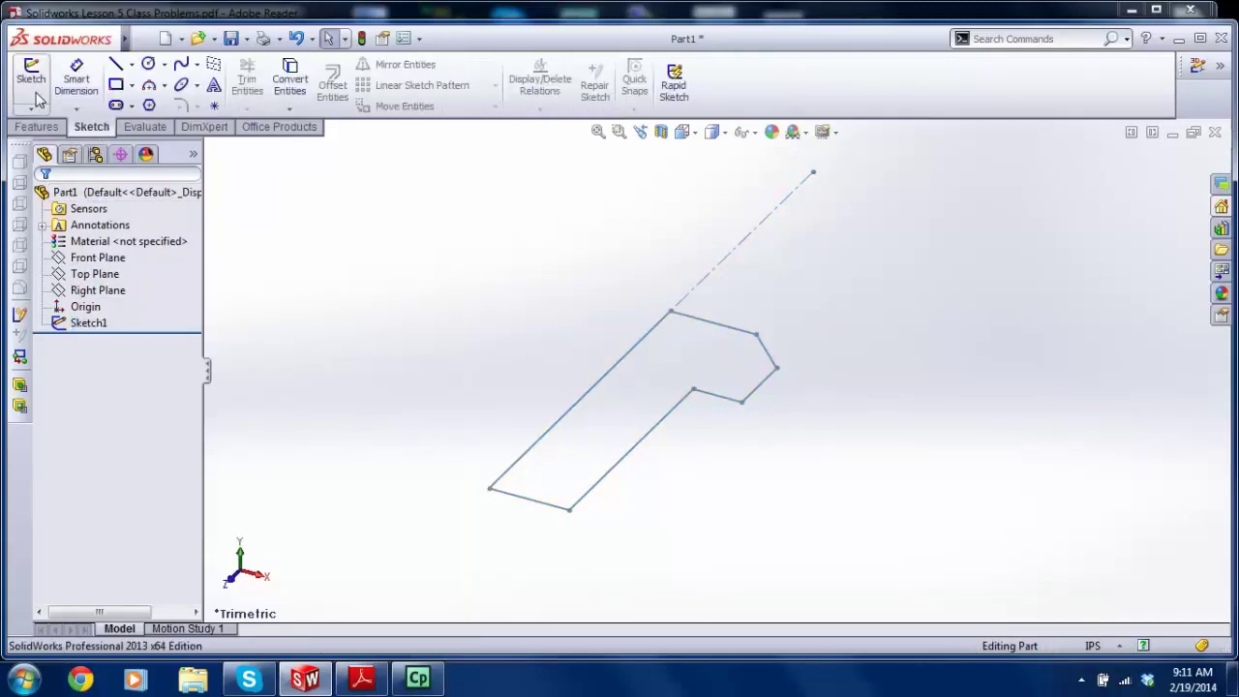
right_click(93, 325)
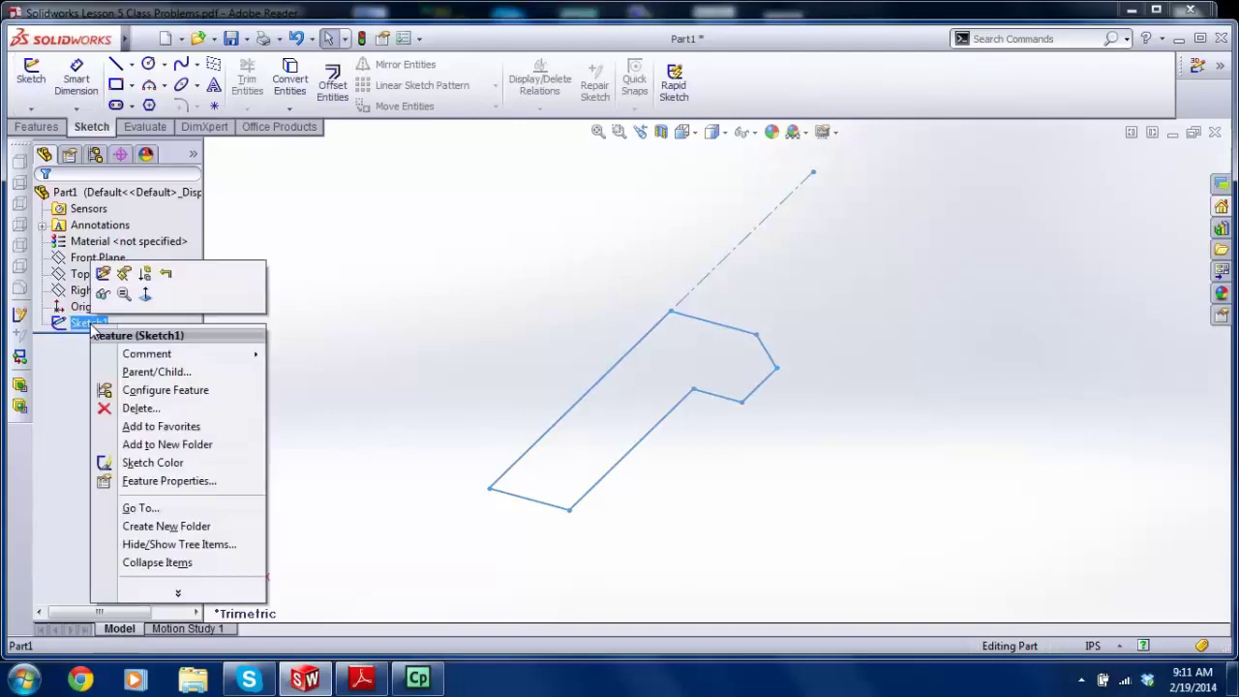
click(103, 274)
key(space)
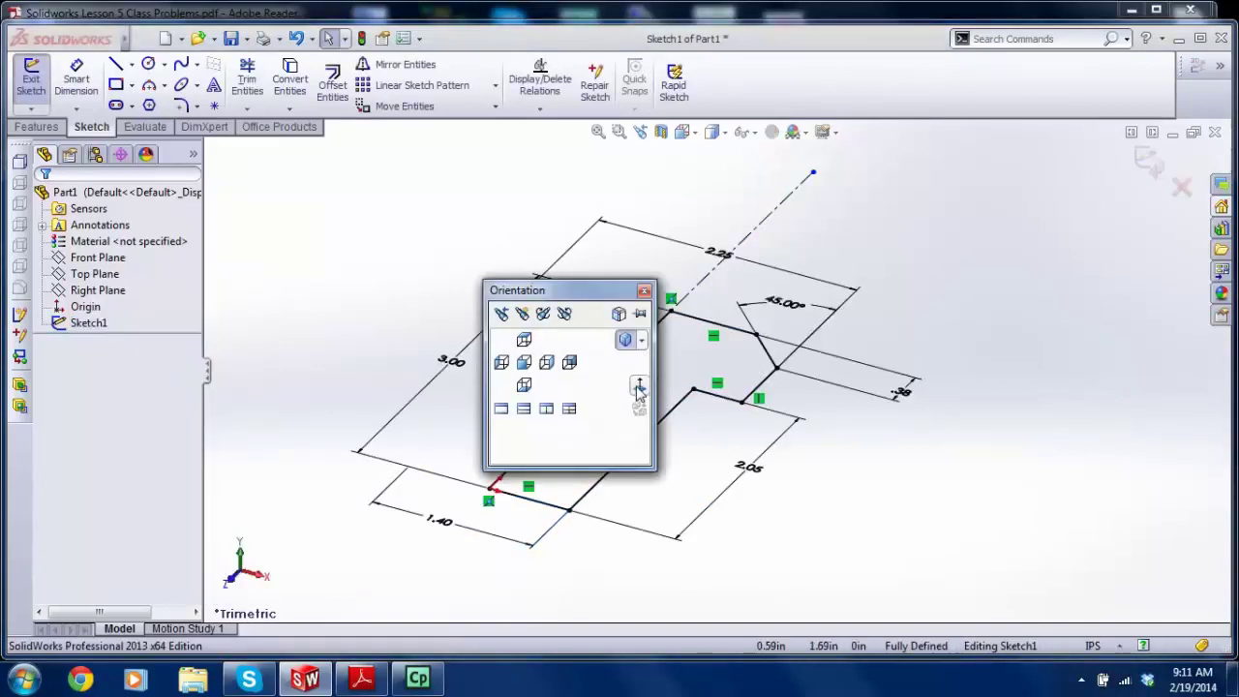
click(639, 388)
Step: Consult the PDF drawing's front view for the inner bore's diameter, depth and spherical end, and return to the SolidWorks sketch
click(361, 678)
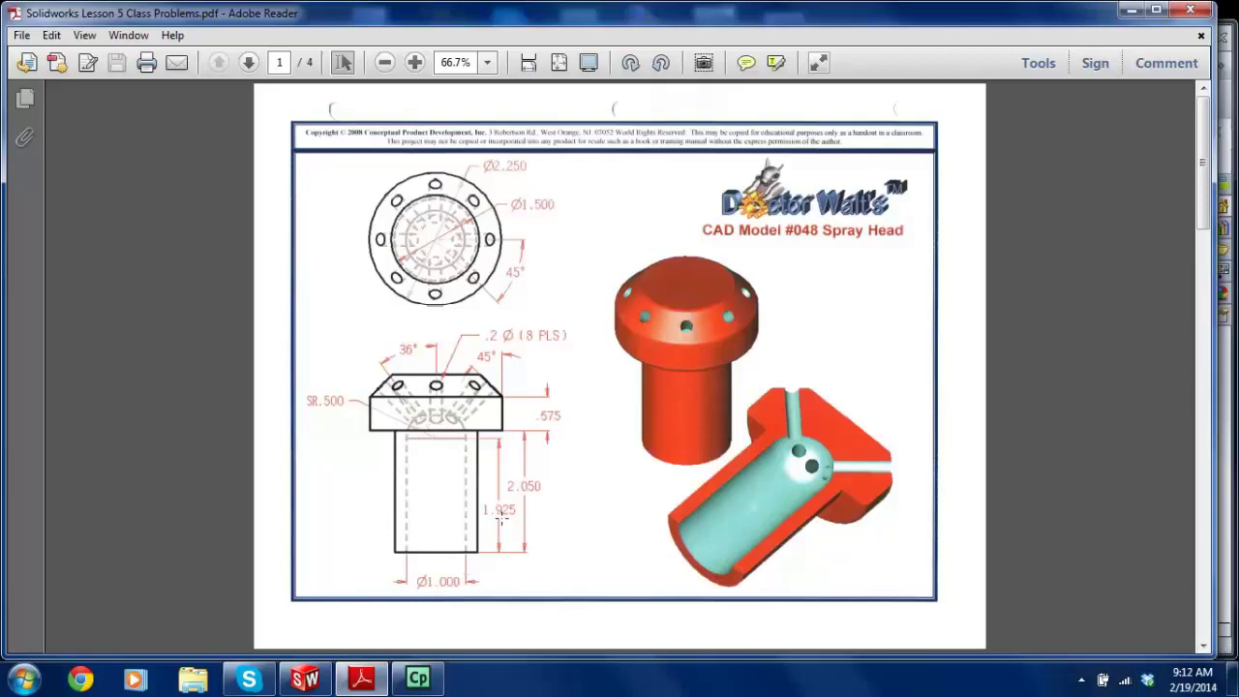
ctrl+scroll(504, 516, up, 3)
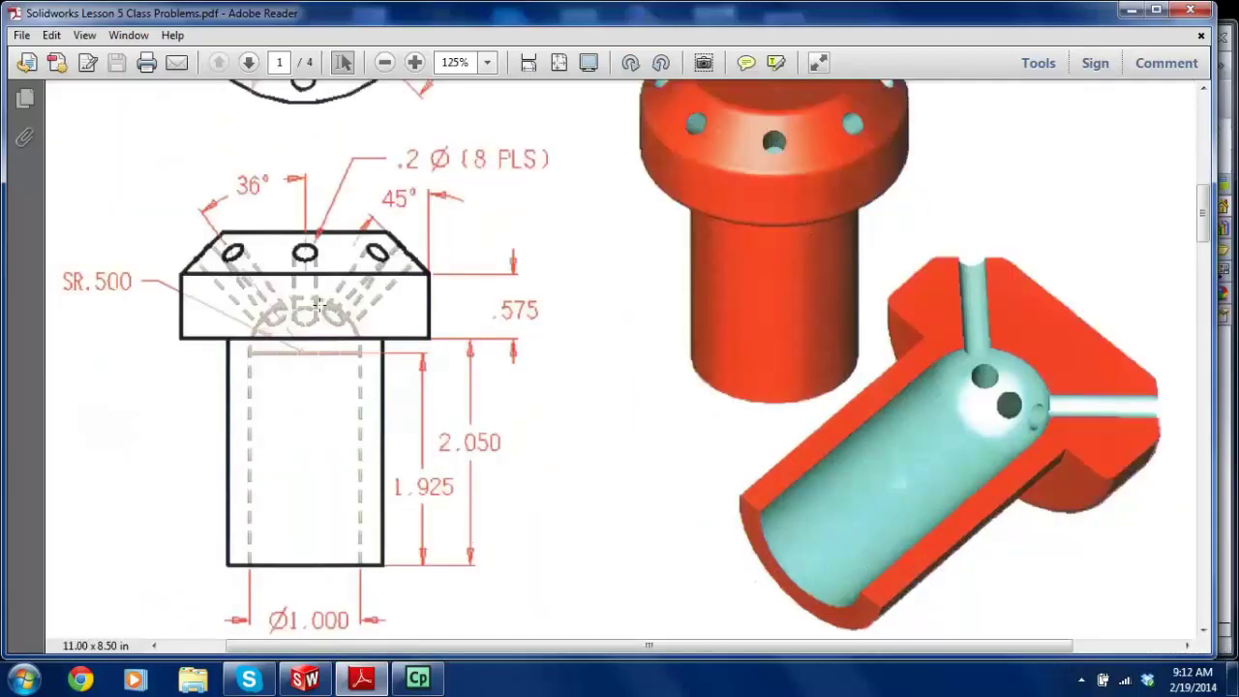
click(328, 682)
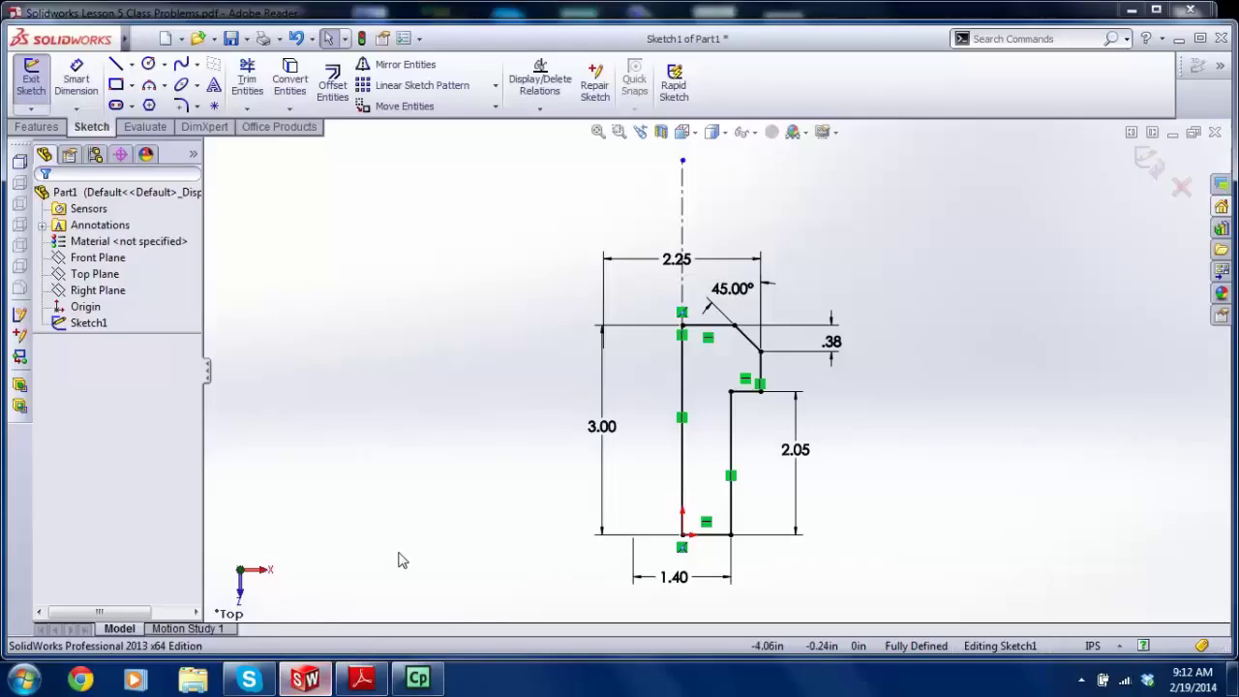
Step: Sketch a vertical line about 2.25 in long inside the profile, rising from its bottom edge for the bore wall
click(116, 64)
scroll(736, 511, up, 3)
scroll(722, 489, down, 2)
scroll(711, 466, down, 4)
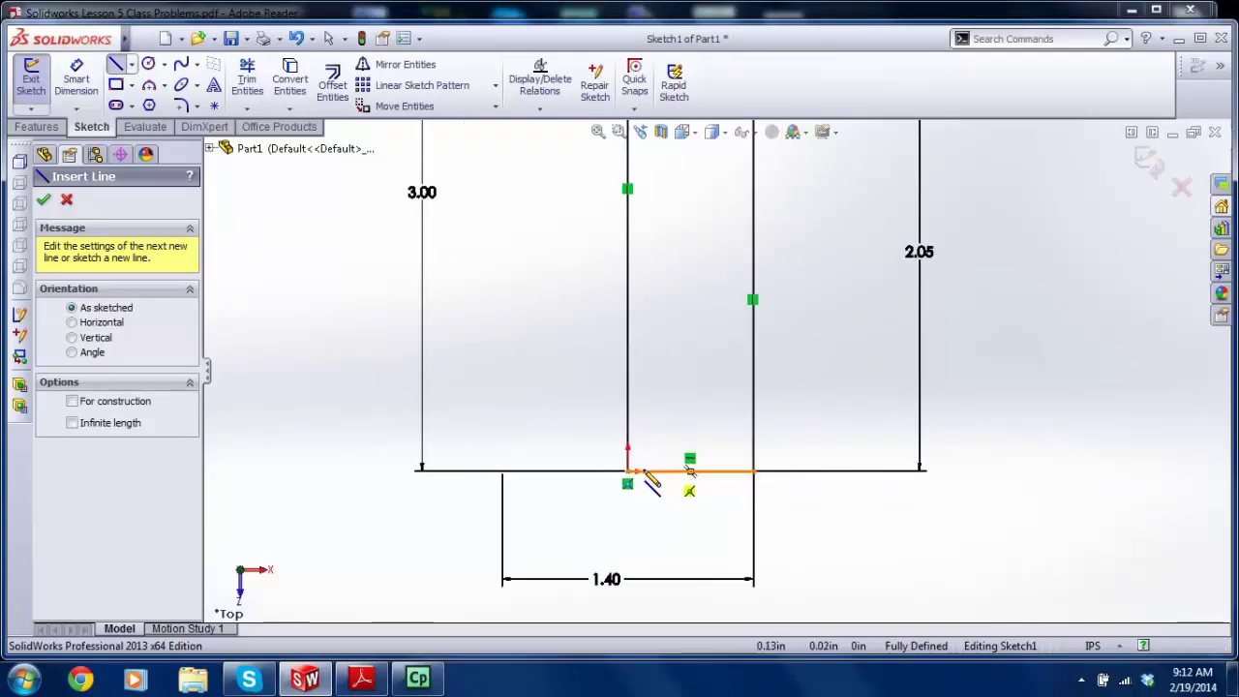
click(710, 473)
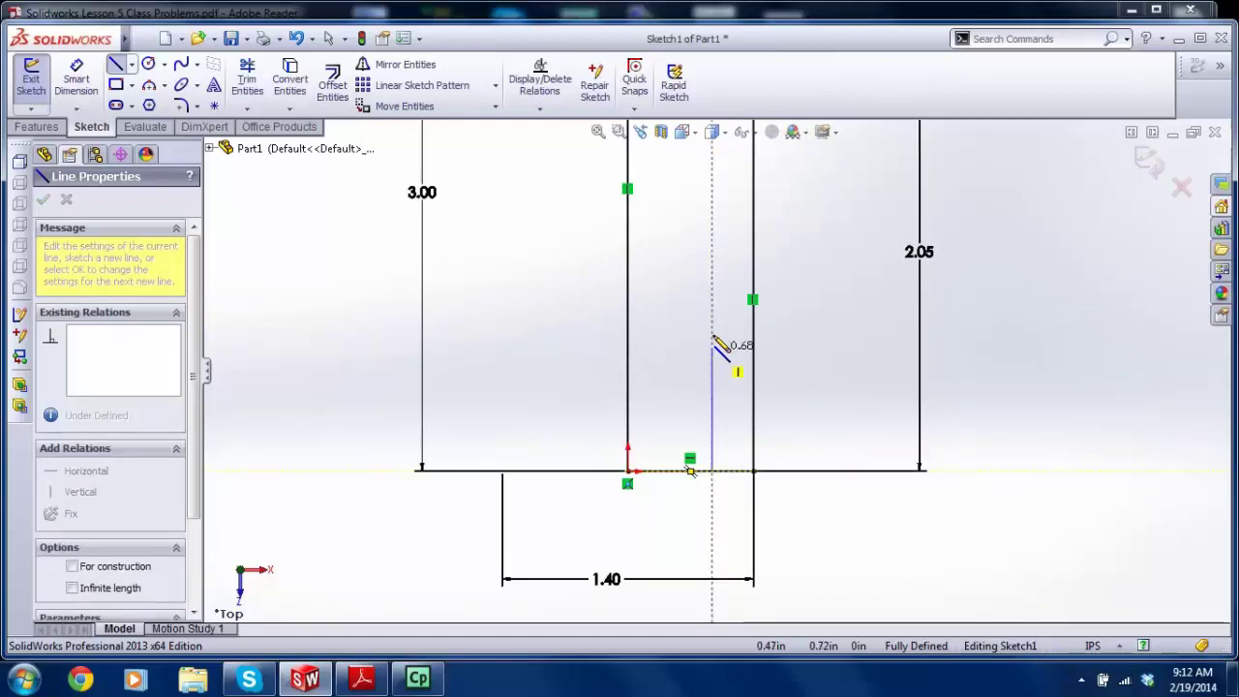
scroll(717, 475, up, 2)
scroll(718, 445, up, 2)
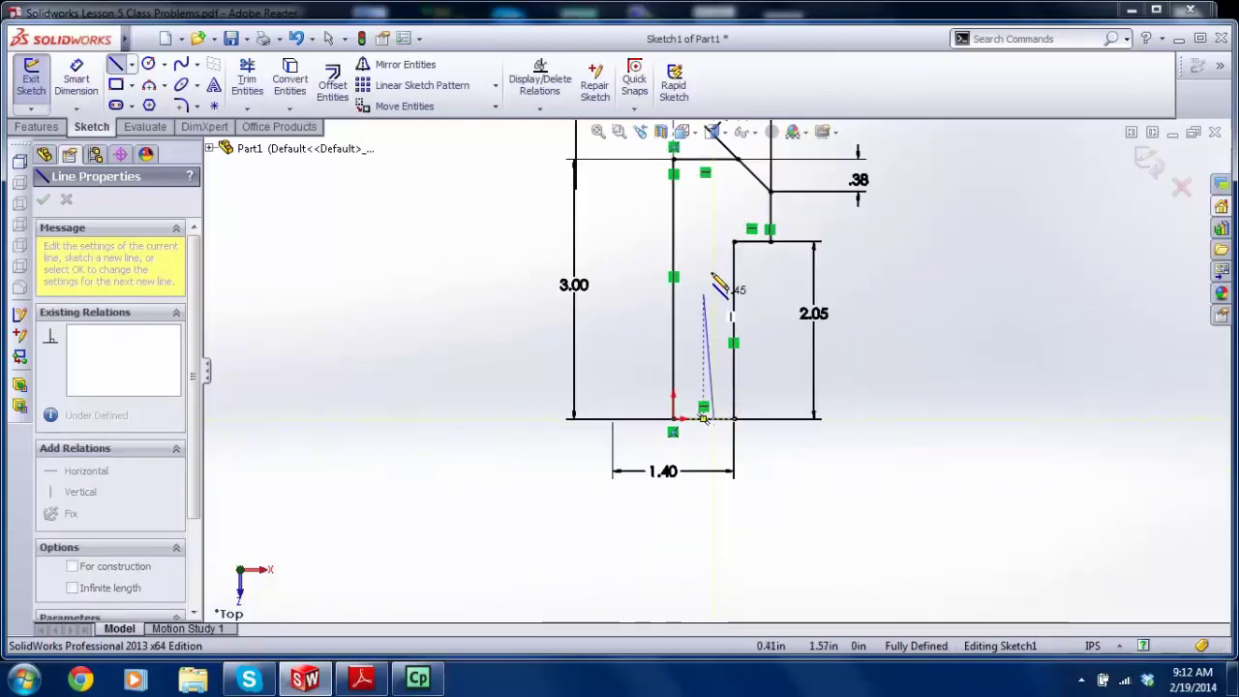
click(716, 236)
scroll(717, 237, down, 3)
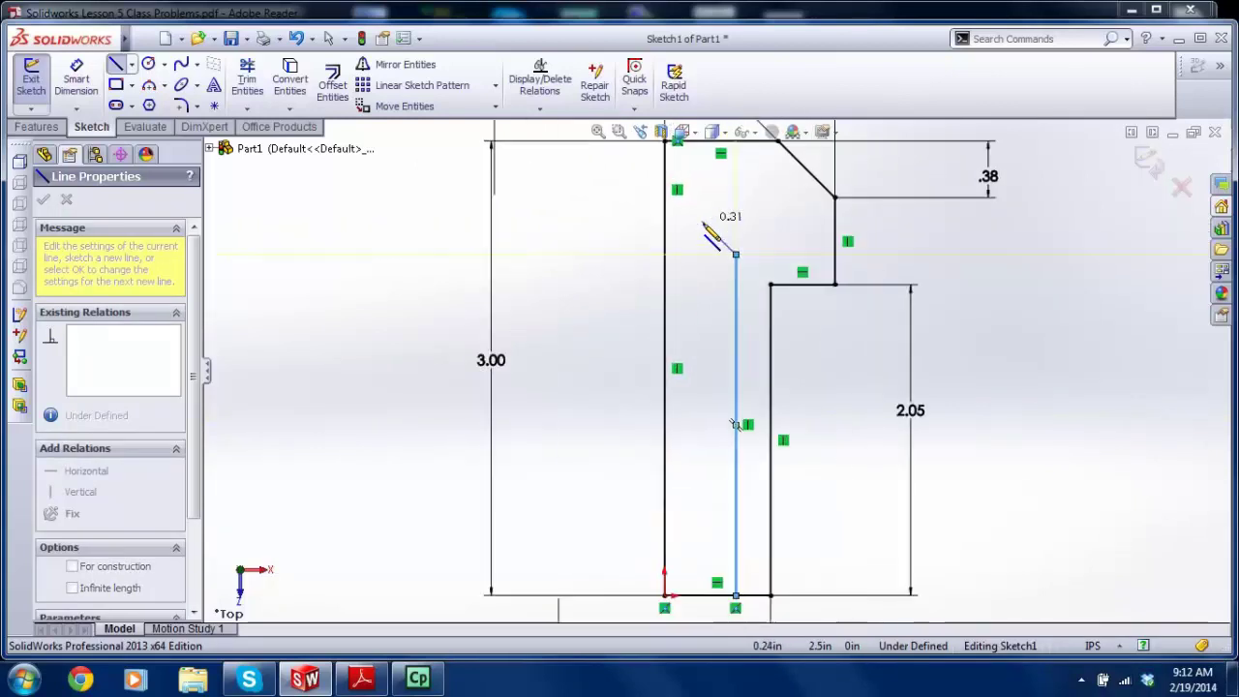
Step: Continue the bore line with a tangent arc of about 0.33 in radius ending on the profile's vertical centre edge
scroll(738, 295, up, 1)
scroll(731, 277, down, 2)
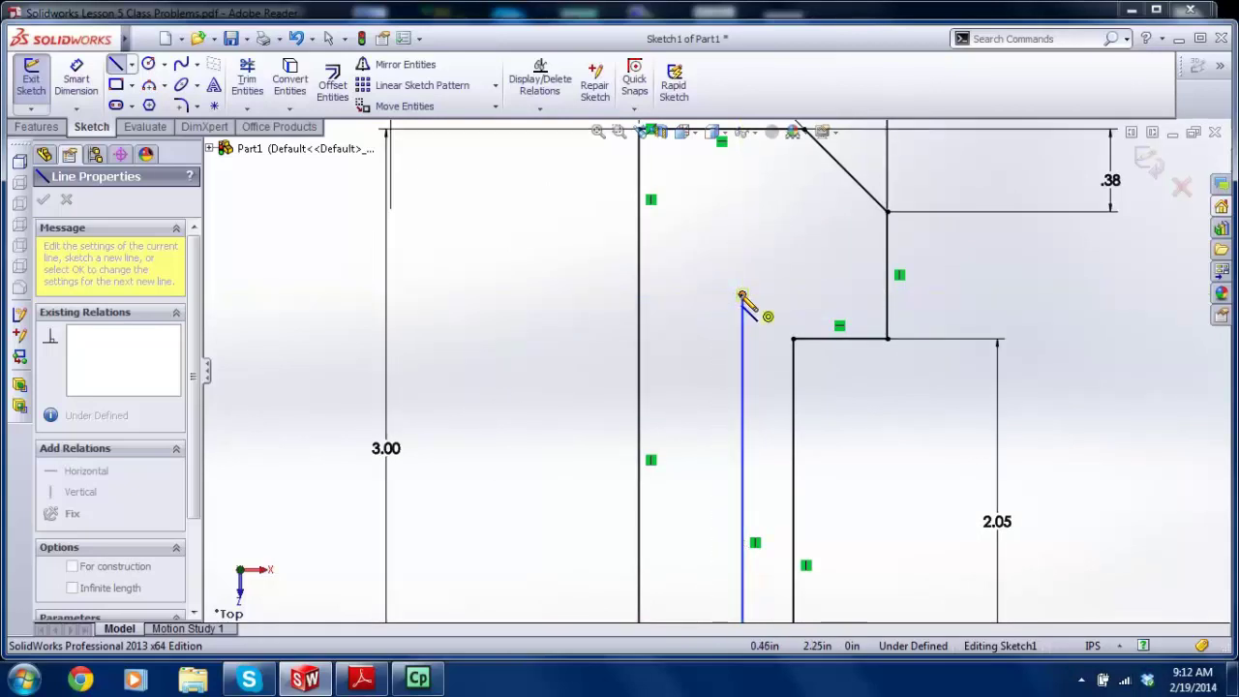
click(646, 219)
key(Escape)
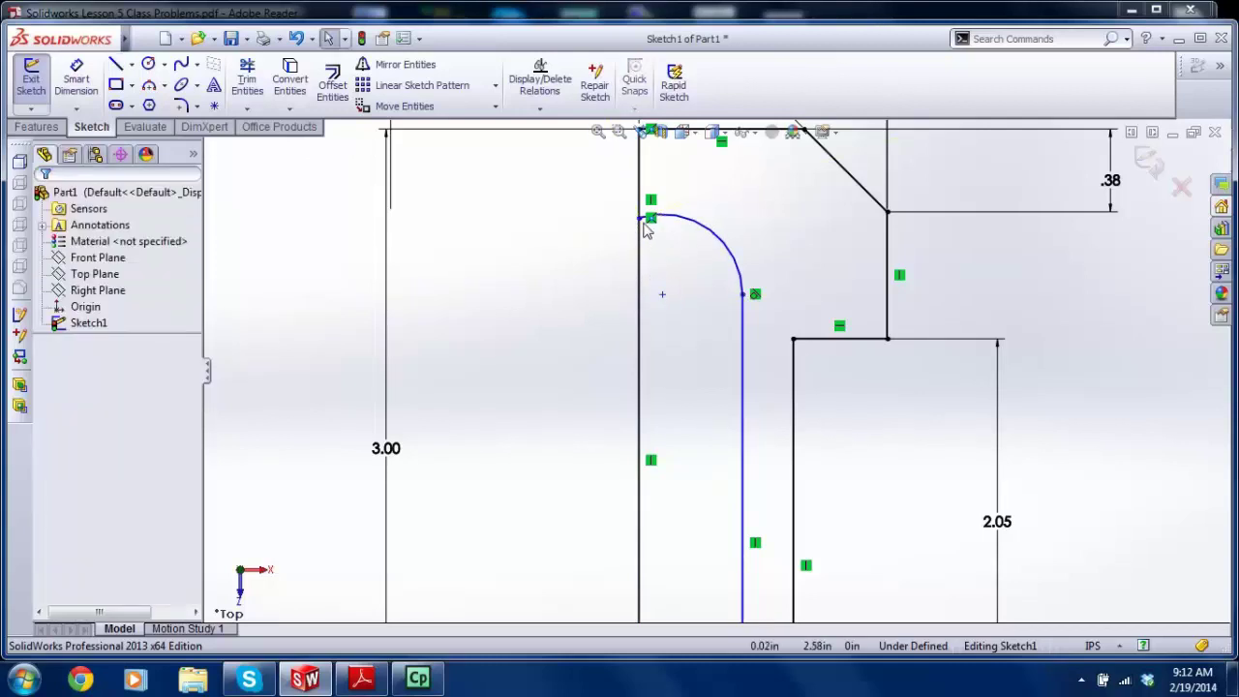
Step: Draw a helper line about 0.39 in long outward from the arc's end on the centre edge and make it horizontal
scroll(644, 225, down, 2)
scroll(661, 248, up, 2)
scroll(675, 270, down, 5)
scroll(678, 292, up, 1)
scroll(678, 302, down, 3)
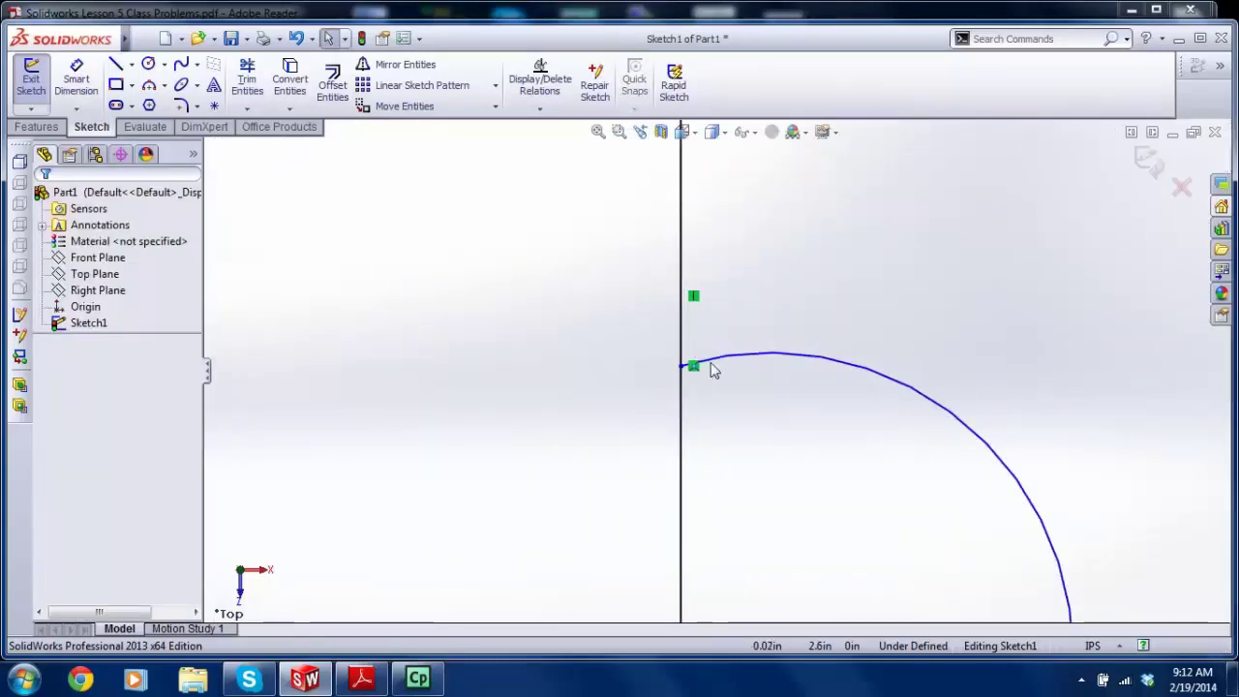
scroll(755, 391, up, 3)
scroll(758, 426, down, 3)
scroll(716, 377, up, 1)
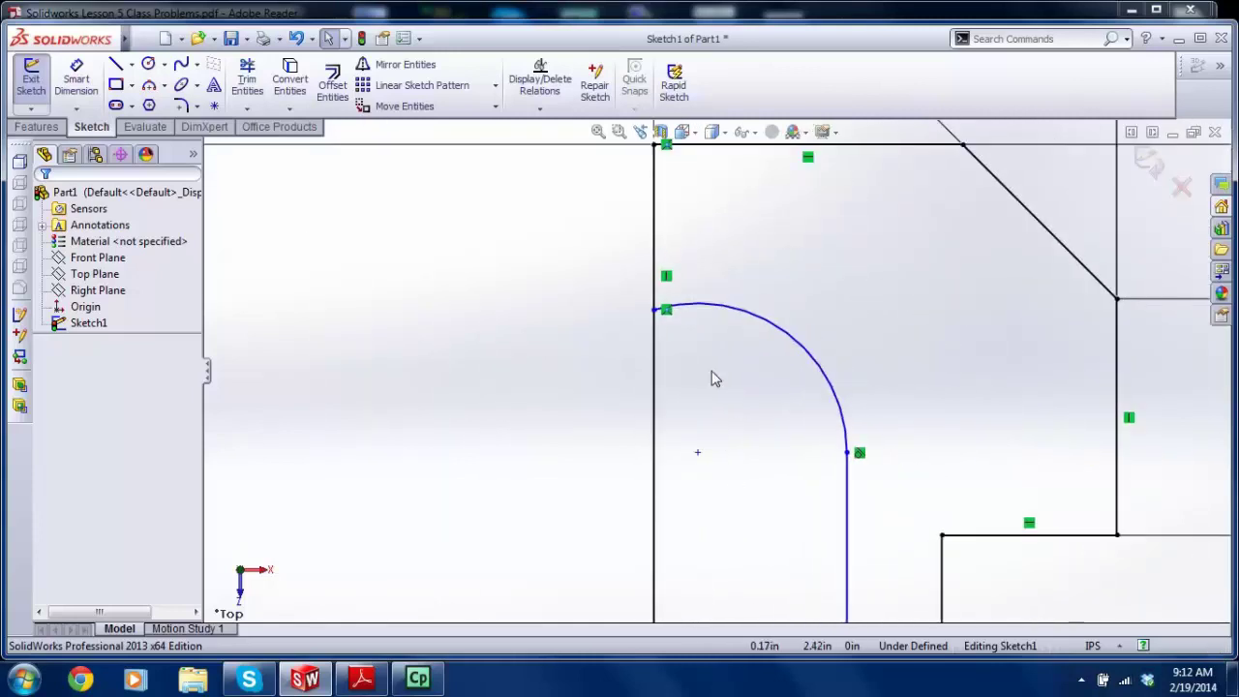
click(117, 64)
click(666, 310)
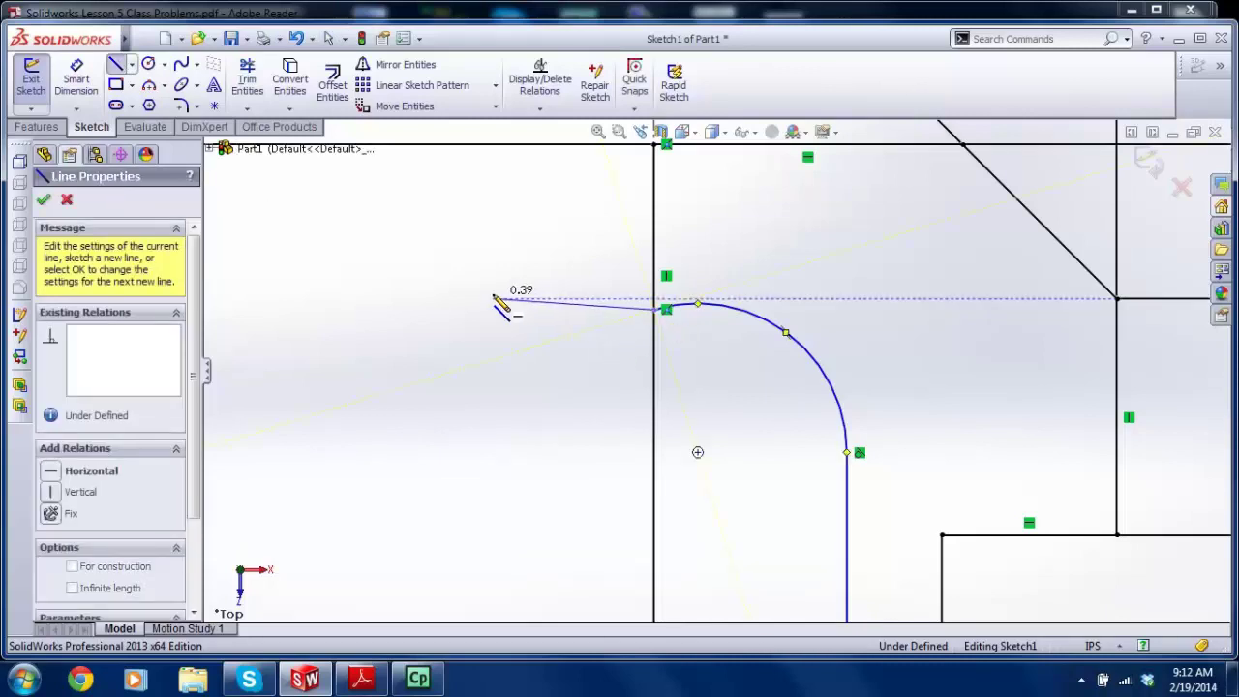
click(494, 298)
key(Escape)
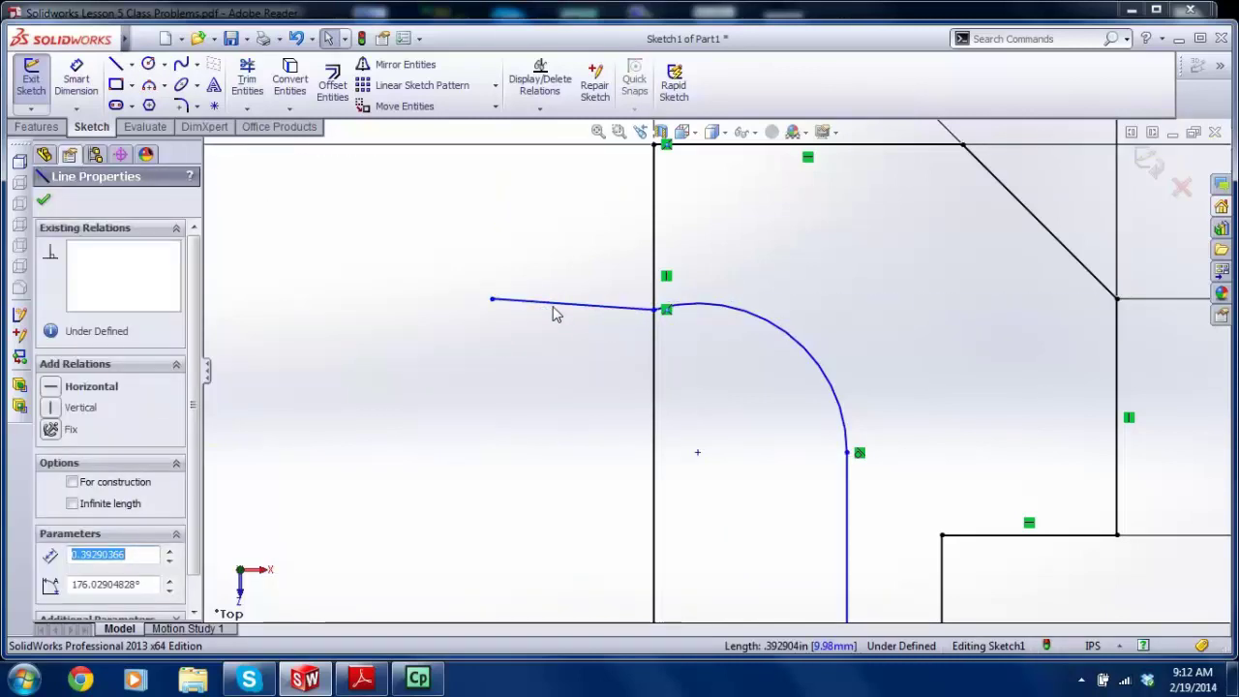
click(553, 307)
click(56, 386)
click(534, 371)
Step: Make the bore arc tangent to the horizontal helper line, and delete the helper line
click(711, 310)
click(615, 310)
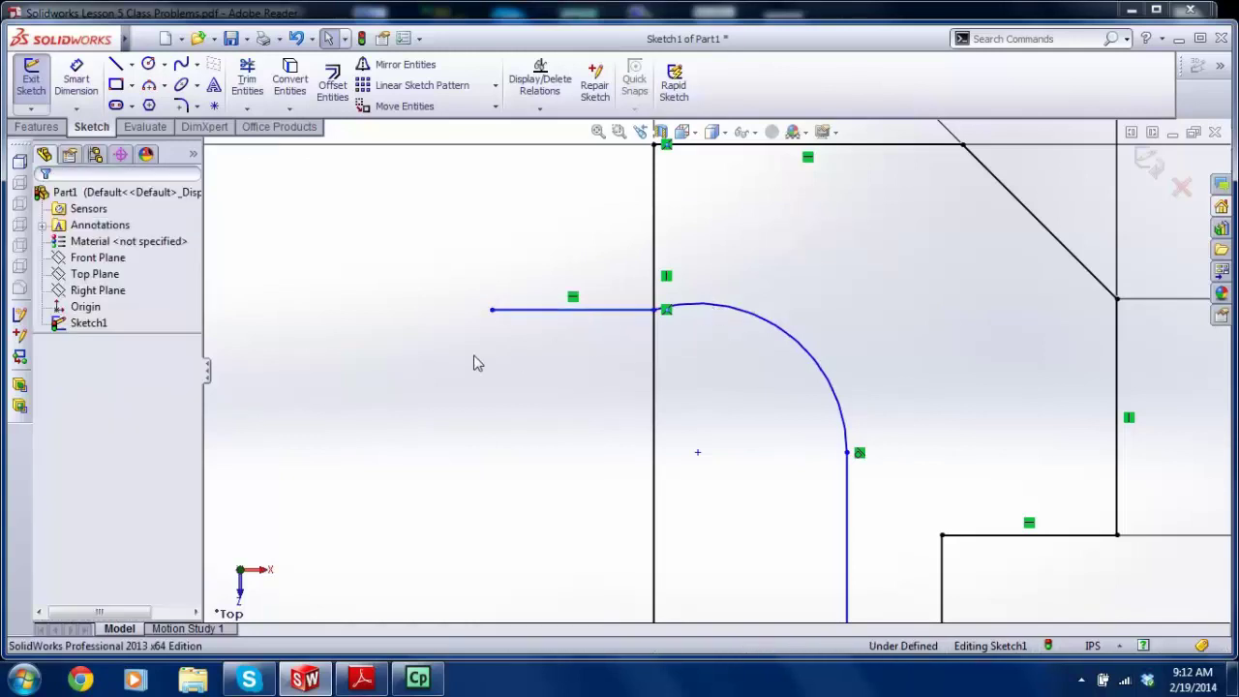
ctrl+click(725, 311)
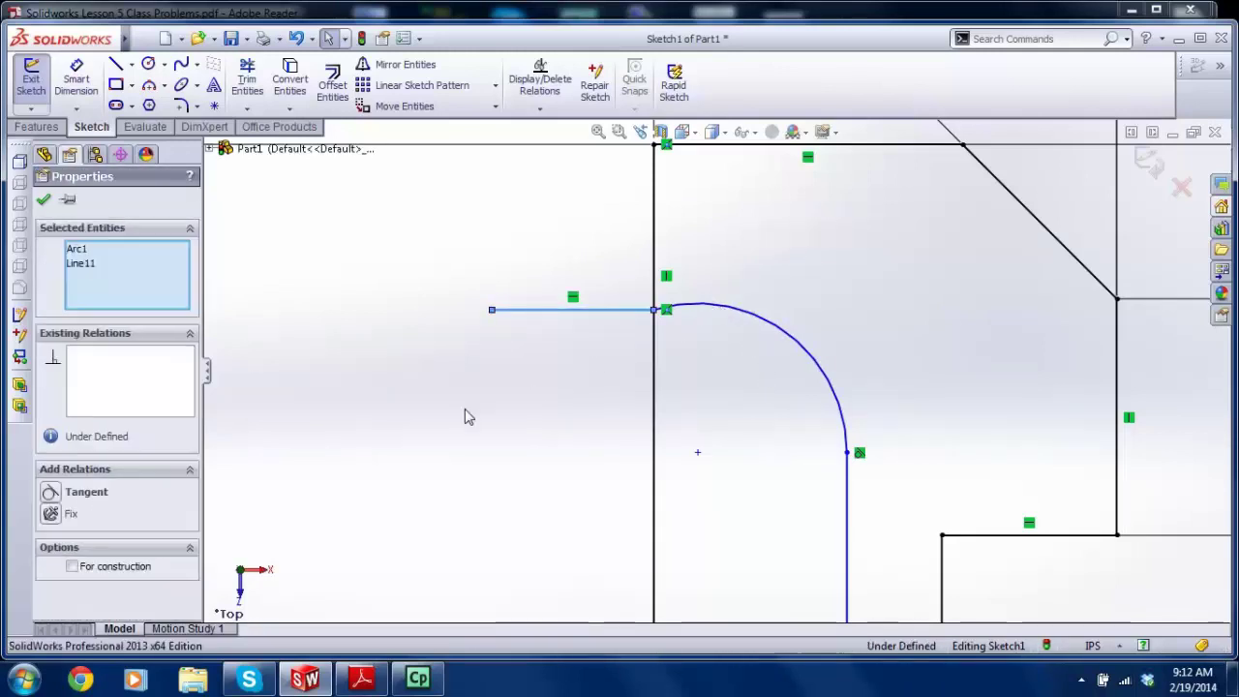
click(50, 493)
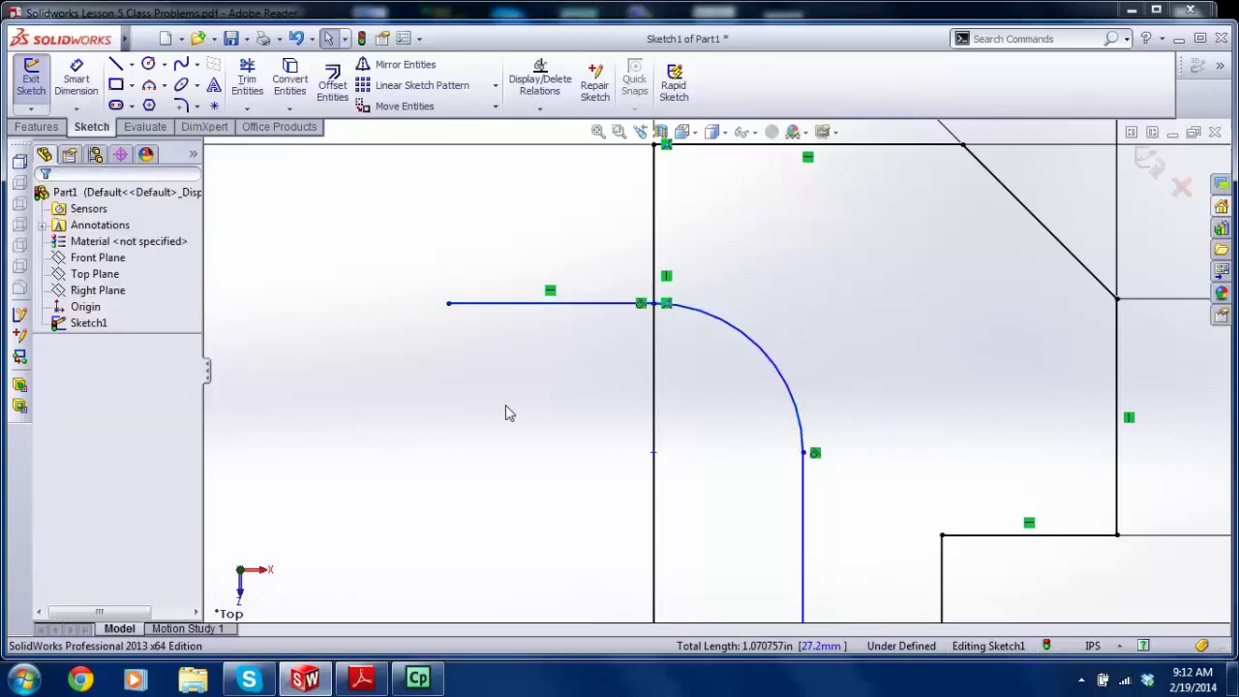
click(558, 306)
key(Delete)
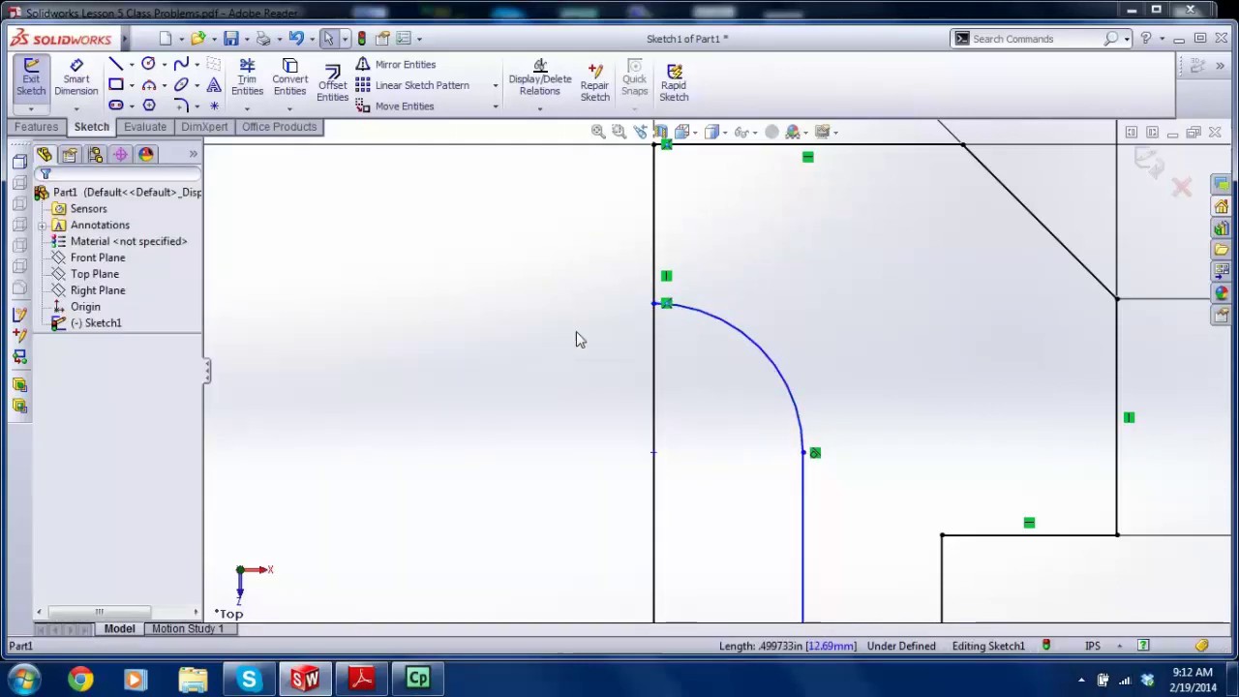
Step: Shift the bore arc's upper endpoint along the profile's vertical centre edge
drag(655, 304, 671, 334)
key(Escape)
scroll(675, 338, up, 8)
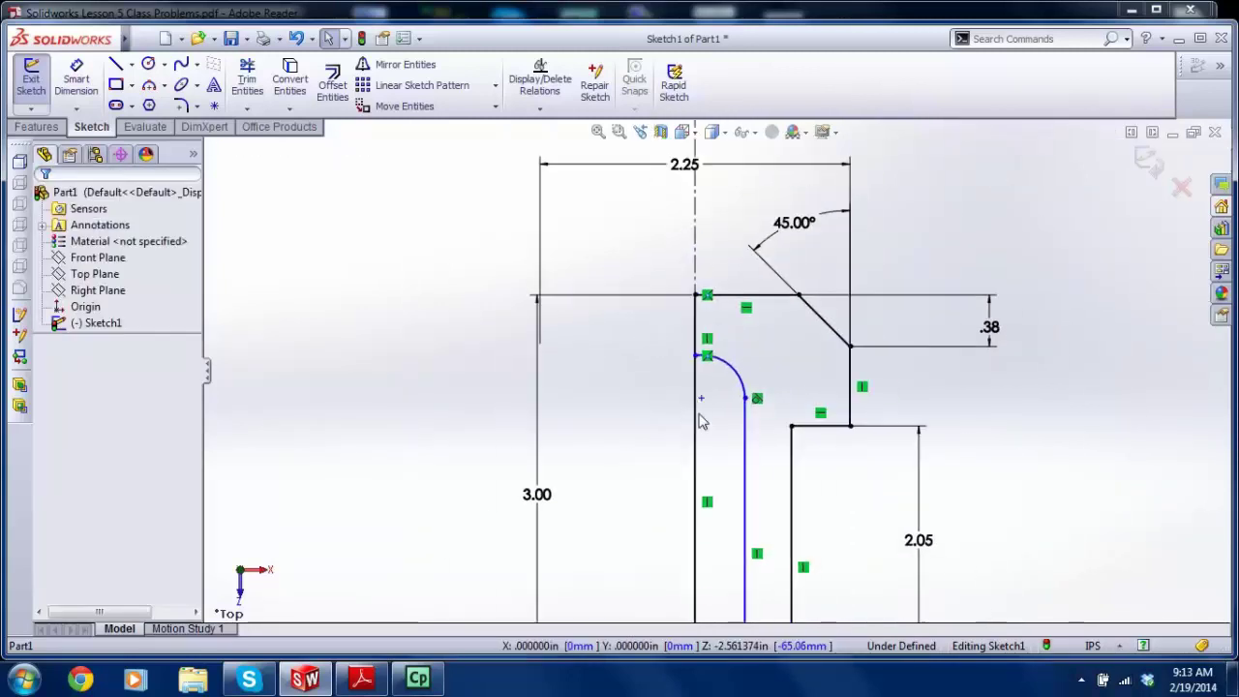
scroll(724, 532, down, 3)
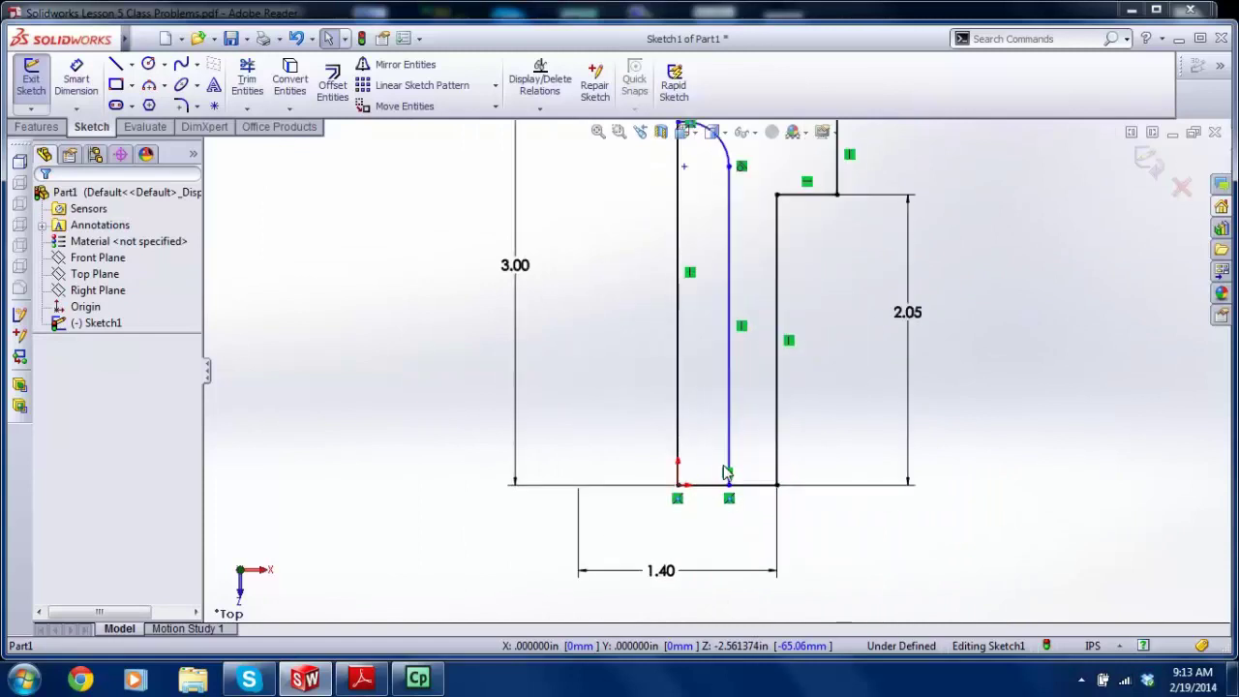
scroll(726, 473, up, 2)
Step: Check the bore sizes in the PDF drawing and dimension the height from the profile's bottom to the arc's start as 1.925 in
click(354, 682)
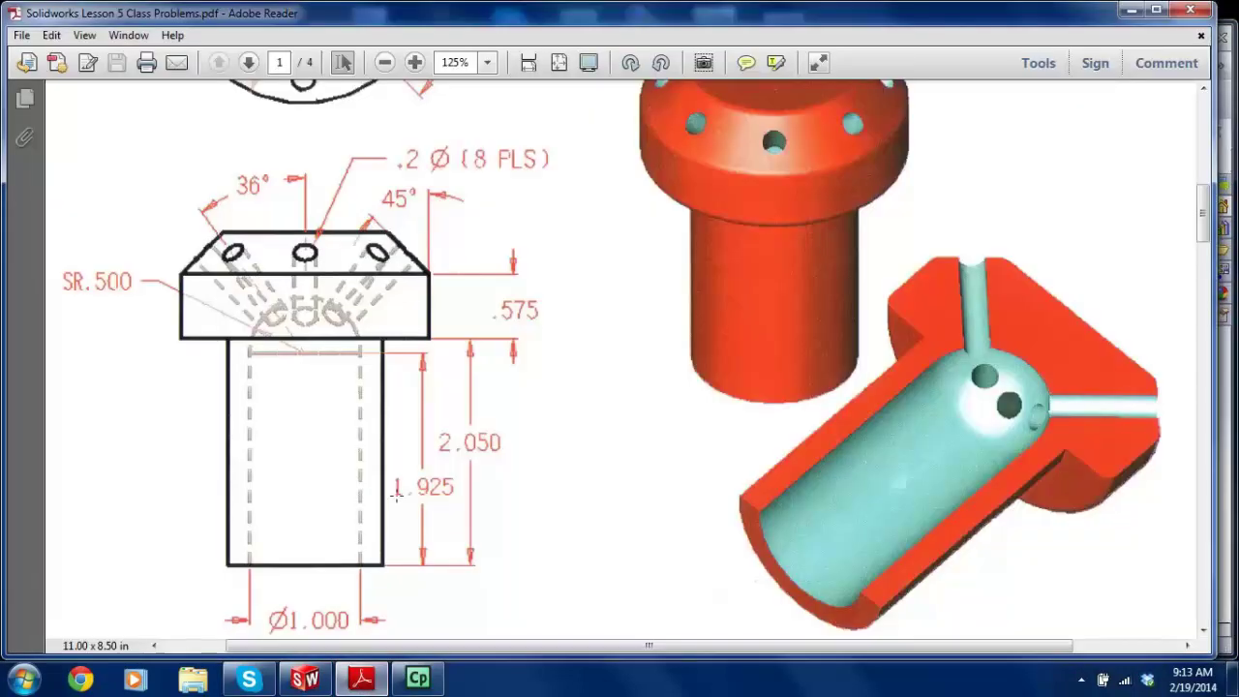
click(302, 682)
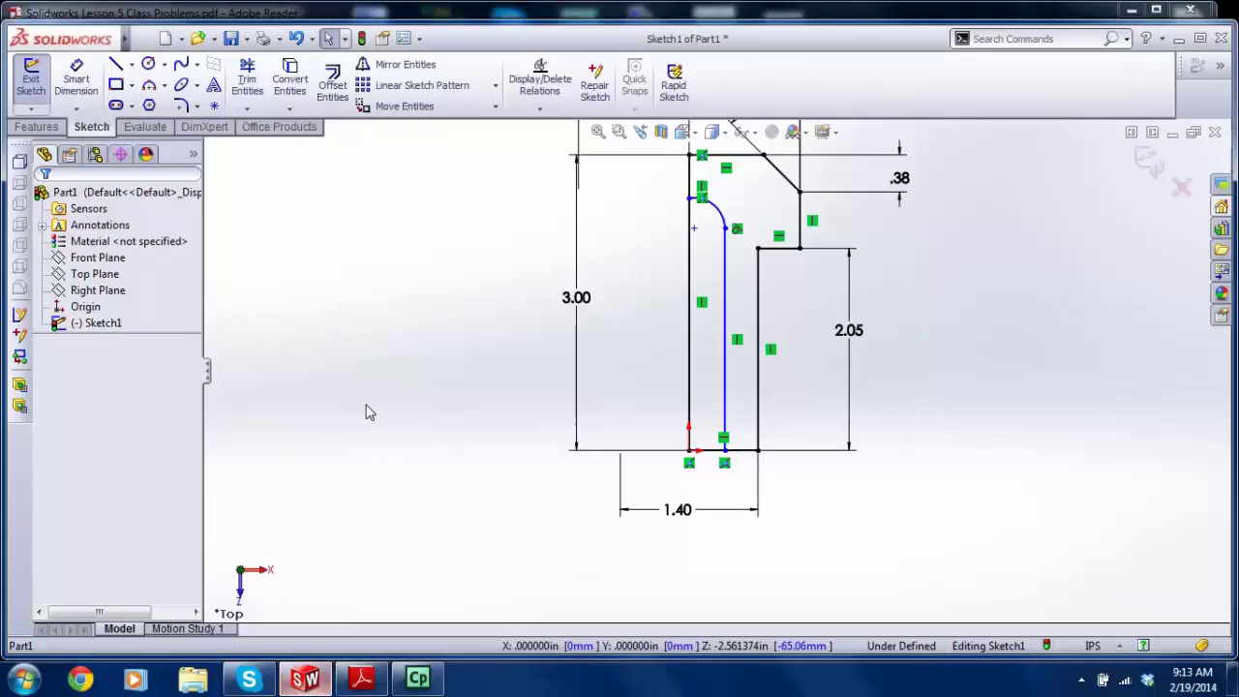
click(717, 451)
scroll(687, 208, down, 2)
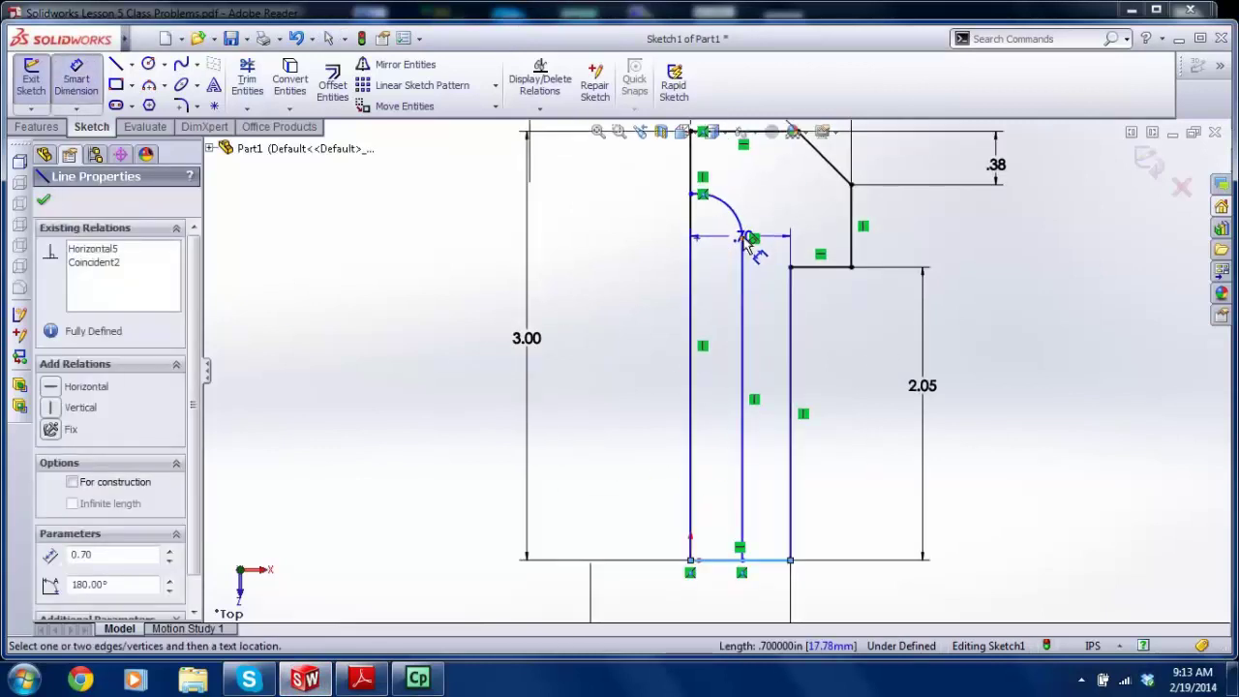
click(745, 244)
click(569, 321)
text(1.9)
text(3)
key(Return)
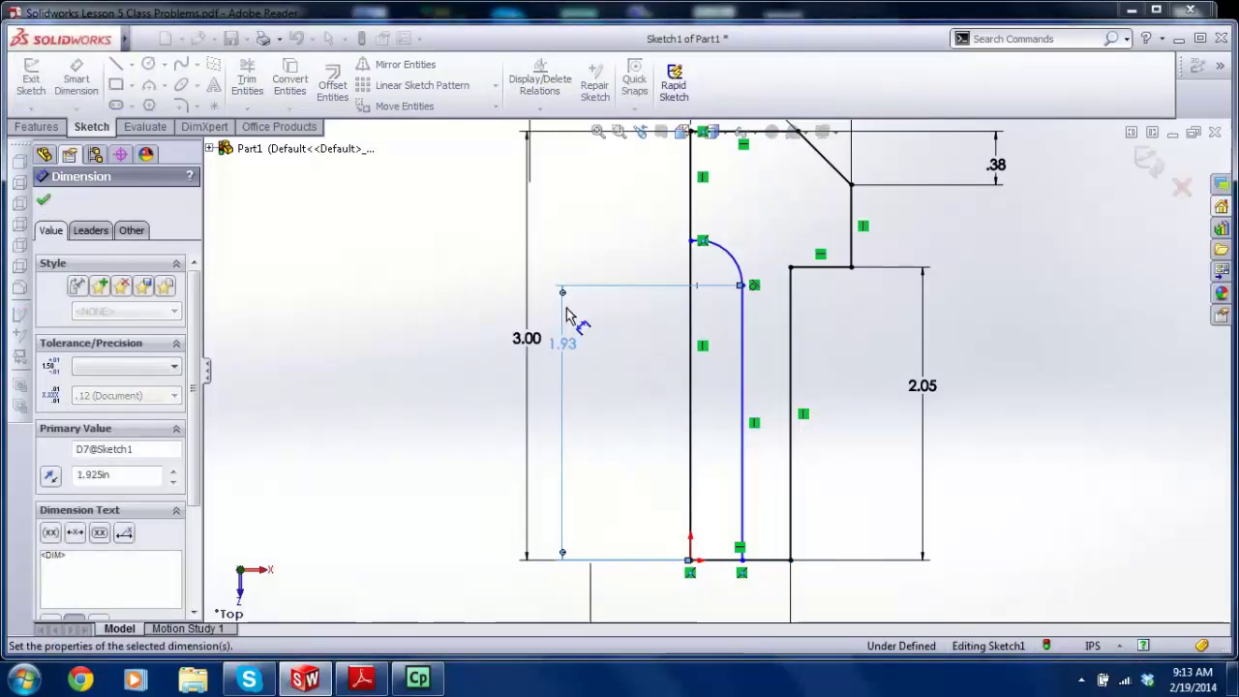
key(Escape)
Step: Move the 3.00 overall height and the bore depth dimensions farther out from the profile so they are clearly spaced
drag(480, 341, 467, 362)
drag(558, 348, 511, 364)
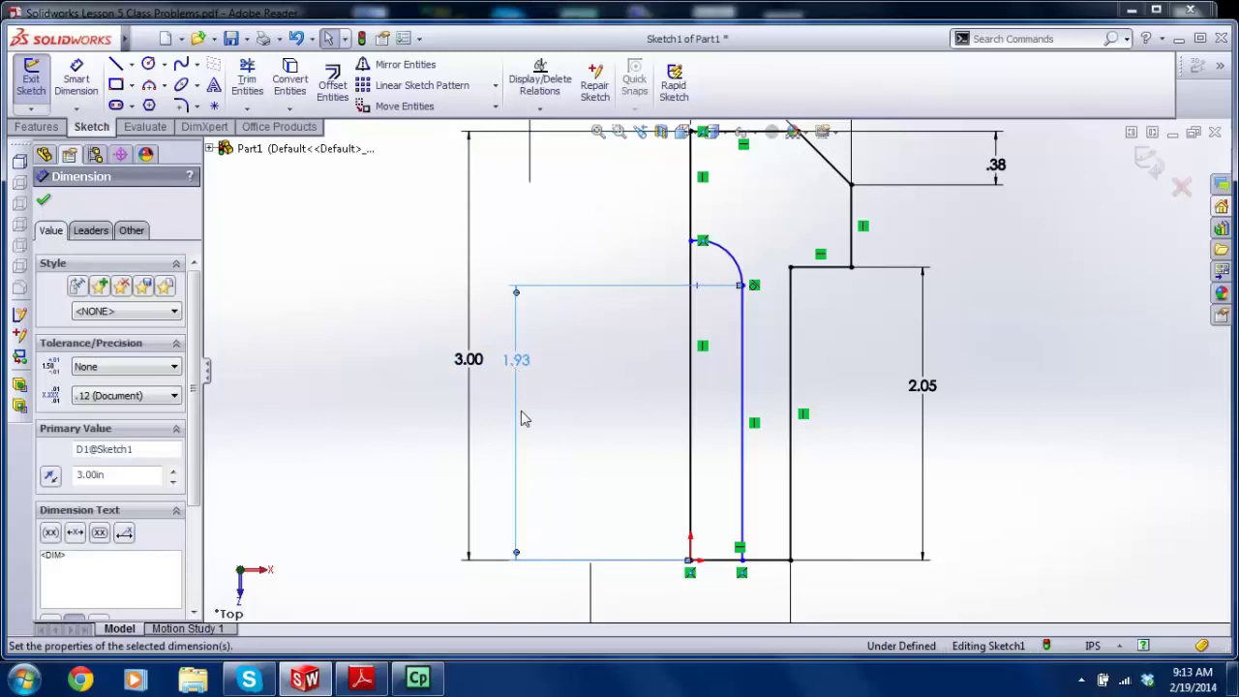
key(Escape)
Step: Dimension the bore line to the centreline as a diameter of 1 in, placed below the profile
scroll(719, 370, up, 1)
scroll(745, 551, down, 3)
click(67, 87)
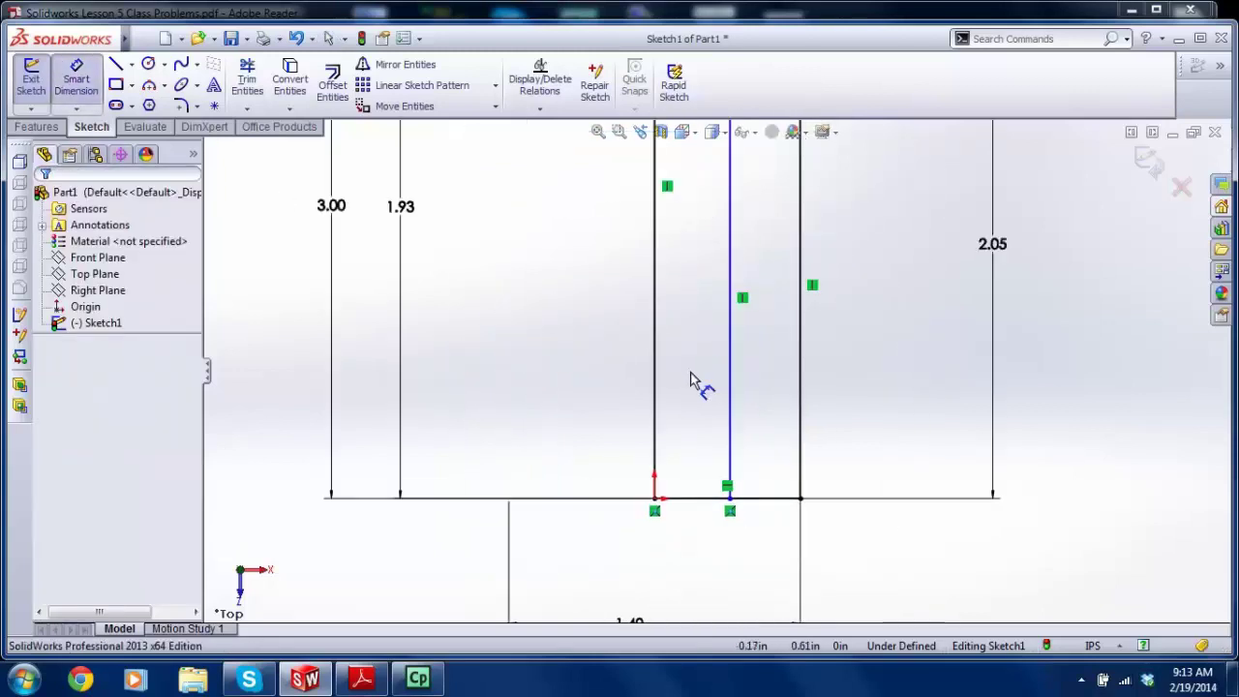
click(732, 370)
scroll(728, 372, up, 6)
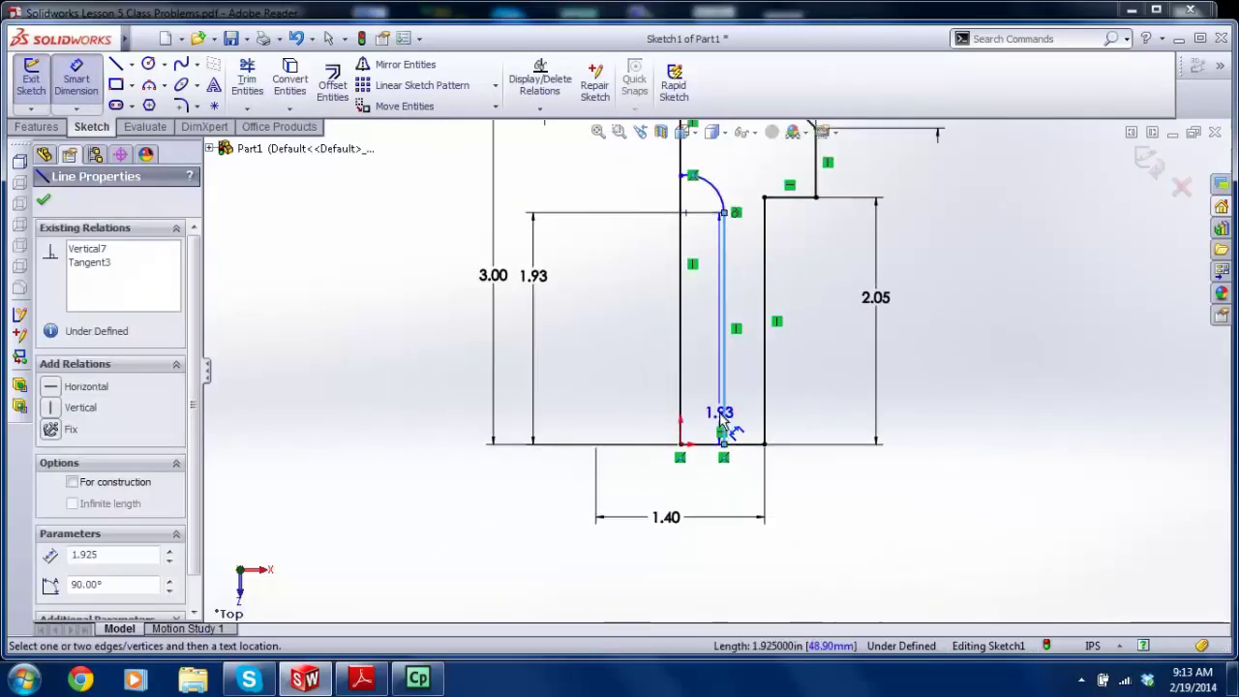
scroll(707, 184, down, 2)
click(689, 190)
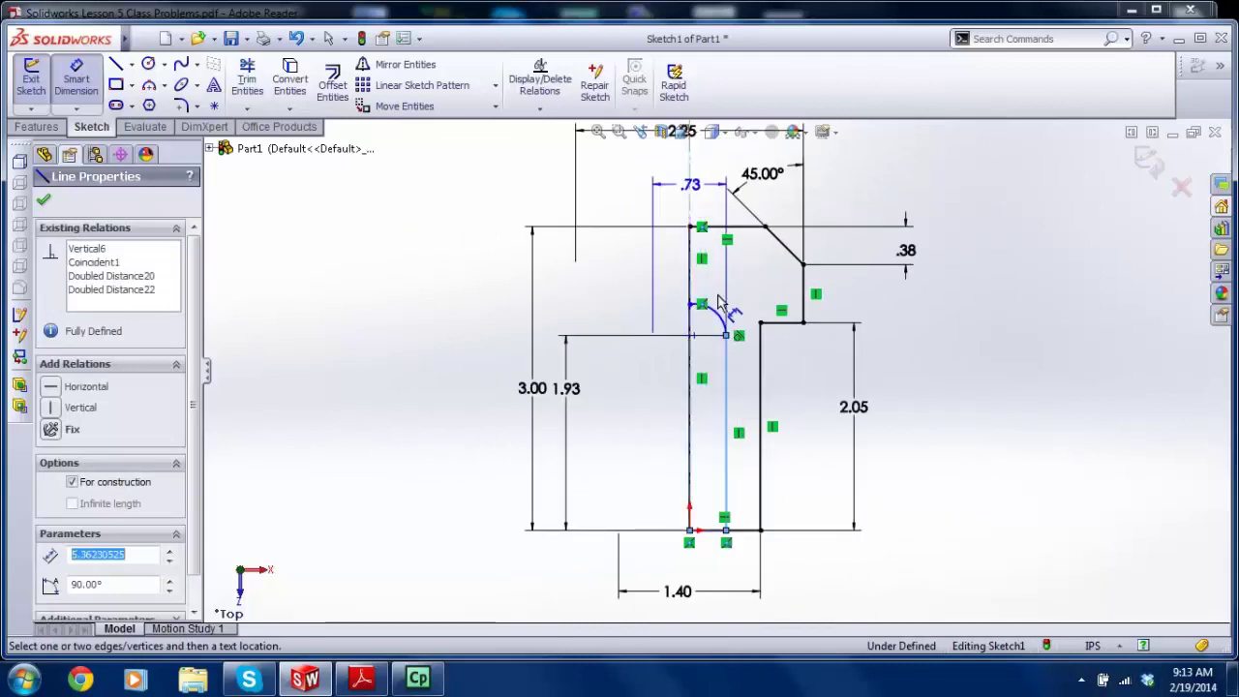
scroll(714, 370, up, 3)
scroll(699, 488, down, 6)
click(701, 491)
text(1)
key(Return)
scroll(717, 377, up, 3)
scroll(752, 243, down, 5)
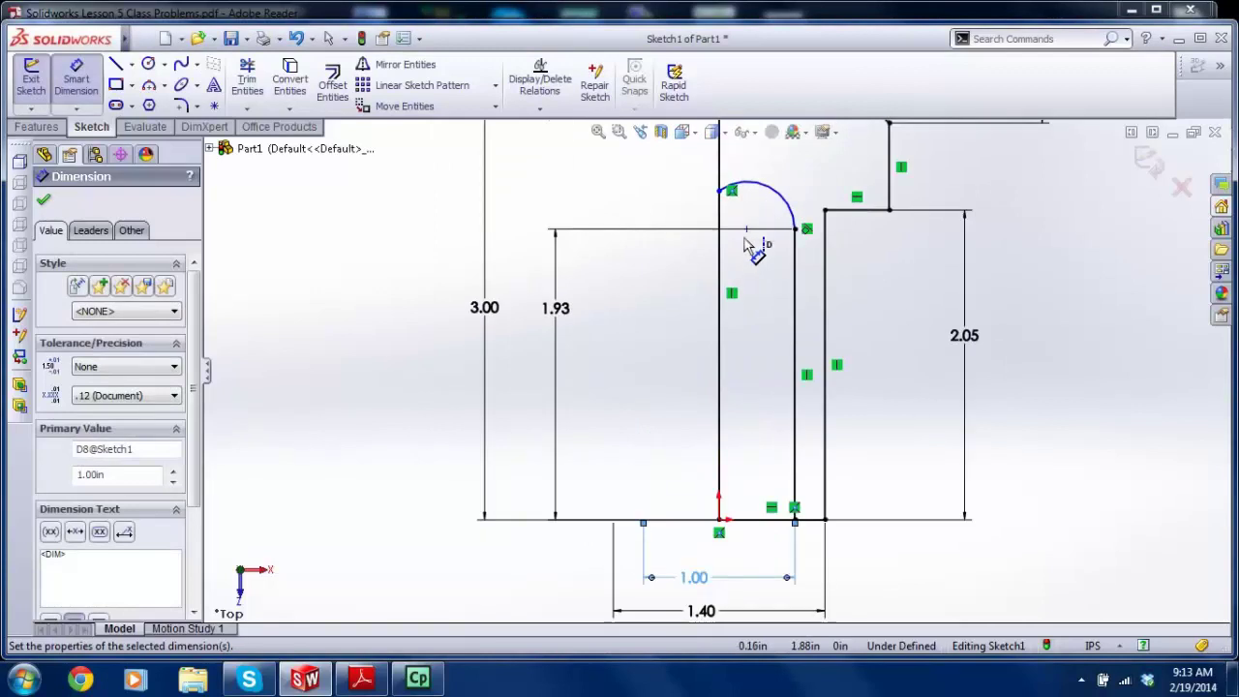
scroll(733, 271, up, 3)
scroll(736, 279, down, 6)
click(674, 318)
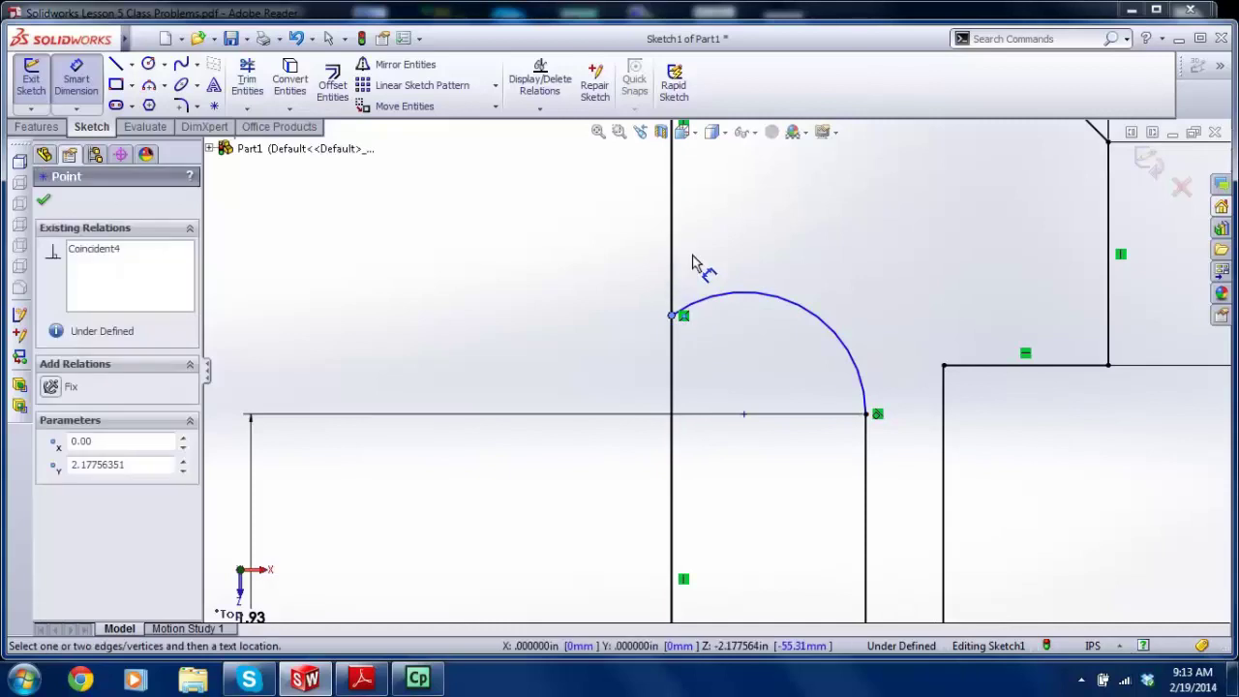
key(Escape)
Step: Dimension the bore's end arc with a radius of 0.5 in
scroll(740, 349, up, 5)
scroll(735, 418, down, 3)
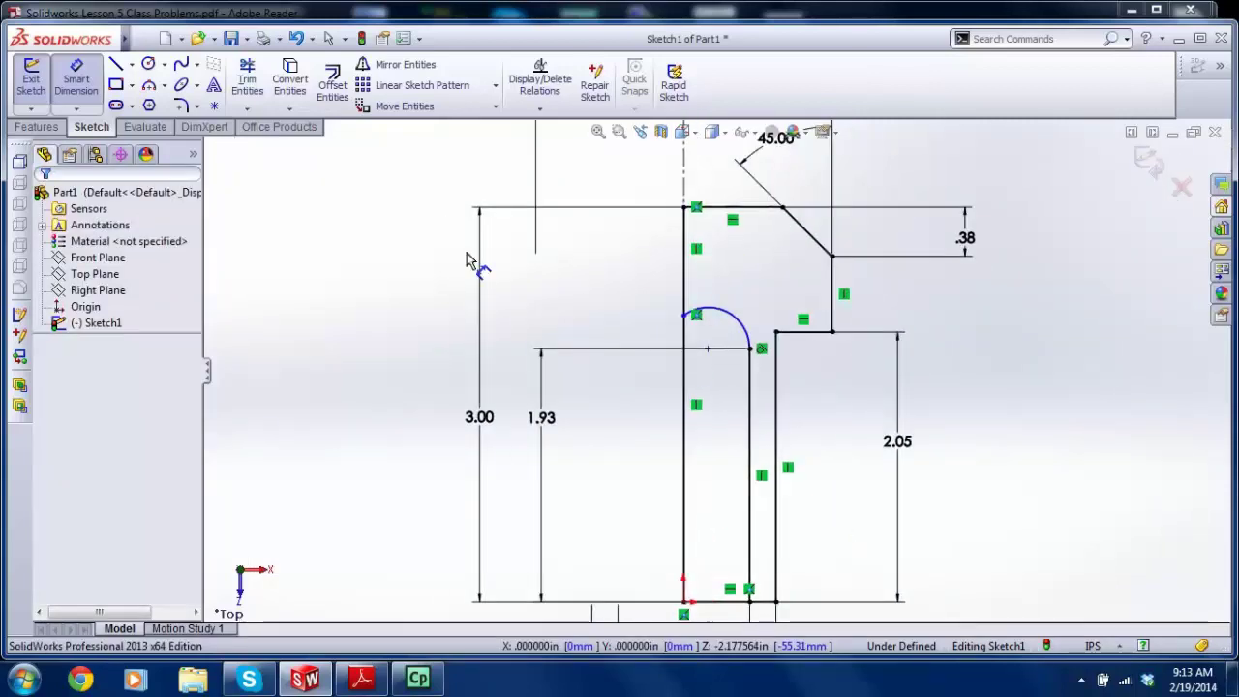
click(741, 329)
click(765, 269)
text(.)
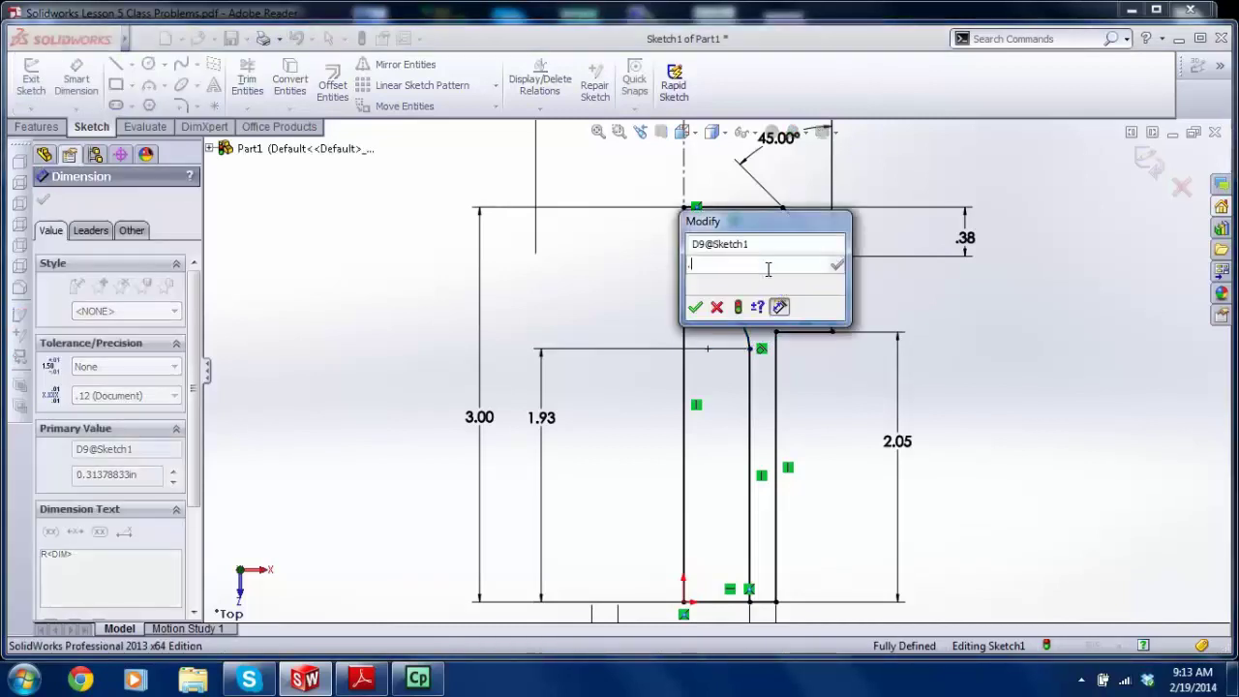
text(5)
key(Return)
key(Escape)
Step: Reposition the bore arc's radius dimension text just outside the arc
scroll(716, 296, down, 5)
scroll(728, 291, down, 2)
scroll(726, 308, up, 6)
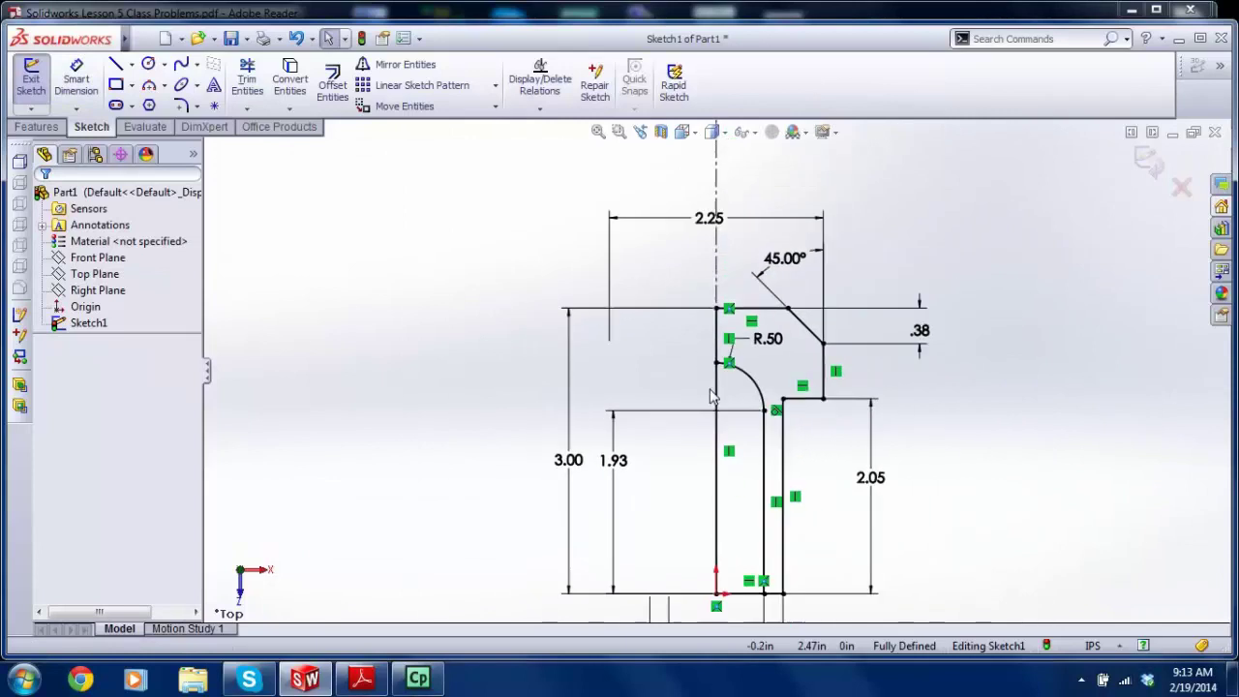
scroll(741, 282, down, 4)
drag(751, 305, 750, 298)
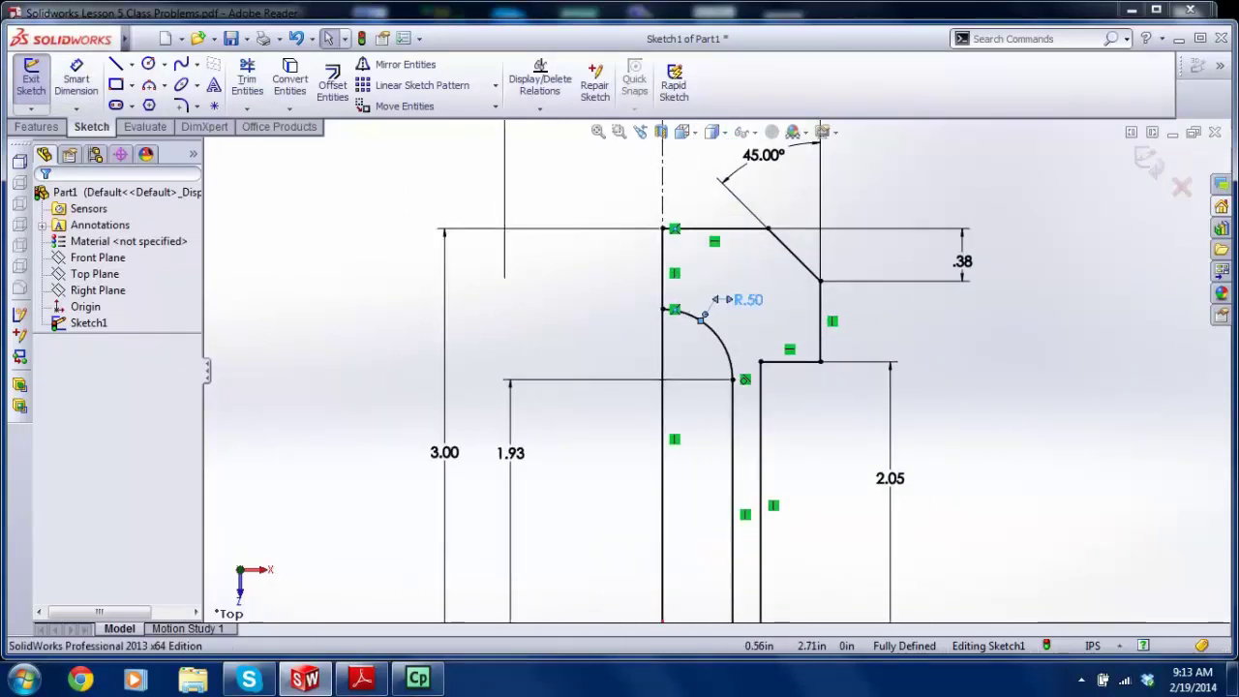
click(718, 370)
Step: Close the dimensioned profile sketch and start a revolved boss from it about the vertical centreline
scroll(718, 372, up, 3)
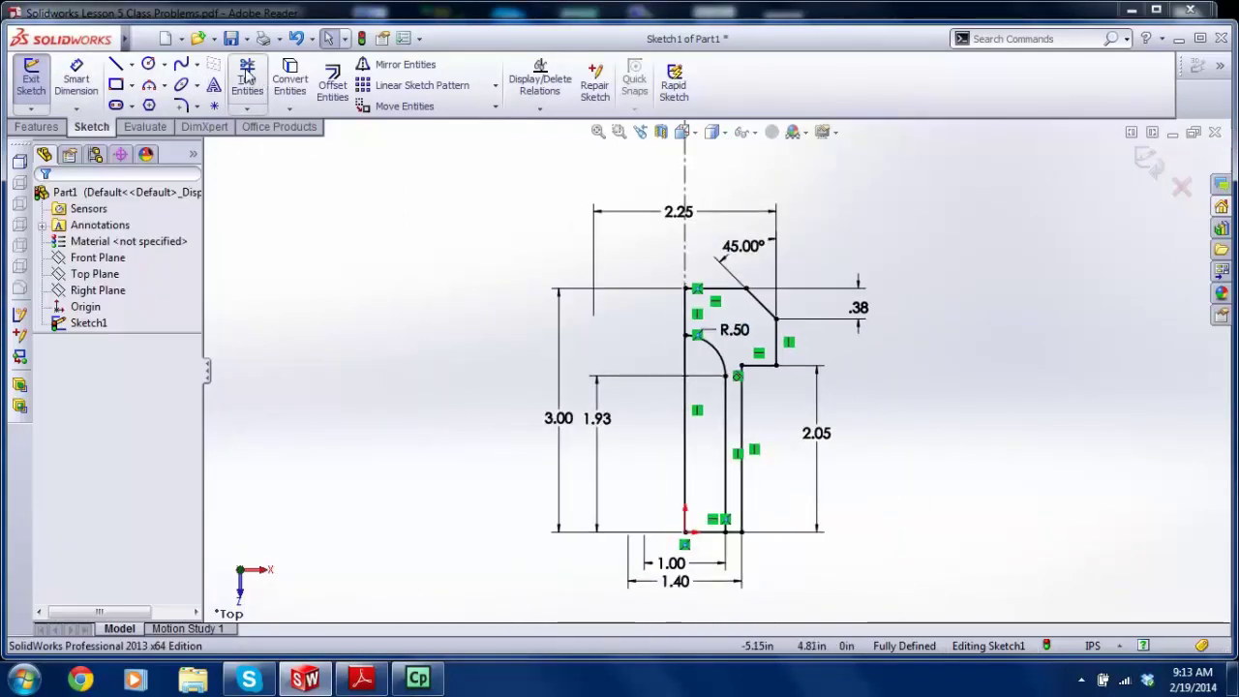
scroll(823, 426, down, 2)
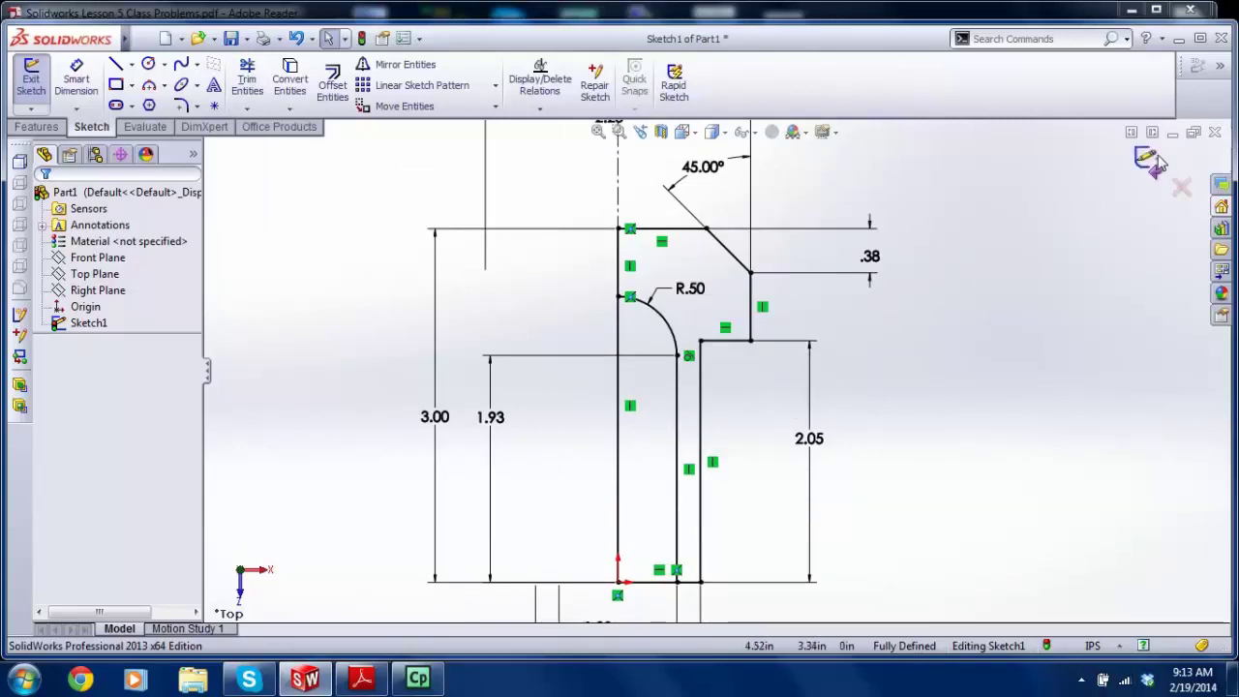
click(31, 78)
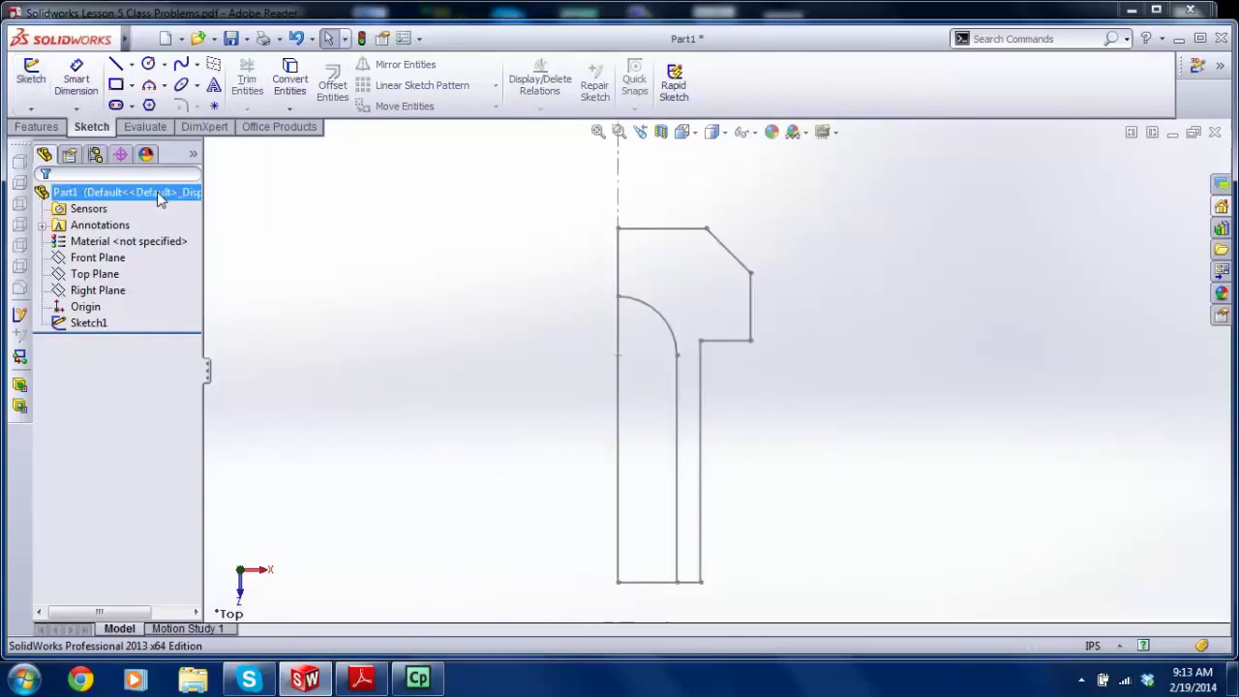
click(40, 126)
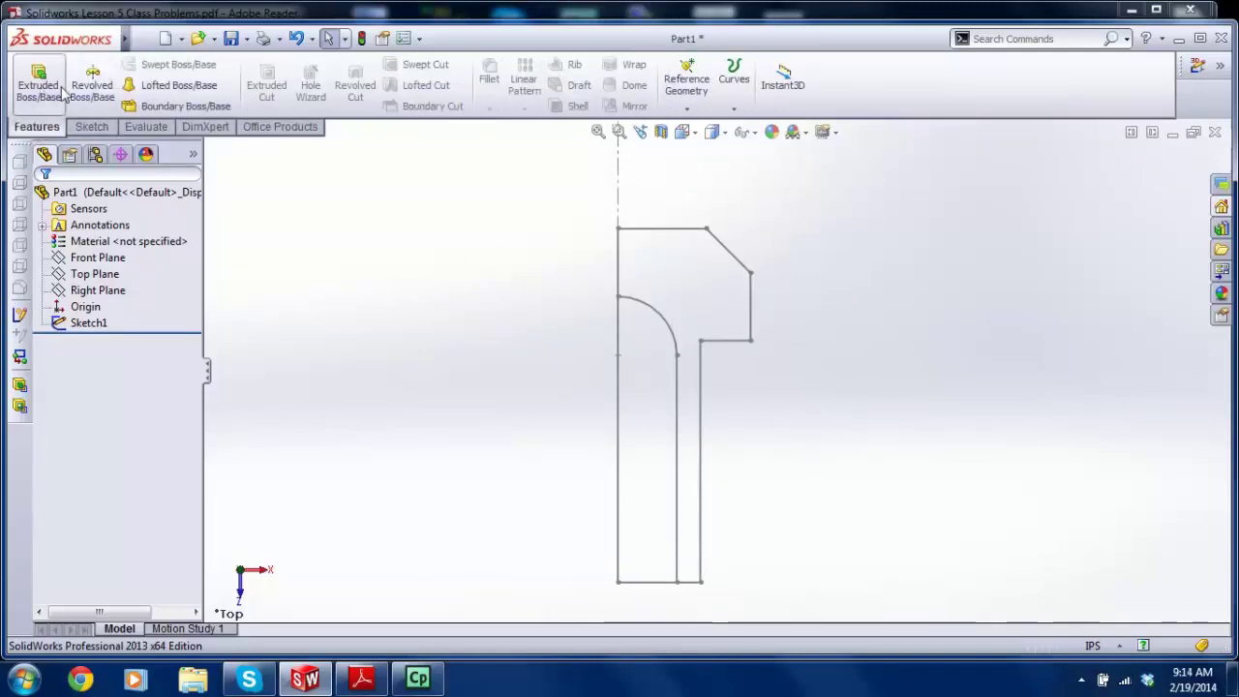
click(92, 85)
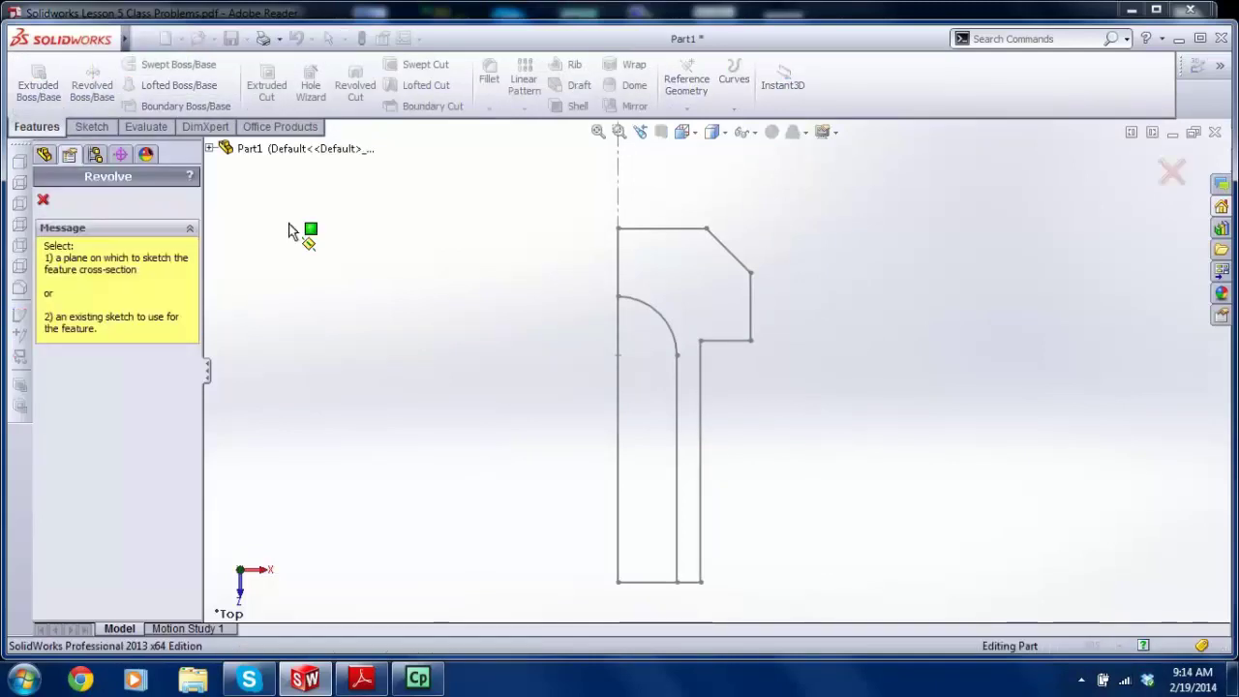
click(655, 234)
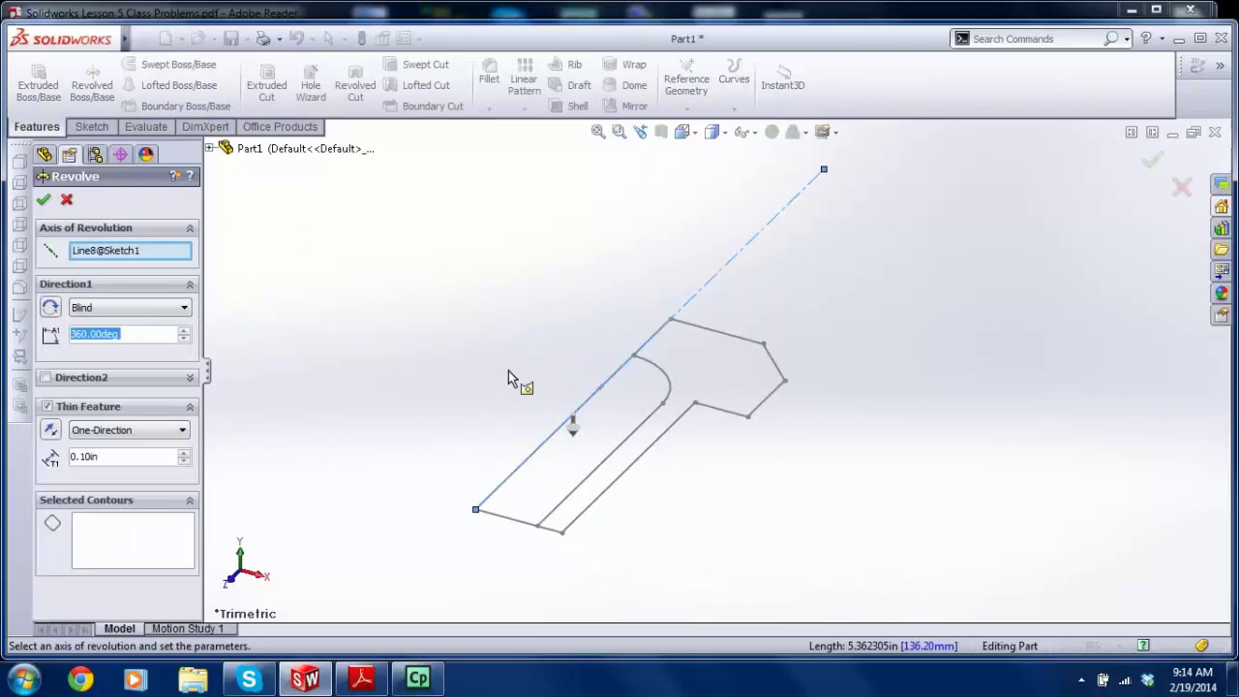
Step: Turn off the thin feature and revolve only the wall region between the bore and the outer profile through 360 degrees
click(118, 533)
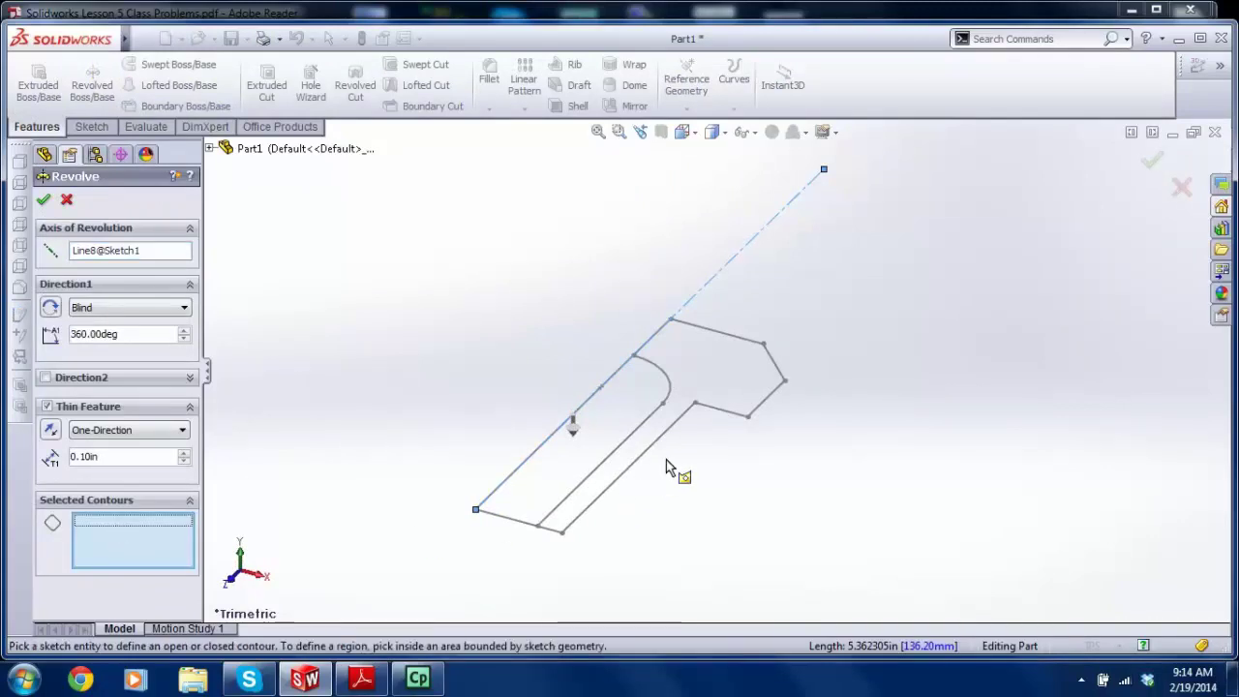
click(46, 407)
click(103, 465)
click(721, 373)
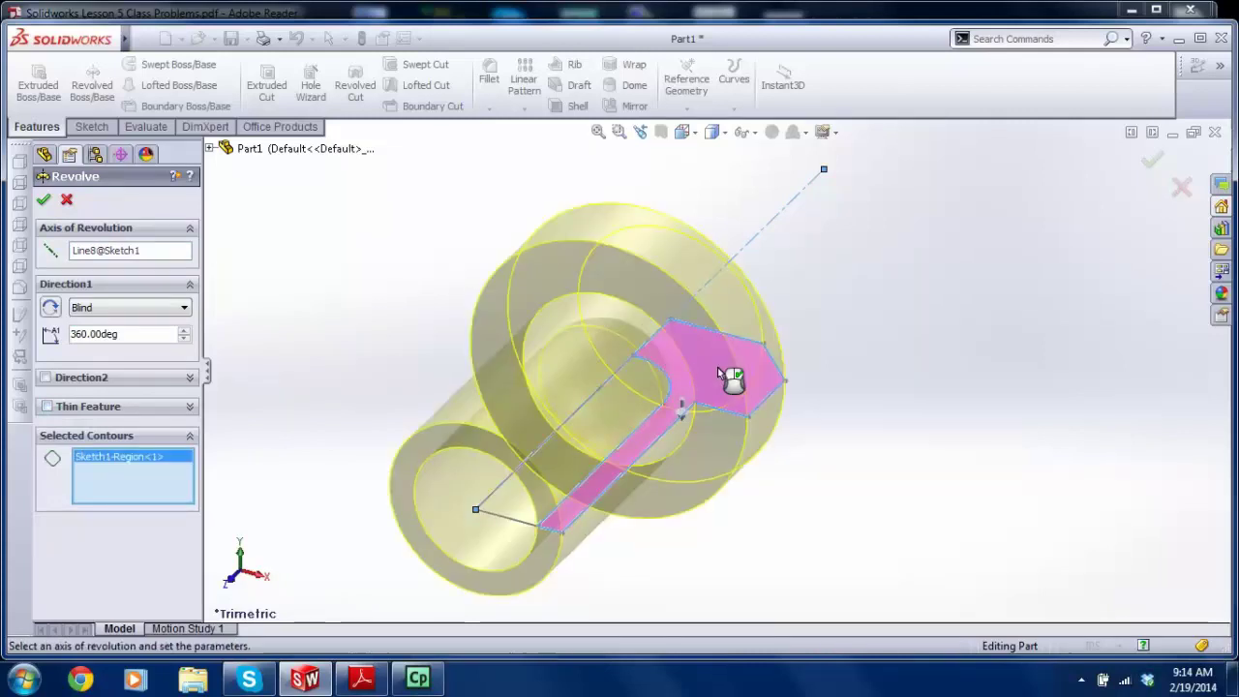
middle_drag(669, 417, 704, 367)
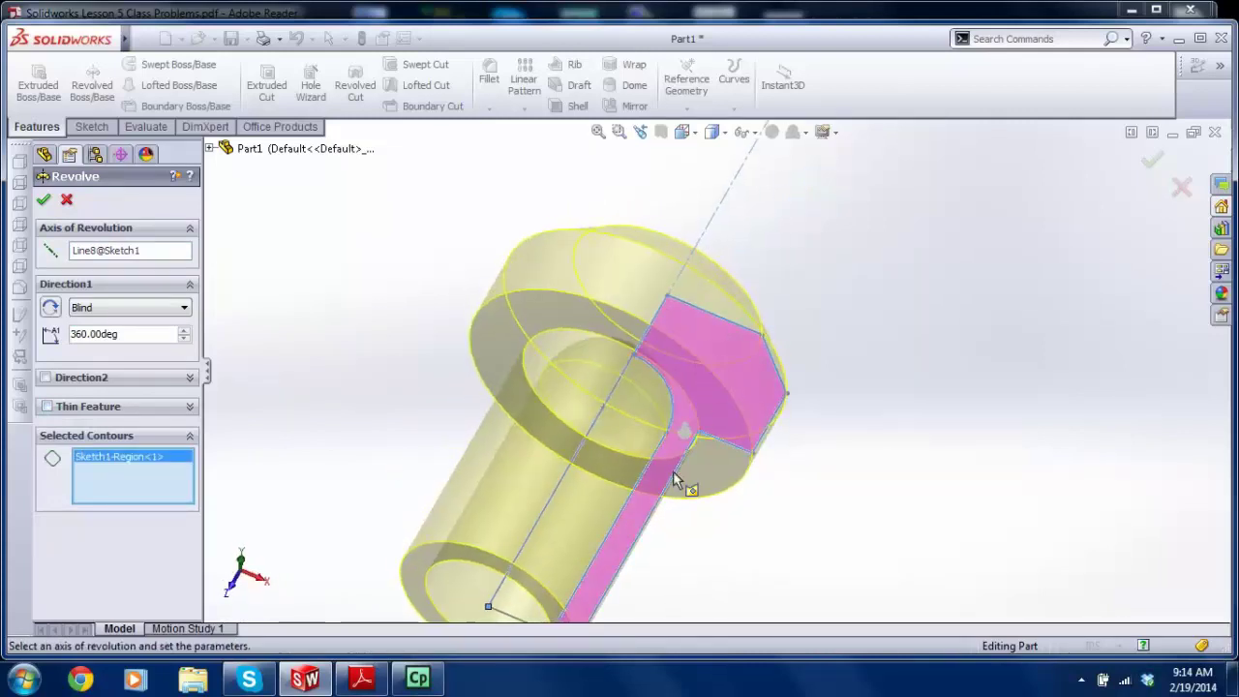
scroll(690, 377, up, 2)
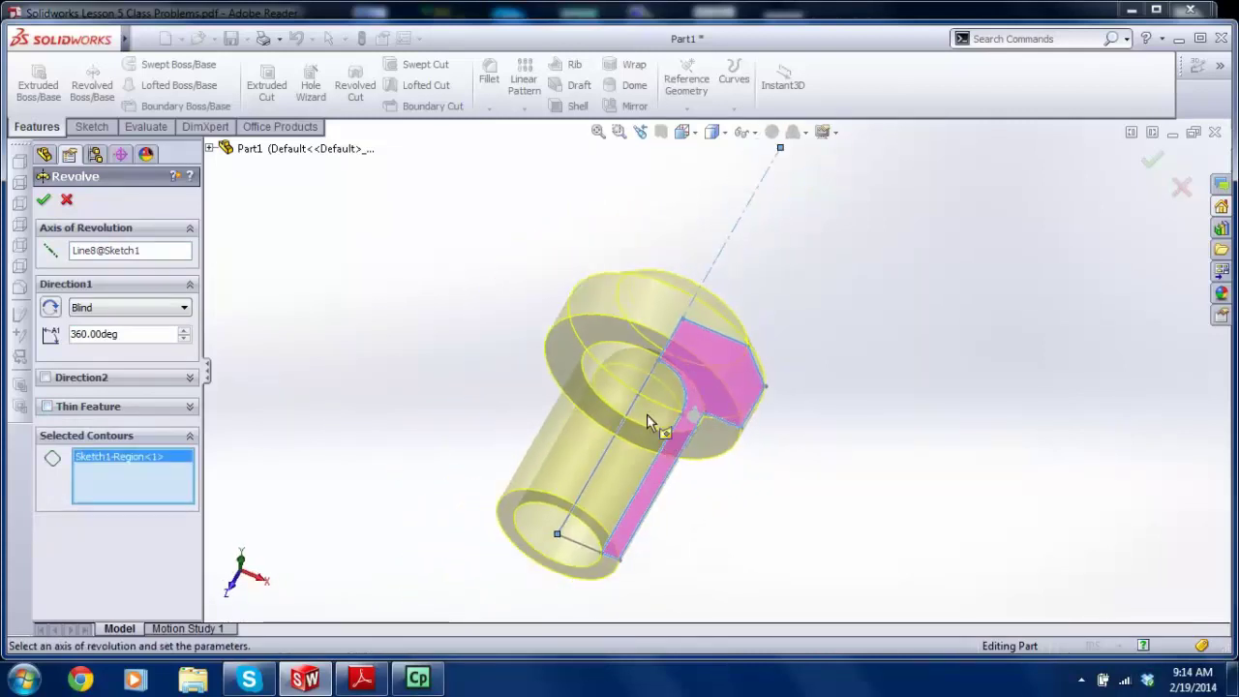
click(44, 202)
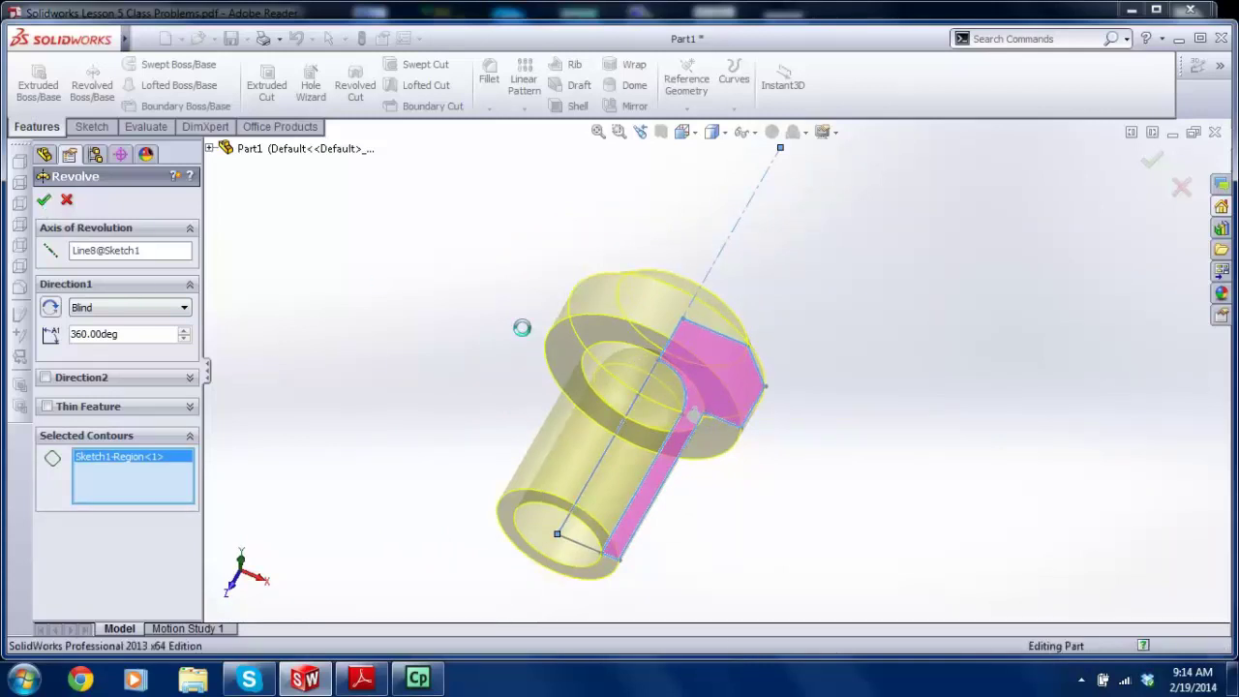
Step: Examine the spherical-ended bore in a section view cut on the Top Plane, and turn the section view off
middle_drag(597, 484, 502, 506)
click(662, 134)
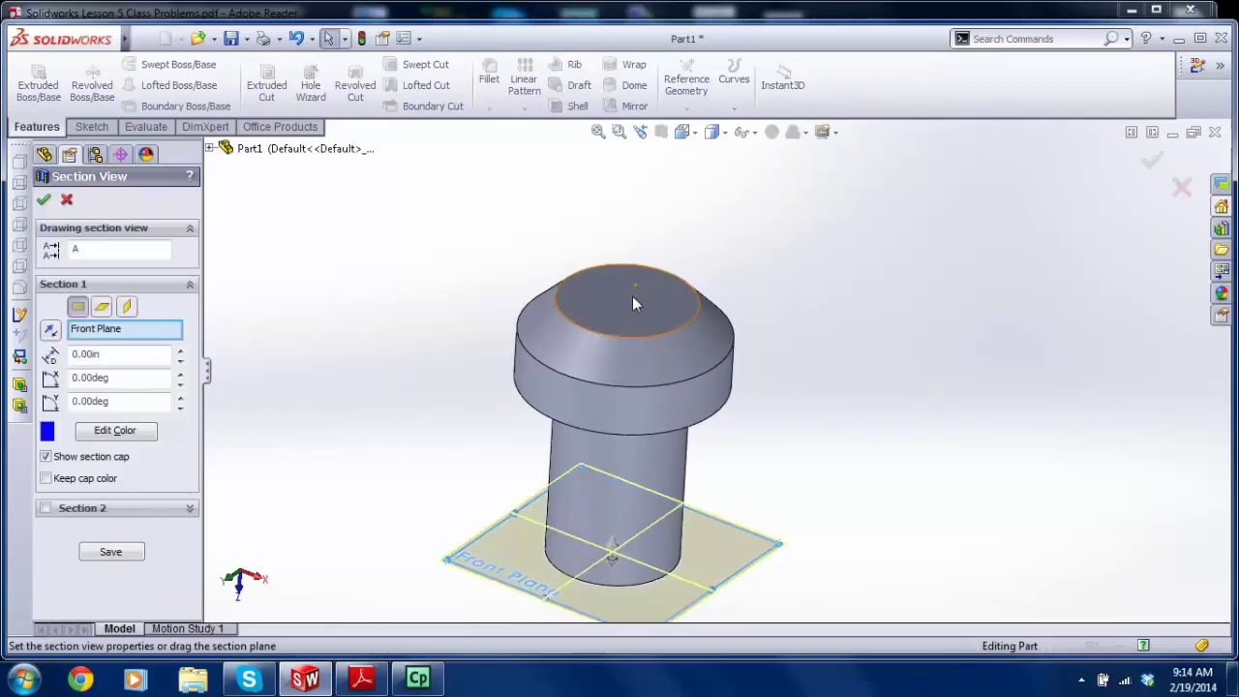
click(107, 308)
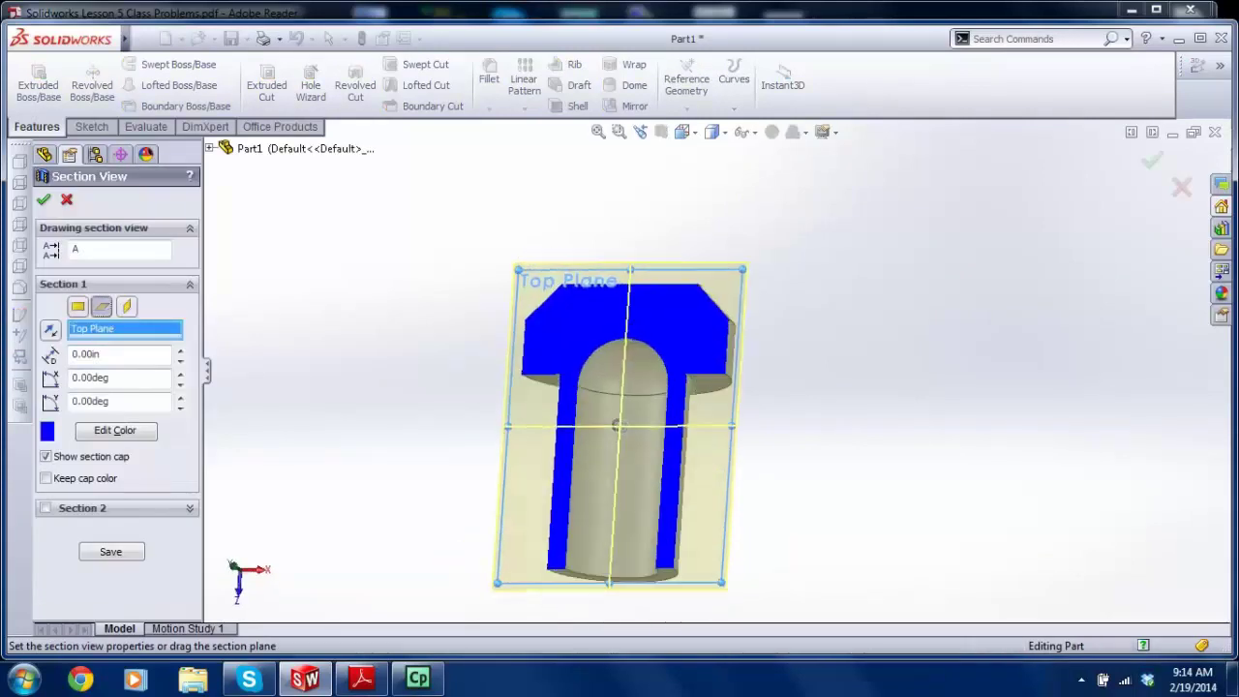
click(44, 200)
scroll(709, 317, down, 2)
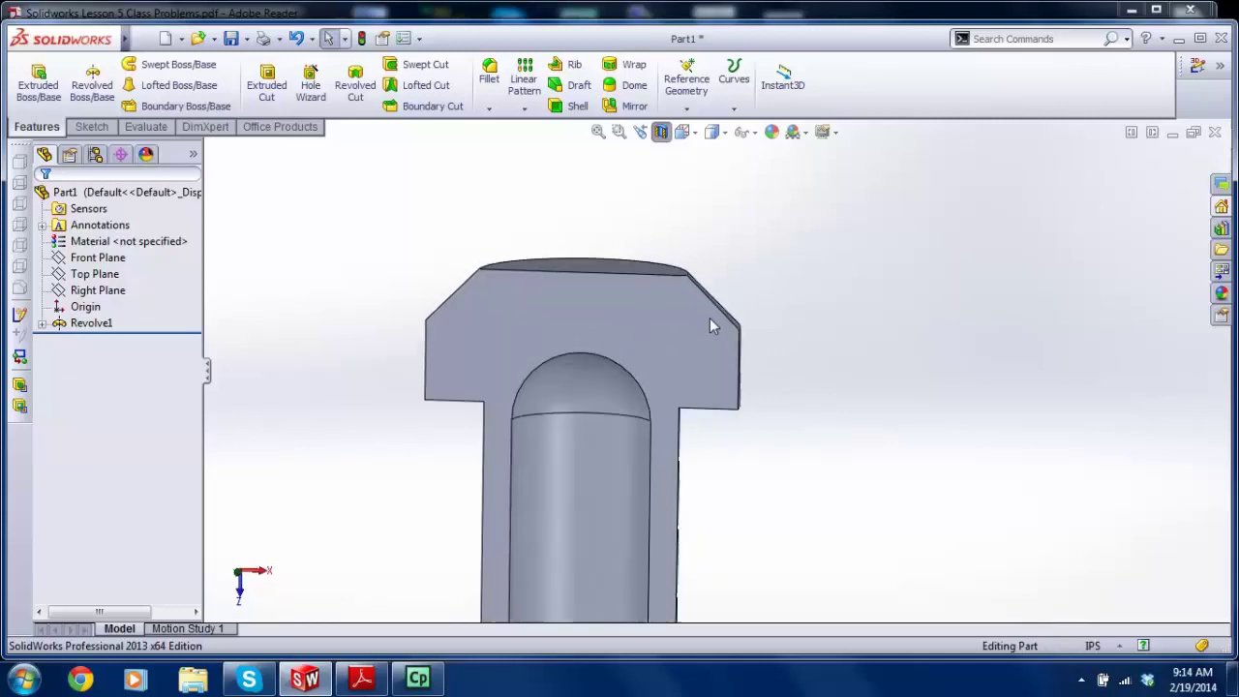
scroll(711, 322, down, 2)
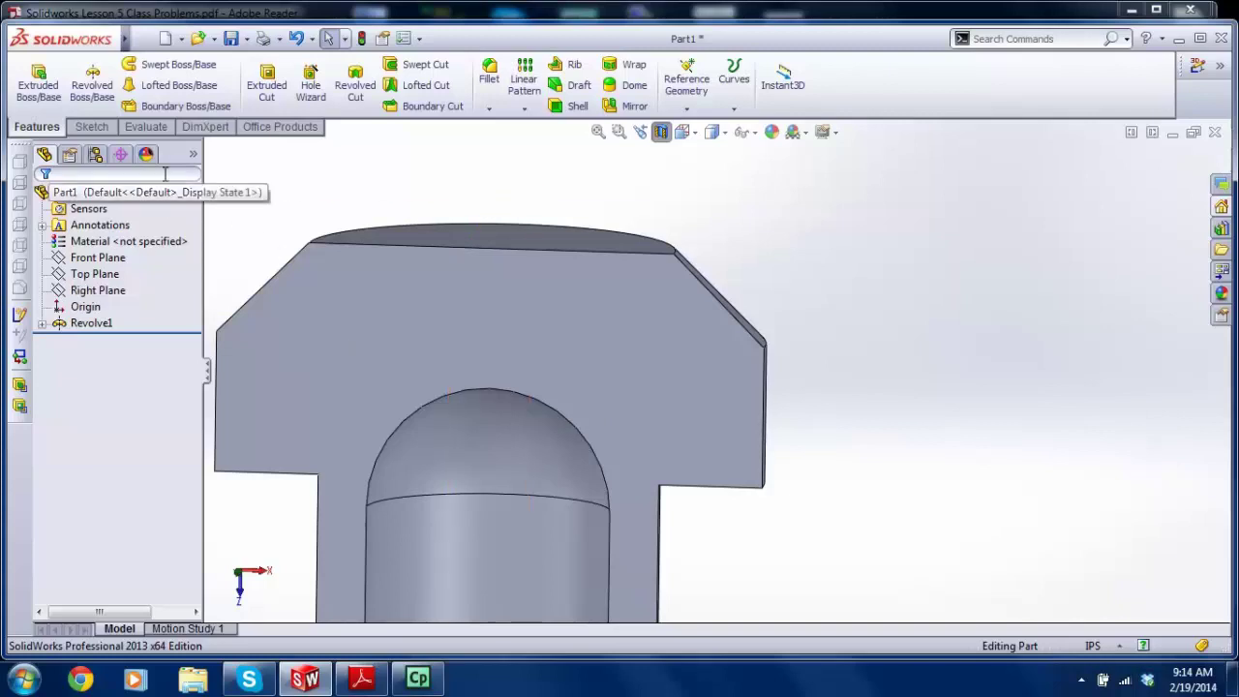
scroll(579, 279, up, 2)
click(661, 131)
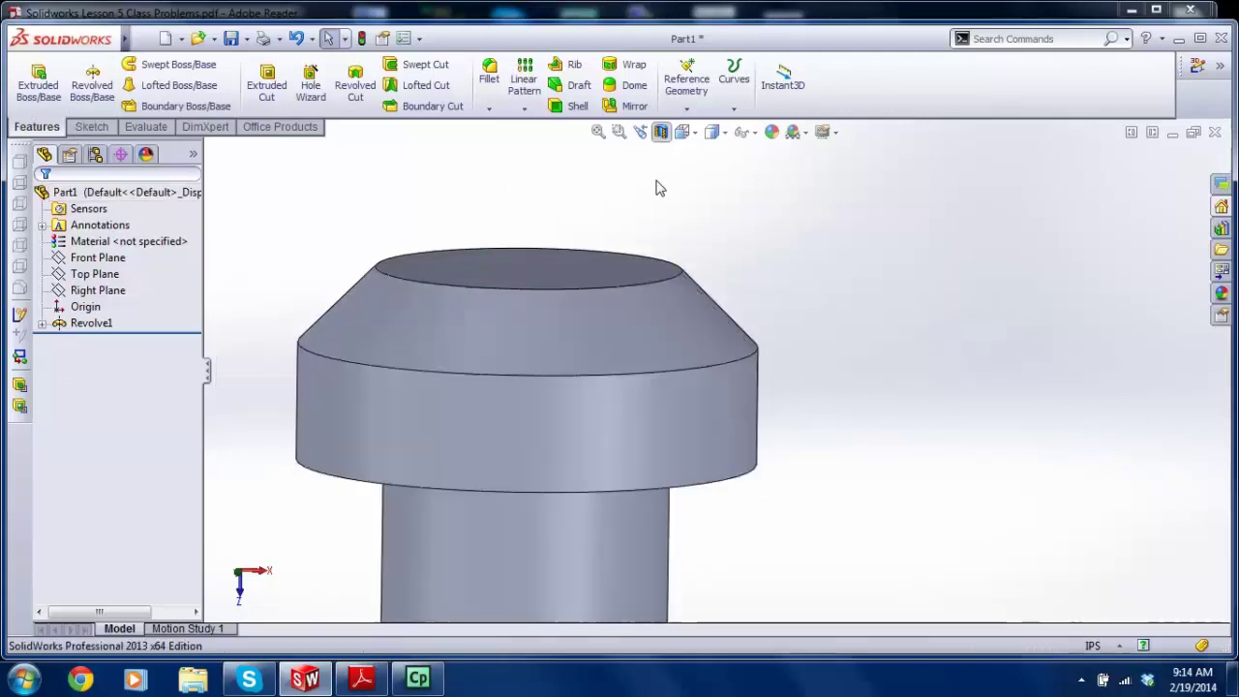
Step: Examine how the Right, Top and Front planes lie relative to the head's conical chamfer face
scroll(634, 418, up, 5)
middle_drag(634, 418, 678, 435)
scroll(664, 413, down, 3)
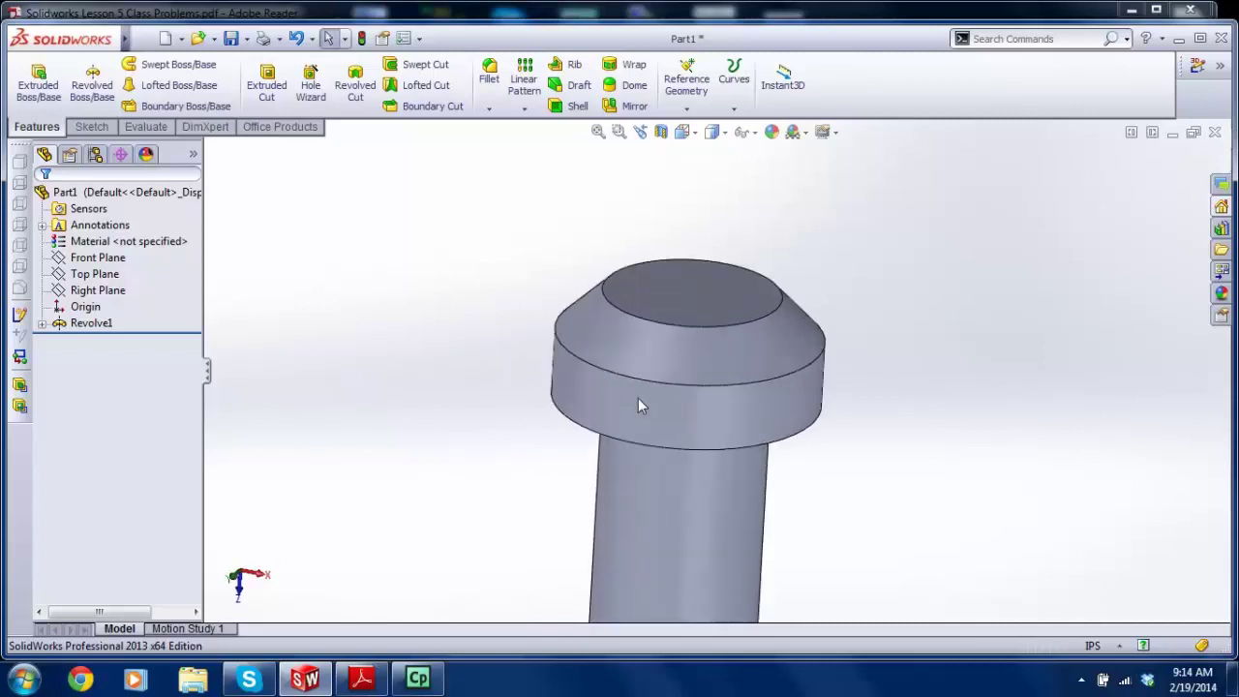
scroll(667, 344, down, 1)
scroll(637, 335, up, 1)
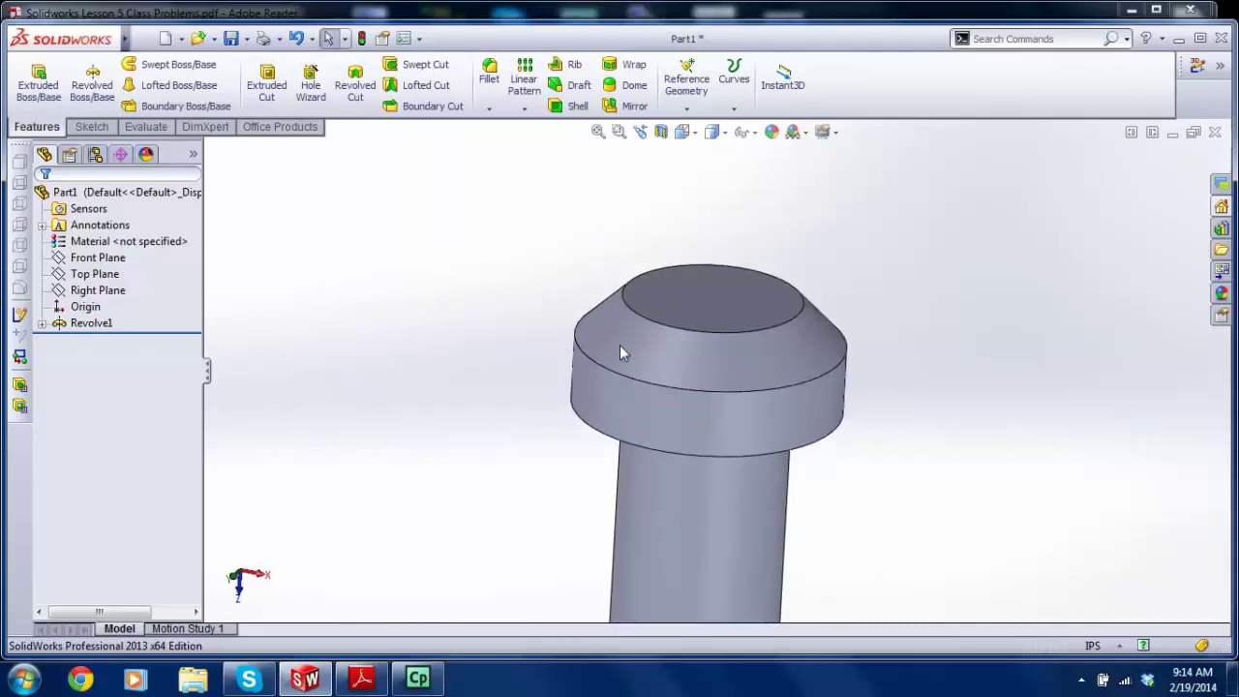
click(620, 344)
click(500, 353)
click(99, 291)
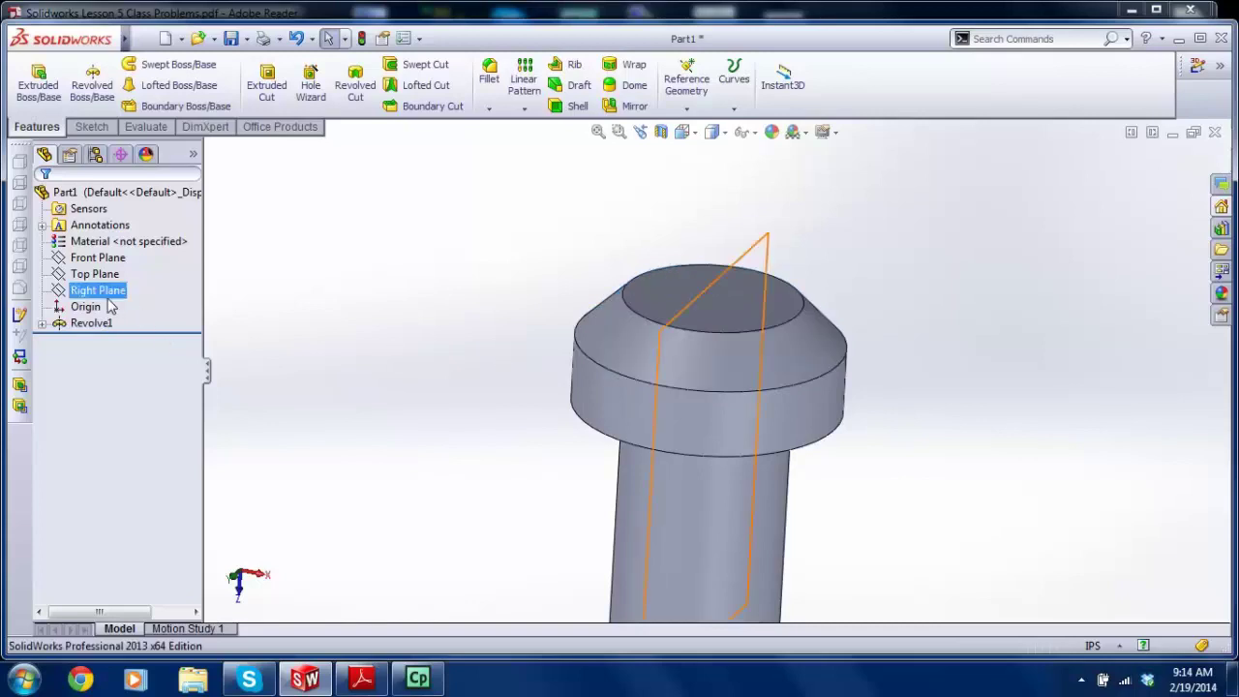
middle_drag(271, 353, 259, 331)
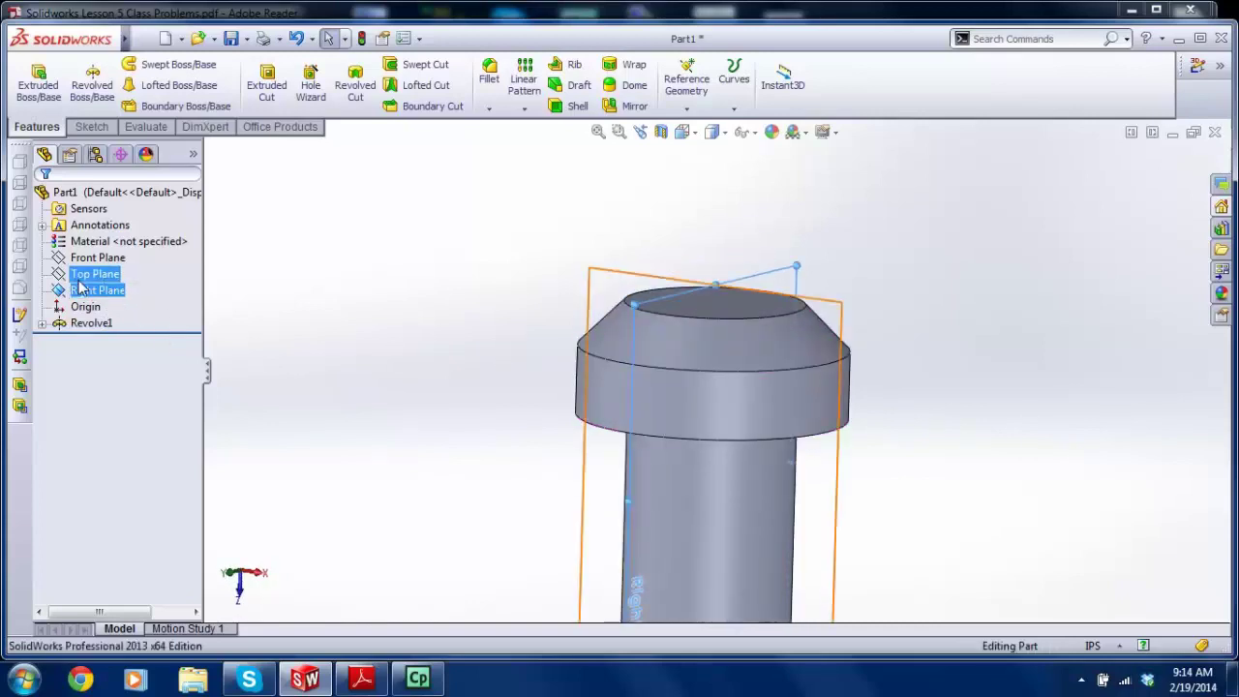
click(80, 278)
click(80, 259)
click(287, 294)
click(79, 258)
key(ctrl+8)
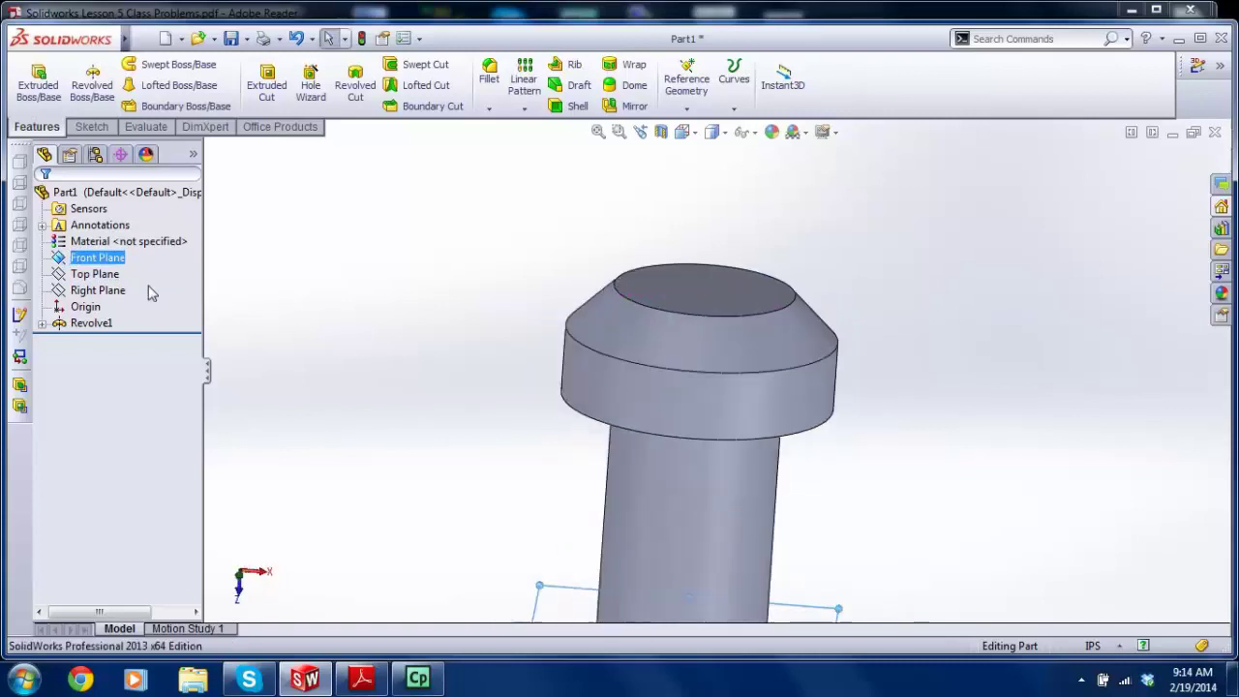
scroll(346, 320, up, 4)
click(346, 320)
scroll(711, 374, down, 2)
scroll(710, 373, up, 2)
middle_drag(757, 412, 736, 401)
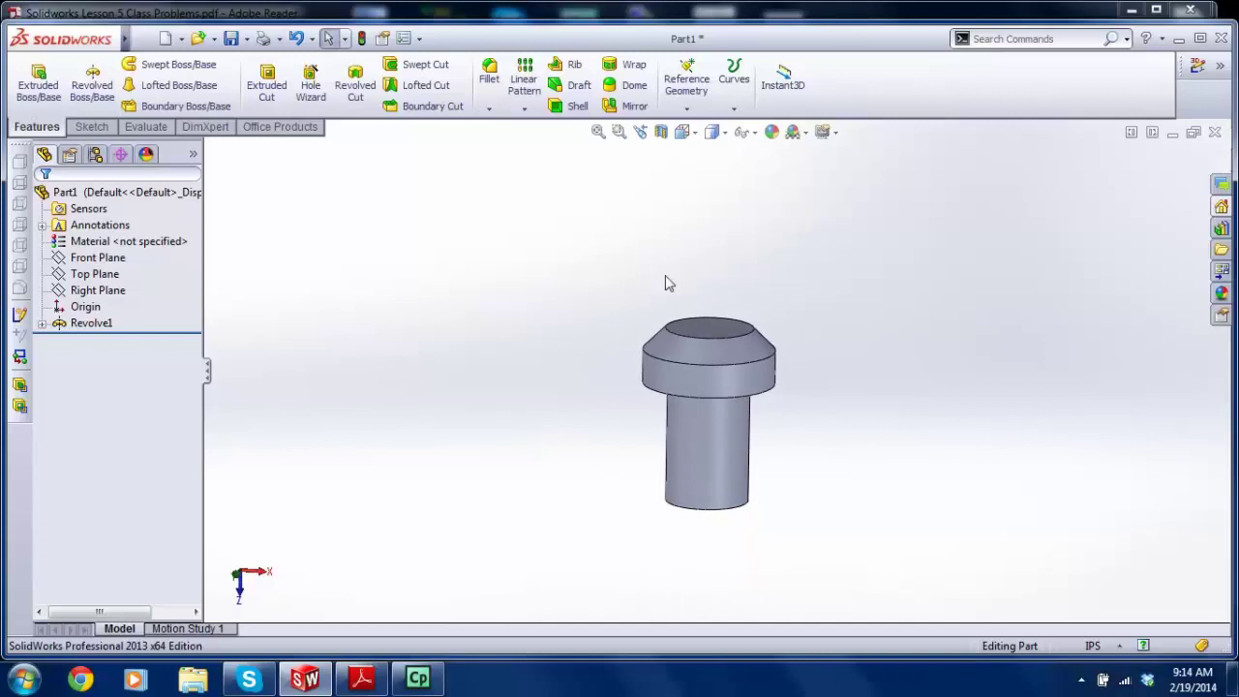
Step: Start a reference plane with the head's conical chamfer face as its tangent first reference
click(682, 114)
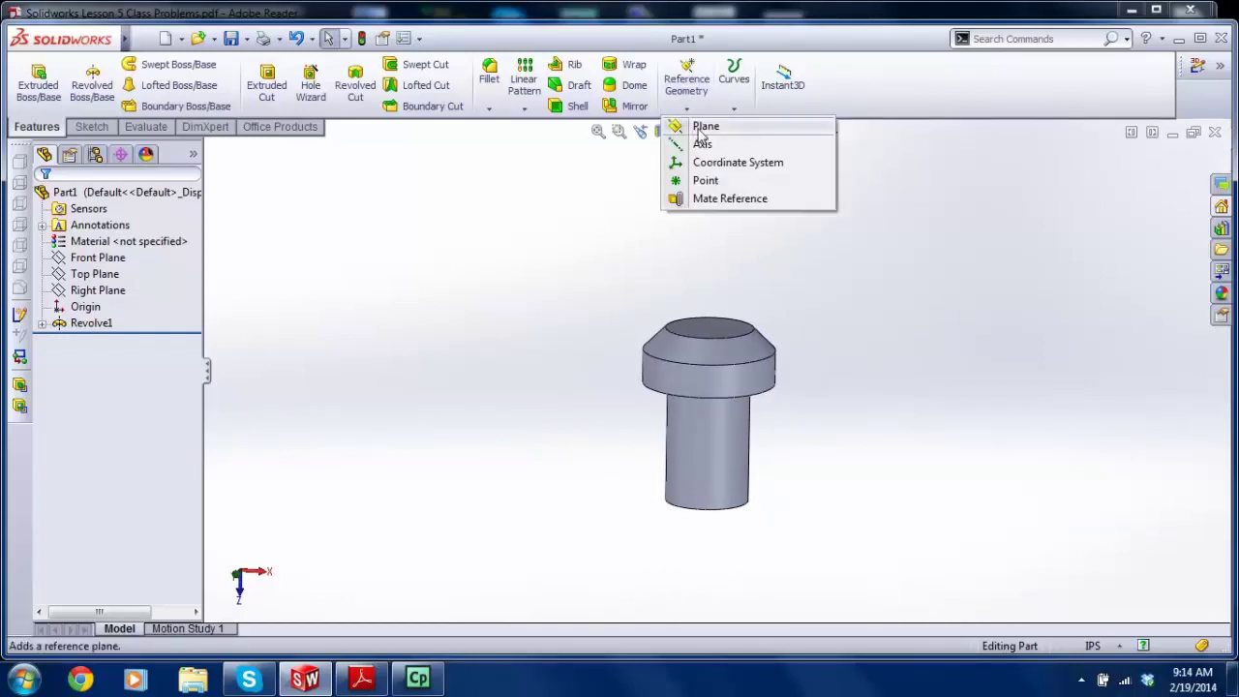
click(707, 127)
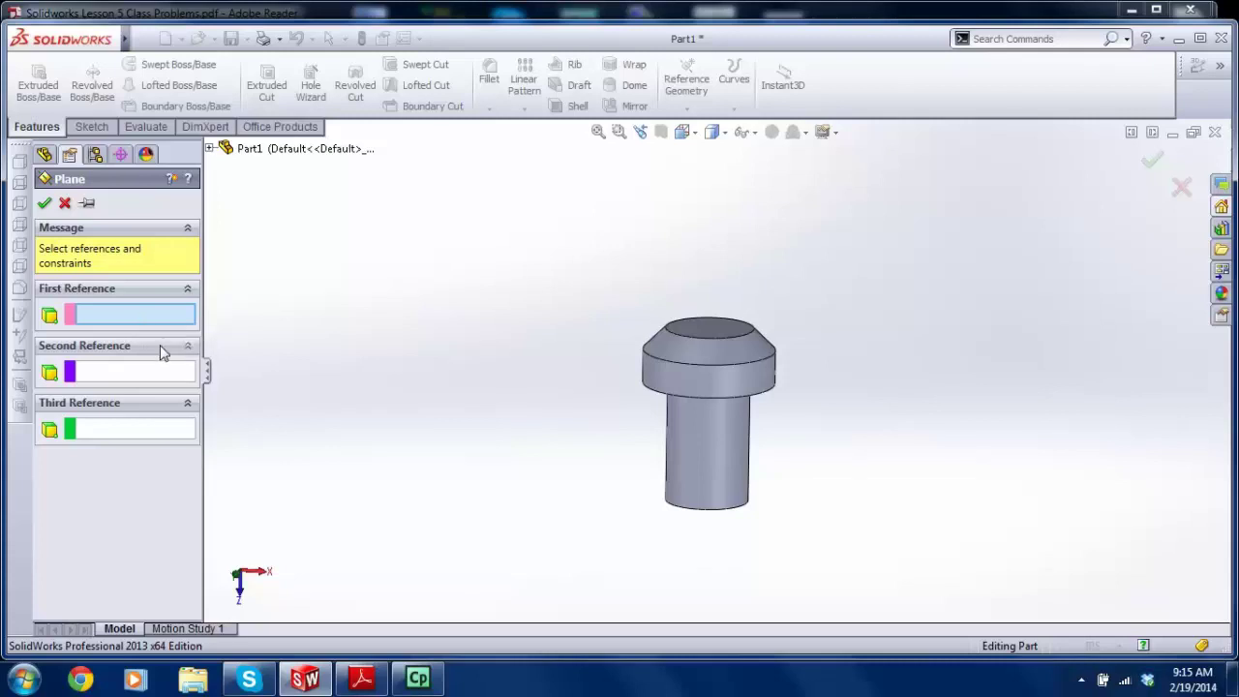
scroll(770, 382, down, 3)
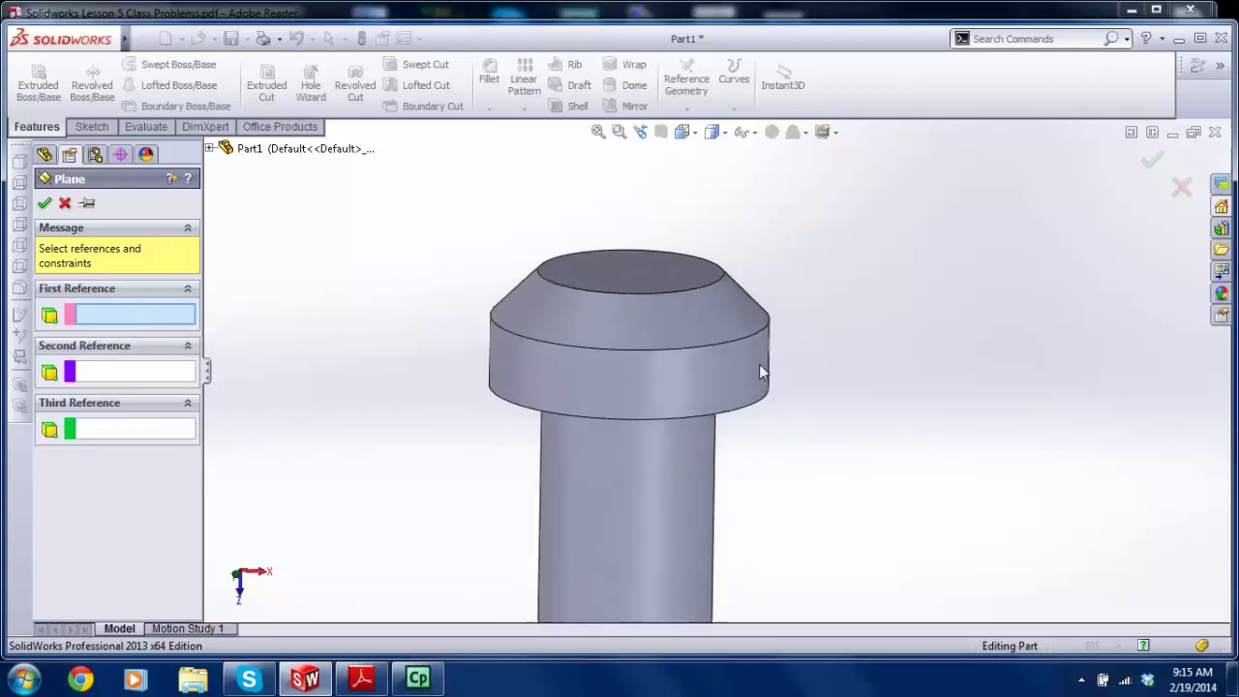
click(708, 323)
scroll(708, 323, up, 2)
middle_drag(601, 362, 608, 331)
scroll(731, 334, down, 1)
scroll(731, 336, down, 2)
scroll(726, 313, up, 2)
middle_drag(694, 369, 673, 373)
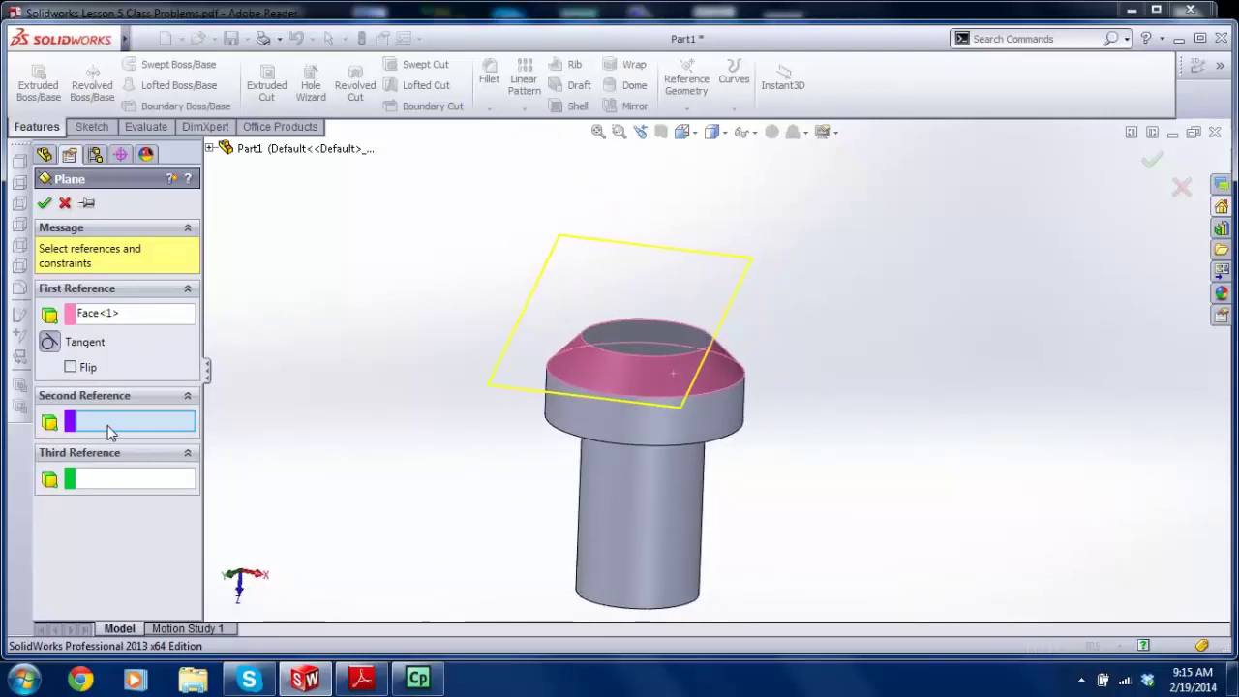
Step: Try the Top Plane as a perpendicular second reference, check the plane preview against the cone, and discard the plane
click(210, 149)
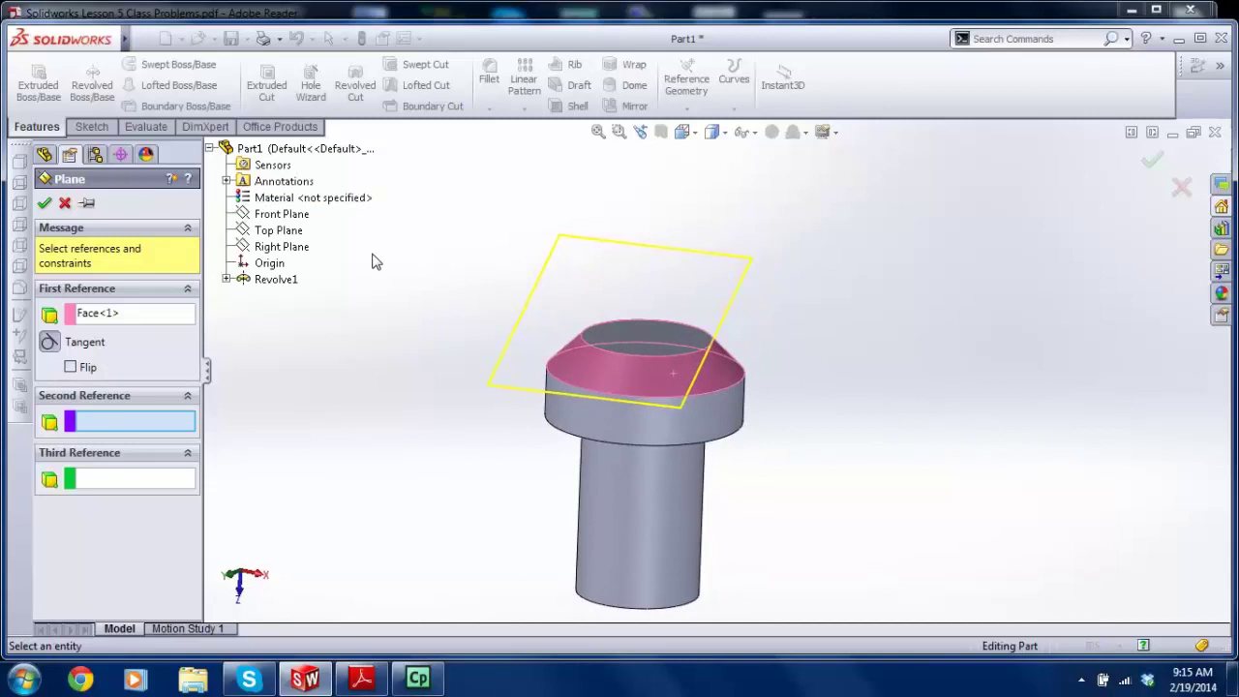
click(268, 234)
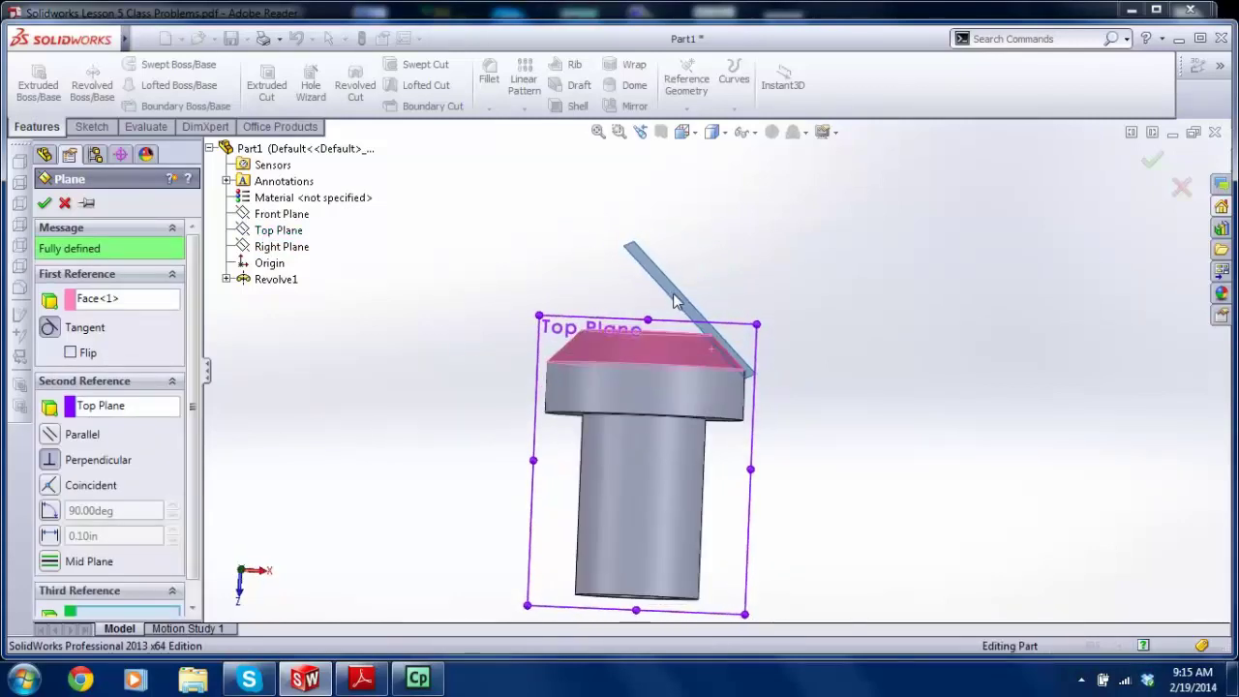
middle_drag(633, 323, 774, 359)
scroll(643, 366, down, 3)
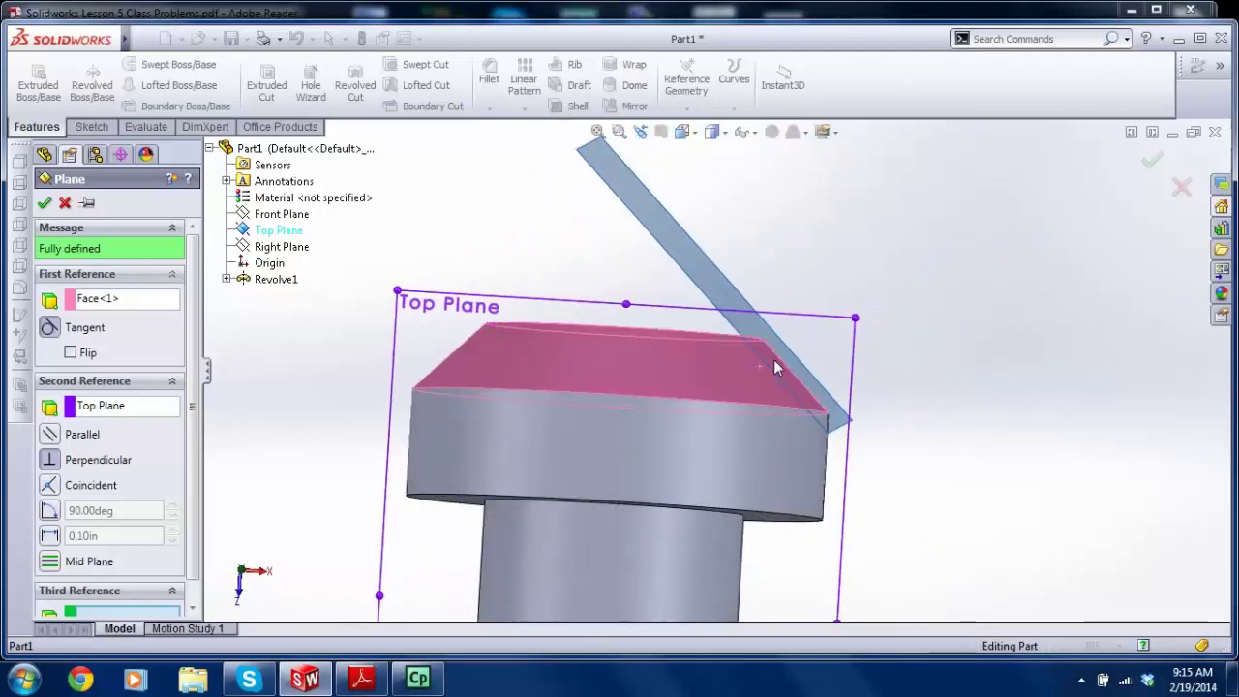
middle_drag(523, 288, 463, 316)
scroll(462, 316, up, 2)
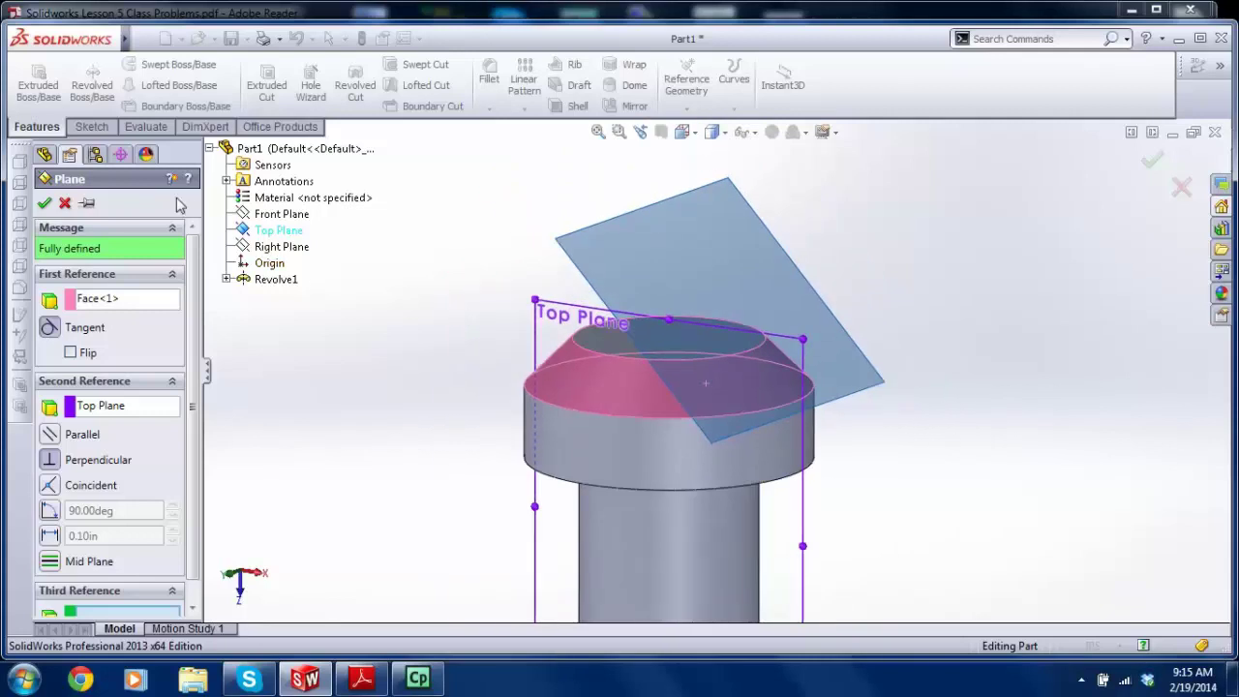
click(64, 203)
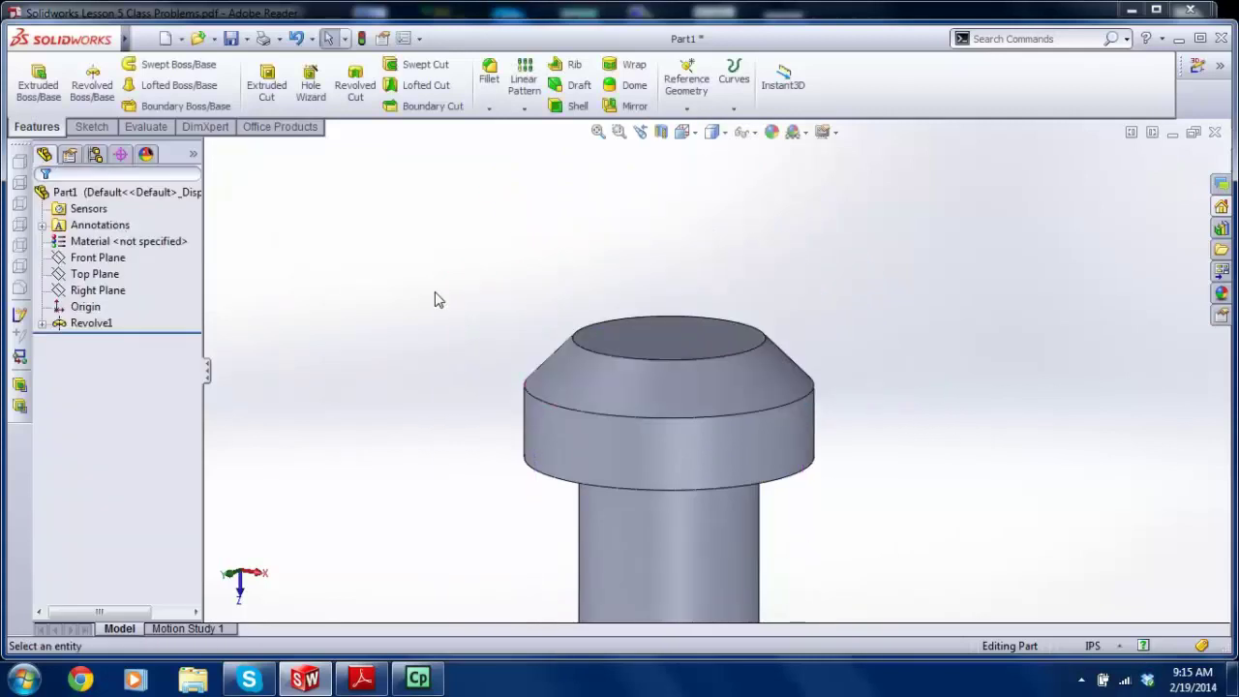
Step: Try a reference plane with the Top Plane as first reference and the conical face as tangent second reference, and discard it
click(686, 85)
click(703, 126)
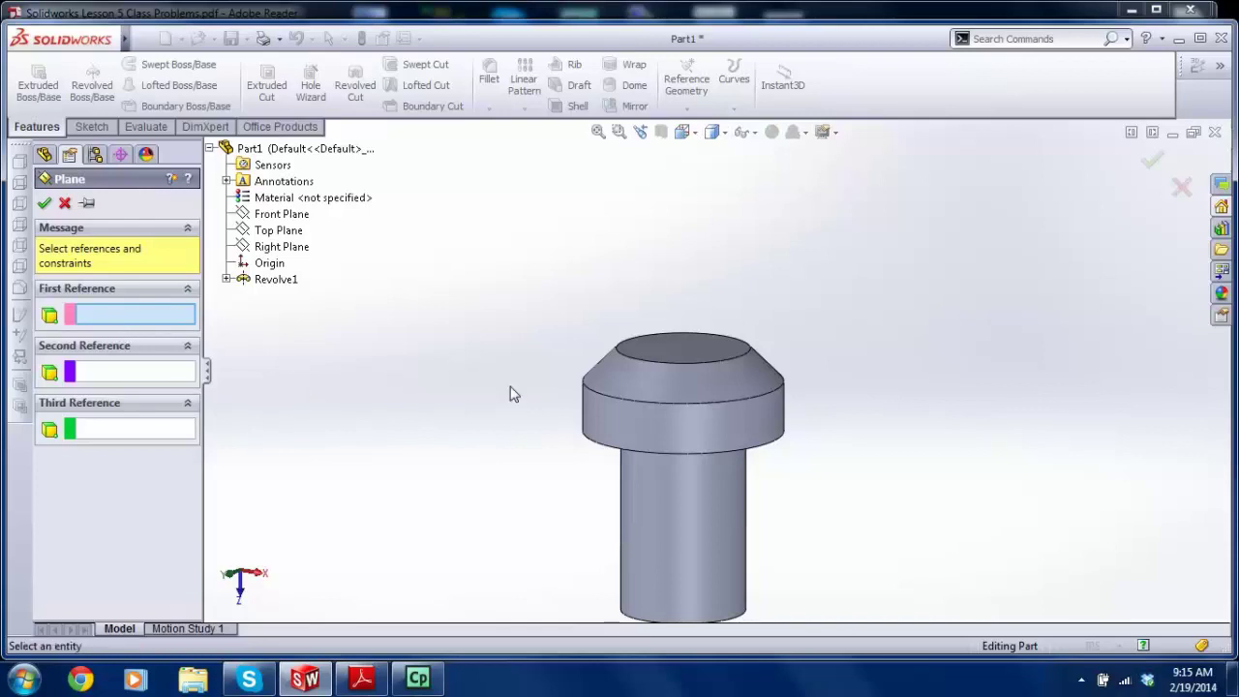
click(278, 233)
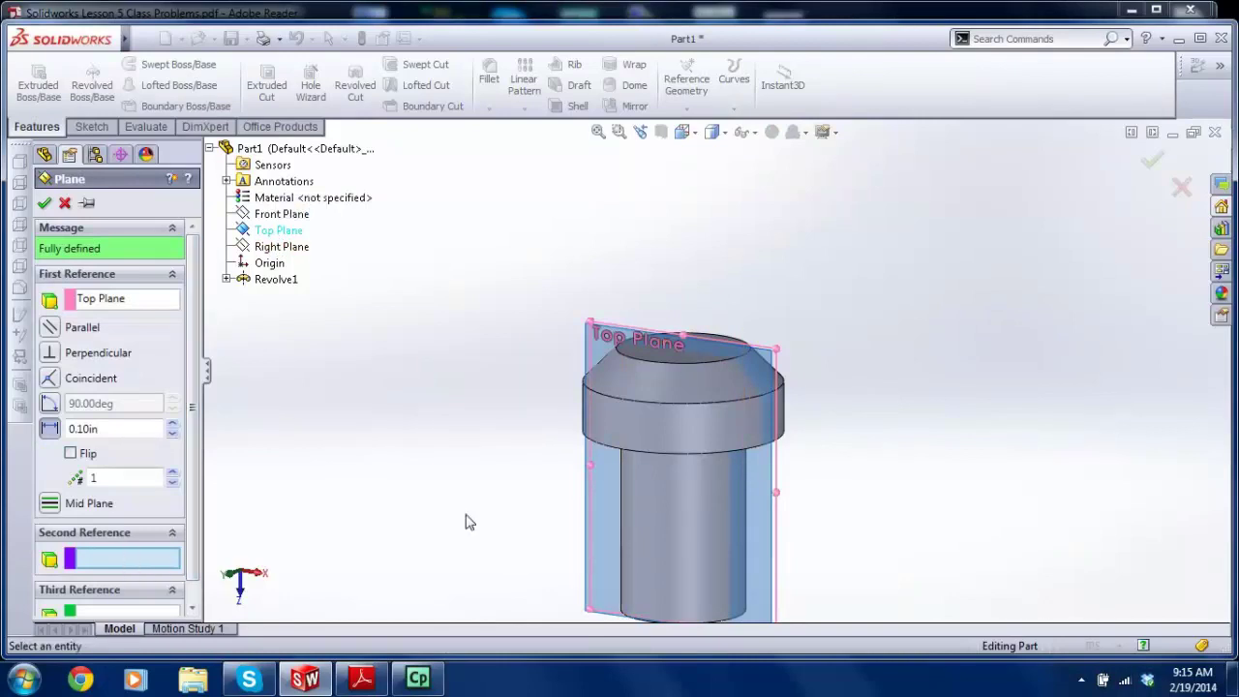
click(721, 386)
middle_drag(630, 357, 677, 324)
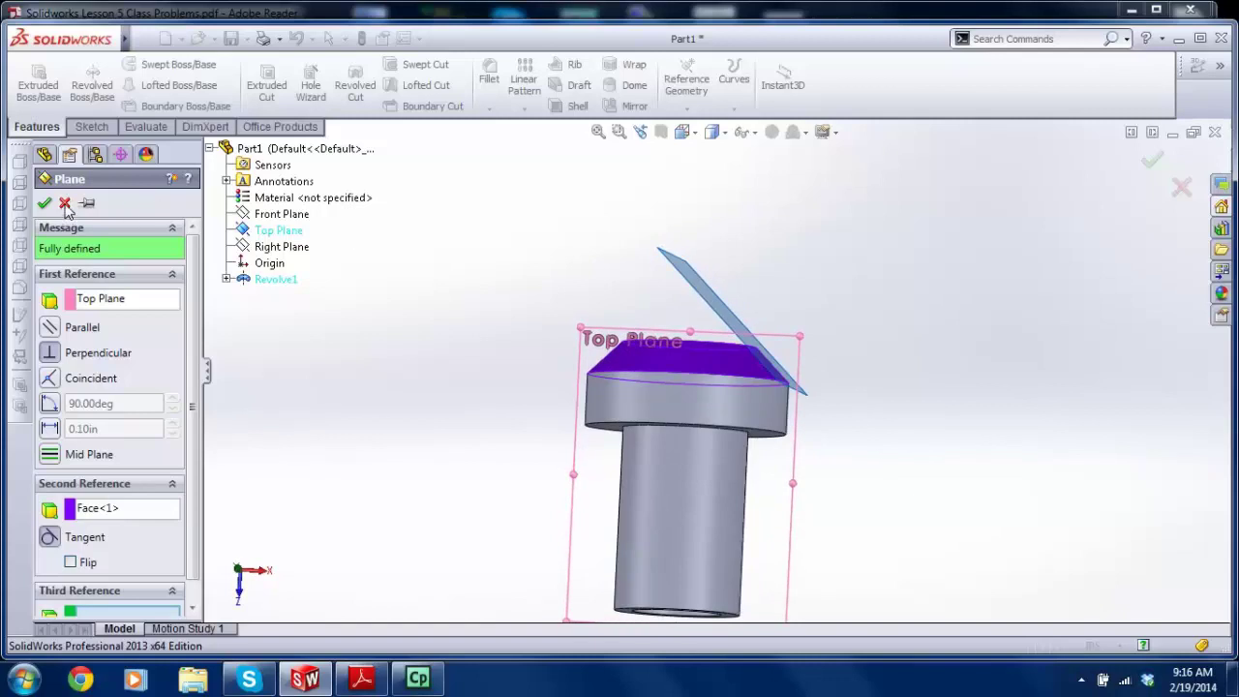
click(65, 203)
Step: Try a reference plane with the Front Plane as first reference and the conical face as tangent second reference, and discard it
click(687, 83)
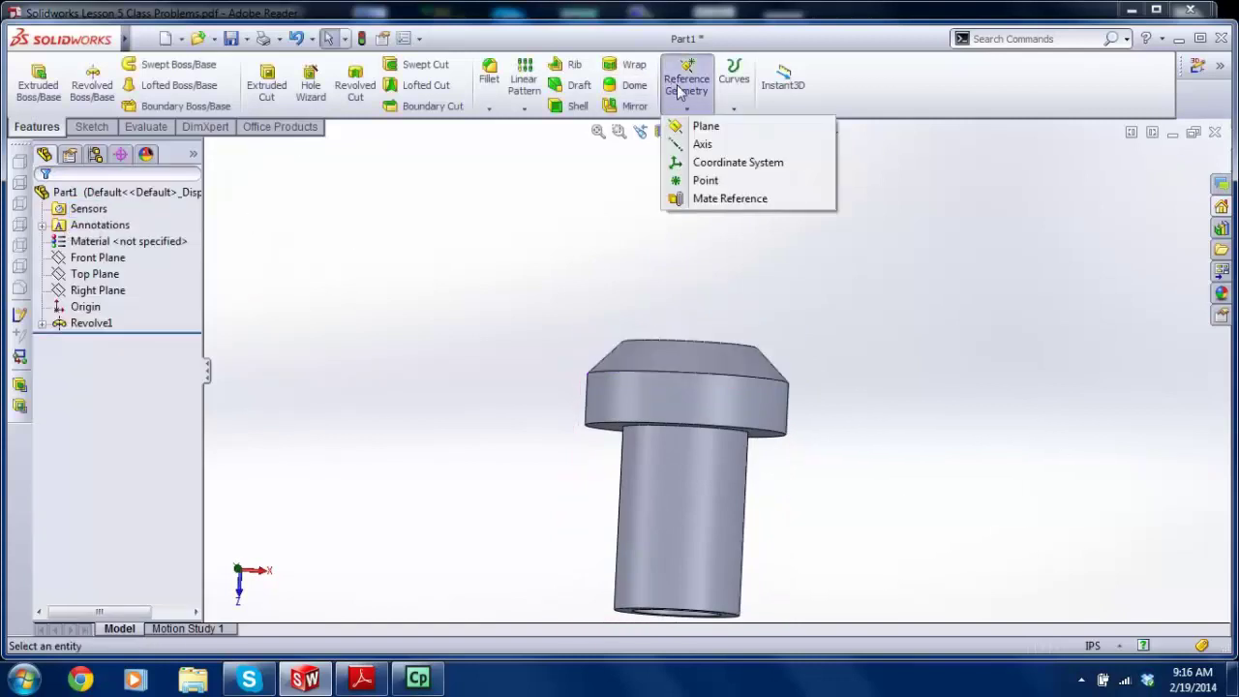
click(704, 128)
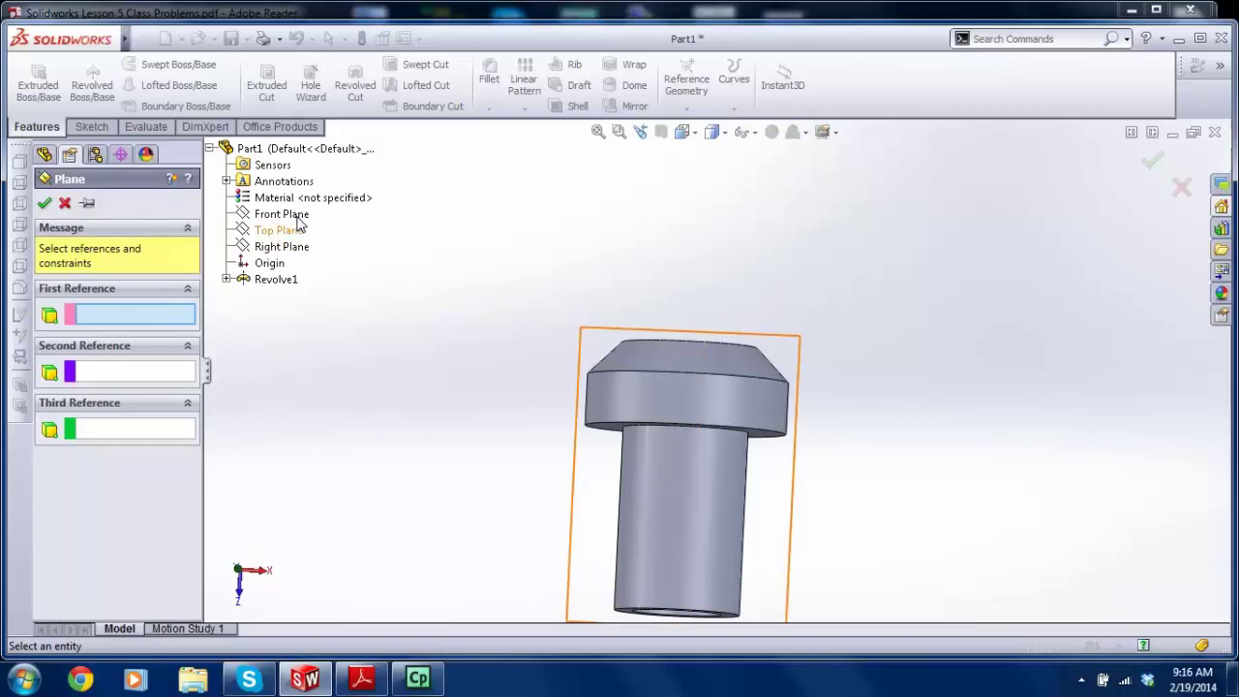
middle_drag(484, 246, 396, 275)
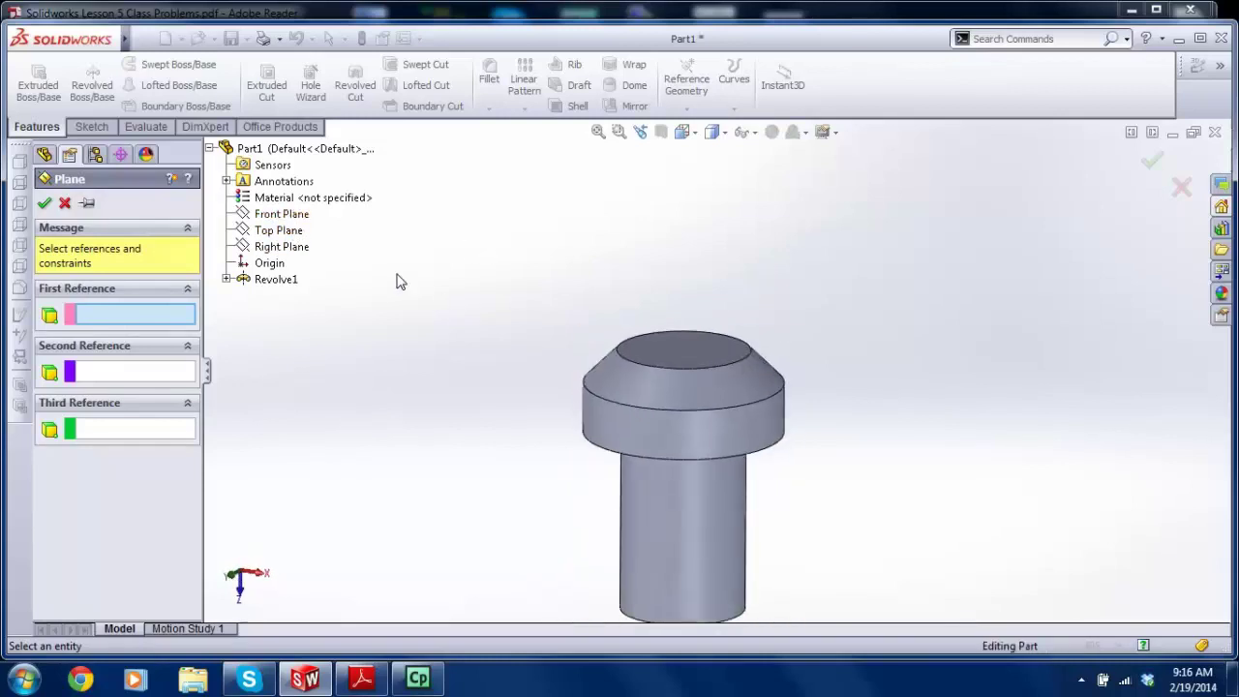
scroll(451, 255, up, 2)
click(290, 215)
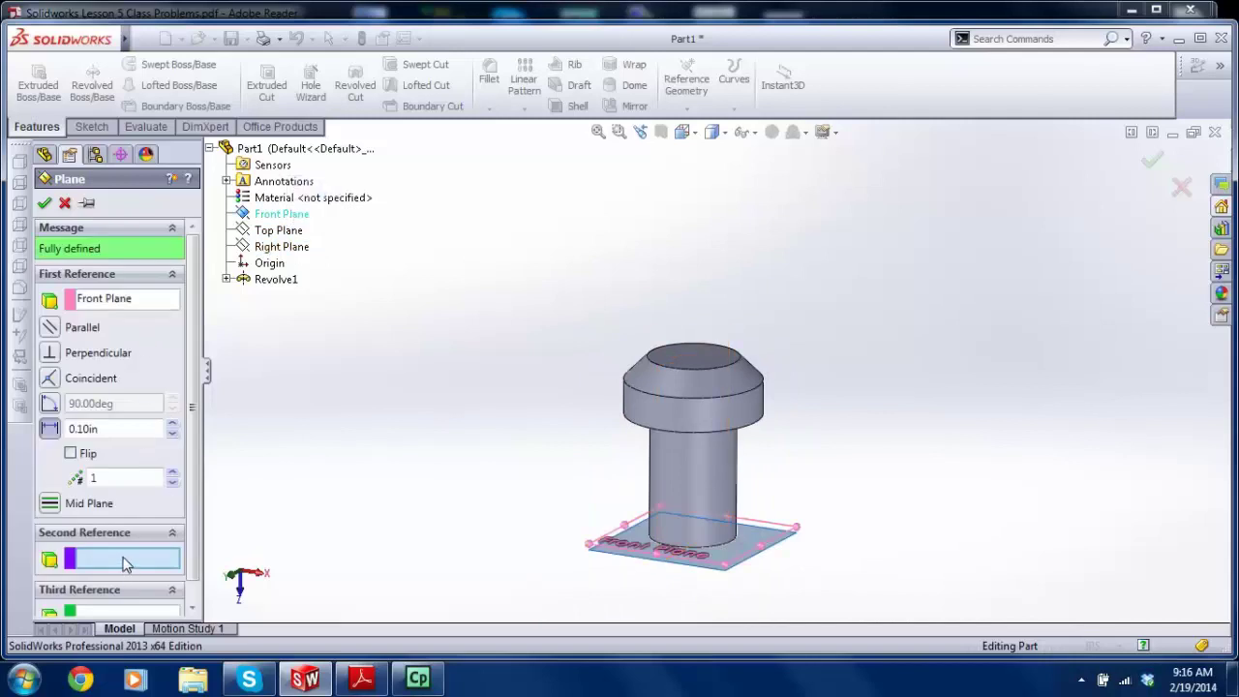
click(716, 390)
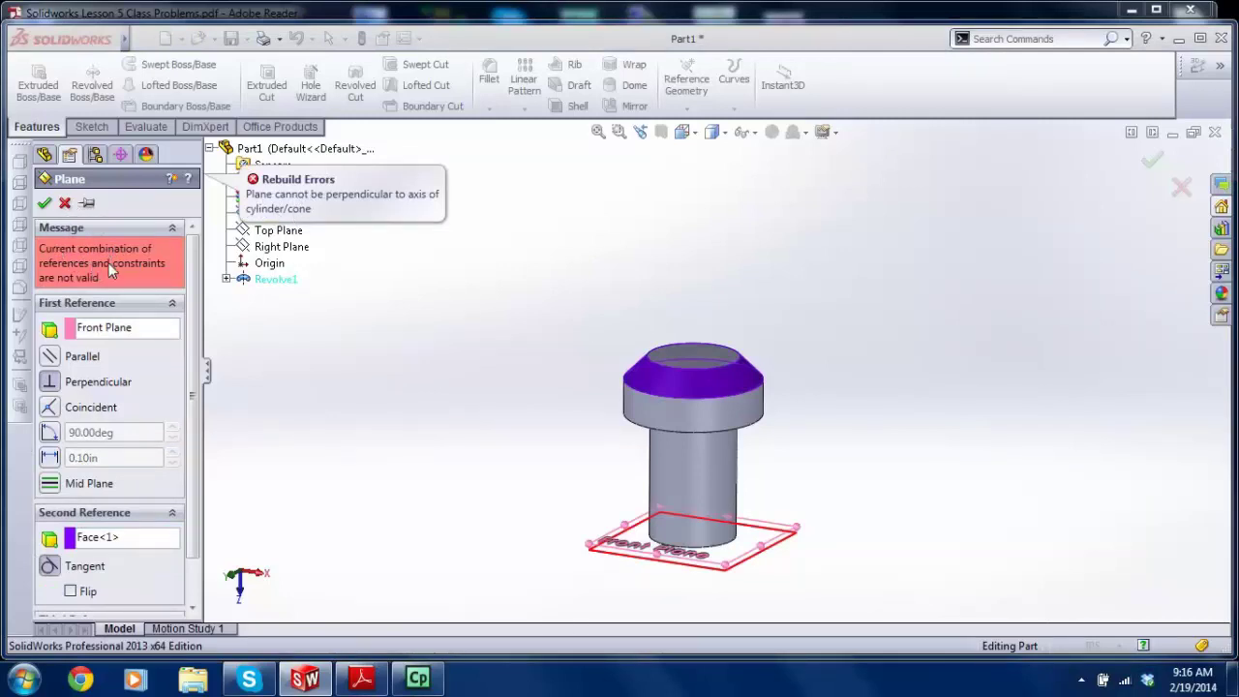
click(65, 203)
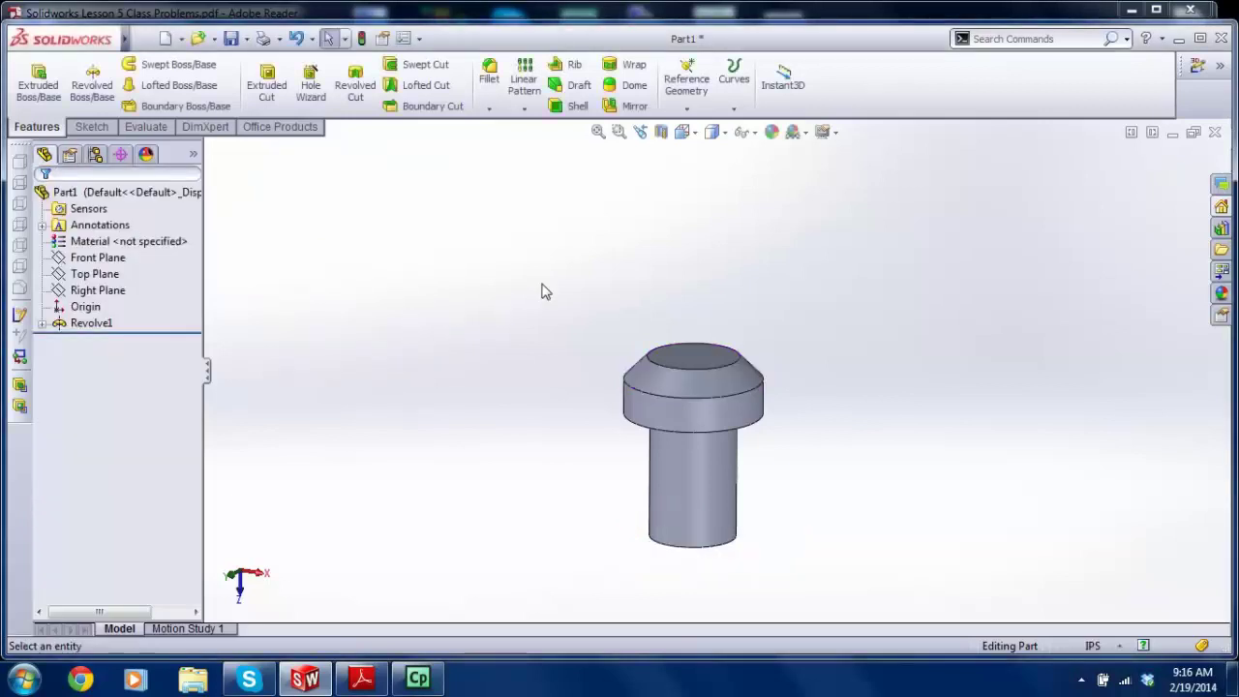
Step: Create a reference plane perpendicular to the Right Plane and tangent to the head's conical chamfer face
click(688, 89)
click(706, 126)
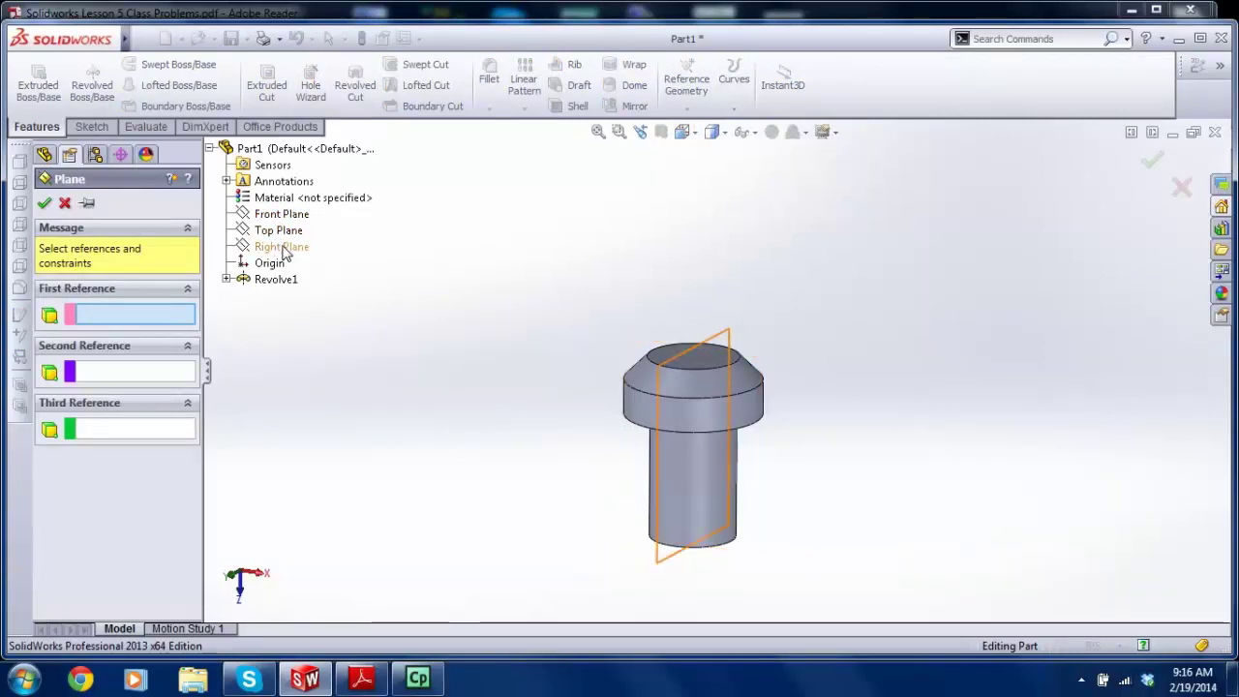
click(284, 249)
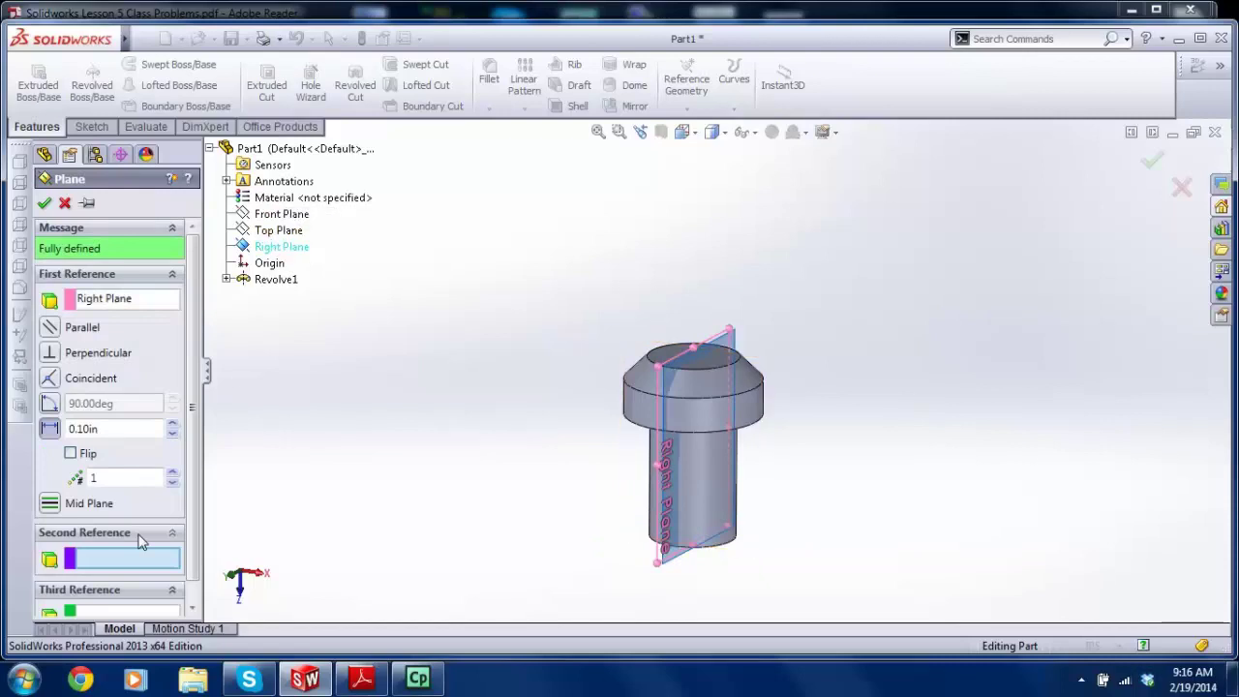
click(640, 379)
middle_drag(558, 412, 746, 361)
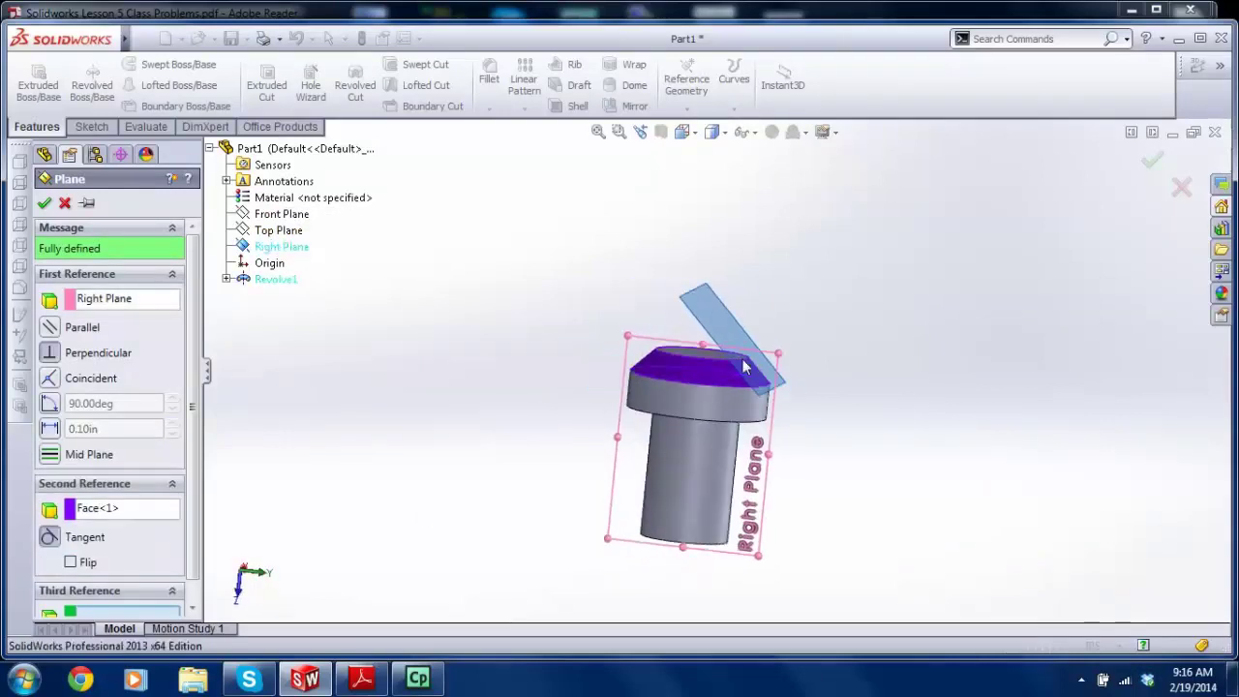
scroll(751, 361, down, 5)
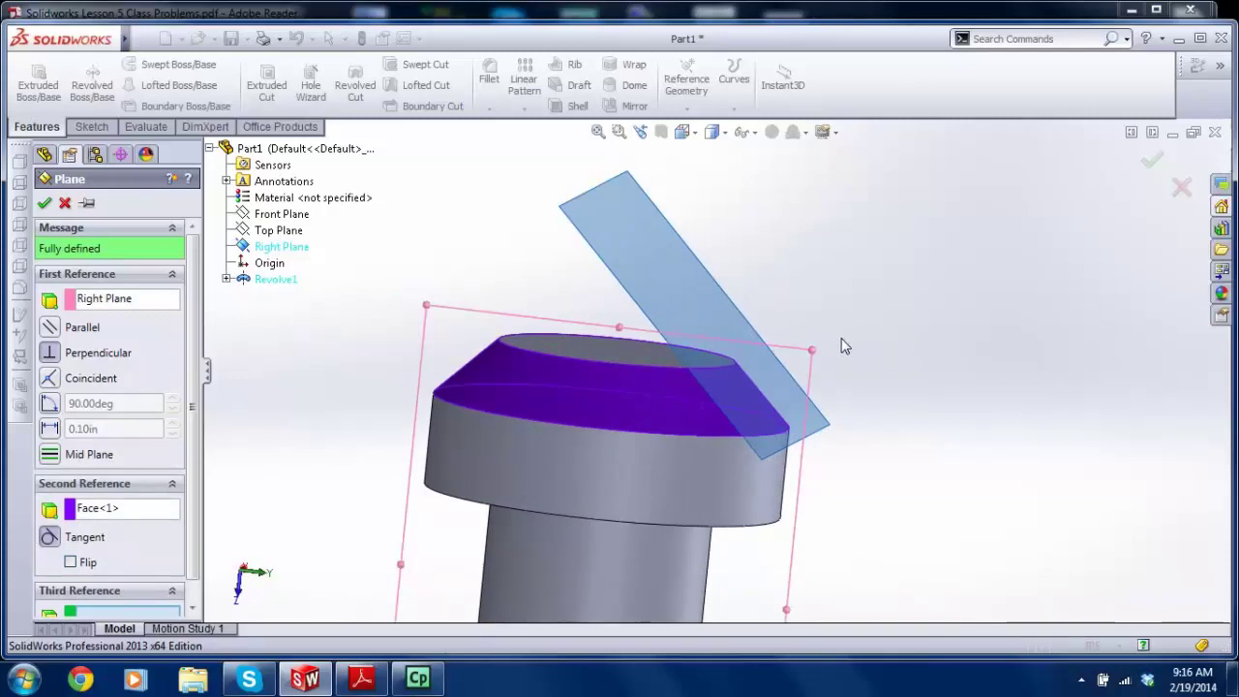
middle_drag(725, 401, 756, 432)
middle_drag(742, 308, 703, 363)
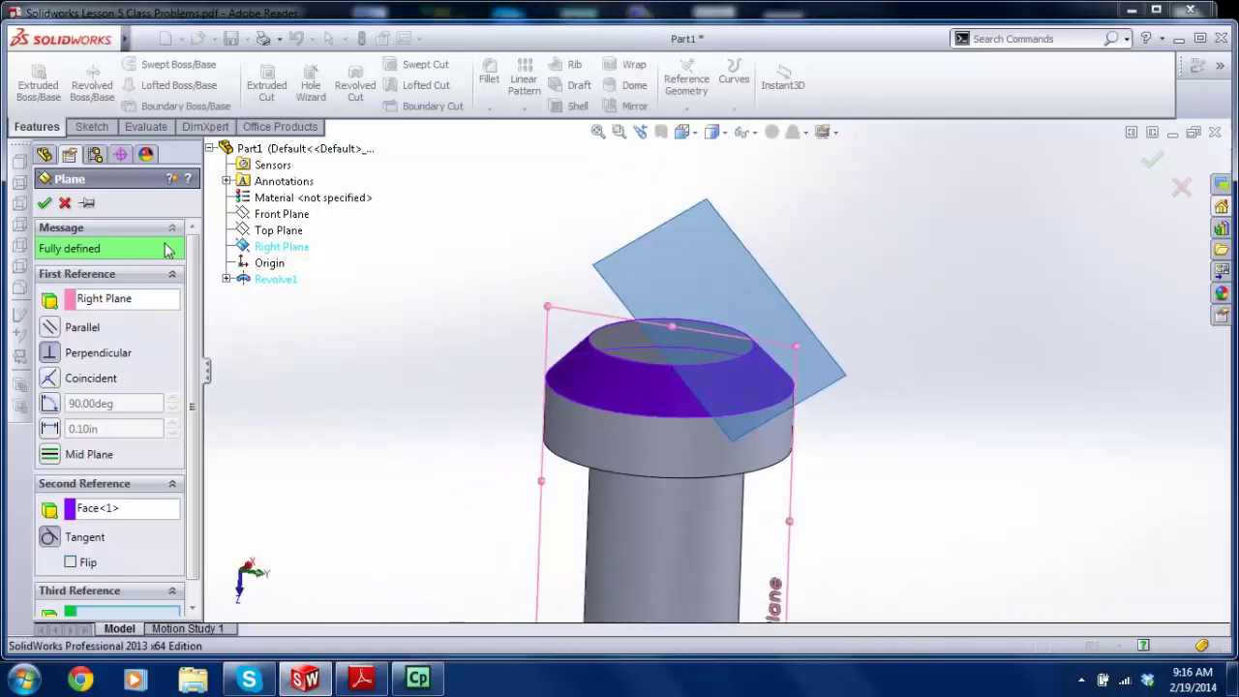
scroll(790, 443, down, 2)
scroll(717, 368, up, 2)
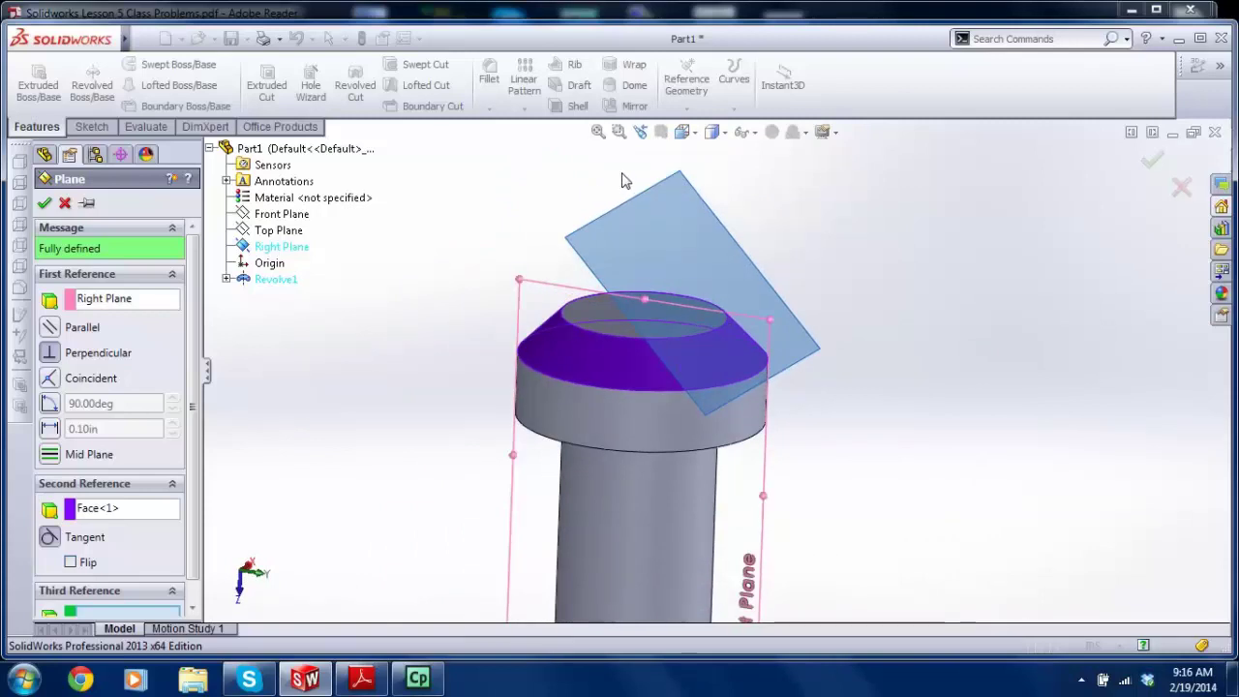
middle_drag(701, 349, 693, 327)
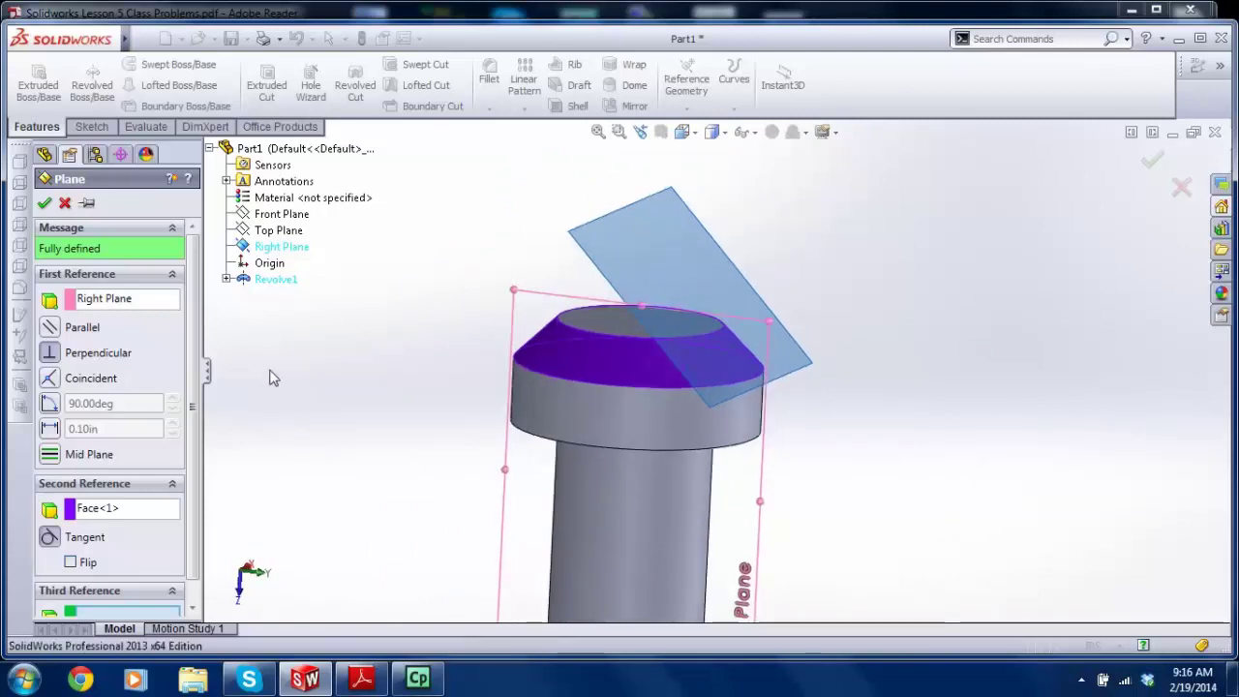
click(45, 203)
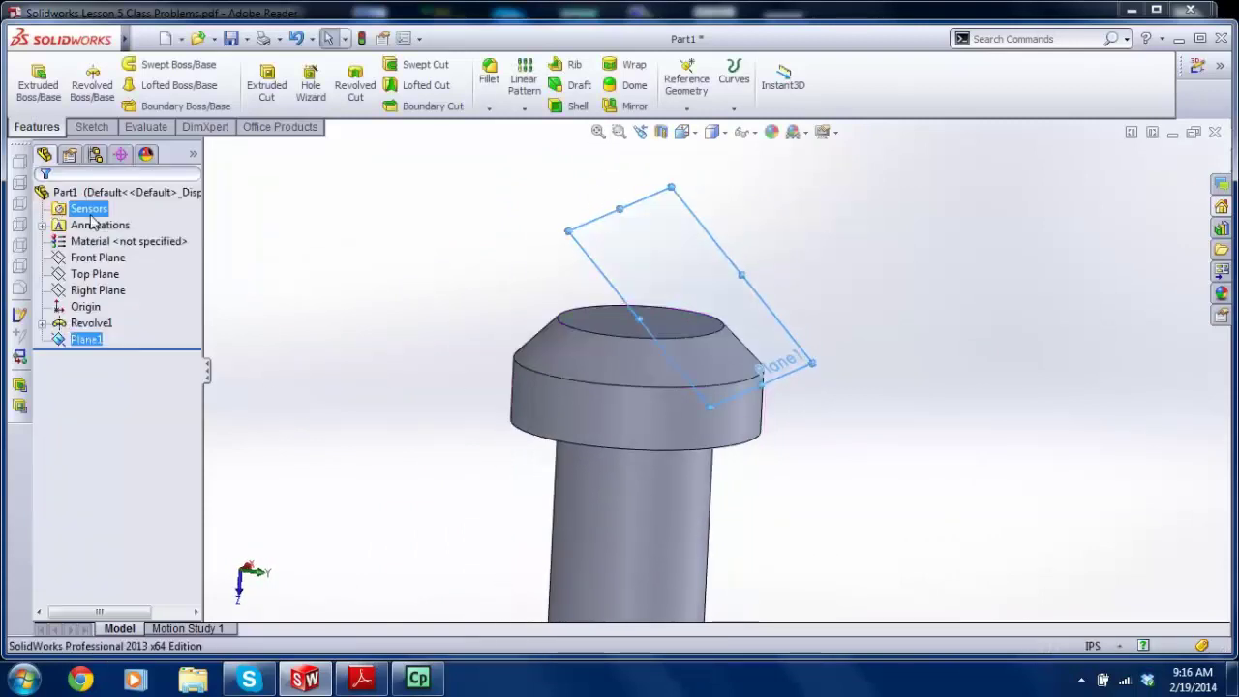
Step: Start a new sketch on the reference plane tangent to the conical face
middle_drag(672, 408, 705, 345)
scroll(737, 365, up, 2)
scroll(717, 372, down, 2)
scroll(705, 343, up, 2)
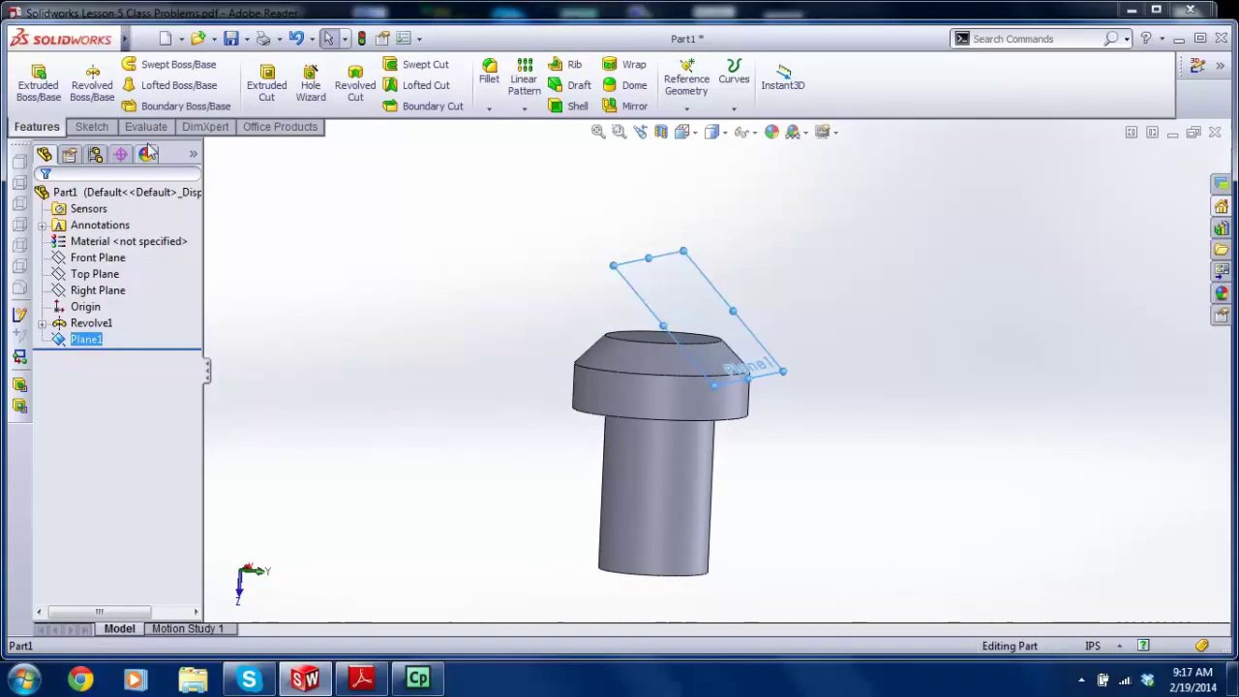
click(92, 127)
click(35, 87)
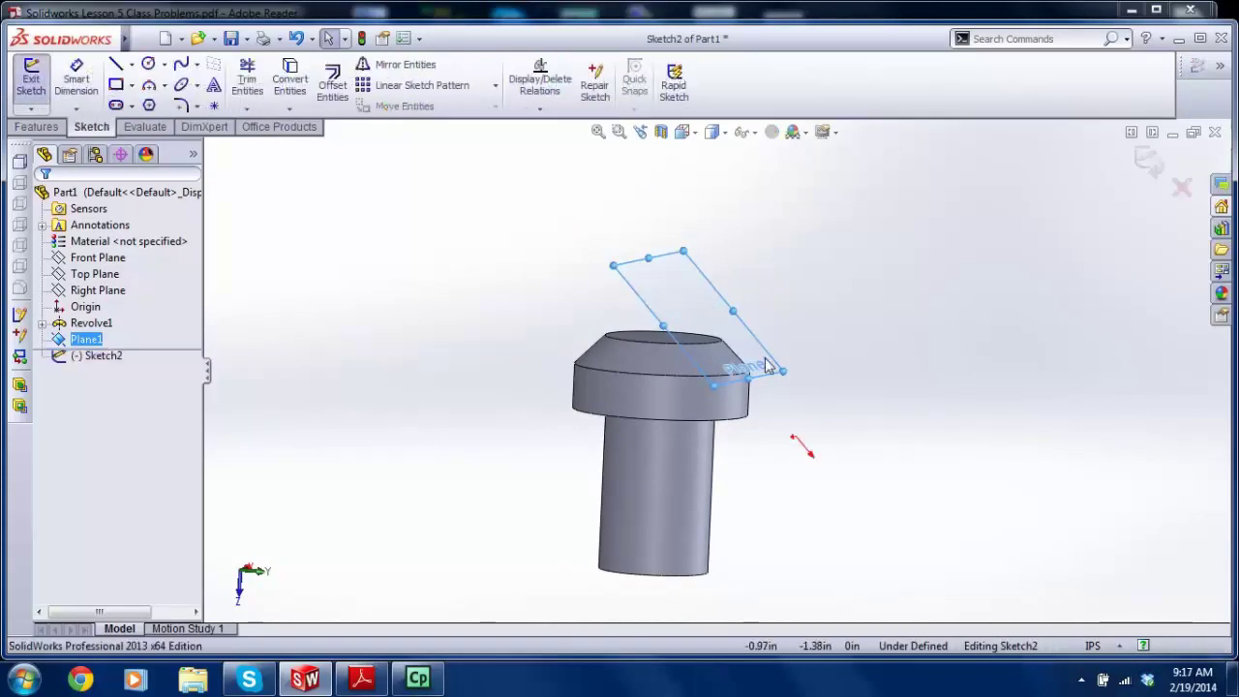
Step: Check the size, angle and position of the spray holes in the PDF drawing in Adobe Reader, and return to SolidWorks
click(361, 678)
scroll(397, 279, up, 4)
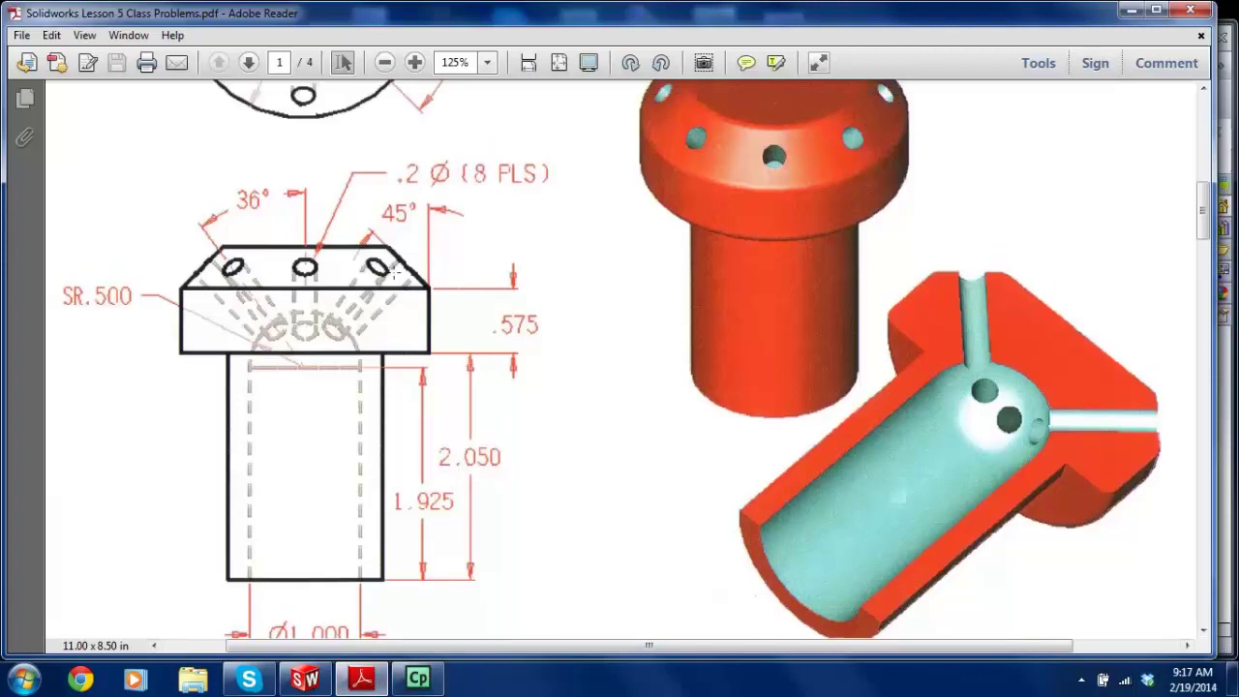
scroll(387, 265, down, 2)
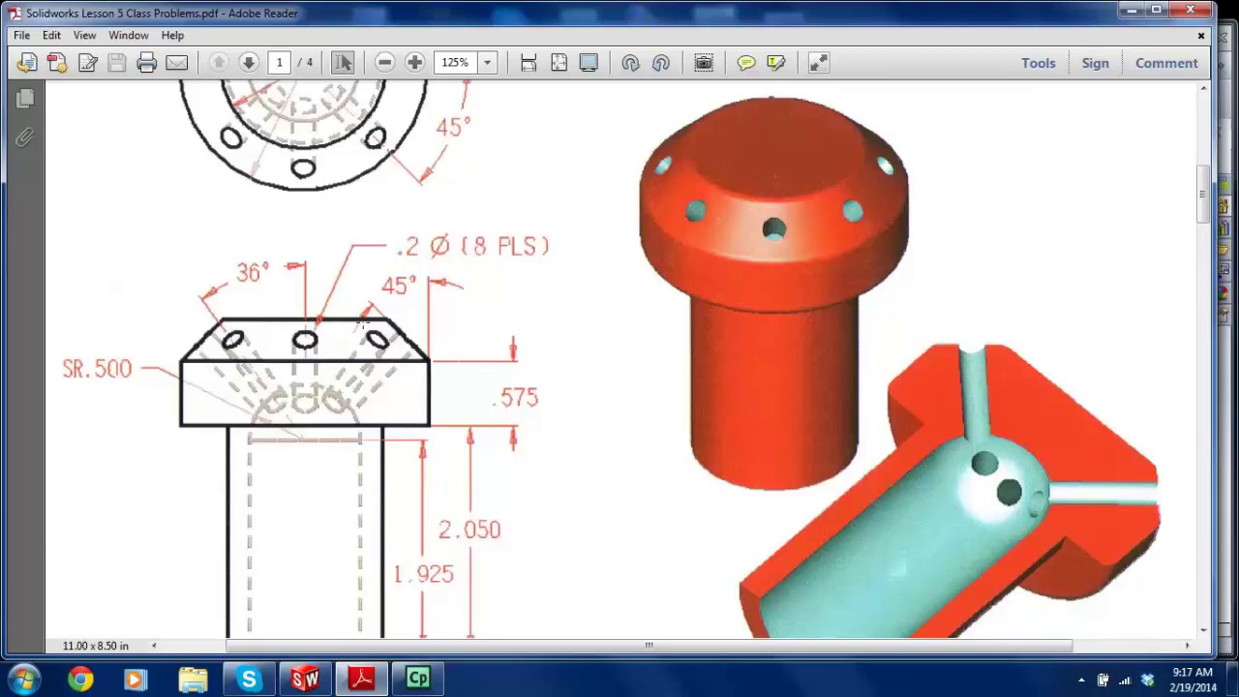
click(305, 679)
key(space)
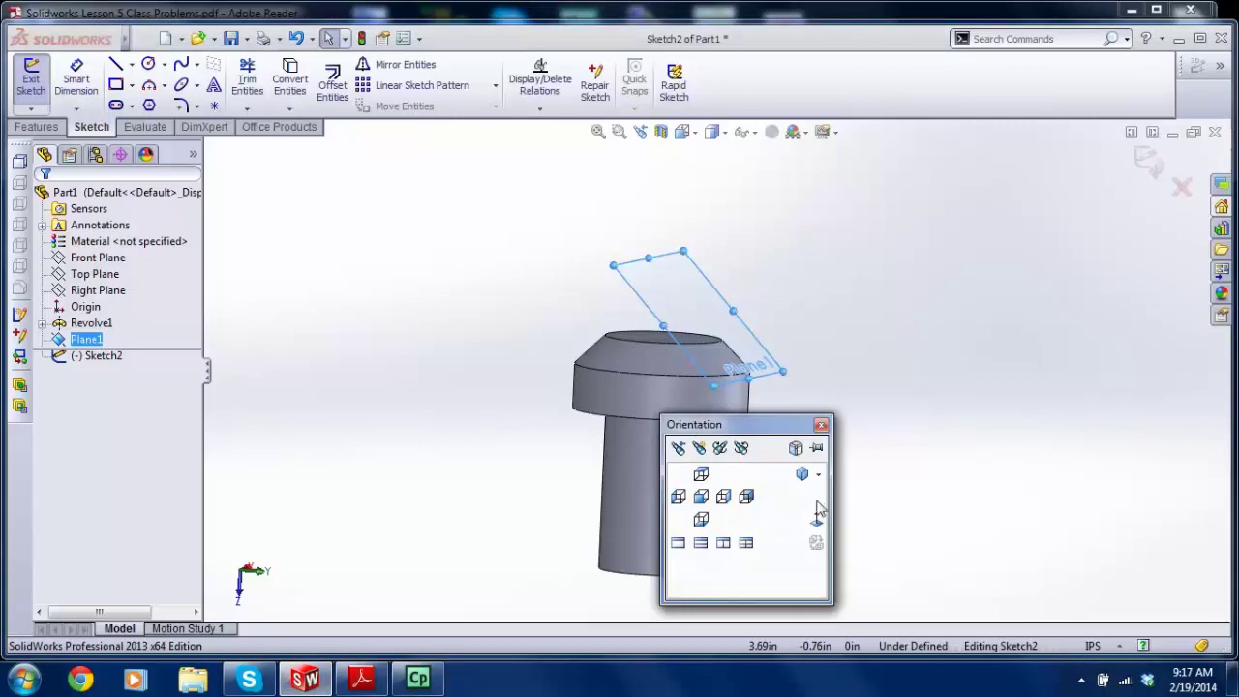
click(358, 679)
scroll(424, 295, up, 1)
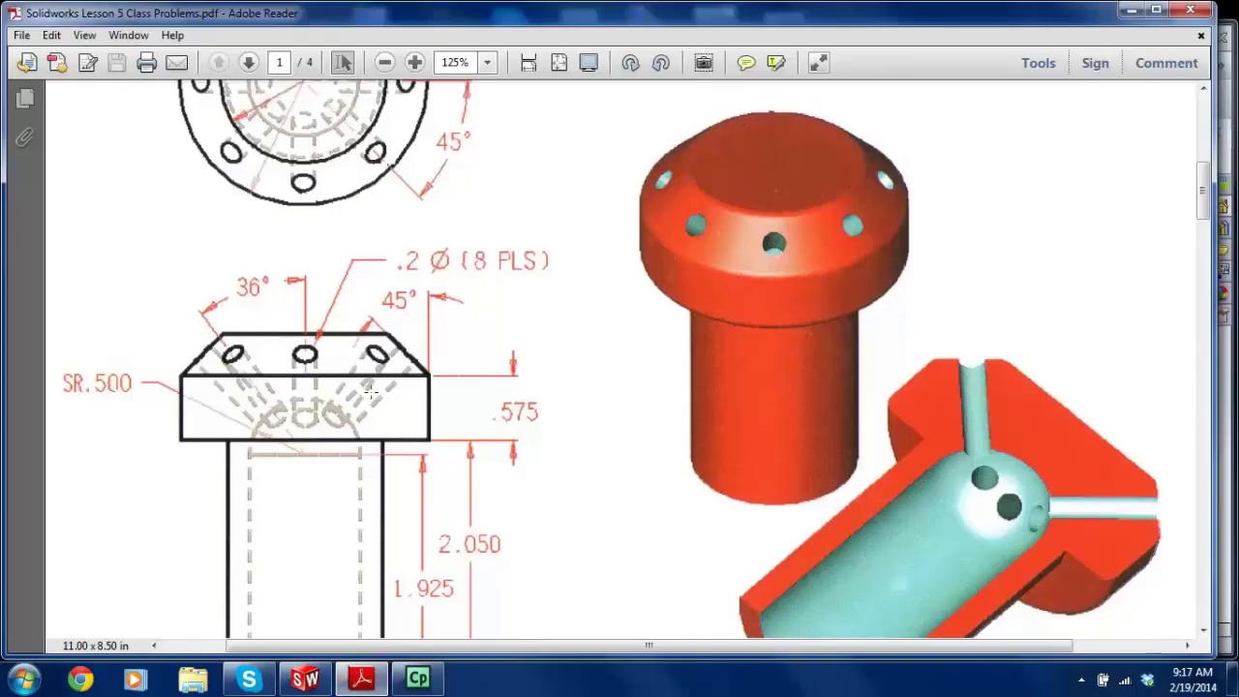
click(305, 679)
Step: View the sketch plane face-on and draw a vertical construction centerline from the origin to the far outer edge of the head
click(855, 392)
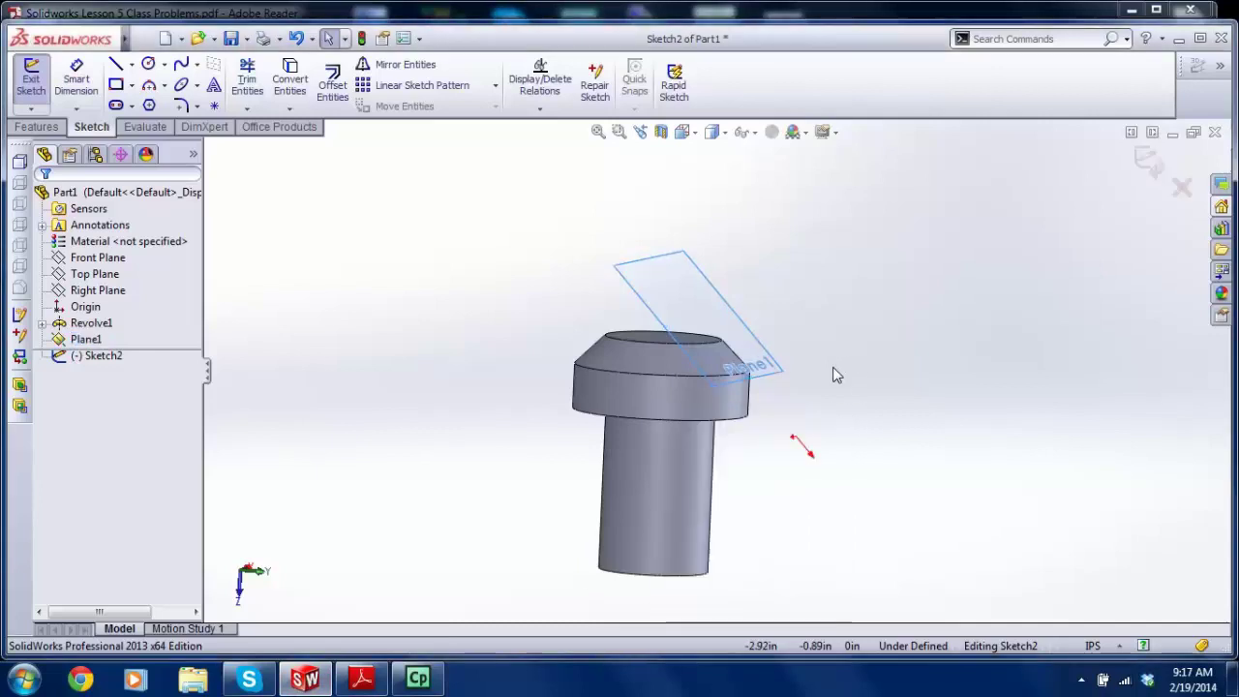
key(space)
click(990, 472)
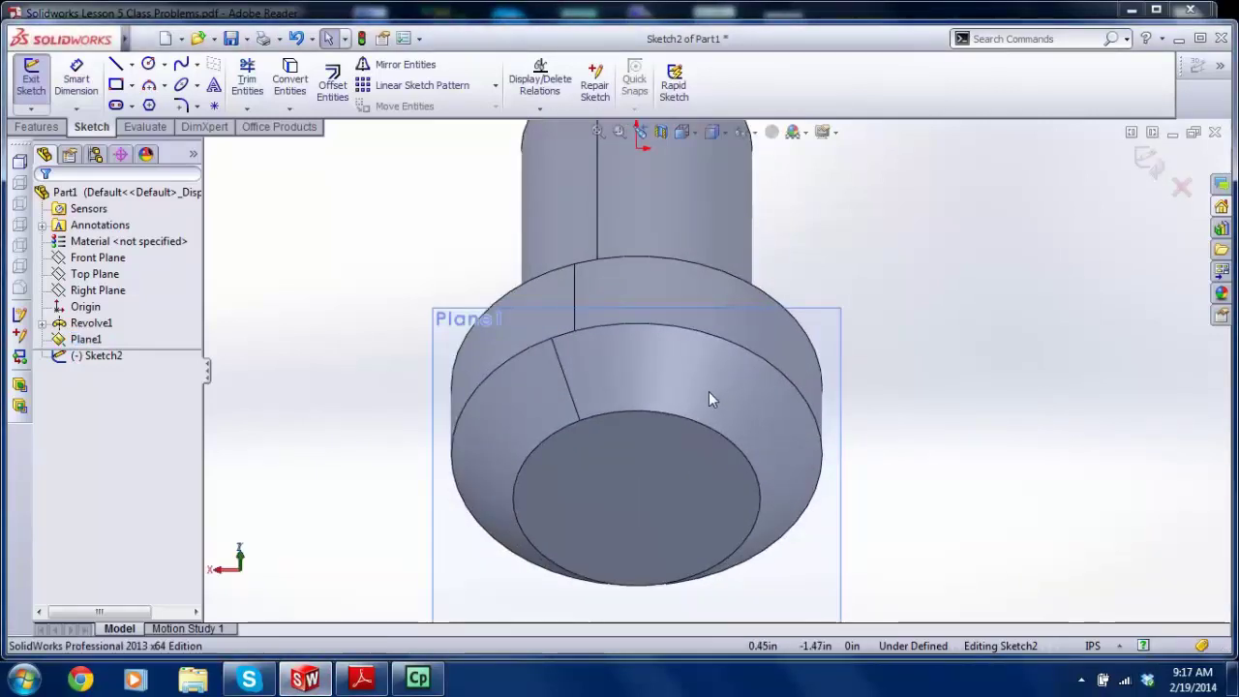
scroll(645, 375, up, 3)
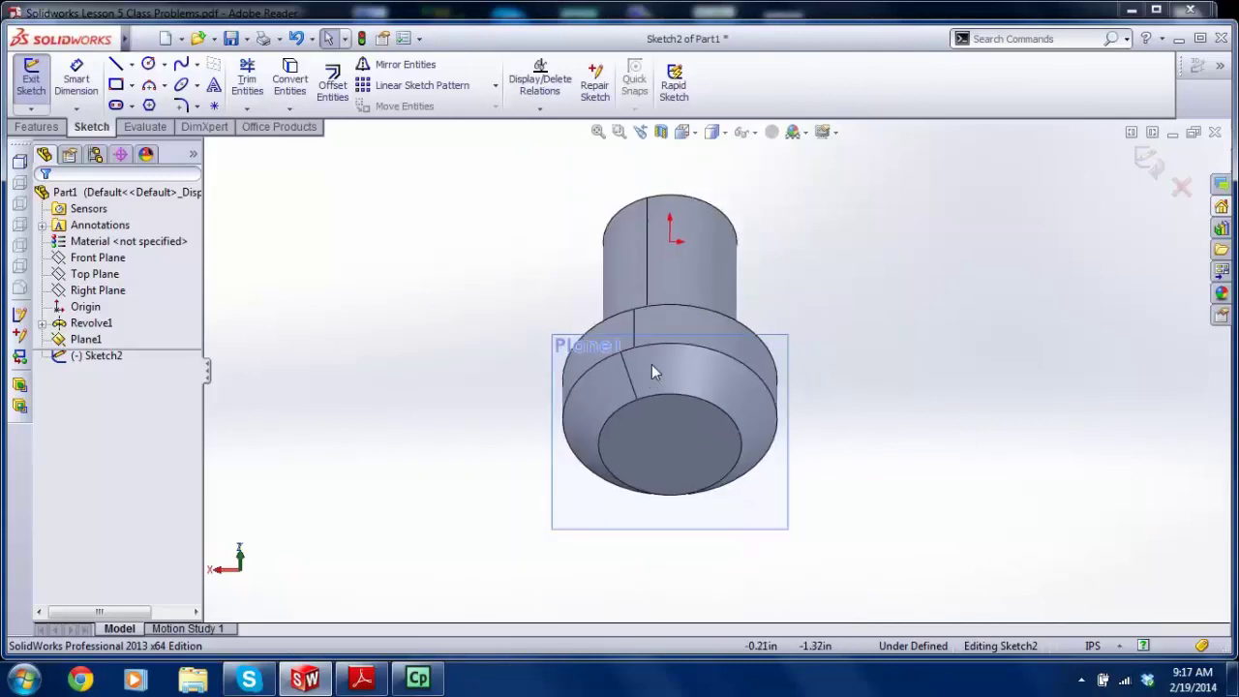
click(130, 64)
click(158, 103)
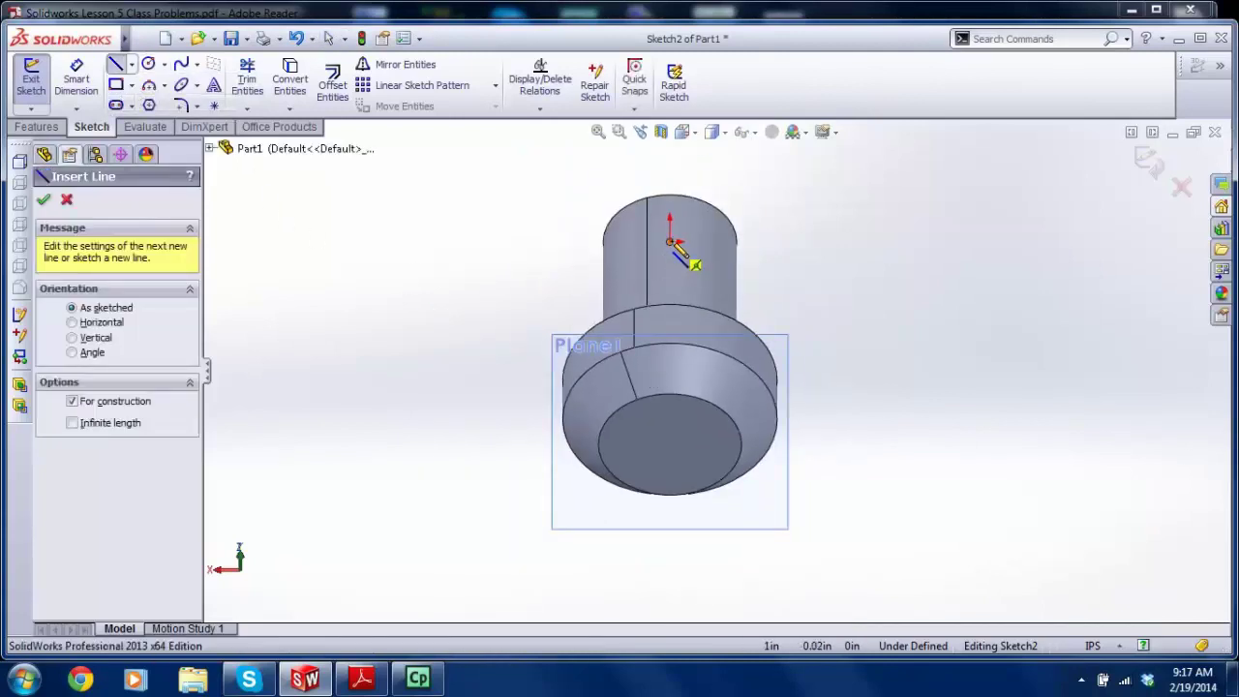
click(670, 242)
click(672, 495)
key(Escape)
Step: Sketch a circle about 0.2 in in diameter on the conical face, centred on the construction centerline
scroll(668, 366, down, 5)
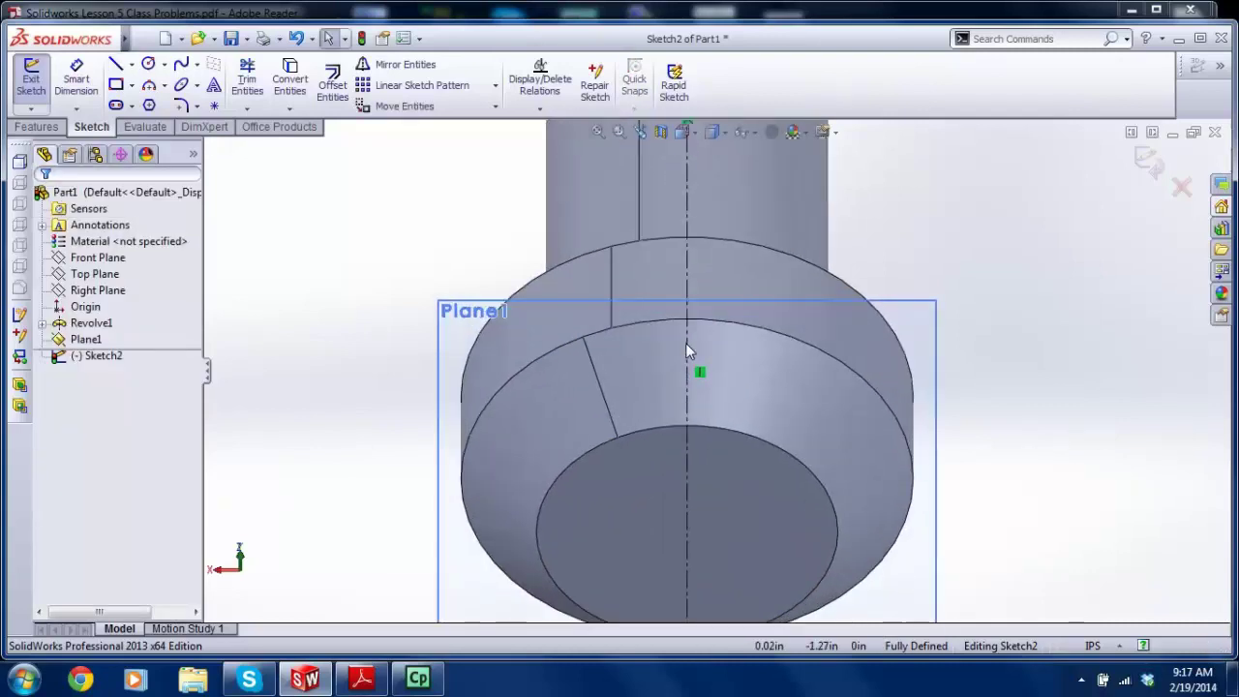
scroll(686, 343, up, 3)
scroll(713, 410, down, 4)
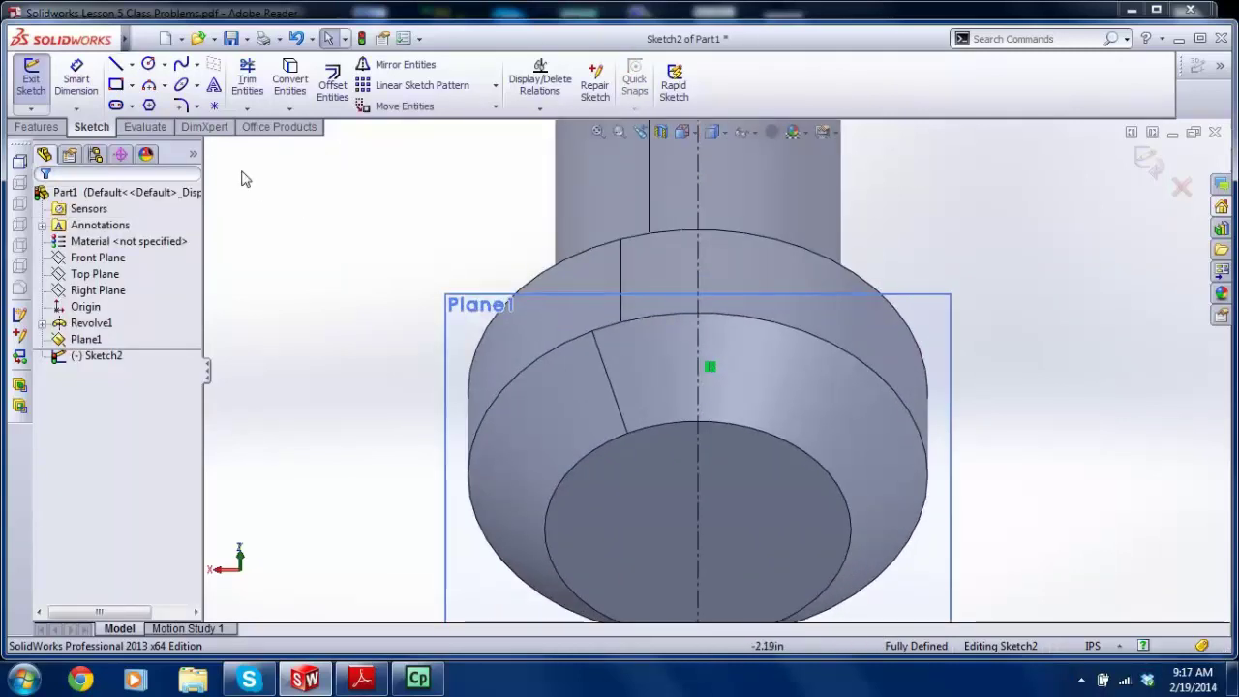
click(149, 63)
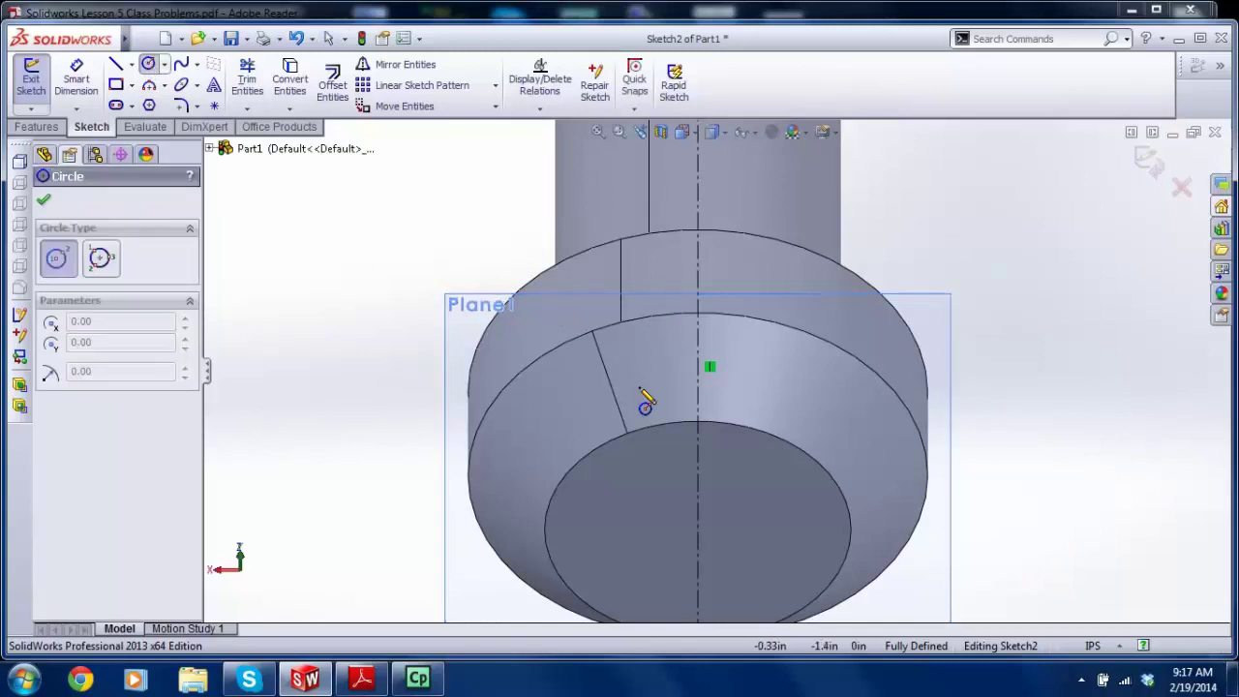
click(698, 368)
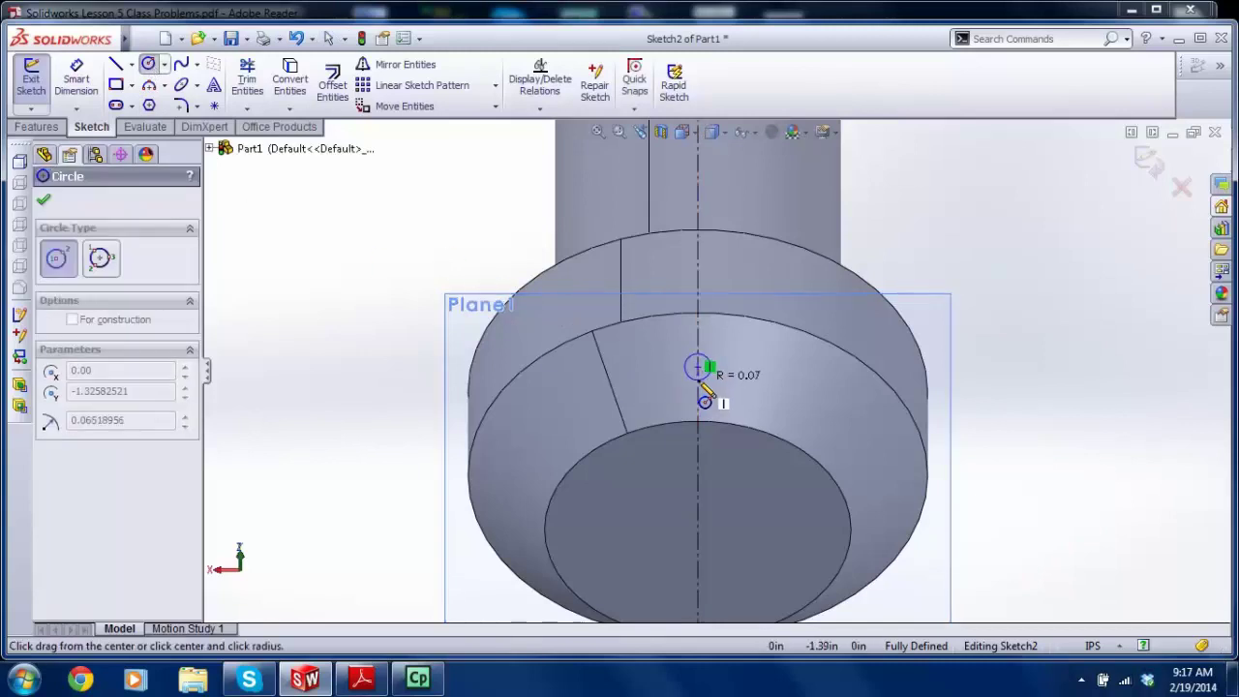
click(705, 387)
key(Escape)
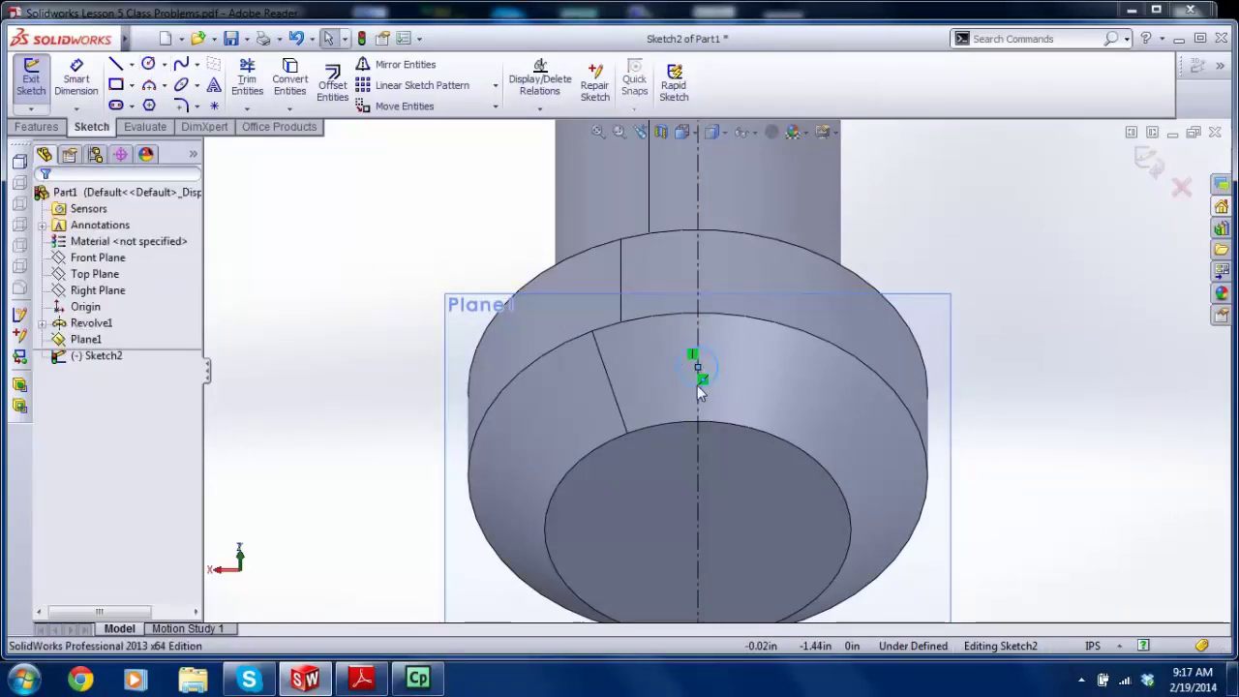
Step: Delete the midpoint relation between the circle's centre and the construction centerline
click(698, 365)
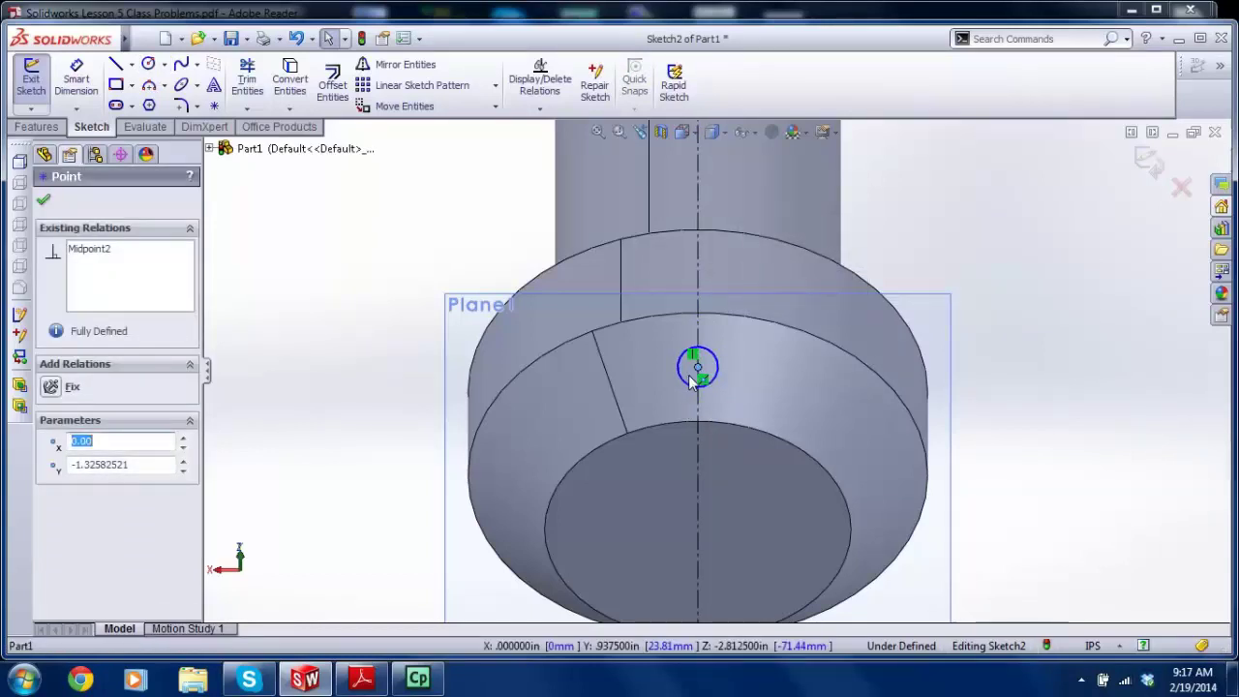
scroll(703, 386, up, 3)
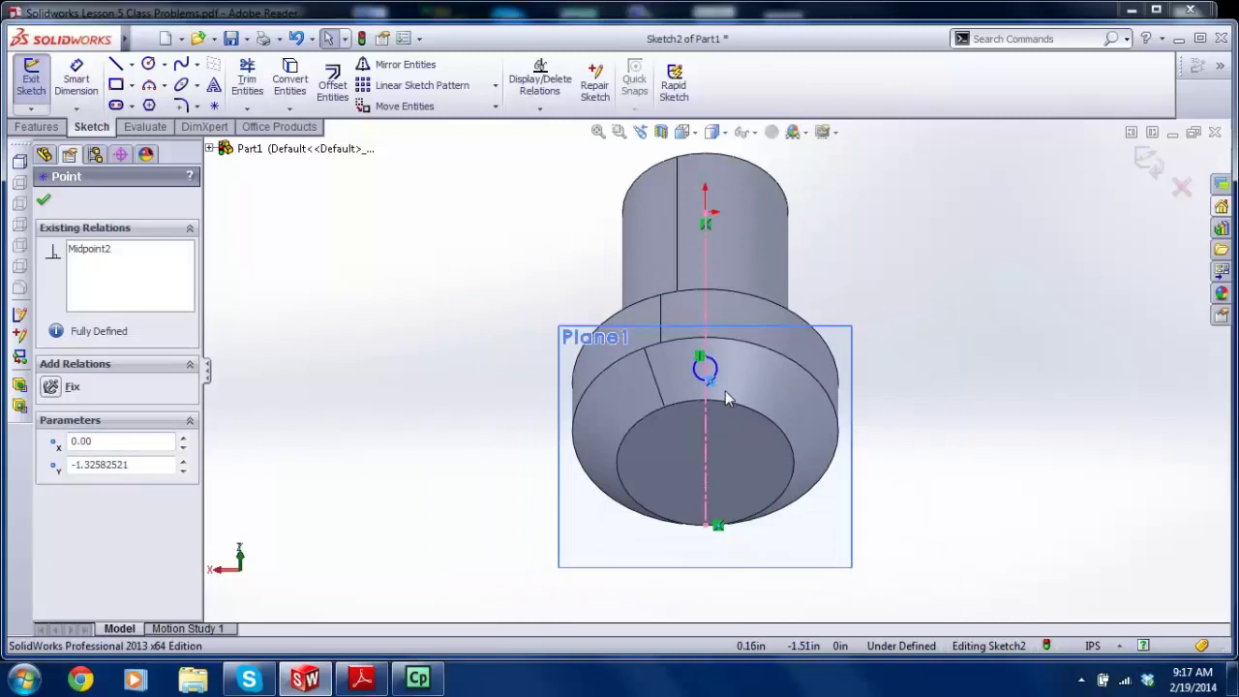
scroll(710, 388, down, 4)
scroll(710, 388, down, 1)
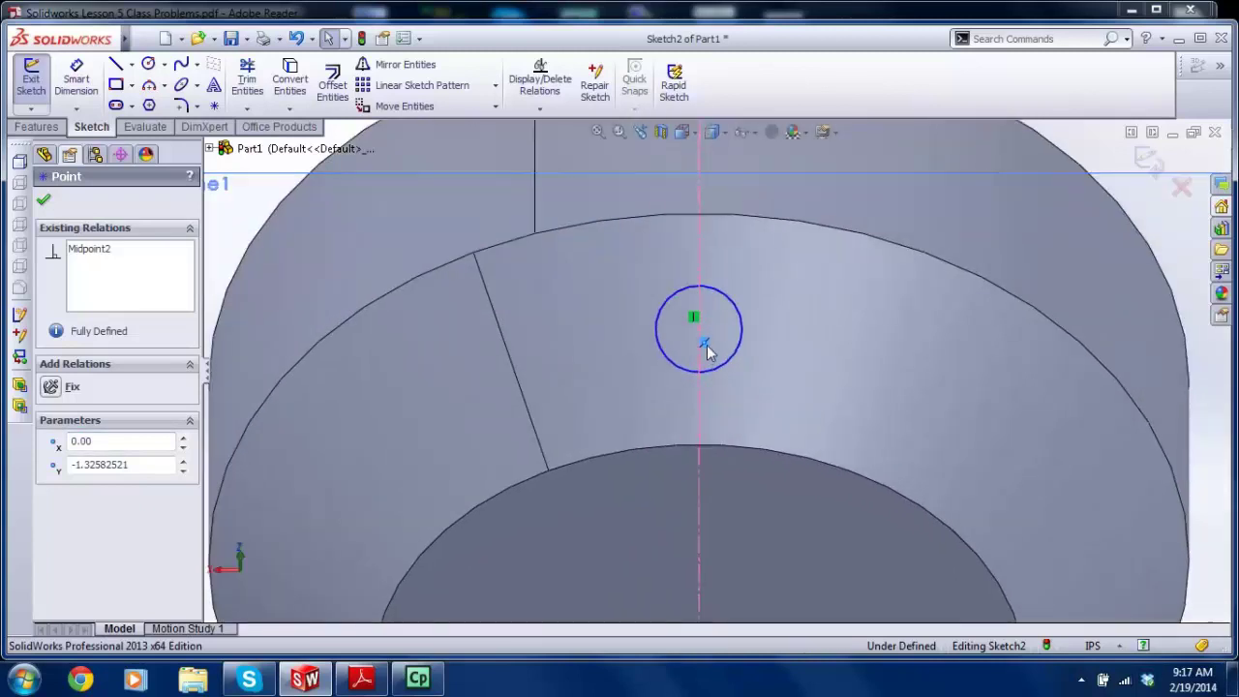
key(Delete)
Step: Dimension the circle's diameter to 0.2 in
click(78, 82)
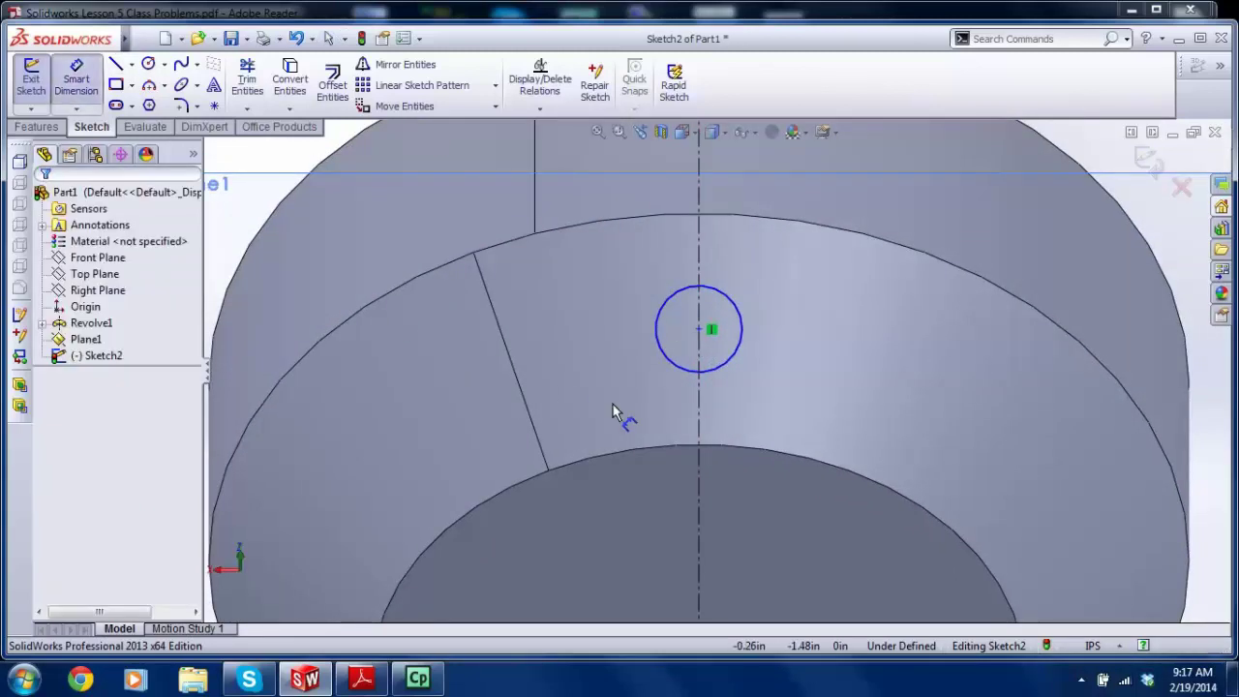
click(711, 380)
click(780, 470)
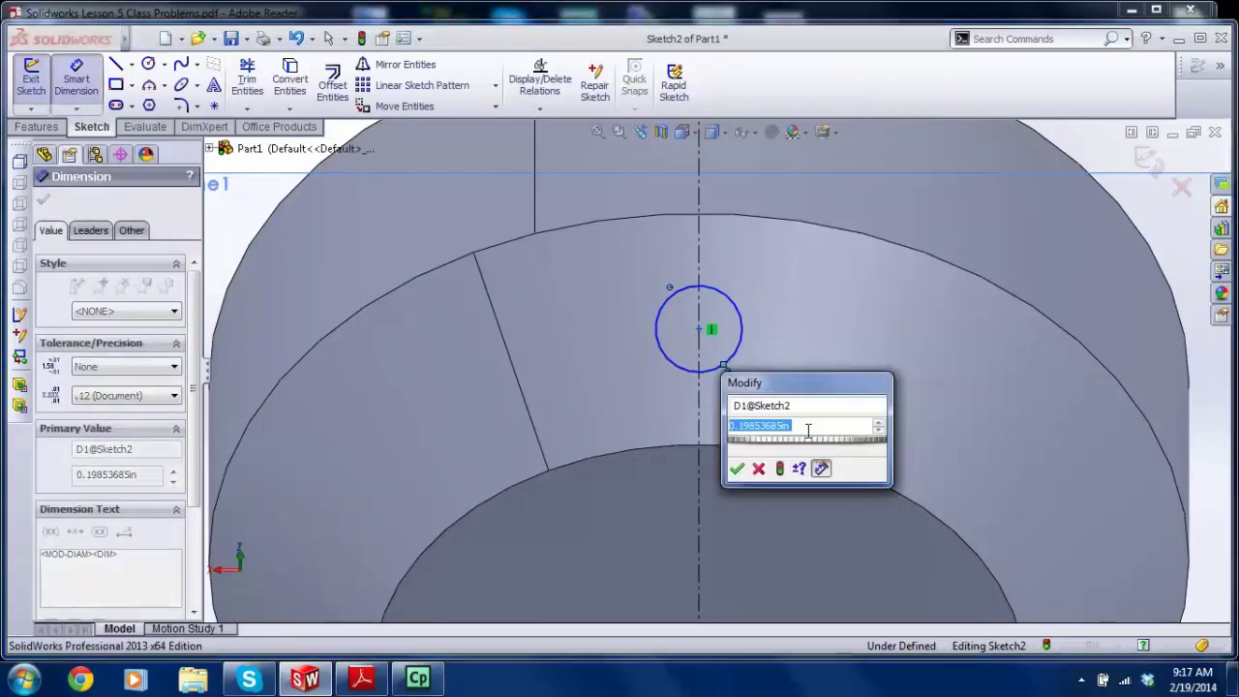
text(.2)
key(Return)
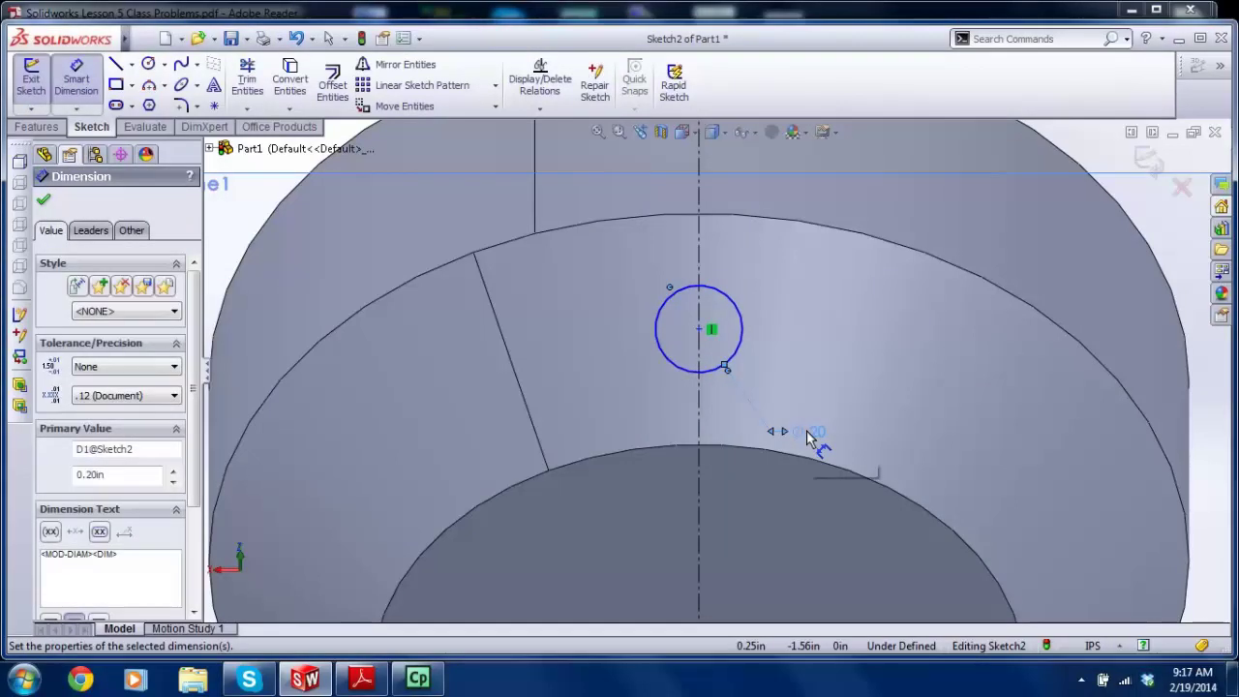
Step: Move the 0.2 in circle toward the inner edge of the conical face to test its freedom
key(Escape)
drag(702, 334, 697, 426)
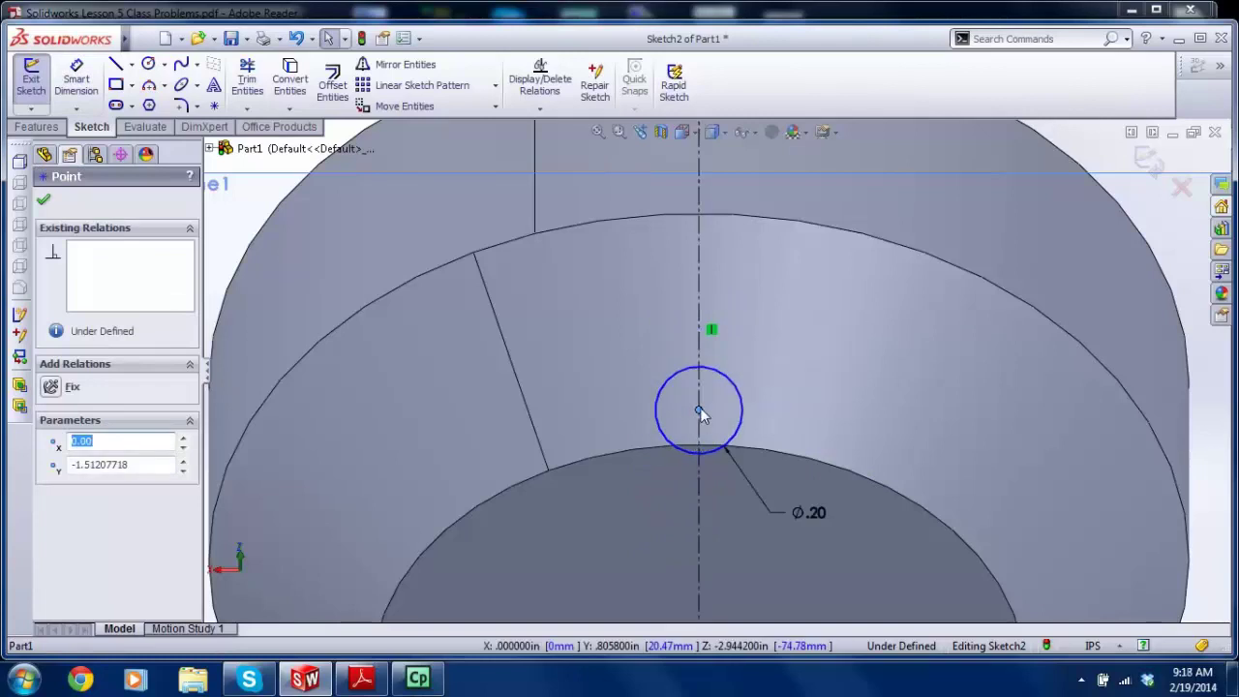
key(Escape)
click(699, 355)
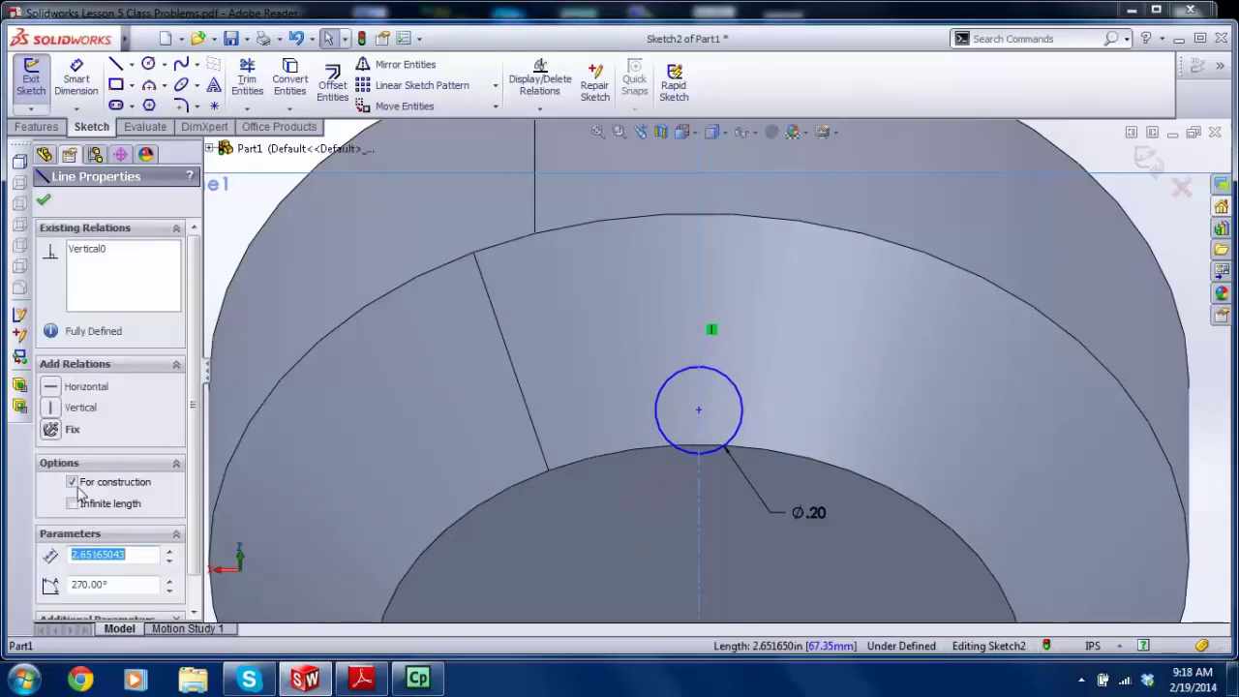
key(Escape)
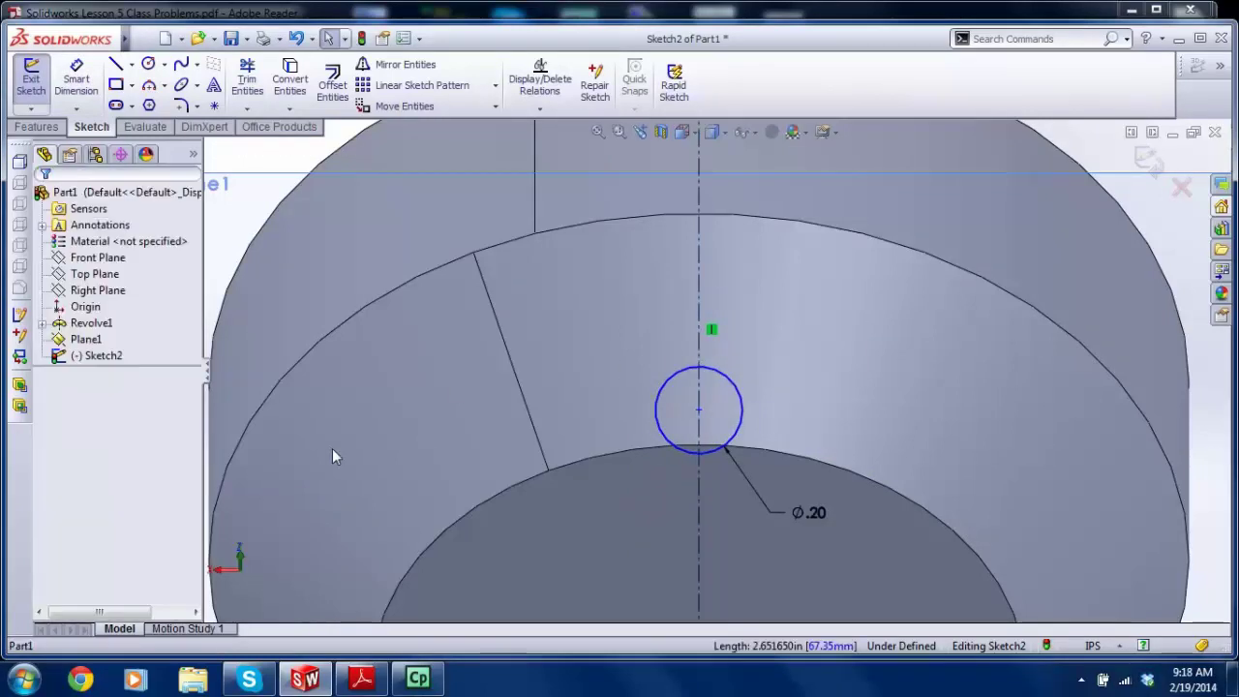
Step: Make the circle's centre coincident with the construction centerline and place the circle about midway between the conical face's two edges
click(700, 411)
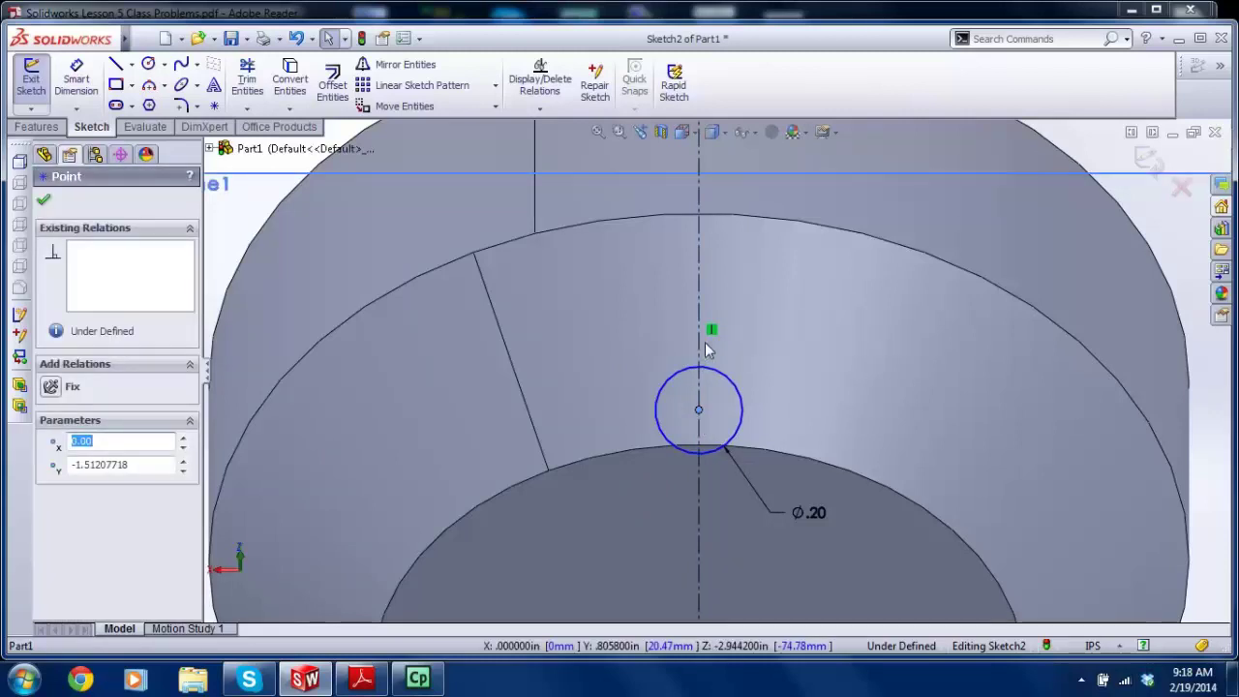
ctrl+click(701, 344)
ctrl+click(712, 324)
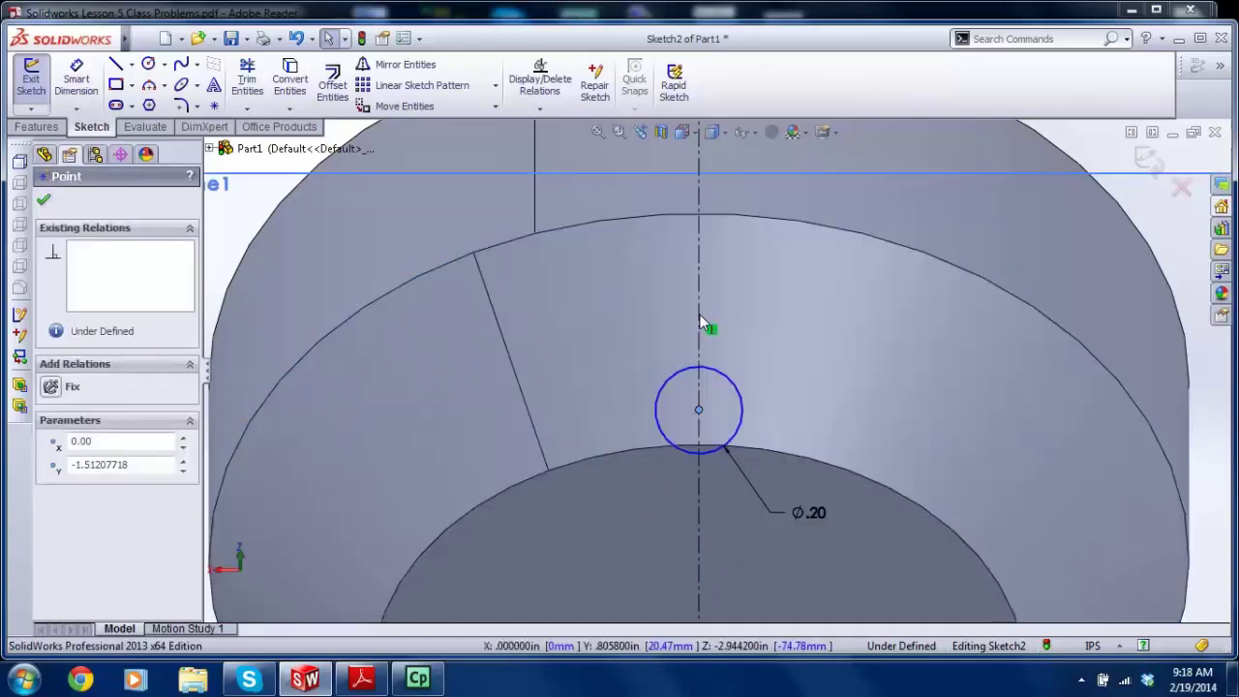
ctrl+click(701, 322)
click(50, 514)
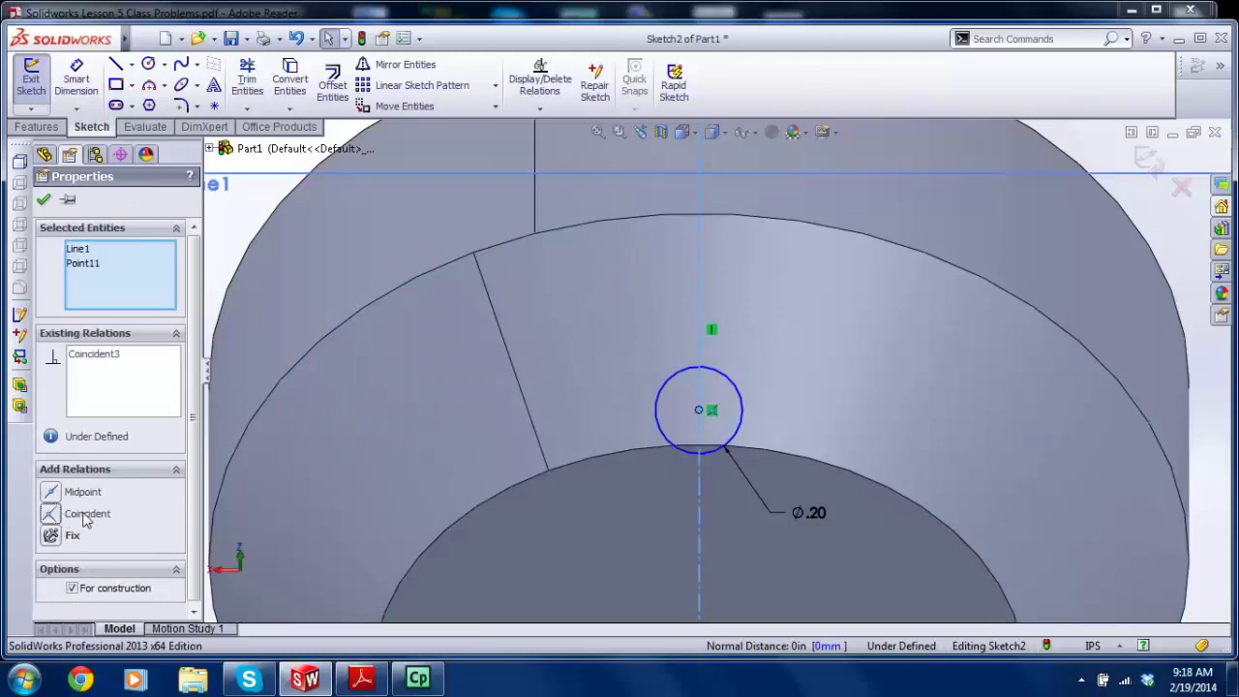
key(Escape)
drag(701, 412, 715, 332)
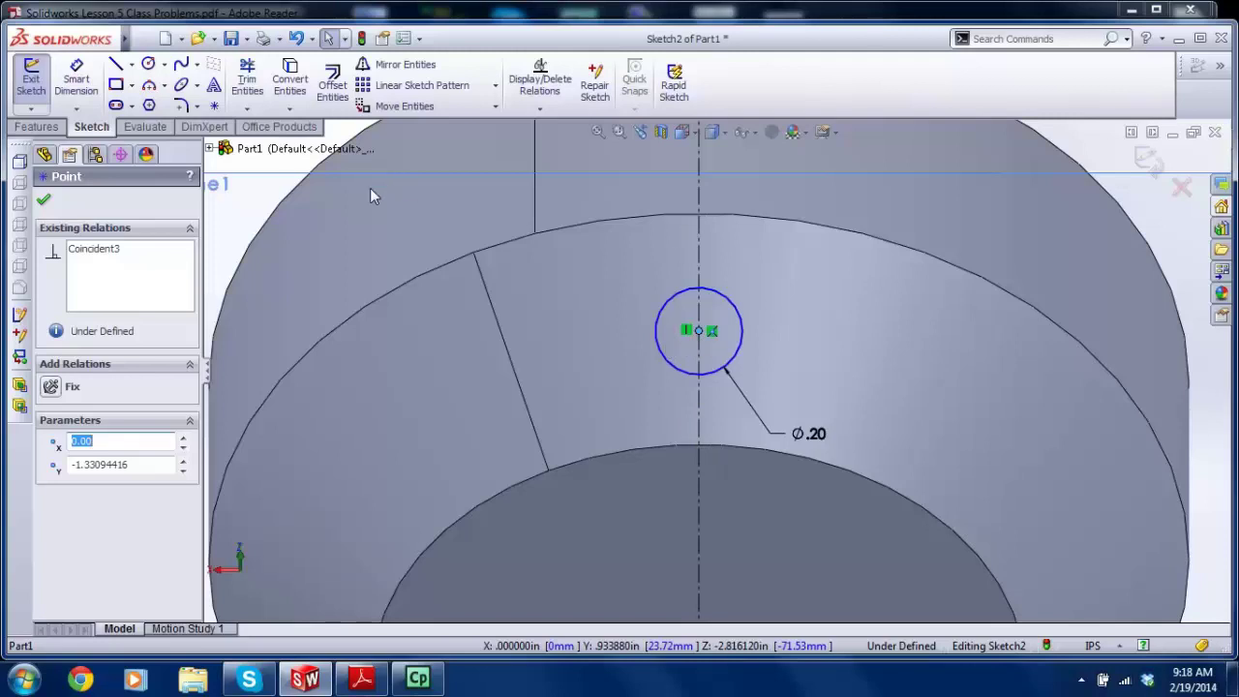
Step: Place a sketch point where the centerline crosses the outer edge of the conical face
click(214, 105)
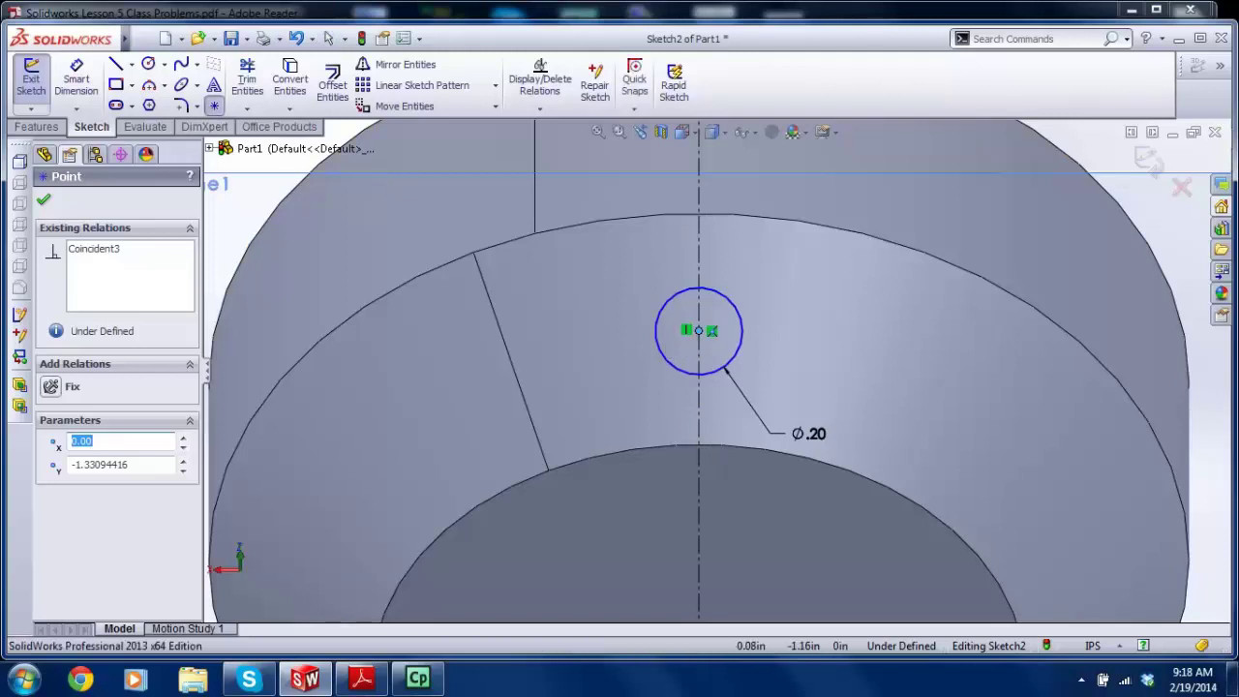
click(699, 213)
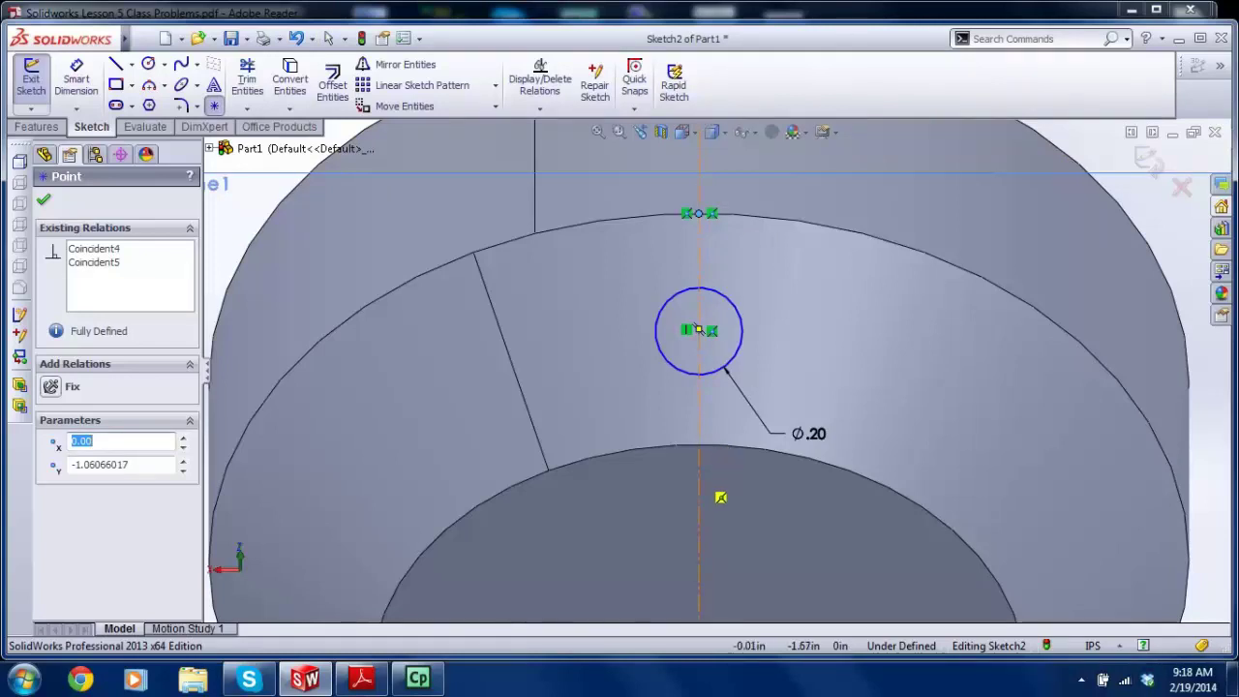
key(Escape)
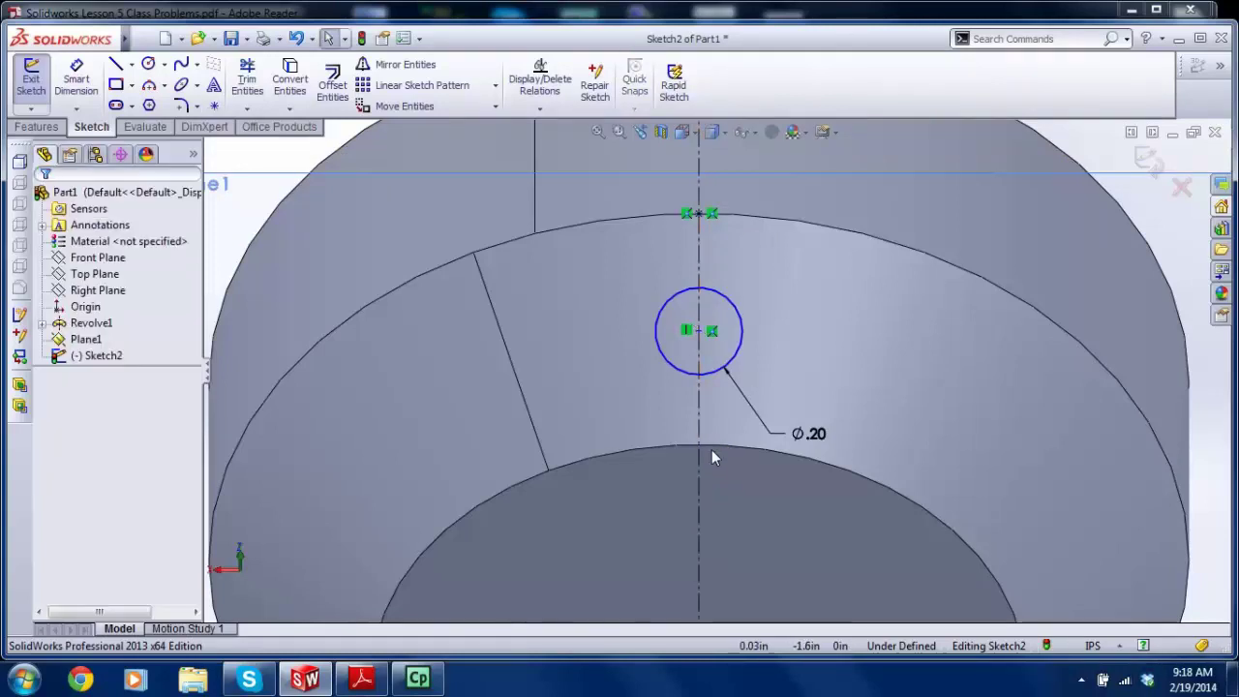
Step: Convert the inner edge of the conical face into a sketch ellipse and make it construction geometry
click(714, 445)
click(289, 80)
scroll(754, 382, up, 5)
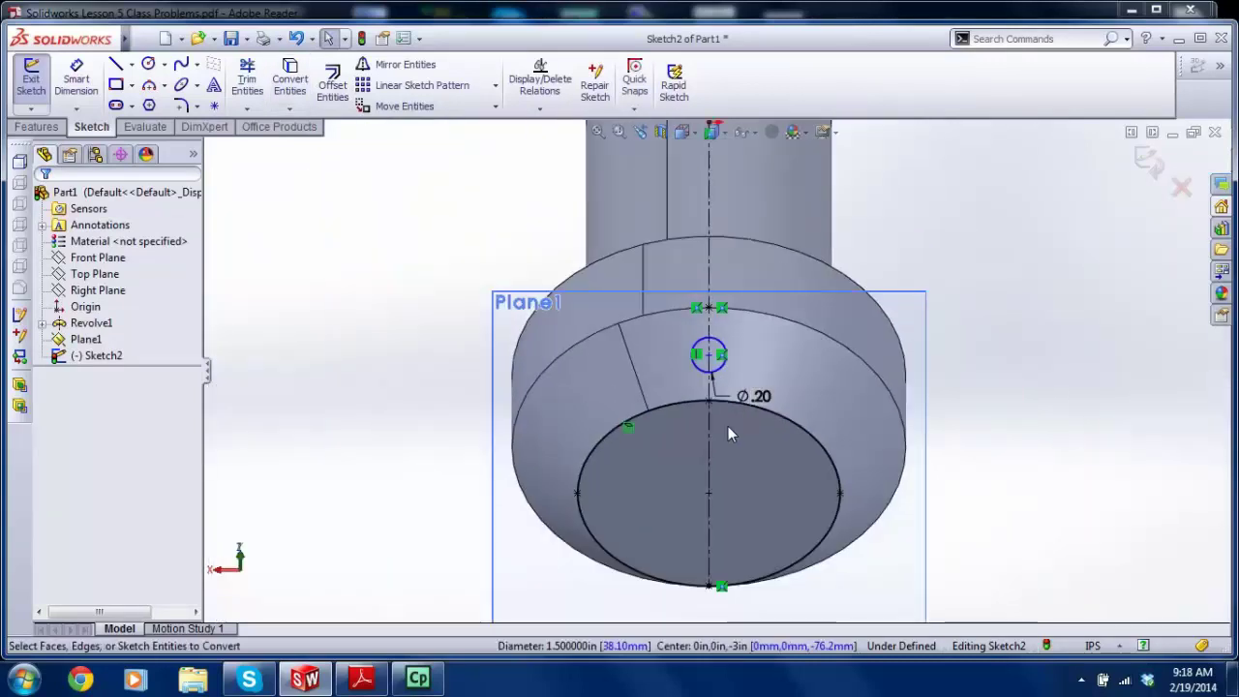
click(656, 407)
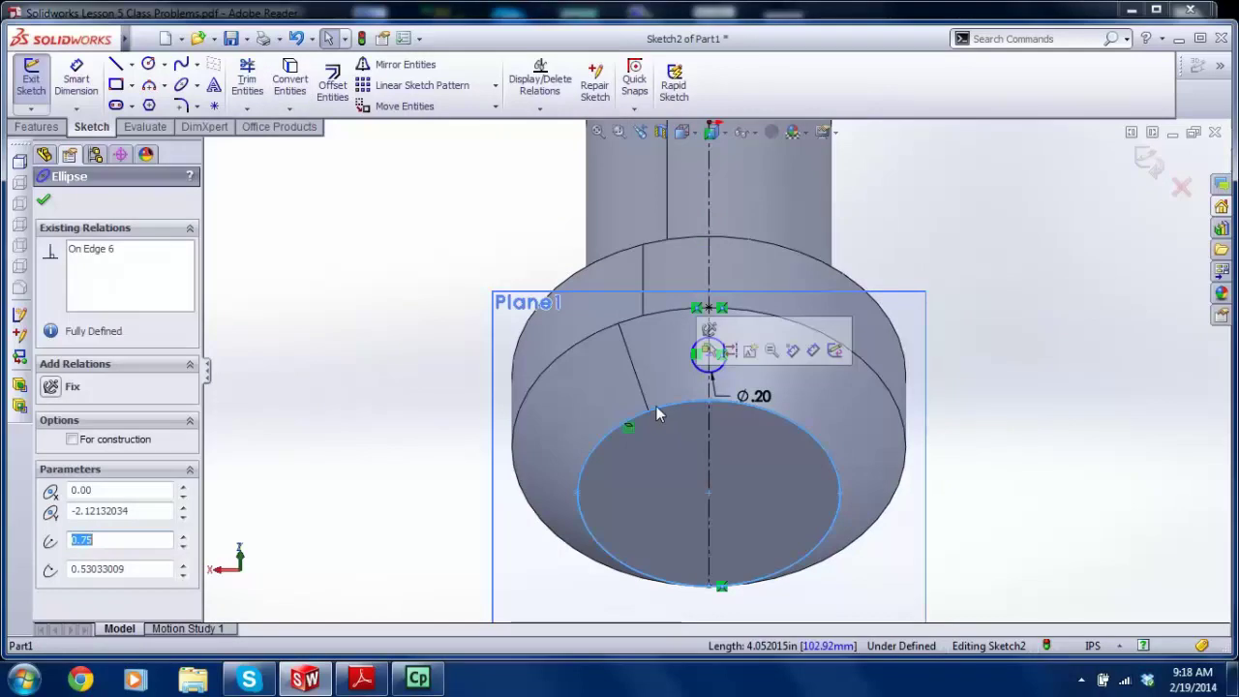
click(72, 439)
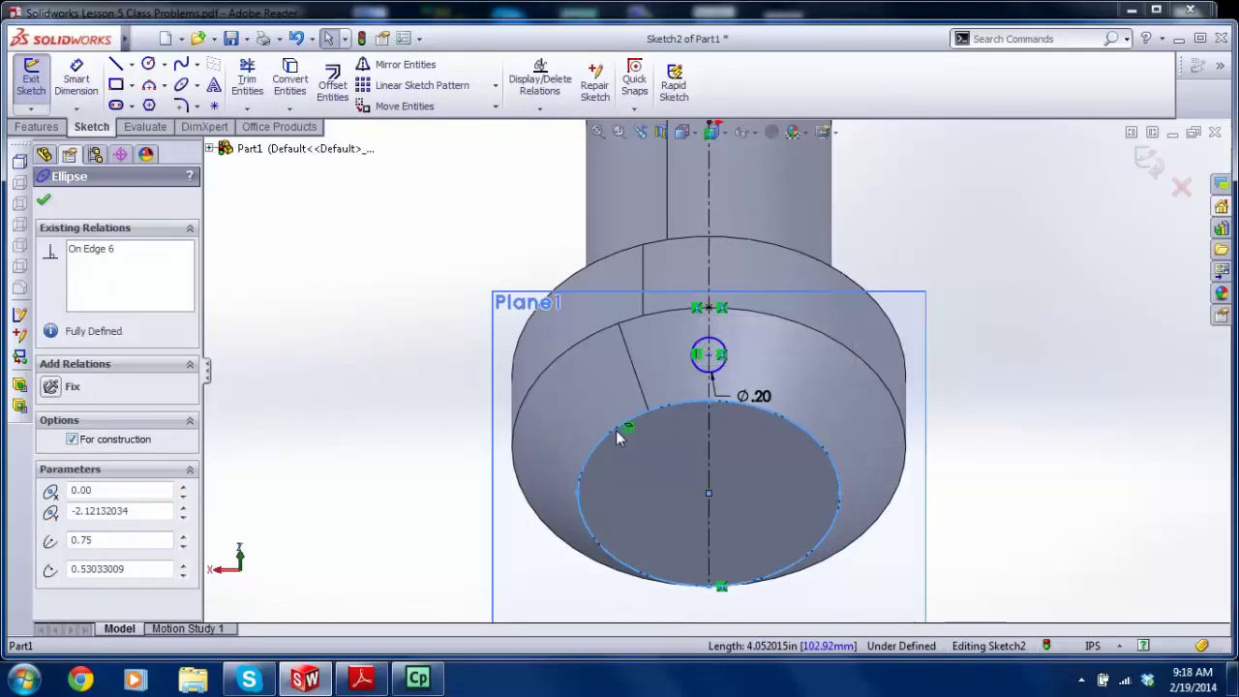
key(Escape)
Step: Delete the sketch point where the centerline crosses the conical face's outer edge
scroll(716, 378, down, 3)
scroll(717, 377, down, 2)
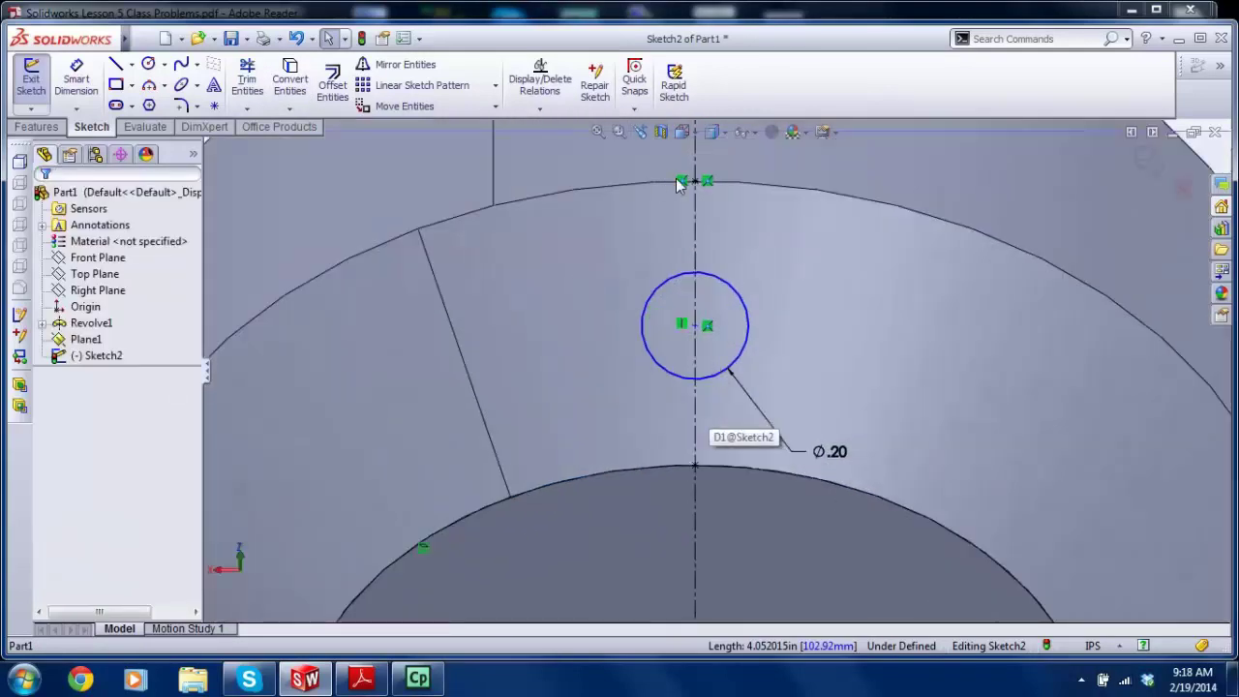
click(691, 182)
click(740, 189)
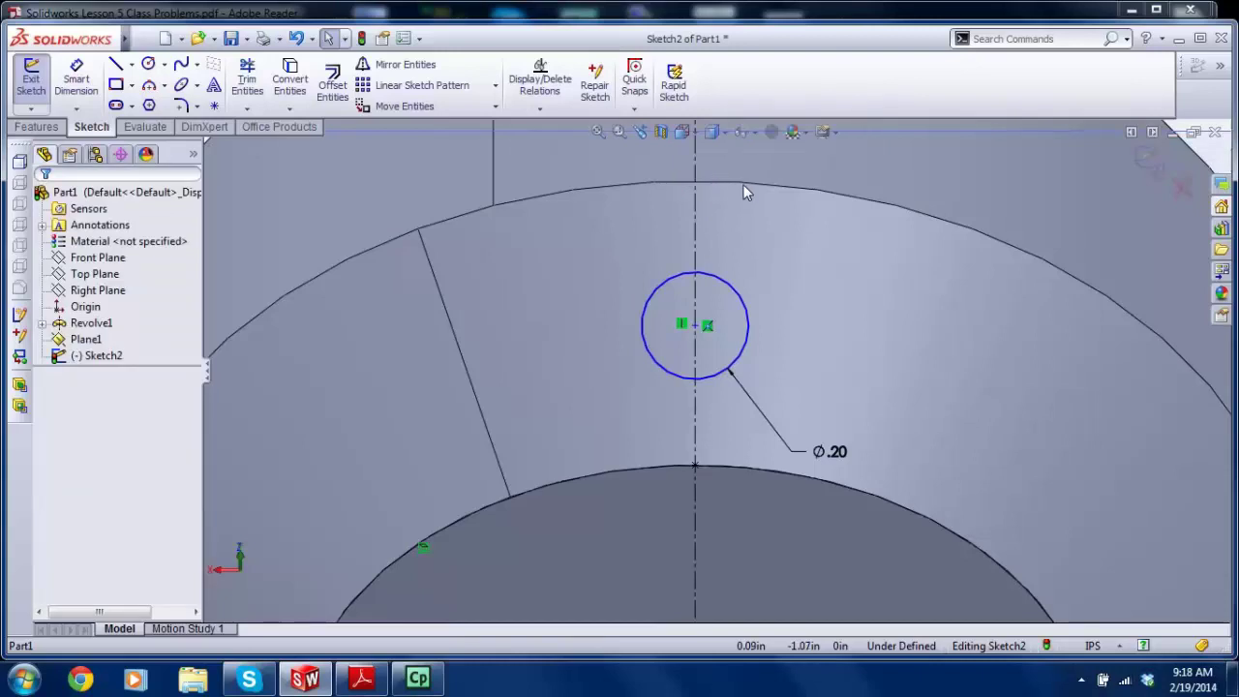
Step: Convert the outer edge of the conical face into a sketch ellipse and make it construction geometry
click(743, 186)
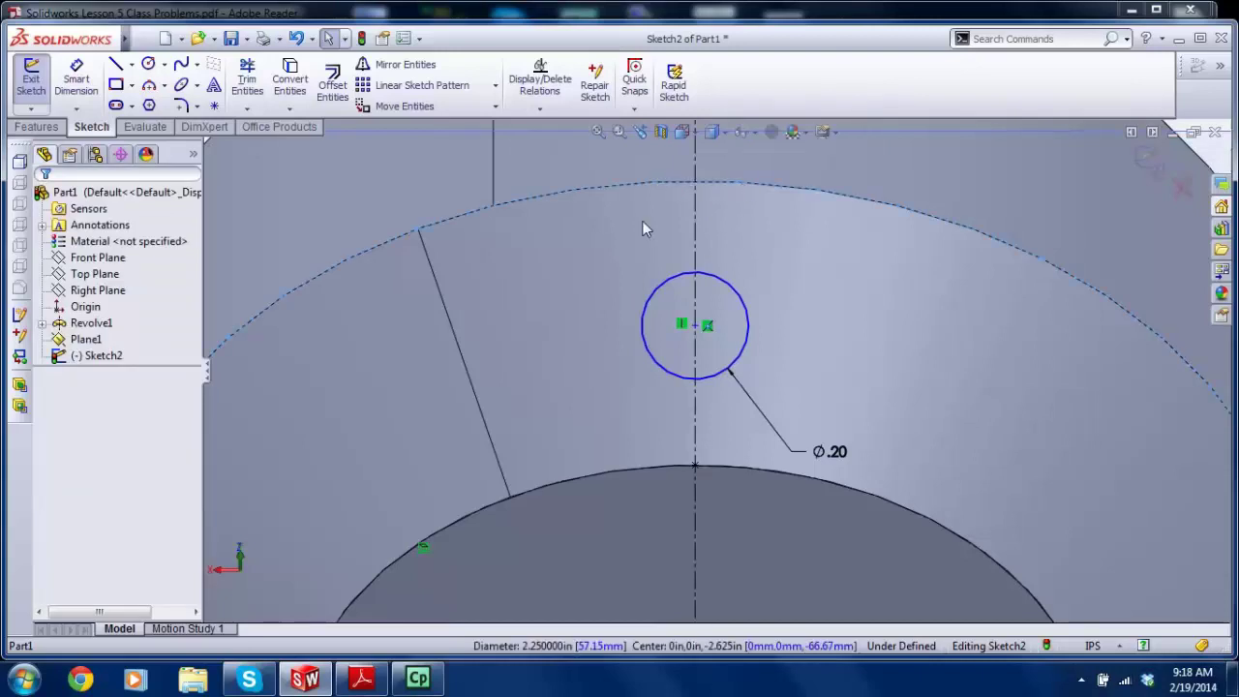
click(289, 77)
click(433, 224)
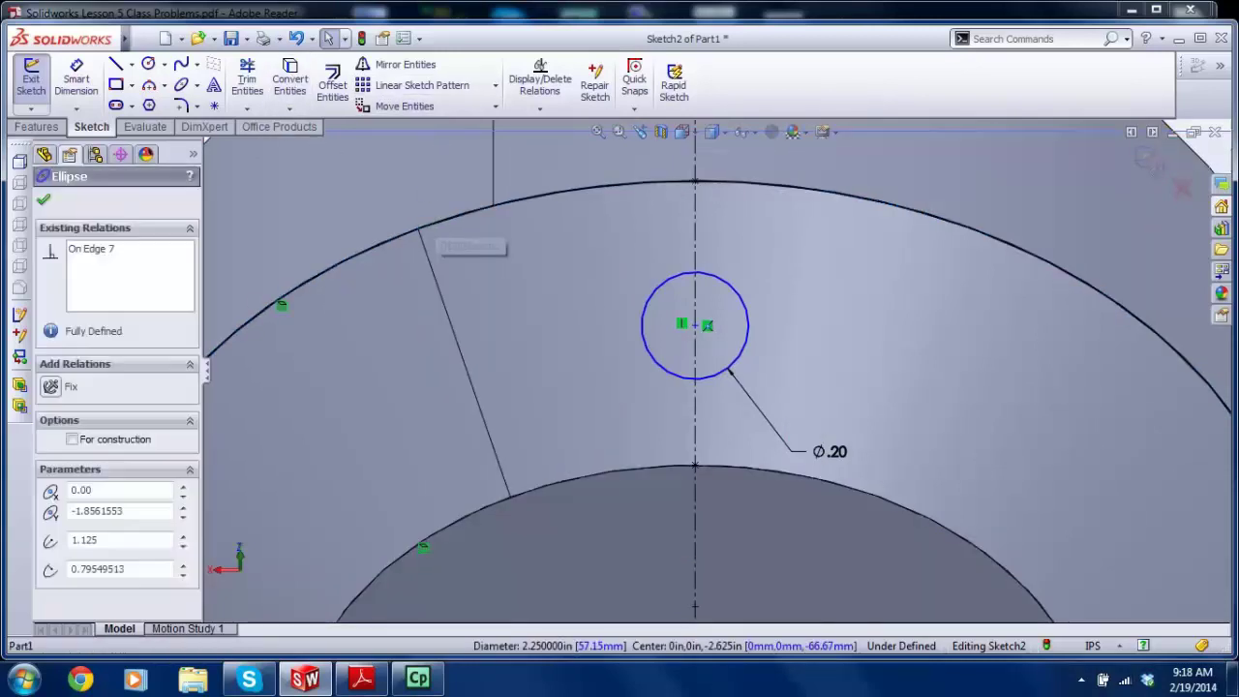
click(72, 441)
click(456, 409)
Step: Measure the distance between the points where the inner and outer construction ellipses meet the centerline near the circle
scroll(544, 449, up, 3)
mouse_move(543, 449)
middle_down()
mouse_move(416, 374)
mouse_move(556, 446)
middle_up()
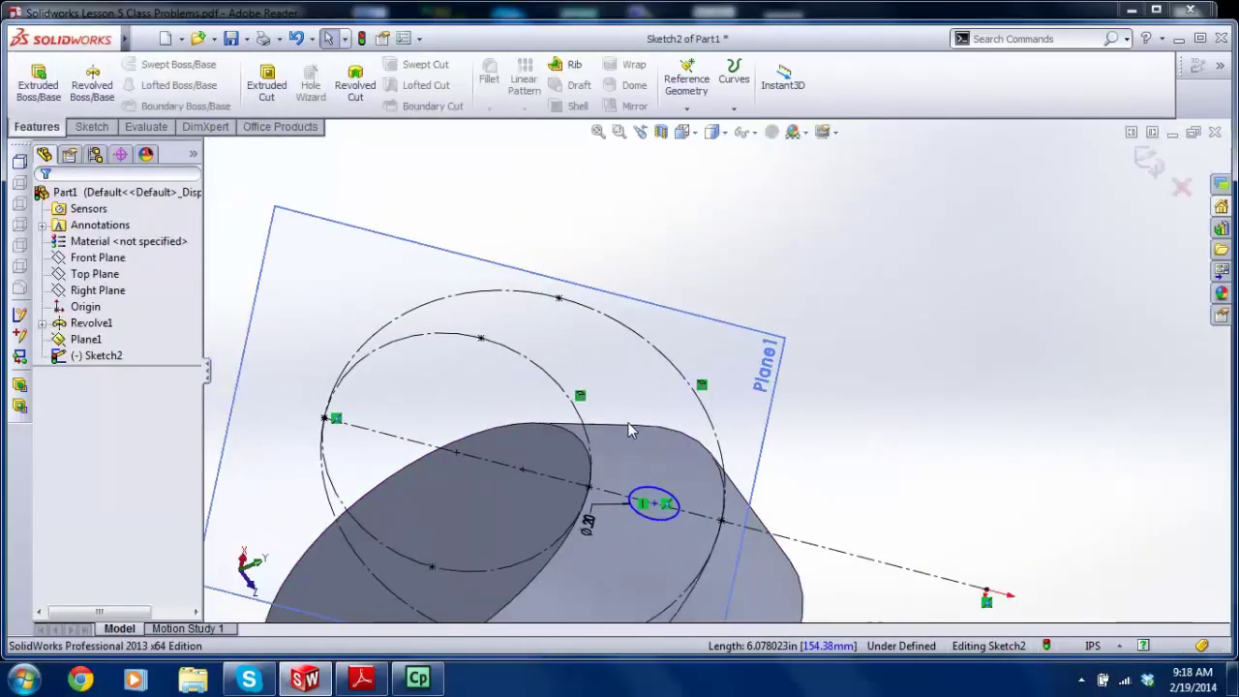
mouse_move(628, 426)
middle_down()
mouse_move(622, 351)
mouse_move(672, 281)
mouse_move(716, 330)
mouse_move(739, 304)
middle_up()
scroll(697, 409, down, 4)
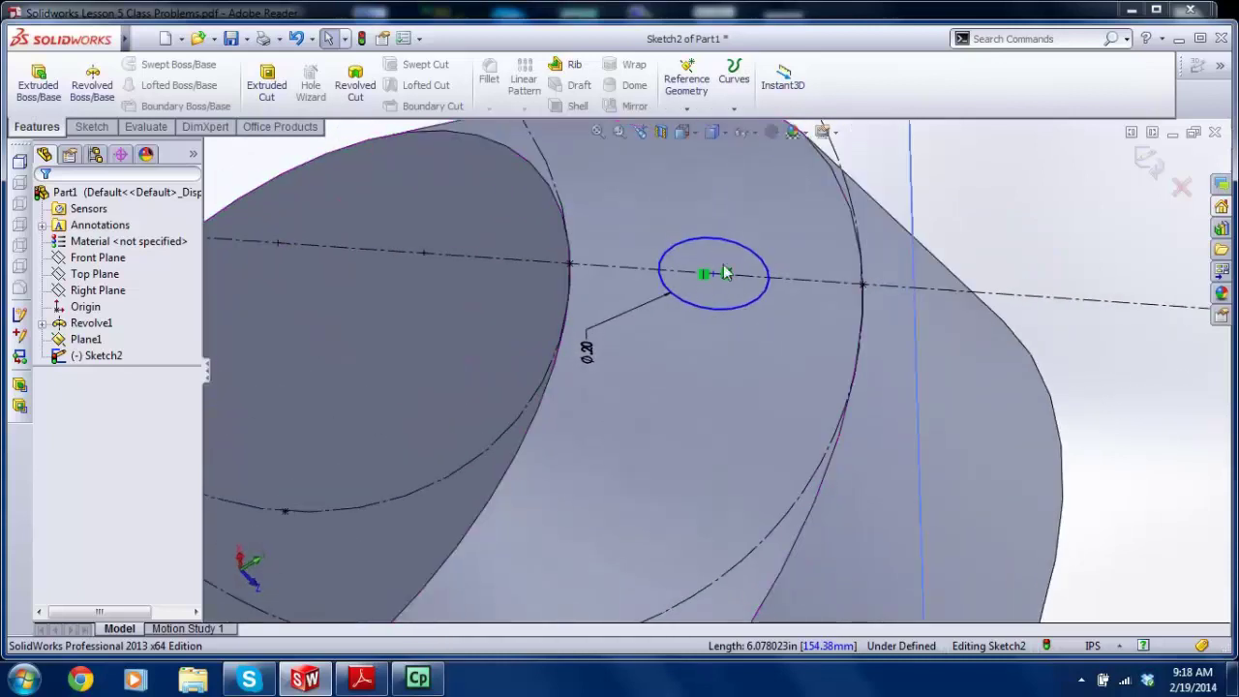
key(space)
click(879, 376)
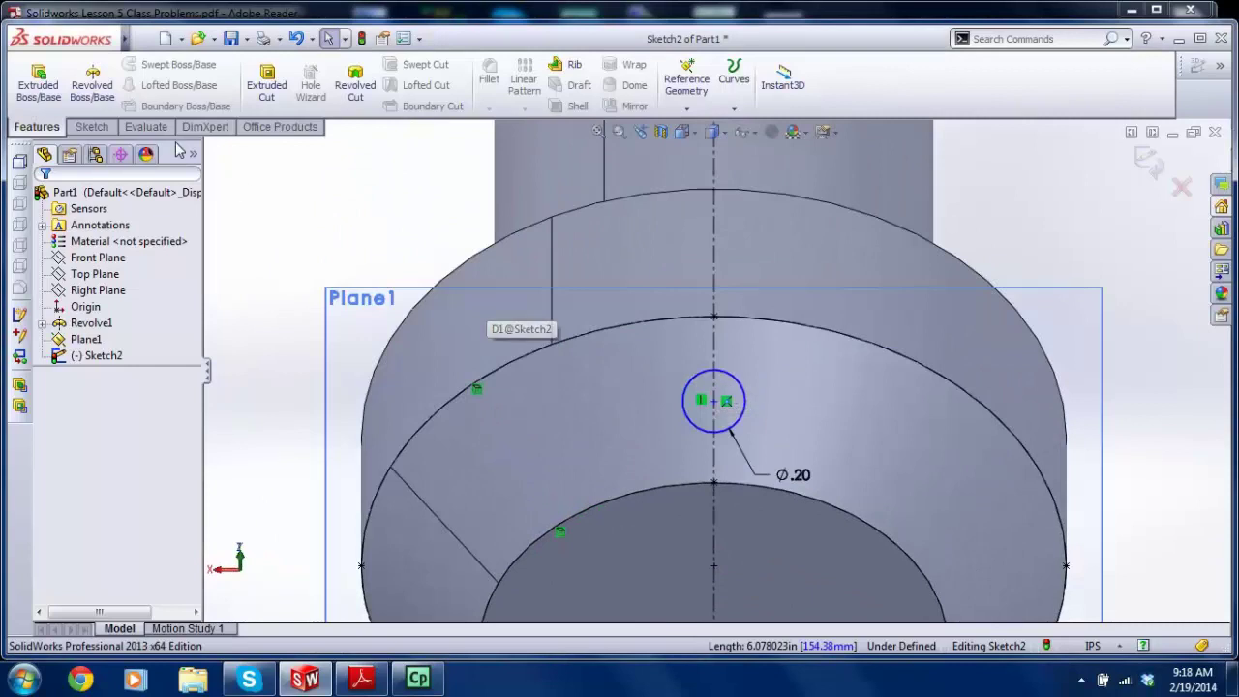
click(145, 127)
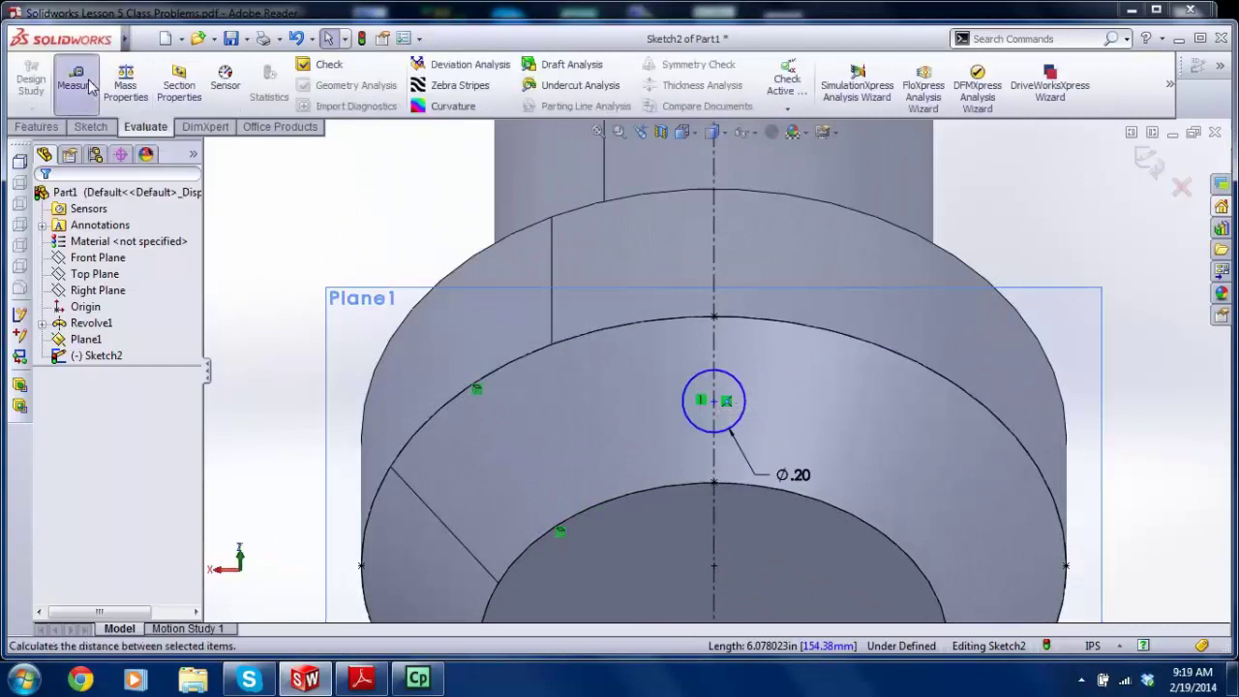
click(76, 85)
click(713, 482)
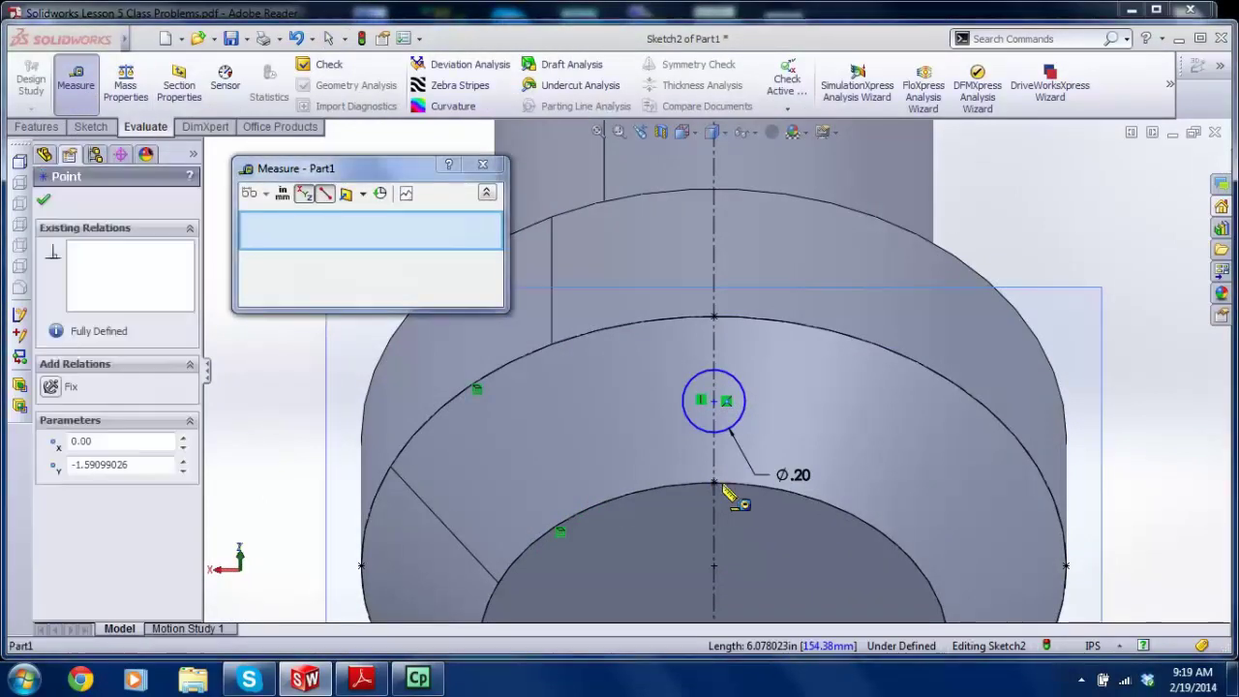
click(717, 318)
middle_drag(722, 388, 679, 264)
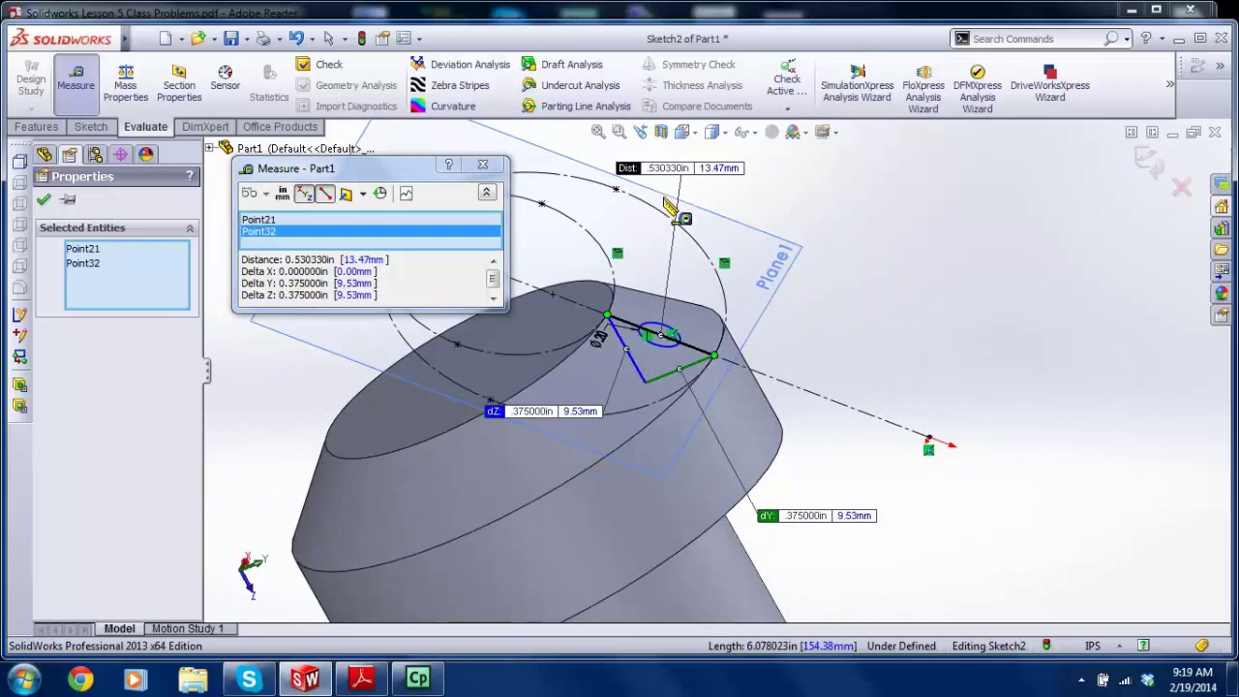
key(Escape)
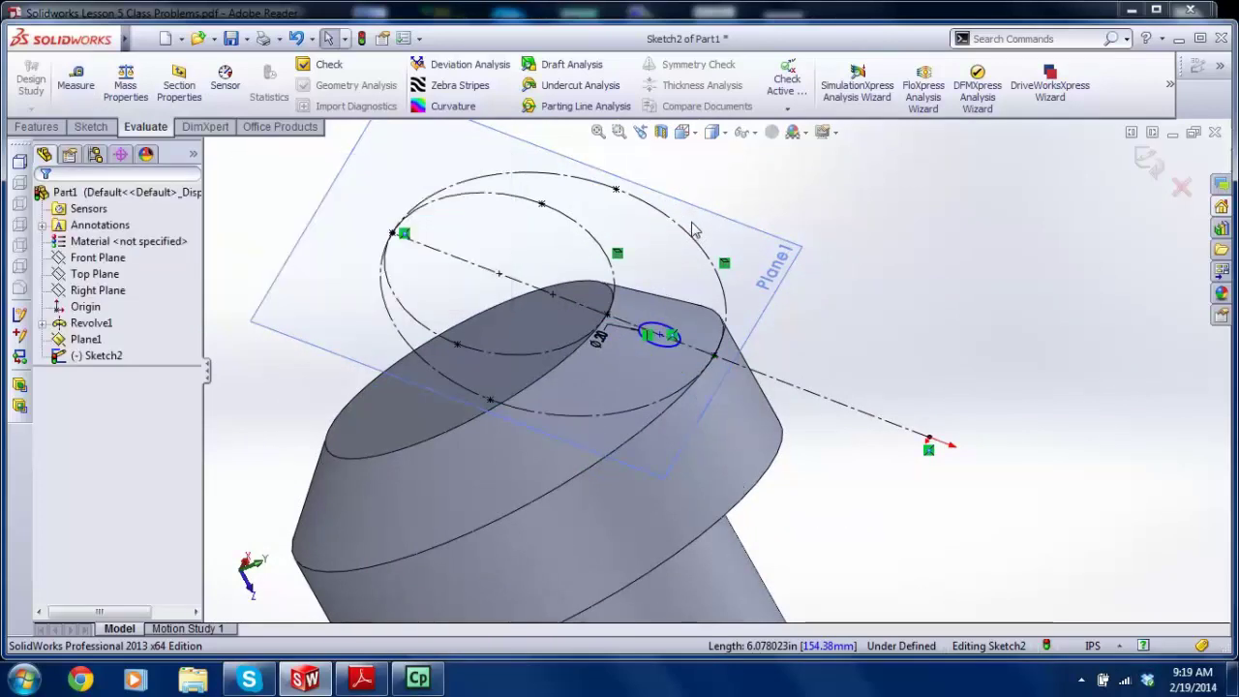
Step: Draw a vertical line through the circle from the outer ellipse's nearest centerline point to the inner ellipse's
key(space)
click(865, 466)
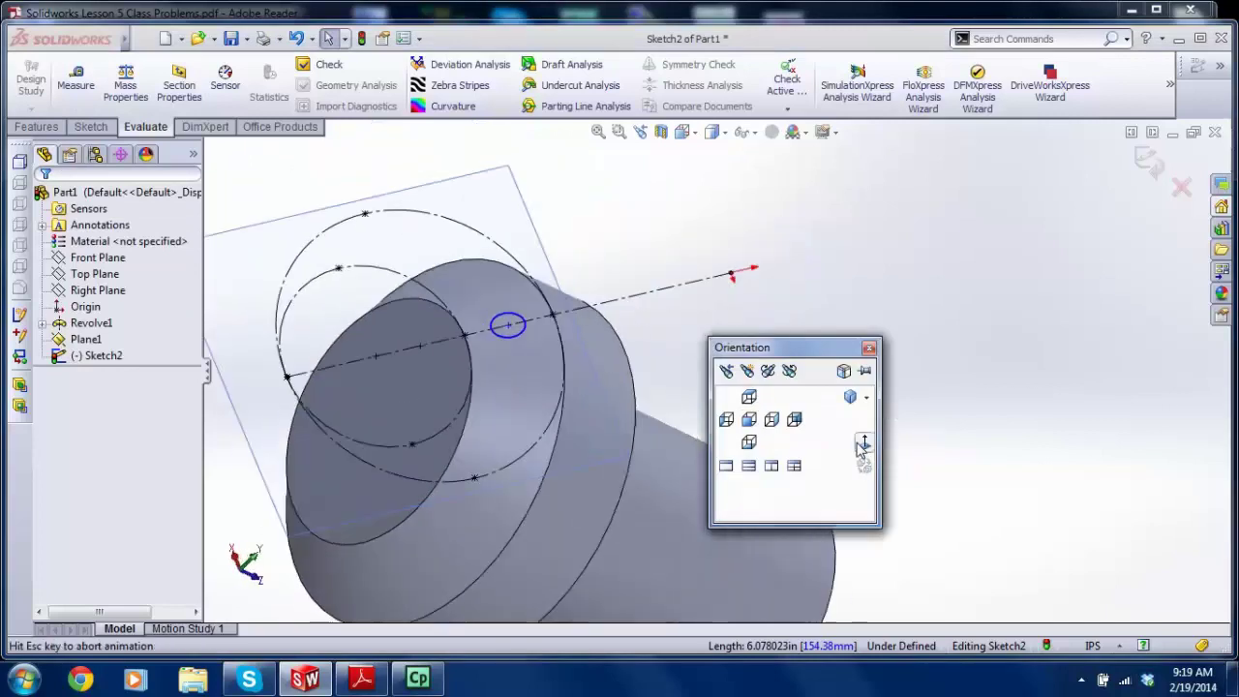
scroll(712, 395, down, 5)
scroll(718, 389, up, 1)
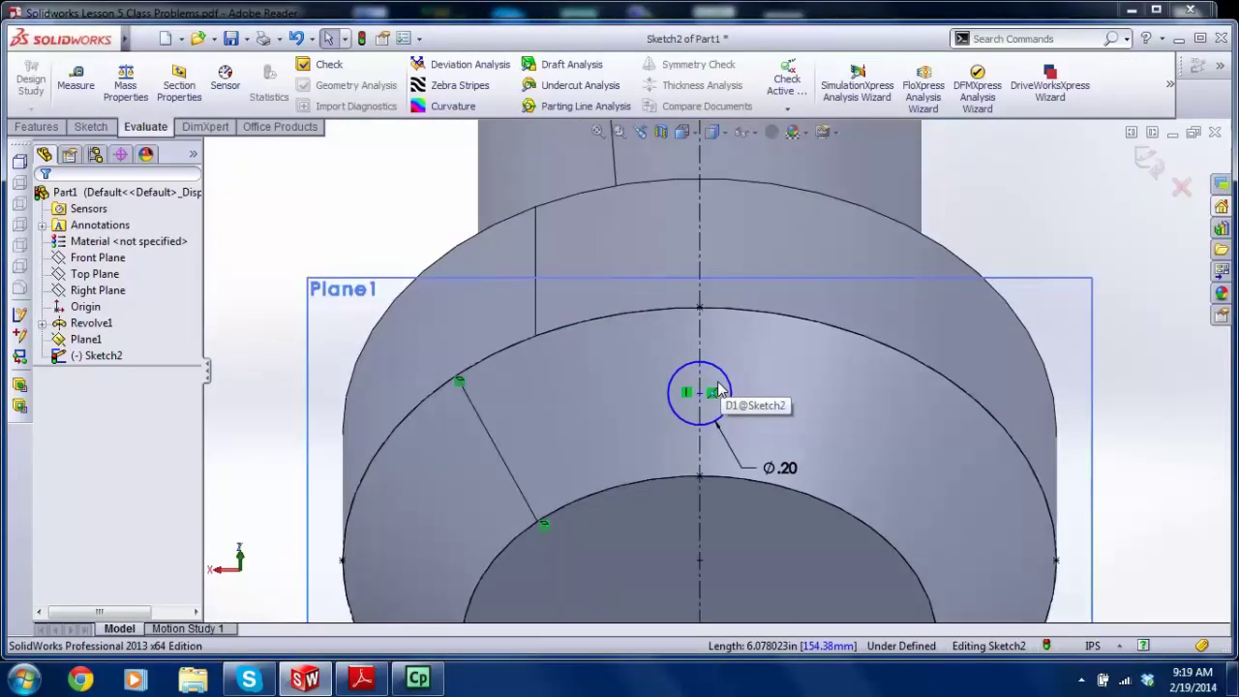
scroll(632, 407, up, 2)
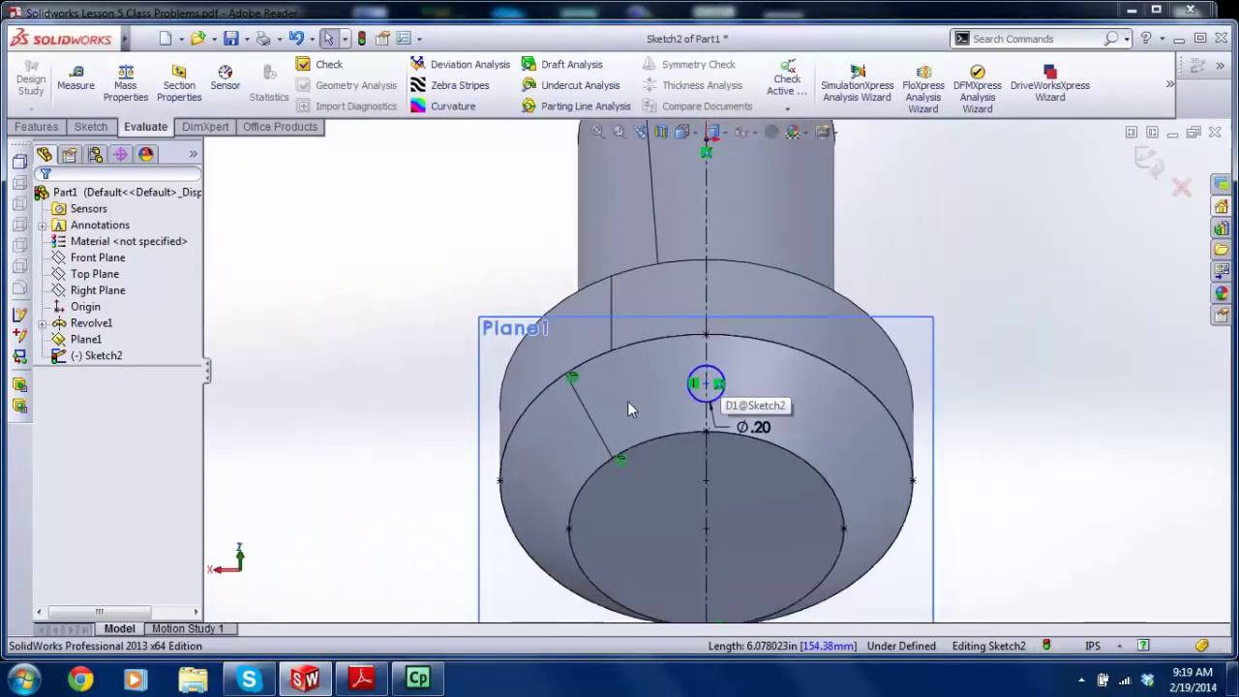
click(37, 127)
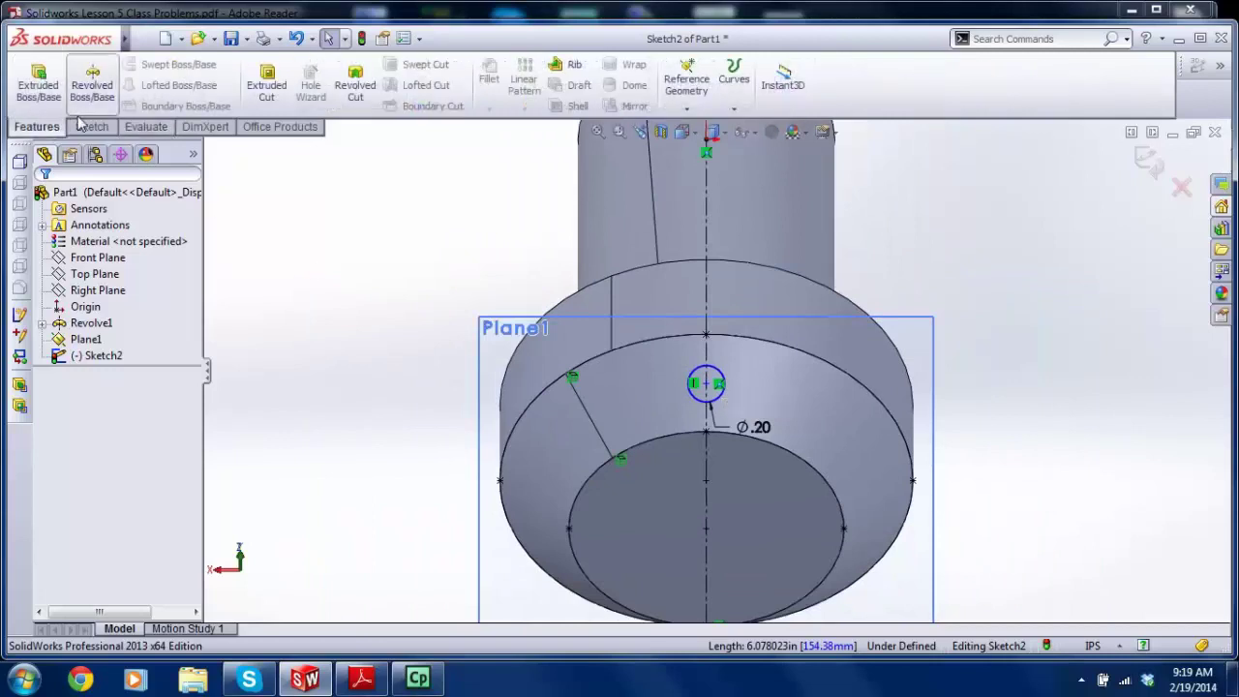
click(91, 126)
click(115, 63)
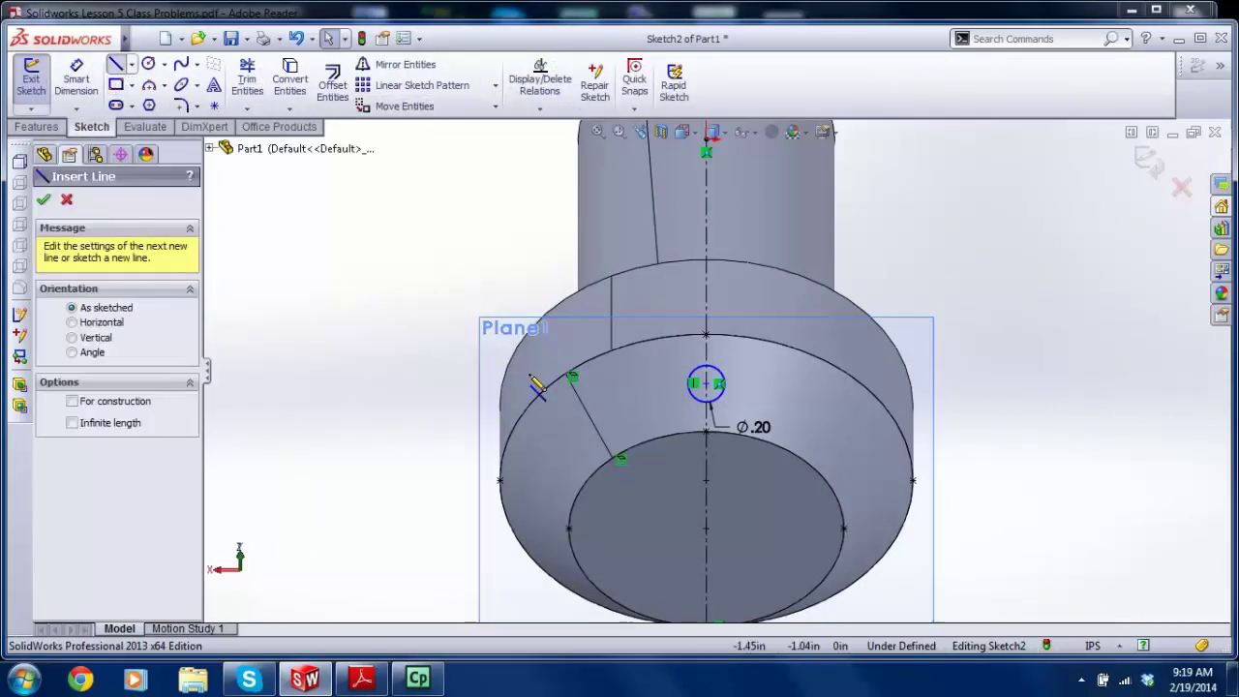
scroll(634, 421, down, 3)
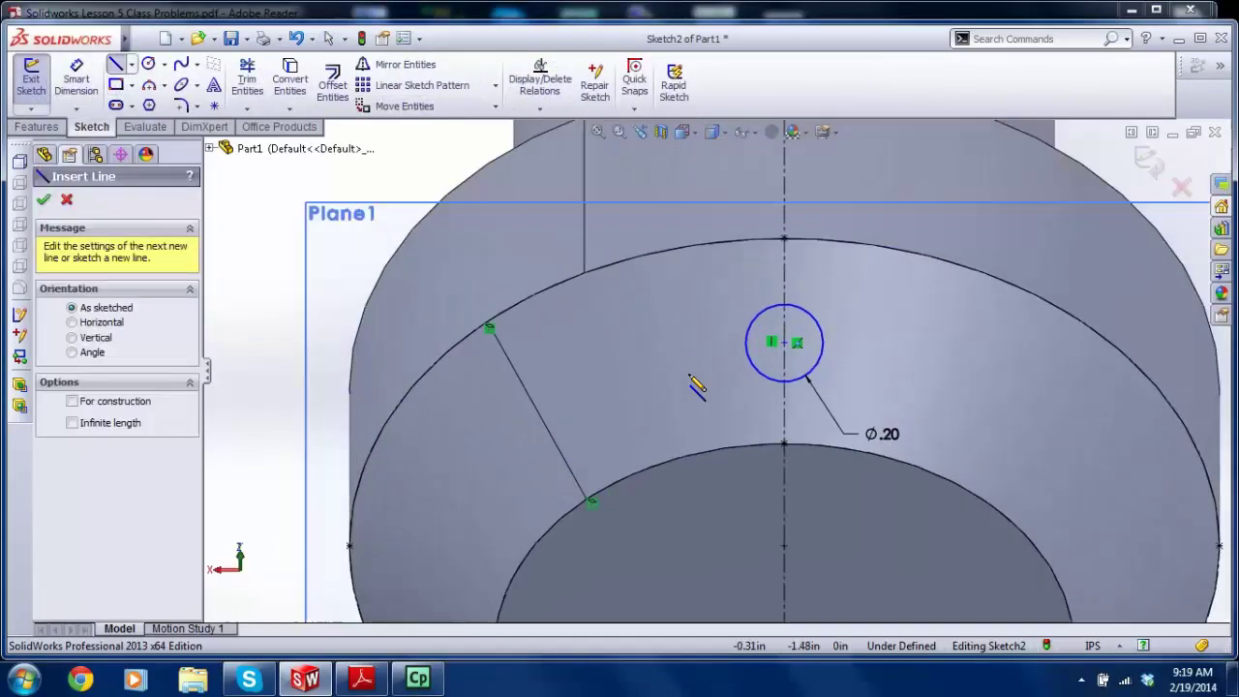
click(784, 239)
click(784, 445)
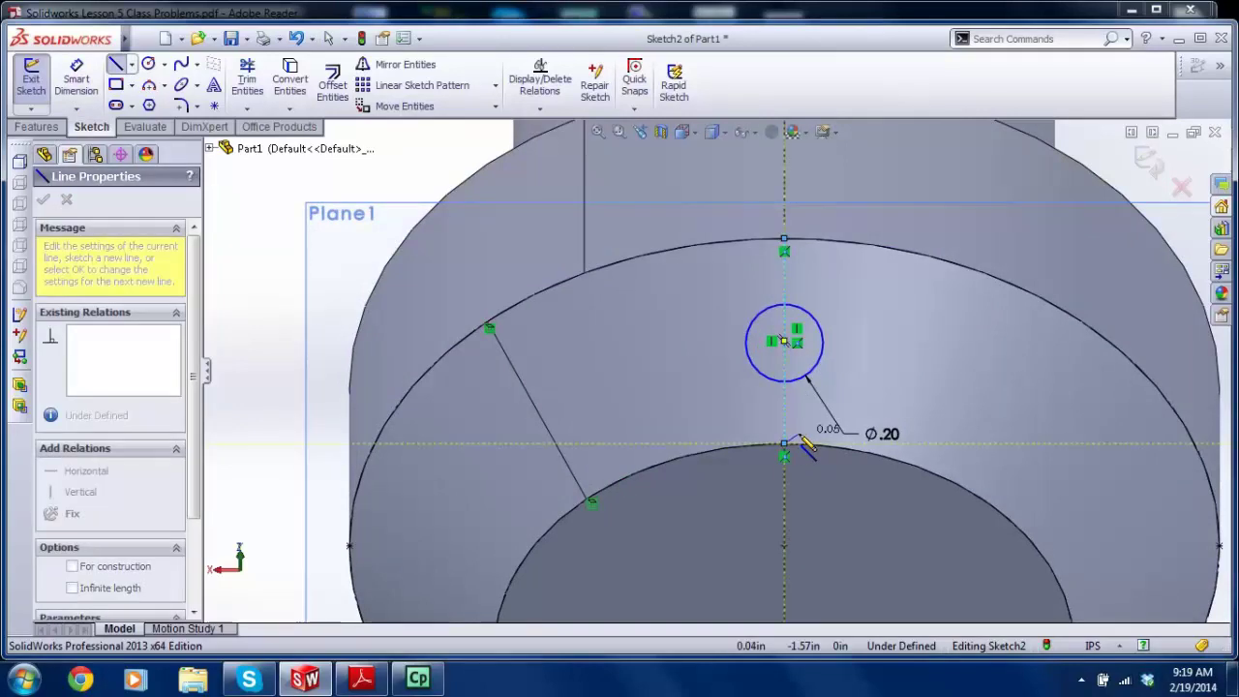
key(Escape)
key(Escape)
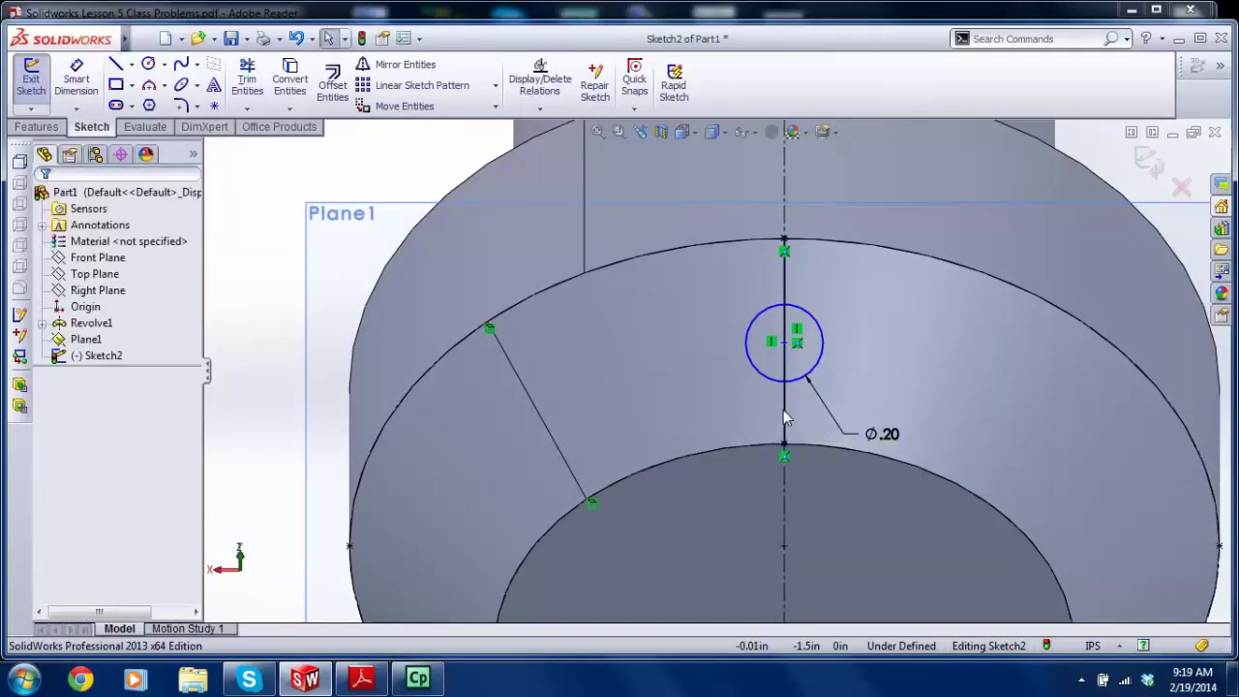
Step: Make the short vertical line between the two ellipses construction geometry
click(784, 416)
click(102, 481)
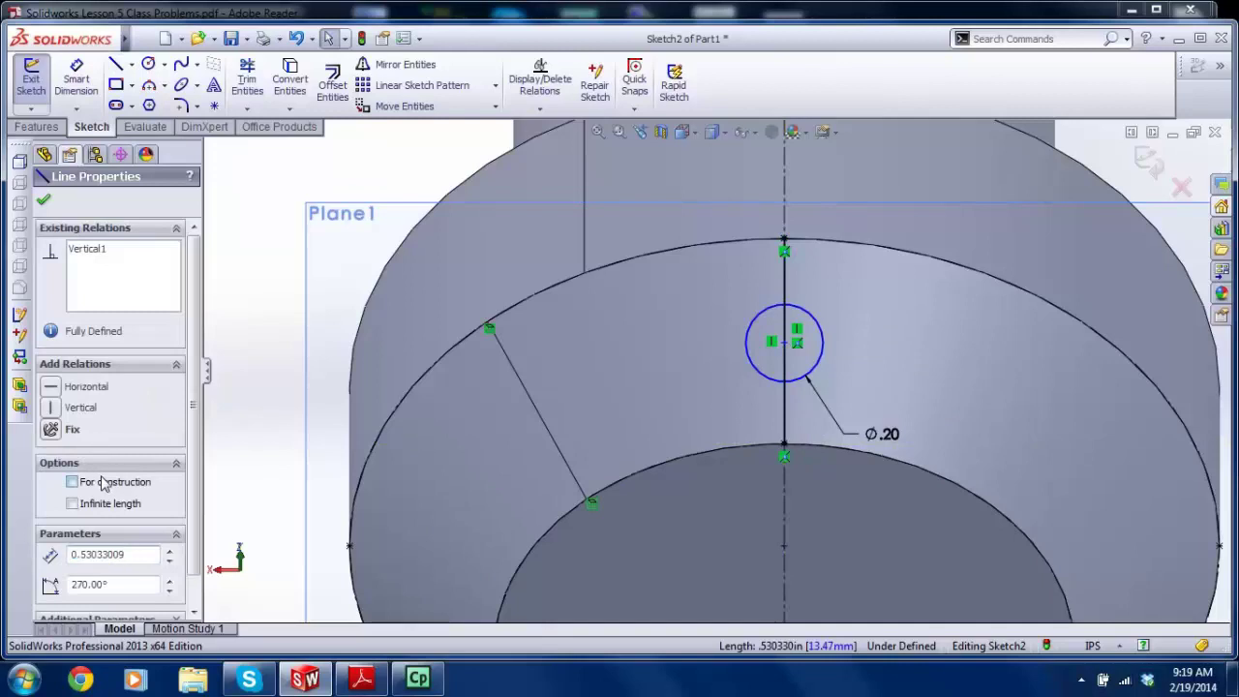
key(Escape)
click(785, 344)
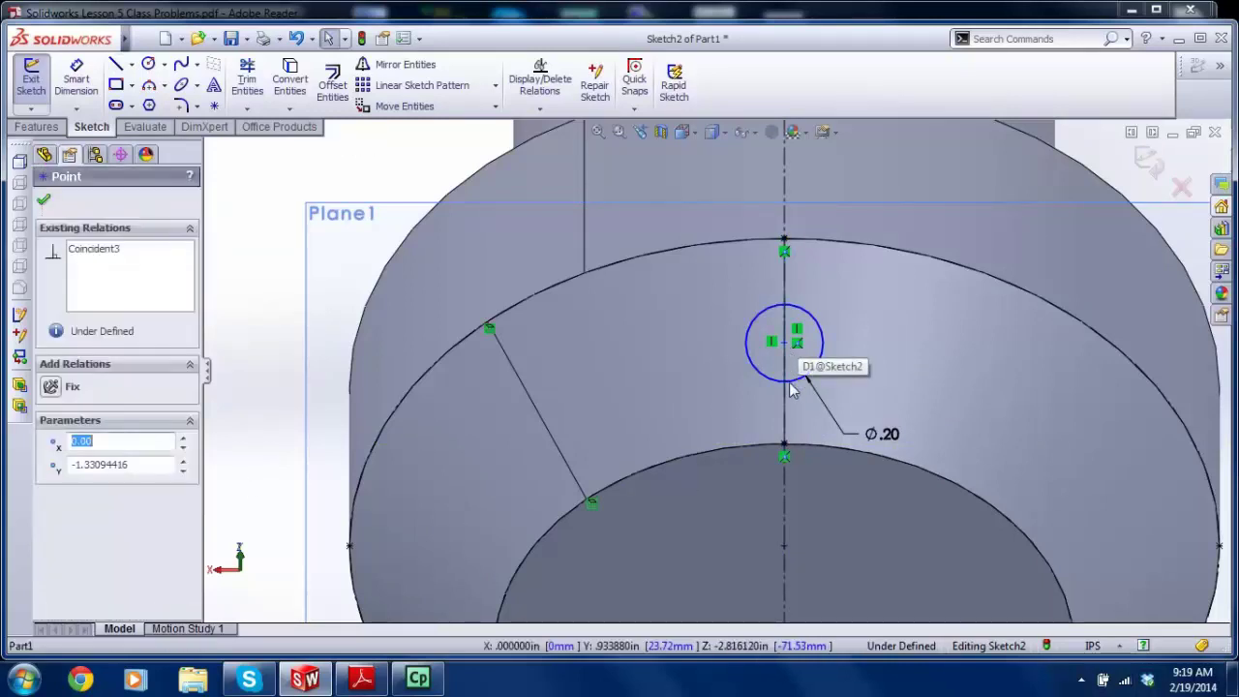
ctrl+click(785, 396)
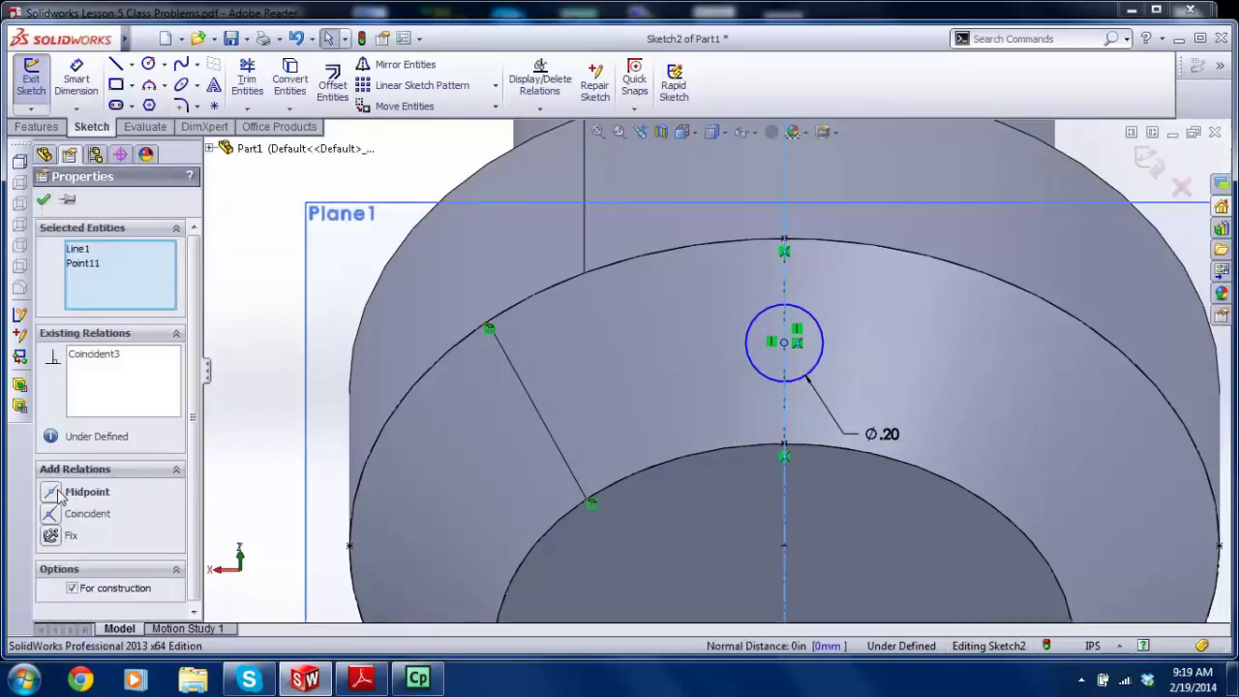
key(Escape)
scroll(804, 257, up, 3)
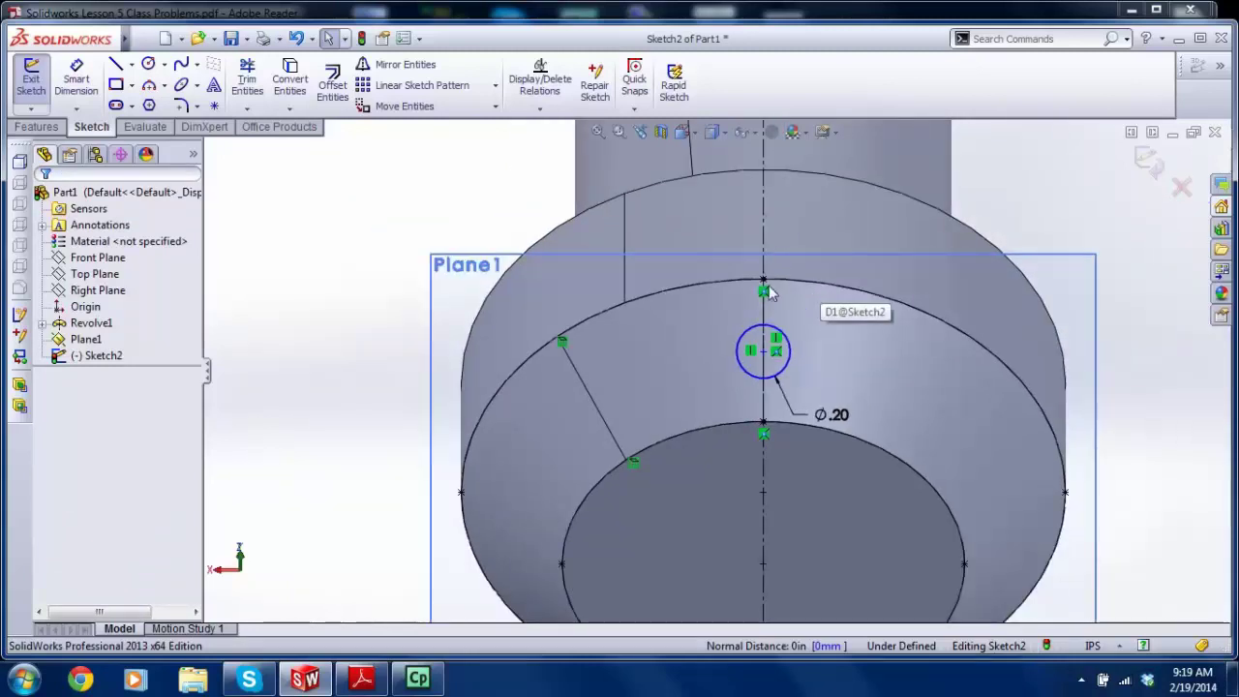
Step: Add a midpoint relation between the circle's centre and the short vertical line joining the two ellipses
click(769, 371)
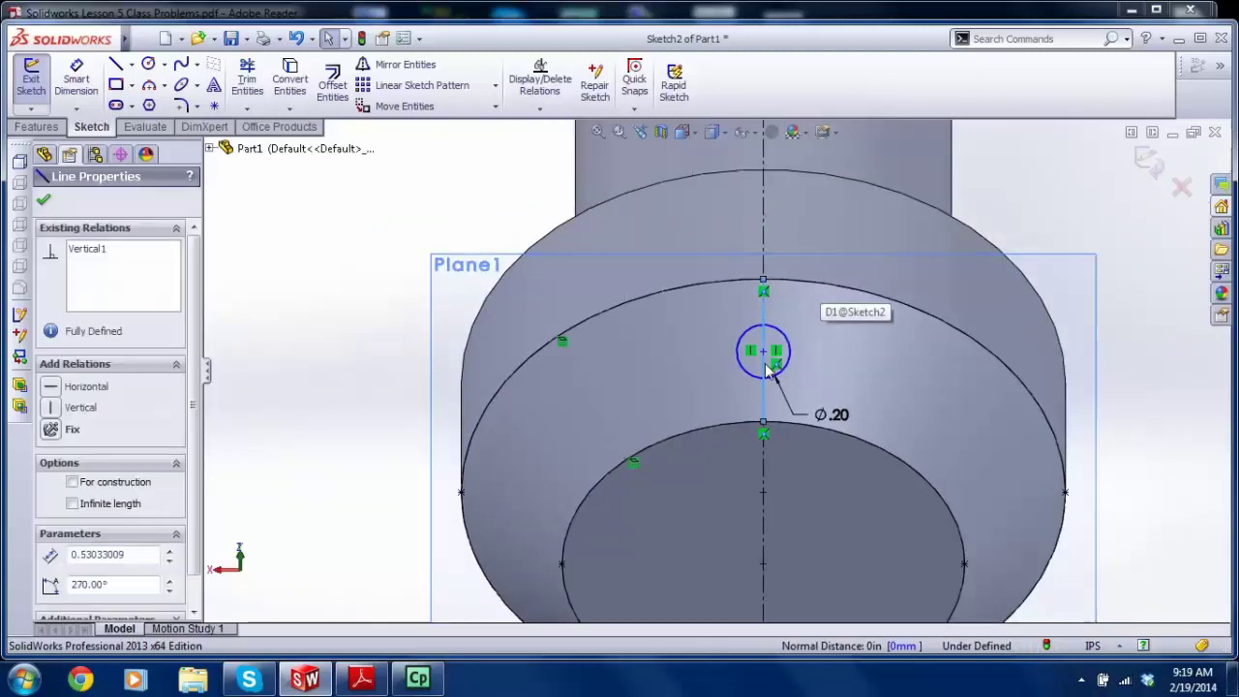
click(787, 314)
scroll(782, 316, down, 3)
click(735, 332)
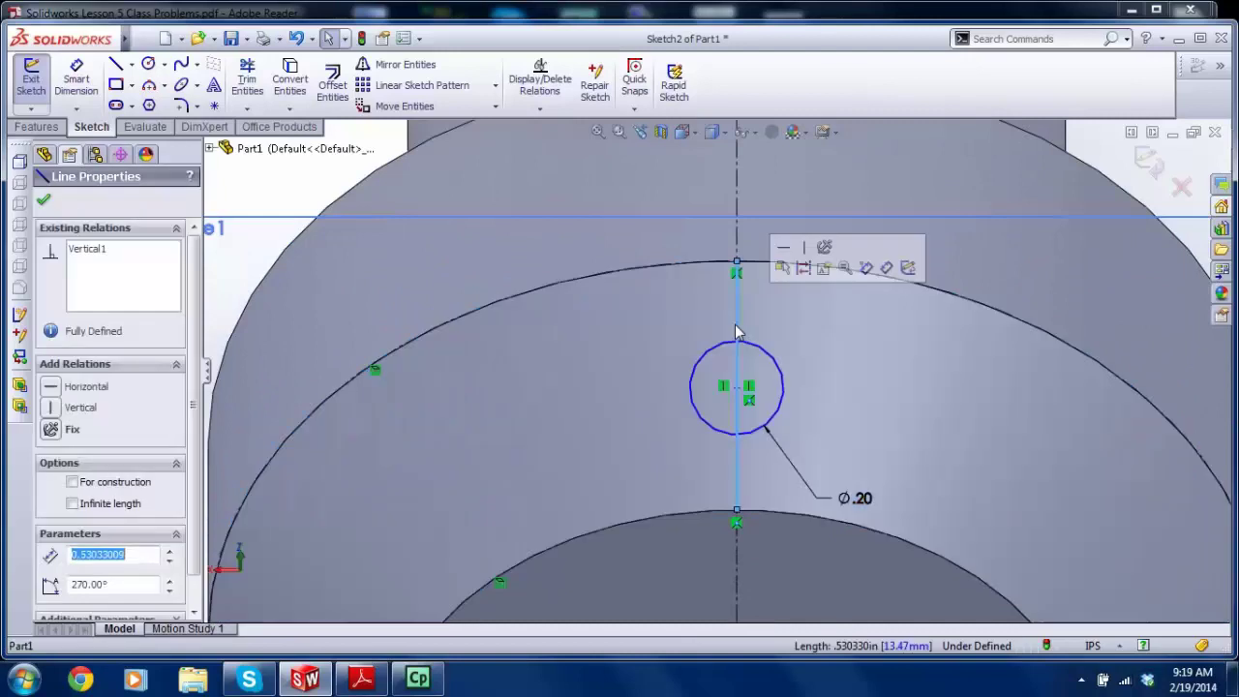
key(Escape)
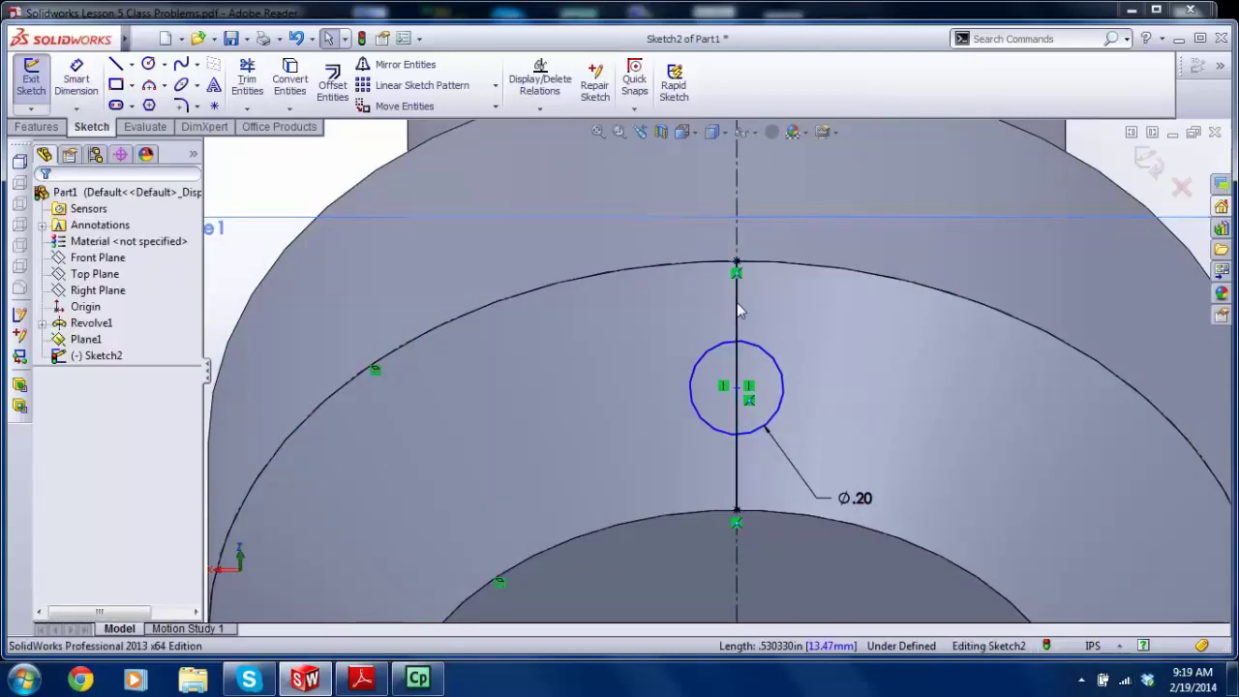
click(738, 308)
ctrl+click(741, 389)
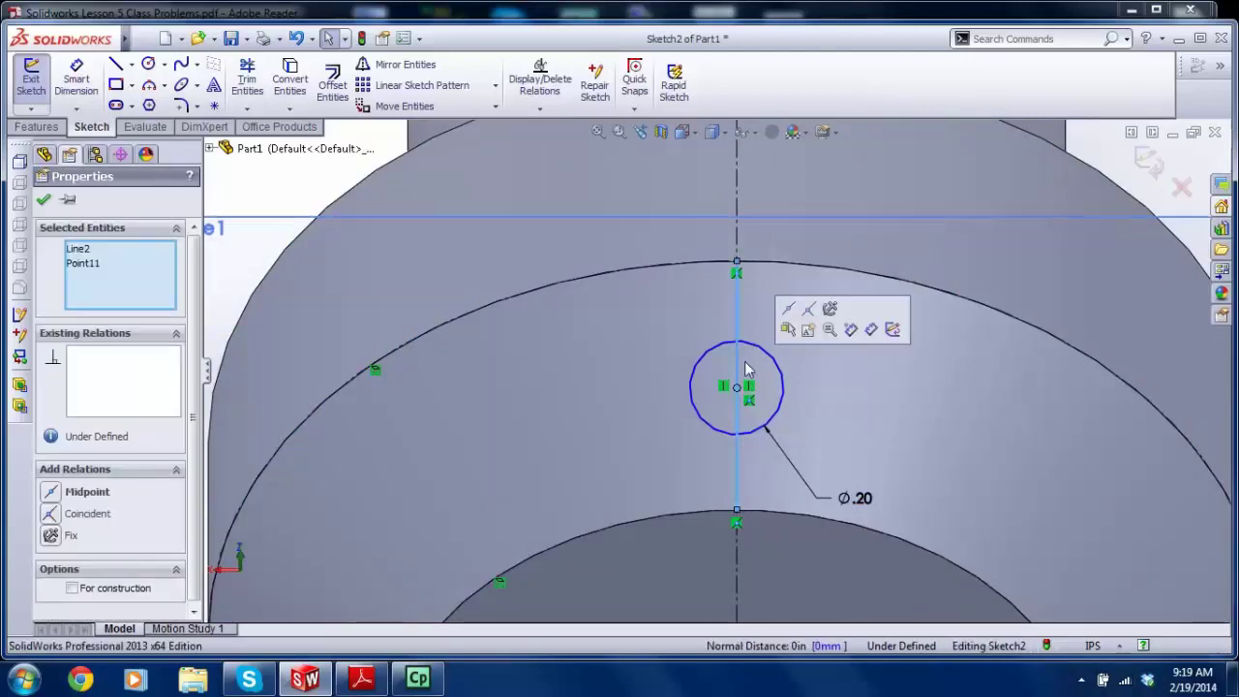
click(87, 492)
key(Escape)
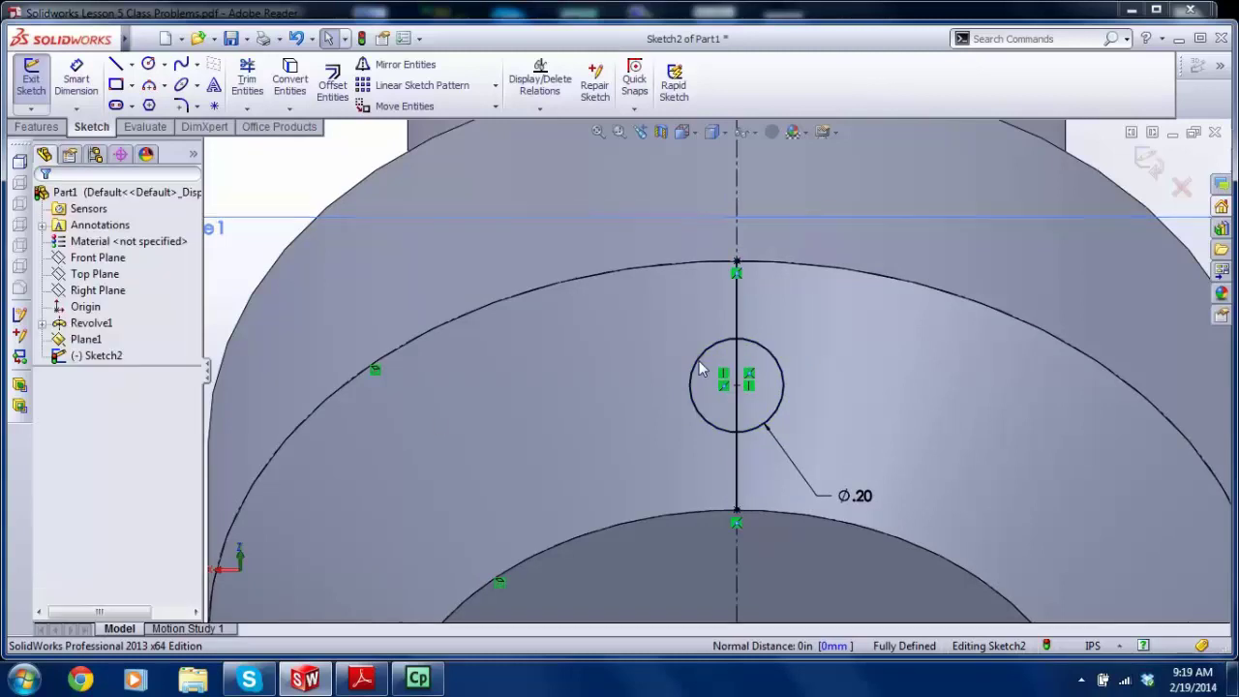
Step: Set the short vertical line through the circle to be for construction
scroll(717, 353, up, 2)
scroll(734, 360, down, 2)
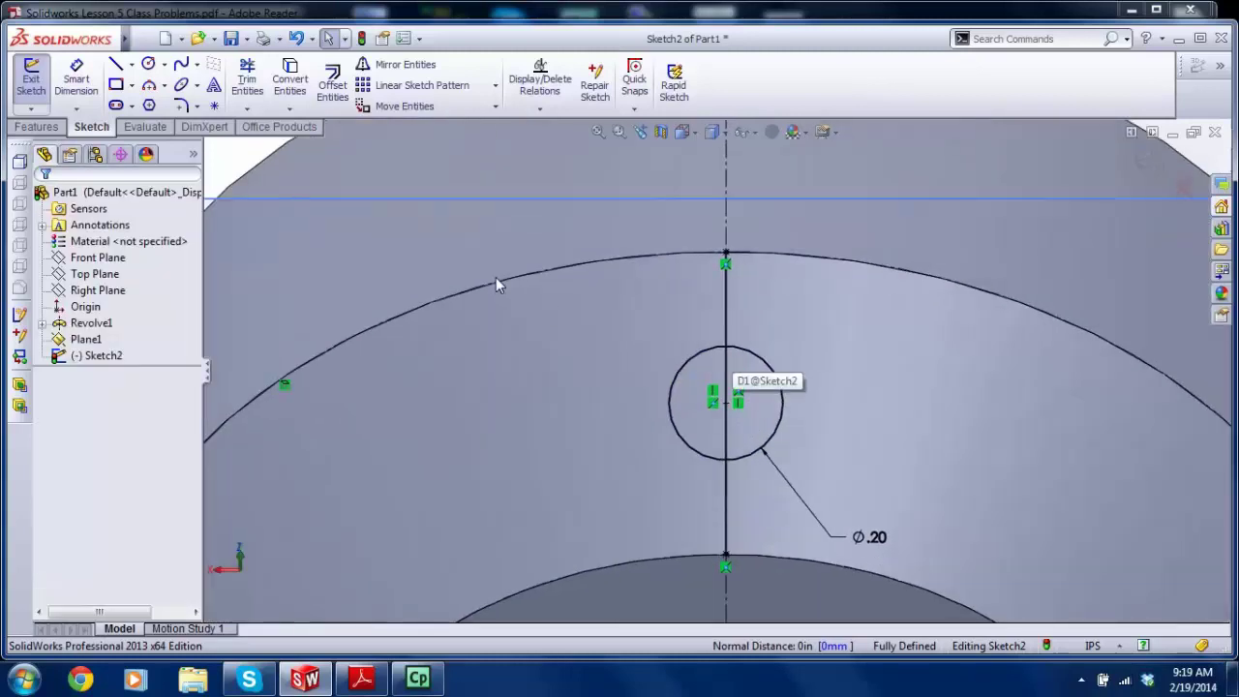
click(725, 294)
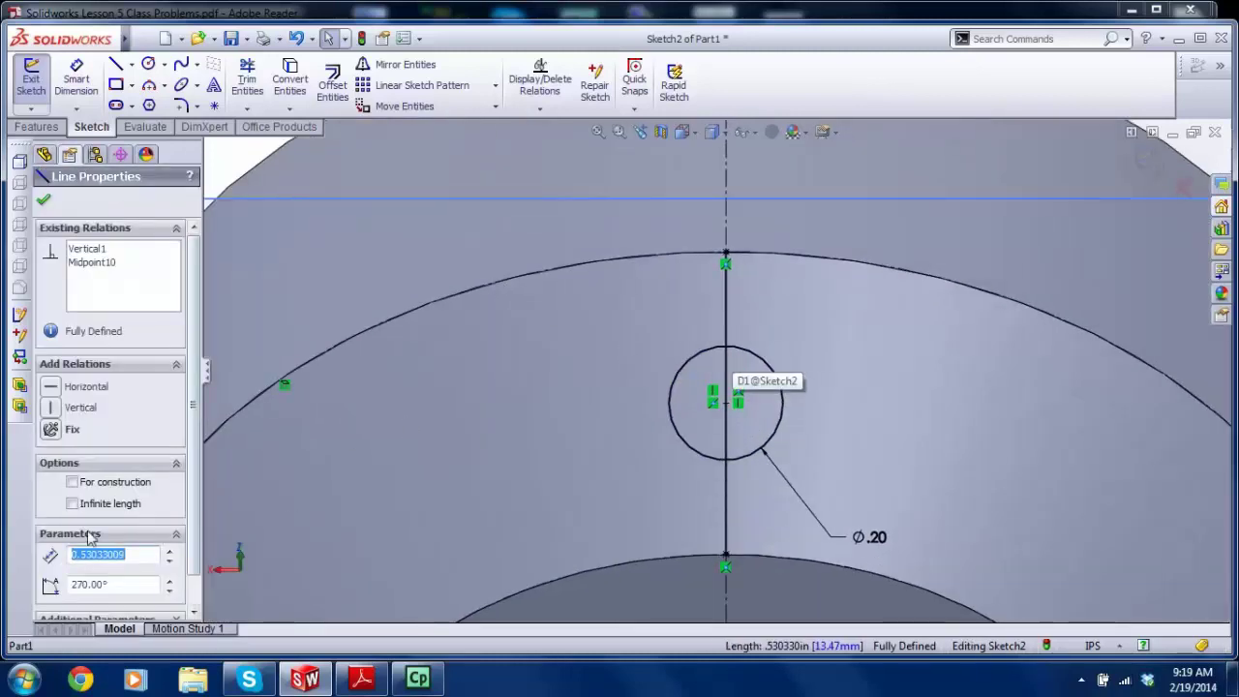
click(660, 319)
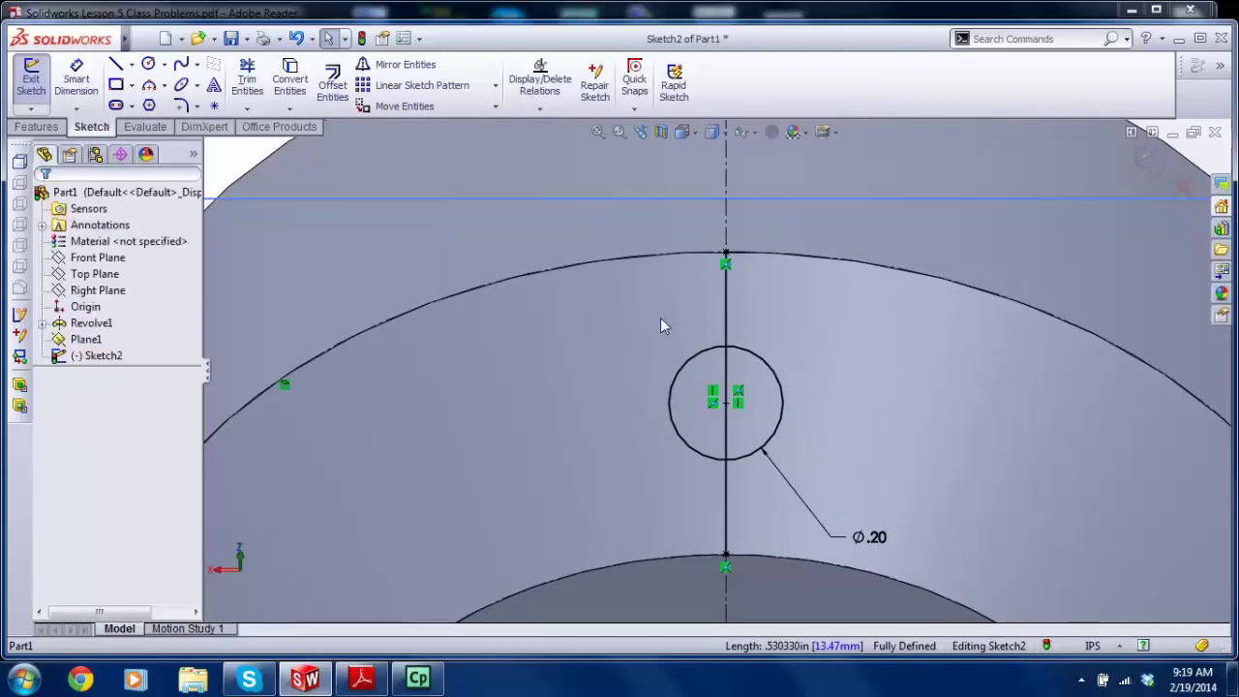
click(726, 302)
drag(749, 294, 711, 310)
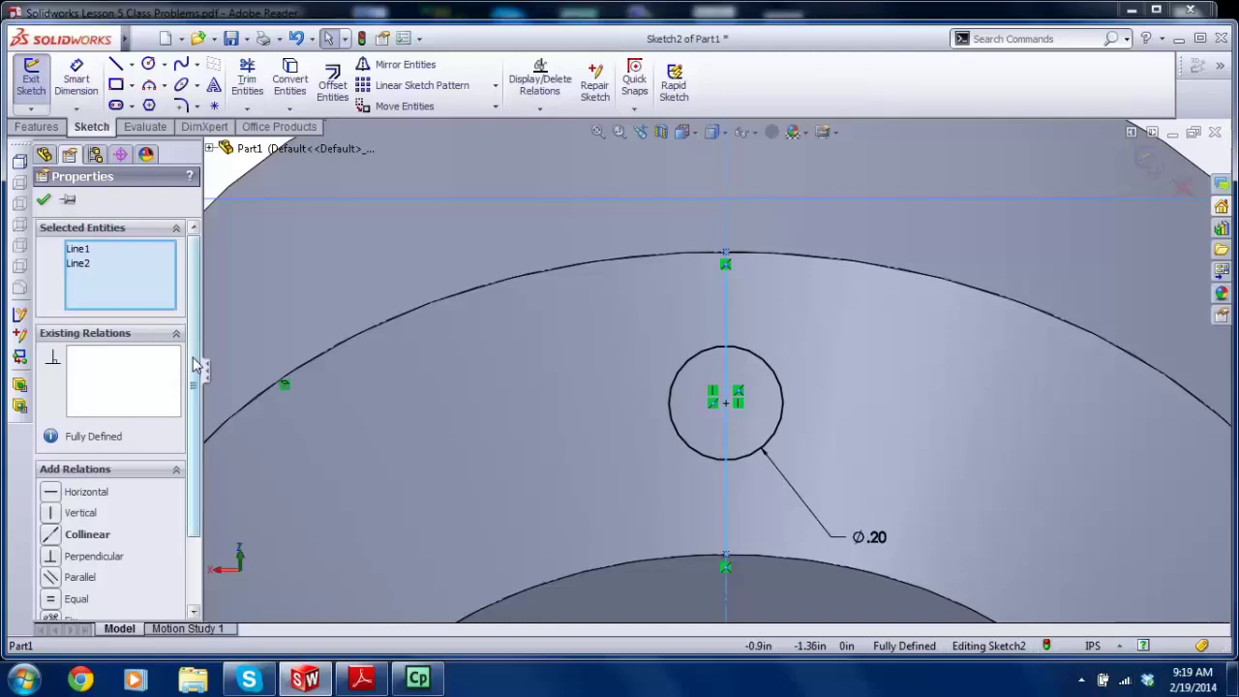
scroll(122, 542, down, 2)
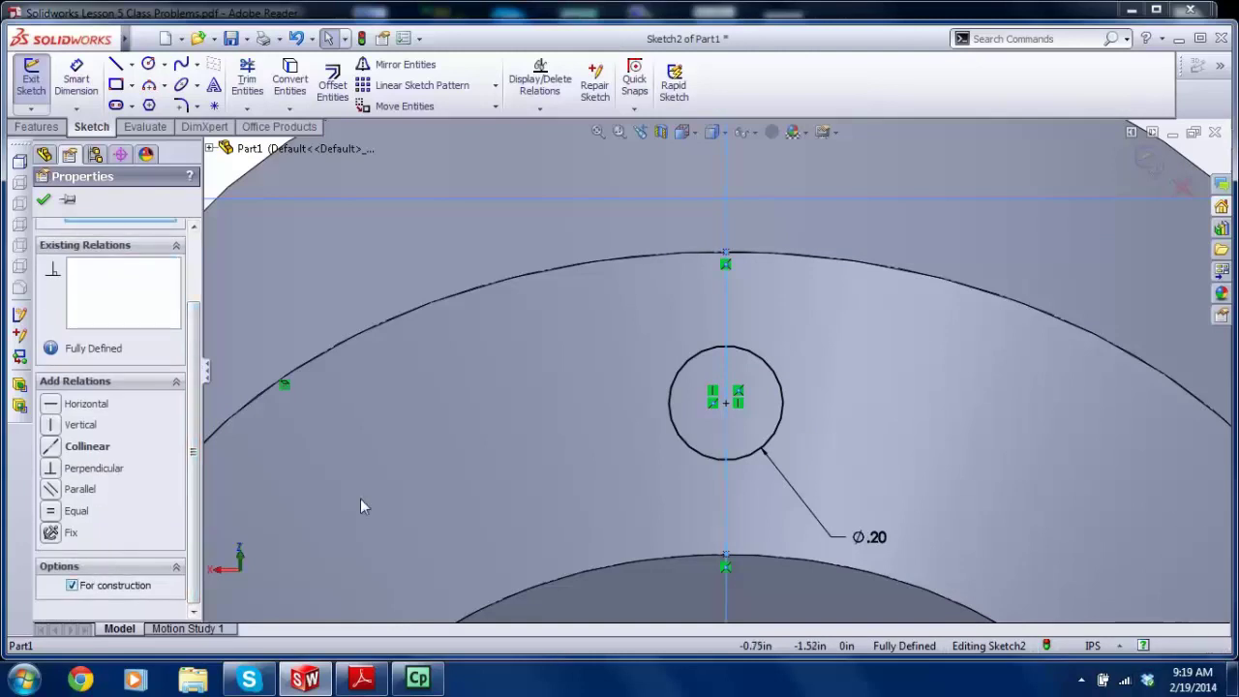
key(Escape)
Step: Examine the circle's position on the conical face and the angled sketch plane, from the side and close up
scroll(727, 353, up, 6)
middle_click(727, 437)
middle_drag(726, 438, 803, 377)
middle_drag(824, 222, 675, 271)
scroll(714, 387, up, 3)
scroll(720, 426, down, 3)
middle_drag(728, 426, 754, 281)
middle_drag(785, 483, 781, 407)
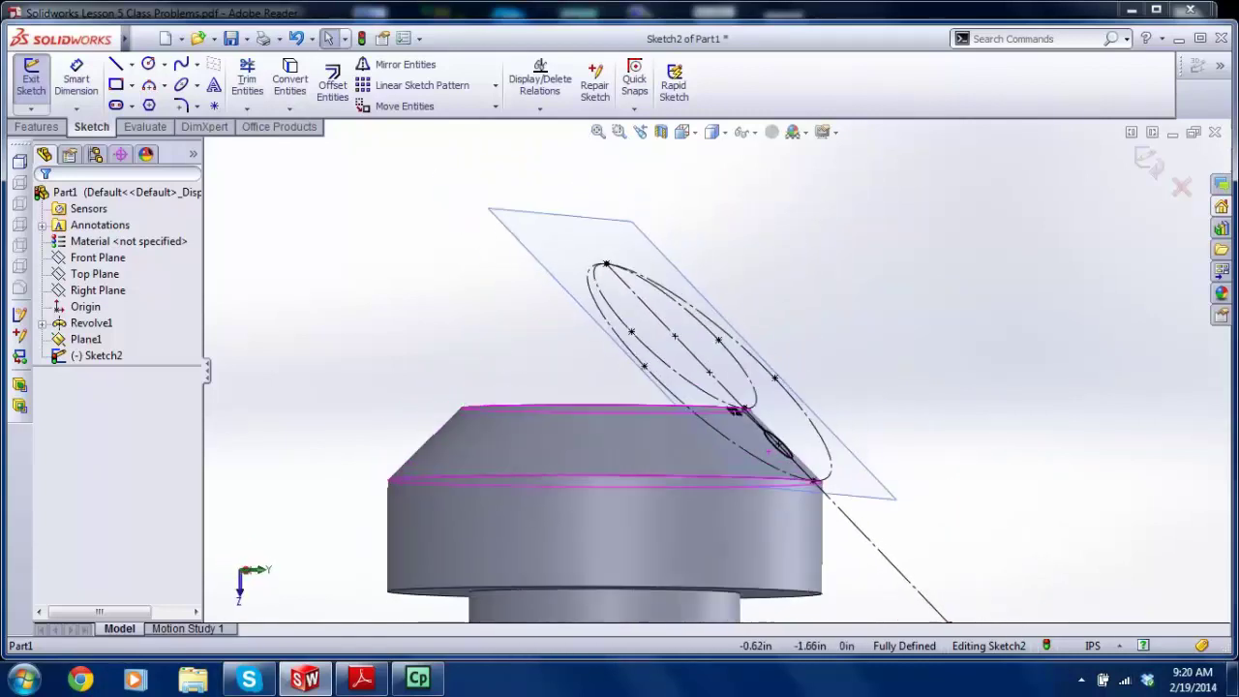
middle_drag(881, 406, 807, 451)
scroll(814, 461, down, 4)
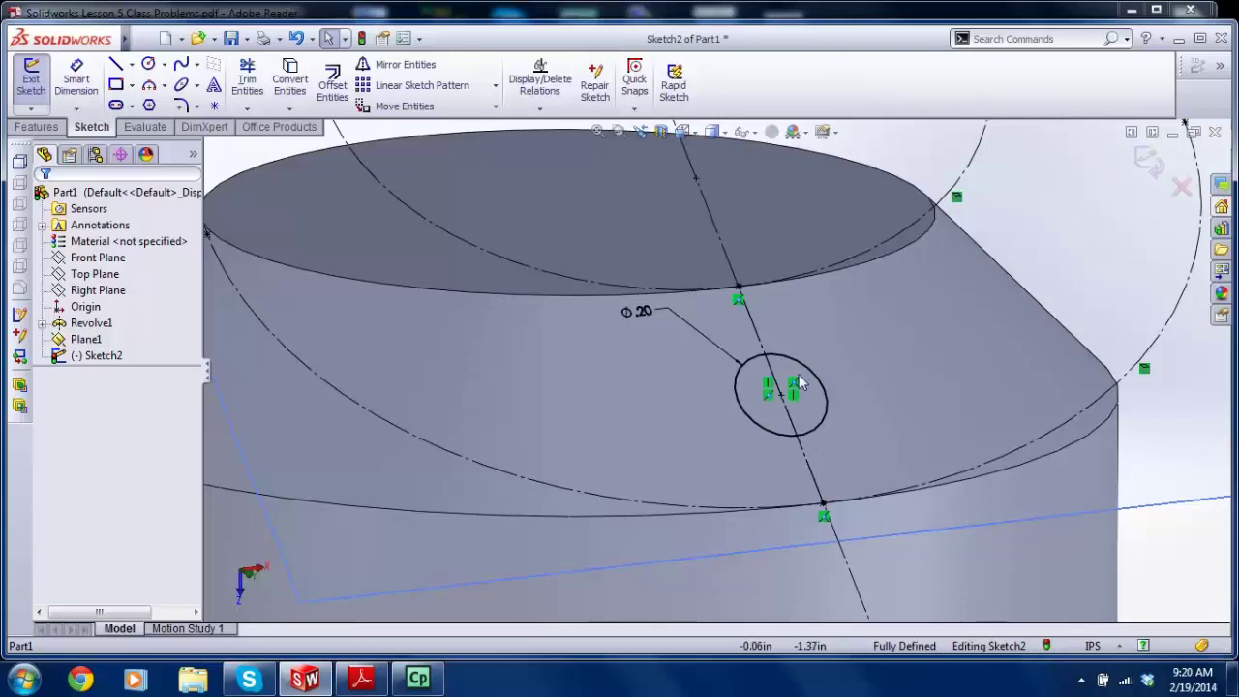
scroll(797, 384, down, 2)
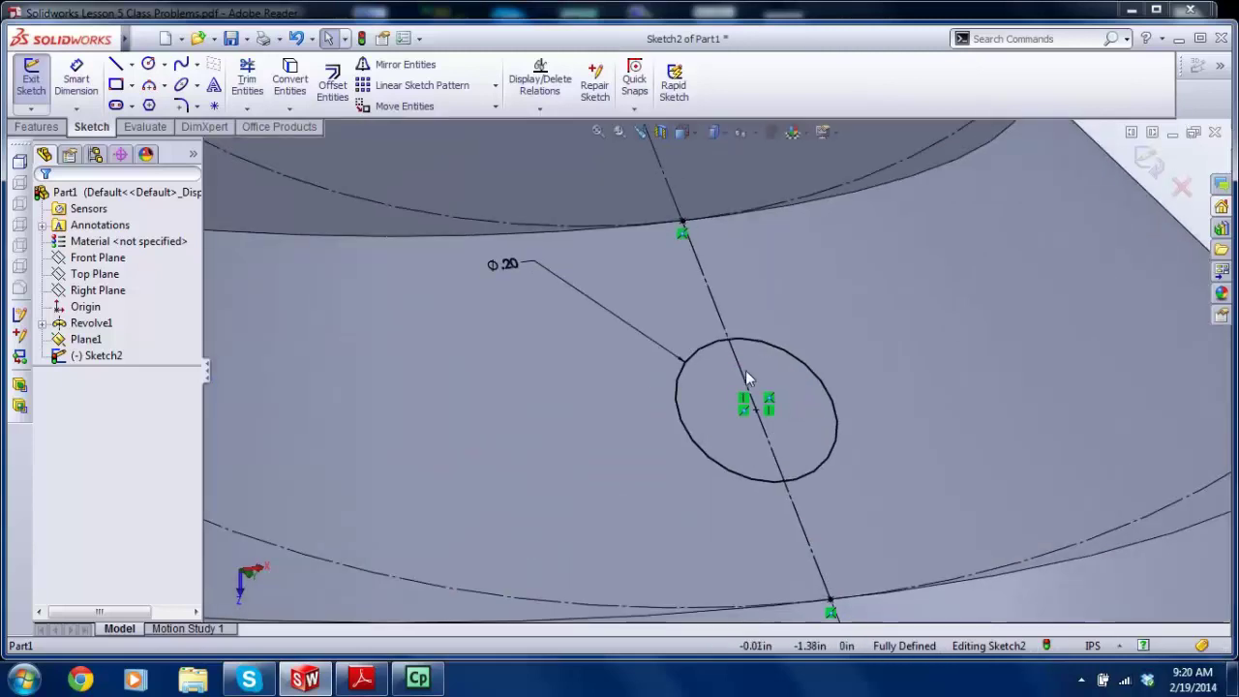
Step: Finish the sketch and cut-extrude the circle into the head with the Up To Next end condition
click(31, 77)
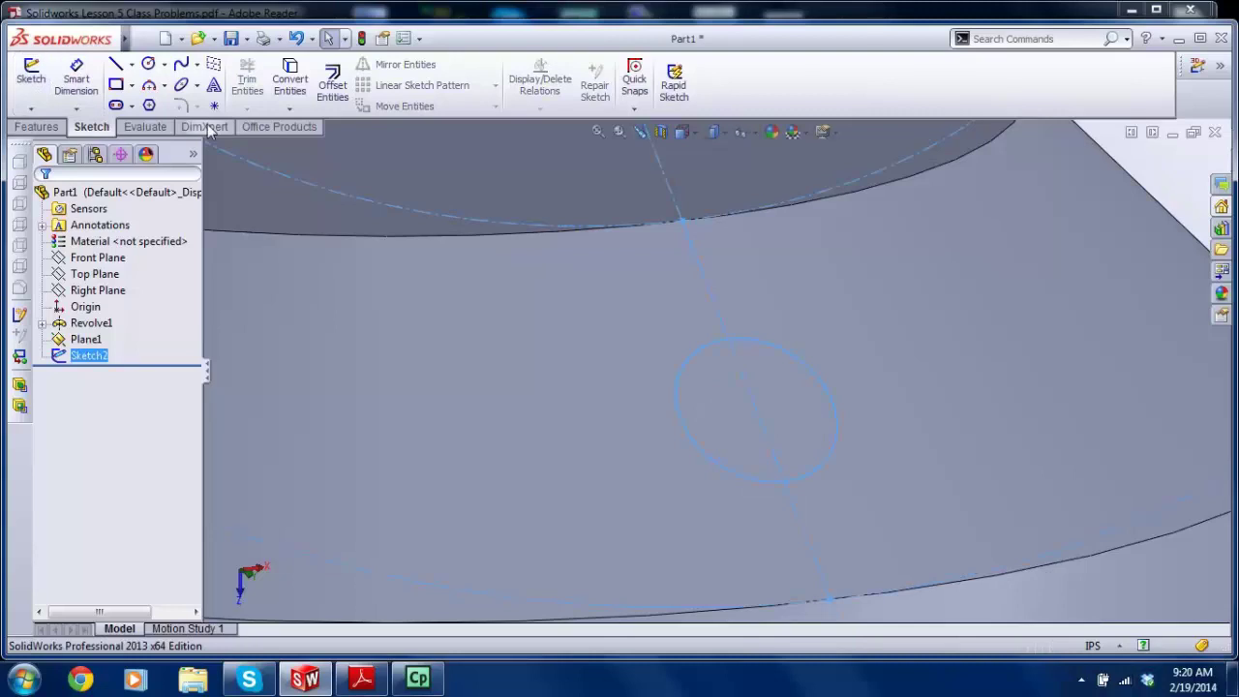
click(267, 84)
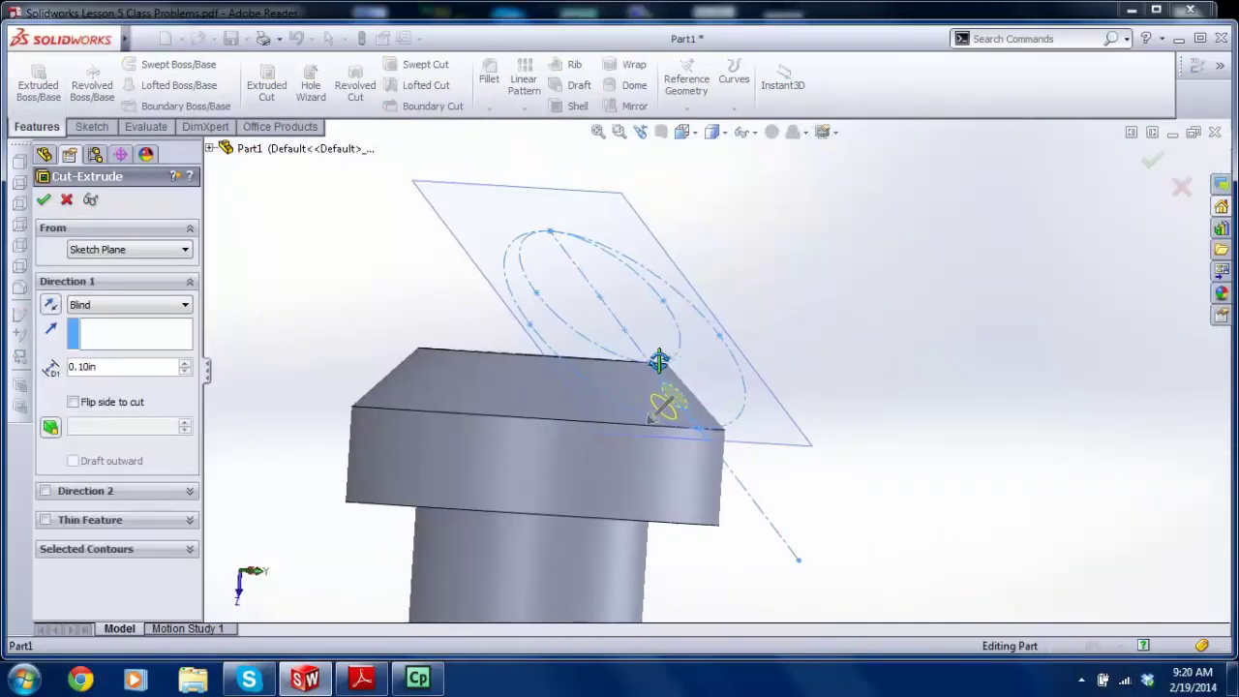
click(153, 308)
click(140, 346)
middle_drag(383, 426, 543, 372)
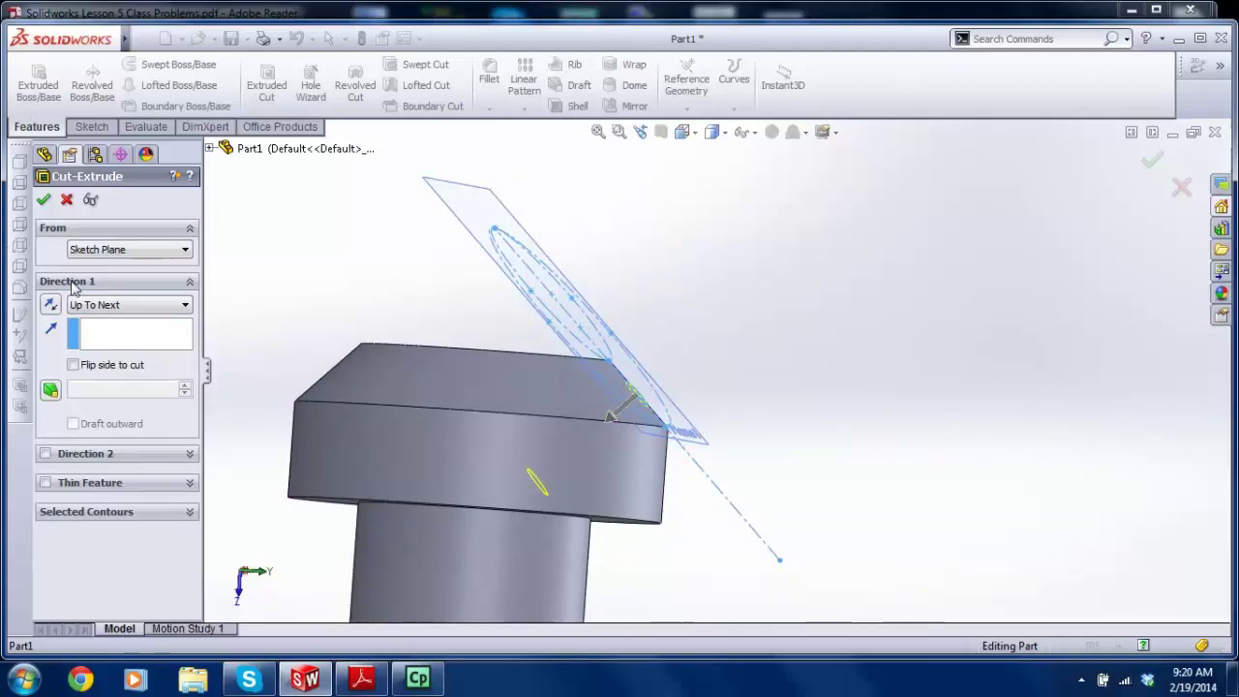
click(43, 200)
Step: Hide Plane1, the angled reference plane used for the hole sketch
middle_drag(507, 318, 682, 353)
click(285, 384)
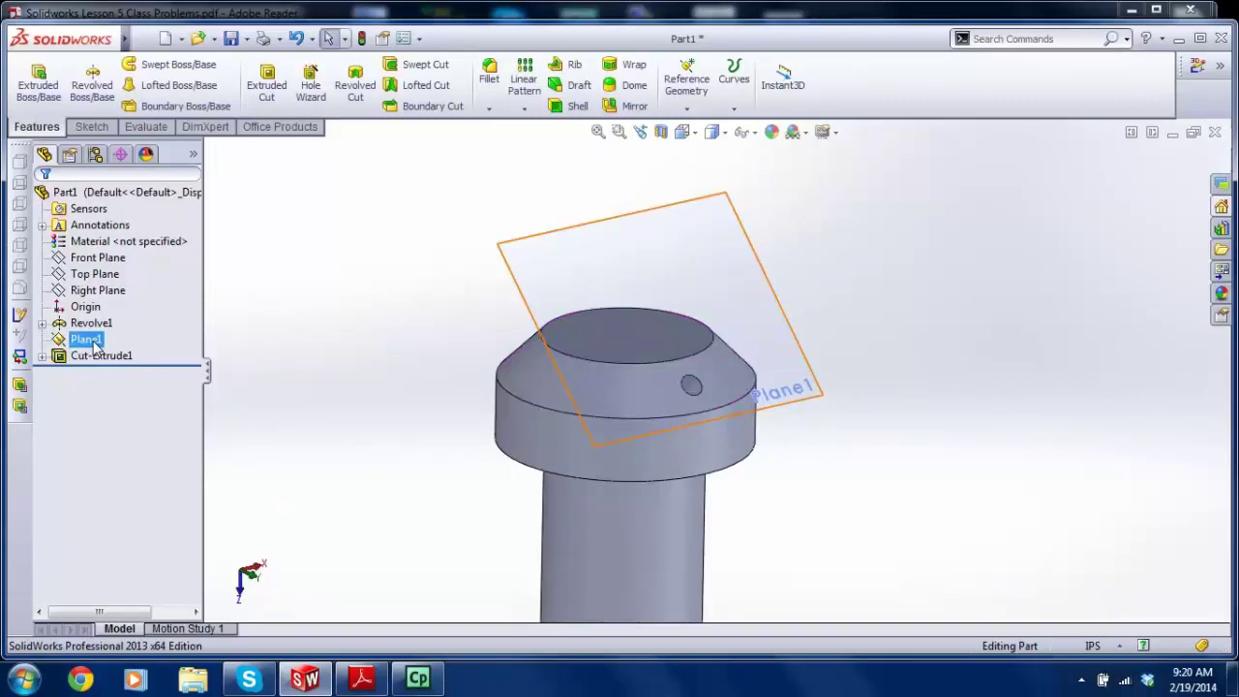
right_click(85, 339)
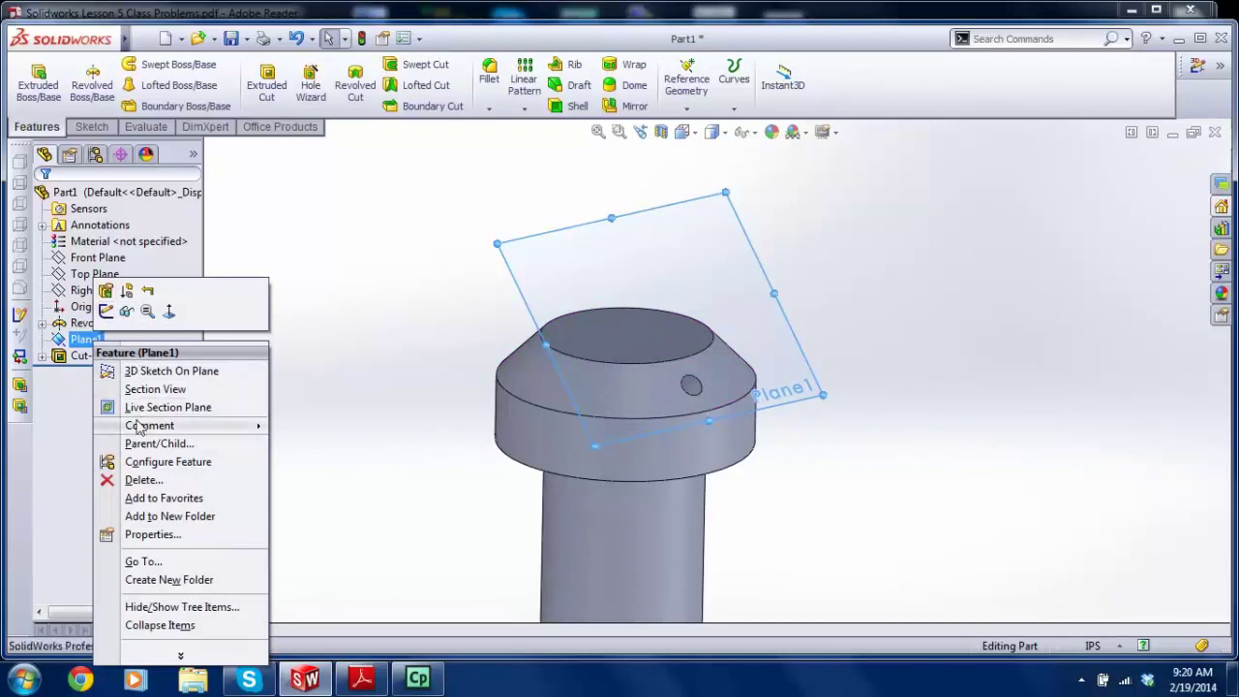
click(442, 292)
right_click(95, 341)
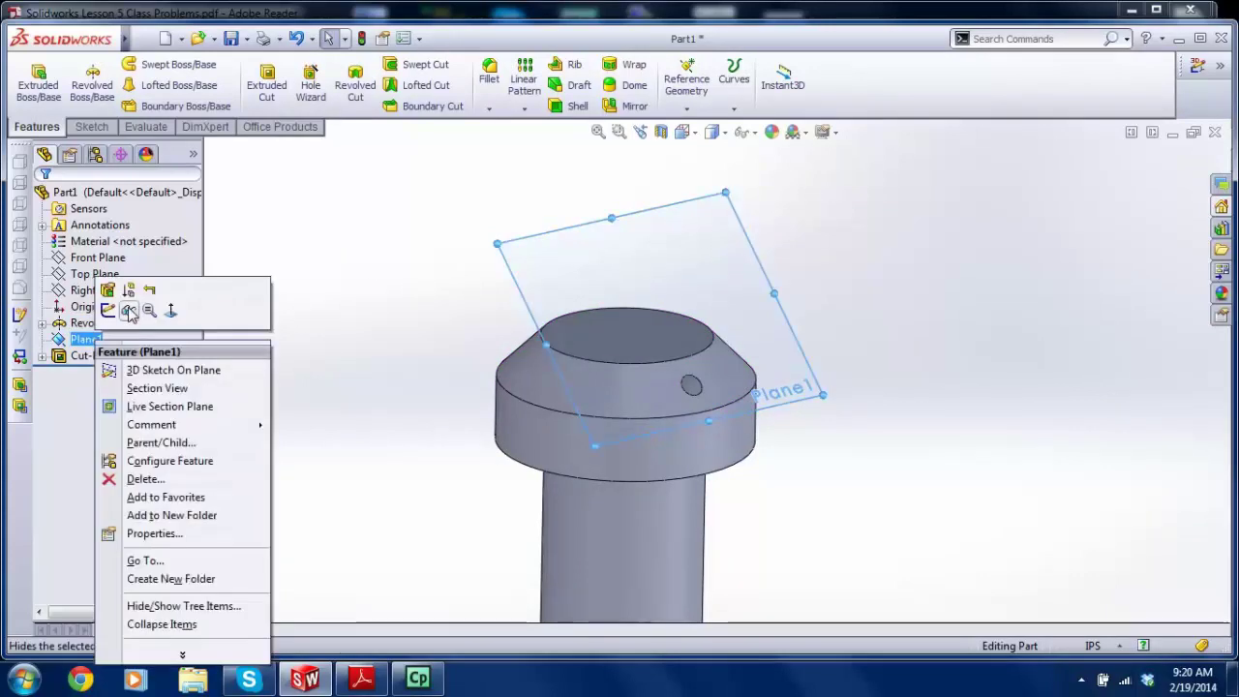
click(130, 315)
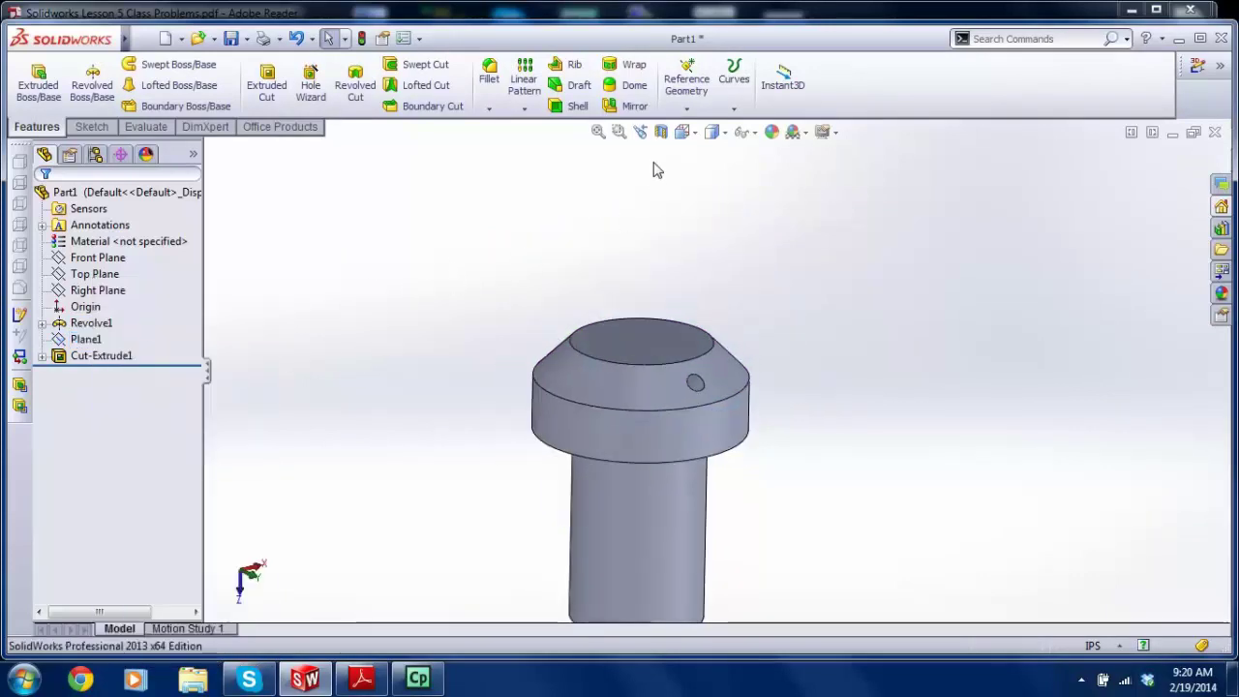
Step: Preview a section view on the Right Plane to inspect how the hole runs into the inner bore, and leave it
click(662, 132)
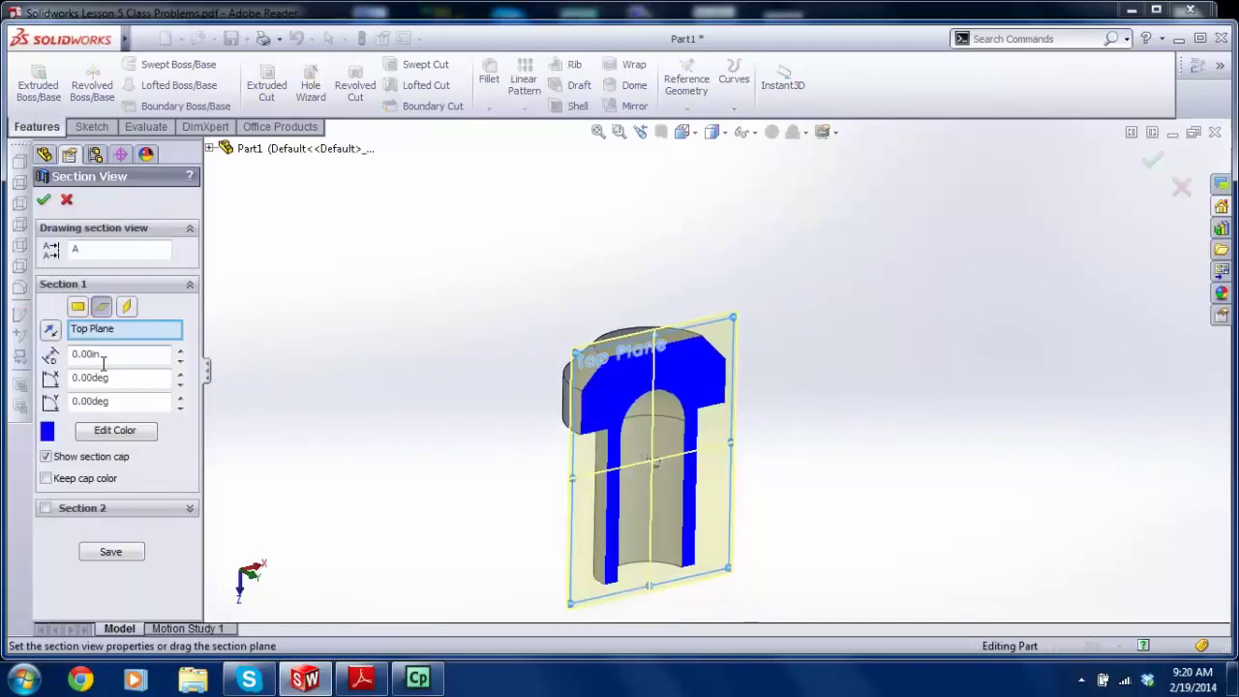
click(102, 306)
click(127, 306)
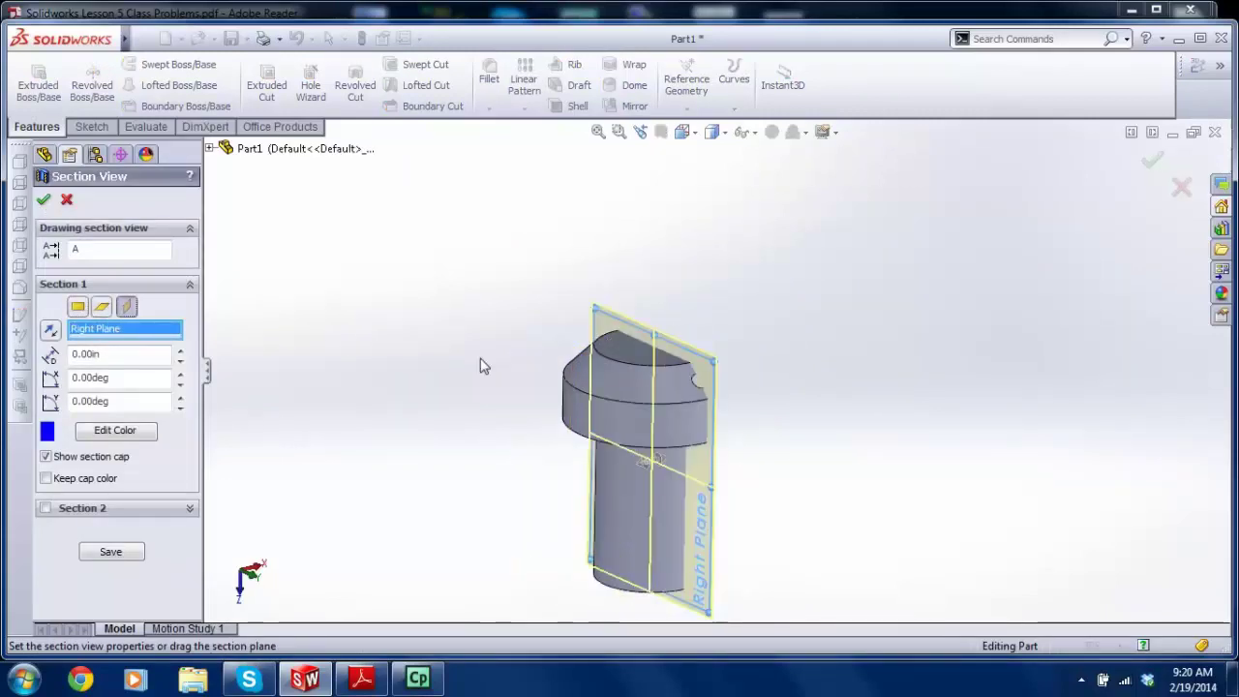
key(ctrl+8)
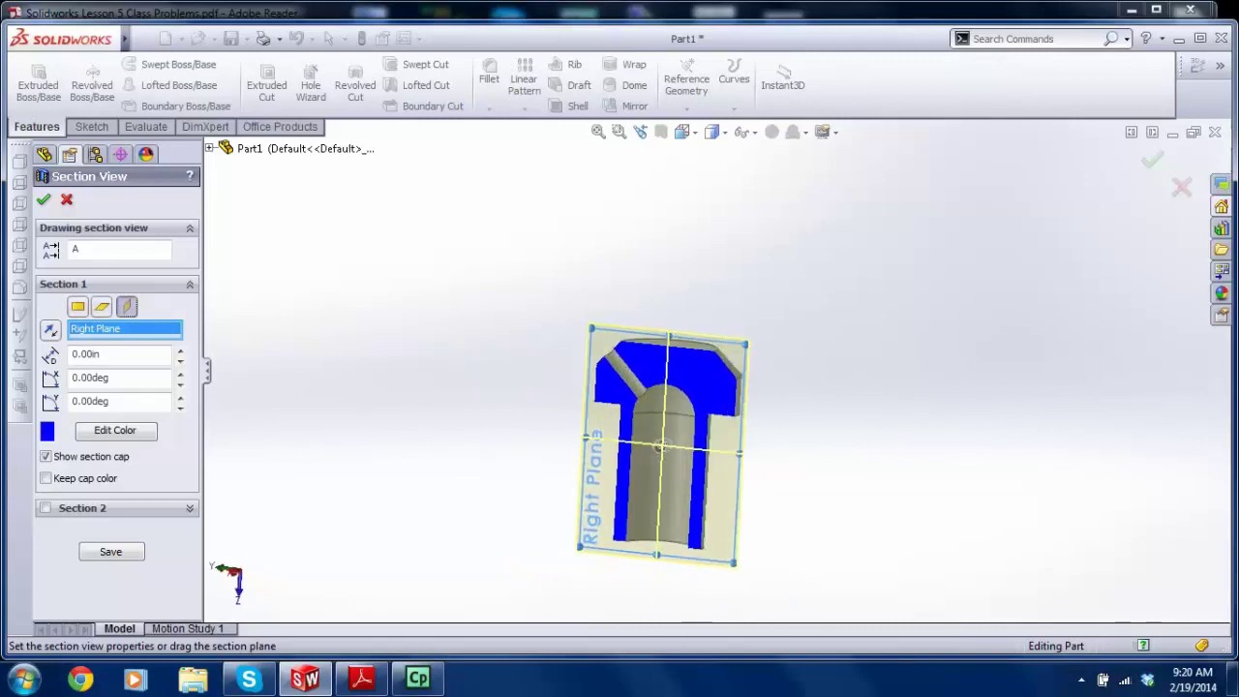
scroll(638, 366, down, 5)
middle_drag(638, 367, 694, 392)
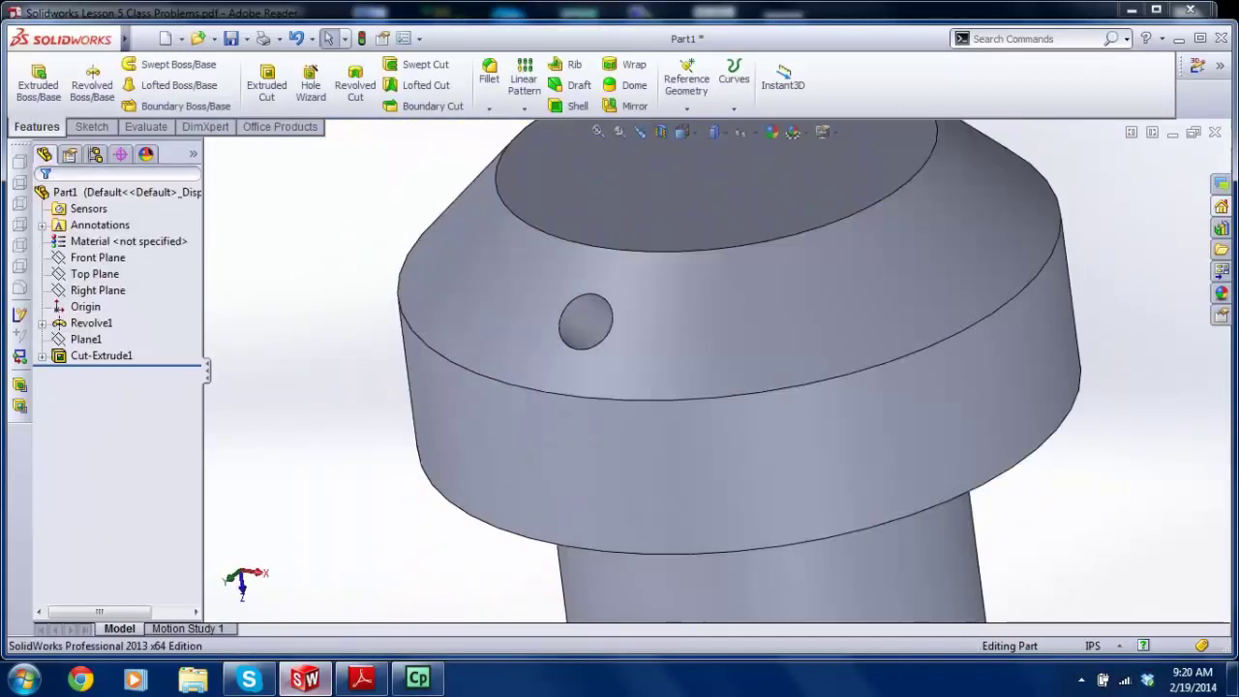
Step: Check the count and angular spacing of the spray holes in the PDF drawing in Adobe Reader and return to SolidWorks
click(361, 679)
scroll(555, 422, up, 3)
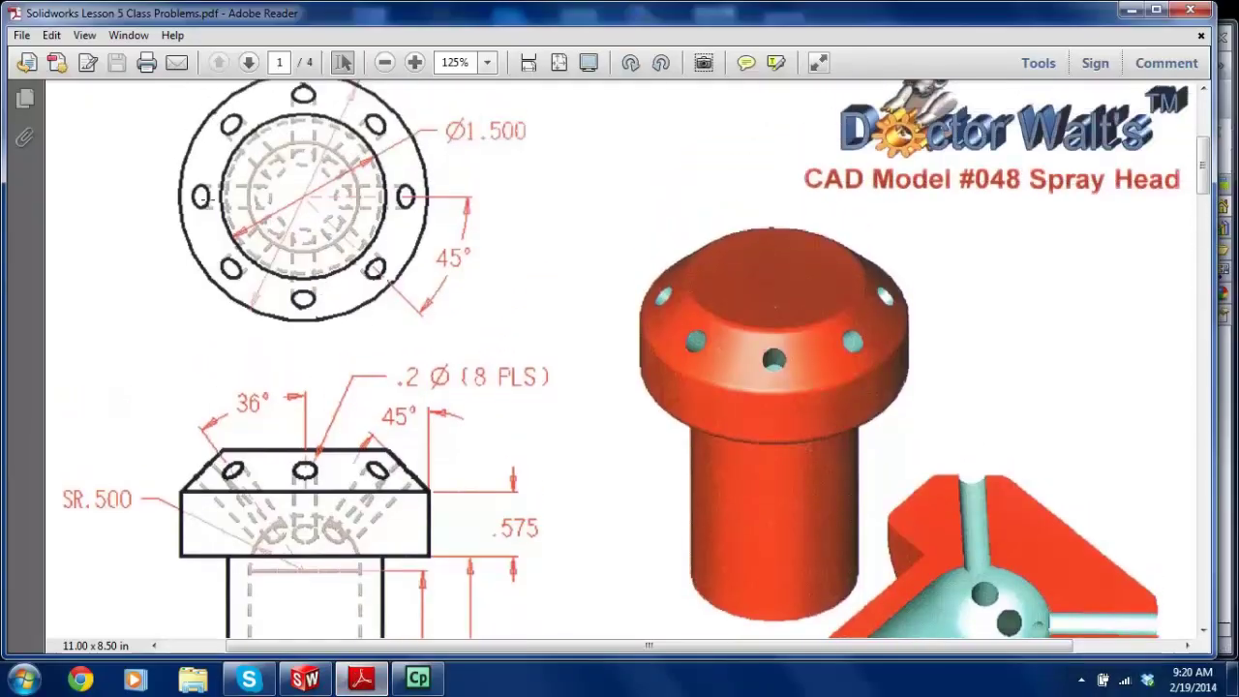
click(305, 678)
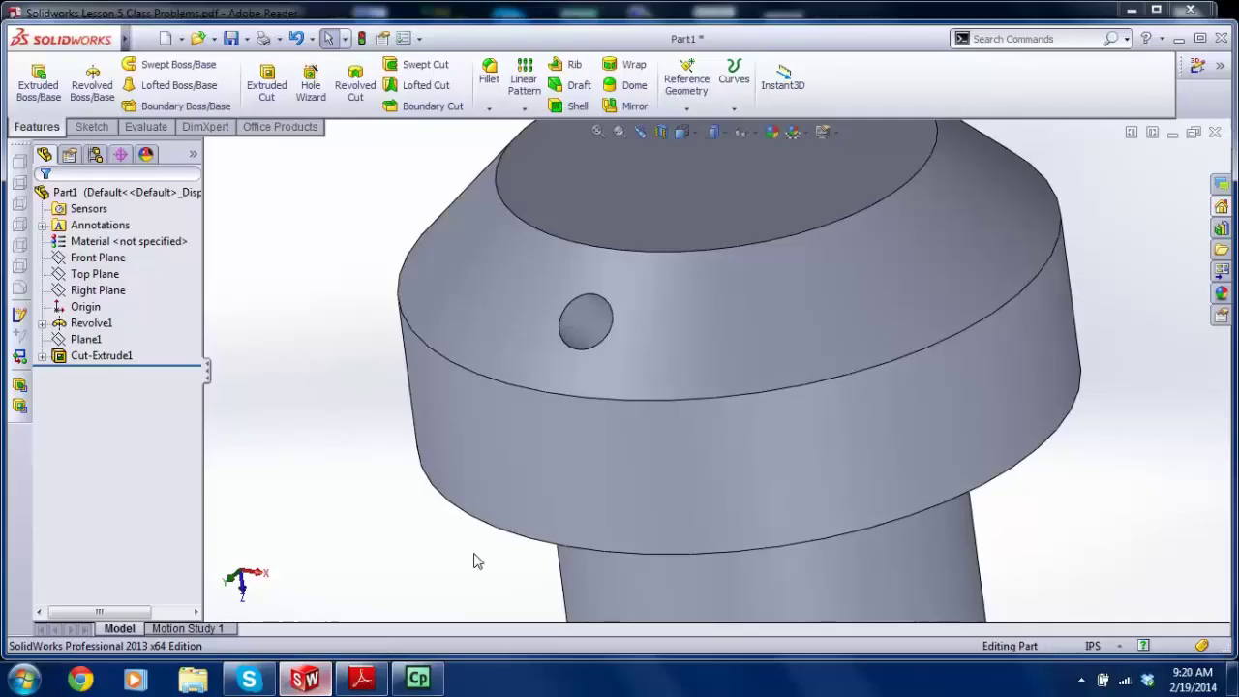
Step: Start a Circular Pattern, try the hole picked on the model as the feature to pattern, and clear that selection
scroll(585, 350, down, 3)
scroll(688, 328, up, 2)
mouse_move(687, 329)
middle_down()
mouse_move(623, 374)
mouse_move(670, 343)
middle_up()
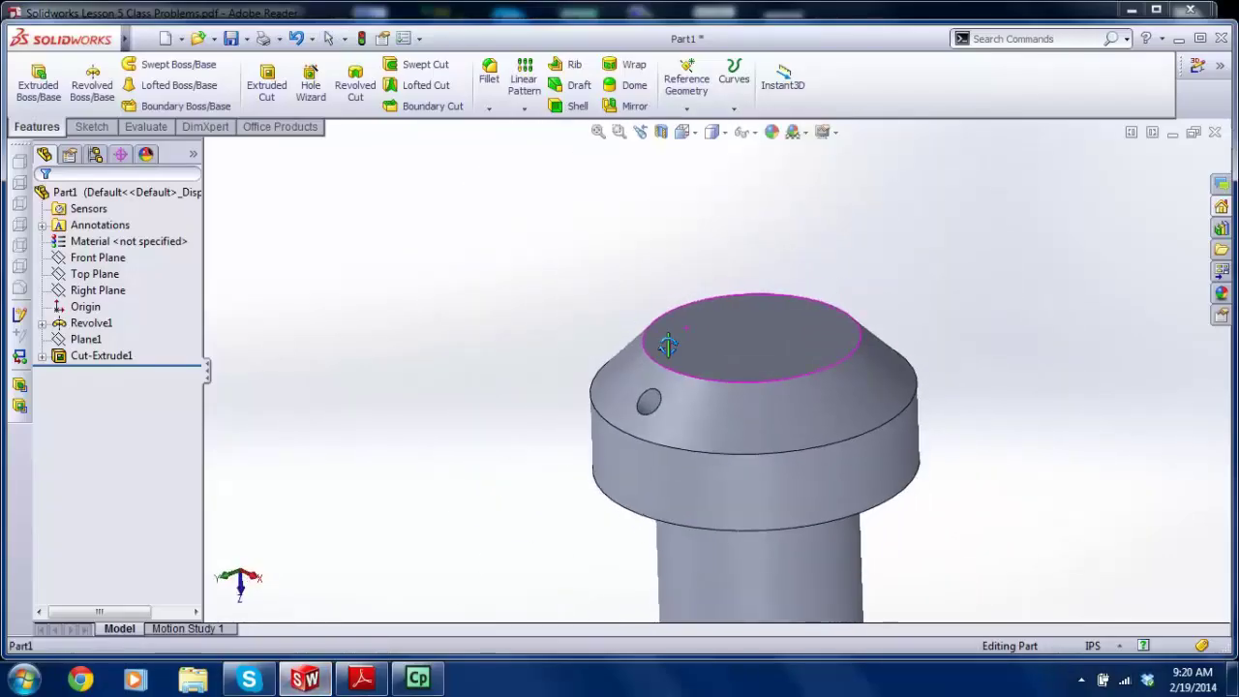
scroll(640, 386, down, 3)
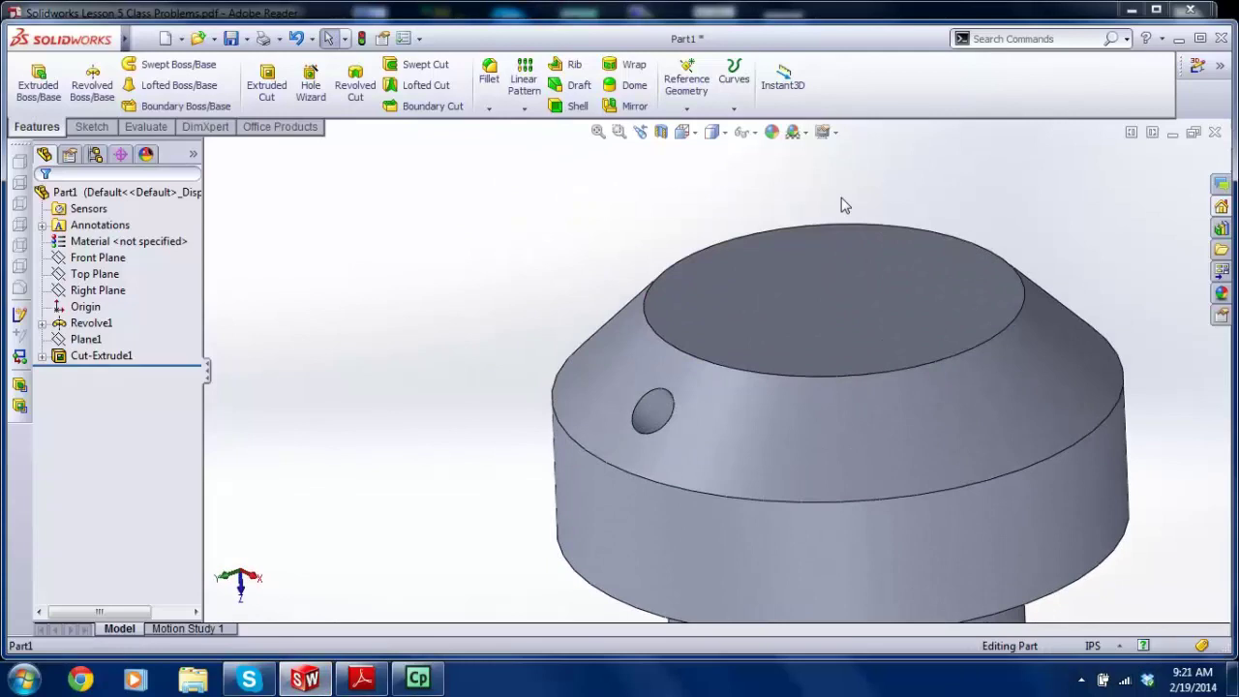
scroll(816, 243, up, 3)
scroll(838, 357, down, 2)
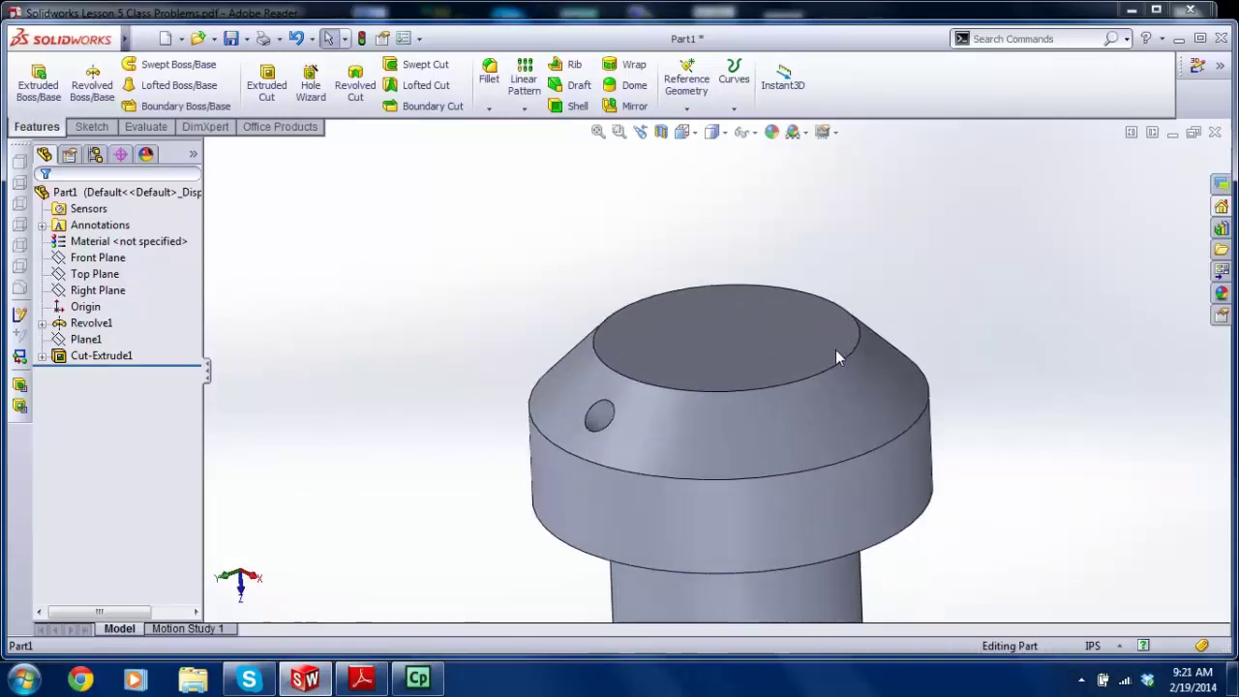
click(523, 108)
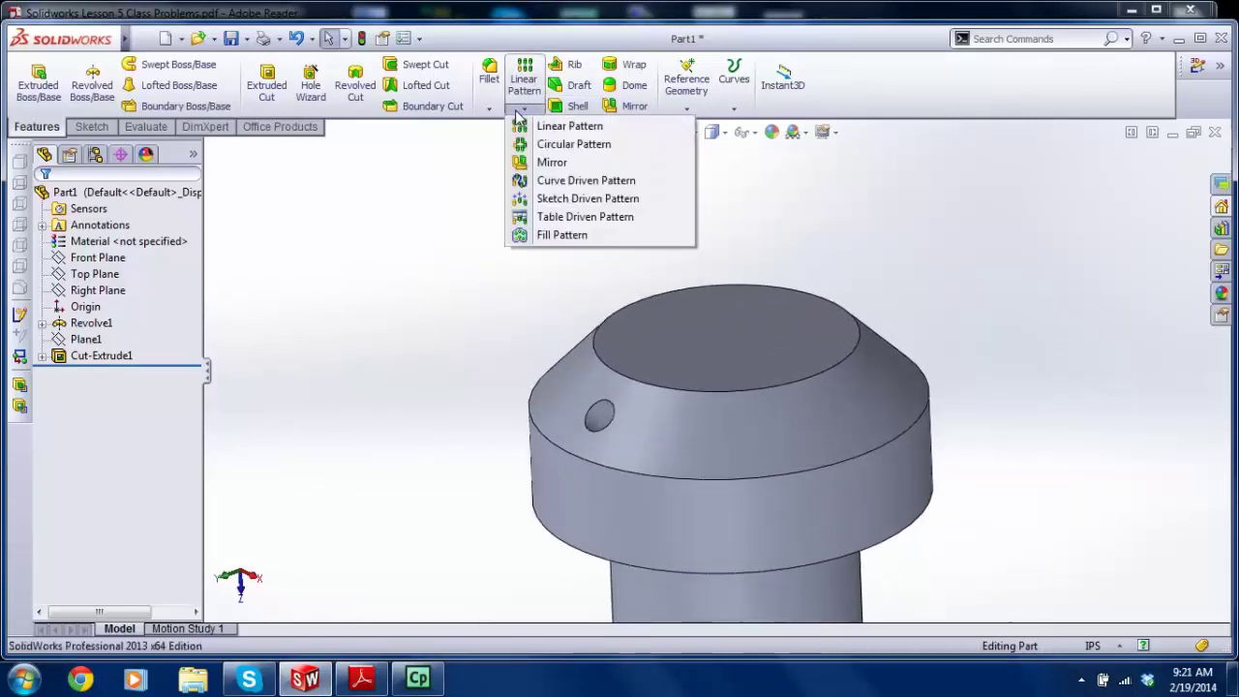
click(573, 144)
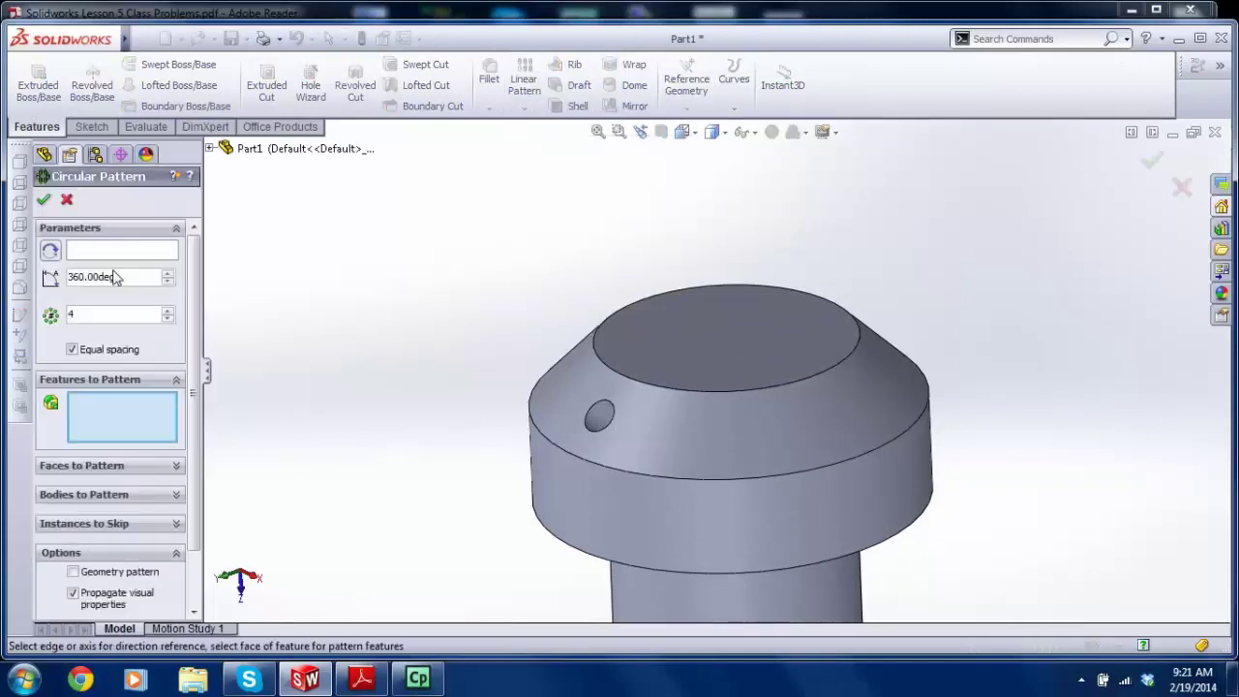
click(601, 416)
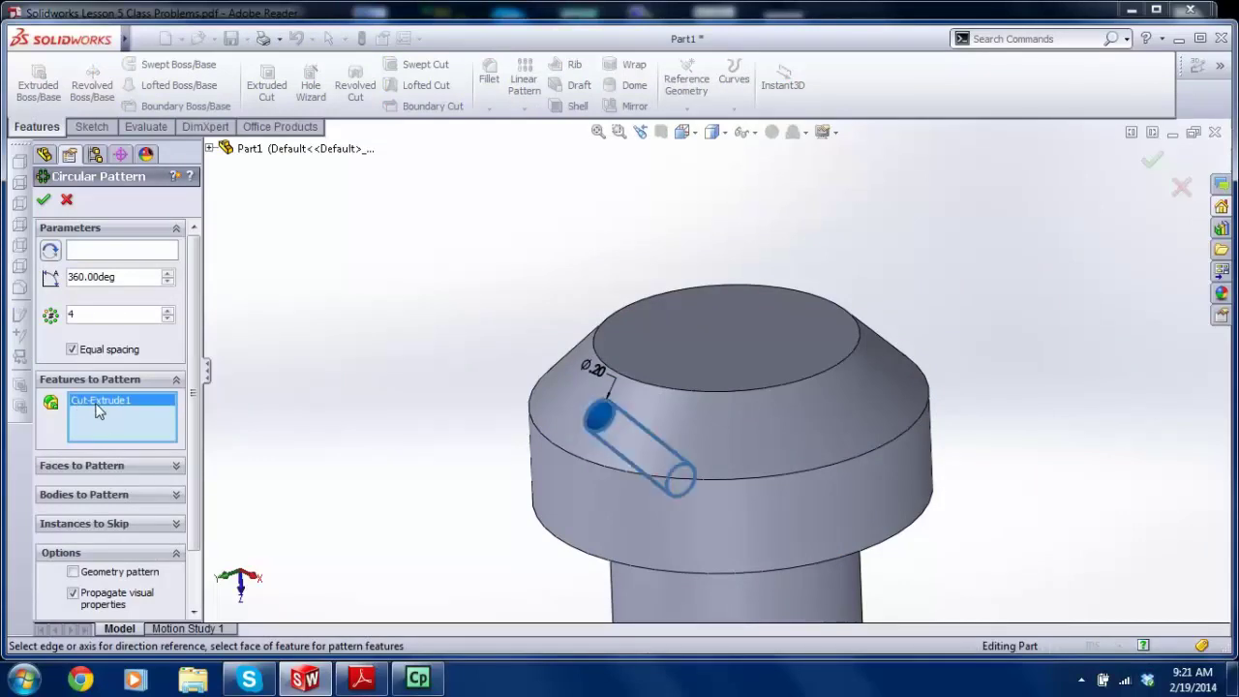
key(Delete)
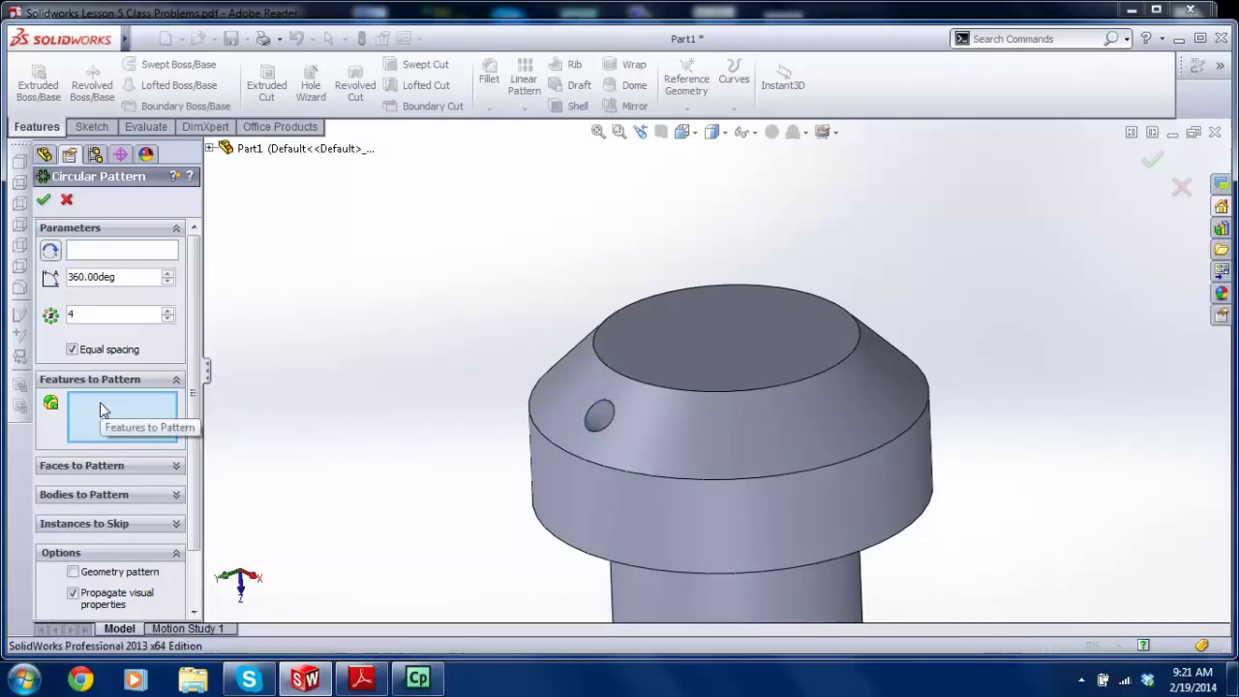
Step: Choose the Cut-Extrude1 spray hole from the feature tree as the feature to pattern
click(209, 149)
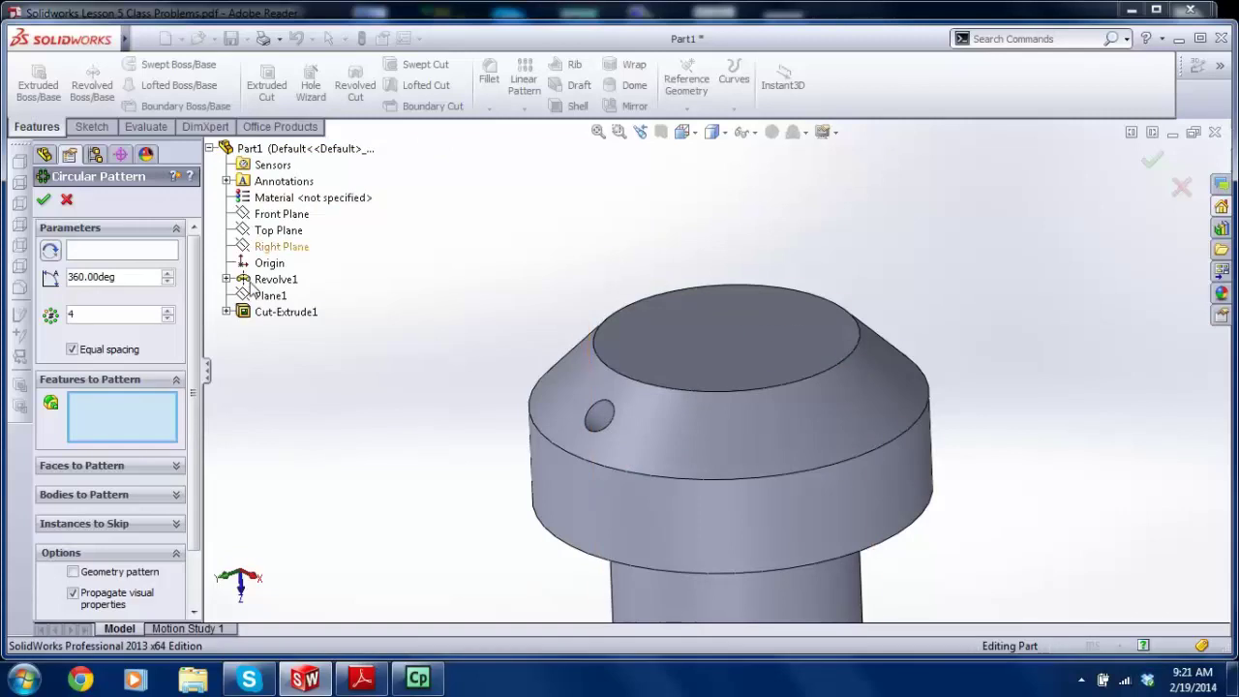
click(210, 150)
click(210, 150)
click(279, 313)
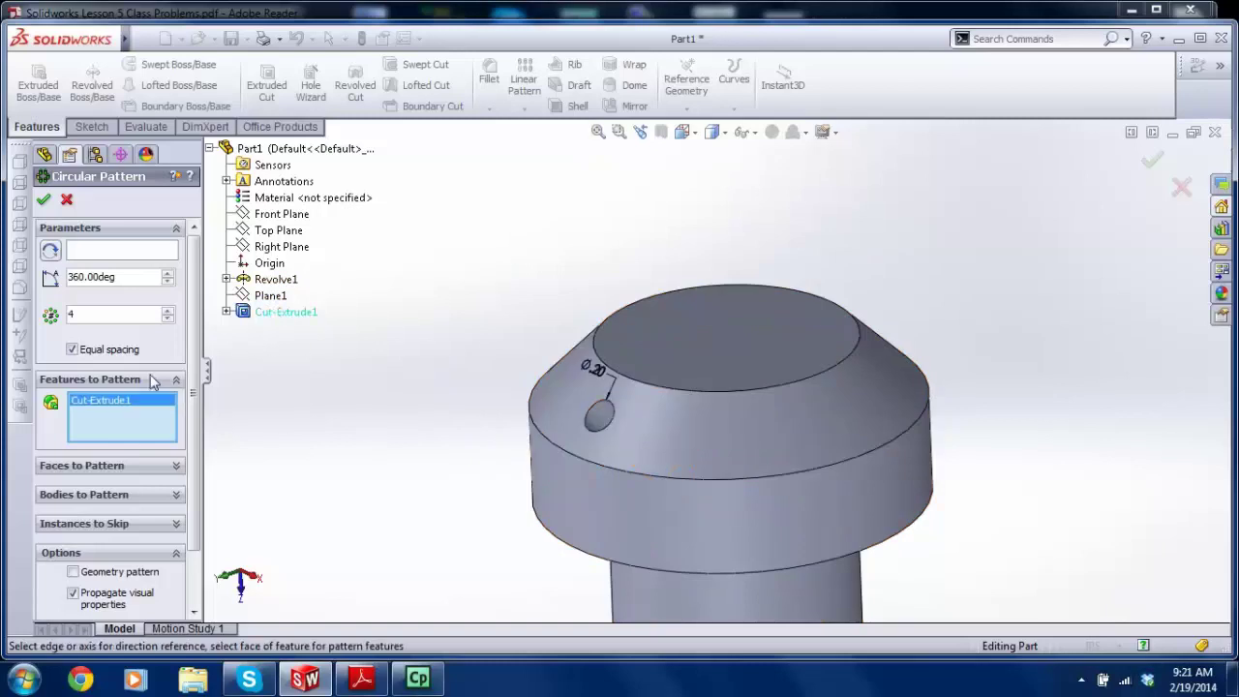
Step: Set the cylindrical face of the stem below the head as the circular pattern's rotation axis
click(115, 251)
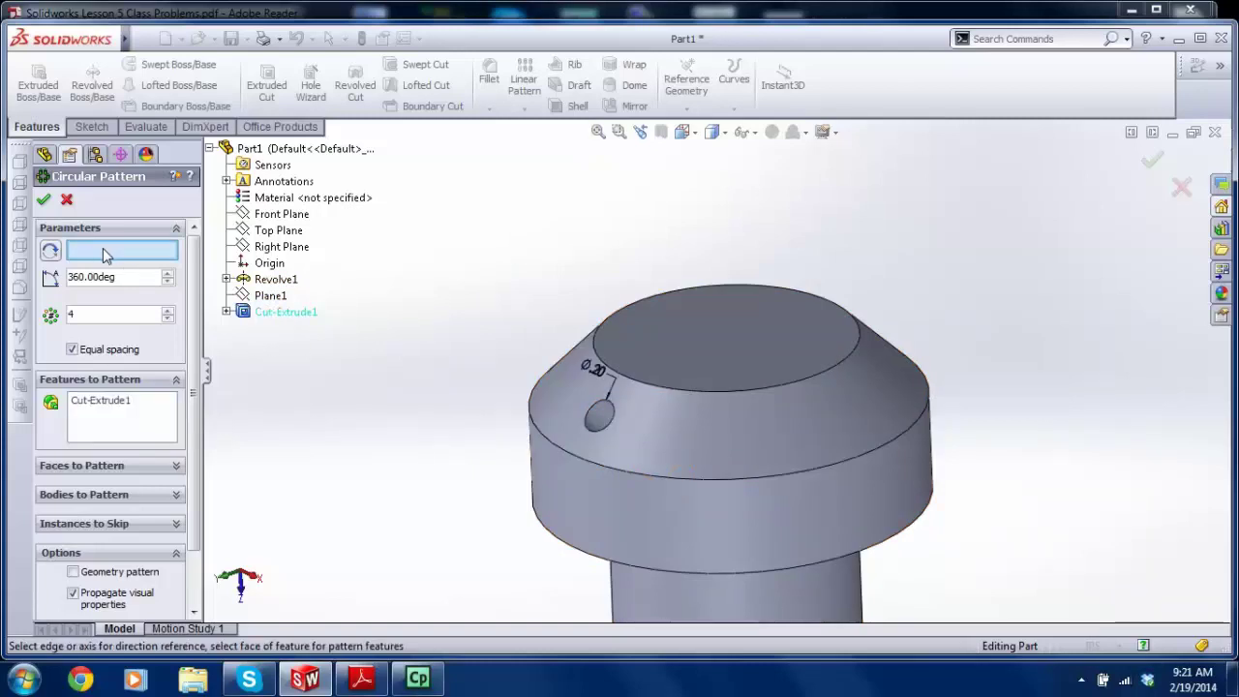
scroll(478, 353, up, 6)
scroll(754, 445, down, 3)
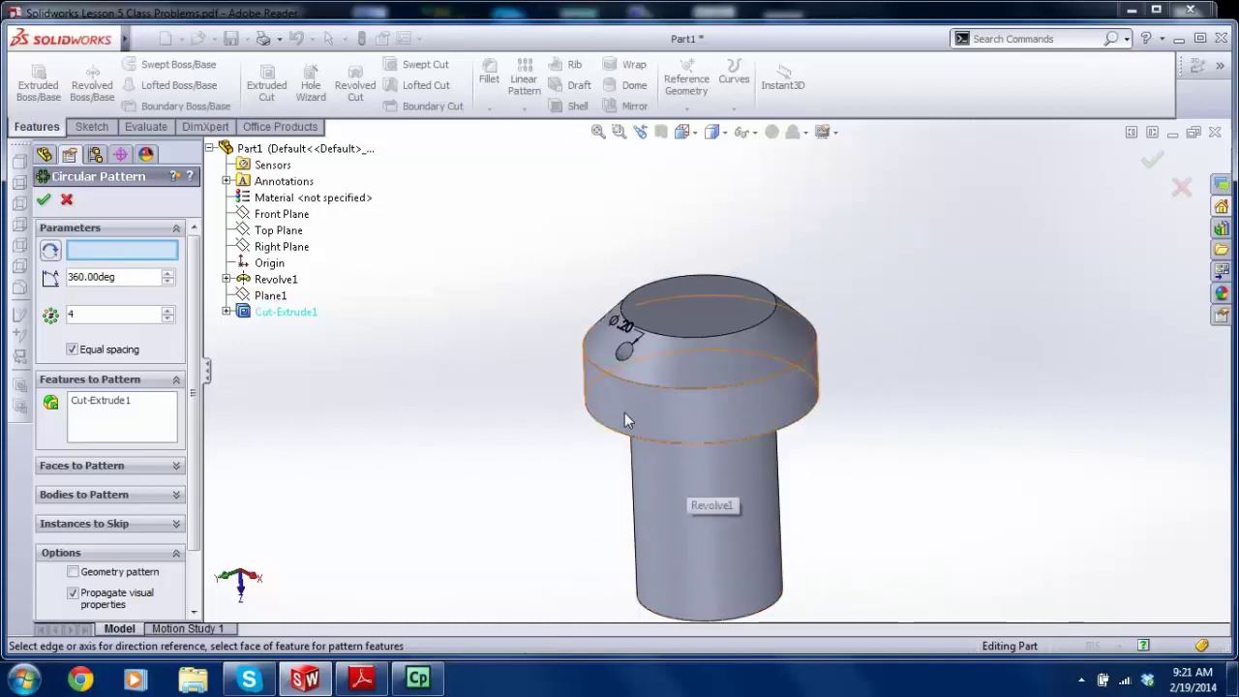
scroll(605, 382, down, 4)
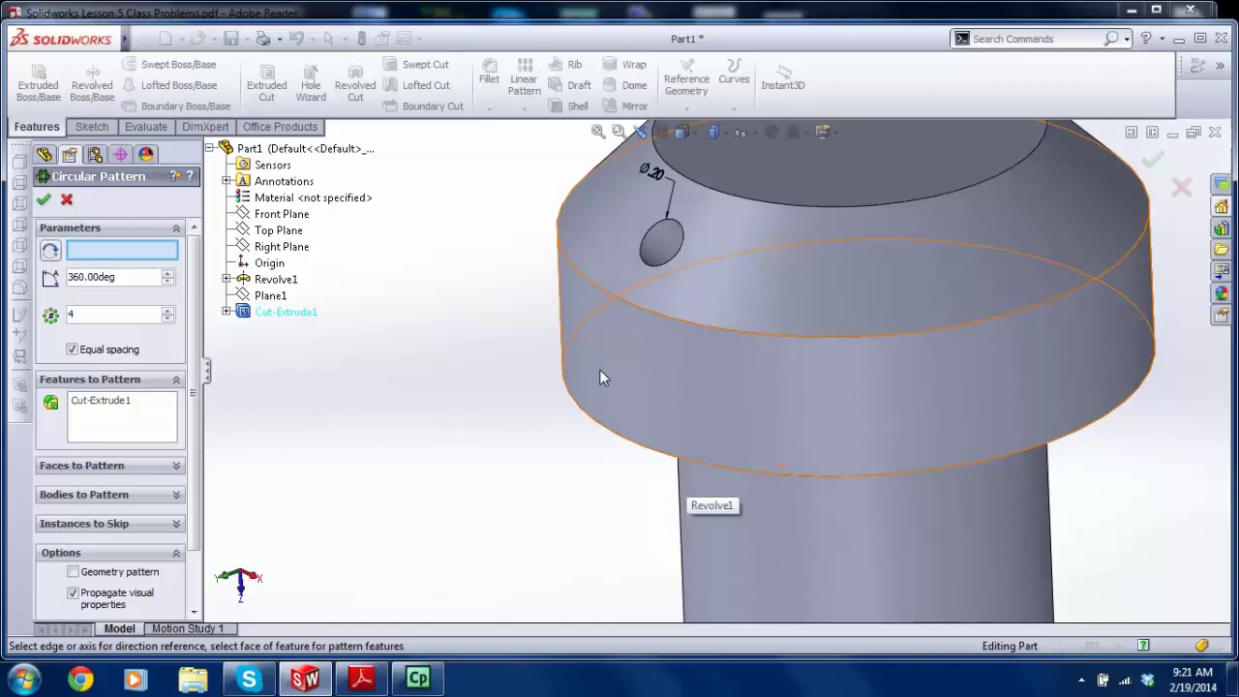
scroll(595, 348, up, 3)
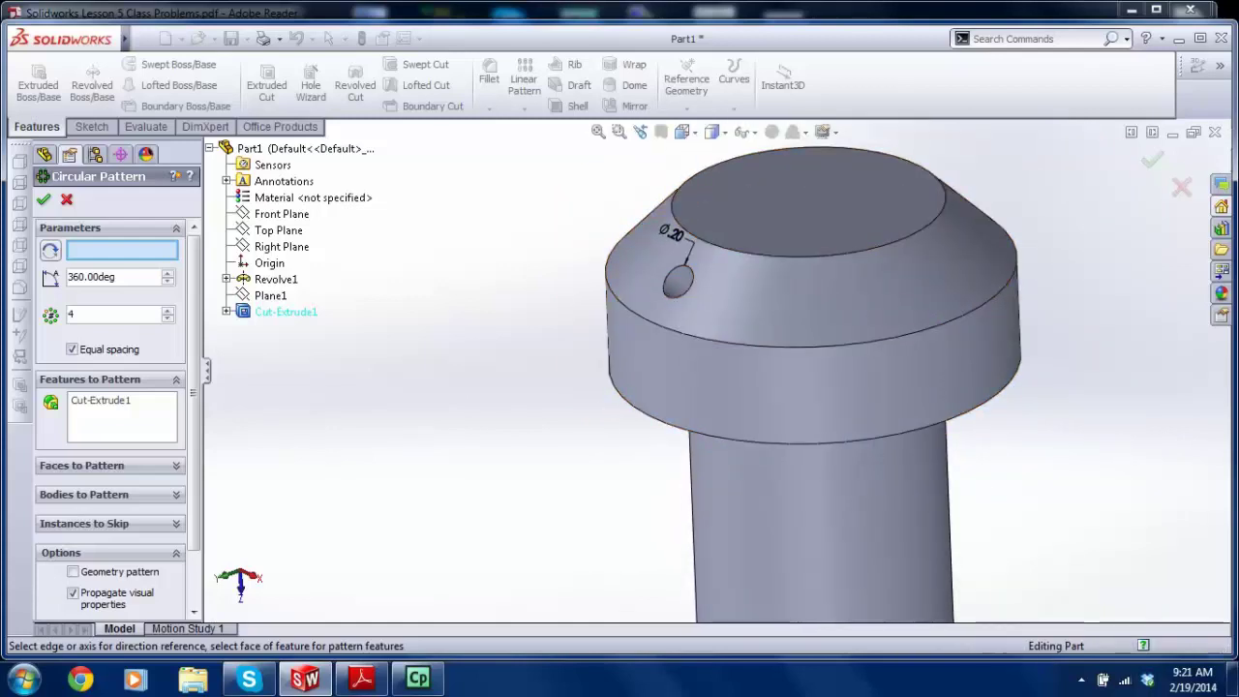
middle_drag(1008, 251, 853, 358)
scroll(919, 362, up, 4)
middle_drag(962, 226, 992, 213)
click(858, 325)
scroll(793, 347, down, 3)
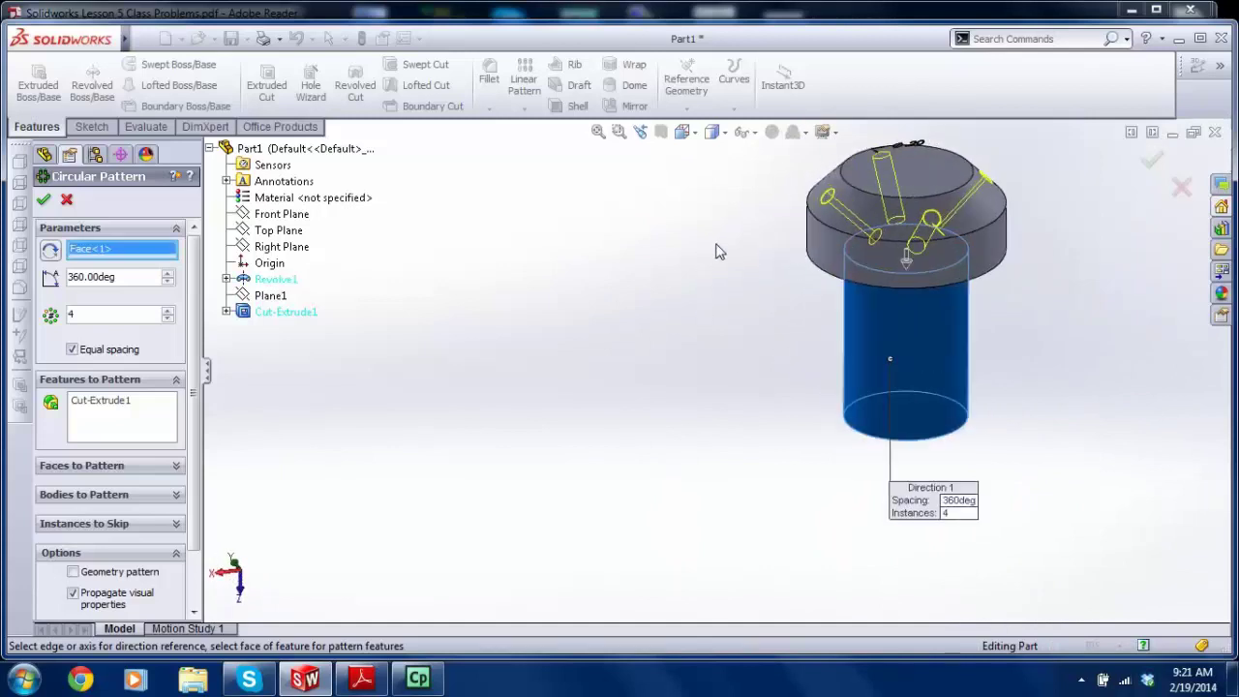
Step: Set the circular pattern to 8 equally spaced instances over 360° and accept it
middle_drag(619, 387, 697, 378)
scroll(581, 368, down, 1)
scroll(712, 349, up, 3)
scroll(1022, 201, down, 2)
middle_drag(871, 290, 867, 397)
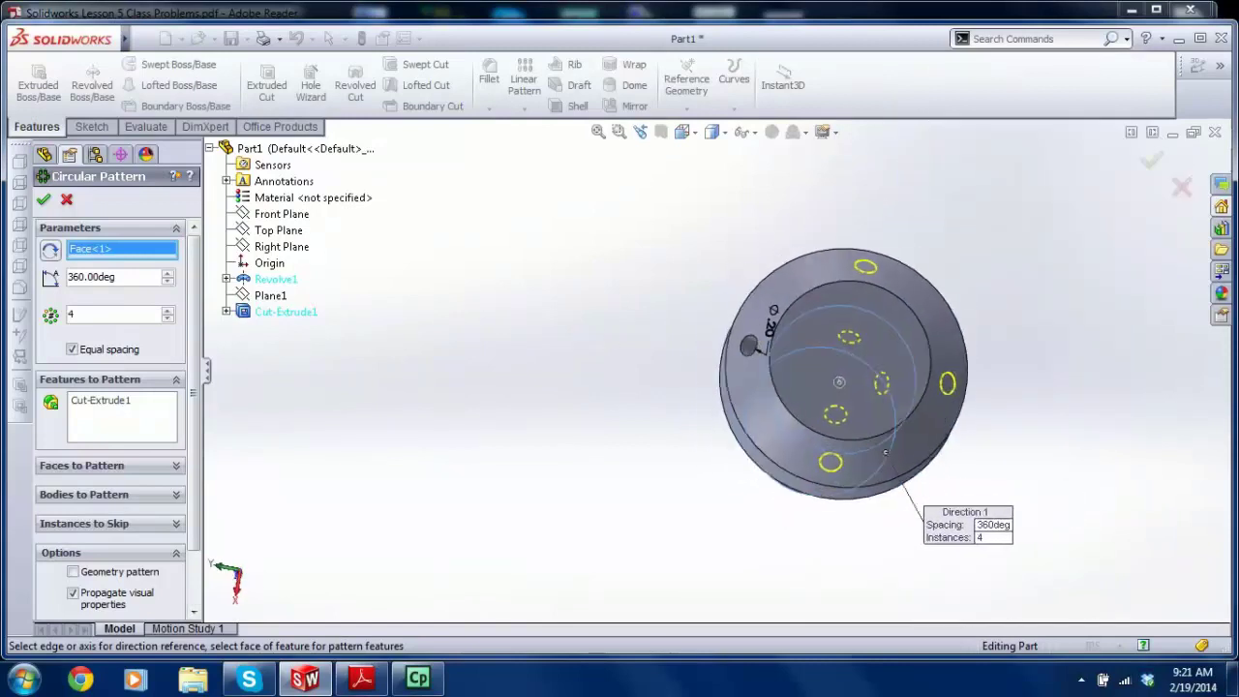
click(167, 311)
click(167, 311)
click(166, 311)
click(167, 311)
middle_drag(489, 364, 561, 378)
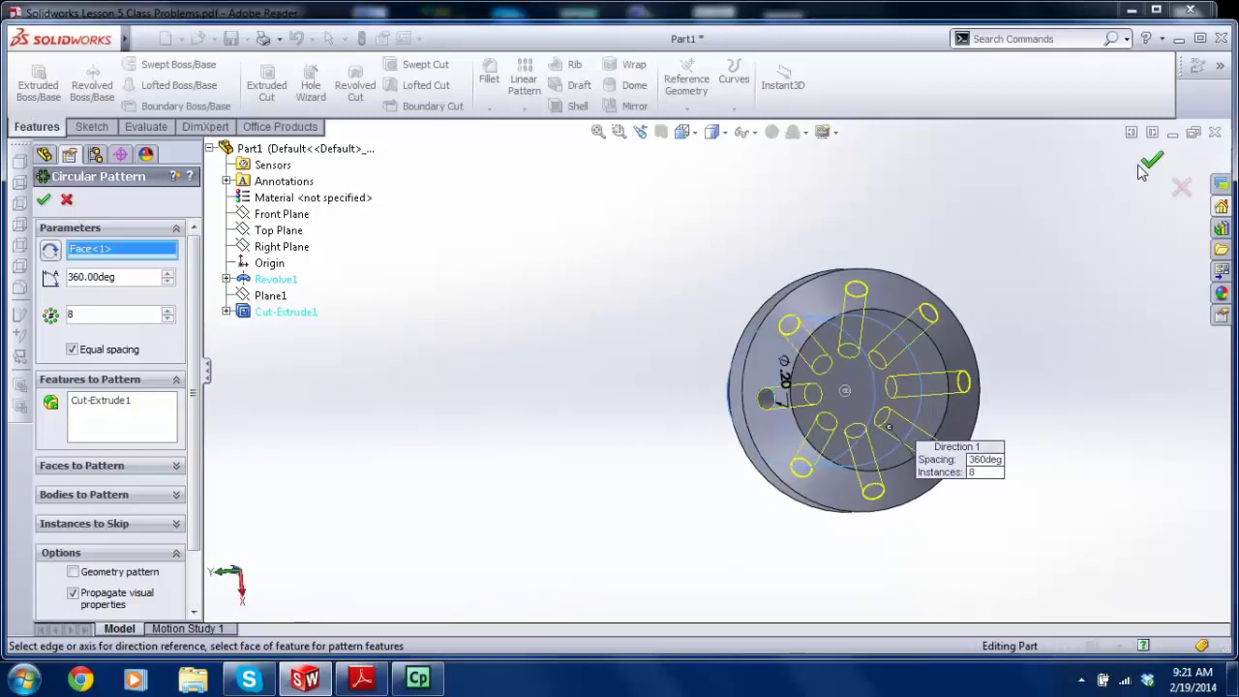
middle_drag(1010, 408, 992, 227)
Step: Preview a section view of the head to inspect how the patterned holes meet the inner bore, and leave it
scroll(991, 227, up, 3)
middle_drag(620, 388, 726, 344)
click(661, 132)
scroll(738, 349, down, 5)
scroll(743, 253, down, 2)
key(Escape)
scroll(721, 334, up, 3)
scroll(726, 344, up, 3)
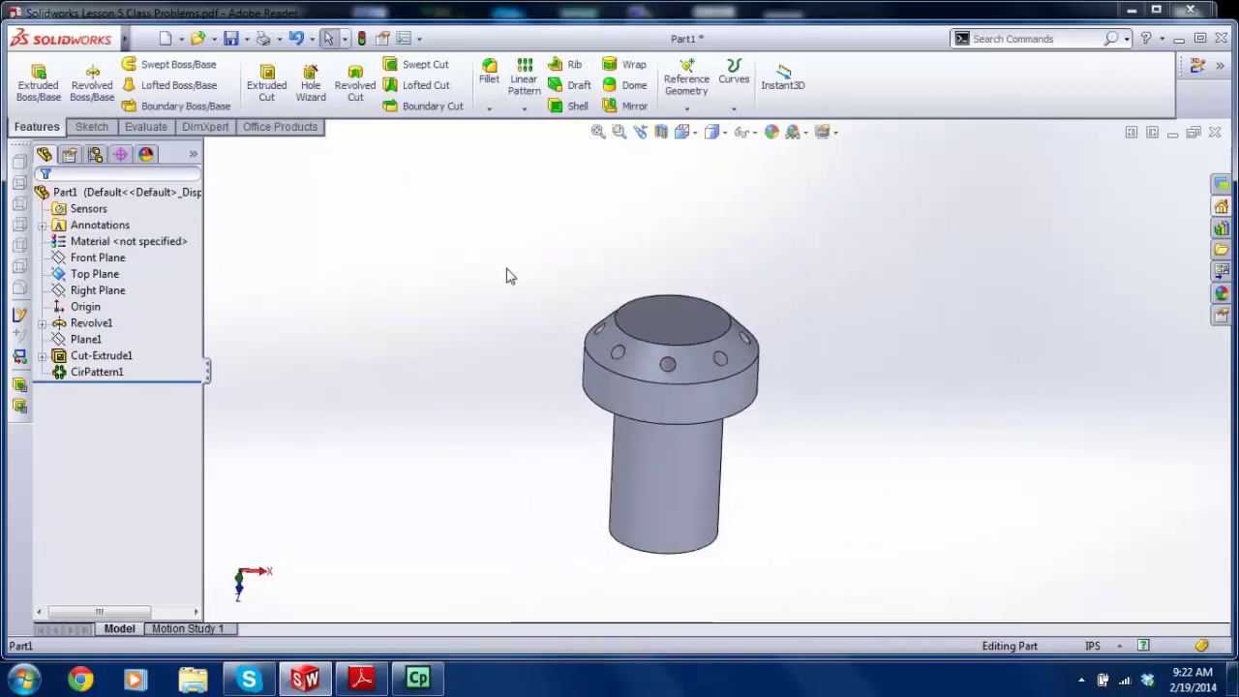
Step: Assign Plain Carbon Steel as the part's material
click(157, 246)
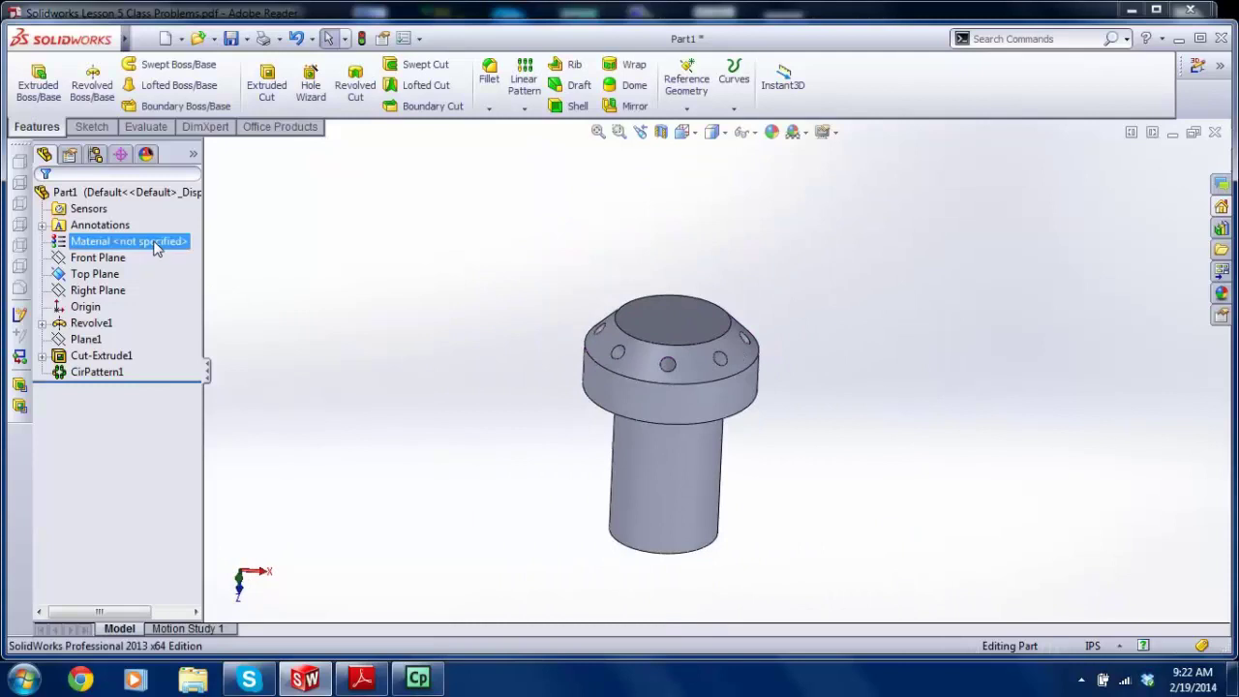
right_click(157, 247)
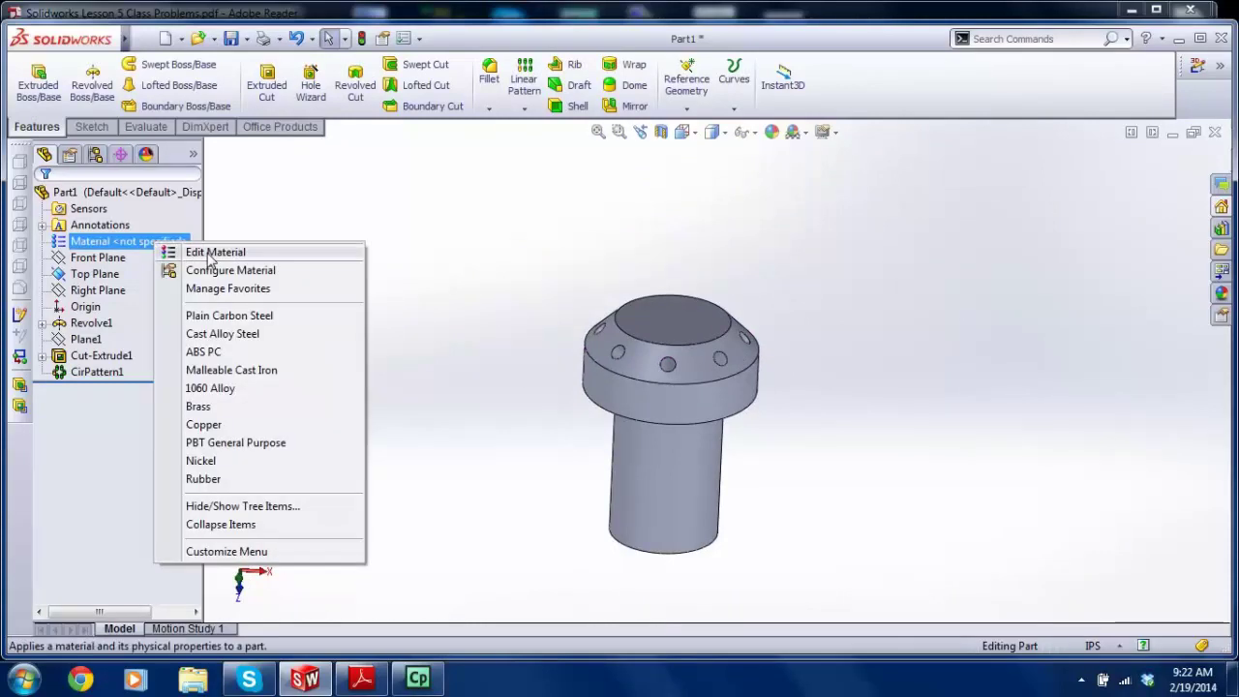
click(226, 317)
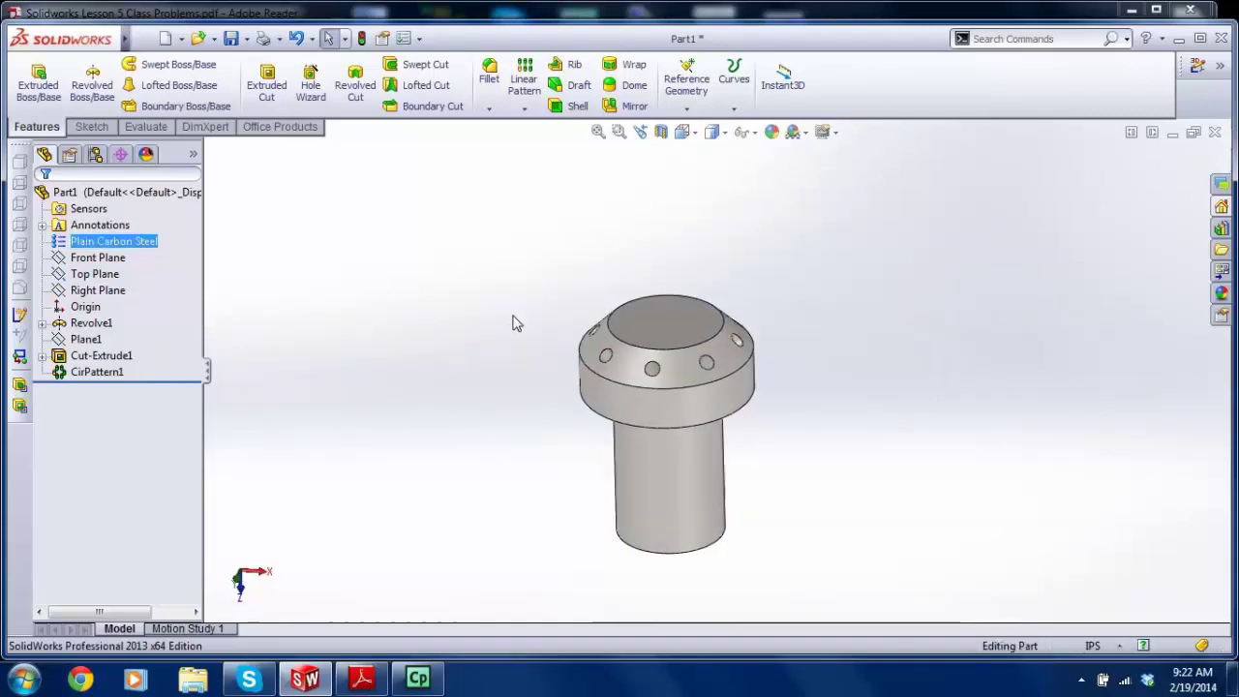
Step: Evaluate the part's mass properties, check the mass in pounds, and close the report
click(162, 132)
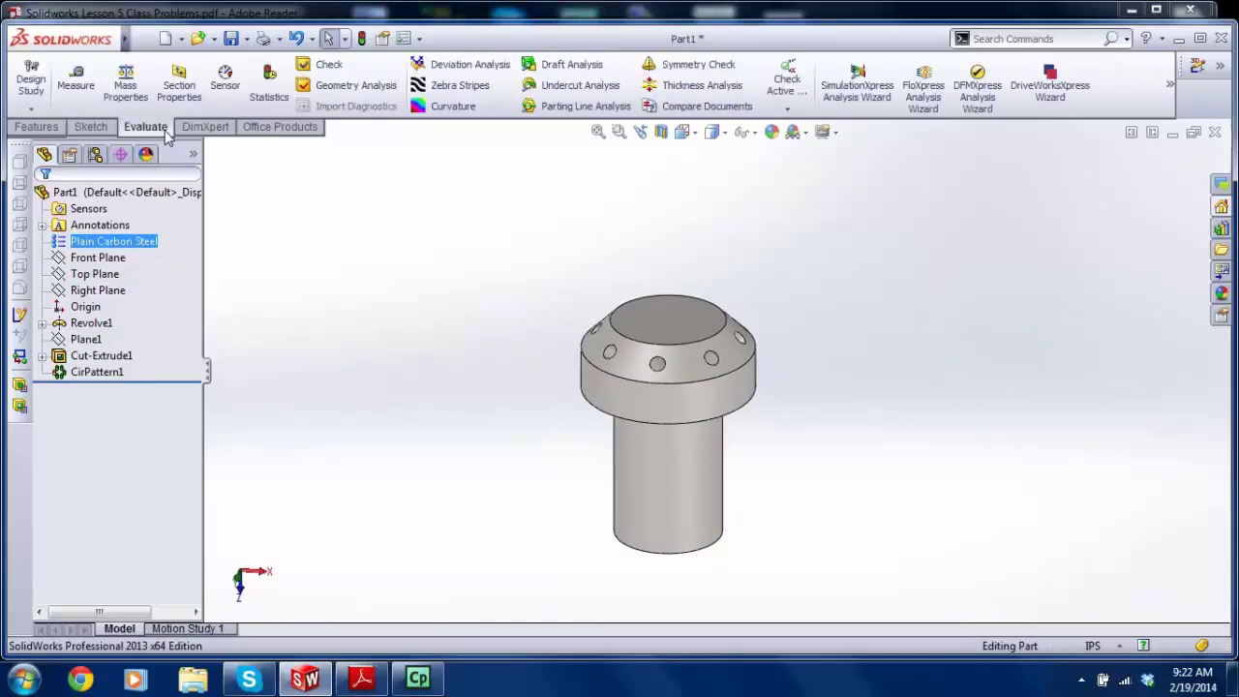
click(126, 85)
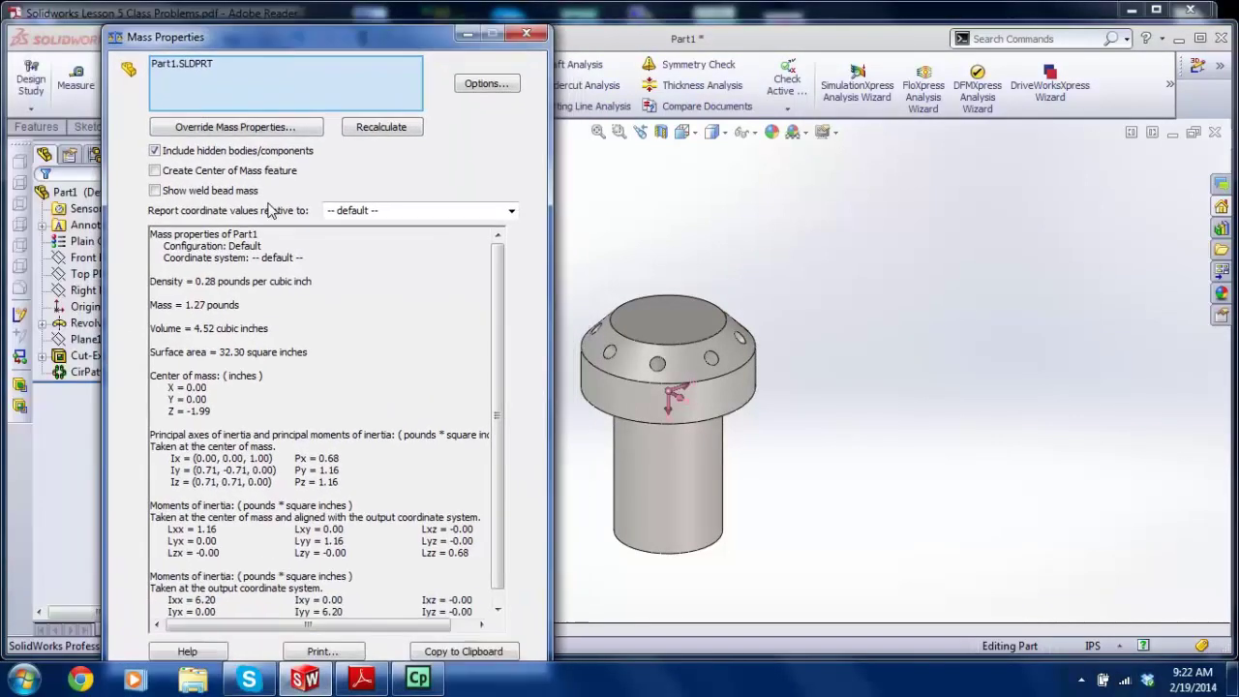
drag(185, 305, 242, 305)
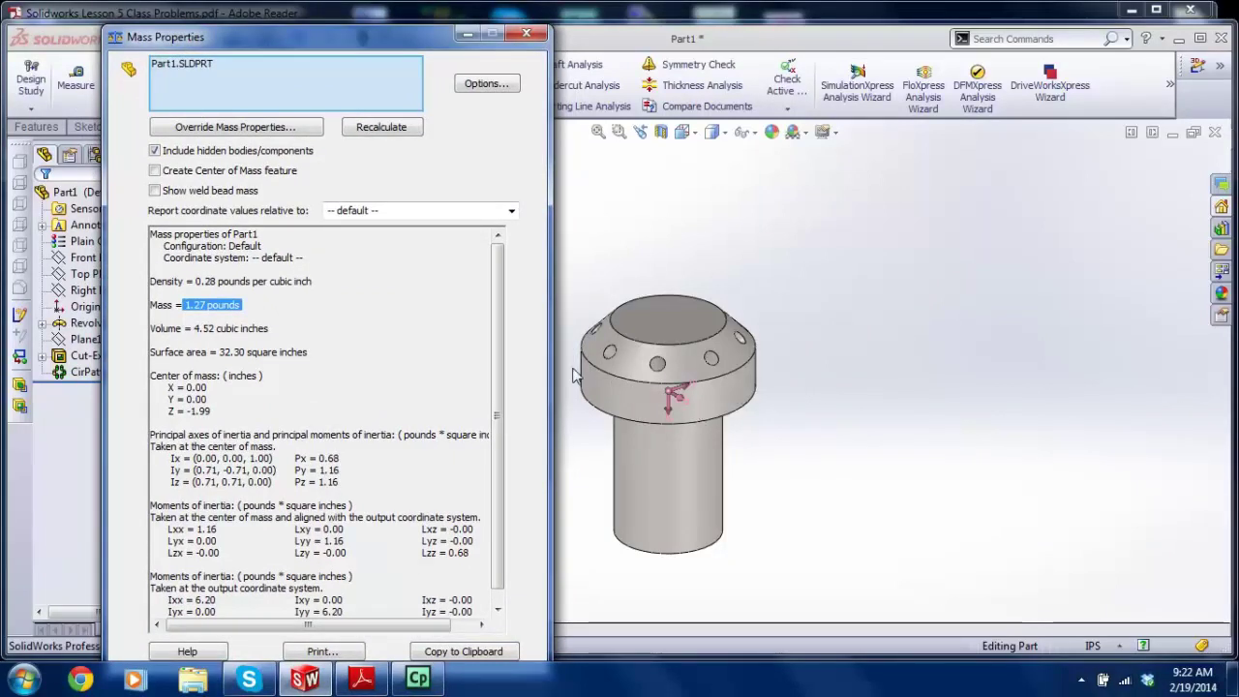
click(185, 306)
drag(186, 306, 257, 308)
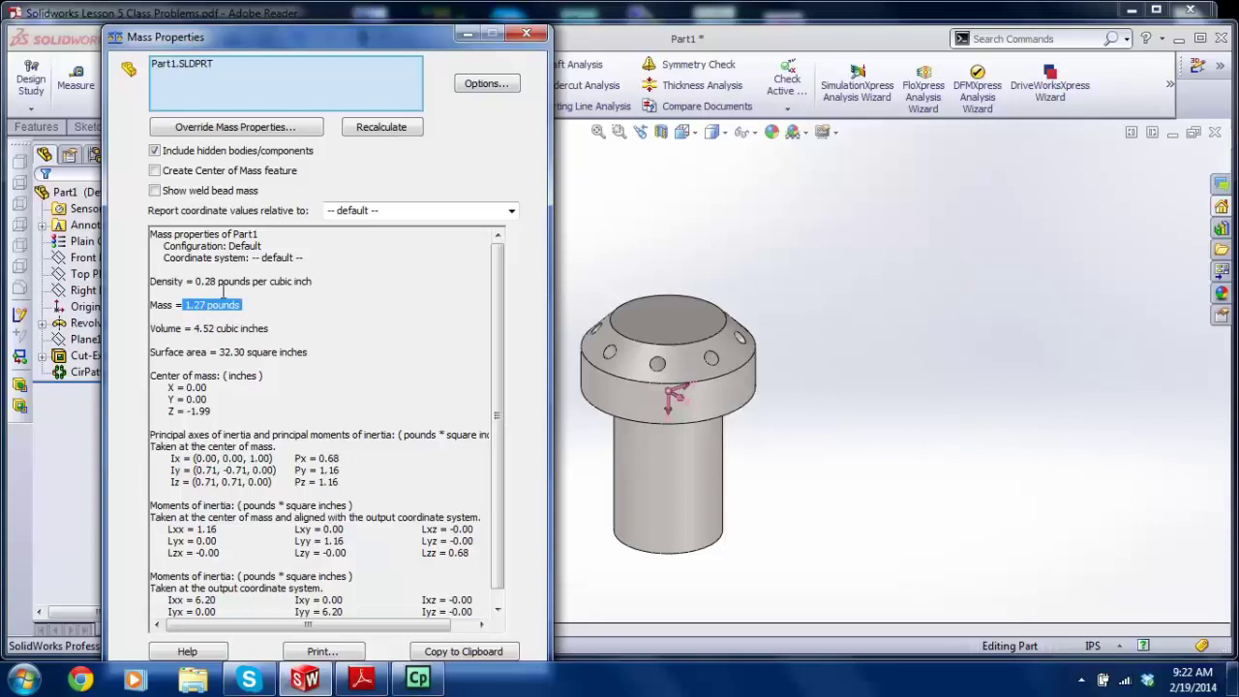
click(527, 36)
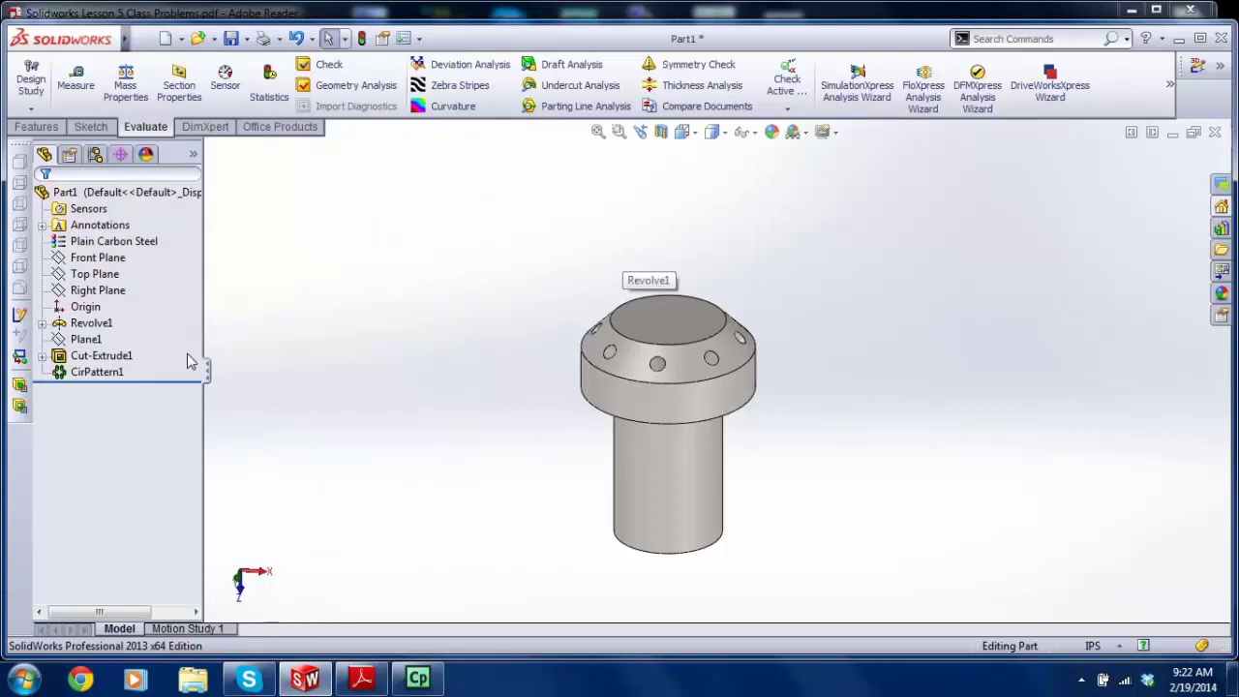
click(99, 373)
click(356, 372)
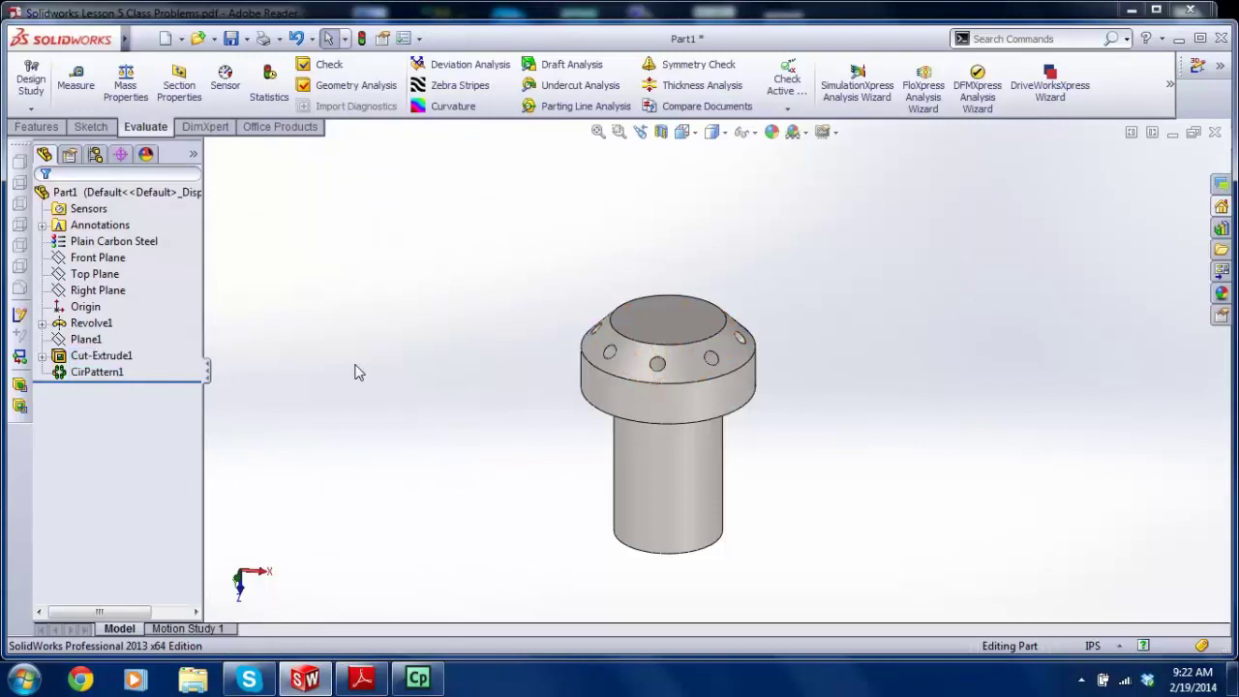
scroll(696, 373, down, 2)
middle_drag(671, 384, 669, 370)
scroll(669, 370, up, 3)
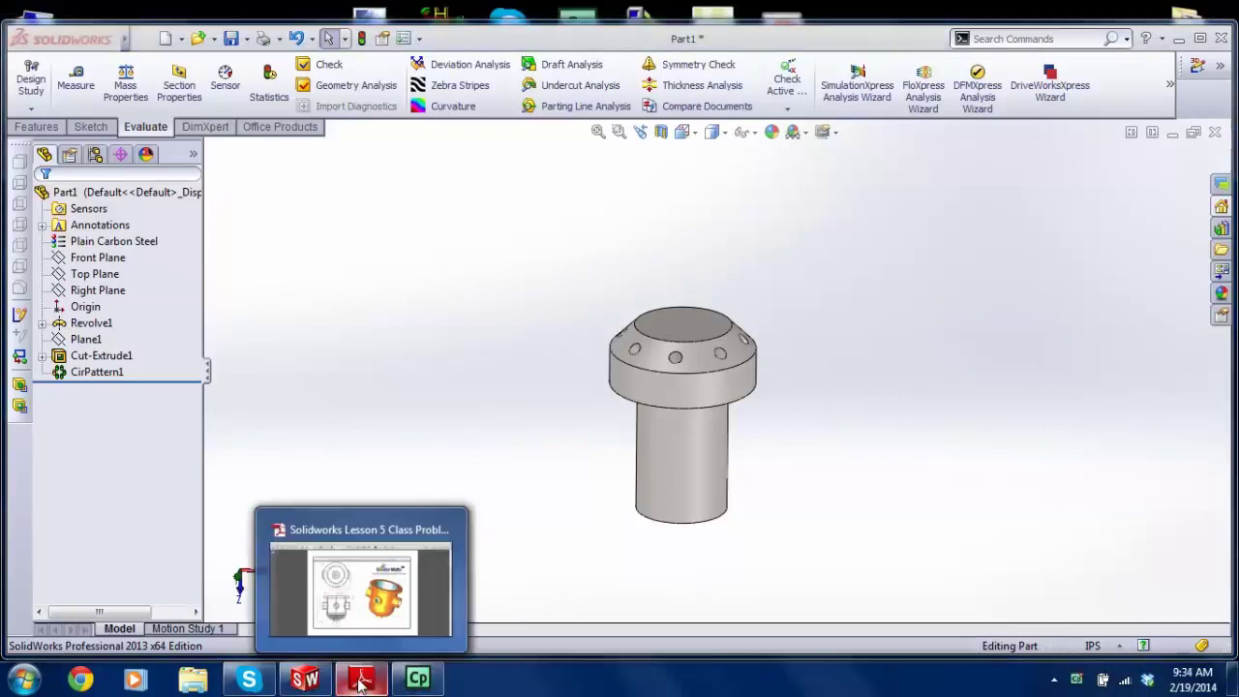
Step: Switch to Adobe Reader and examine the dimensions of the CAD Model #030 Regulator Body drawing on page 2
click(361, 678)
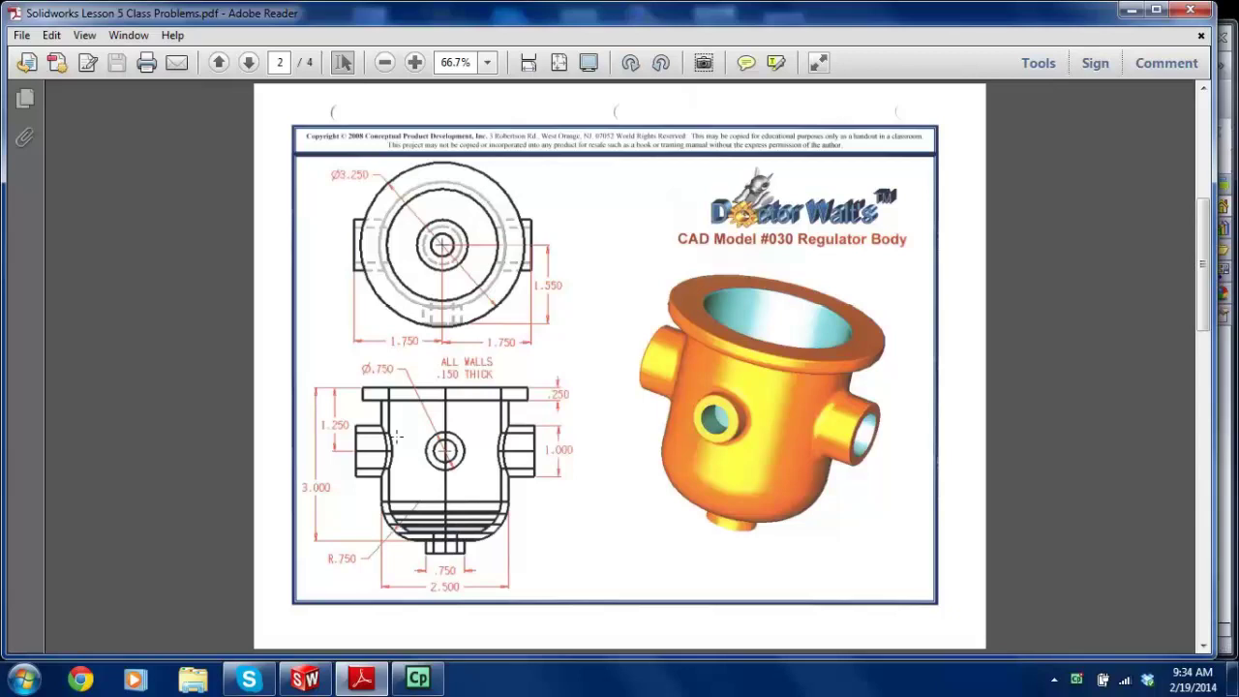
ctrl+scroll(397, 437, up, 4)
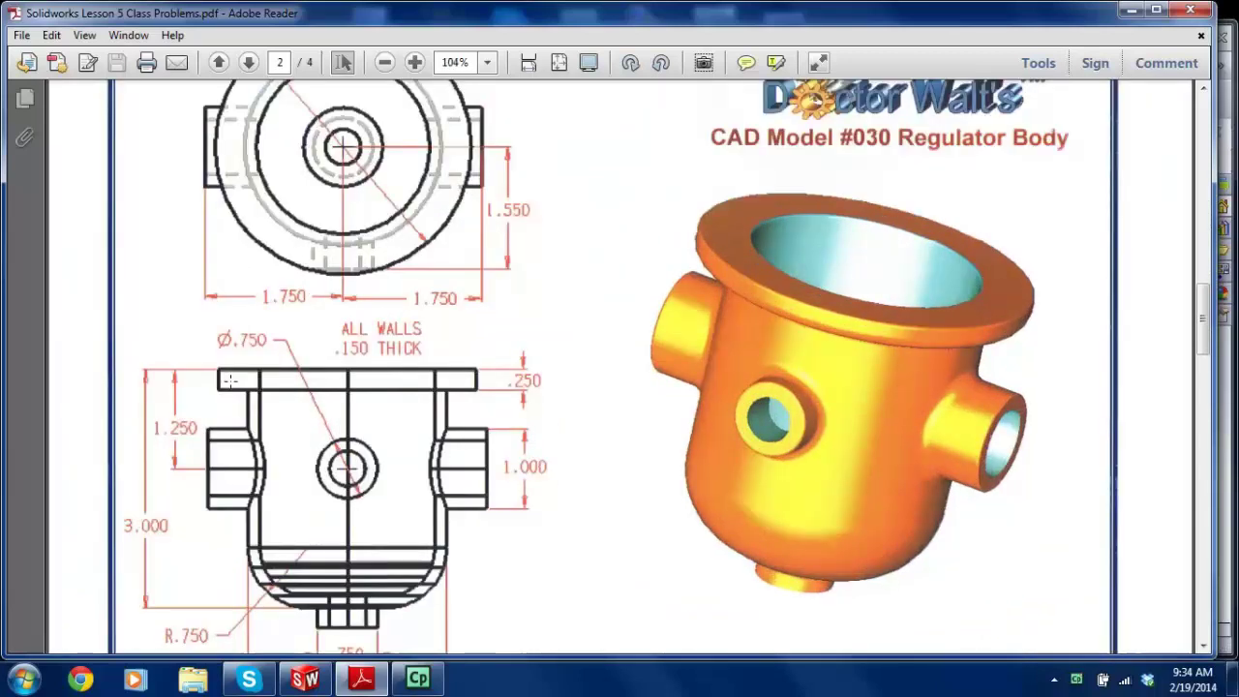
ctrl+scroll(231, 381, down, 2)
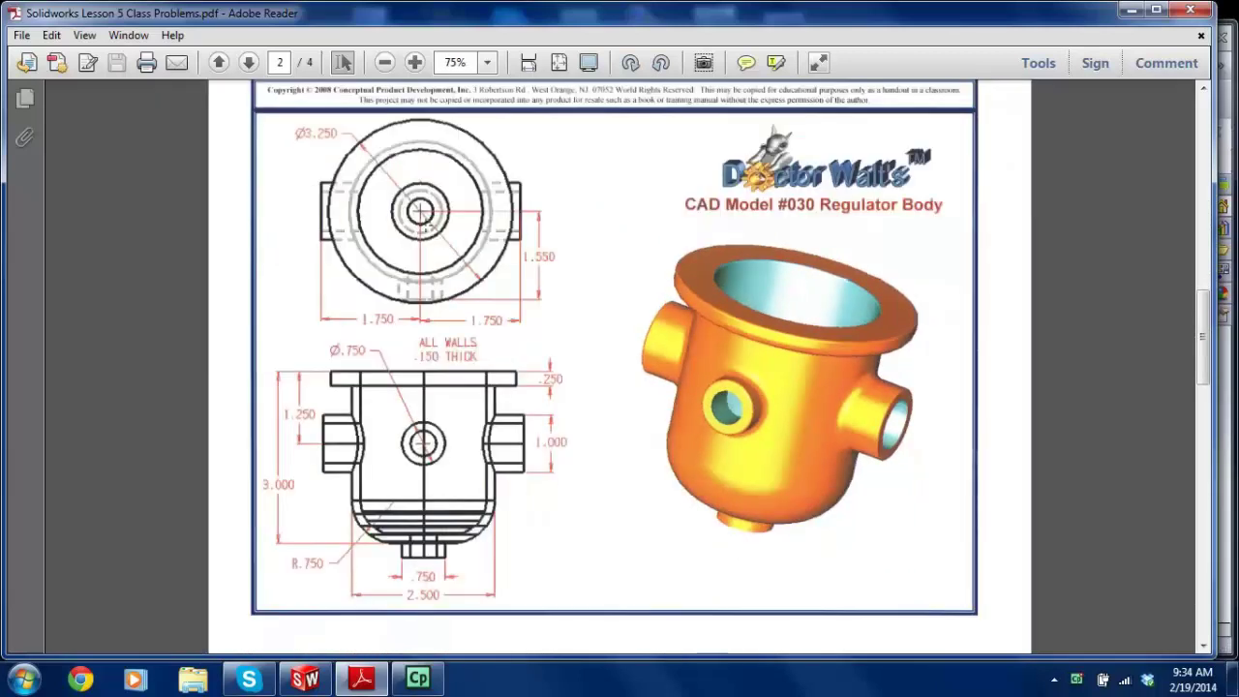
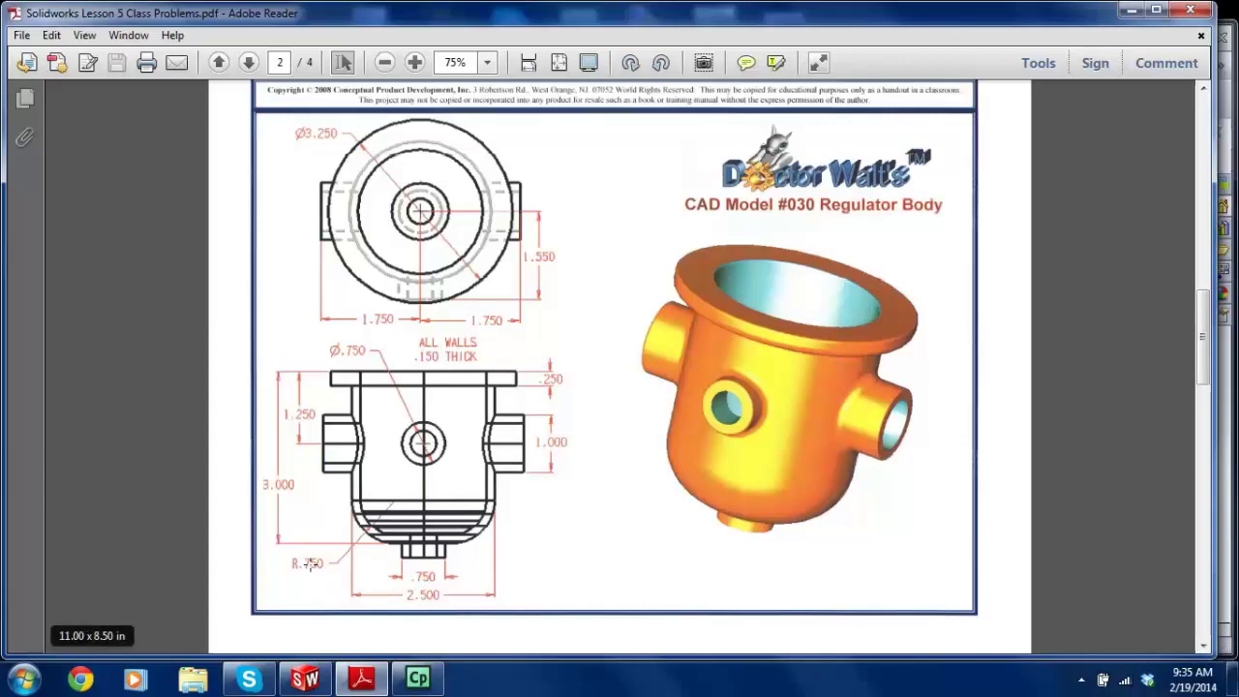
Step: Switch to SolidWorks and close the finished spray head part
mouse_move(307, 680)
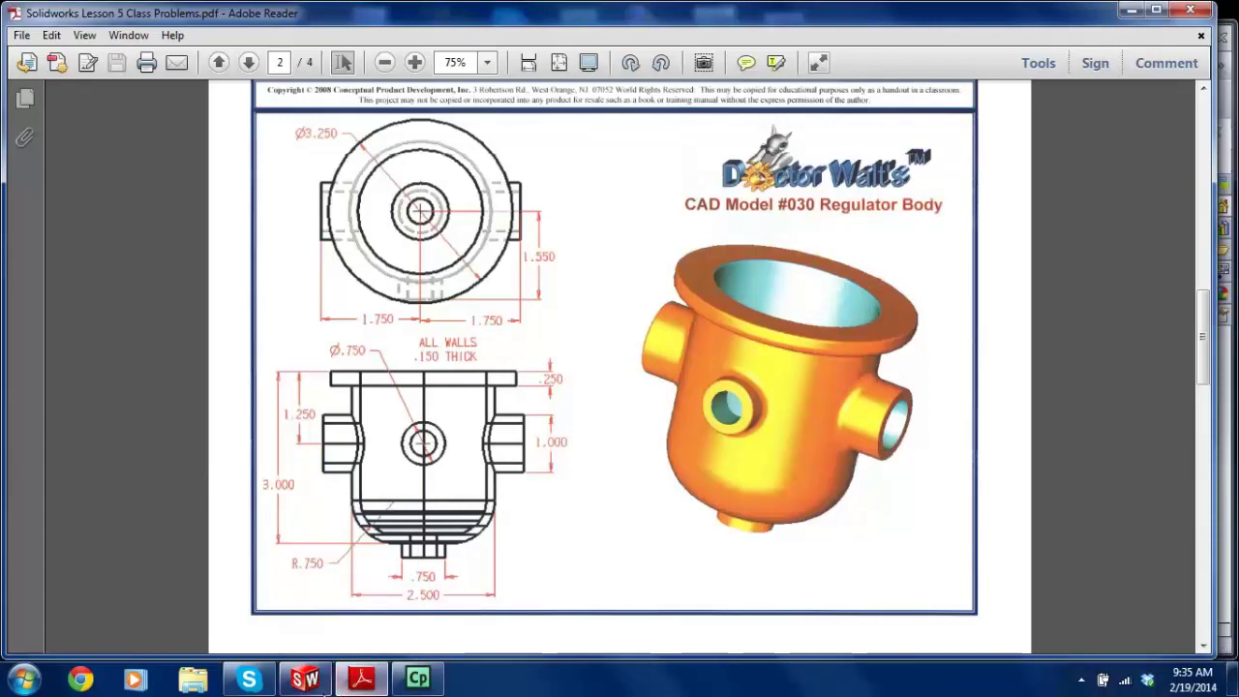
click(307, 680)
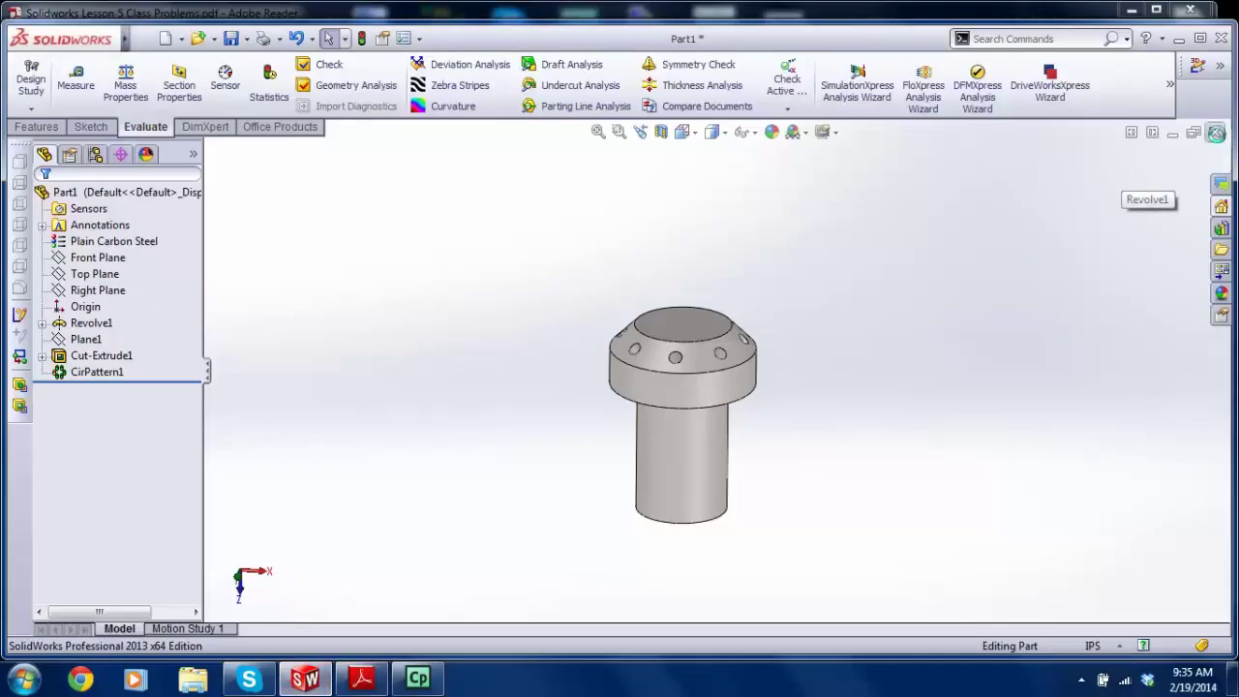
click(1216, 133)
click(554, 360)
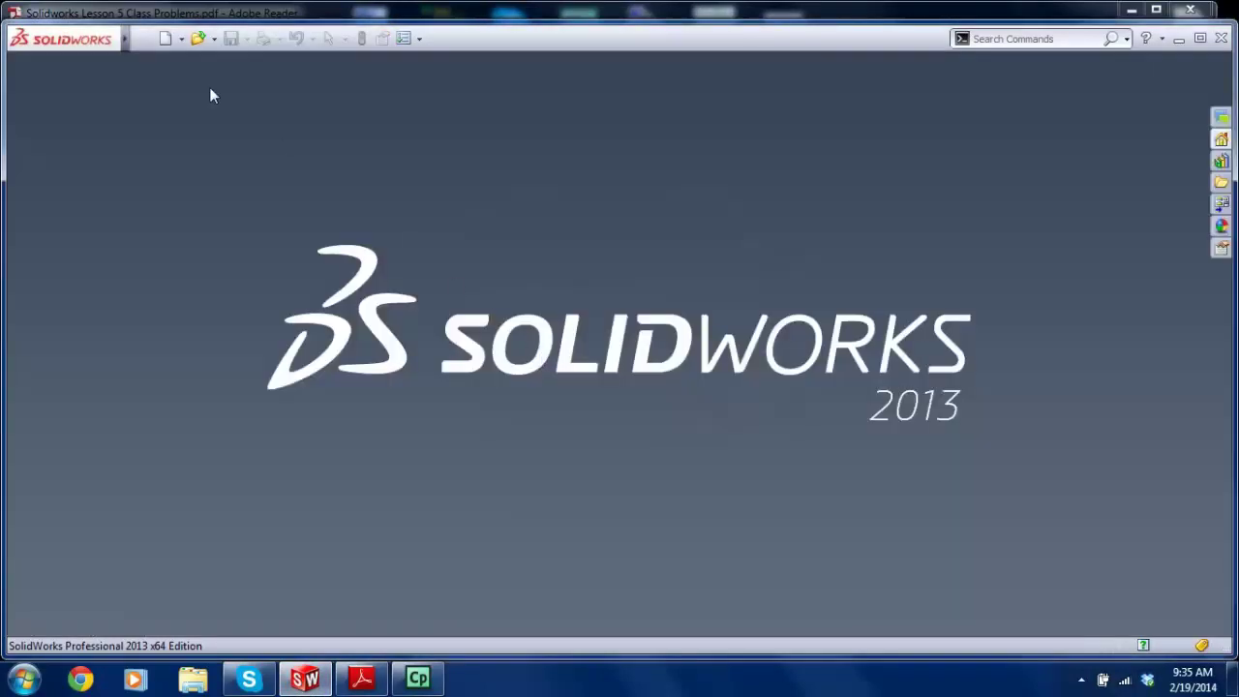
Step: Create a new part document and start a sketch on the Front Plane
click(164, 39)
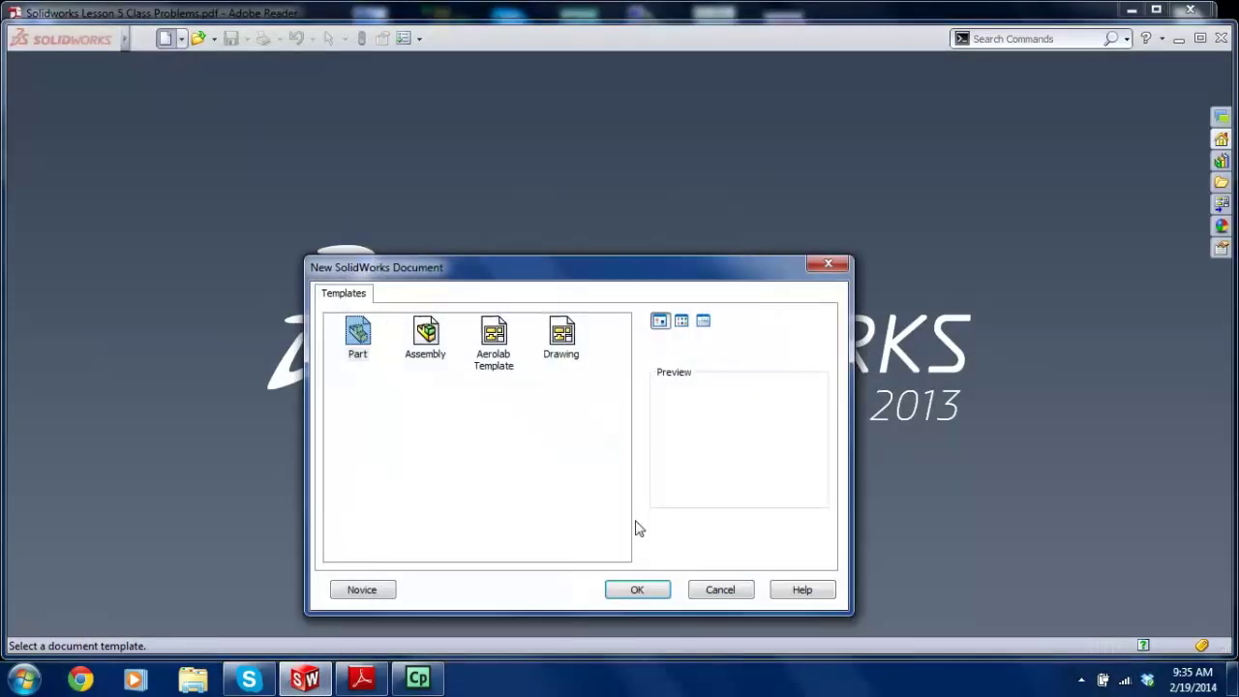
click(650, 595)
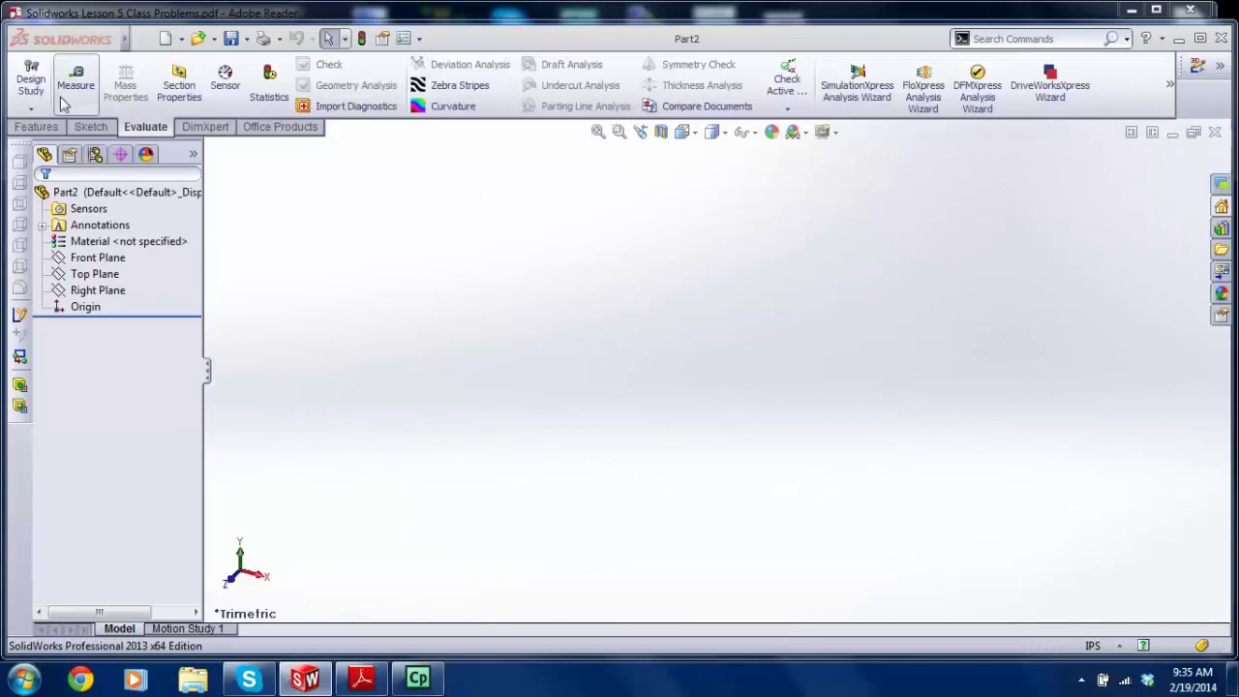
click(44, 127)
click(92, 127)
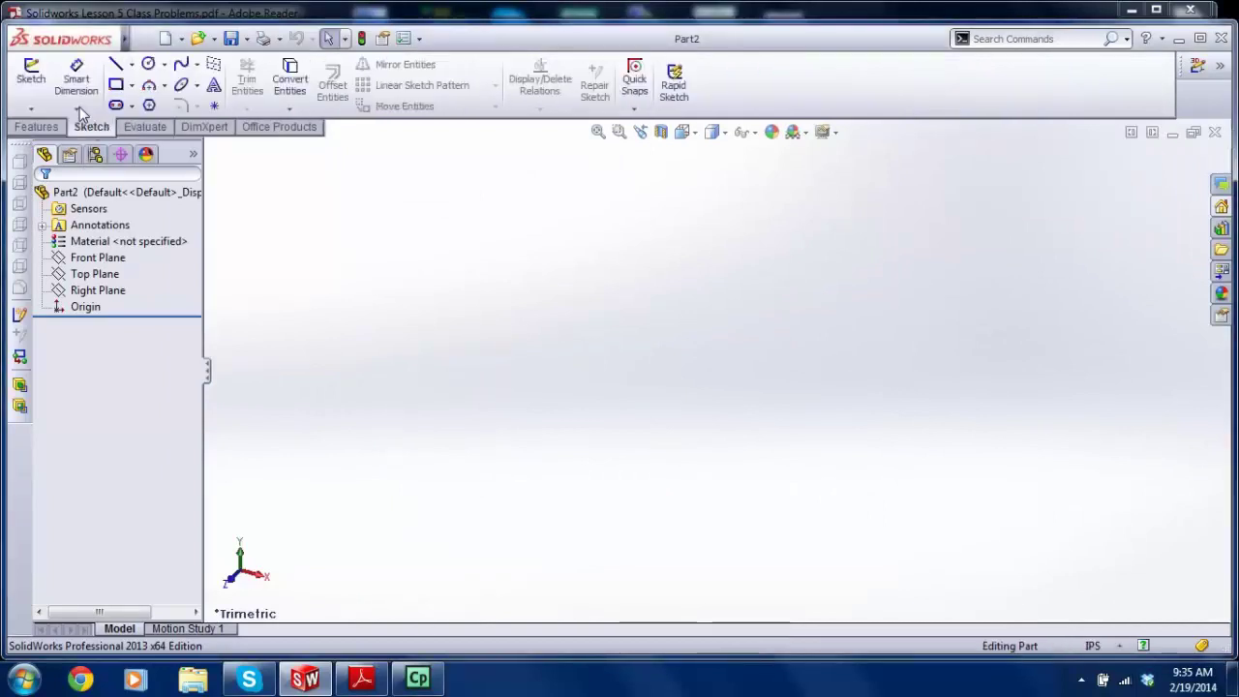
click(31, 75)
click(528, 274)
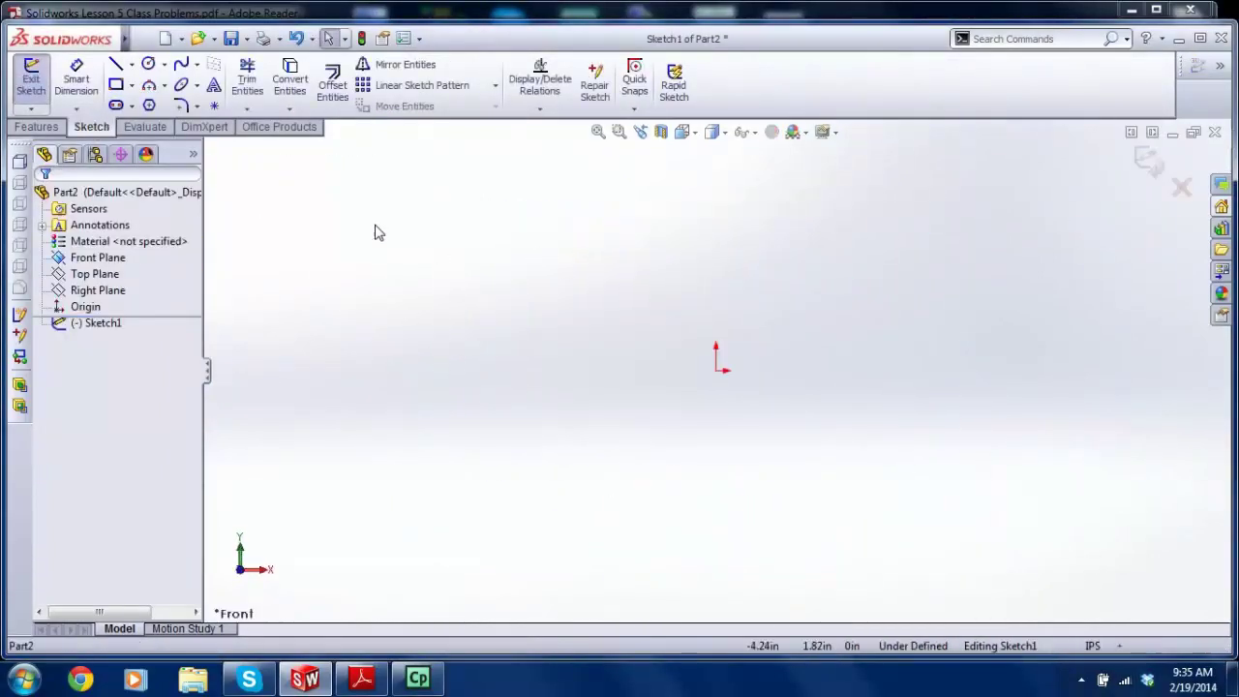
Step: Sketch a vertical wall line, a tangent arc of about 0.77 in radius, and a bottom line about 1.29 in long ending near the origin
click(115, 64)
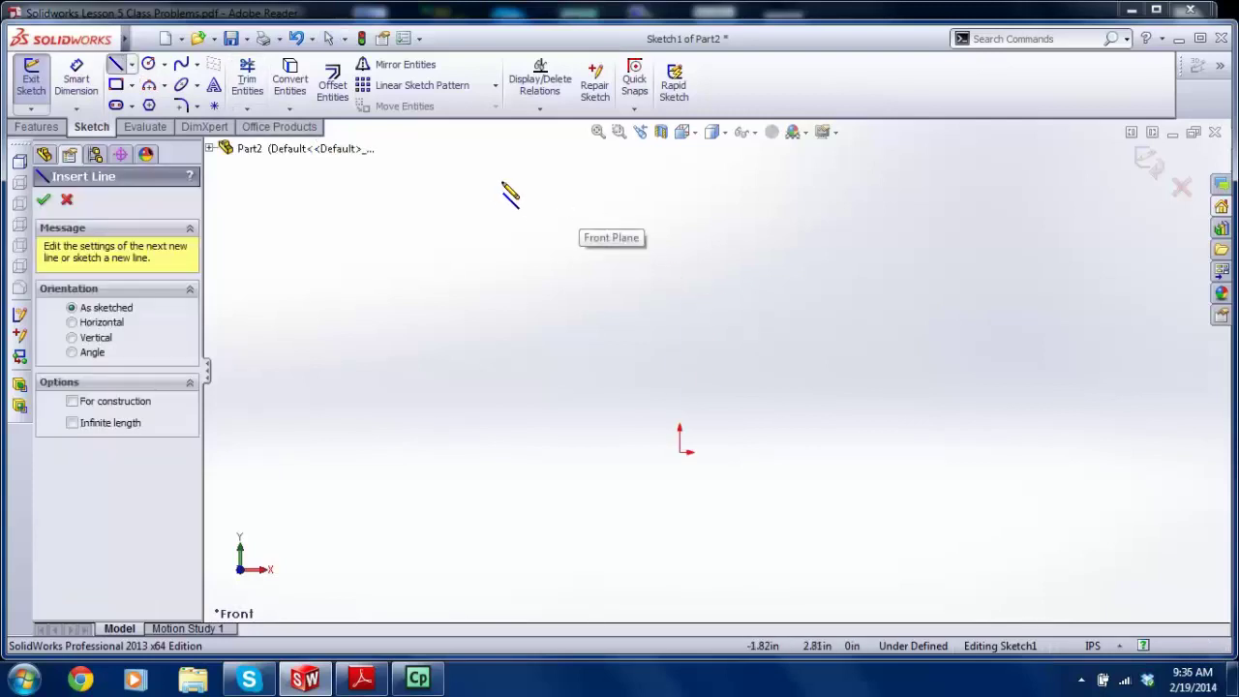
click(475, 182)
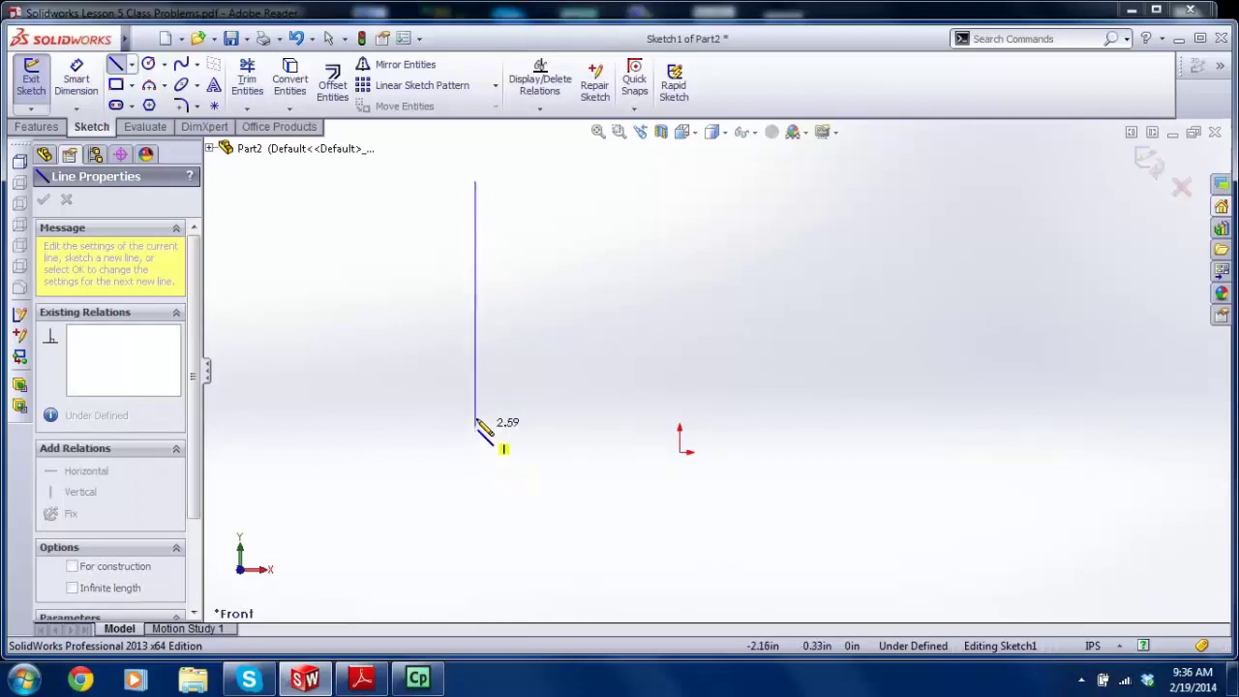
click(475, 379)
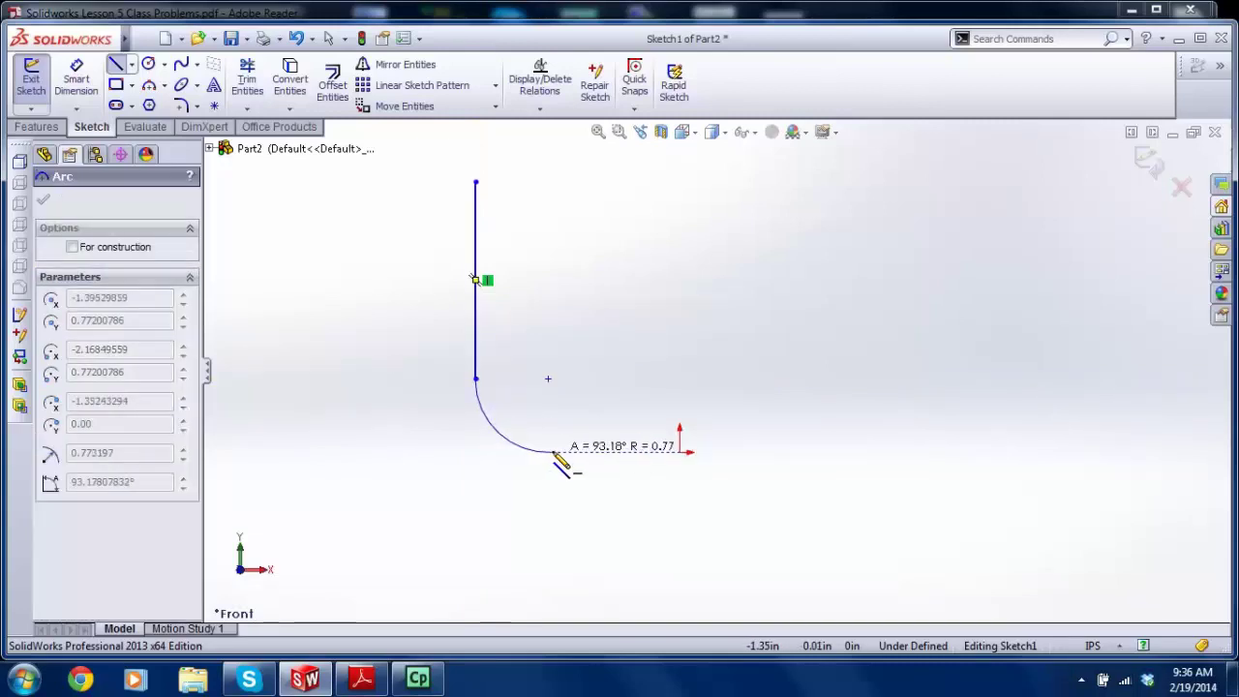
click(550, 453)
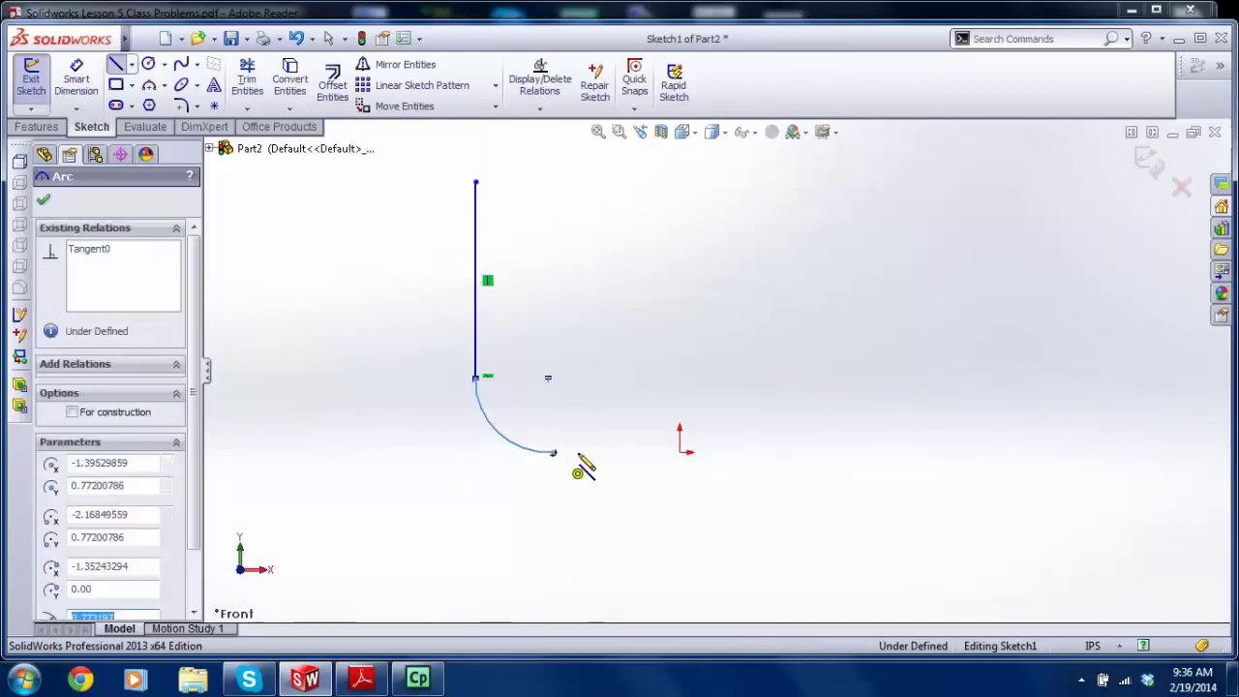
click(675, 463)
key(Escape)
Step: Apply a Horizontal relation to the slanted bottom line of the profile
click(637, 461)
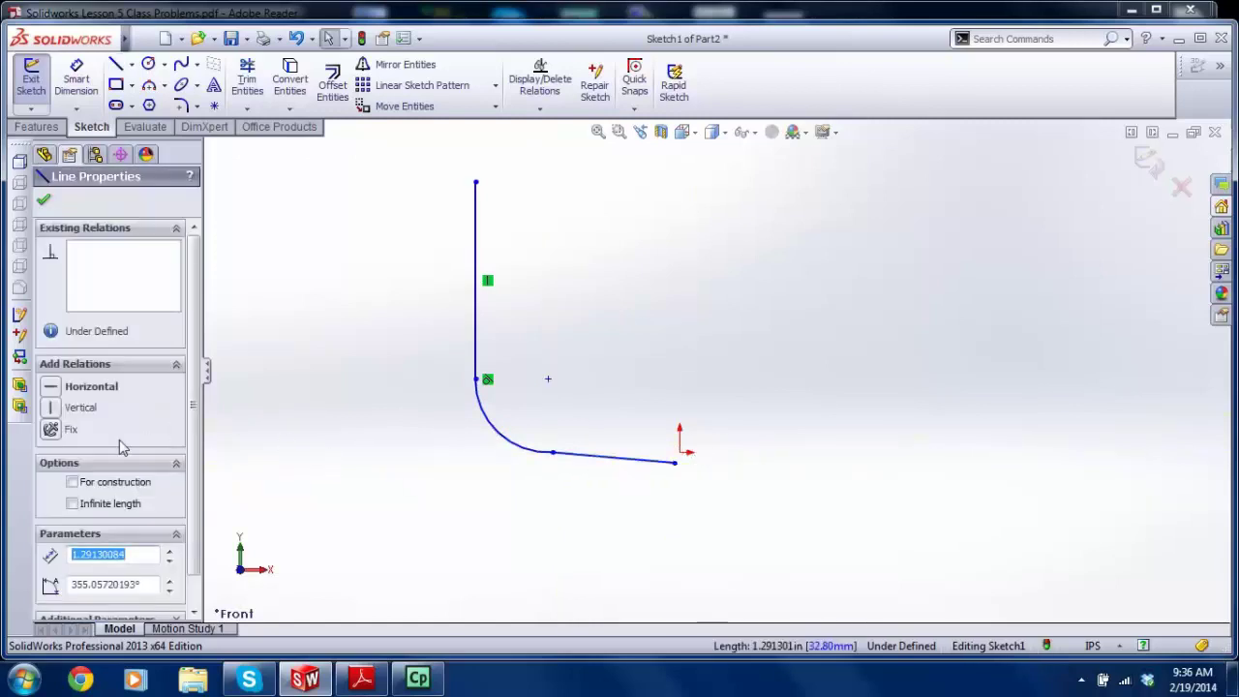
click(68, 388)
click(324, 499)
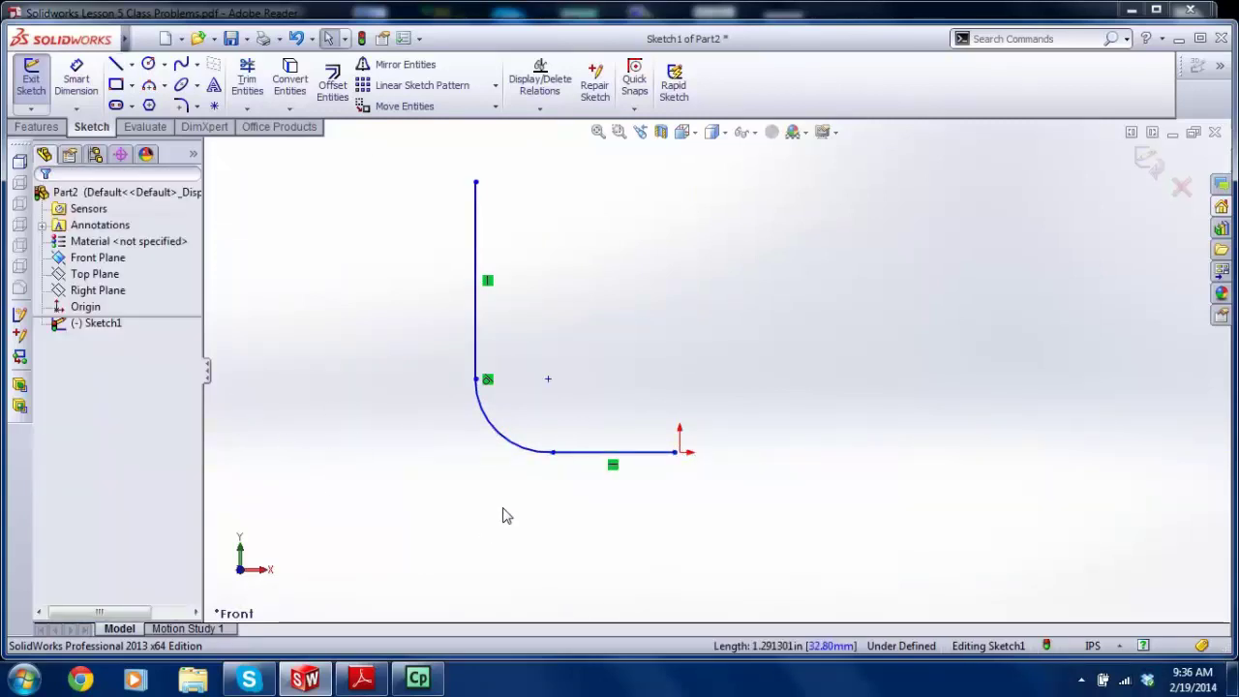
Step: Draw a vertical centerline upward from the origin, extending above the profile's wall line
click(131, 64)
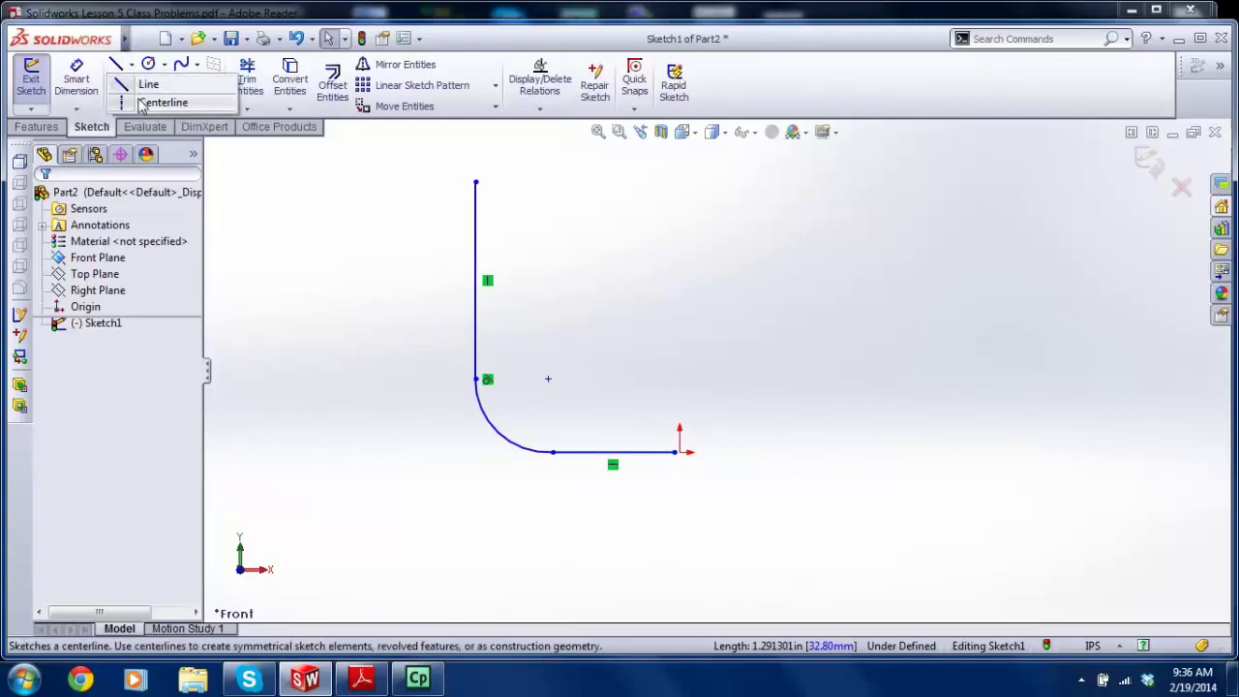
click(155, 103)
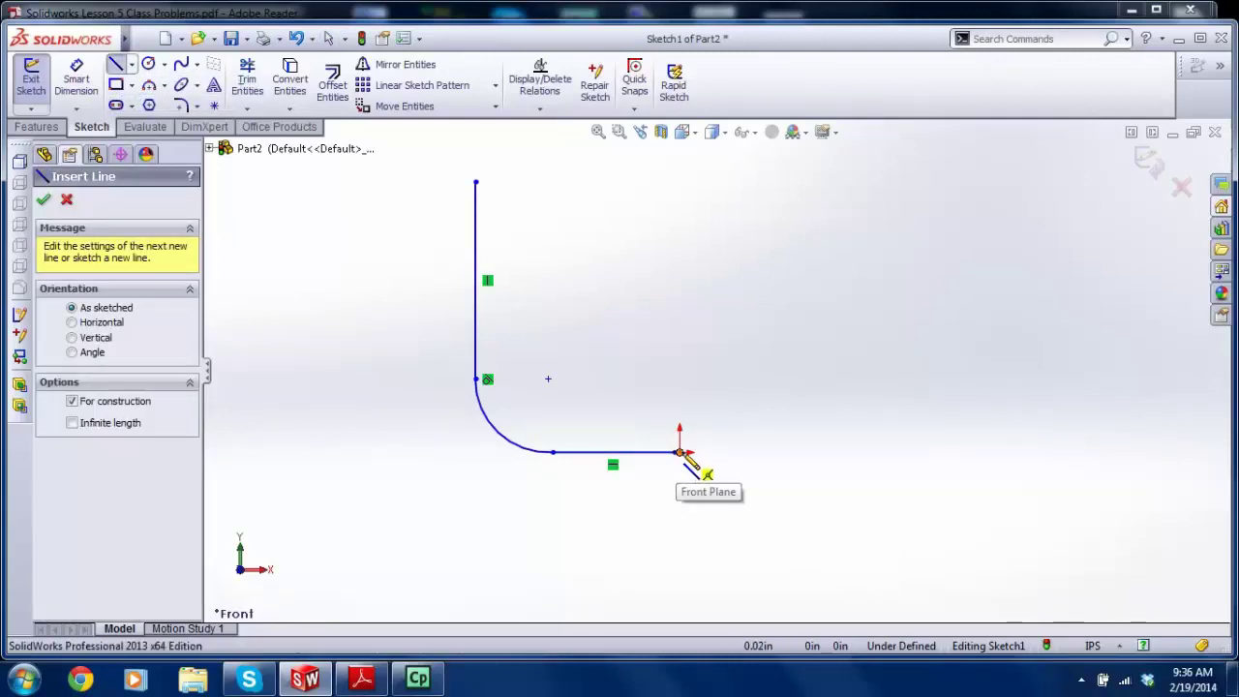
click(681, 452)
scroll(707, 242, up, 3)
click(700, 181)
key(Escape)
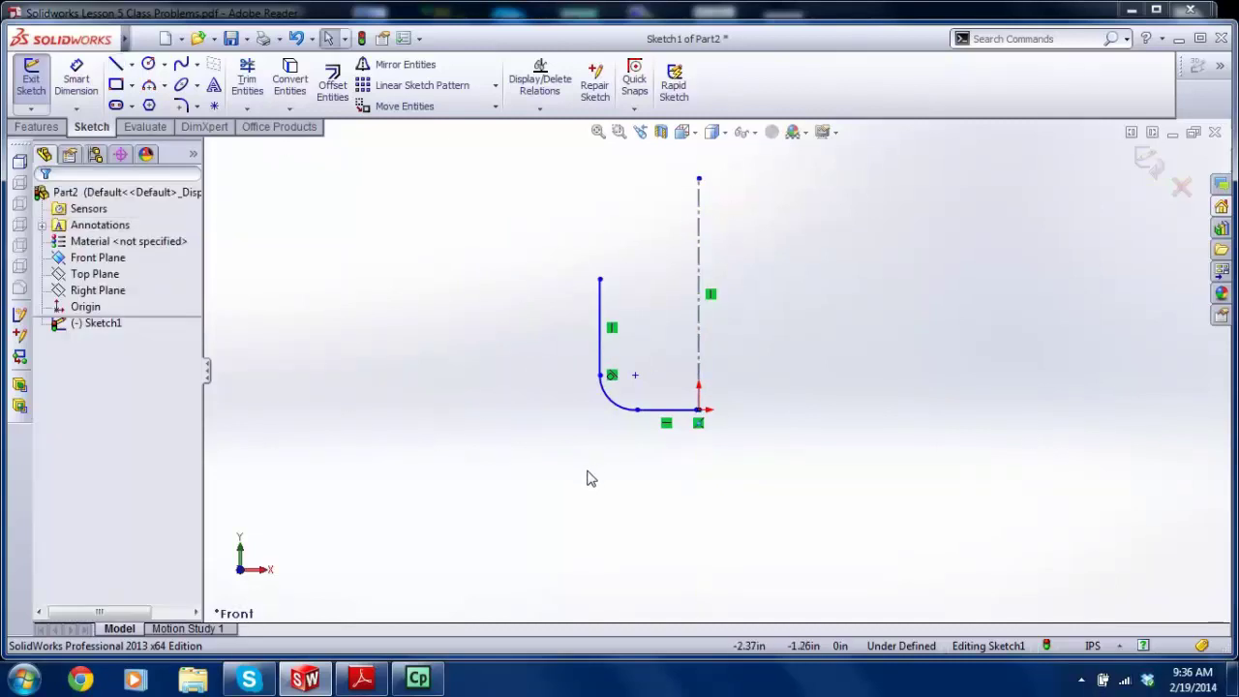
Step: Check the regulator body drawing in Adobe Reader and dimension the profile's overall height from the bottom line as 3 in
click(361, 680)
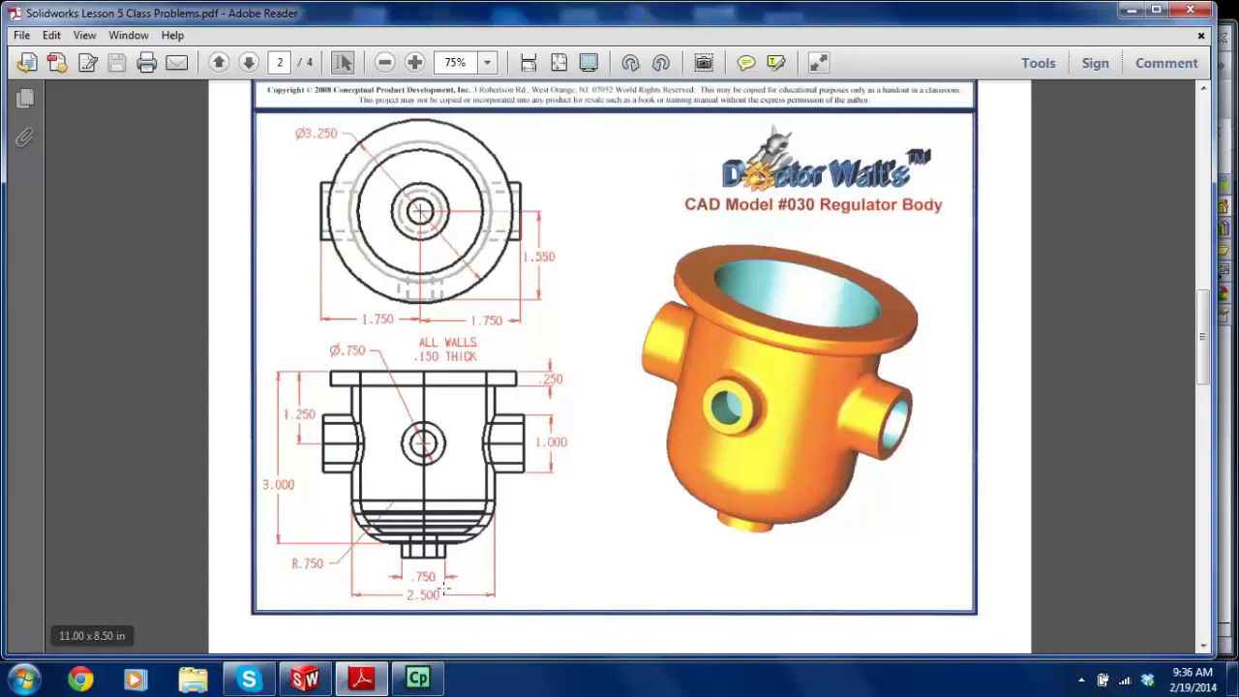
click(305, 678)
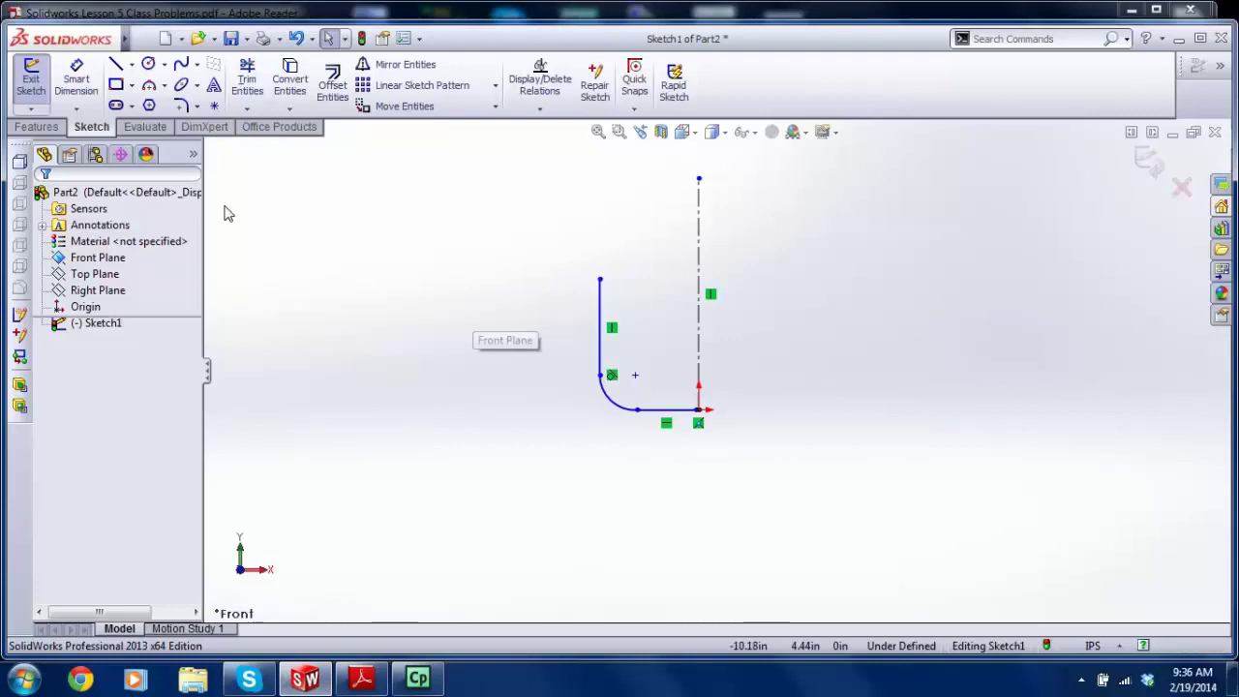
click(76, 79)
scroll(625, 377, down, 2)
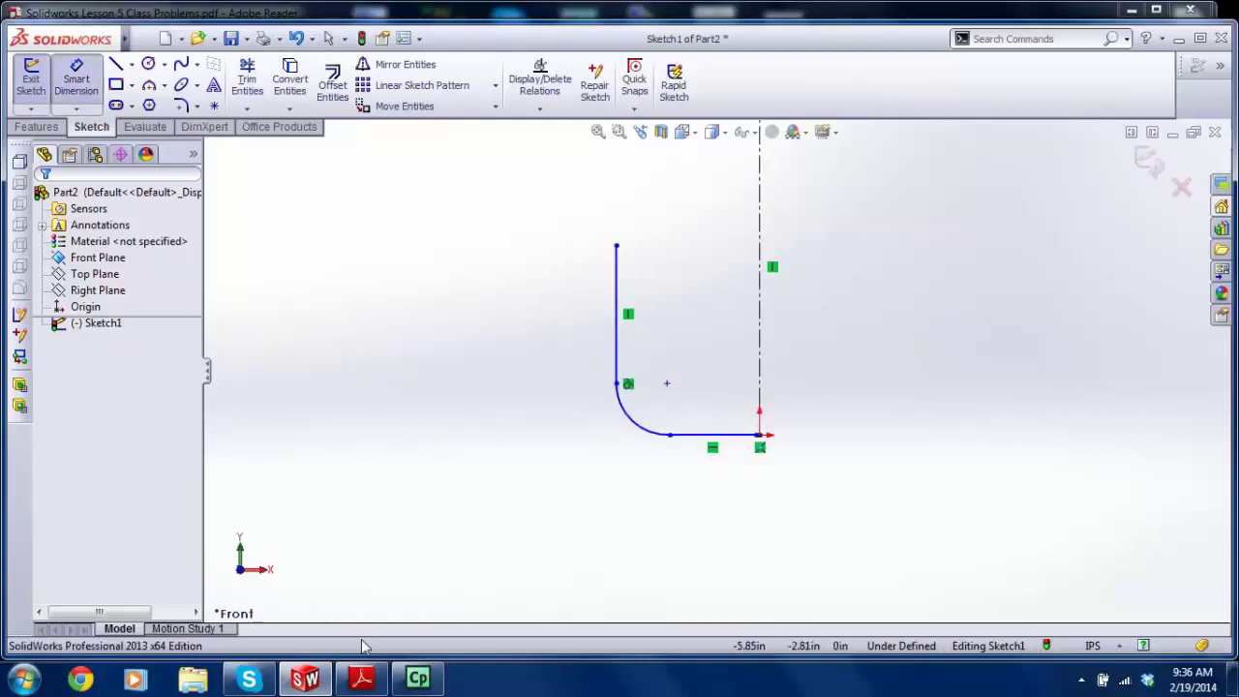
click(360, 679)
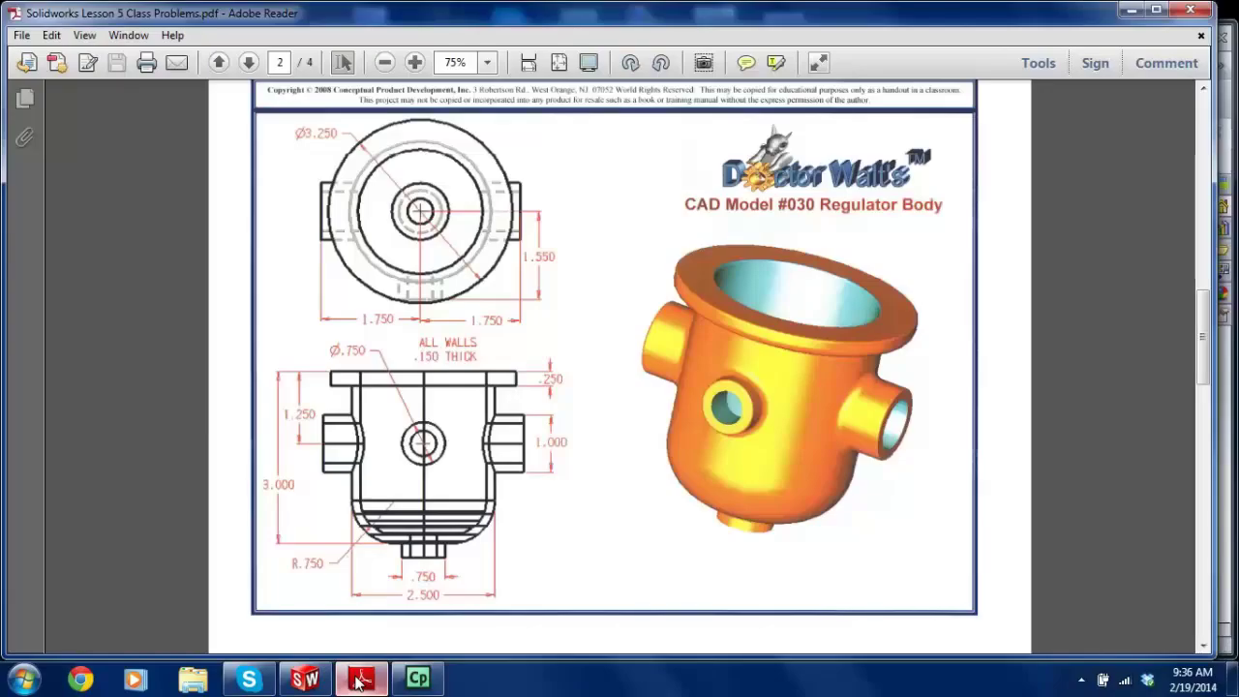
click(305, 678)
click(704, 437)
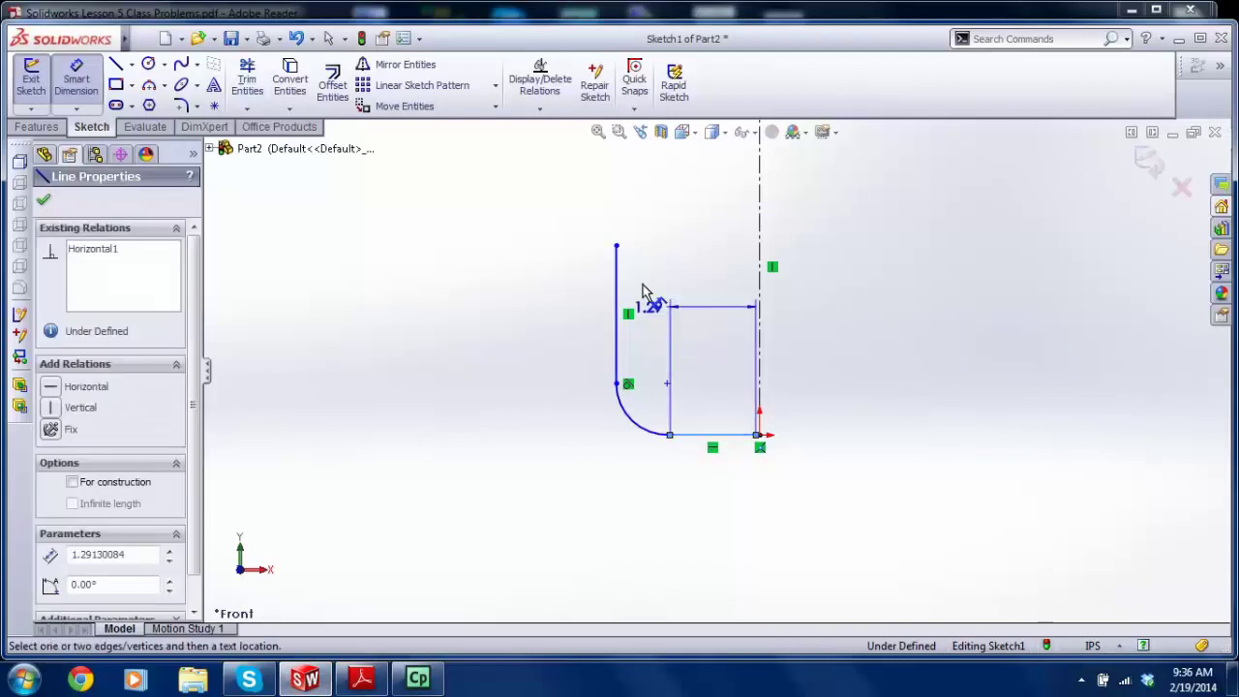
click(615, 246)
click(528, 306)
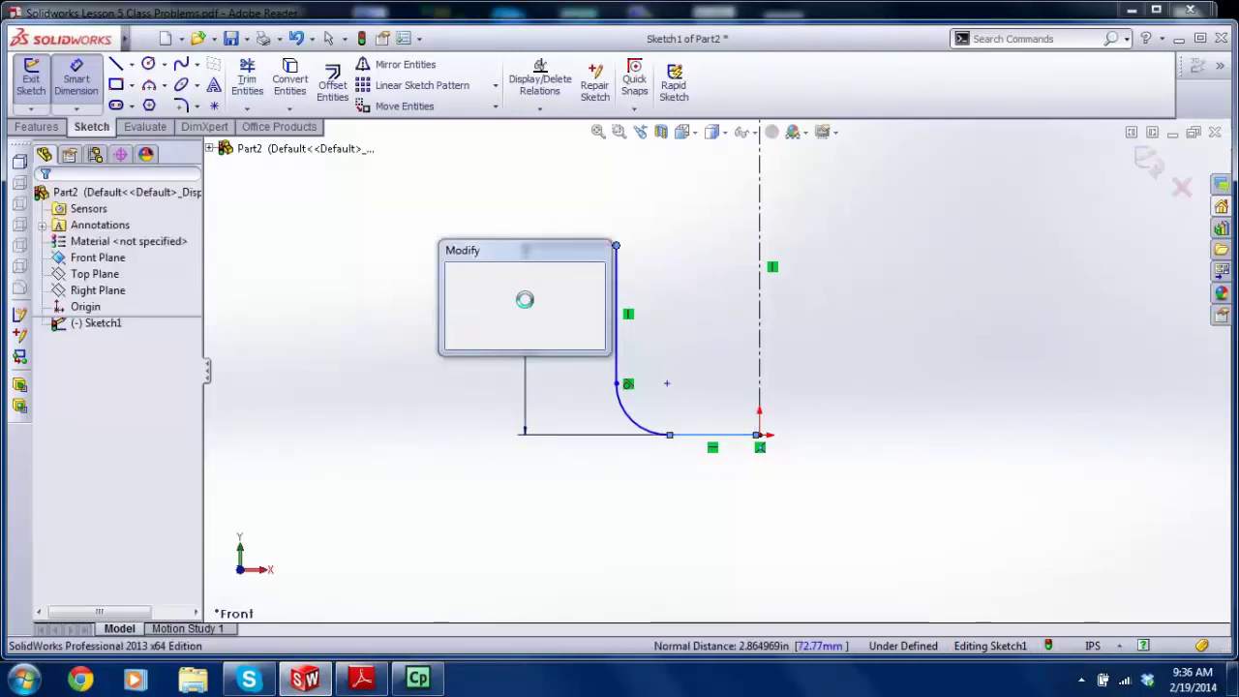
text(3)
key(Return)
key(Escape)
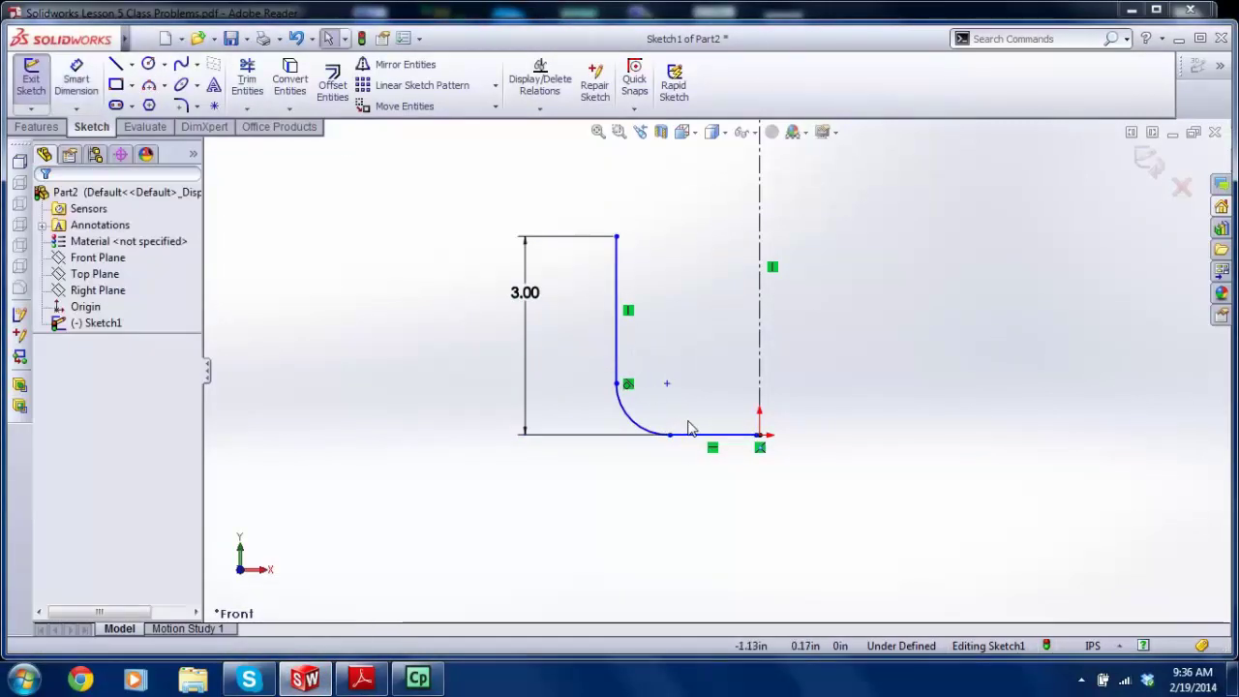
Step: Dimension the wall line across the centerline as a 2.5 in diameter
click(75, 79)
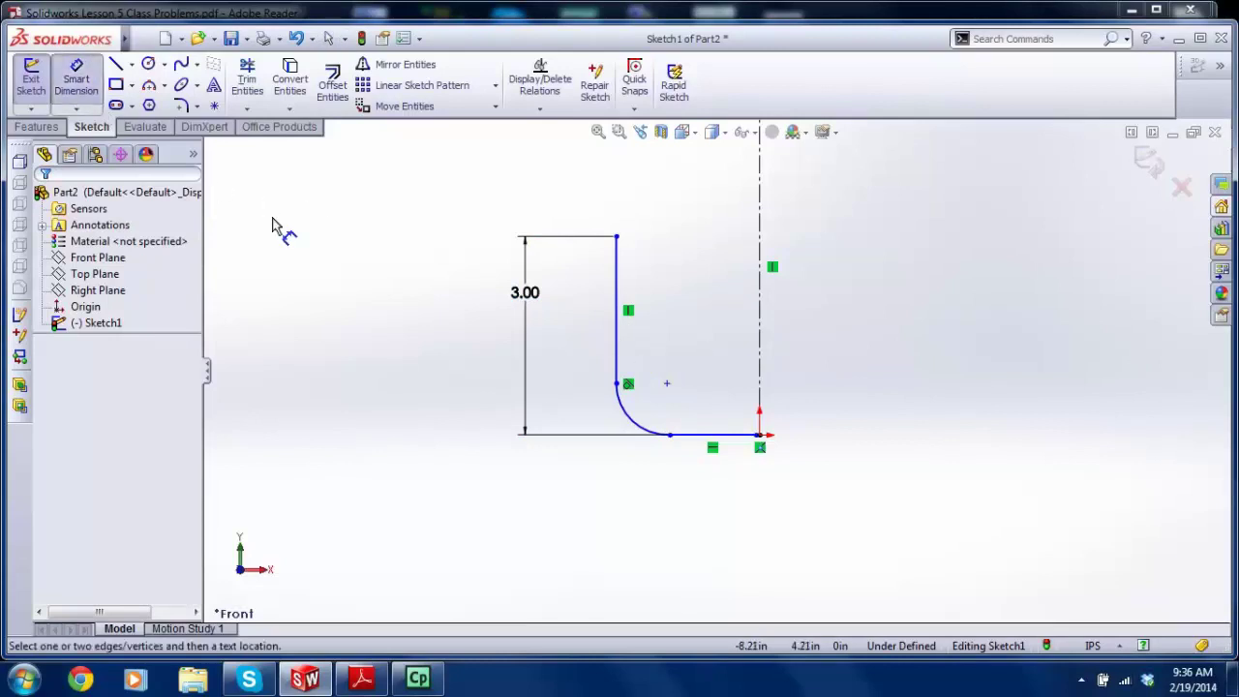
click(616, 357)
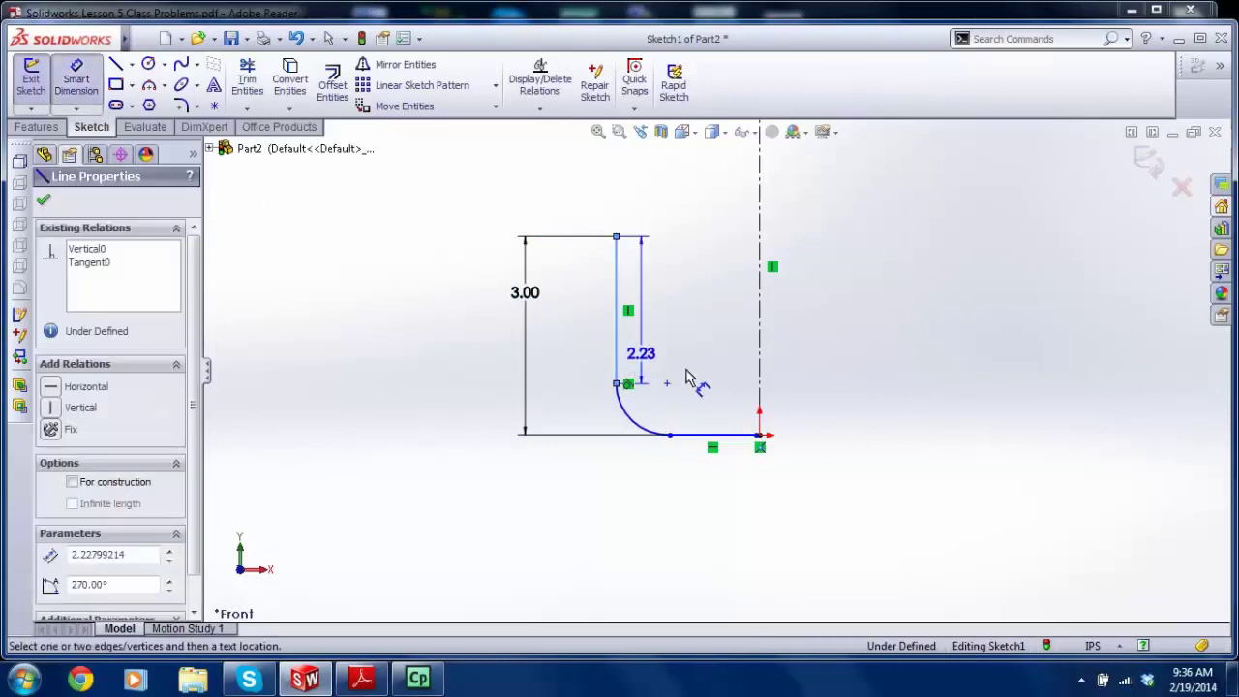
click(760, 366)
click(790, 552)
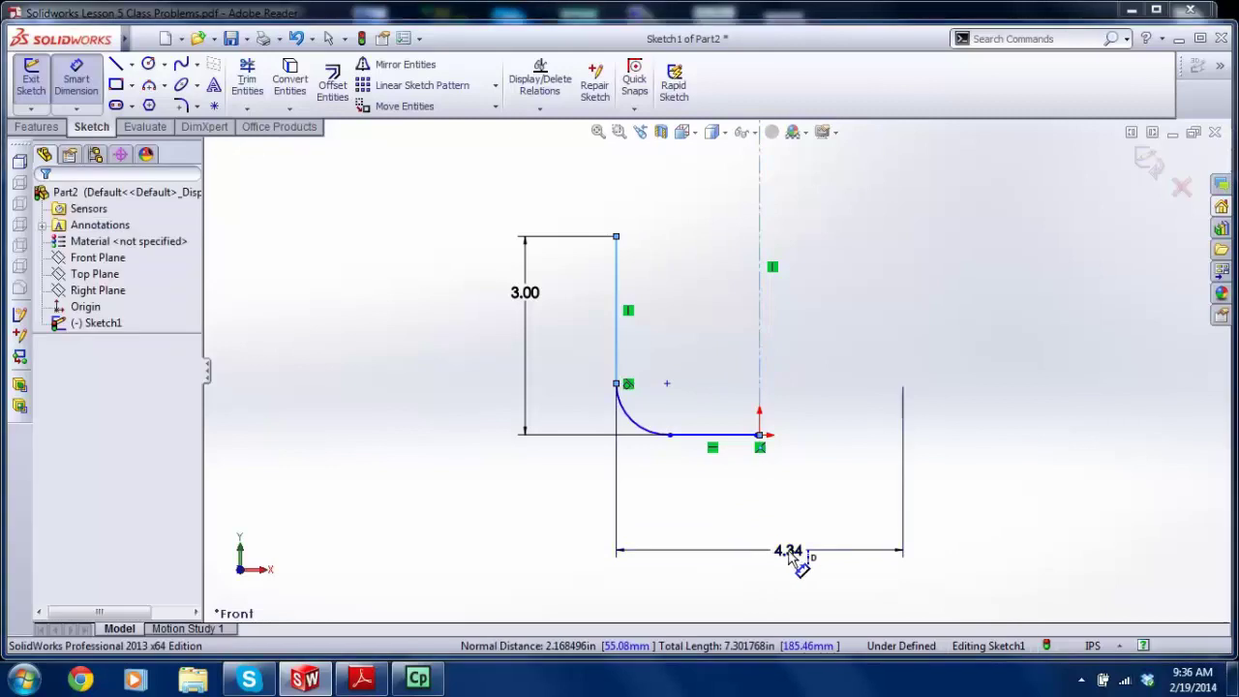
text(2.5)
key(Return)
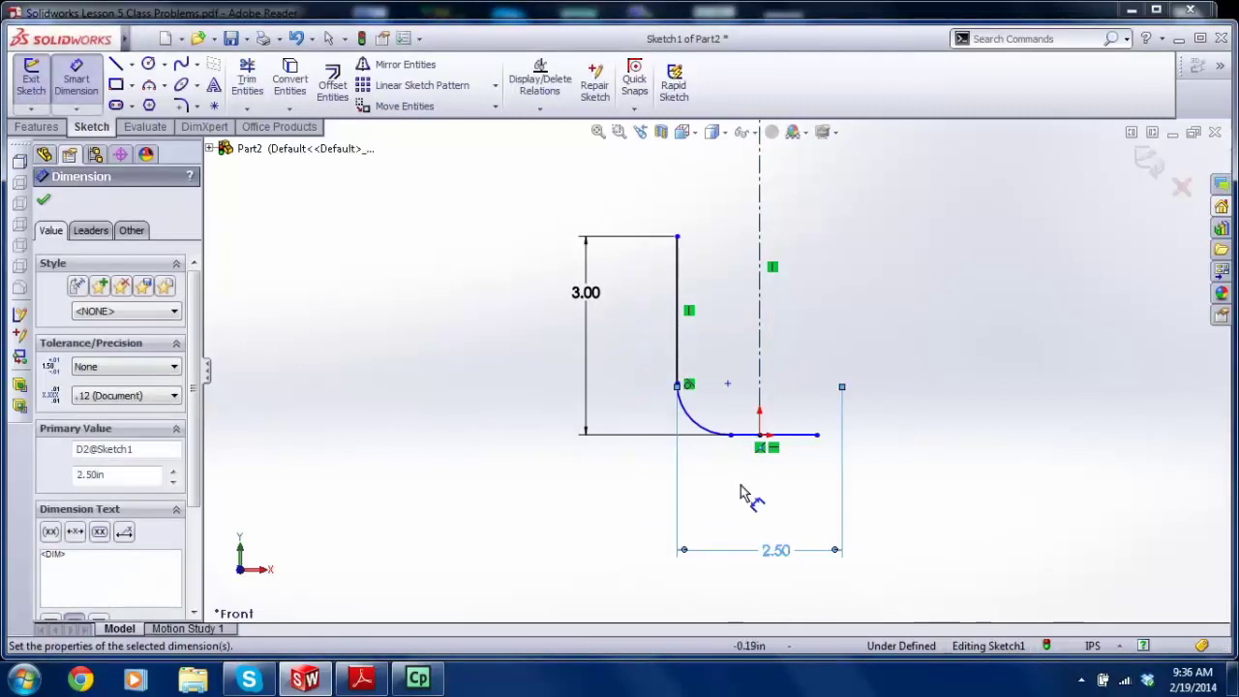
key(Escape)
Step: Trim away the part of the bottom line that extends past the centerline
scroll(763, 458, down, 3)
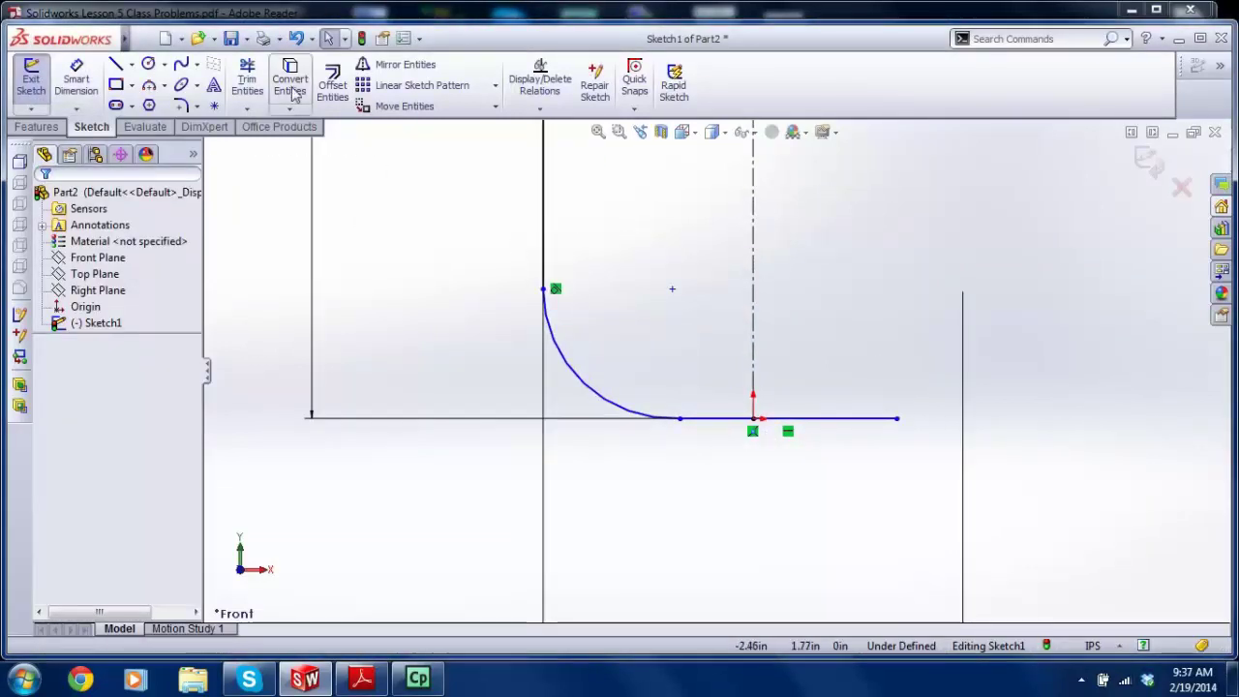
click(247, 79)
drag(838, 456, 827, 507)
key(Escape)
scroll(753, 443, up, 5)
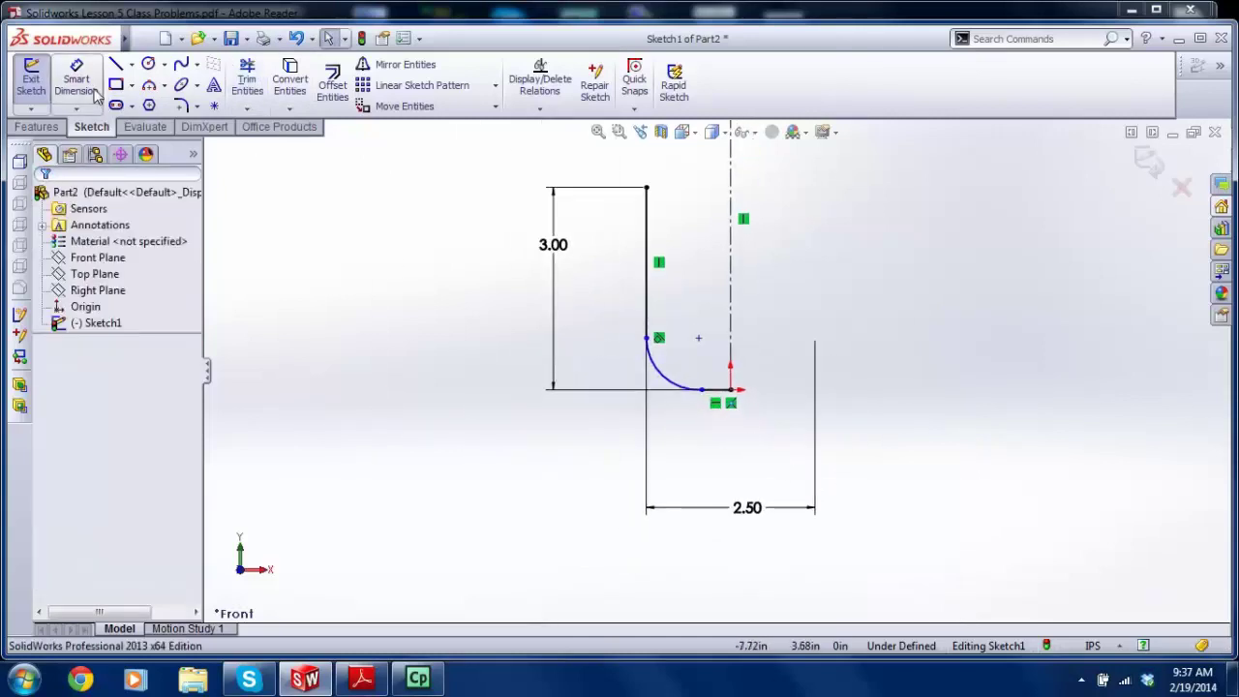
Step: Dimension the corner arc of the profile with a radius of 0.75 in
click(77, 79)
click(669, 381)
click(592, 451)
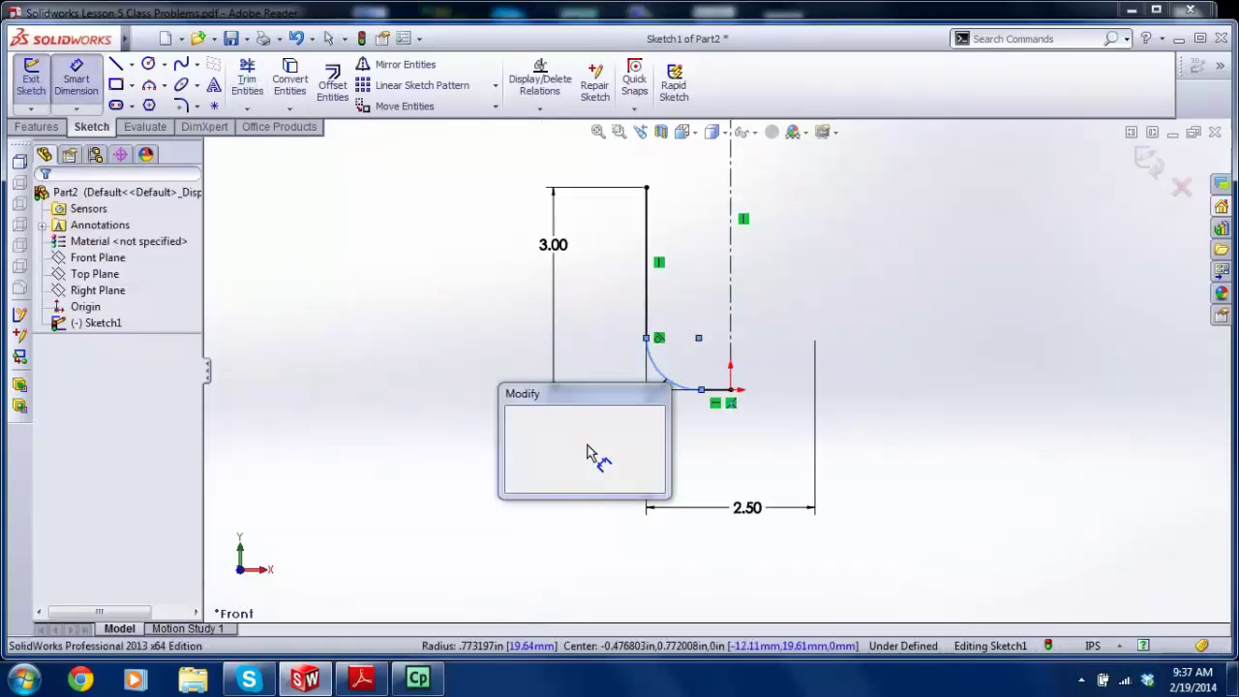
text(.75)
key(Return)
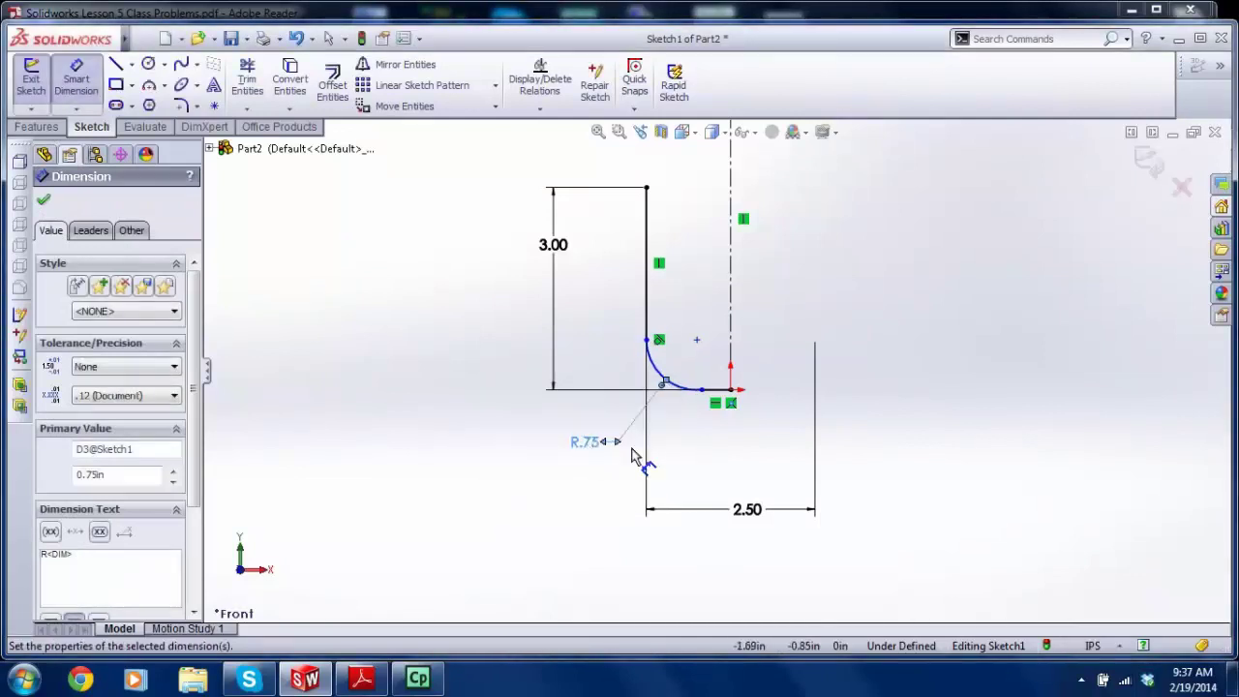
key(Escape)
Step: Check the regulator body drawing in Adobe Reader and add a tangent relation between the corner arc and the bottom line
scroll(694, 406, up, 4)
click(360, 680)
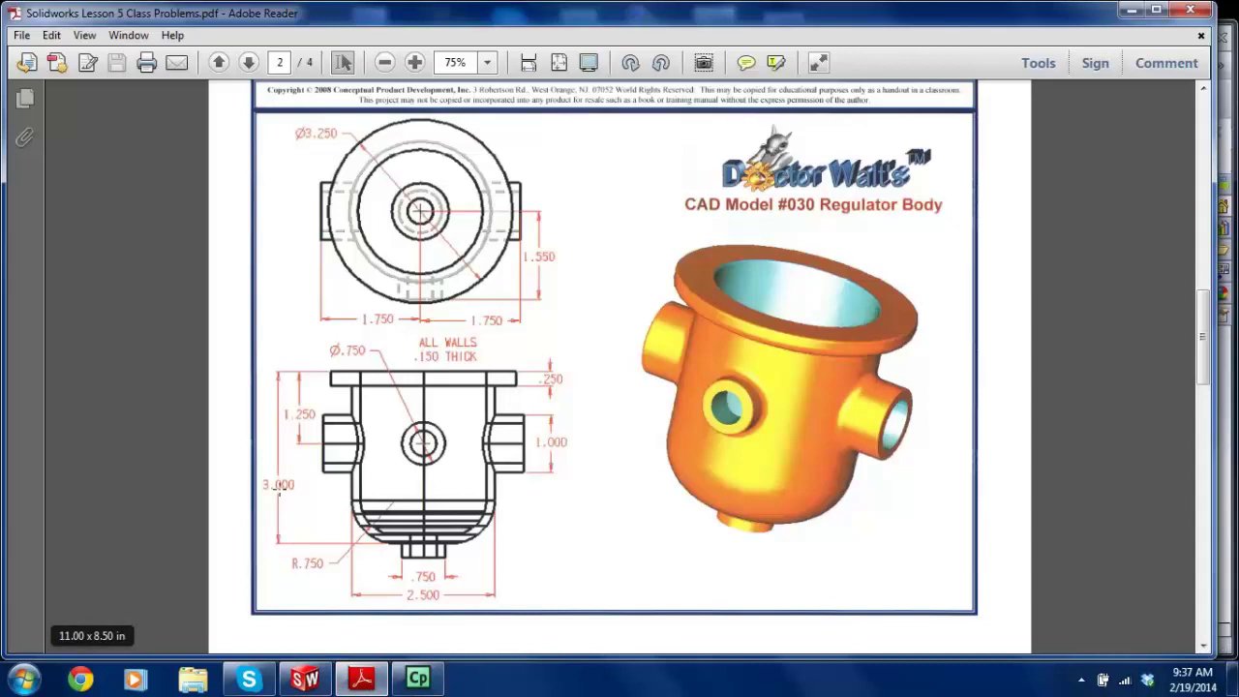
click(305, 680)
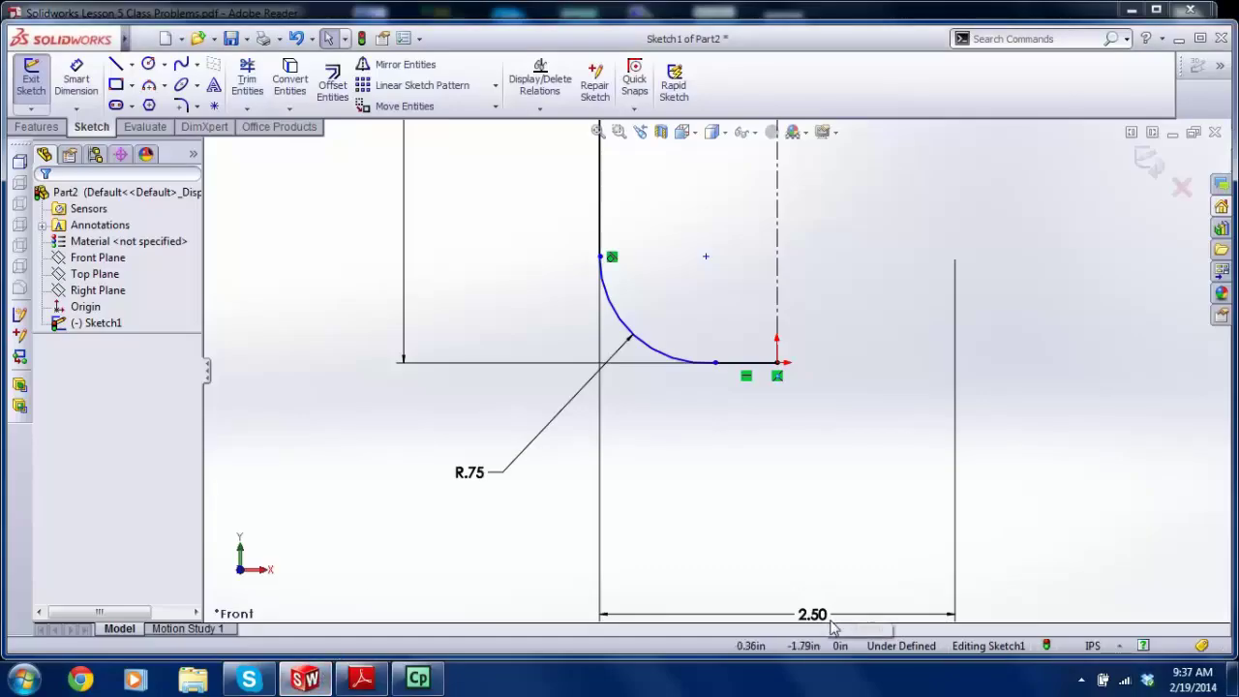
scroll(631, 351, down, 2)
scroll(678, 356, up, 3)
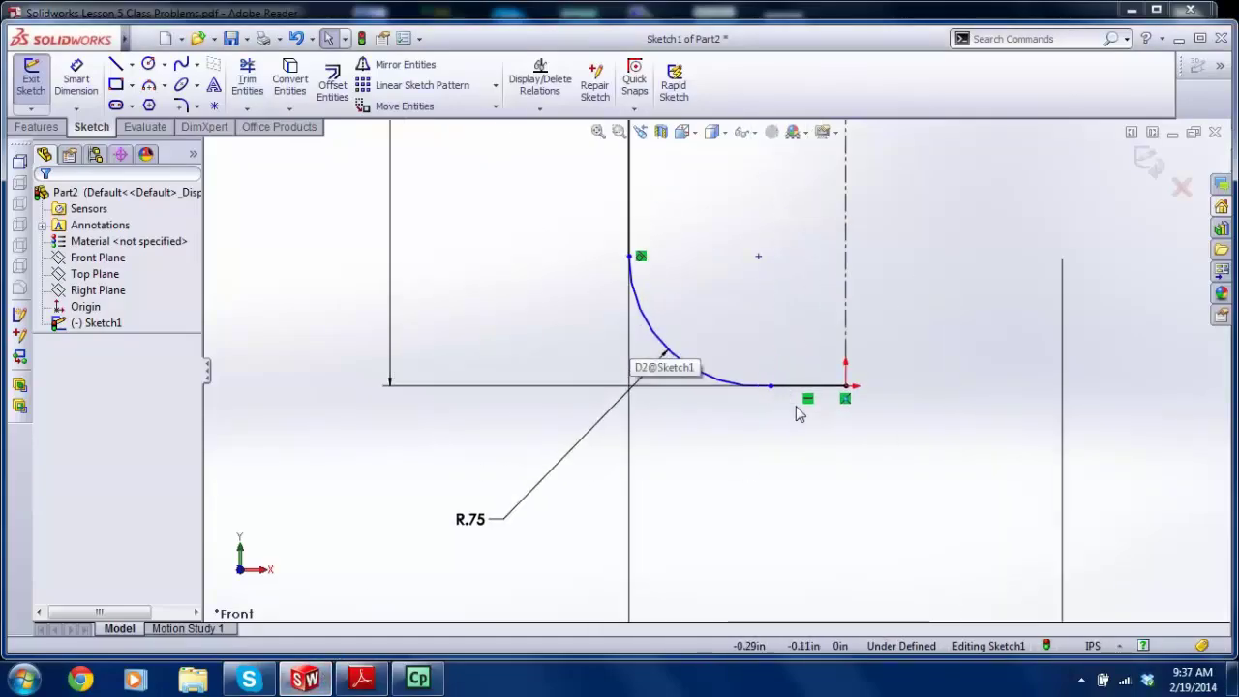
drag(789, 420, 752, 352)
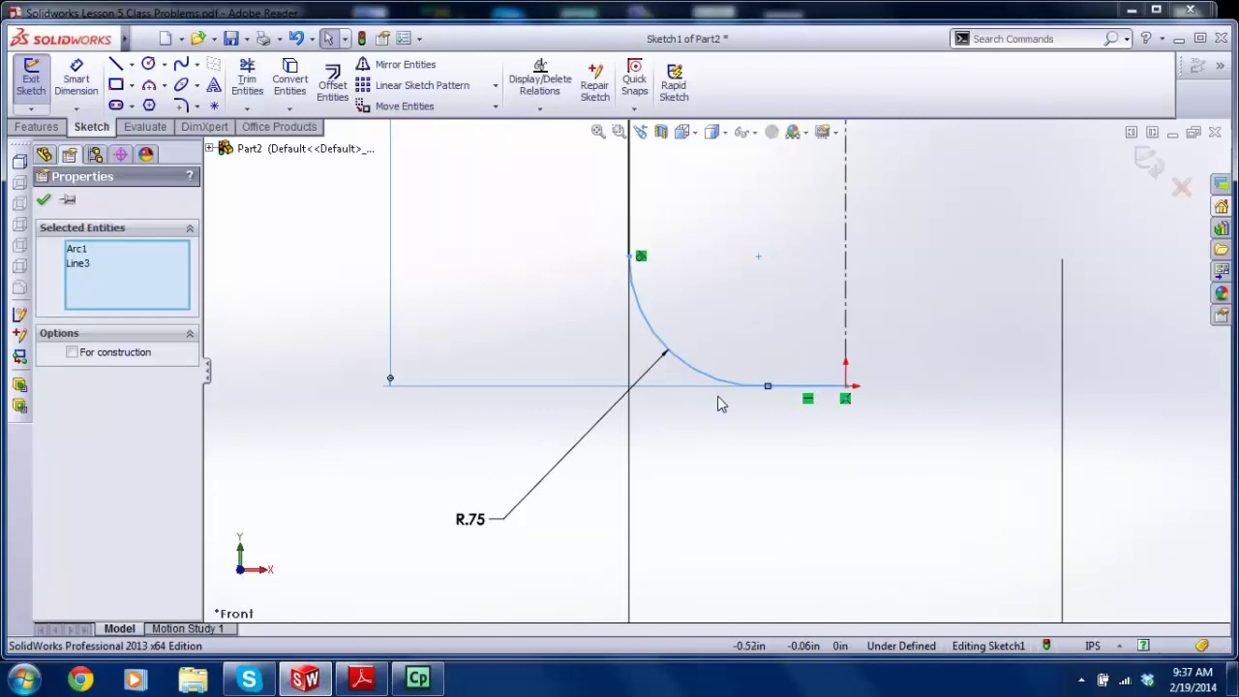
click(466, 431)
scroll(721, 398, down, 2)
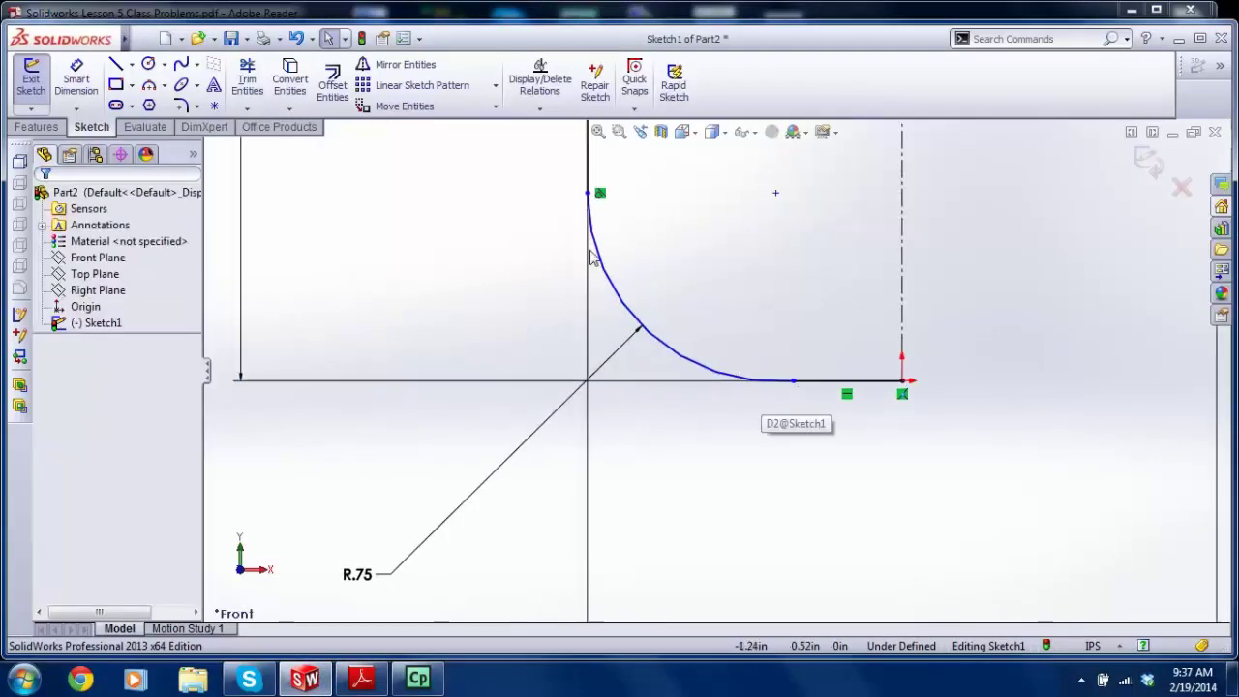
click(722, 373)
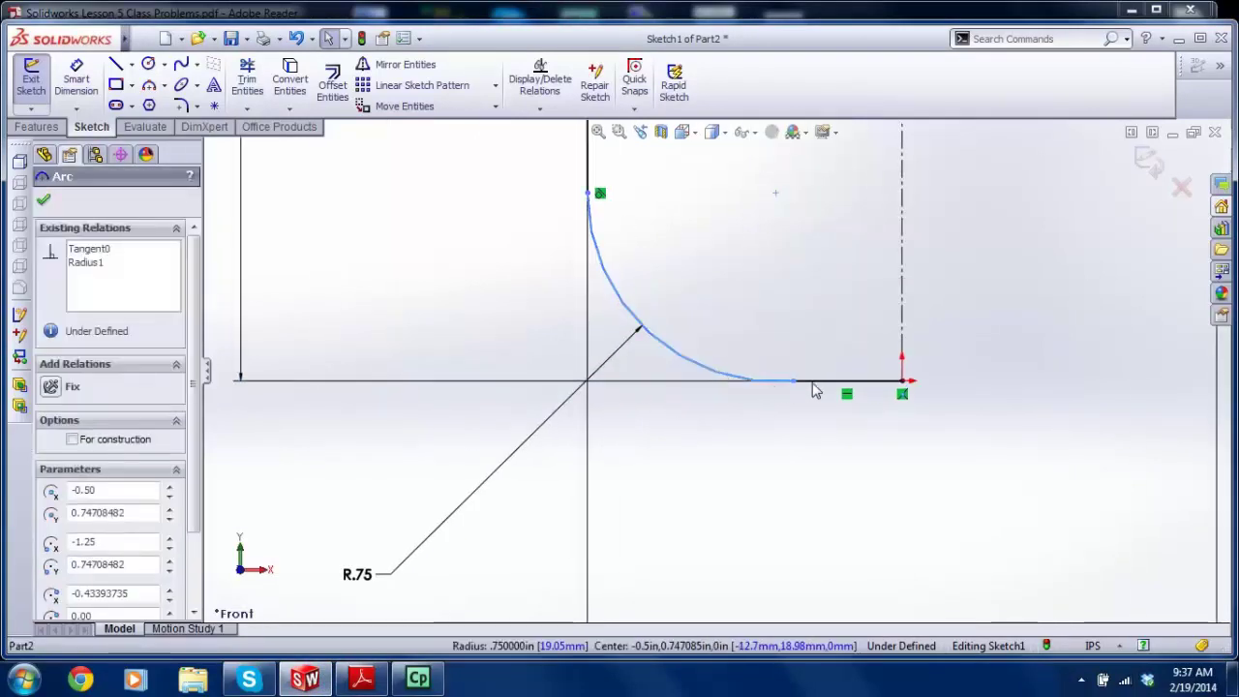
ctrl+click(815, 387)
click(58, 505)
click(711, 413)
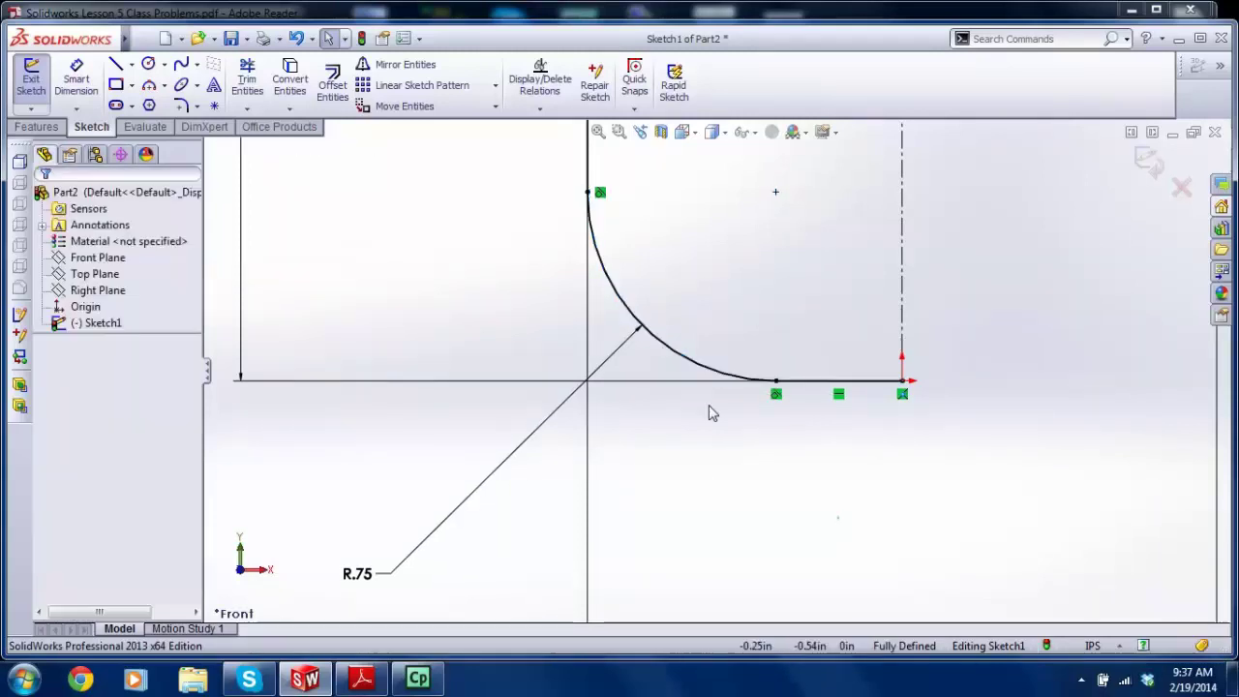
Step: Check the wall thickness in the drawing and offset the whole profile chain 0.15 in inward, toward the centerline
scroll(711, 414, down, 3)
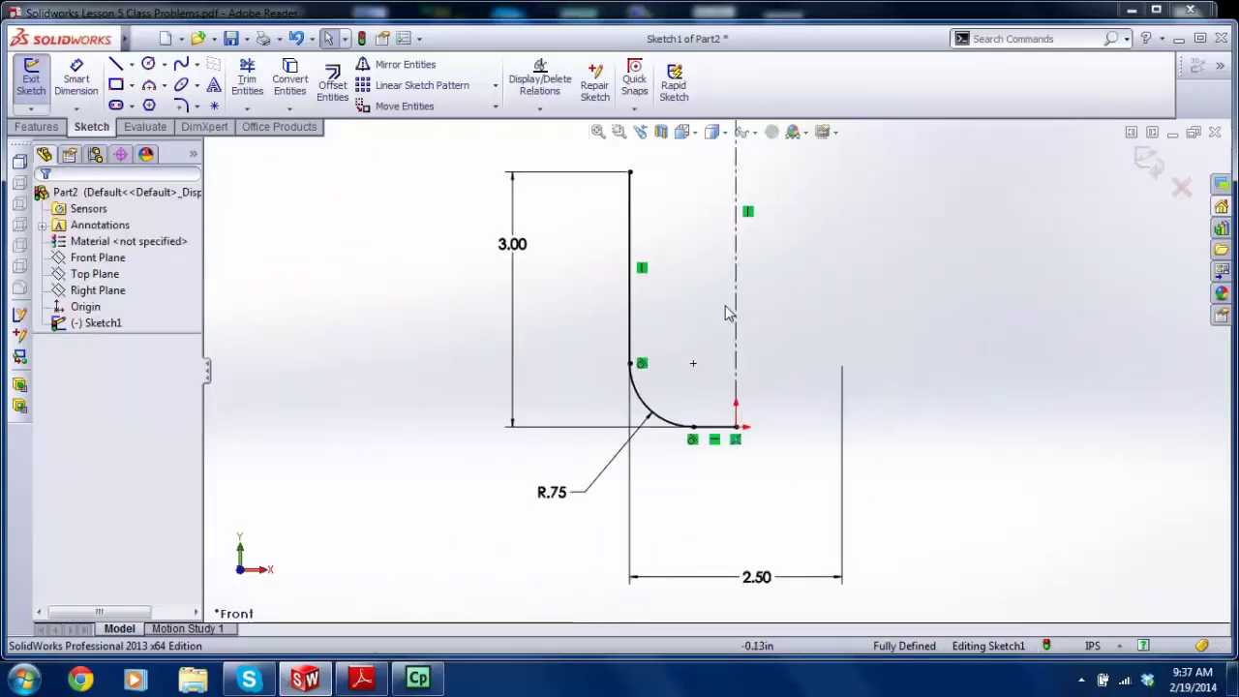
scroll(725, 306, down, 1)
scroll(688, 294, up, 2)
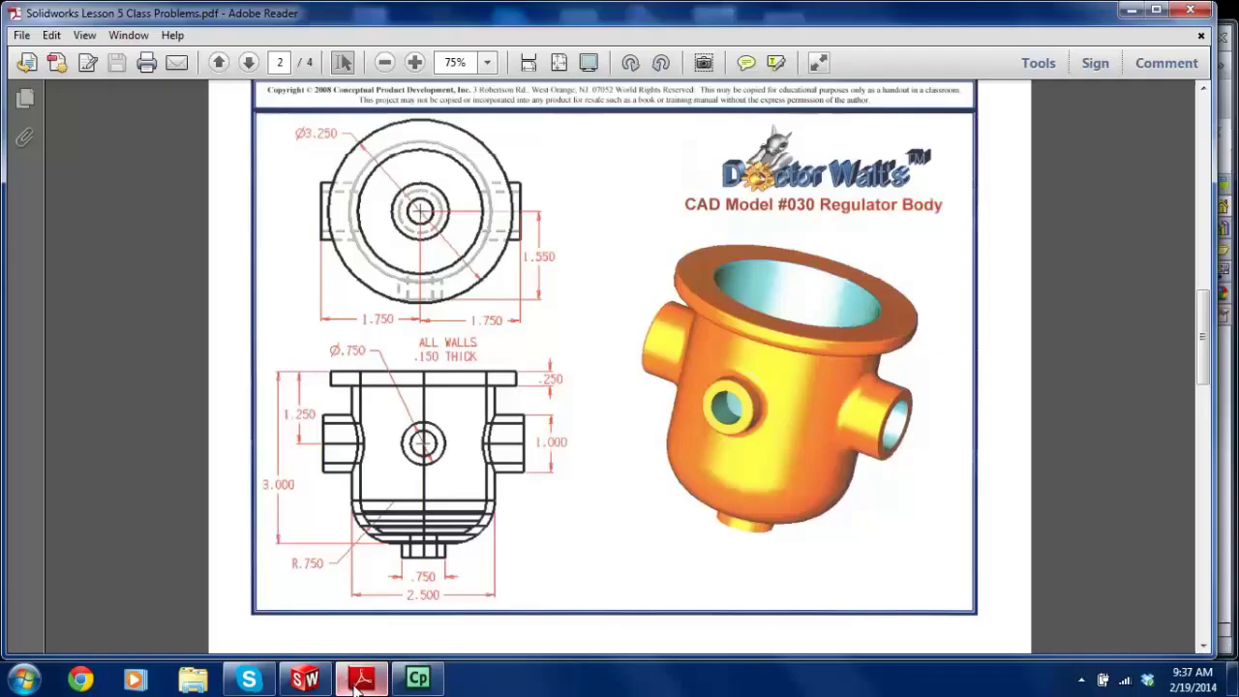
click(348, 685)
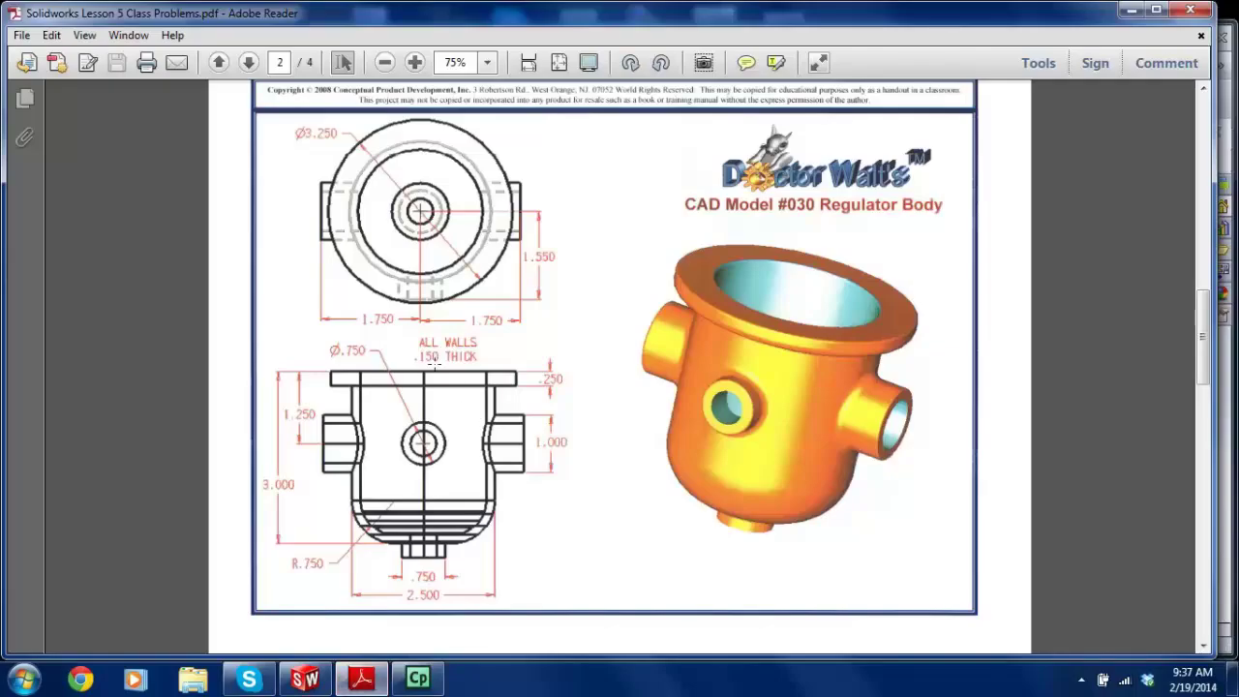
click(305, 679)
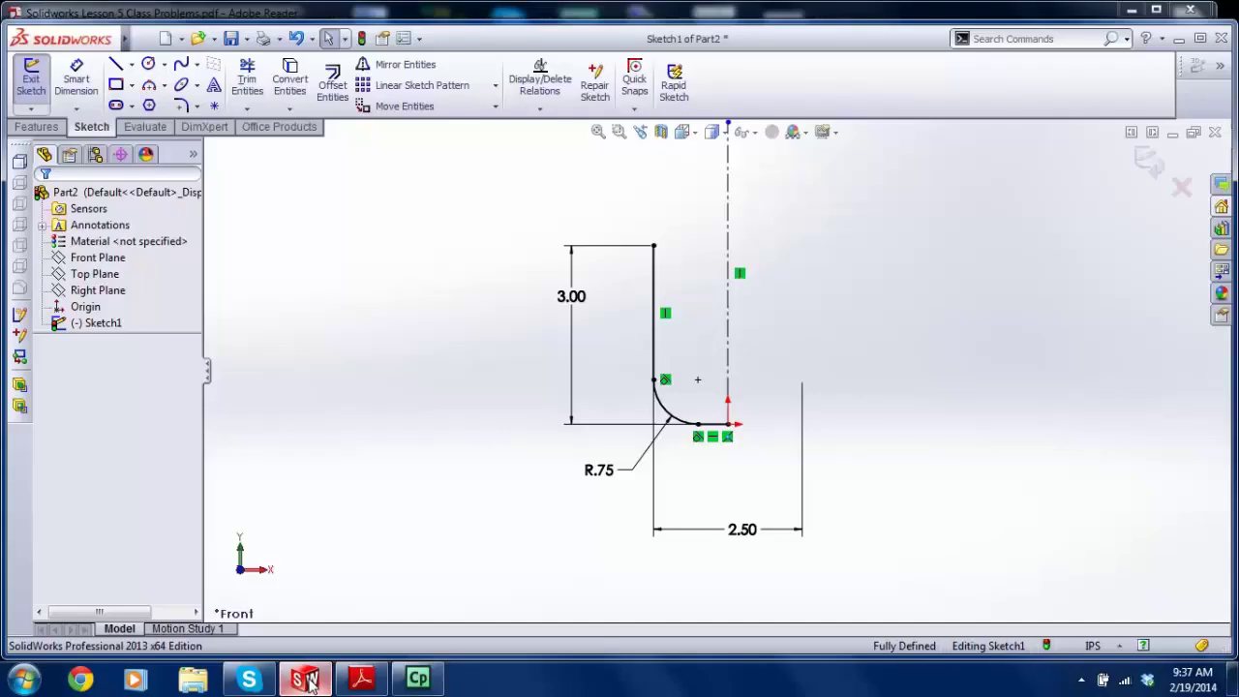
click(332, 84)
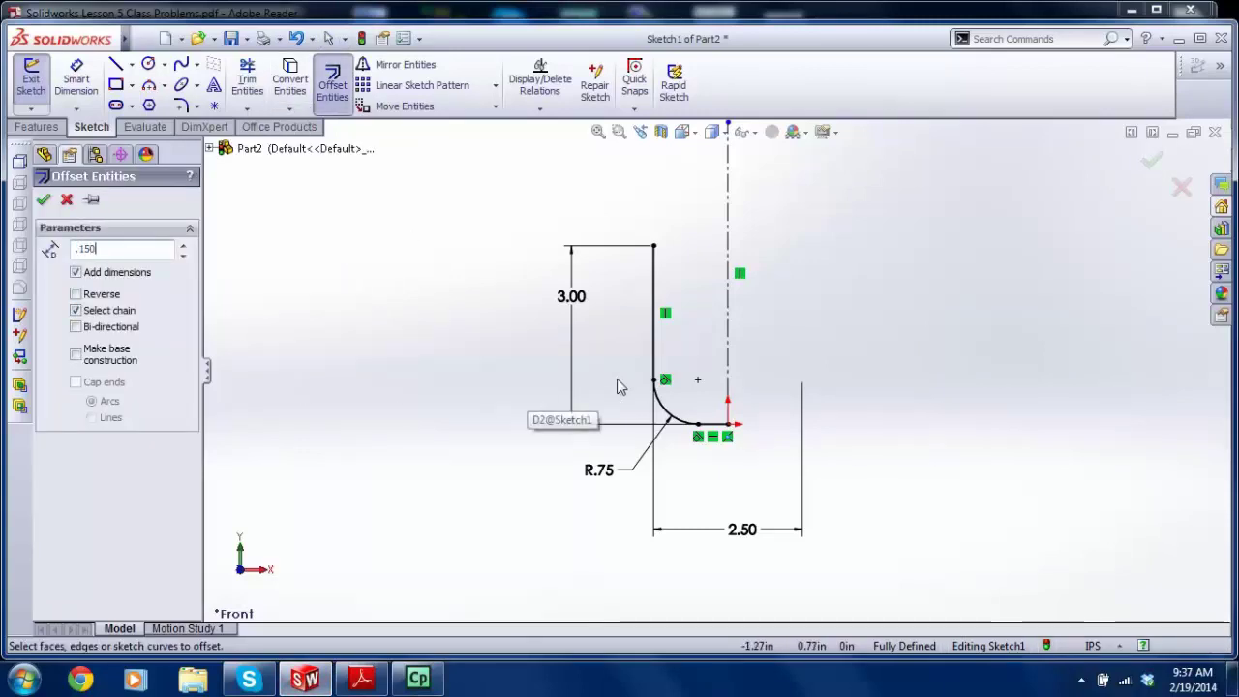
click(662, 356)
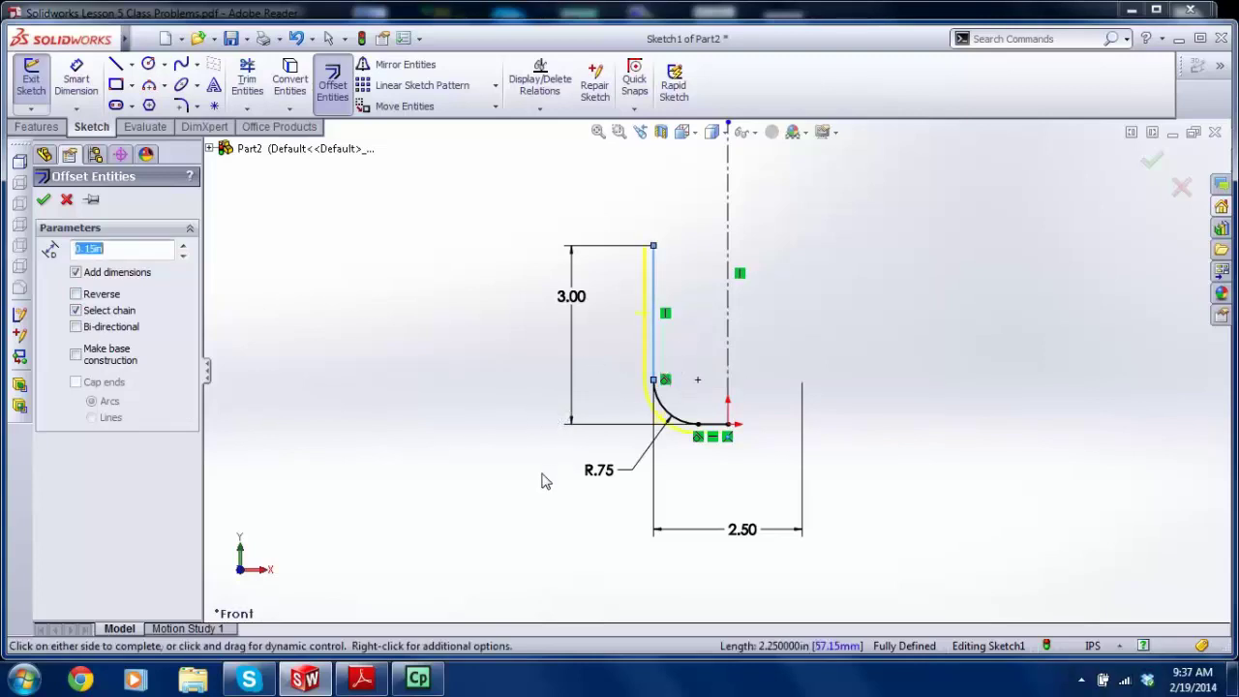
scroll(707, 386, down, 2)
click(75, 294)
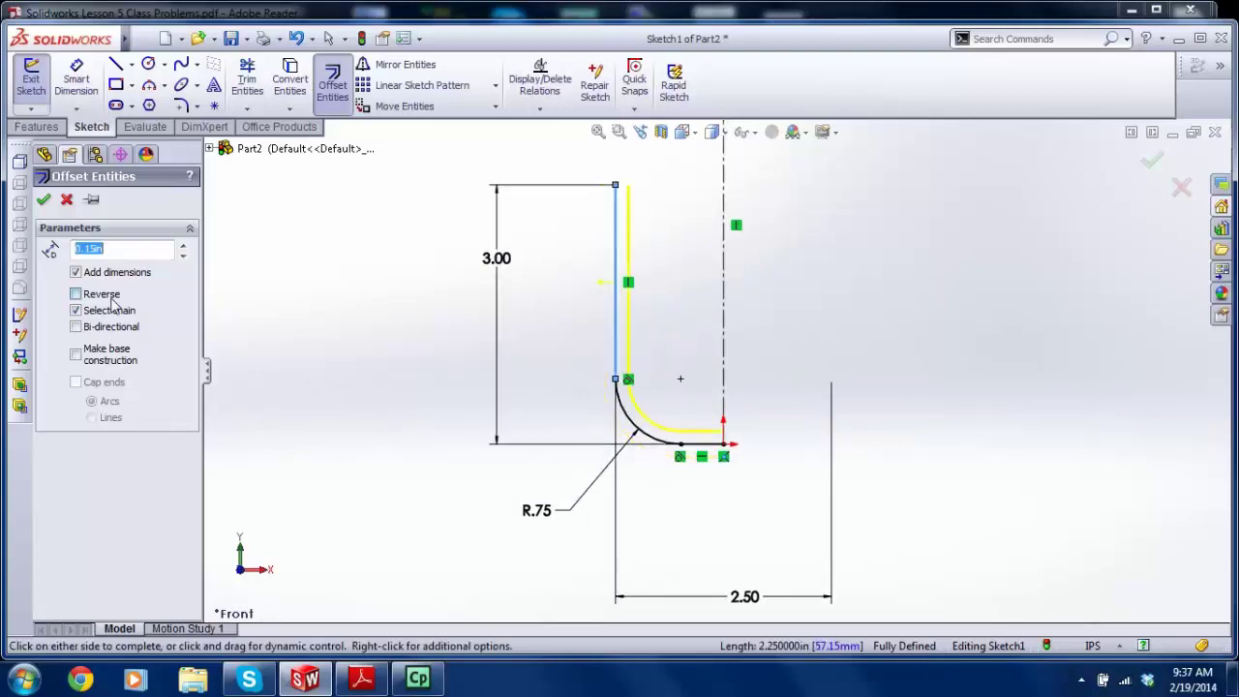
scroll(716, 370, up, 1)
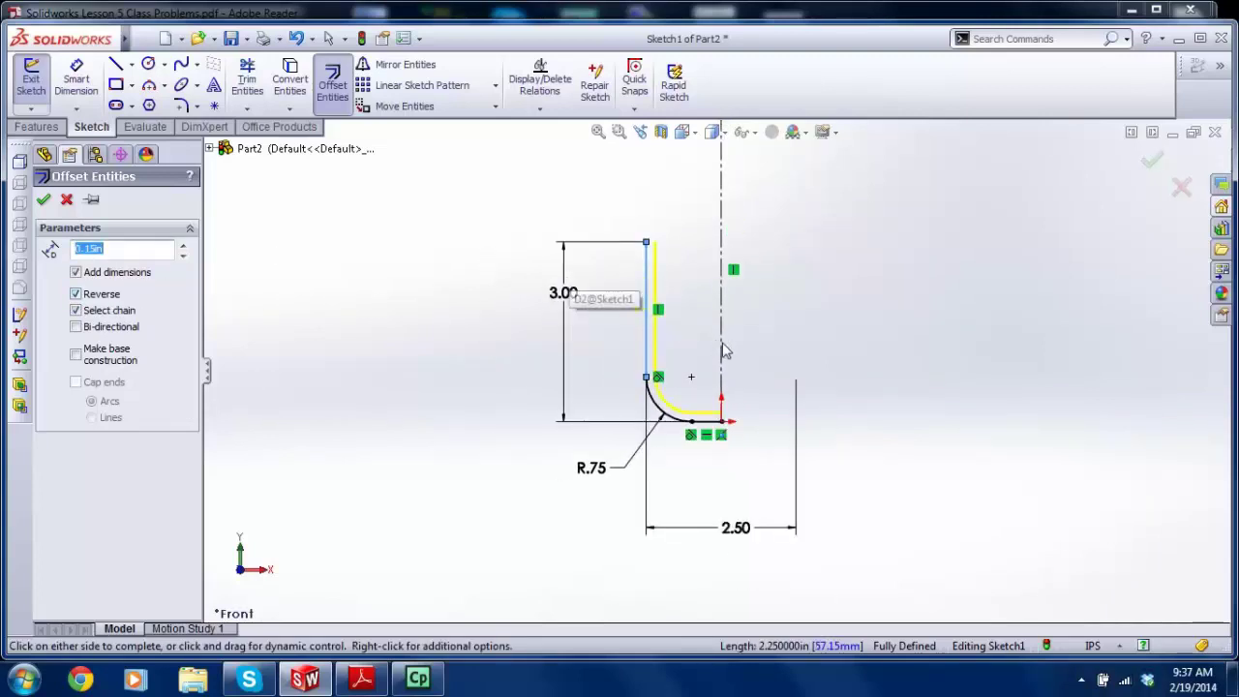
click(44, 199)
Step: Compare the double-walled profile with the regulator body drawing in Adobe Reader, examining the shape and dimensions of the top flange
scroll(713, 323, down, 1)
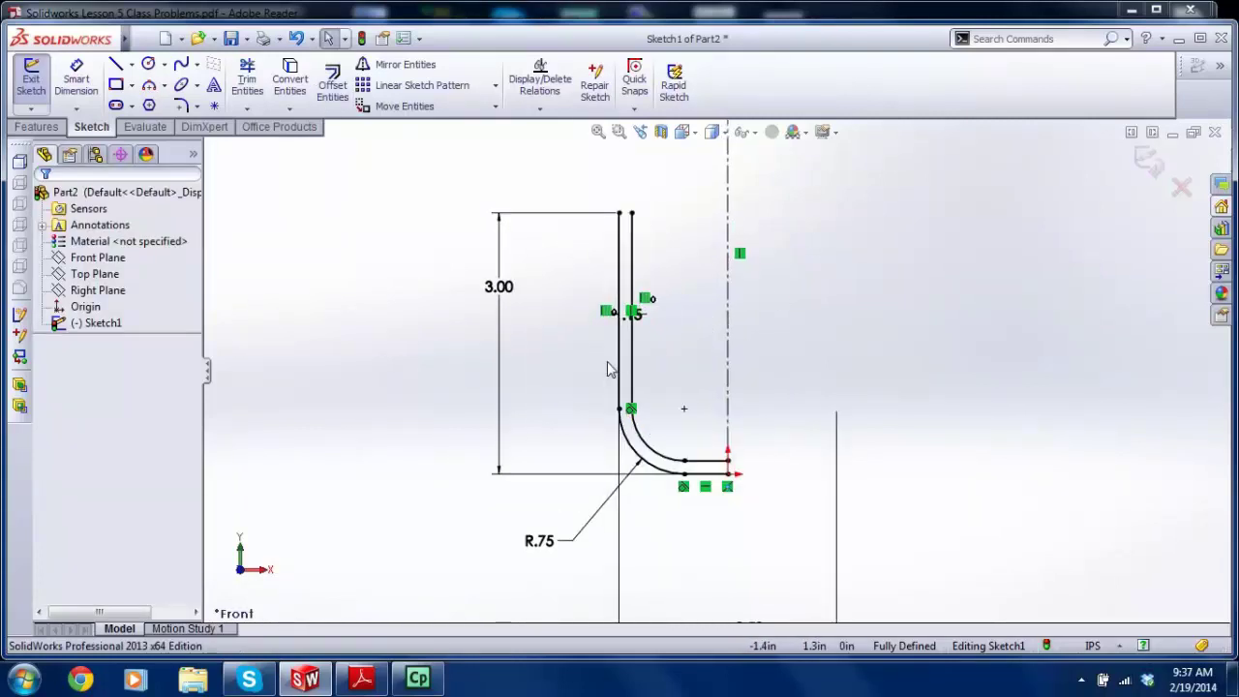
scroll(673, 366, up, 2)
scroll(649, 475, down, 2)
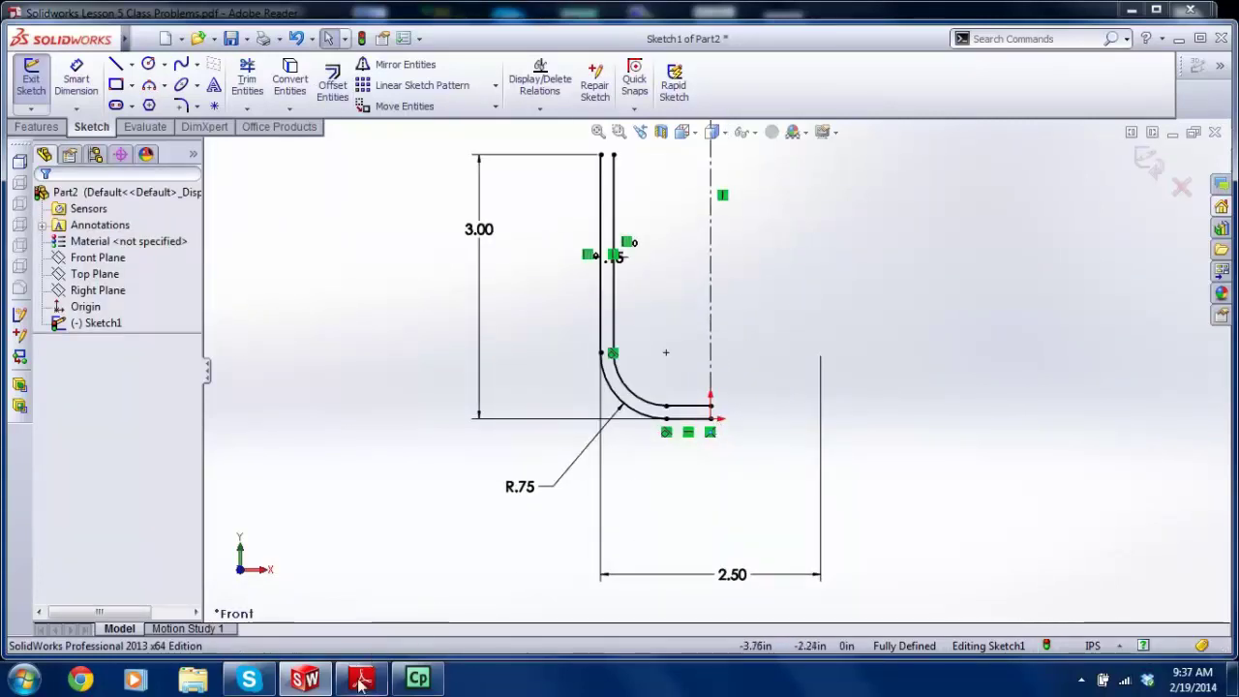
click(361, 678)
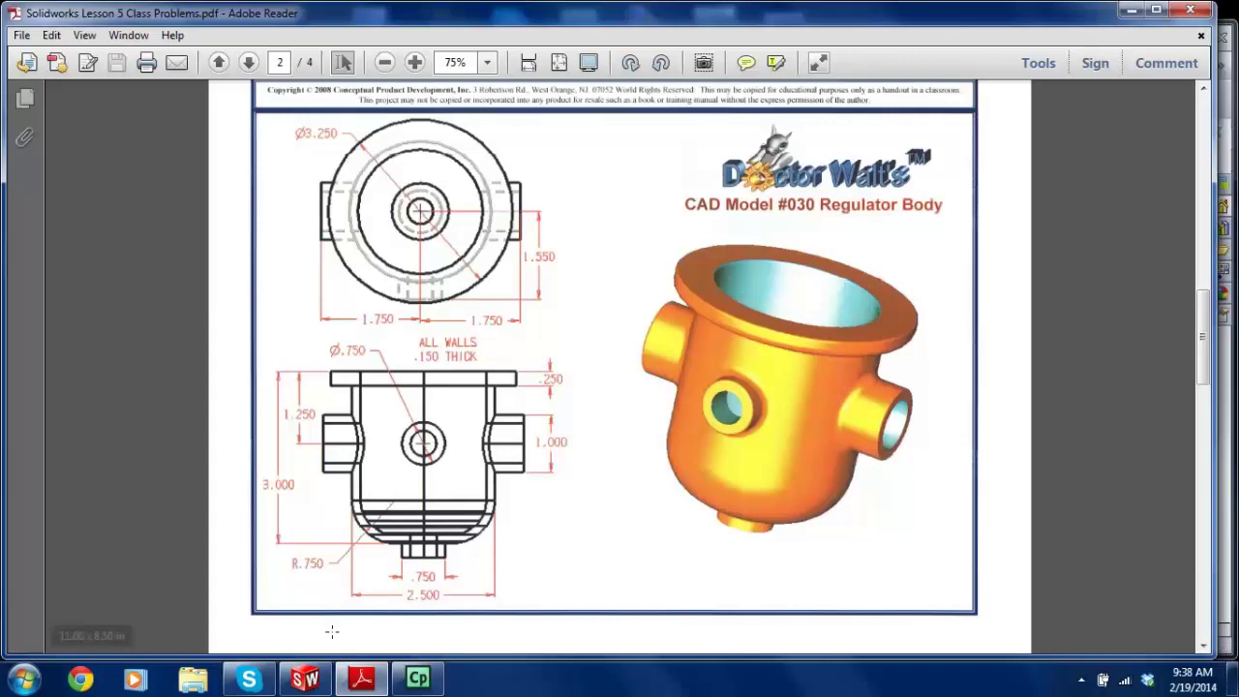
mouse_move(358, 683)
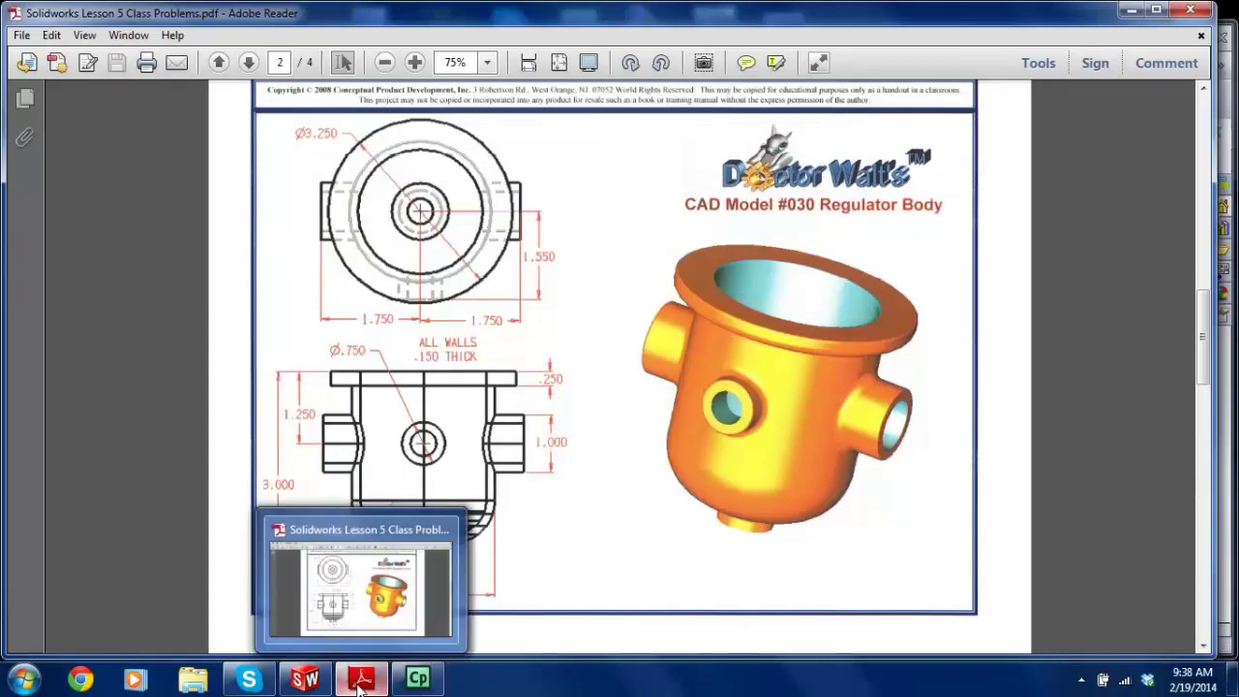
click(305, 680)
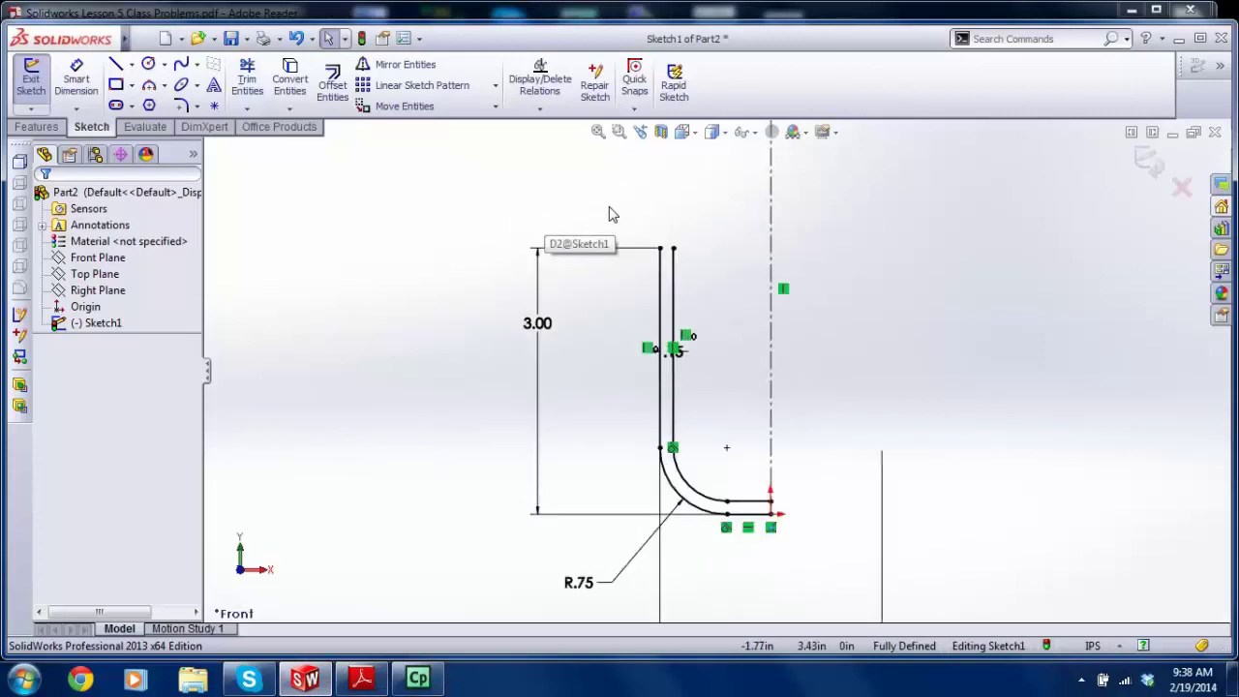
click(361, 680)
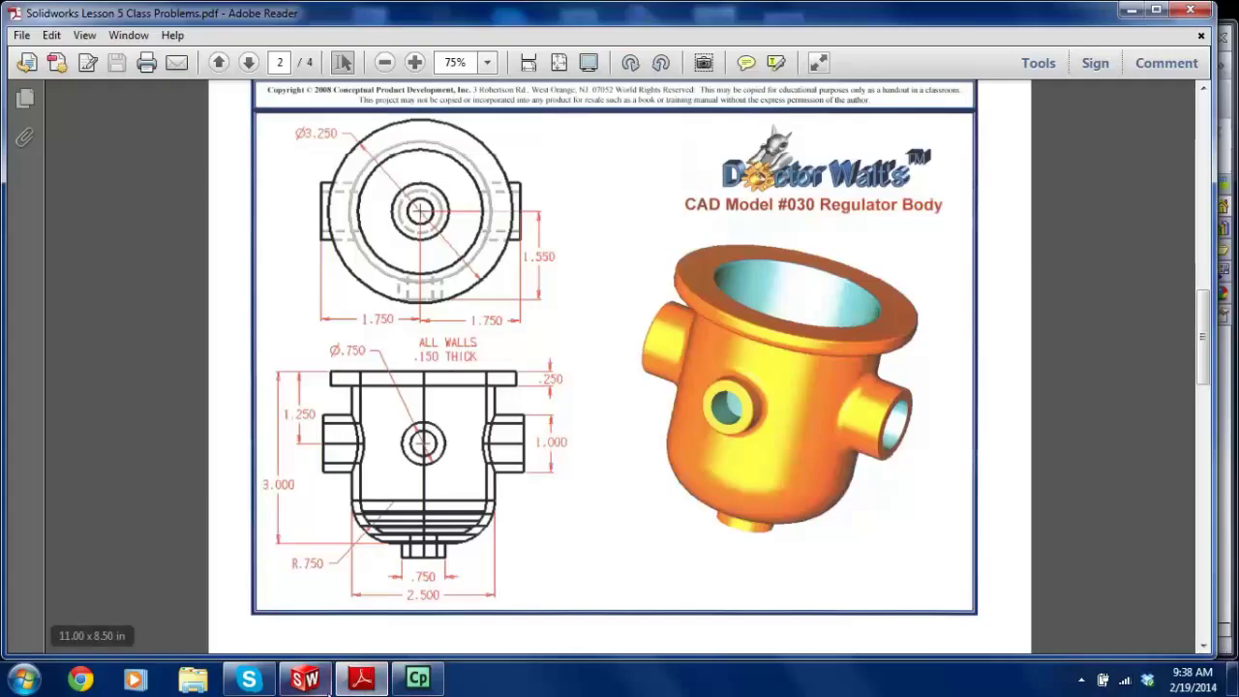
click(305, 680)
Step: Sketch the flange outline from the inner wall's upper end outward, down and back to the outer wall, about 3.28 in in diameter
click(120, 64)
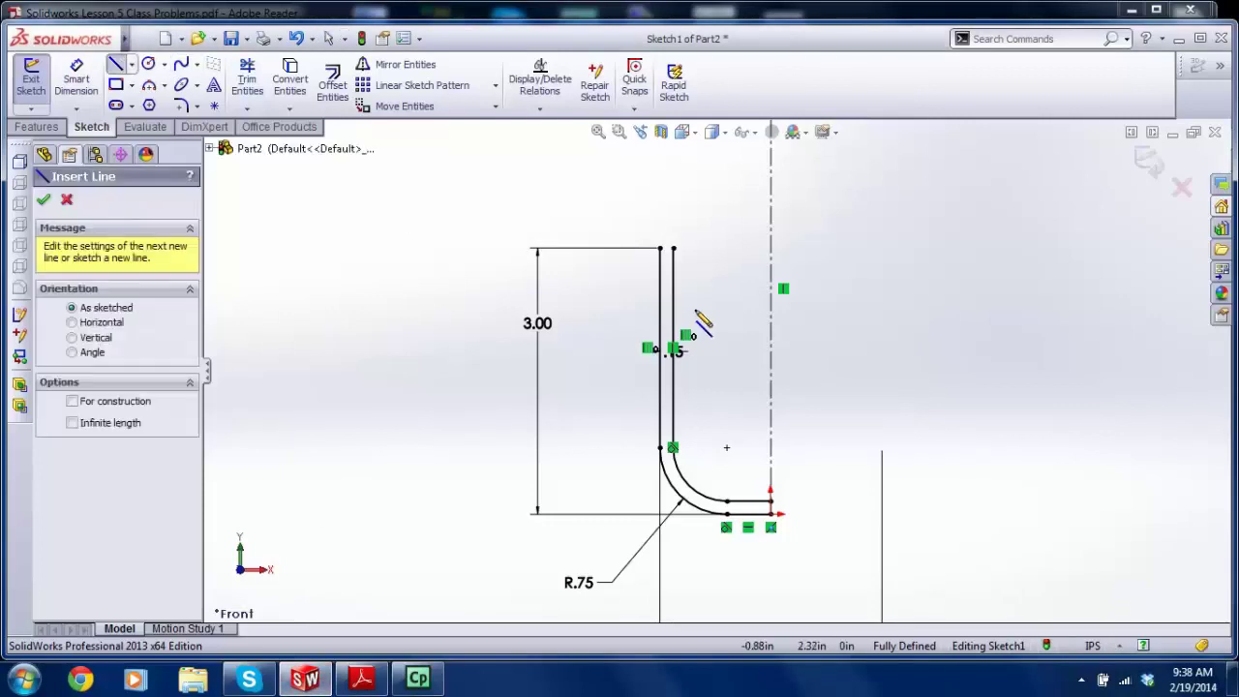
scroll(687, 290, down, 3)
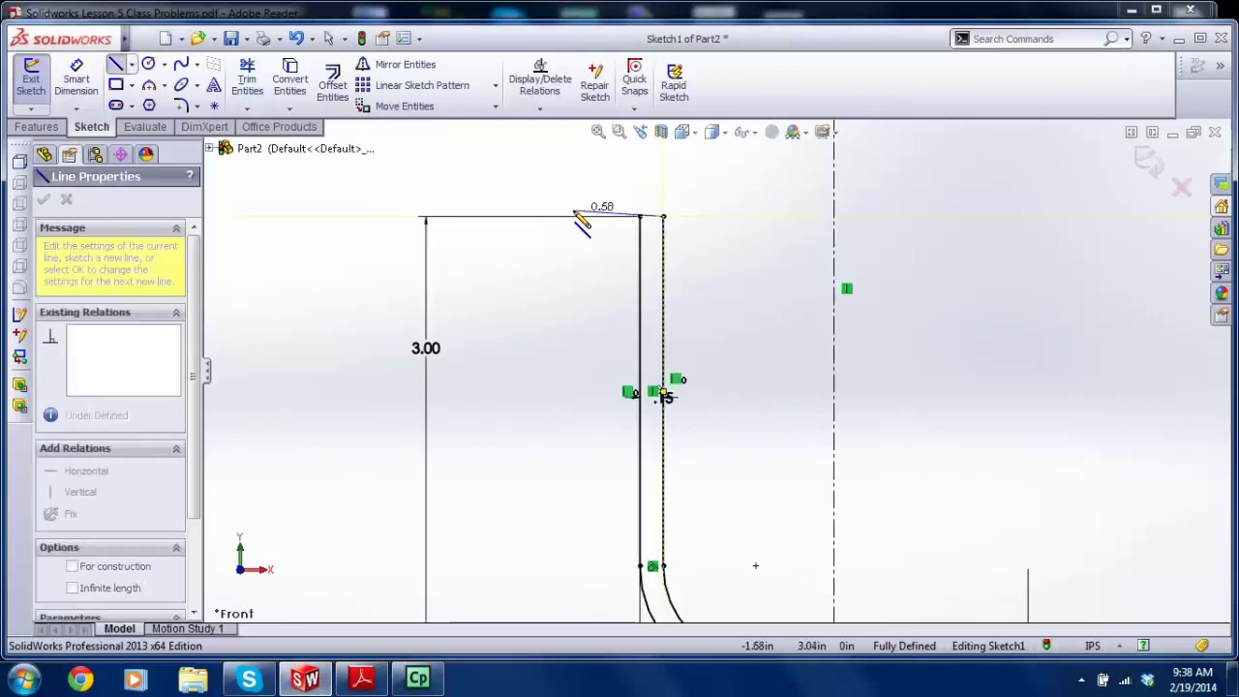
click(580, 216)
click(580, 247)
click(639, 247)
key(Escape)
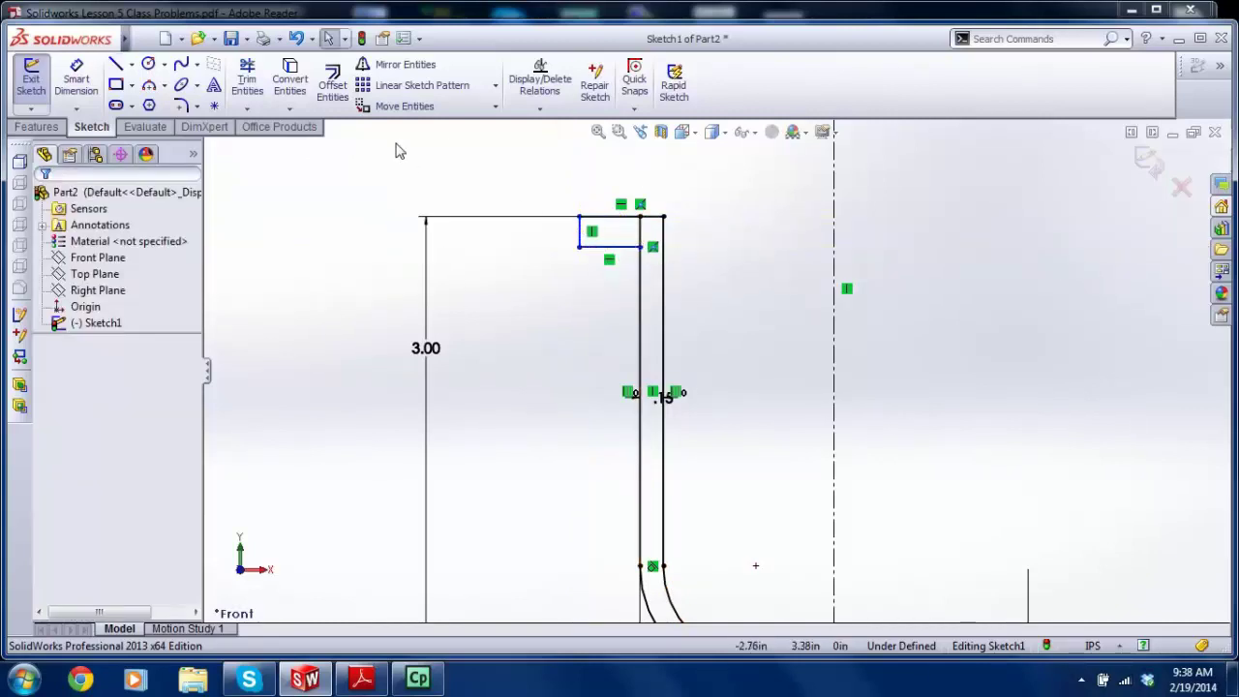
Step: Trim away the part of the outer wall line that lies inside the flange
click(247, 78)
scroll(668, 247, down, 2)
scroll(635, 256, up, 7)
key(Escape)
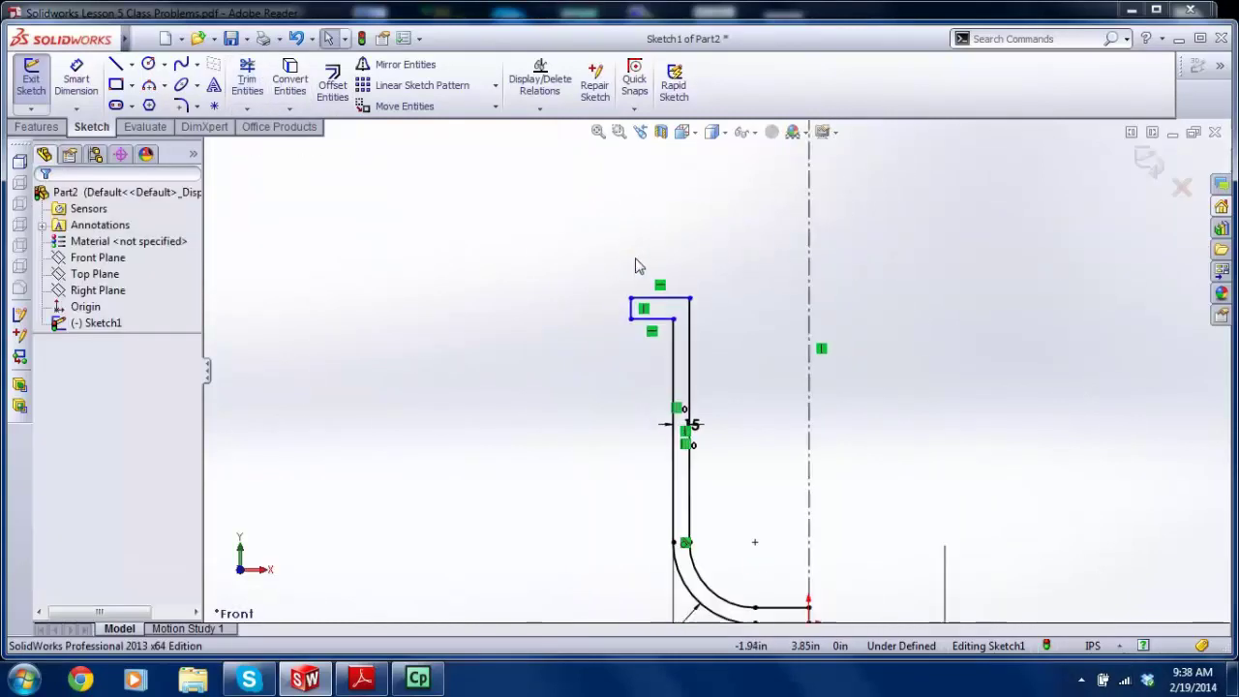
Step: Check the flange size in the drawing and dimension the flange's outer edge across the centerline as a 3.25 in diameter
click(362, 678)
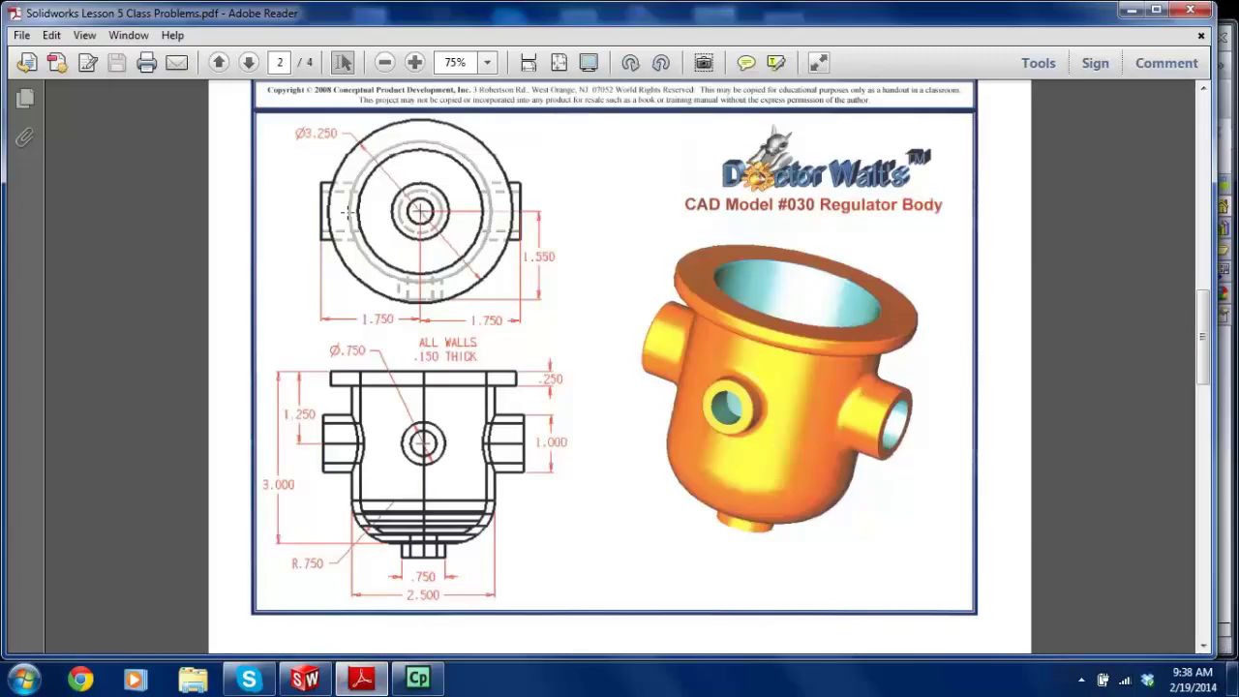
click(305, 678)
scroll(668, 339, down, 2)
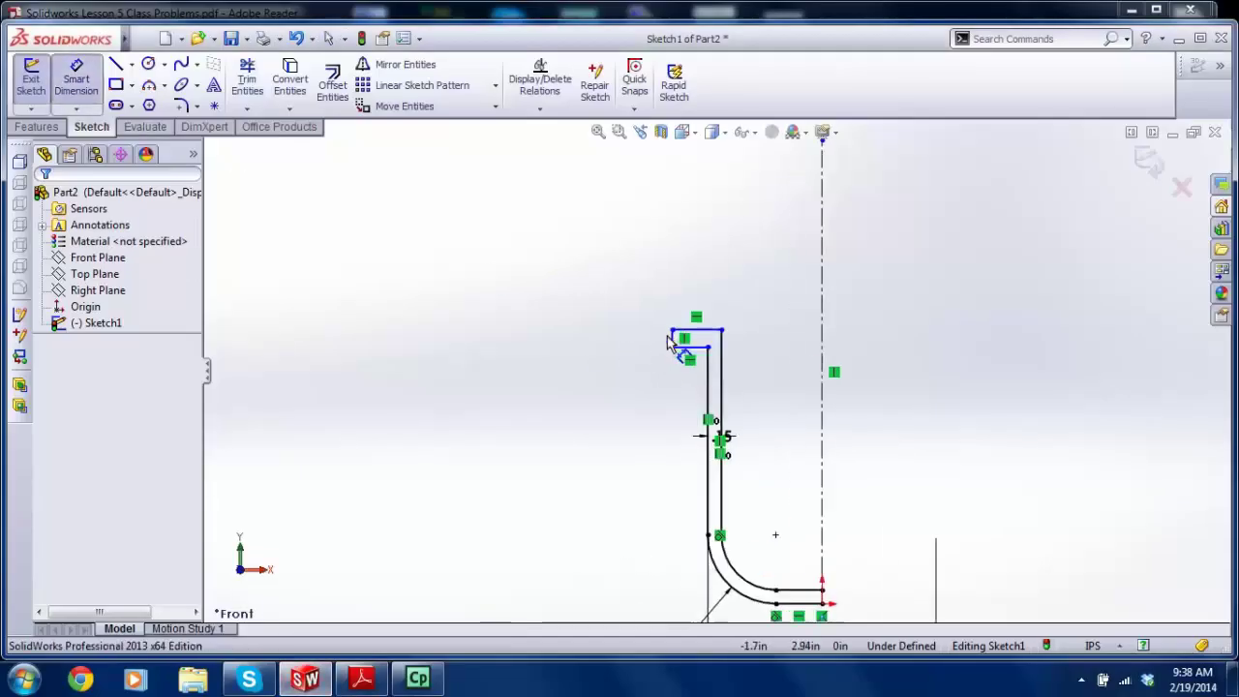
click(674, 346)
click(822, 300)
click(846, 258)
text(3.)
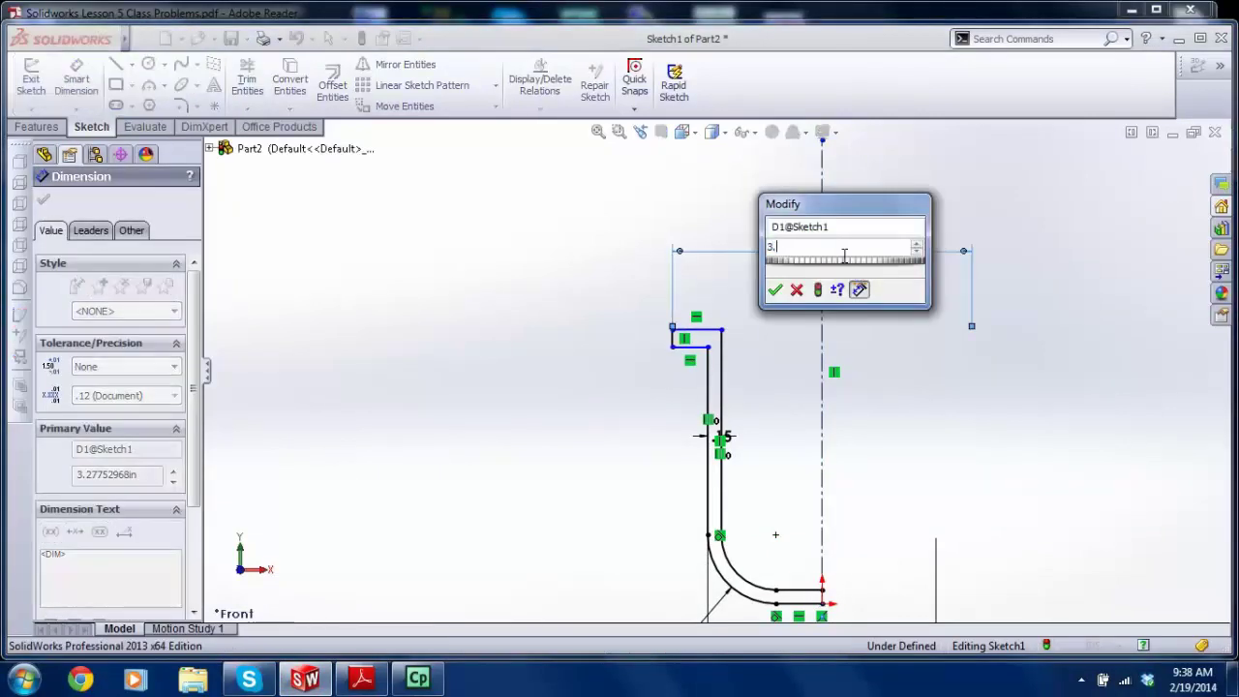
text(25)
key(Return)
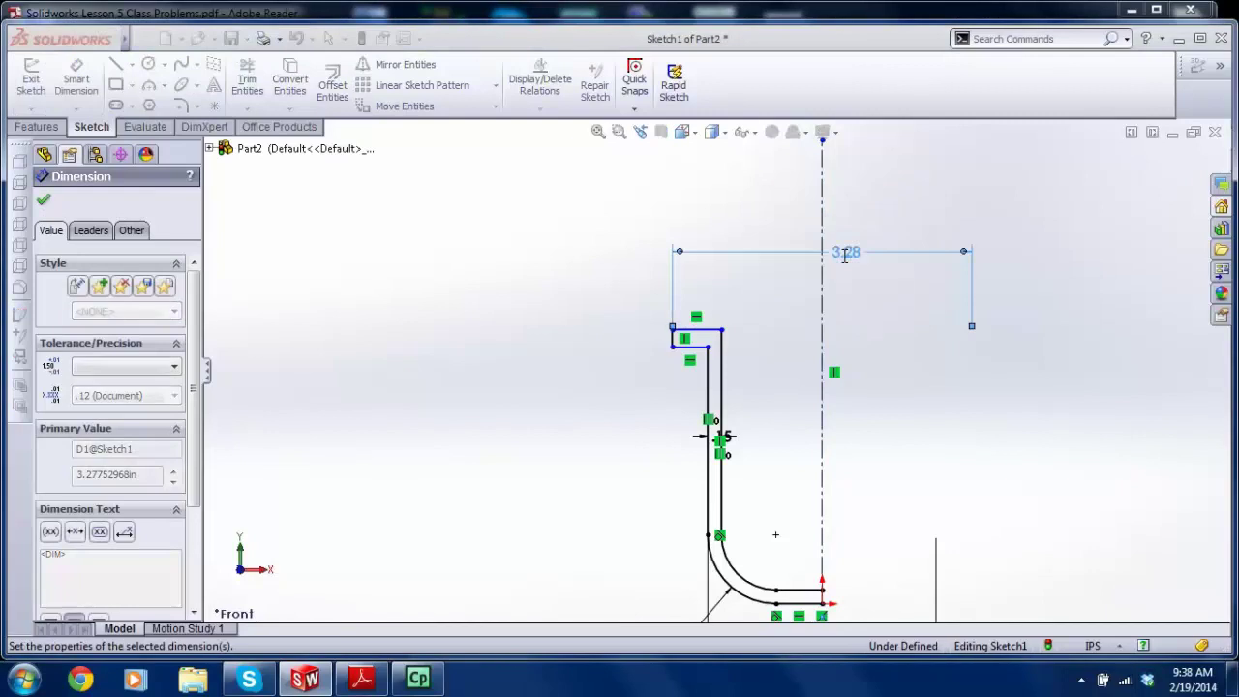
scroll(691, 359, down, 4)
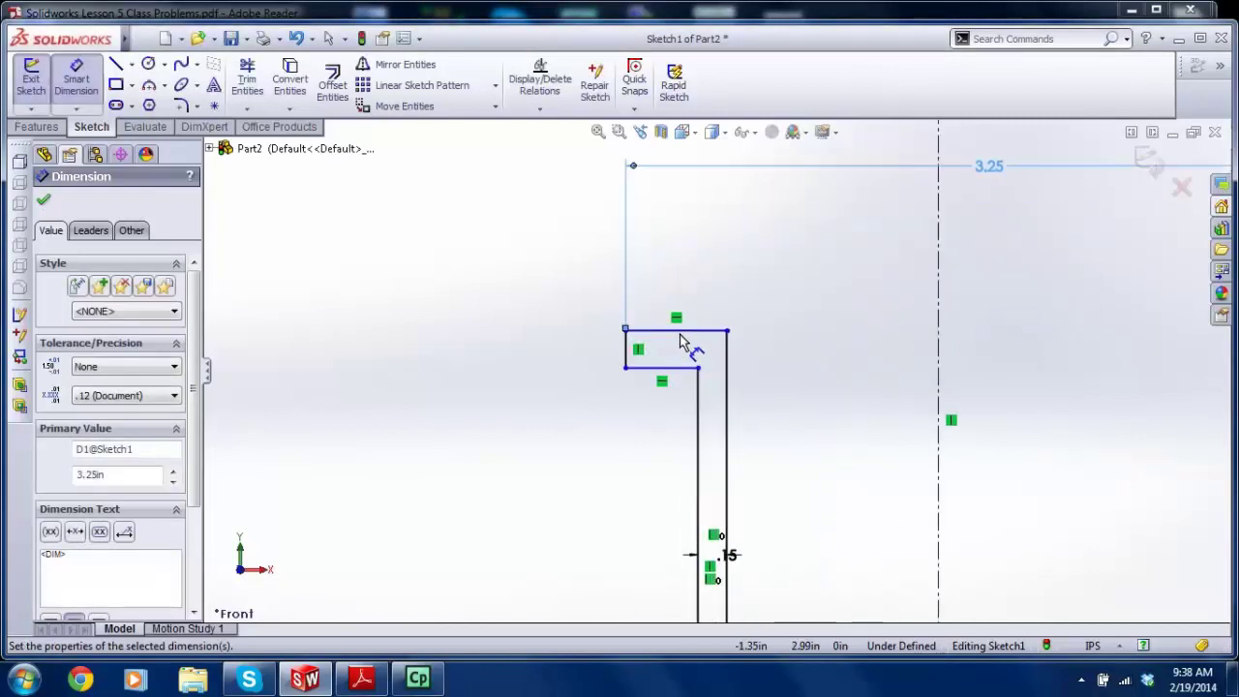
scroll(716, 370, up, 6)
key(Escape)
Step: Dimension the overall height from the flange's top line to the outer bottom line as 3 in
click(79, 74)
scroll(750, 369, down, 2)
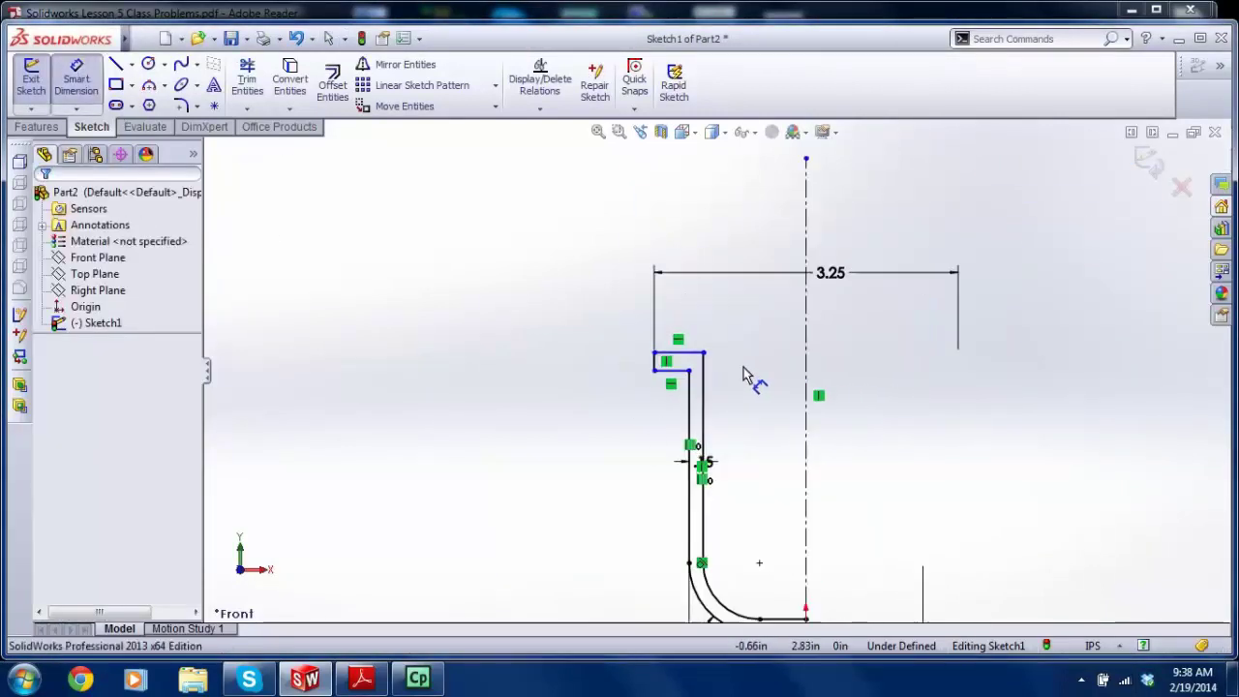
click(677, 354)
scroll(721, 386, up, 4)
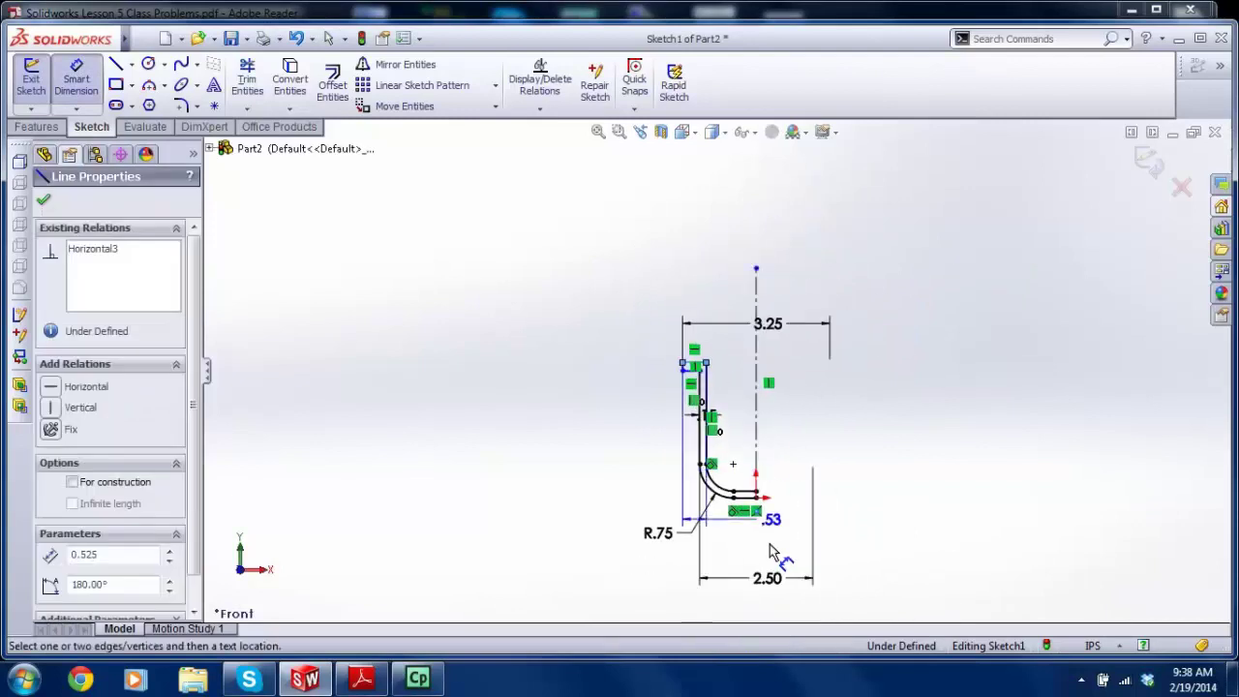
scroll(771, 551, down, 4)
click(721, 434)
scroll(712, 378, up, 3)
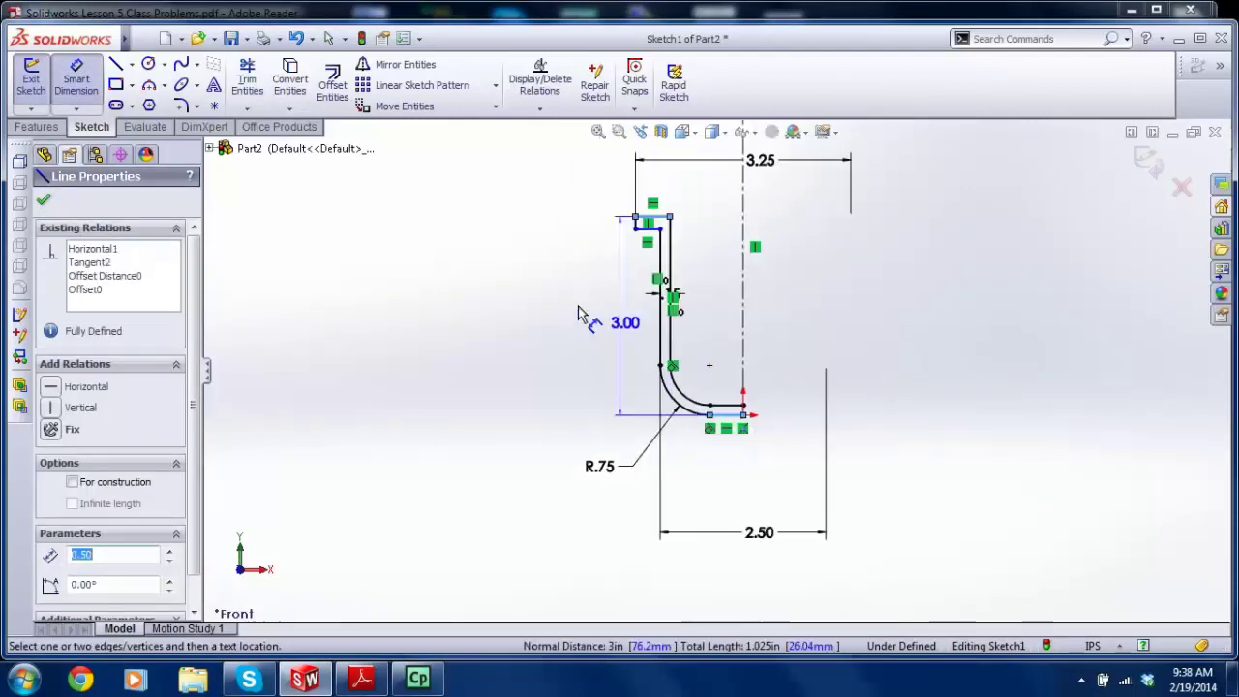
click(568, 317)
key(Return)
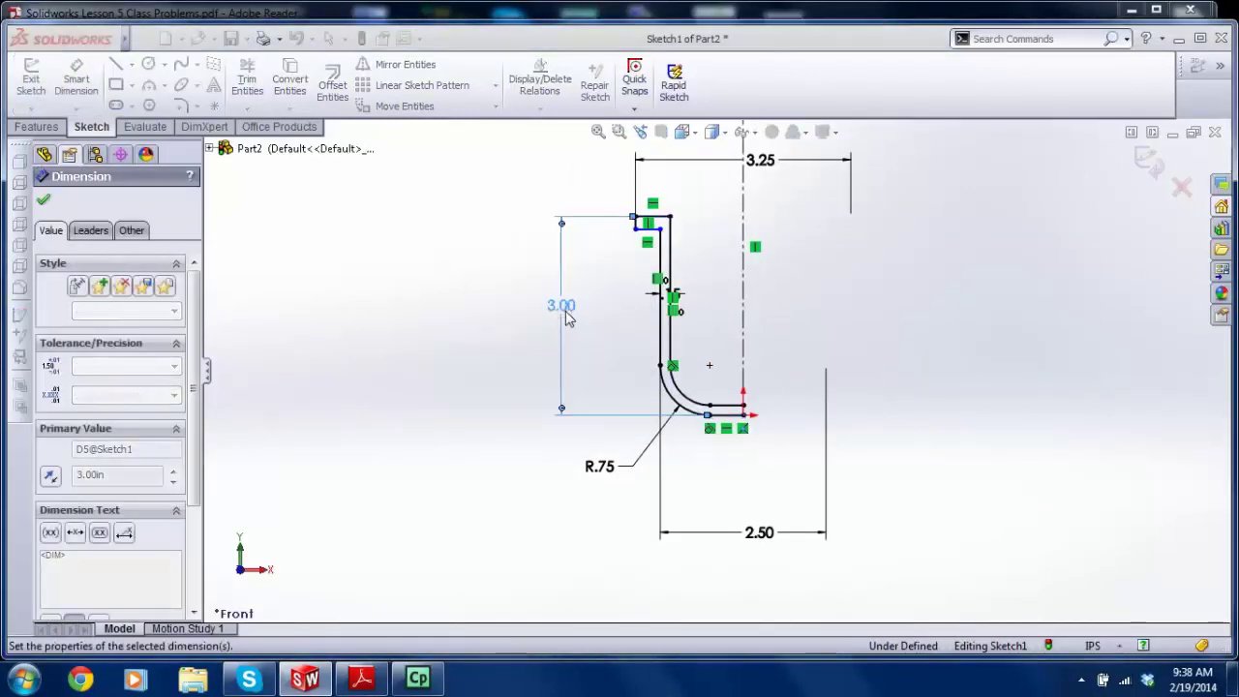
key(Escape)
scroll(658, 271, down, 3)
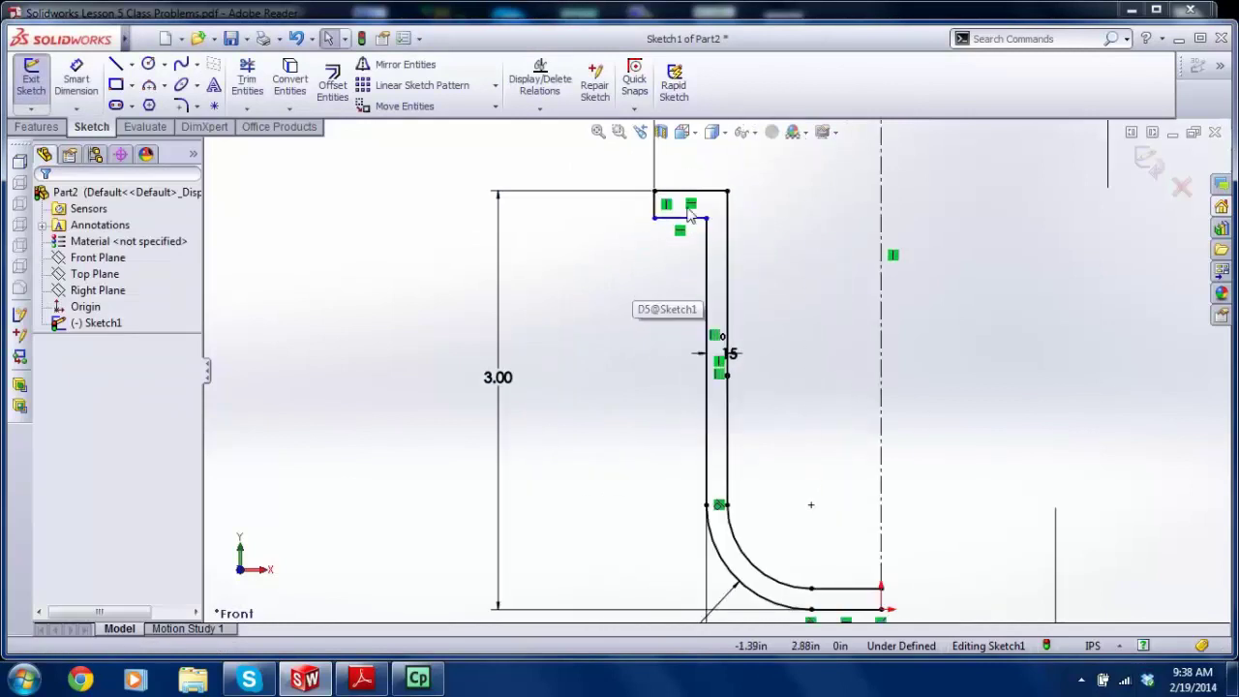
Step: Check the flange thickness in the drawing and dimension the flange's short outer edge as 0.25 in
click(361, 678)
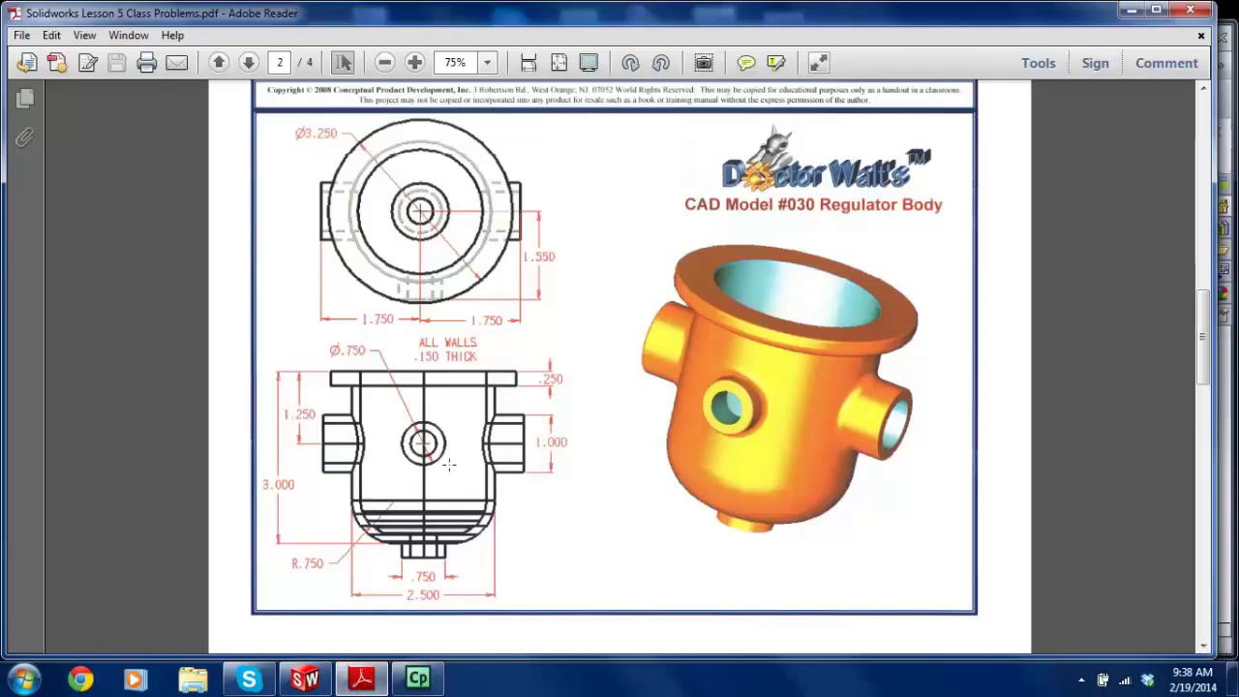
click(306, 680)
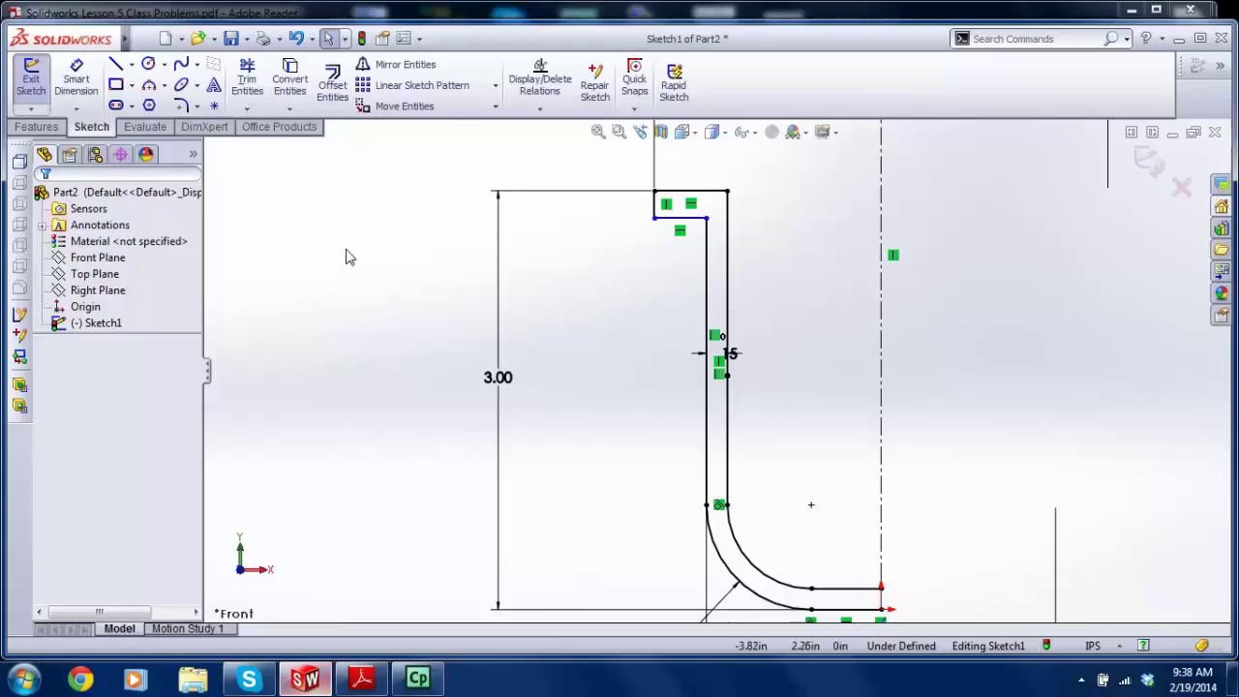
click(663, 217)
click(606, 198)
text(.2)
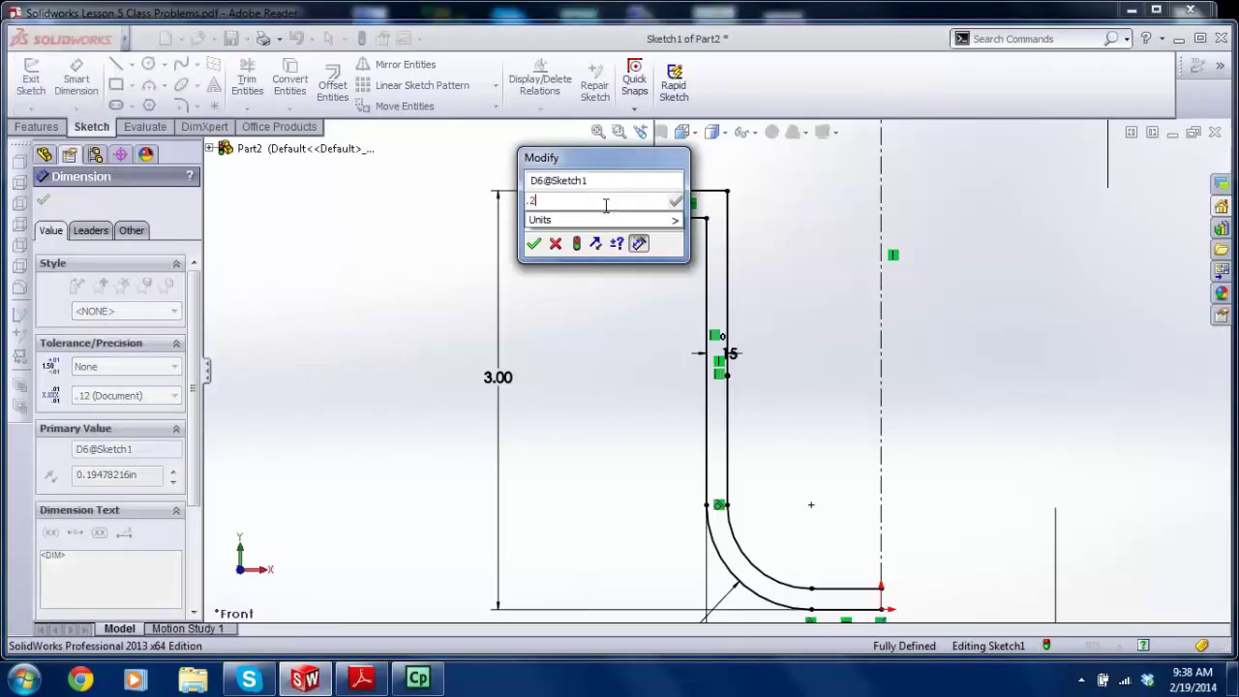
text(5)
key(Return)
key(Escape)
scroll(726, 356, up, 3)
scroll(738, 395, down, 3)
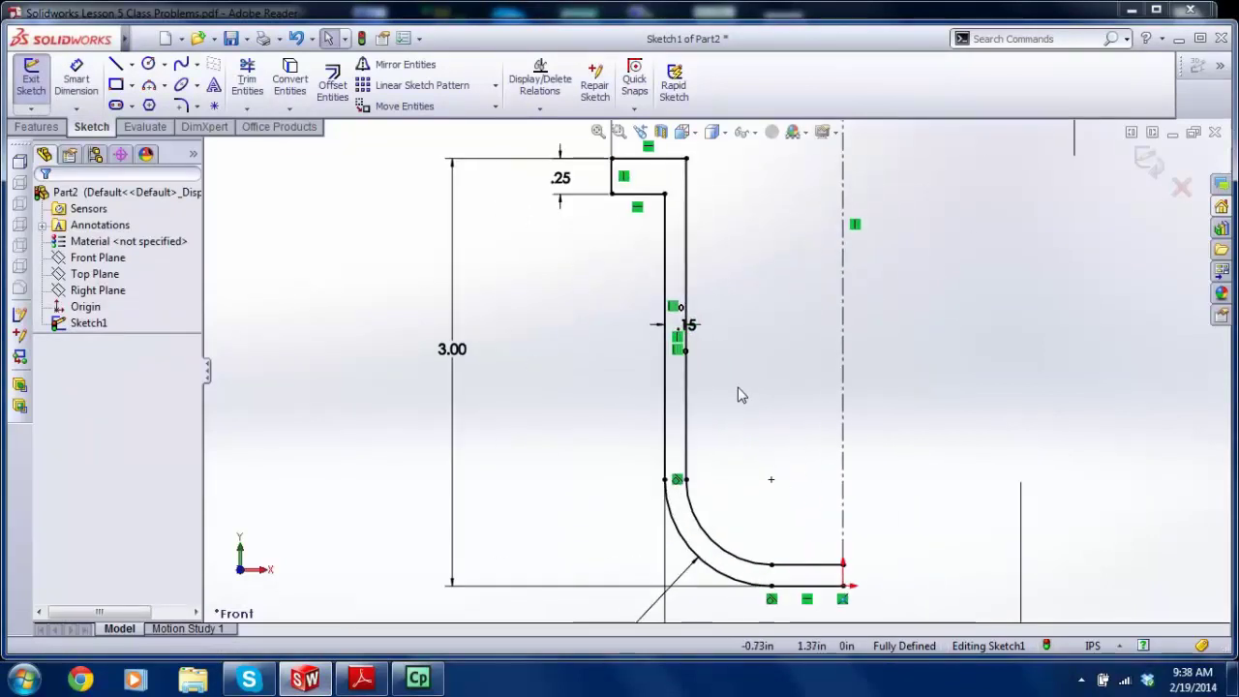
Step: Rearrange the wall thickness, height, radius and both diameter dimensions so they sit clearly and close around the profile
mouse_move(689, 329)
mouse_down()
mouse_move(699, 334)
mouse_move(615, 330)
mouse_up()
scroll(717, 372, up, 1)
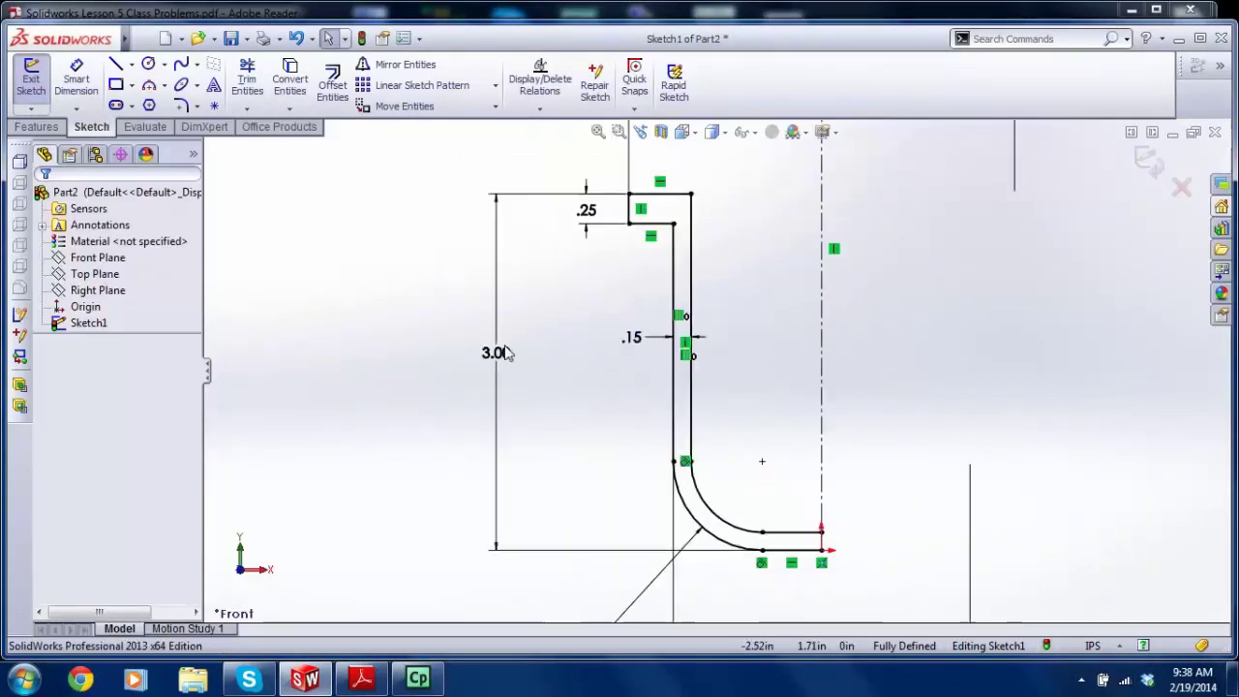
drag(492, 356, 555, 355)
scroll(715, 369, up, 5)
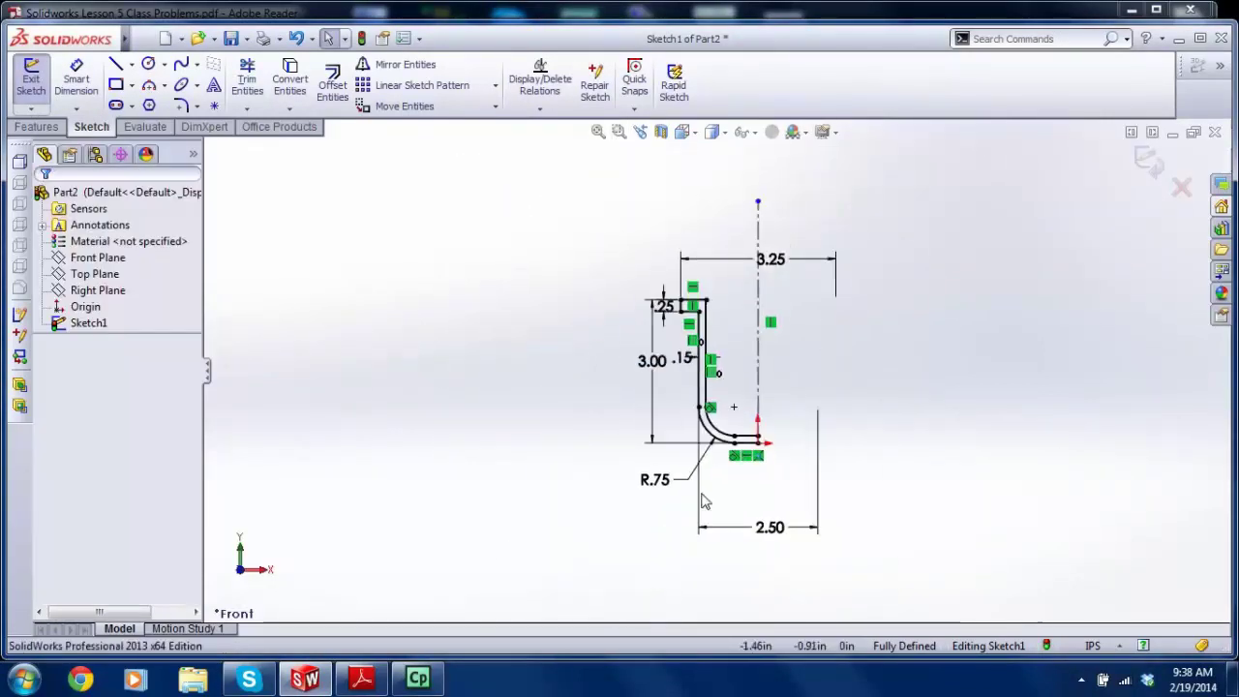
scroll(700, 514, down, 2)
drag(644, 462, 662, 436)
drag(803, 533, 796, 462)
scroll(785, 236, up, 1)
scroll(792, 206, down, 3)
drag(765, 206, 691, 236)
scroll(706, 364, up, 4)
scroll(738, 409, down, 2)
scroll(724, 493, down, 3)
scroll(761, 437, up, 4)
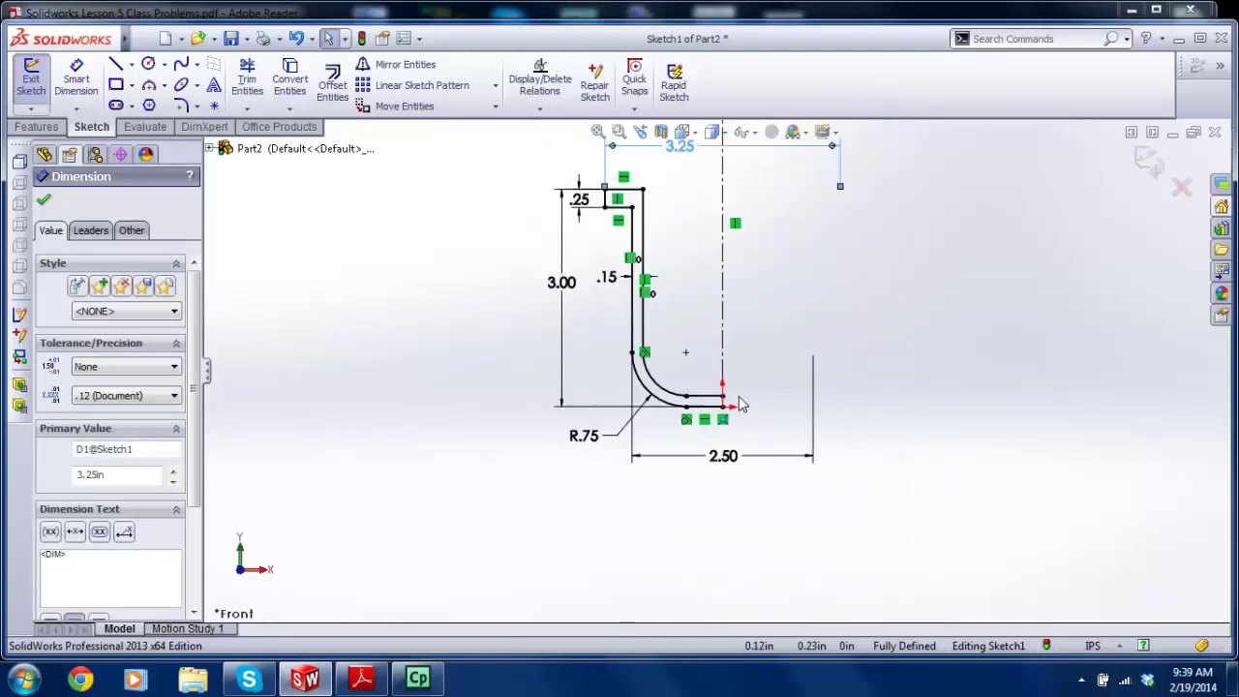
Step: Close the profile with a short line on the centerline joining the ends of the inner and outer bottom lines
scroll(702, 308, down, 3)
middle_drag(702, 308, 704, 414)
scroll(704, 415, down, 2)
scroll(713, 410, up, 5)
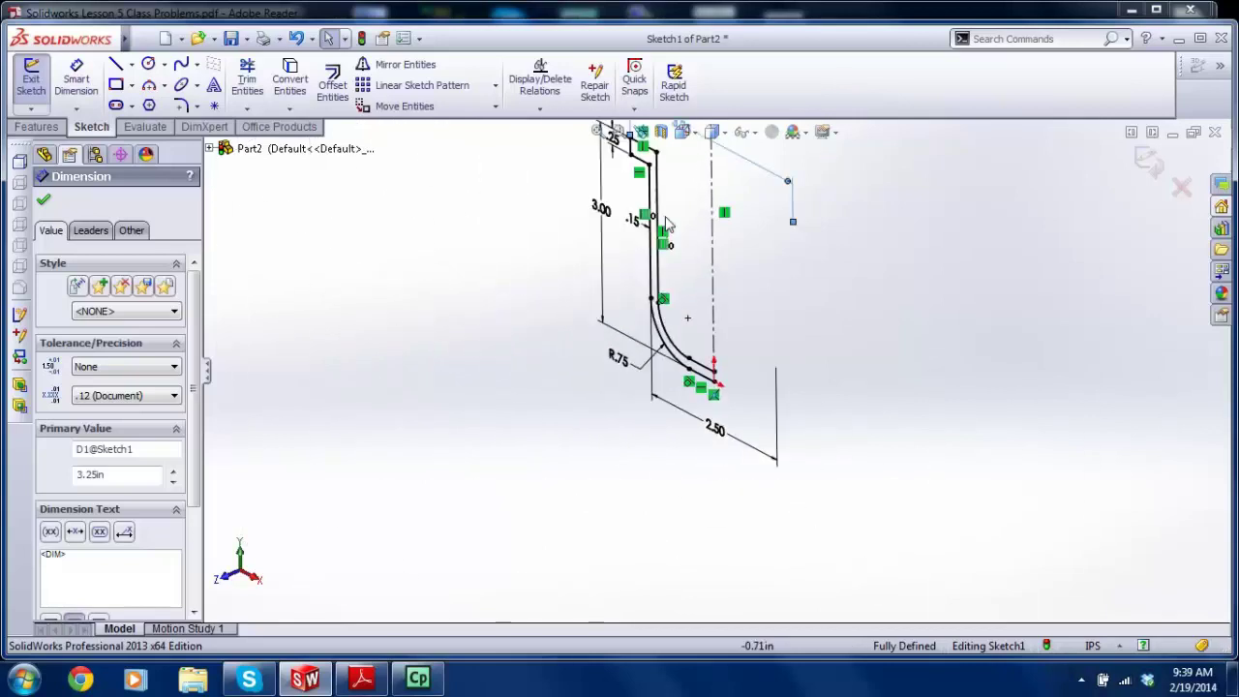
scroll(699, 407, down, 4)
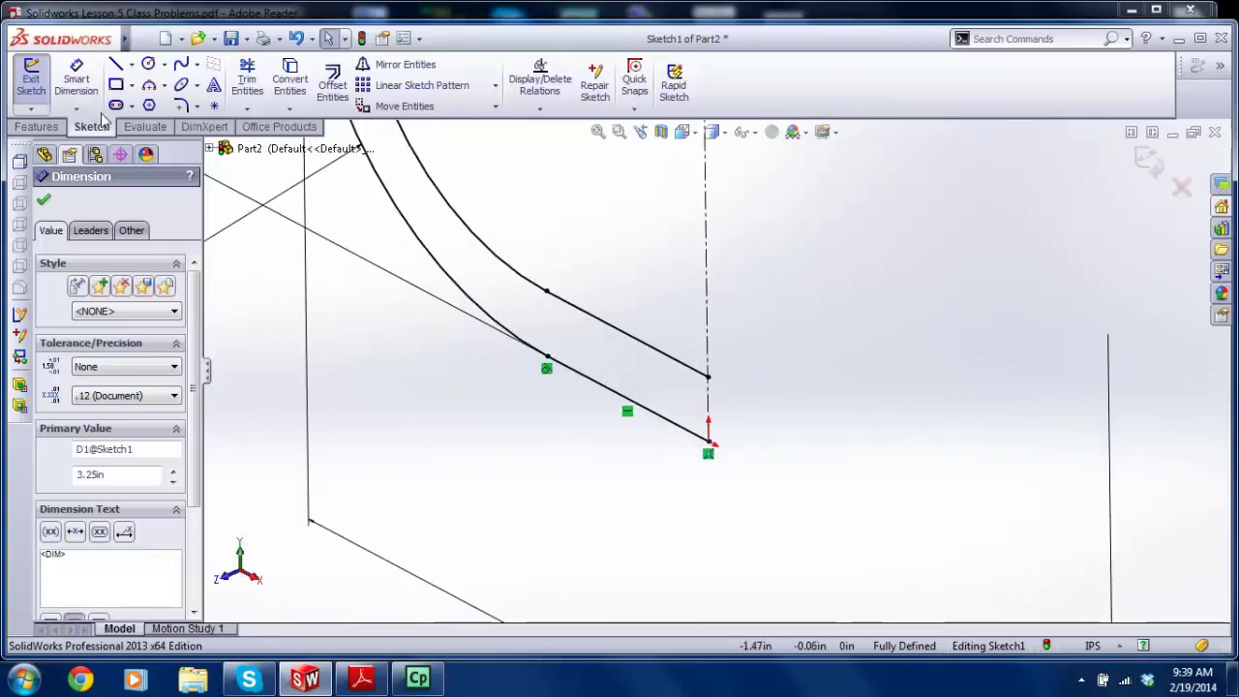
click(115, 64)
click(711, 439)
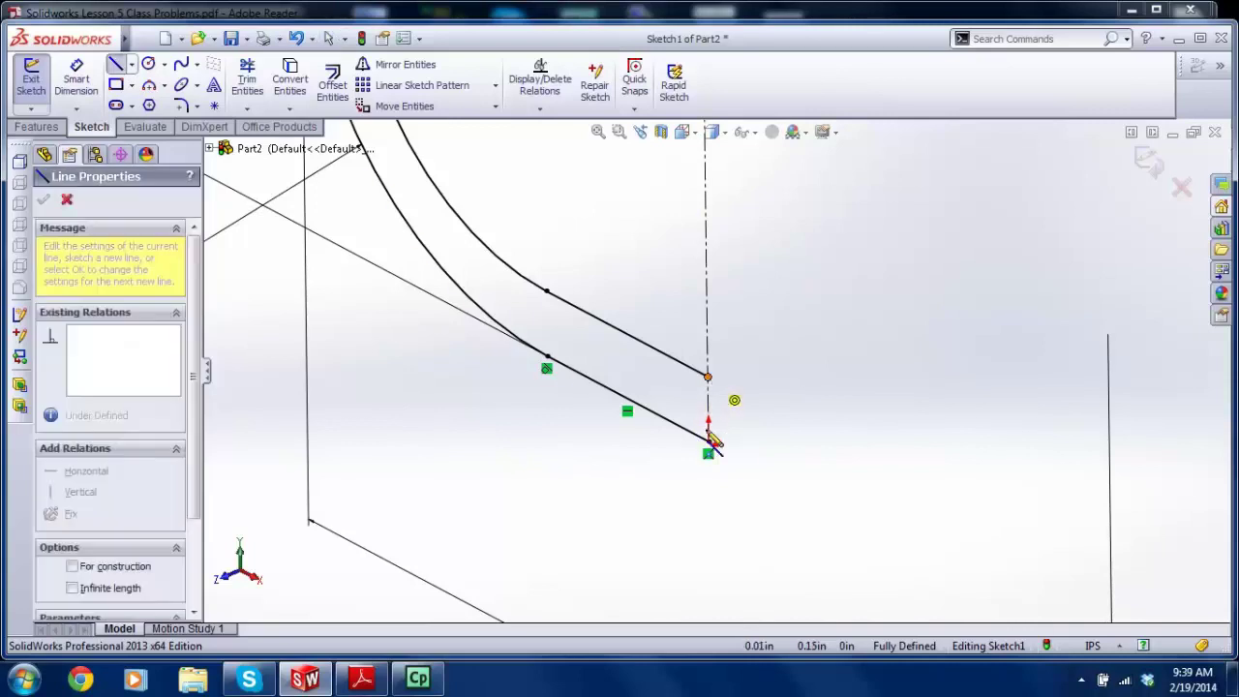
click(708, 441)
scroll(734, 411, up, 10)
key(Escape)
scroll(737, 337, down, 1)
mouse_move(672, 299)
middle_down()
mouse_move(755, 254)
mouse_move(731, 266)
middle_up()
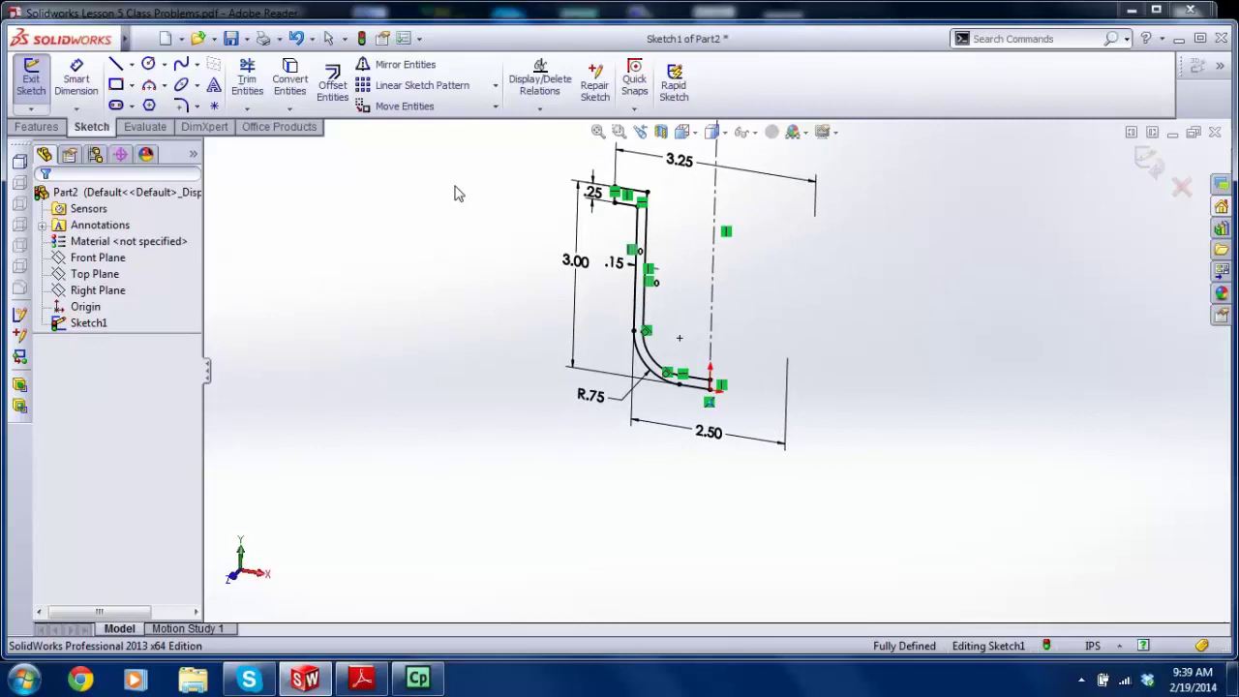
Step: Exit the sketch and revolve the closed wall region 360 degrees about the vertical centerline
click(31, 83)
click(89, 85)
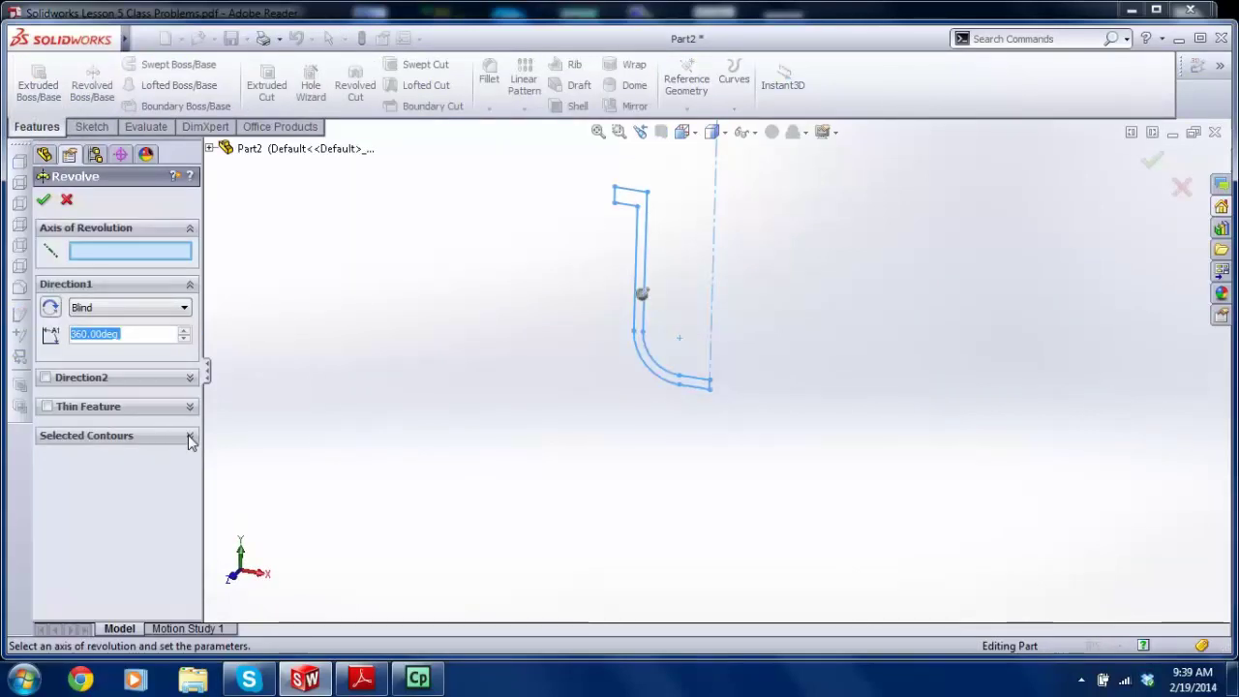
click(191, 441)
middle_drag(756, 235, 600, 243)
click(601, 242)
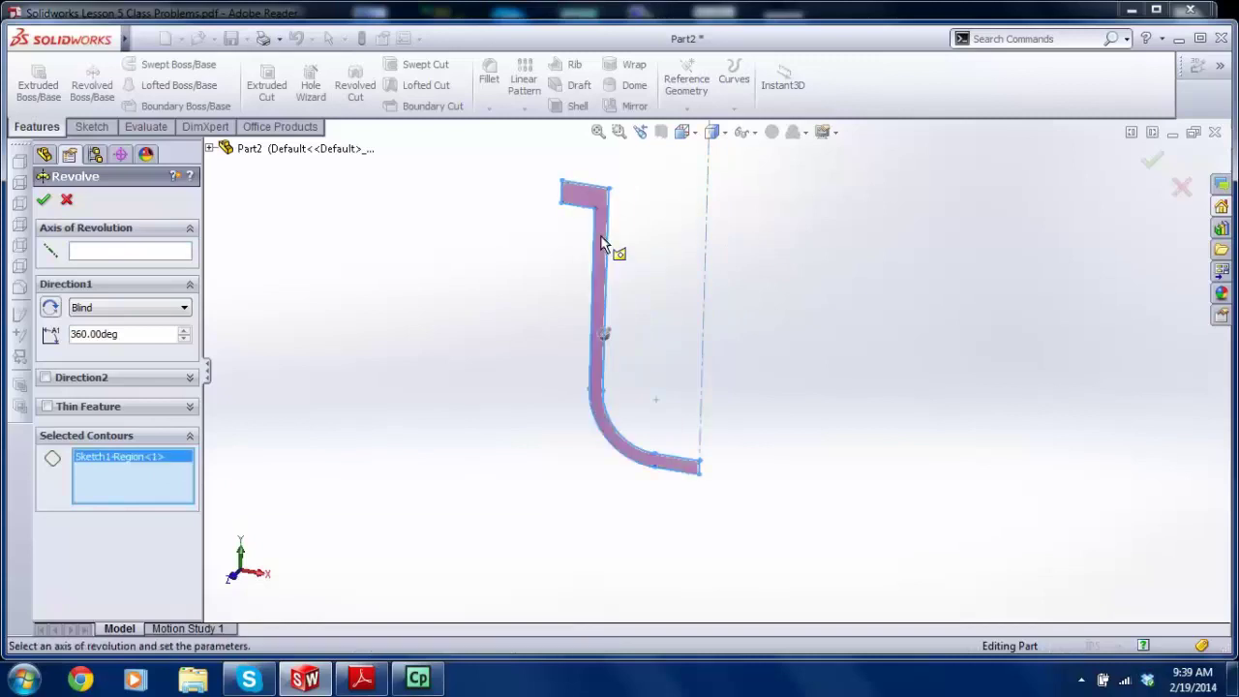
click(113, 253)
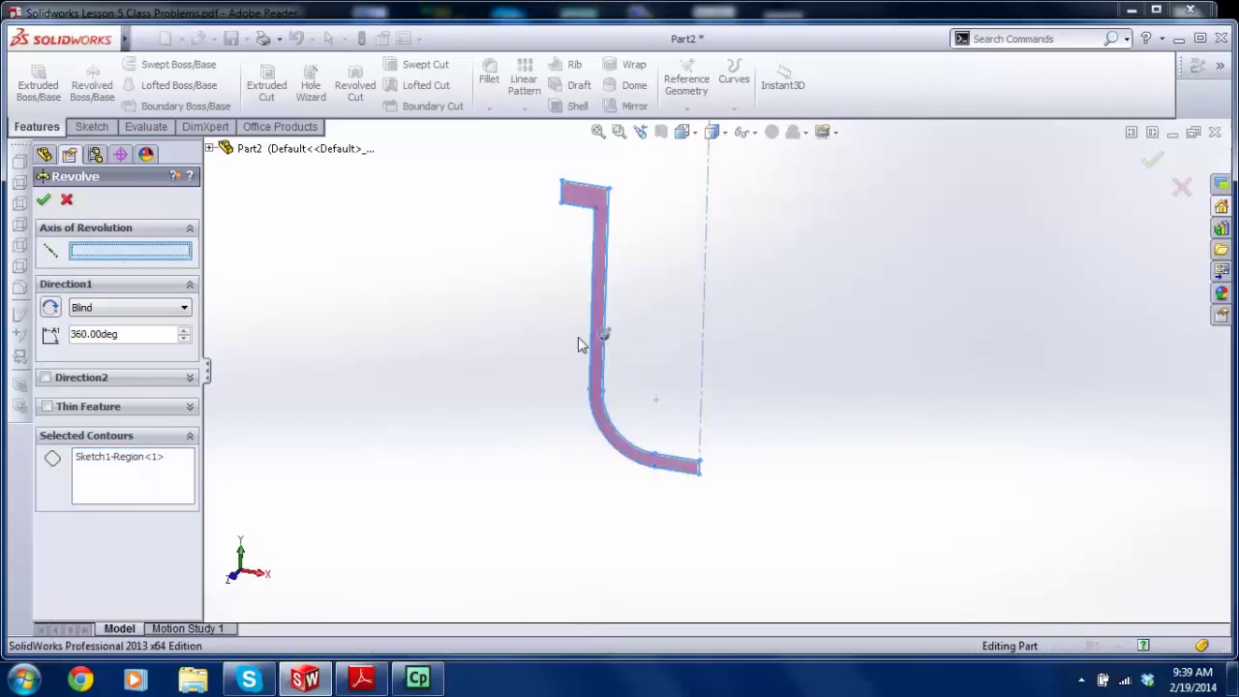
click(704, 301)
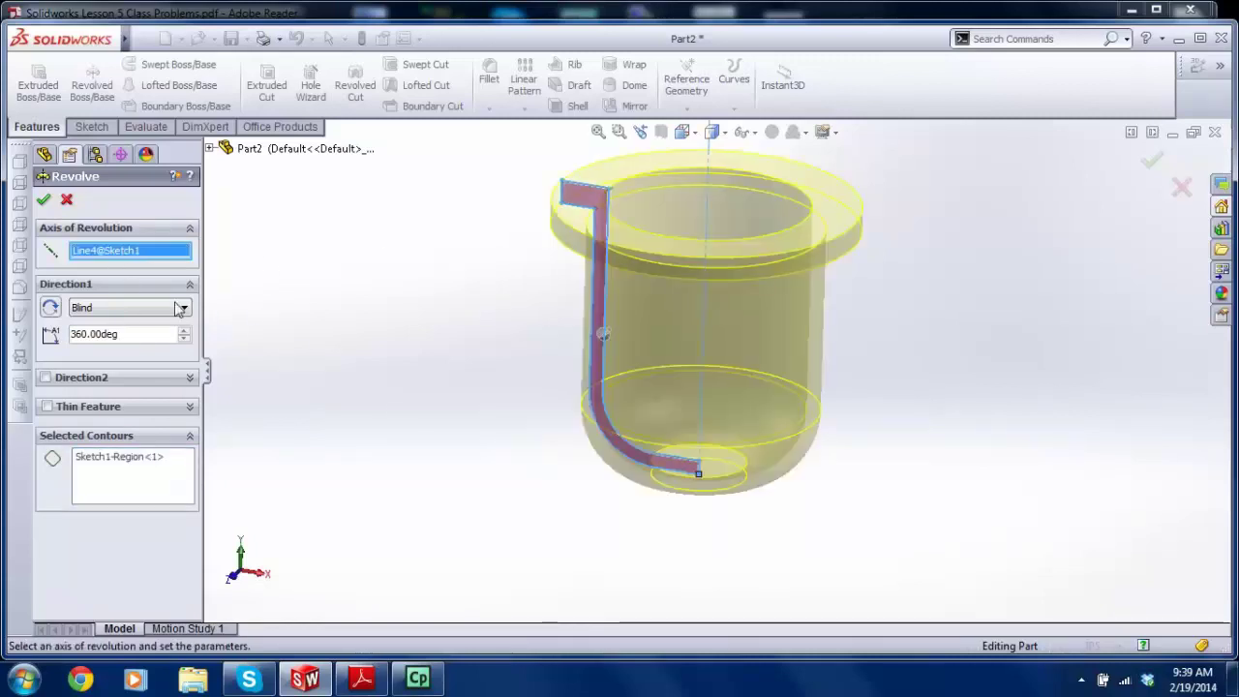
click(44, 201)
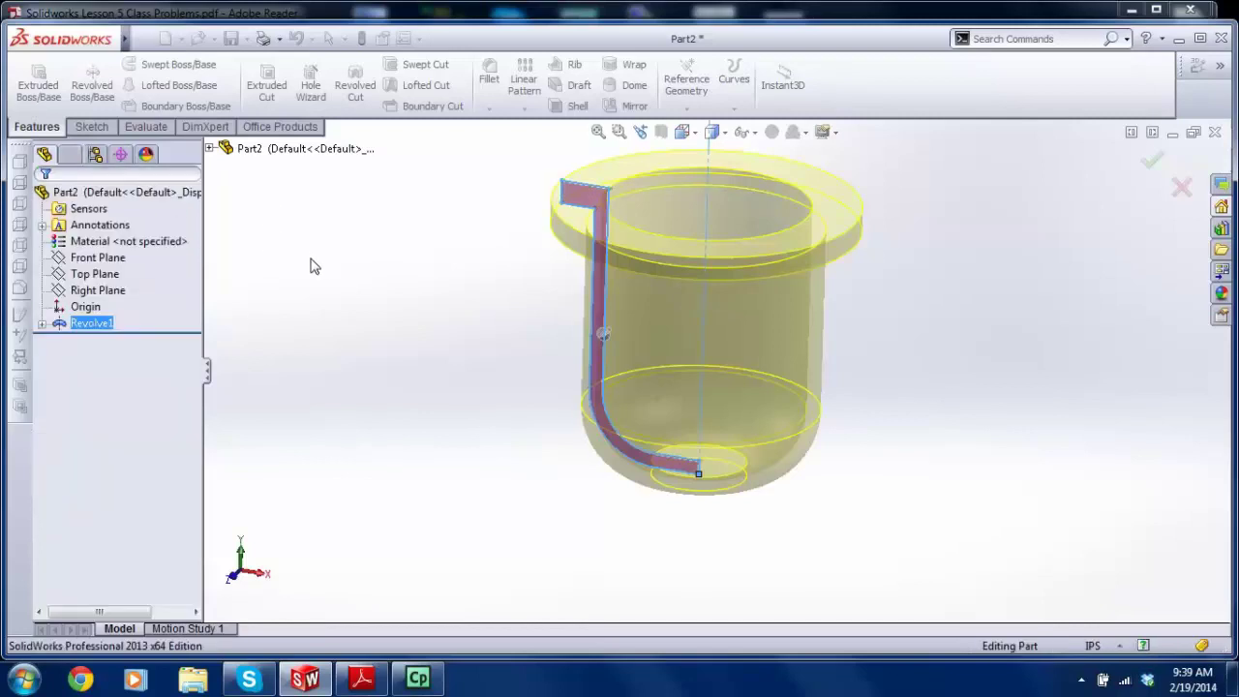
middle_drag(377, 261, 378, 300)
scroll(576, 362, up, 2)
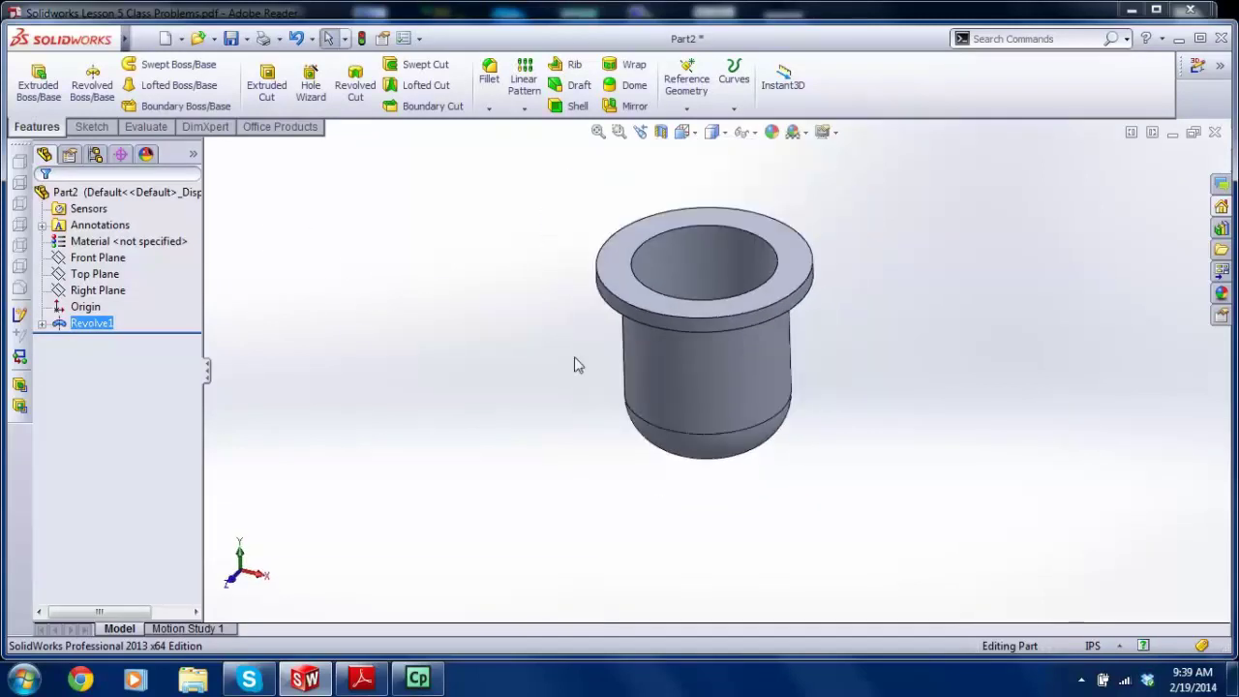
middle_drag(576, 362, 627, 344)
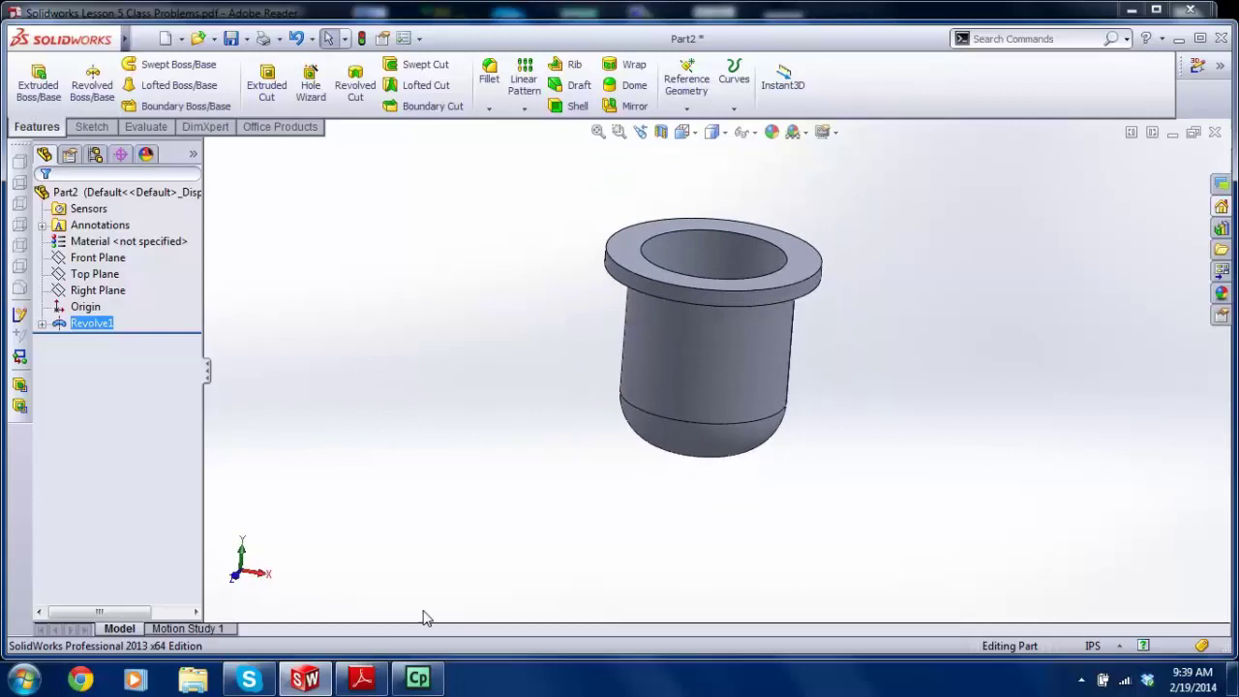
Step: Examine the side ports in the drawing and compare the Front, Top and Right planes as references for them
click(362, 678)
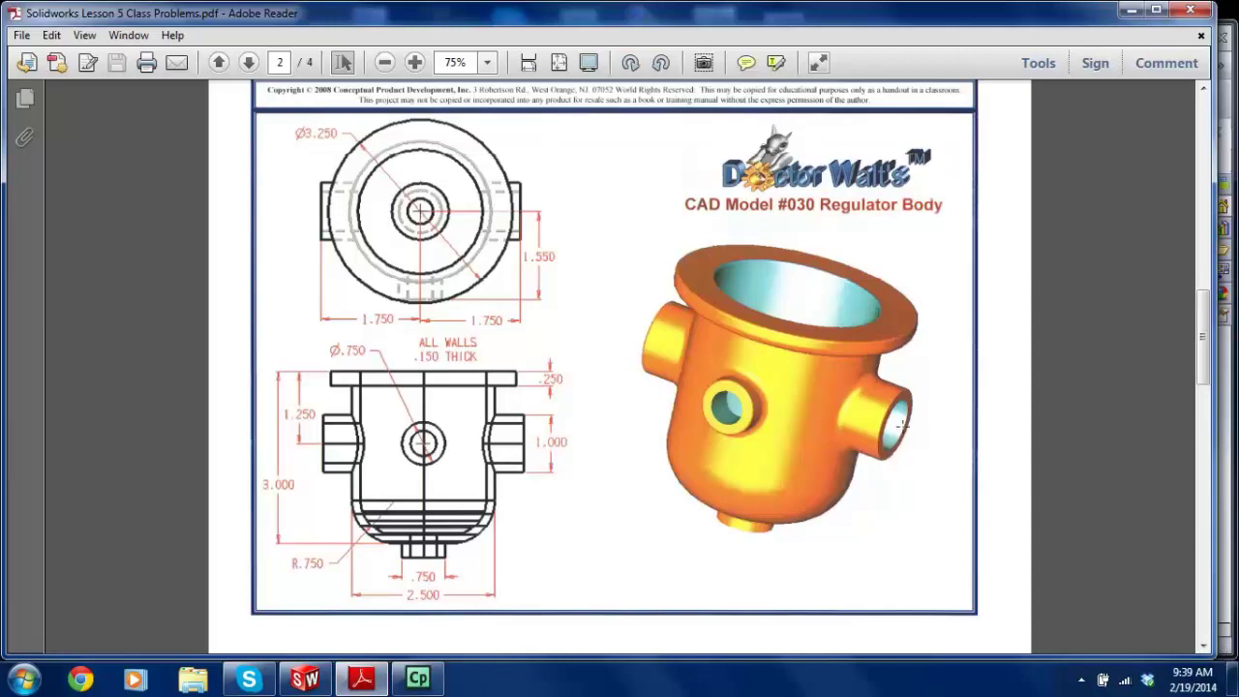
click(308, 680)
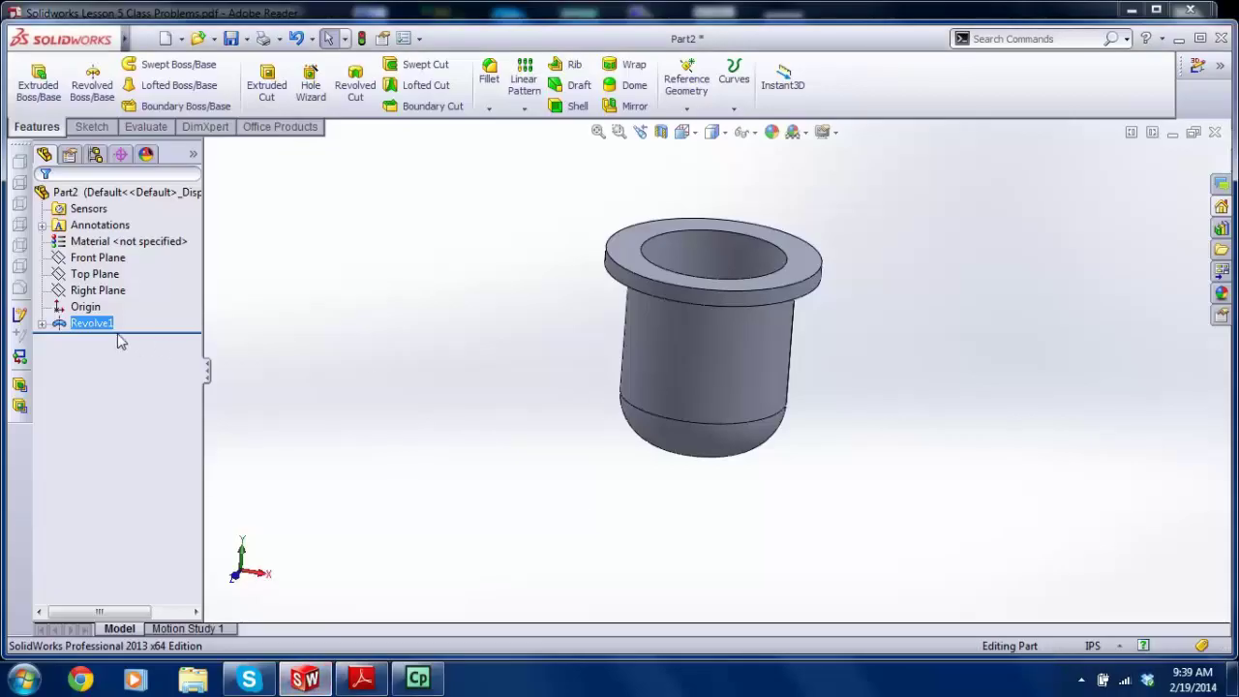
click(100, 259)
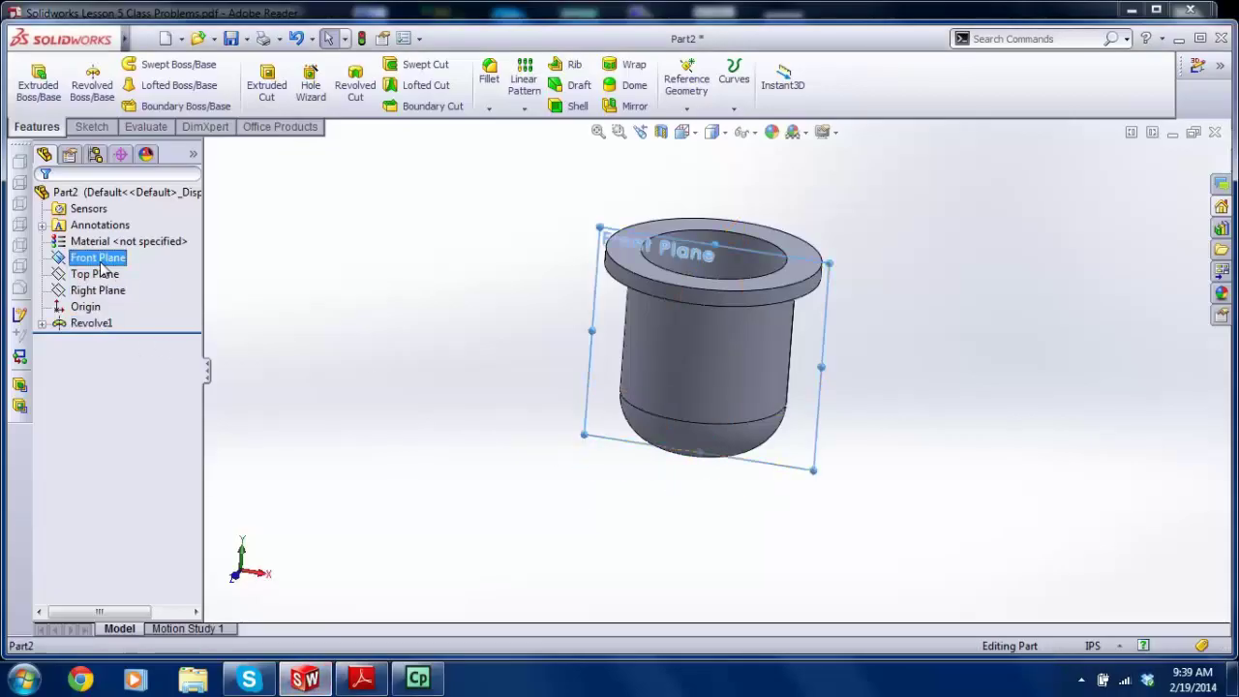
middle_drag(505, 336, 344, 340)
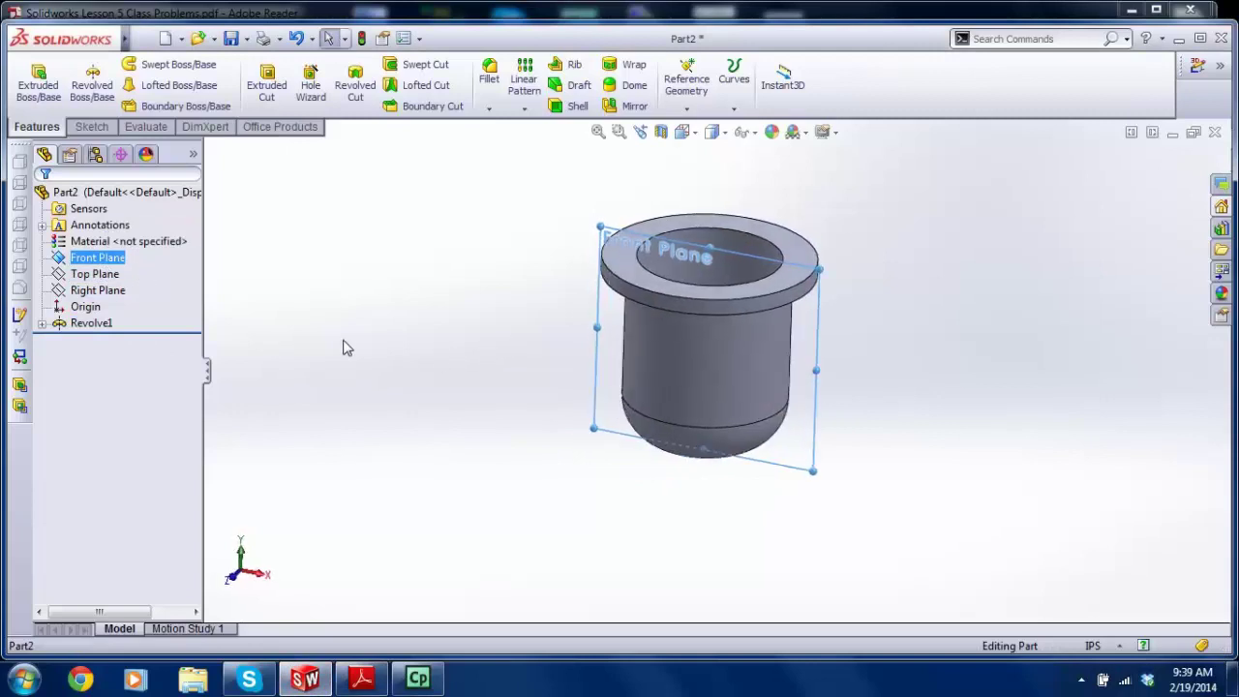
click(274, 318)
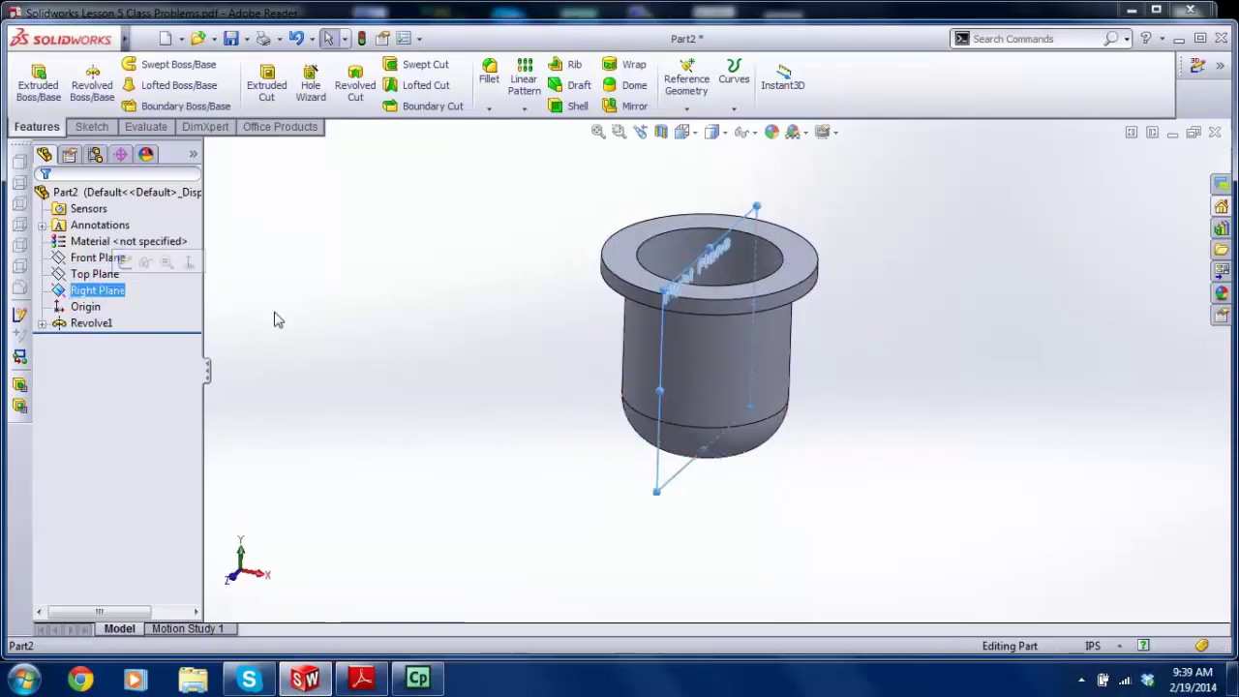
click(105, 259)
click(322, 349)
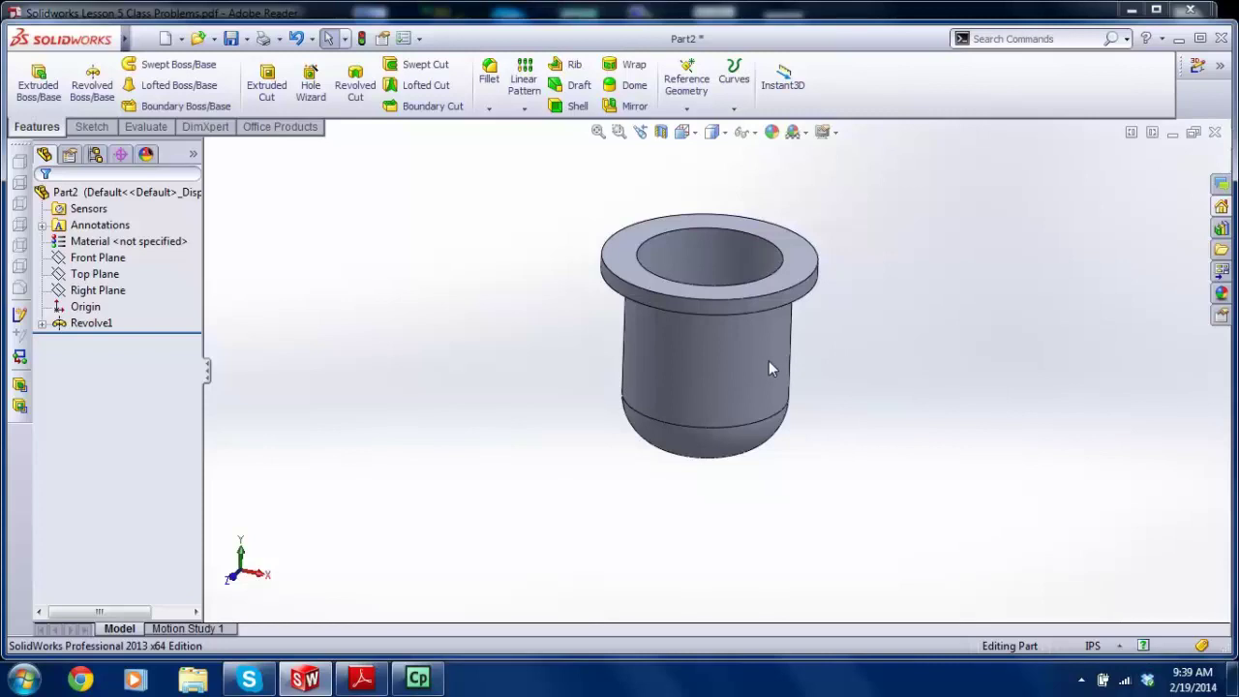
click(361, 678)
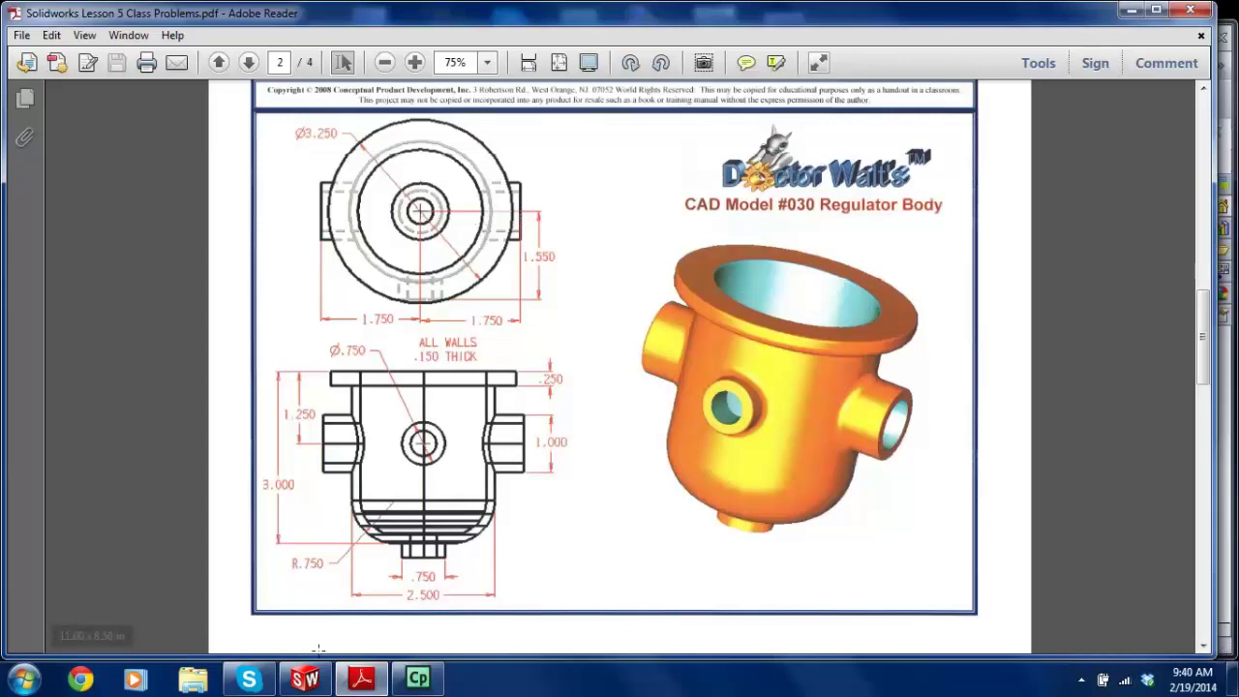
click(305, 678)
click(129, 294)
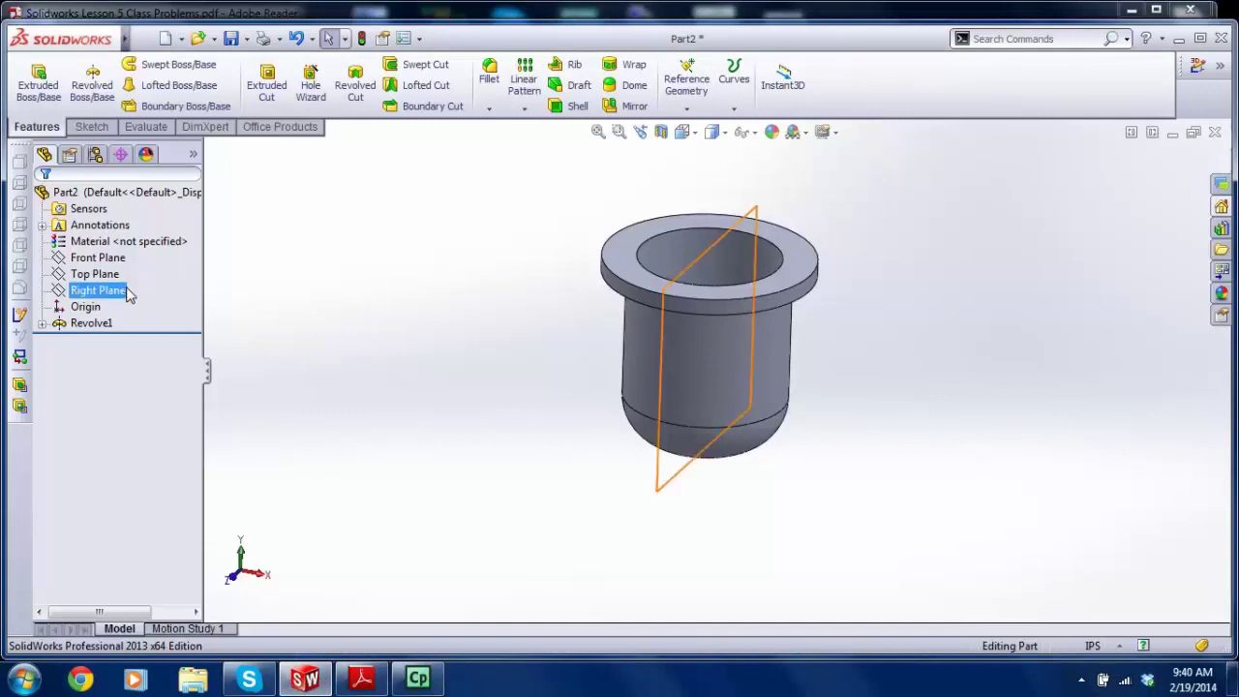
click(124, 276)
click(121, 260)
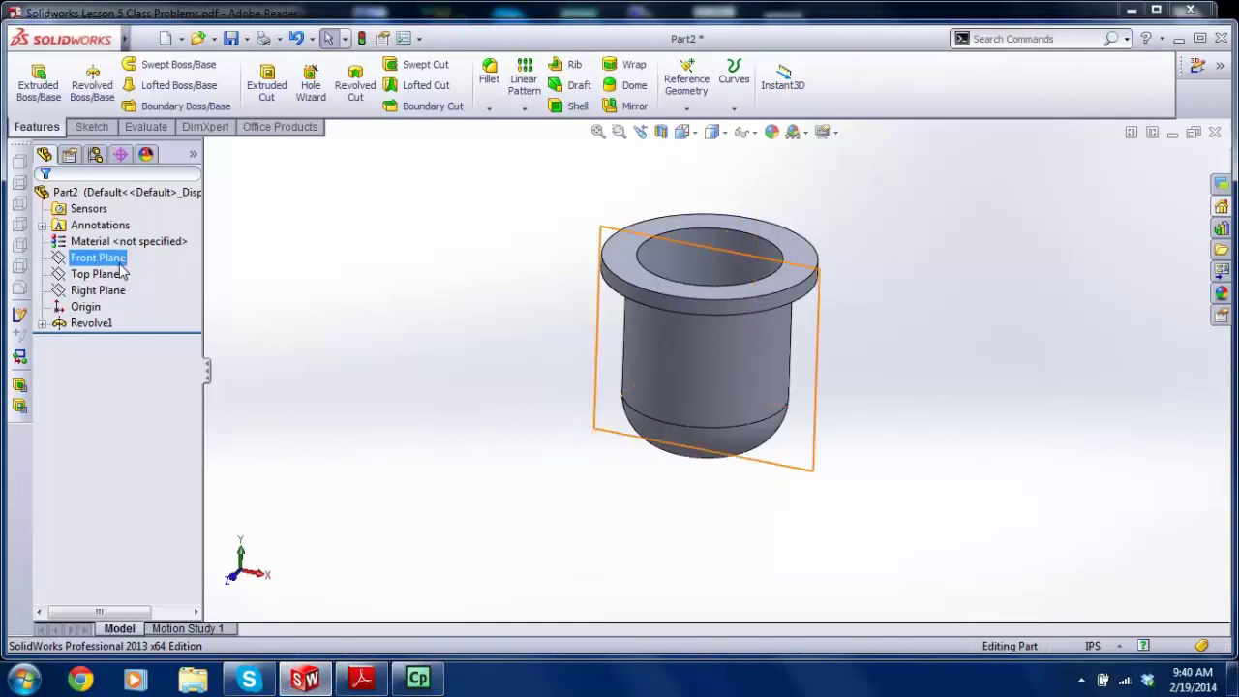
click(121, 275)
click(117, 292)
click(116, 259)
click(113, 293)
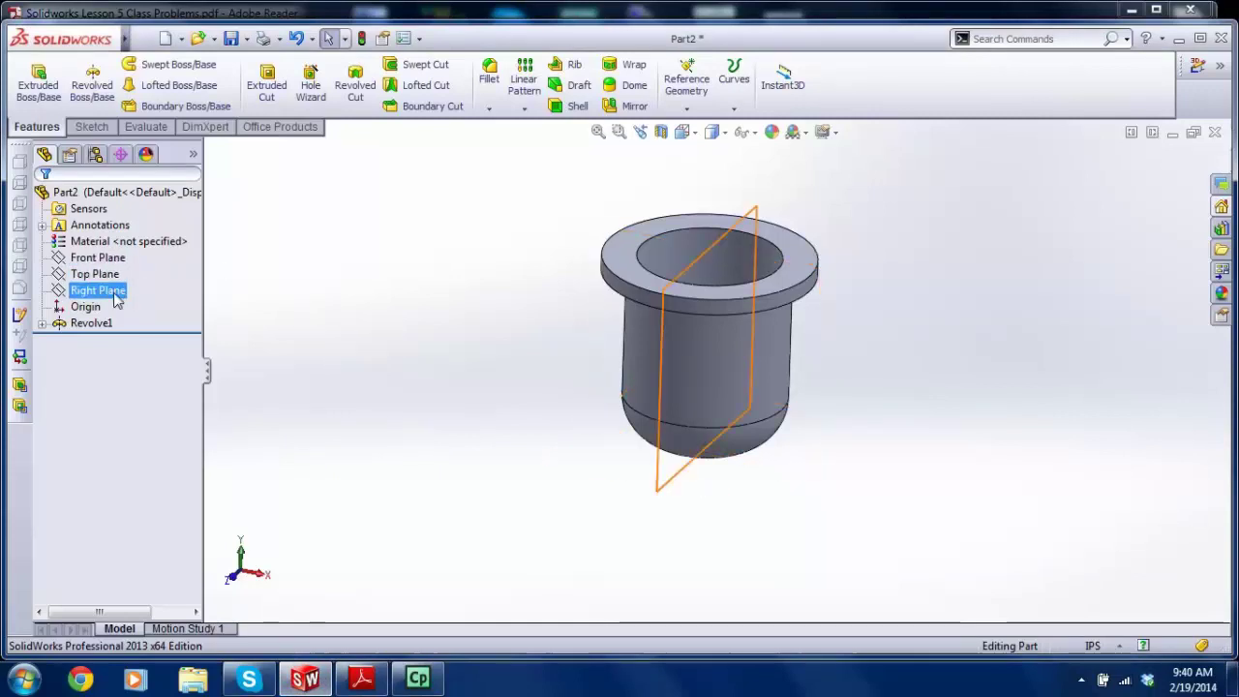
Step: Define a new reference plane parallel to the Right Plane at an offset distance of 1.75 in
click(110, 293)
middle_drag(619, 291, 632, 426)
middle_drag(387, 426, 368, 296)
scroll(337, 298, down, 1)
middle_drag(641, 295, 641, 308)
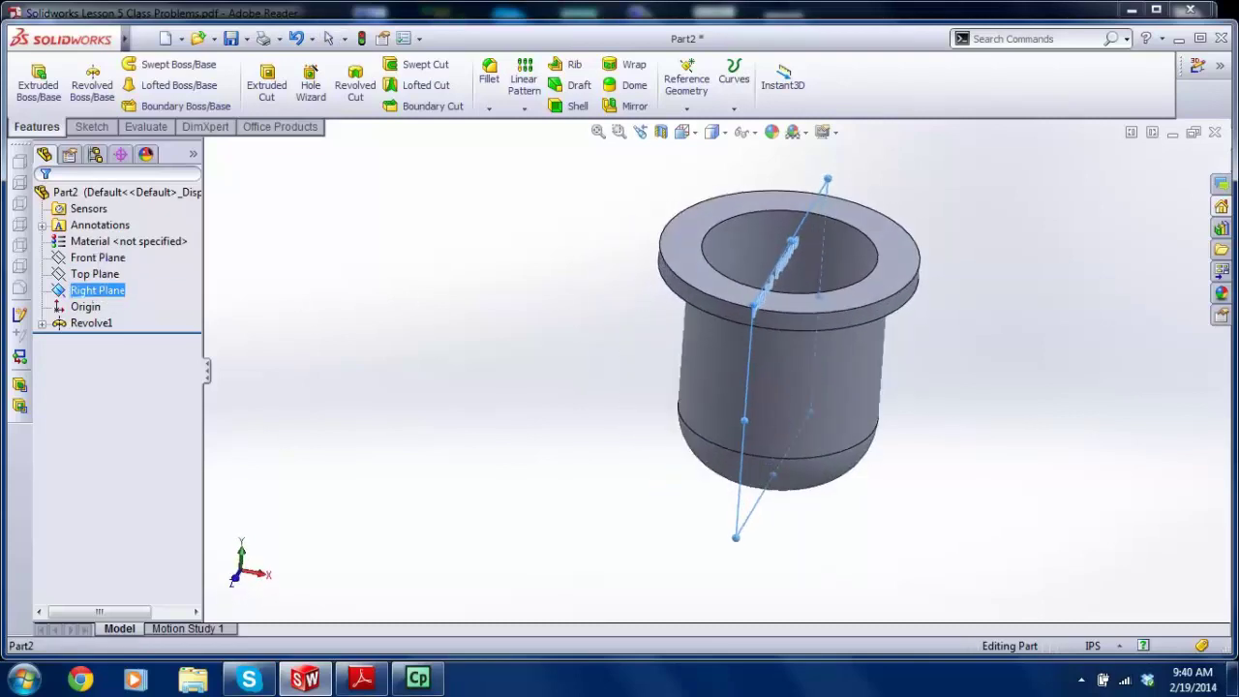
scroll(462, 216, up, 2)
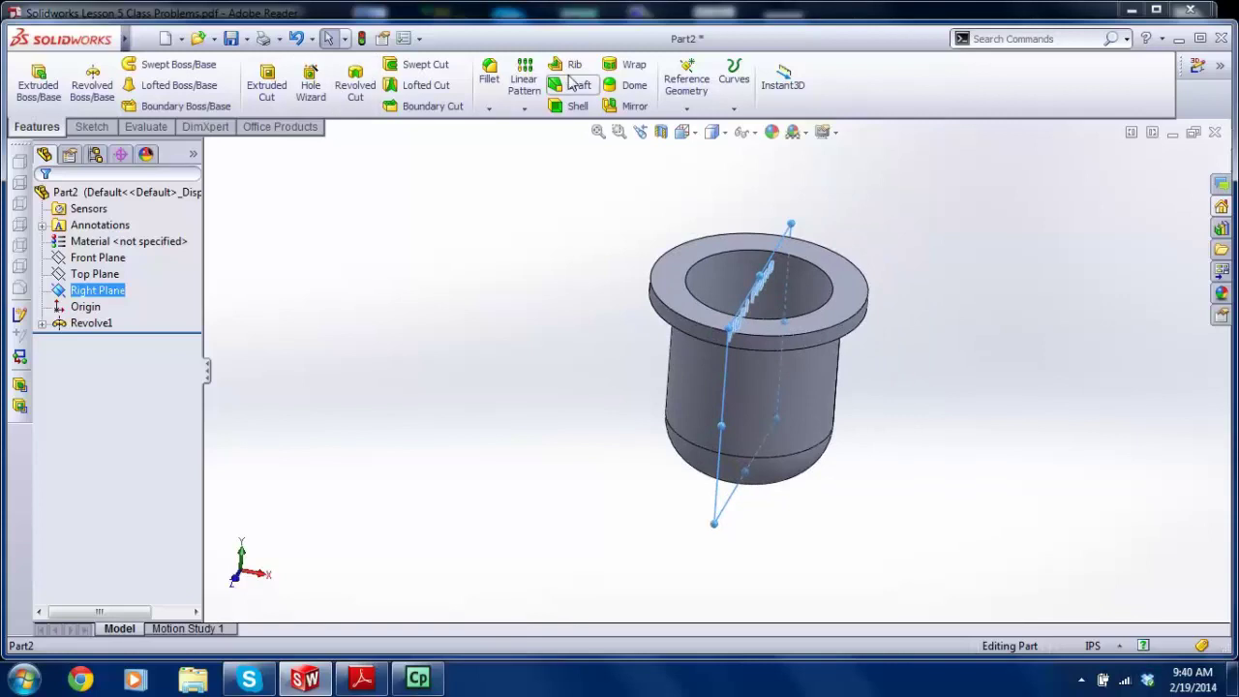
click(687, 85)
click(694, 126)
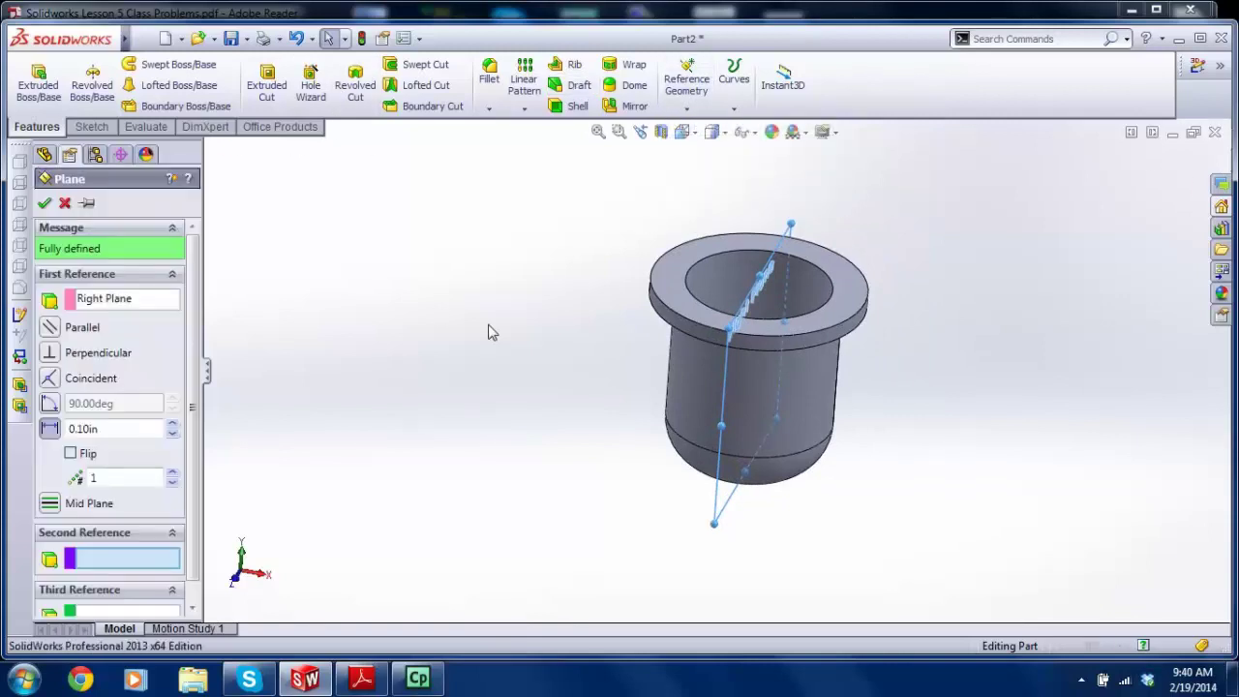
drag(122, 433, 53, 438)
text(1.75)
key(Return)
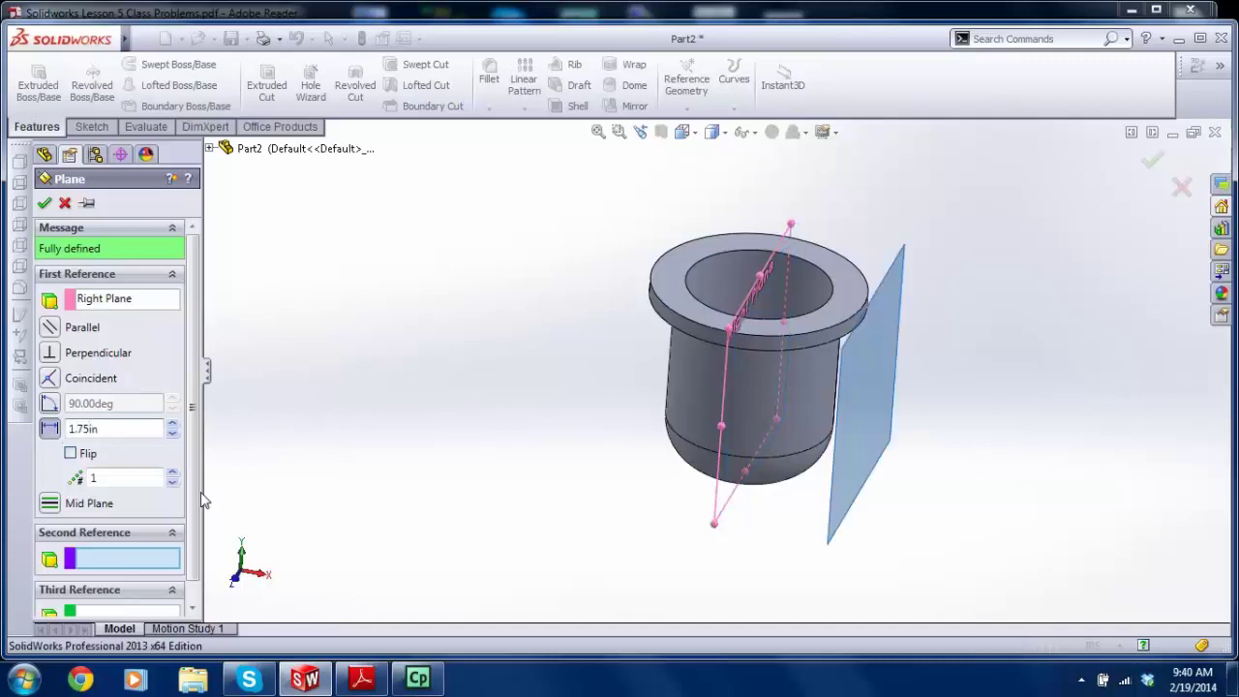
Step: Check the side port distance in the PDF drawing and accept the offset plane
middle_drag(350, 424, 366, 370)
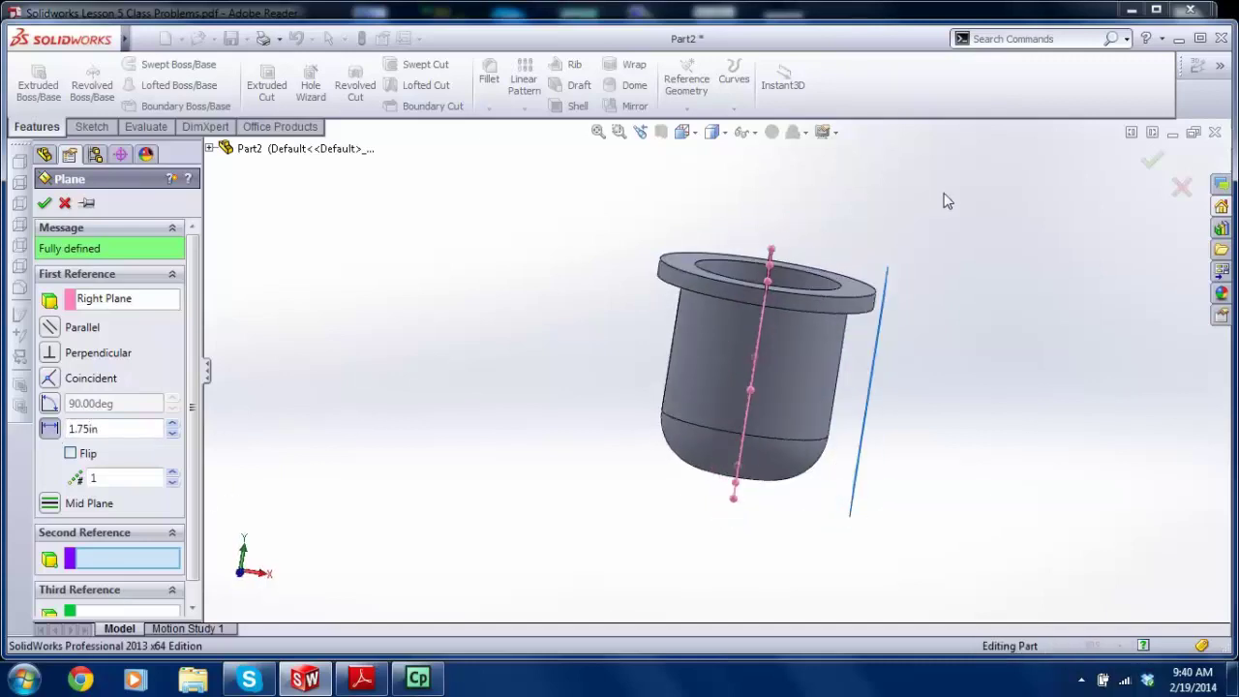
middle_drag(1122, 174, 1072, 205)
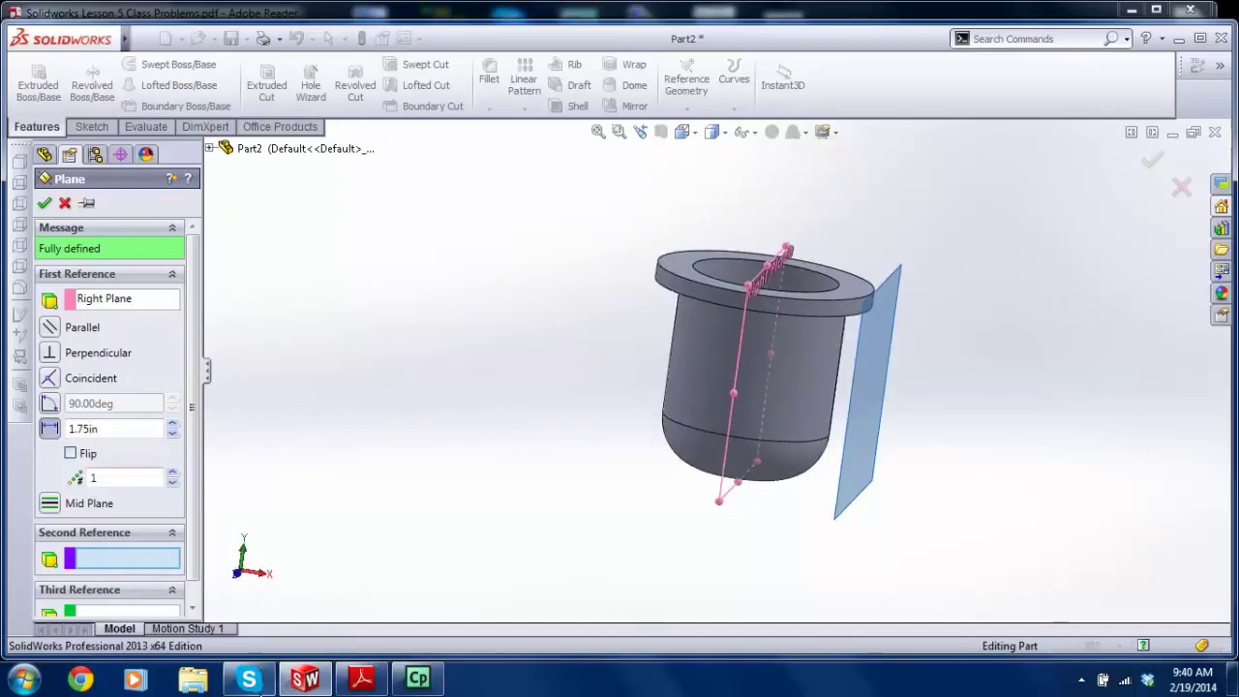
click(362, 678)
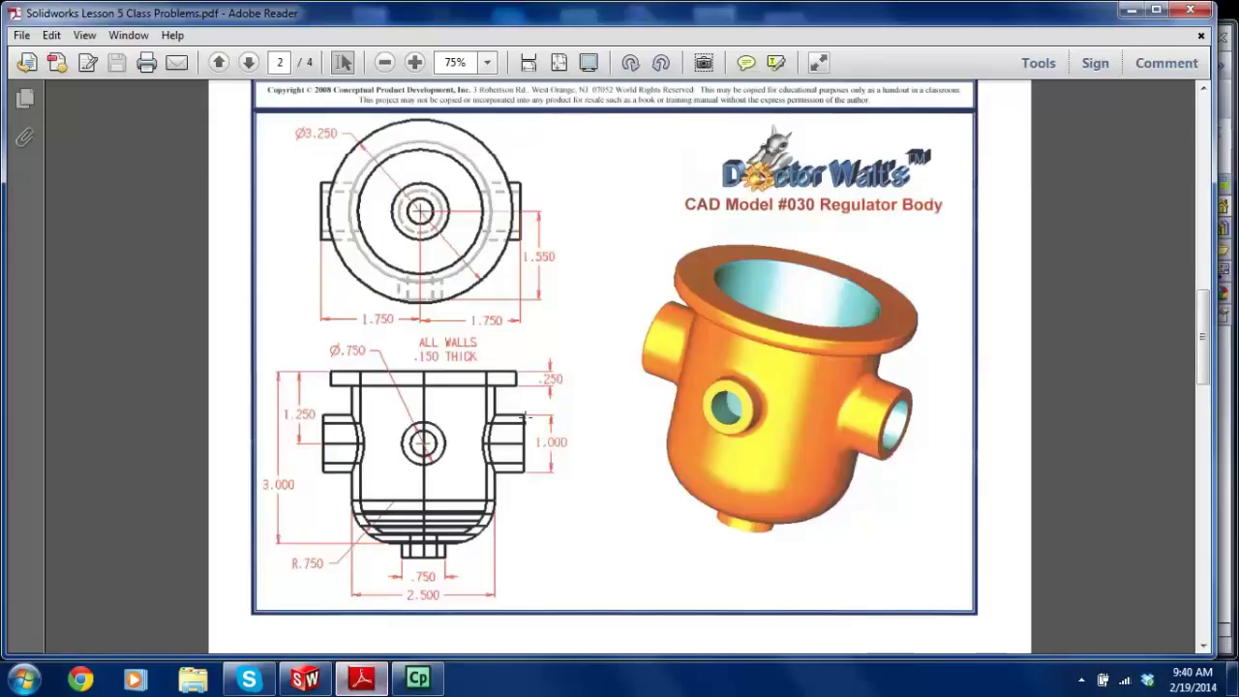
click(307, 679)
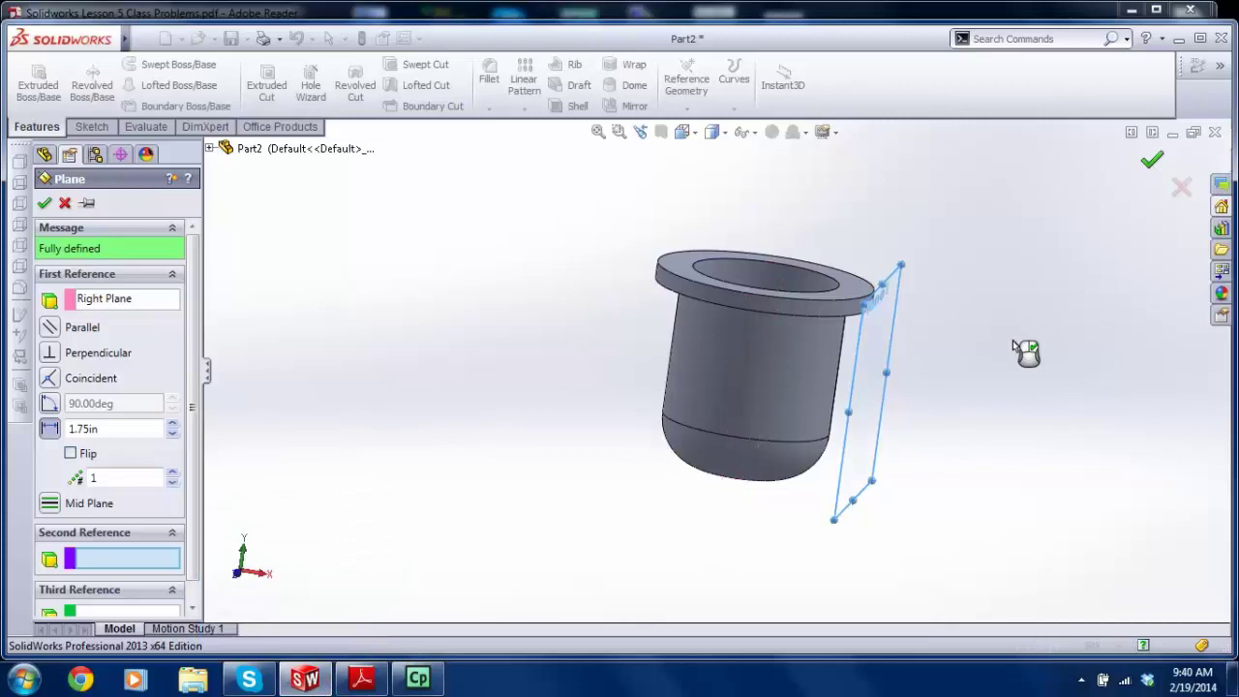
right_click(1025, 351)
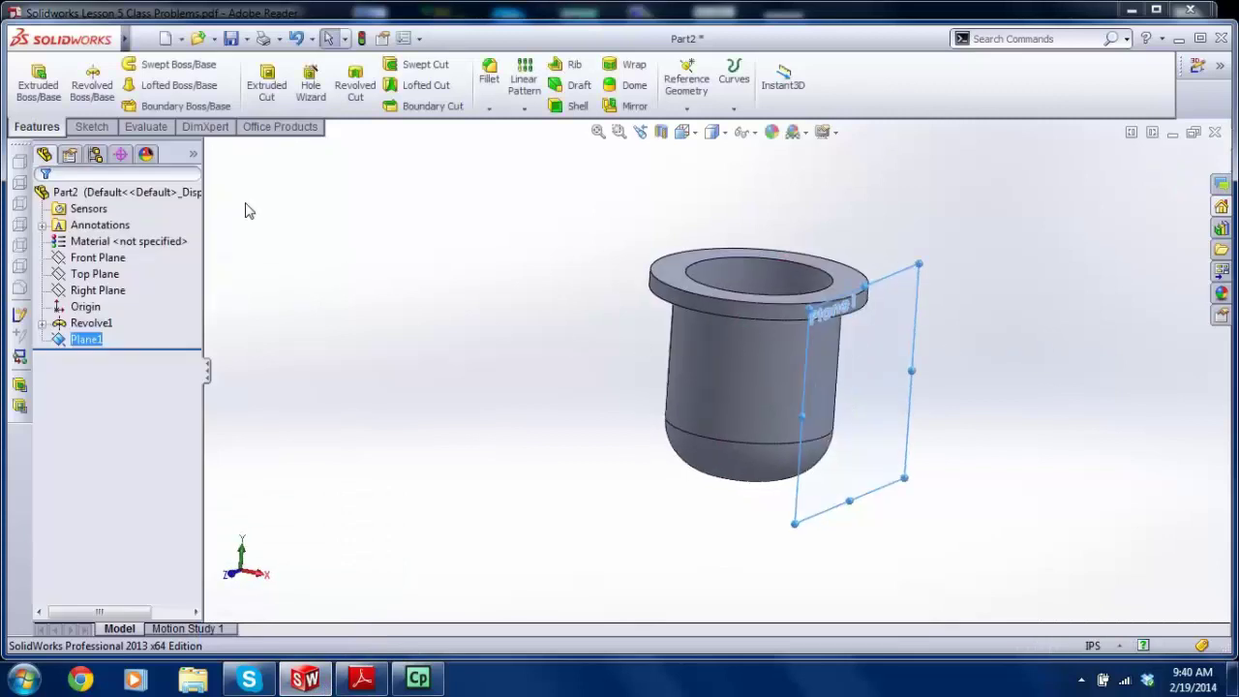
Step: Start a sketch on the new offset plane, viewed straight on, and draw a circle about 0.99 in in diameter directly above the origin
click(92, 127)
click(30, 78)
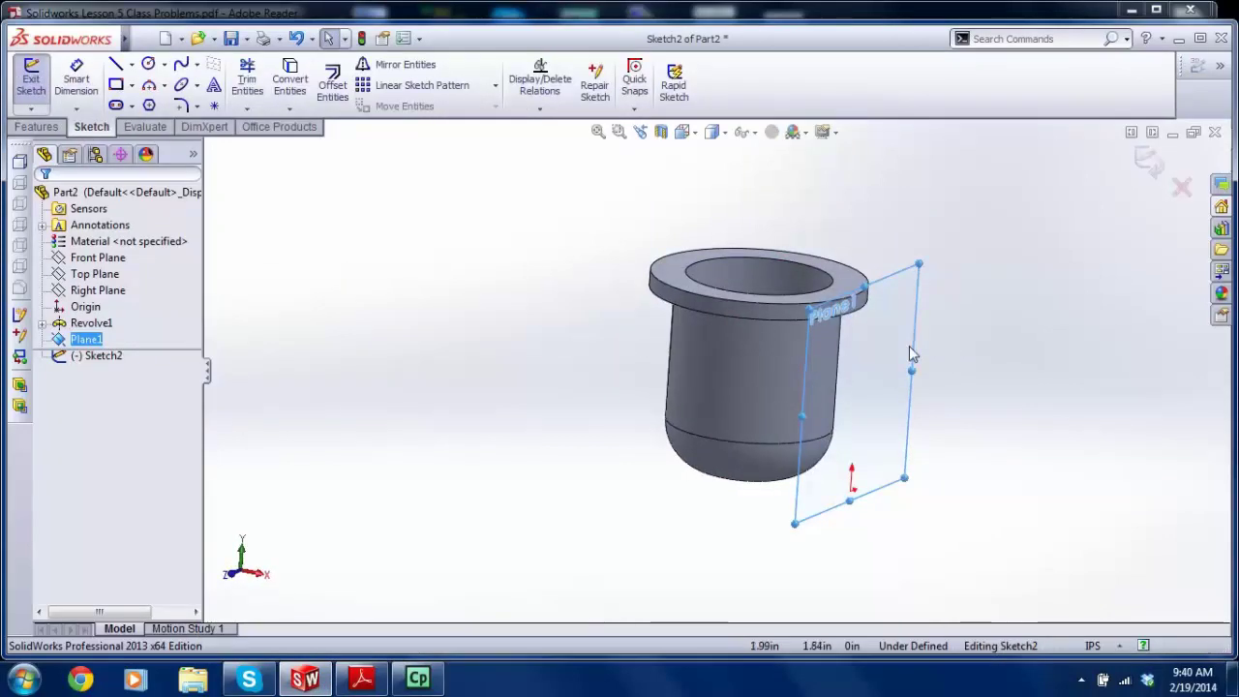
key(space)
click(1060, 452)
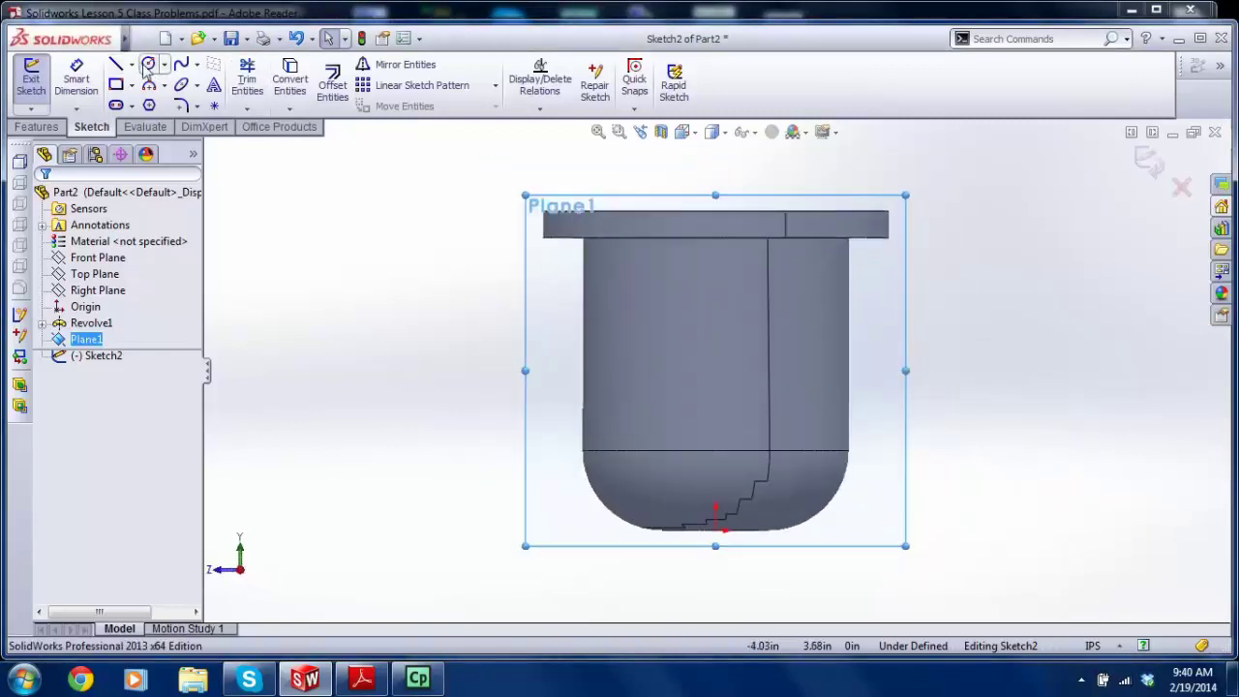
click(148, 64)
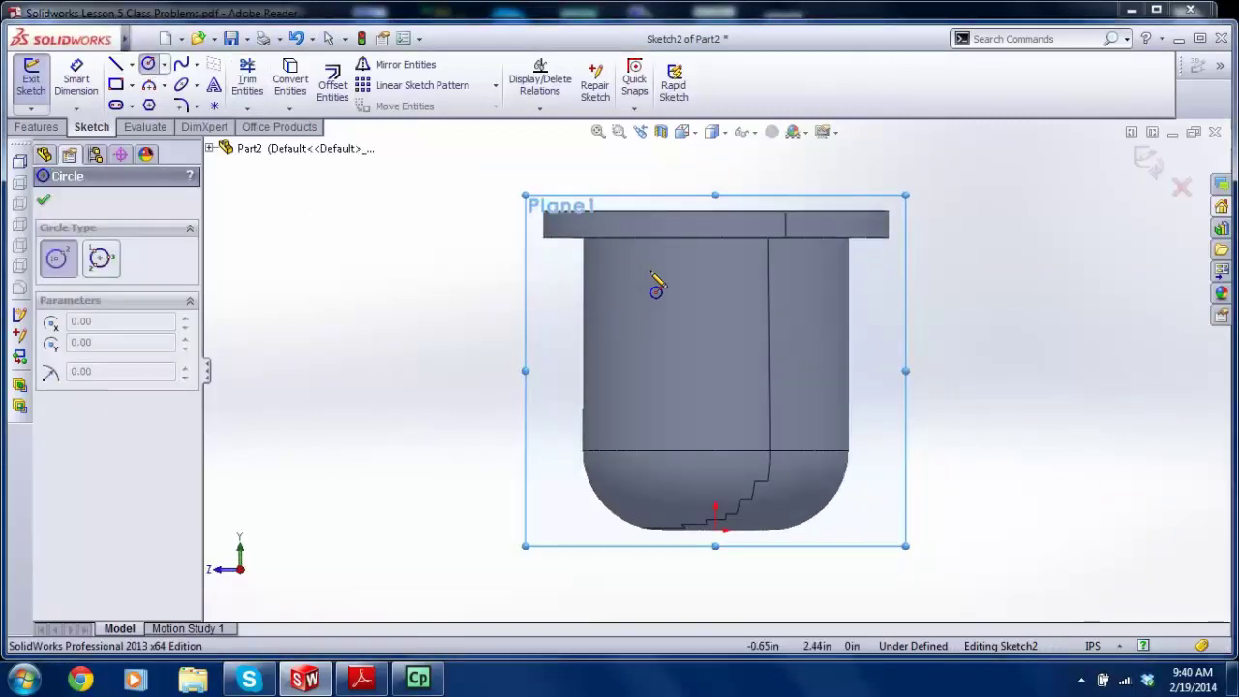
click(716, 306)
click(742, 355)
key(Escape)
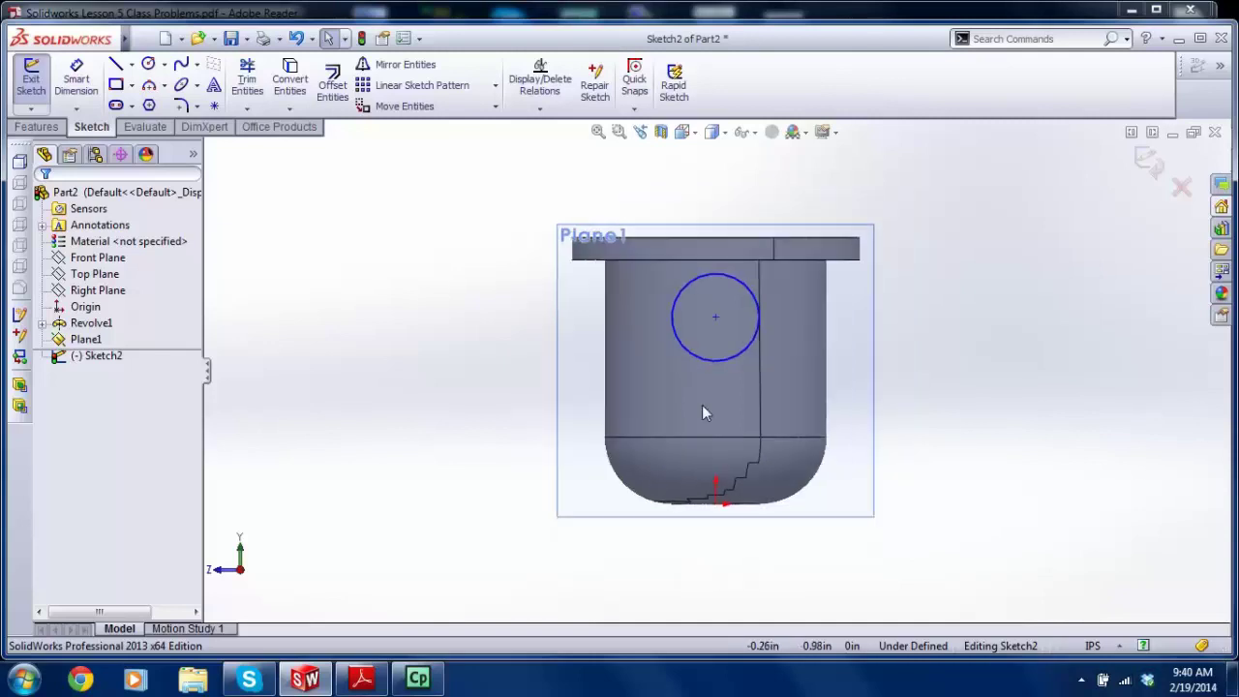
Step: Check the port size in the PDF drawing and dimension the circle's diameter as 1 in
scroll(702, 404, down, 1)
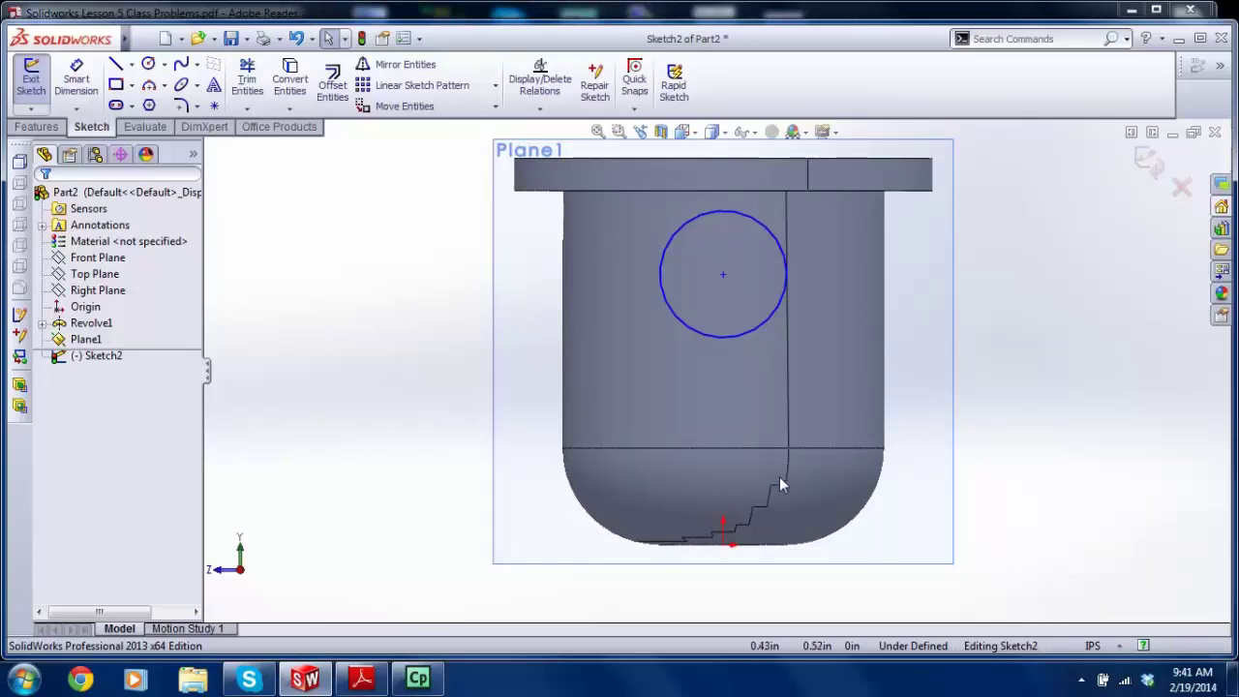
click(361, 678)
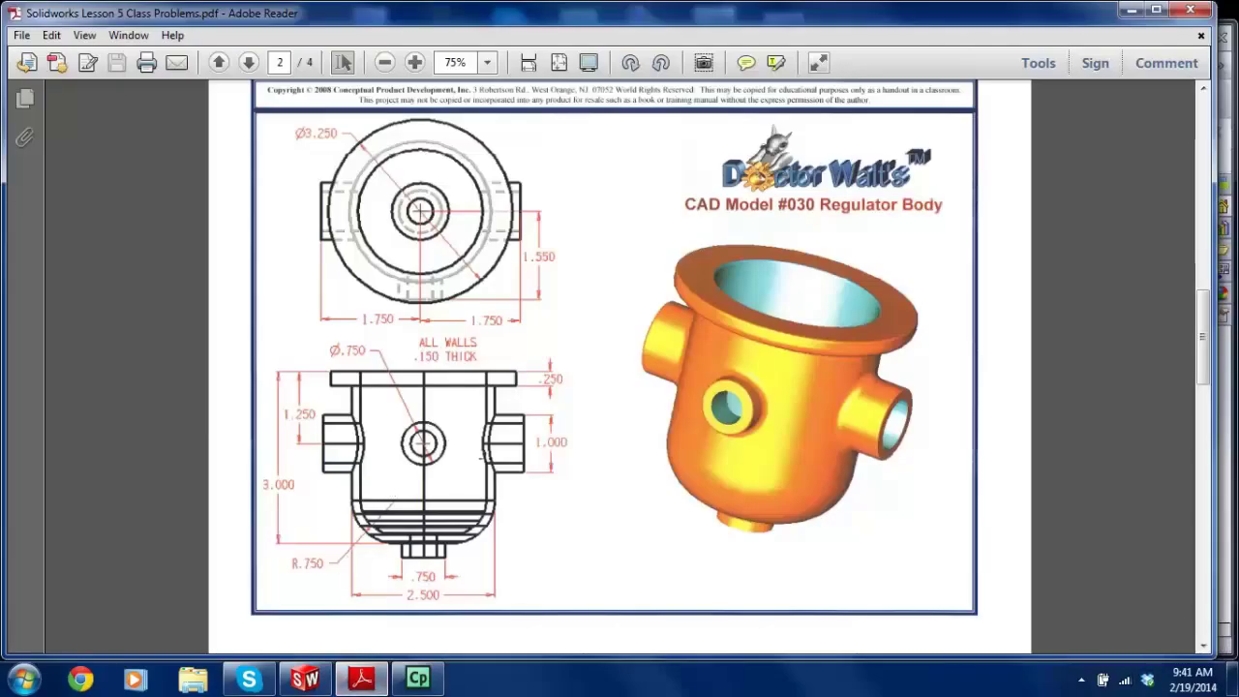
click(305, 678)
click(76, 79)
click(749, 331)
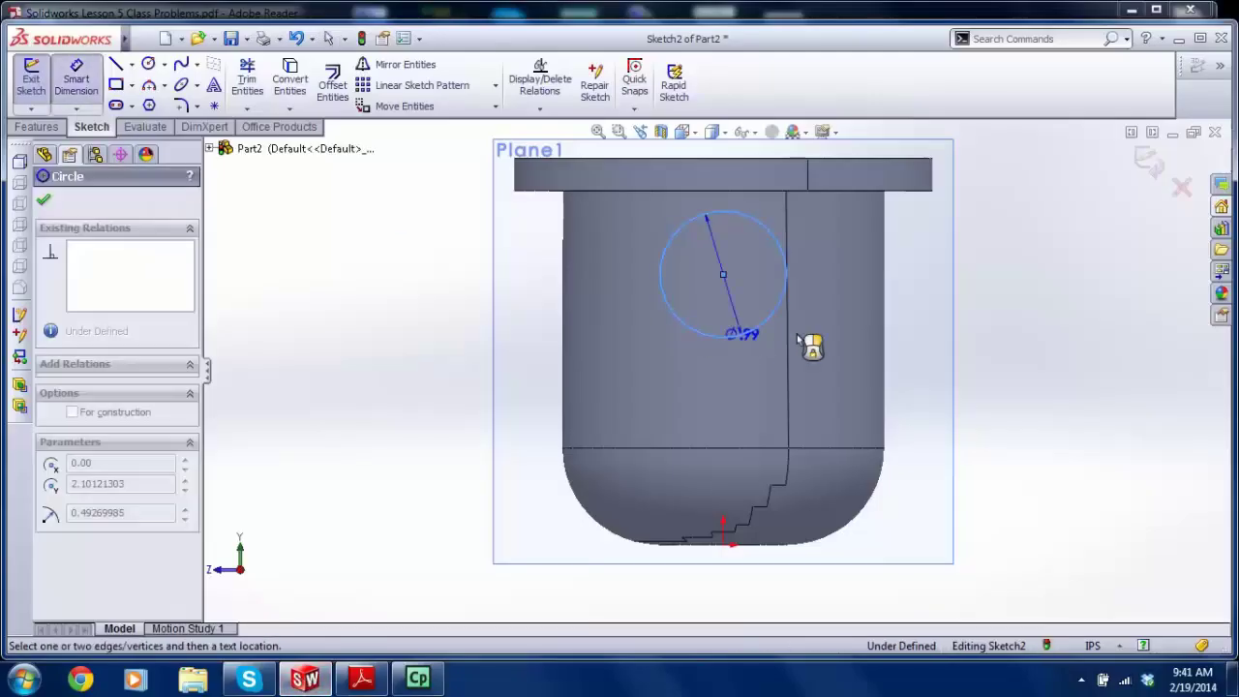
click(839, 360)
text(1)
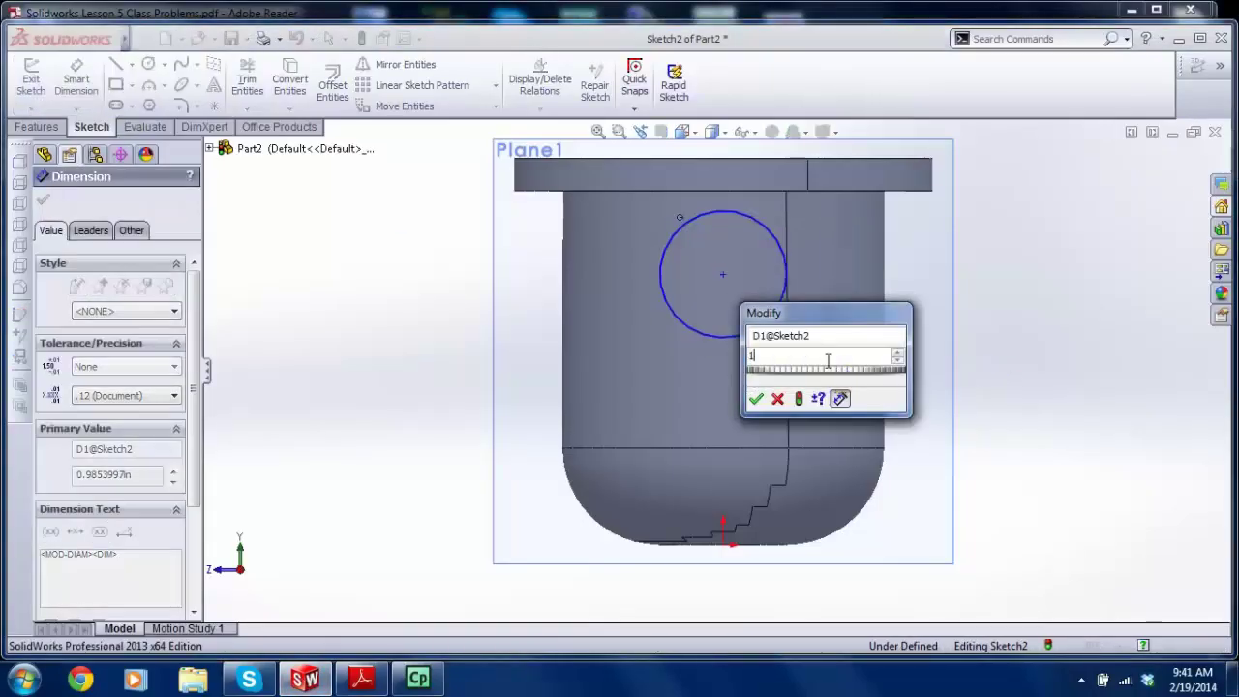
key(Return)
key(Escape)
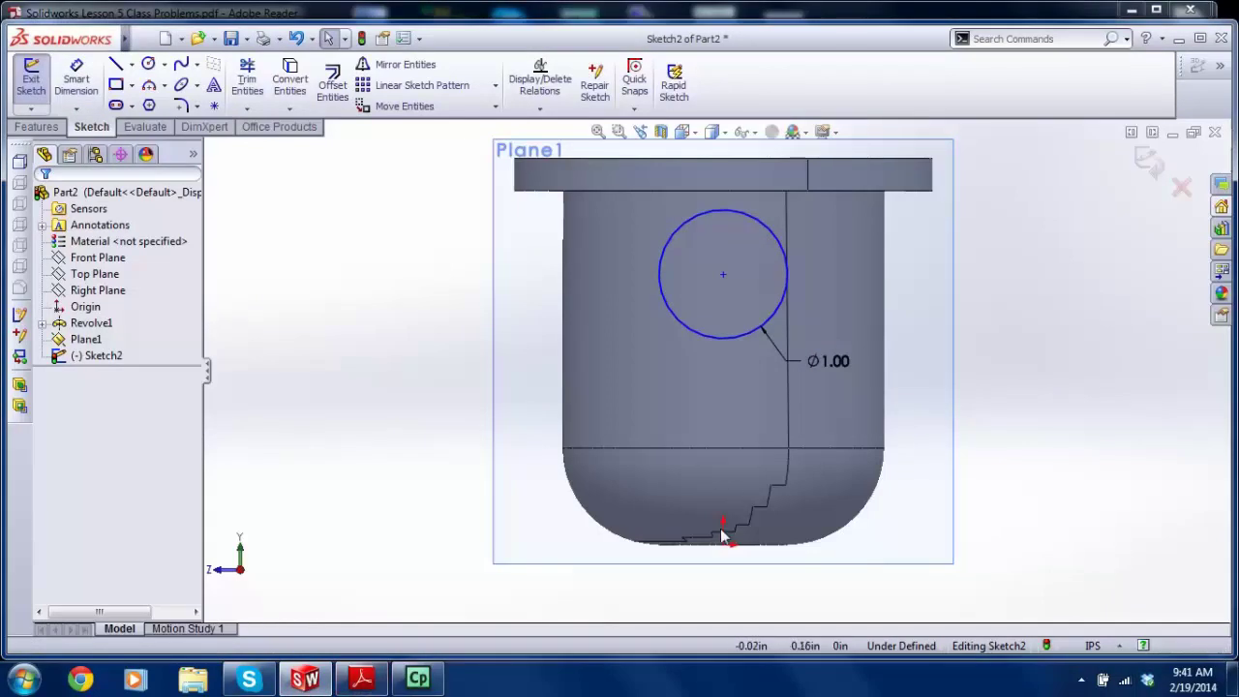
Step: Draw a vertical centerline from the origin up to the top edge of the flange
click(132, 64)
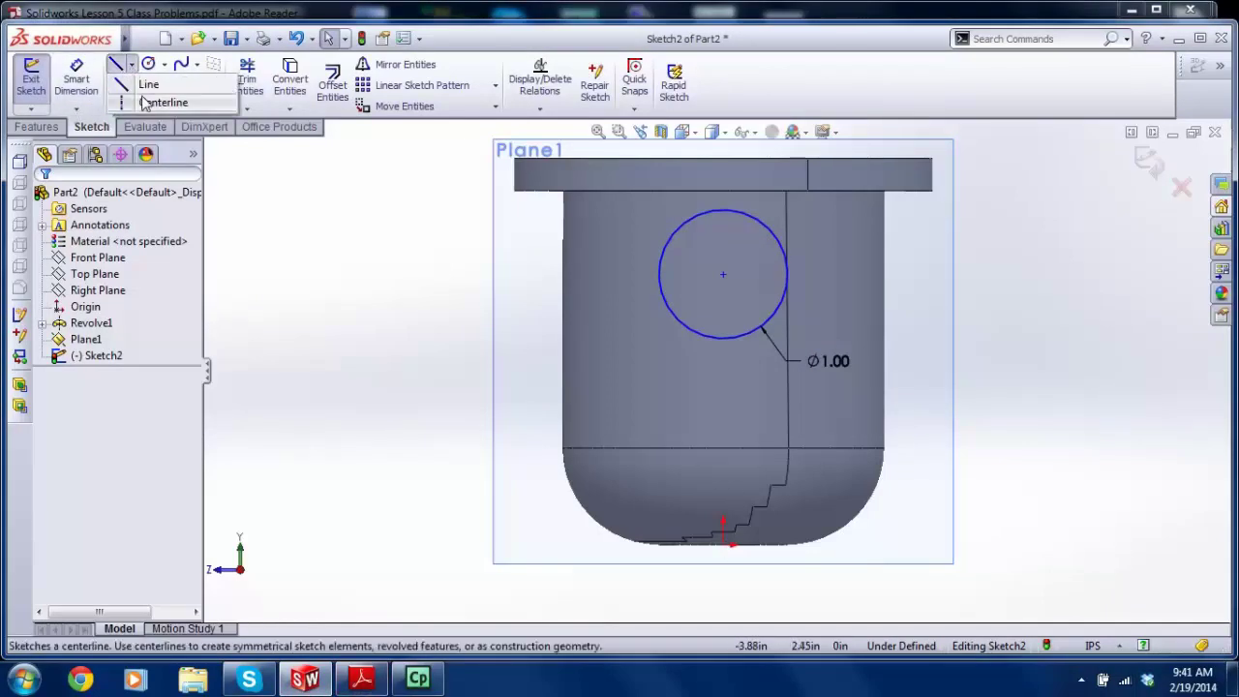
click(145, 102)
click(731, 547)
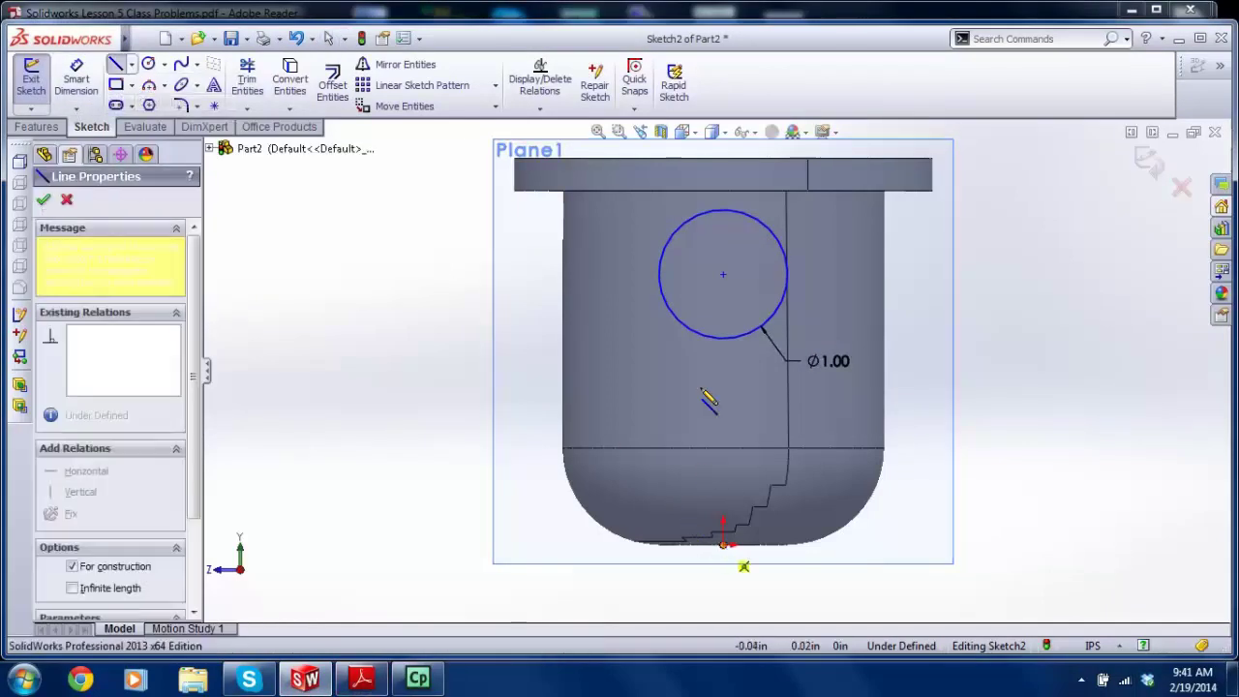
click(725, 159)
key(Escape)
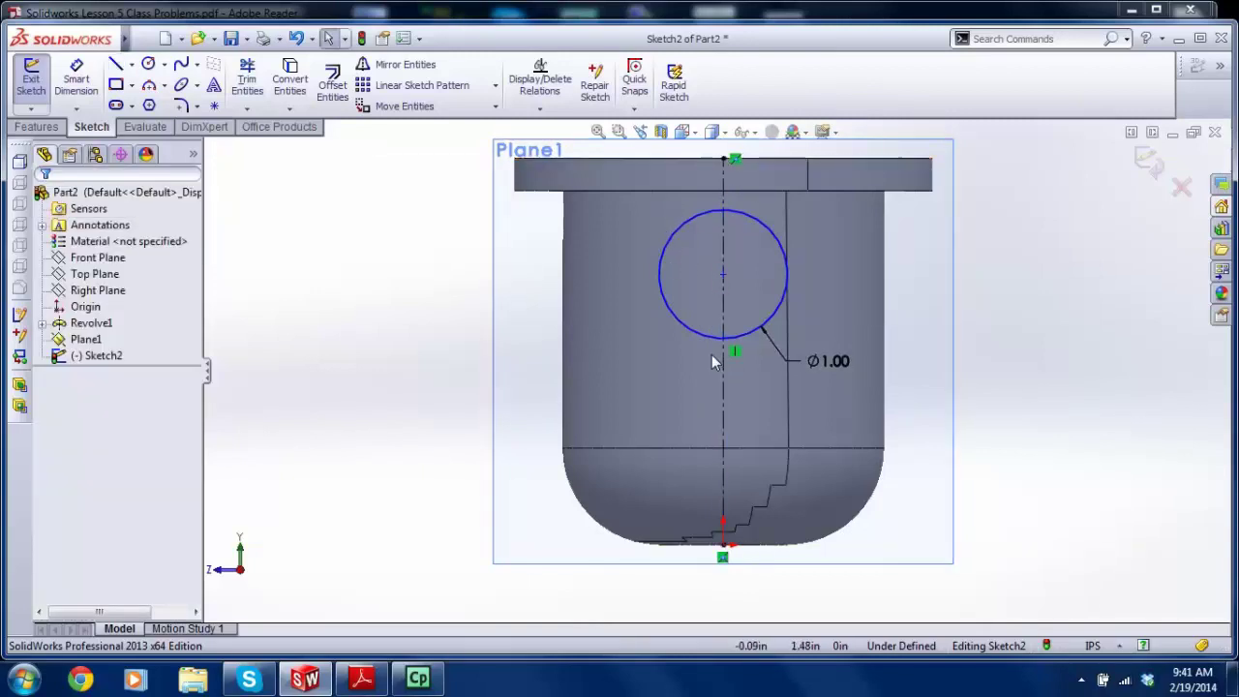
Step: Check the port height in the PDF drawing and dimension the circle's center 1.25 in below the flange's top edge
scroll(735, 287, down, 2)
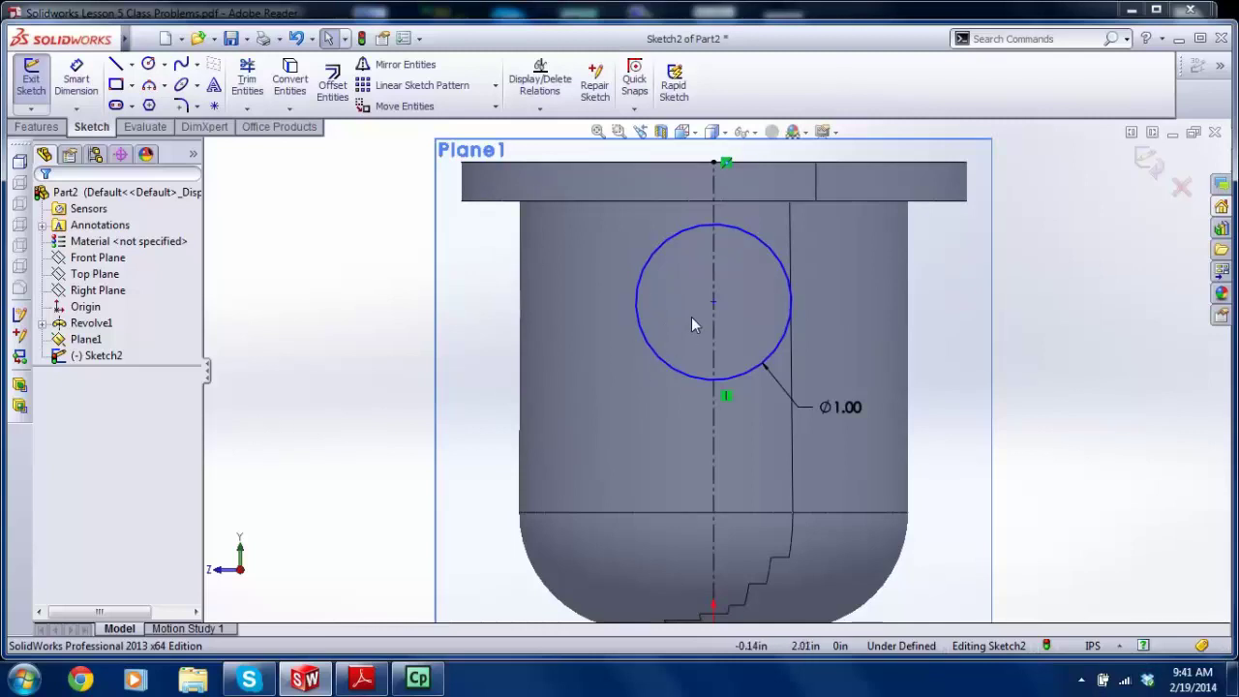
click(366, 682)
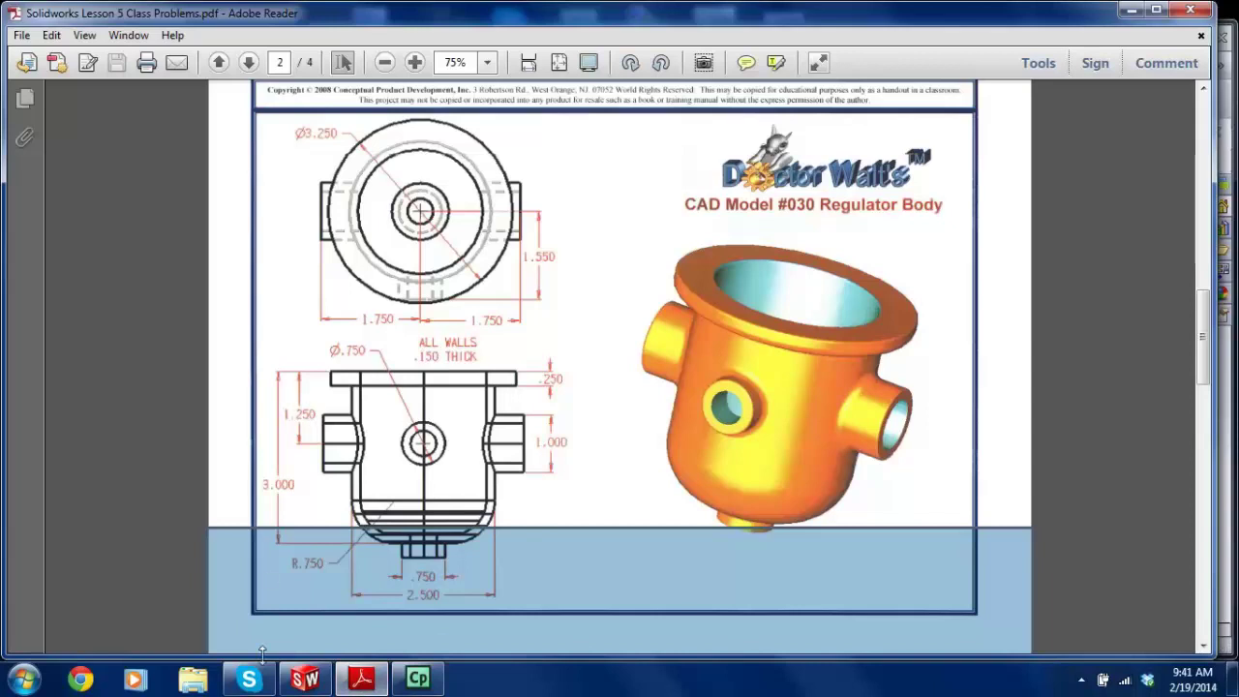
click(305, 677)
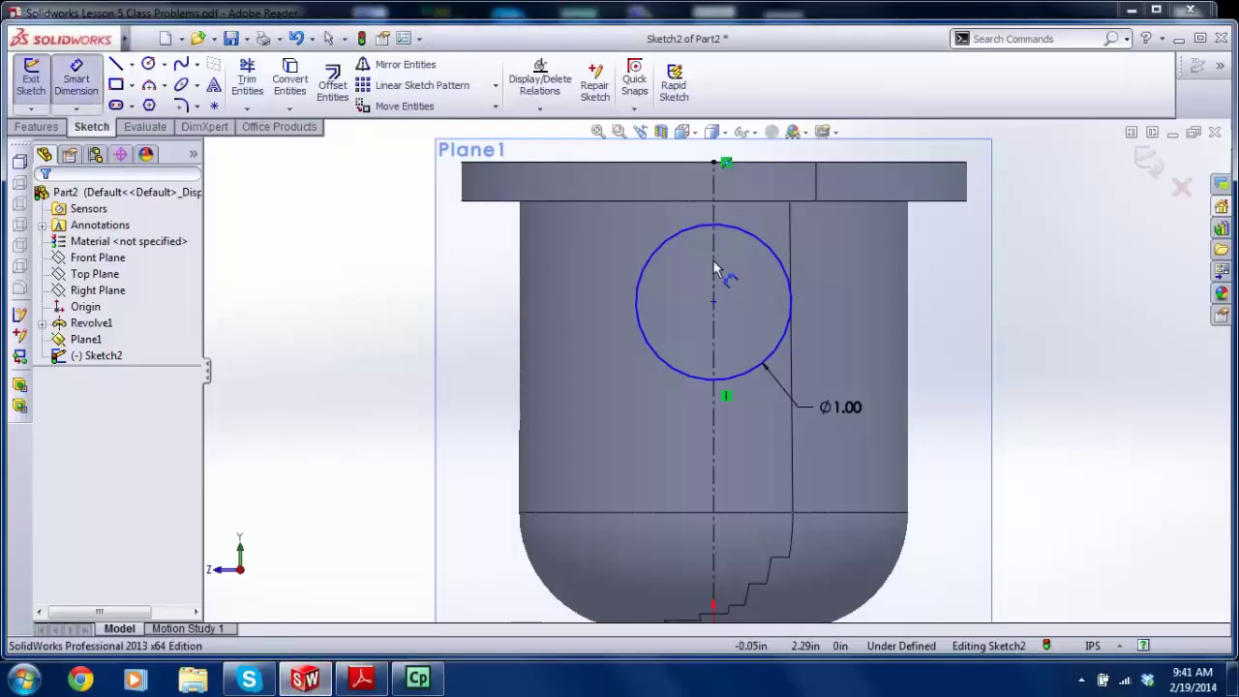
click(758, 244)
click(857, 247)
text(1.)
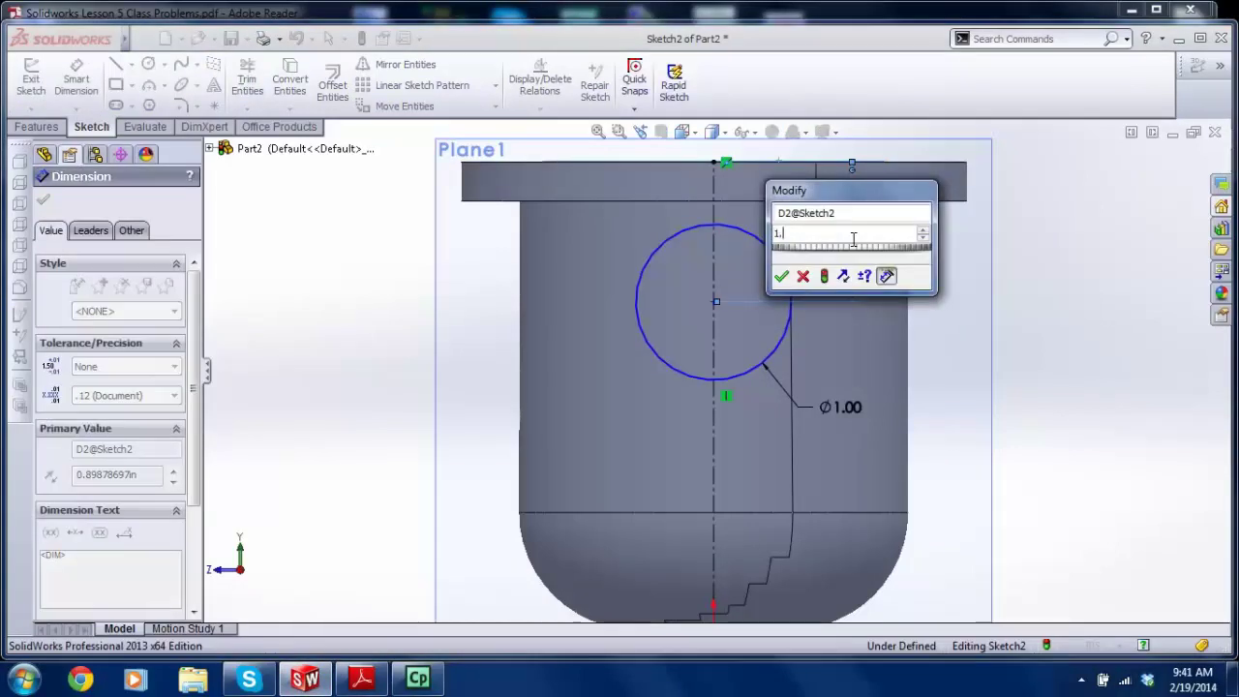
text(2)
click(853, 239)
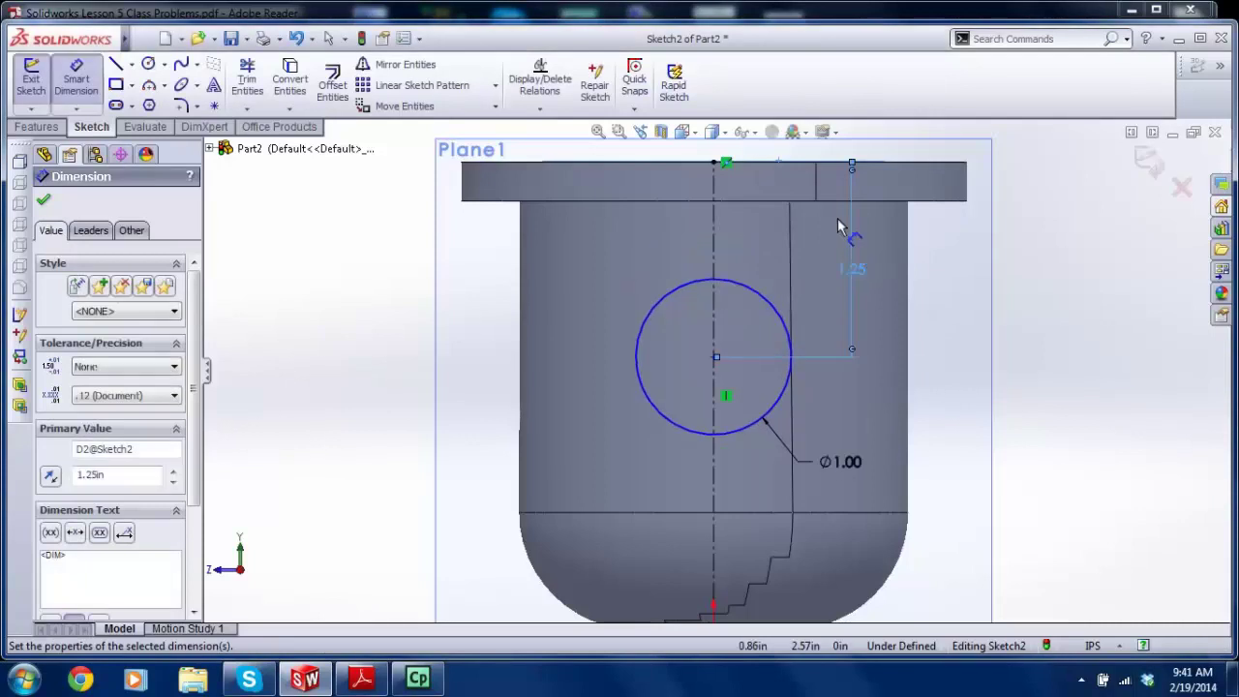
key(Escape)
scroll(753, 386, up, 2)
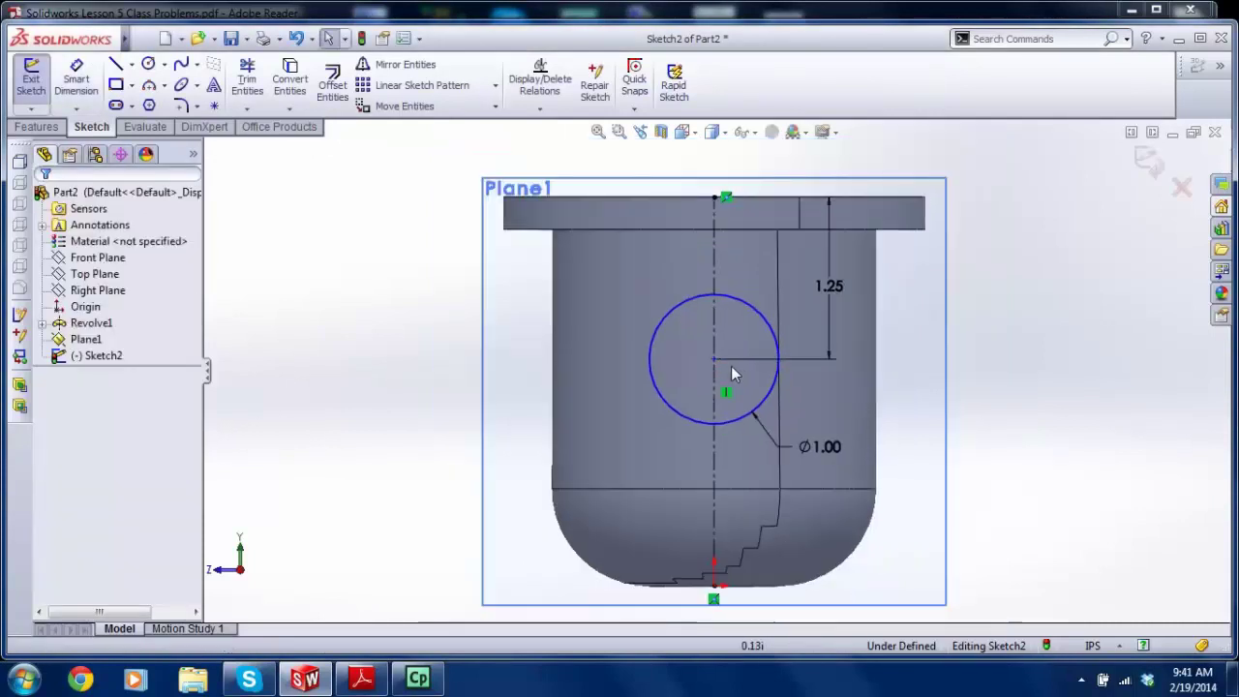
Step: Make the circle's center point coincident with the vertical centerline
mouse_move(714, 357)
mouse_down()
mouse_move(747, 355)
mouse_move(733, 358)
mouse_up()
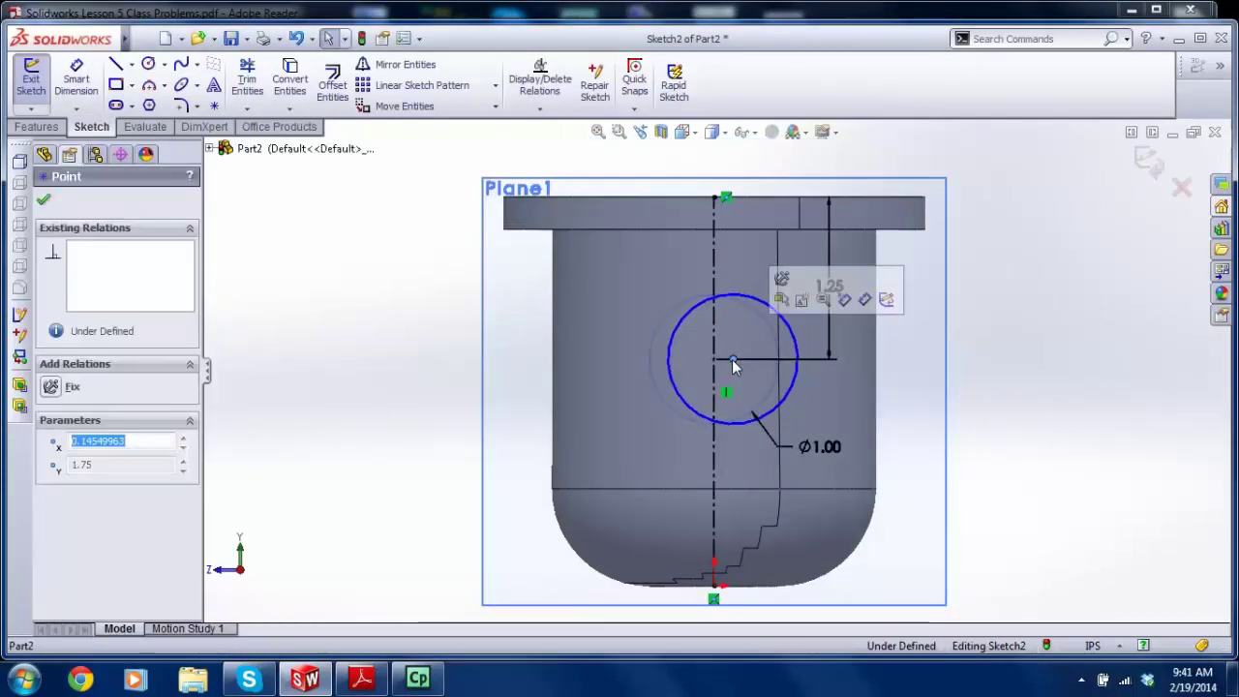
click(714, 366)
ctrl+click(733, 359)
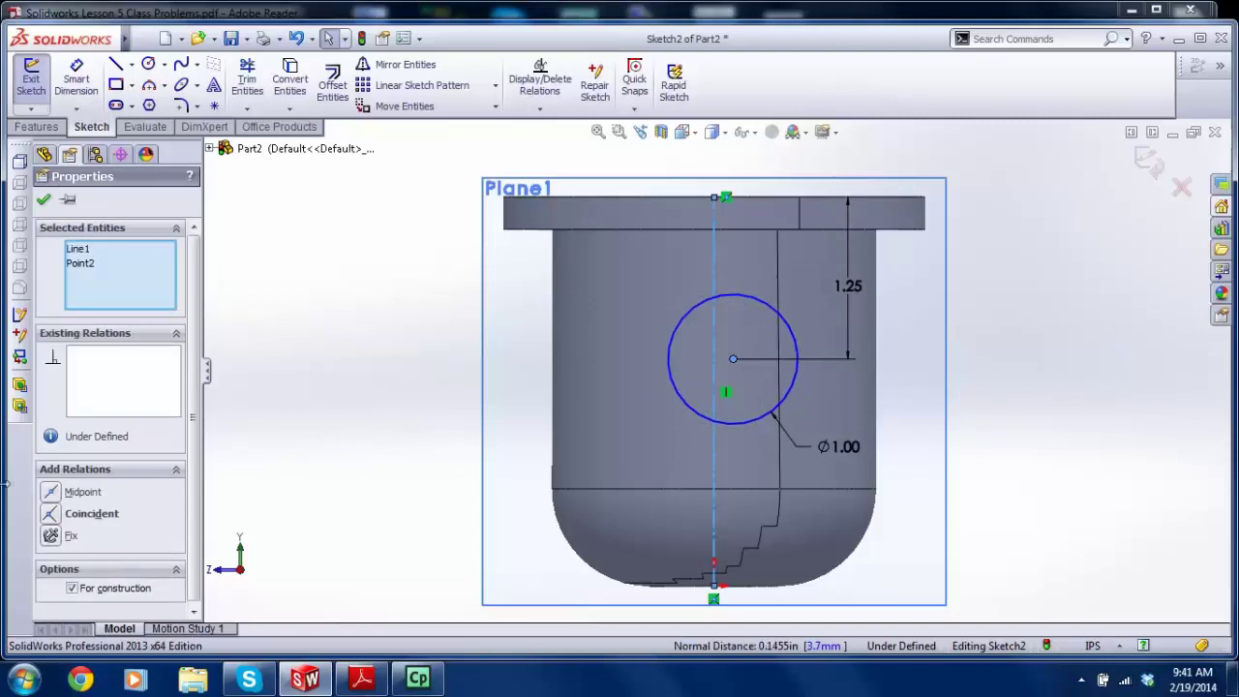
click(44, 517)
click(418, 501)
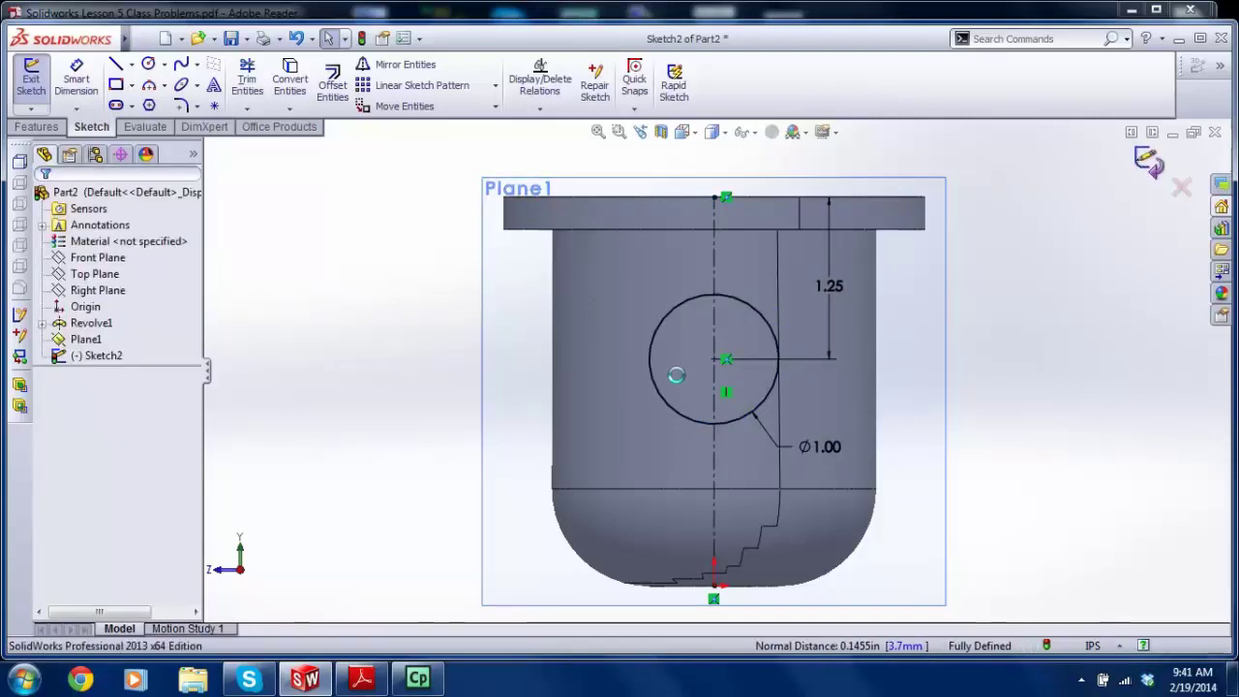
middle_drag(675, 340, 770, 382)
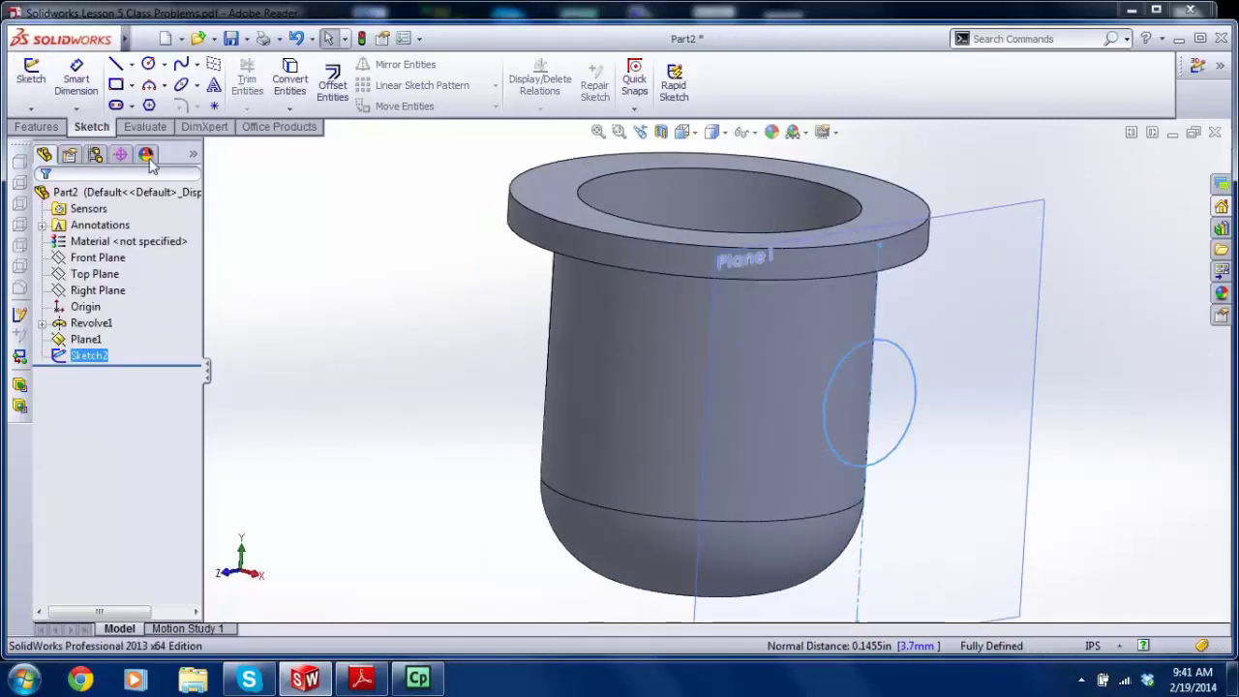
click(35, 127)
click(38, 84)
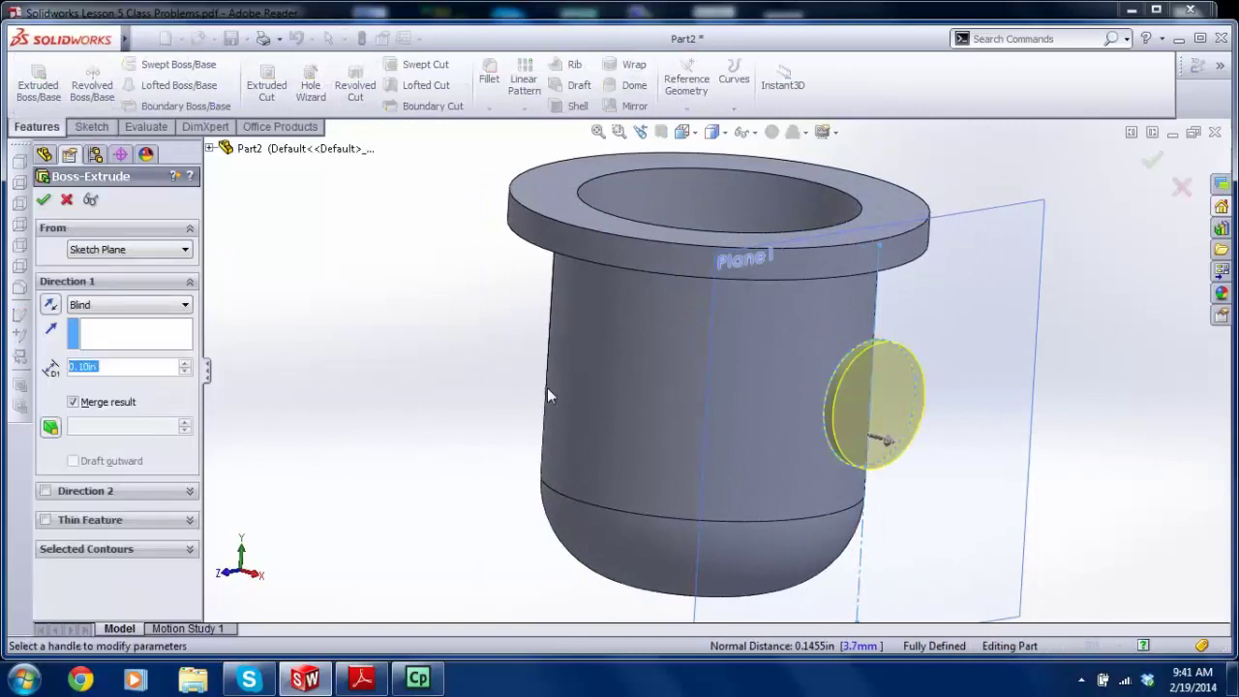
click(139, 315)
click(136, 356)
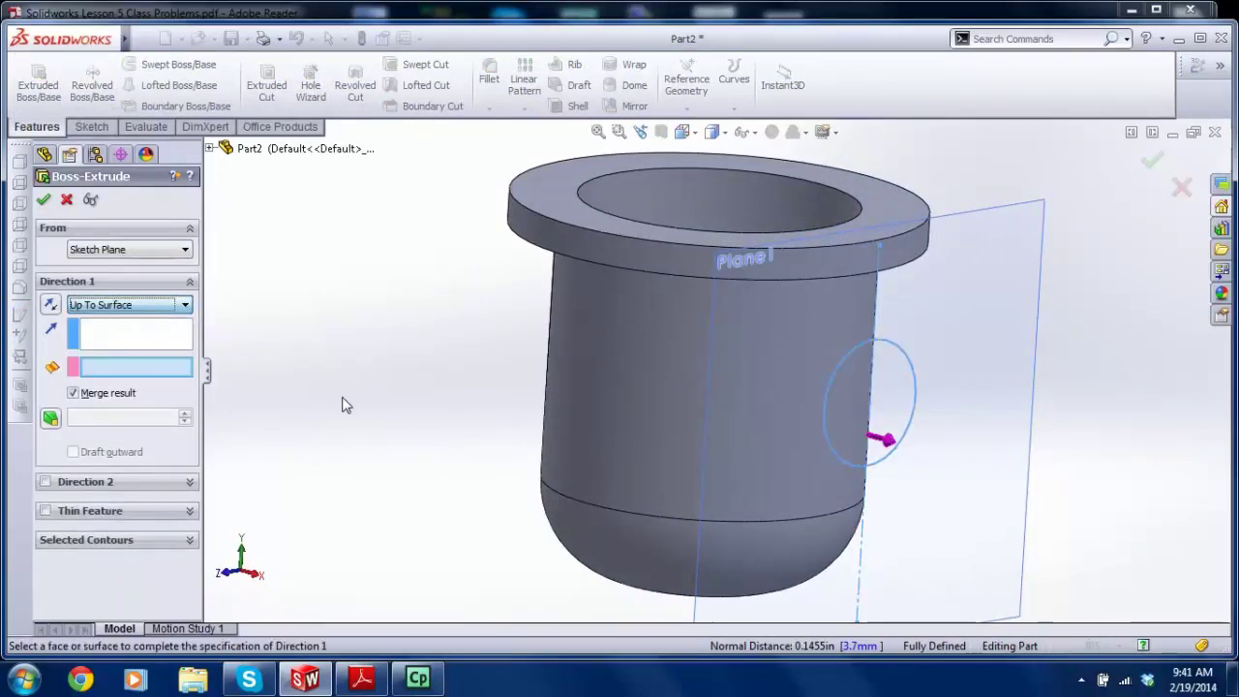
click(160, 373)
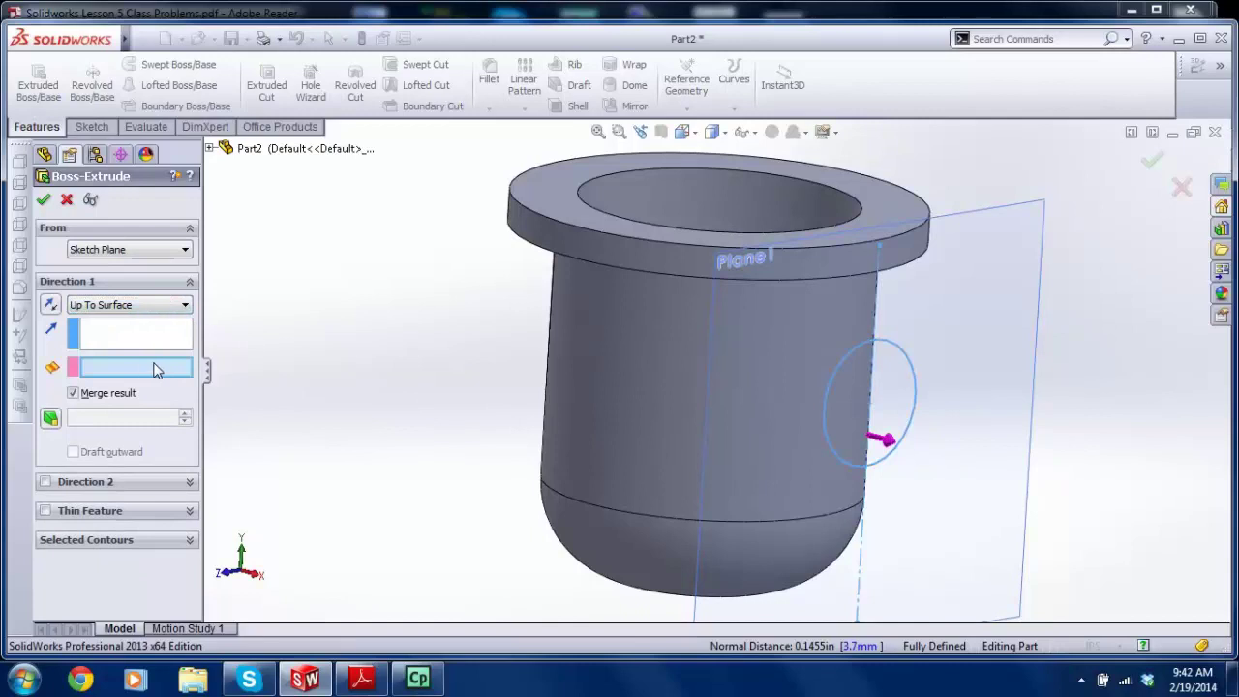
click(776, 399)
middle_drag(686, 415, 710, 438)
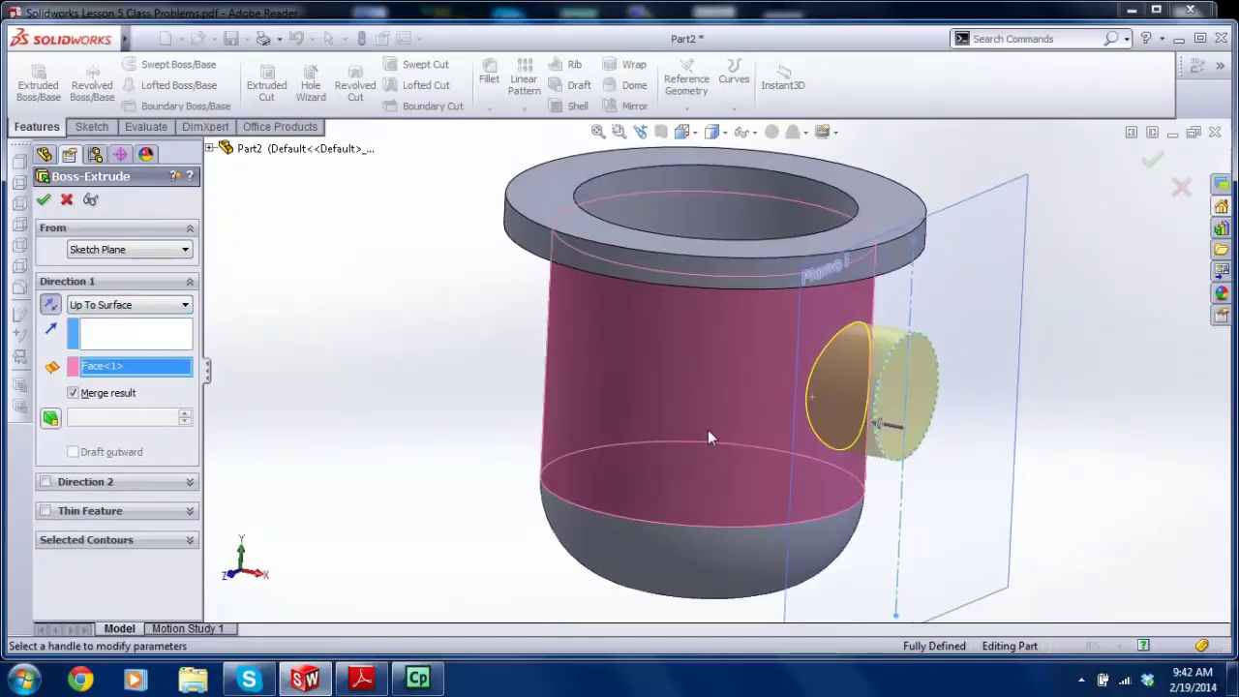
click(77, 308)
click(97, 361)
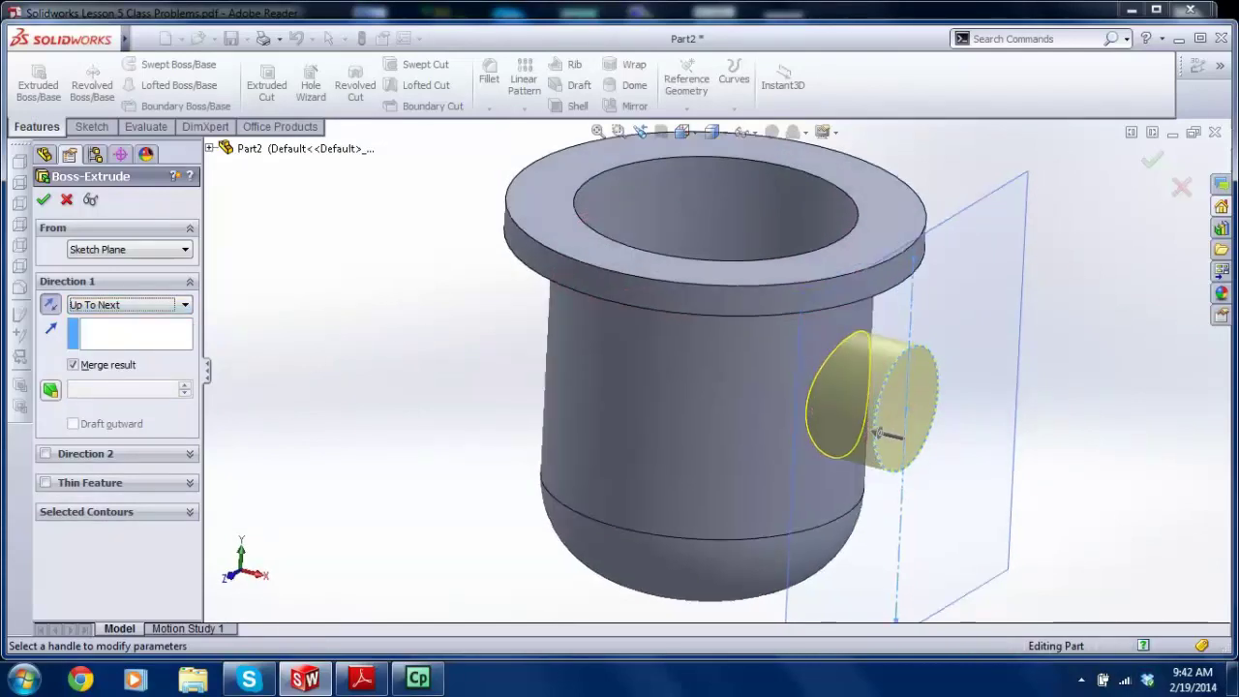
click(166, 306)
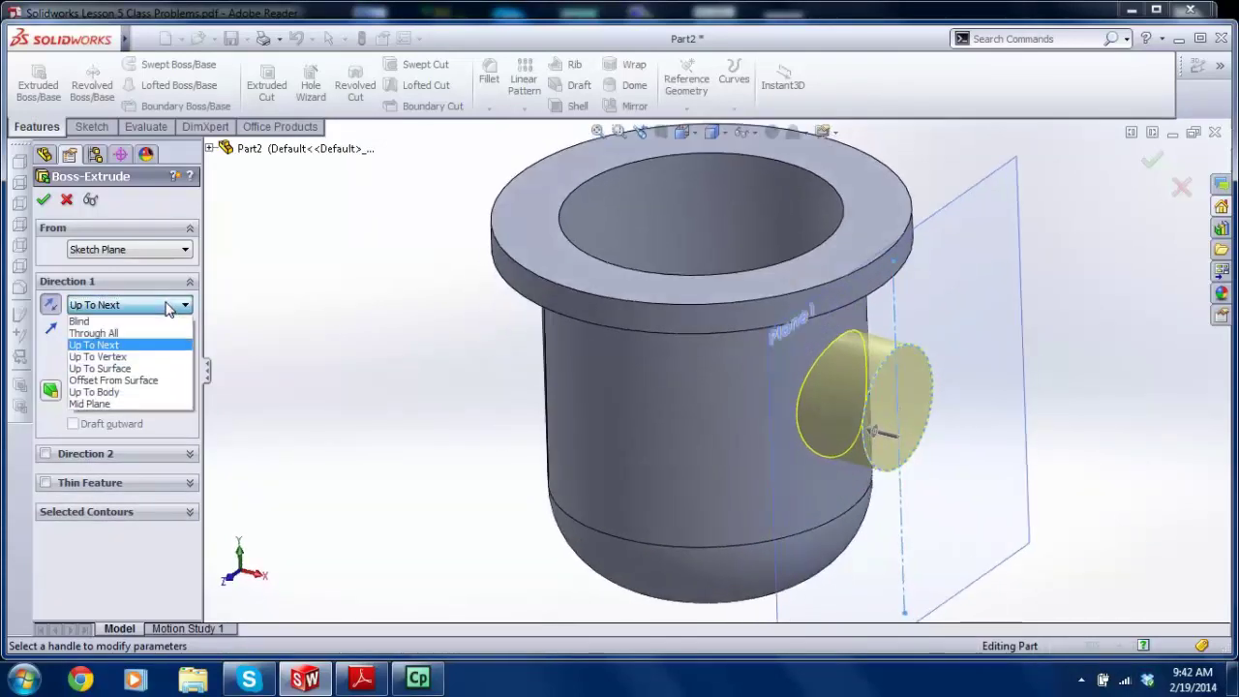
click(136, 356)
click(139, 307)
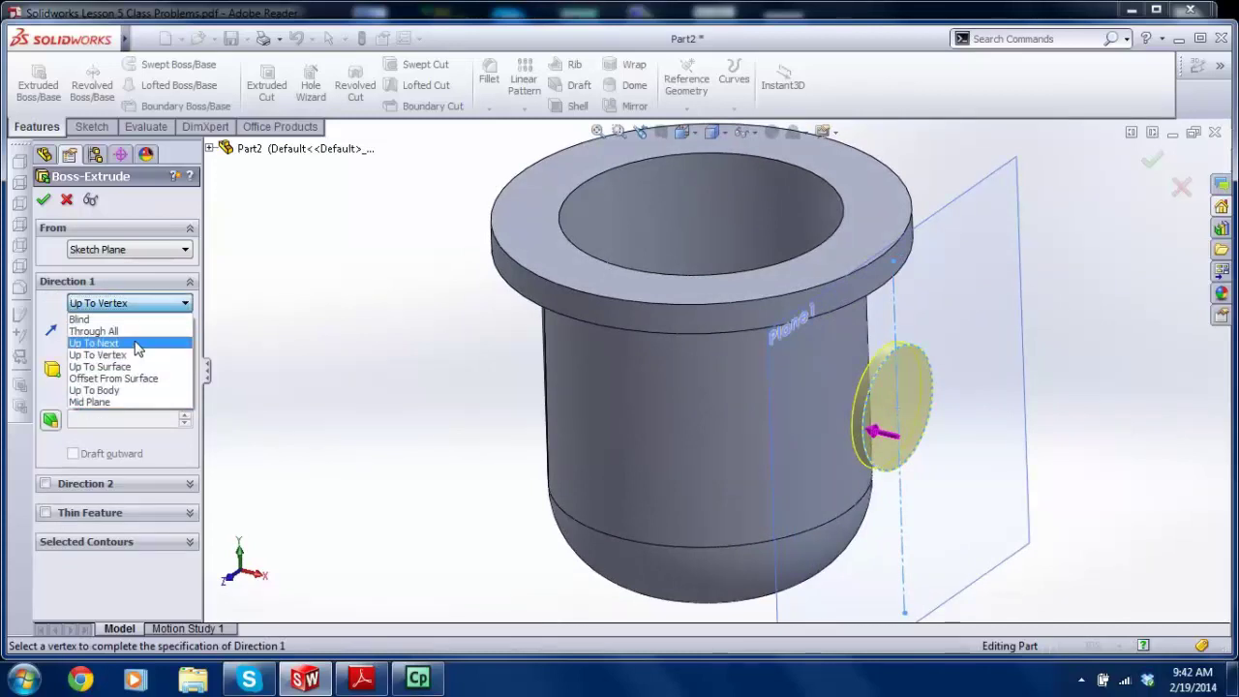
click(136, 344)
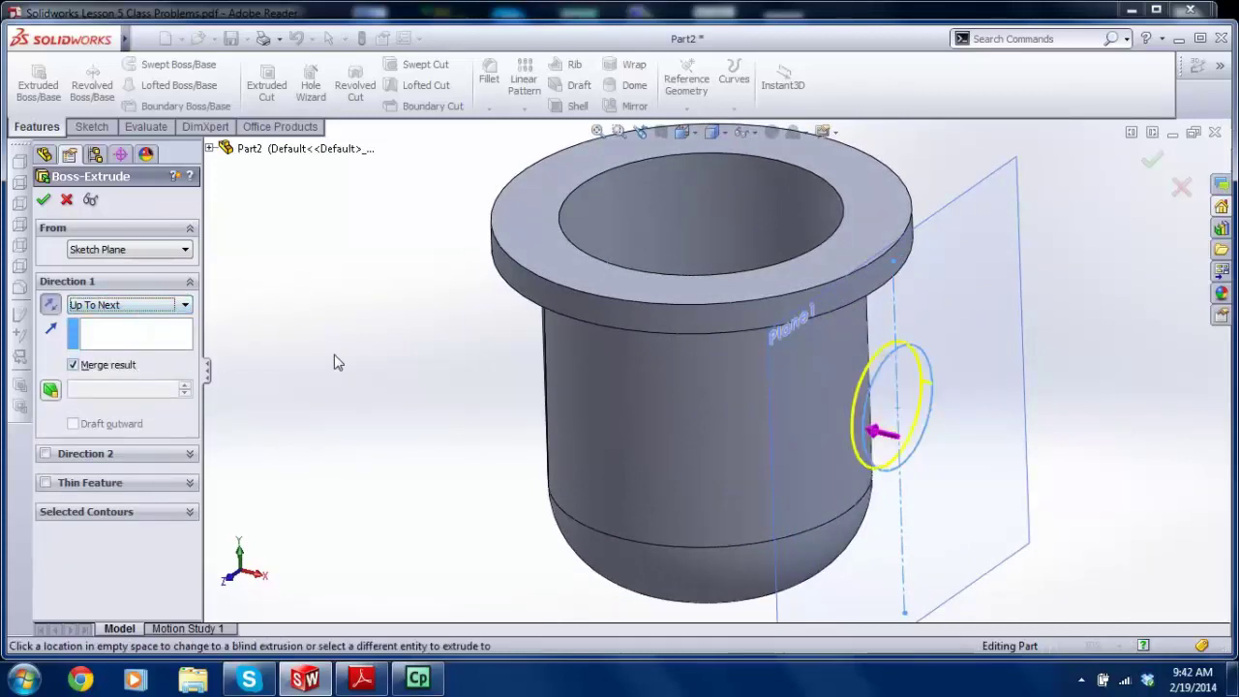
click(724, 391)
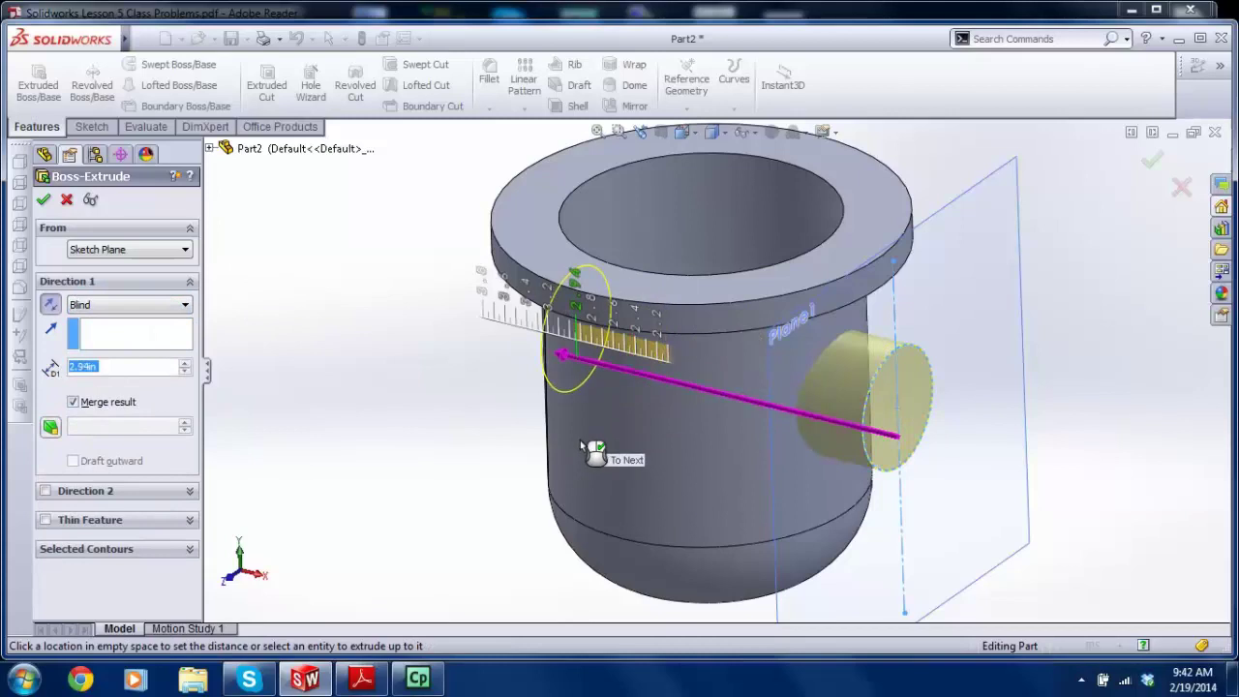
key(Escape)
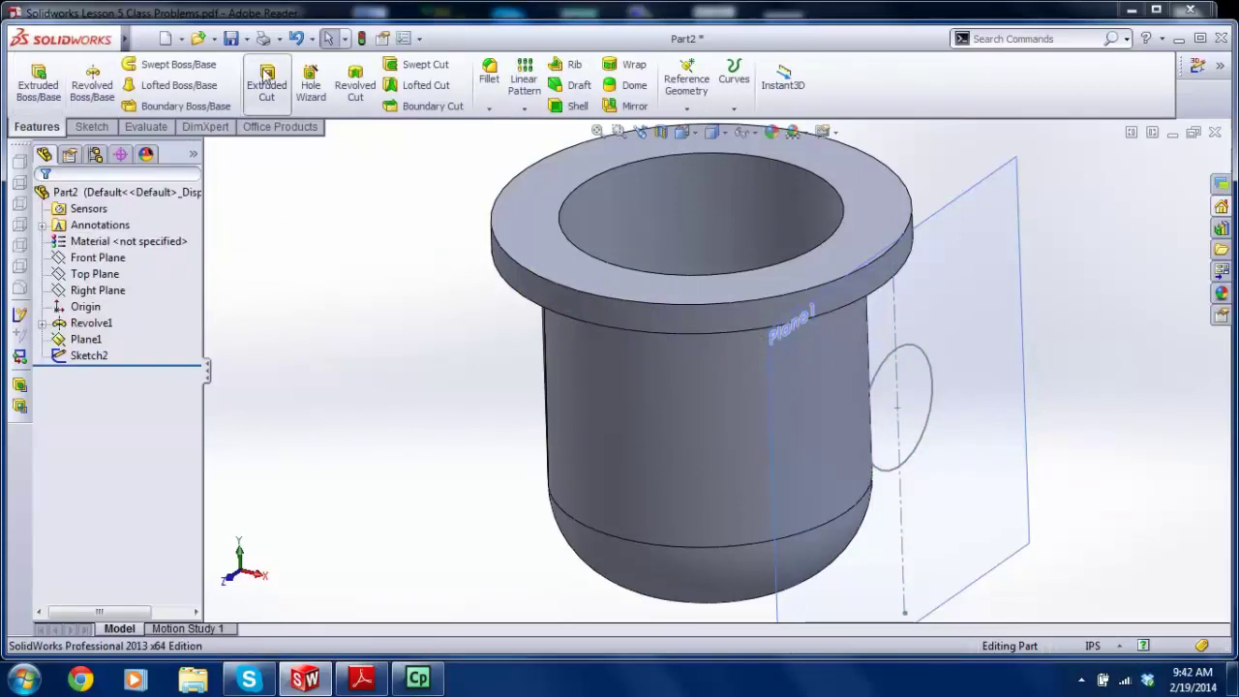
Step: Extrude the 1 in circle from the offset plane back toward the body, using the Up To Next end condition
click(39, 77)
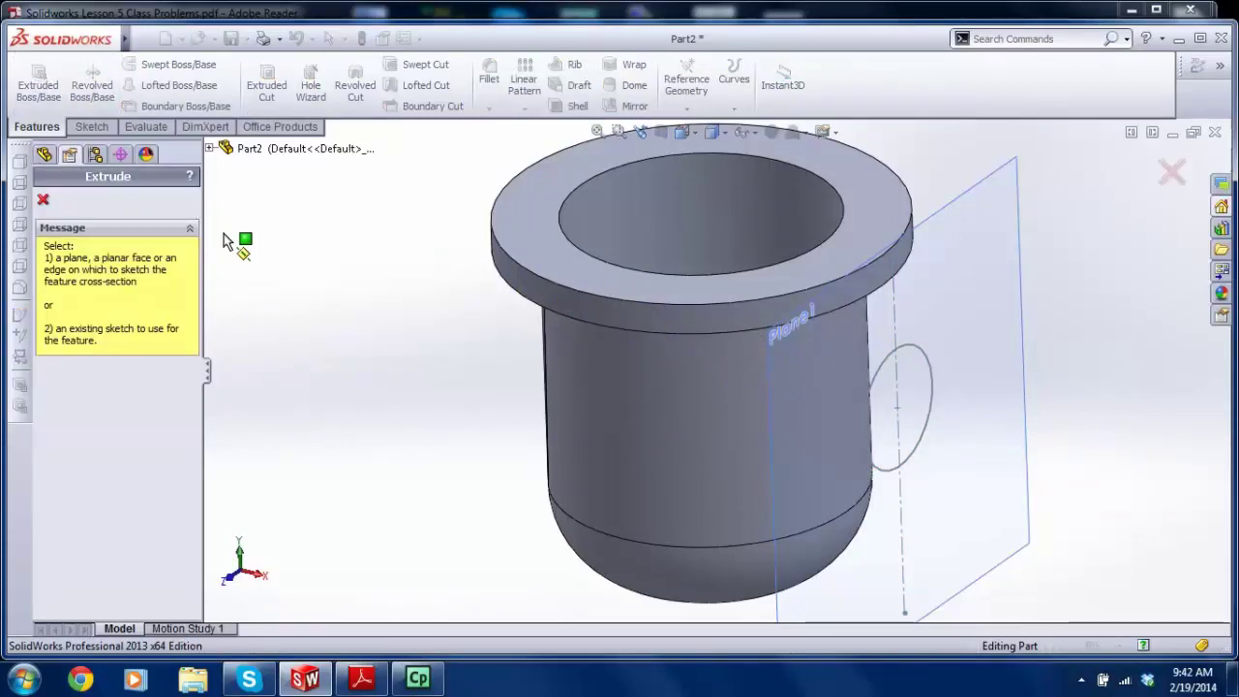
click(887, 358)
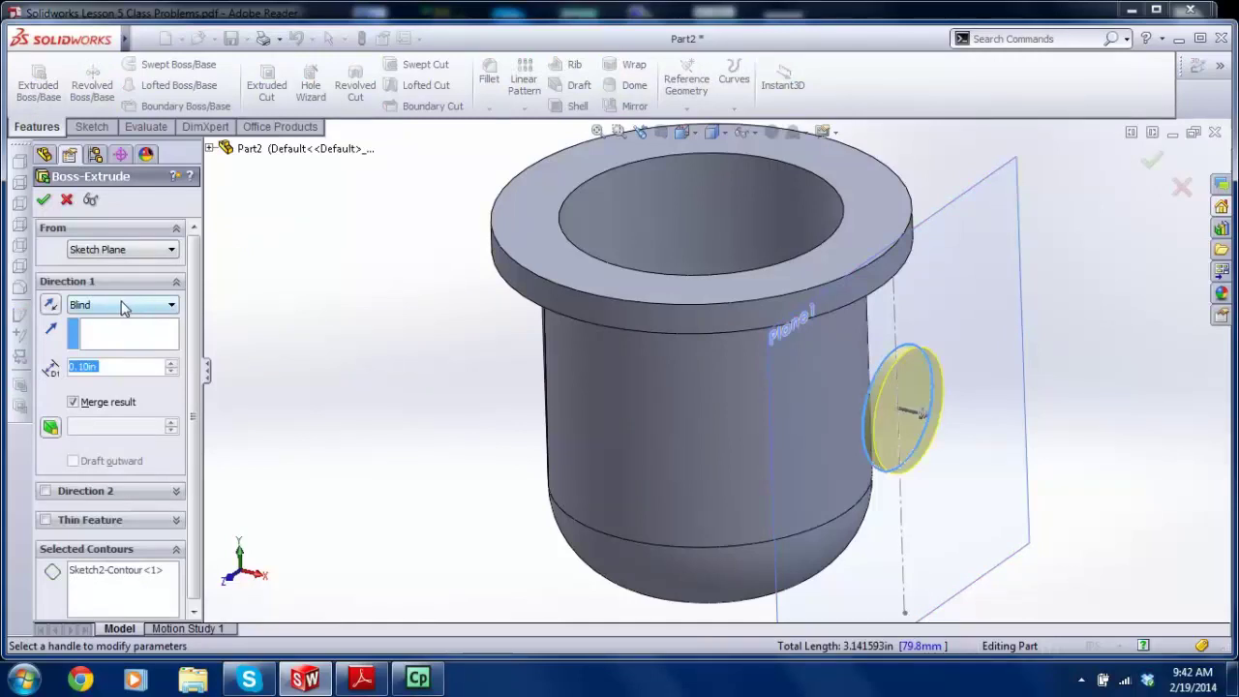
click(123, 306)
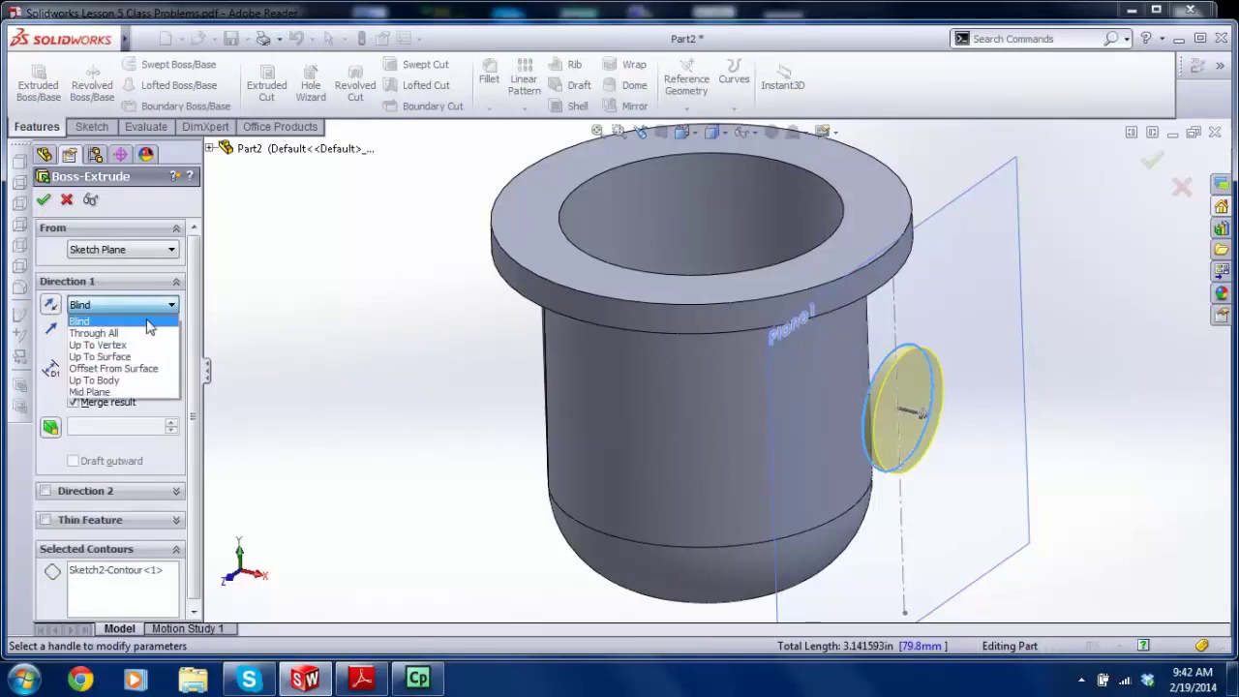
click(64, 310)
click(50, 305)
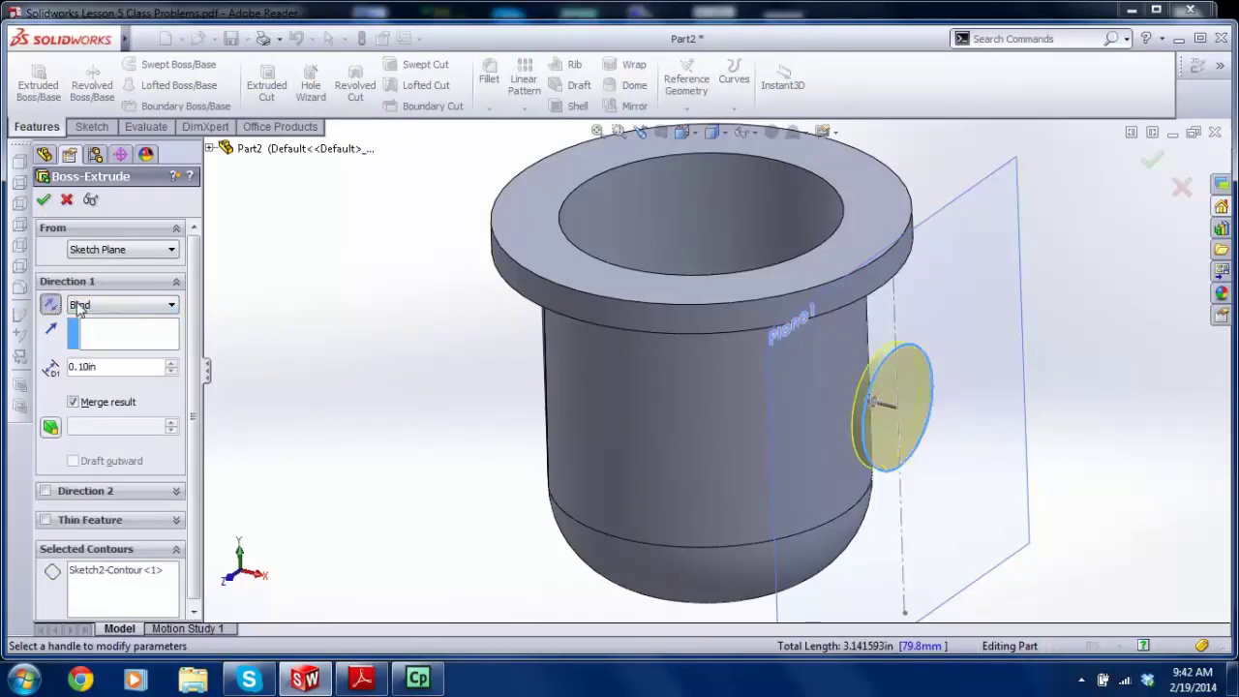
click(84, 307)
click(133, 345)
middle_drag(1094, 274, 1034, 289)
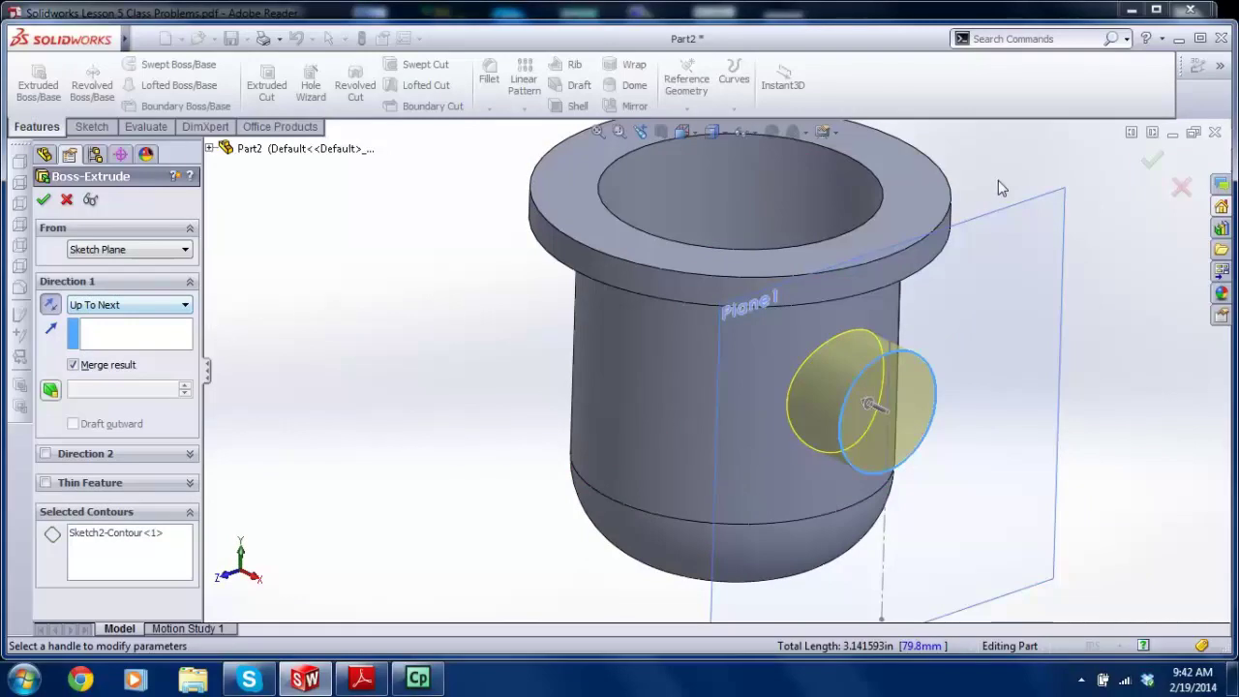
click(1150, 167)
Step: Start a sketch on the side port's flat end face and view it straight on
mouse_move(939, 355)
middle_down()
mouse_move(998, 305)
mouse_move(943, 352)
middle_up()
scroll(943, 352, up, 3)
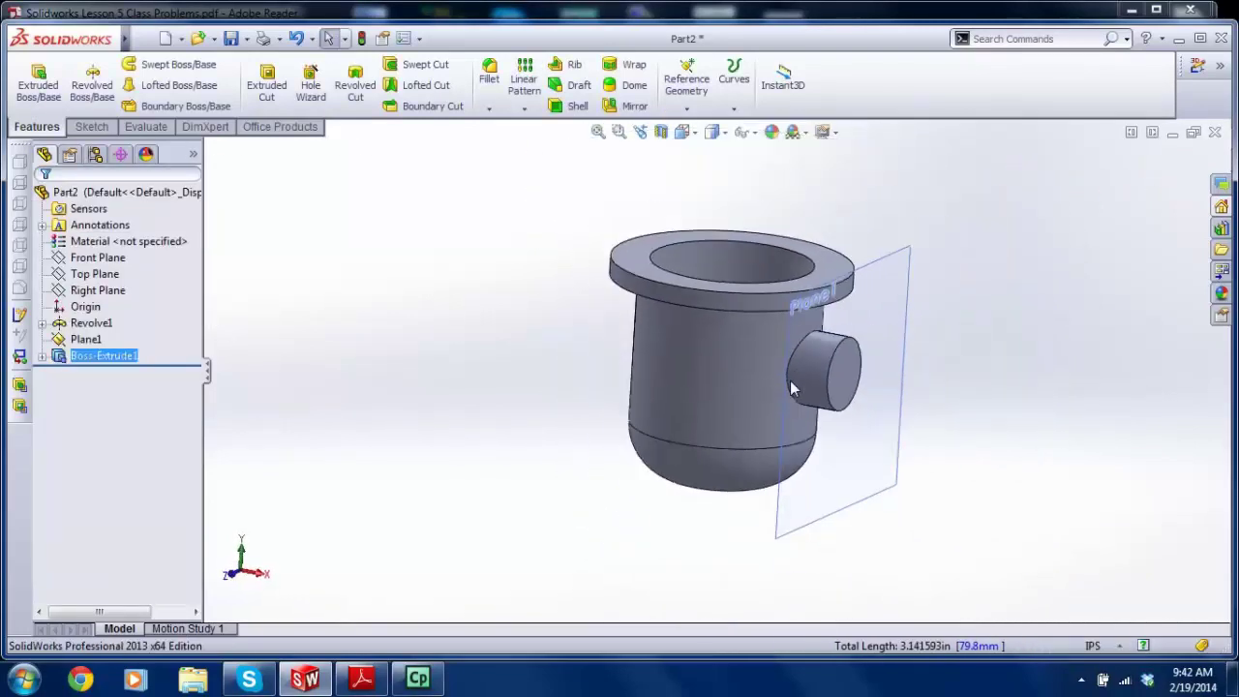
scroll(825, 373, down, 3)
middle_drag(825, 378, 819, 402)
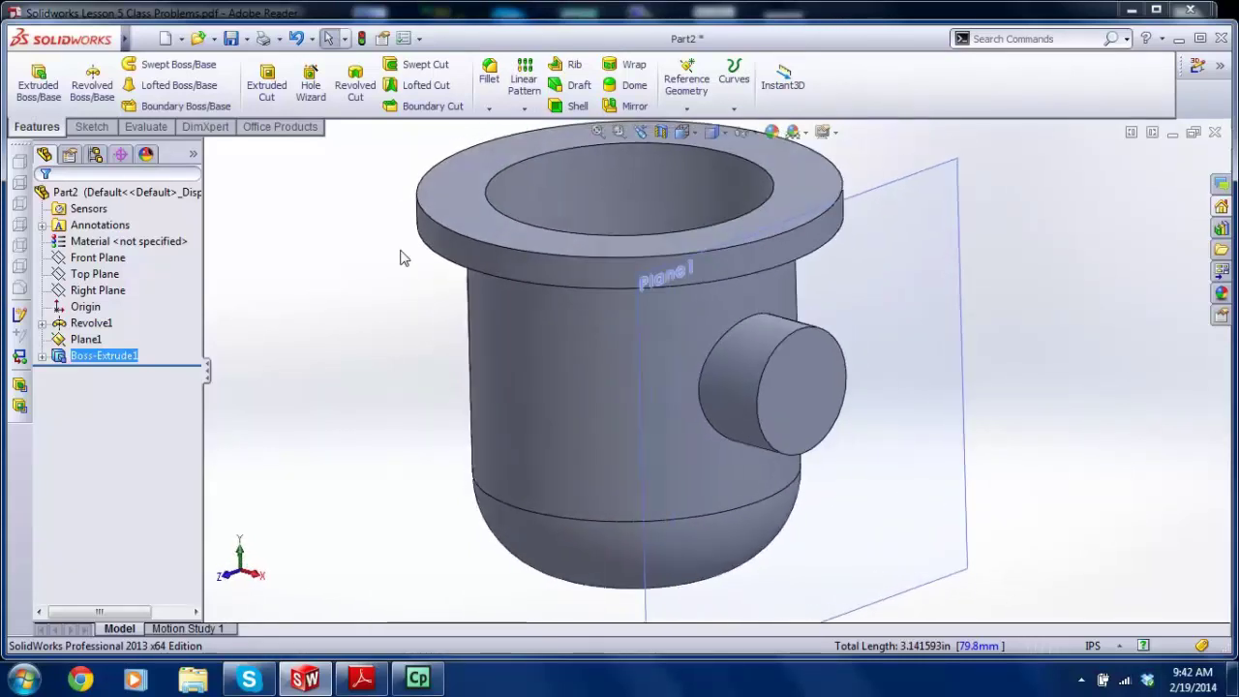
click(92, 125)
click(31, 73)
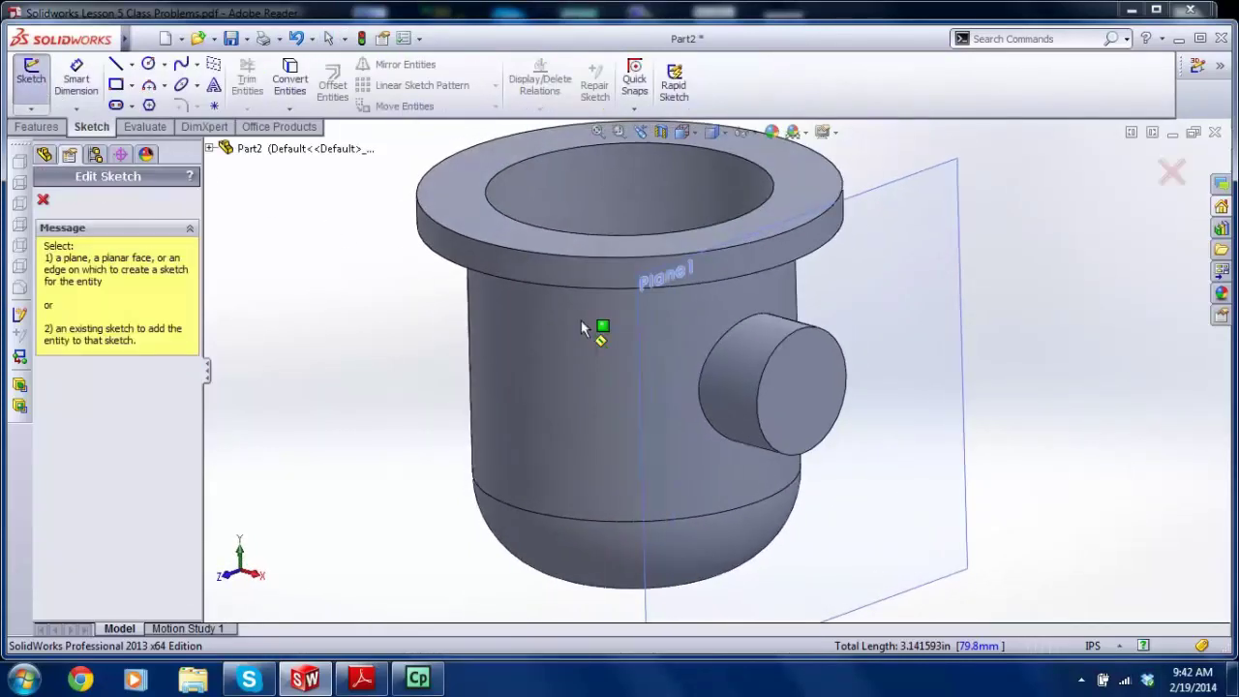
click(843, 402)
key(space)
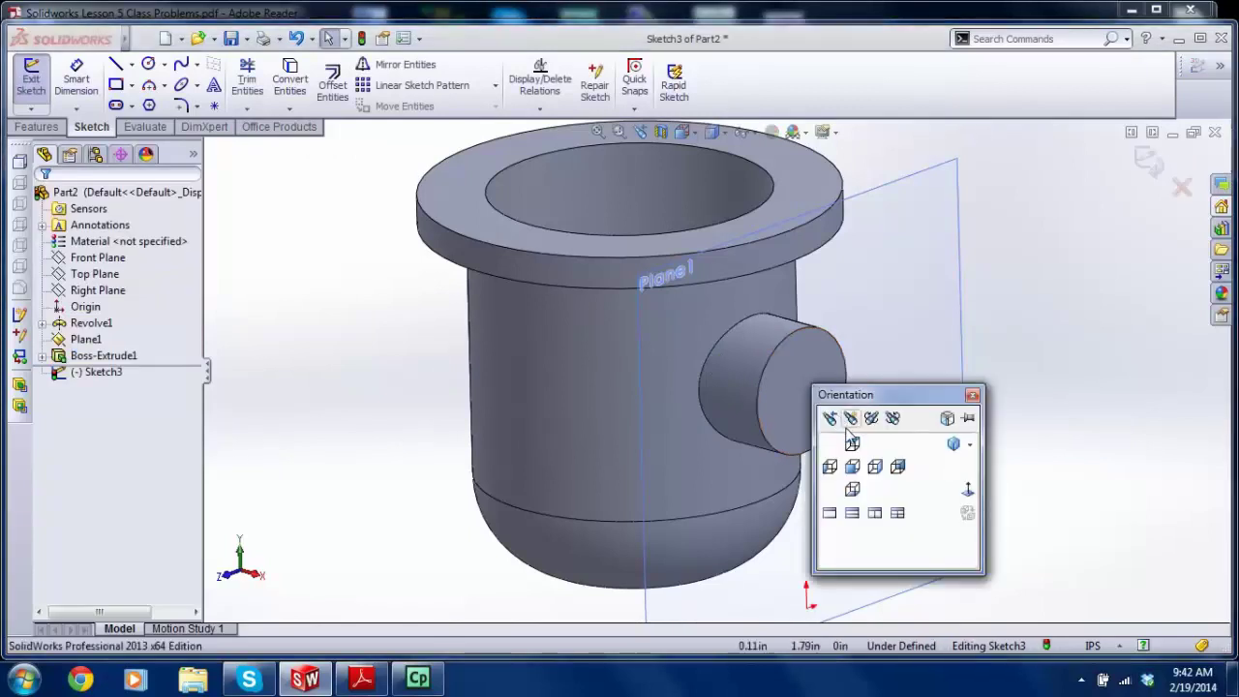
click(967, 488)
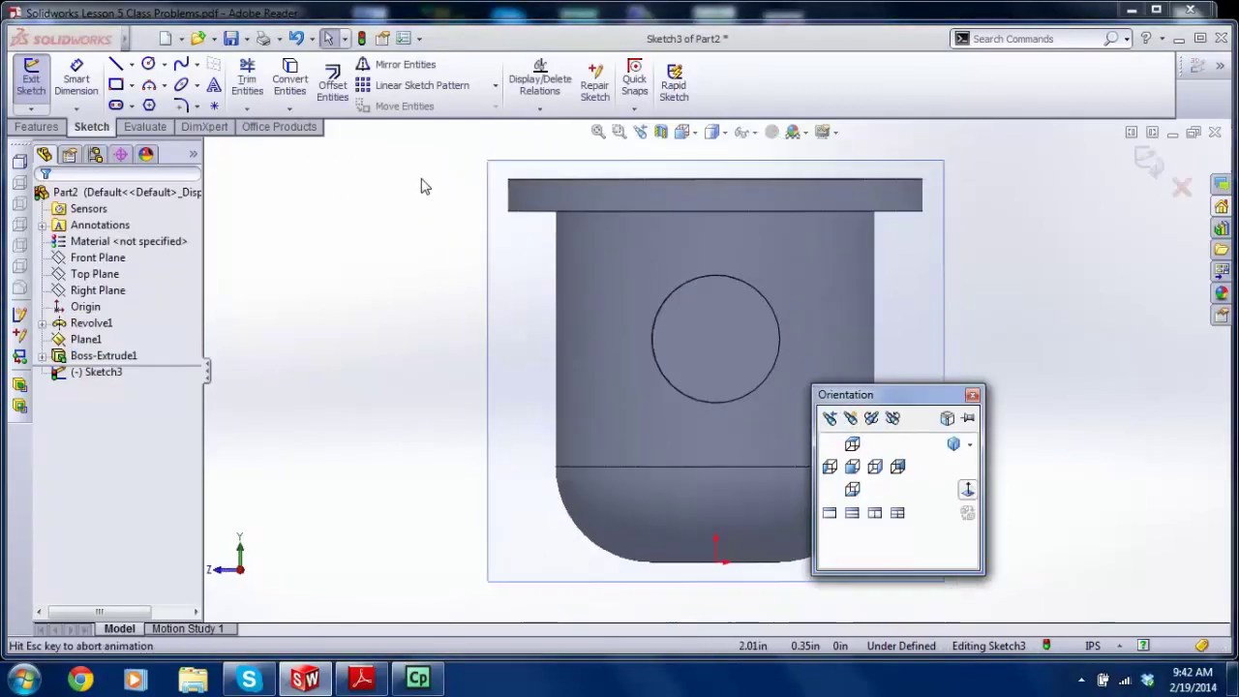
Step: Sketch a circle about 0.64 in in diameter, concentric with the port's outer edge
click(148, 63)
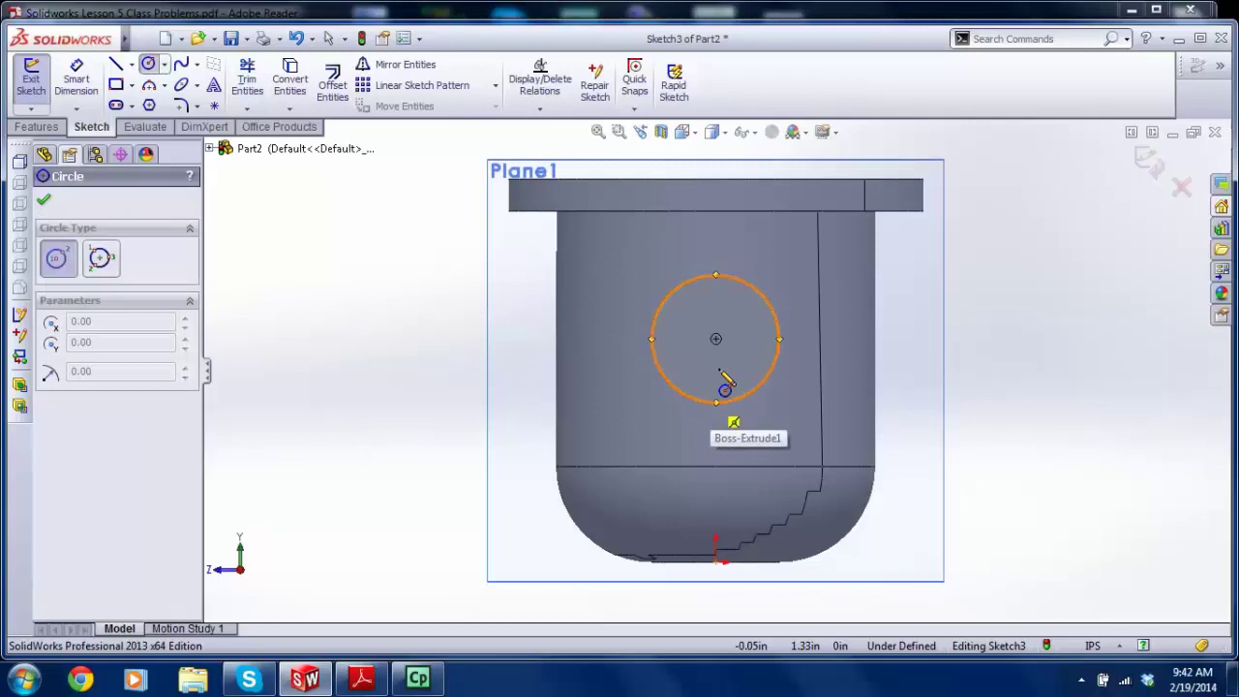
click(717, 339)
click(717, 378)
key(Escape)
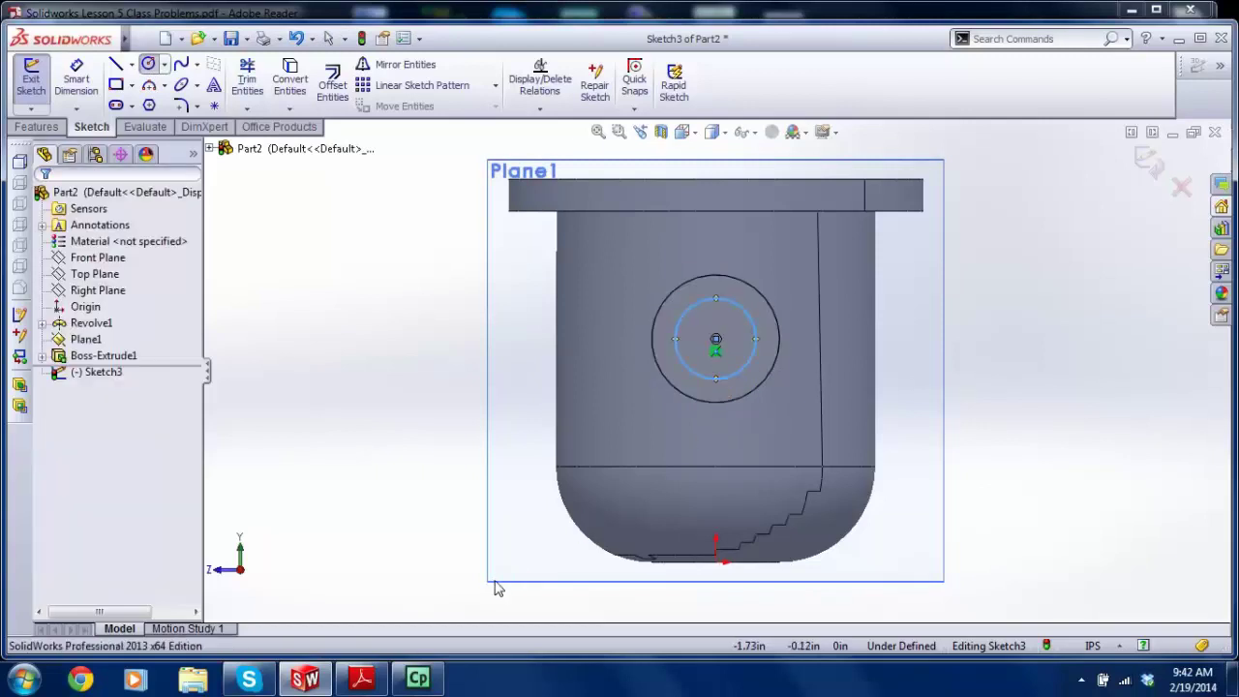
Step: Check the port and wall sizes in the PDF drawing and dimension the inner circle's diameter as 0.75 in
click(364, 684)
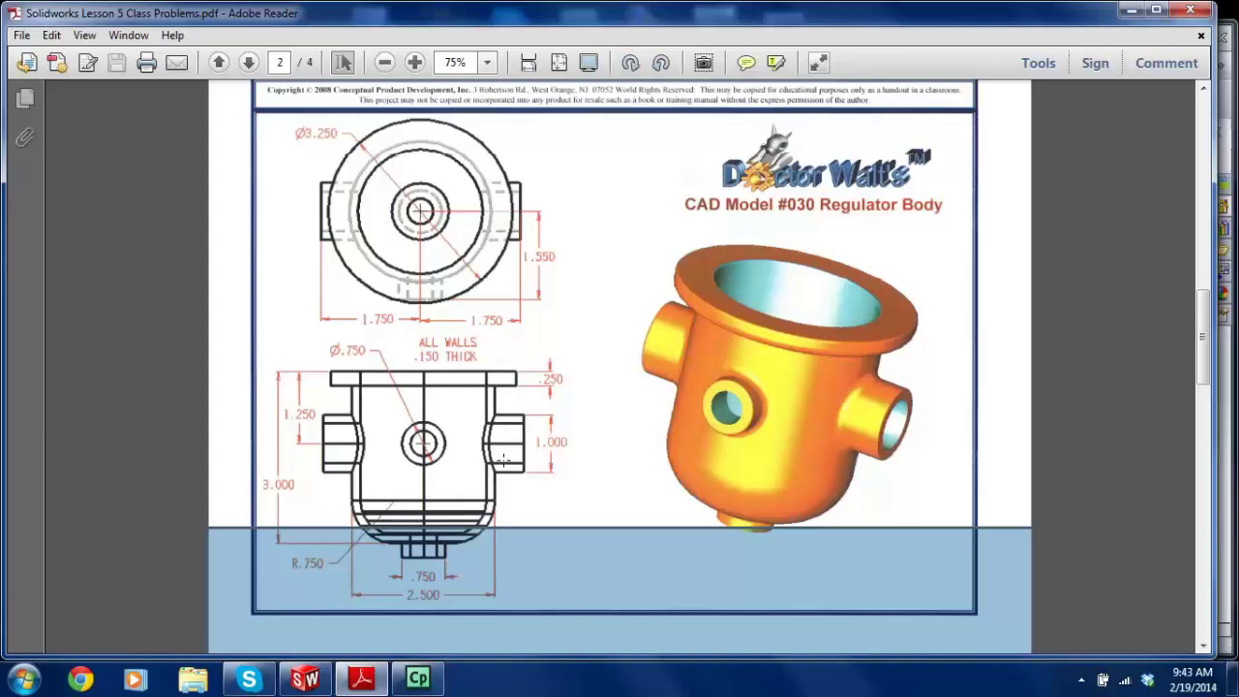
mouse_move(358, 680)
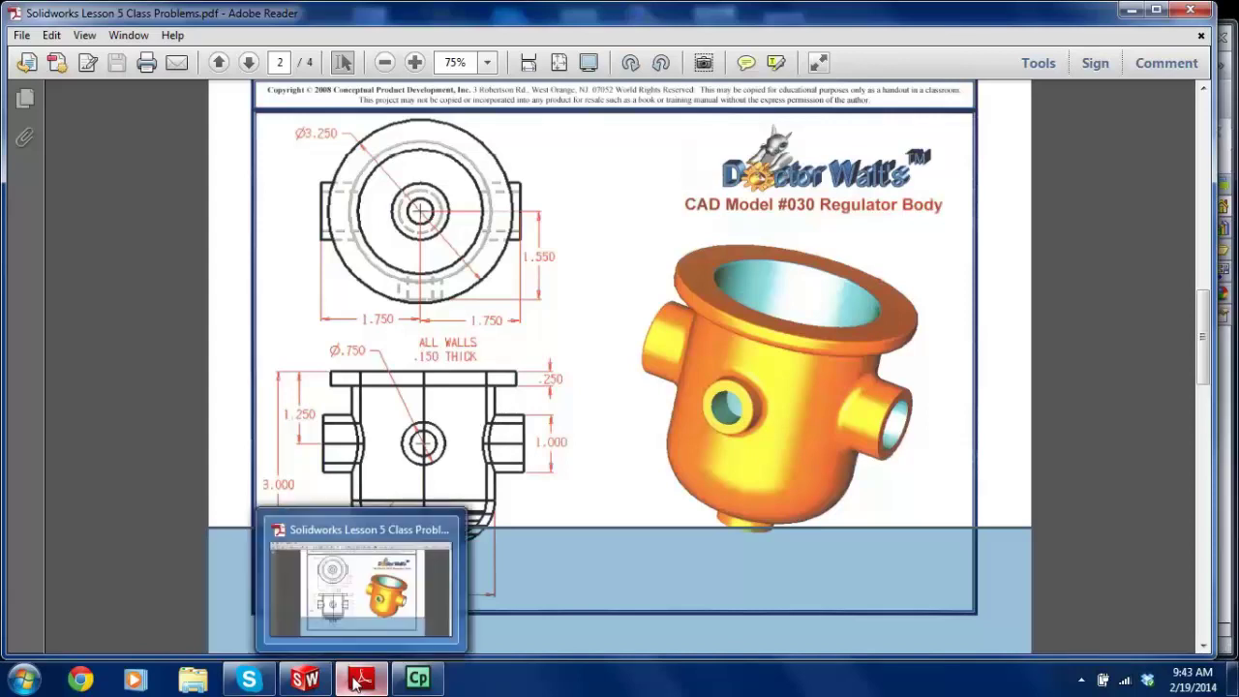
click(362, 610)
click(76, 79)
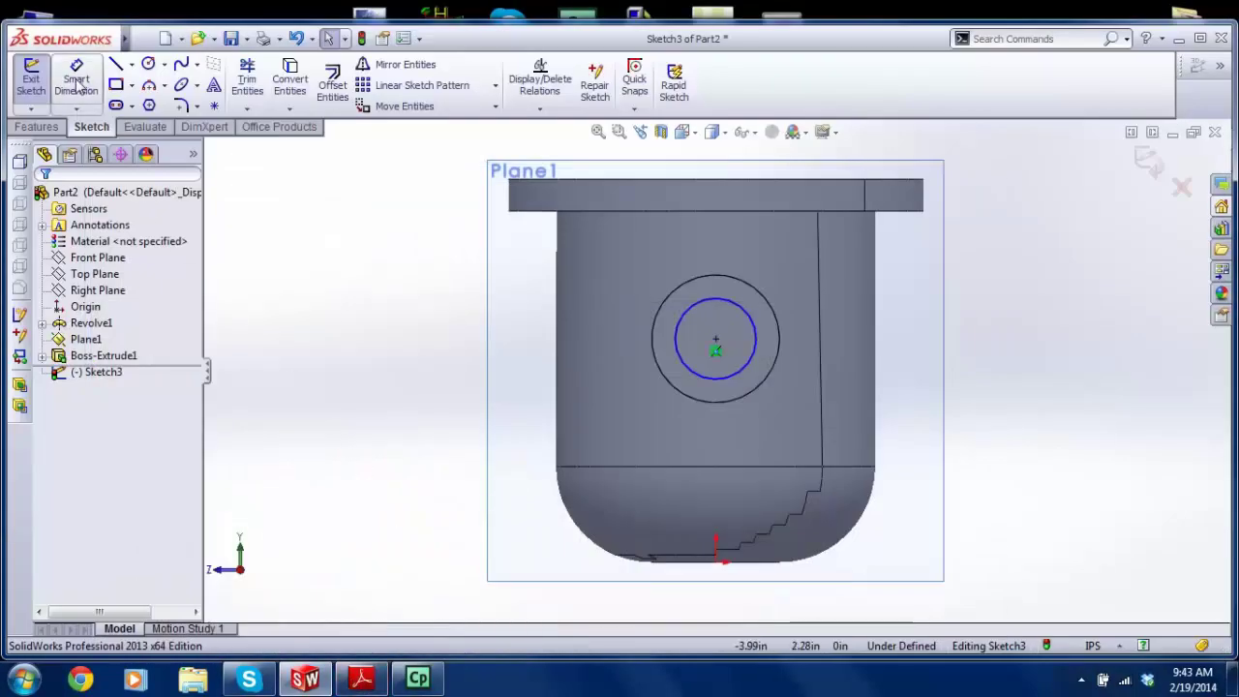
click(677, 325)
click(634, 276)
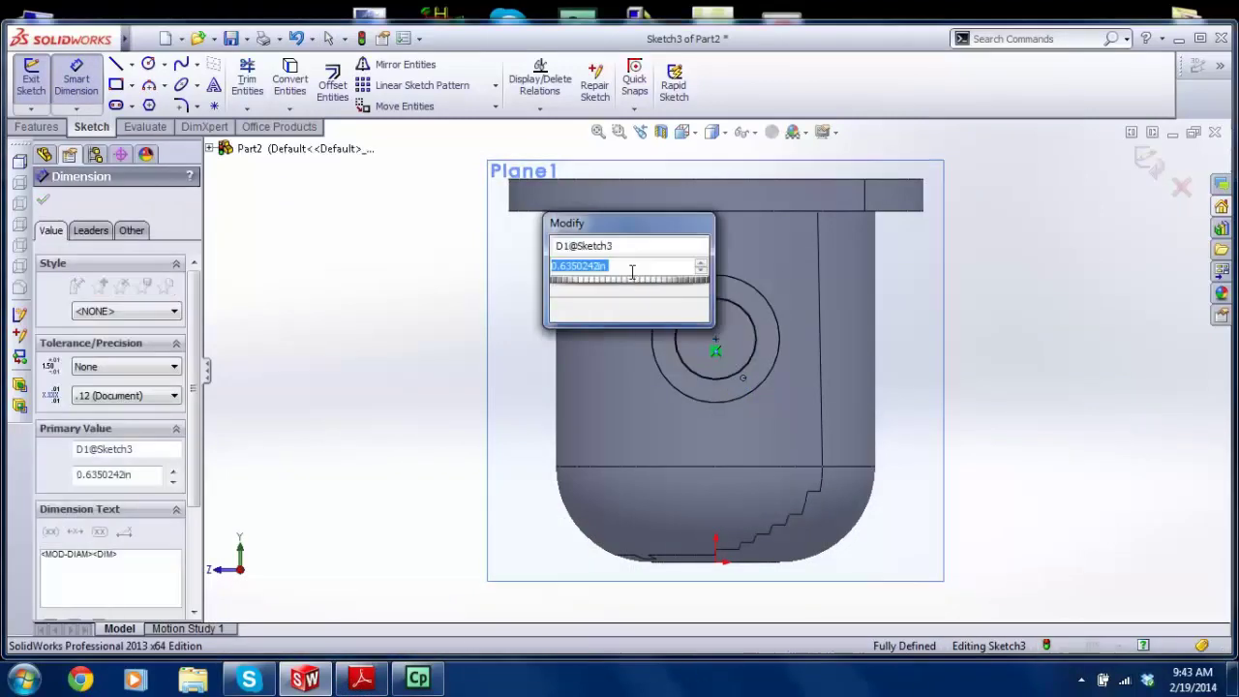
text(.75)
key(Return)
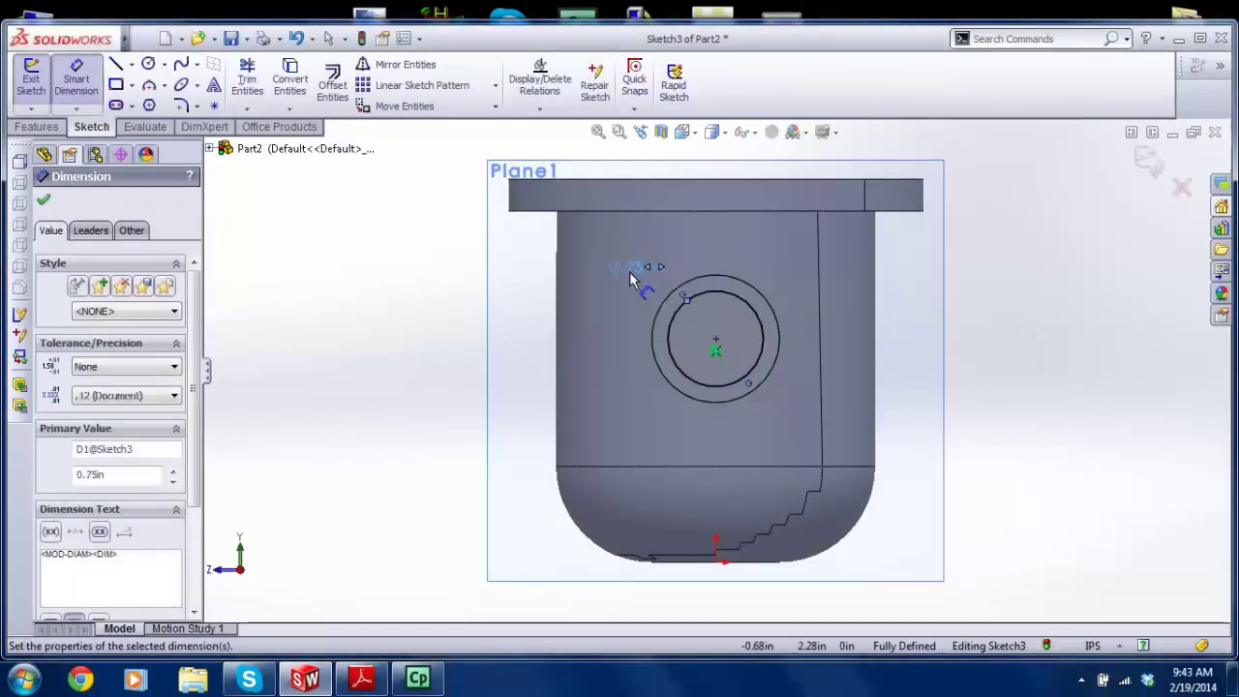
Step: Cut the 0.75 in circle through the port into the body's cavity with an Up To Next Extruded Cut
click(1151, 163)
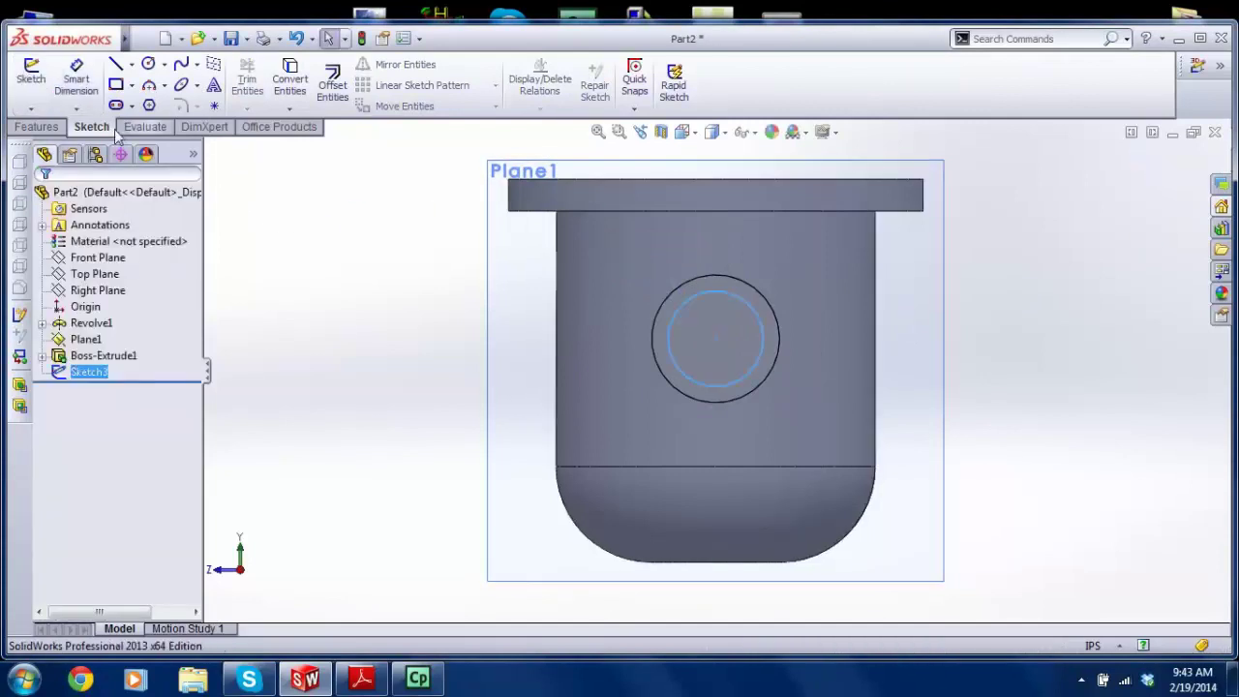
click(36, 127)
click(267, 85)
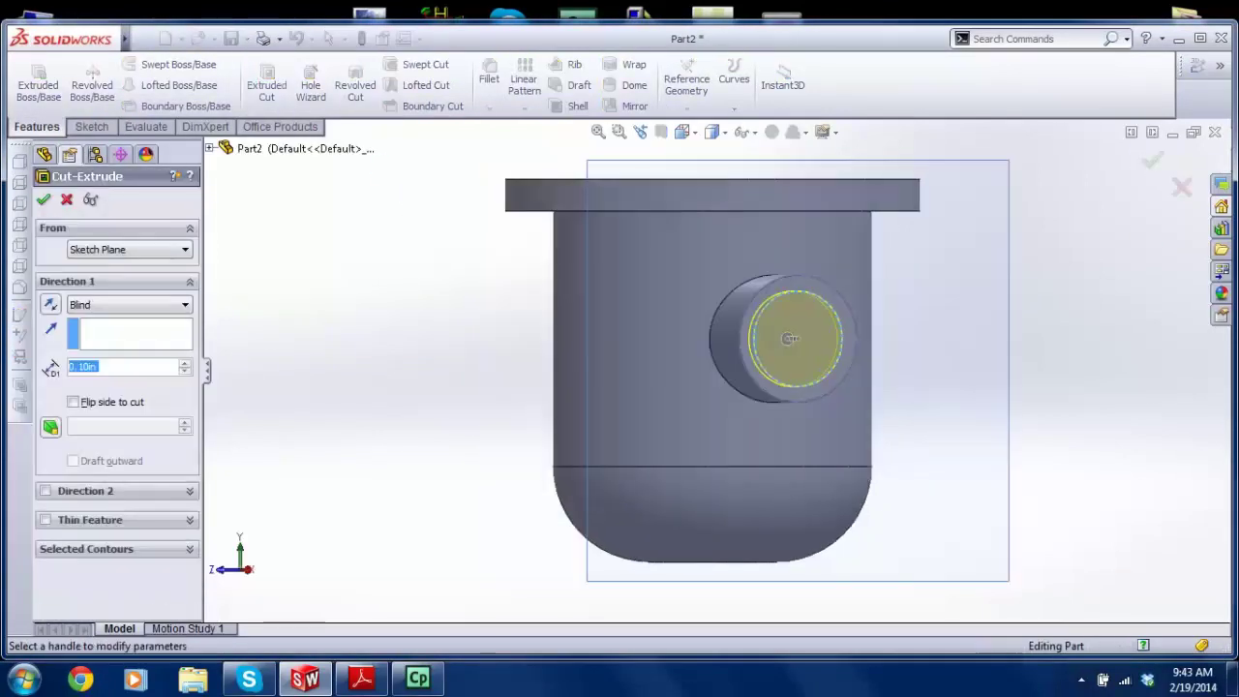
click(104, 304)
click(97, 340)
middle_drag(1075, 174, 1085, 265)
click(1142, 165)
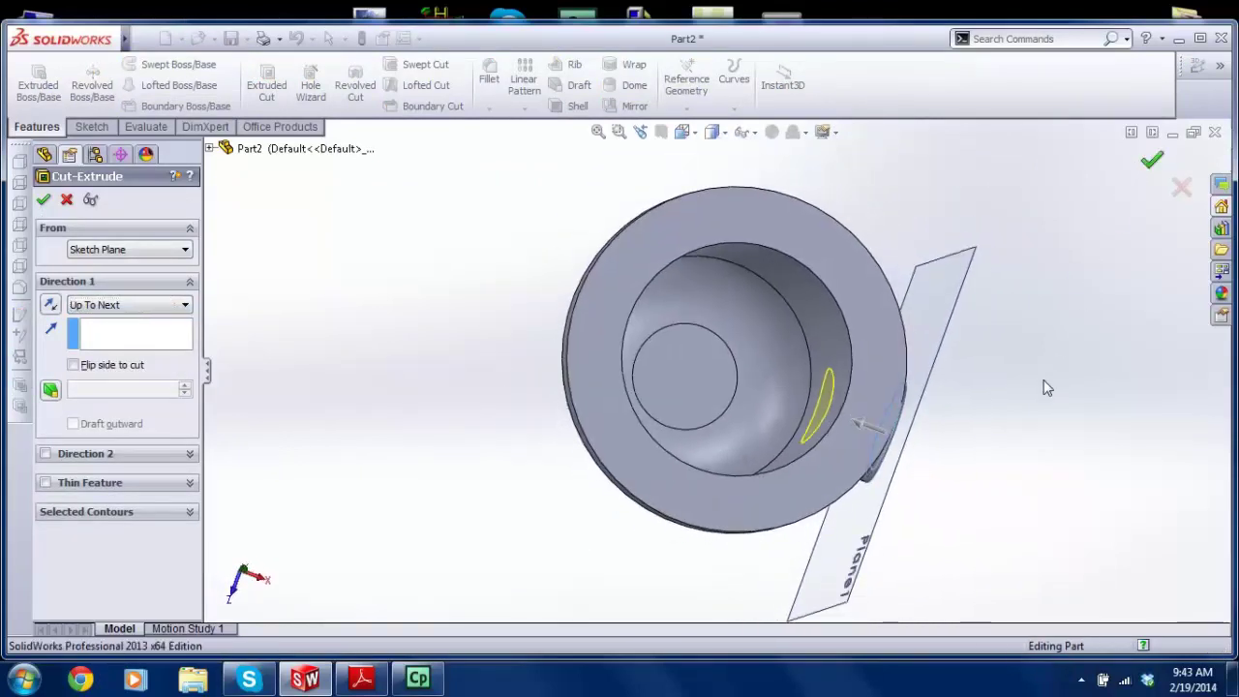
Step: Inspect the port opening from several angles and hide the offset plane Plane1
middle_drag(921, 465, 831, 366)
middle_drag(821, 414, 765, 286)
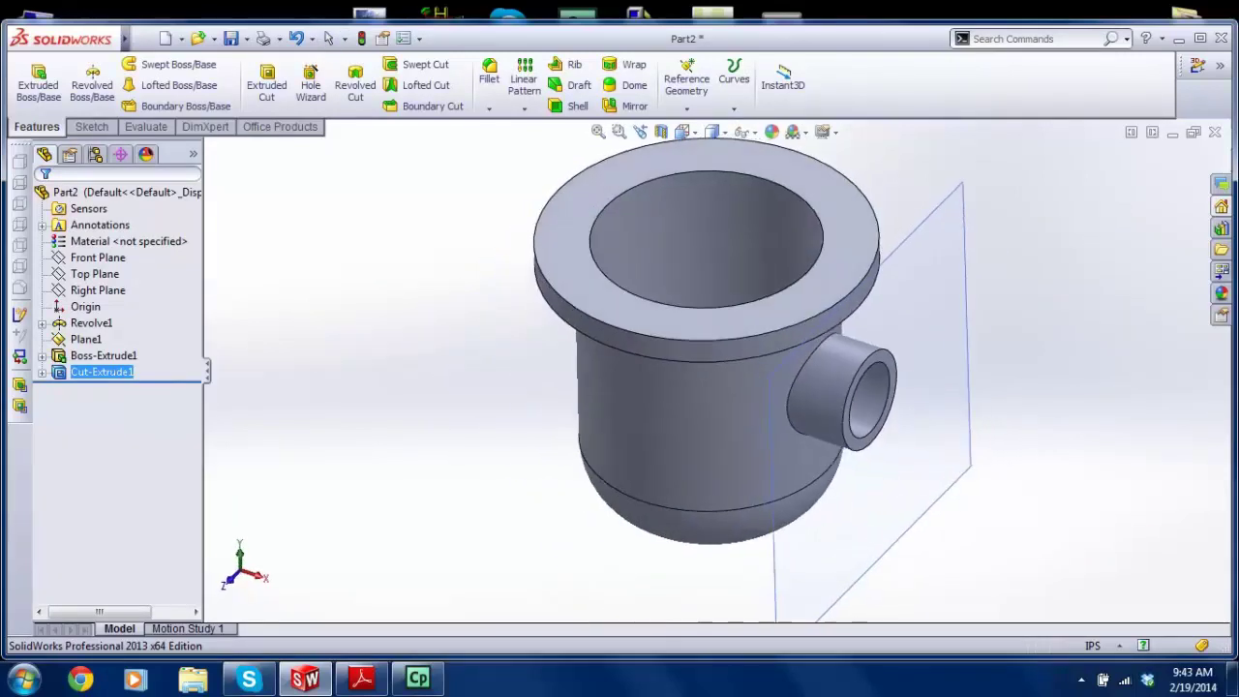
scroll(758, 338, up, 3)
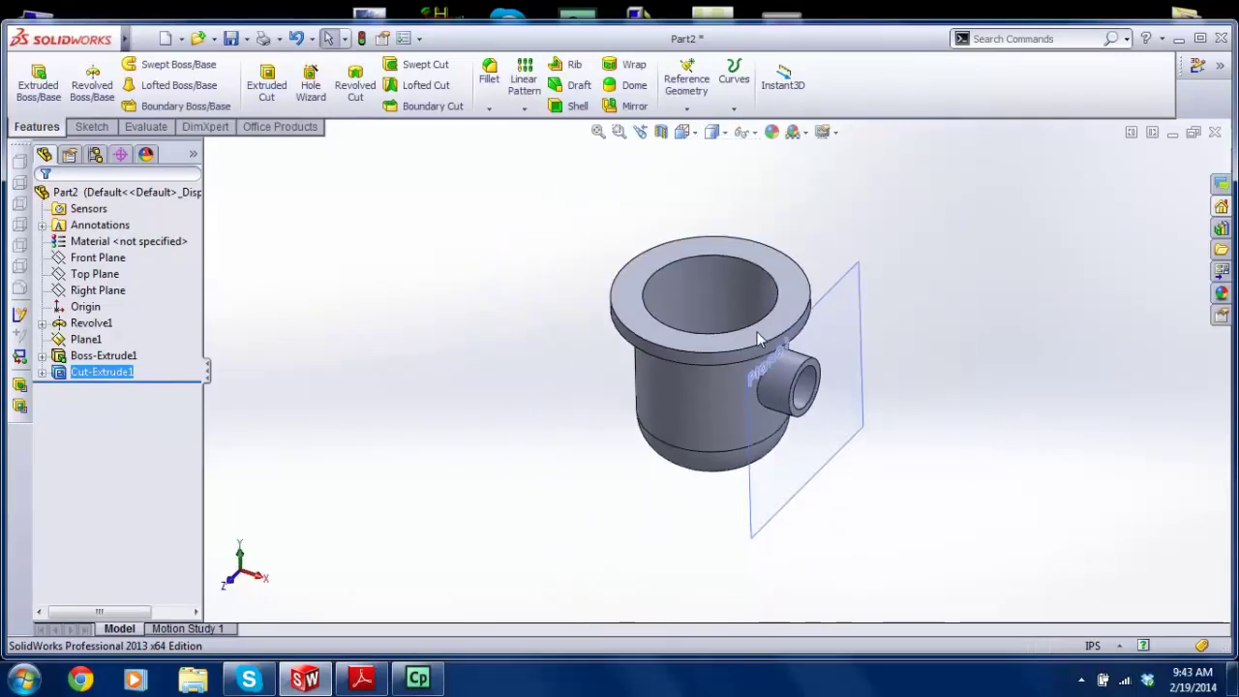
right_click(89, 339)
click(123, 313)
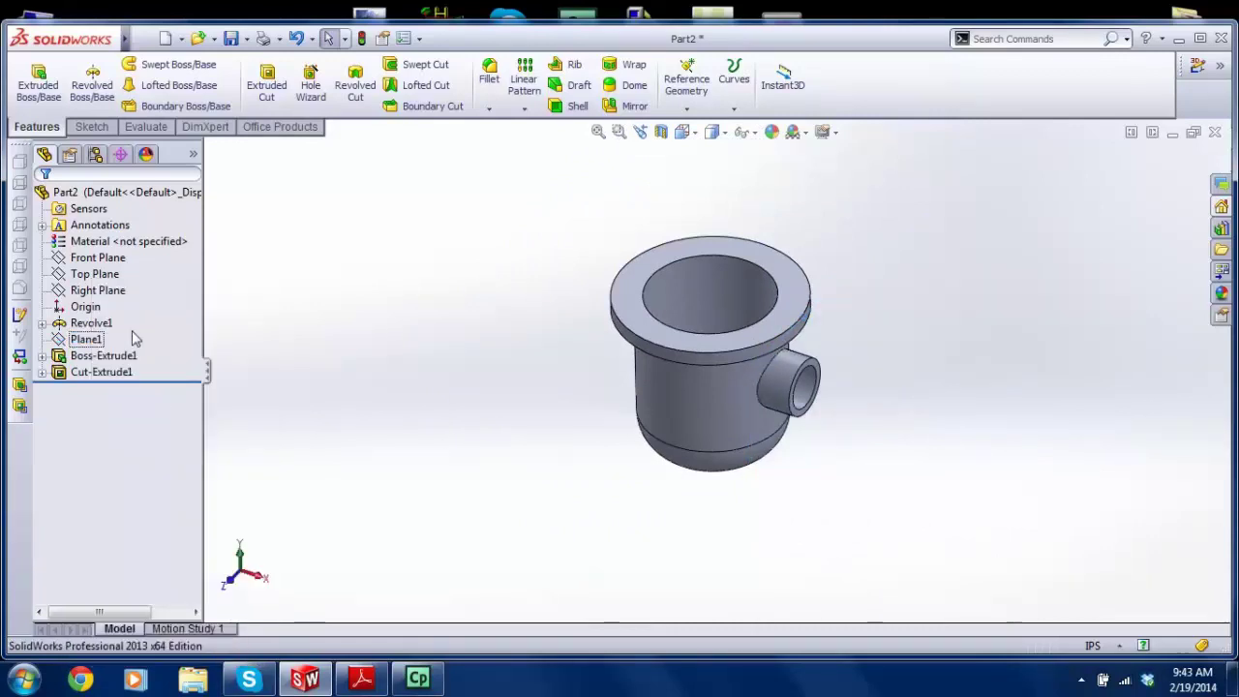
Step: Mirror the side port's boss and its cut about the Right Plane to the opposite side of the body
click(100, 291)
middle_drag(683, 387, 668, 347)
scroll(690, 345, down, 2)
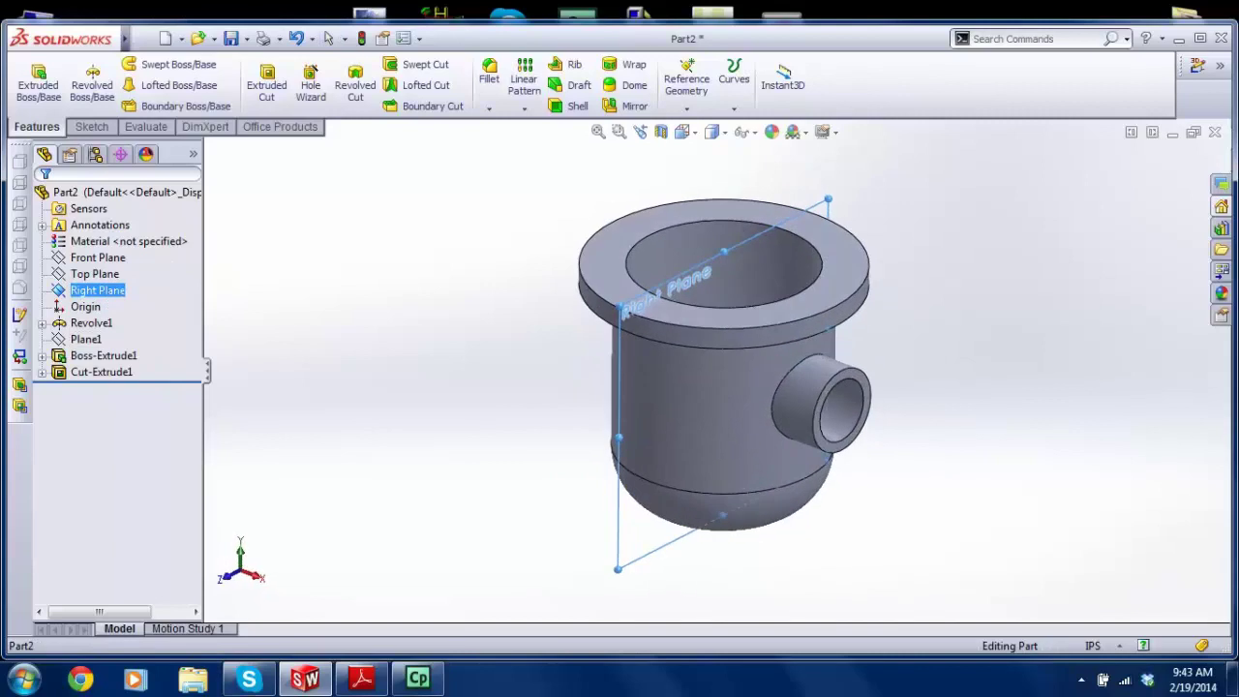
click(629, 107)
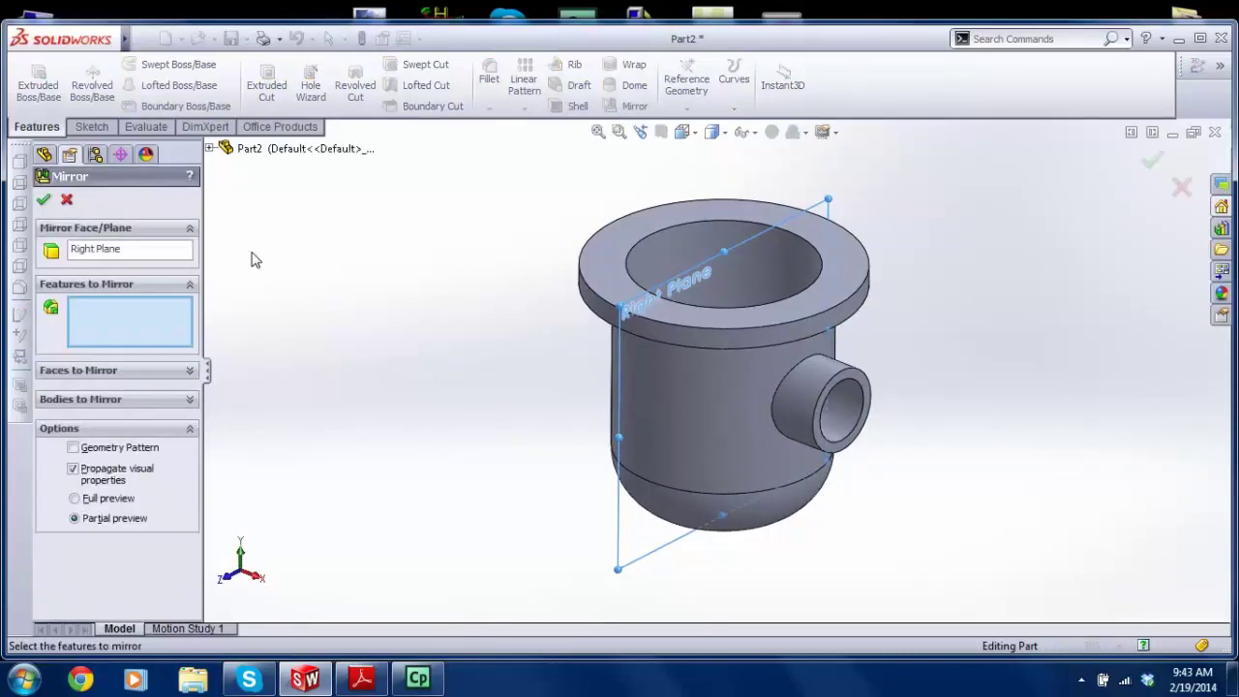
click(209, 148)
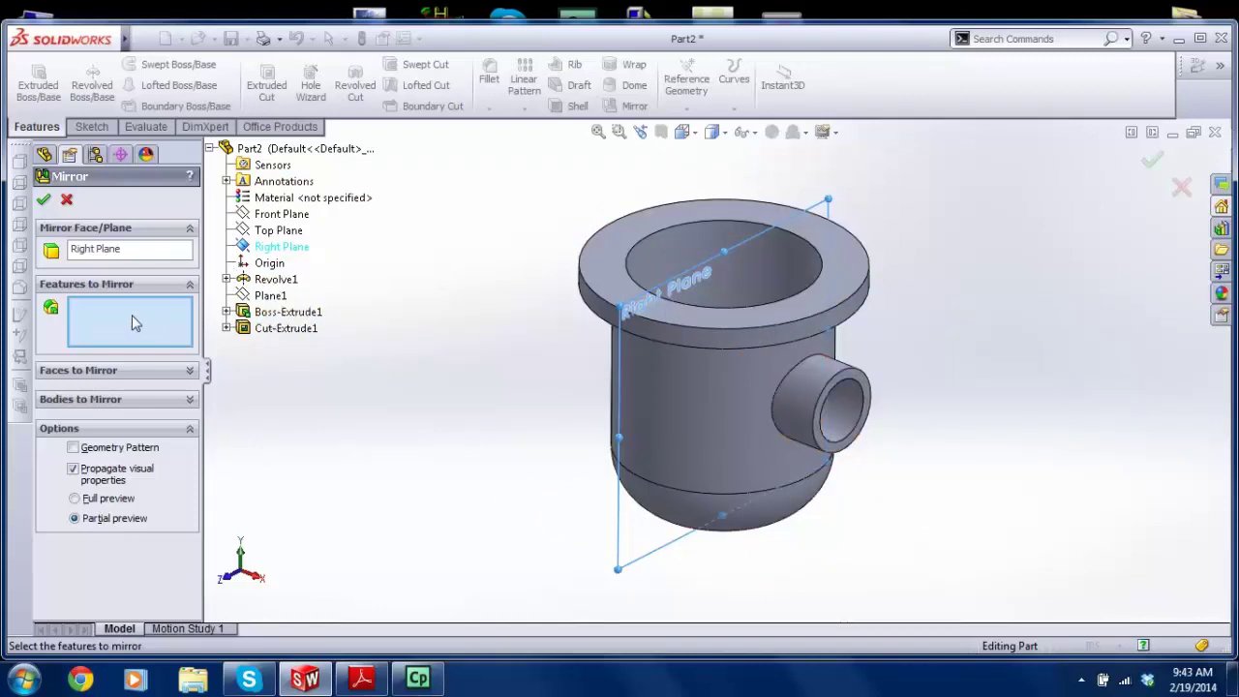
click(280, 315)
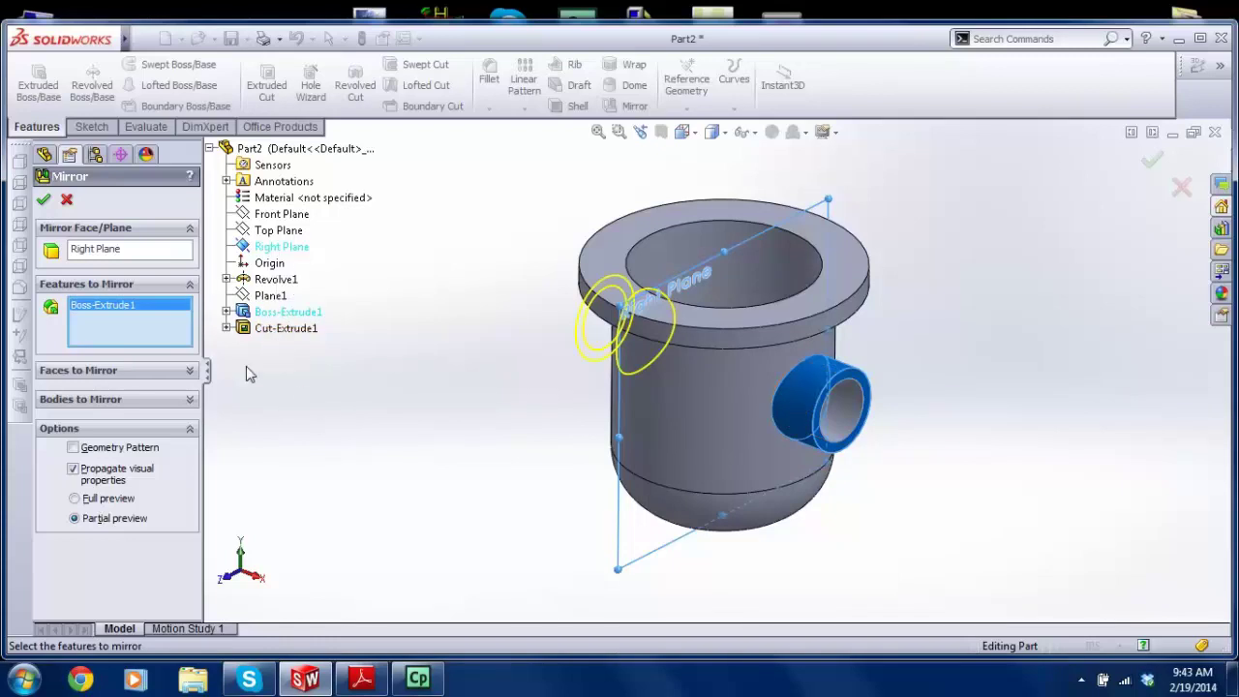
click(285, 328)
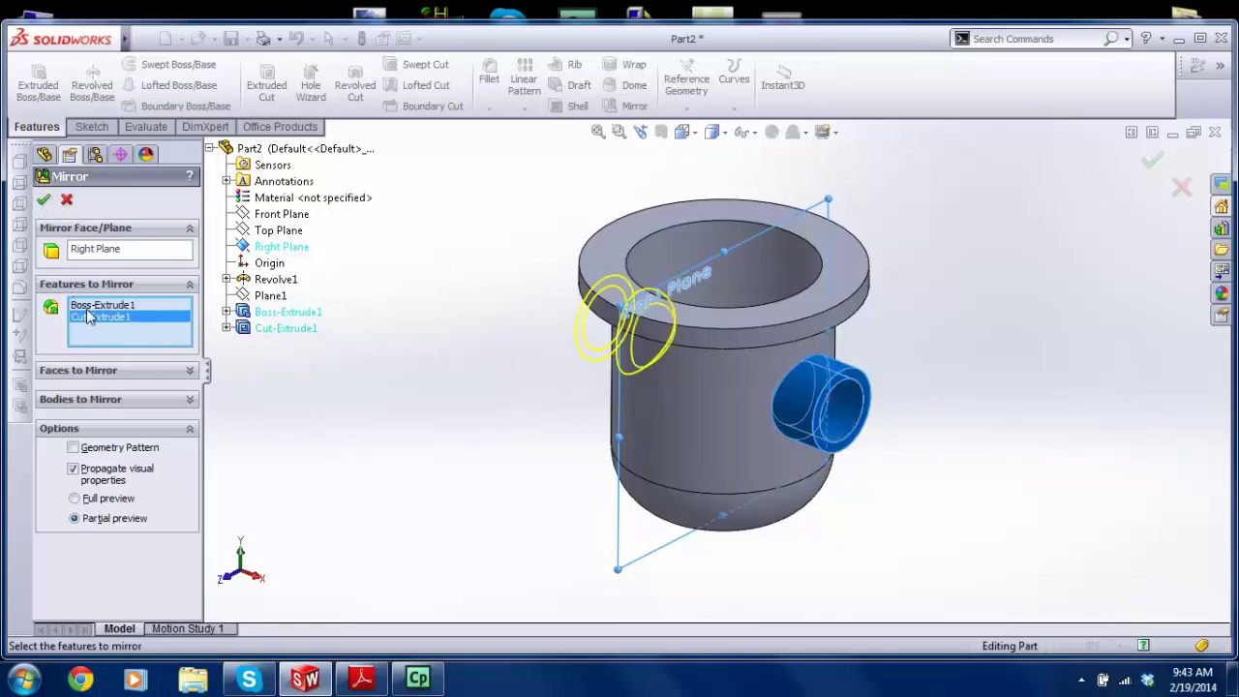
click(44, 199)
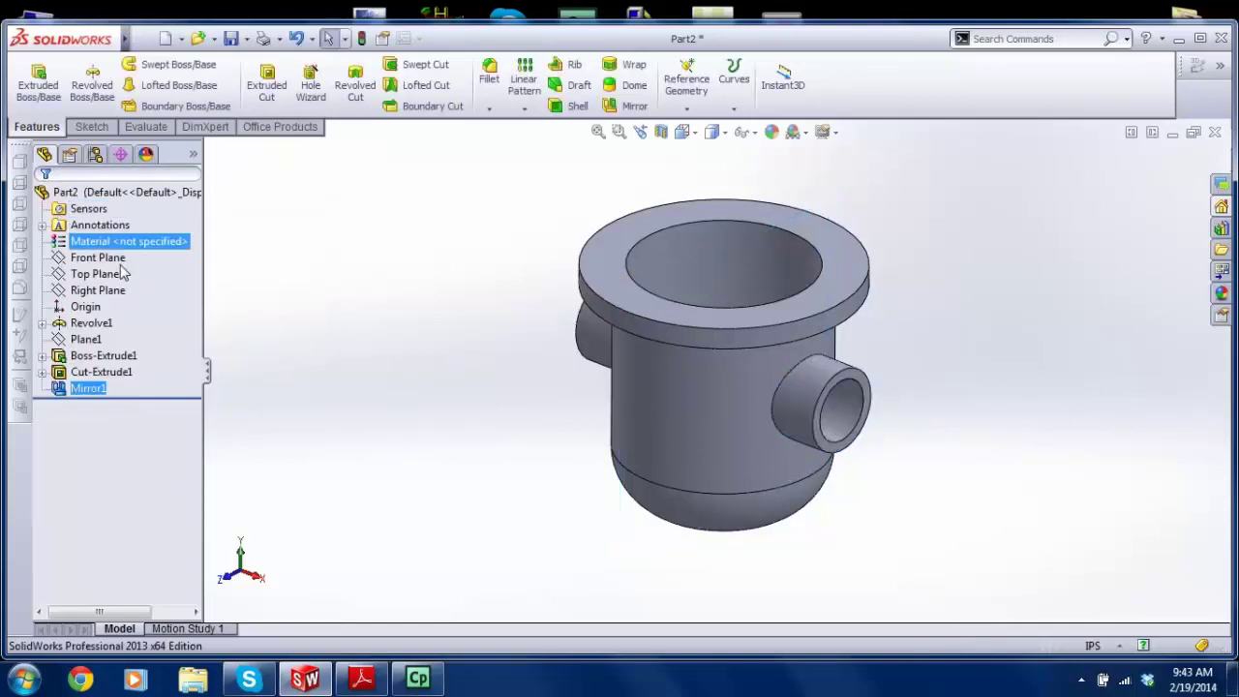
middle_drag(429, 353, 689, 397)
middle_drag(714, 346, 700, 380)
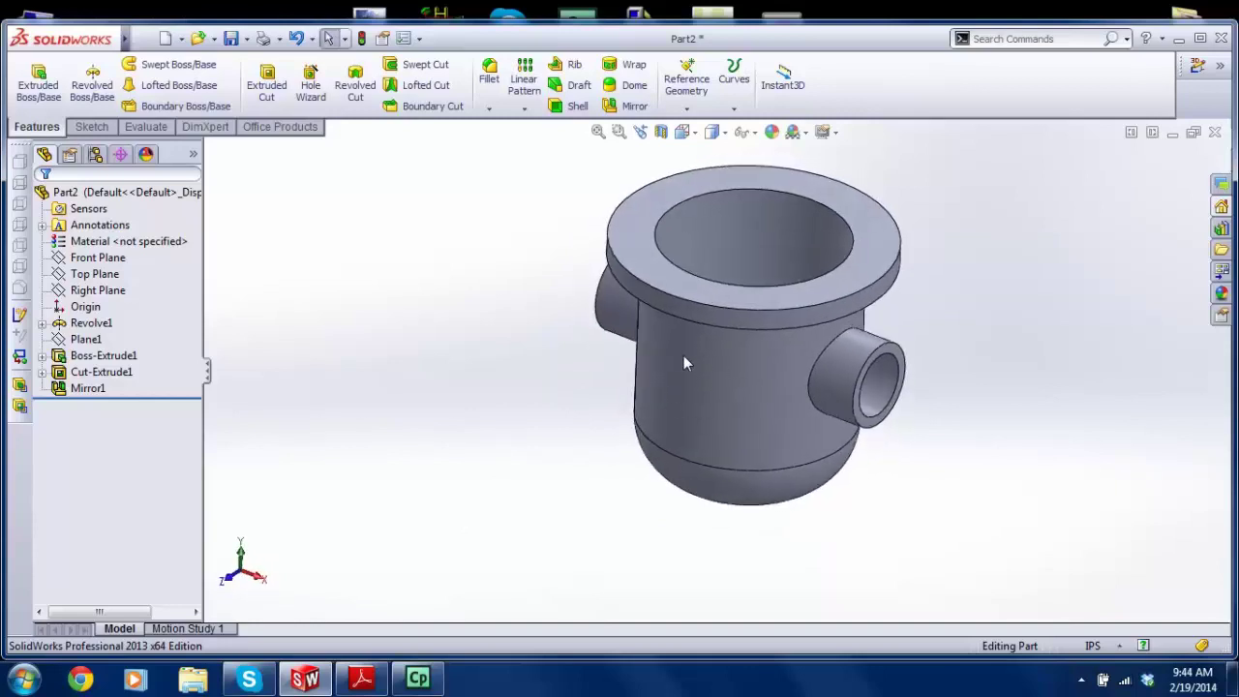
Step: Check the front port's offset and diameter in the PDF drawing of the Regulator Body
click(361, 678)
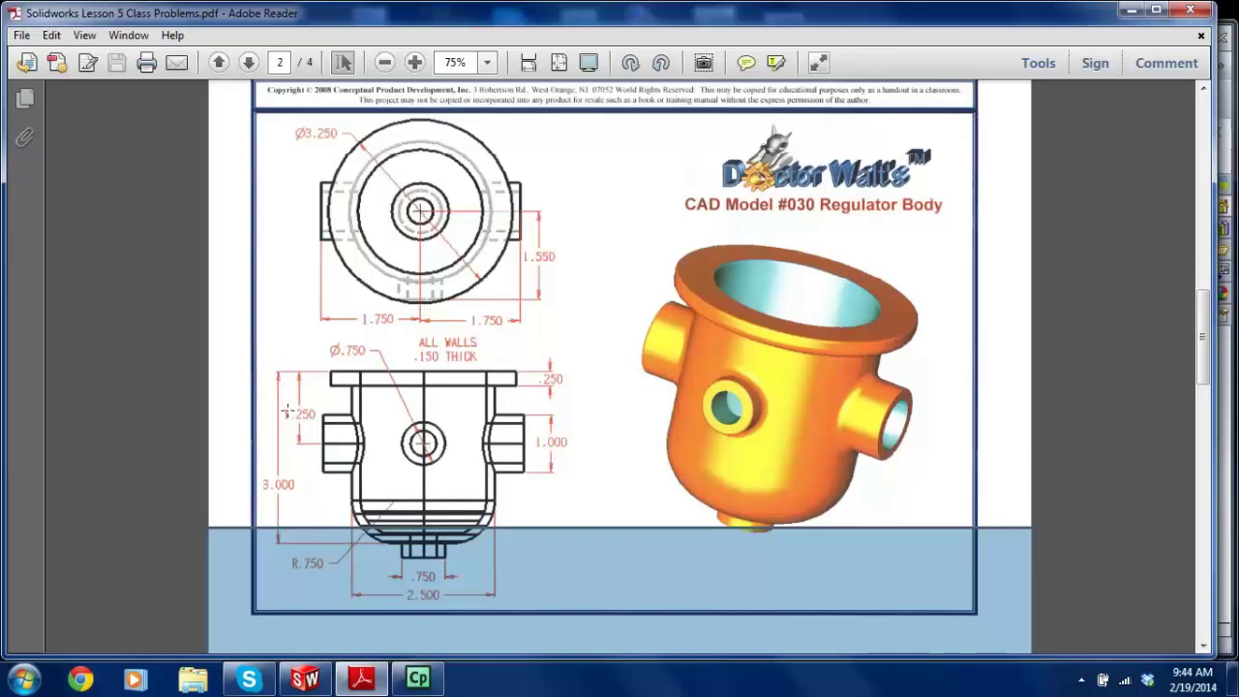
click(305, 677)
mouse_move(362, 347)
middle_down()
mouse_move(364, 322)
mouse_move(364, 339)
middle_up()
click(368, 685)
click(305, 678)
Step: Create a reference plane offset 1.55 in from the Front Plane, in front of the body
click(97, 290)
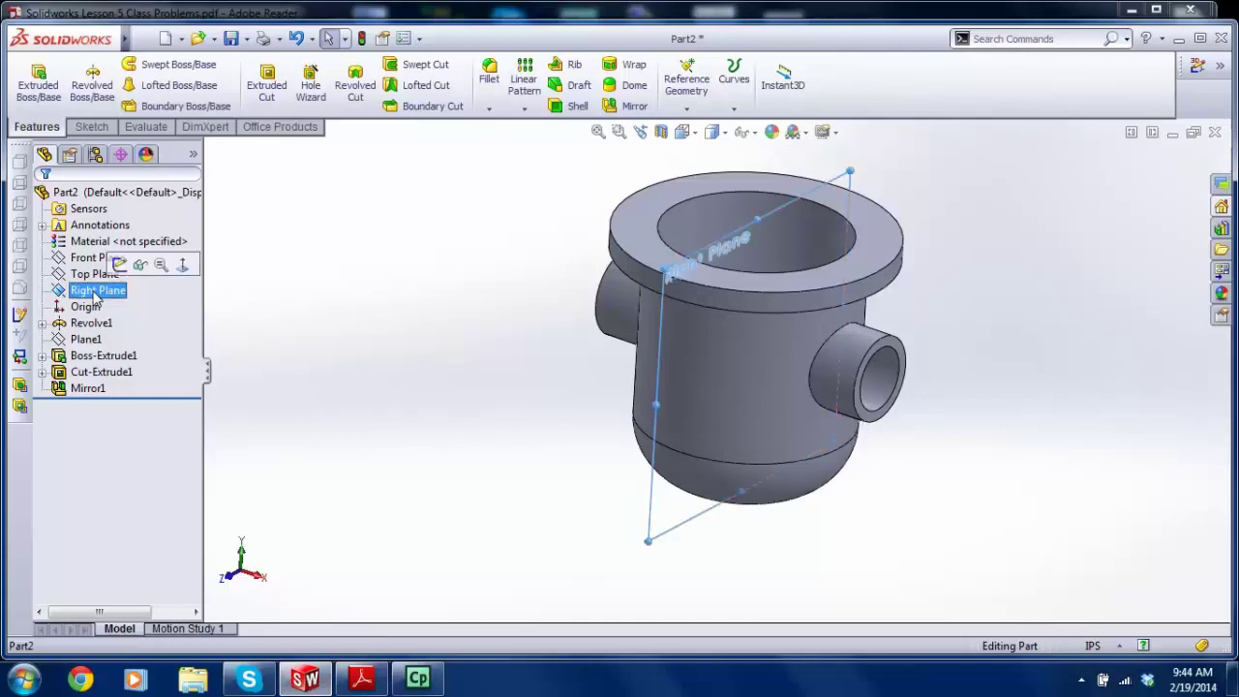
click(87, 275)
click(87, 258)
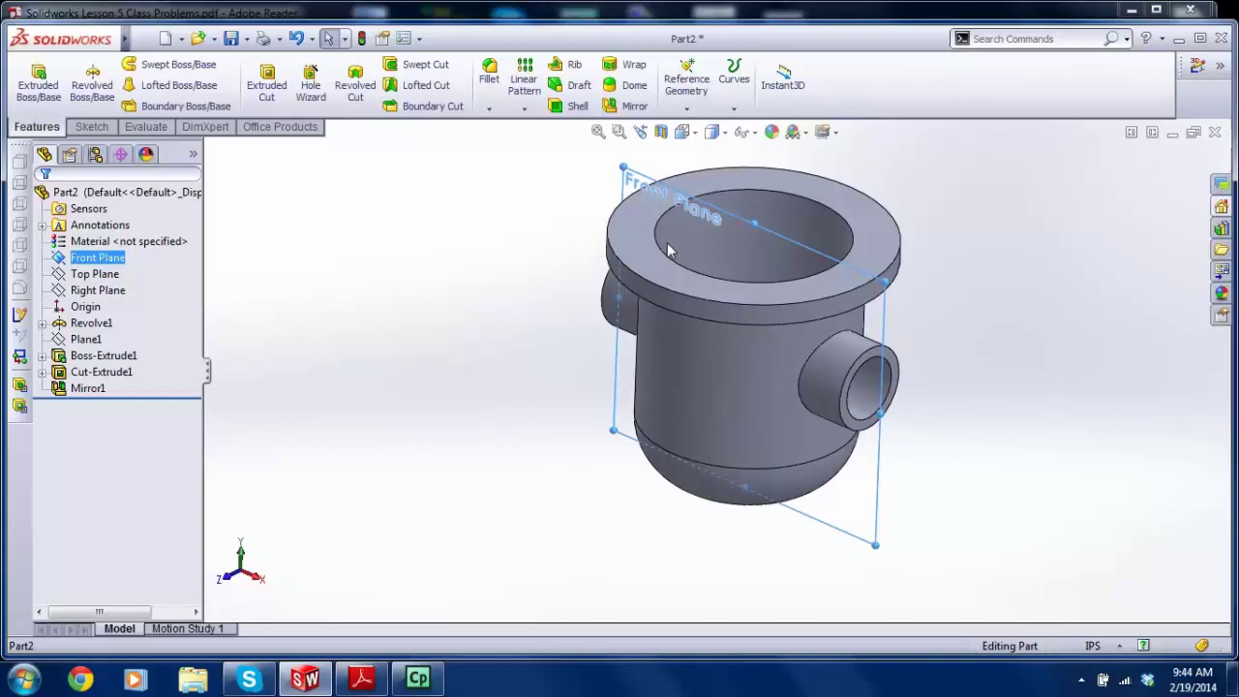
click(686, 85)
click(701, 132)
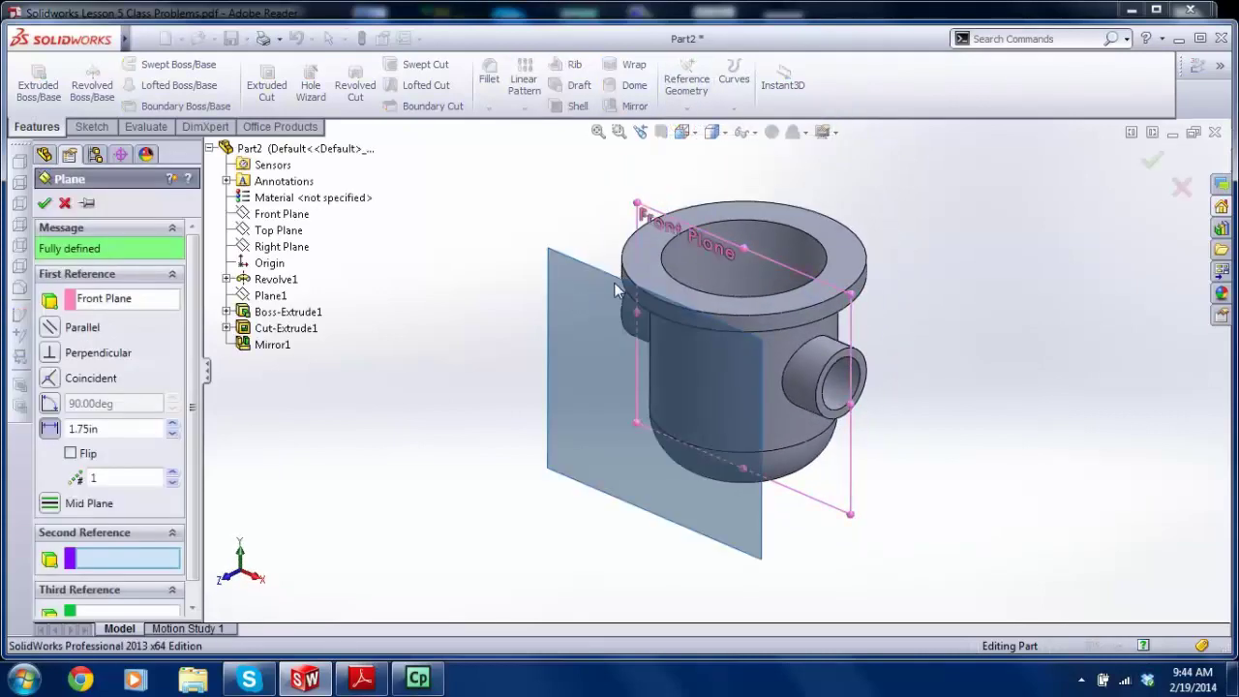
middle_drag(676, 252, 720, 269)
scroll(672, 259, down, 2)
scroll(721, 269, up, 1)
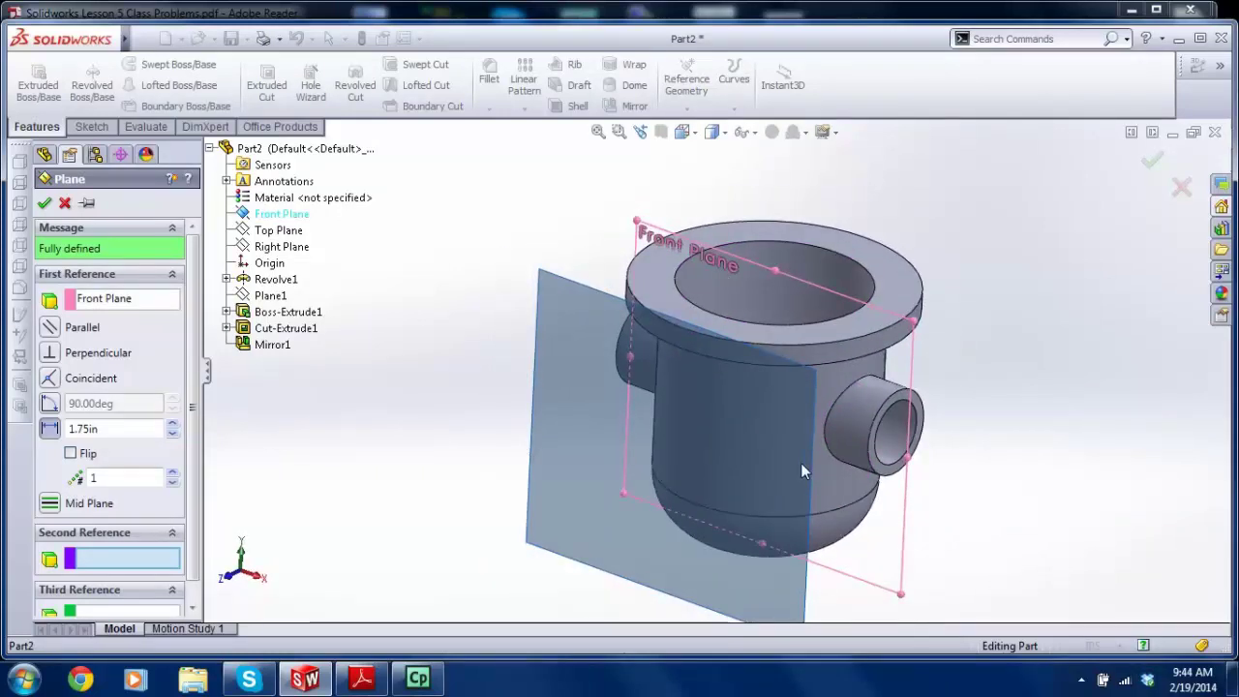
click(139, 432)
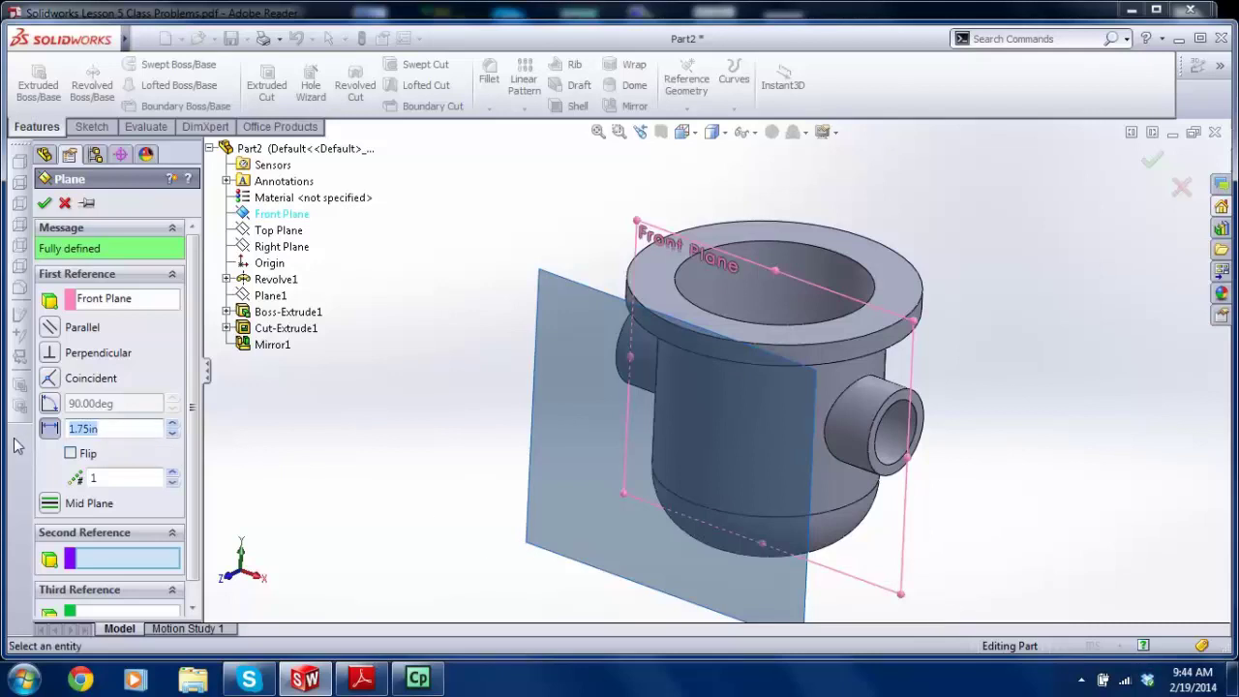
text(1.55)
key(Return)
scroll(479, 329, up, 1)
scroll(677, 384, up, 2)
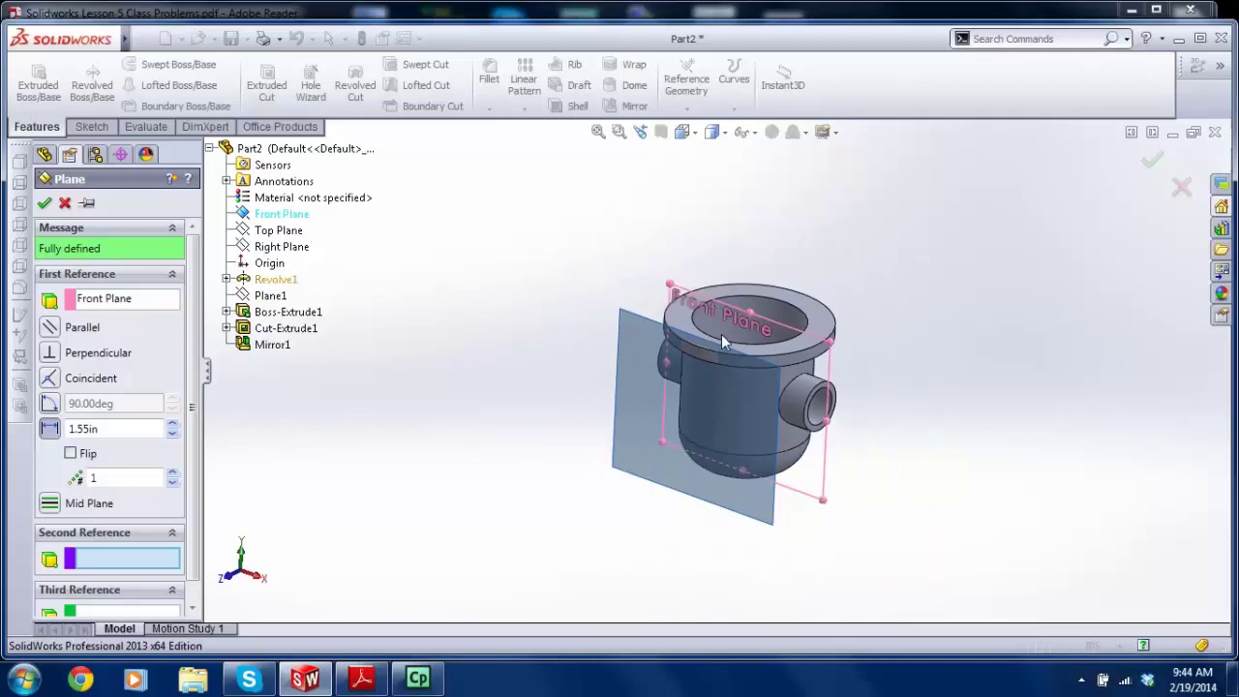
click(44, 203)
mouse_move(672, 395)
middle_down()
mouse_move(642, 412)
mouse_move(651, 387)
middle_up()
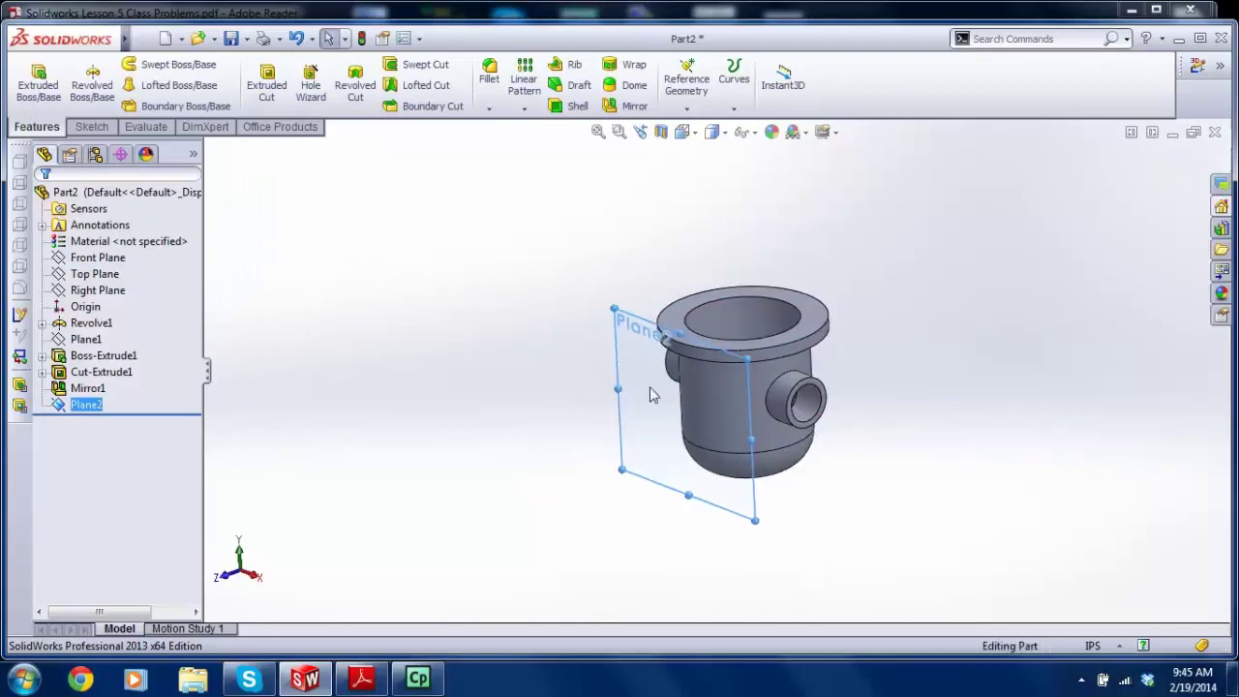
Step: Start a sketch on the new offset plane and draw a horizontal centerline between the midpoints of the two side ports' outer edges
middle_drag(743, 407, 666, 401)
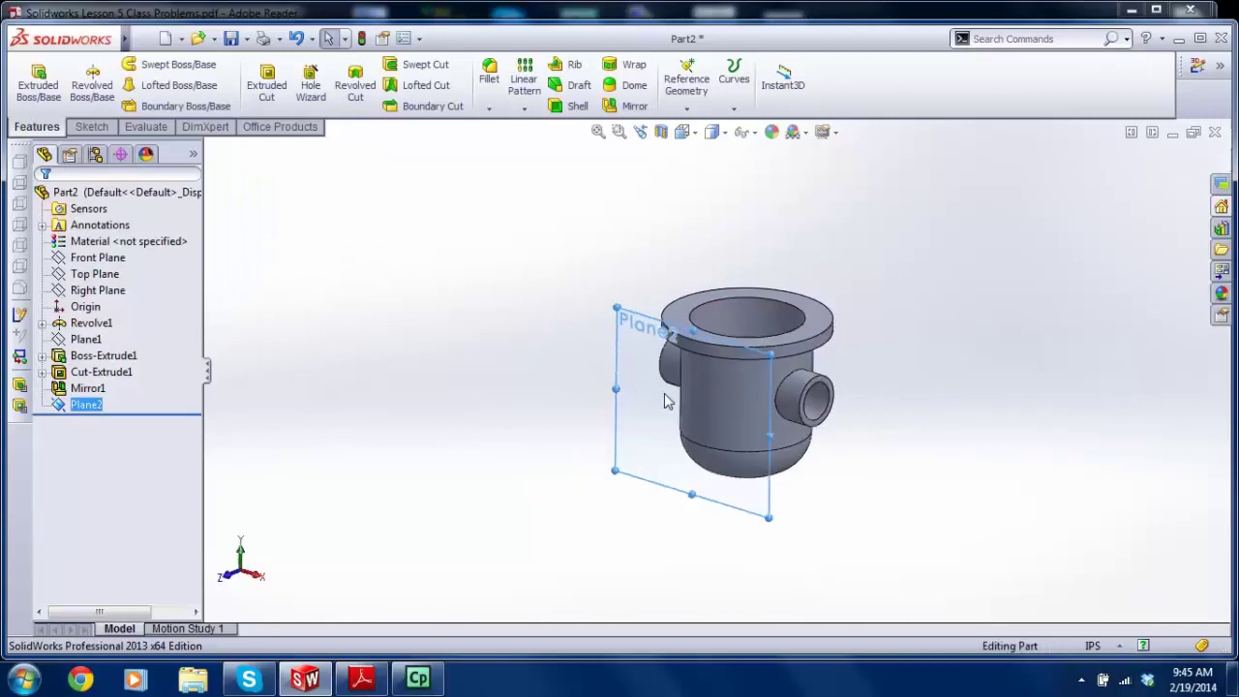
click(92, 127)
click(31, 77)
key(space)
click(679, 460)
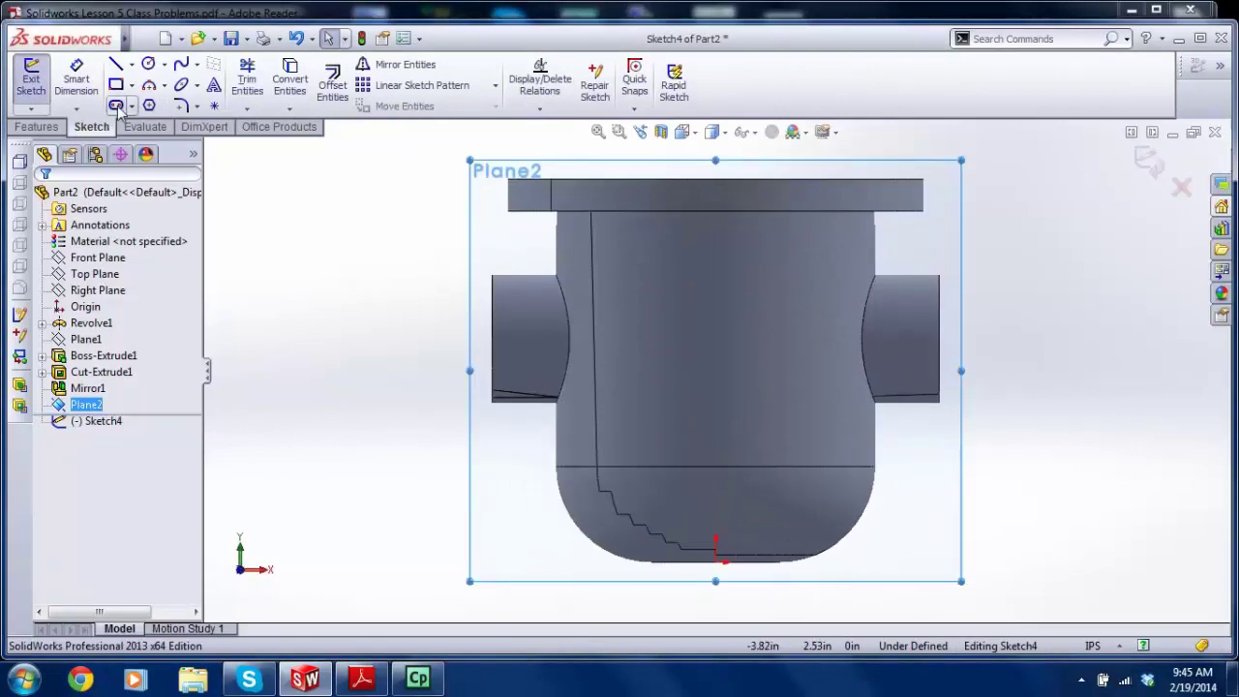
click(132, 64)
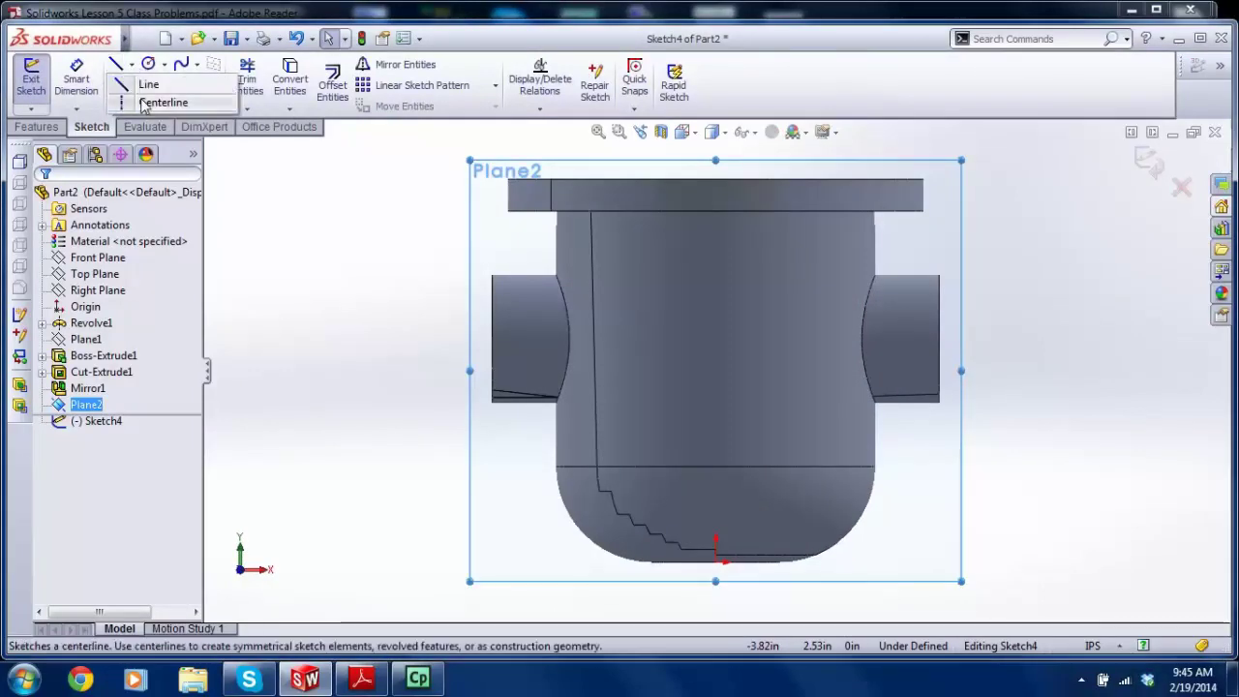
click(150, 105)
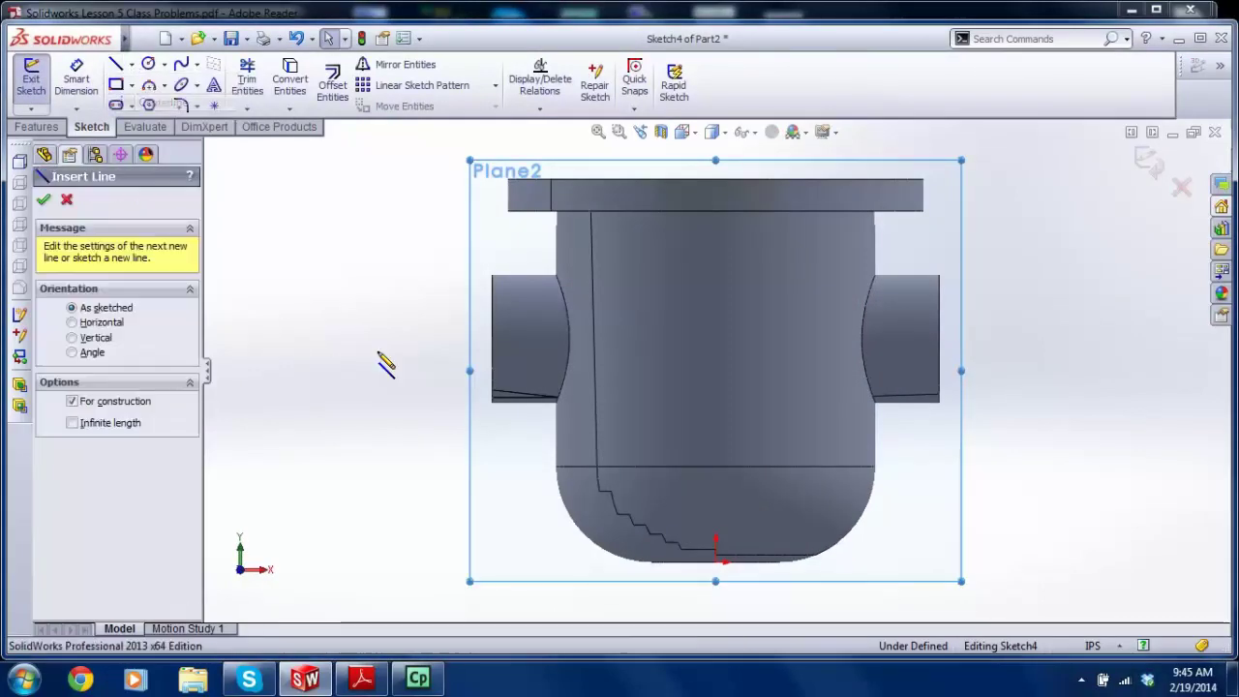
click(491, 337)
click(939, 338)
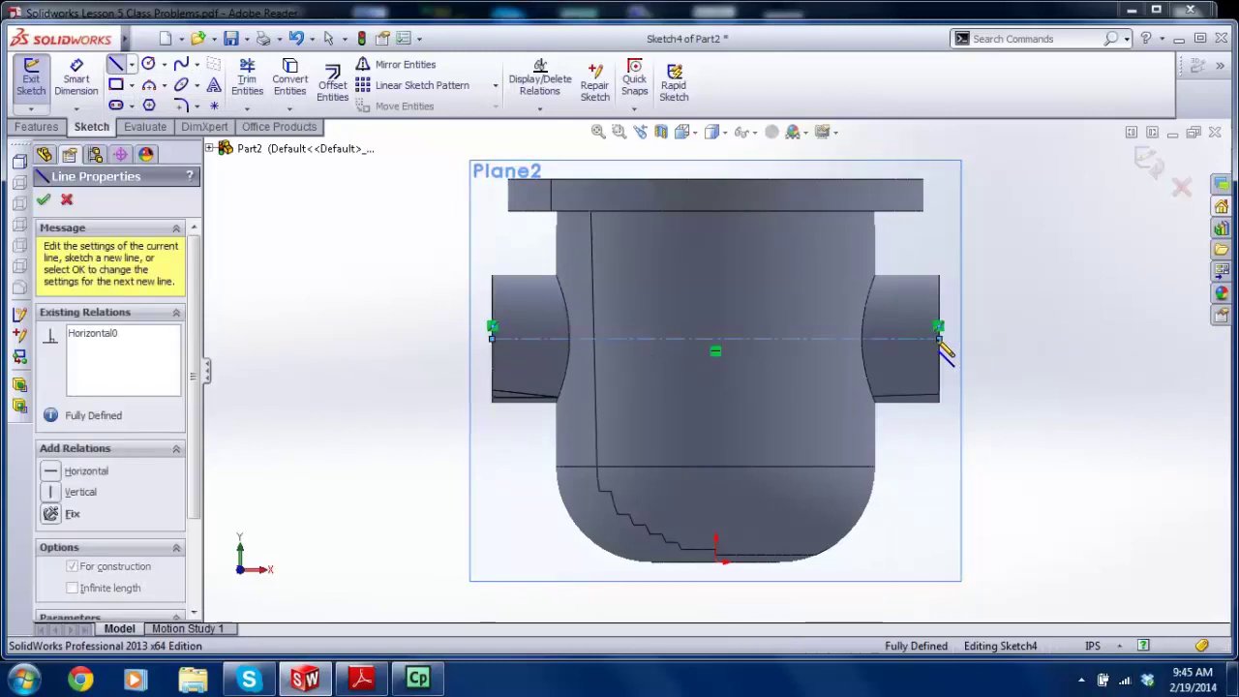
key(Escape)
Step: Draw a vertical centerline from the origin up to the midpoint of the flange's top edge
click(149, 65)
key(Escape)
click(132, 64)
click(155, 101)
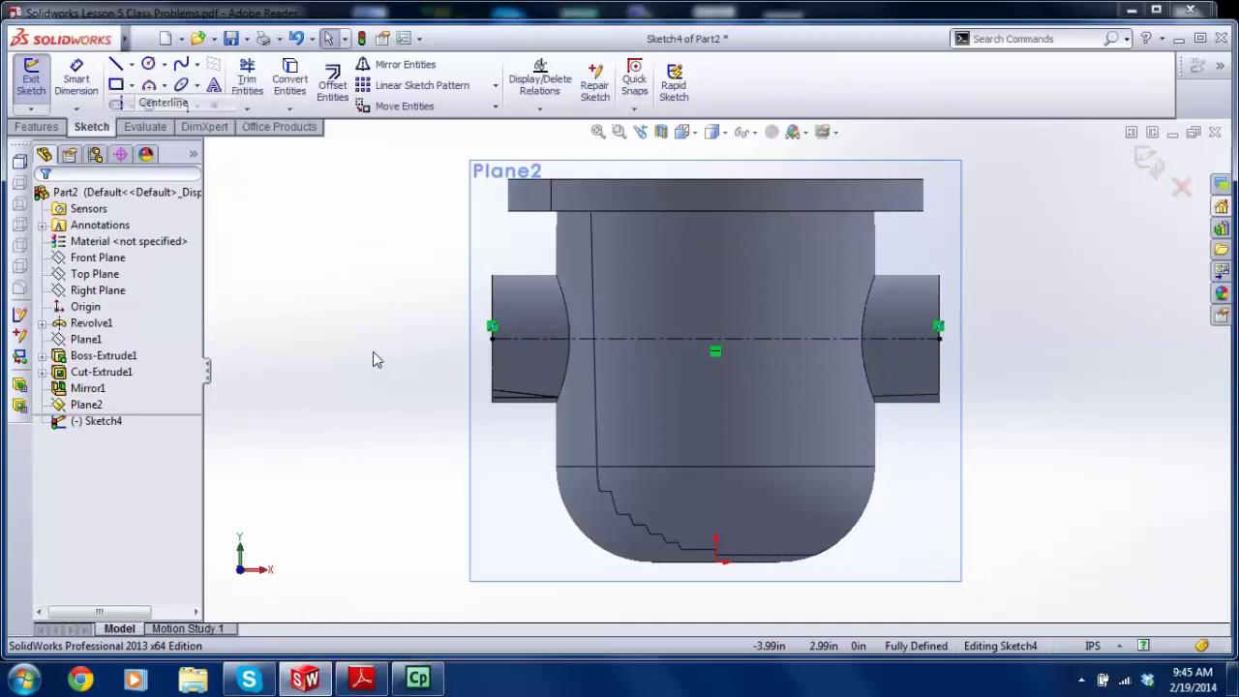
click(717, 562)
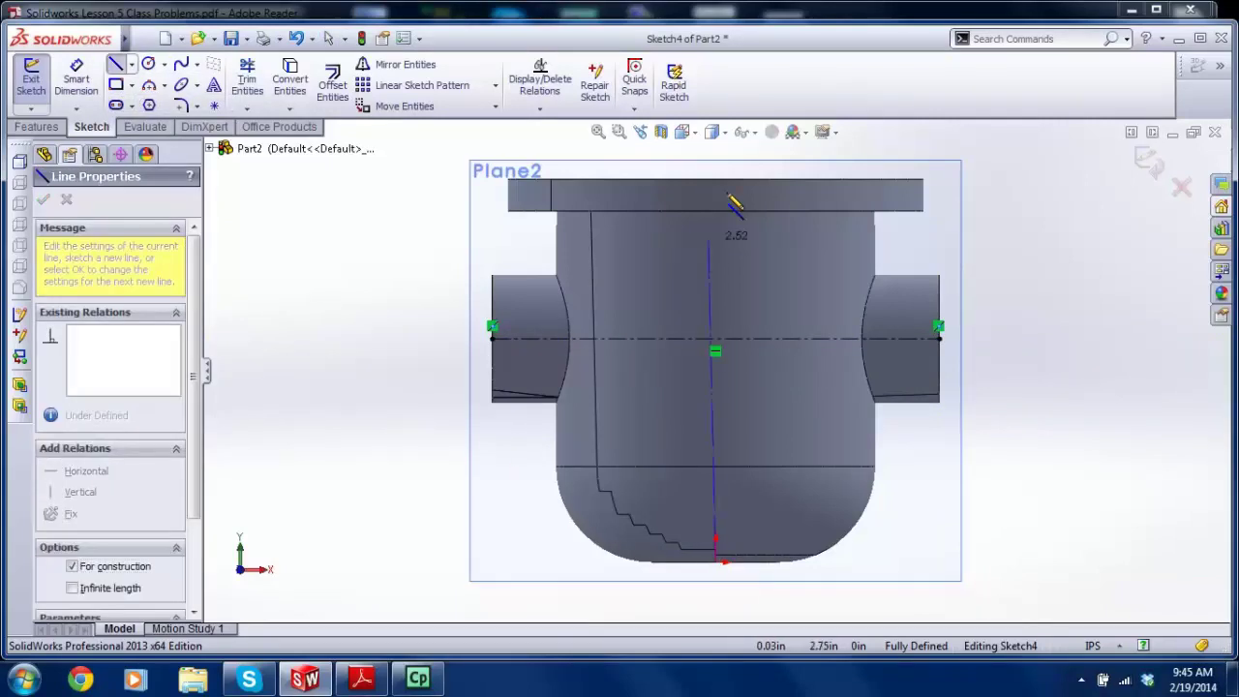
click(716, 182)
key(Escape)
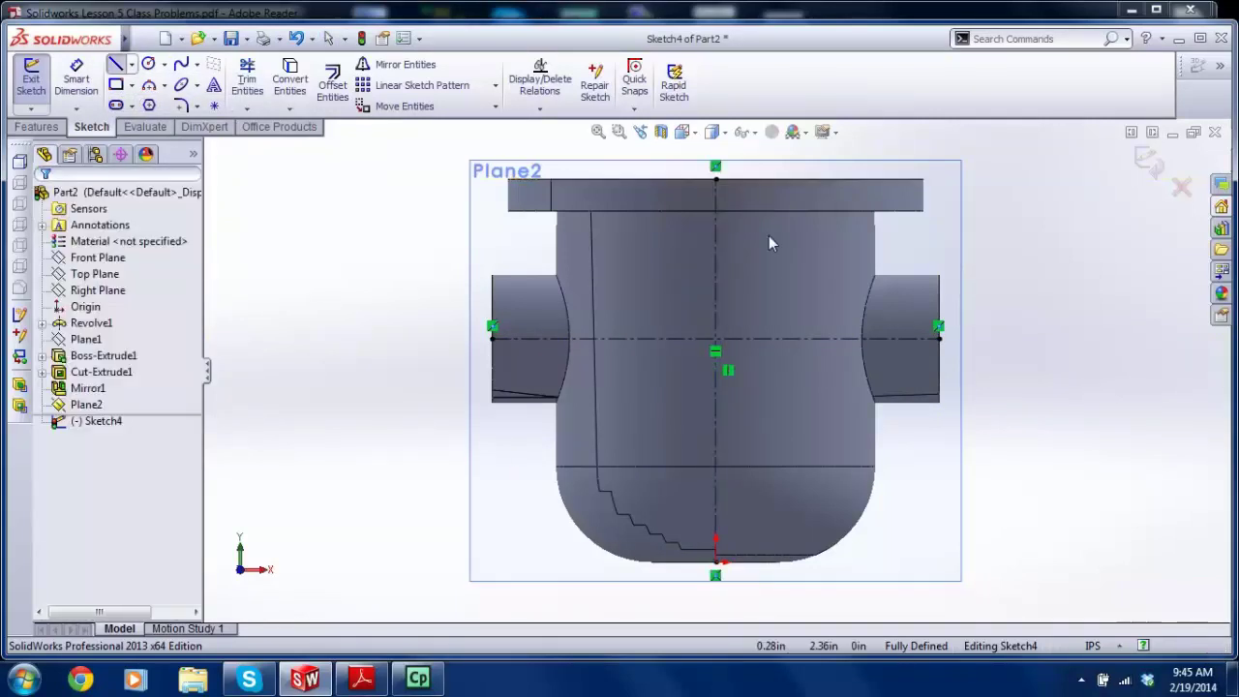
Step: Sketch a circle about 1 in in diameter centred where the two centerlines cross
click(716, 351)
click(762, 399)
key(Escape)
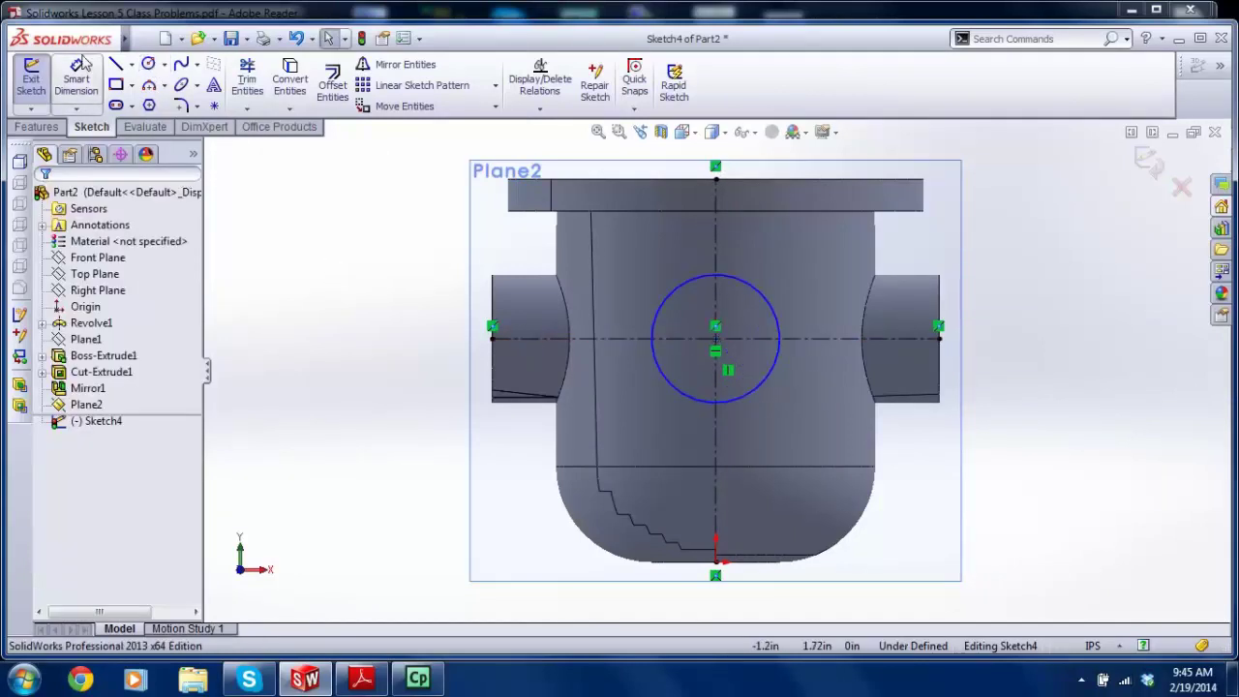
Step: Dimension the circle's diameter as 0.75 in and close the sketch
click(765, 392)
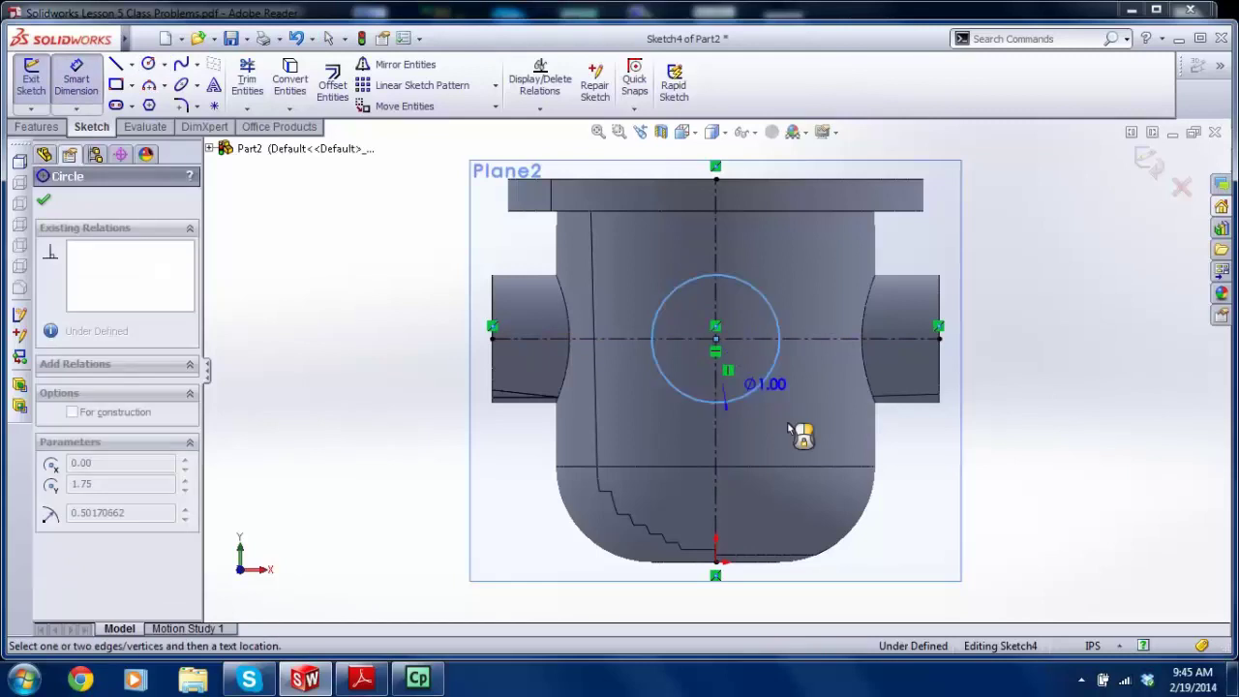
click(800, 436)
text(.75)
key(Return)
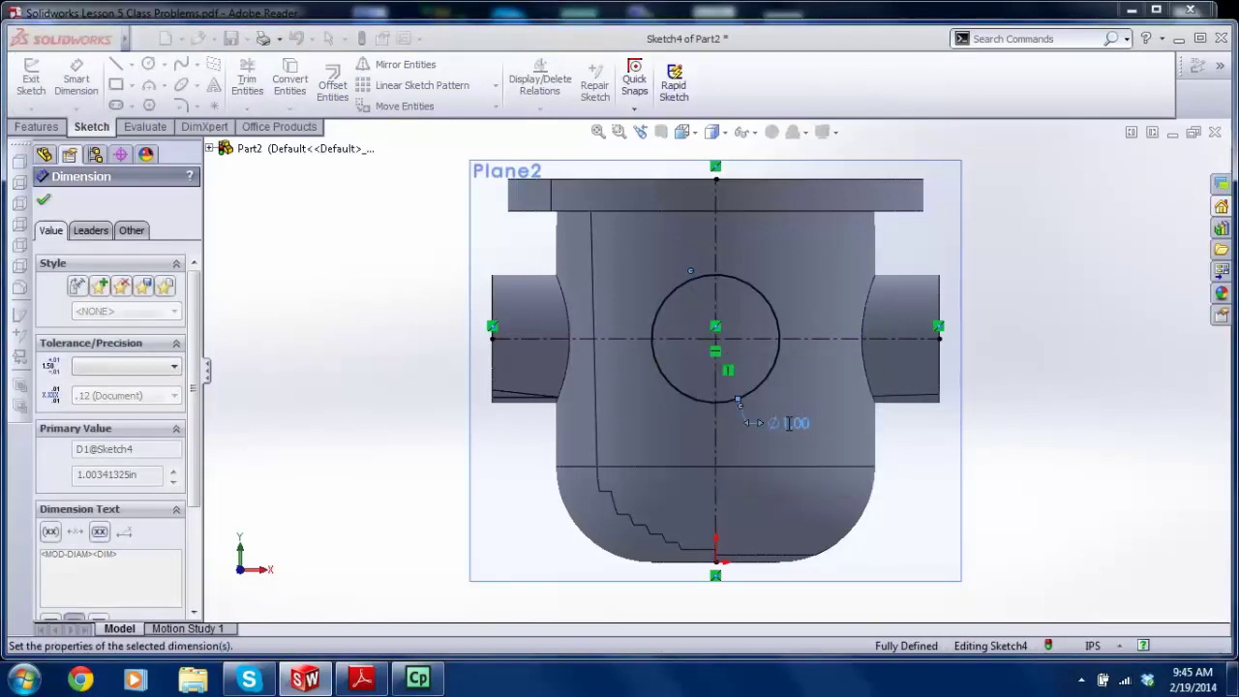
key(Escape)
click(1143, 165)
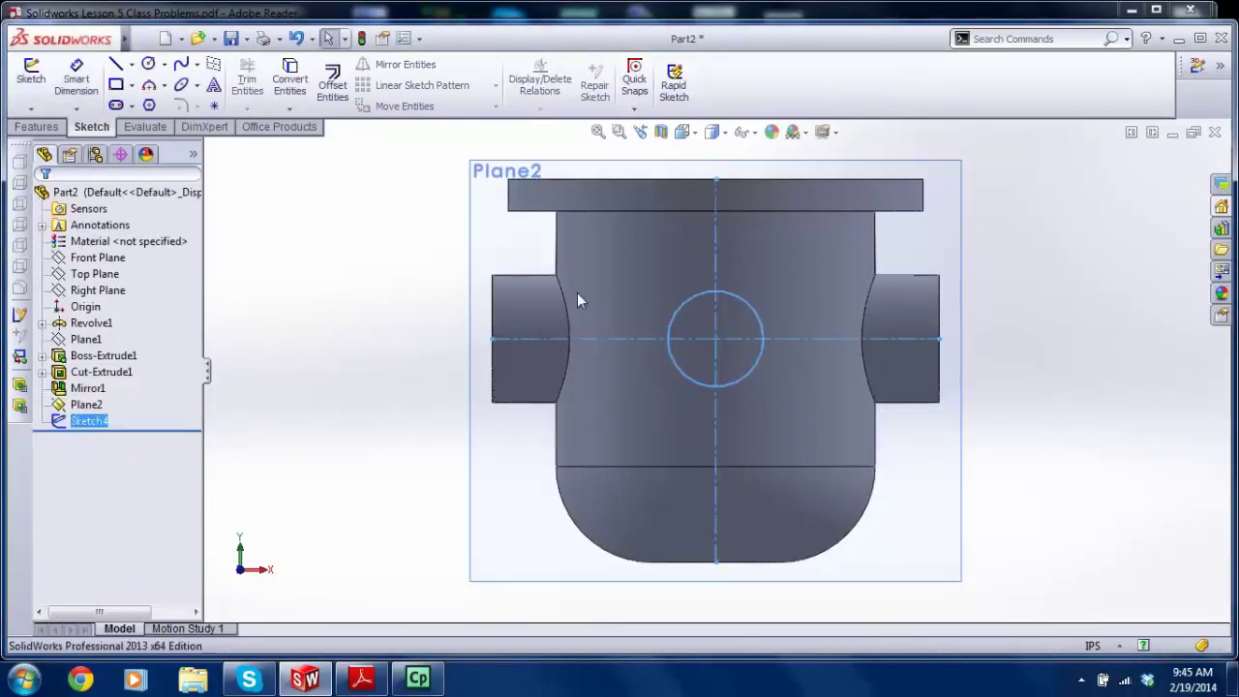
Step: Extrude the 0.75 in circle toward the body with an Up To Next end condition and hide the offset plane
click(36, 127)
click(39, 86)
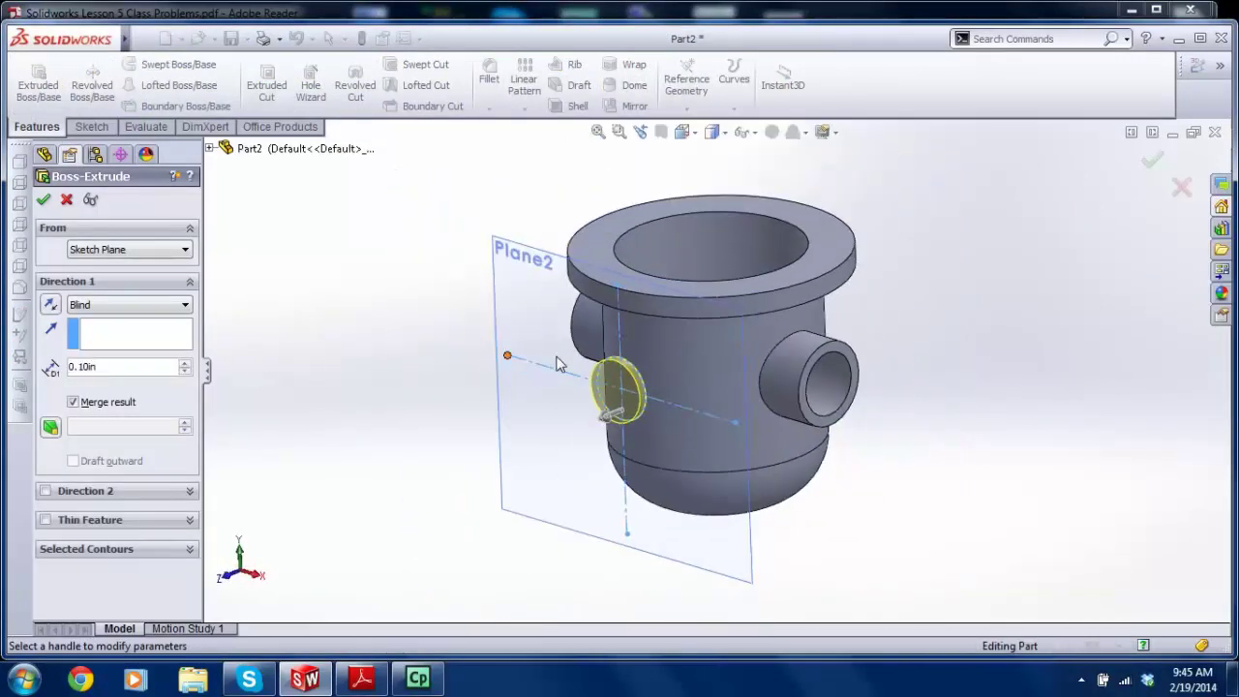
click(106, 307)
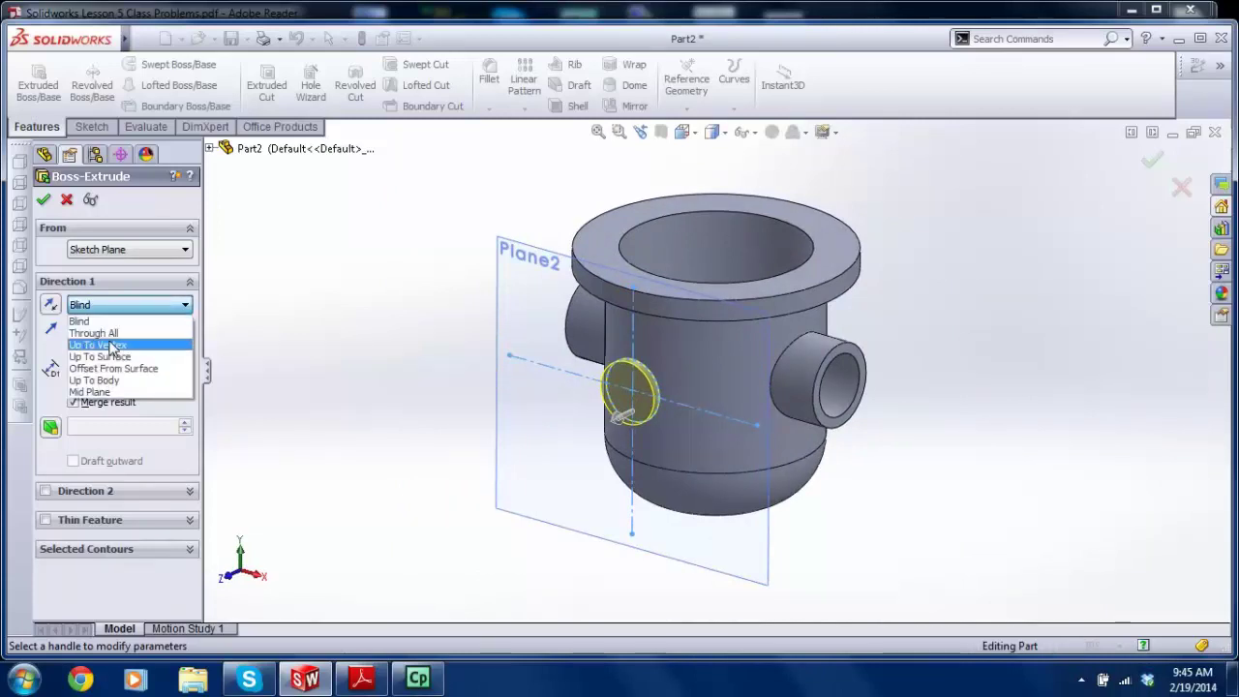
click(129, 320)
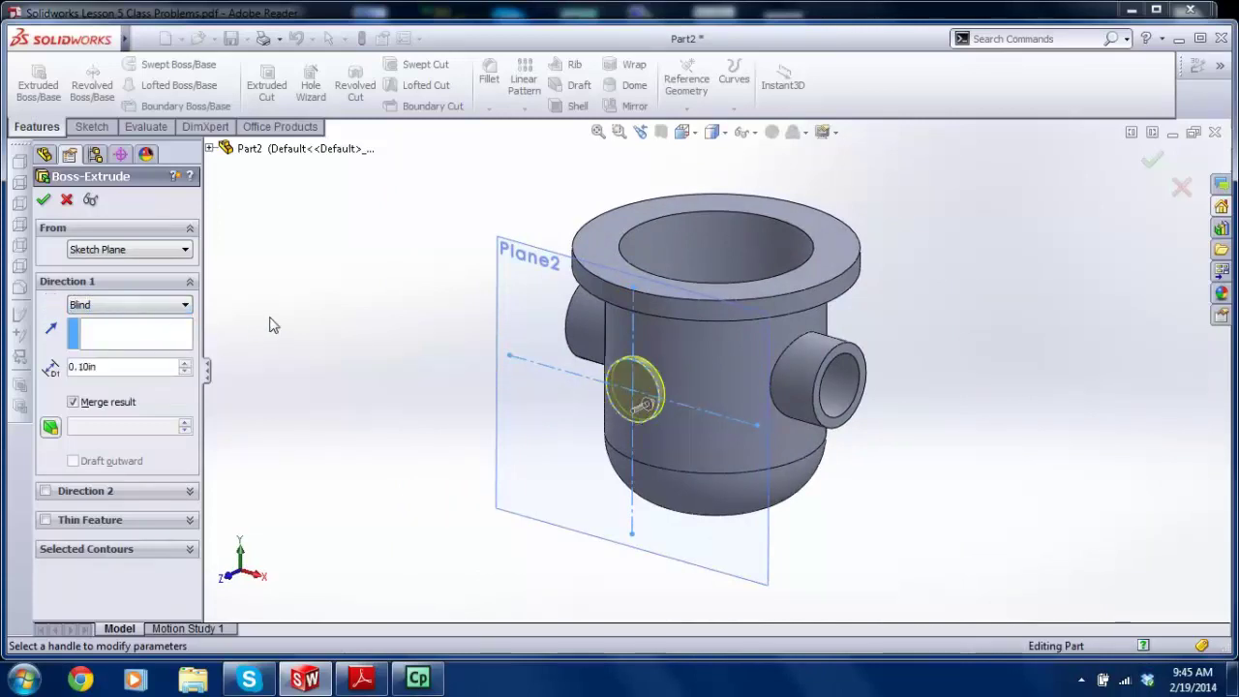
click(143, 306)
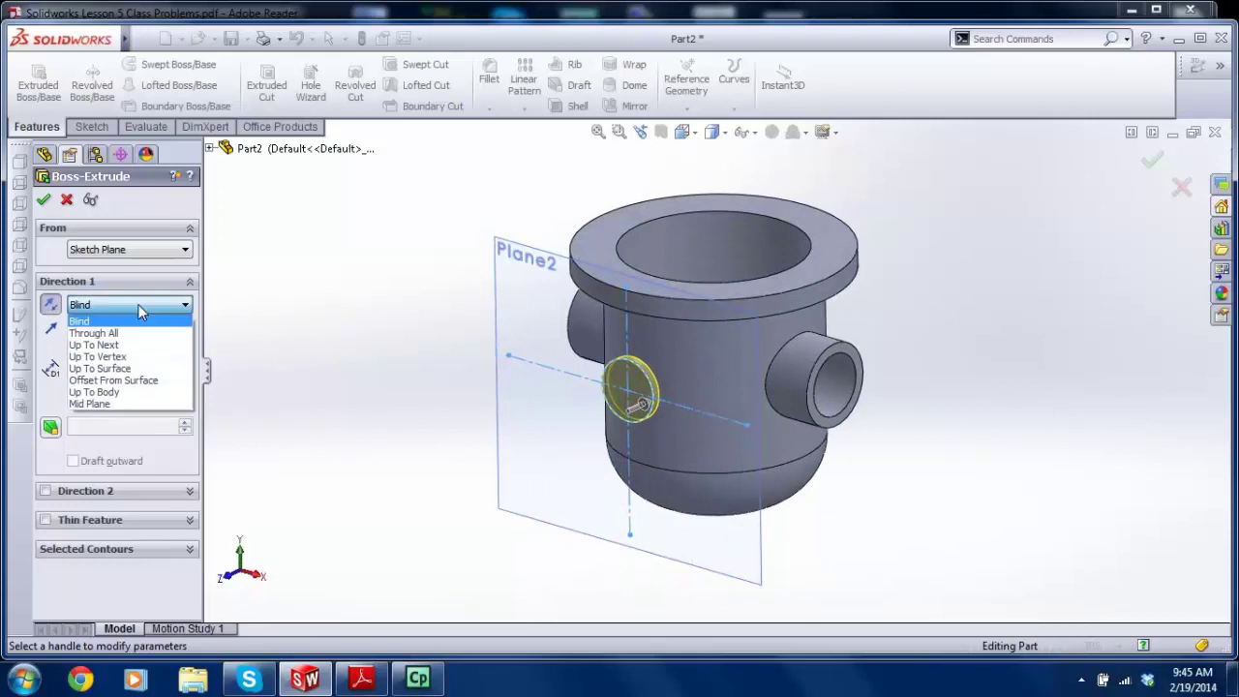
click(97, 344)
click(44, 200)
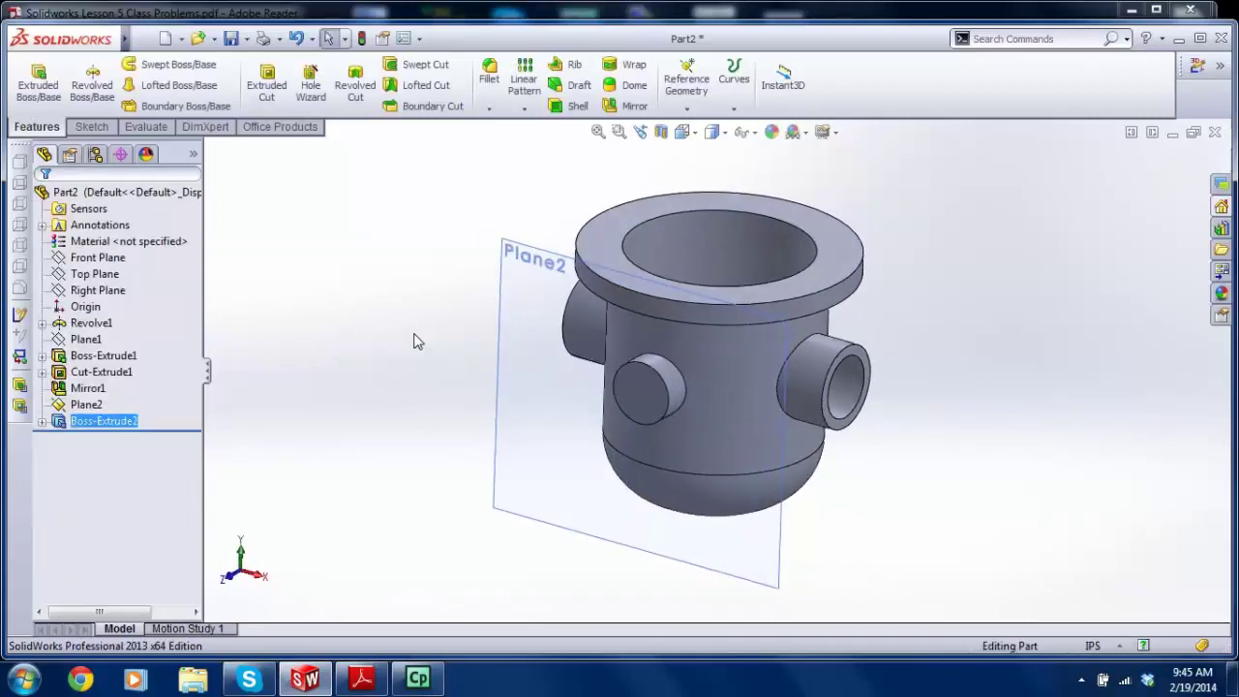
right_click(504, 267)
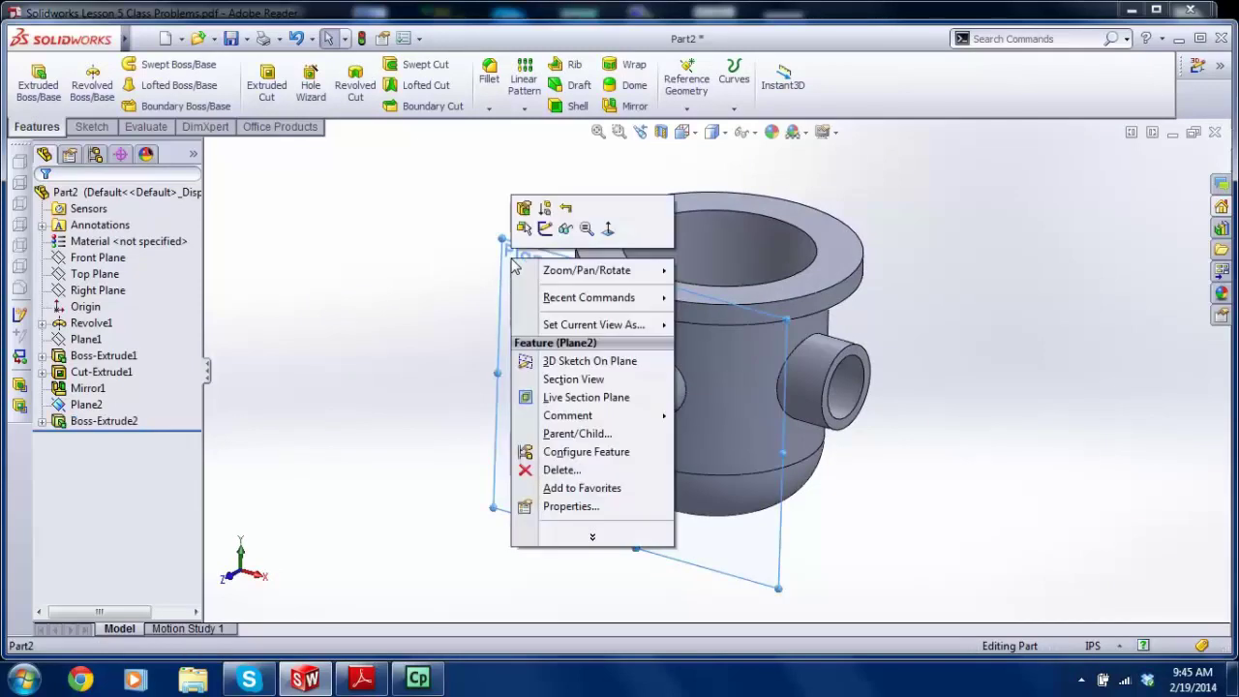
click(565, 231)
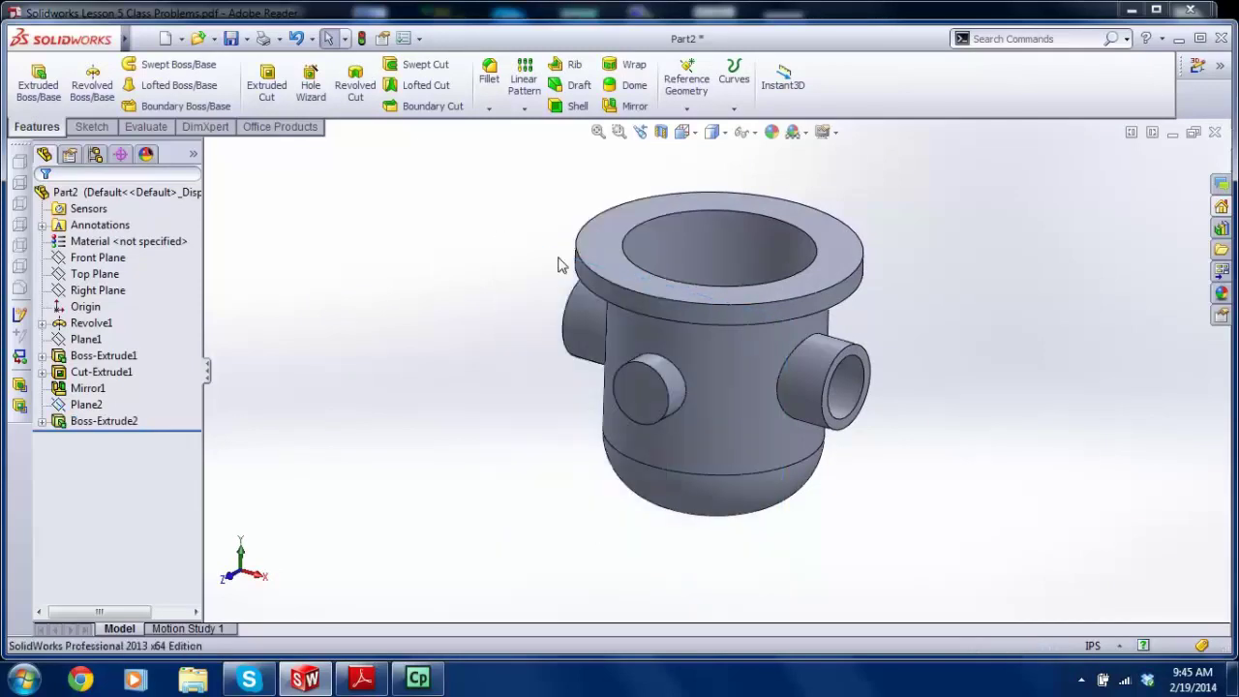
Step: Open a sketch on the front port's end face and draw a concentric circle about 0.49 in in diameter
click(92, 127)
click(31, 78)
click(654, 407)
key(space)
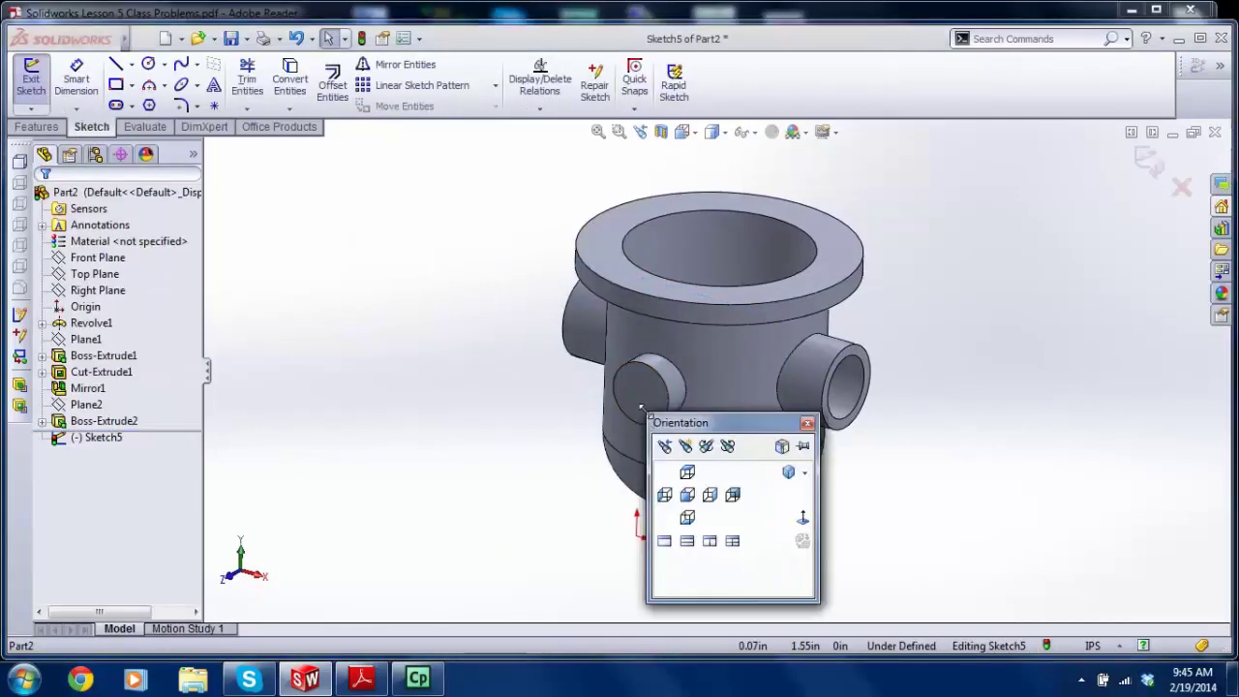
click(803, 518)
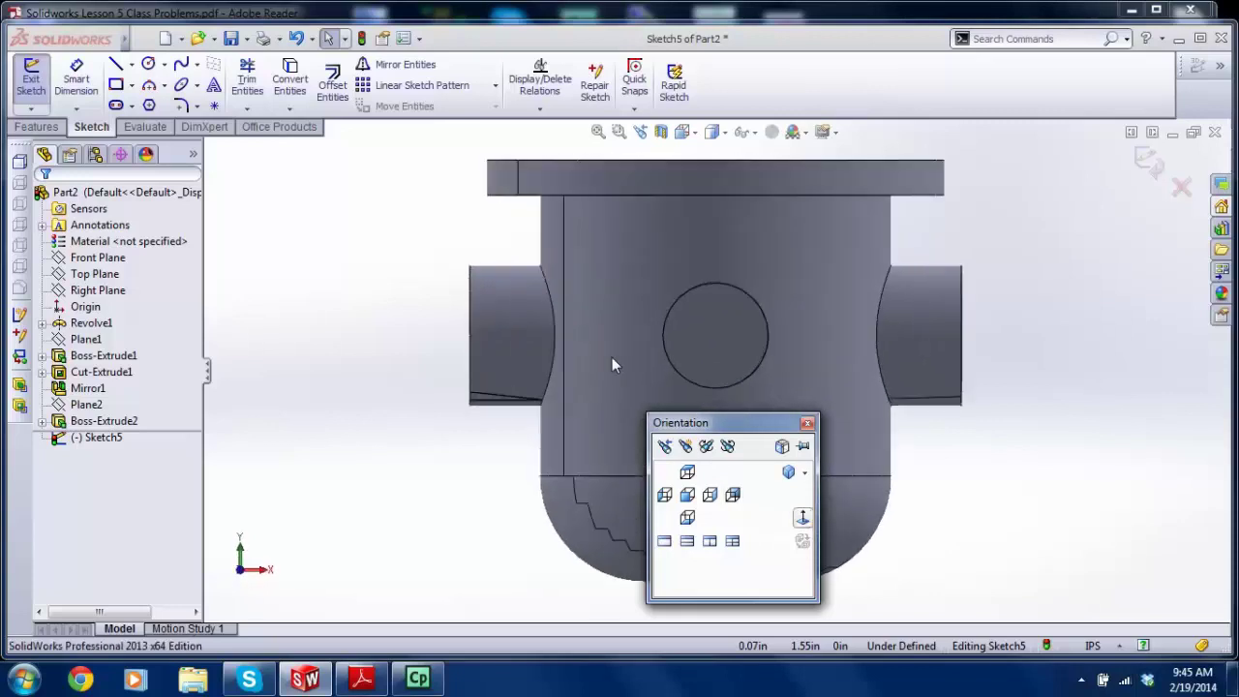
click(148, 64)
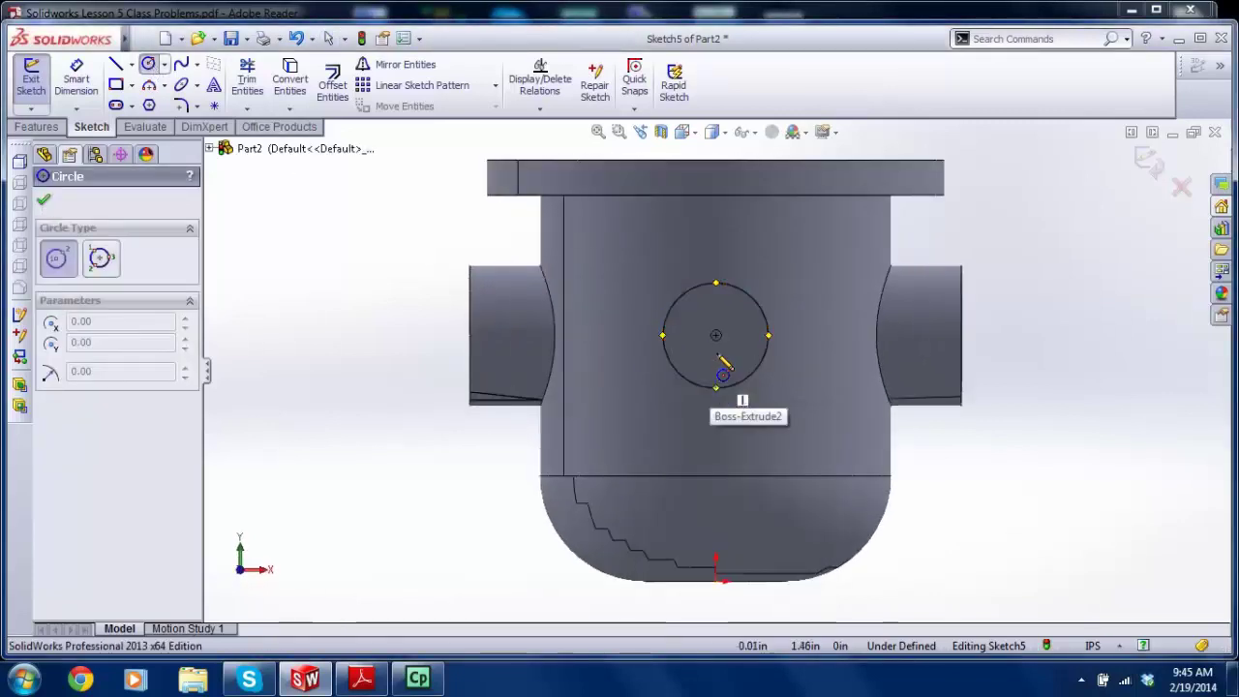
click(716, 335)
click(704, 369)
key(Escape)
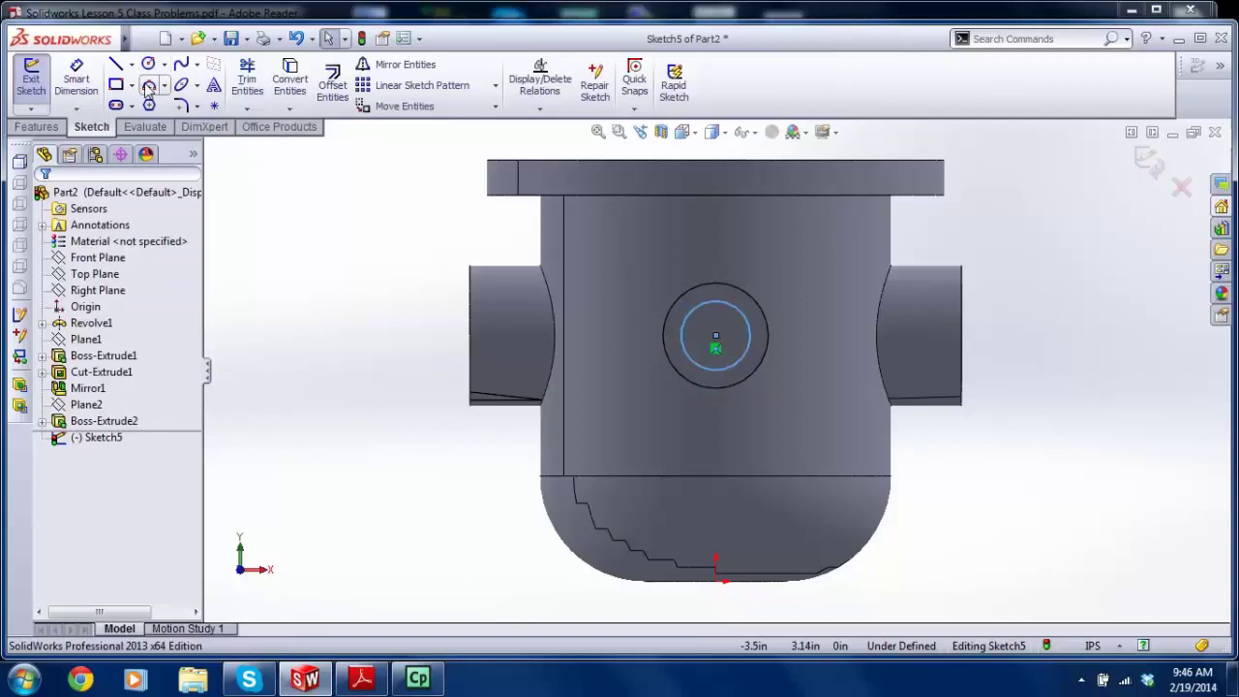
Step: Check the front port in the PDF drawing, dimension the inner circle's diameter as 0.5 in and close the sketch
click(361, 681)
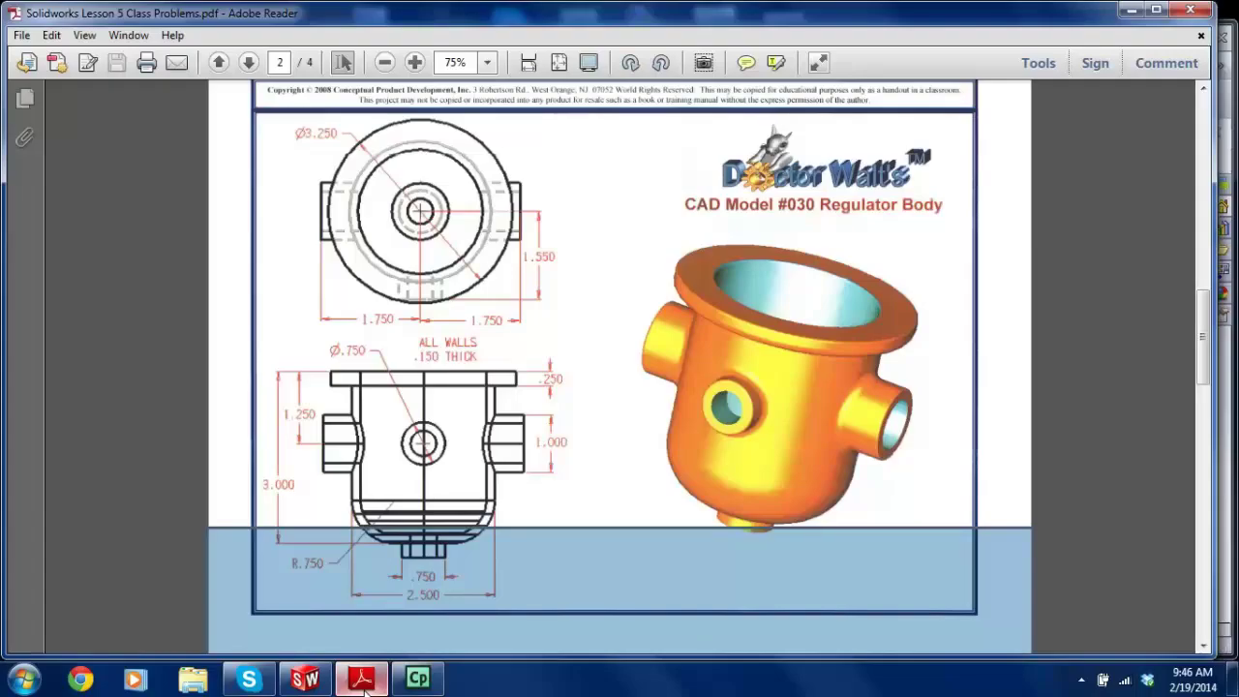
click(363, 684)
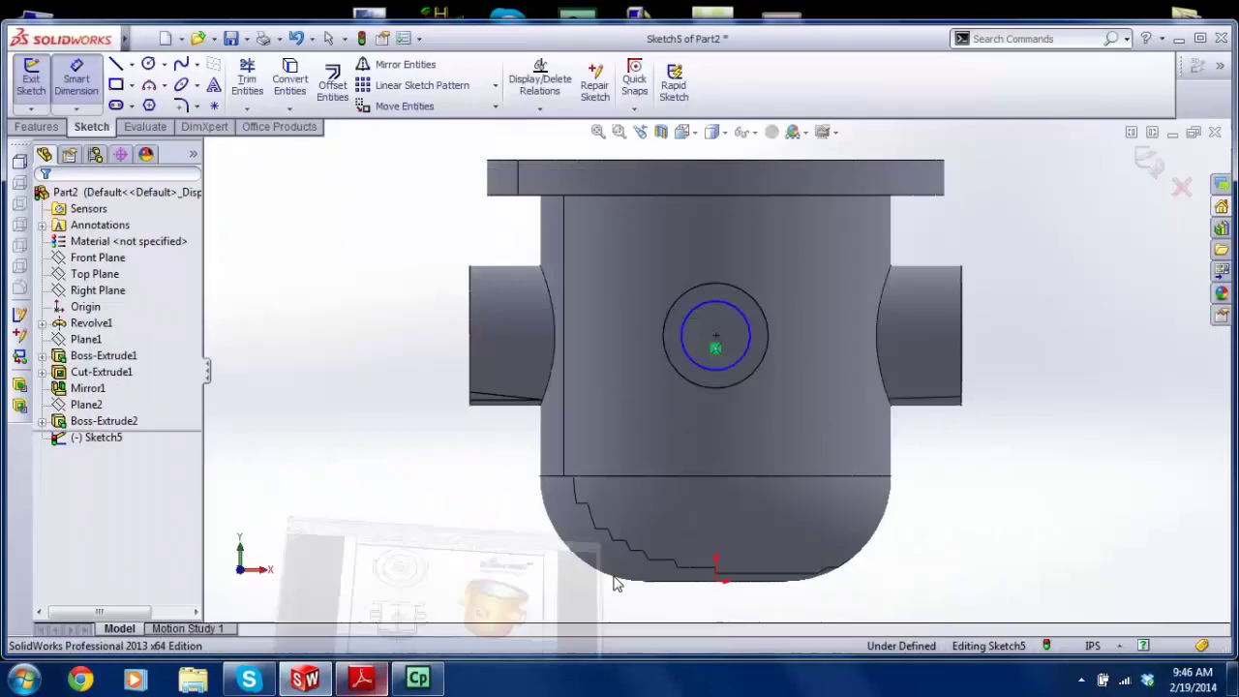
click(710, 376)
click(636, 268)
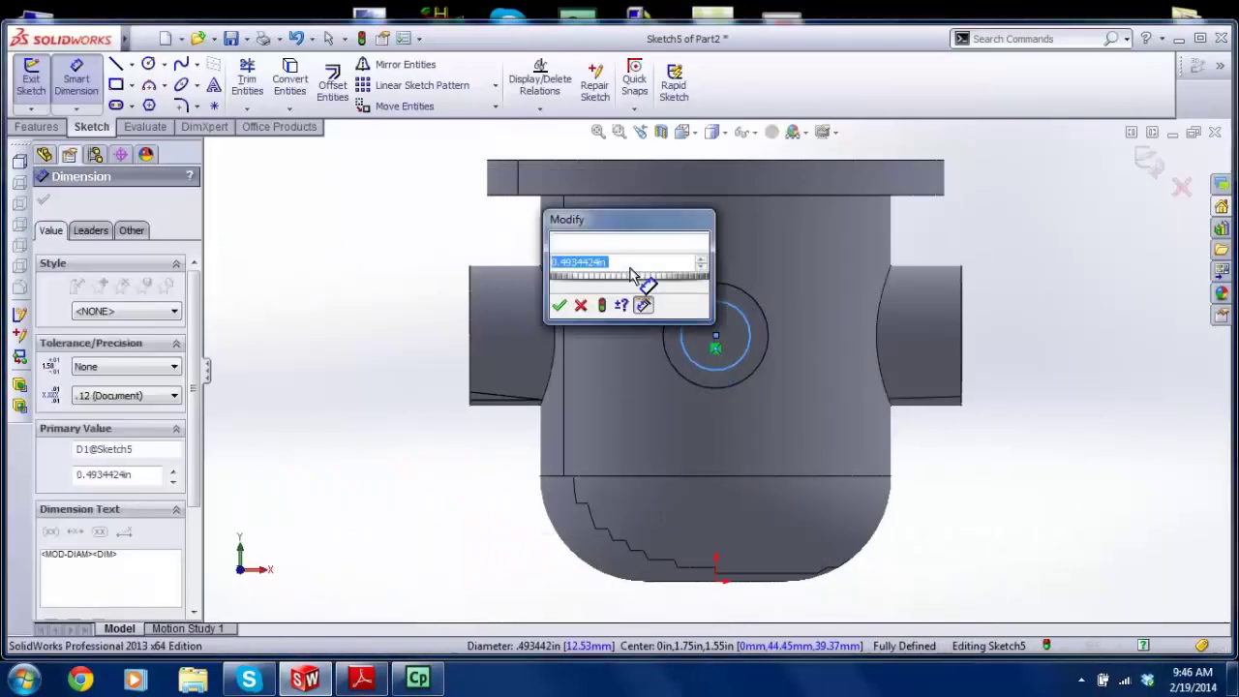
text(.5)
key(Return)
click(1087, 229)
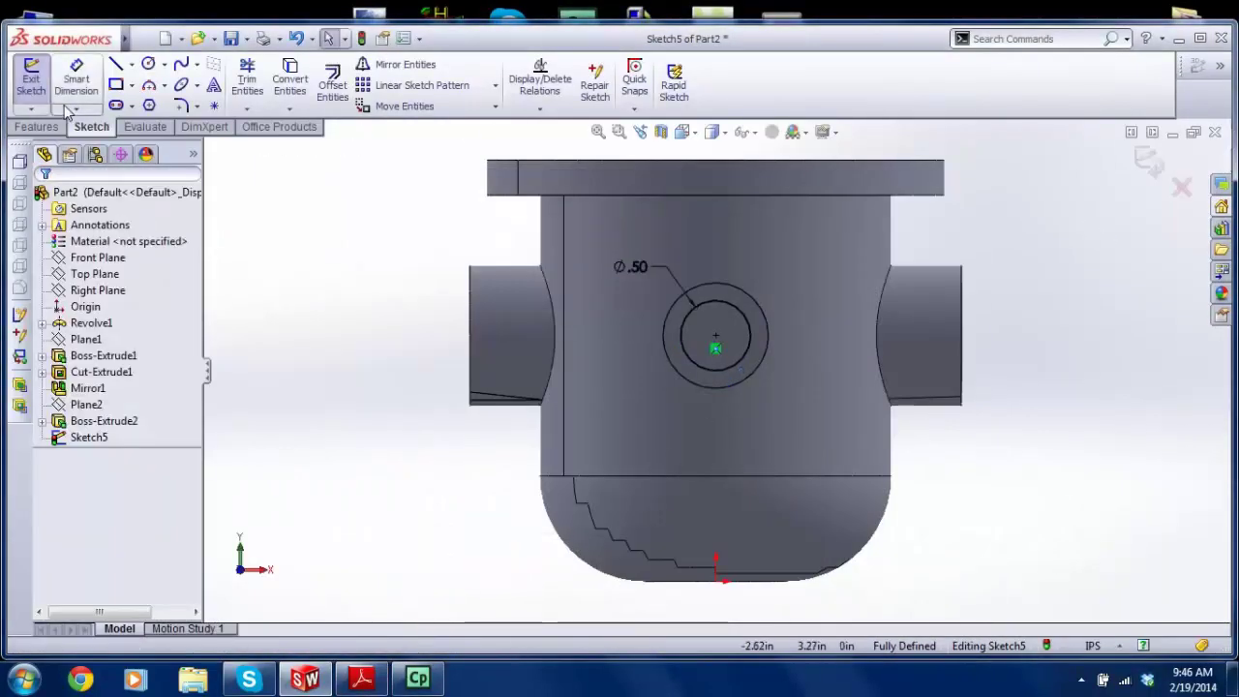
click(31, 82)
Step: Cut the 0.5 in circle through the front port into the body's cavity with an Up To Next end condition
click(36, 127)
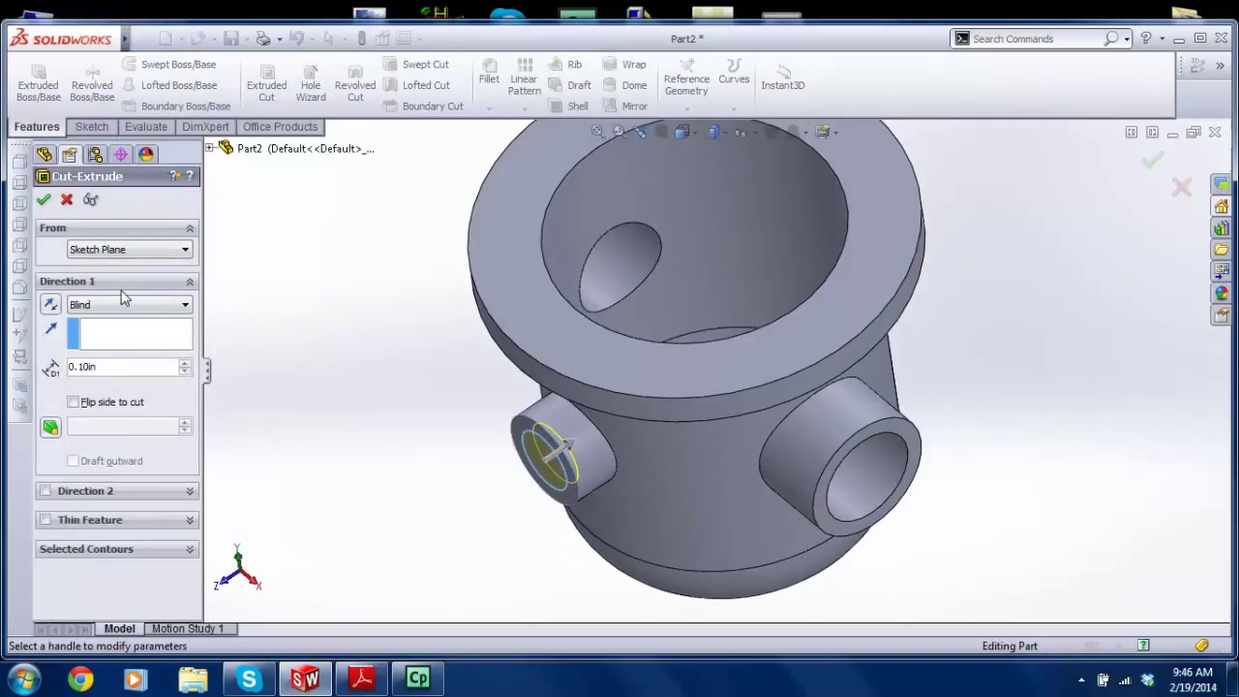
click(124, 305)
click(97, 342)
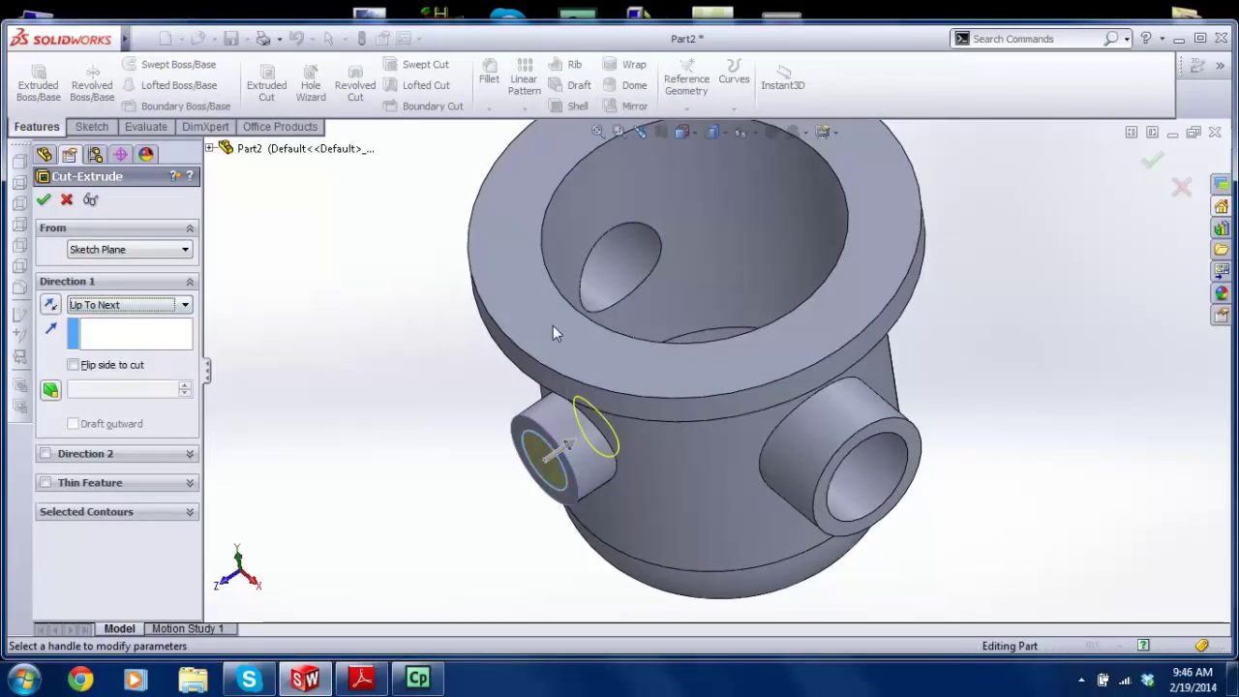
middle_drag(552, 326, 512, 459)
click(44, 200)
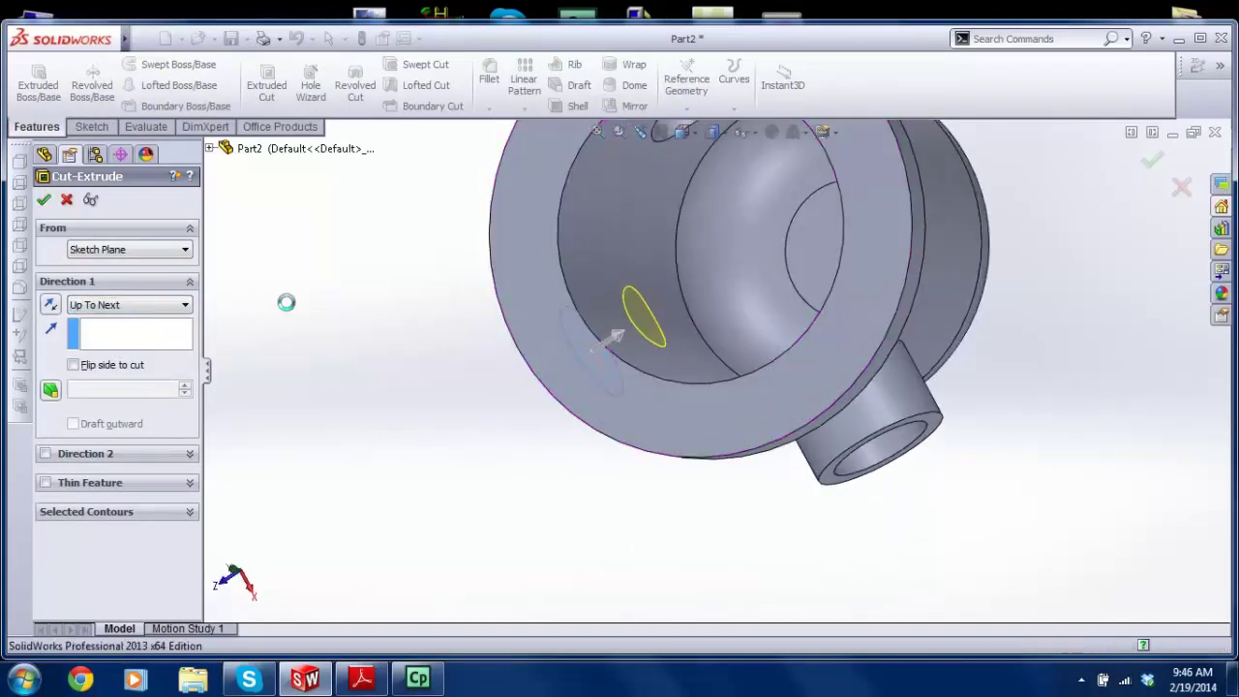
scroll(578, 316, up, 3)
middle_drag(542, 407, 629, 252)
middle_drag(666, 412, 696, 417)
middle_drag(689, 218, 684, 143)
click(691, 269)
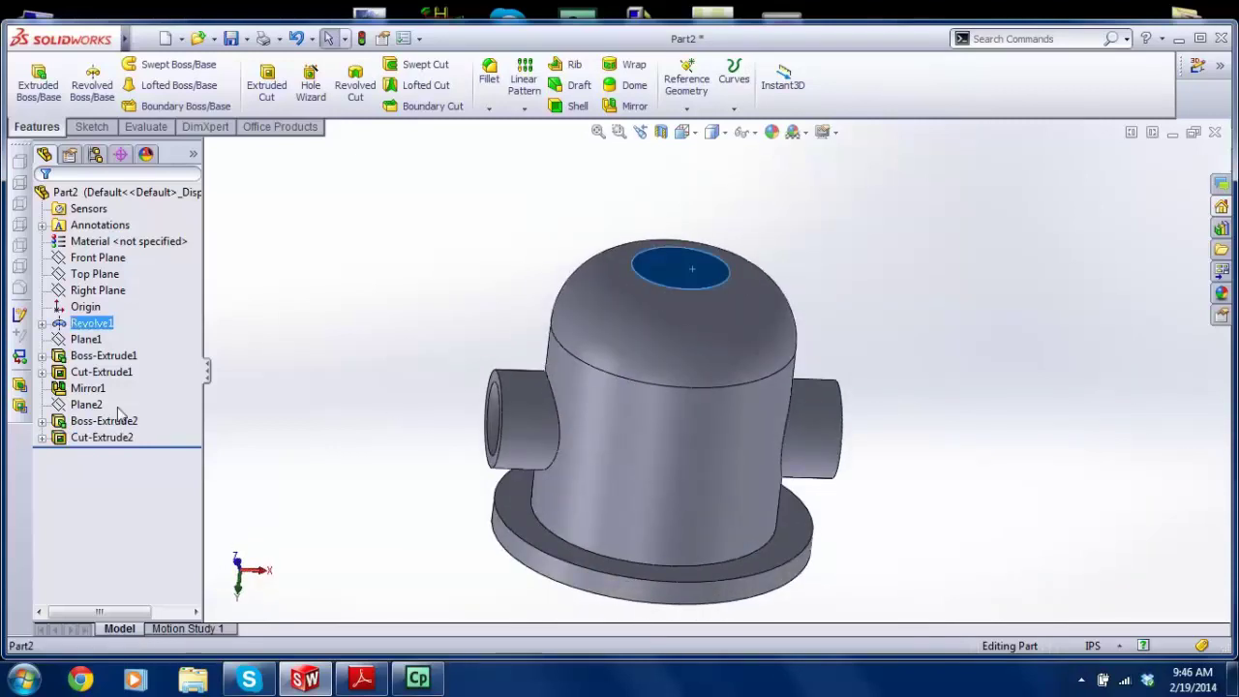
click(468, 221)
click(670, 265)
click(91, 127)
click(31, 80)
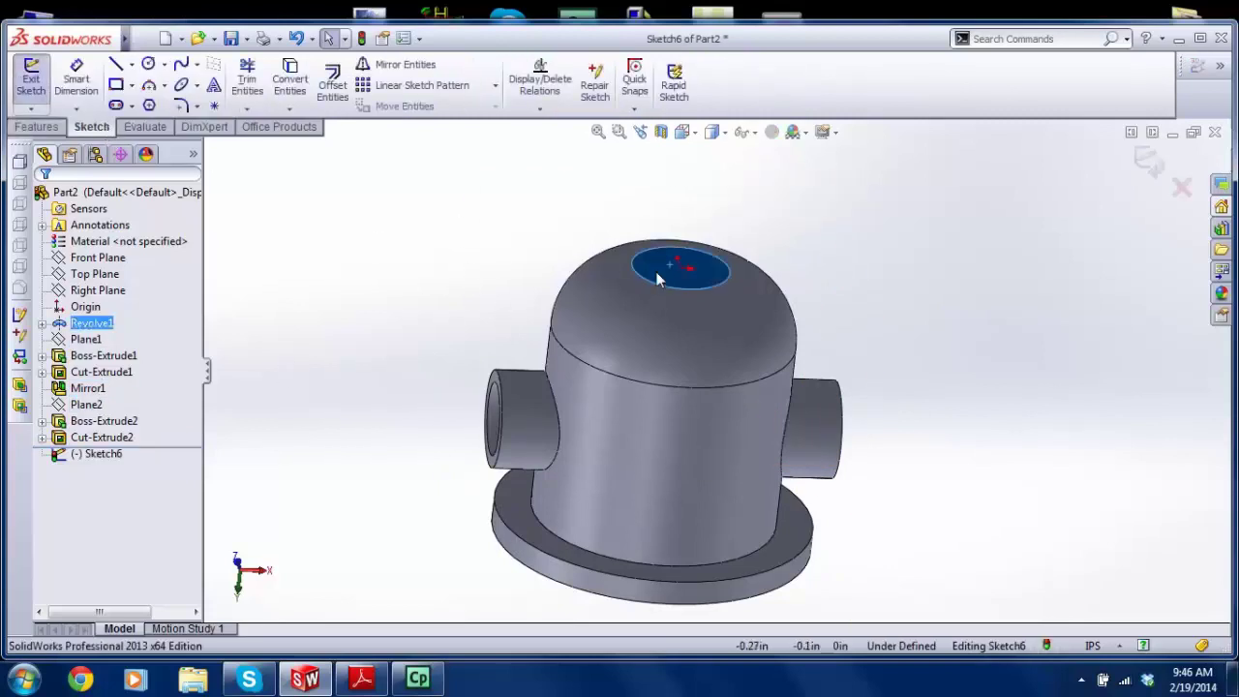
click(1149, 161)
Step: Check the bottom port in the PDF drawing, and sketch a circle about 1.18 in in diameter centred on the origin on the body's flat bottom face
click(362, 678)
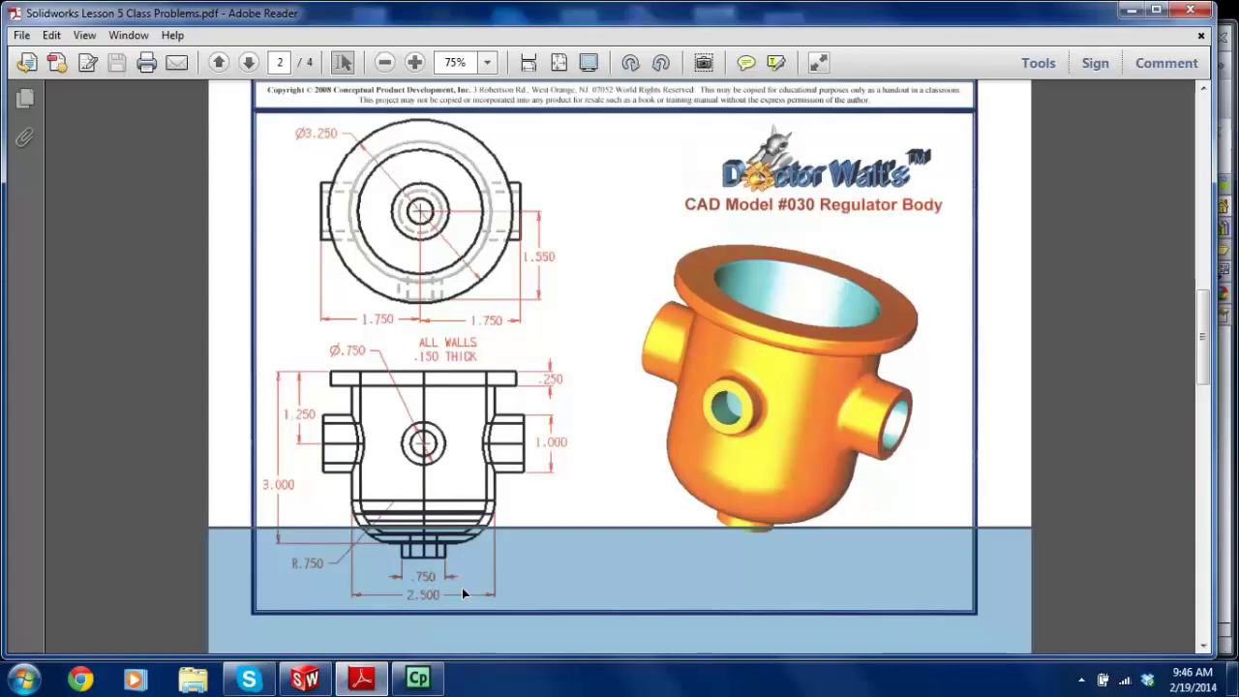
click(592, 501)
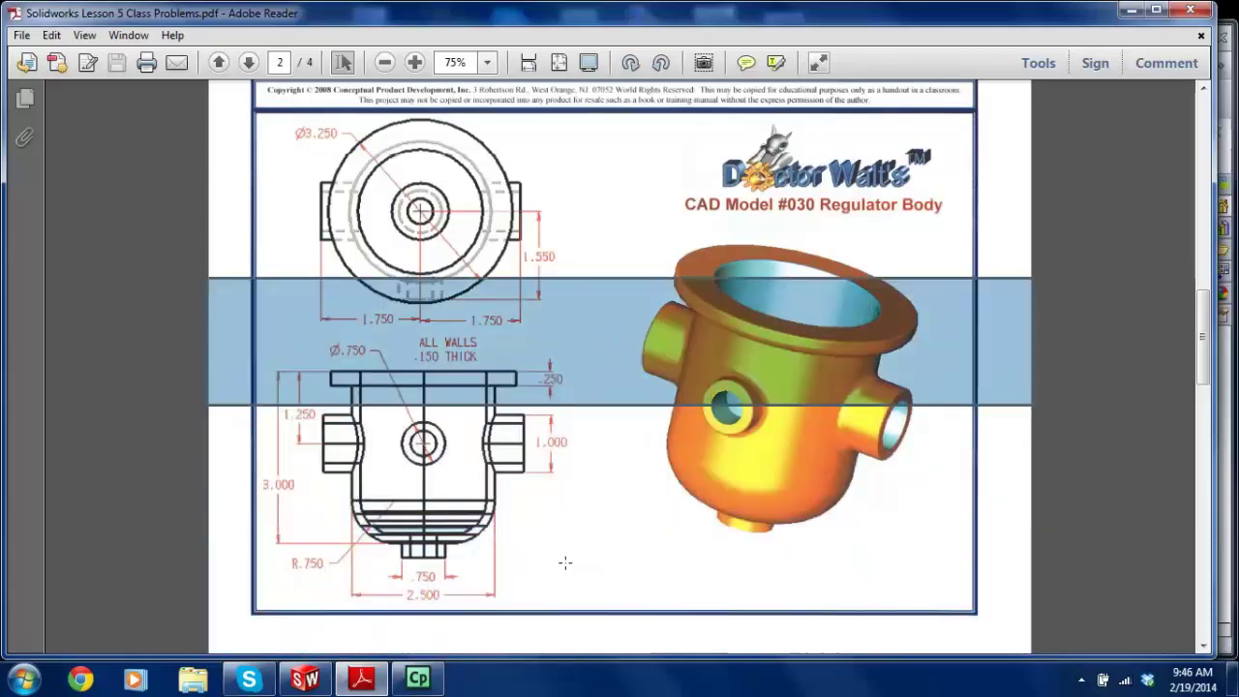
click(1166, 464)
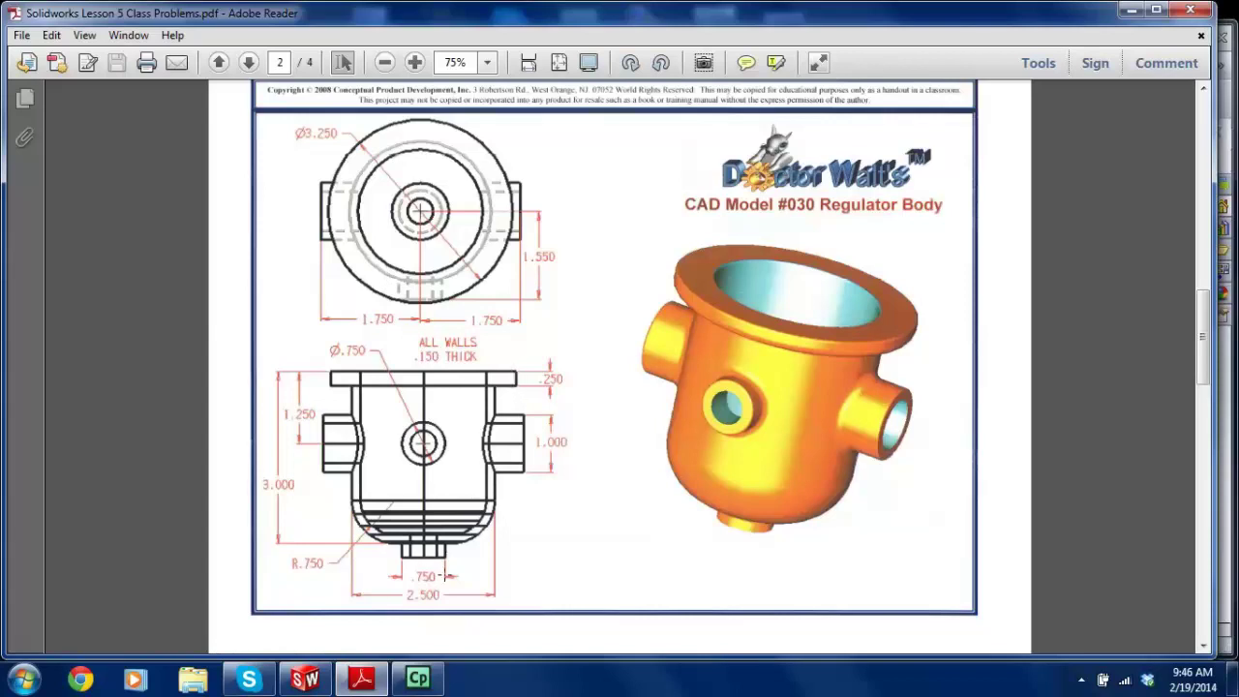
click(384, 630)
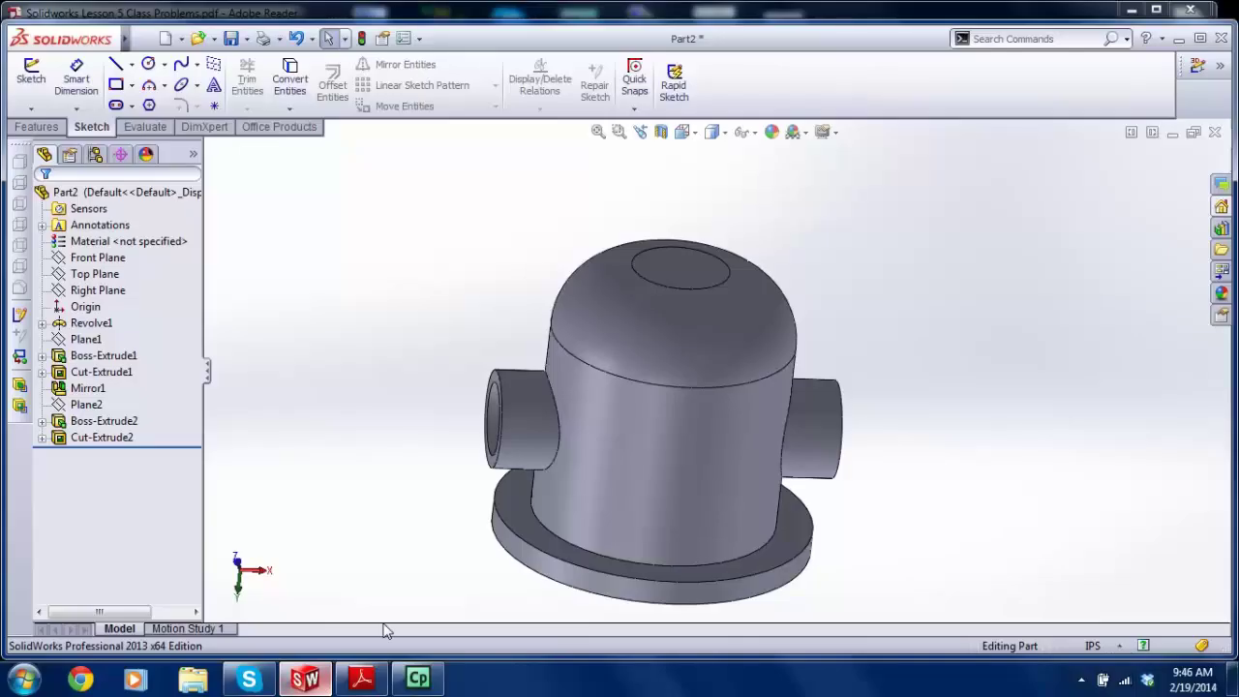
middle_drag(653, 295, 626, 310)
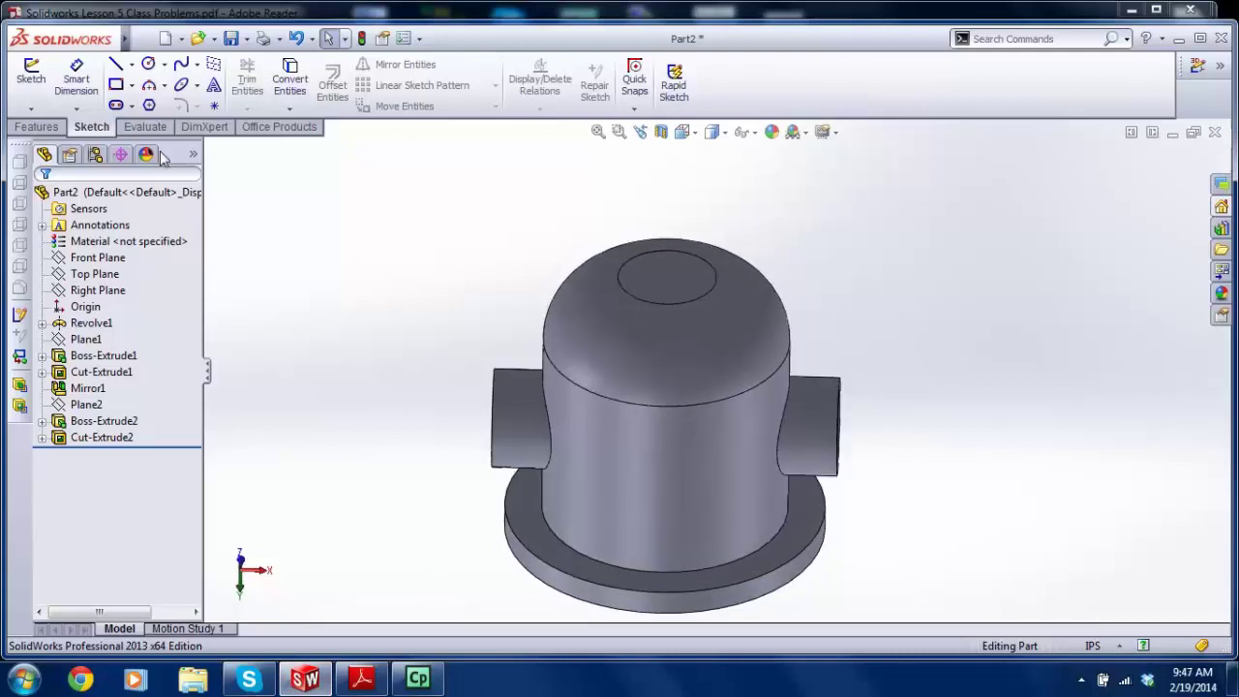
click(30, 80)
click(620, 299)
key(space)
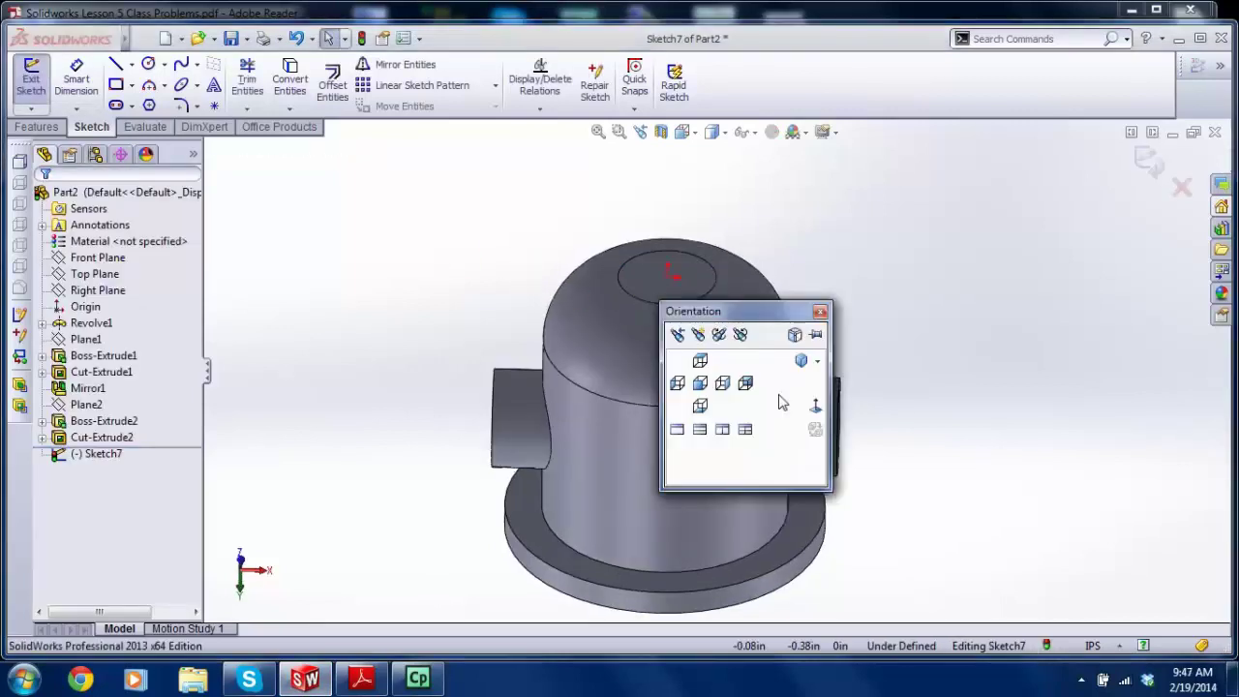
click(803, 404)
click(163, 63)
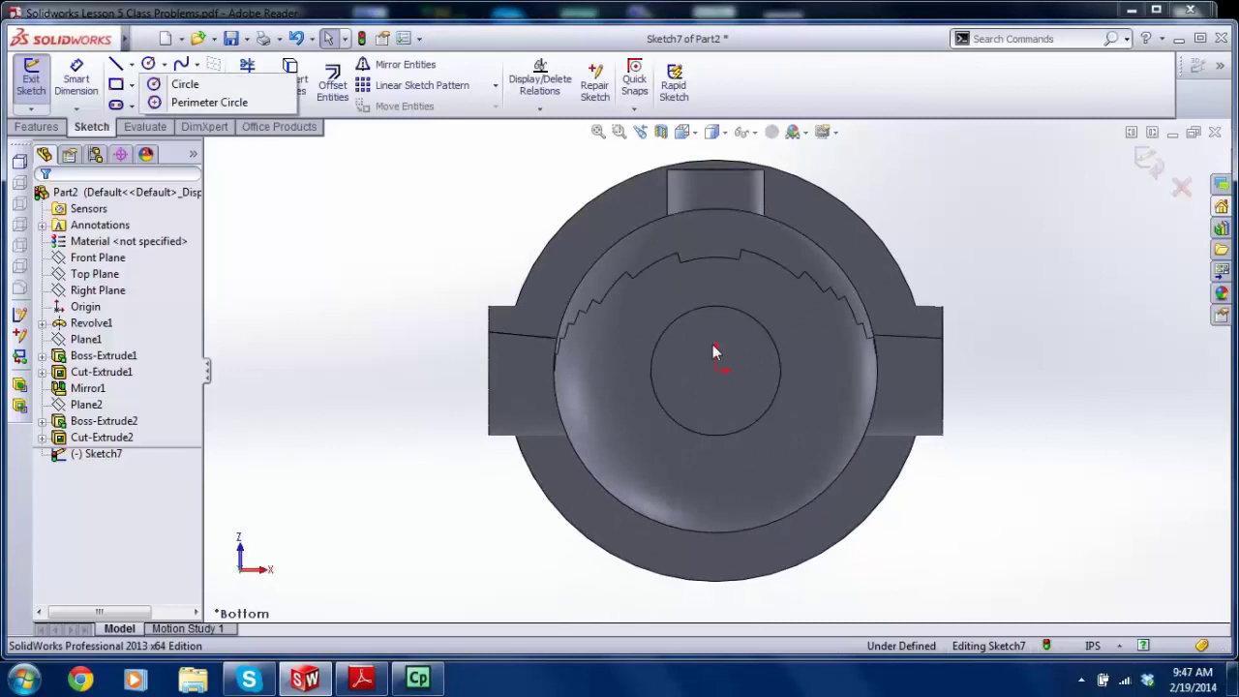
click(184, 85)
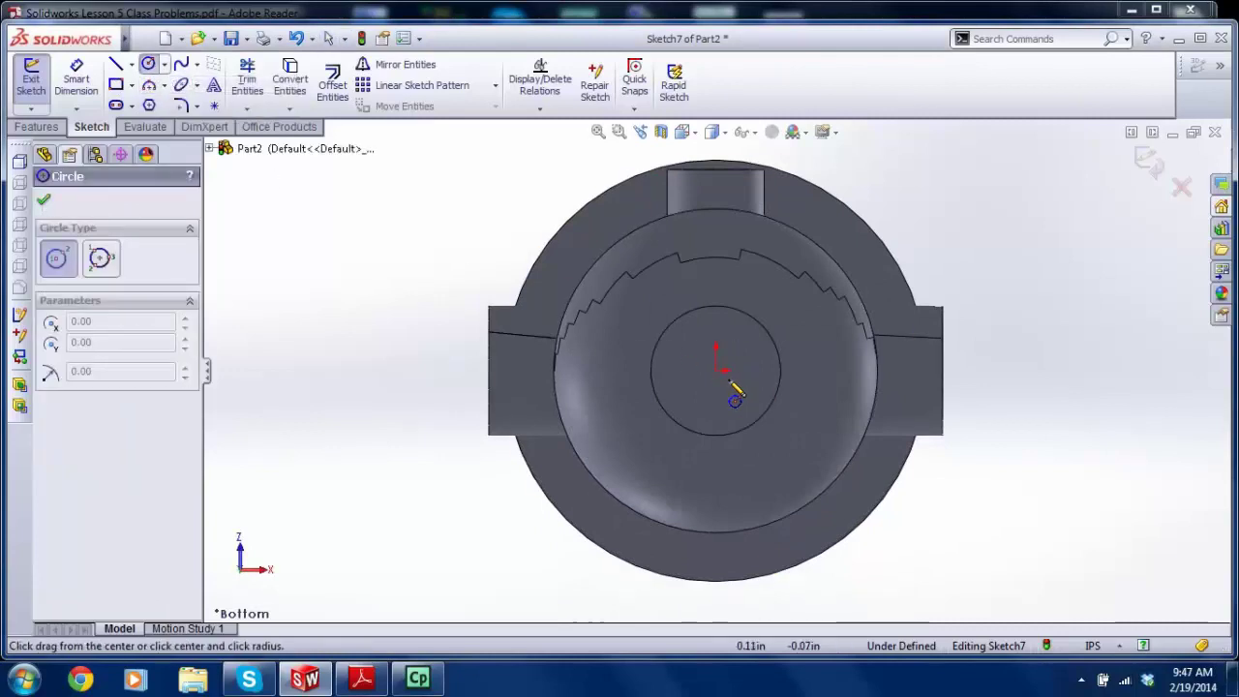
click(717, 371)
click(653, 413)
key(Escape)
Step: Dimension the bottom circle's diameter as 0.75 in, move the dimension text closer to the circle and close the sketch
click(76, 79)
click(669, 309)
click(508, 207)
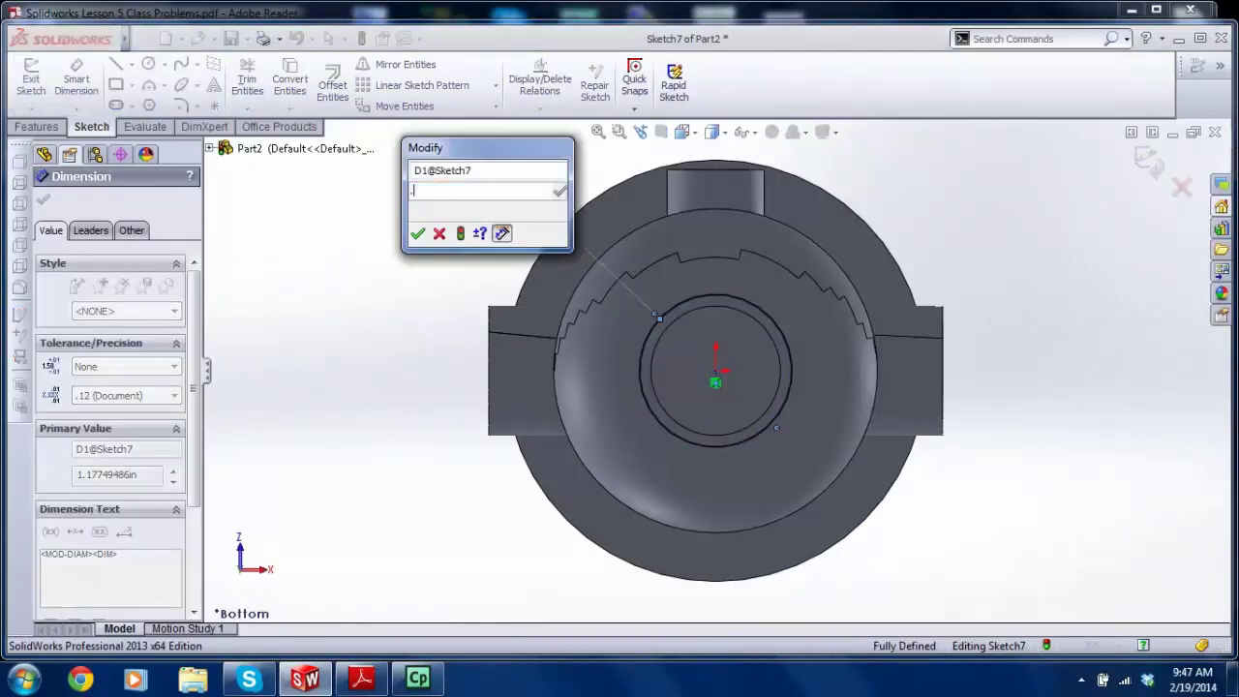
key(Return)
key(Escape)
middle_drag(642, 348, 642, 208)
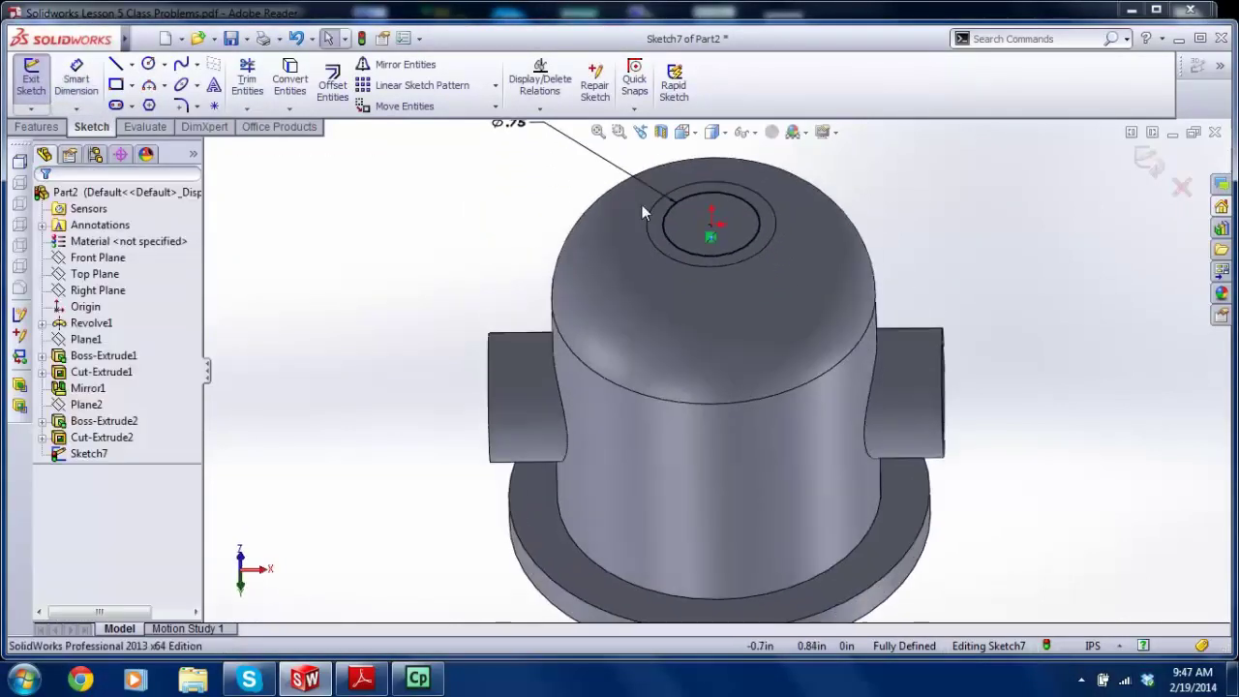
scroll(642, 207, up, 2)
drag(589, 199, 628, 228)
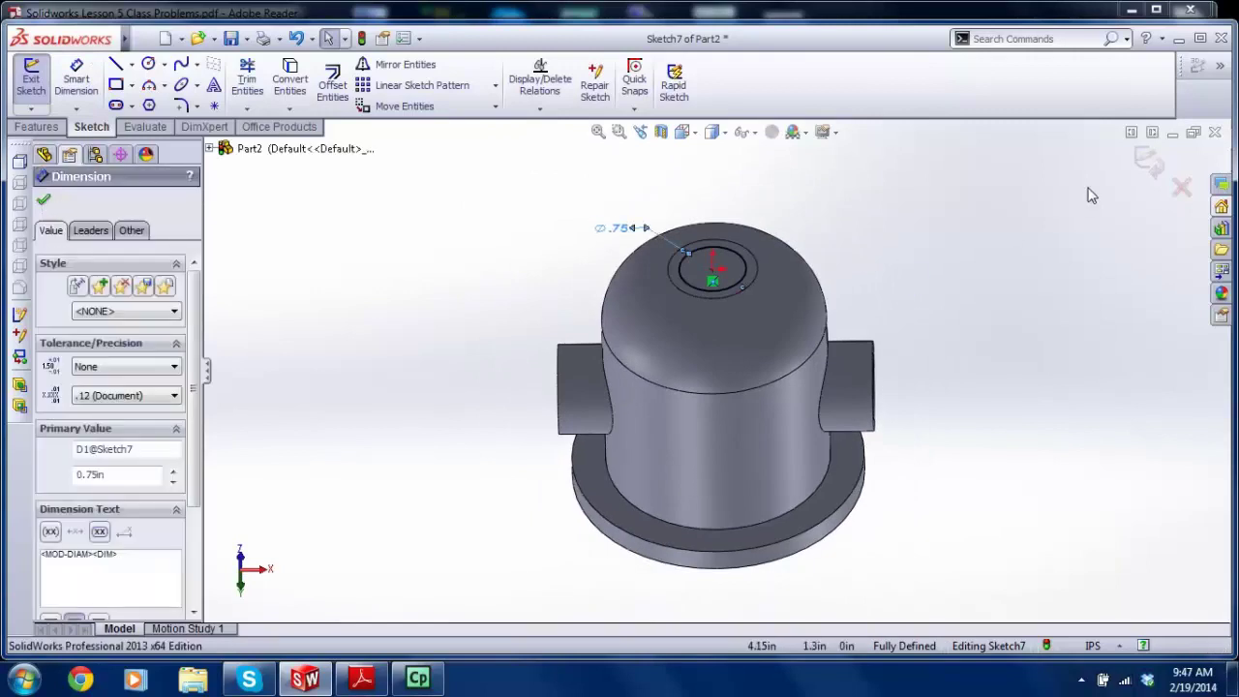
click(1147, 162)
Step: Extrude the 0.75 in circle outward from the bottom face as a blind boss 0.25 in deep
click(36, 127)
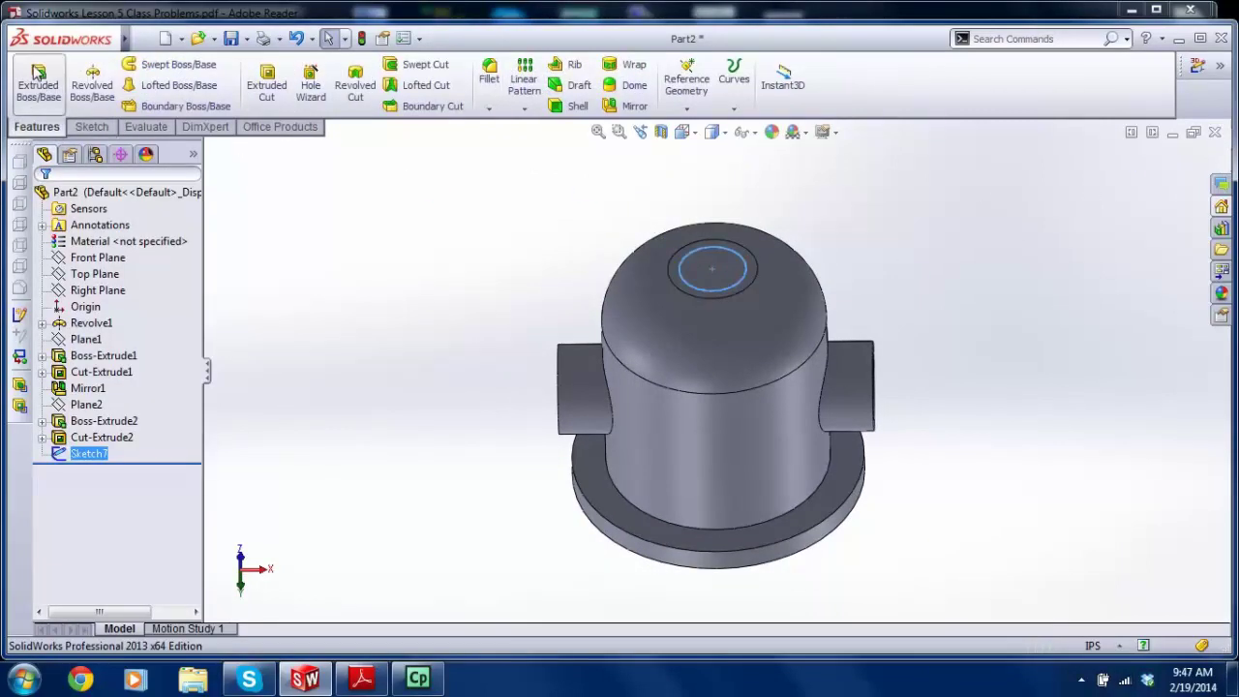
click(38, 85)
text(.25)
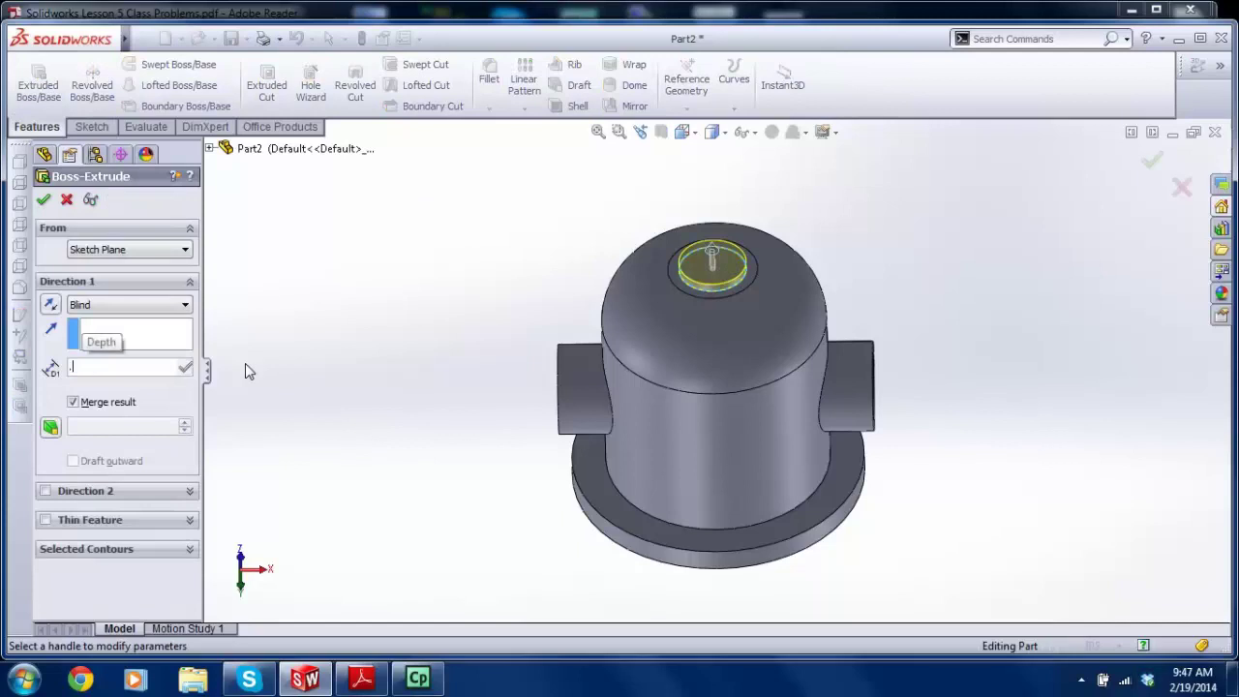
key(Return)
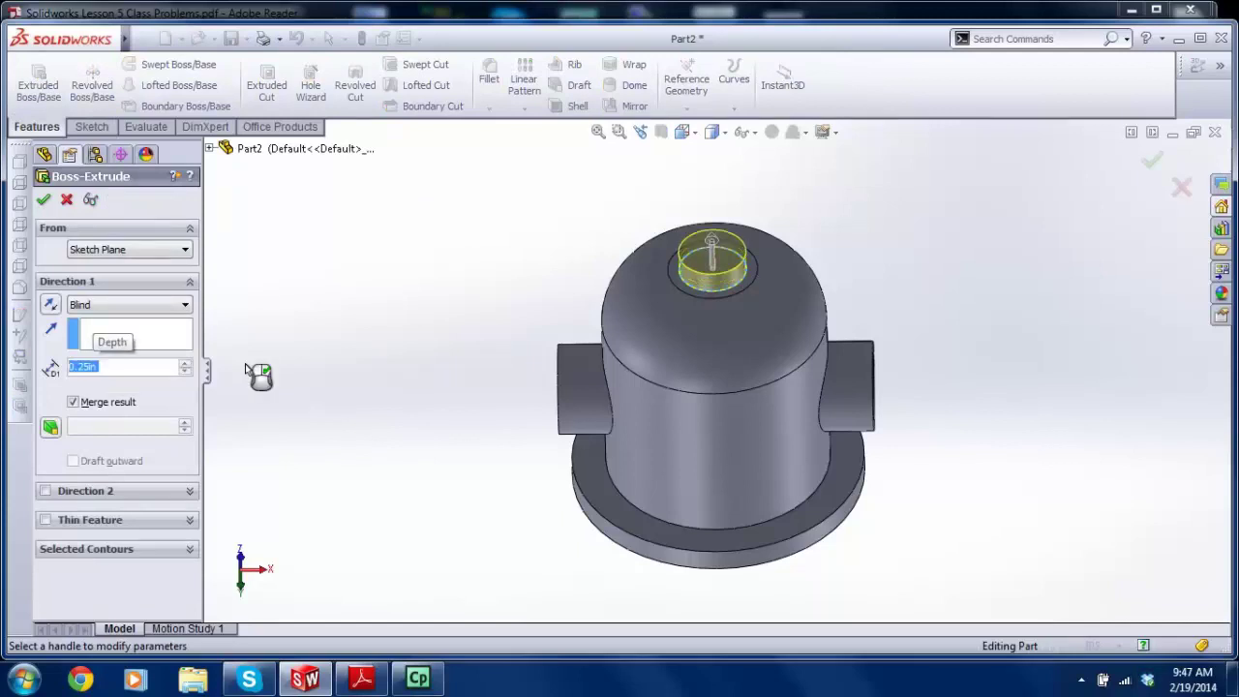
click(44, 201)
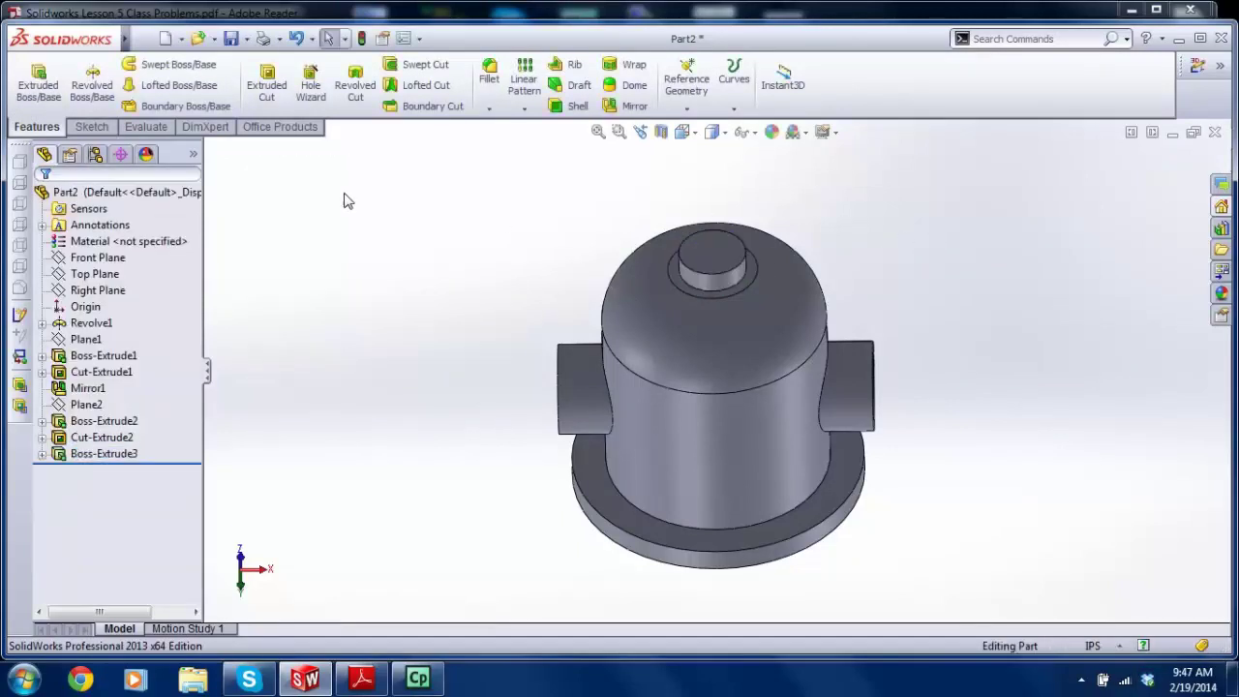
Step: Open a sketch on the bottom boss's end face and draw a circle about 0.4 in in diameter centred on the origin
click(92, 127)
click(31, 72)
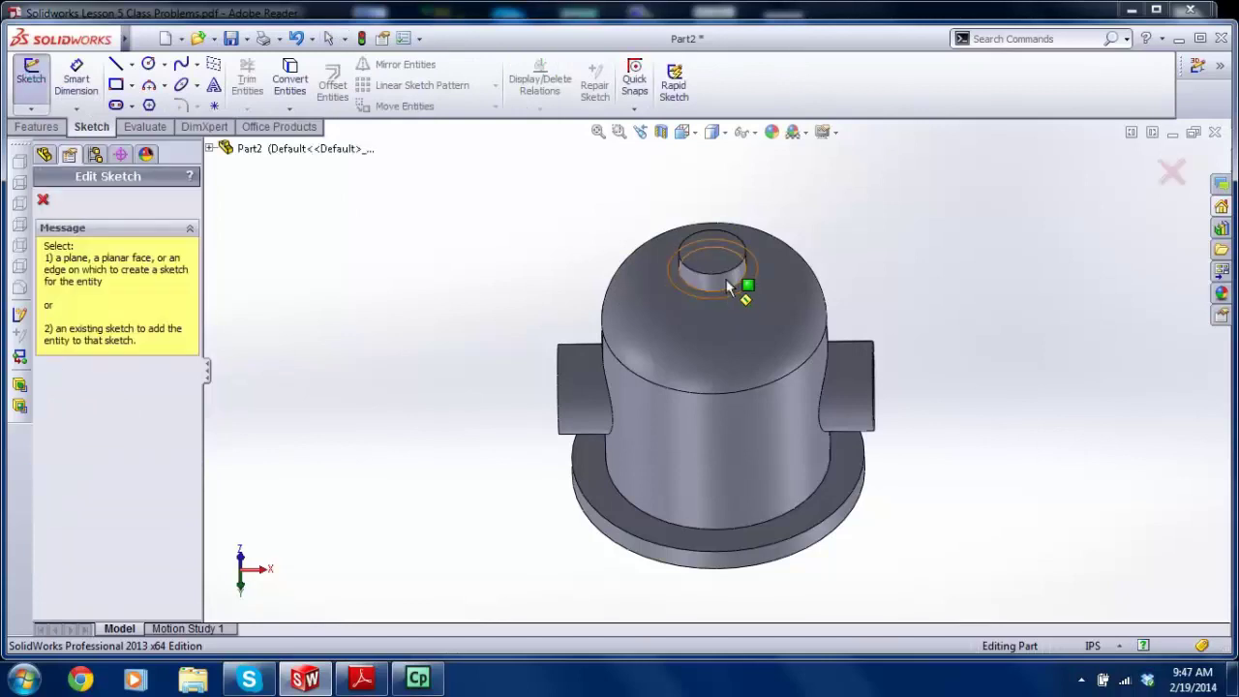
click(728, 287)
click(148, 64)
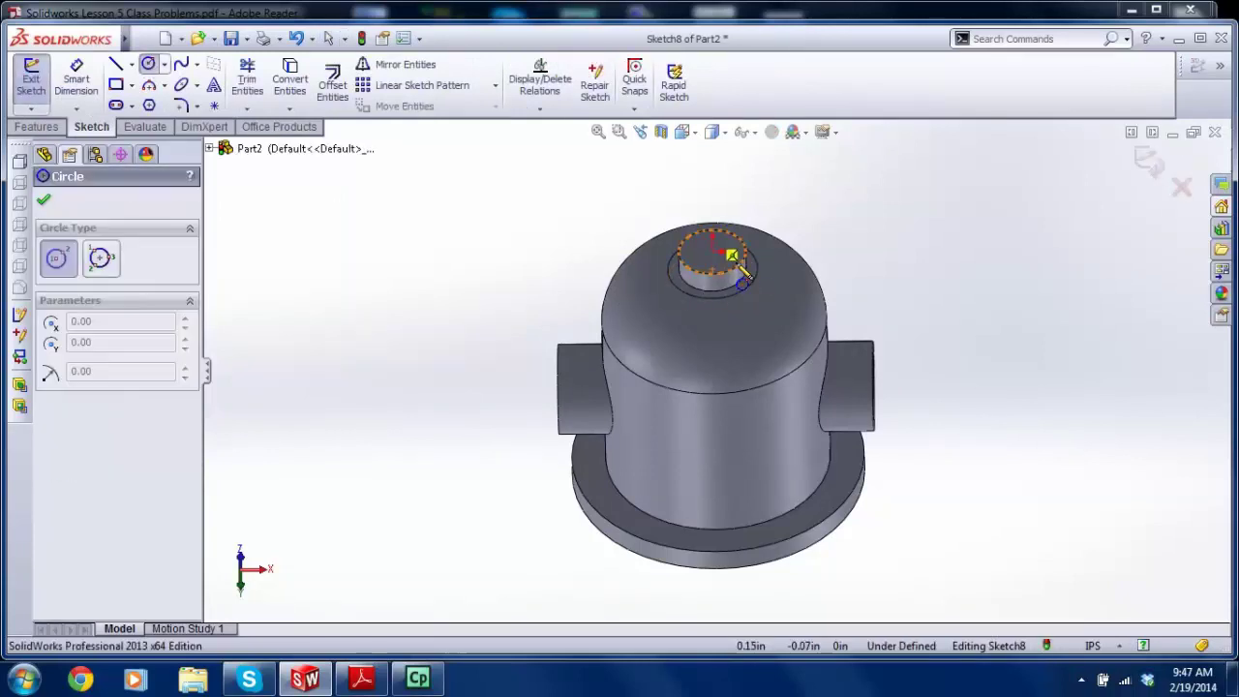
click(714, 252)
click(702, 269)
key(Escape)
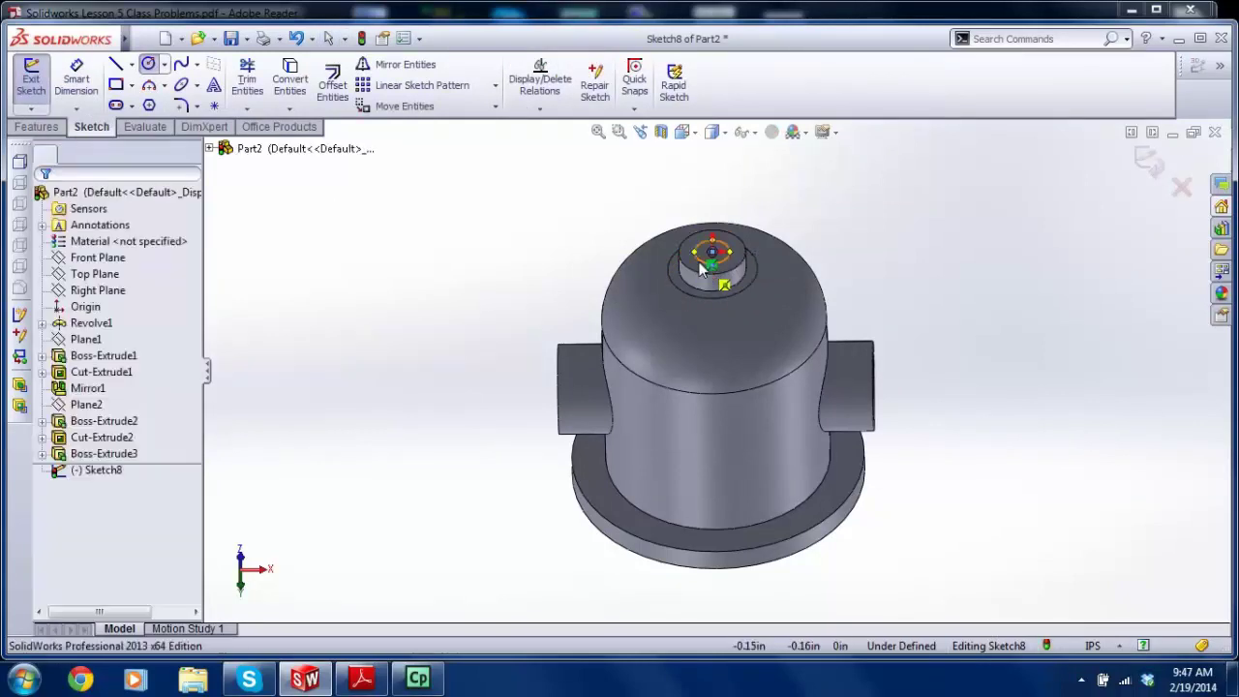
Step: Dimension the diameter of the circle on the bottom boss as 0.5 in and close the sketch
click(76, 77)
scroll(484, 141, down, 5)
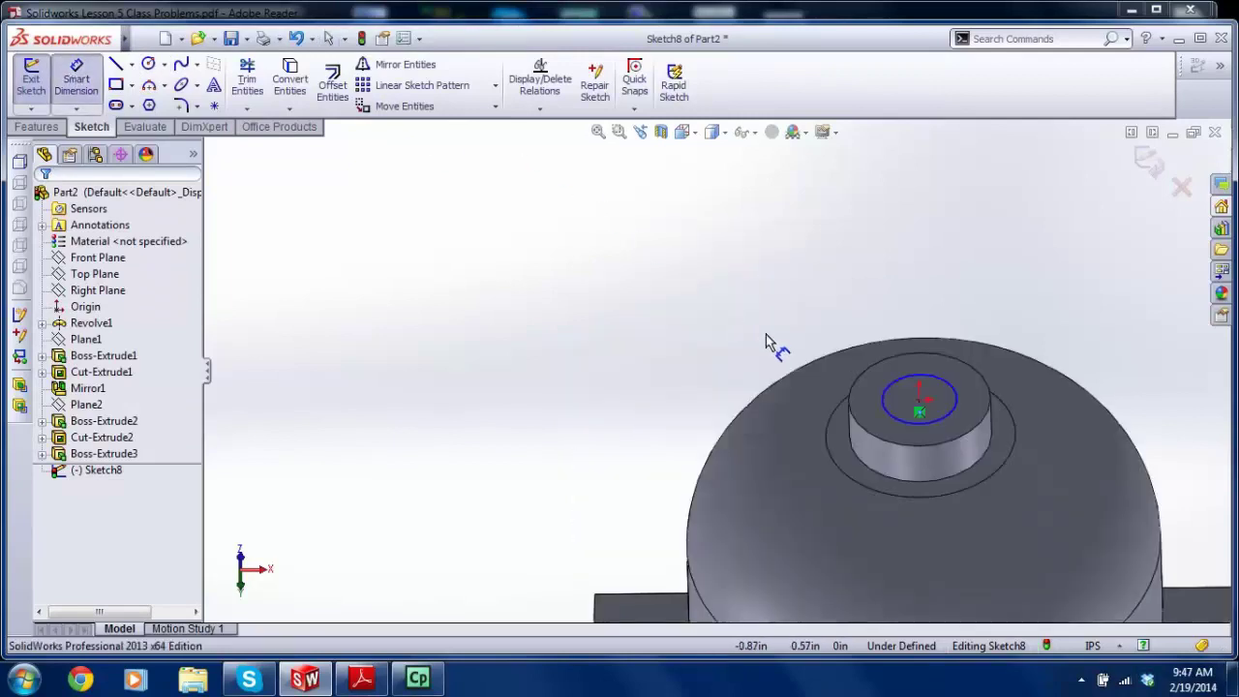
click(896, 382)
click(823, 316)
text(.)
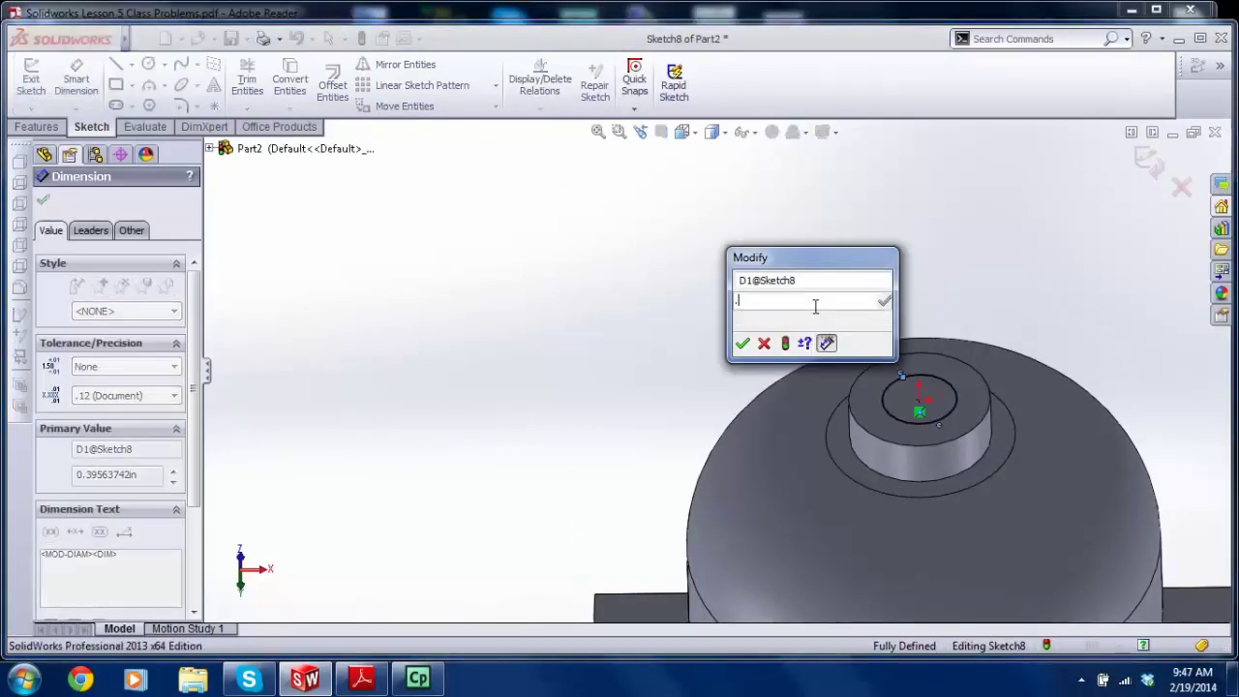
text(5)
key(Return)
click(1150, 163)
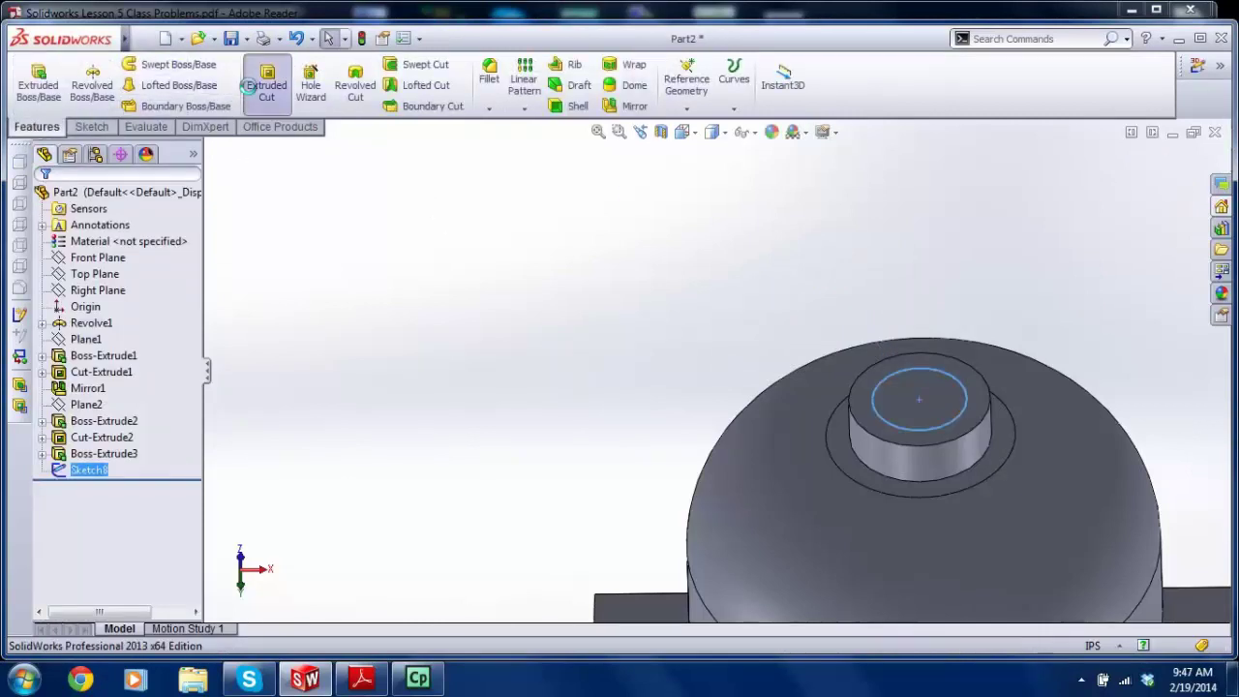
Step: Cut the 0.5 in circle on the bottom boss as an extruded cut with the Up To Next end condition
click(249, 87)
click(106, 305)
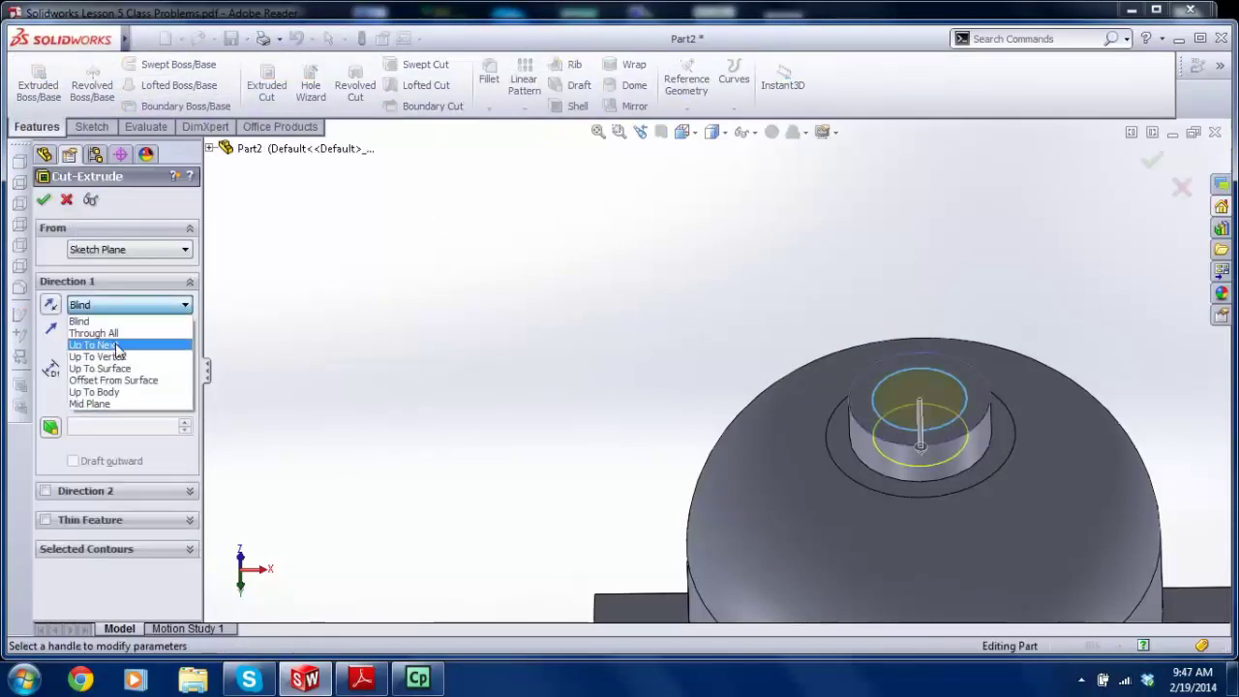
click(117, 345)
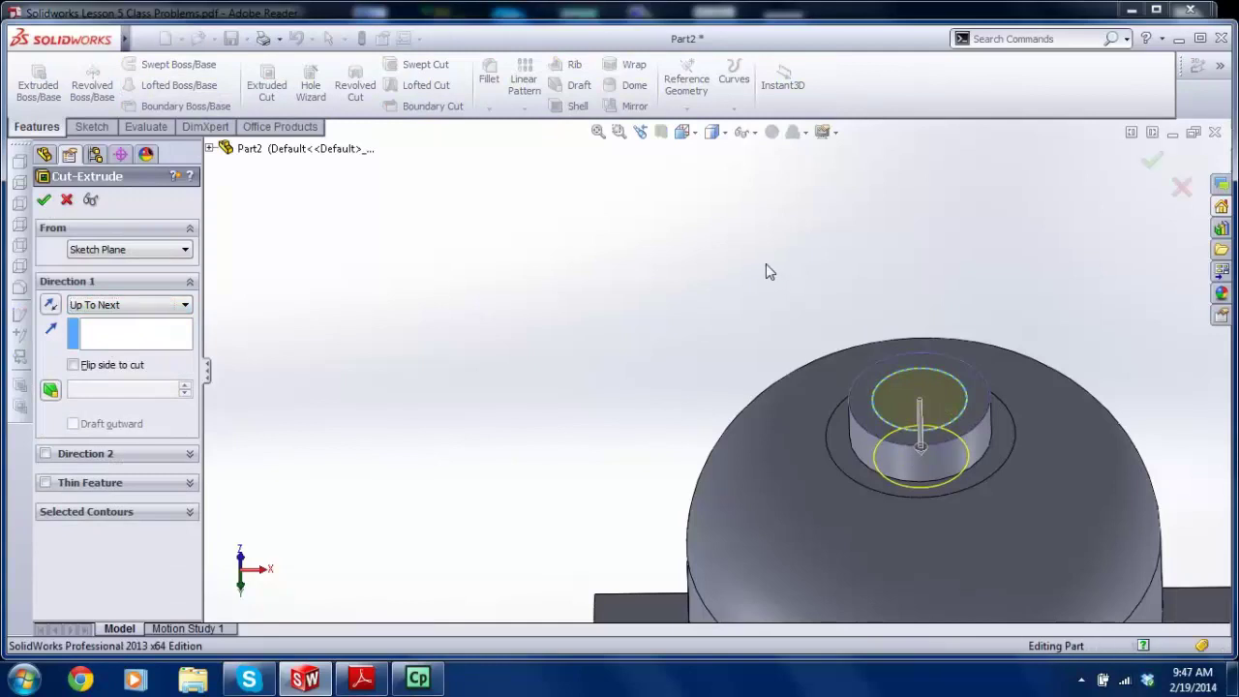
key(Return)
Step: Show a section view of the body along the Front Plane and inspect the bored ports and wall
scroll(821, 253, up, 3)
middle_drag(830, 237, 844, 282)
middle_drag(841, 208, 850, 470)
scroll(849, 470, up, 2)
mouse_move(985, 391)
middle_down()
mouse_move(920, 392)
mouse_move(973, 387)
middle_up()
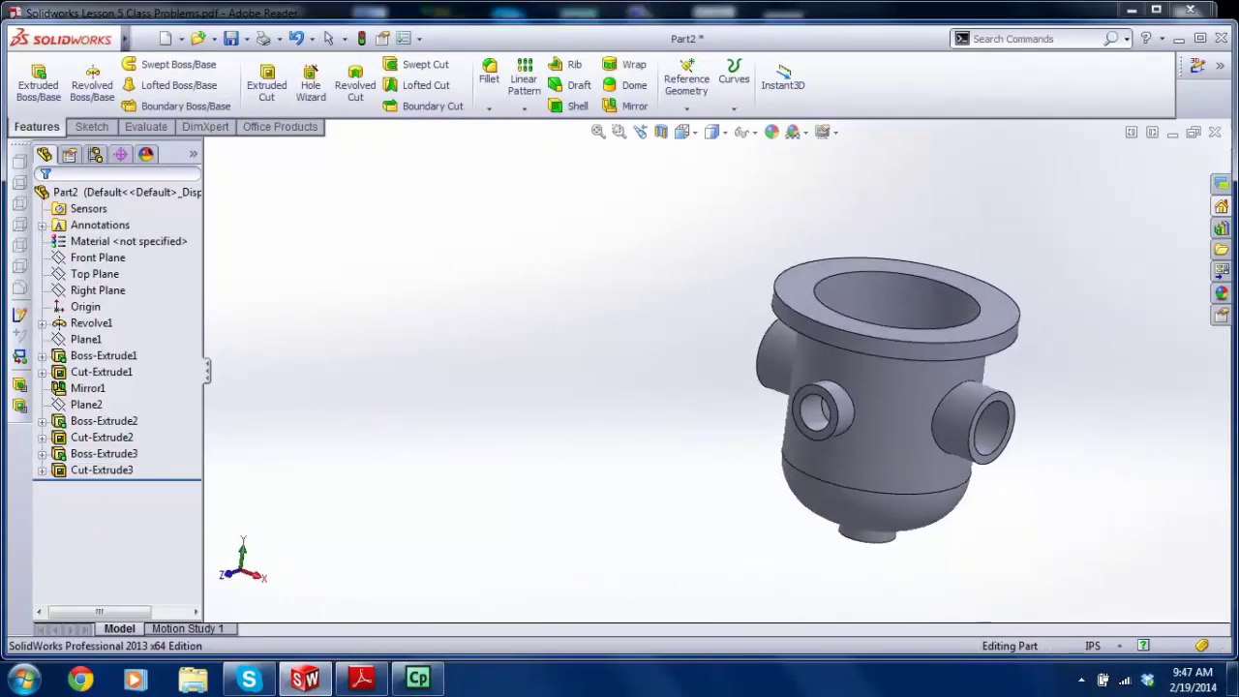
click(661, 132)
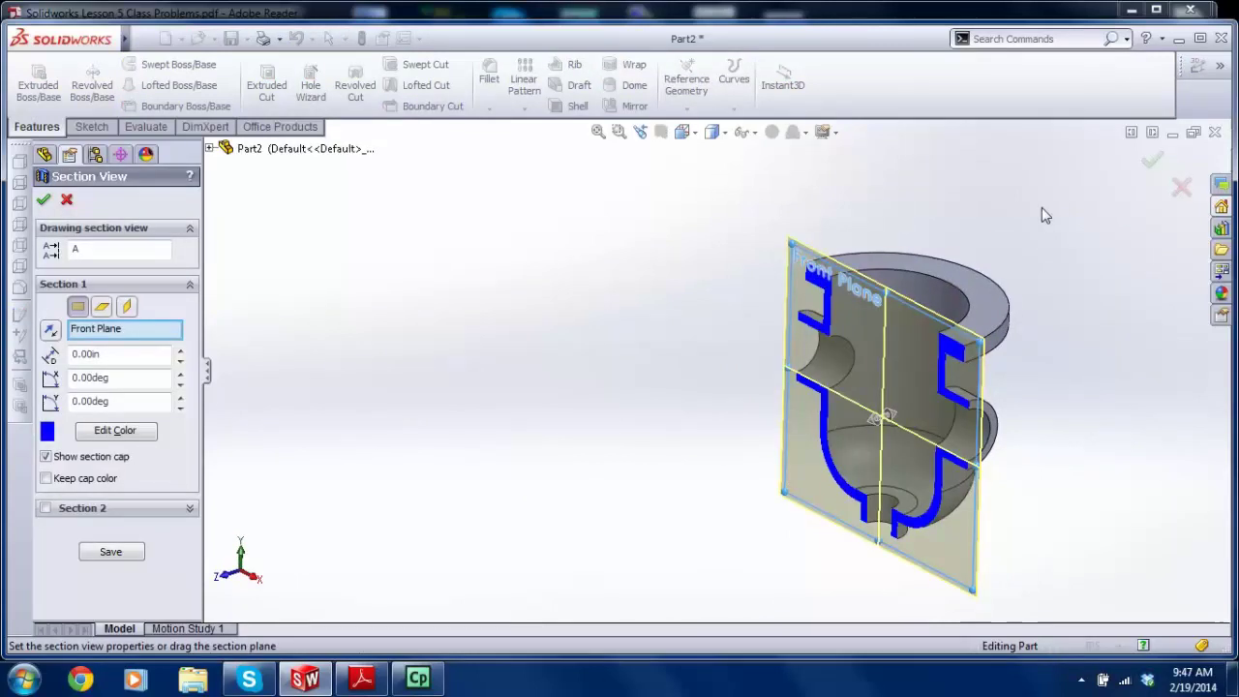
click(1151, 160)
middle_drag(920, 387, 988, 358)
scroll(911, 435, down, 2)
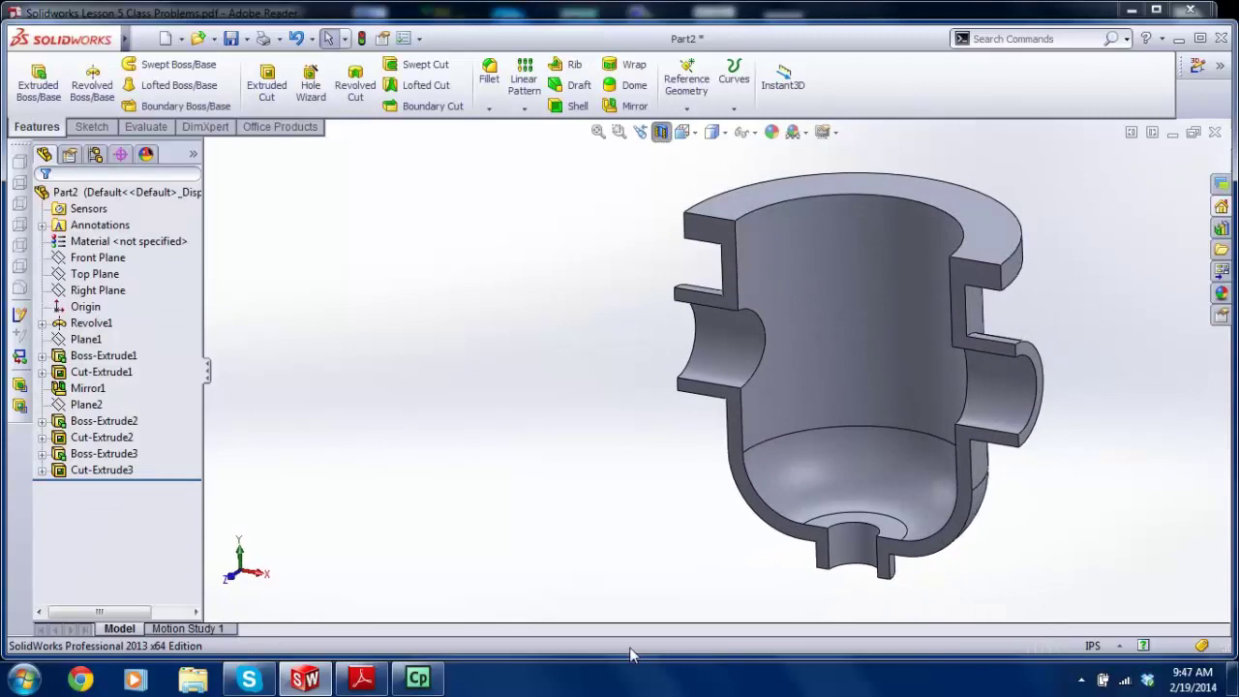
Step: Check the #030 Regulator Body drawing in Adobe Reader, return to SolidWorks and turn off the section view
click(361, 678)
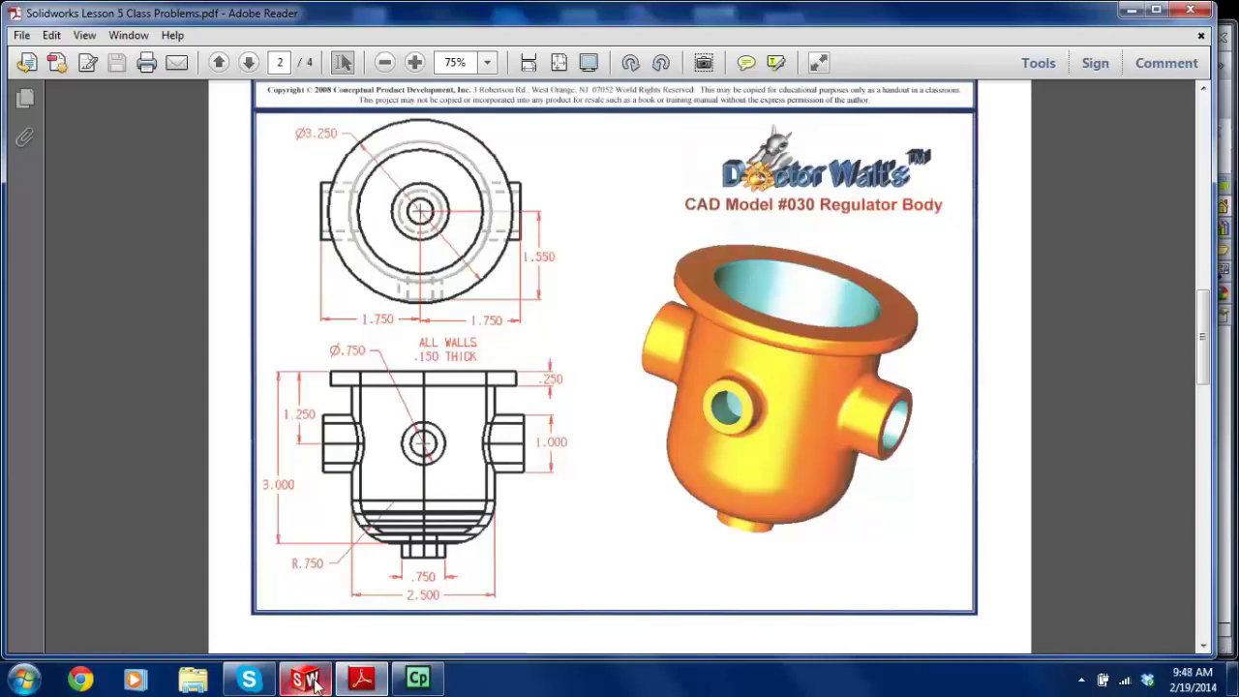
click(358, 683)
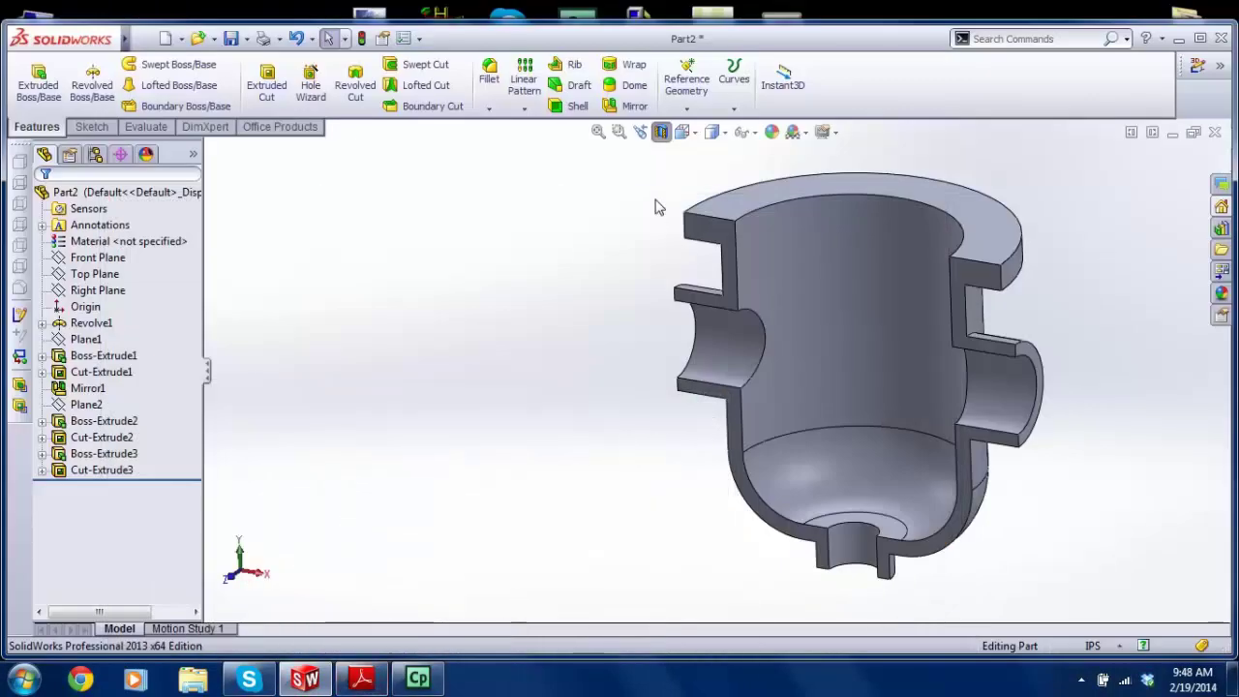
click(660, 131)
middle_drag(871, 310, 917, 379)
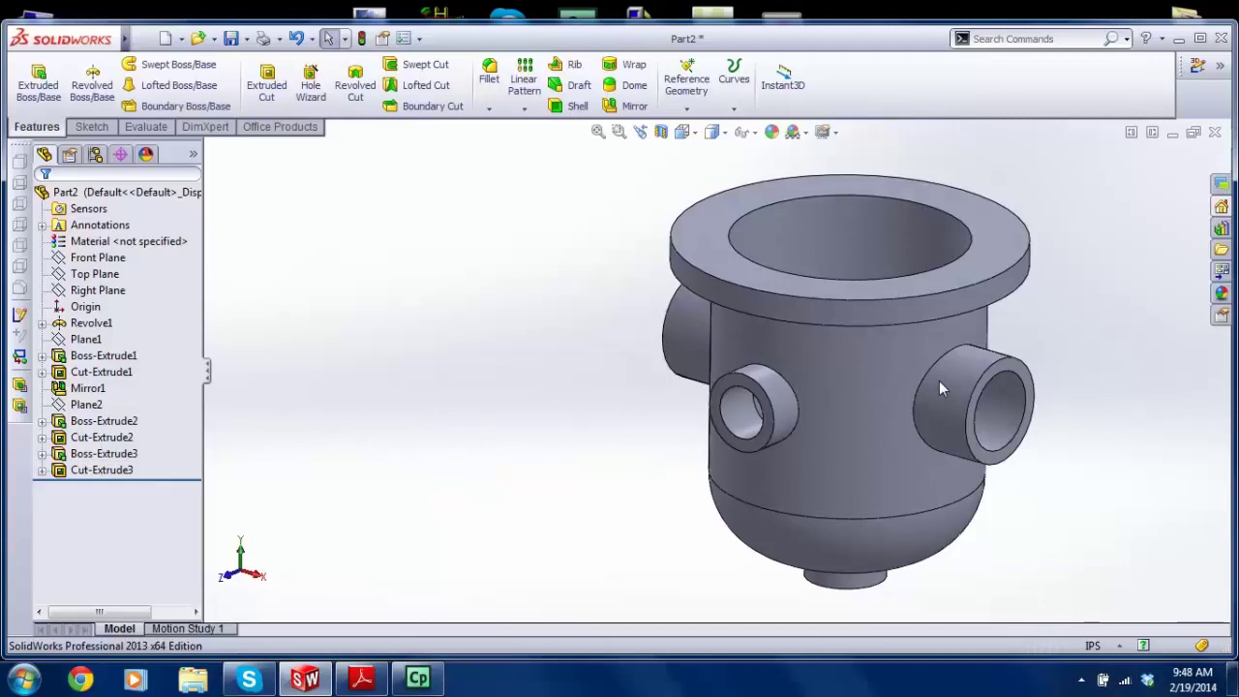
Step: Start a constant radius fillet on the edge where one large side port meets the body, with a radius of 0.125 in
scroll(911, 363, down, 5)
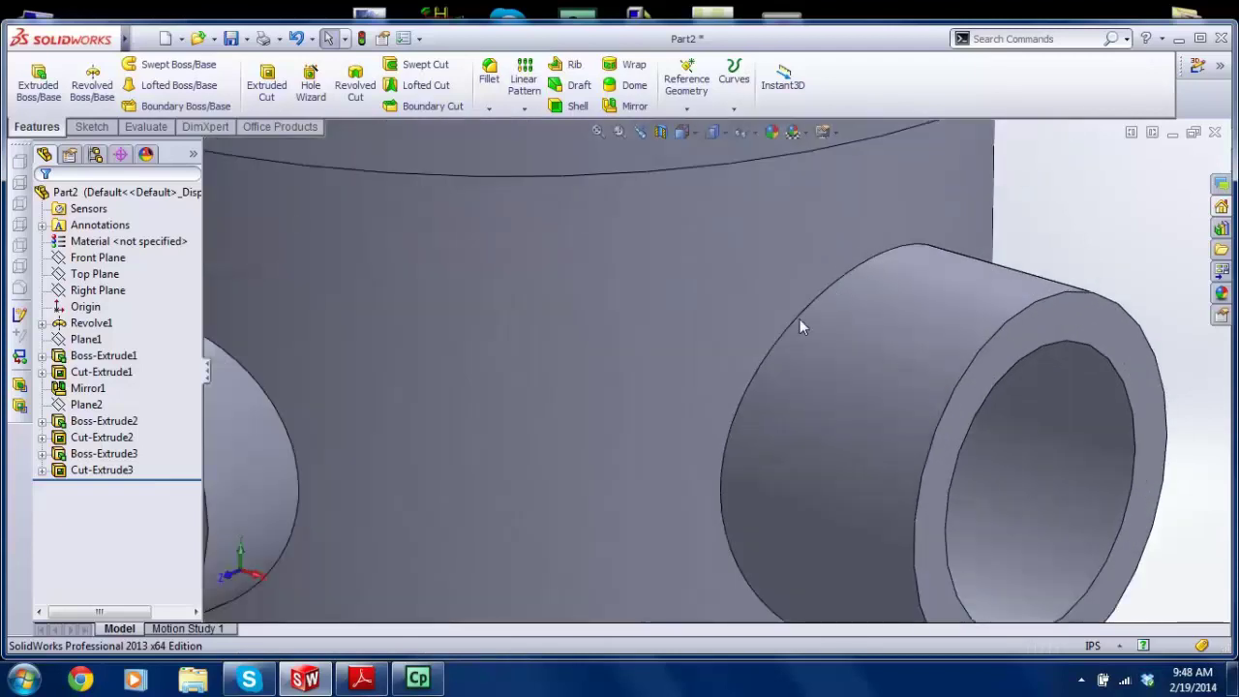
scroll(756, 386, up, 5)
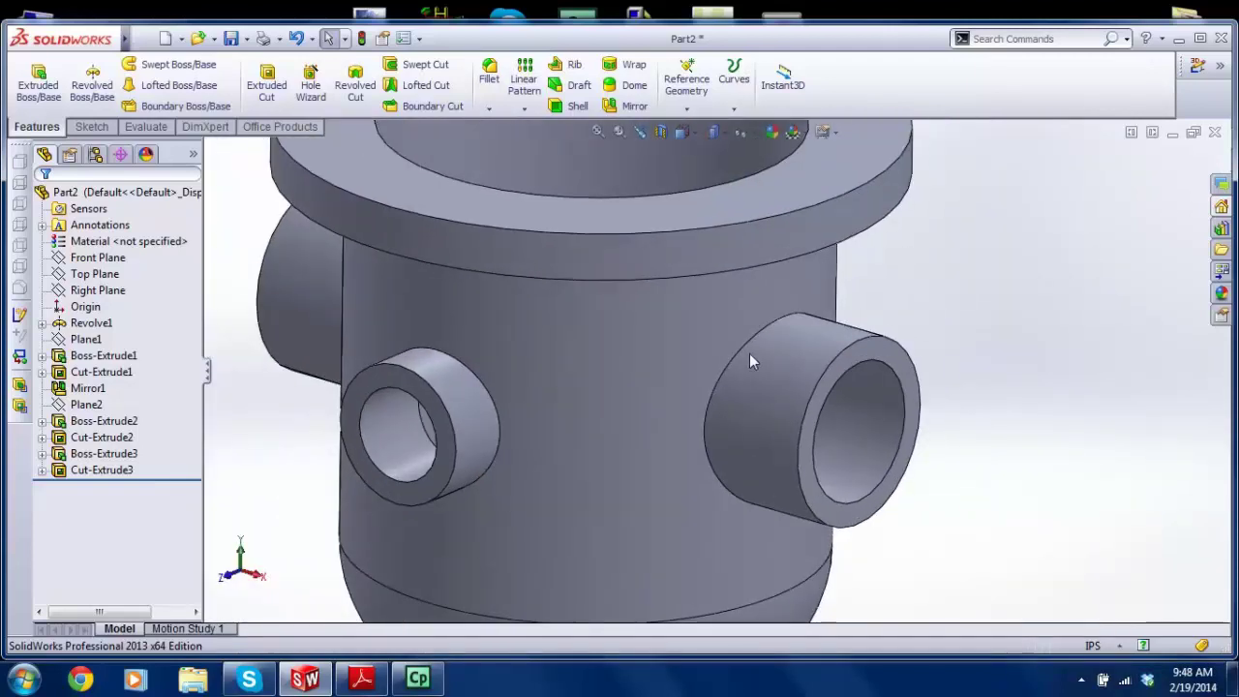
scroll(750, 356, down, 5)
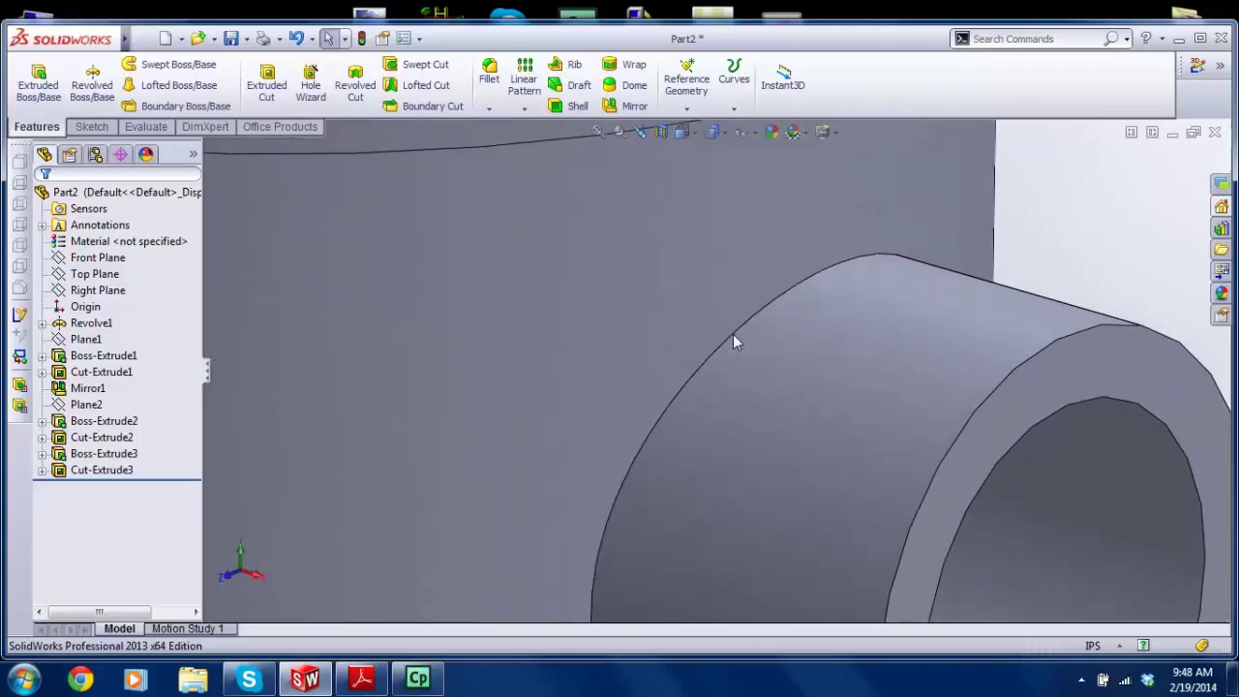
scroll(771, 302, up, 7)
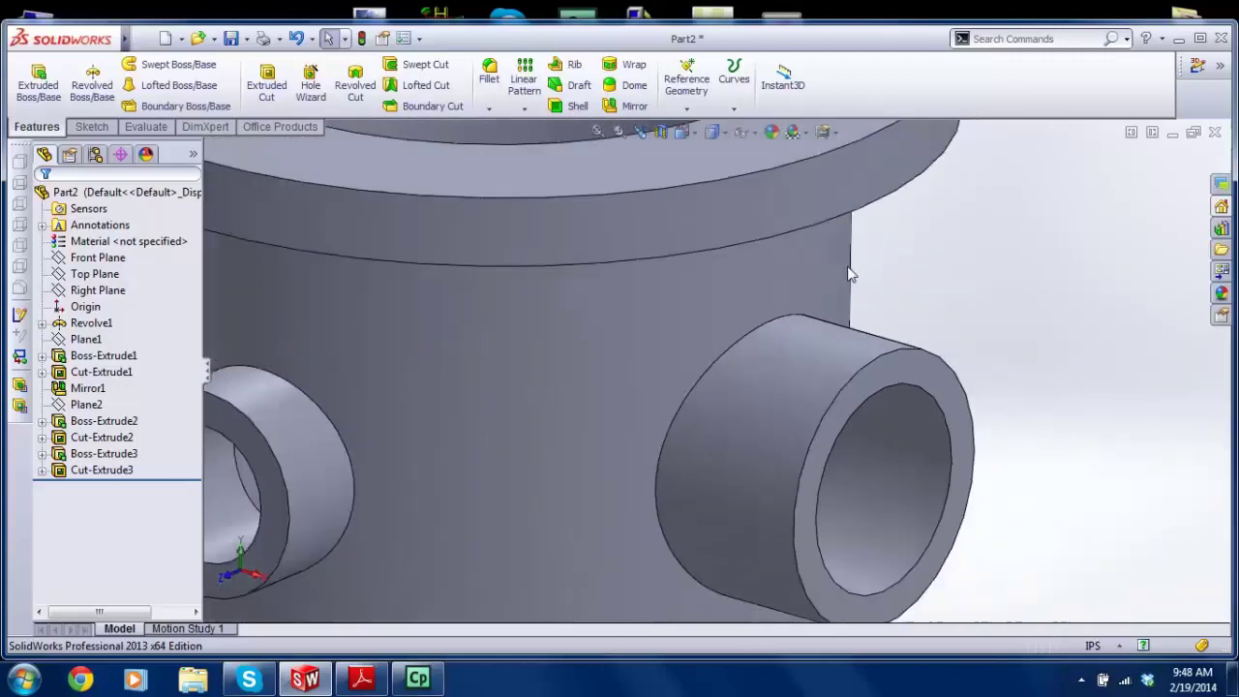
middle_drag(710, 403, 674, 316)
middle_drag(608, 331, 668, 310)
click(489, 82)
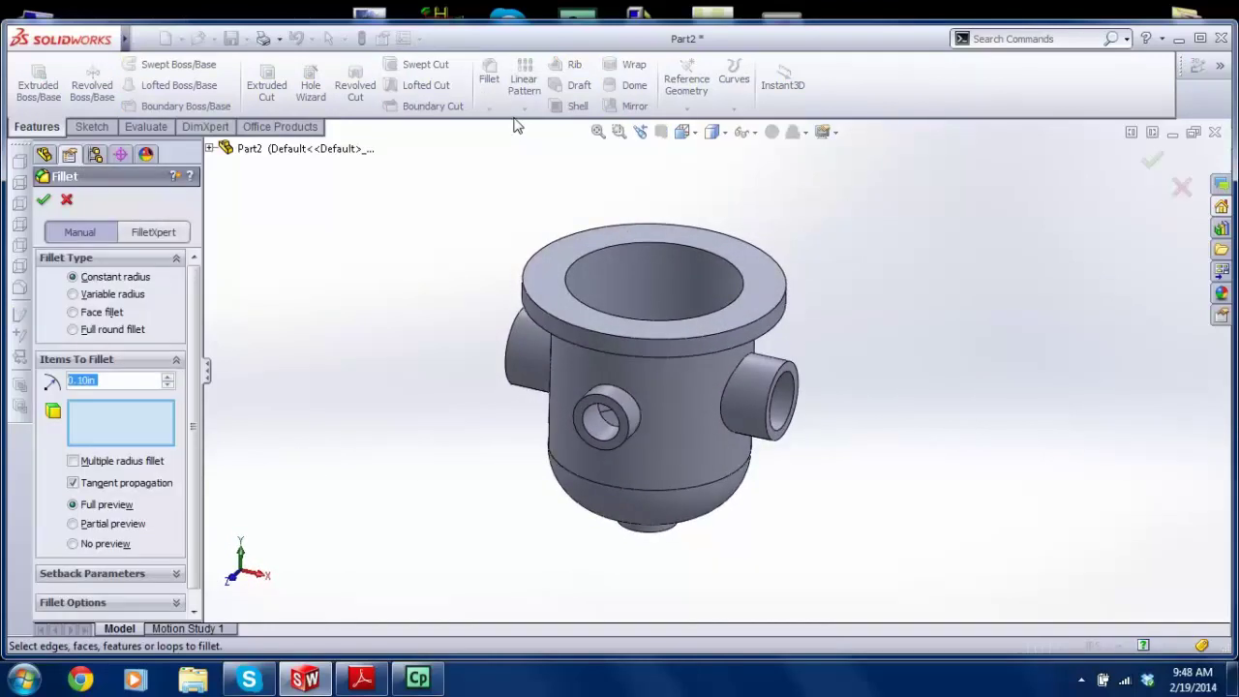
scroll(736, 378, down, 3)
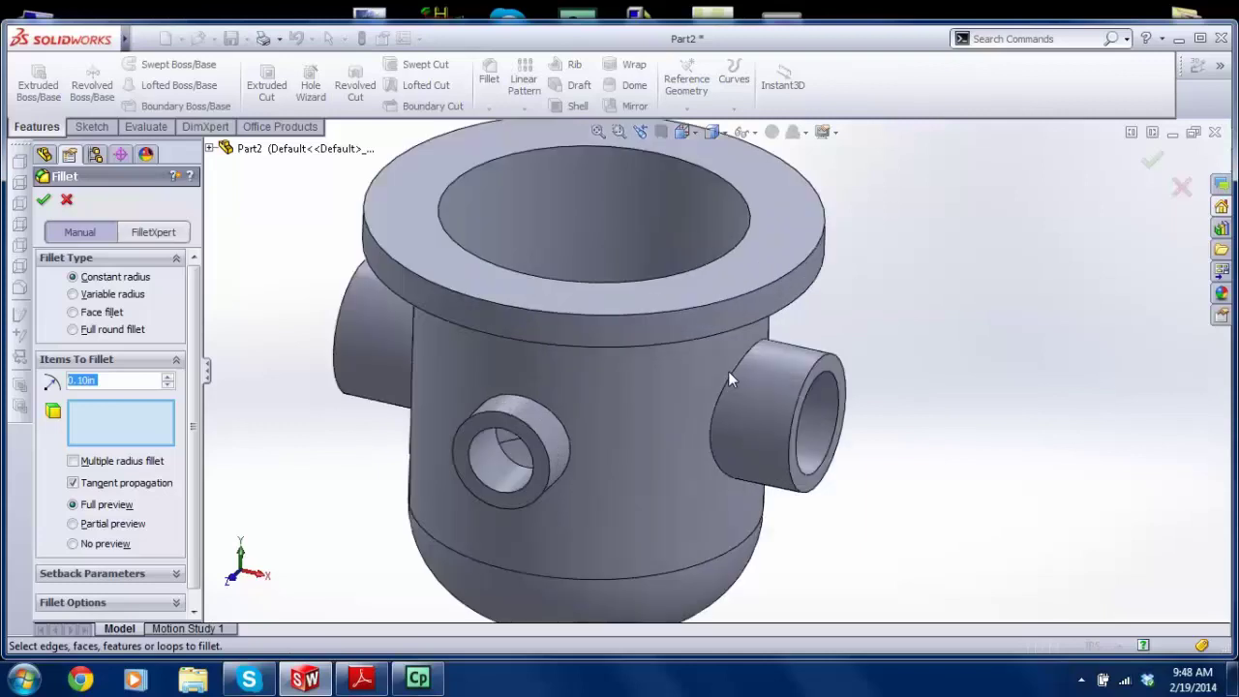
click(732, 370)
text(.125)
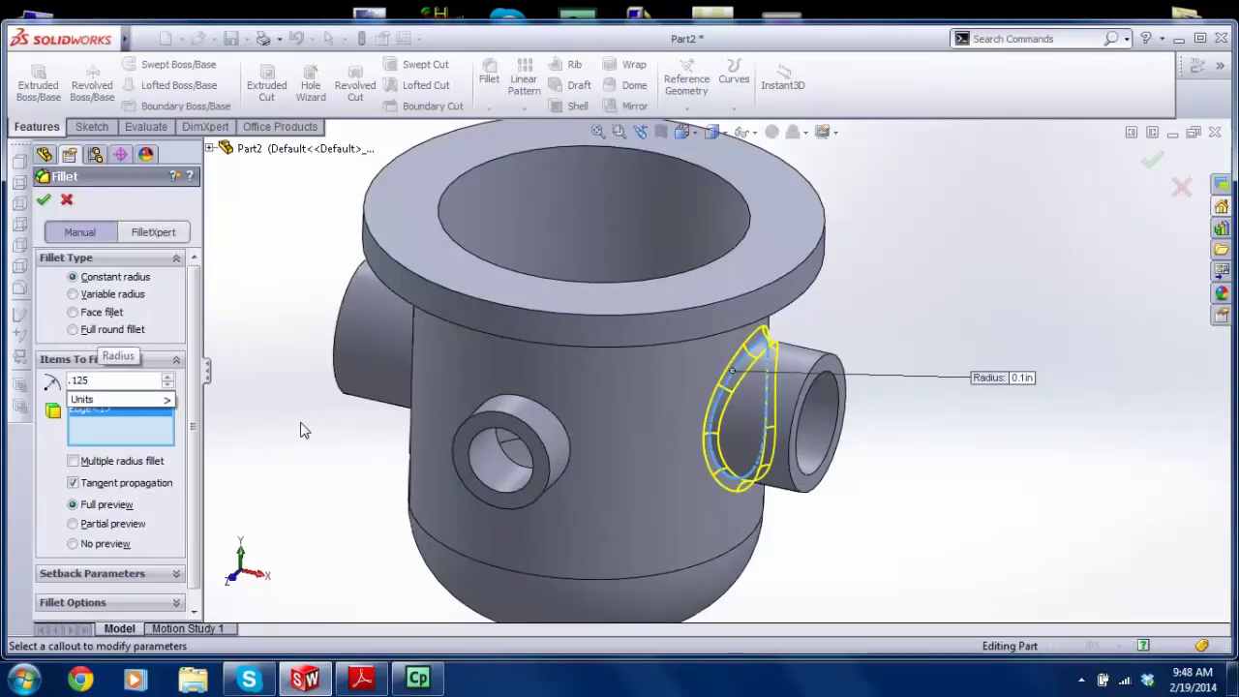
key(Return)
Step: Add the junction edges of the opposite side port, the front port and the bottom boss to the 0.125 in fillet and apply it
scroll(549, 453, up, 3)
middle_drag(559, 457, 692, 510)
click(563, 418)
click(607, 388)
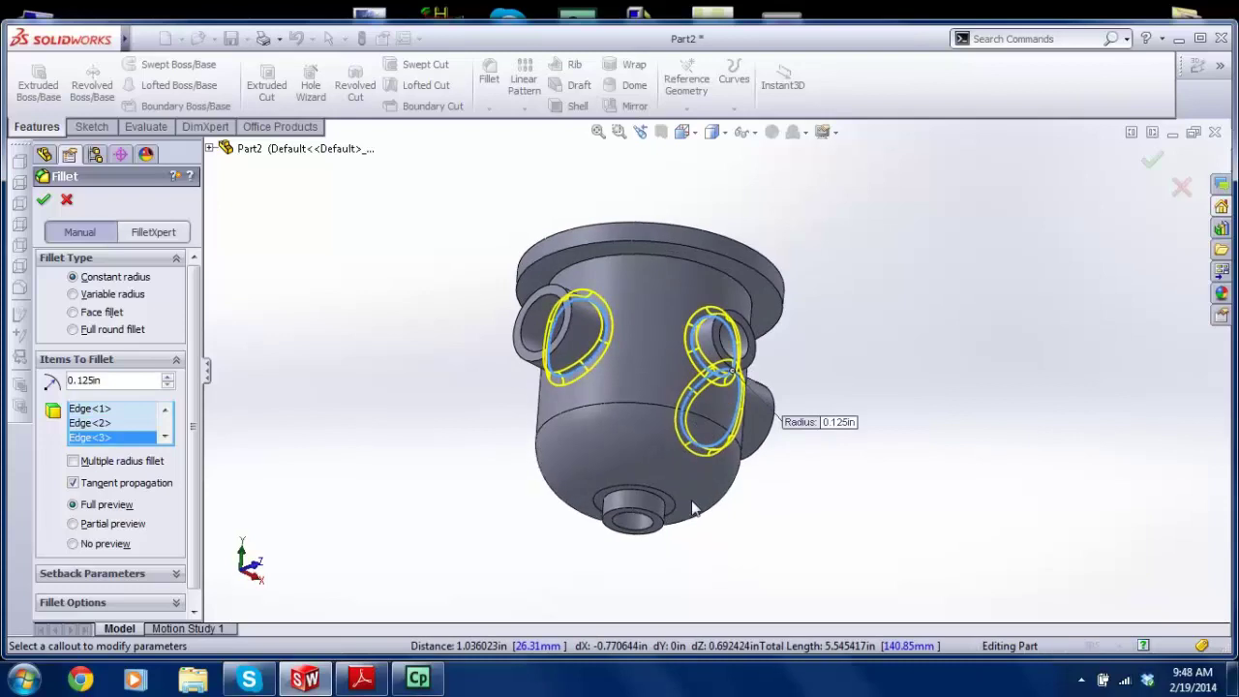
click(662, 505)
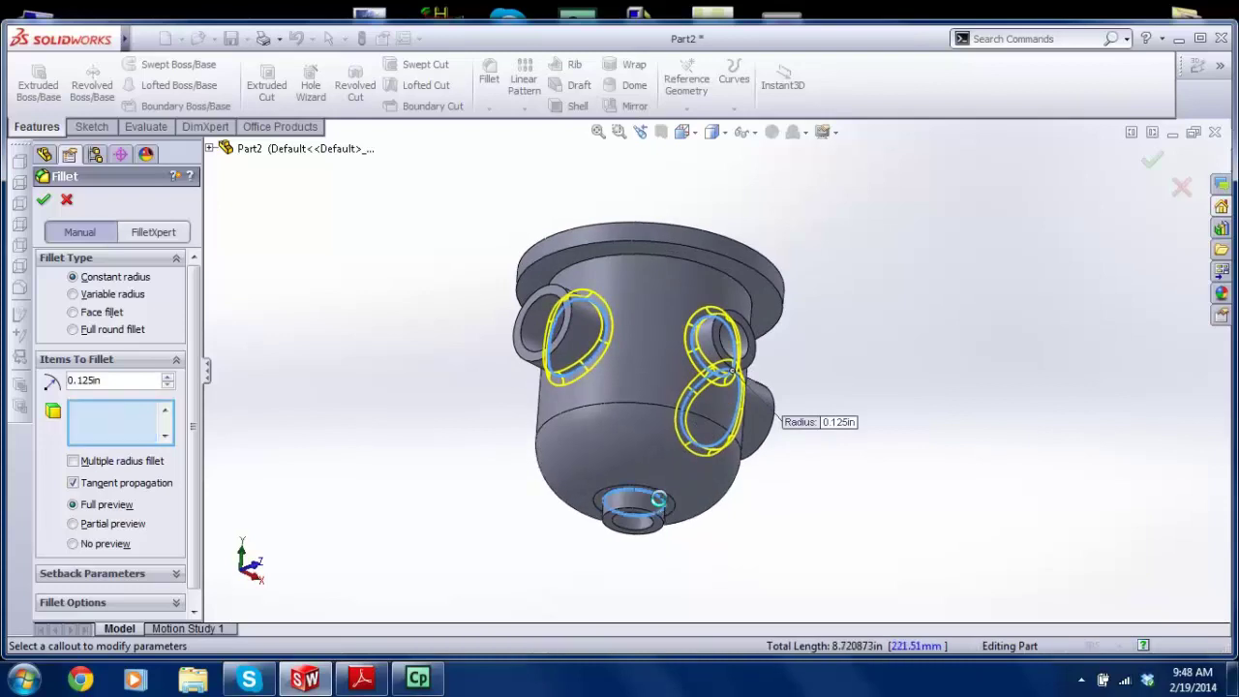
click(1151, 165)
Step: Fillet the edge where the underside of the top flange meets the cylindrical body with a 0.125 in radius
key(ctrl+7)
middle_drag(659, 407, 660, 249)
scroll(660, 249, down, 4)
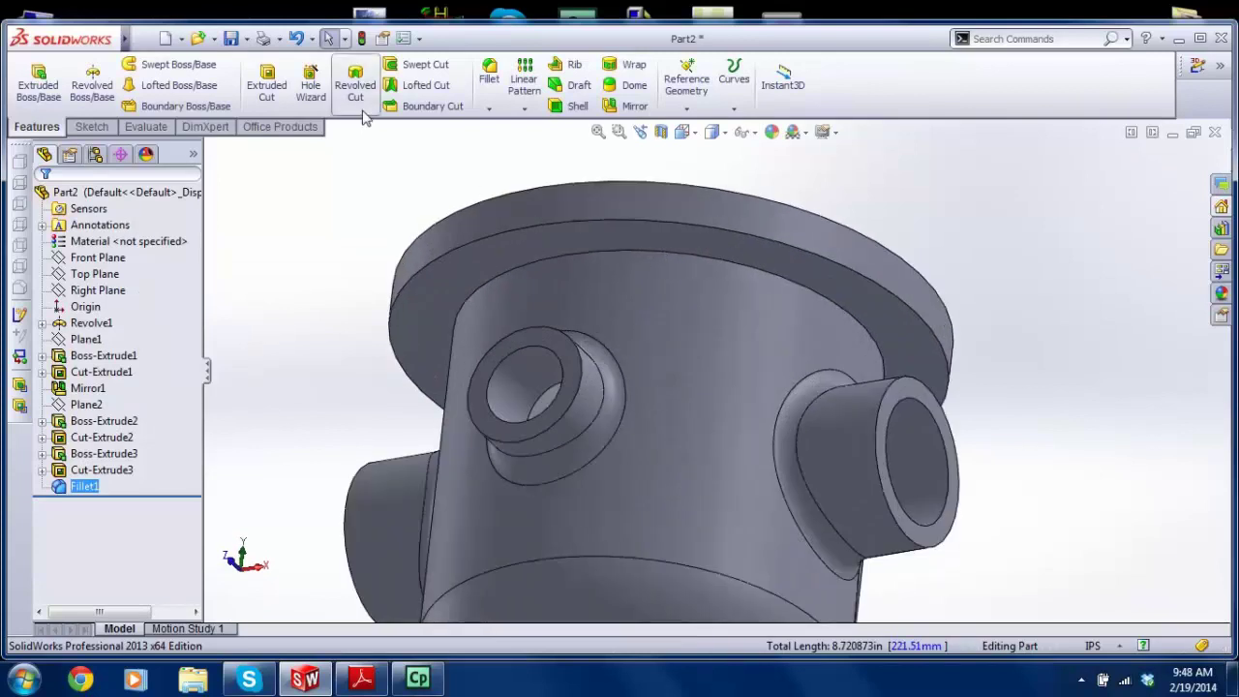
click(489, 78)
click(606, 252)
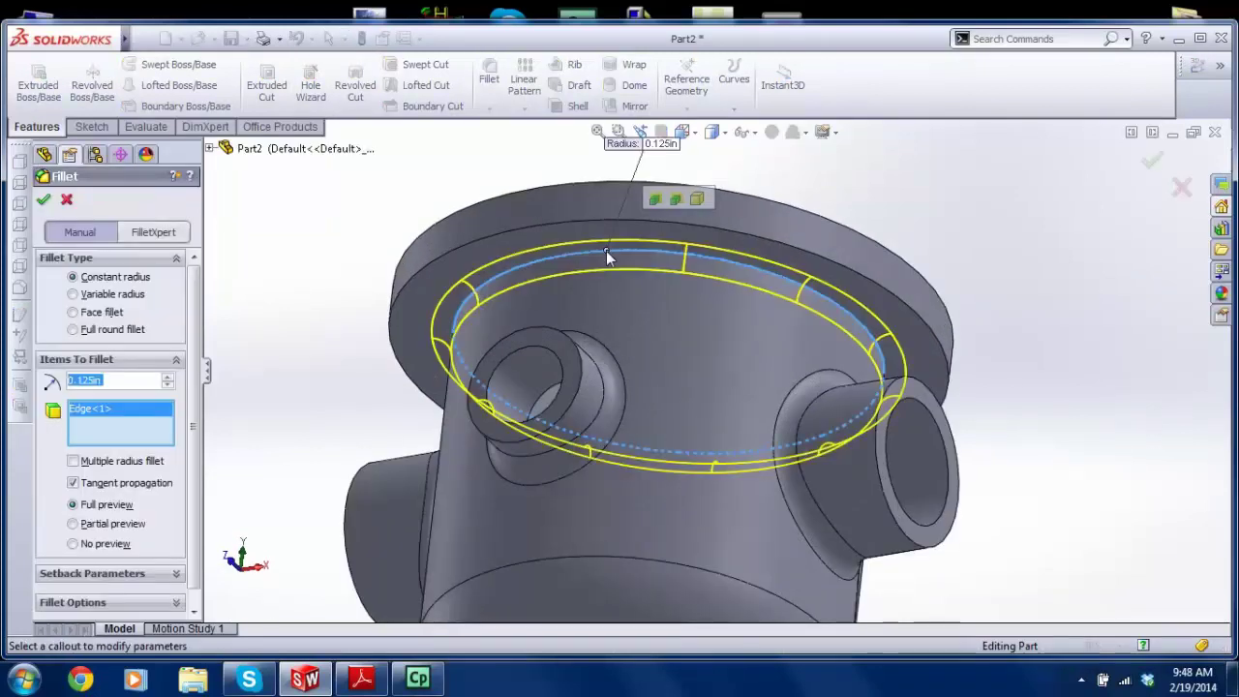
key(Return)
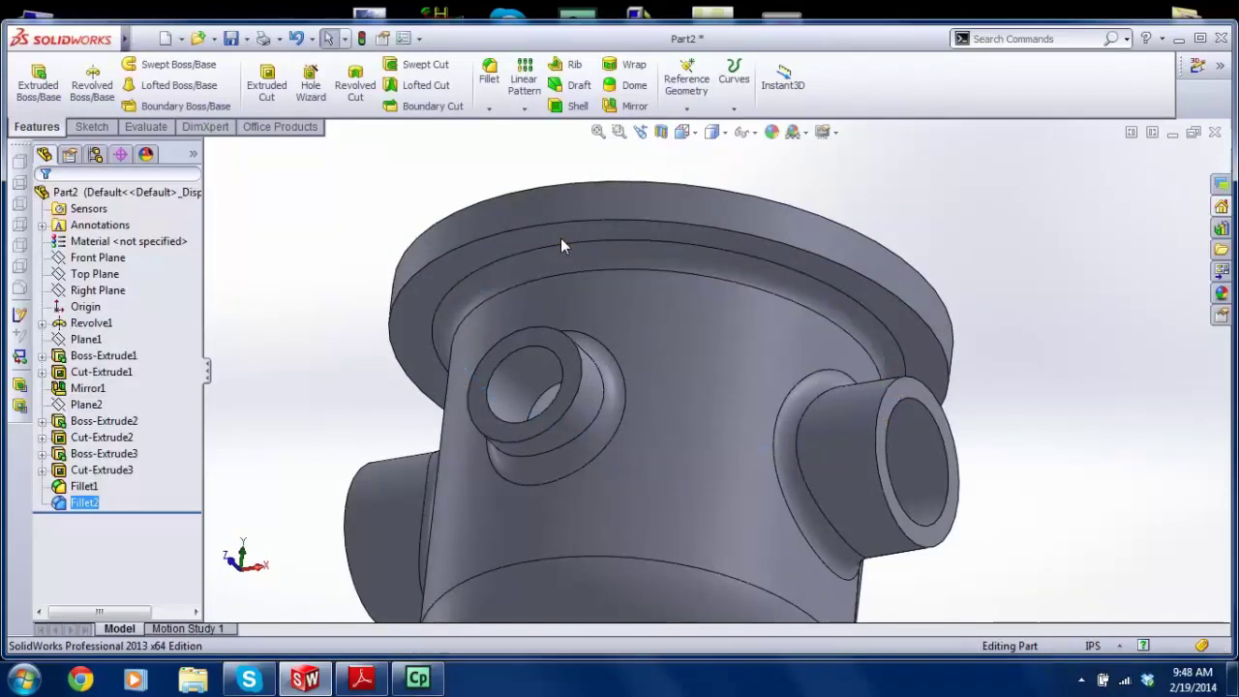
Step: Inspect the filleted body and highlight the two fillet features on the model to see which edges each covers
middle_drag(561, 245, 532, 353)
scroll(718, 371, up, 4)
middle_drag(718, 370, 746, 388)
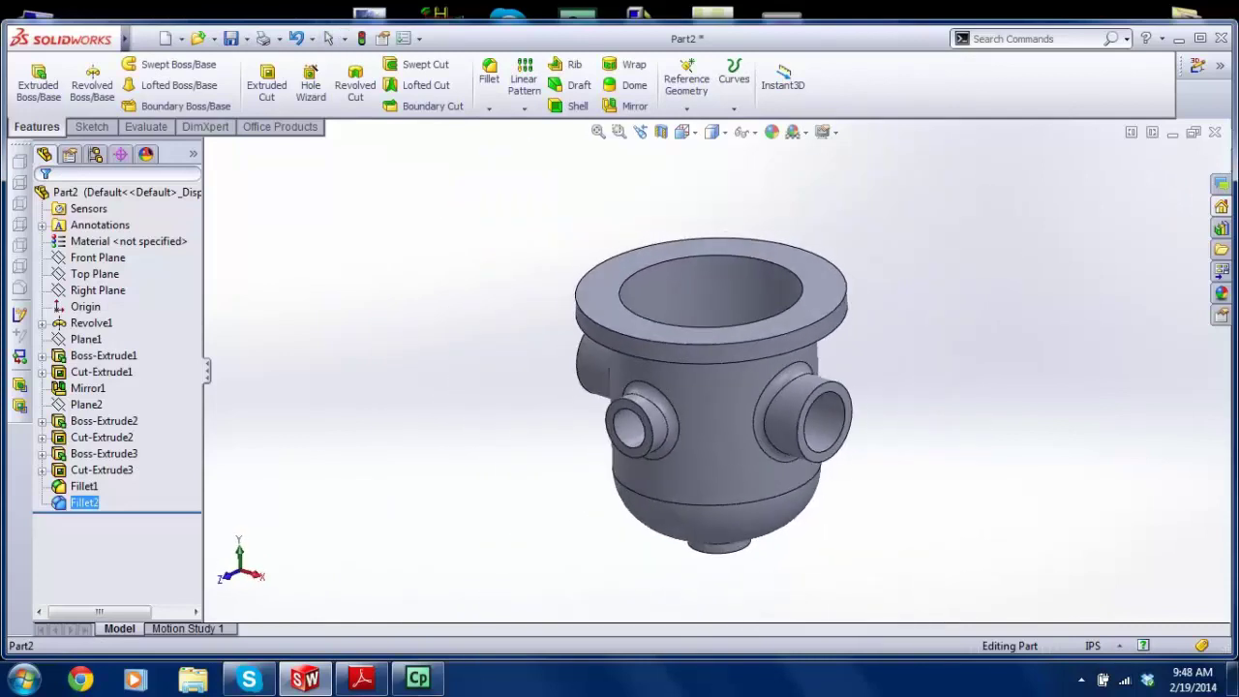
middle_drag(498, 385, 509, 384)
scroll(509, 385, up, 2)
scroll(646, 367, down, 2)
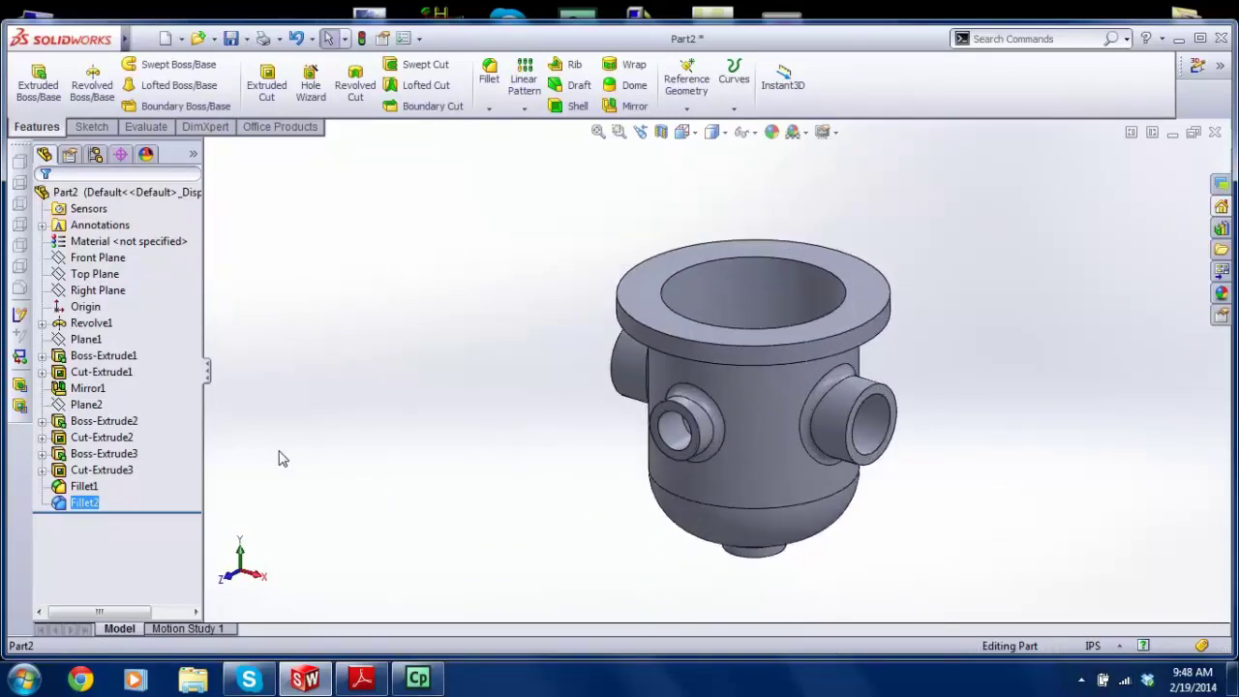
middle_drag(386, 540, 421, 421)
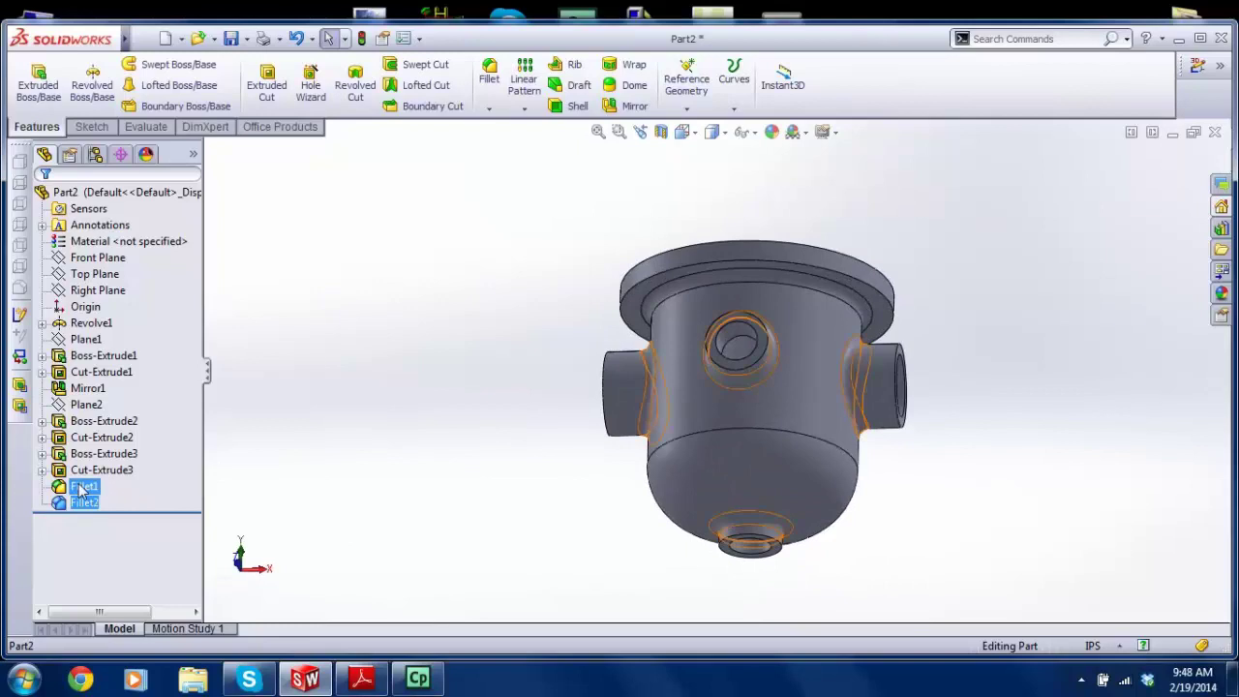
click(85, 503)
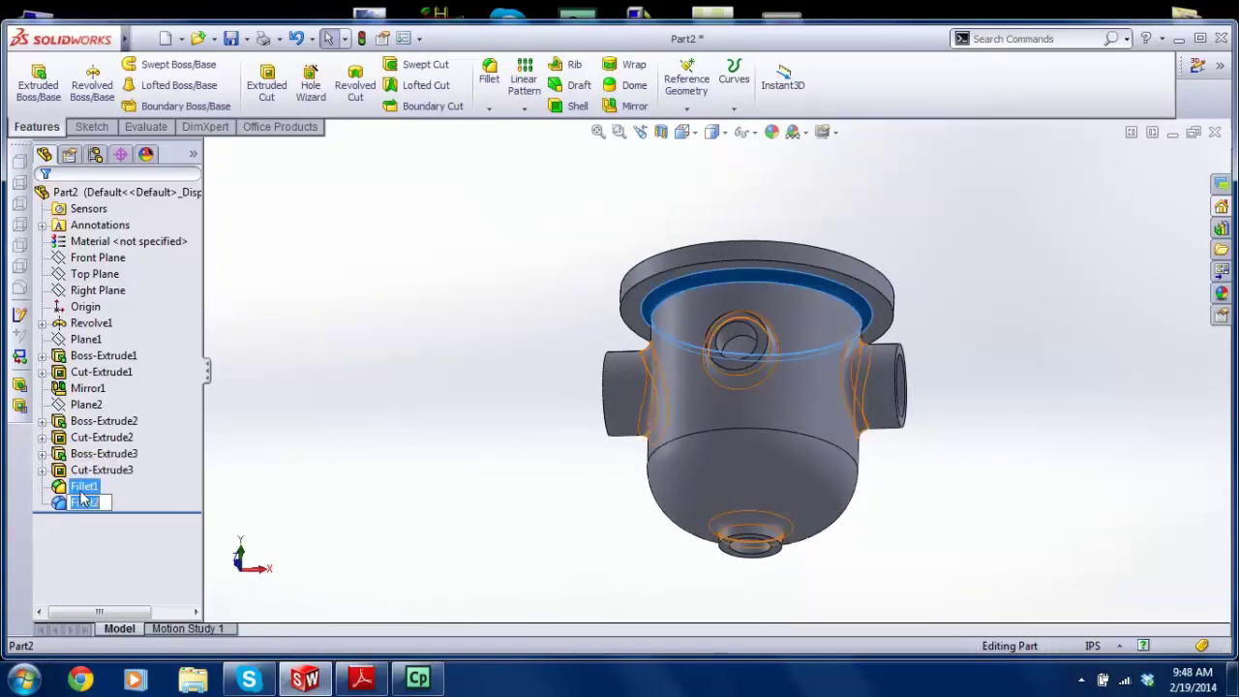
click(534, 386)
Step: Examine the blended ports and the flange underside of the regulator body from several sides
middle_drag(768, 320, 863, 365)
scroll(863, 365, down, 3)
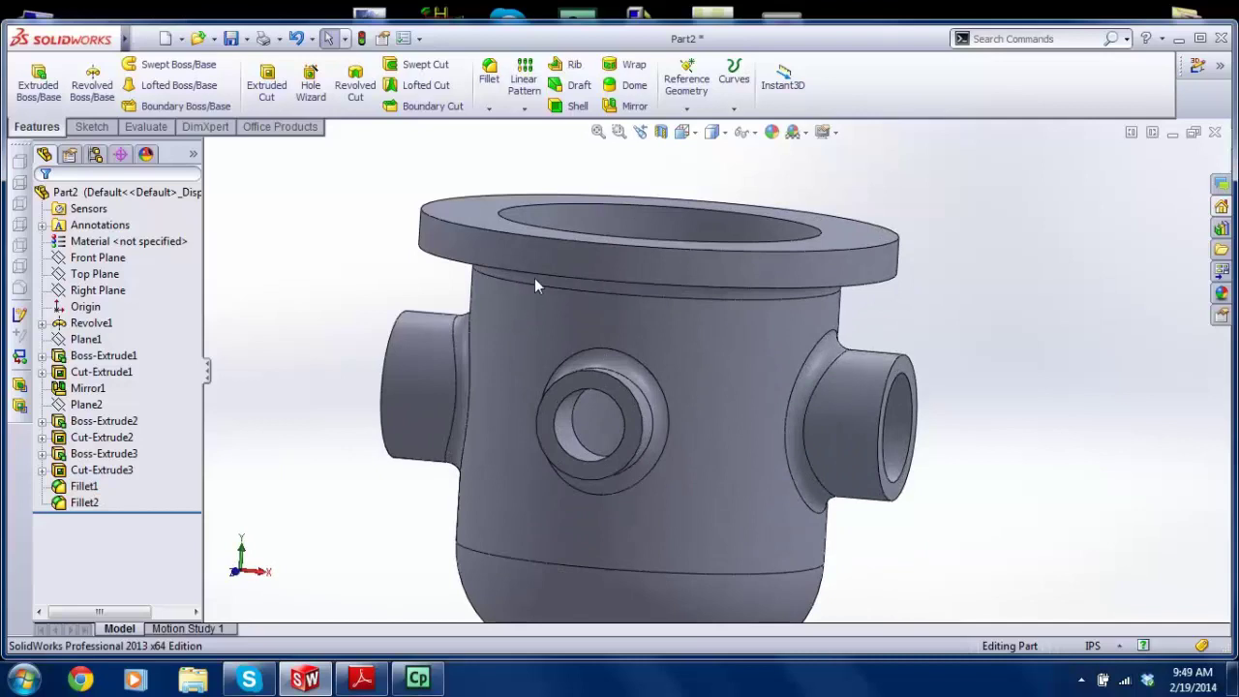
middle_drag(534, 283, 553, 282)
mouse_move(474, 365)
middle_down()
mouse_move(509, 365)
mouse_move(475, 365)
middle_up()
scroll(761, 550, up, 3)
scroll(773, 566, down, 1)
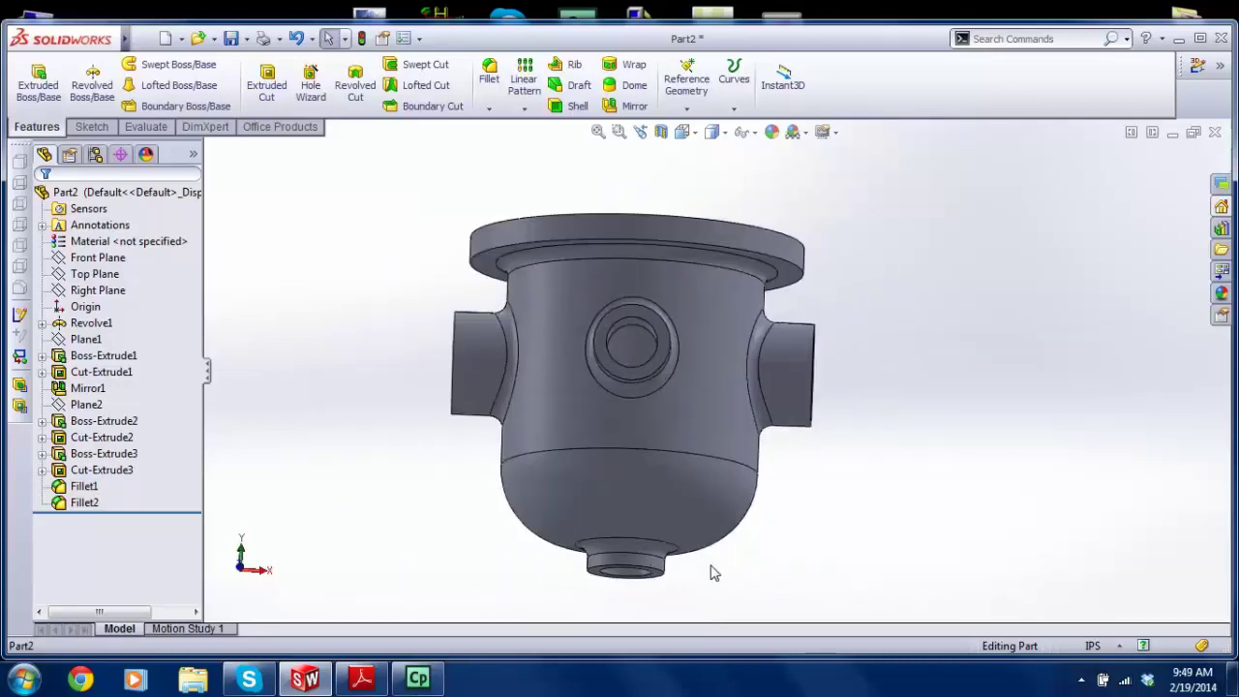
scroll(711, 566, down, 3)
scroll(623, 337, up, 5)
middle_drag(639, 284, 571, 358)
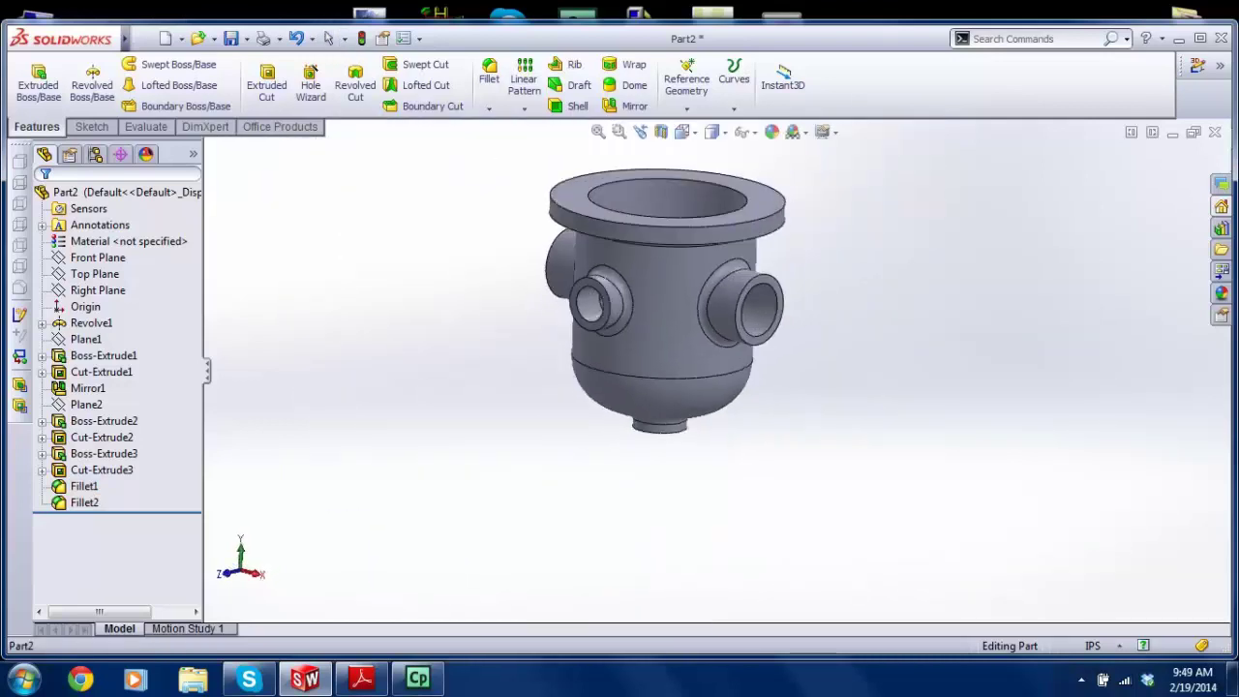
scroll(629, 228, up, 2)
scroll(830, 258, down, 1)
scroll(765, 276, down, 3)
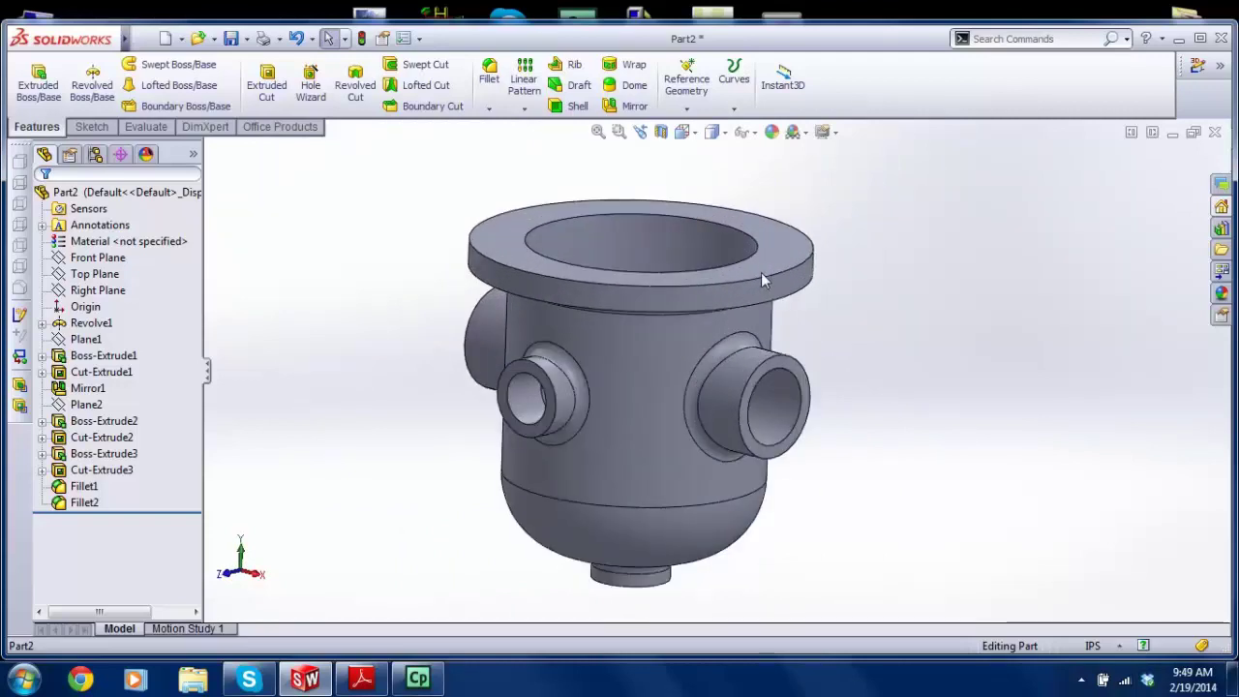
Step: Assign Plain Carbon Steel as the part's material
click(86, 243)
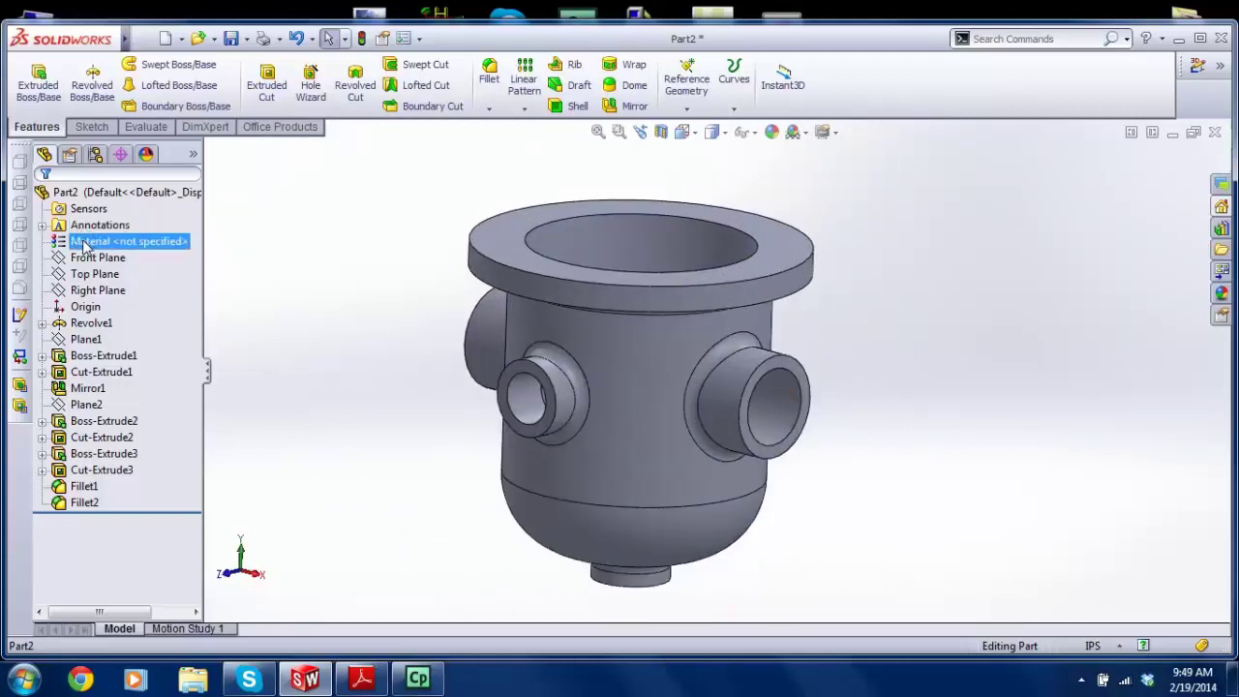
right_click(84, 245)
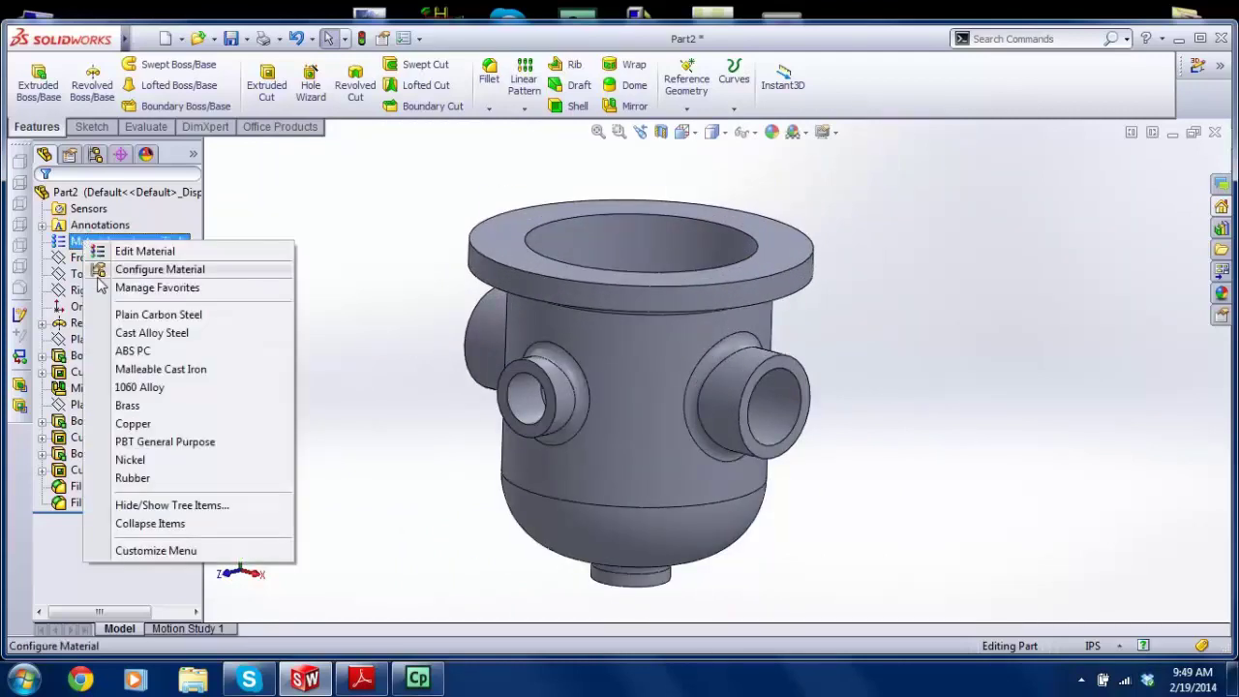
click(155, 320)
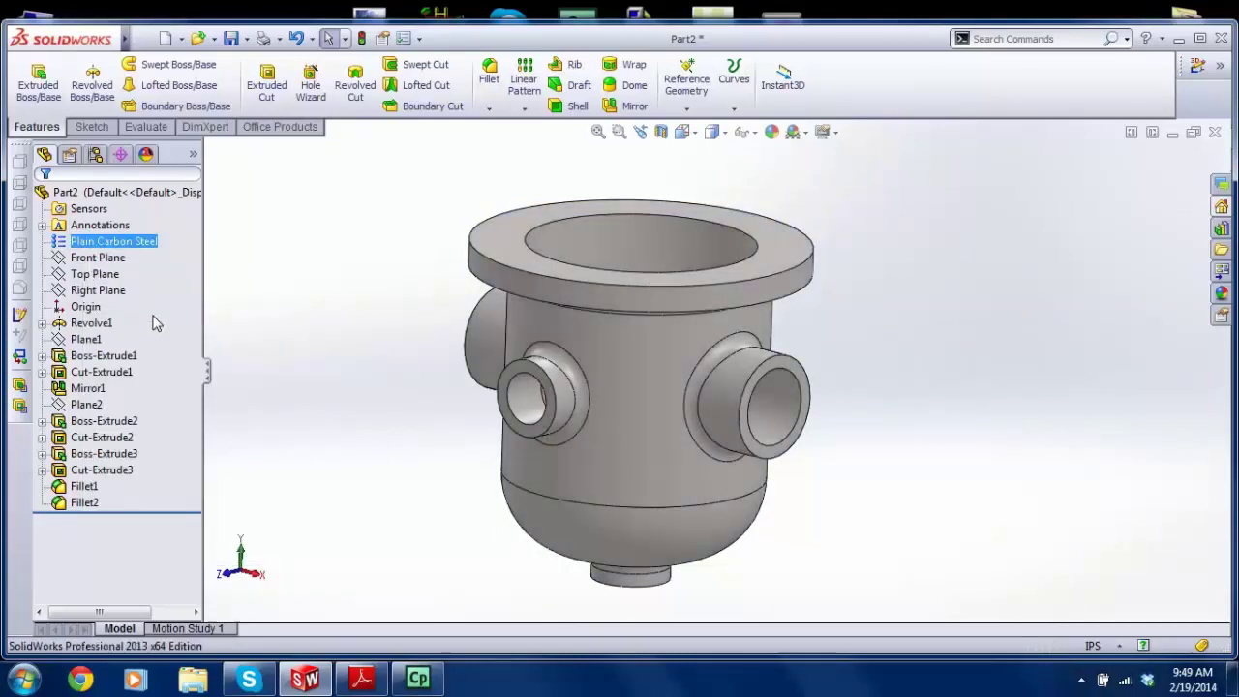
Step: Calculate the part's mass properties, read the mass and close the report
click(146, 127)
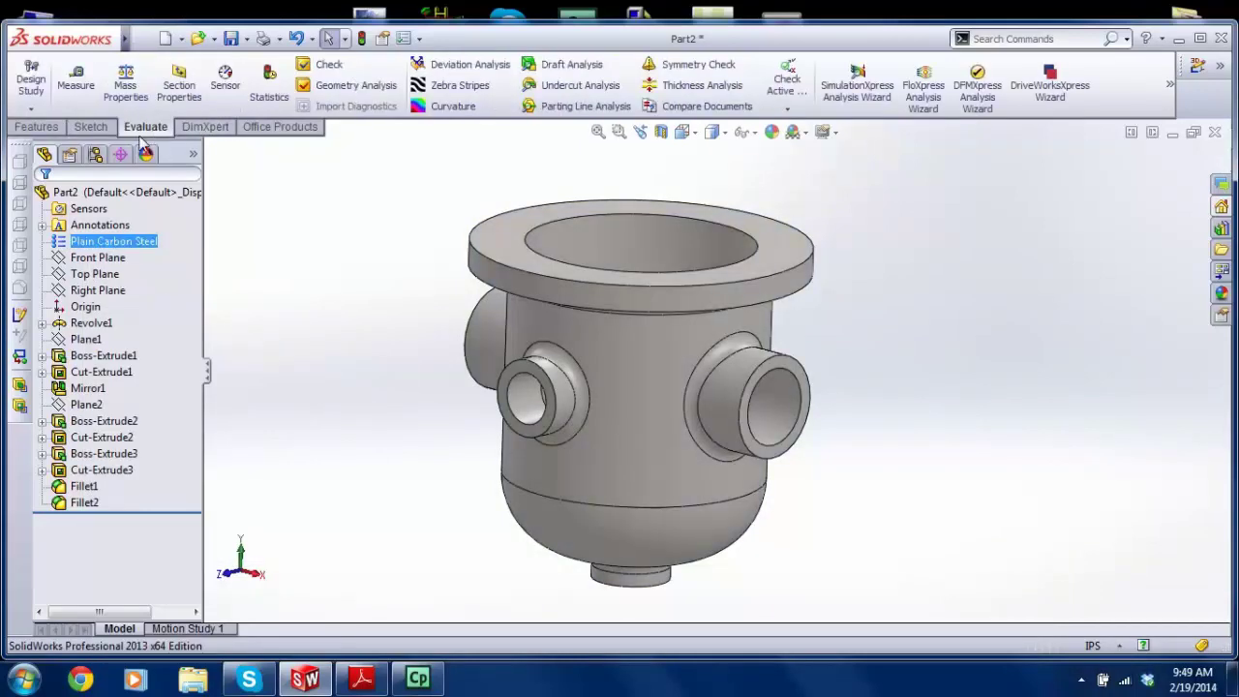
click(122, 83)
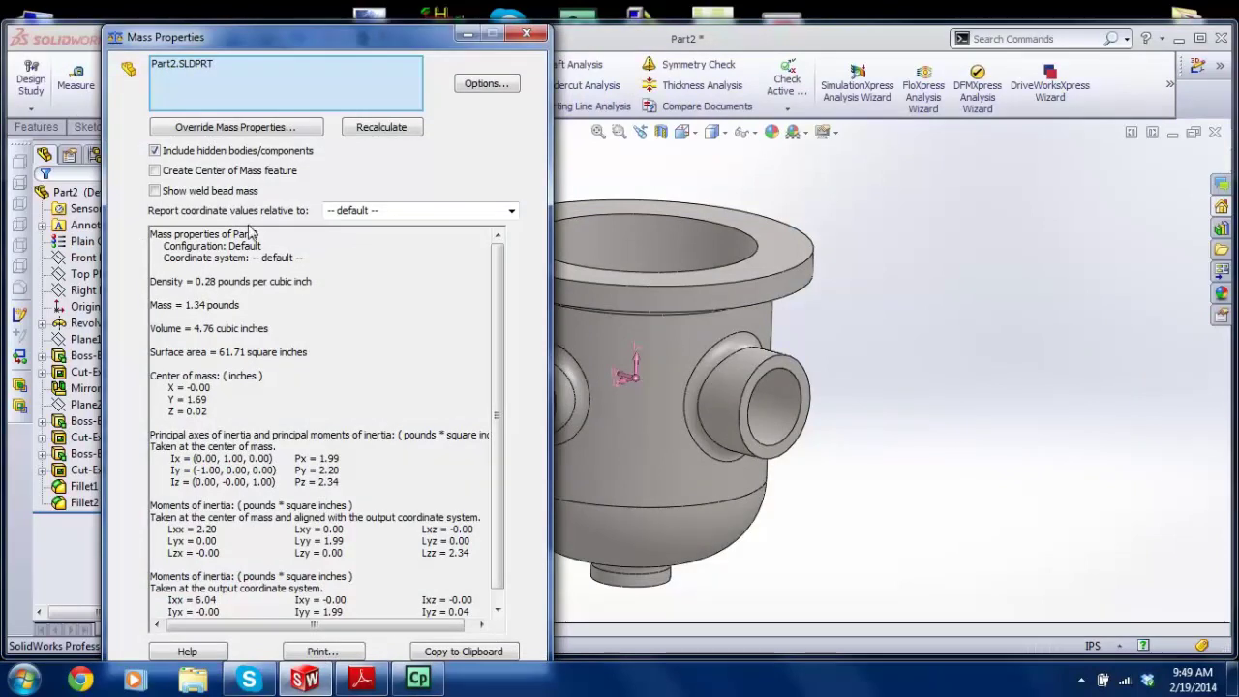
drag(187, 306, 265, 299)
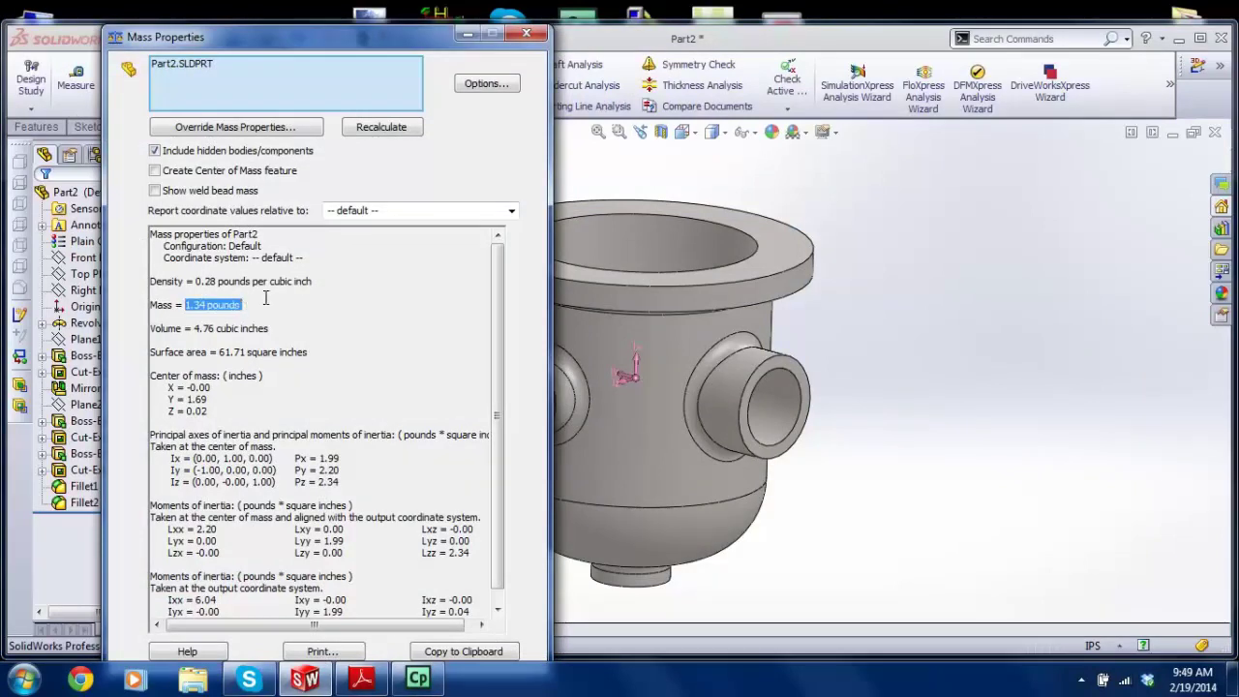
click(526, 35)
scroll(672, 326, up, 3)
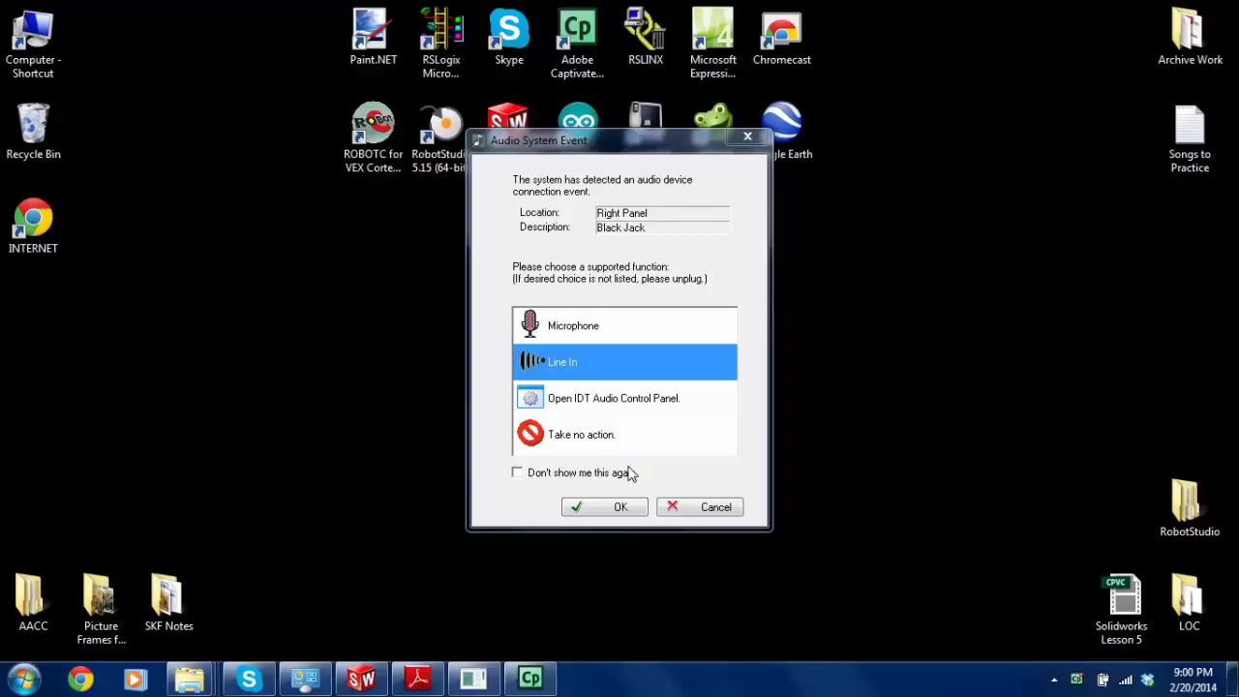
Step: Accept Line In for the detected audio device and view the #014 Flange Fitting drawing on page 3 in Adobe Reader
click(621, 510)
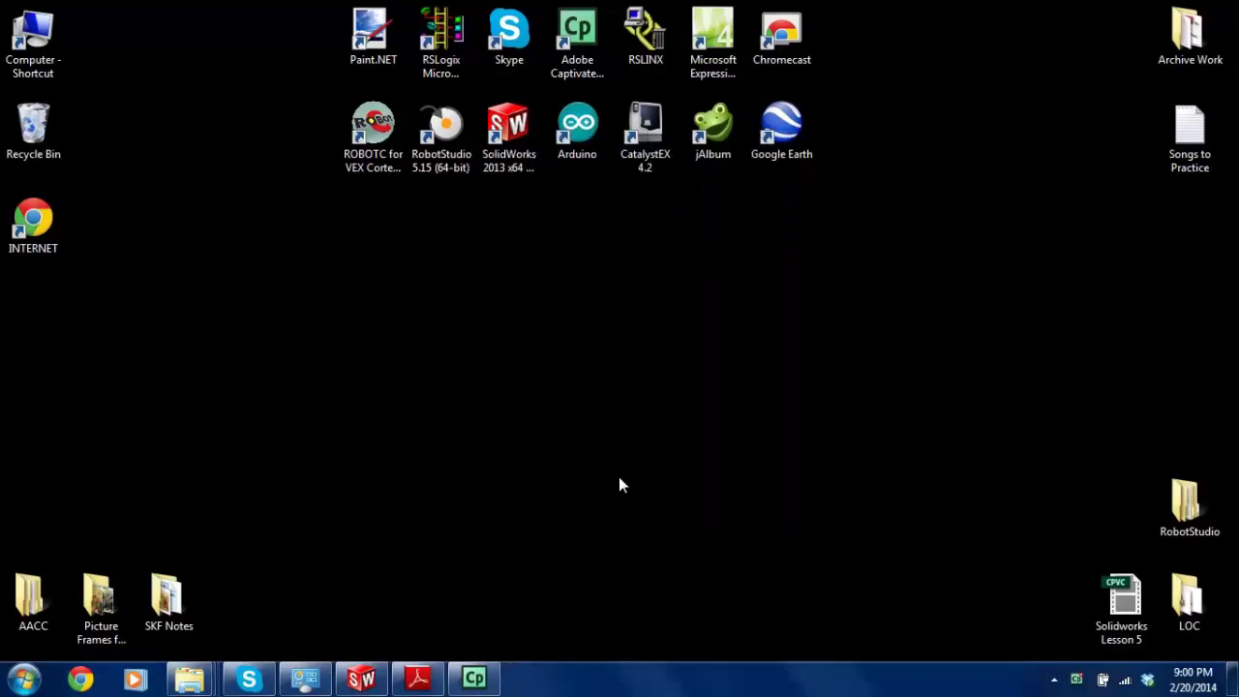
click(422, 679)
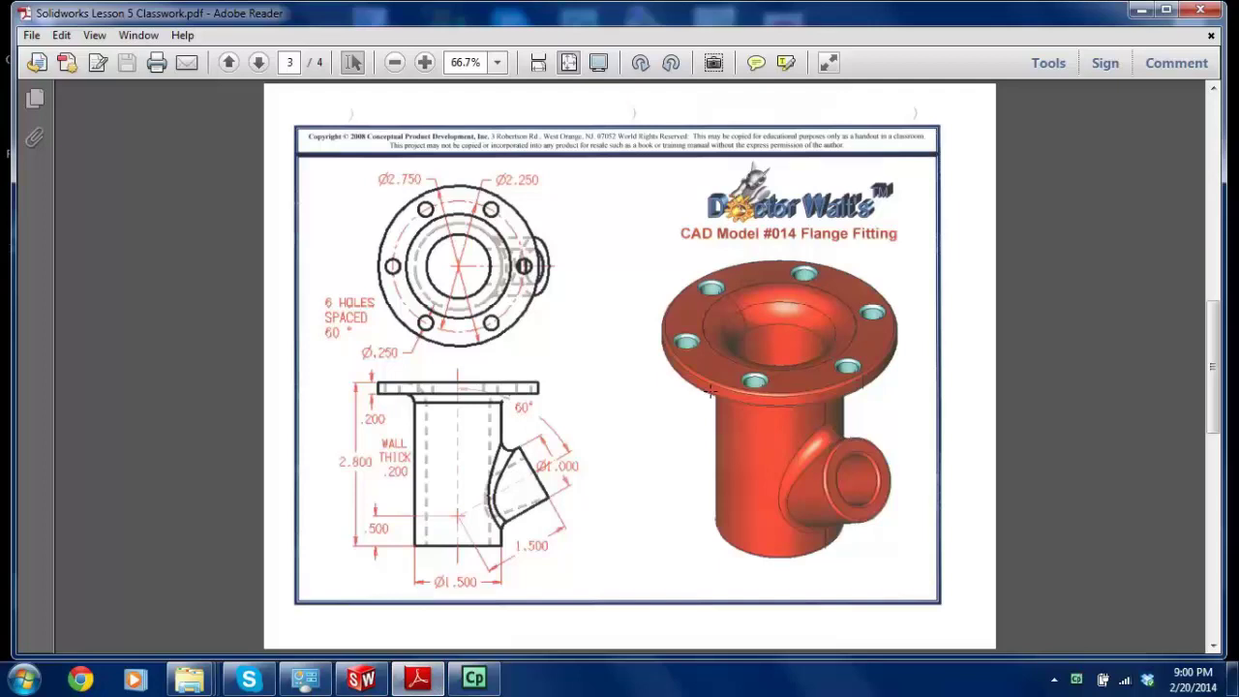
ctrl+scroll(645, 429, up, 3)
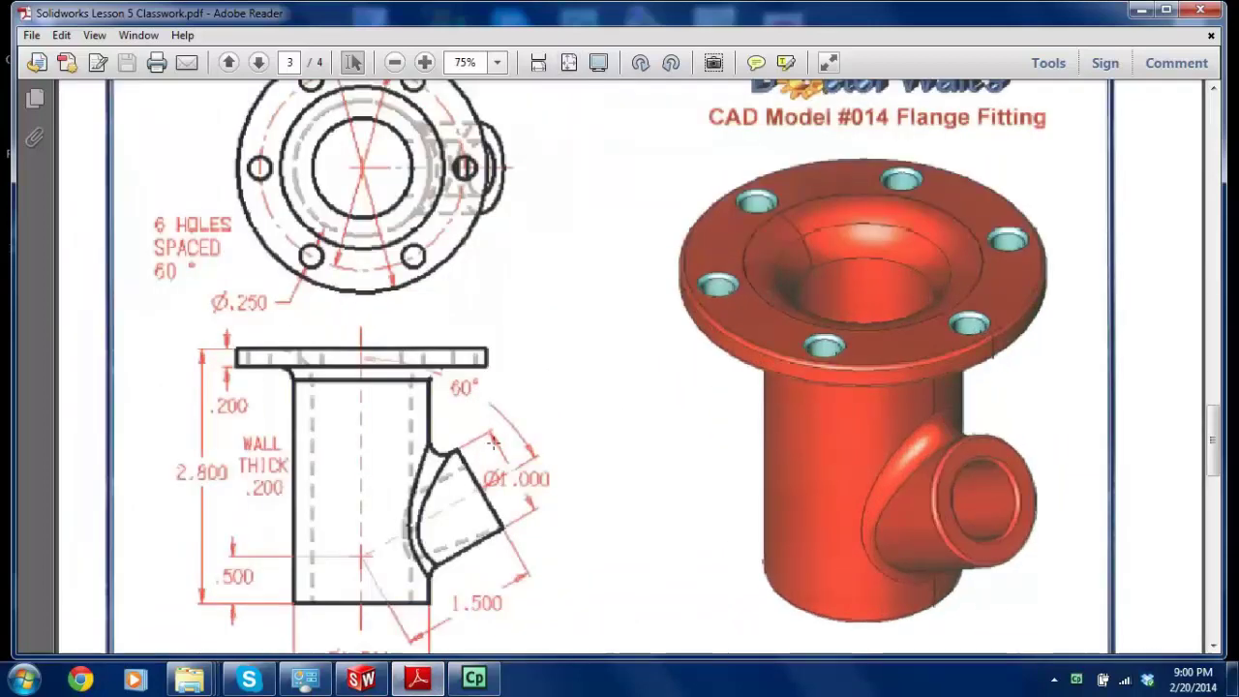
ctrl+scroll(494, 443, down, 1)
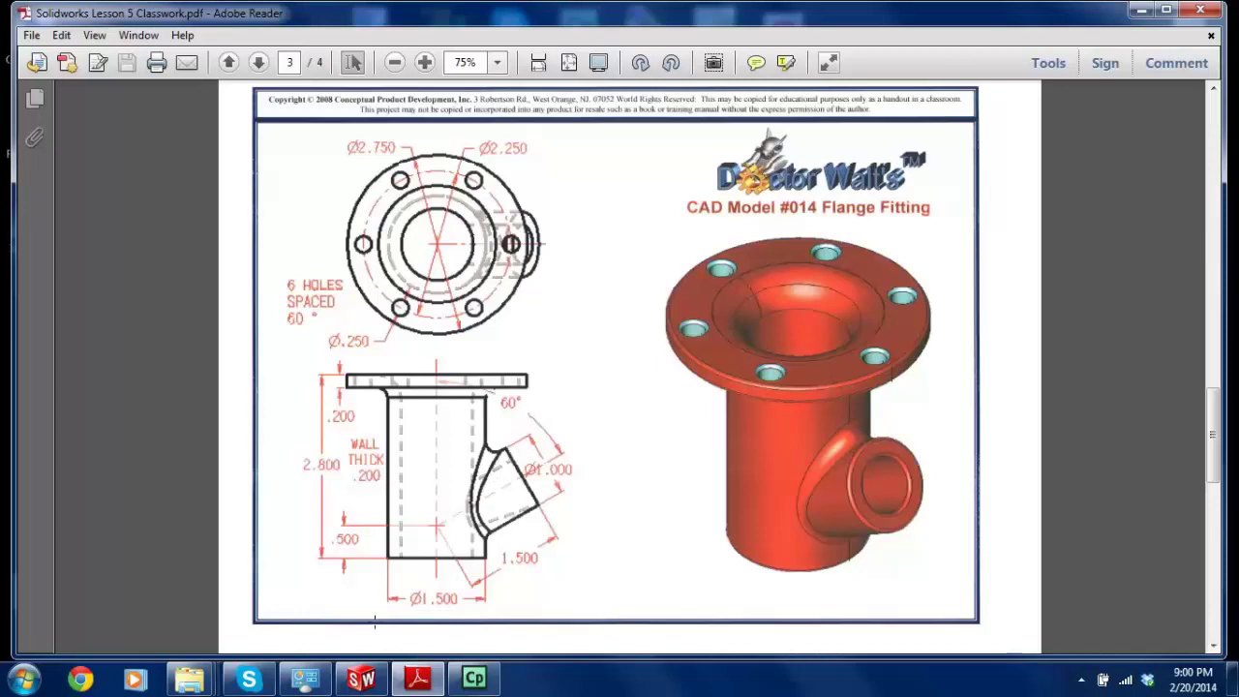
Step: Switch to SolidWorks and create a new part document from the Part template
click(362, 679)
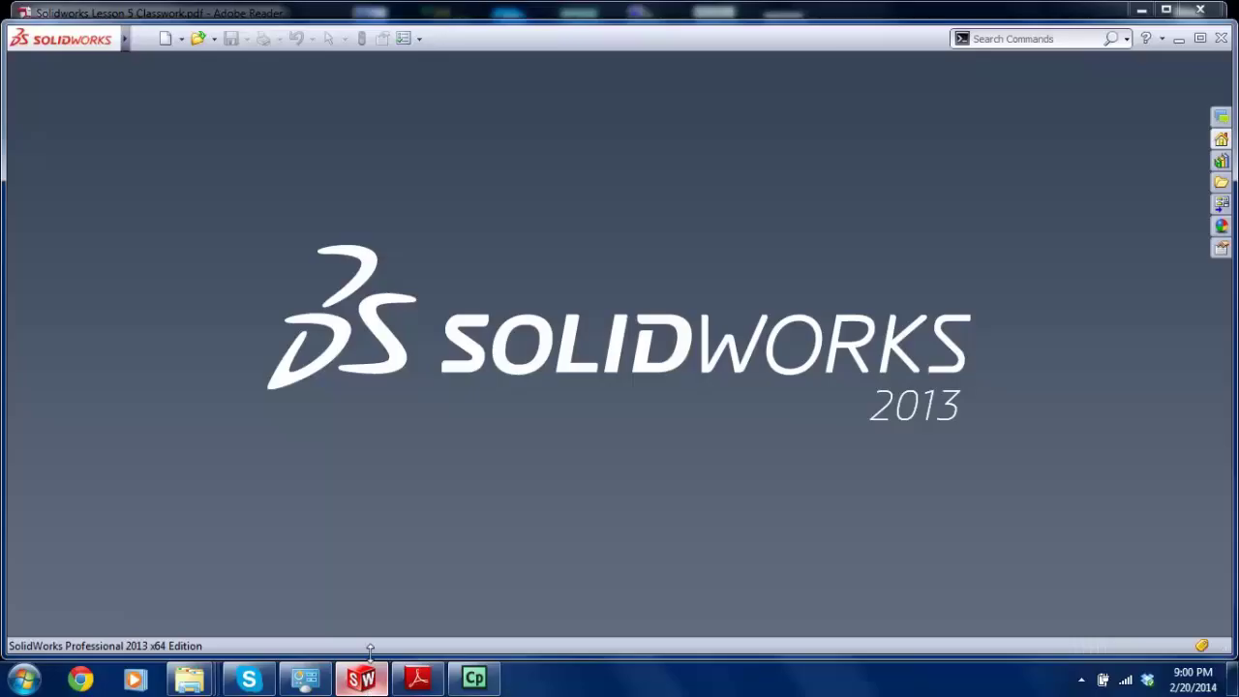
click(168, 45)
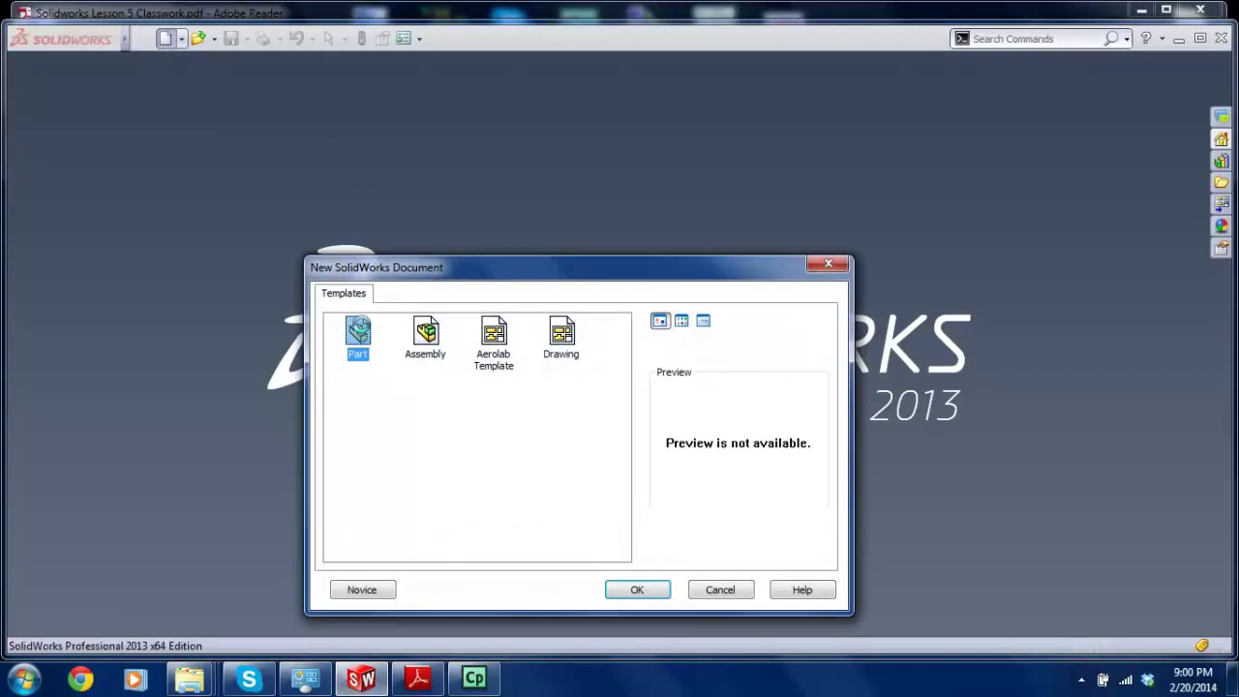
key(Return)
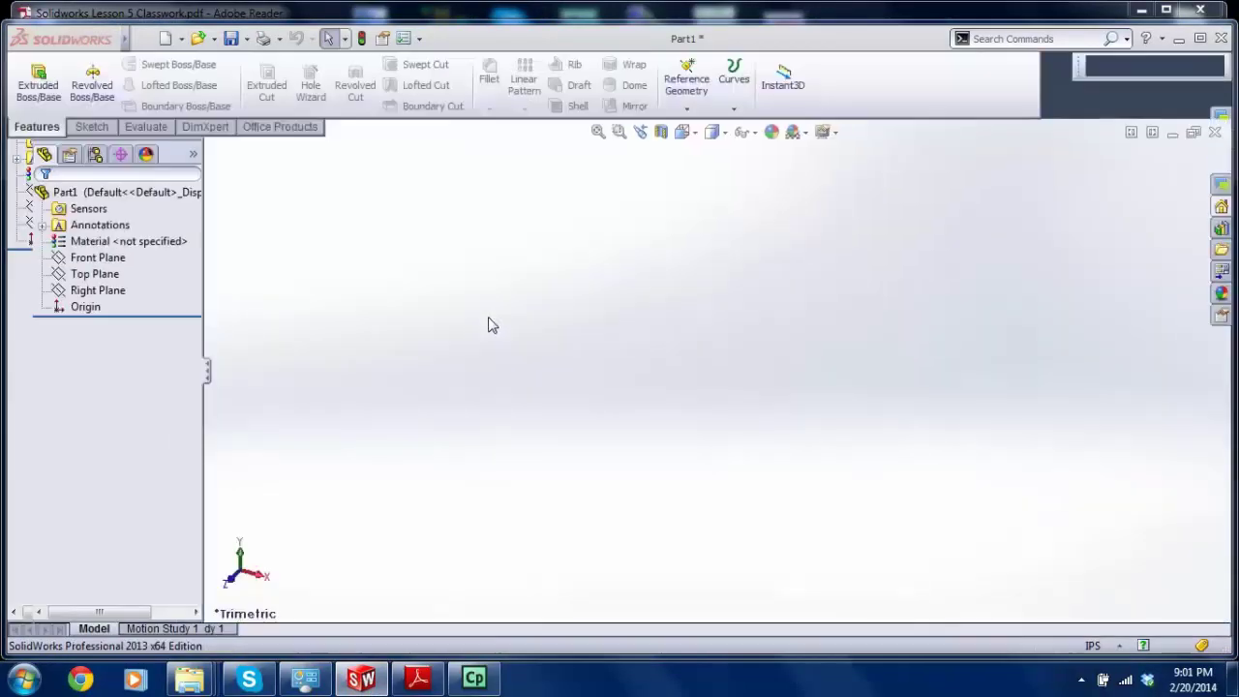
Step: On the Top Plane, sketch a circle about 4.80 in in diameter centred on the origin
click(92, 127)
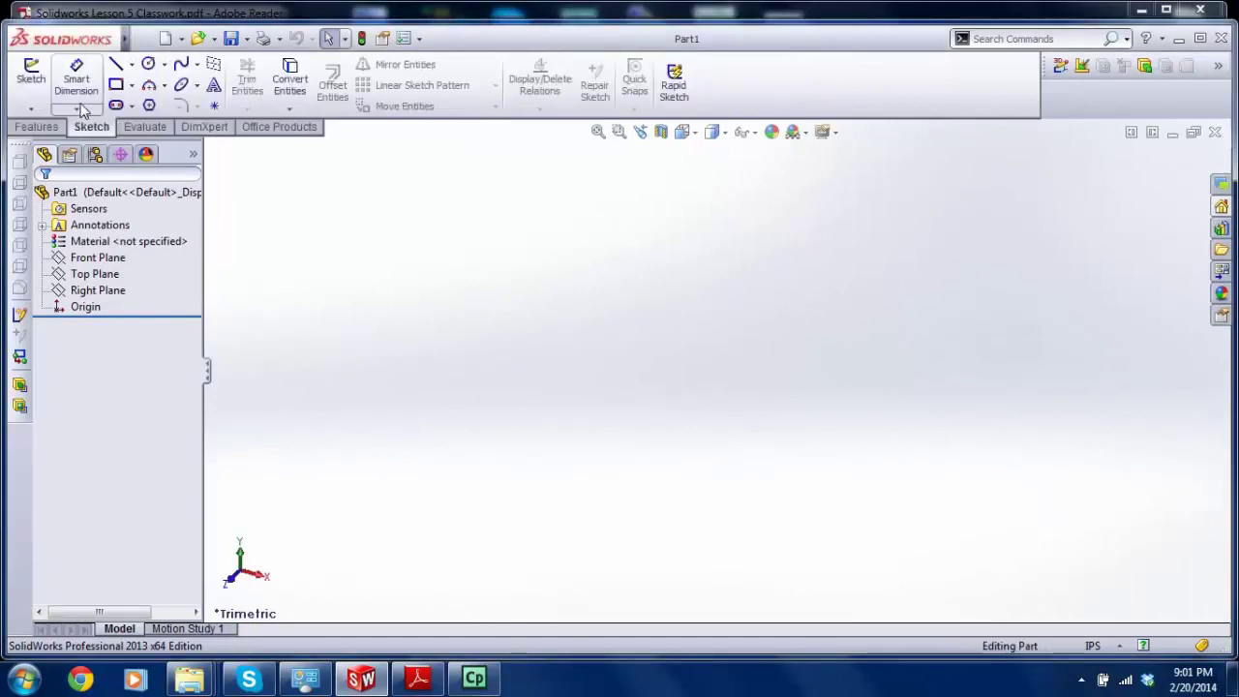
click(30, 78)
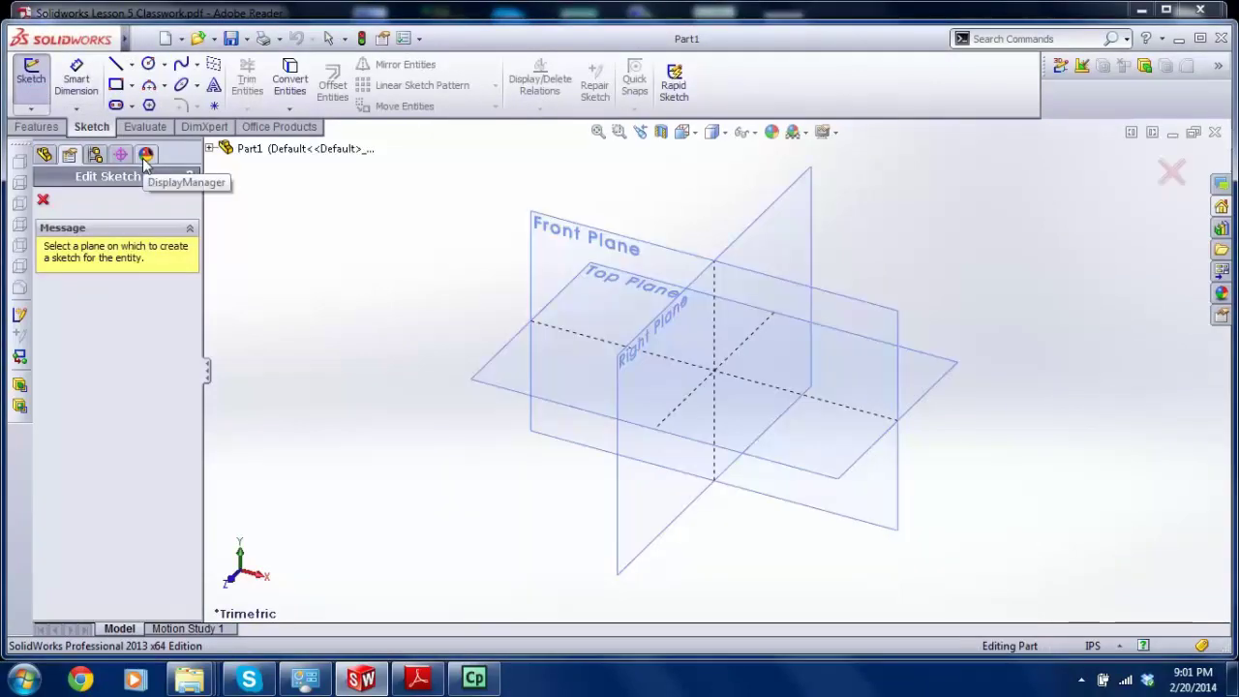
click(484, 360)
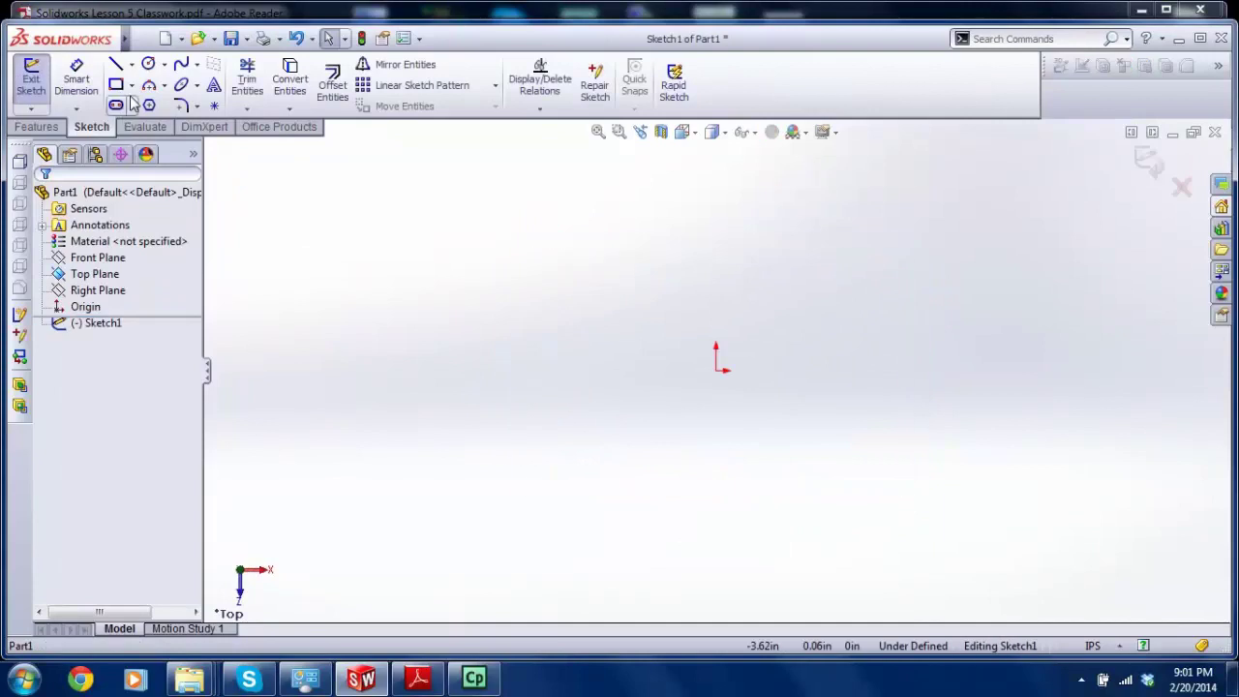
click(148, 64)
drag(718, 372, 624, 274)
key(Escape)
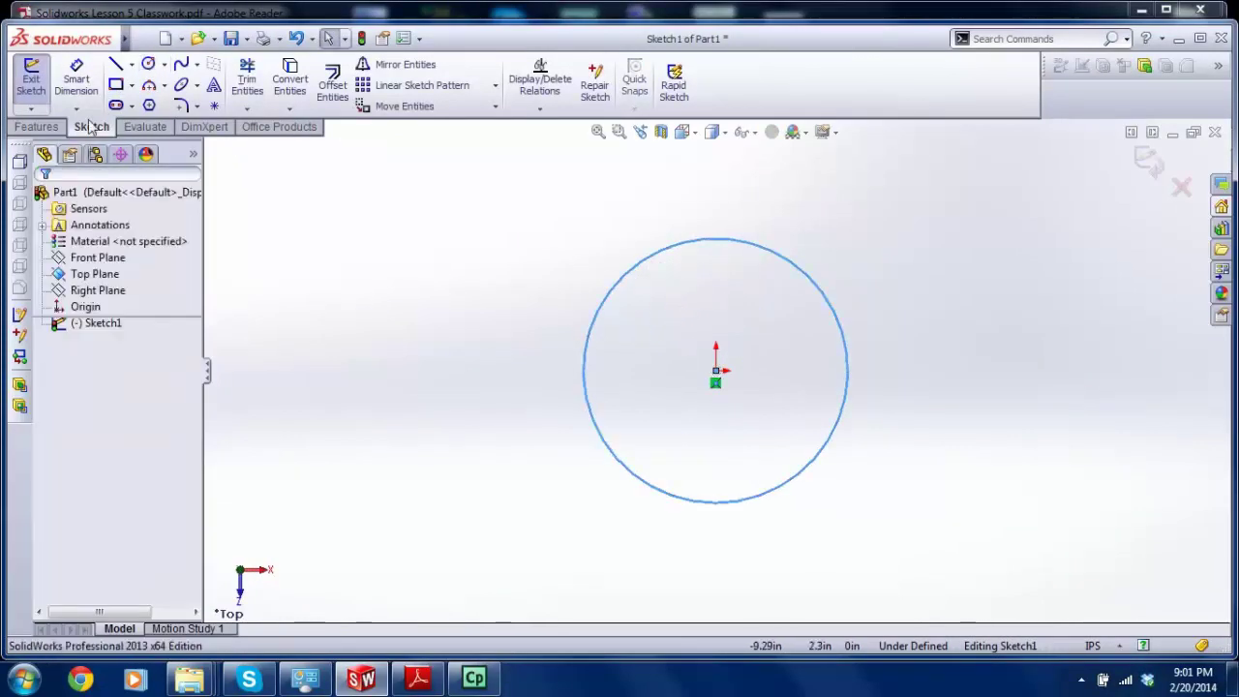
Step: Check the tube size in the Adobe Reader drawing, then return to SolidWorks and dimension the circle's diameter to 1.5 in
click(406, 677)
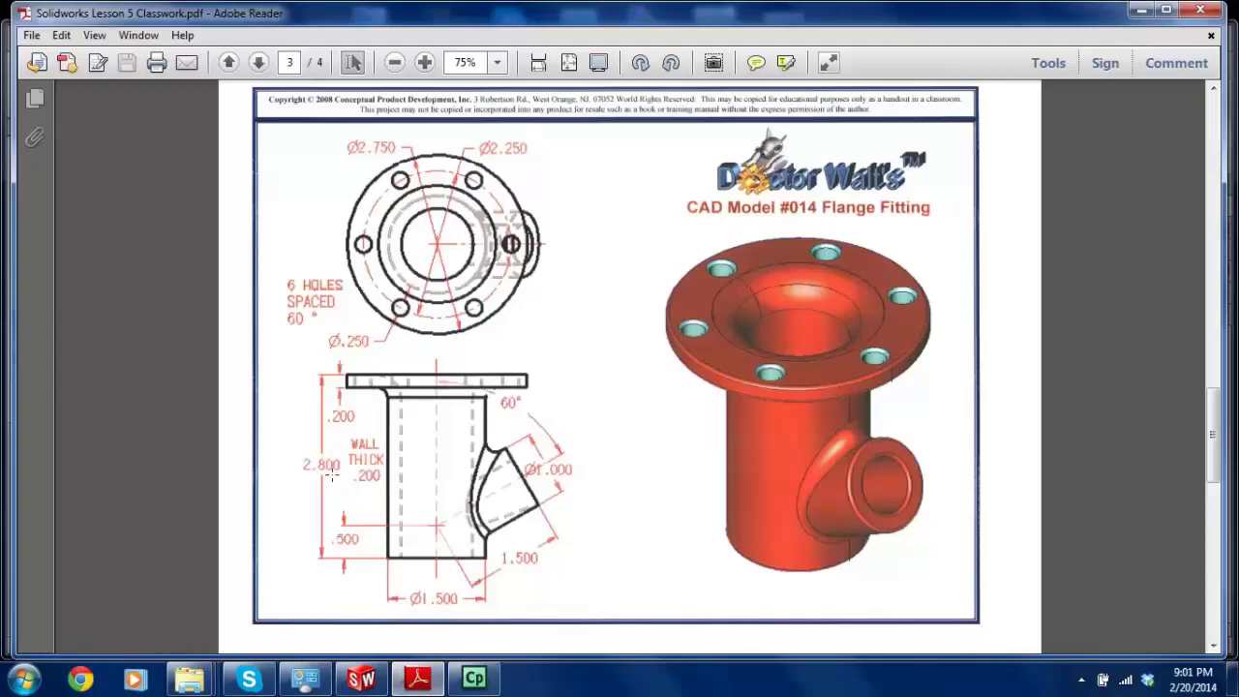
click(361, 678)
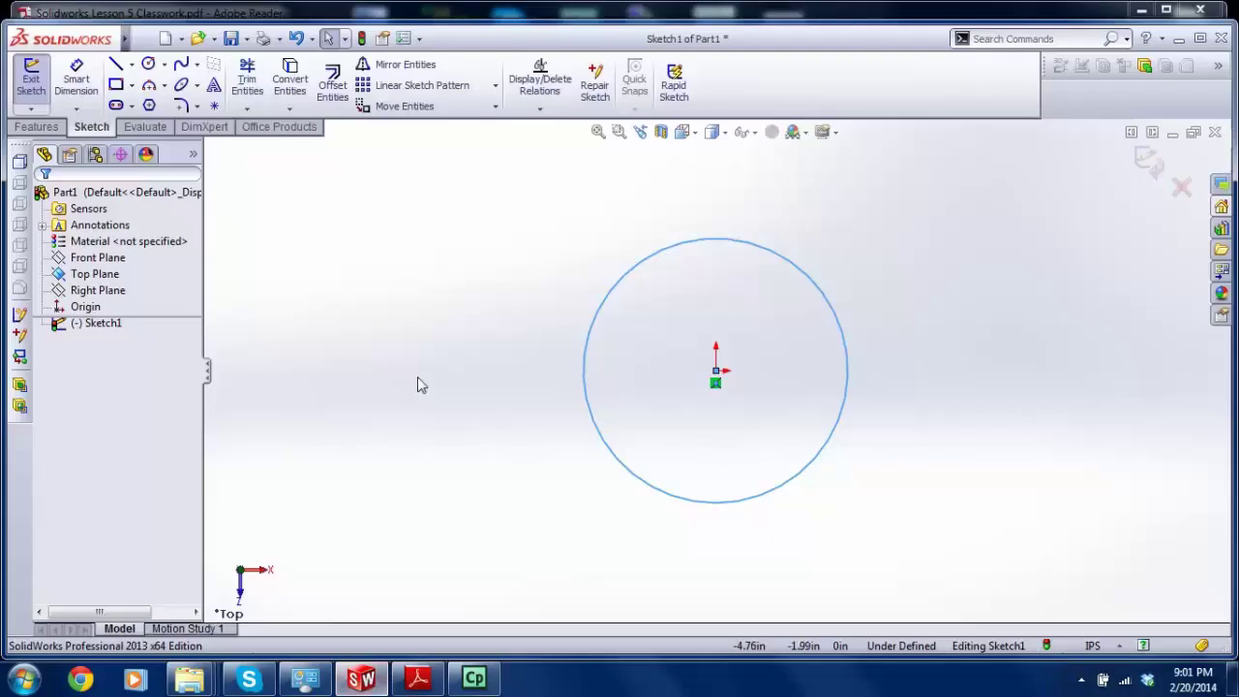
click(616, 283)
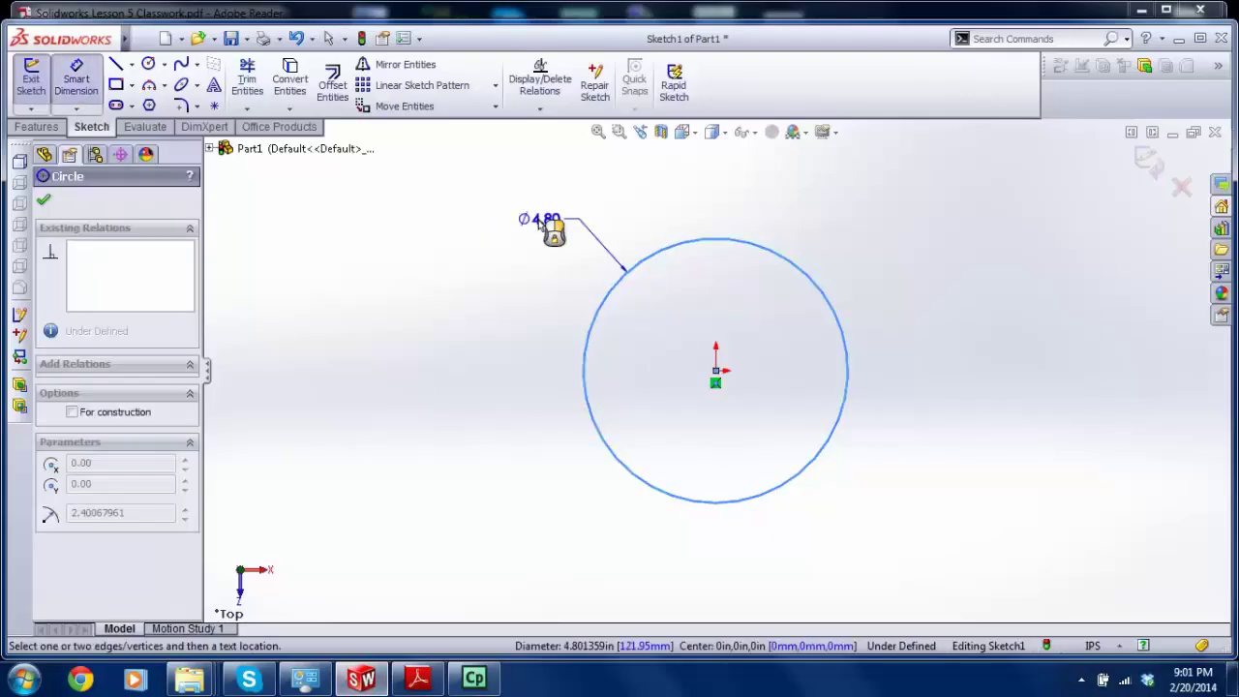
click(551, 229)
text(1.5)
key(Return)
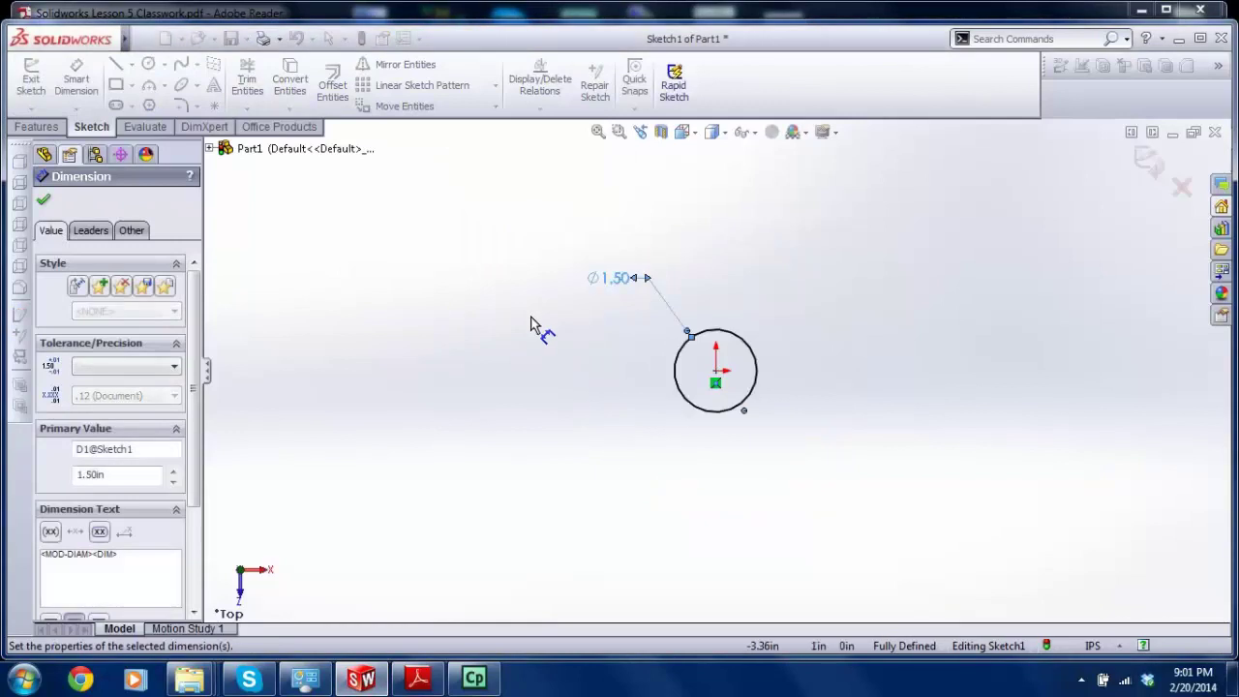
Step: Sketch a smaller circle inside the 1.5 in circle, centred on the origin
scroll(765, 344, down, 3)
drag(513, 221, 609, 290)
scroll(650, 357, down, 3)
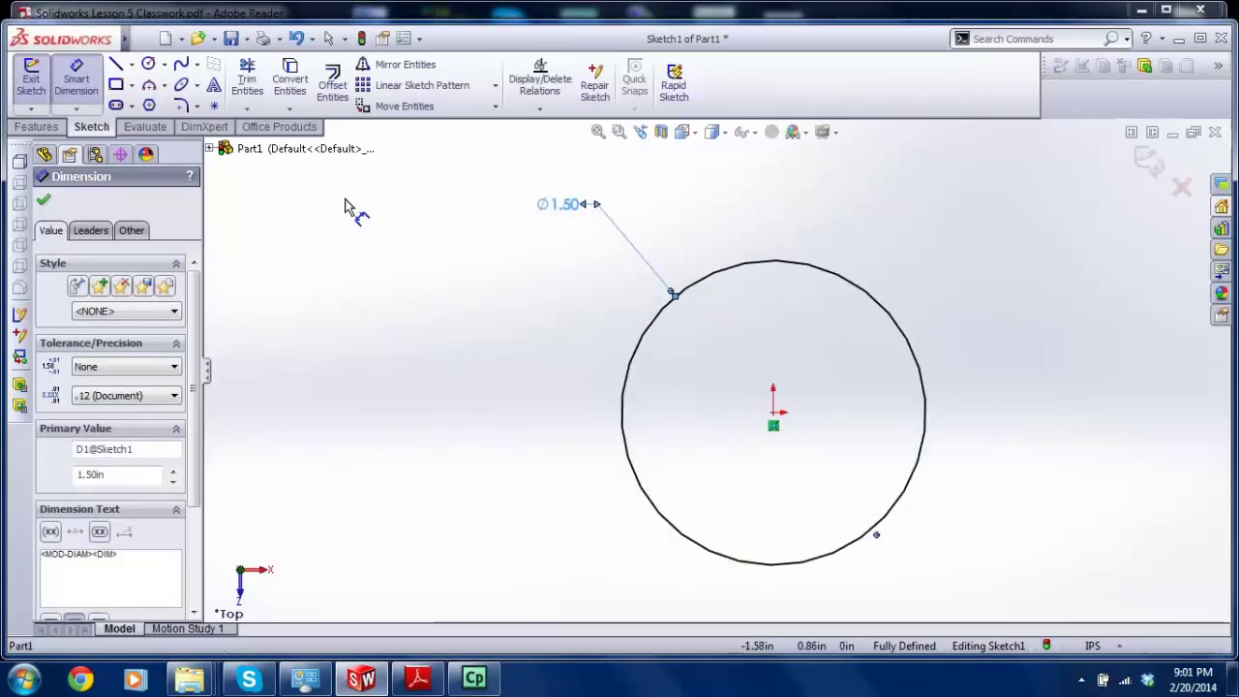
click(148, 63)
click(773, 412)
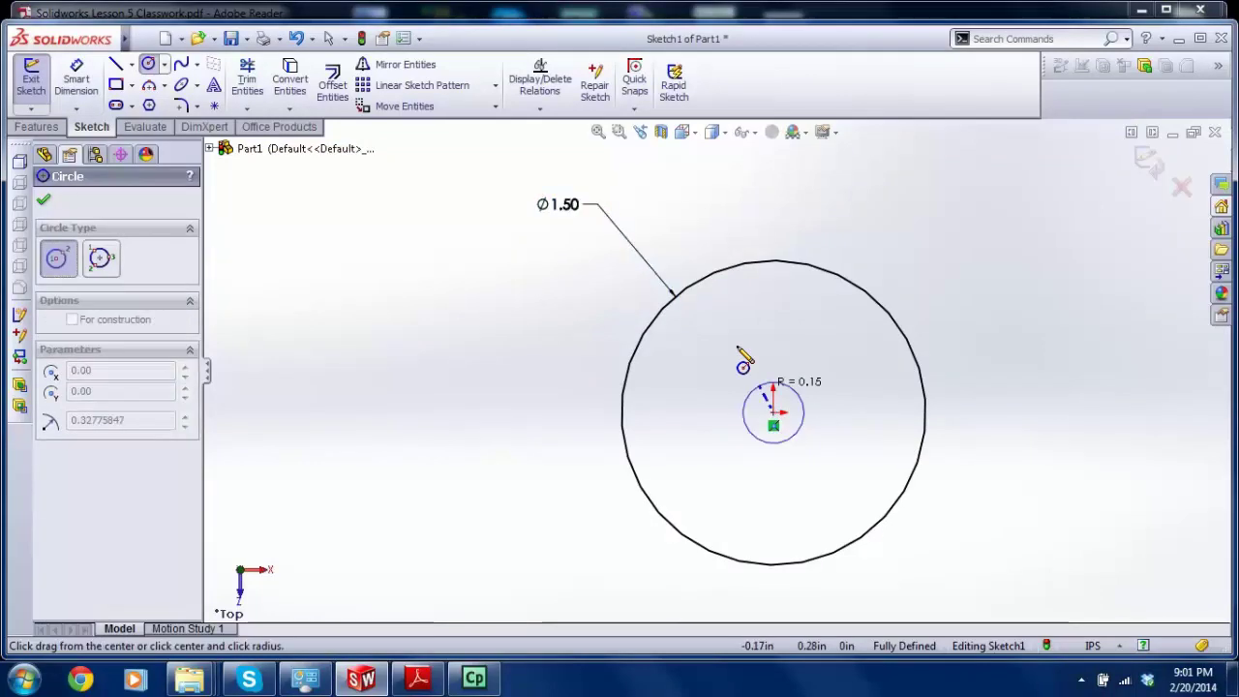
click(725, 305)
key(Escape)
Step: Dimension the gap between the inner and outer circles to 0.2 in as the wall thickness
click(76, 82)
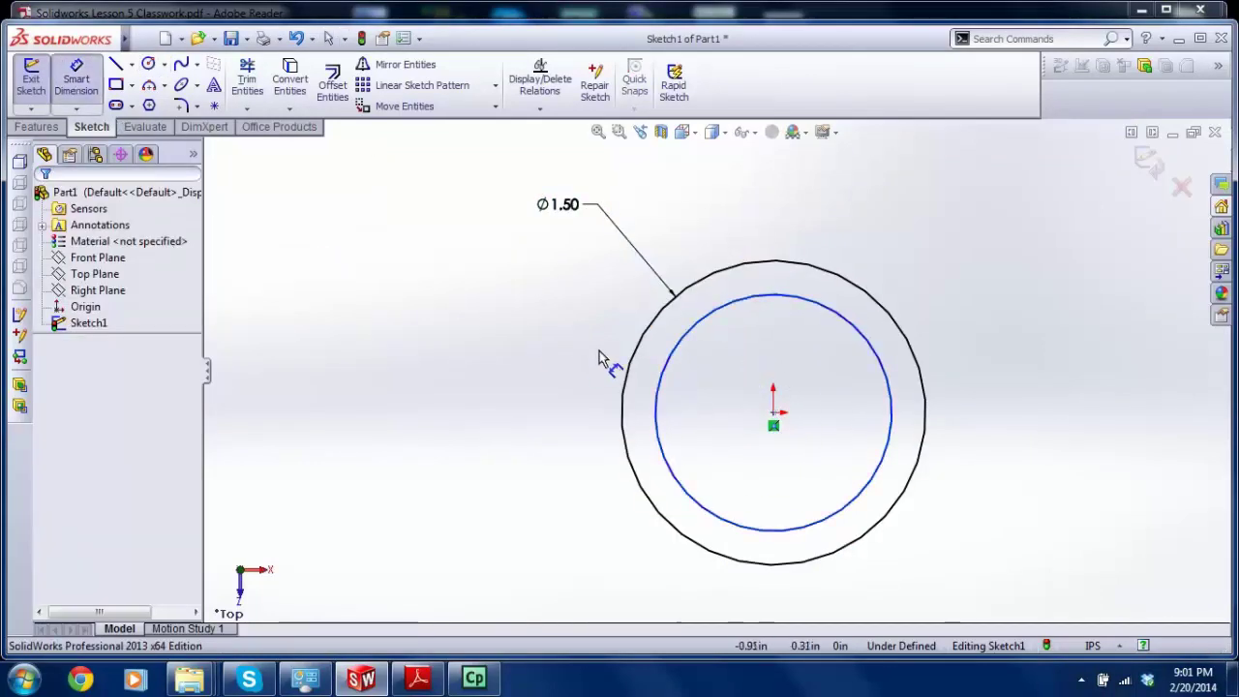
click(675, 364)
click(656, 337)
click(576, 308)
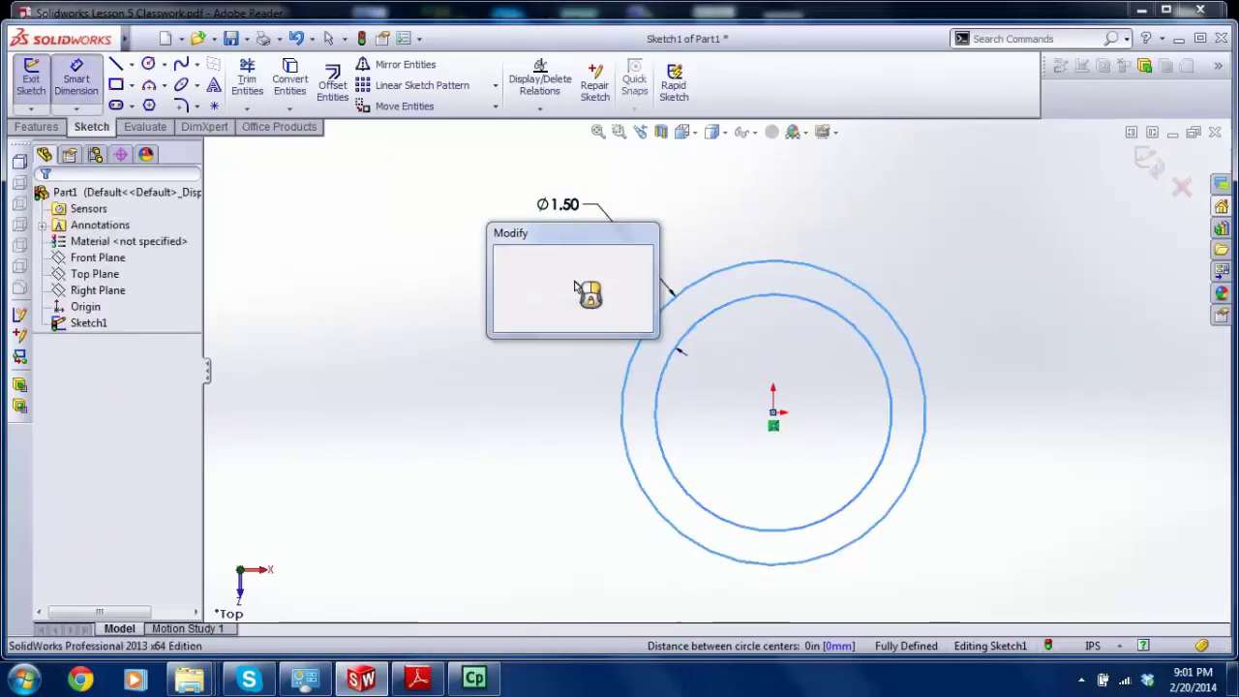
text(.2)
key(Return)
scroll(775, 246, up, 1)
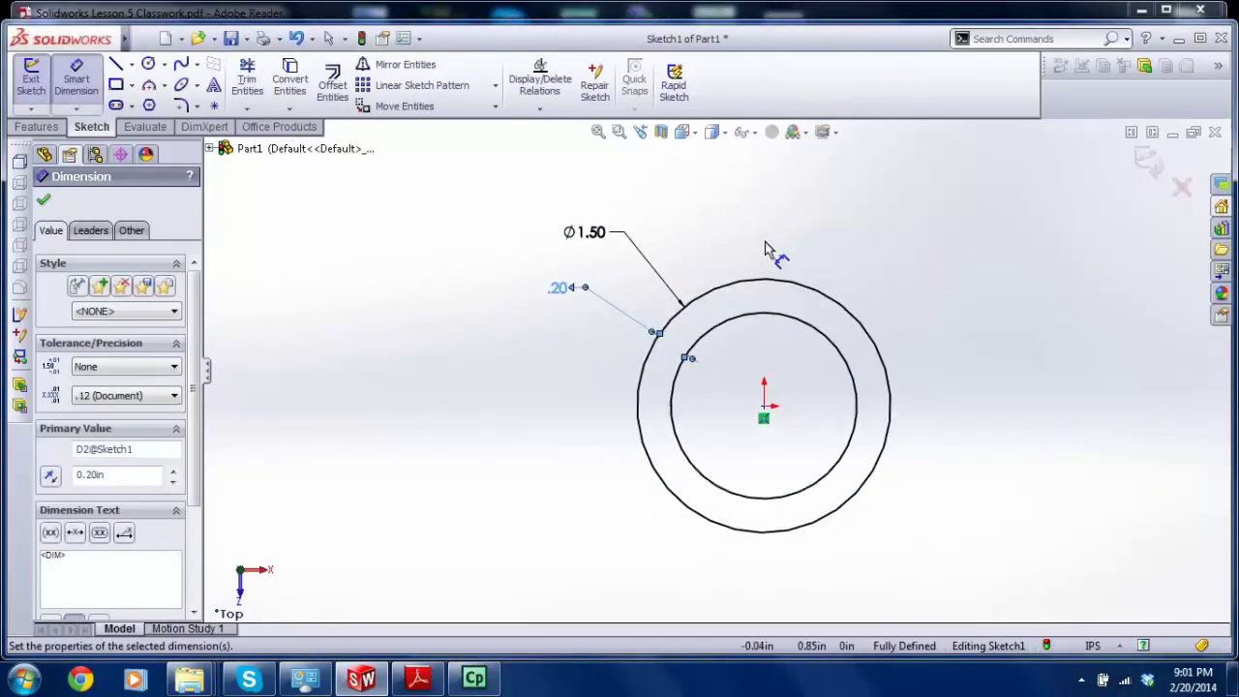
Step: Rearrange the wall thickness and diameter dimension texts beside the circles and exit the sketch
key(Escape)
drag(579, 288, 603, 289)
drag(587, 234, 595, 246)
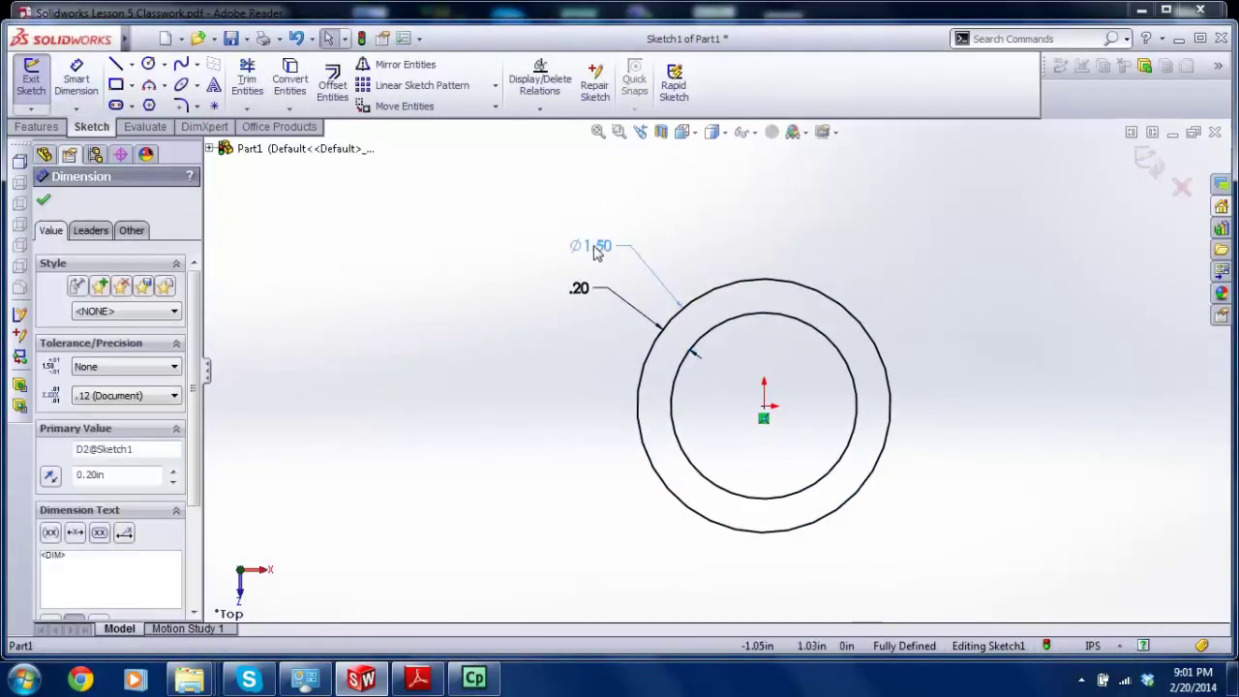
click(1127, 177)
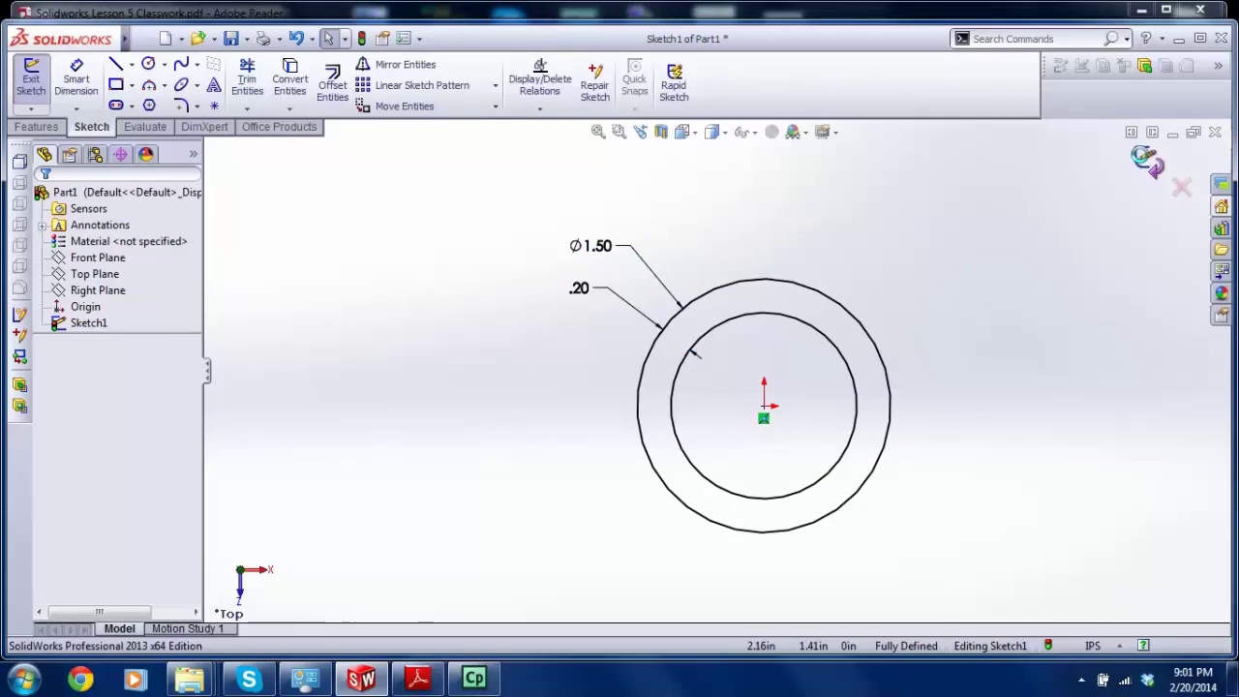
click(1147, 161)
Step: Extrude the ring profile upward as a 2.8 in Blind boss, checking the height in the Adobe Reader drawing
click(21, 127)
click(38, 83)
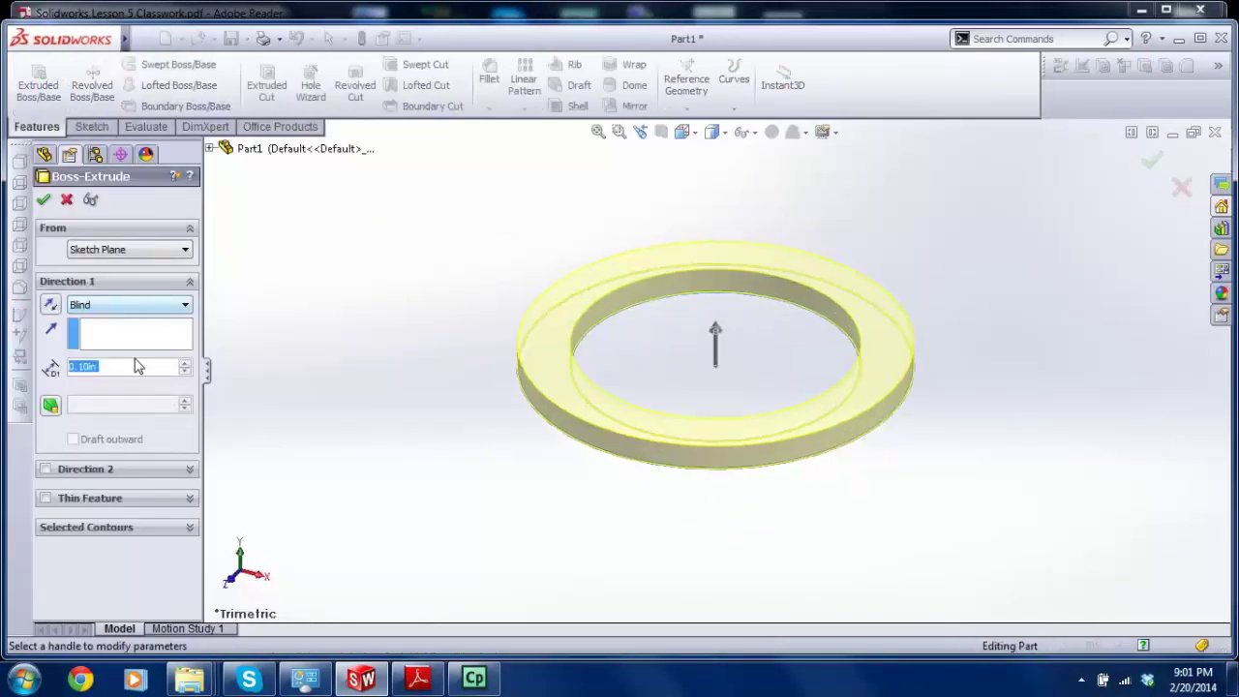
drag(92, 366, 65, 366)
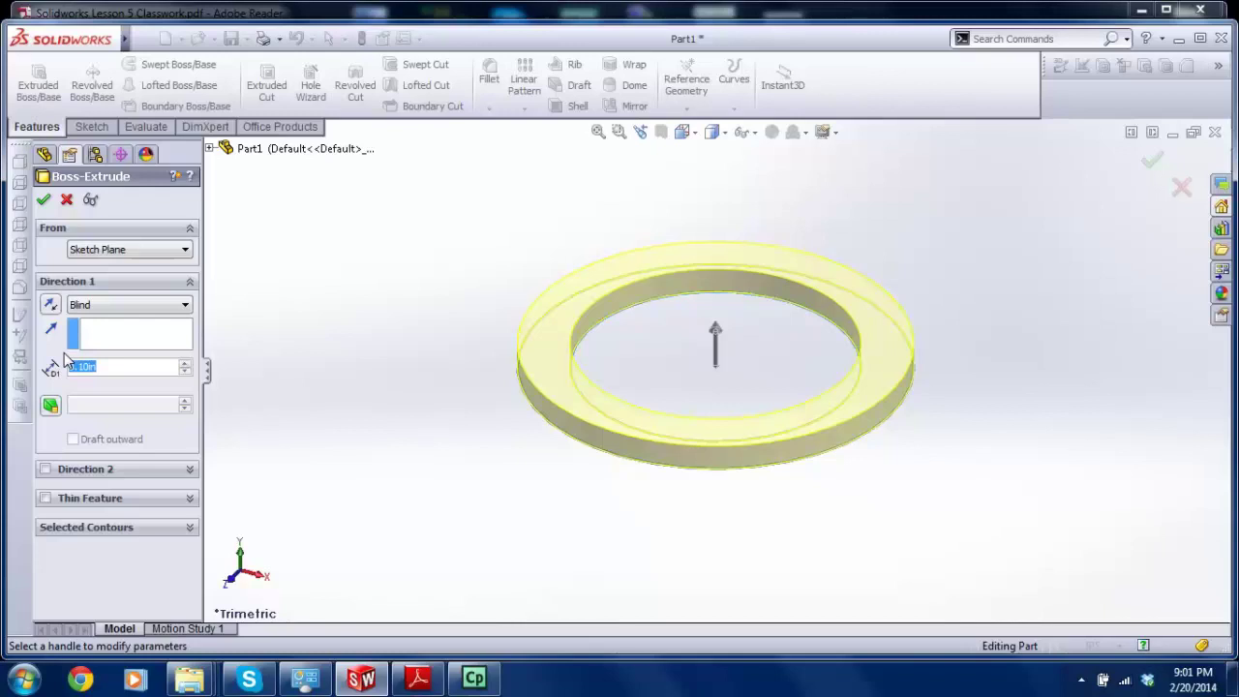
click(419, 678)
click(361, 677)
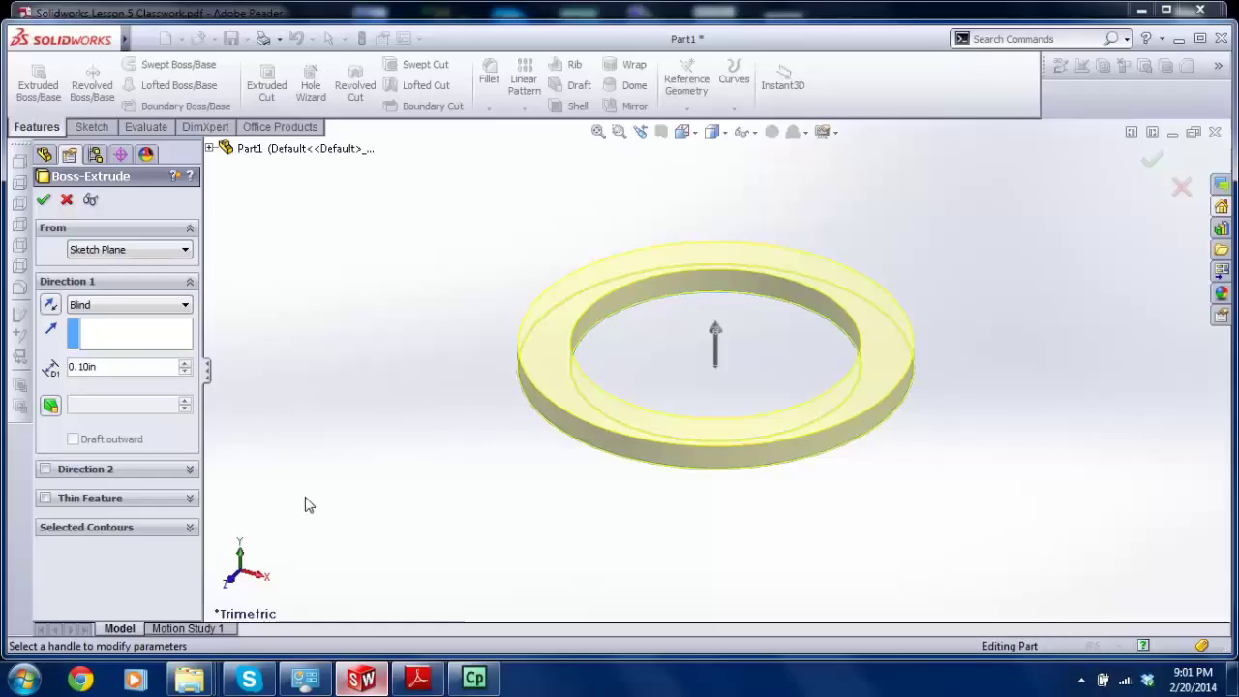
text(2.8)
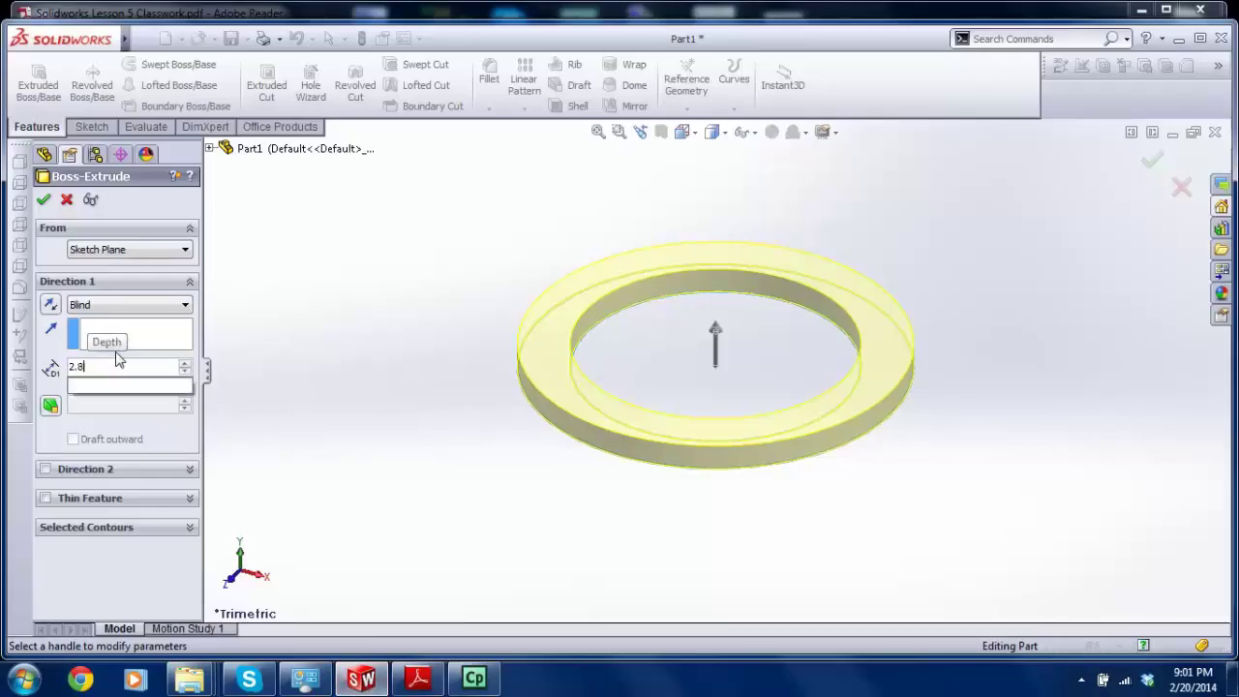
key(Return)
scroll(586, 436, up, 8)
scroll(775, 308, down, 4)
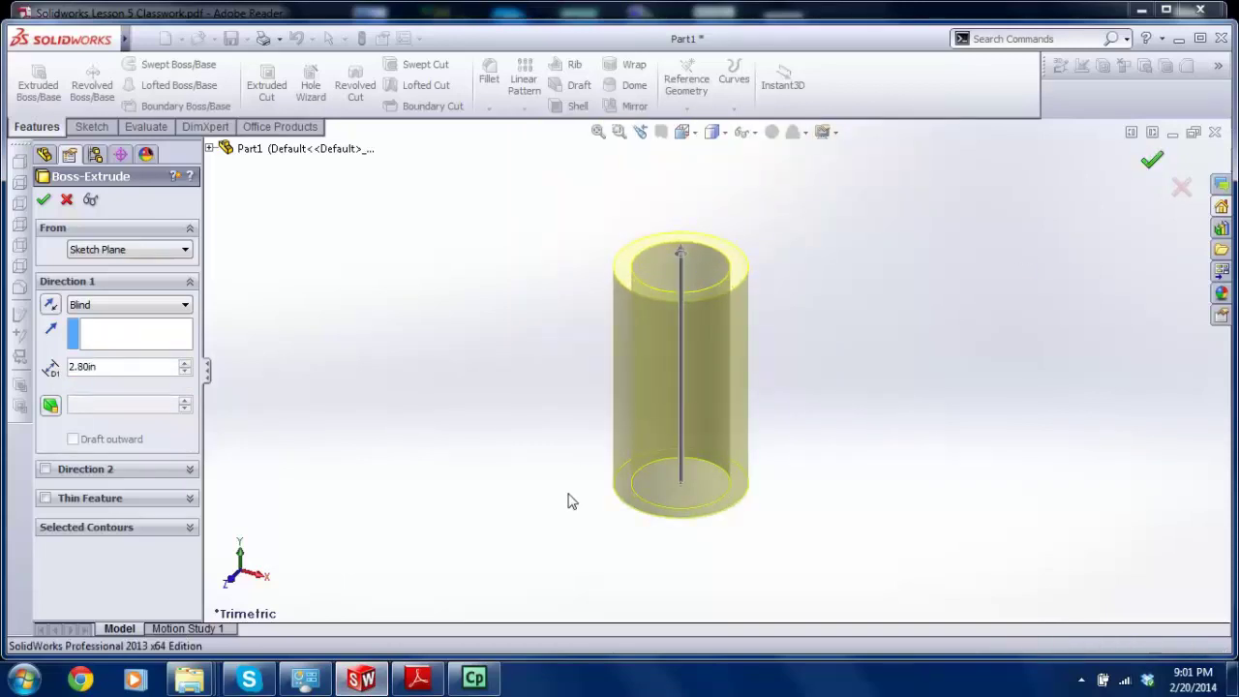
key(Return)
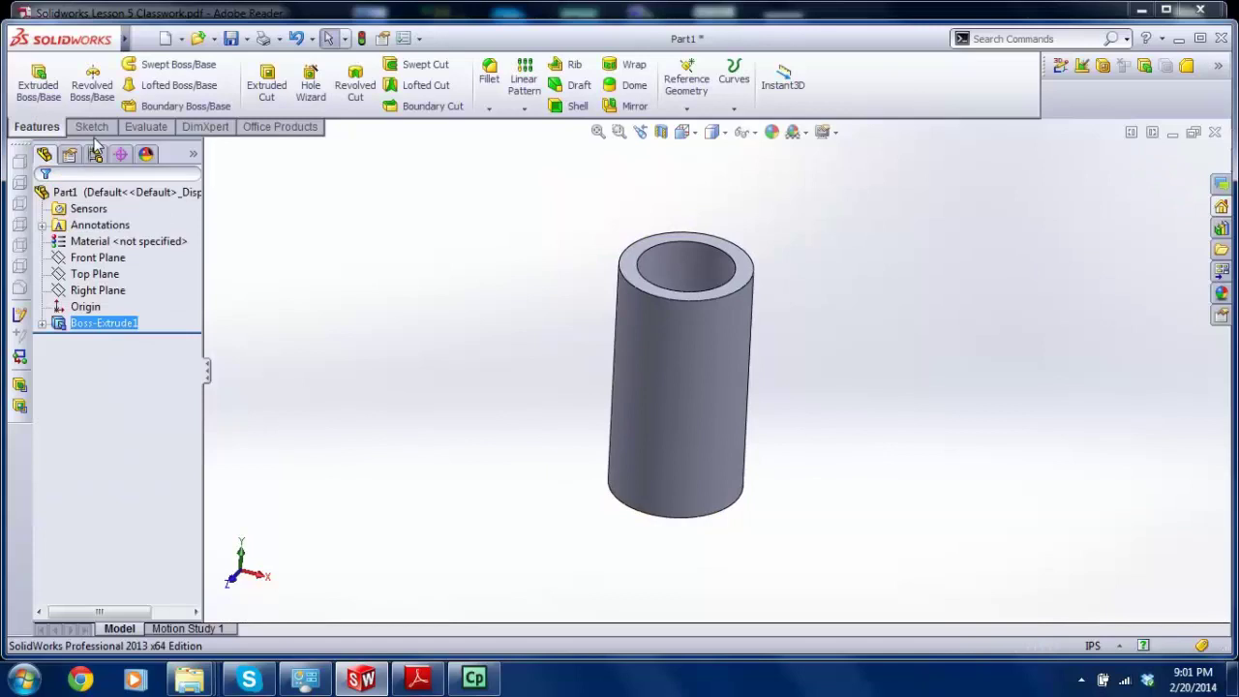
Step: On the tube's upper ring face, sketch a circle about 3.04 in in diameter centred on the tube axis
click(92, 127)
click(32, 77)
scroll(677, 268, down, 2)
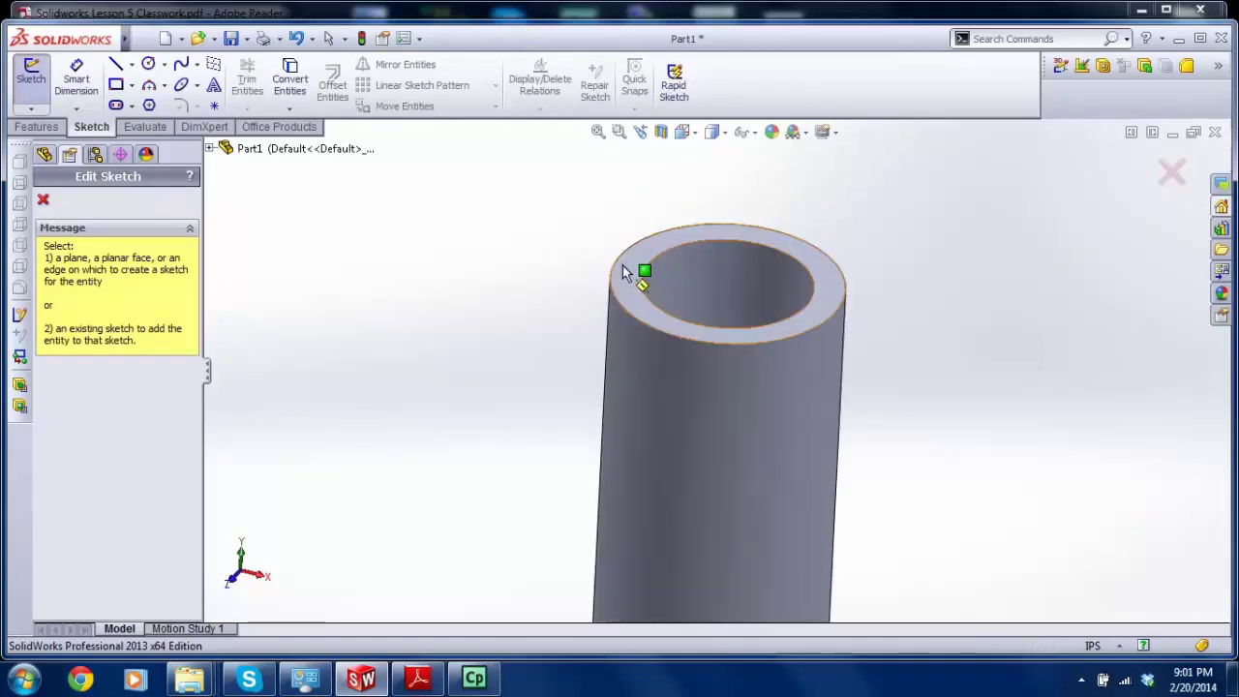
click(639, 268)
click(148, 63)
drag(734, 295, 534, 297)
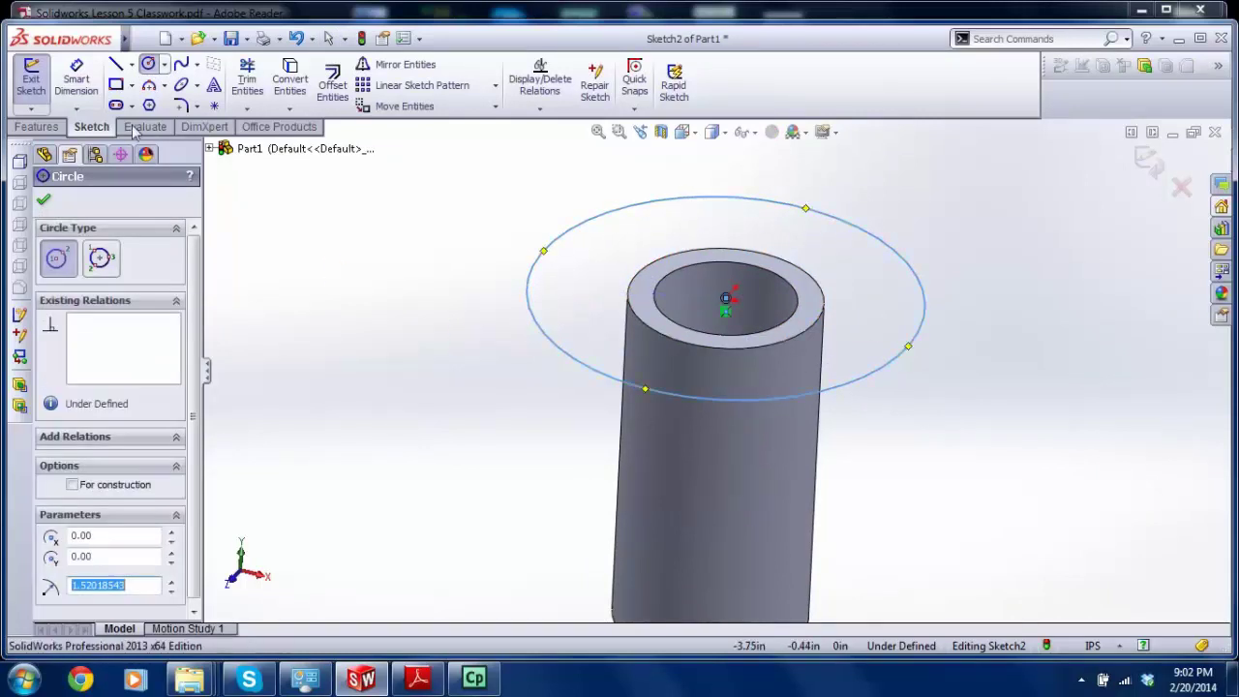
Step: View the sketch face-on and dimension the flange circle's diameter to 2.75 in, consulting the Adobe Reader drawing for the value
click(75, 82)
click(565, 233)
middle_drag(460, 191, 470, 402)
key(space)
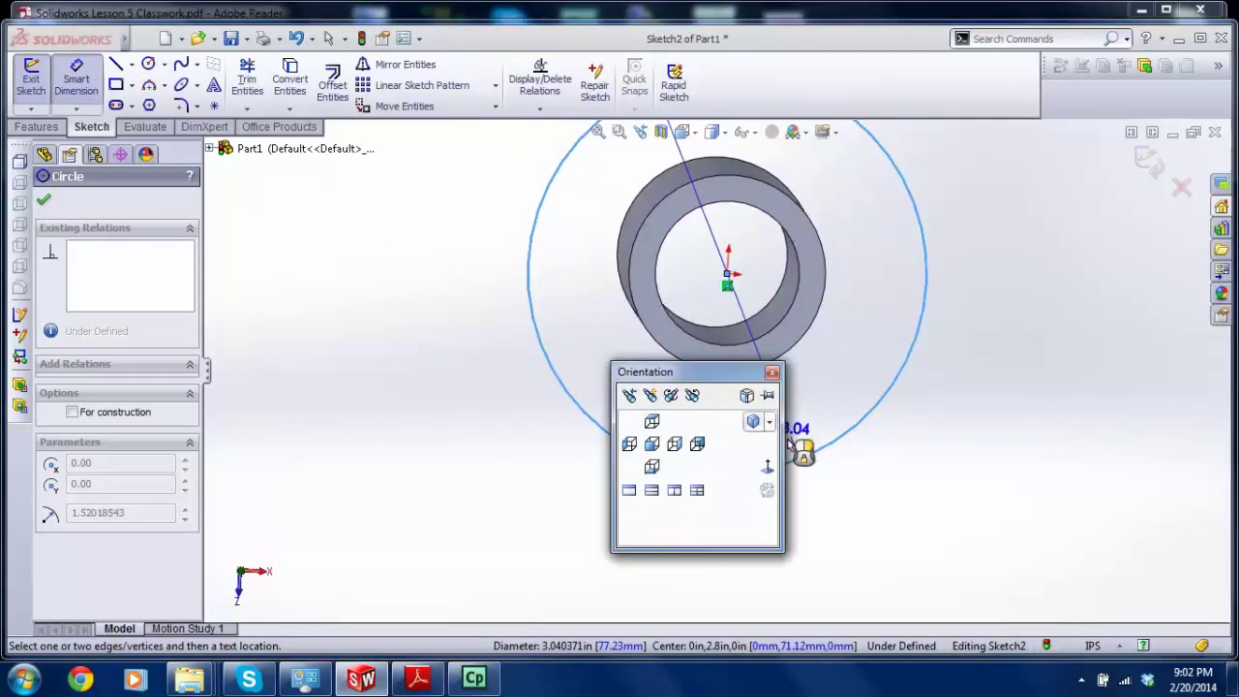
click(767, 466)
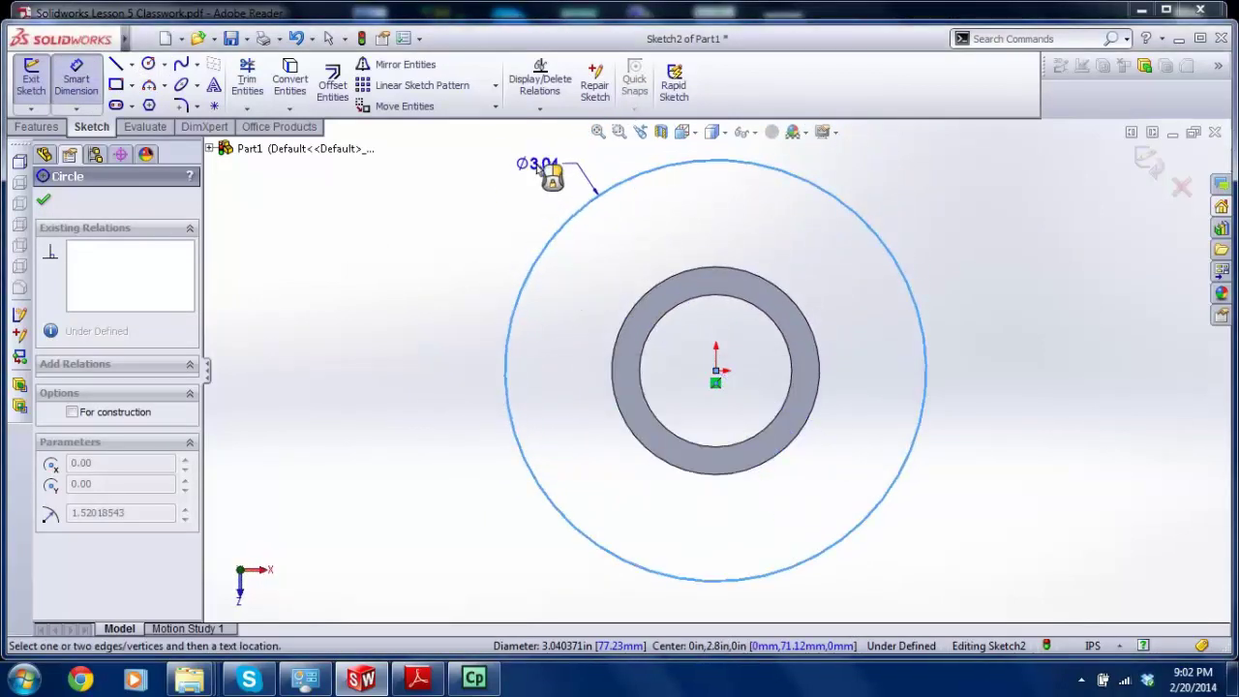
click(551, 180)
click(418, 680)
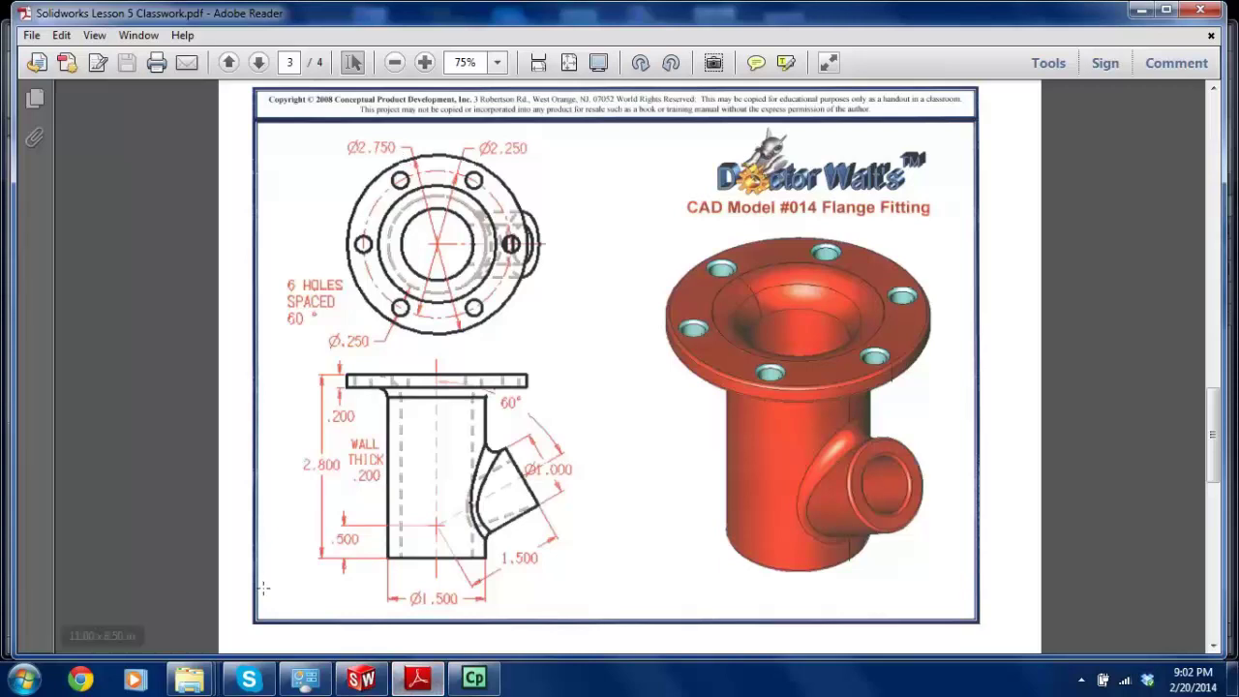
click(361, 679)
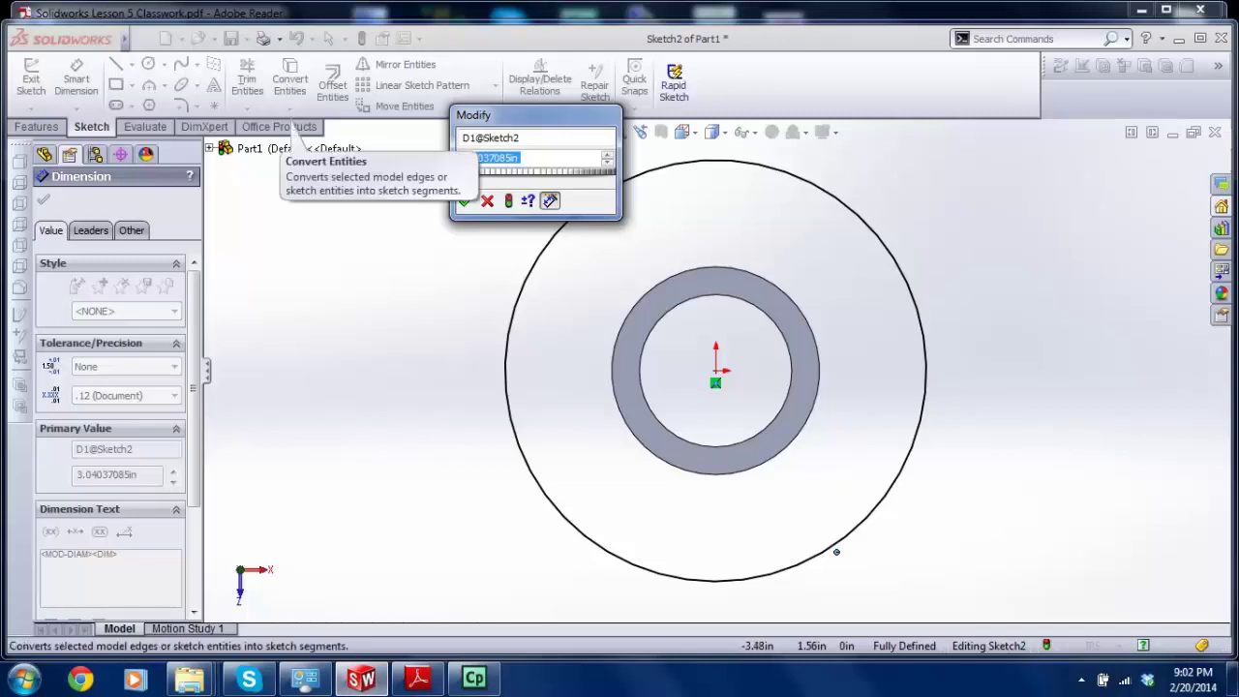
text(2.75)
key(Return)
key(Escape)
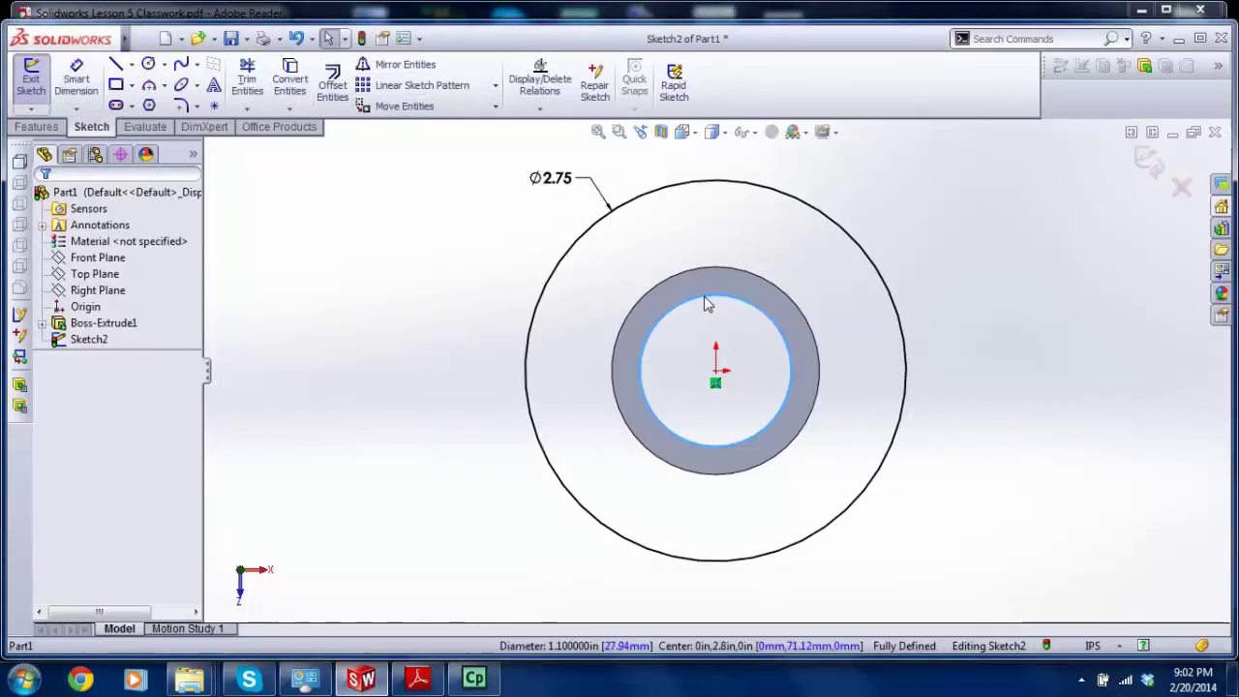
Step: Convert the tube's inner circular edge into the flange sketch
click(289, 79)
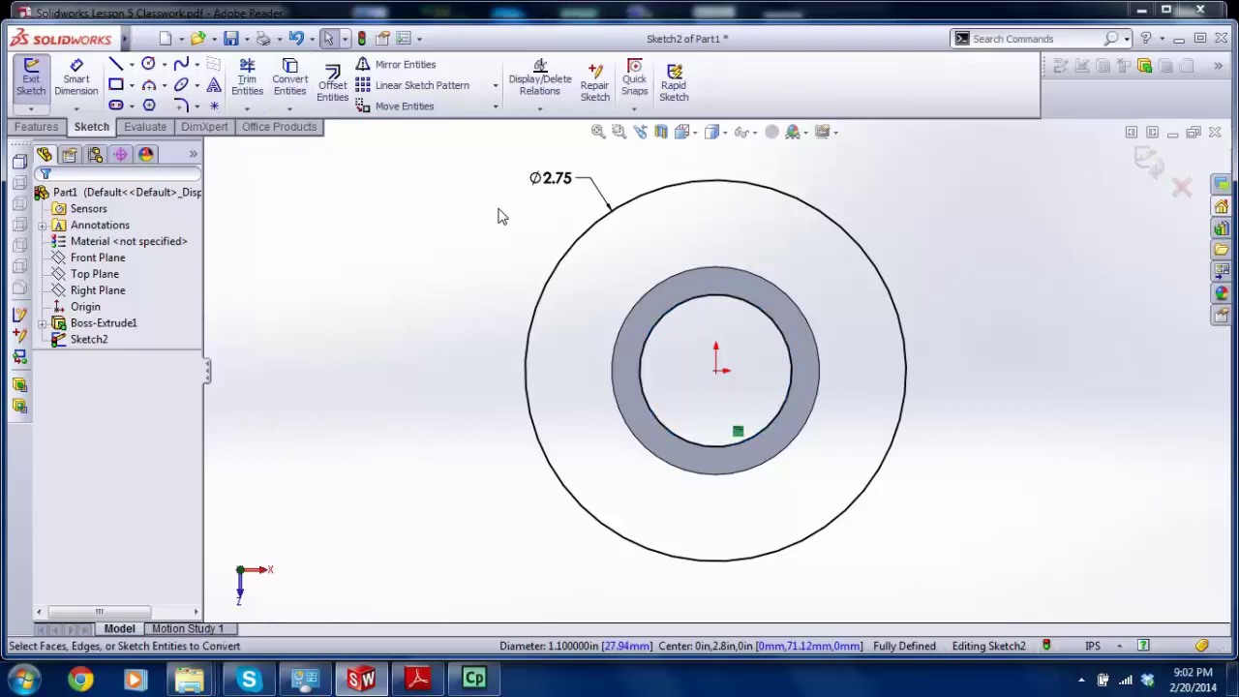
key(z)
key(z)
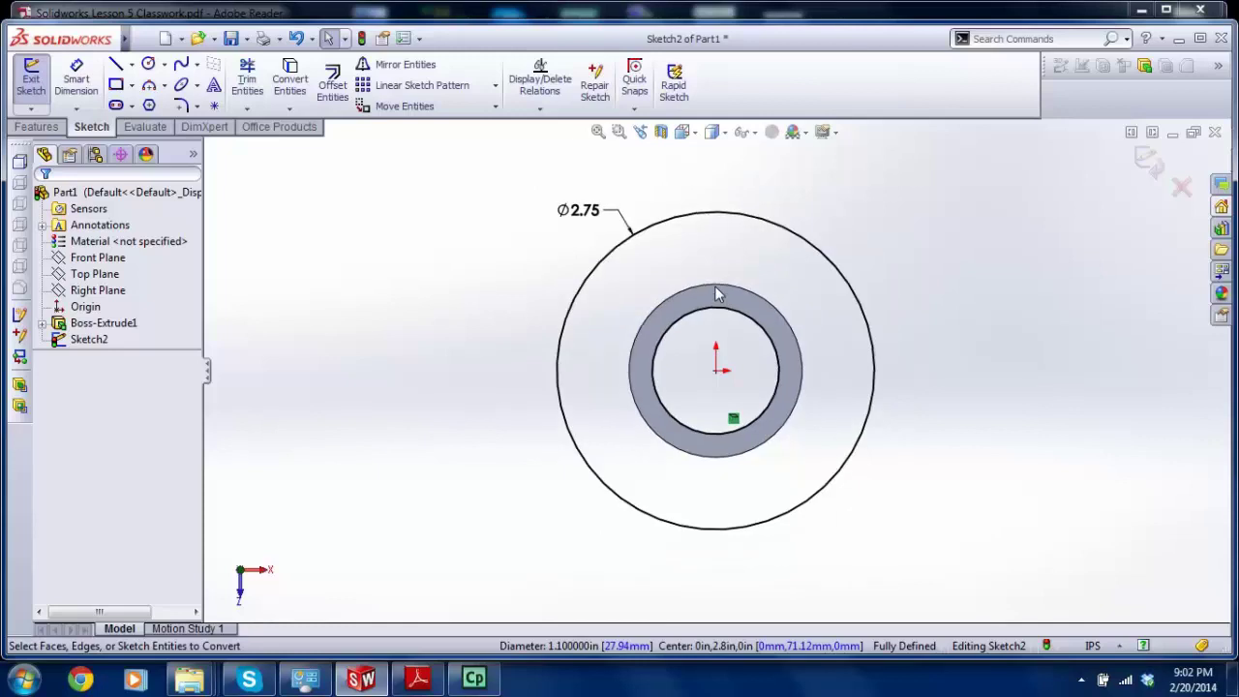
Step: Check the flange in the Adobe Reader drawing, then return to SolidWorks and exit the flange sketch
click(426, 685)
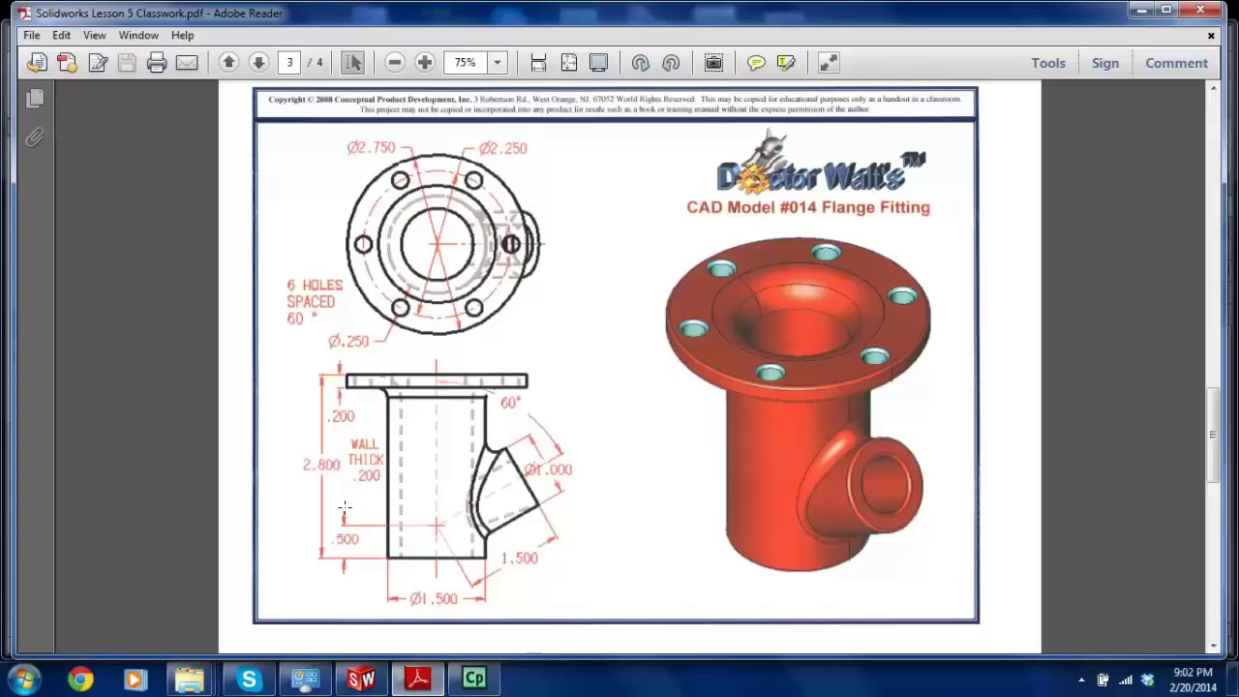
click(360, 683)
mouse_move(553, 401)
middle_down()
mouse_move(513, 300)
mouse_move(553, 254)
mouse_move(571, 261)
middle_up()
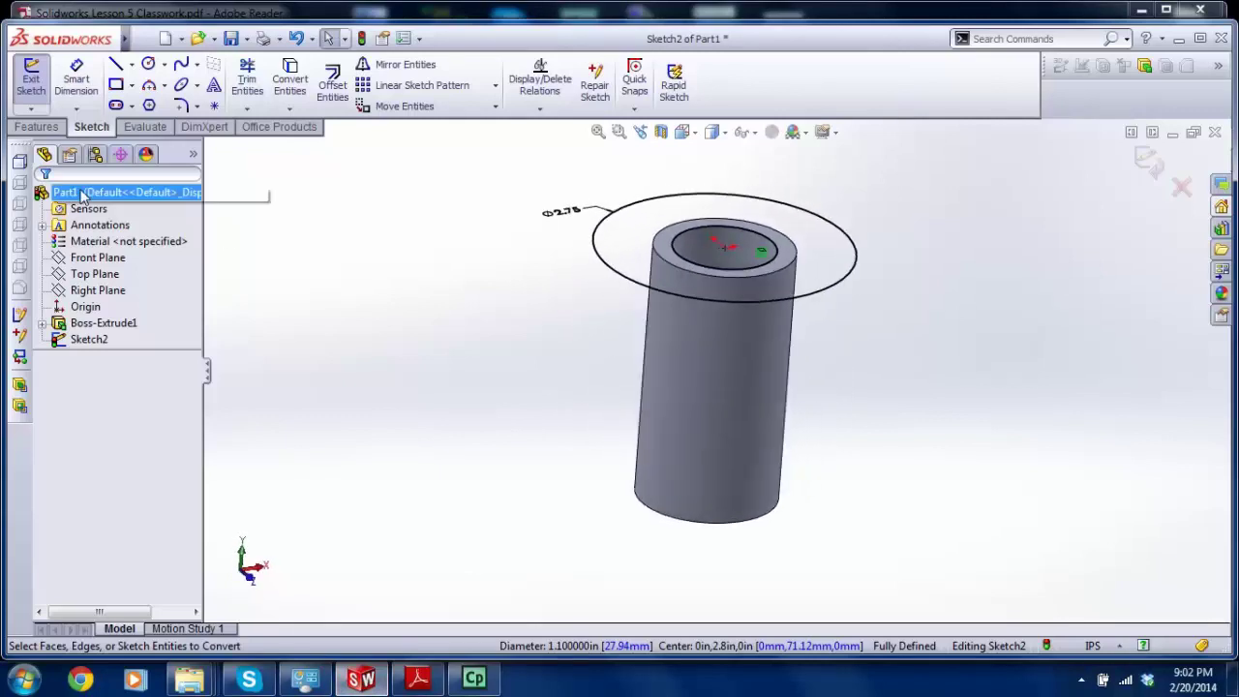
Step: Extrude the flange sketch 0.20 in as a blind boss, reversed so that it goes down around the tube
click(39, 127)
click(38, 84)
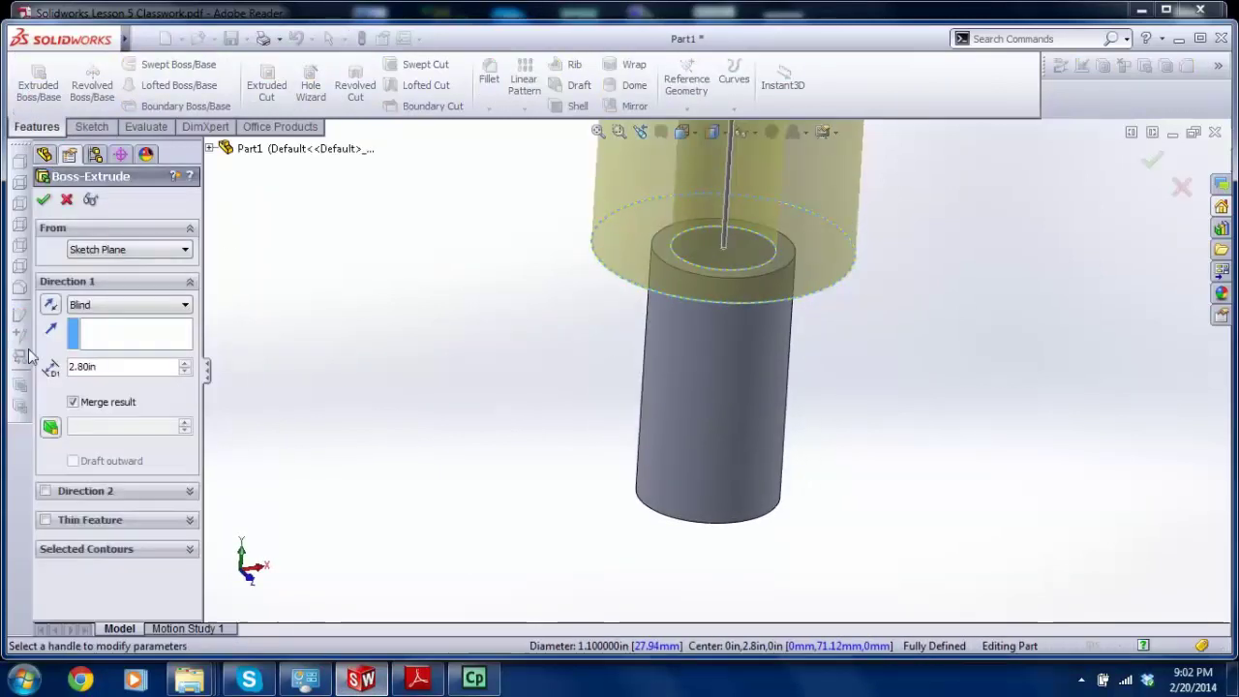
click(72, 364)
key(BackSpace)
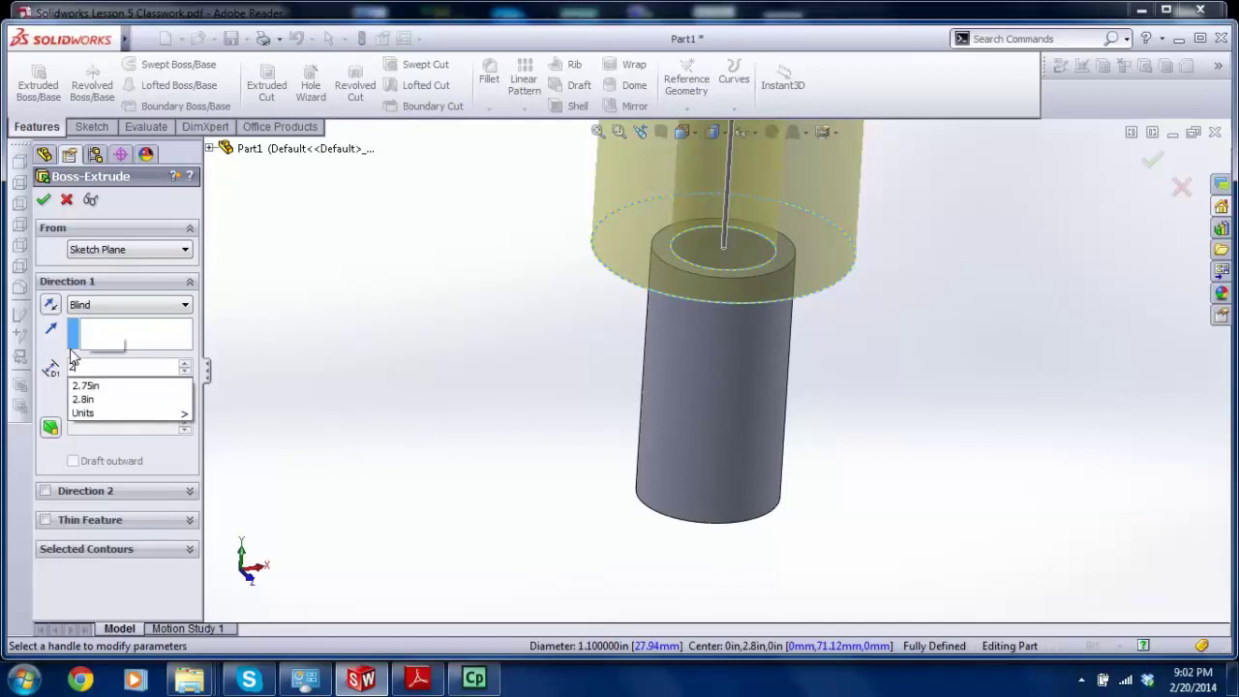
text(2)
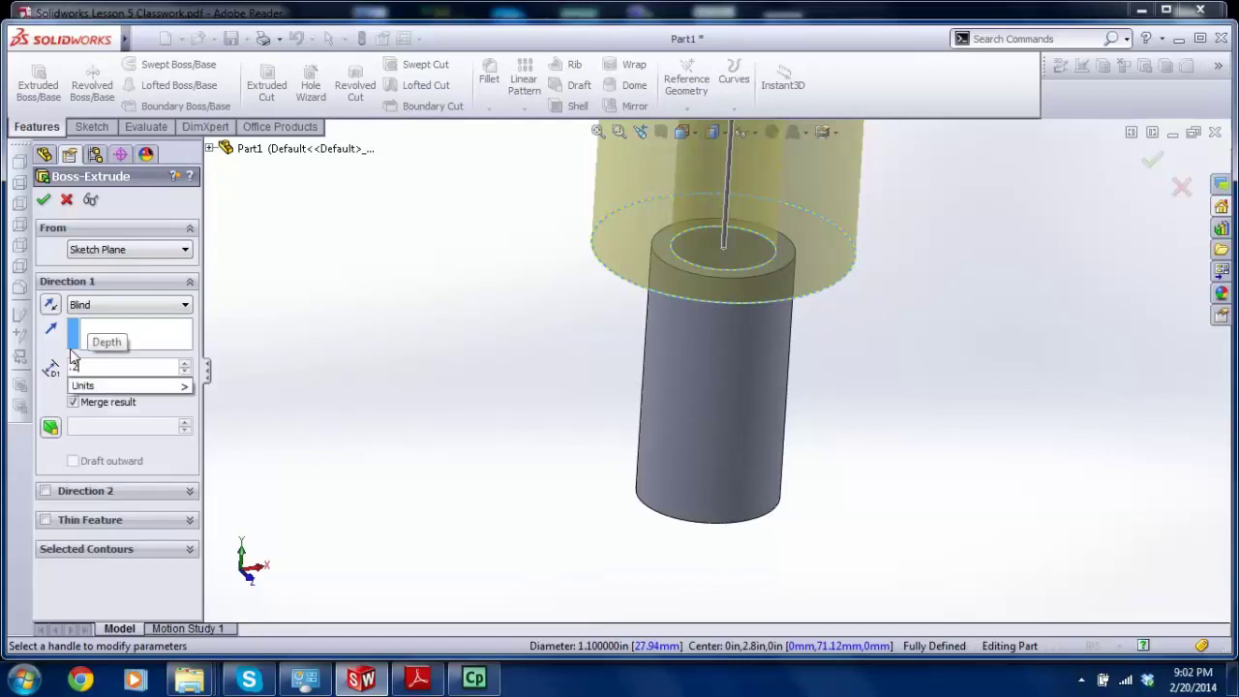
key(Return)
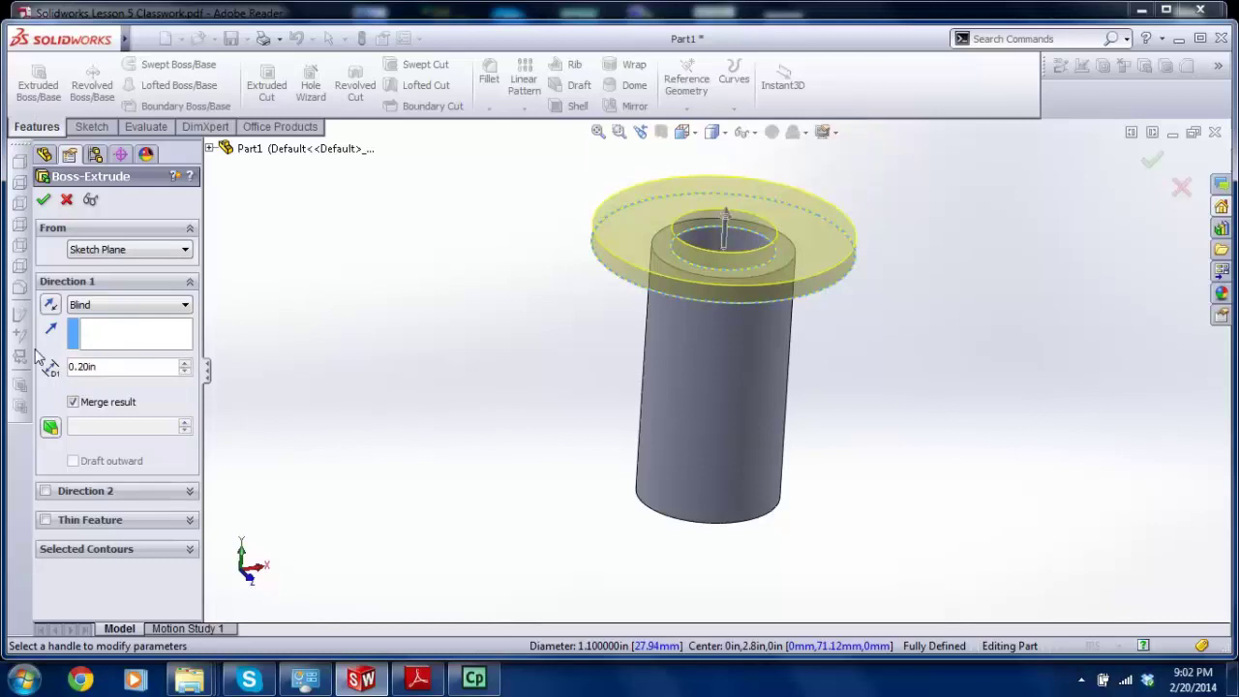
click(50, 304)
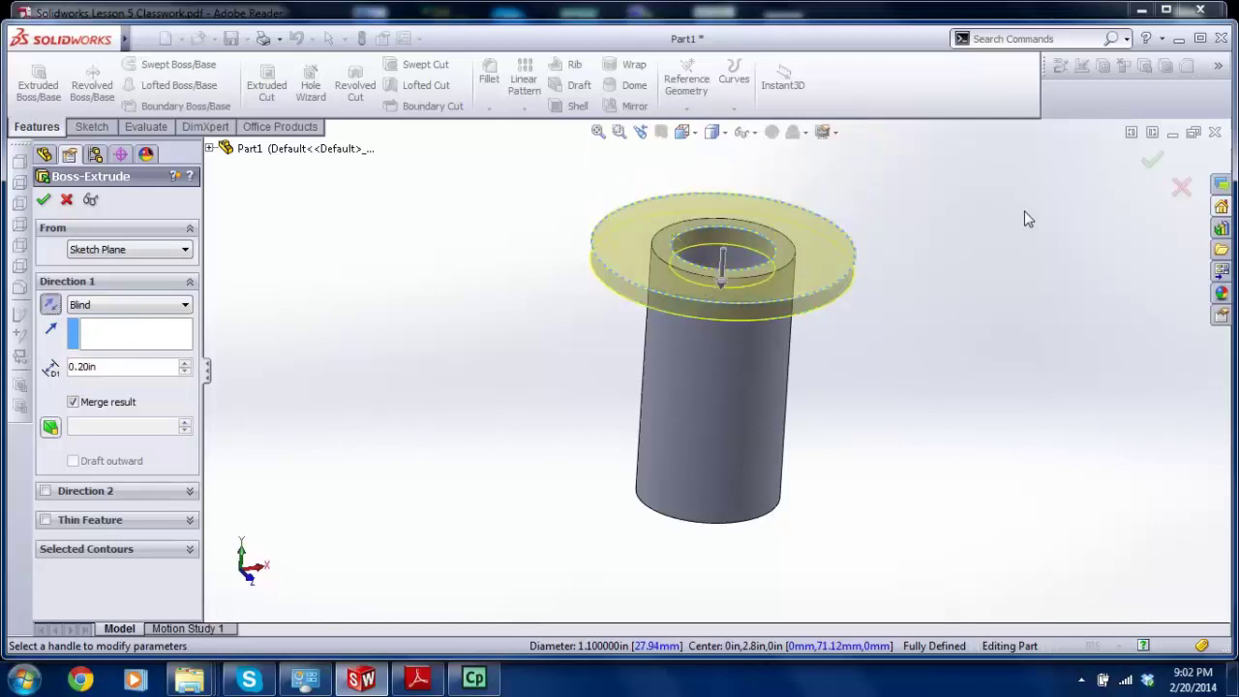
key(Return)
middle_drag(891, 241, 733, 358)
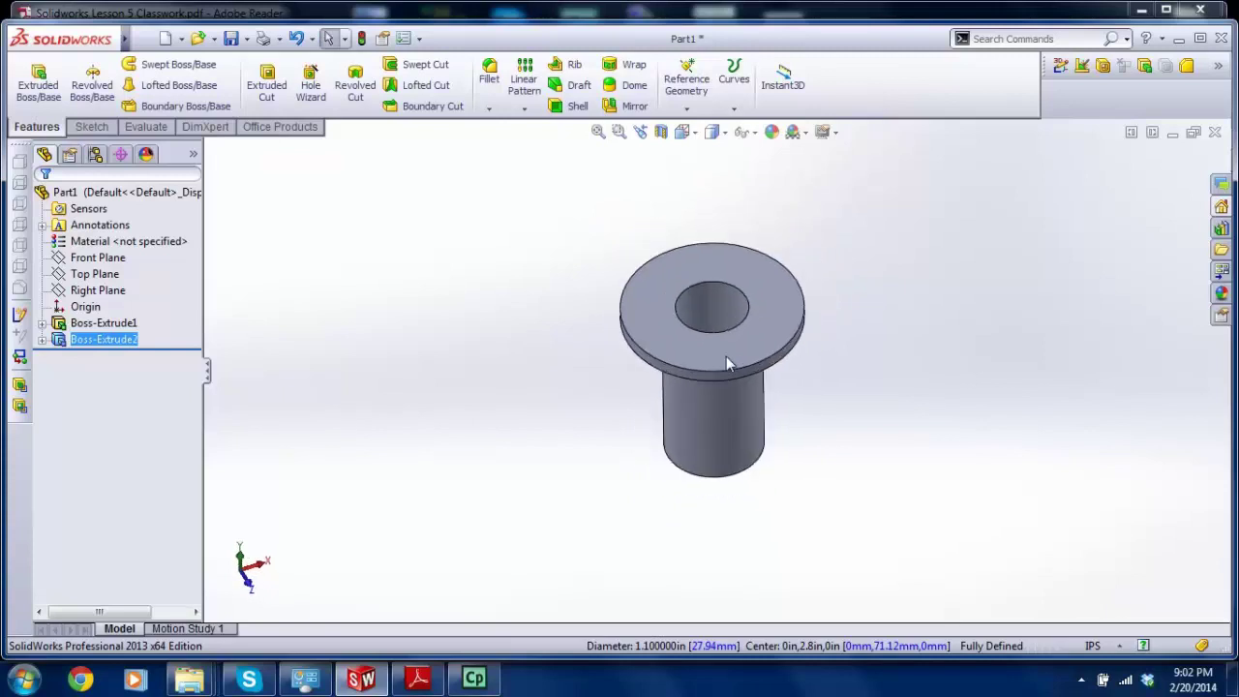
Step: After consulting the Adobe Reader drawing, sketch a circle about 2.12 in in diameter on the flange's upper face, centred on the origin, viewed face-on
click(419, 677)
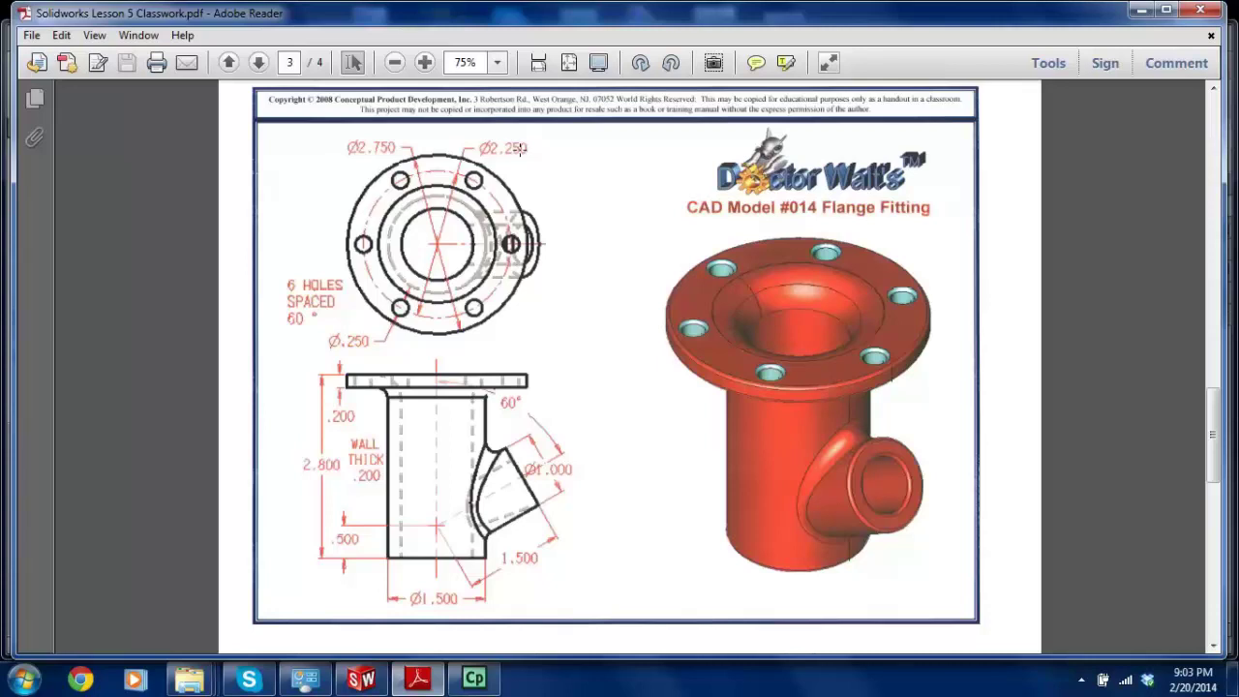
click(362, 678)
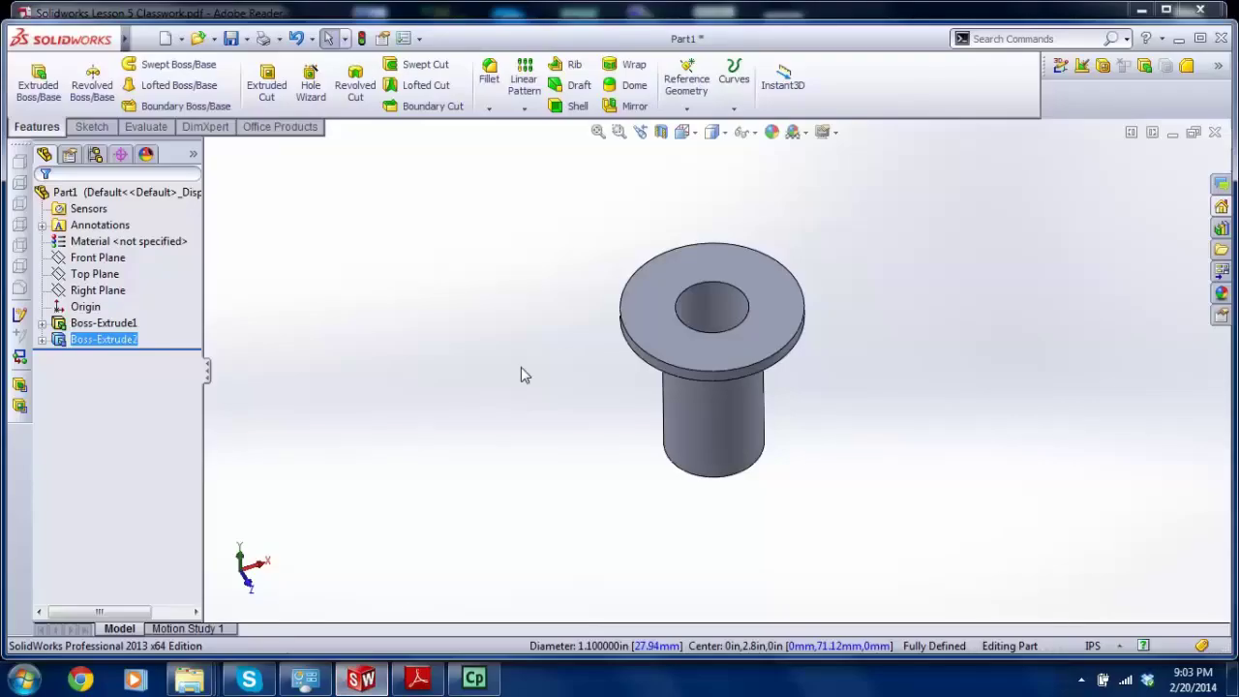
click(668, 270)
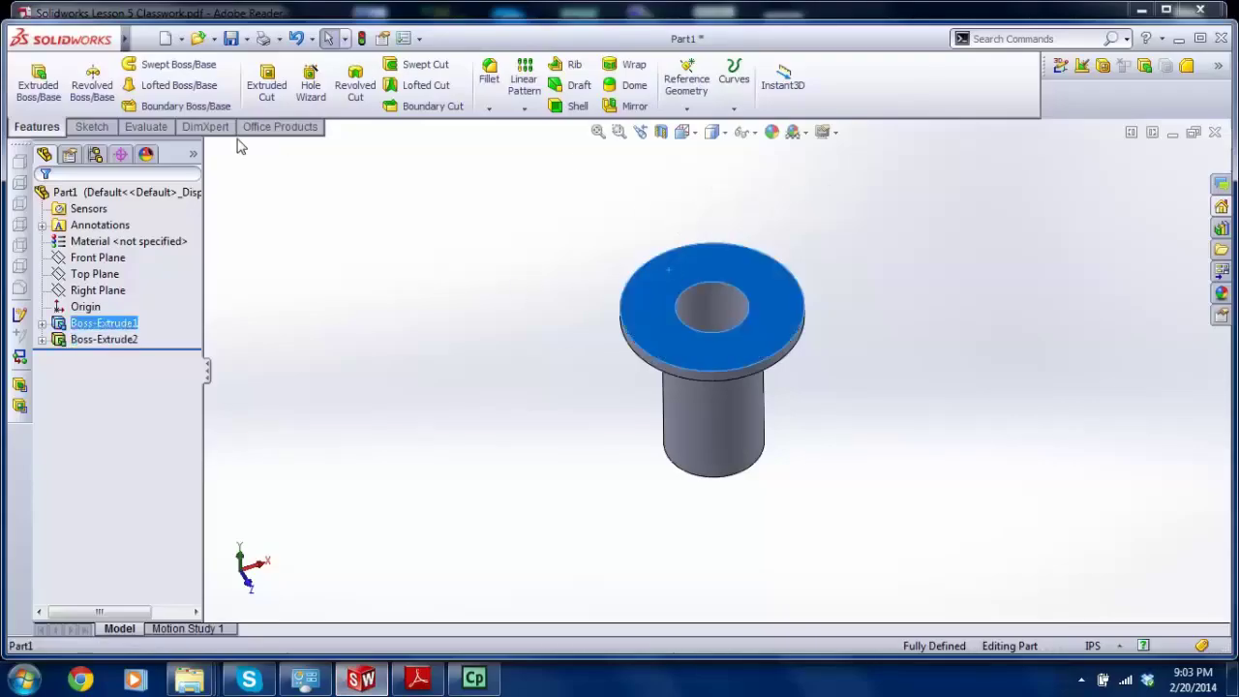
click(91, 126)
click(31, 77)
key(space)
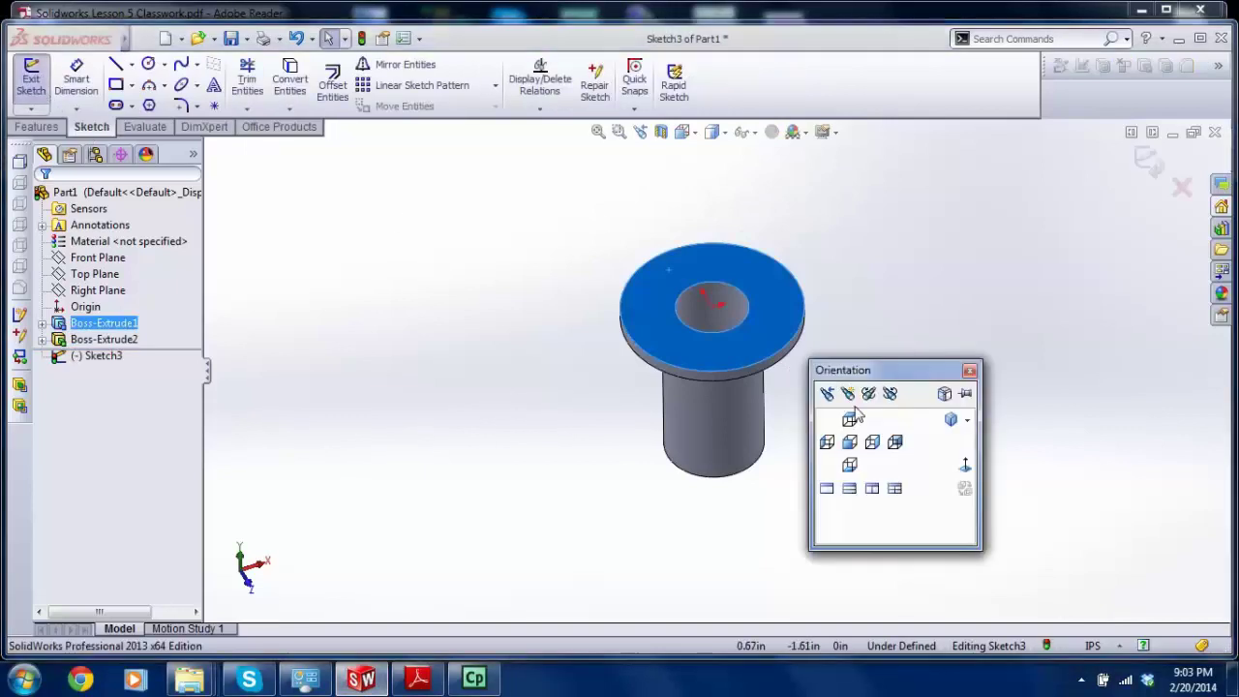
click(965, 468)
click(148, 63)
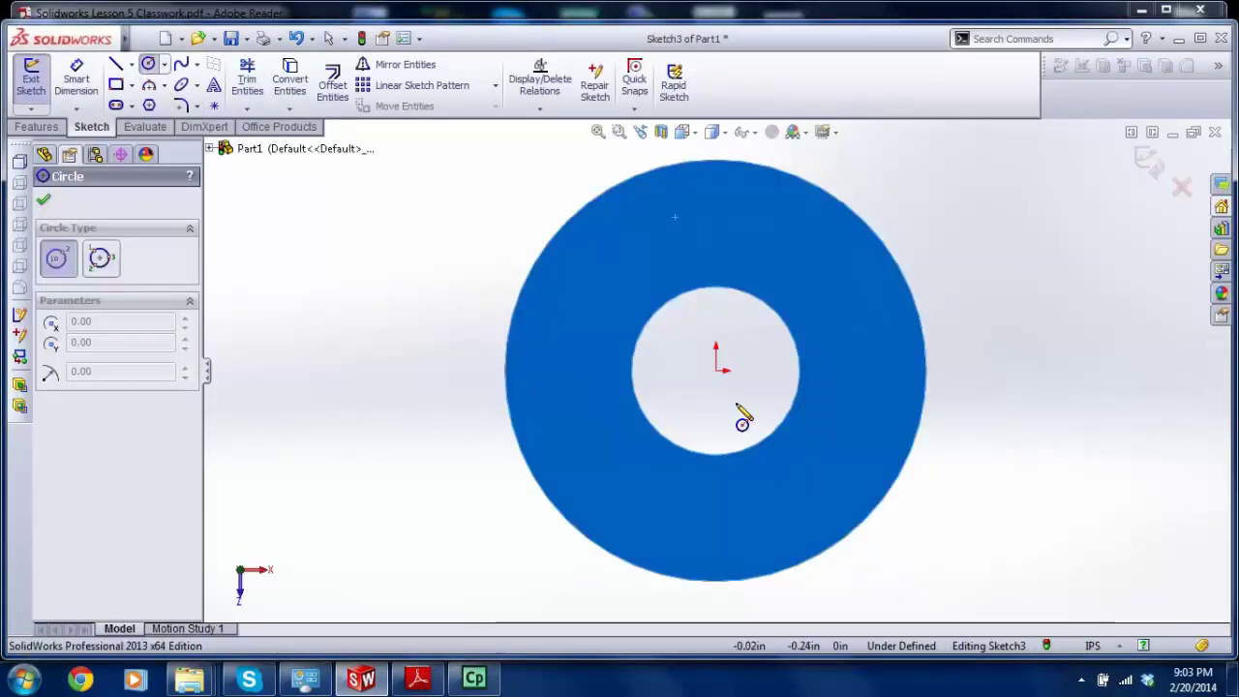
click(717, 369)
click(694, 215)
key(Escape)
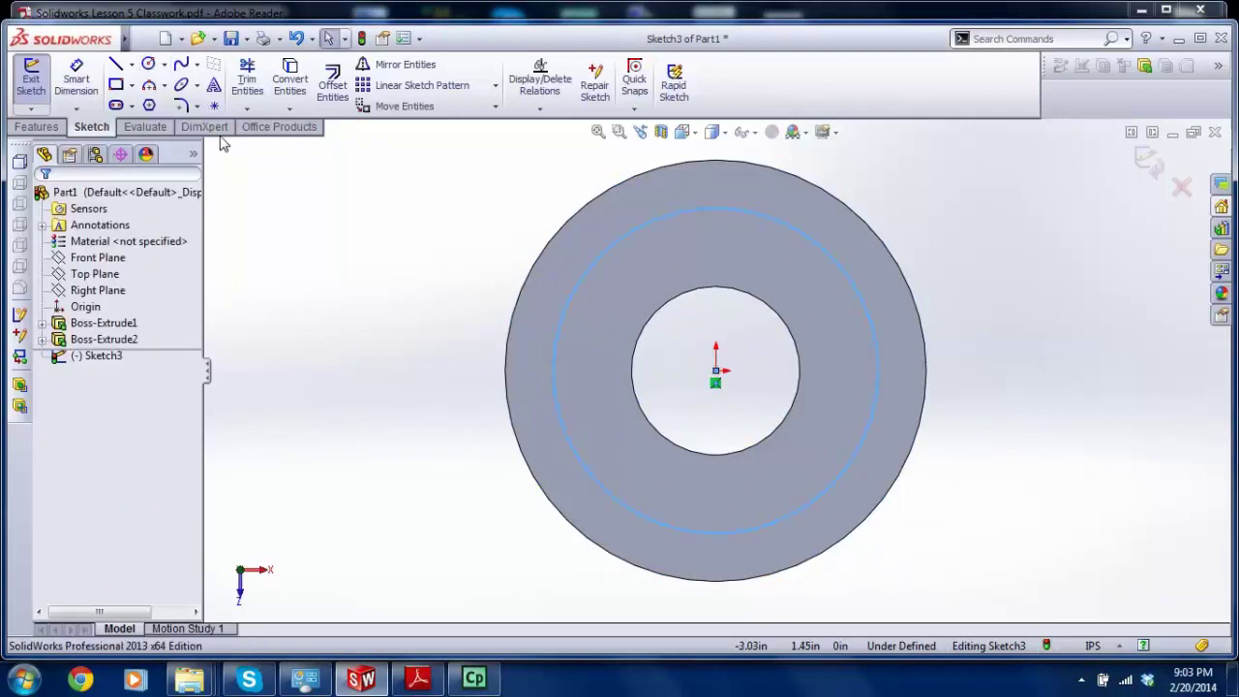
Step: Dimension the diameter of the circle on the flange face to 2.25 in
click(76, 80)
click(788, 230)
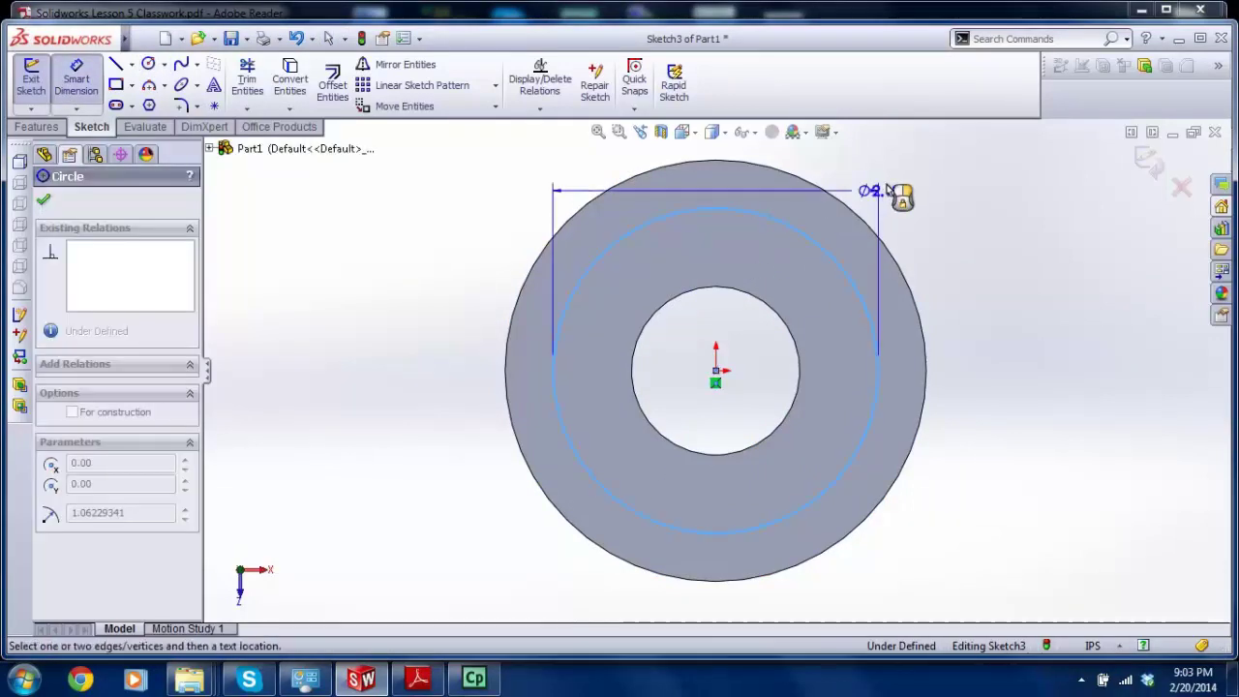
click(887, 189)
text(2.25)
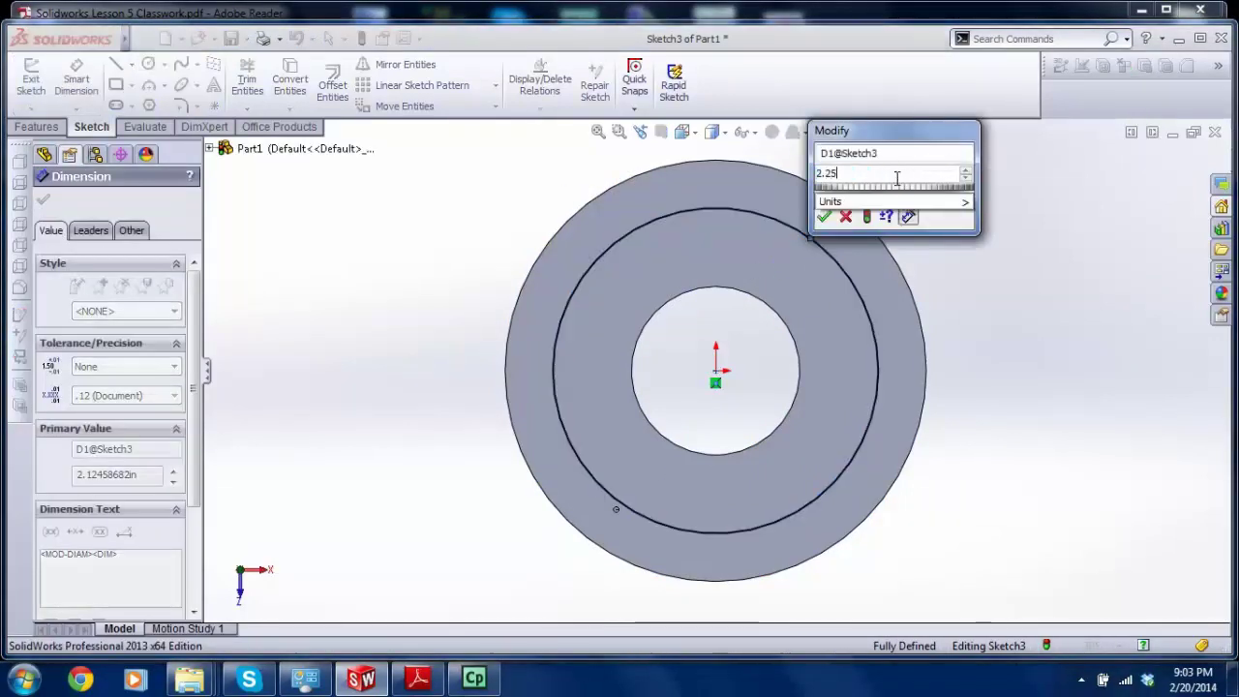
key(Return)
key(Escape)
Step: Convert the 2.25 in circle to construction geometry so it serves as the bolt circle
click(837, 248)
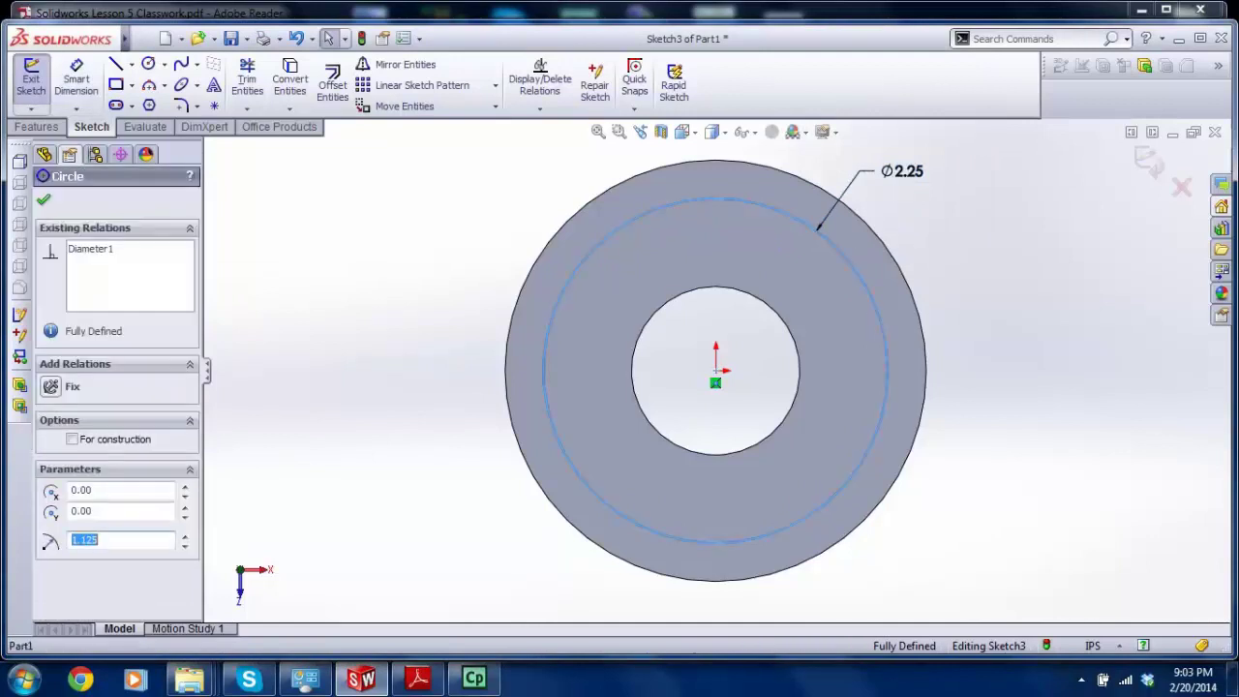
click(71, 439)
click(358, 423)
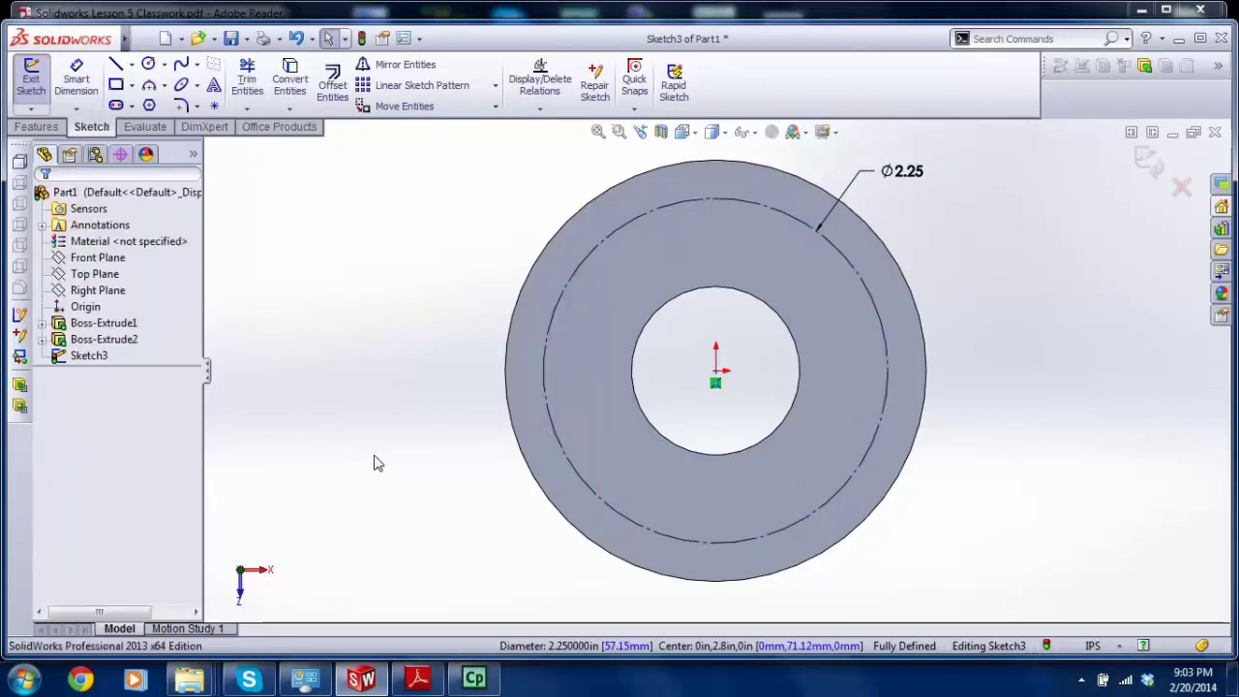
Step: Check the holes in the Adobe Reader drawing, then in SolidWorks sketch a circle about 0.38 in in diameter on the bolt circle's right quadrant point
click(426, 681)
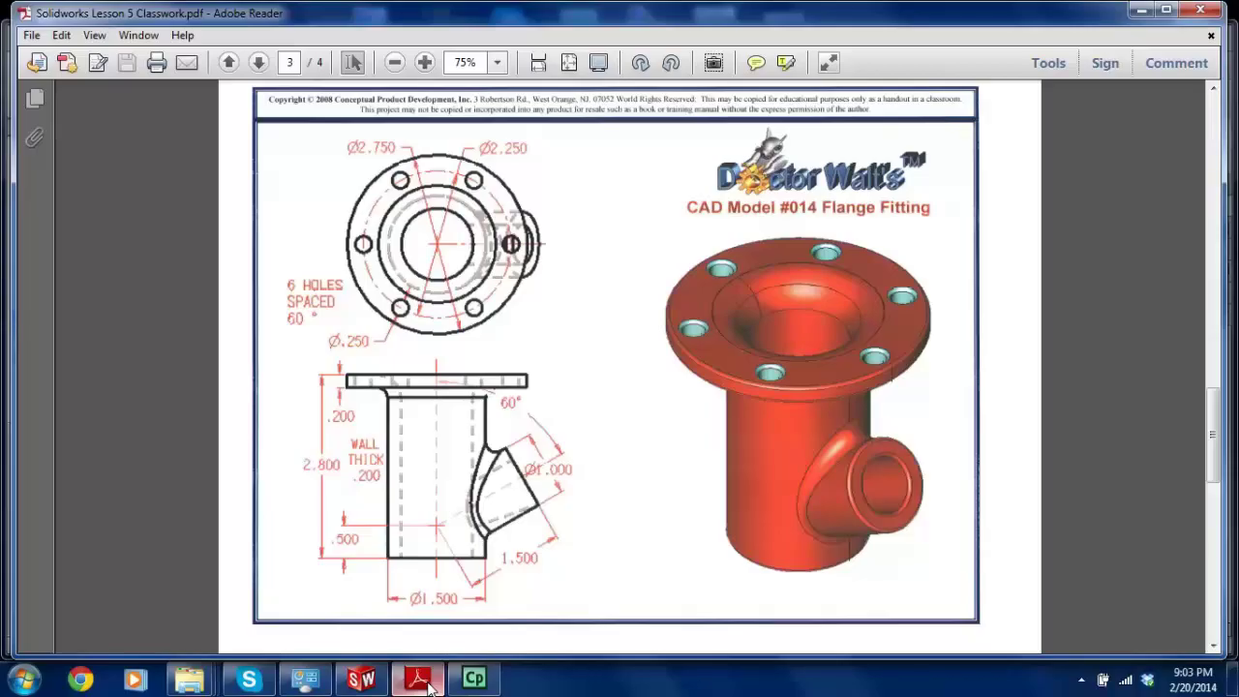
click(361, 681)
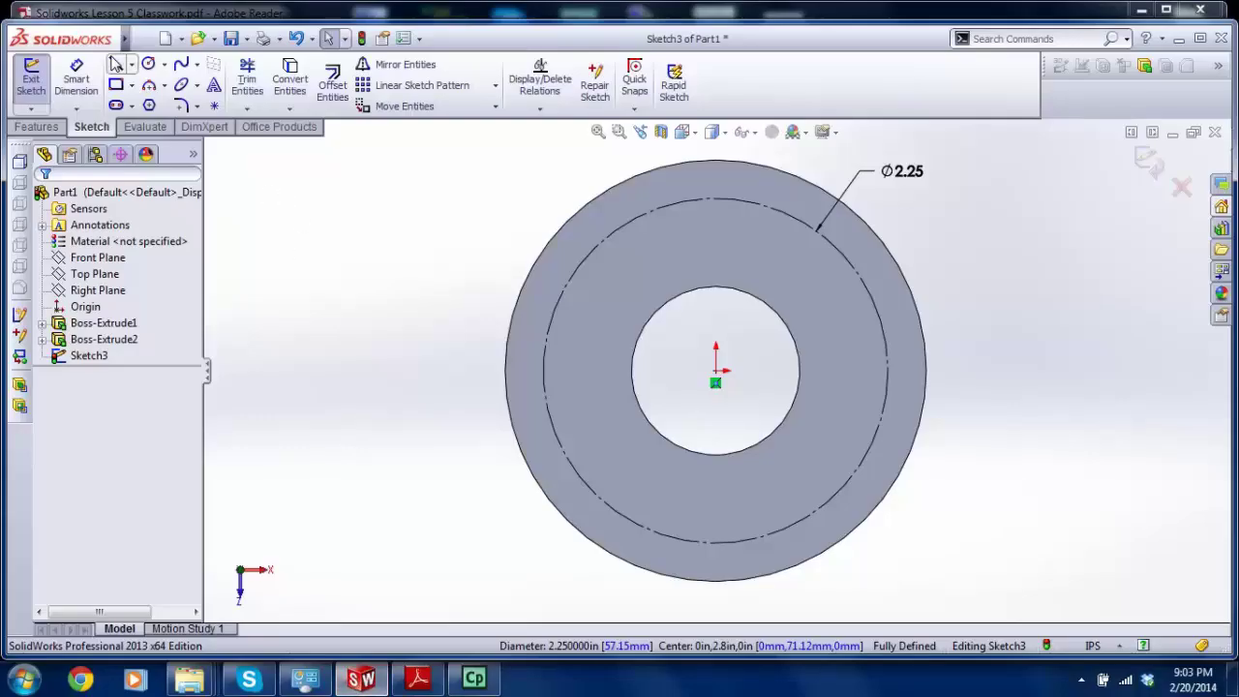
click(149, 64)
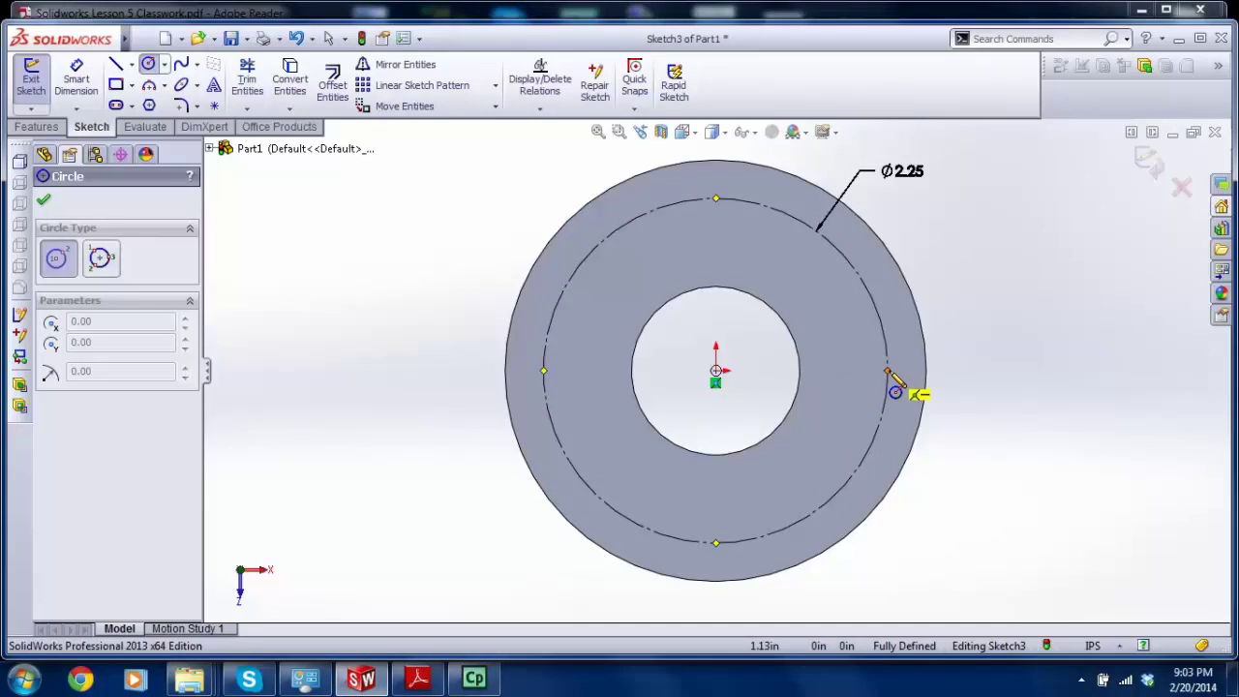
click(888, 371)
click(863, 386)
key(Escape)
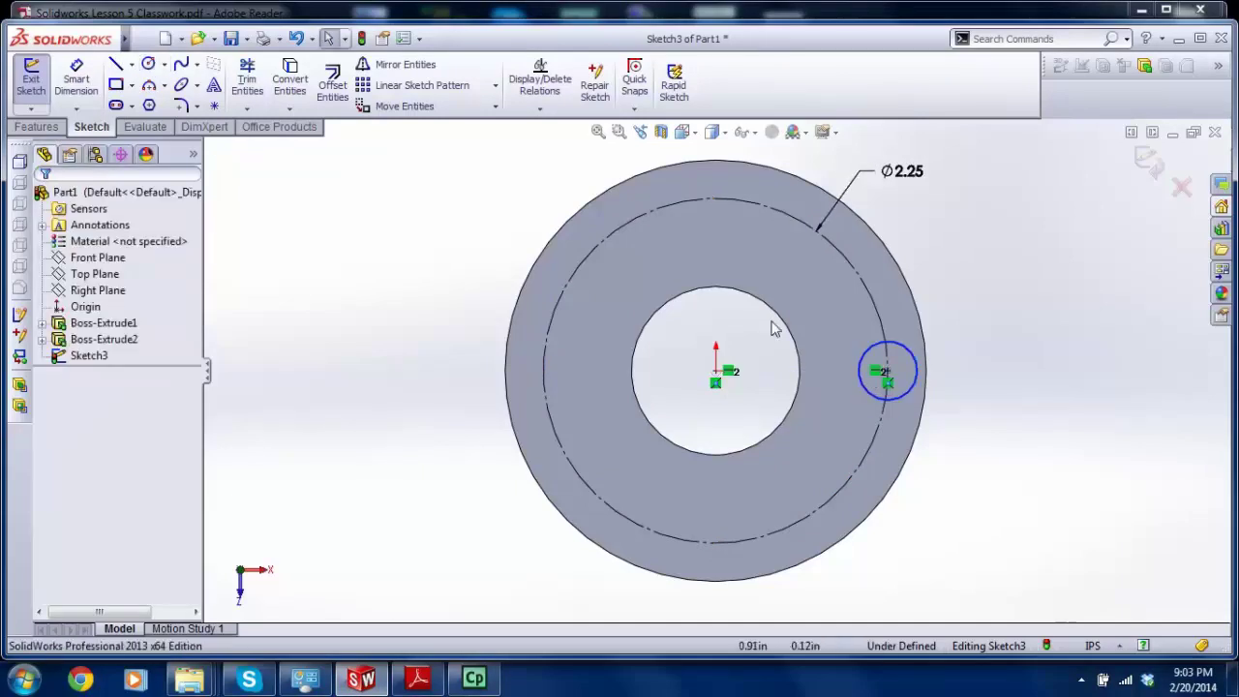
Step: Dimension the small hole circle's diameter to 0.25 in
click(75, 77)
click(910, 353)
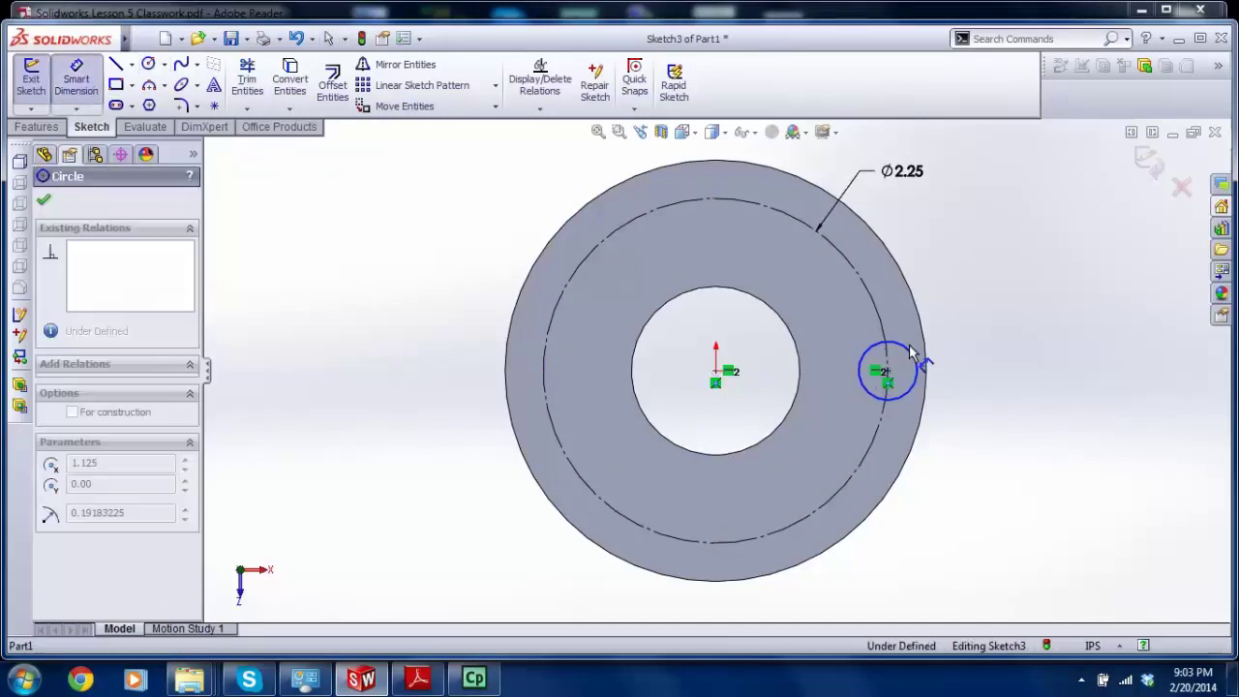
click(963, 305)
text(.2)
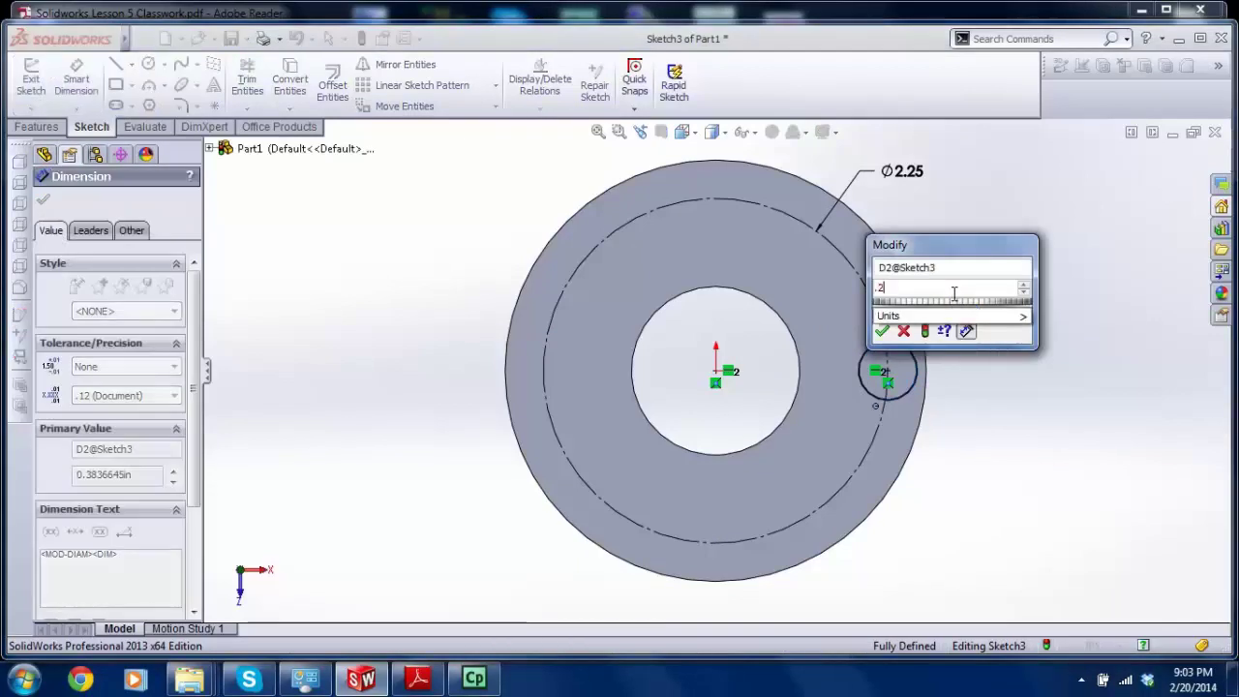
text(5)
key(Return)
key(Escape)
Step: Create a circular sketch pattern of the 0.25 in circle about the origin with 6 equally spaced instances over 360 degrees
scroll(976, 408, down, 1)
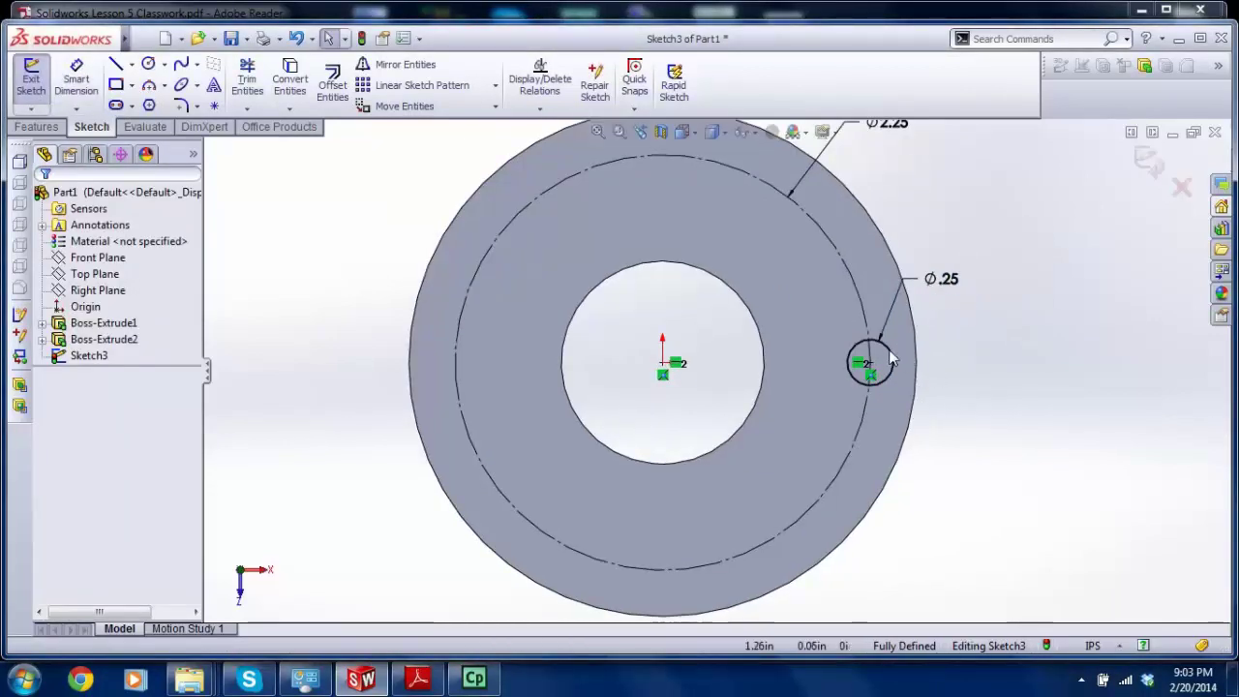
scroll(891, 360, up, 1)
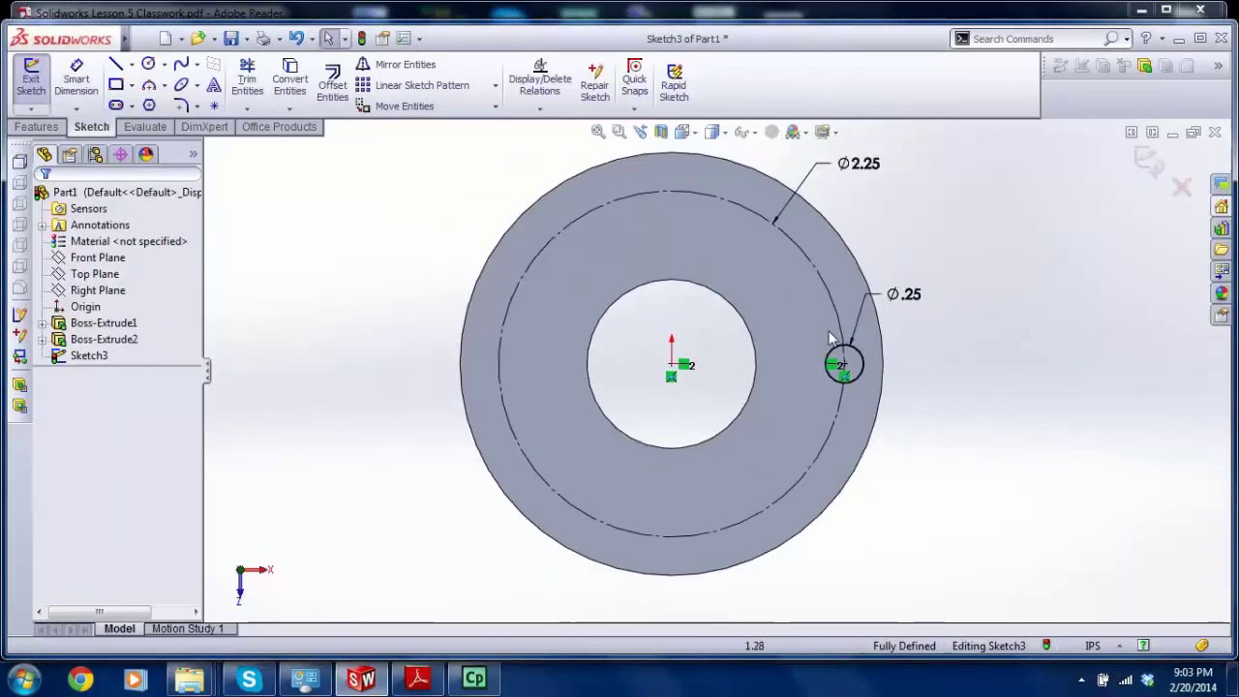
click(494, 86)
click(440, 123)
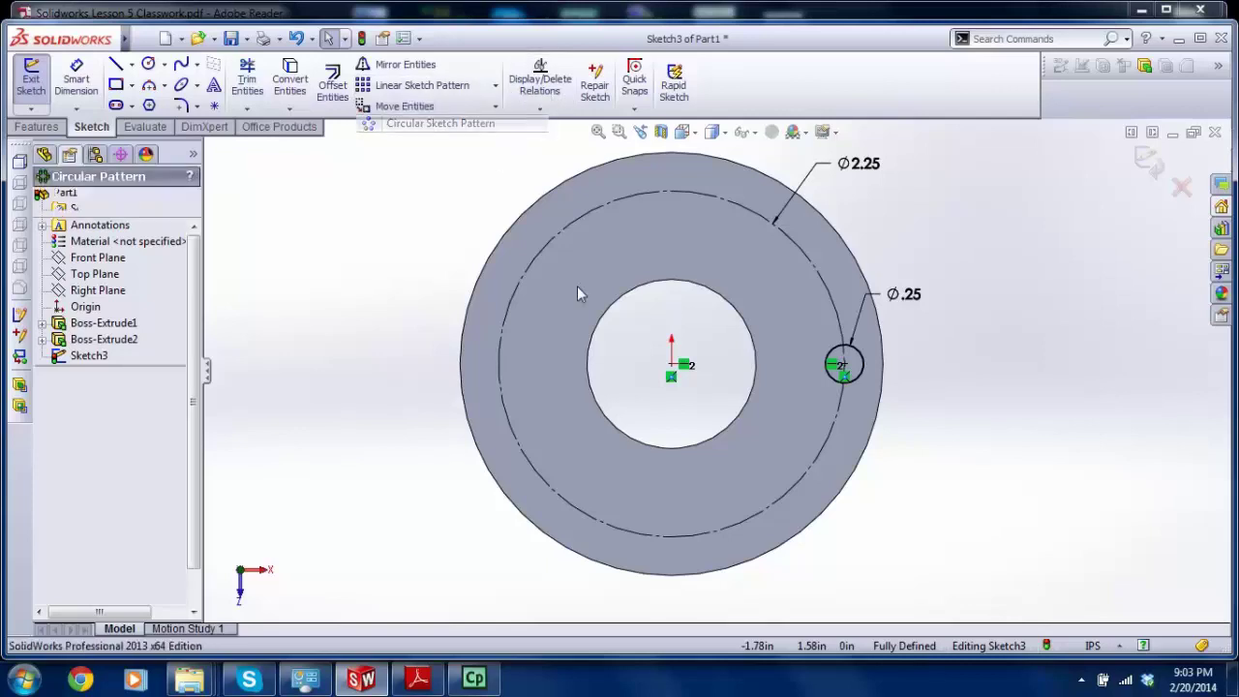
scroll(911, 415, down, 2)
scroll(633, 476, up, 1)
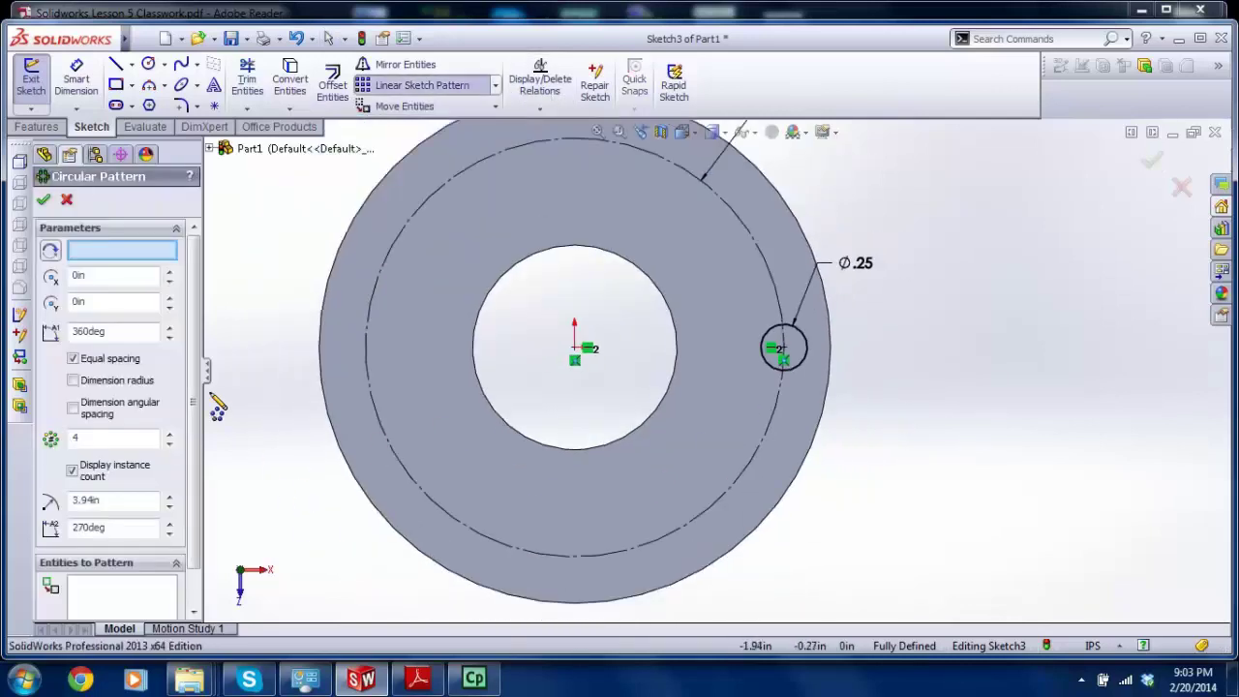
scroll(208, 416, down, 2)
click(123, 567)
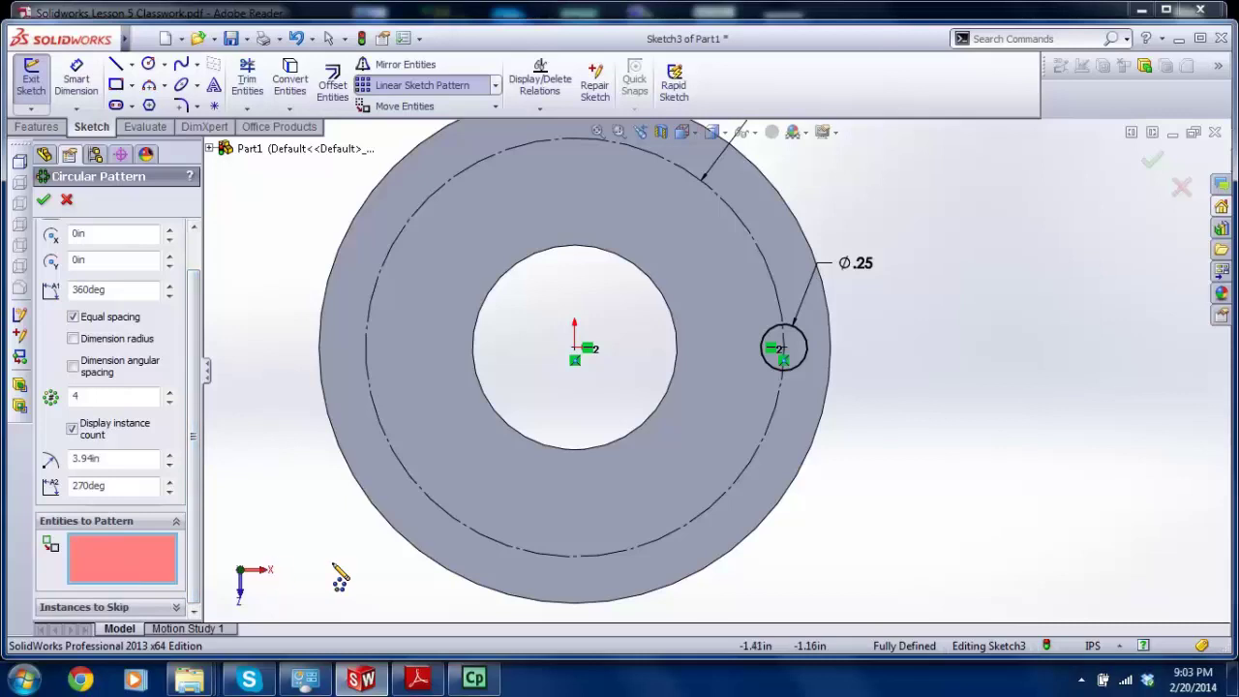
click(803, 366)
scroll(710, 360, up, 2)
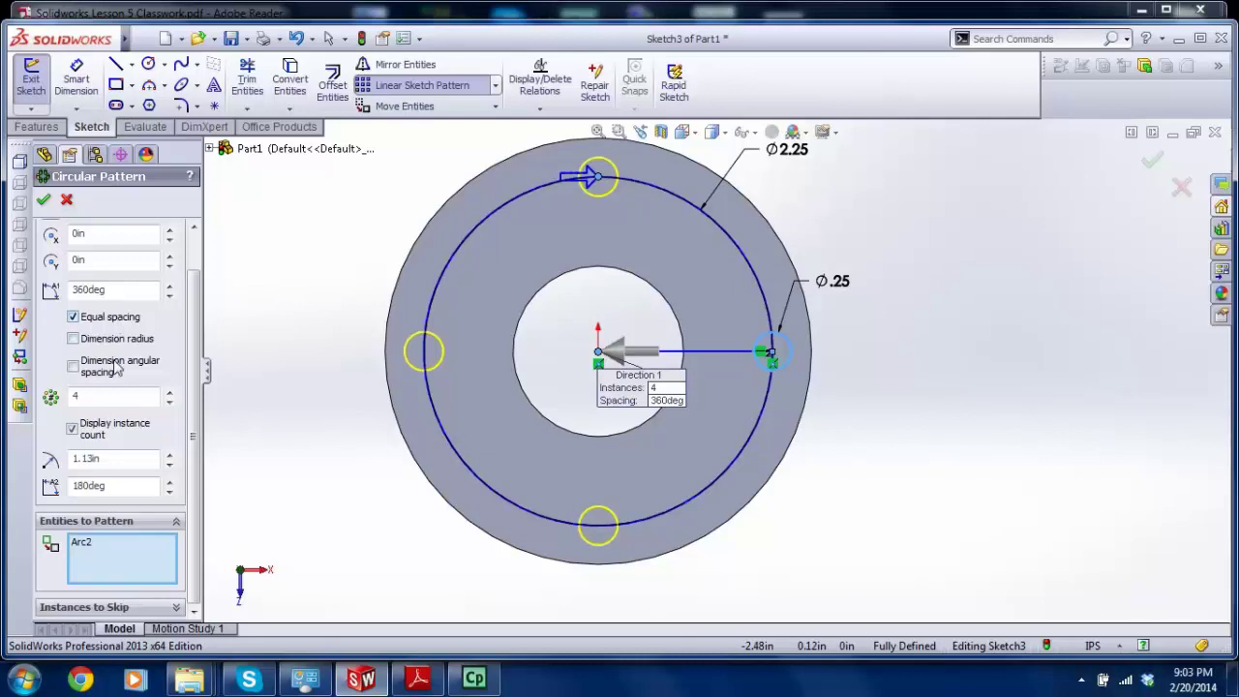
click(170, 393)
click(170, 393)
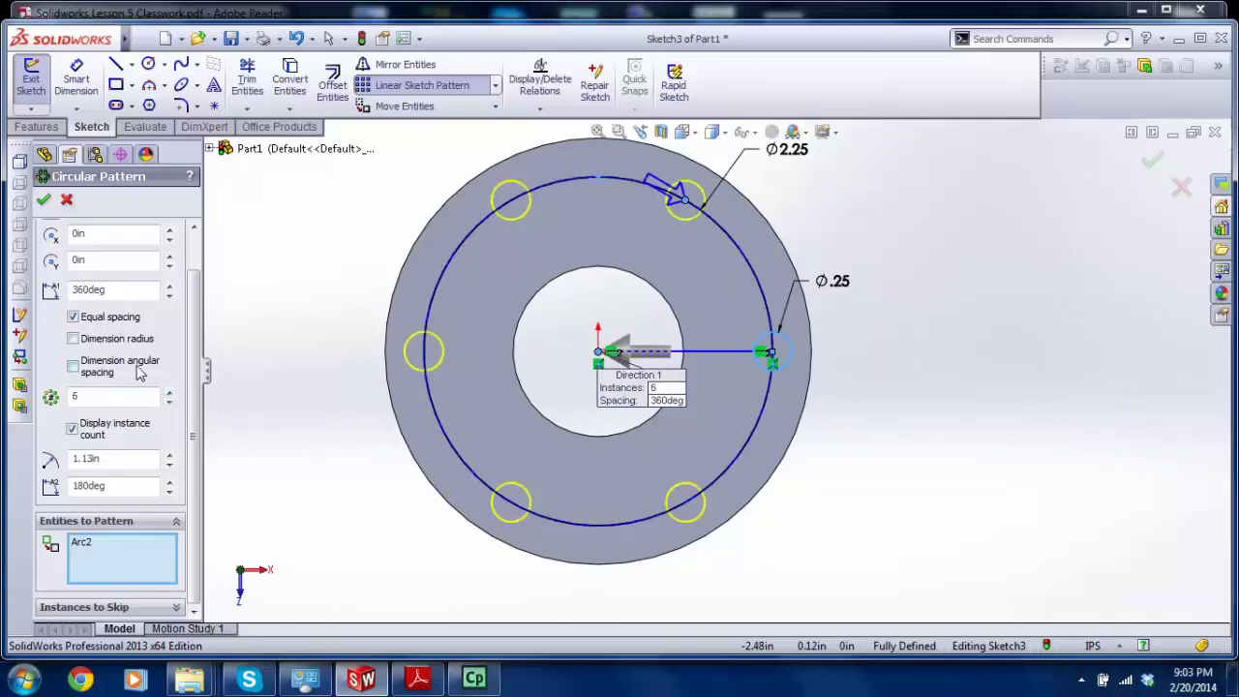
click(43, 199)
Step: Pull the lower-left patterned circle outward beyond the flange to test how the pattern is constrained, and inspect its displaced centre point
scroll(673, 412, up, 2)
scroll(670, 407, down, 2)
scroll(648, 393, up, 2)
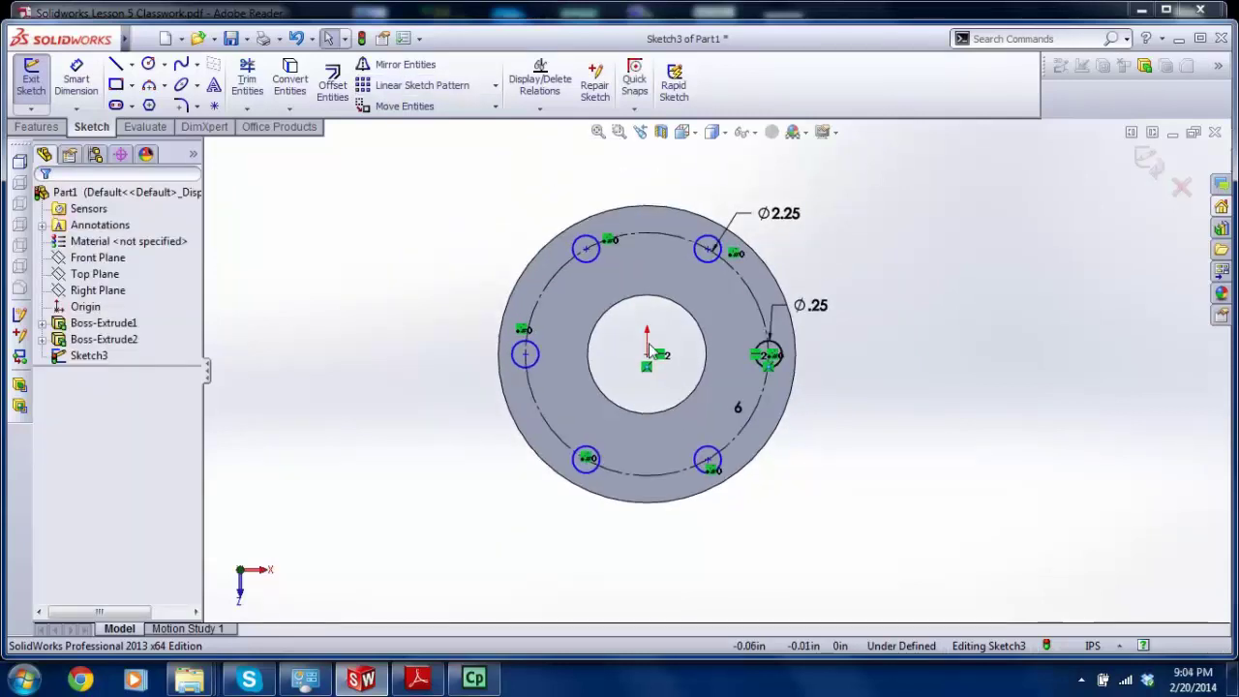
scroll(656, 350, down, 2)
scroll(610, 464, down, 1)
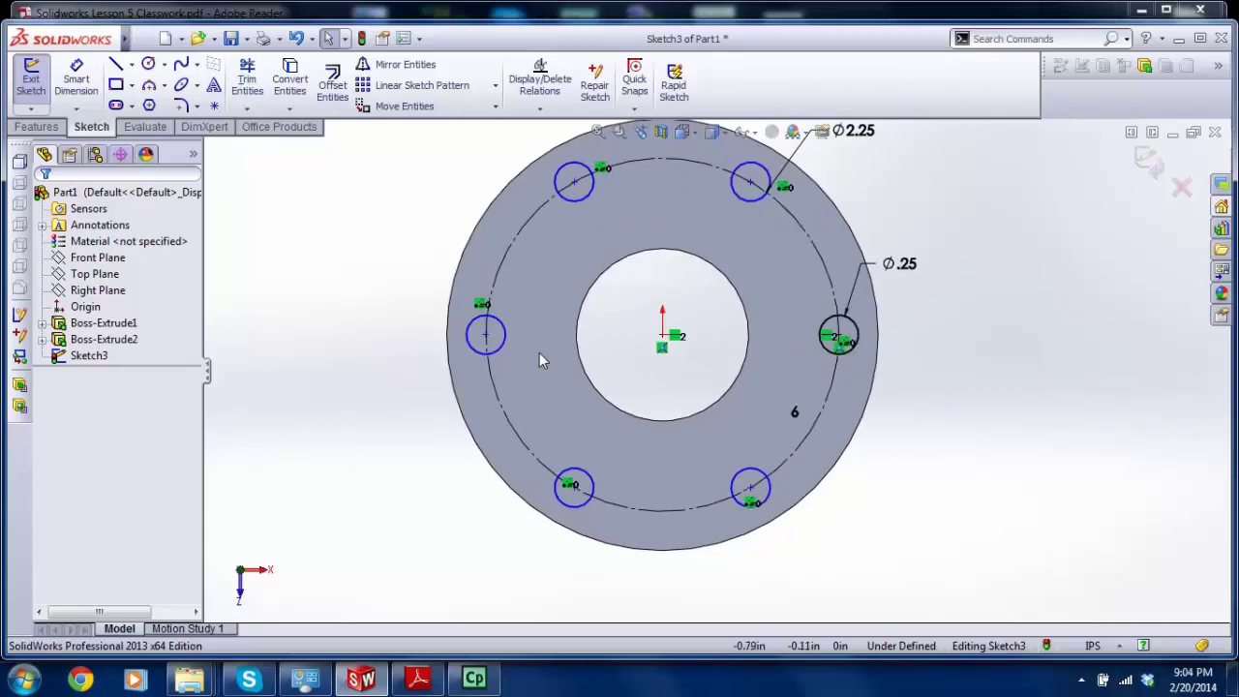
click(494, 86)
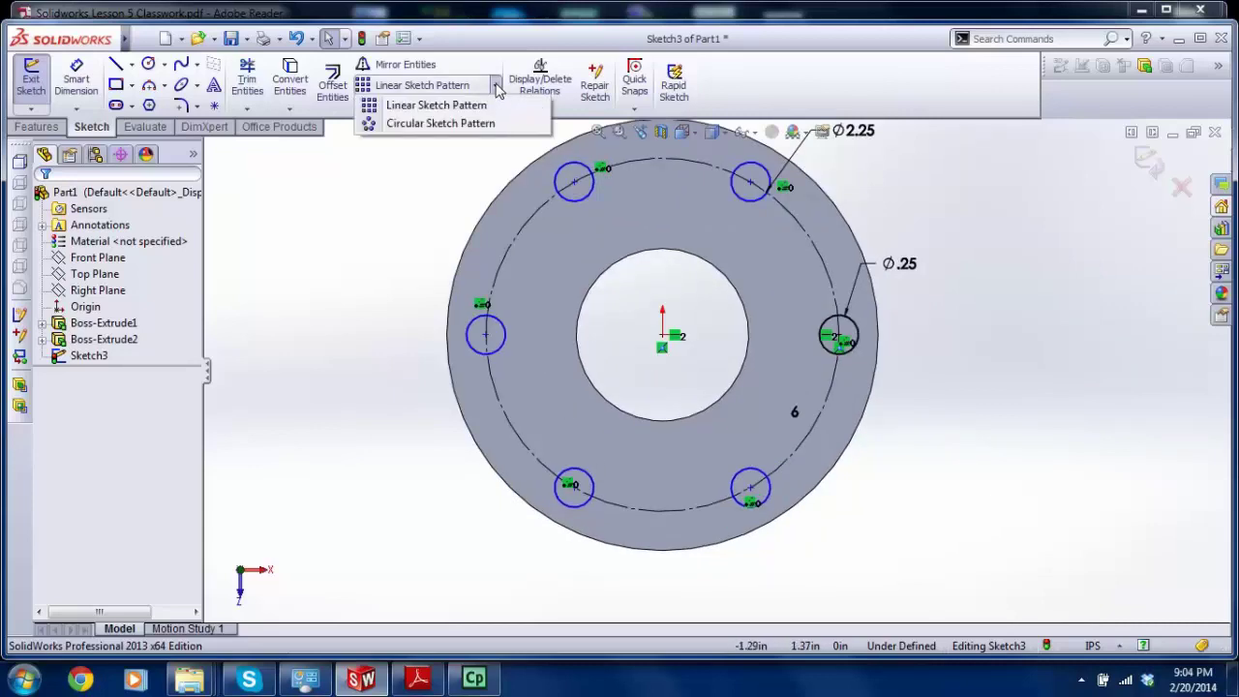
drag(575, 469, 518, 540)
click(571, 484)
click(376, 333)
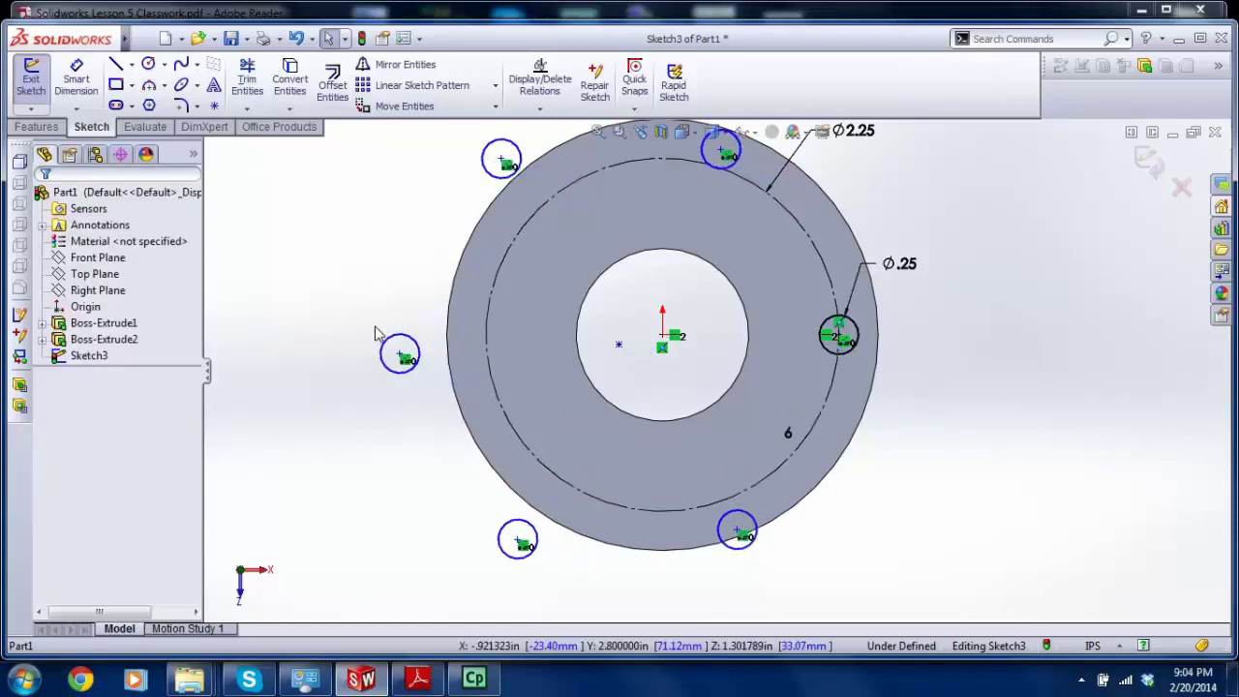
key(z)
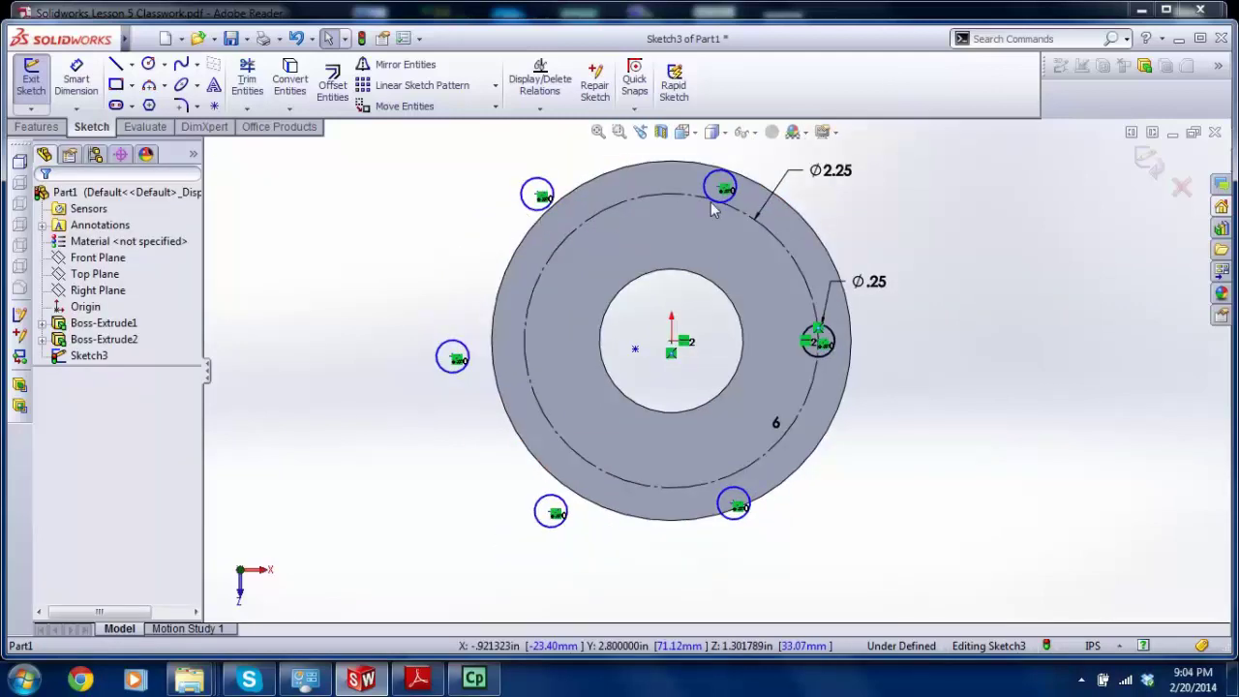
scroll(649, 358, down, 2)
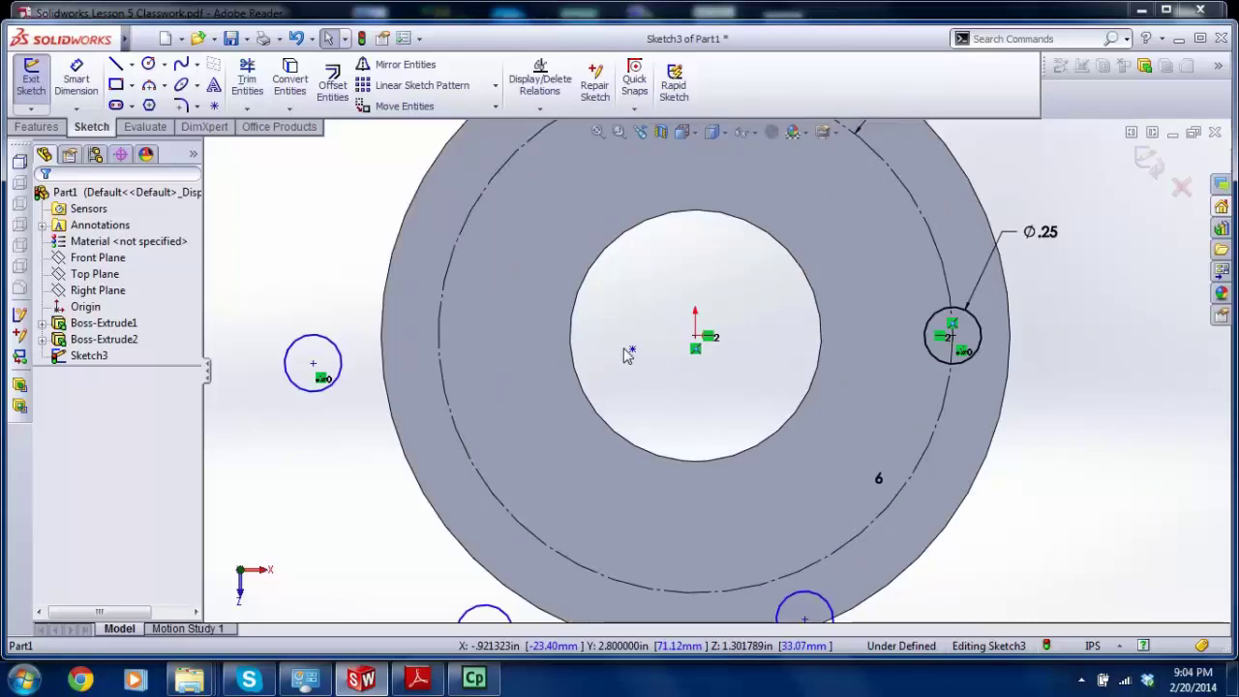
Step: Place the circular pattern's displaced centre point back on the origin and close the bolt-hole sketch
mouse_move(631, 354)
mouse_down()
mouse_move(689, 341)
mouse_move(672, 349)
mouse_up()
scroll(670, 350, up, 2)
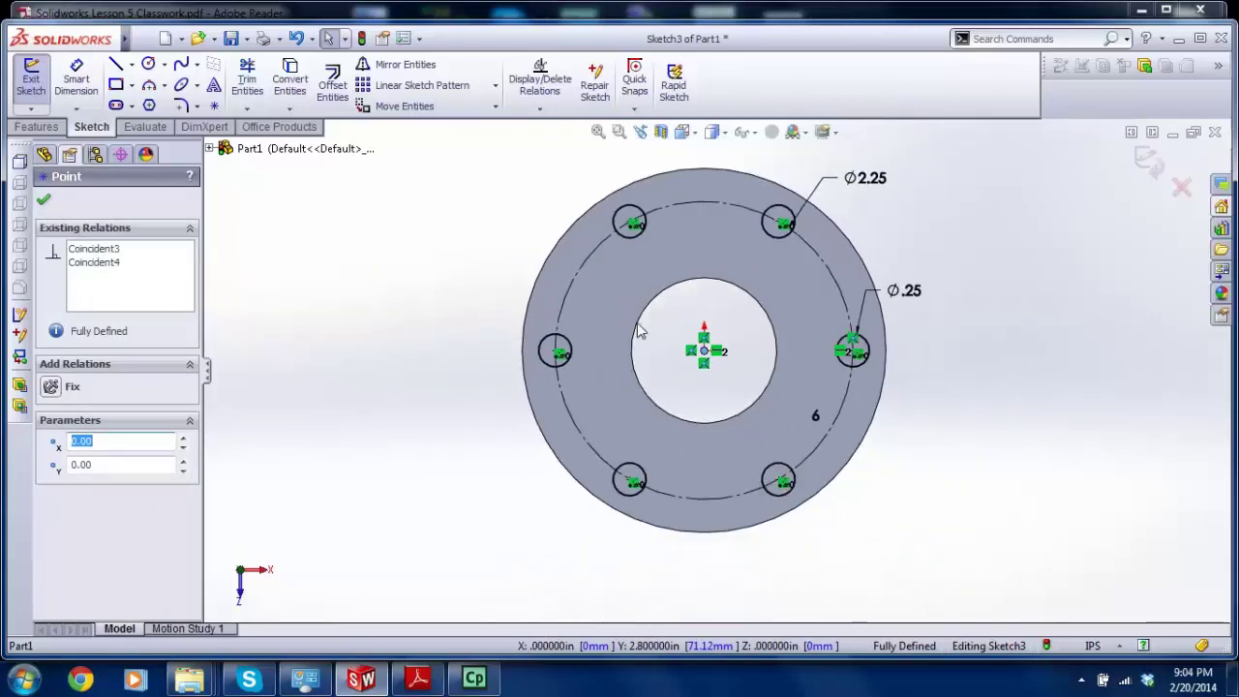
scroll(682, 301, up, 1)
scroll(782, 270, down, 1)
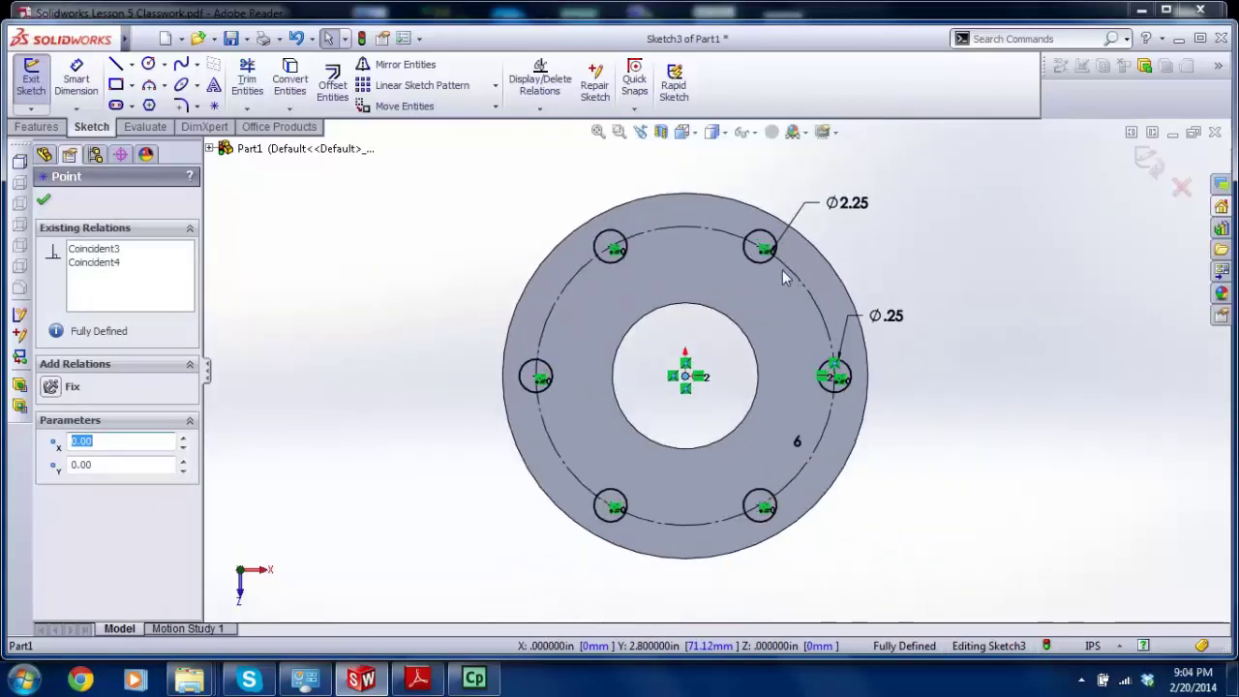
click(1148, 163)
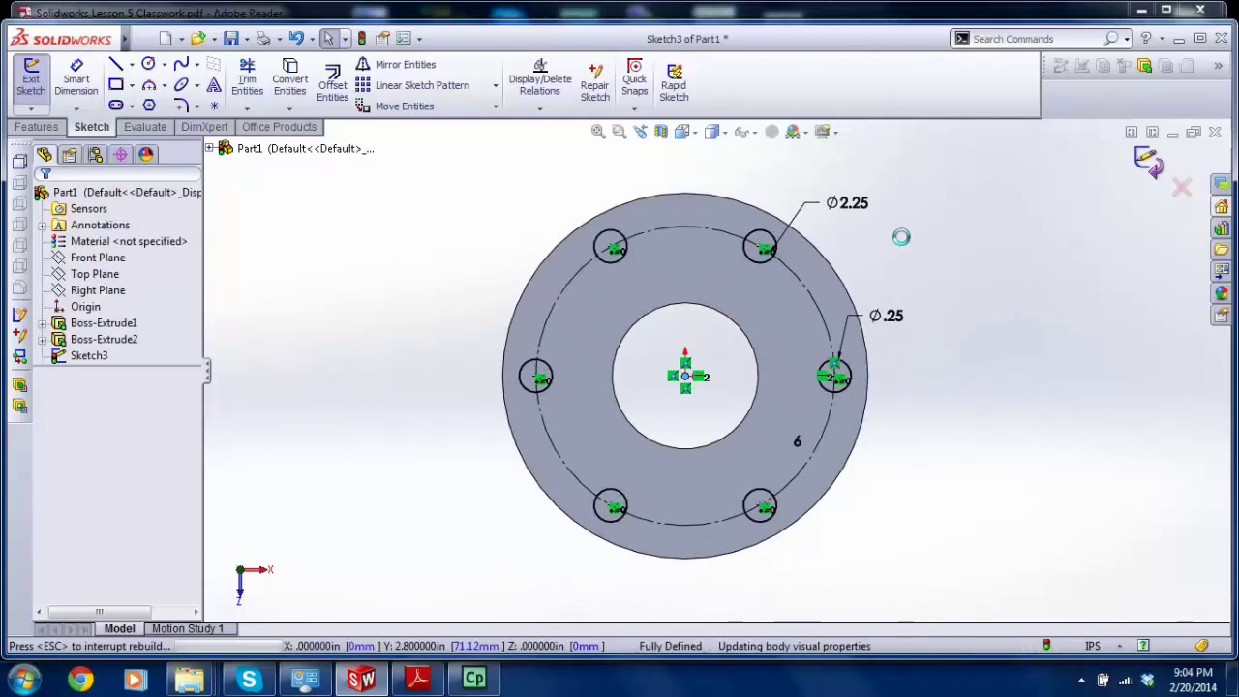
Step: Cut the six bolt-hole circles through the flange with an Extruded Cut set to Up To Next
click(57, 129)
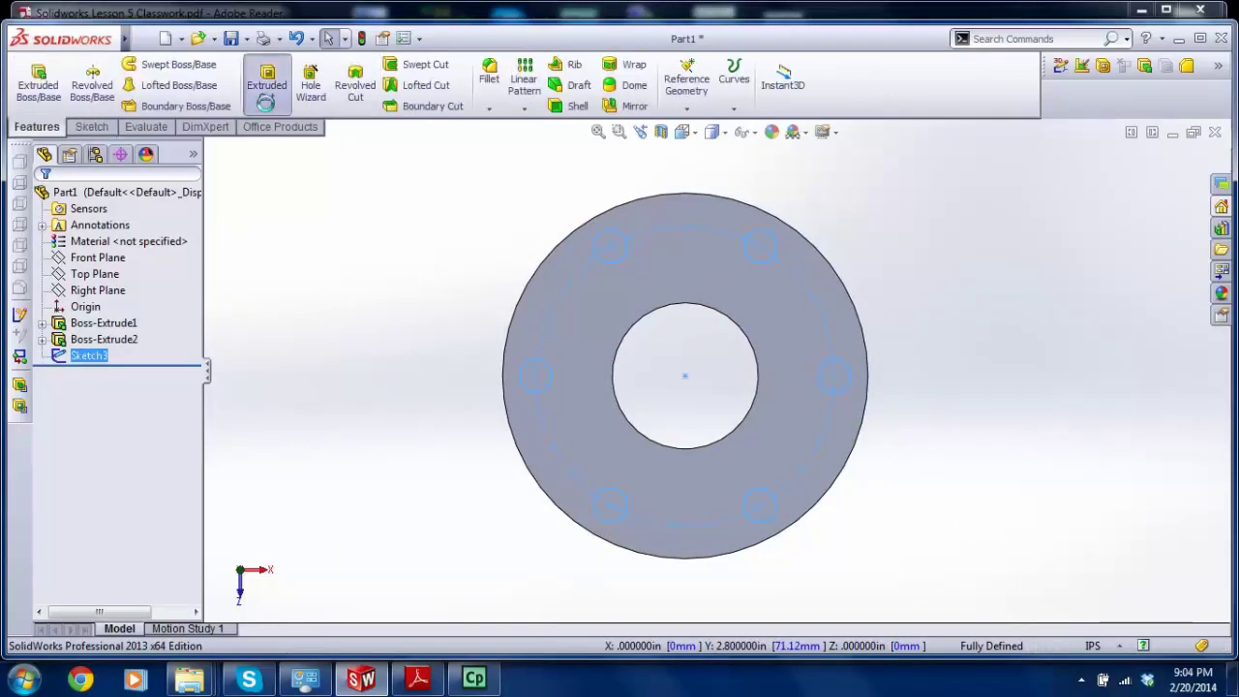
click(267, 82)
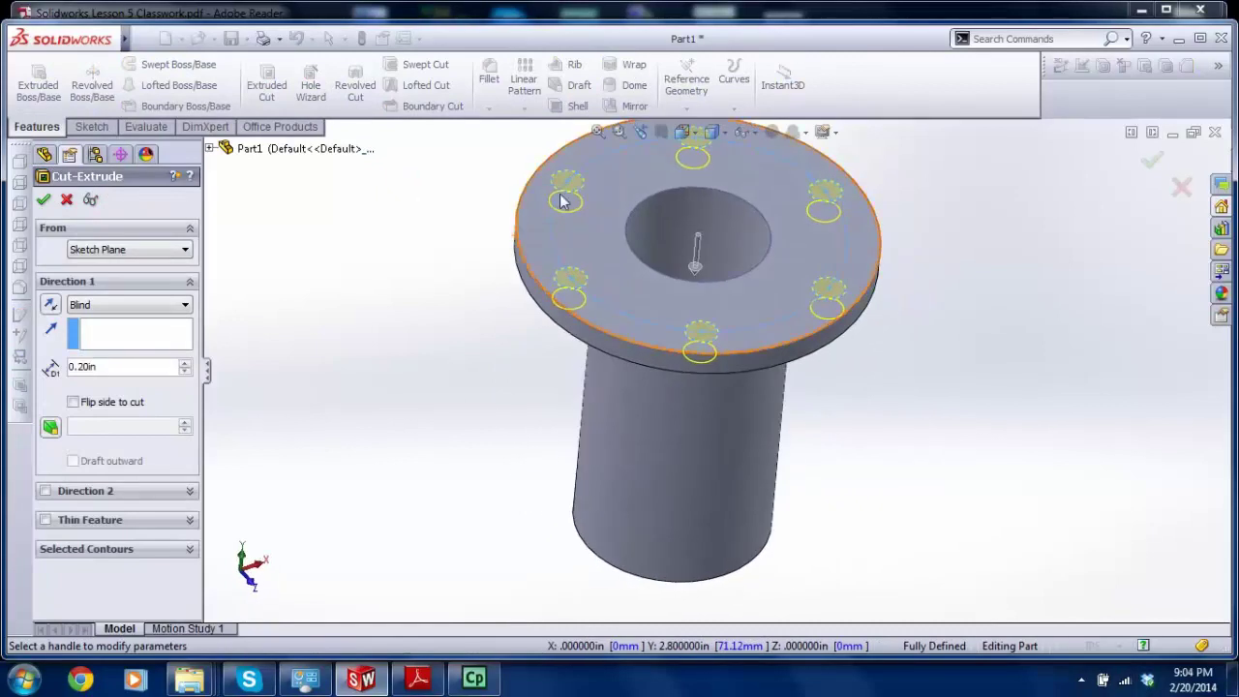
click(146, 305)
click(97, 345)
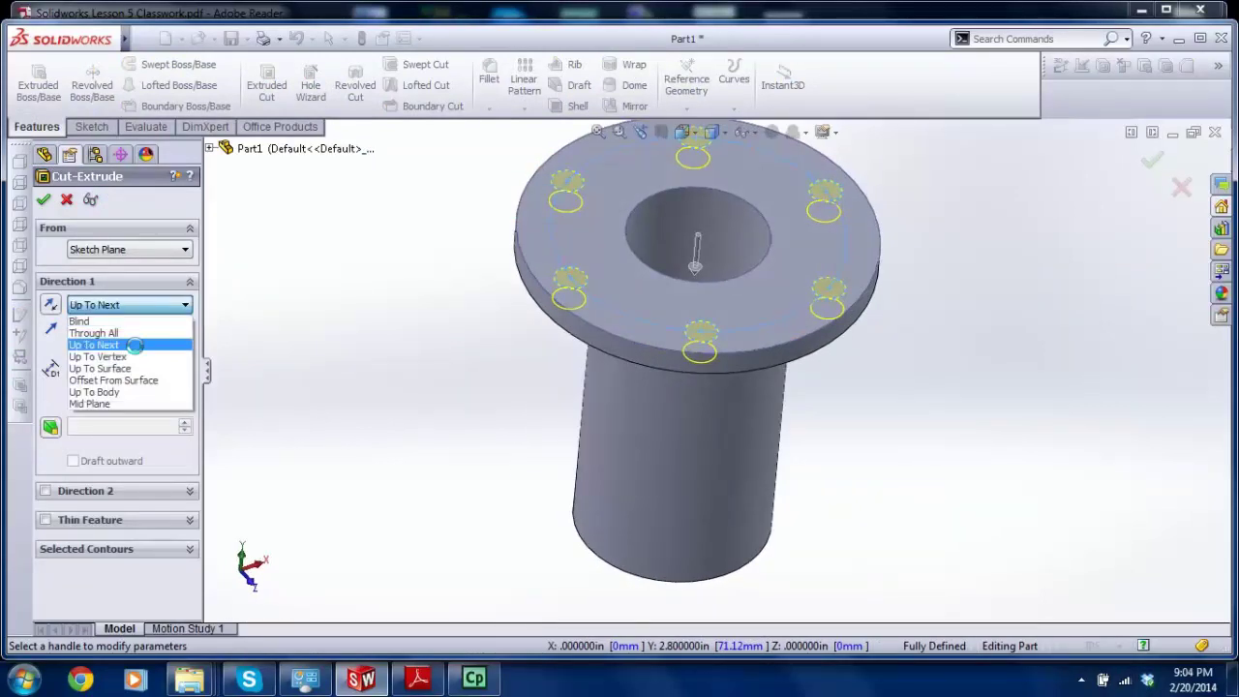
middle_drag(487, 341, 600, 214)
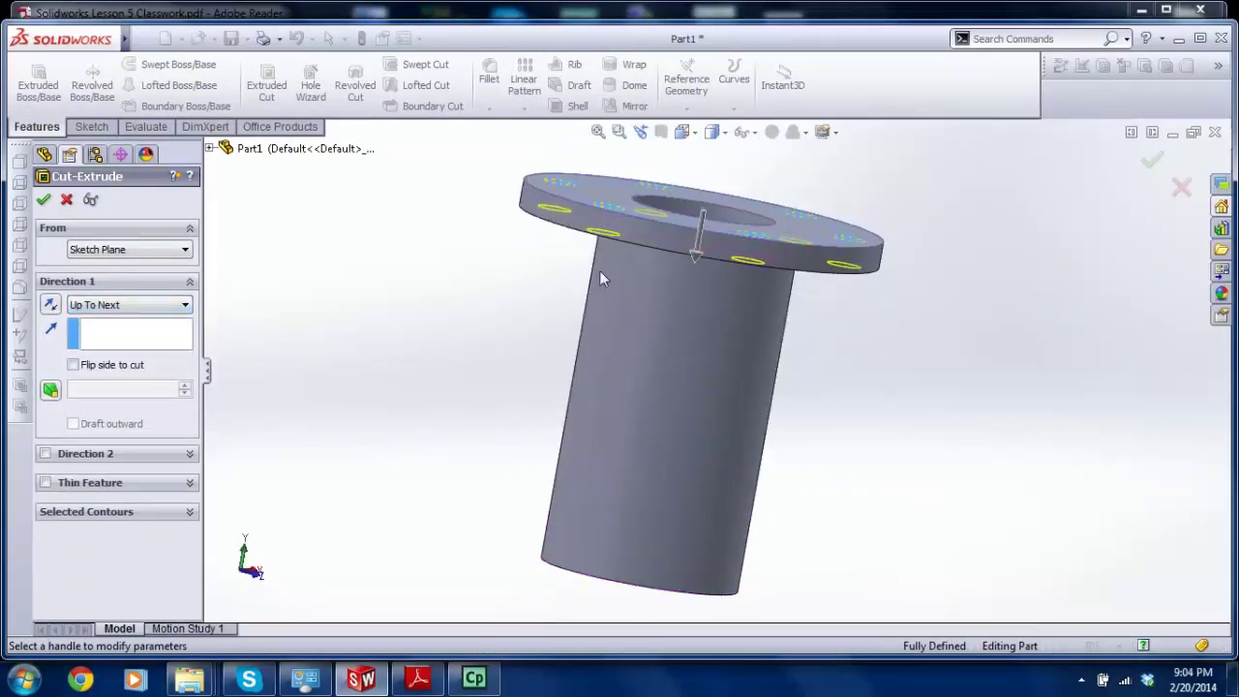
middle_drag(599, 279, 639, 242)
click(44, 201)
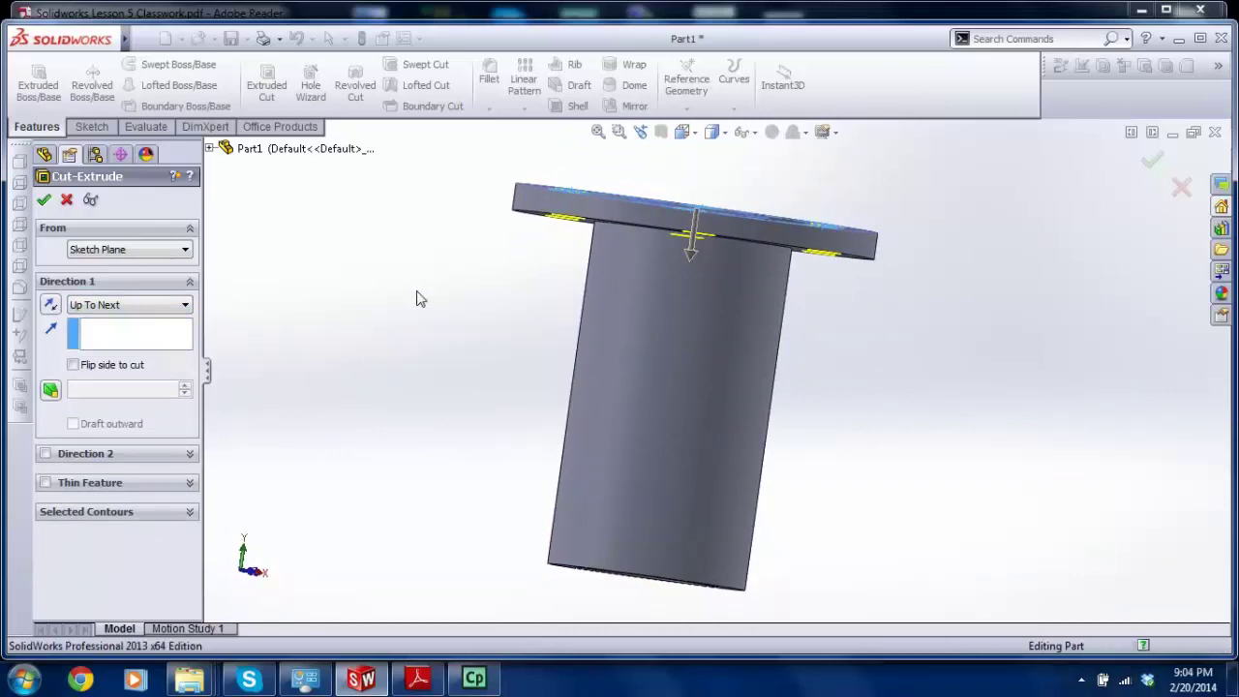
scroll(438, 296, up, 2)
middle_drag(585, 291, 538, 349)
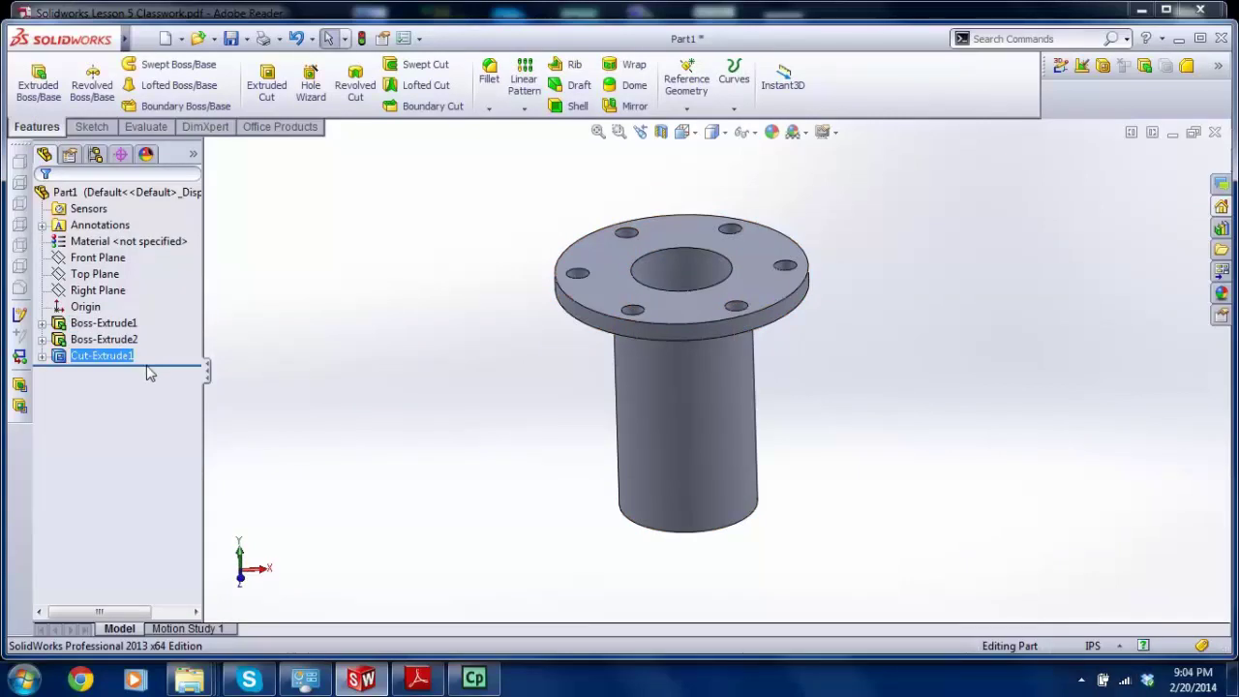
mouse_move(157, 361)
mouse_down()
mouse_move(165, 327)
mouse_move(169, 368)
mouse_up()
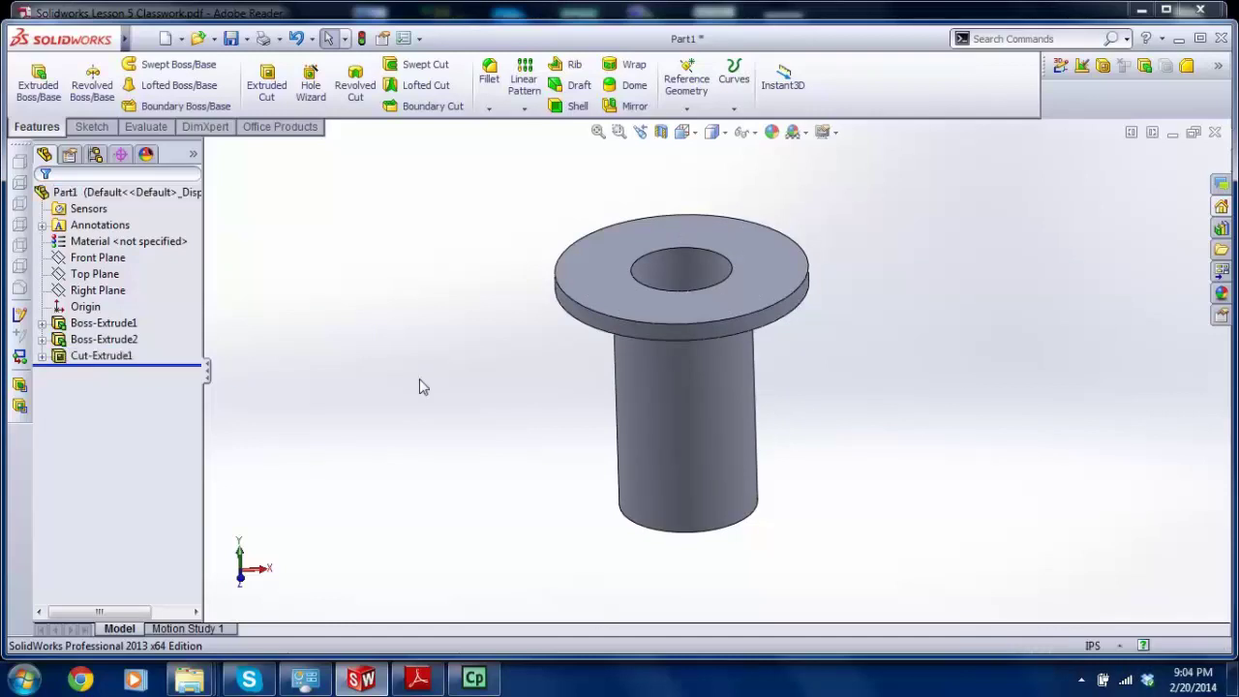
middle_drag(419, 379, 435, 397)
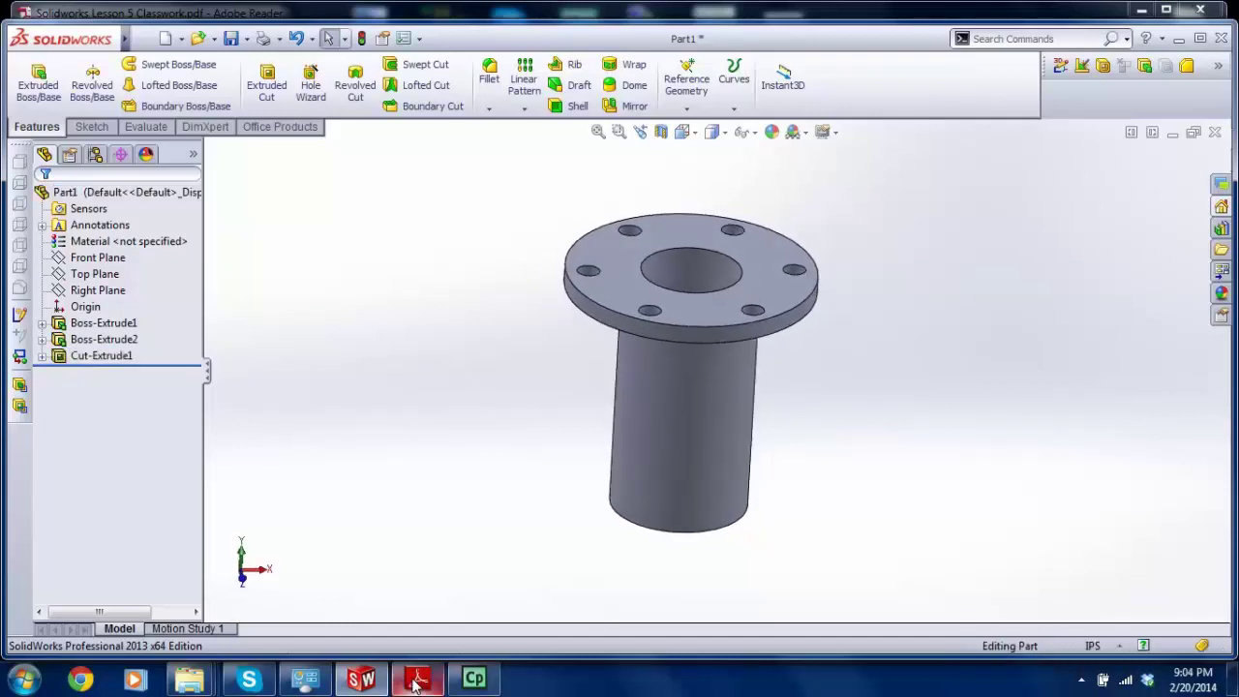
Step: Check the angled branch in the Adobe Reader drawing, then start a SolidWorks sketch on the Front Plane, viewed normal to it
click(418, 677)
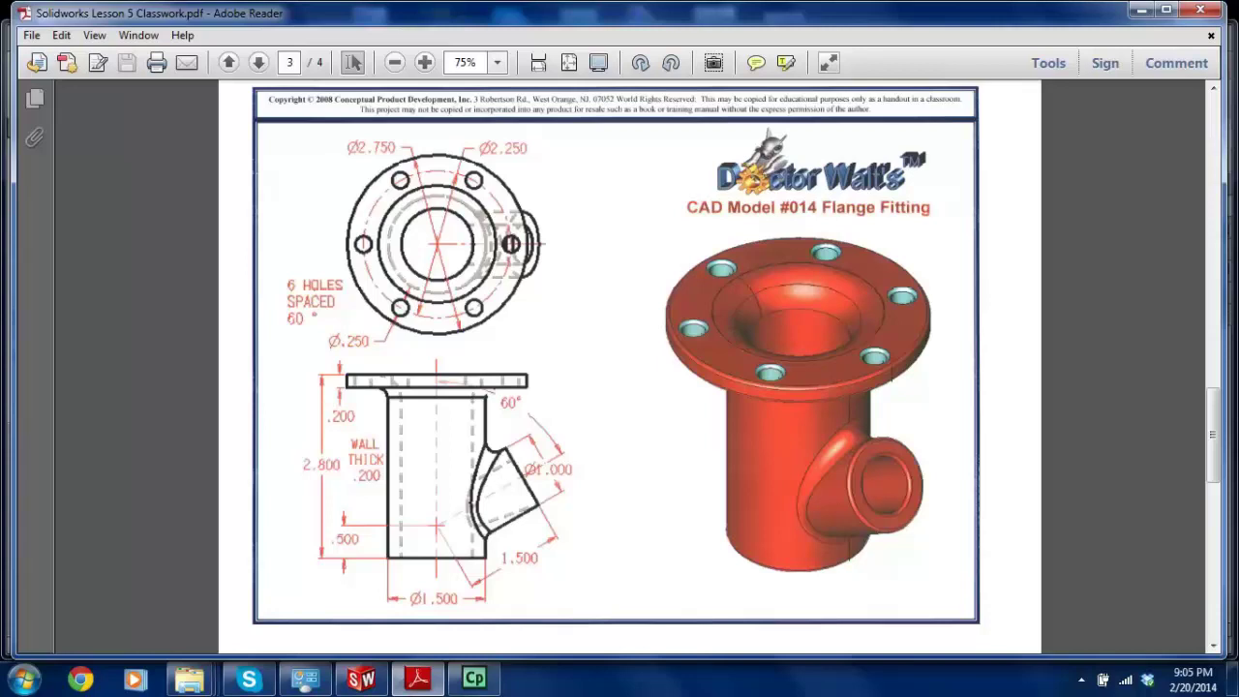
click(361, 679)
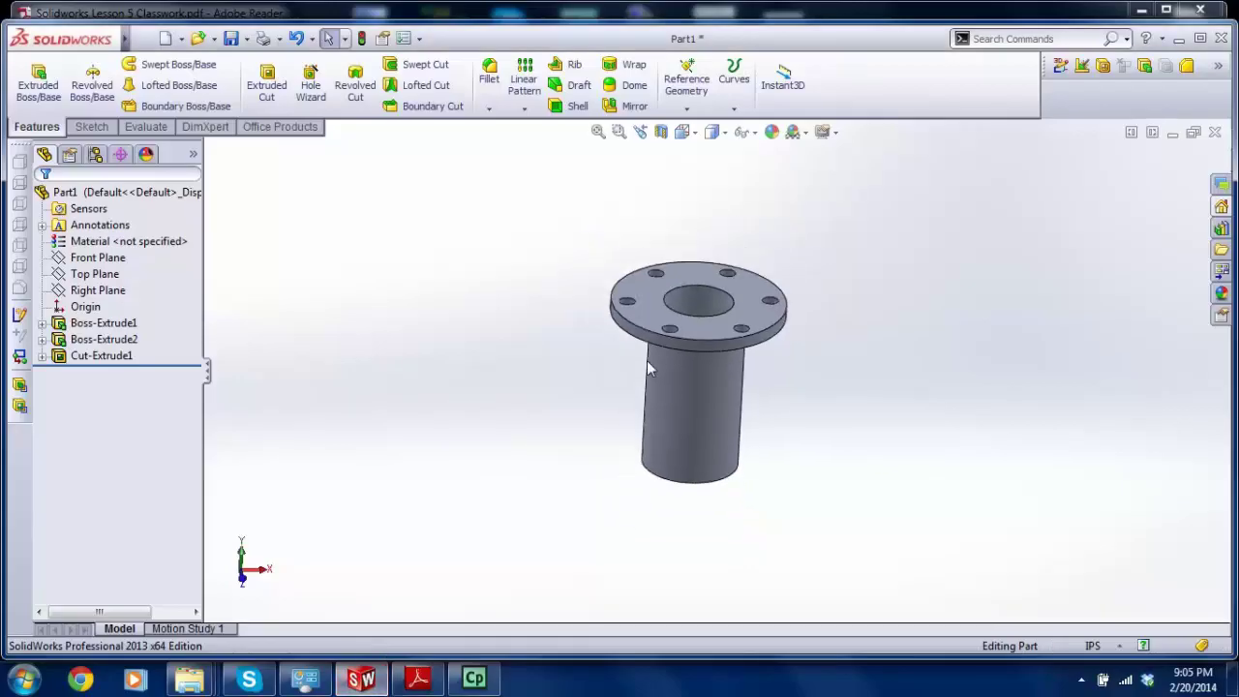
click(79, 259)
middle_drag(520, 355, 484, 320)
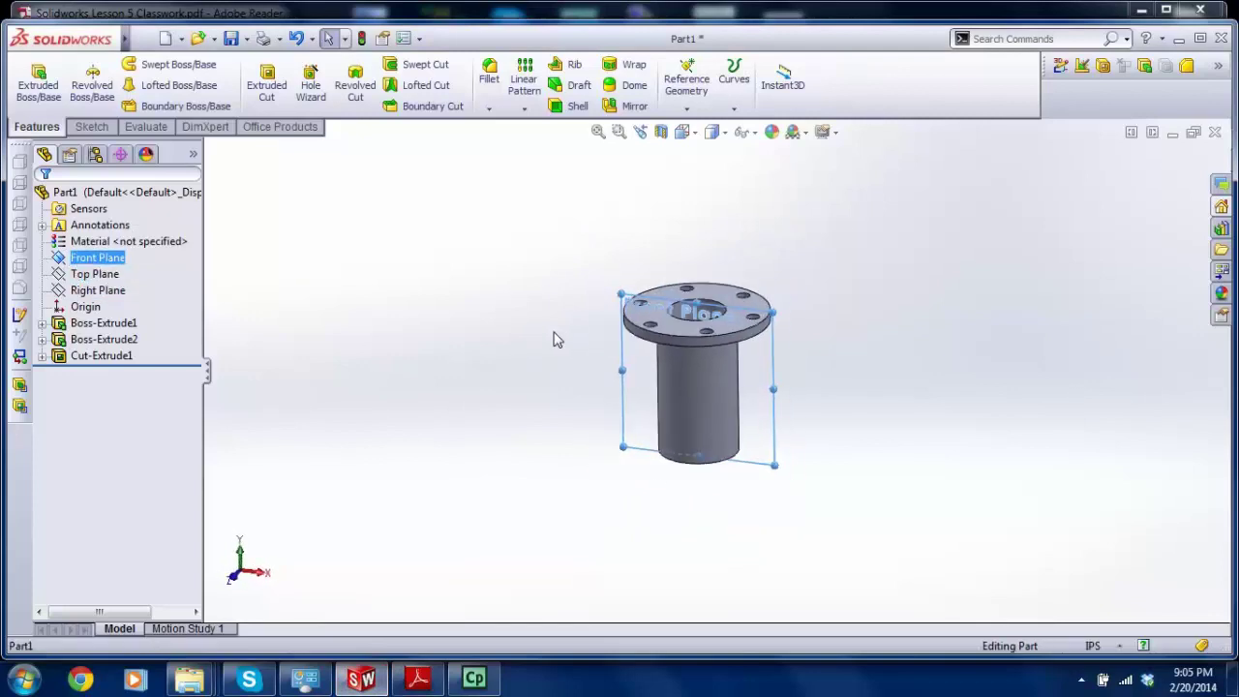
click(97, 291)
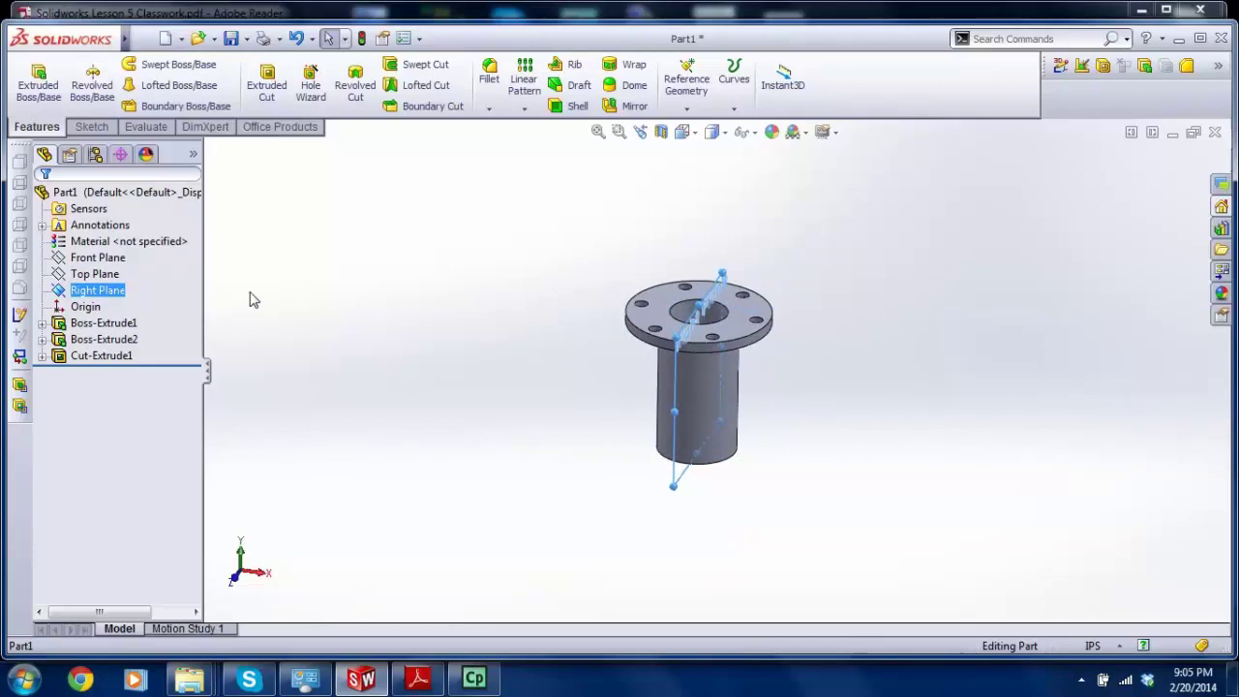
click(132, 259)
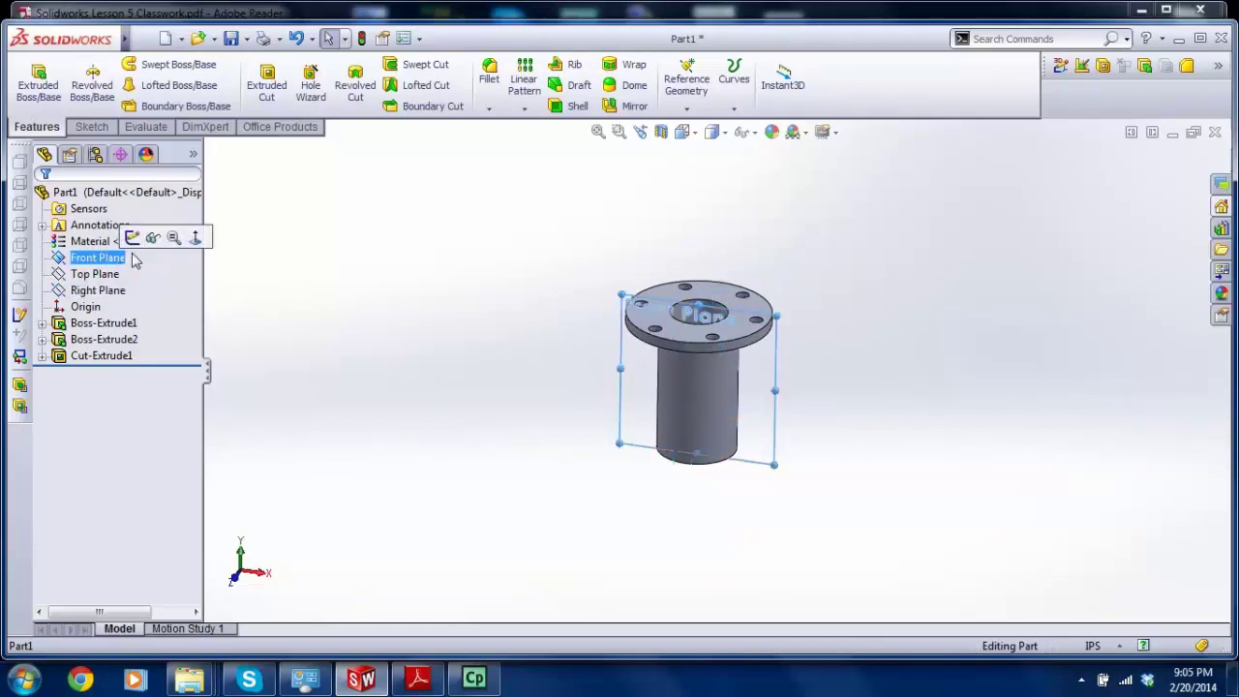
click(92, 126)
click(31, 77)
key(space)
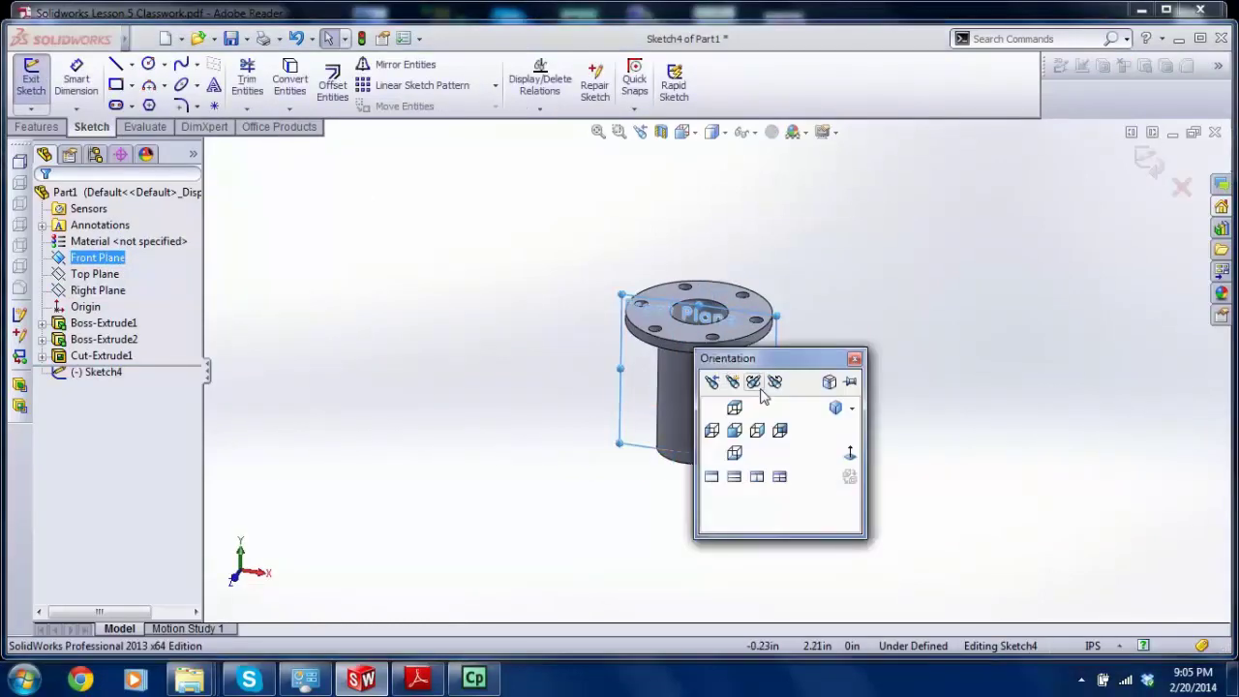
click(848, 450)
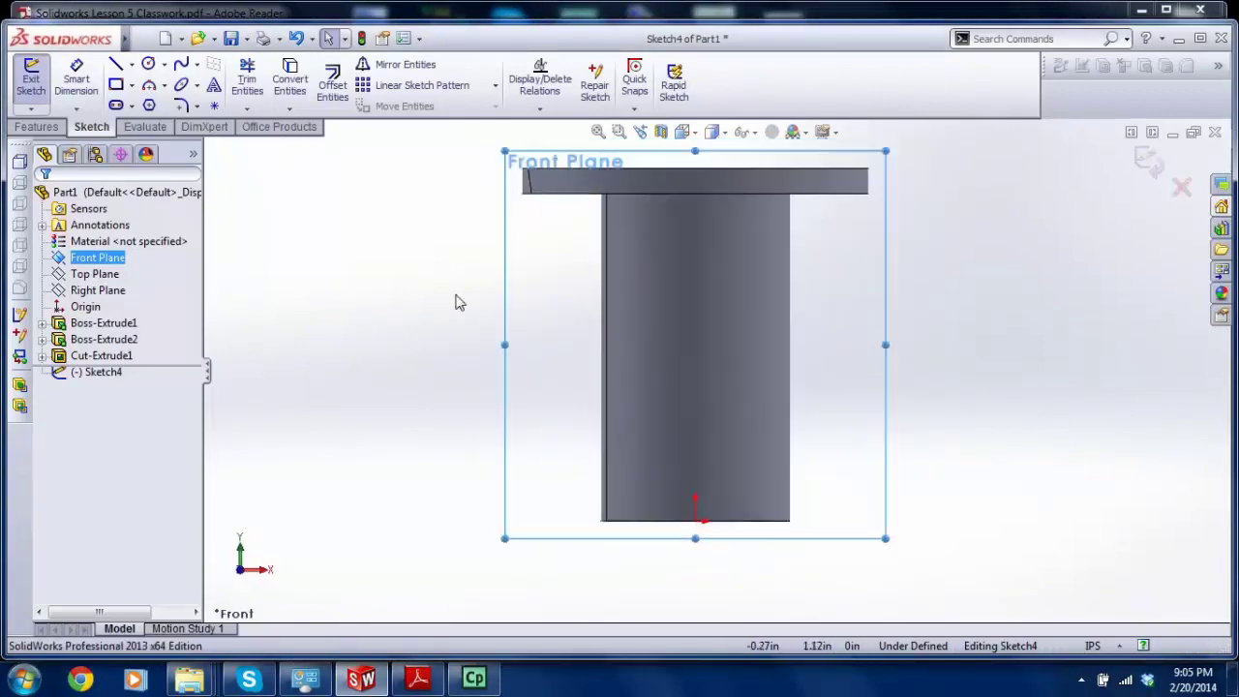
Step: Sketch a vertical centerline about 0.66 in long from the origin and continue it with one about 1.41 in long slanting up to the right
click(133, 65)
click(146, 103)
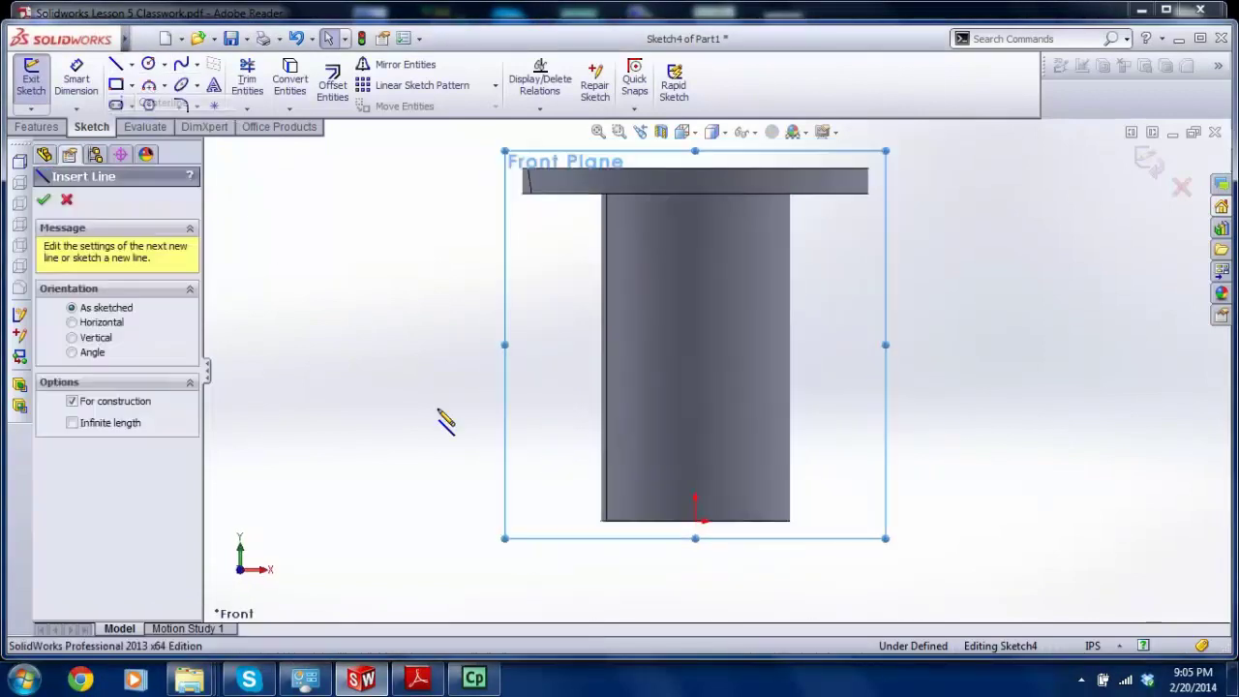
click(695, 523)
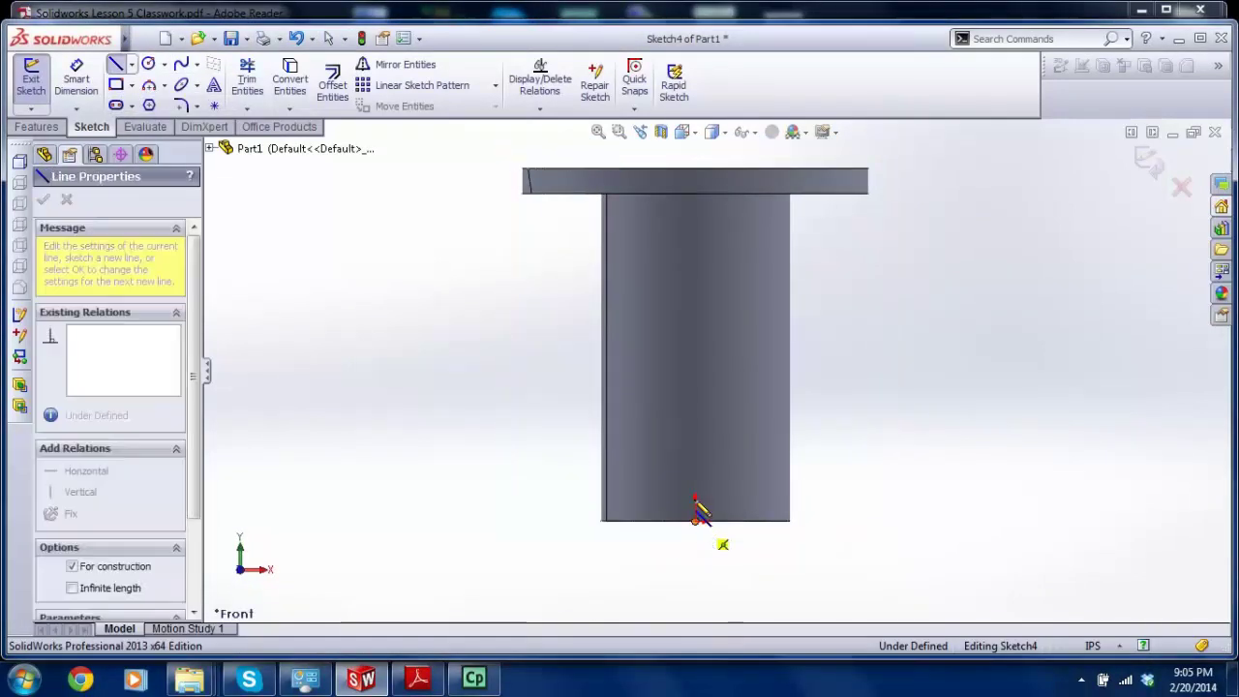
click(713, 439)
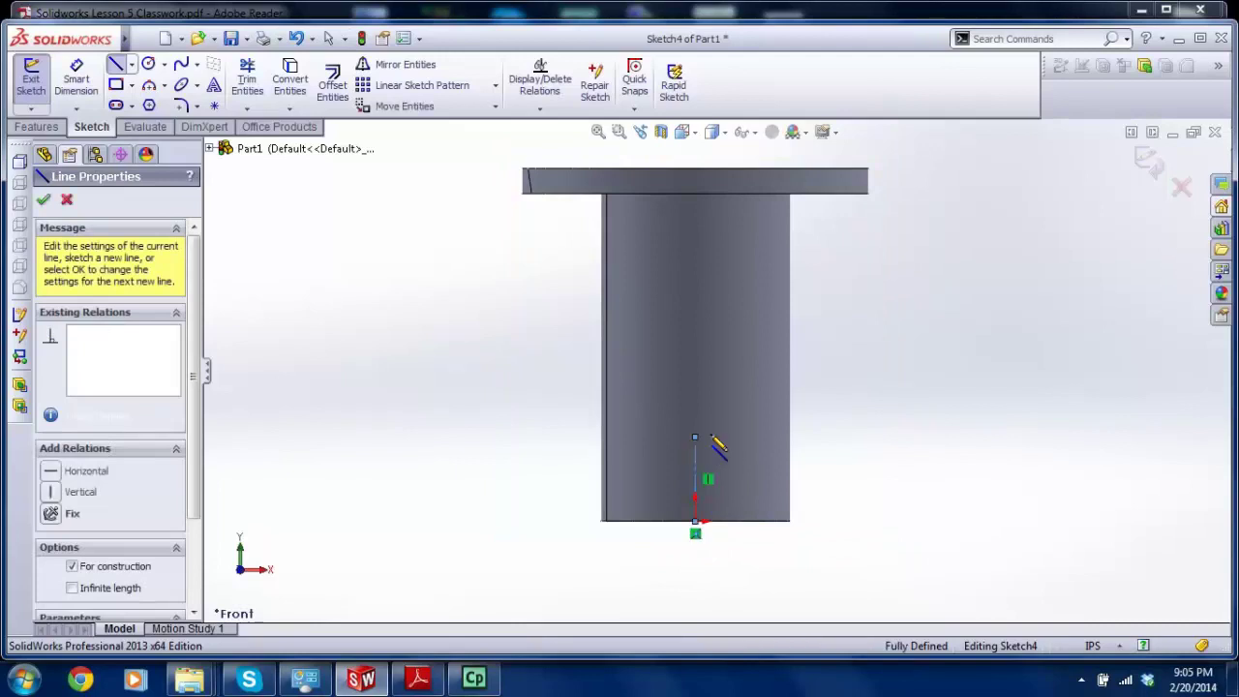
click(853, 357)
key(Escape)
Step: Check the branch height in the Adobe Reader drawing, then dimension the vertical centerline to 0.5 in in SolidWorks
click(419, 679)
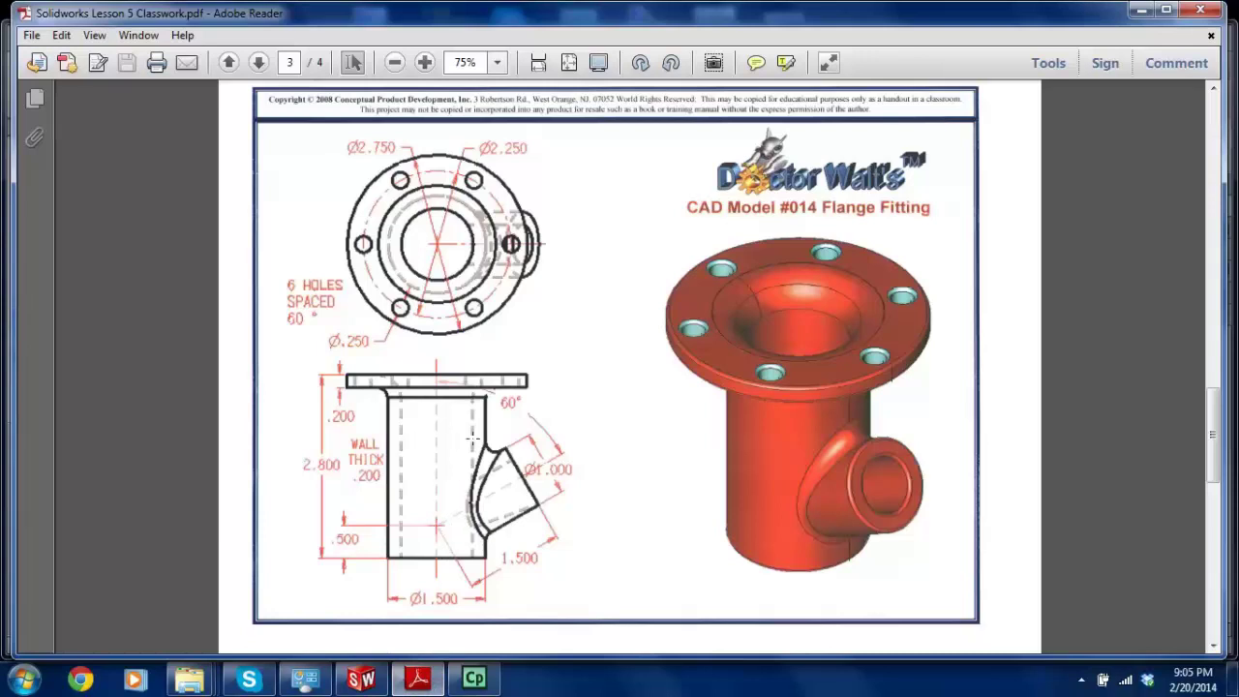
click(363, 679)
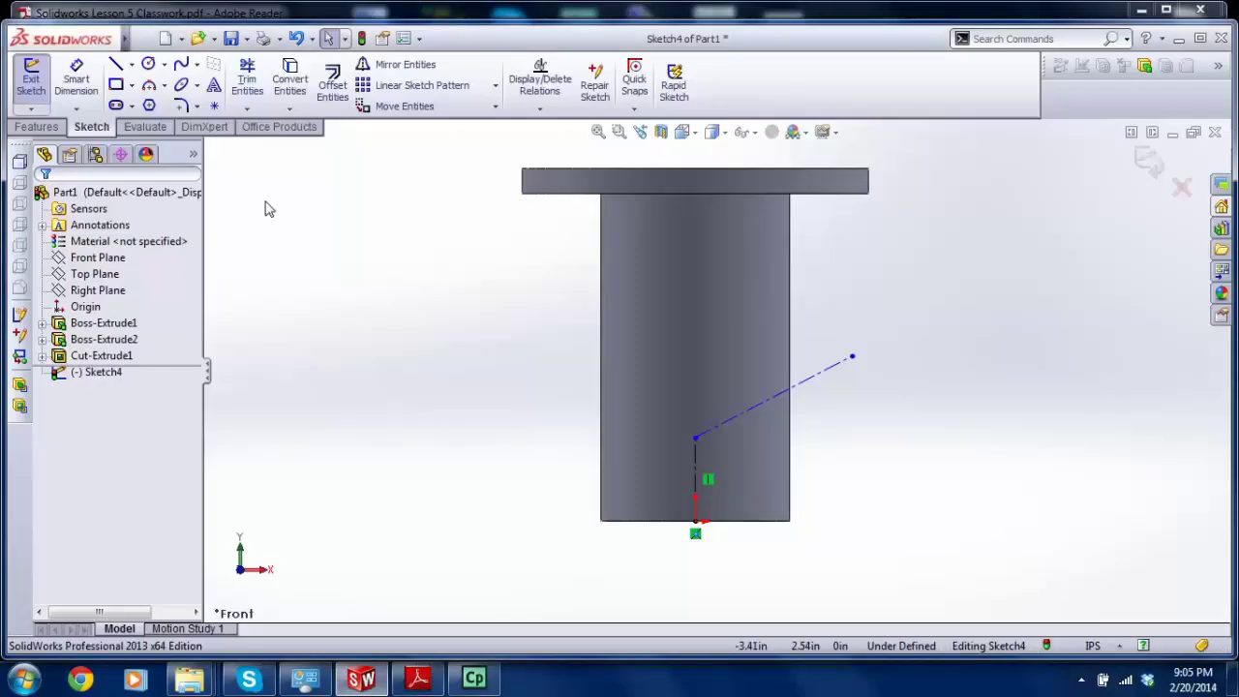
click(77, 80)
click(695, 479)
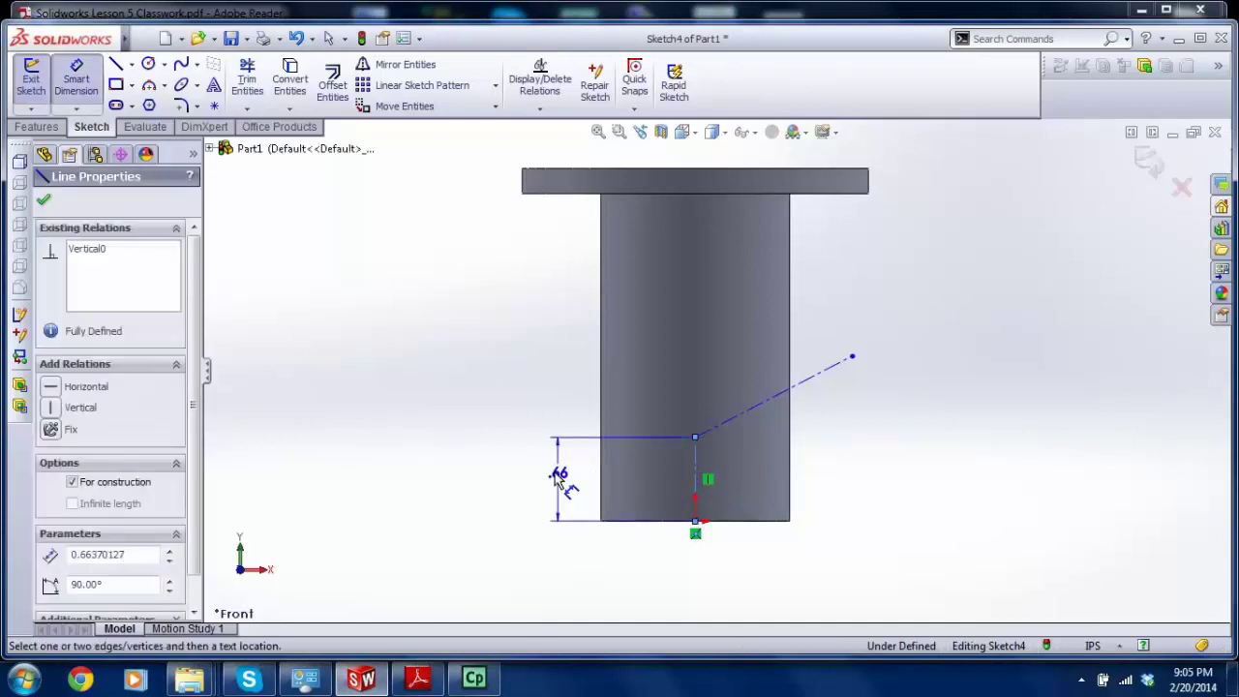
click(554, 480)
text(.5)
key(Return)
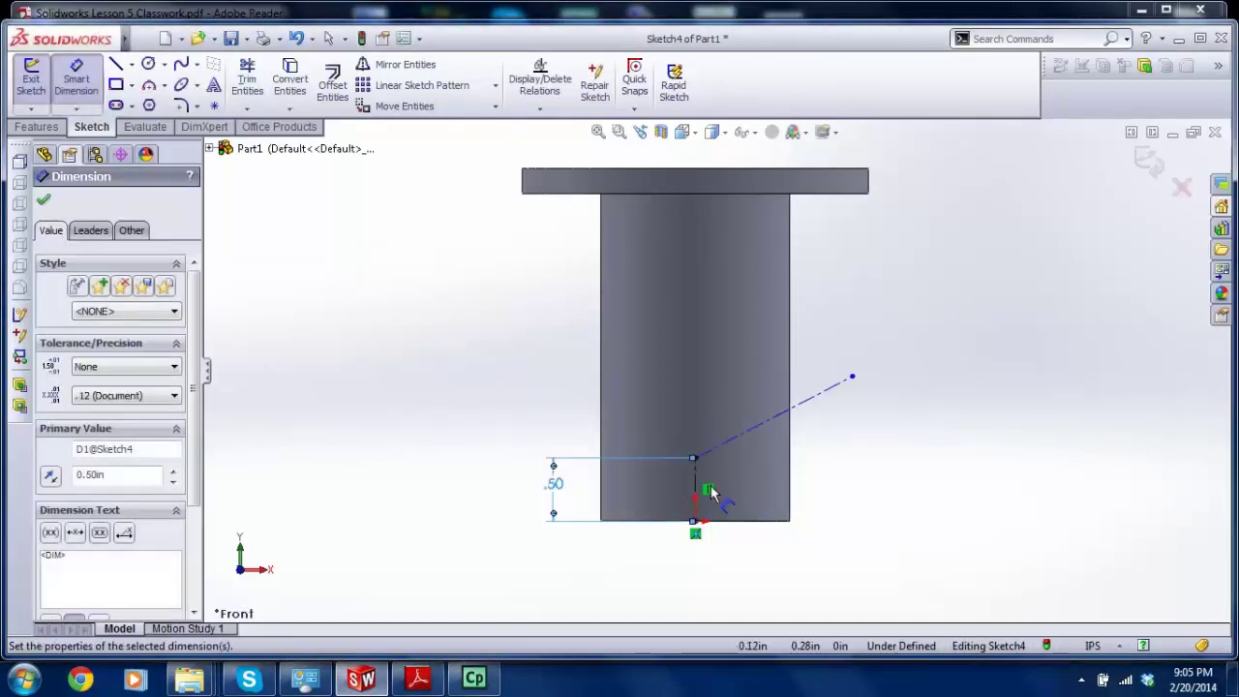
Step: Dimension the angle between the vertical and slanted centerlines to 60 degrees and place its text close to their shared corner
click(699, 474)
click(734, 437)
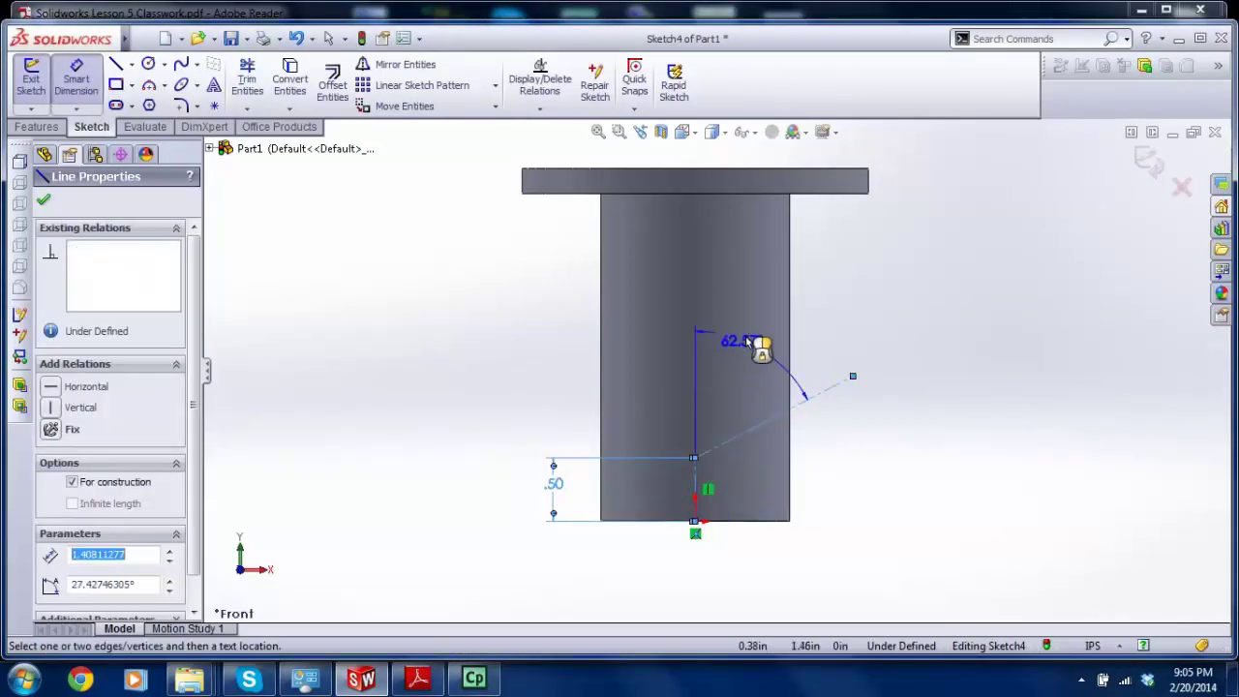
click(817, 298)
text(60)
key(Return)
key(Escape)
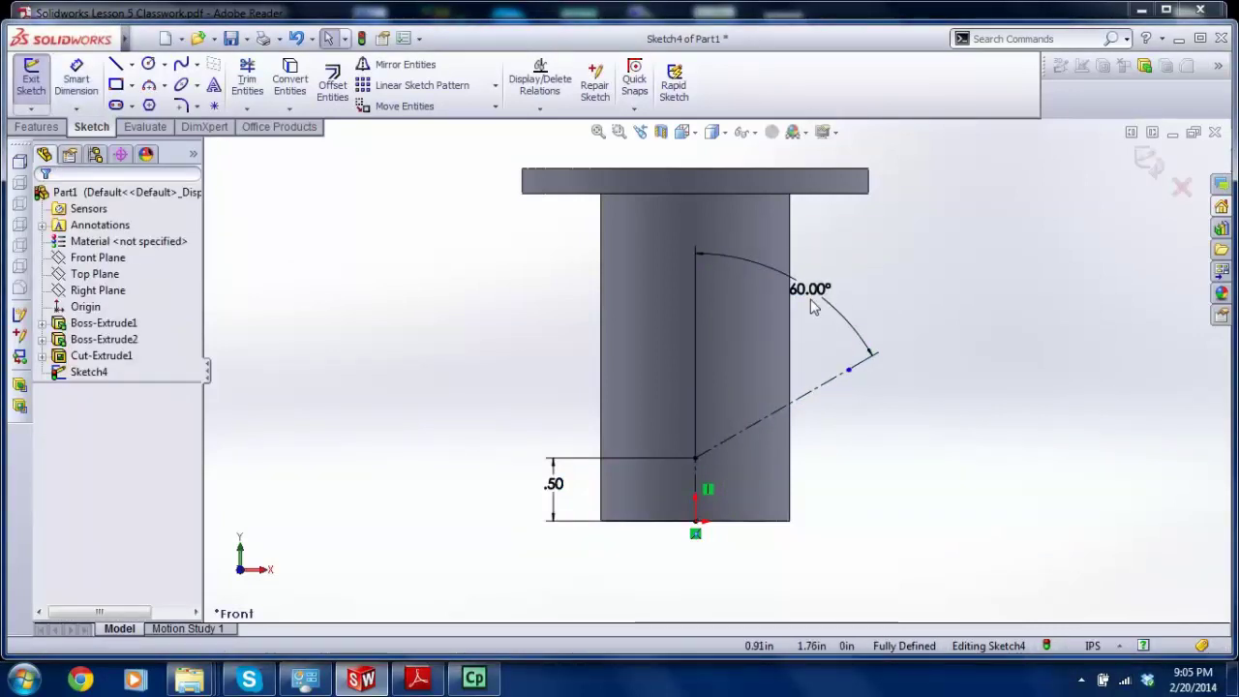
drag(773, 303, 765, 325)
drag(768, 327, 742, 381)
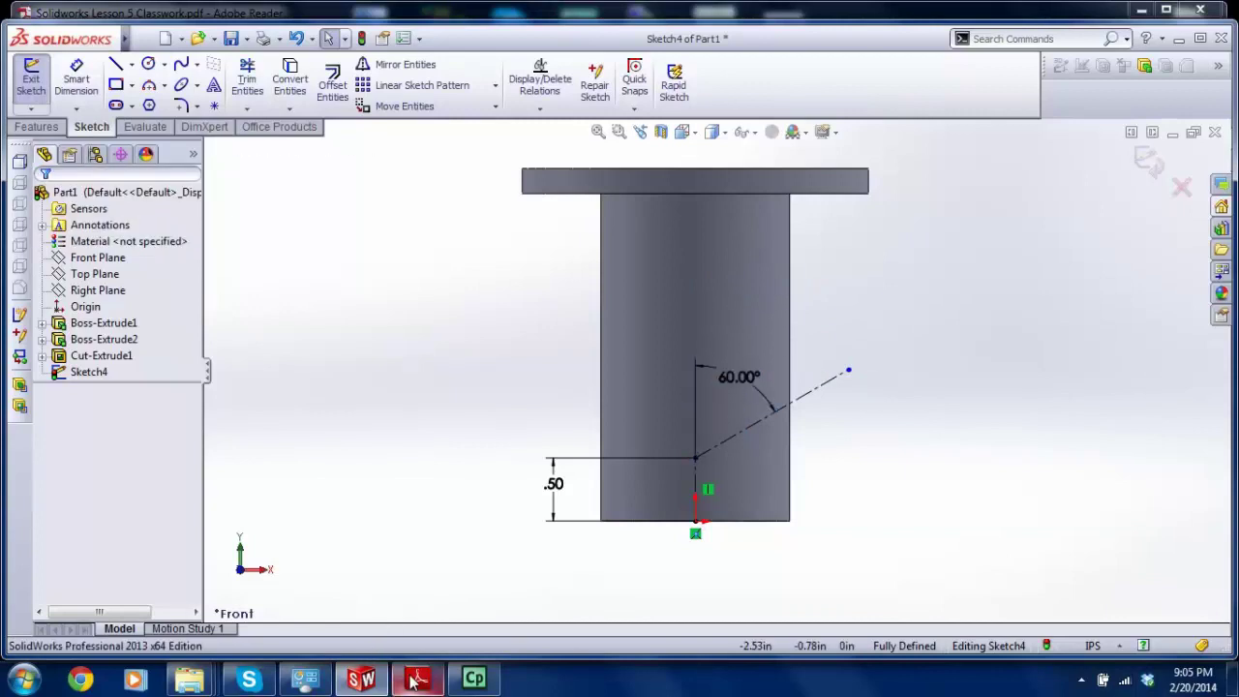
Step: Check the branch length in the Adobe Reader drawing, then dimension the slanted centerline to 1.5 in in SolidWorks and offset the dimension outward
click(414, 681)
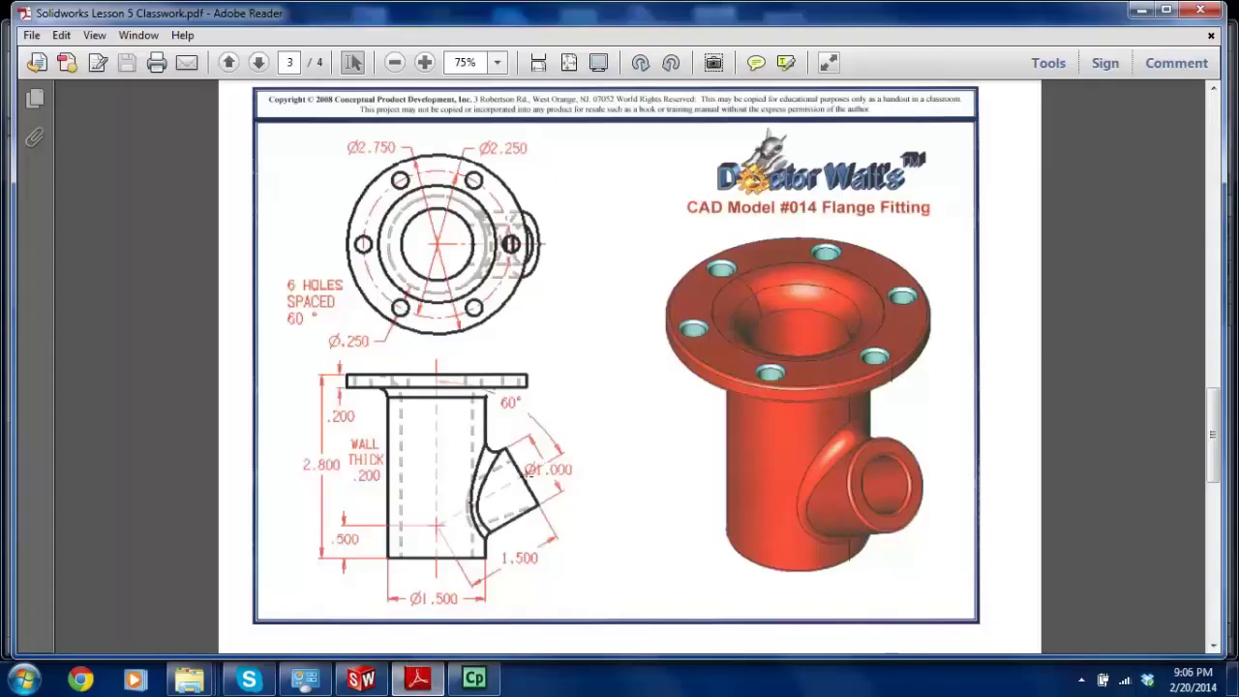
click(363, 681)
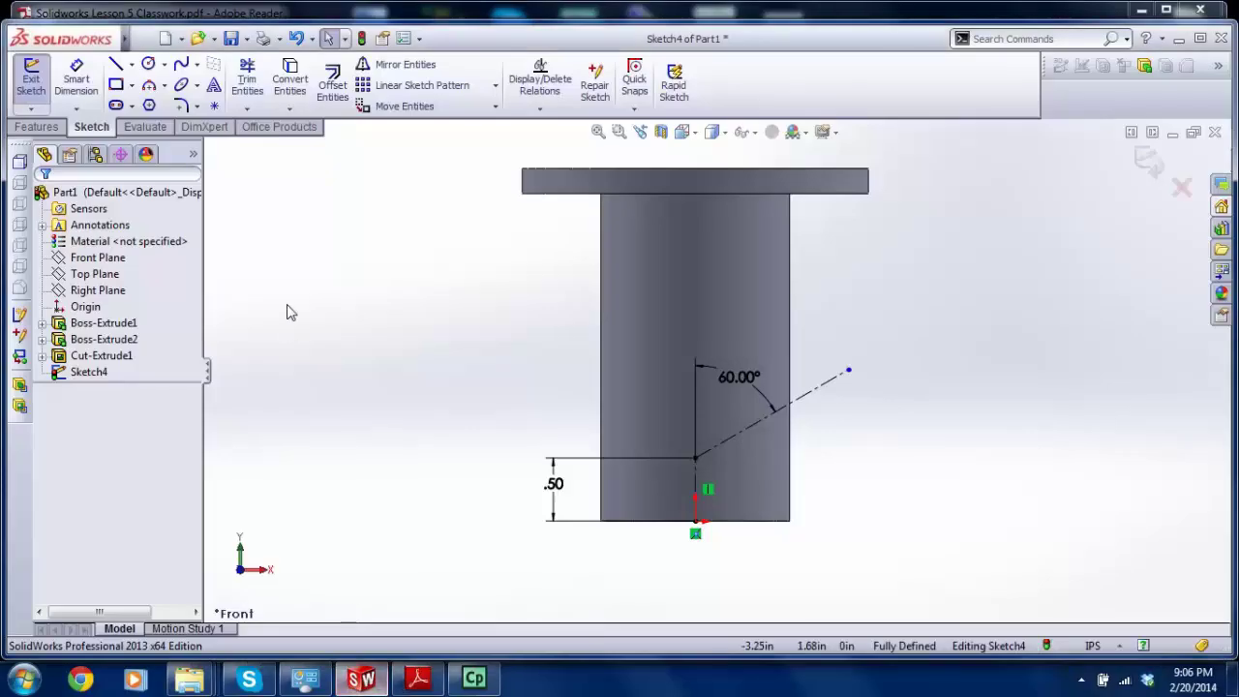
click(77, 78)
click(765, 422)
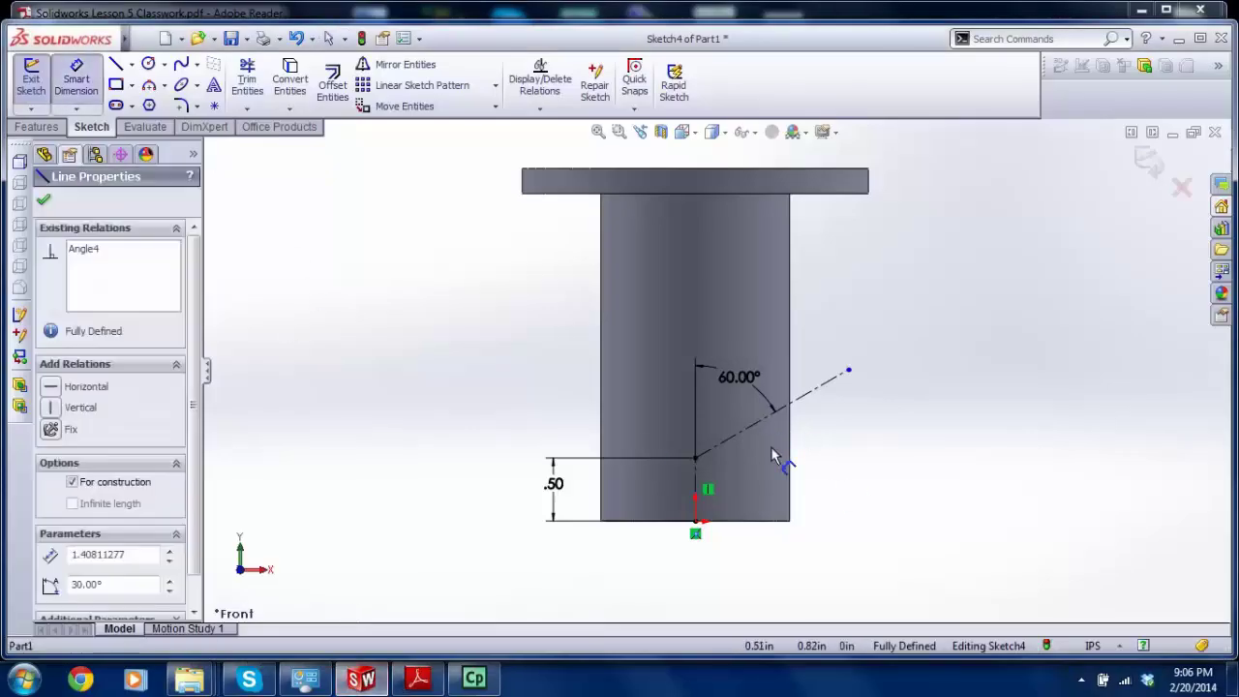
click(771, 453)
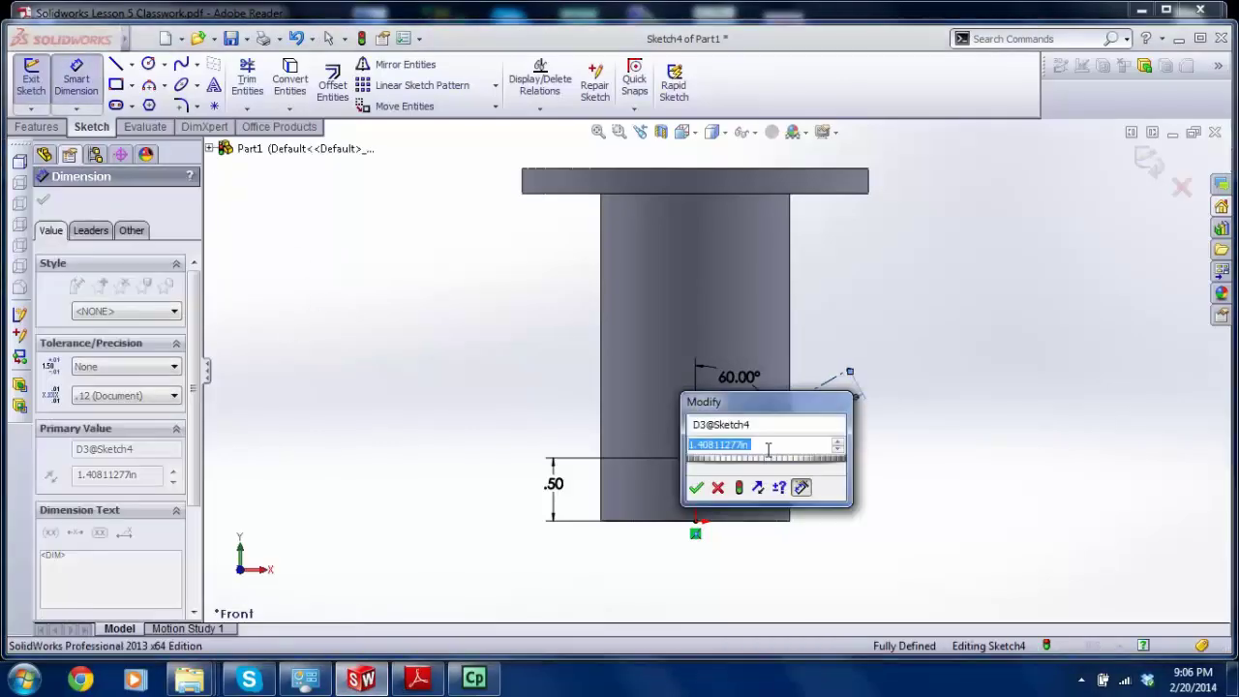
text(1.5)
key(Return)
key(Escape)
scroll(789, 460, down, 3)
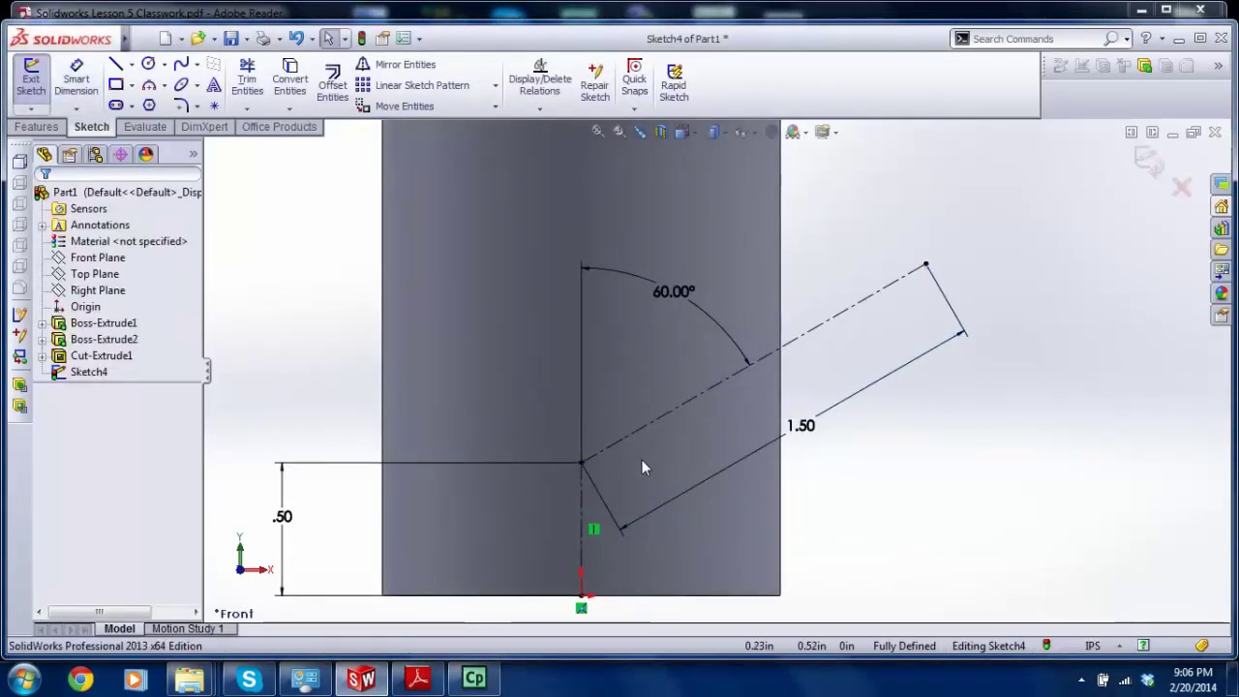
drag(811, 414, 821, 449)
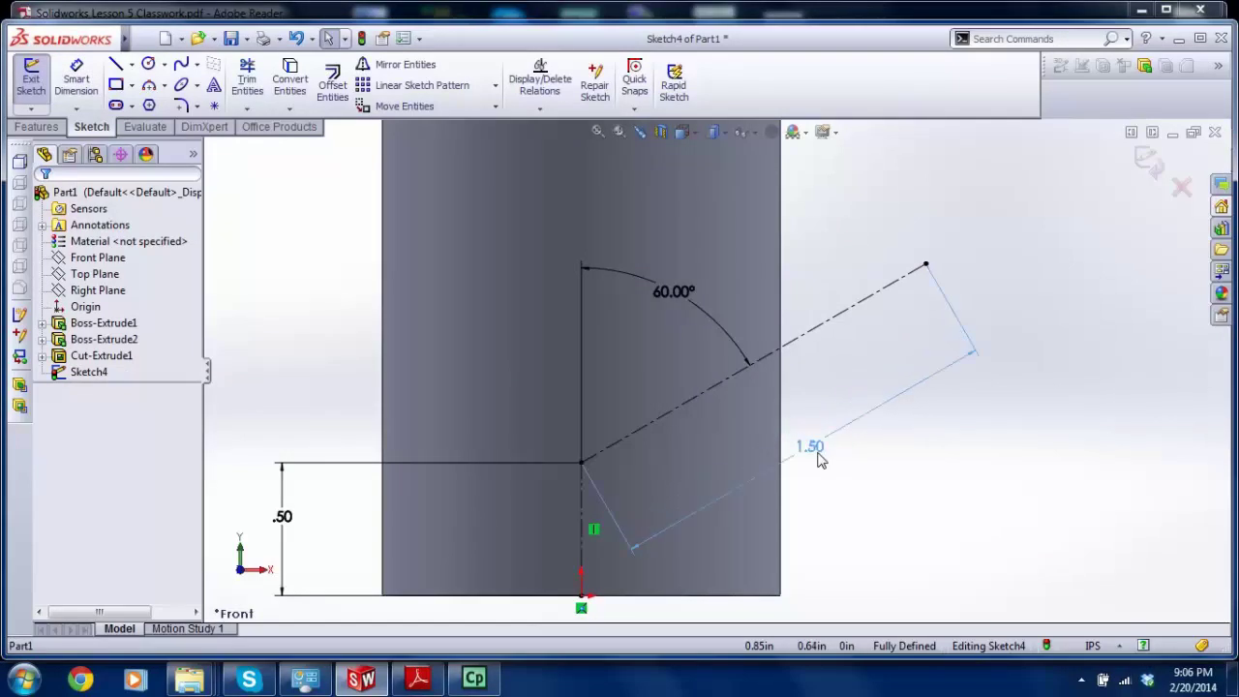
Step: Exit the angled branch centerline sketch
click(83, 110)
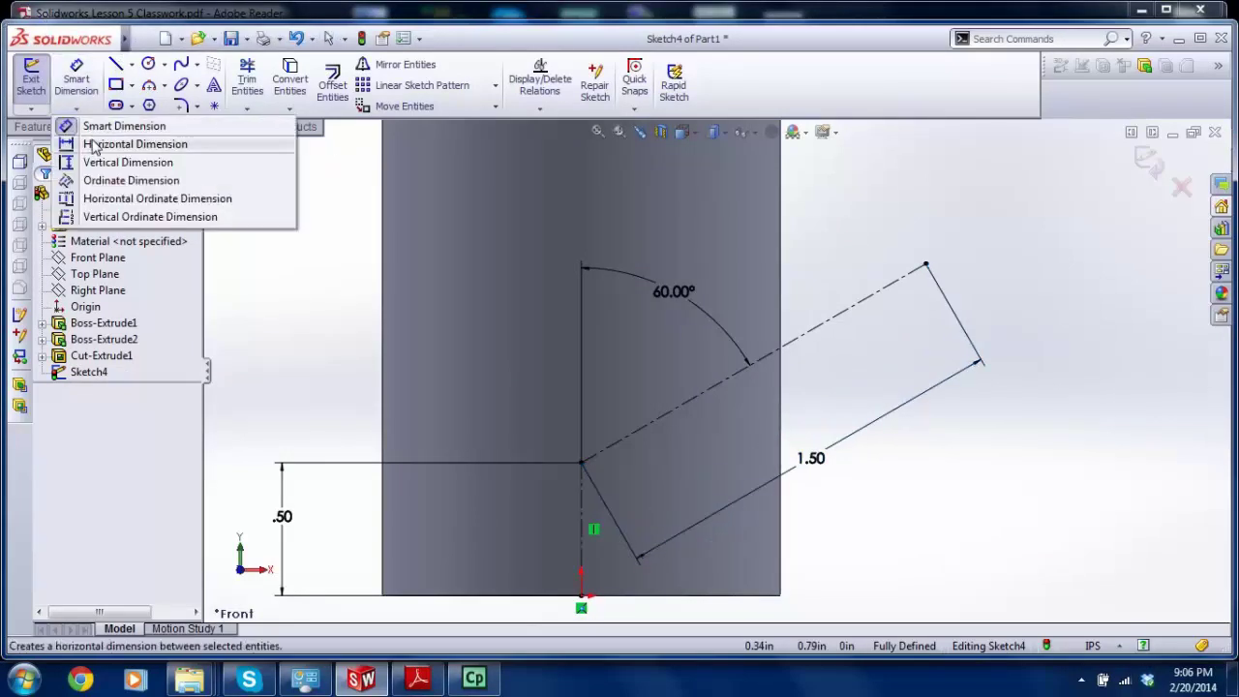
click(97, 143)
scroll(718, 366, up, 2)
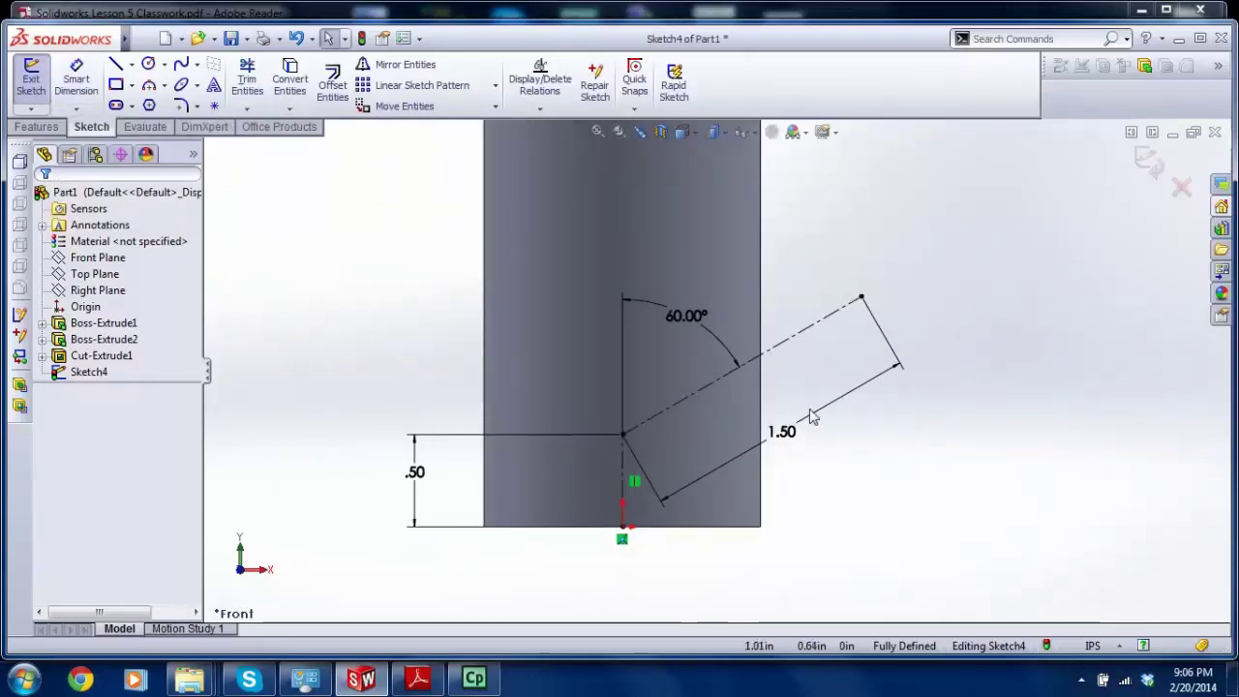
scroll(833, 414, down, 2)
drag(758, 438, 753, 419)
key(Escape)
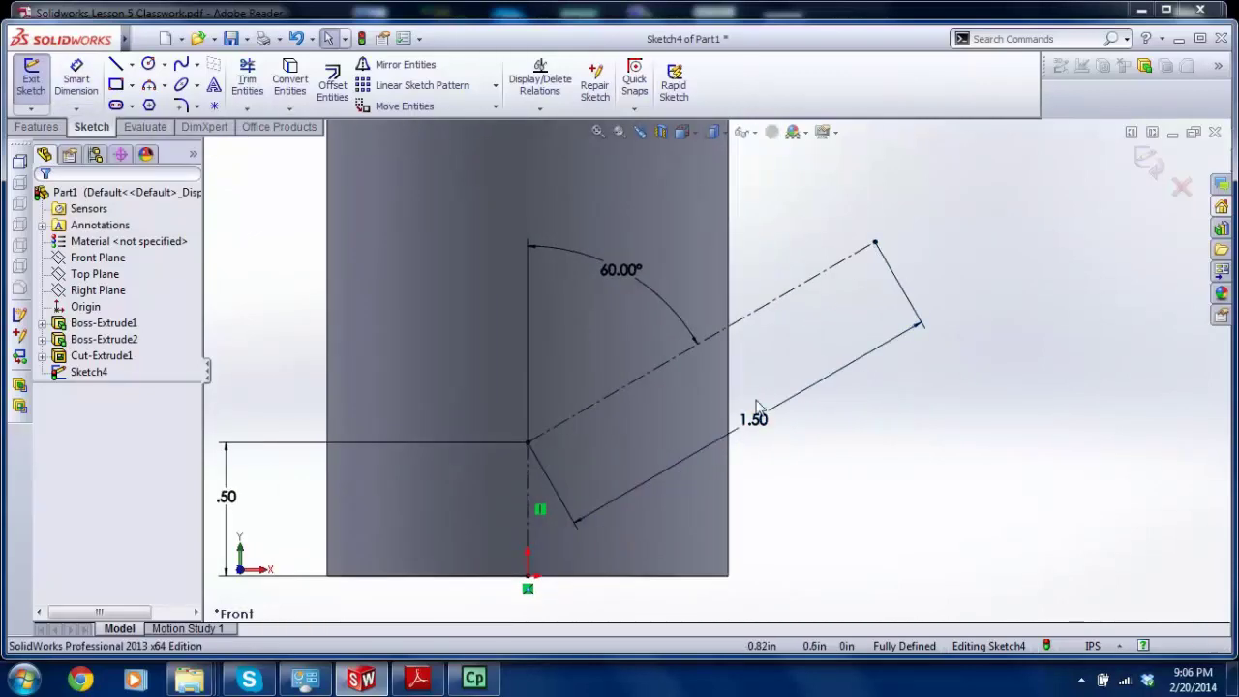
scroll(797, 321, up, 3)
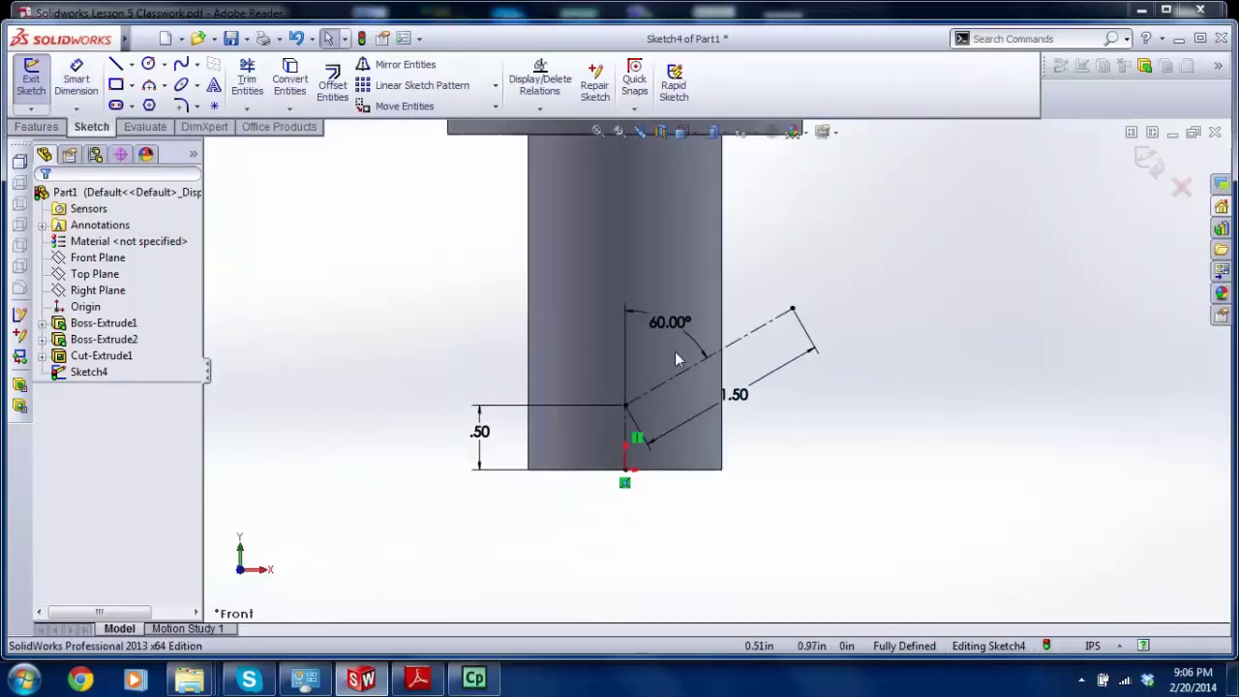
scroll(685, 384, down, 1)
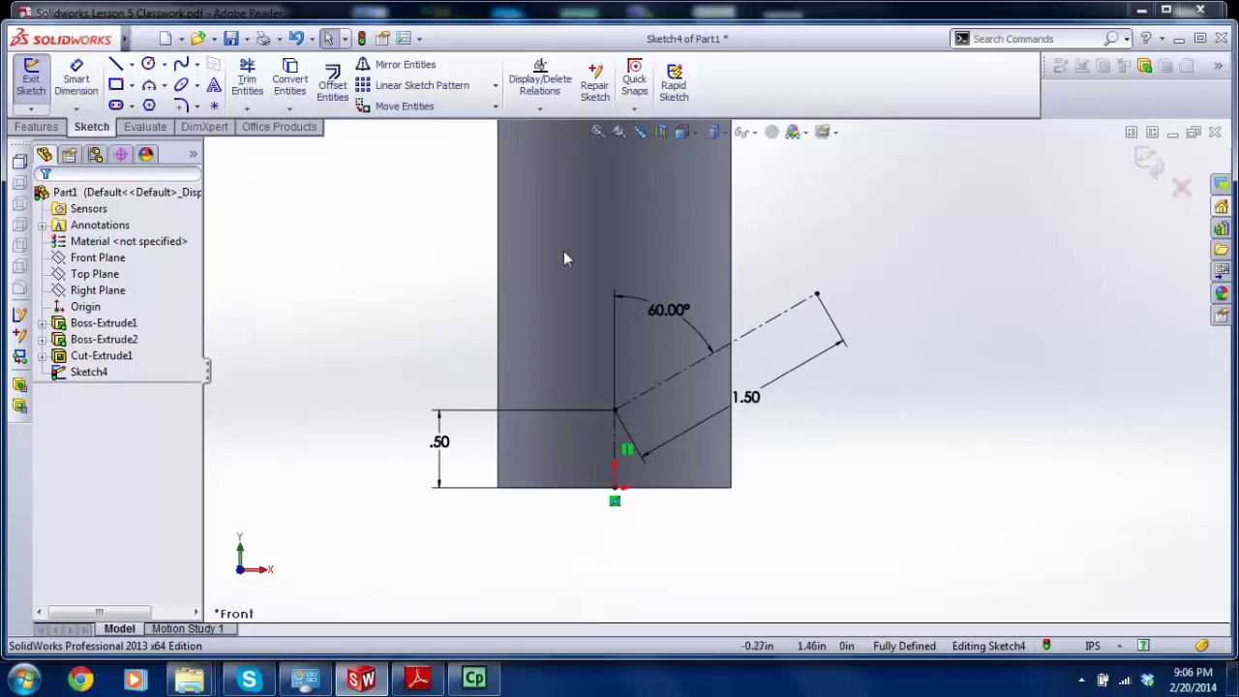
click(1144, 163)
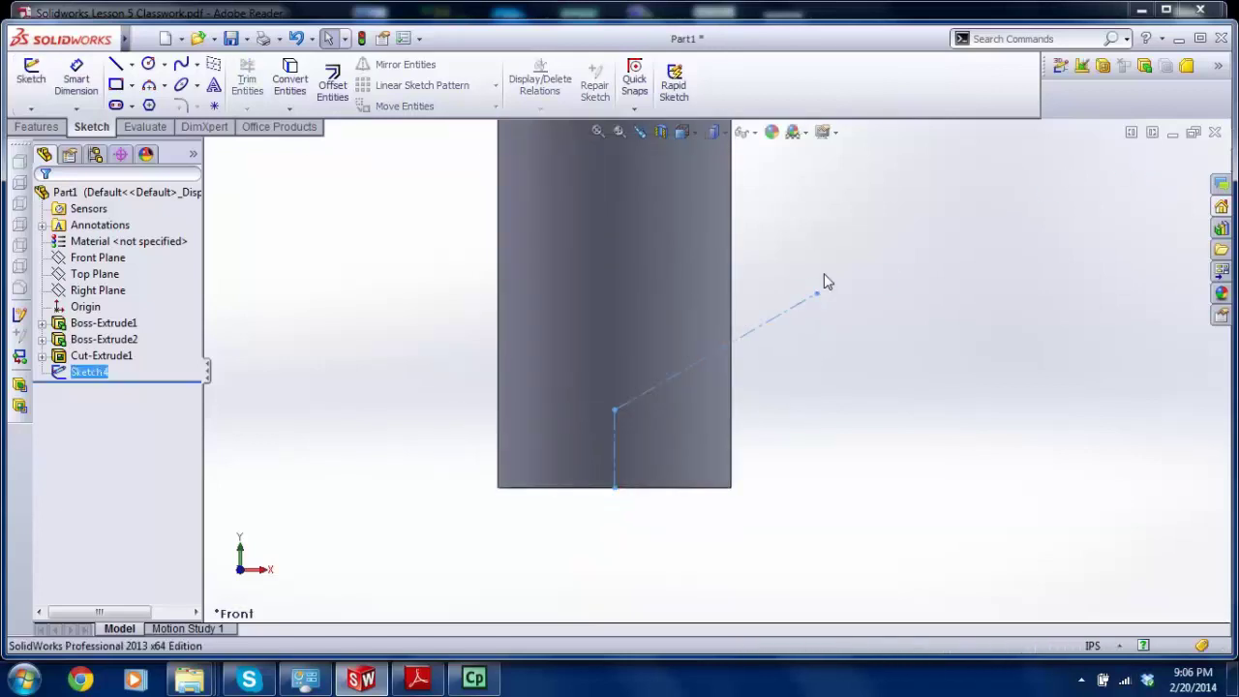
mouse_move(748, 289)
middle_down()
mouse_move(727, 243)
mouse_move(702, 254)
mouse_move(767, 280)
mouse_move(755, 289)
middle_up()
Step: Create a reference plane perpendicular to the slanted centerline and coincident with its outer endpoint
click(35, 126)
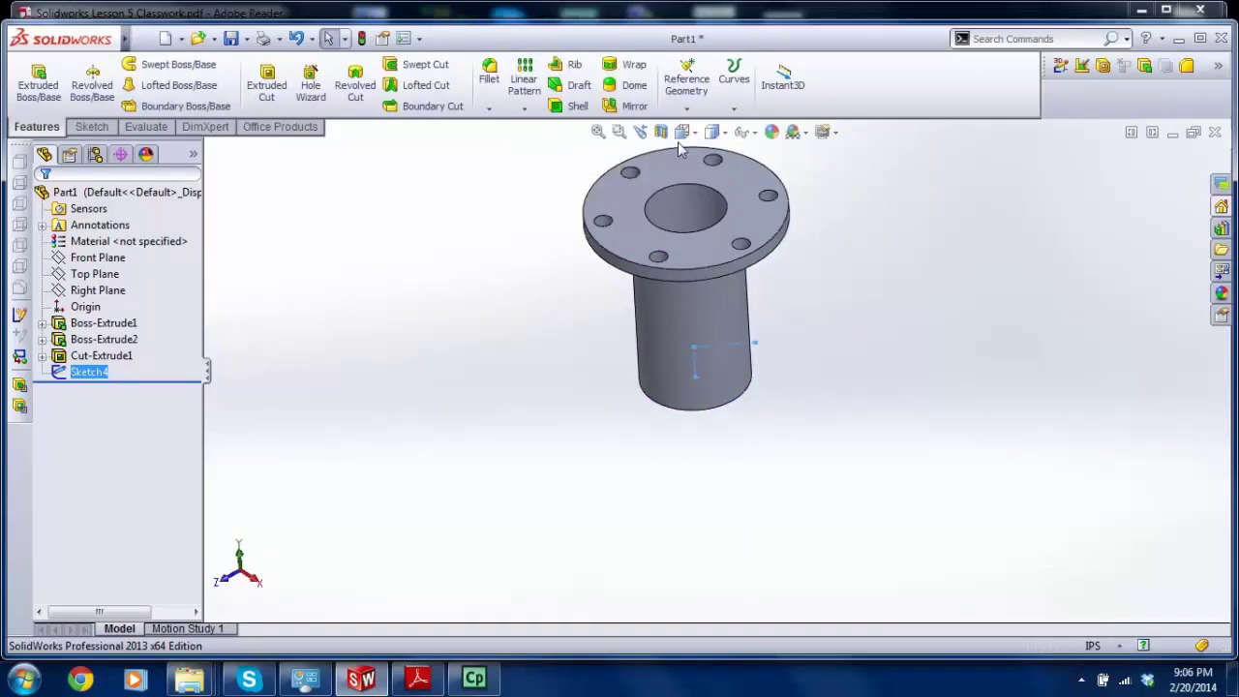
click(686, 109)
click(706, 127)
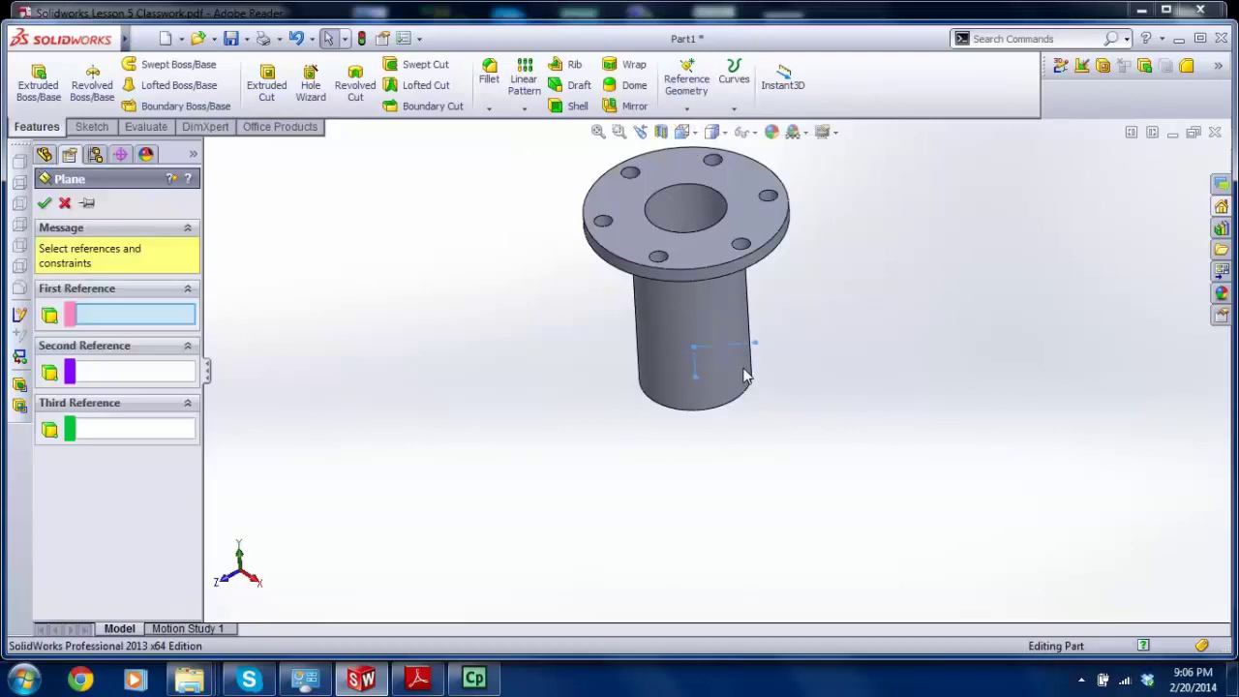
middle_drag(449, 335, 501, 326)
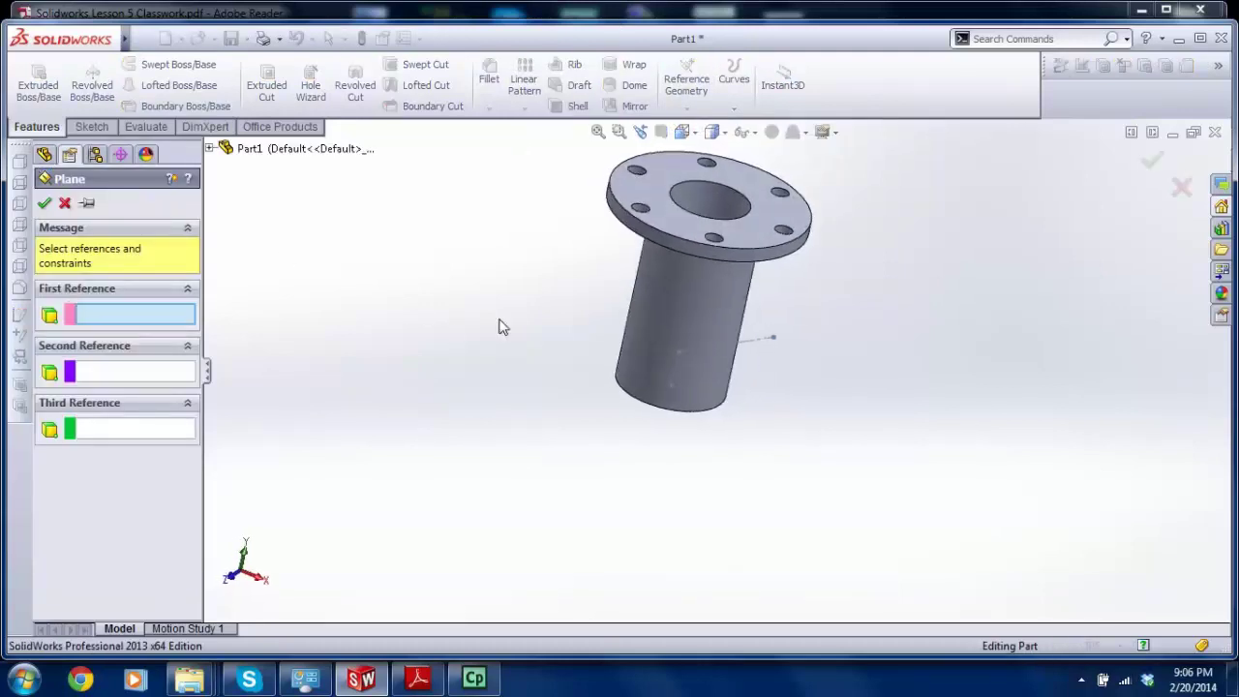
scroll(697, 277, down, 3)
click(677, 222)
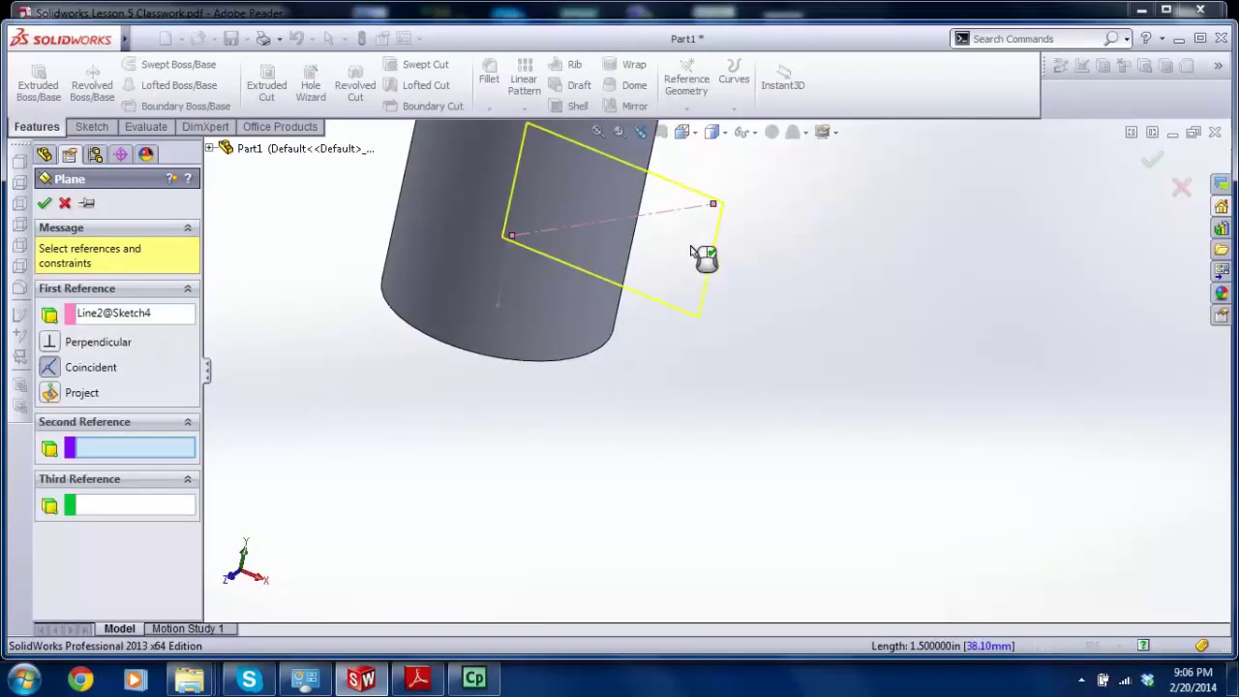
click(714, 206)
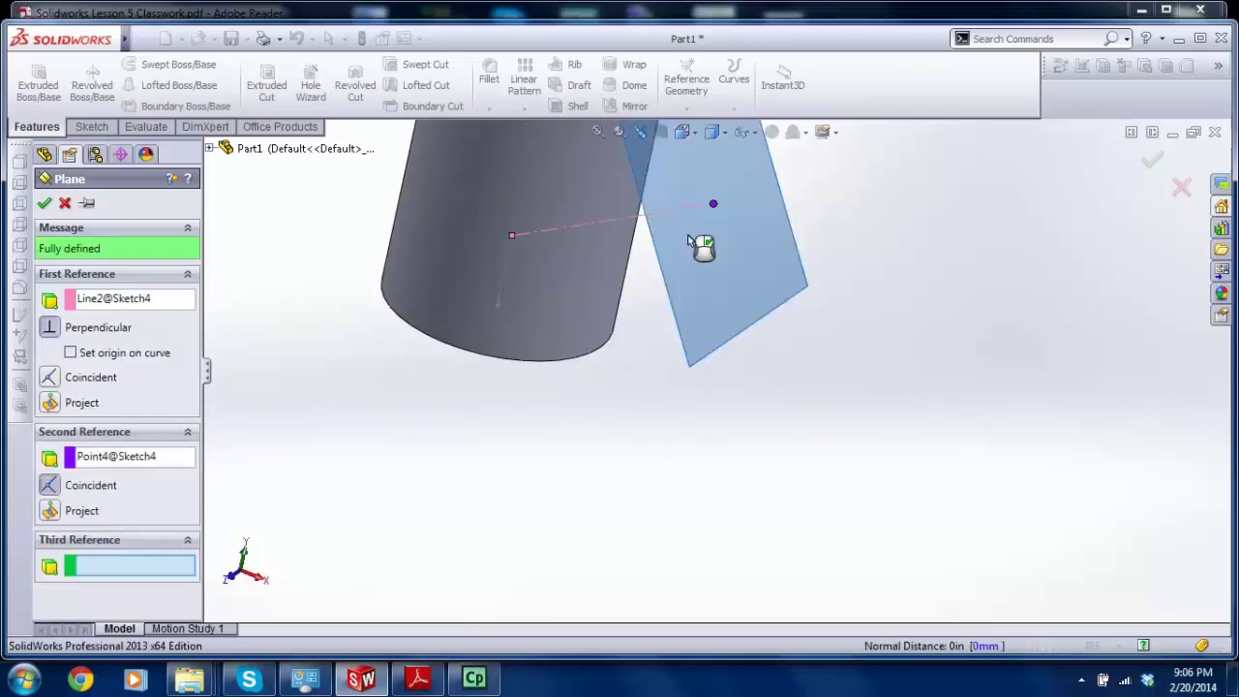
scroll(608, 329, up, 2)
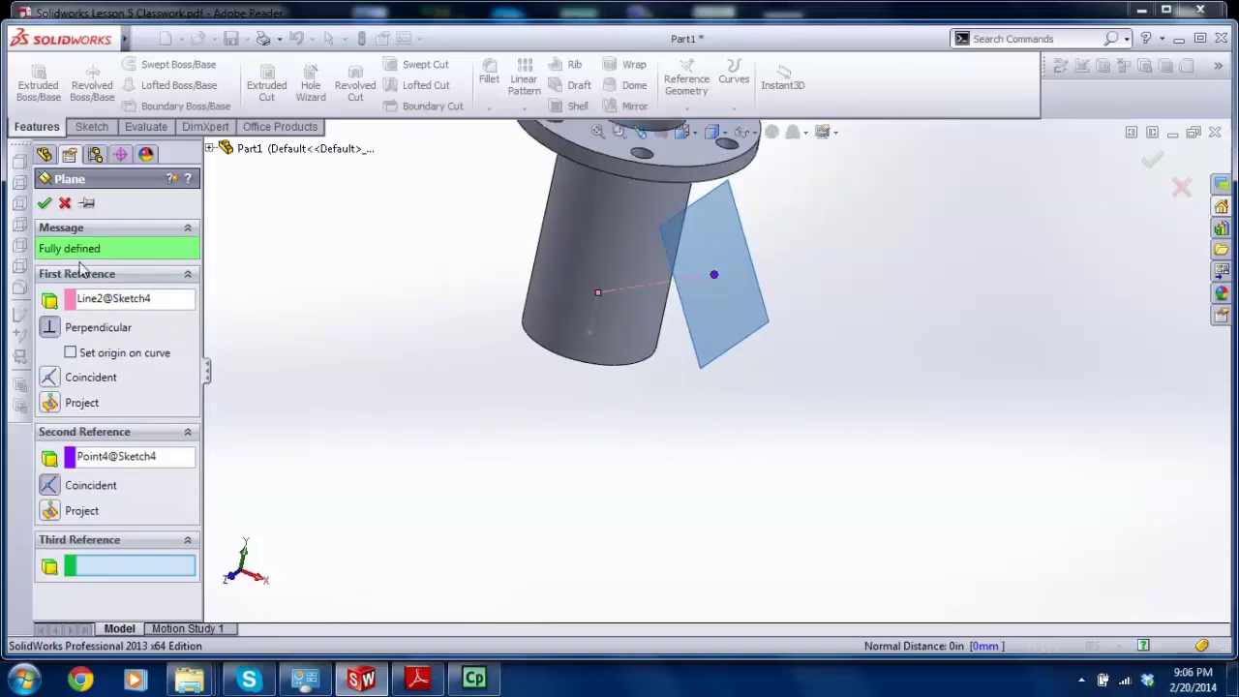
middle_drag(441, 378, 495, 323)
scroll(639, 261, down, 2)
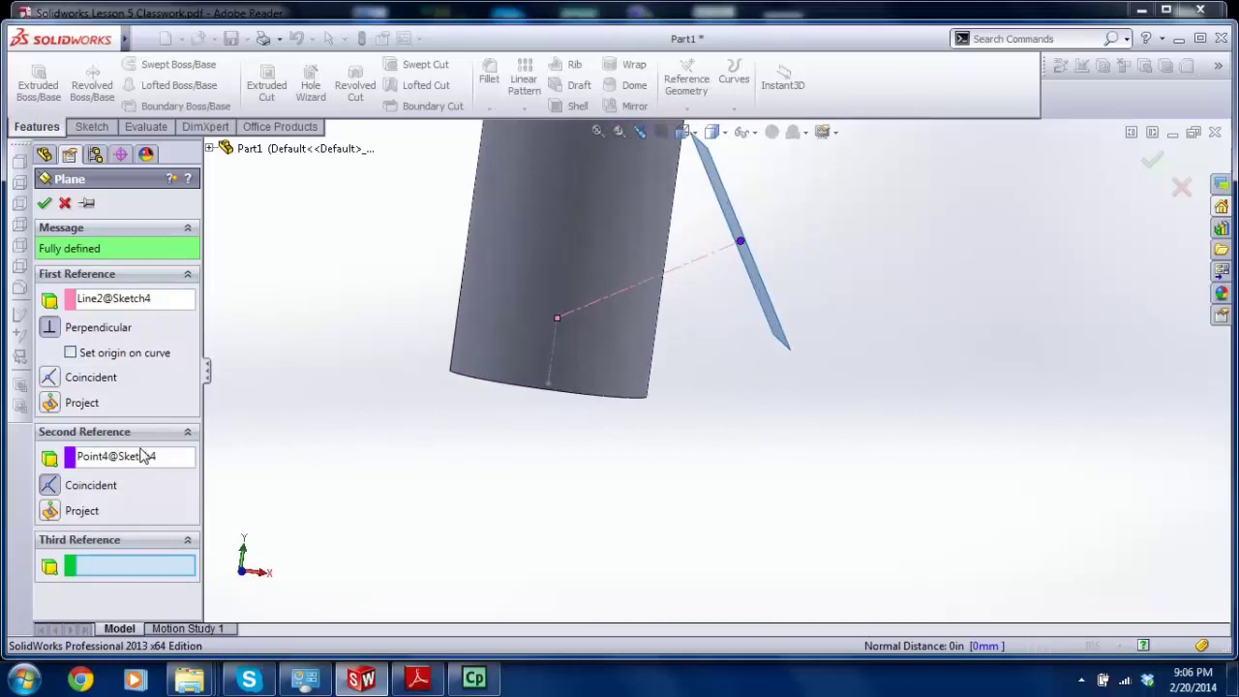
middle_drag(710, 265, 803, 165)
click(1152, 161)
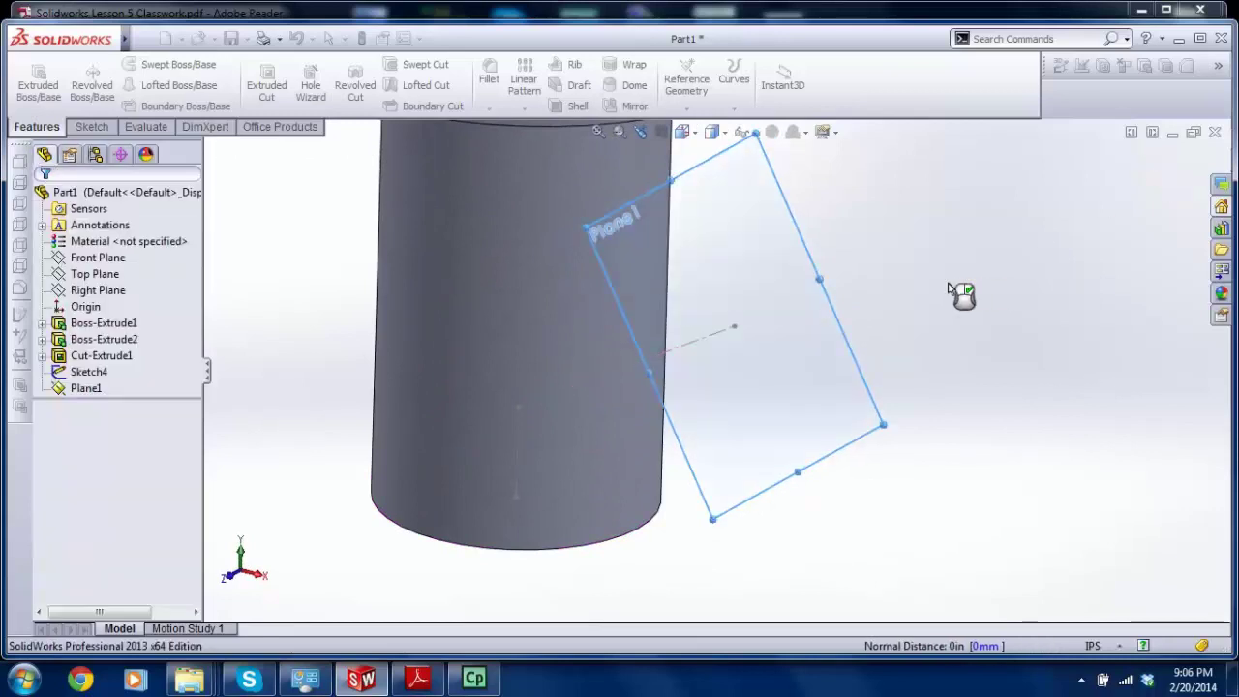
Step: Examine the angled plane's position and orientation relative to the pipe and the end of the slanted centerline
scroll(716, 368, up, 3)
scroll(667, 403, down, 3)
mouse_move(760, 312)
middle_down()
mouse_move(753, 294)
mouse_move(800, 268)
mouse_move(789, 304)
mouse_move(649, 301)
mouse_move(763, 290)
mouse_move(726, 288)
mouse_move(765, 308)
middle_up()
scroll(780, 309, down, 3)
middle_drag(708, 341, 706, 343)
scroll(709, 354, up, 4)
middle_drag(758, 312, 658, 312)
middle_drag(740, 344, 726, 341)
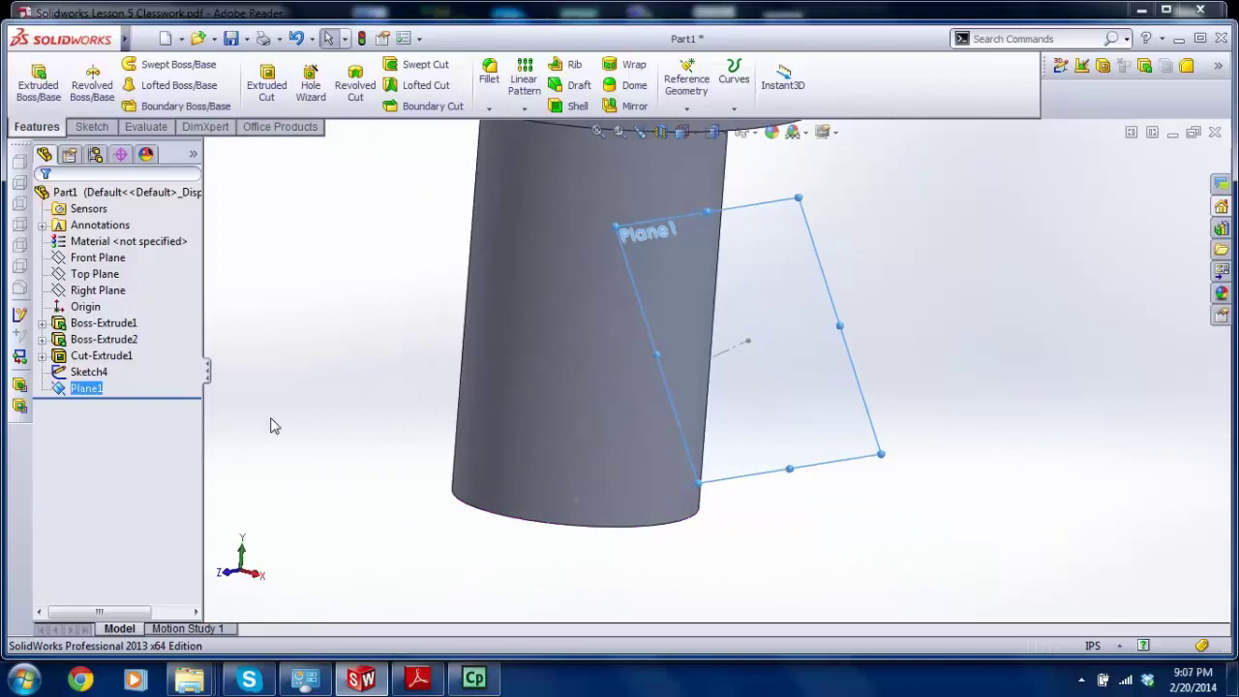
Step: Delete the angled reference plane
right_click(105, 389)
click(116, 510)
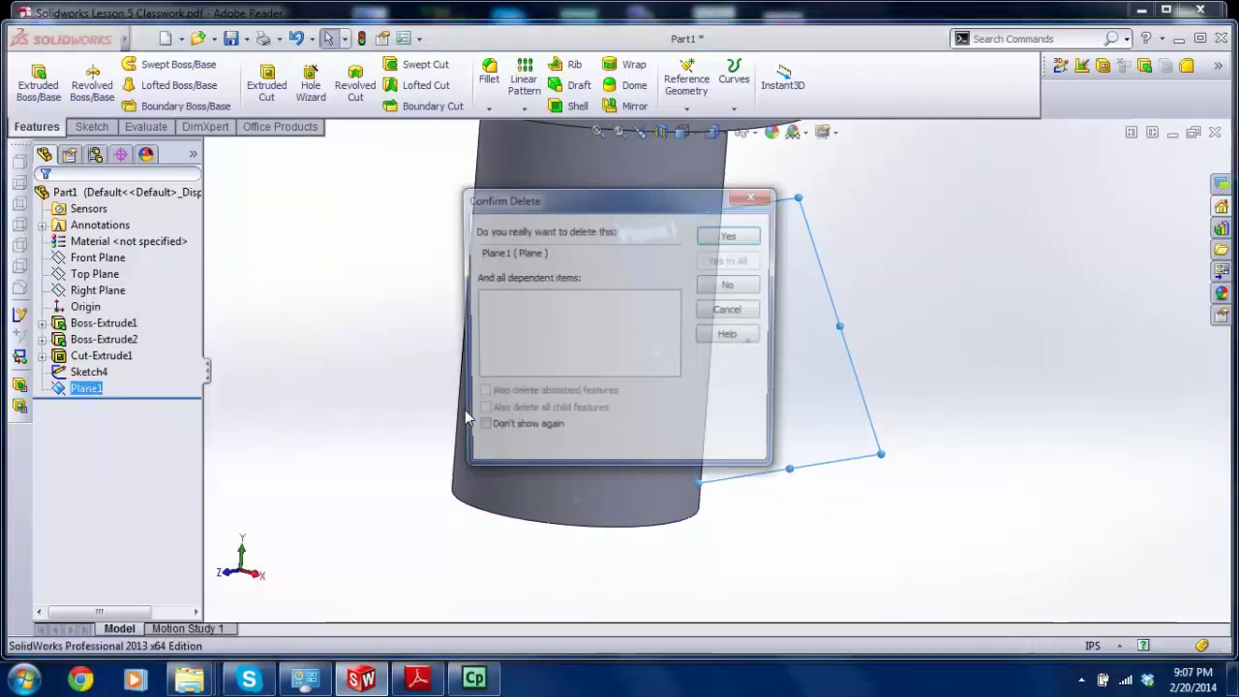
click(732, 235)
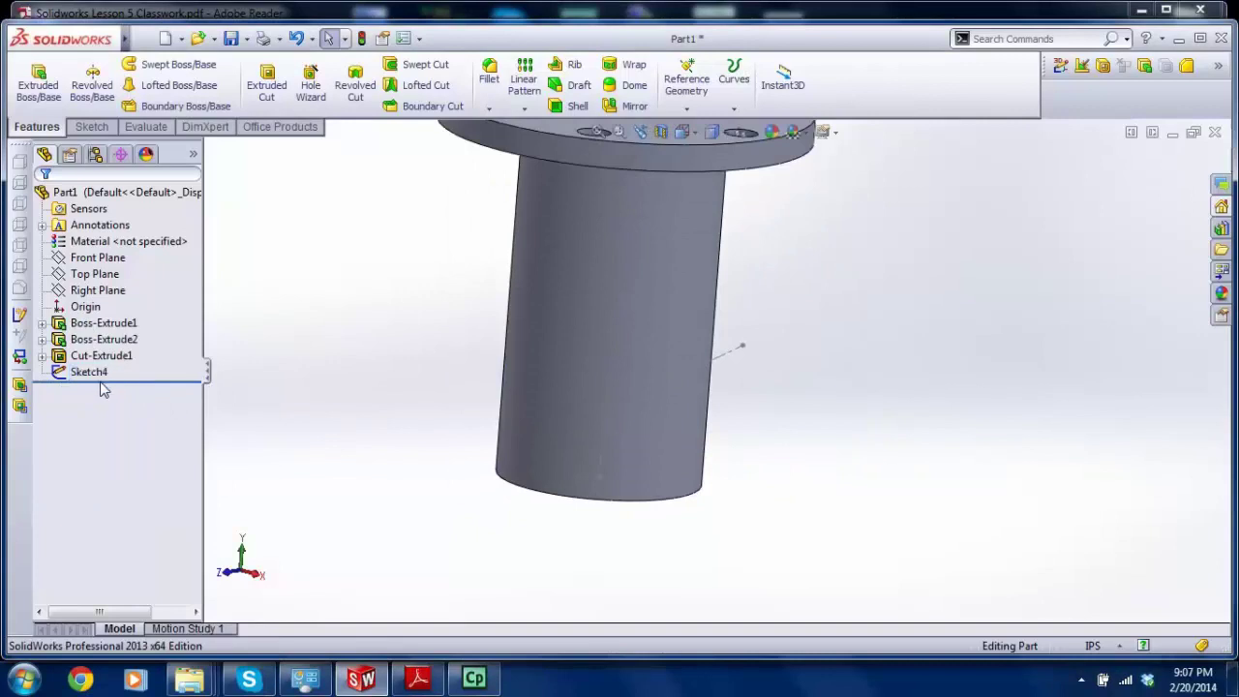
Step: Recreate the reference plane perpendicular to the slanted centerline, passing through the centerline's outer endpoint
middle_drag(629, 331, 610, 315)
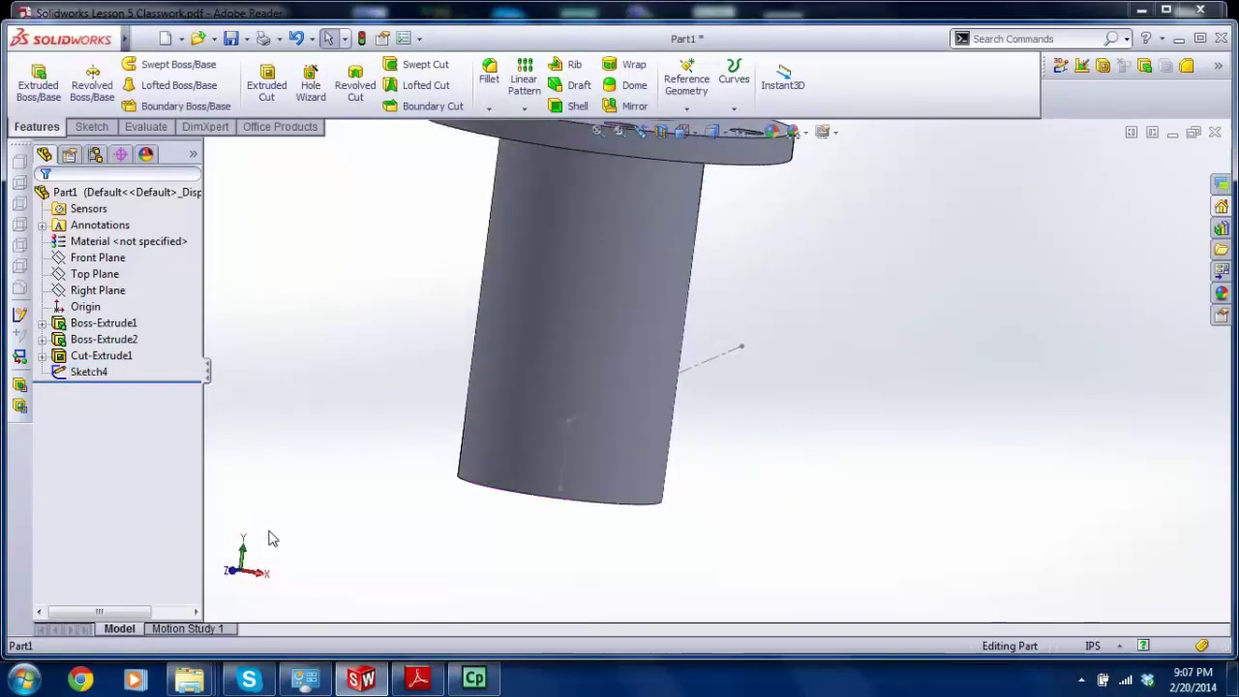
middle_drag(542, 369, 571, 391)
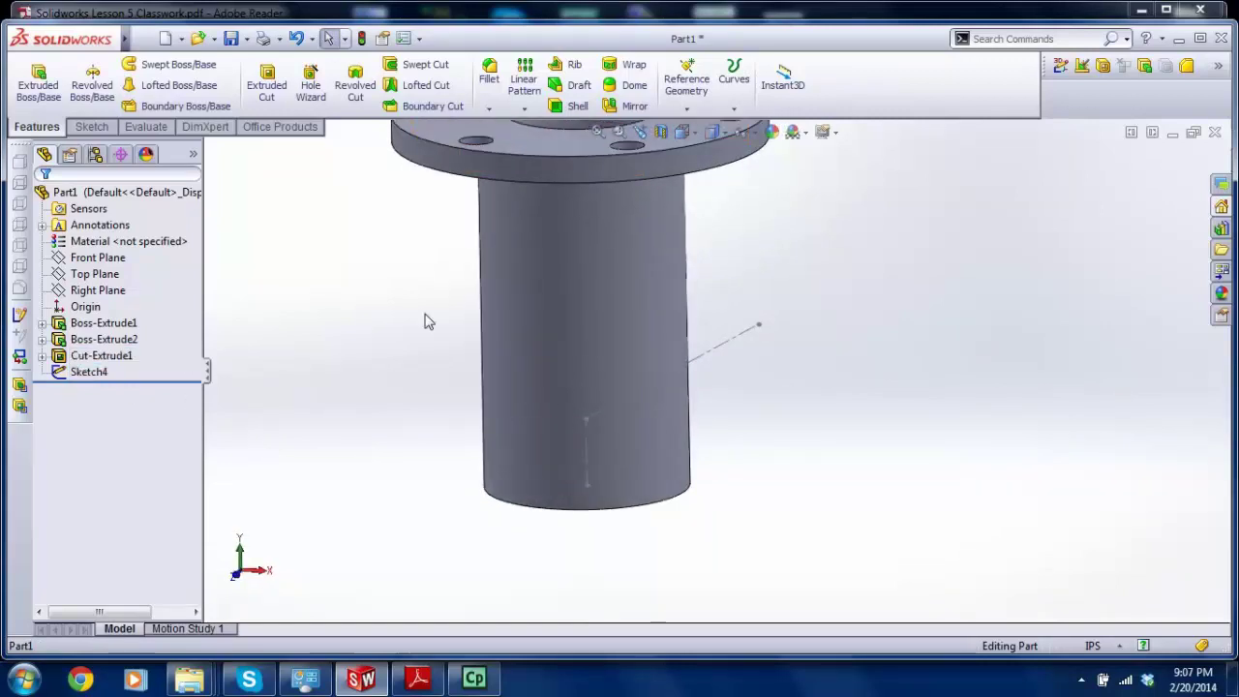
click(686, 85)
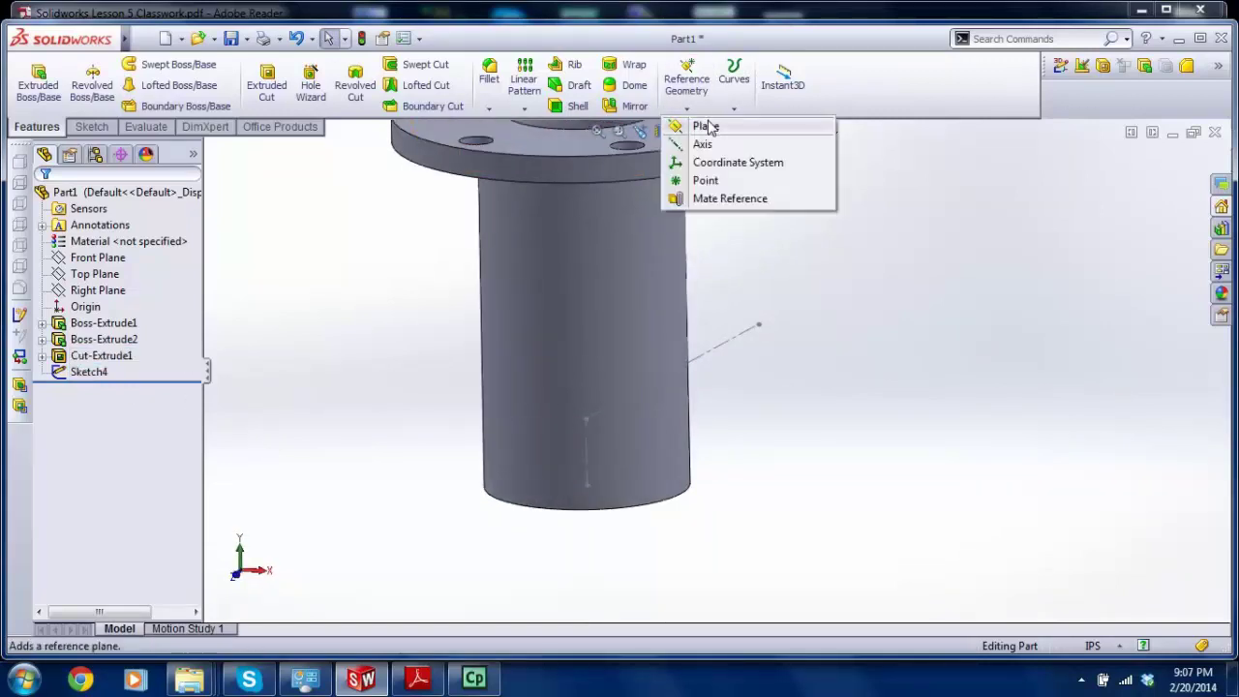
click(706, 125)
click(738, 347)
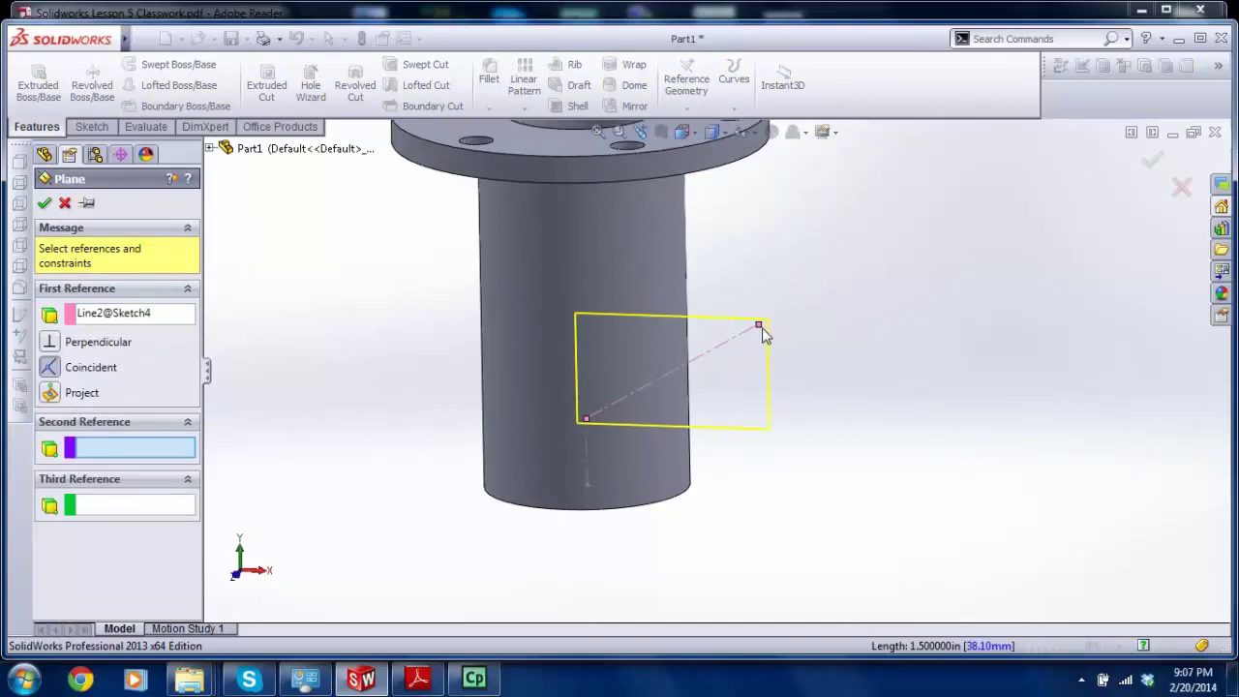
click(759, 326)
click(1155, 160)
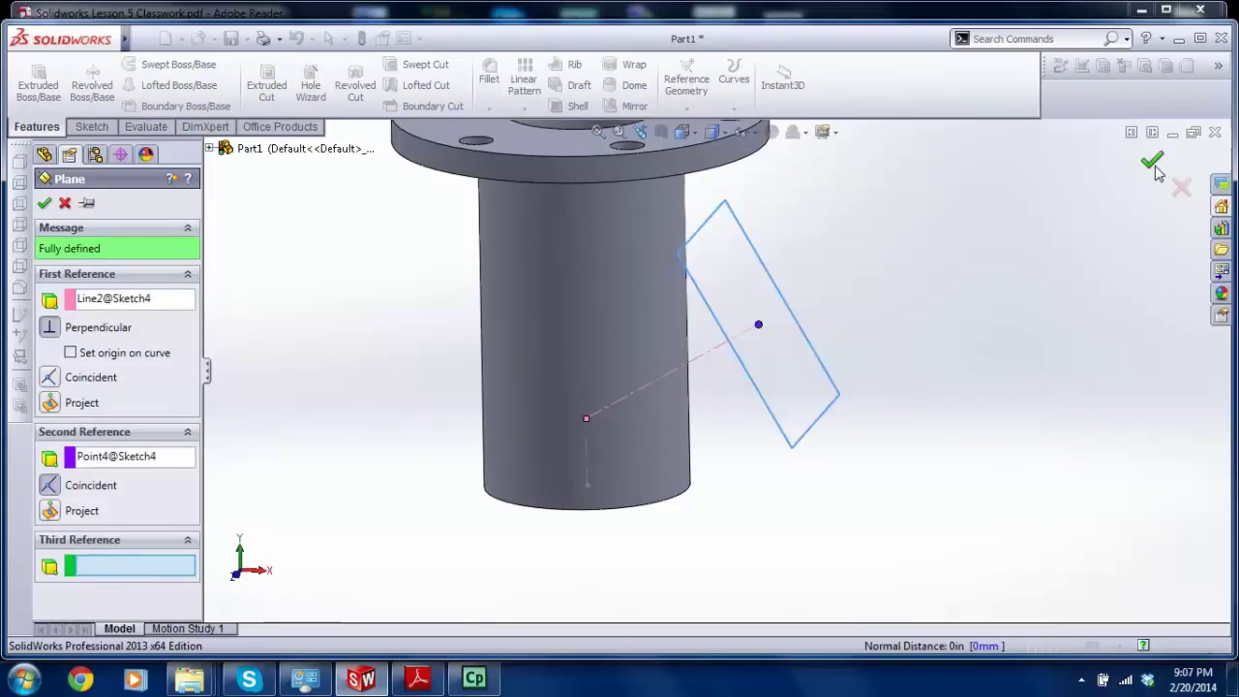
Step: Start a new sketch on the angled plane and orient the view normal to it
middle_drag(429, 343, 441, 316)
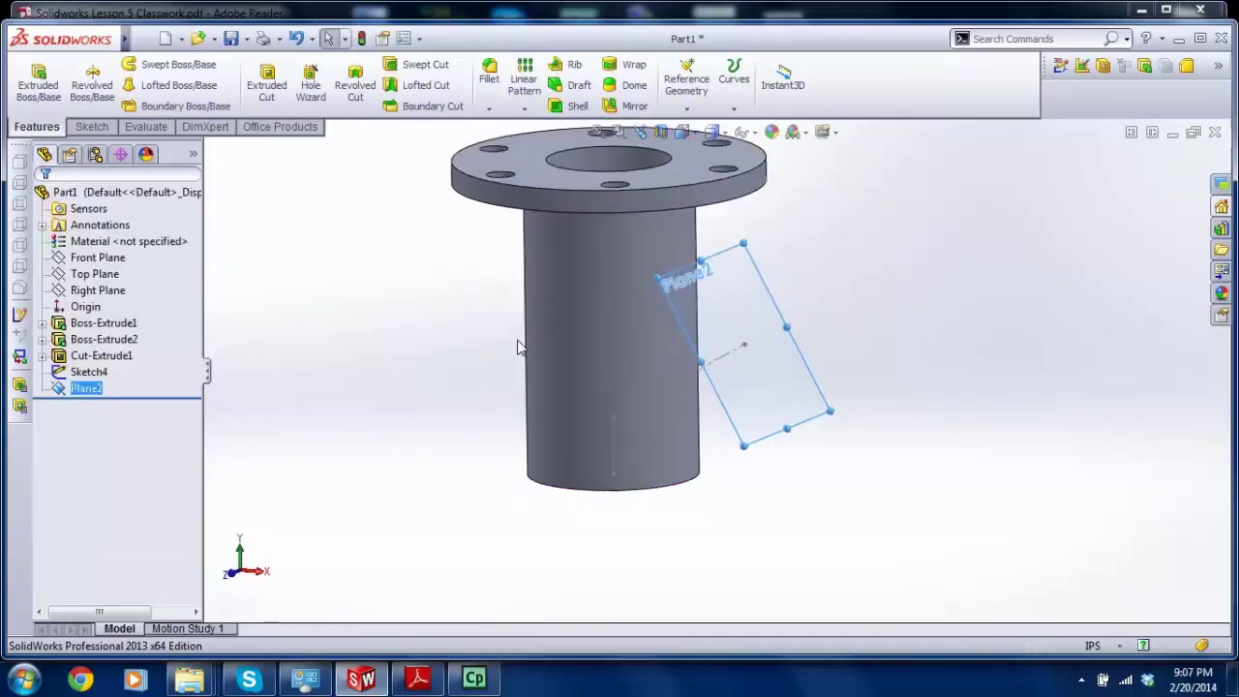
click(92, 127)
click(31, 80)
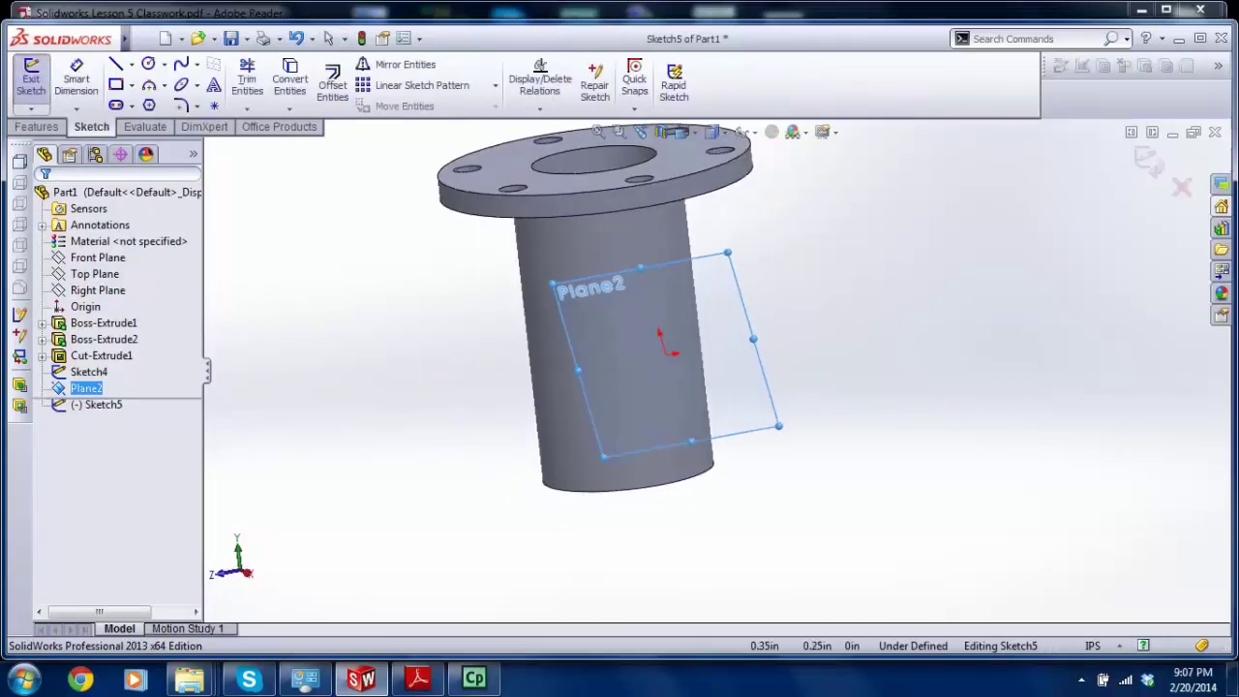
scroll(673, 337, up, 3)
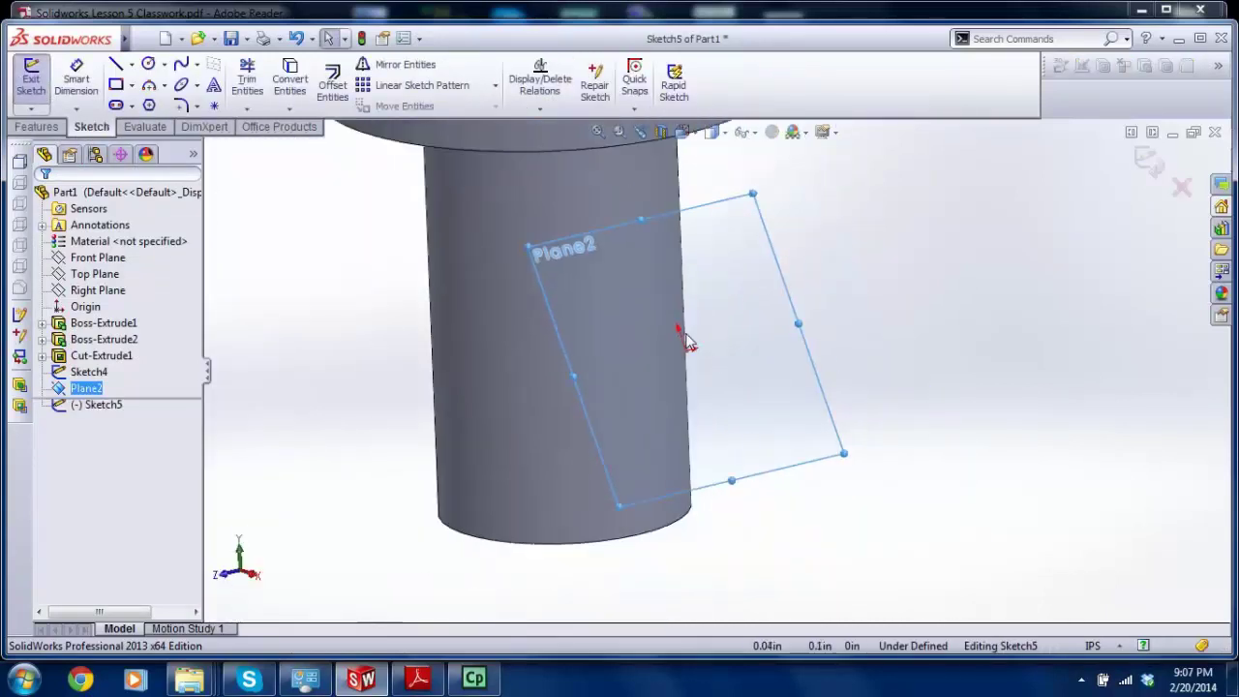
key(space)
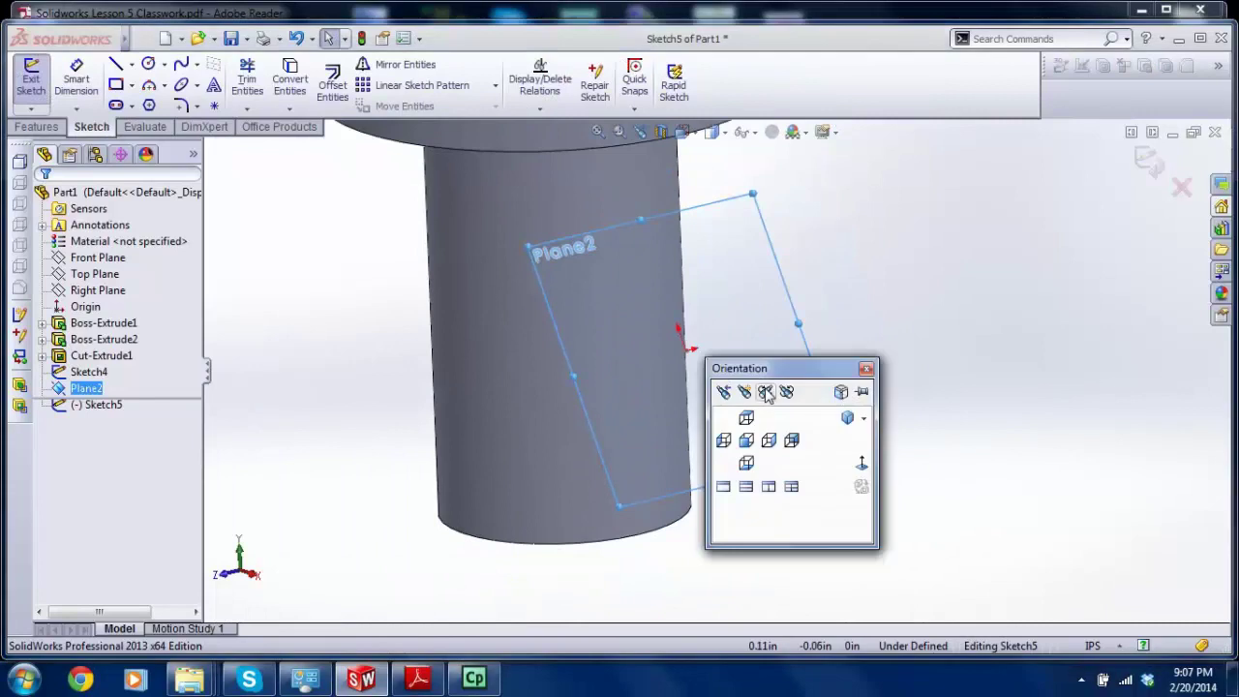
click(861, 466)
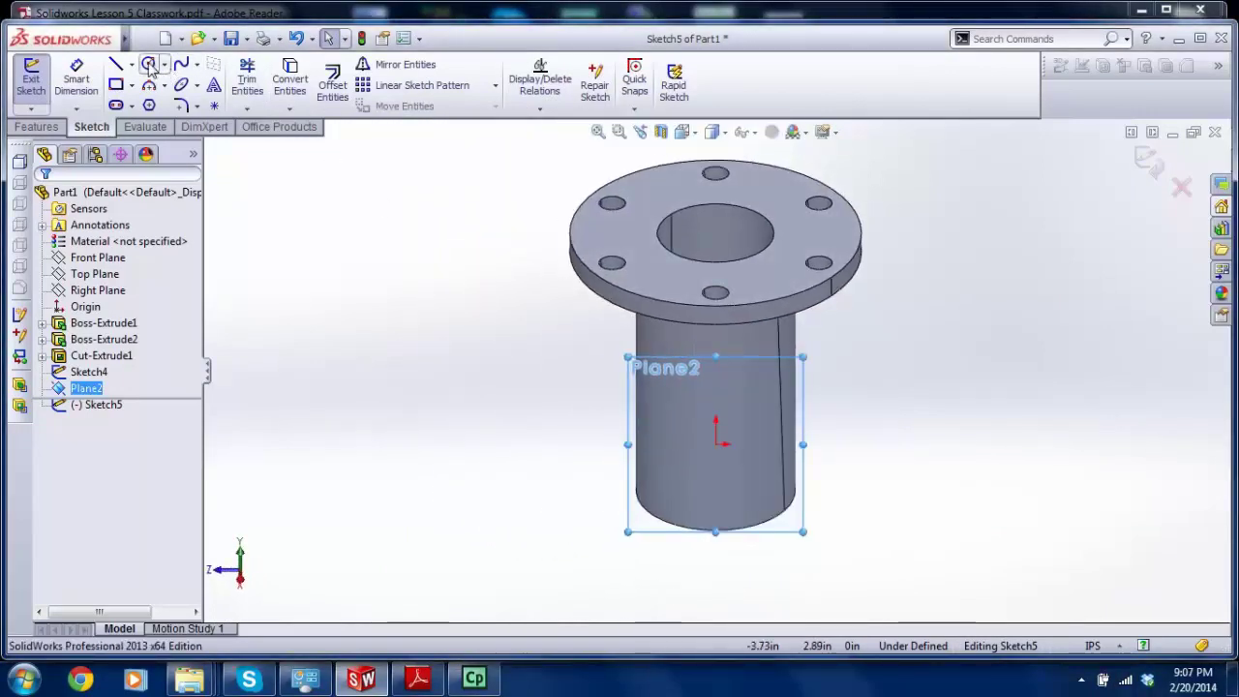
Step: Sketch a circle about 1.07 in in diameter on the angled plane, centered on the sketch origin
click(150, 66)
scroll(733, 443, down, 3)
click(700, 449)
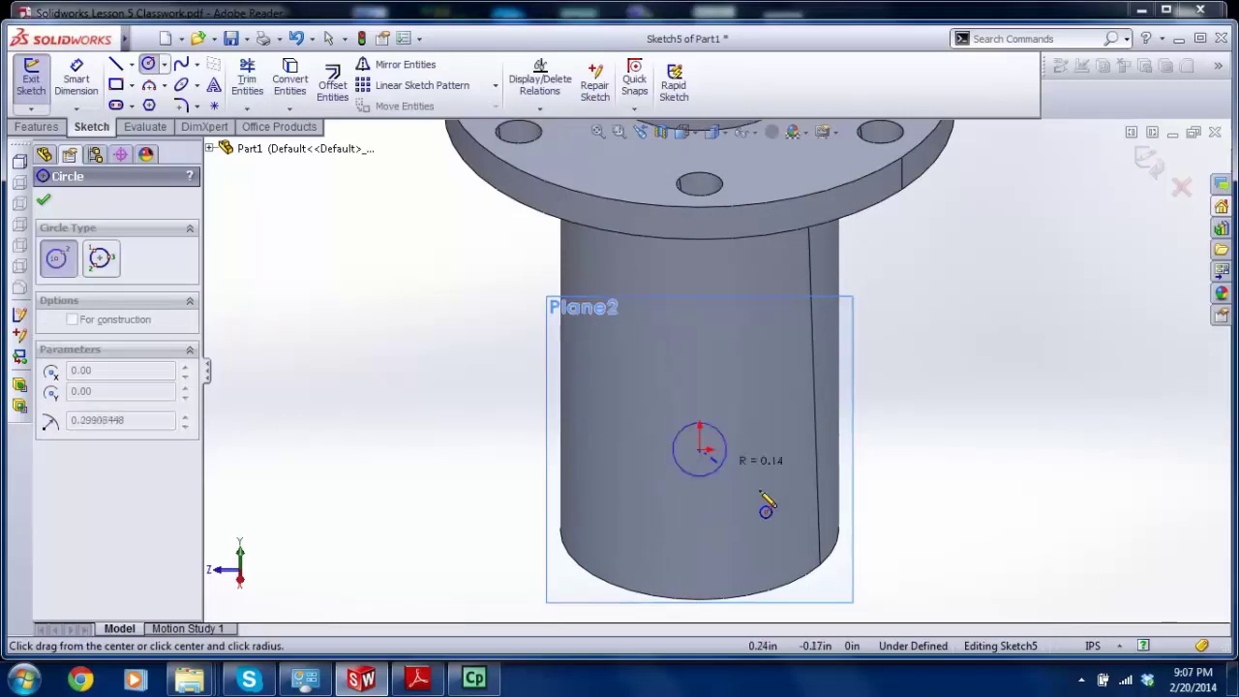
click(789, 509)
key(Escape)
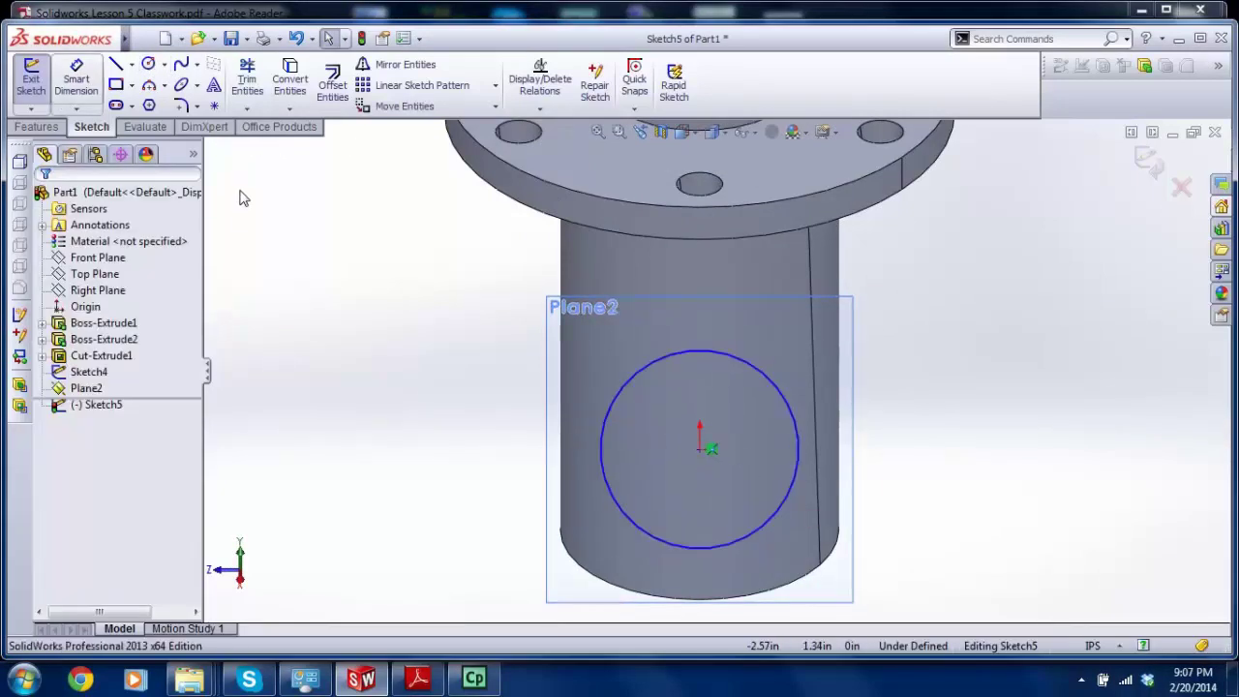
Step: Dimension the circle's diameter to 1 in, with the text placed outside the pipe
click(656, 362)
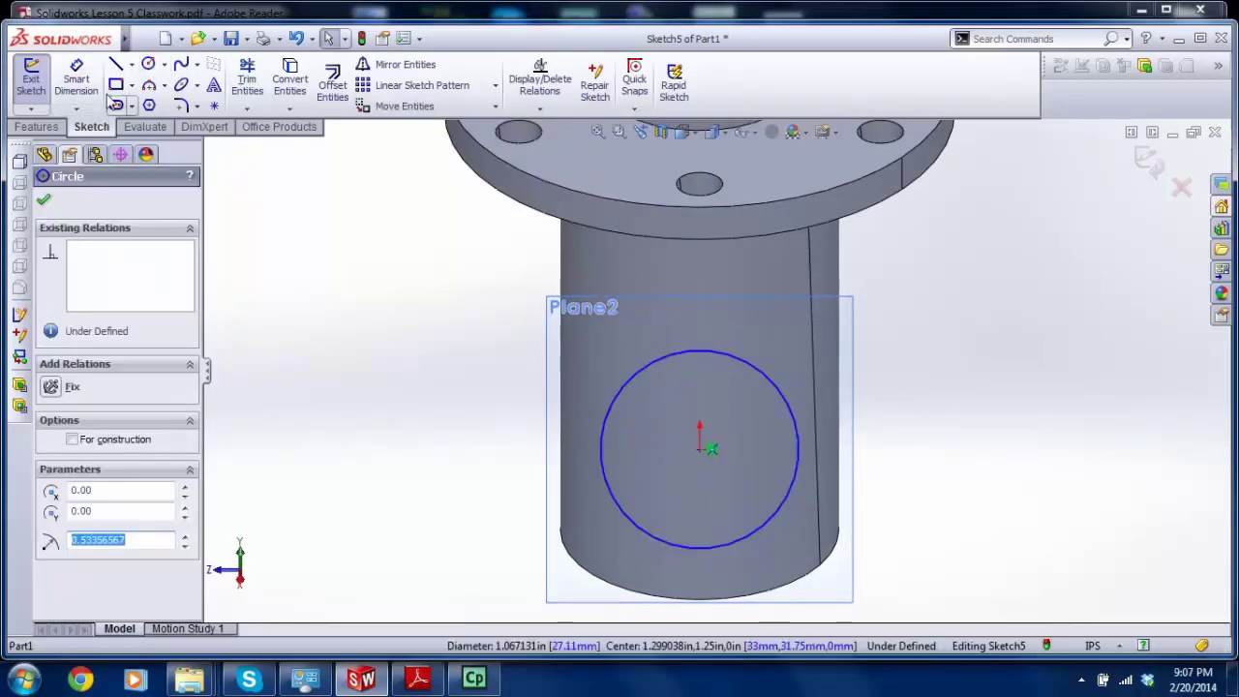
click(78, 84)
click(646, 378)
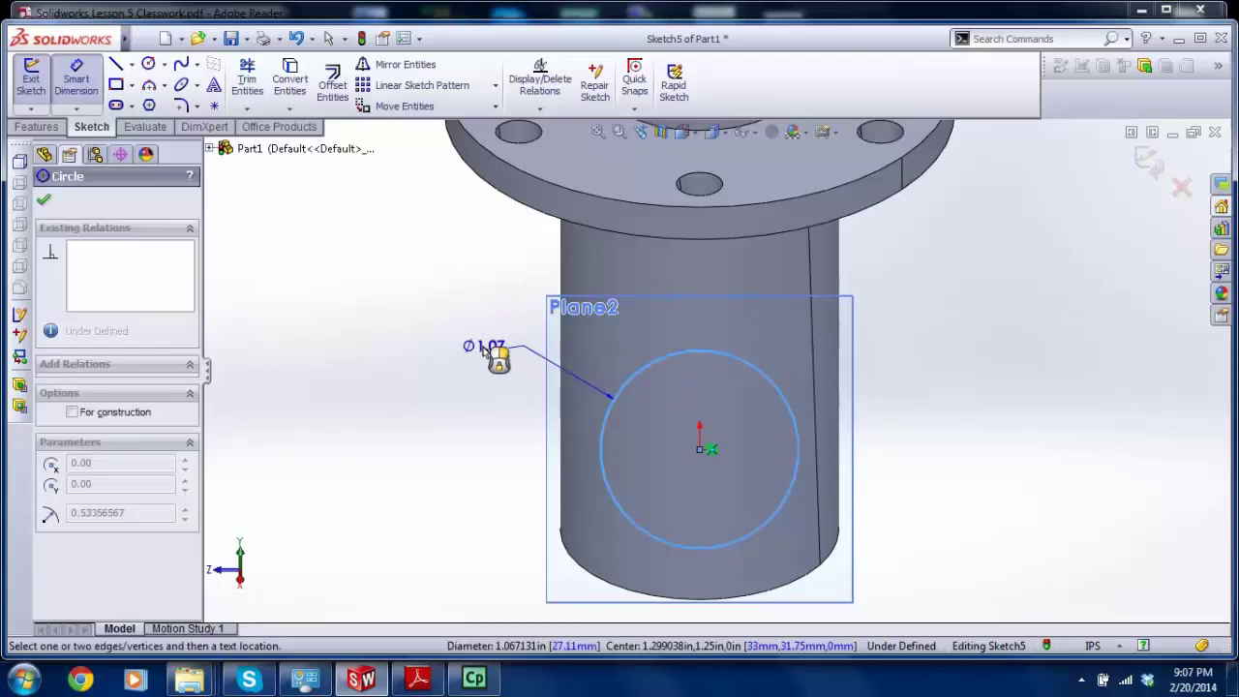
click(487, 351)
text(1)
key(Return)
key(Escape)
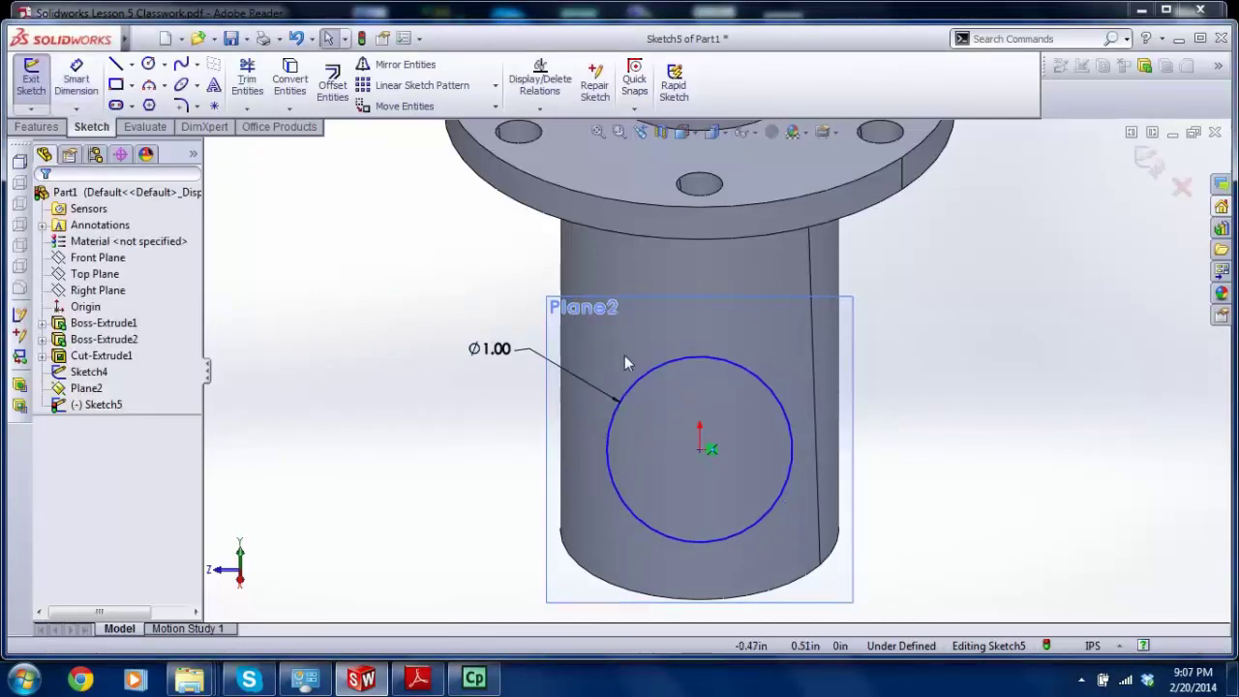
Step: Try to attach the circle's center to the slanted centerline's endpoint after moving it off the sketch origin
click(698, 448)
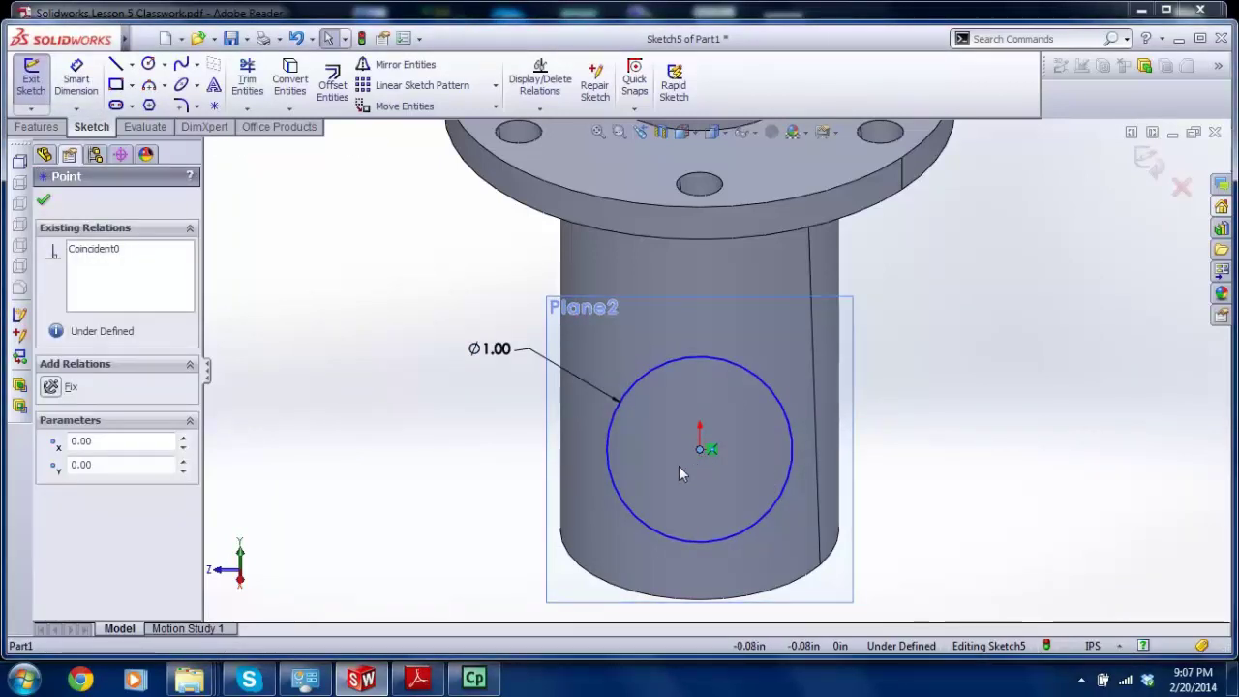
drag(701, 448, 703, 489)
click(700, 480)
ctrl+click(698, 449)
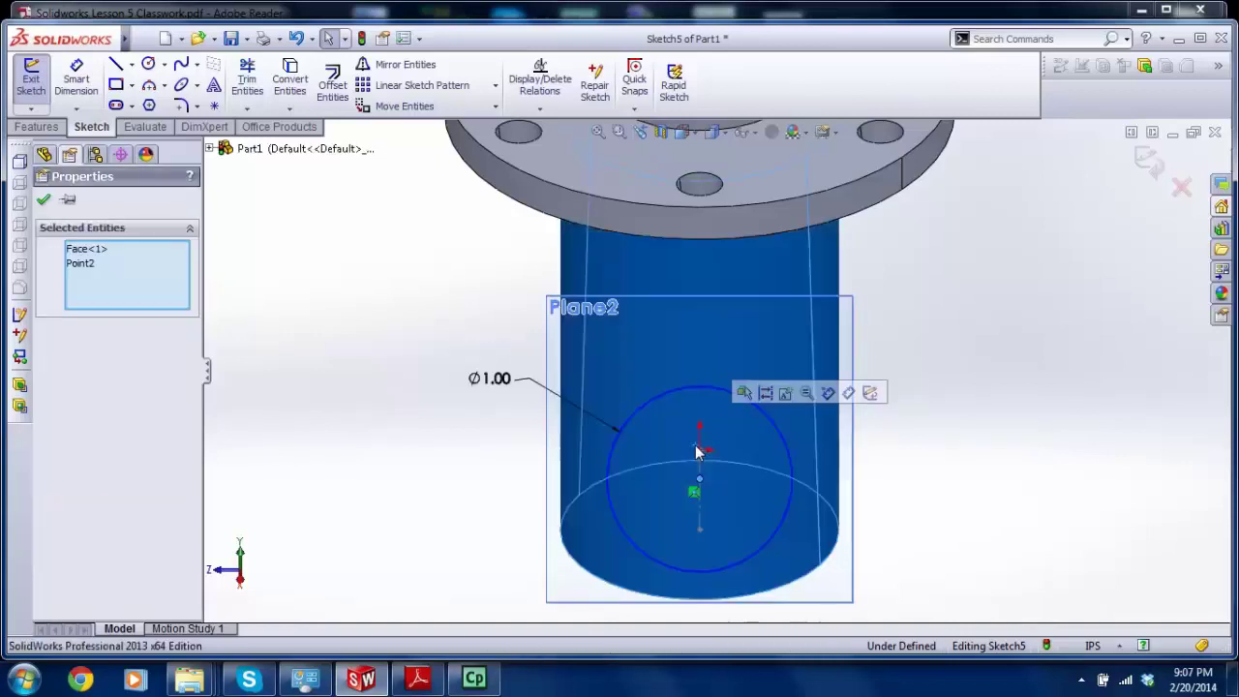
key(Escape)
click(700, 480)
ctrl+click(696, 455)
click(519, 465)
scroll(653, 499, down, 3)
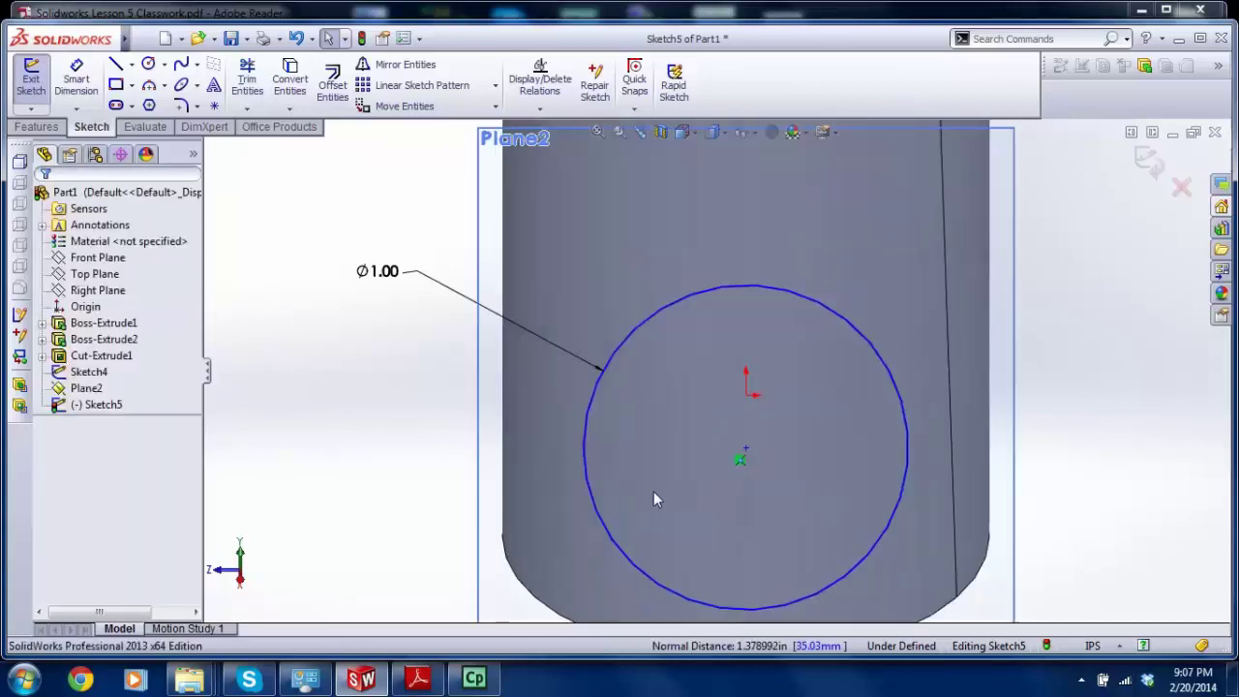
drag(743, 454, 747, 400)
key(Escape)
scroll(736, 412, up, 3)
scroll(682, 434, down, 1)
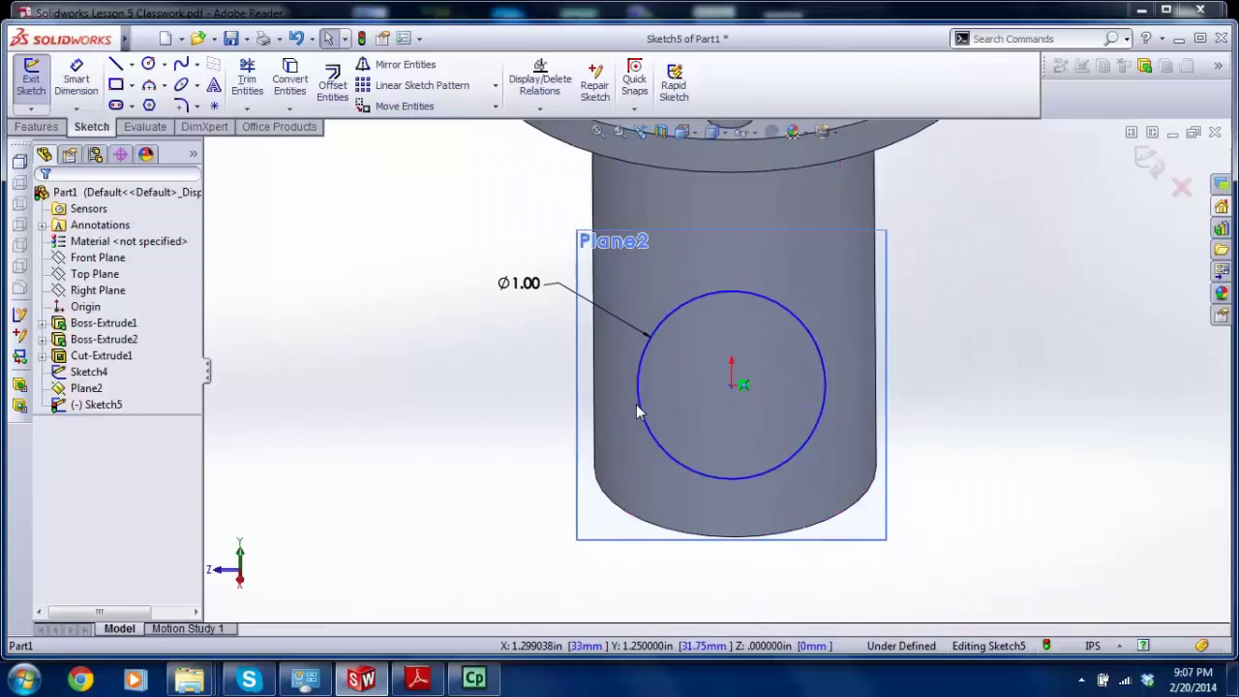
Step: Move the circle off the sketch origin and make its center coincident with the slanted centerline's outer endpoint
click(638, 412)
key(Escape)
drag(730, 385, 750, 428)
middle_drag(750, 428, 886, 407)
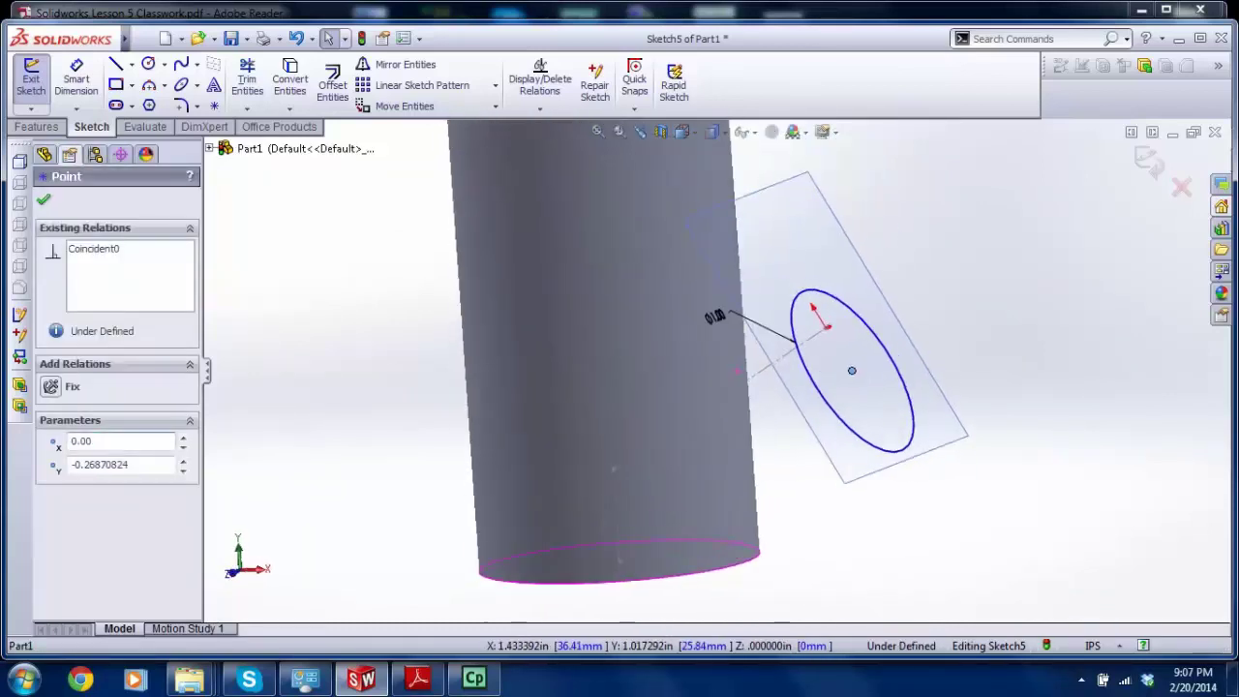
click(826, 330)
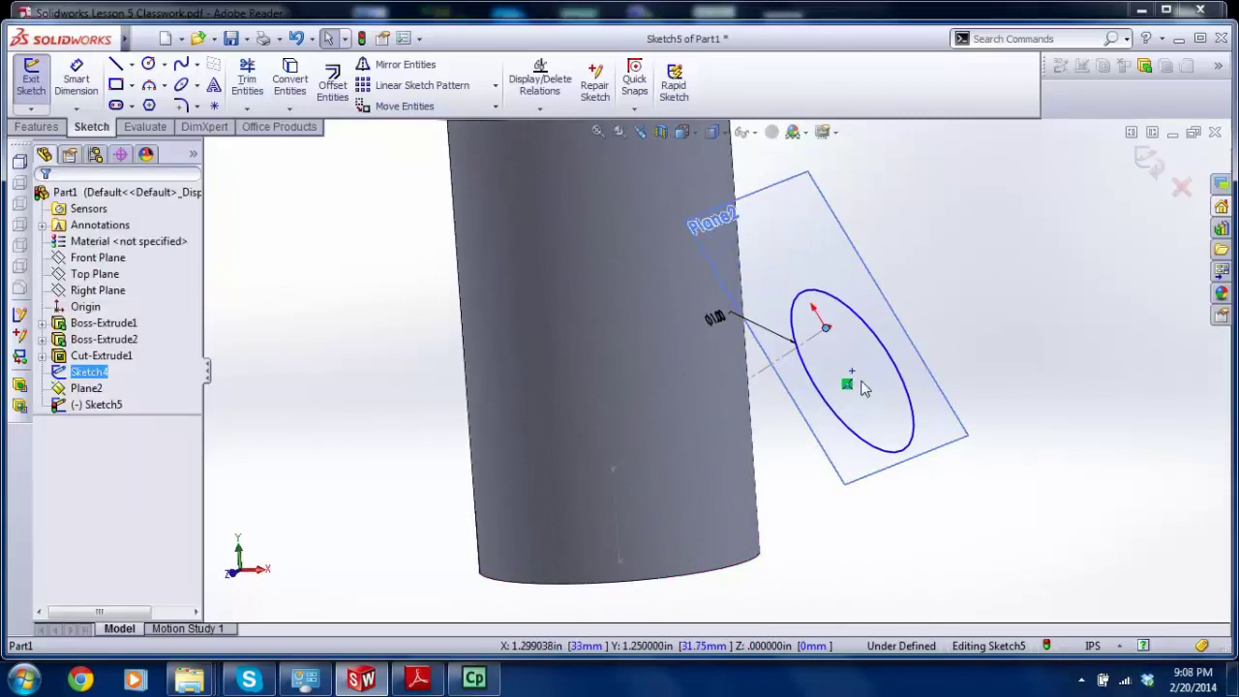
ctrl+click(853, 372)
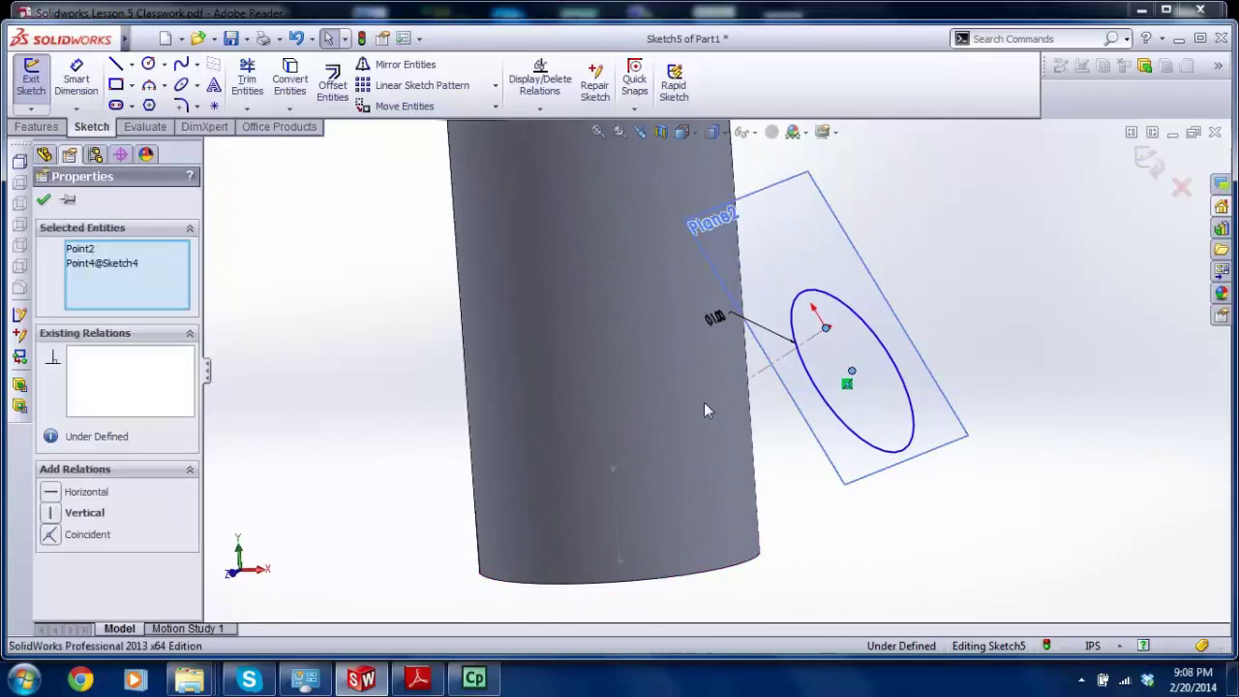
click(58, 532)
click(943, 324)
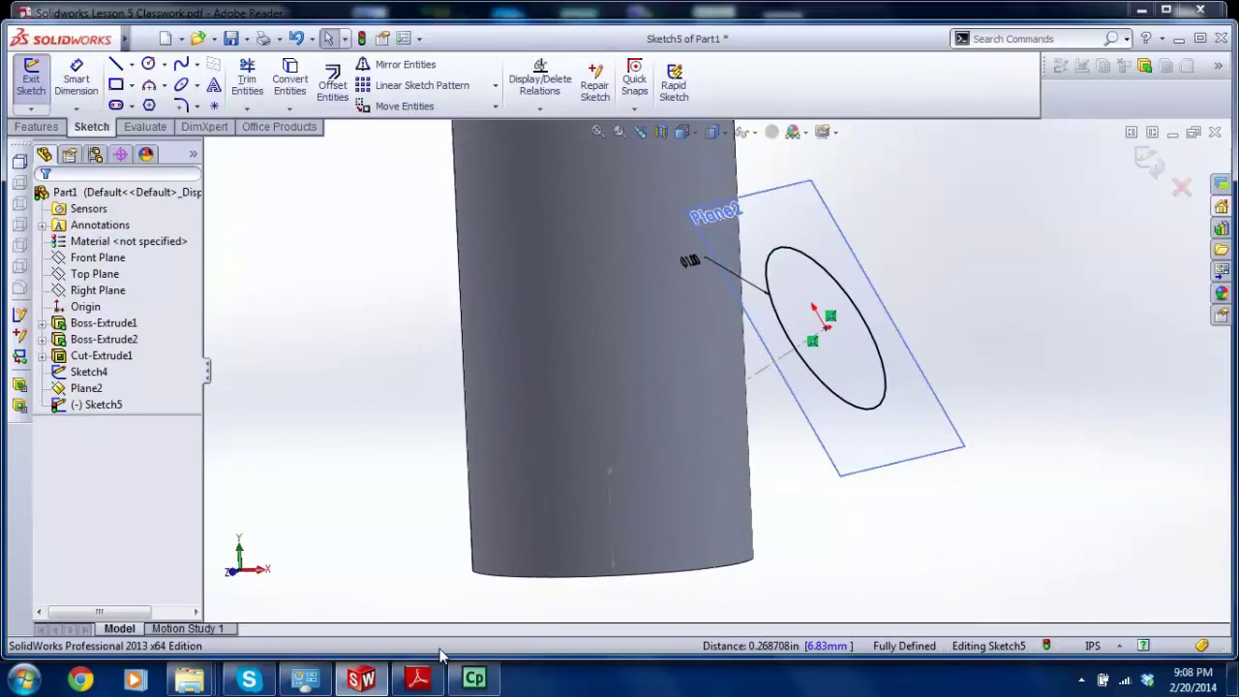
Step: Check the angled branch on the #014 Flange Fitting drawing in Adobe Reader and exit the circle sketch in SolidWorks
click(436, 670)
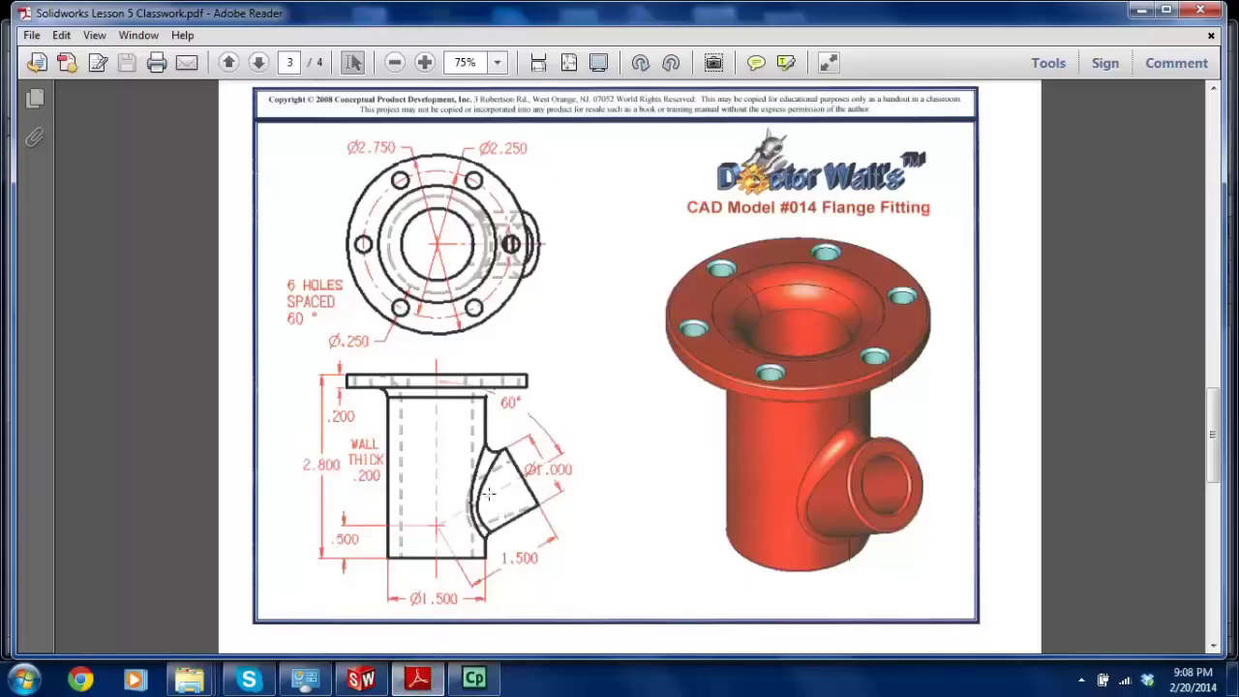
click(362, 677)
scroll(724, 377, up, 2)
click(1147, 163)
middle_drag(948, 273, 947, 317)
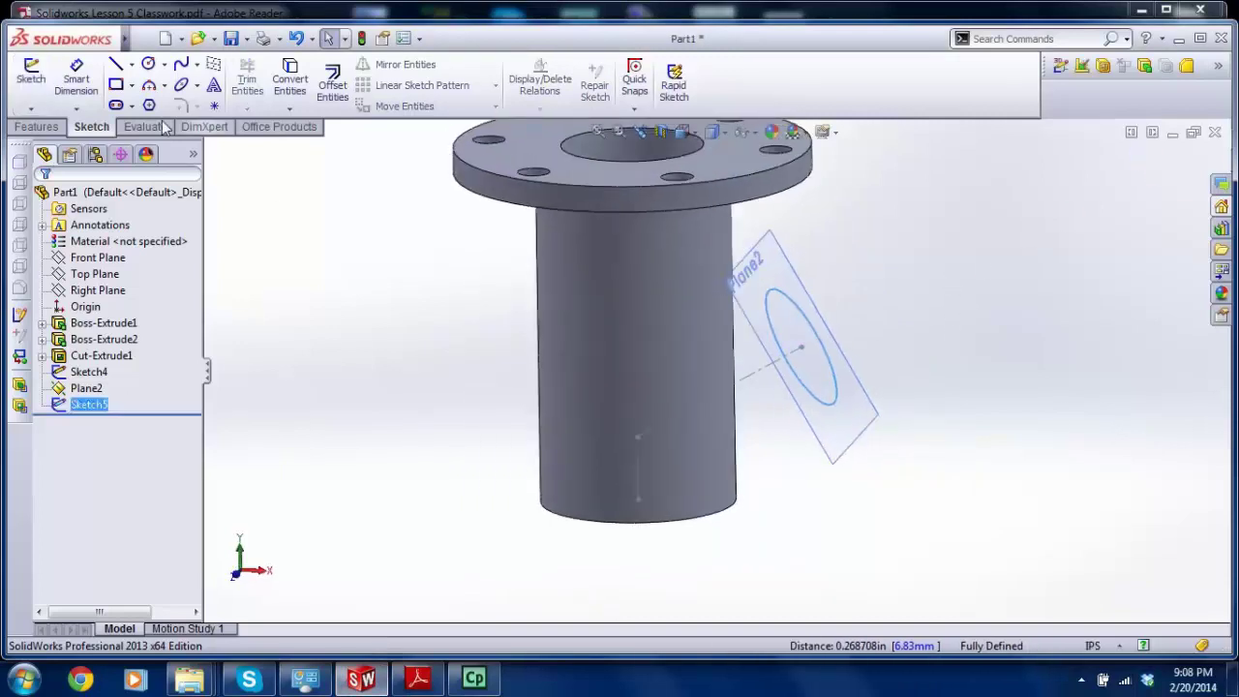
Step: Extrude the circle from the angled plane toward the main pipe with the Up To Next end condition
click(36, 127)
click(38, 86)
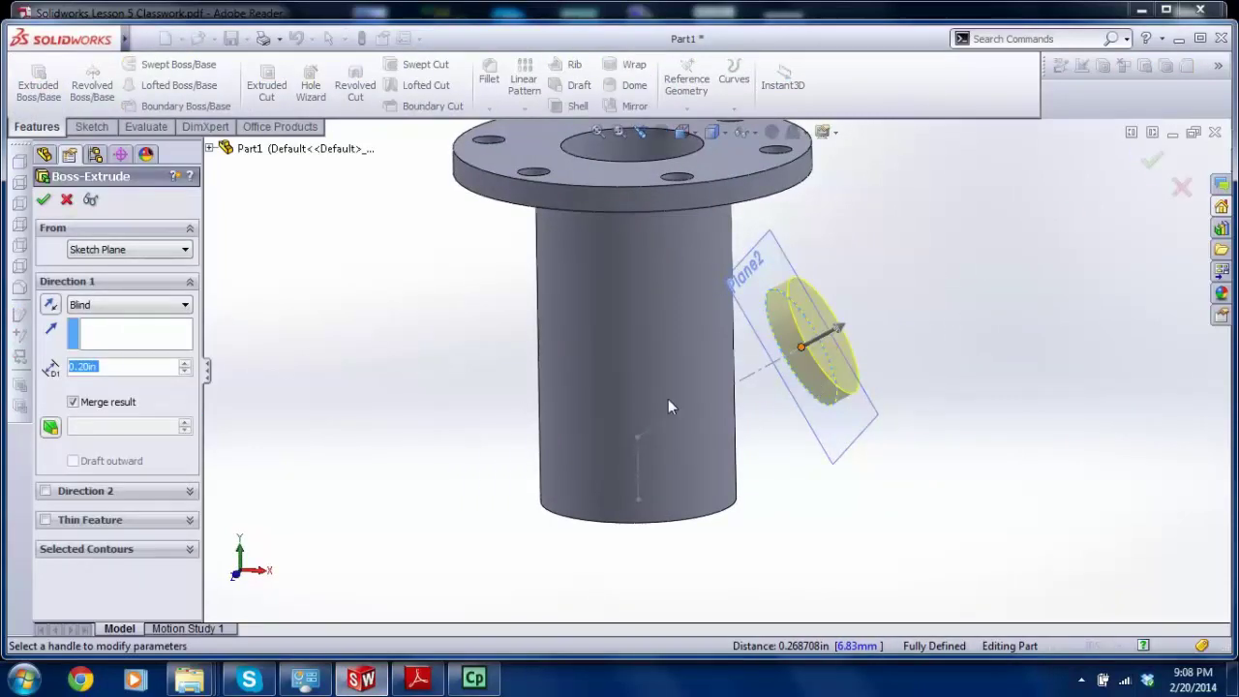
click(50, 305)
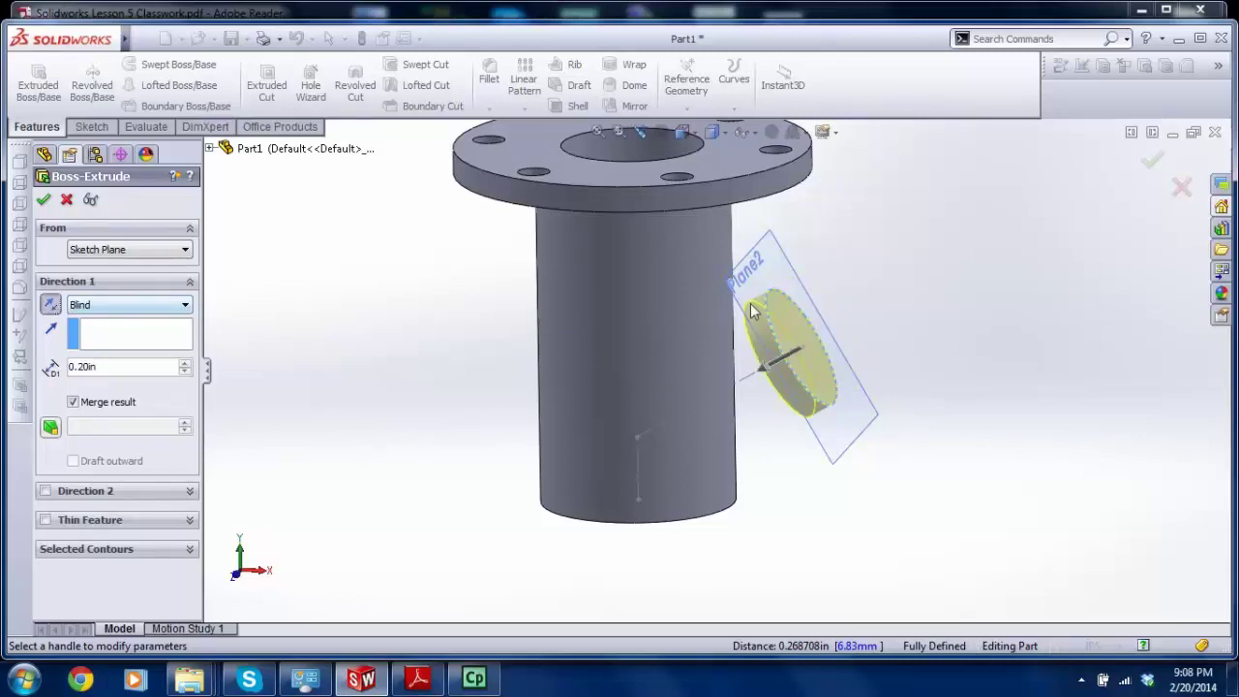
click(136, 313)
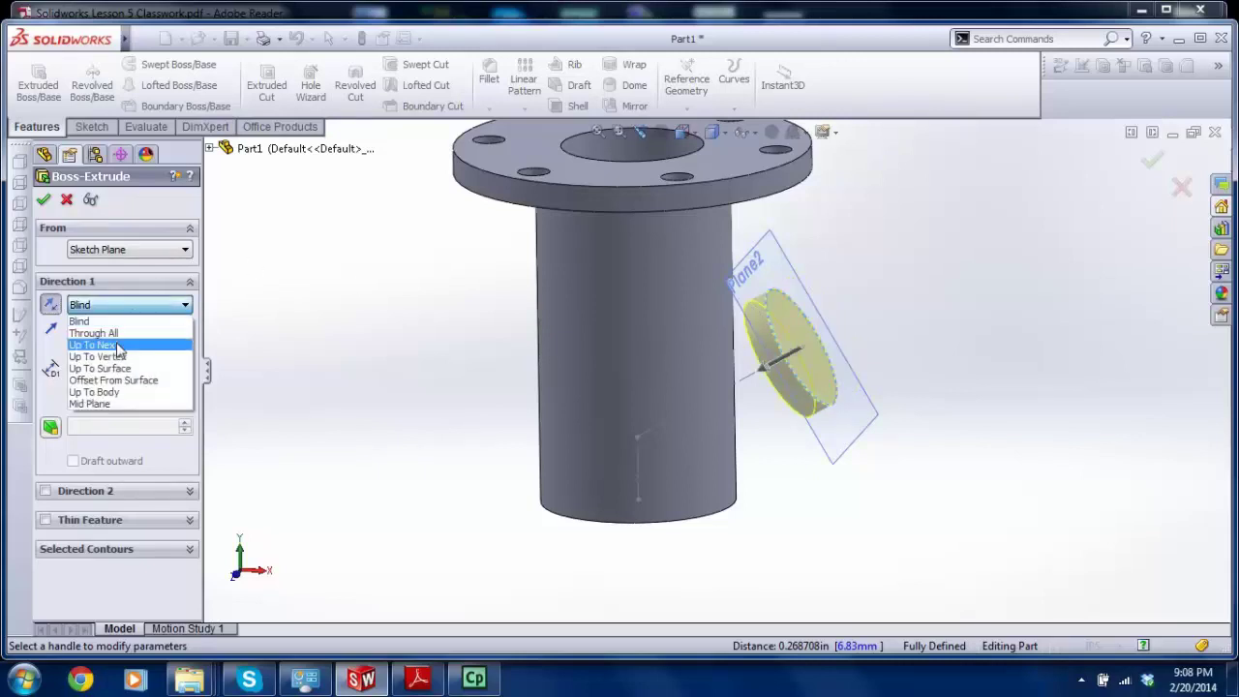
click(122, 344)
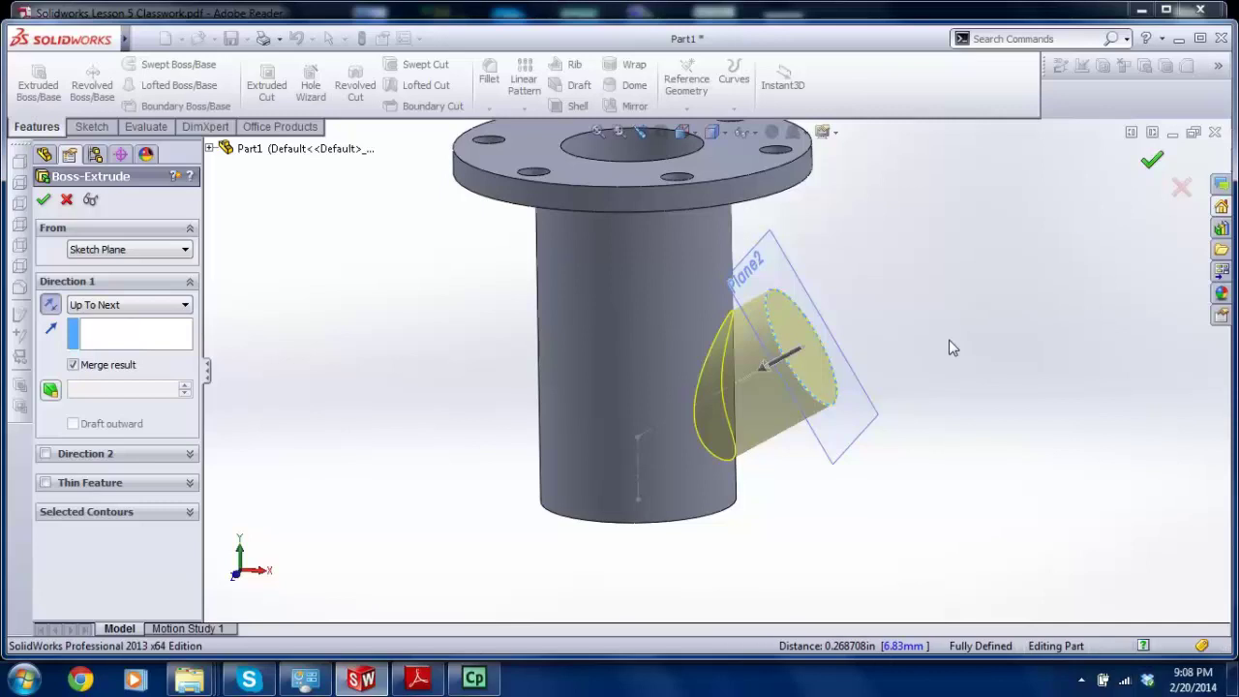
key(Return)
Step: Hide the slanted centerline sketch and the angled reference plane, Plane2
middle_drag(719, 416, 698, 397)
scroll(720, 340, up, 2)
click(96, 375)
click(94, 376)
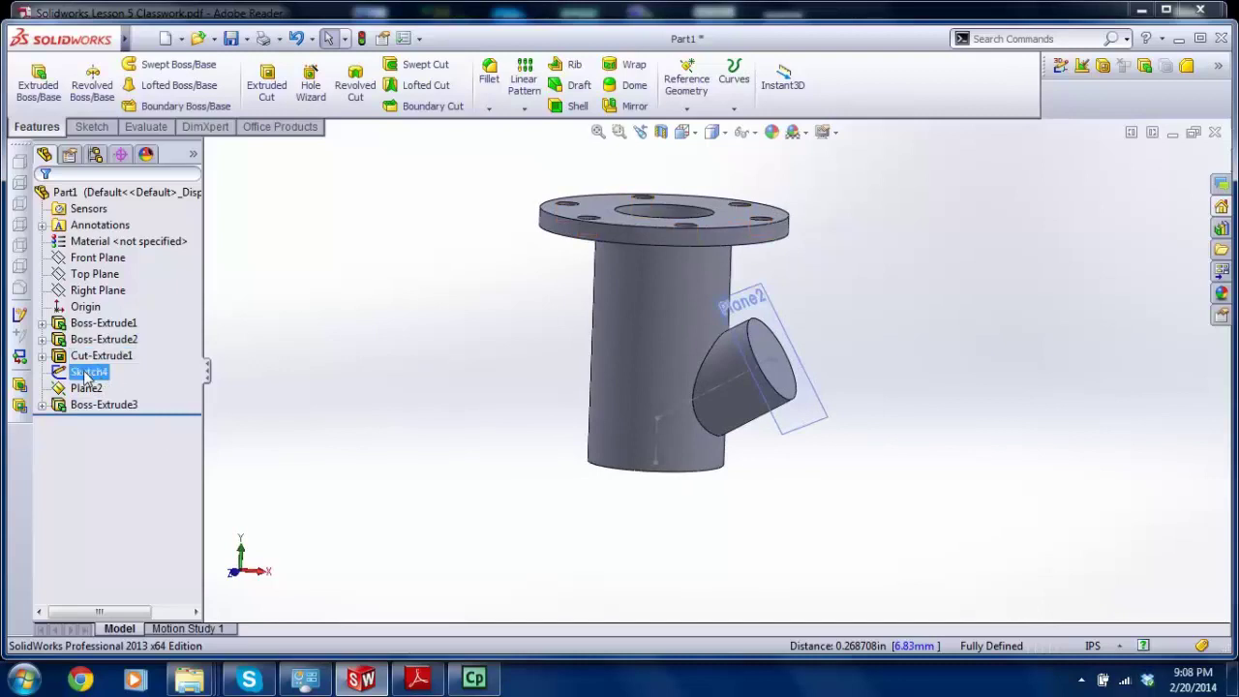
right_click(87, 375)
click(96, 341)
click(86, 389)
right_click(92, 389)
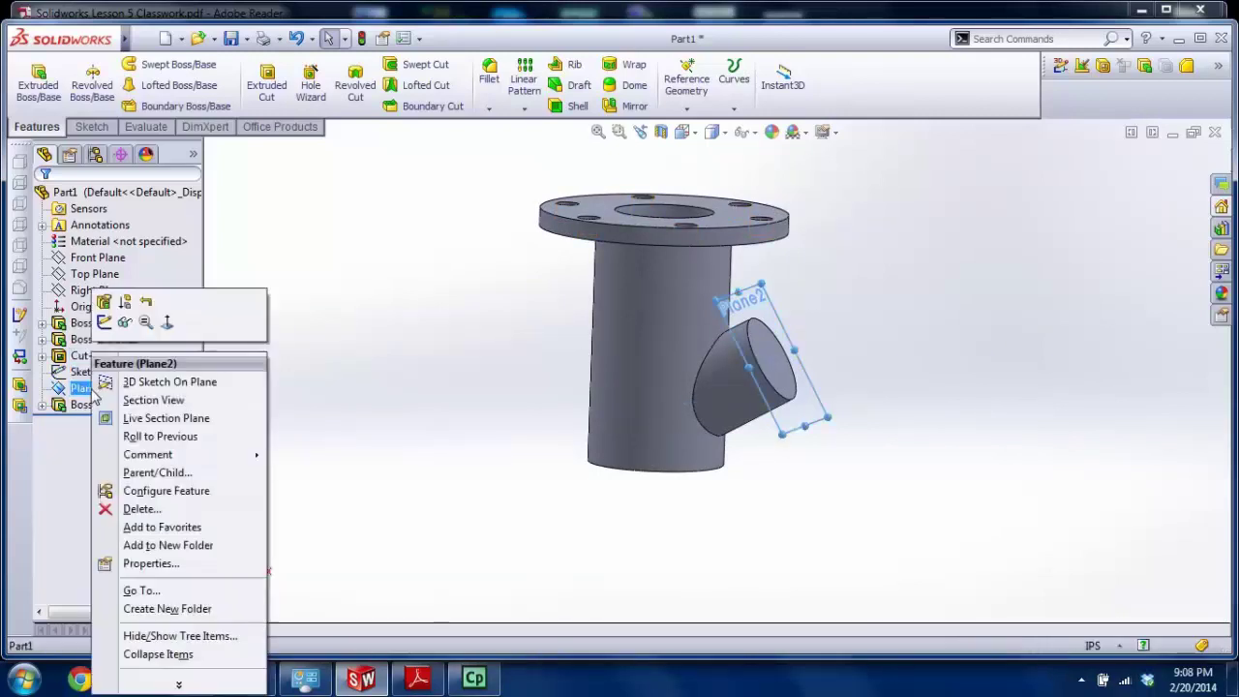
click(124, 322)
Step: Start a new sketch on the angled branch's outer end face and orient the view normal to it
middle_drag(817, 355, 774, 374)
scroll(765, 376, down, 1)
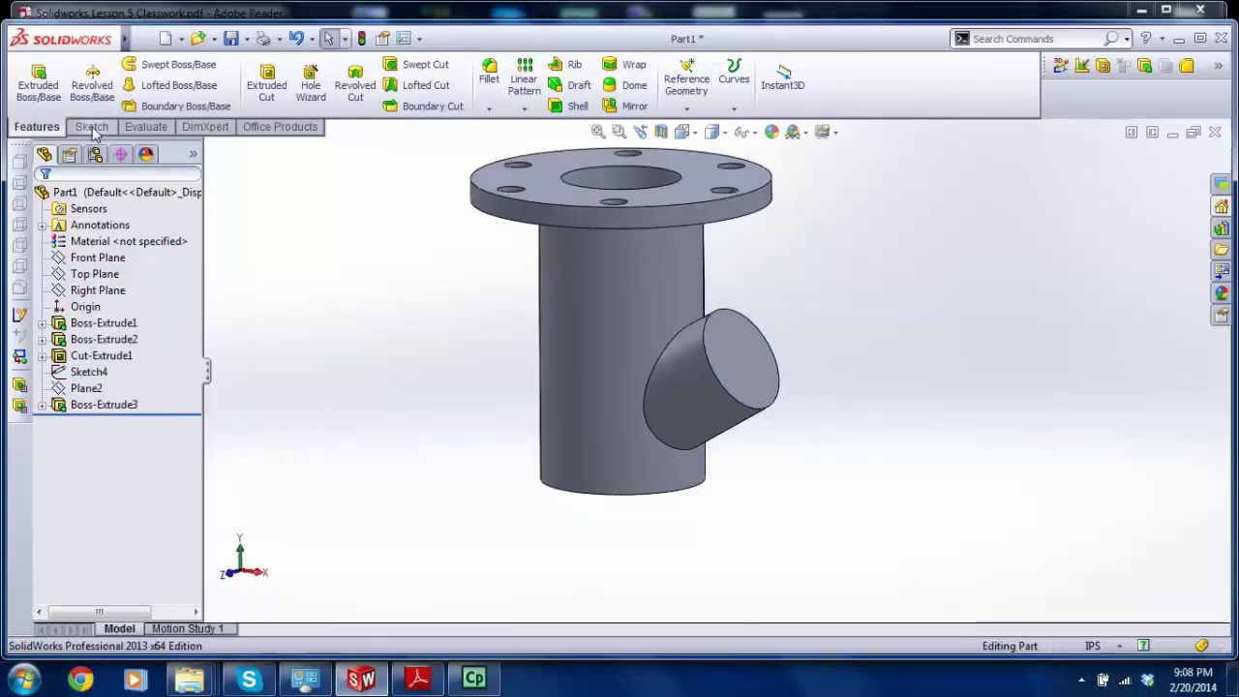
click(92, 126)
click(31, 78)
click(733, 359)
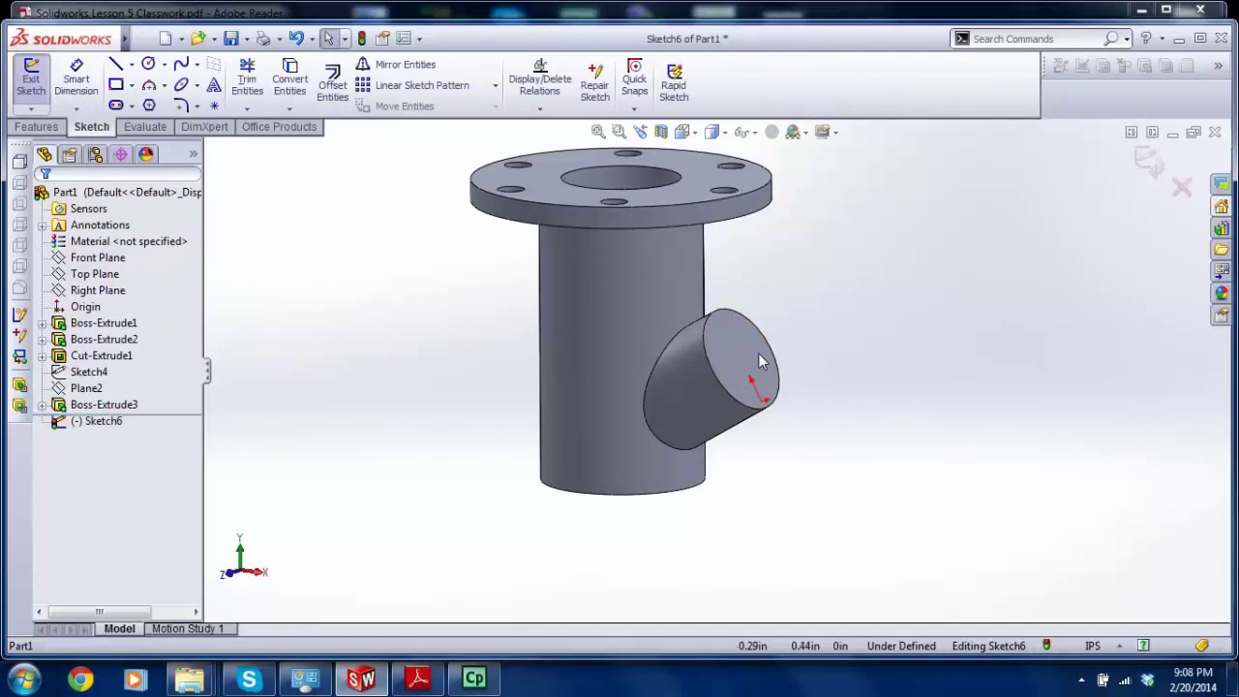
middle_drag(760, 361, 688, 364)
scroll(688, 365, down, 2)
key(space)
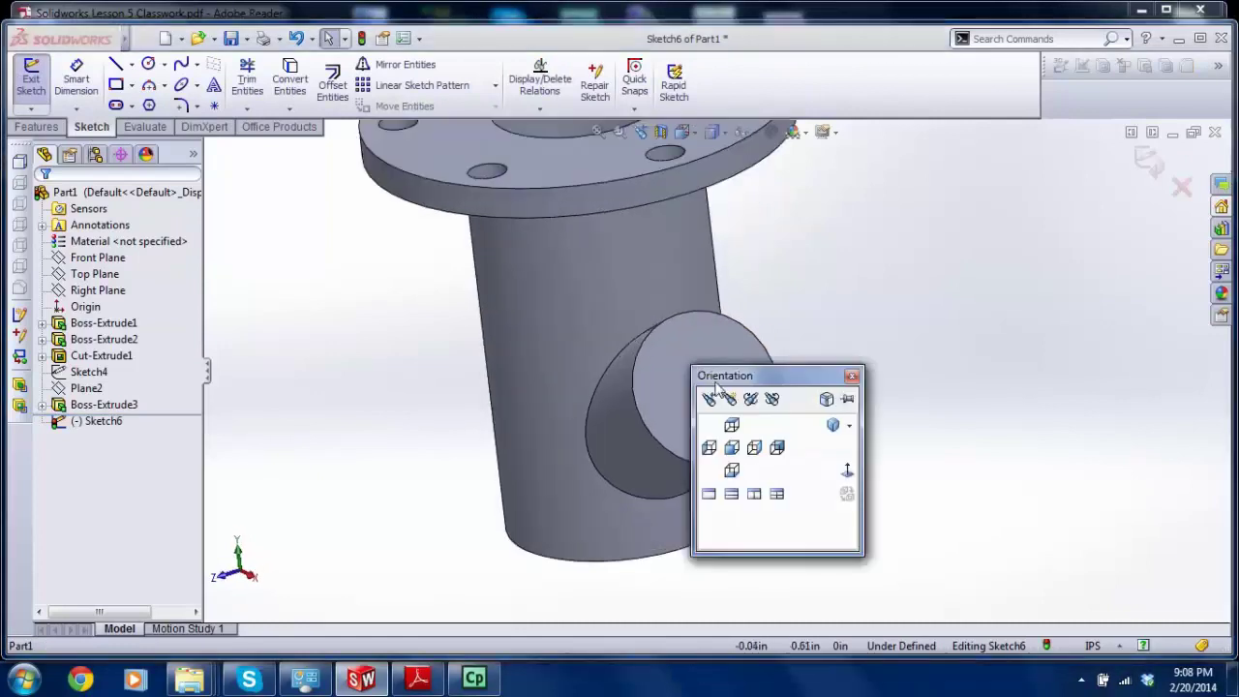
click(848, 471)
scroll(805, 451, down, 2)
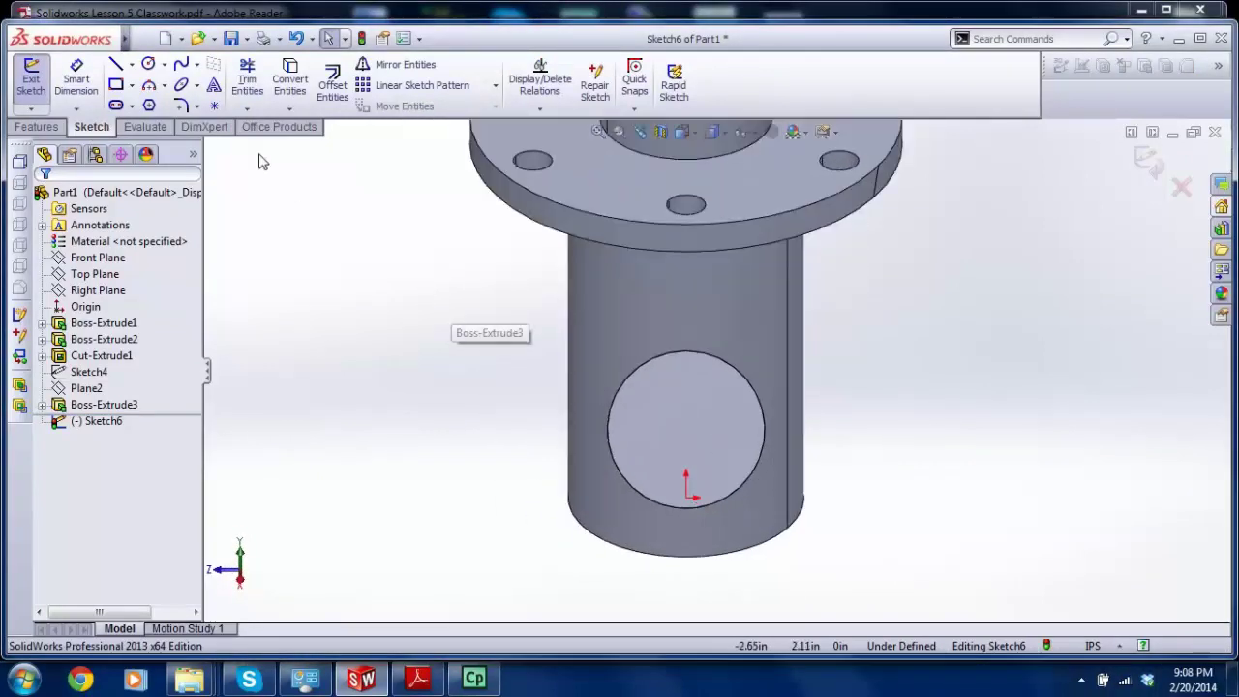
Step: Sketch a circle about 0.68 in in diameter on the branch's end face, concentric with its outer edge
click(148, 65)
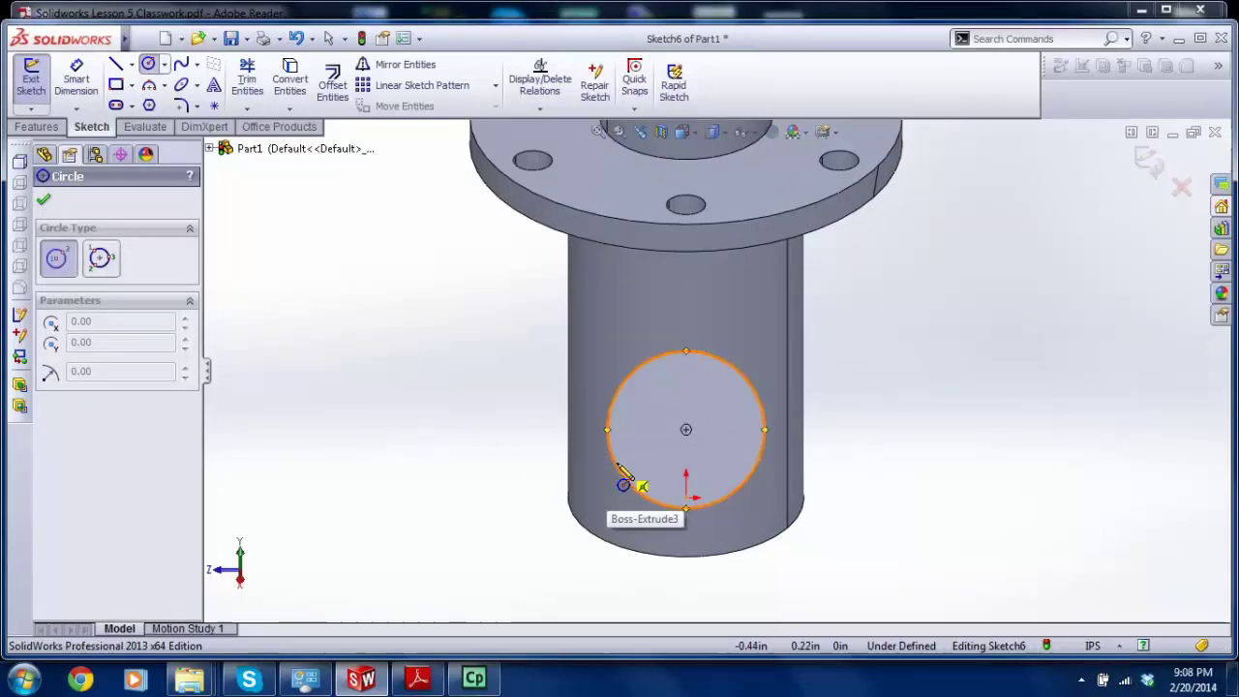
click(688, 432)
click(716, 472)
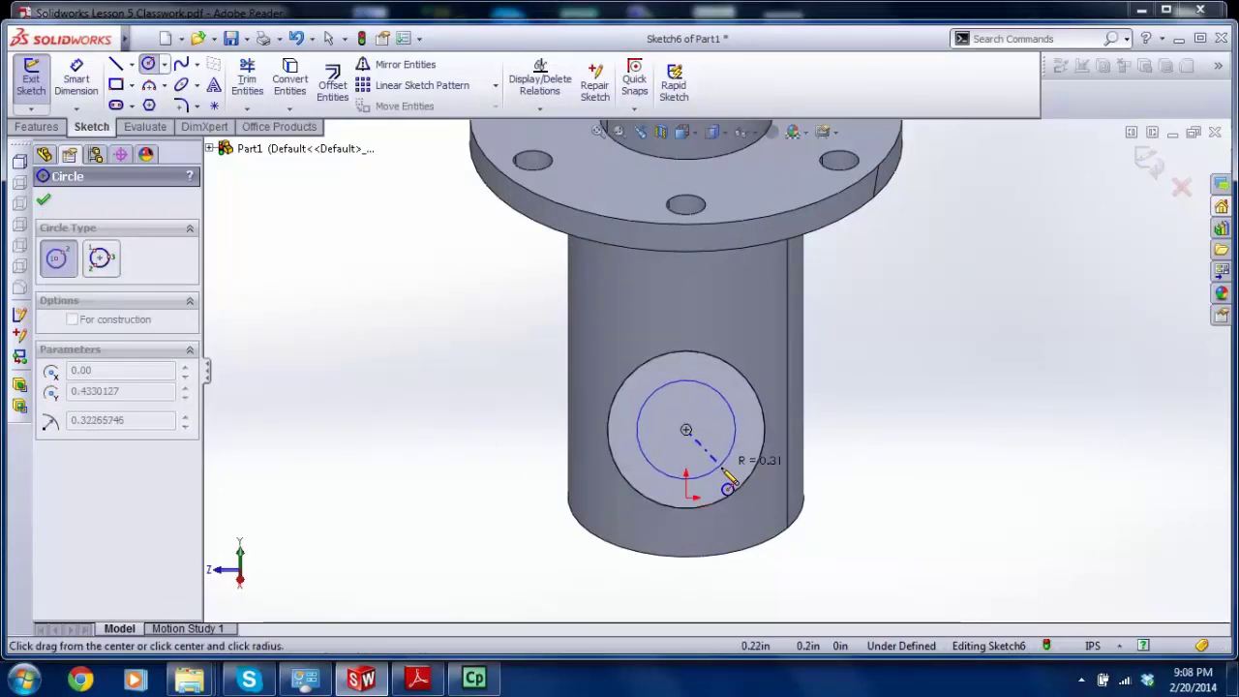
key(Escape)
Step: Dimension the inner circle's diameter to 0.75 in, with the text placed outside the branch
click(75, 83)
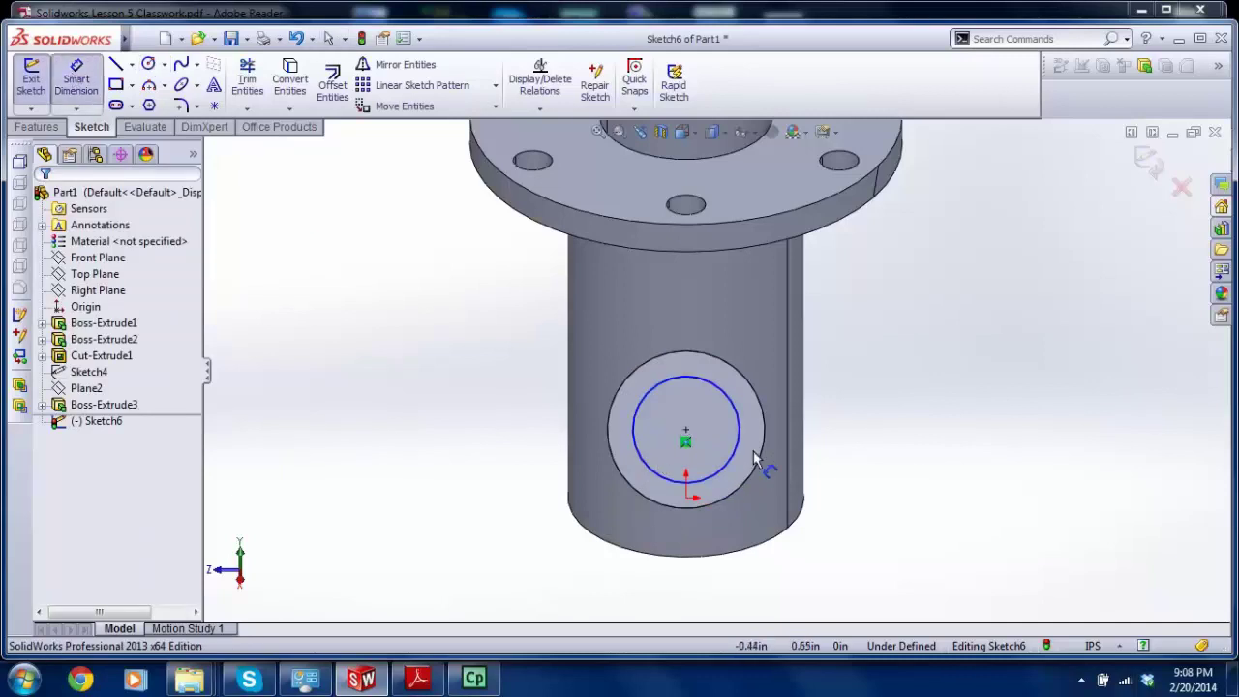
click(733, 411)
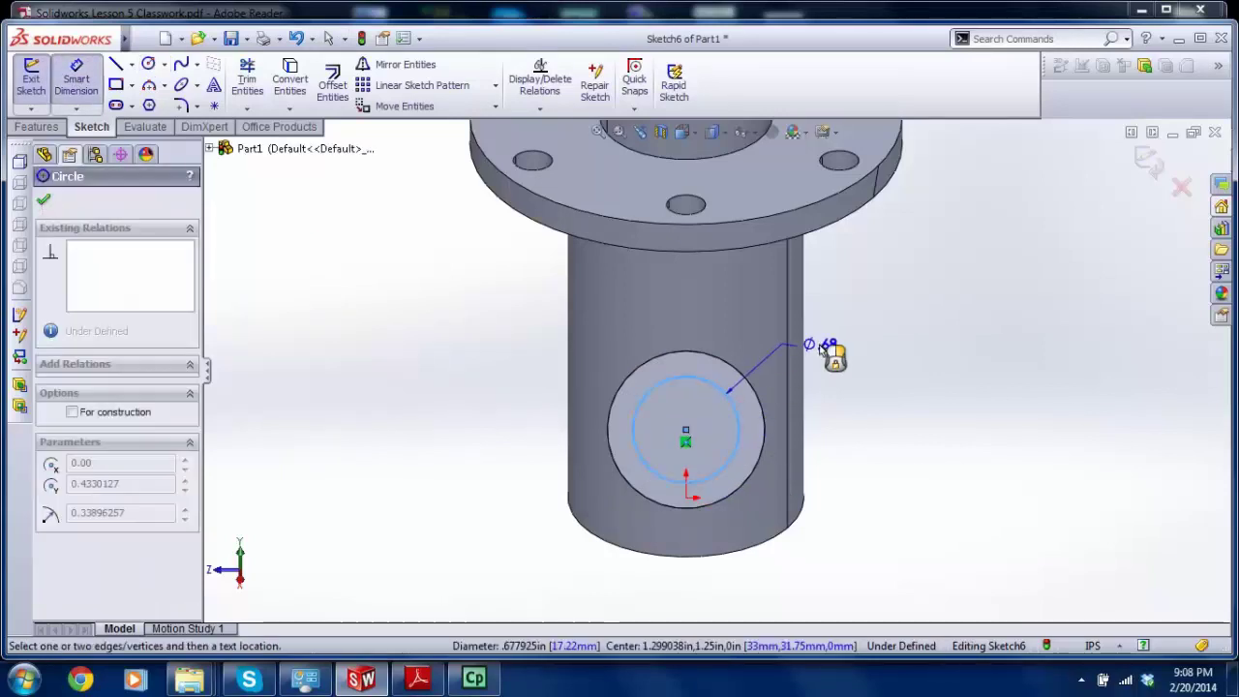
scroll(769, 325, down, 1)
middle_drag(767, 328, 813, 331)
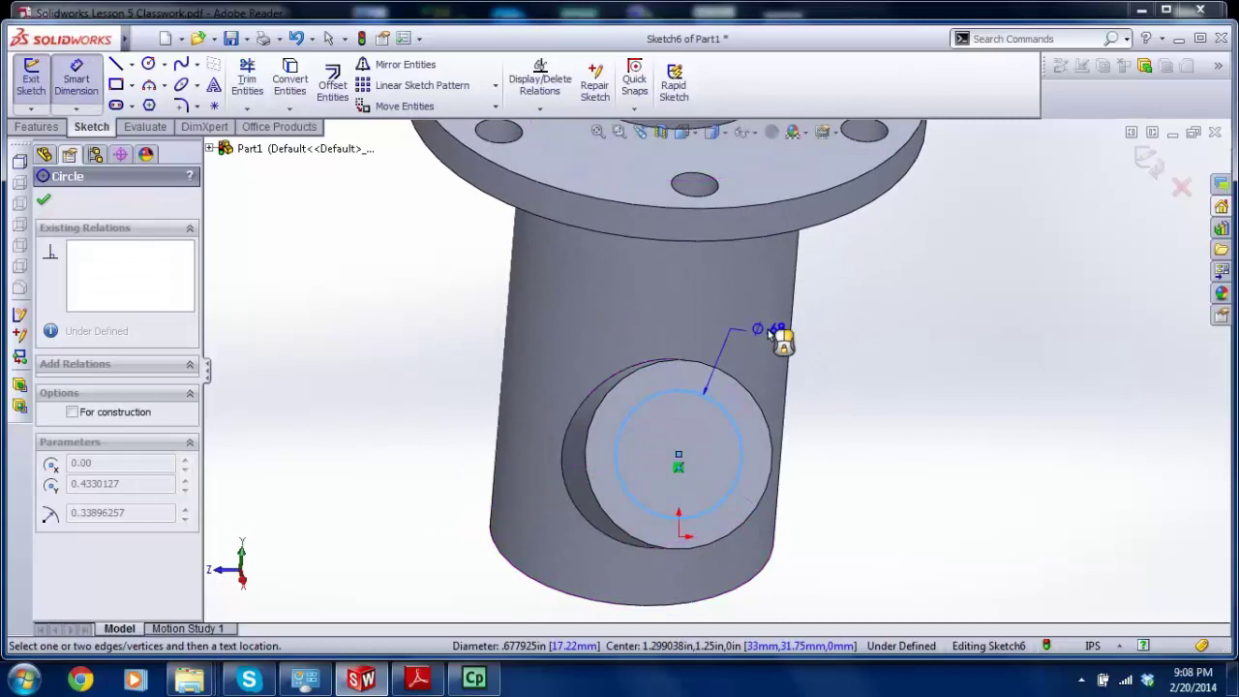
click(777, 349)
key(BackSpace)
text(.75)
key(Return)
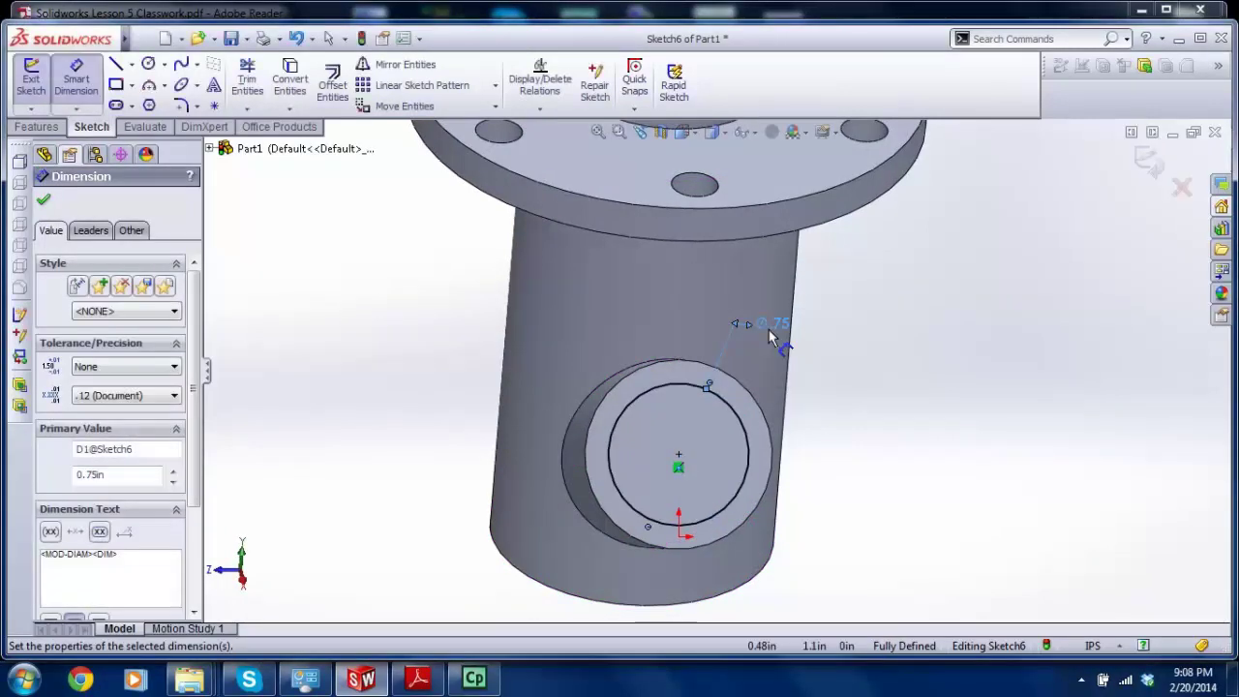
key(Escape)
Step: Exit the sketch and cut-extrude the 0.75 in circle through the branch with the Up To Next end condition
scroll(769, 335, up, 2)
click(1148, 163)
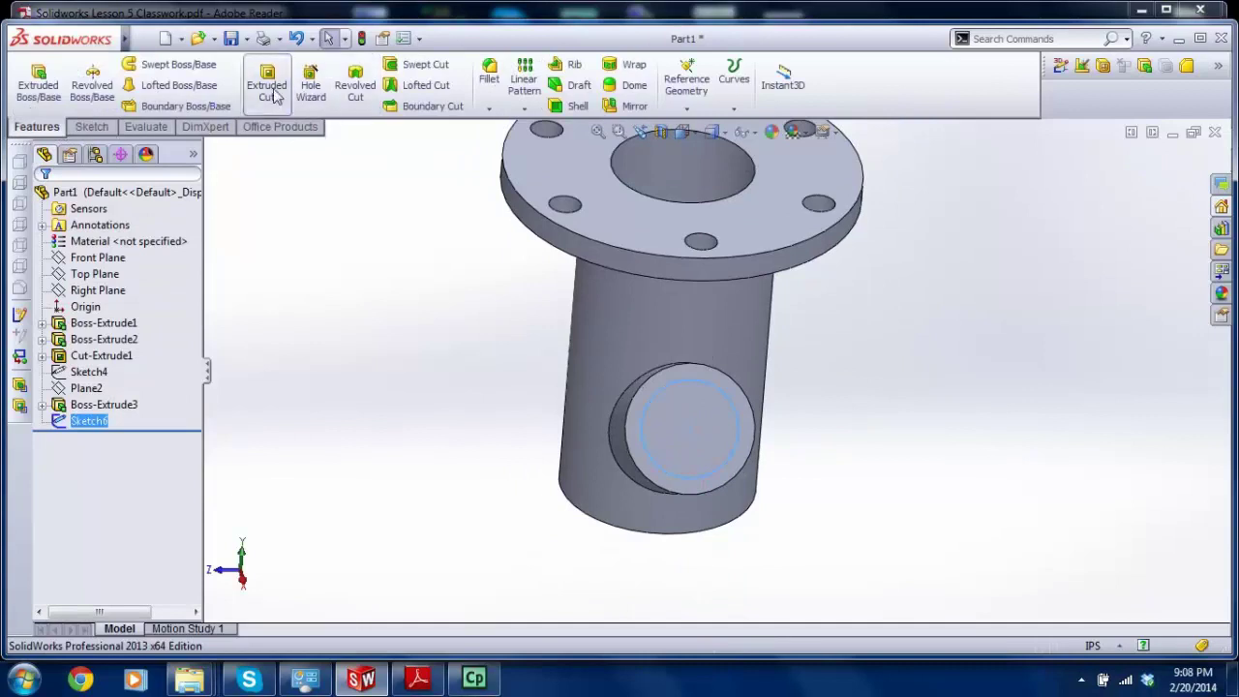
click(266, 85)
click(103, 305)
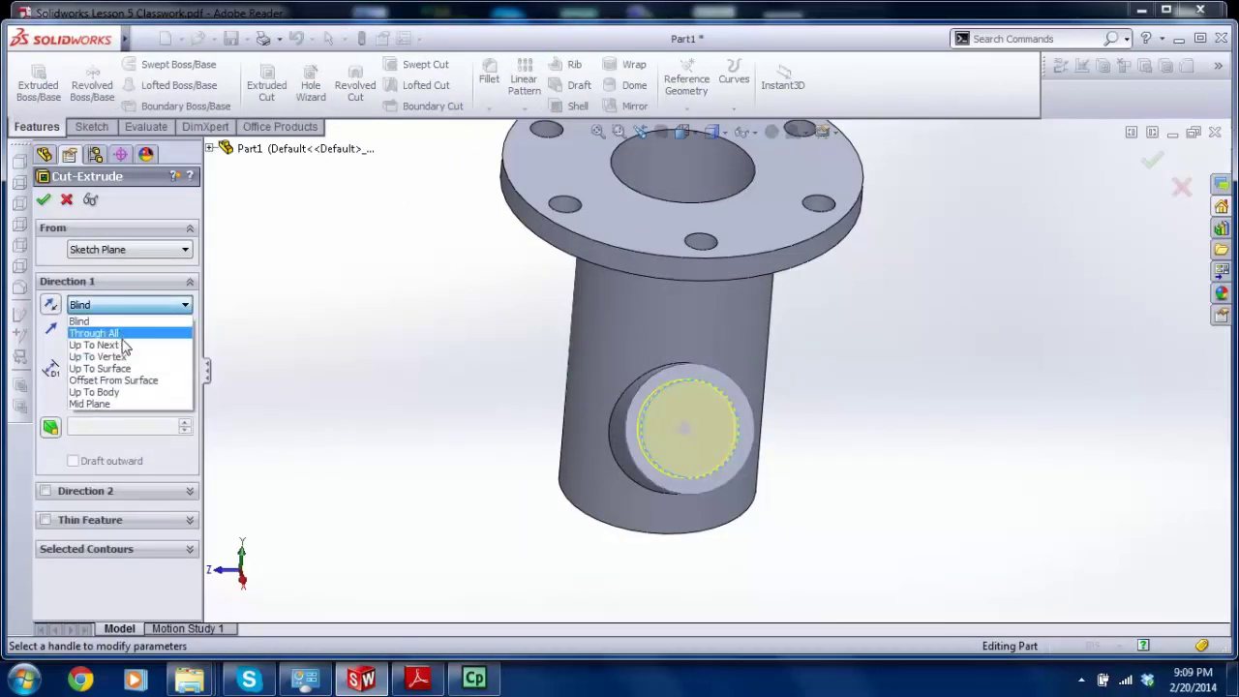
click(123, 339)
middle_drag(418, 440, 553, 429)
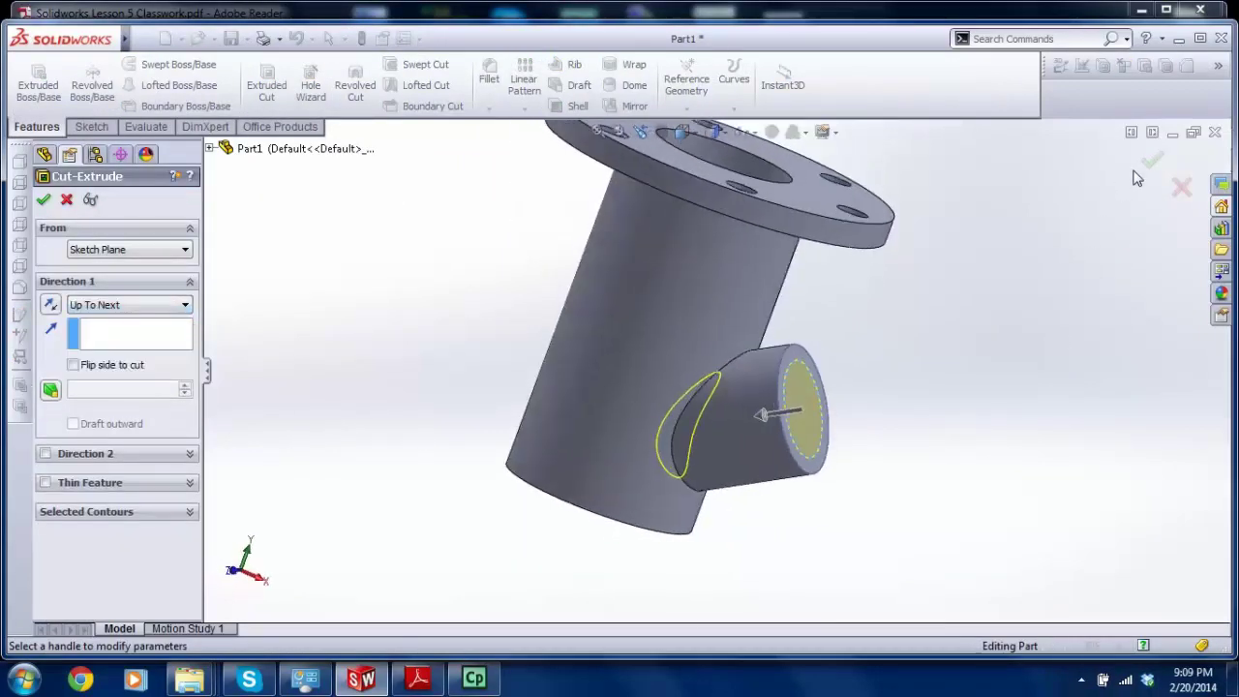
key(Return)
Step: Examine the branch bore in a Front Plane section view and compare it with the Flange Fitting drawing in Adobe Reader
middle_drag(826, 421, 745, 344)
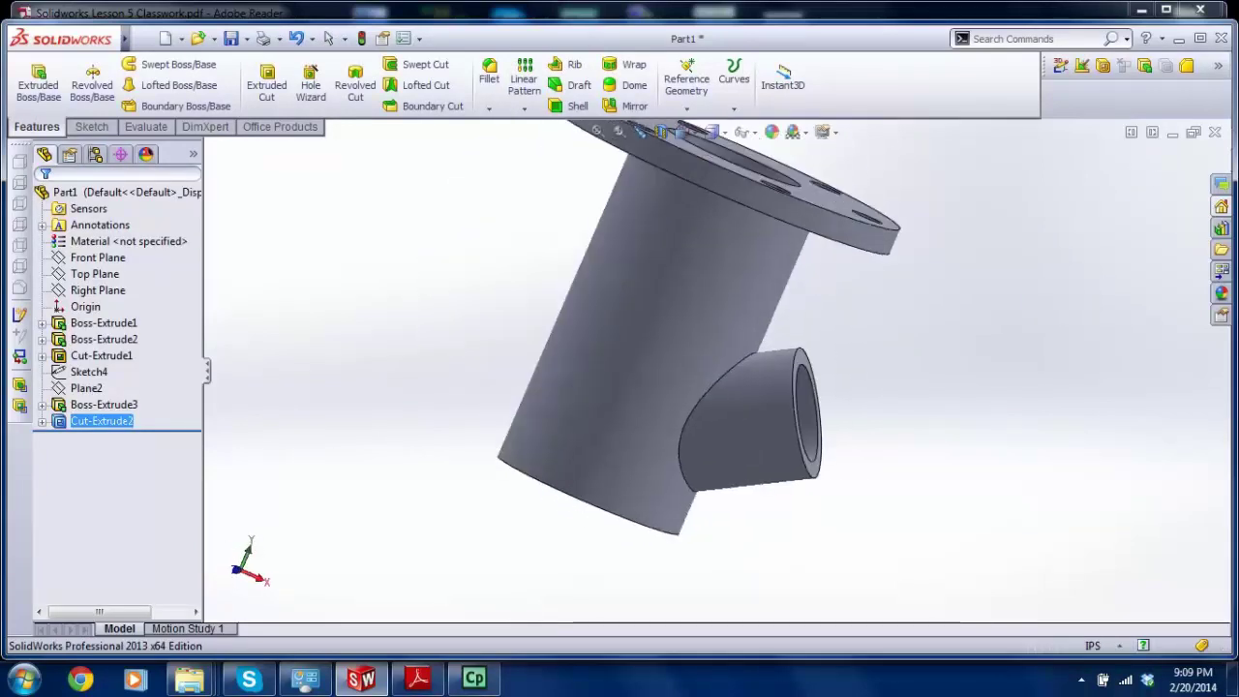
scroll(745, 343, up, 3)
middle_drag(704, 385, 648, 172)
click(661, 132)
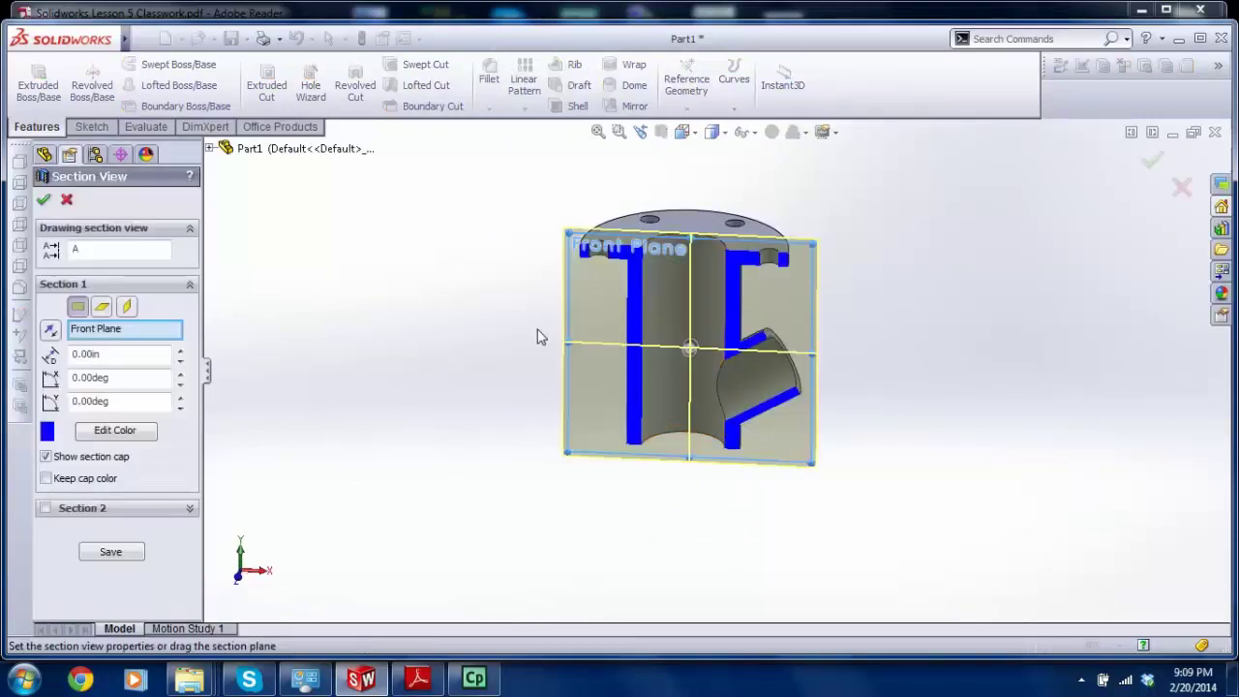
click(1151, 164)
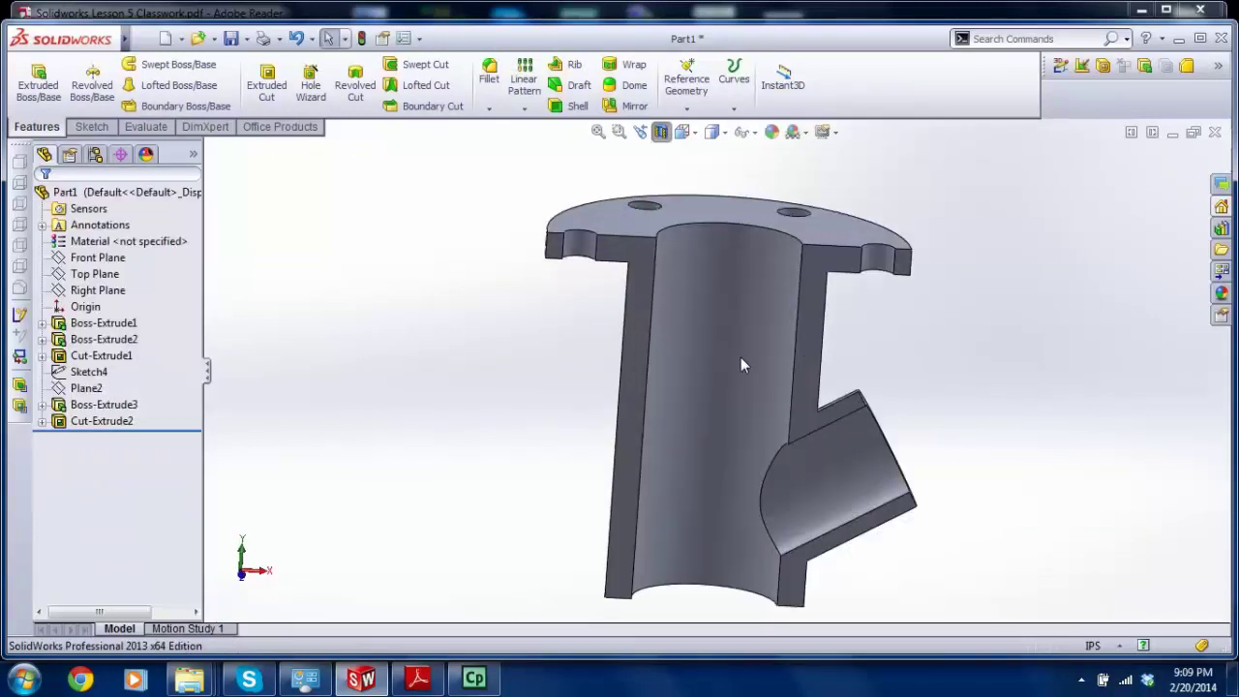
click(419, 679)
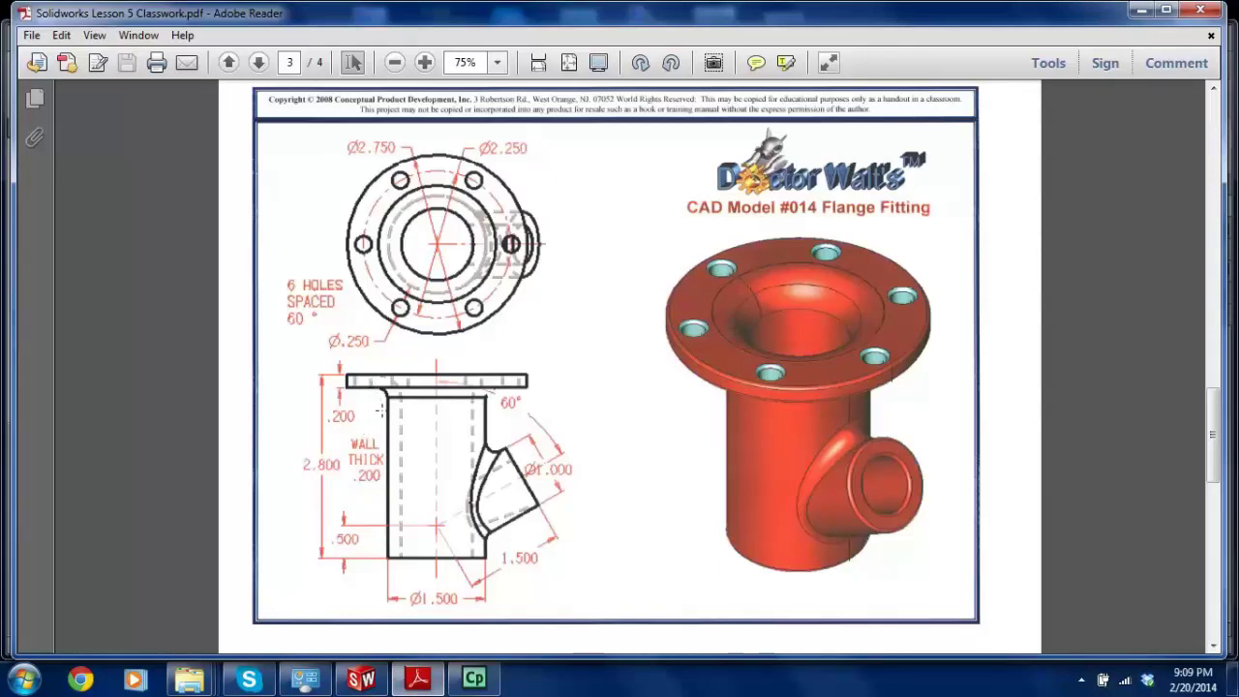
click(361, 679)
click(662, 131)
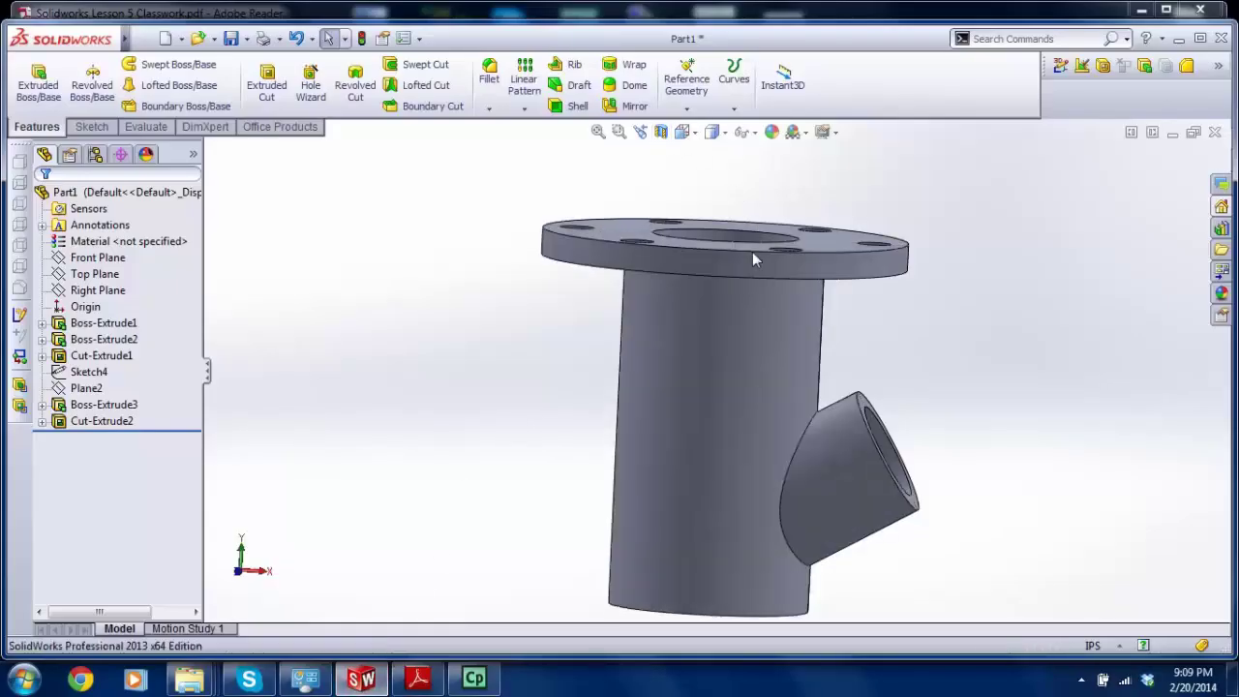
Step: Assign Plain Carbon Steel as the material of the flange fitting
middle_drag(753, 252, 731, 278)
scroll(731, 278, up, 2)
click(129, 243)
right_click(129, 244)
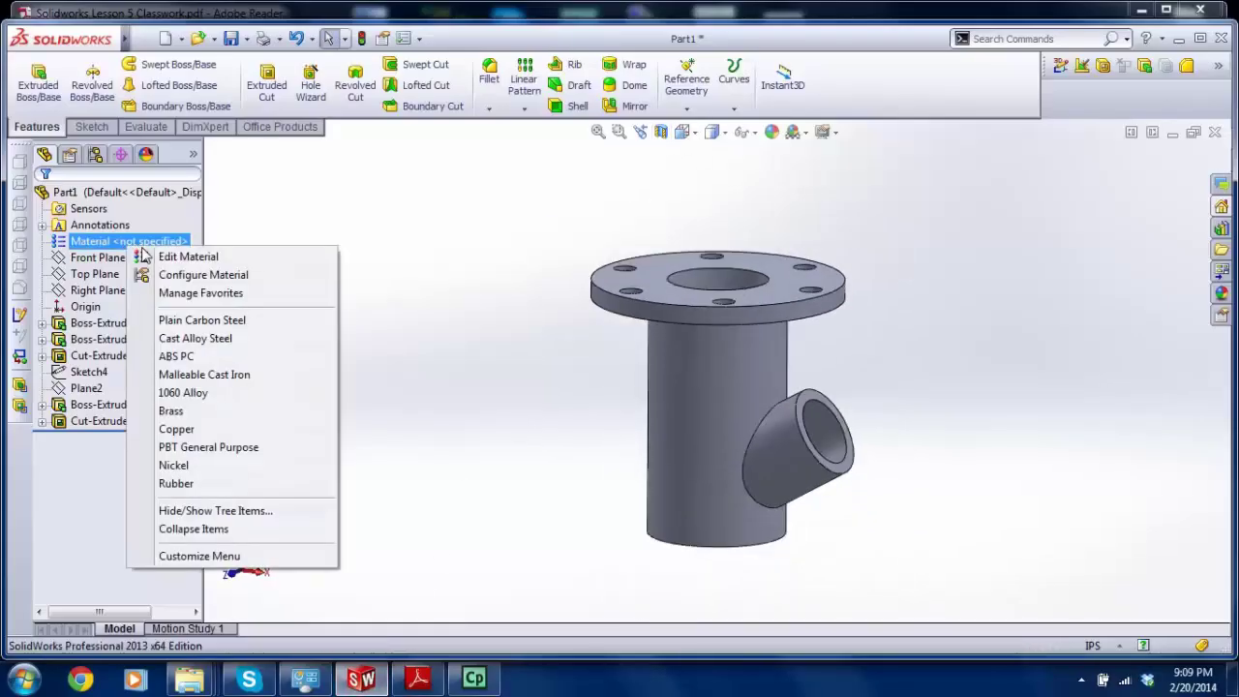
click(191, 321)
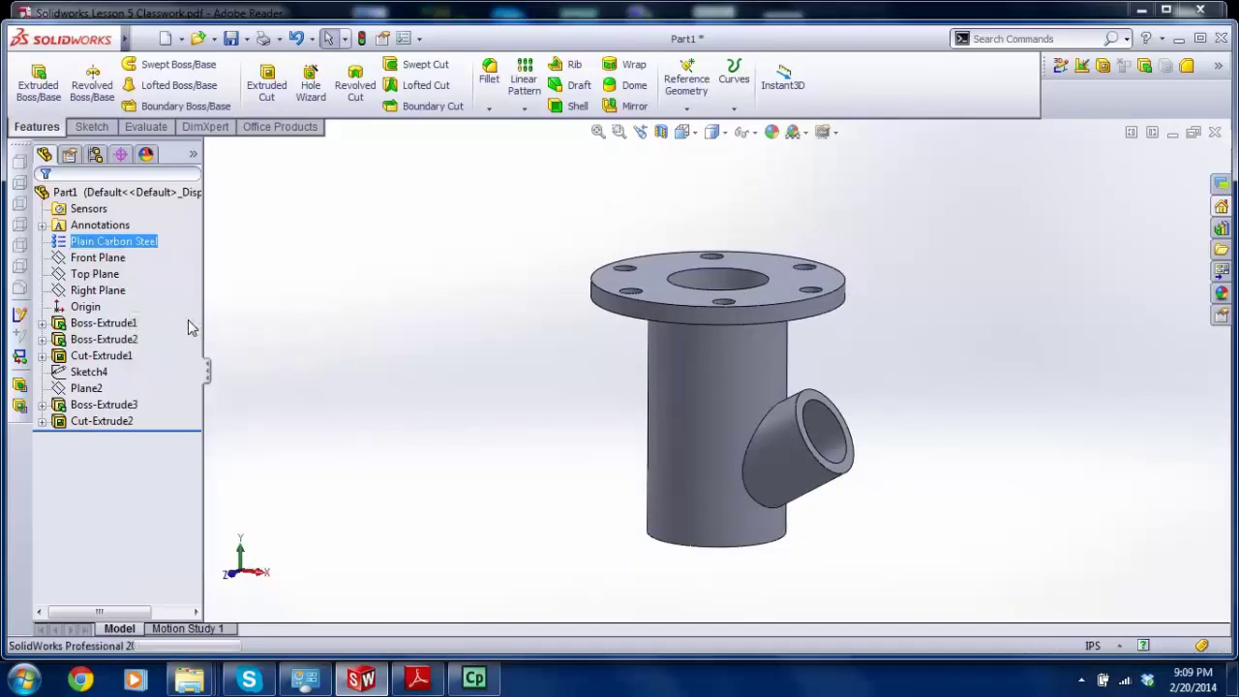
middle_drag(531, 305, 547, 339)
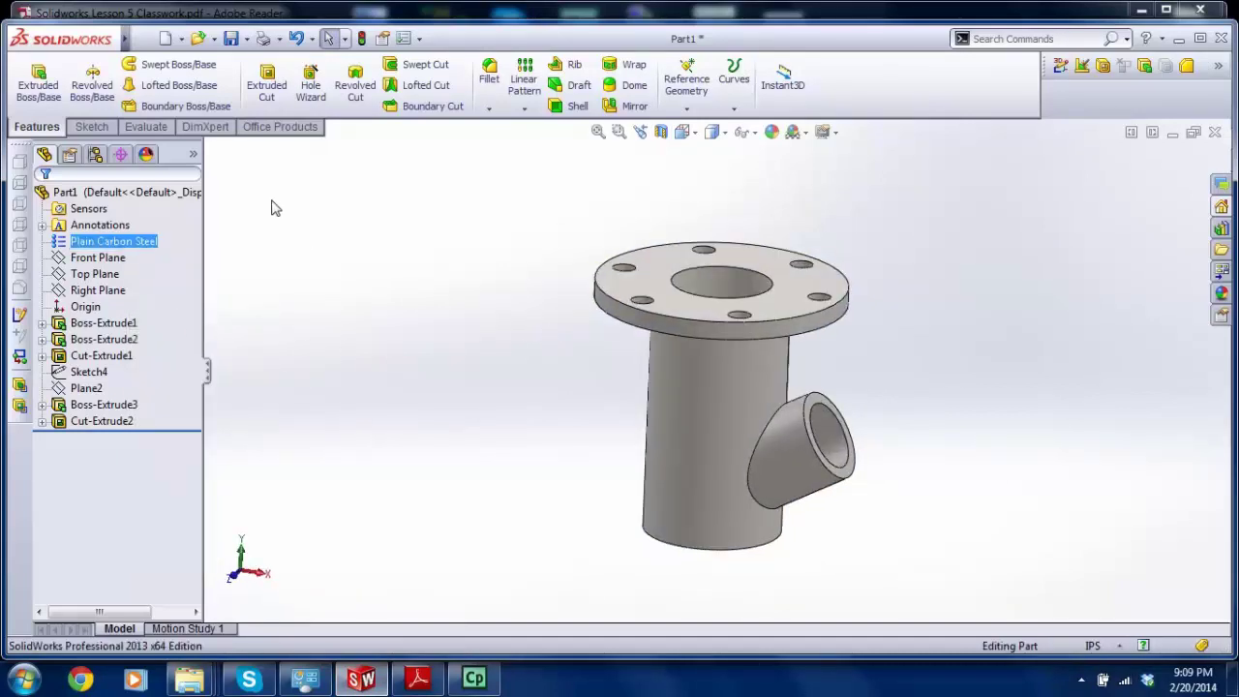
Step: Check the mass properties of the flange fitting and close the report
click(131, 128)
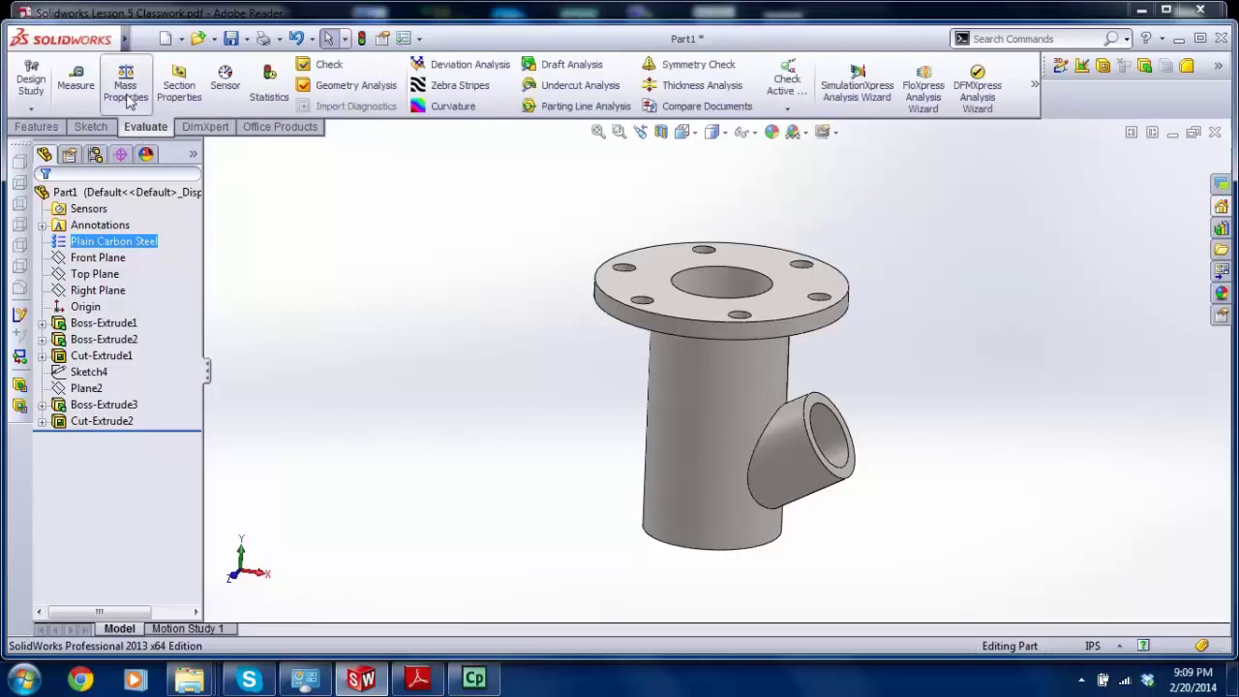
click(122, 87)
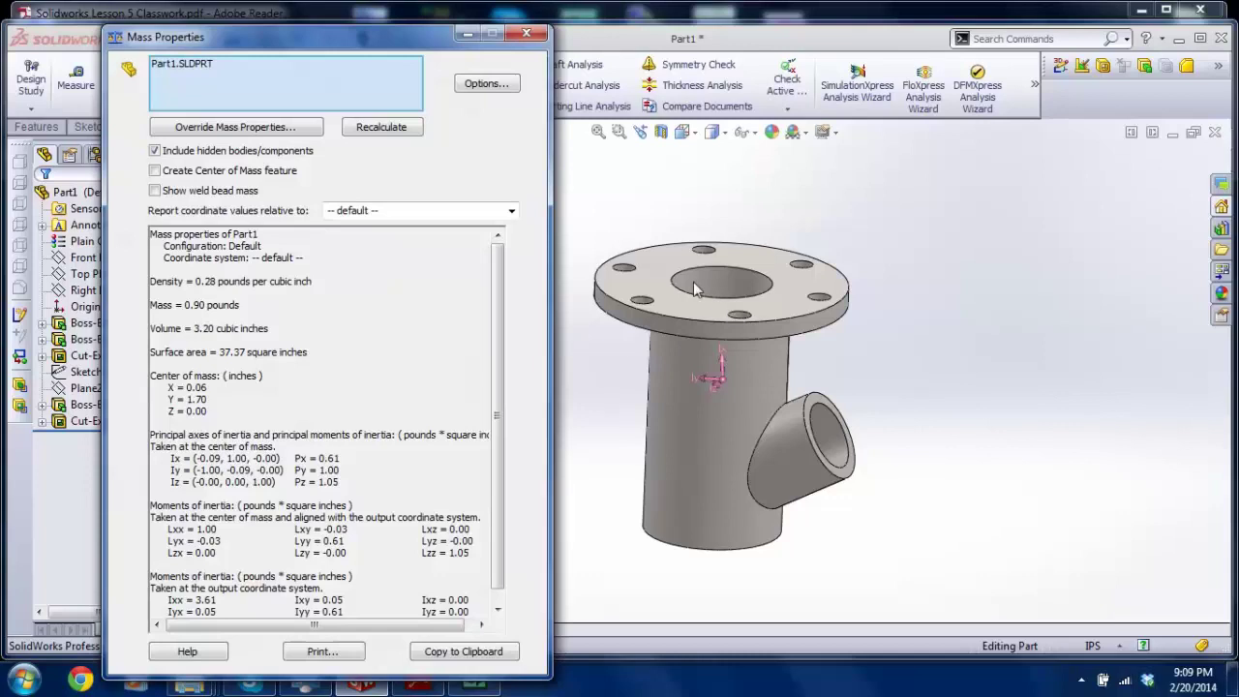
click(526, 33)
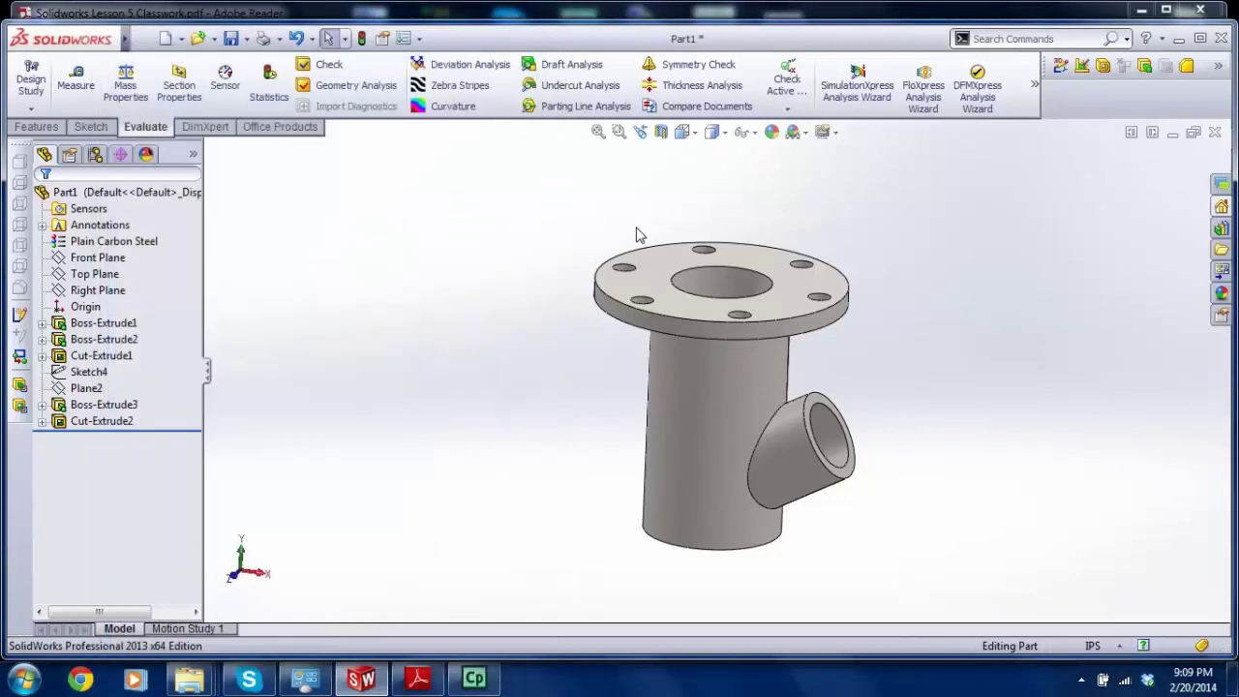
mouse_move(634, 240)
middle_down()
mouse_move(641, 133)
mouse_move(629, 274)
mouse_move(636, 255)
middle_up()
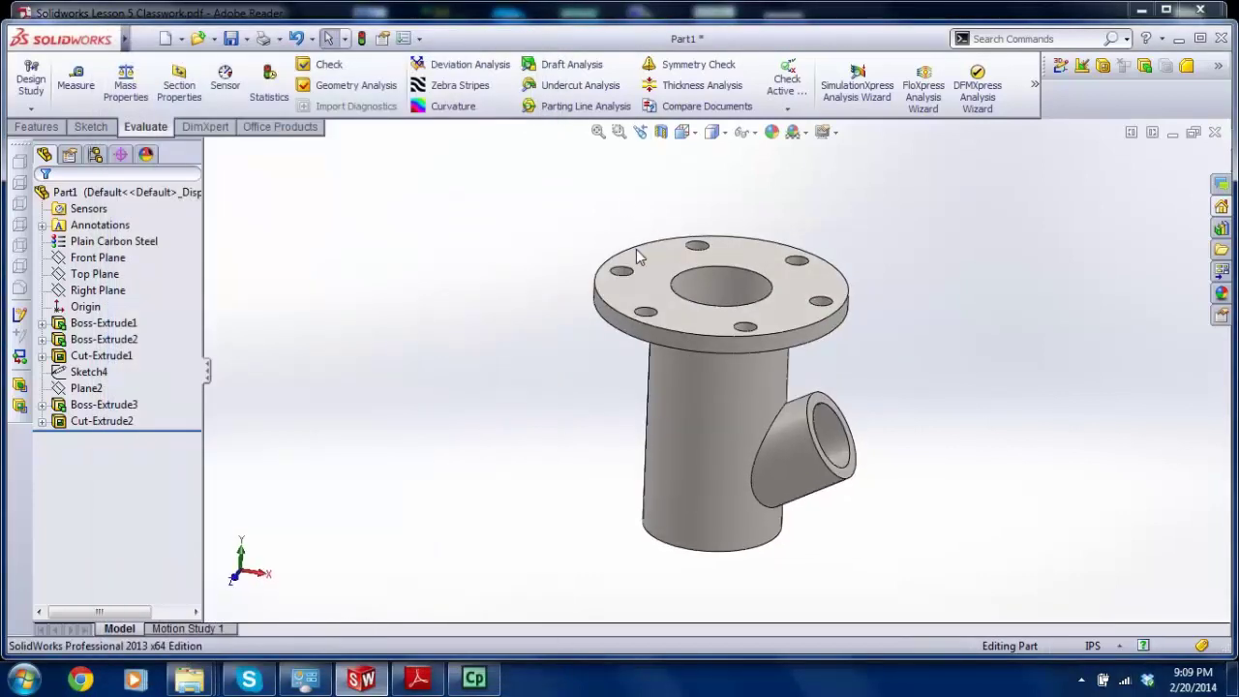
Step: Fillet the upper edges of the six flange bolt holes with a constant radius of 0.03 in
click(39, 127)
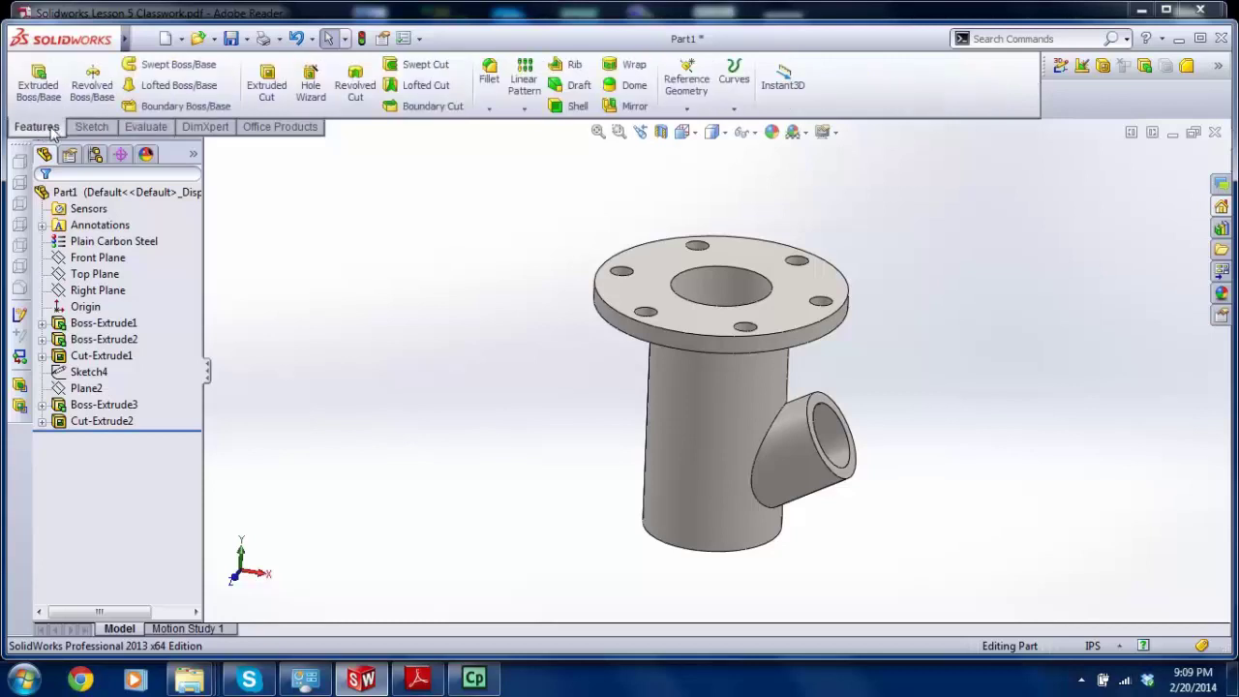
click(489, 75)
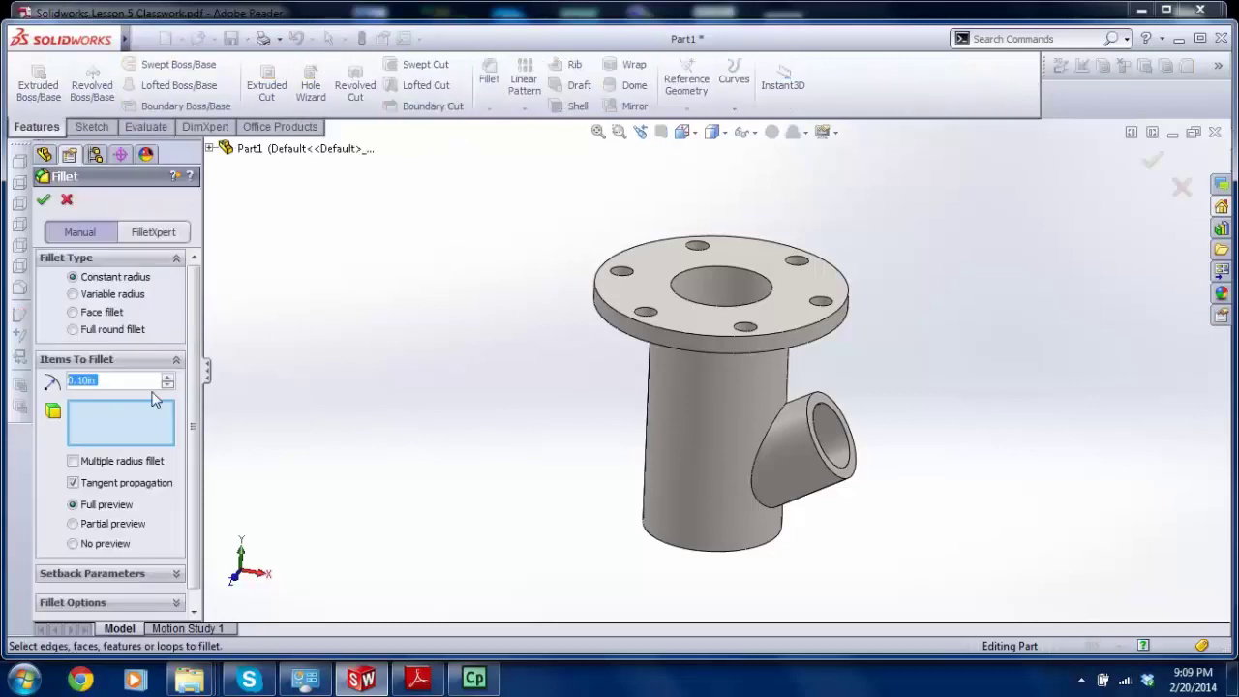
text(0.03)
key(Return)
scroll(685, 291, down, 3)
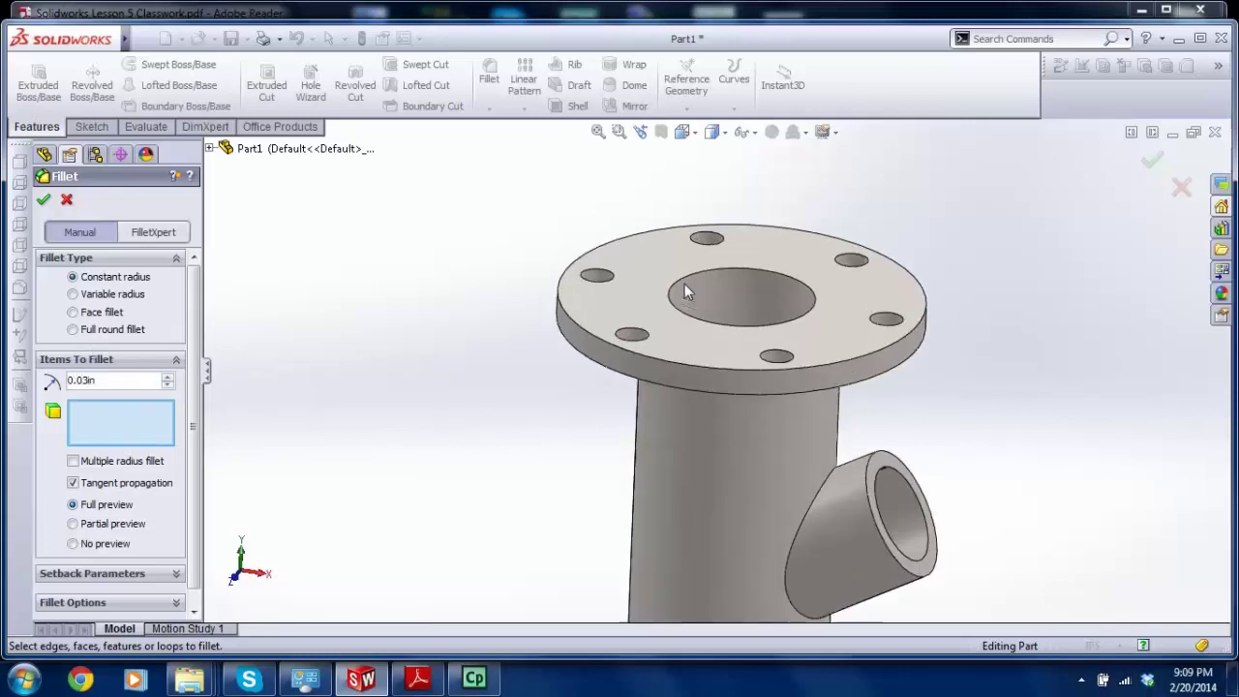
click(643, 331)
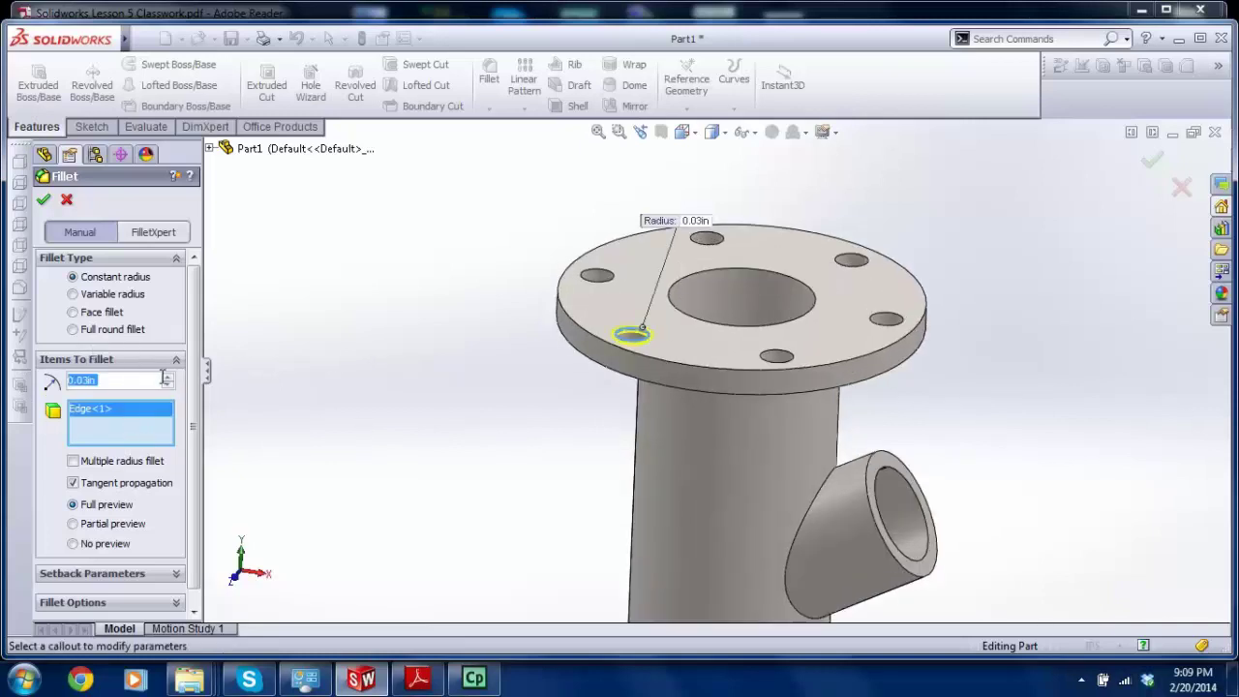
click(598, 281)
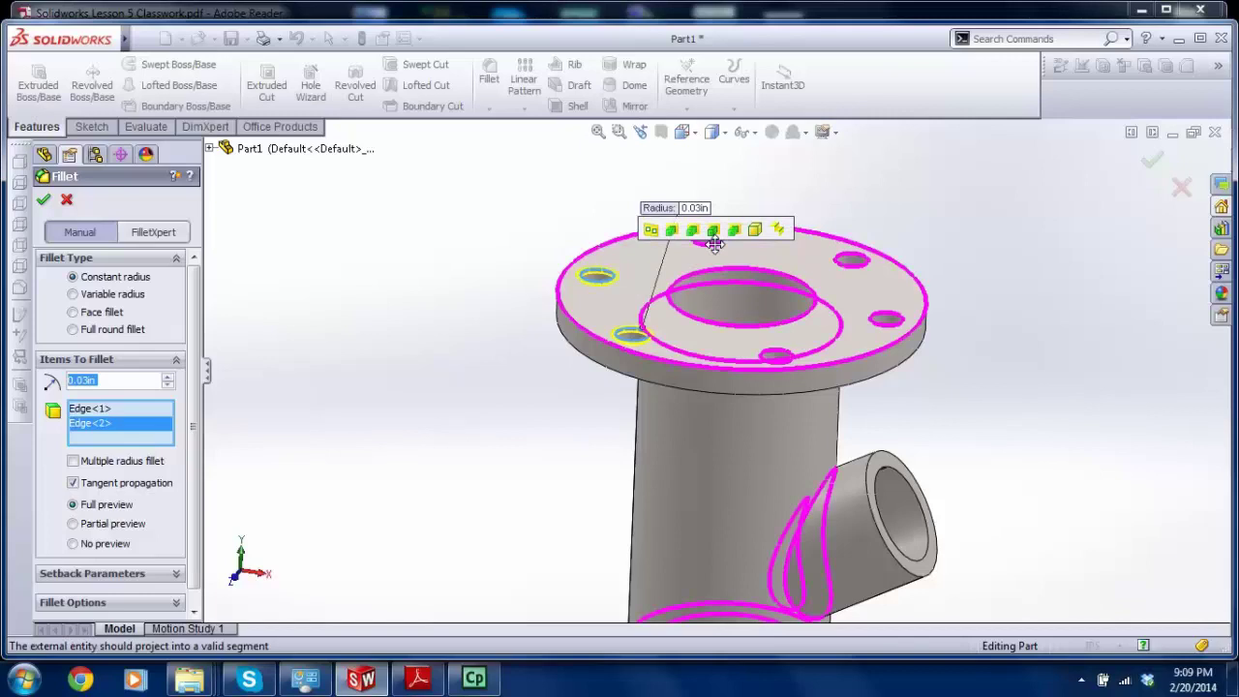
middle_drag(883, 274, 867, 316)
click(728, 229)
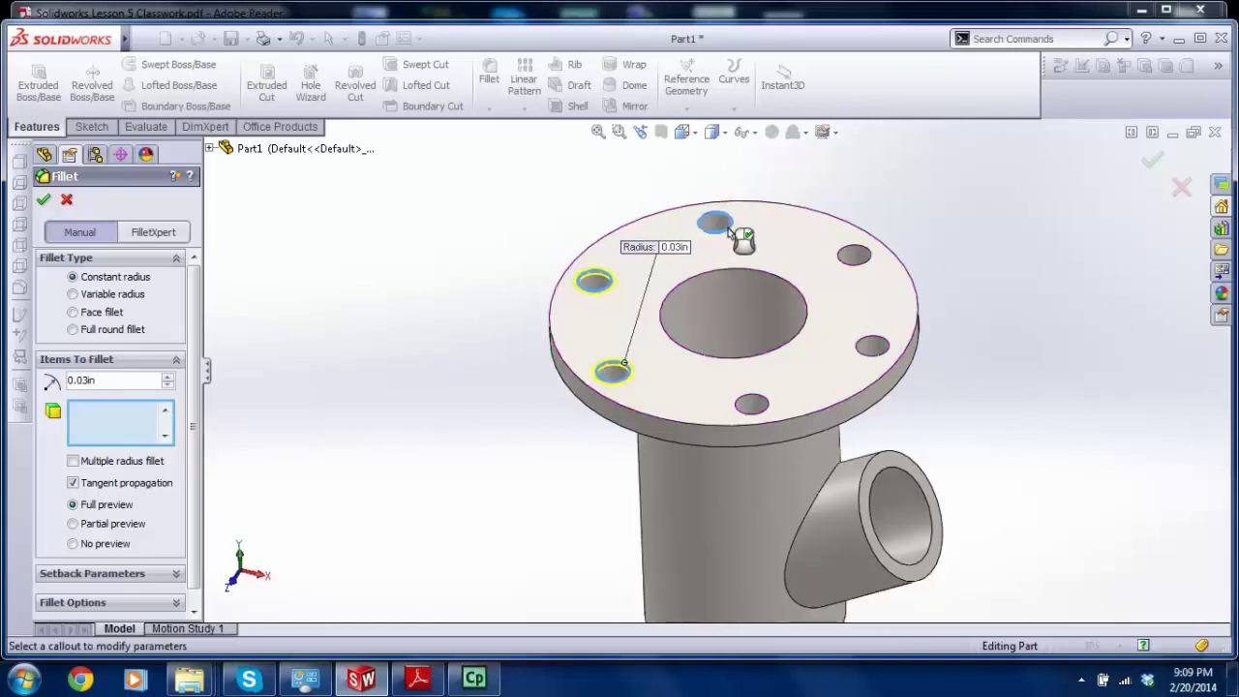
click(726, 226)
click(854, 255)
click(871, 346)
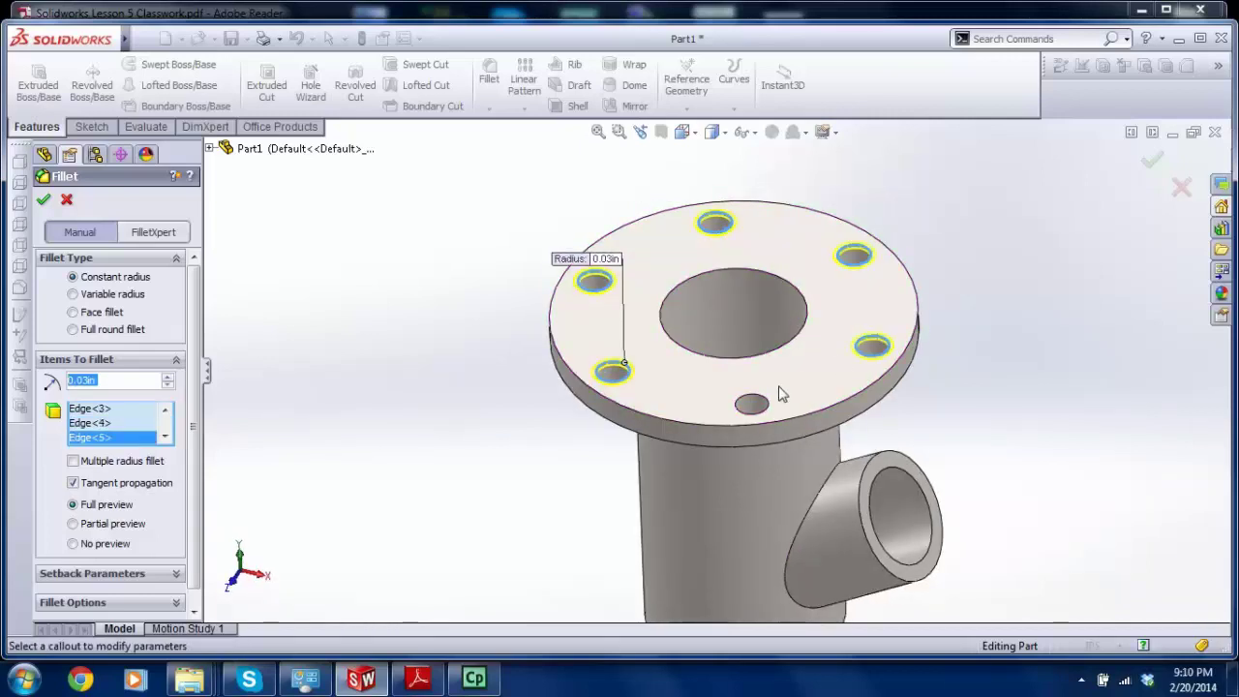
click(754, 403)
middle_drag(382, 452, 366, 407)
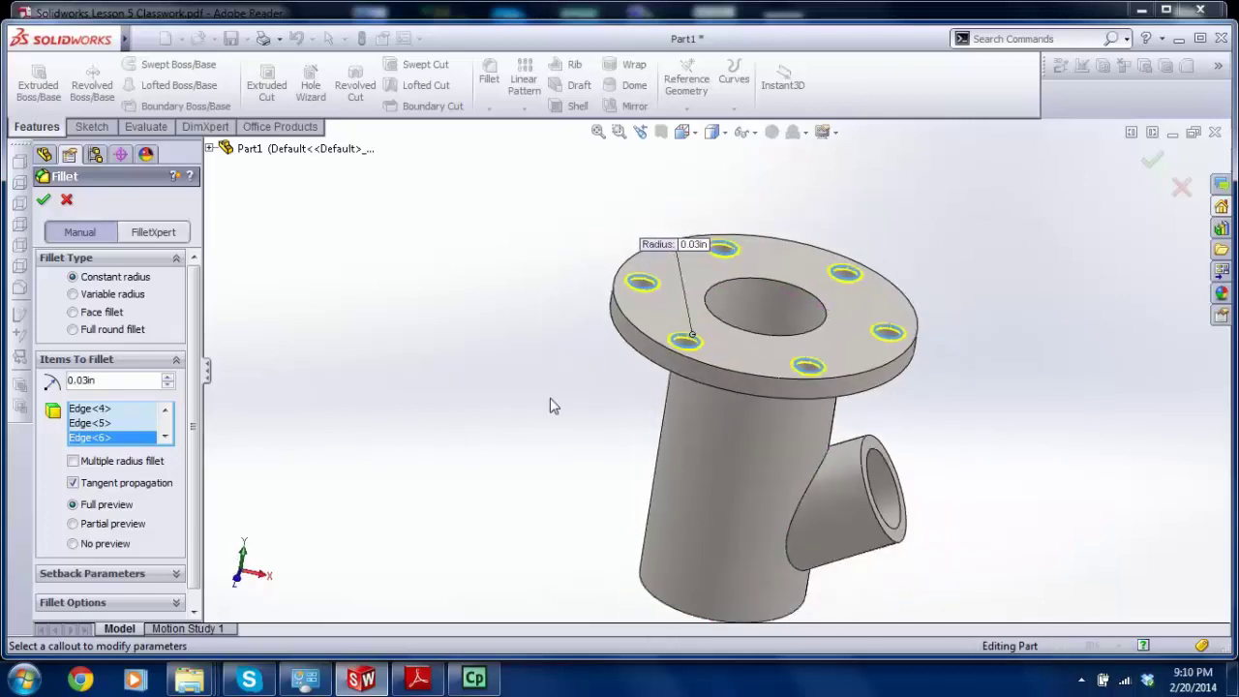
click(43, 200)
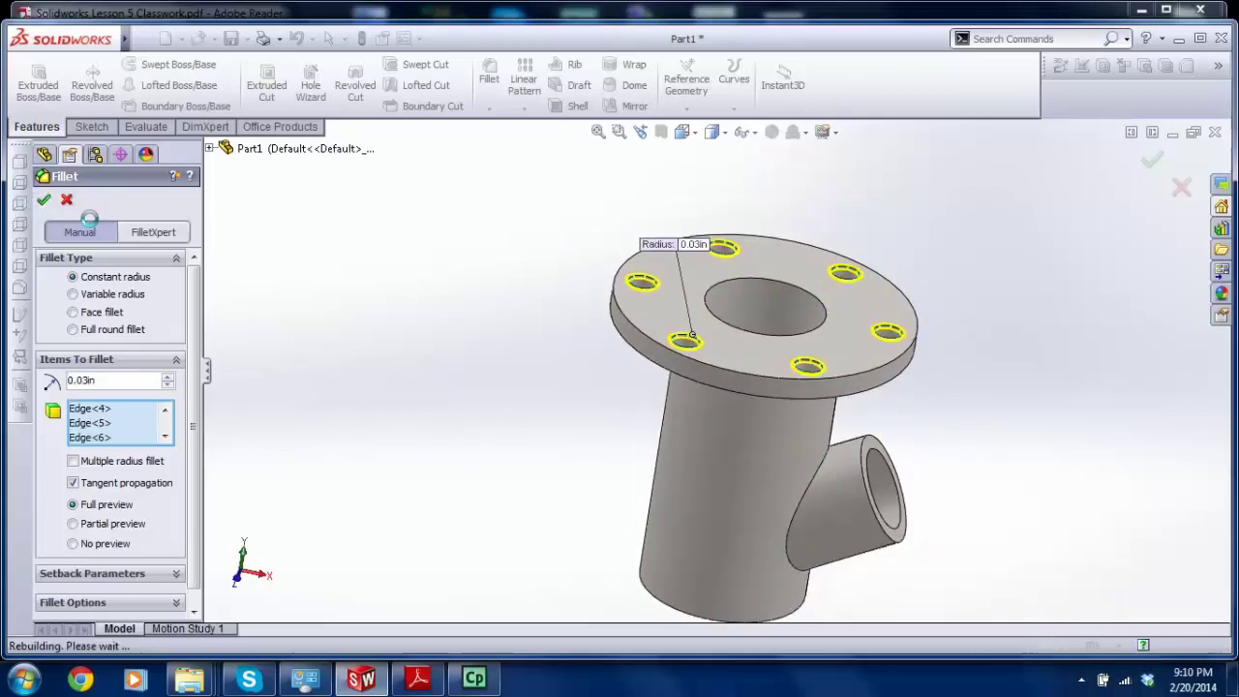
Step: Start another constant-radius fillet with the underside of the flange in view and set its radius to 0.125 in
middle_drag(611, 472, 685, 341)
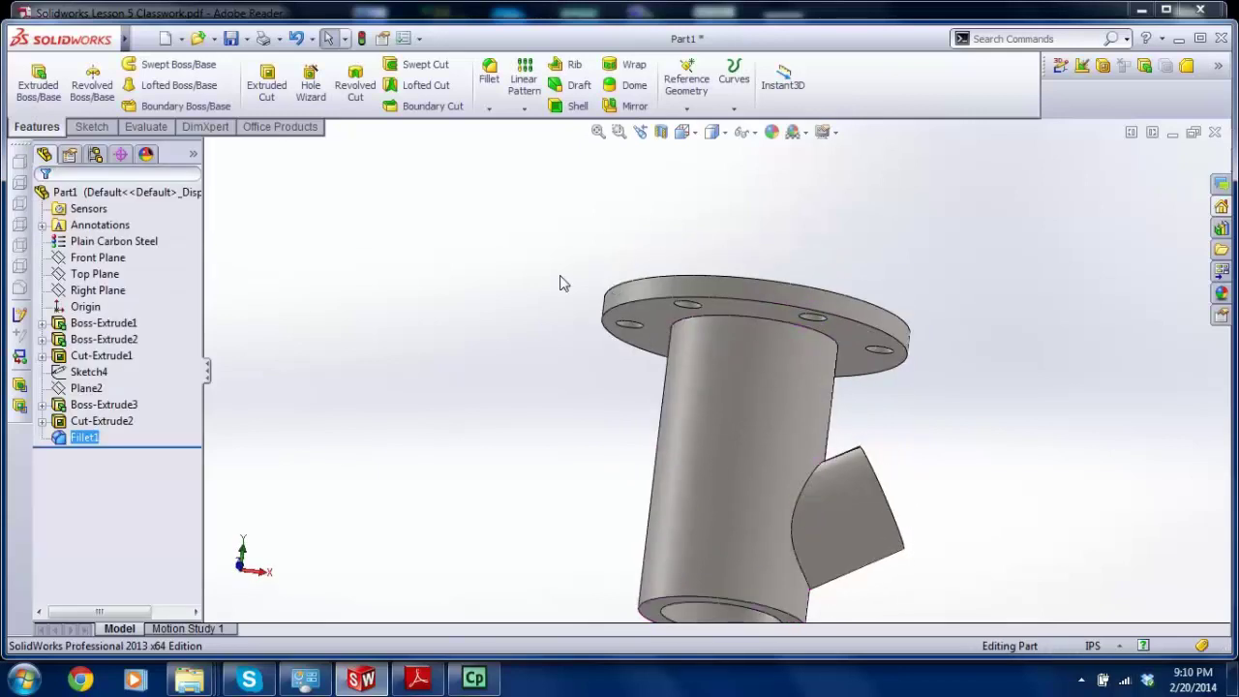
click(489, 77)
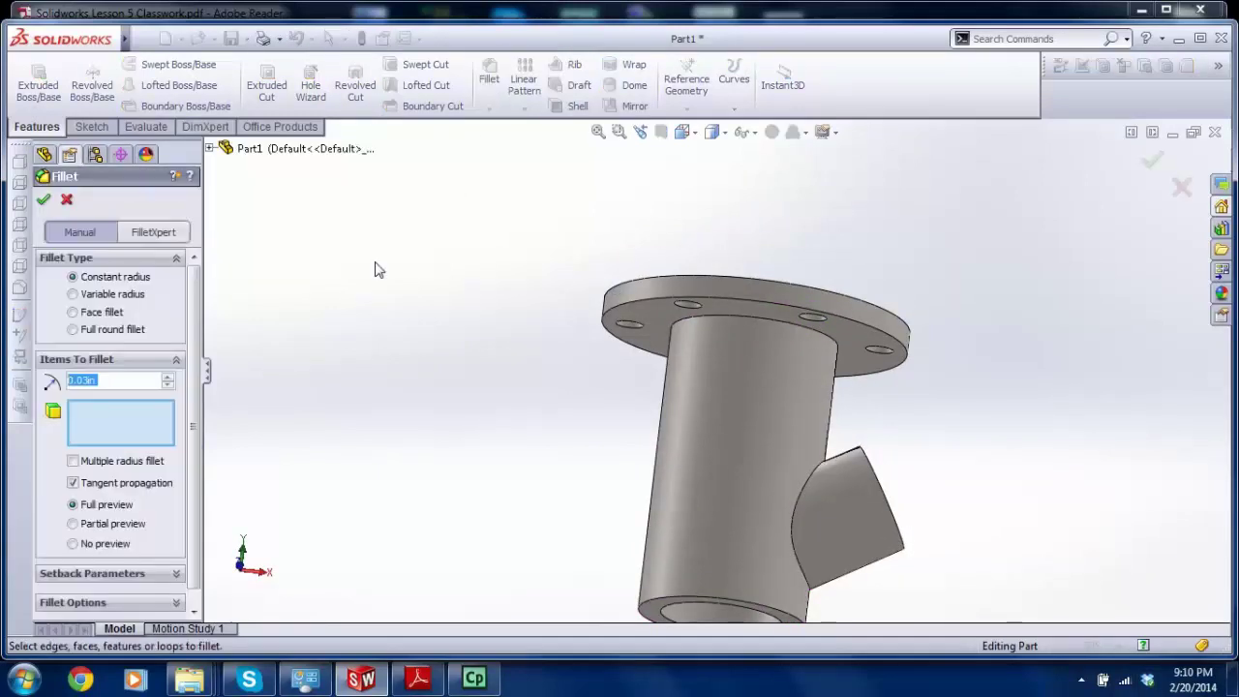
text(.1245)
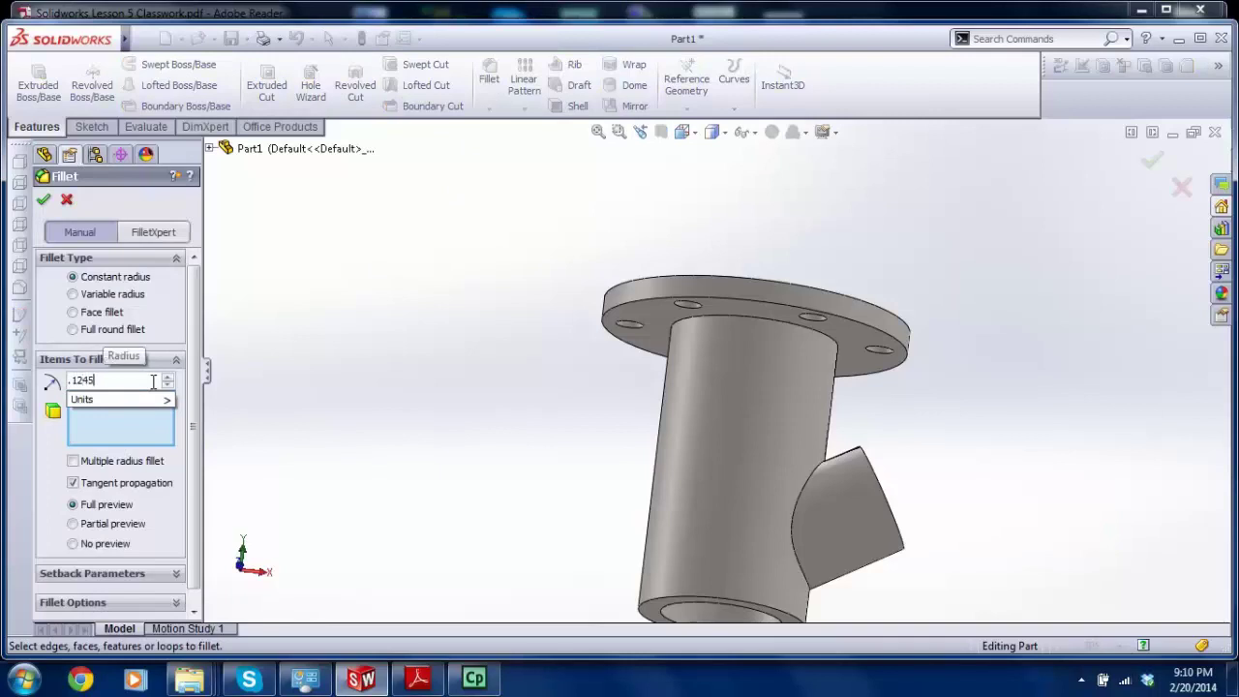
key(BackSpace)
key(BackSpace)
text(5)
key(Return)
scroll(774, 363, down, 3)
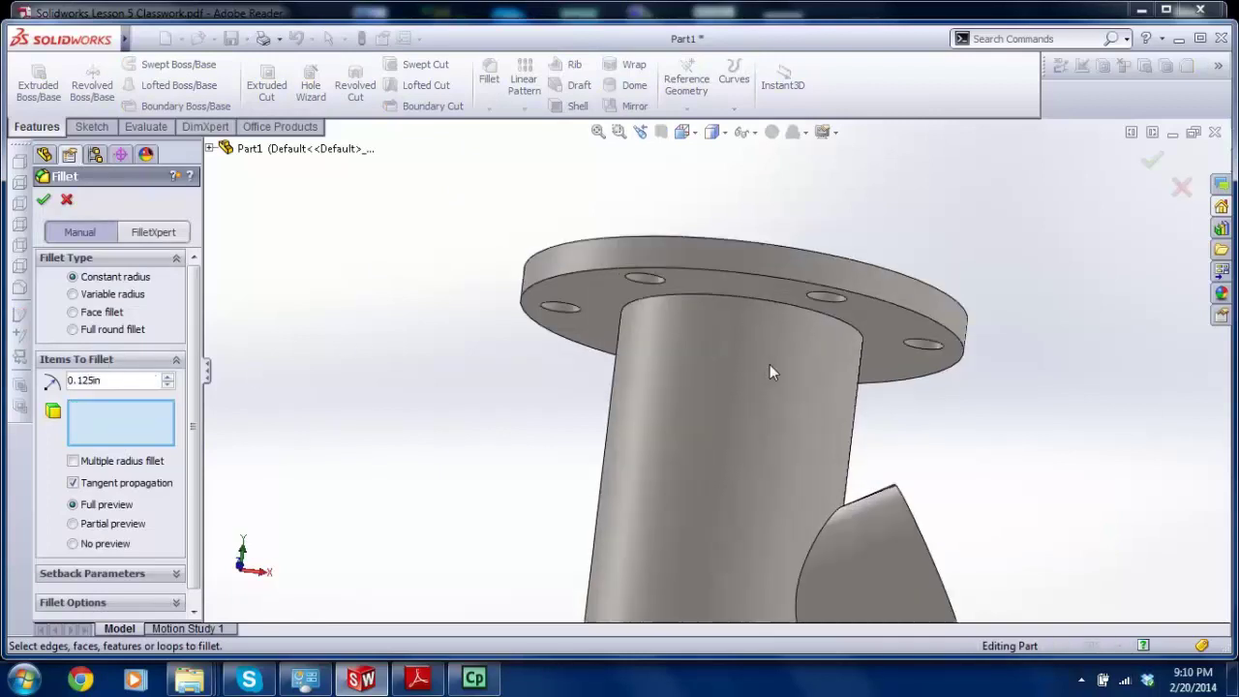
scroll(752, 304, up, 1)
click(753, 310)
scroll(757, 401, up, 2)
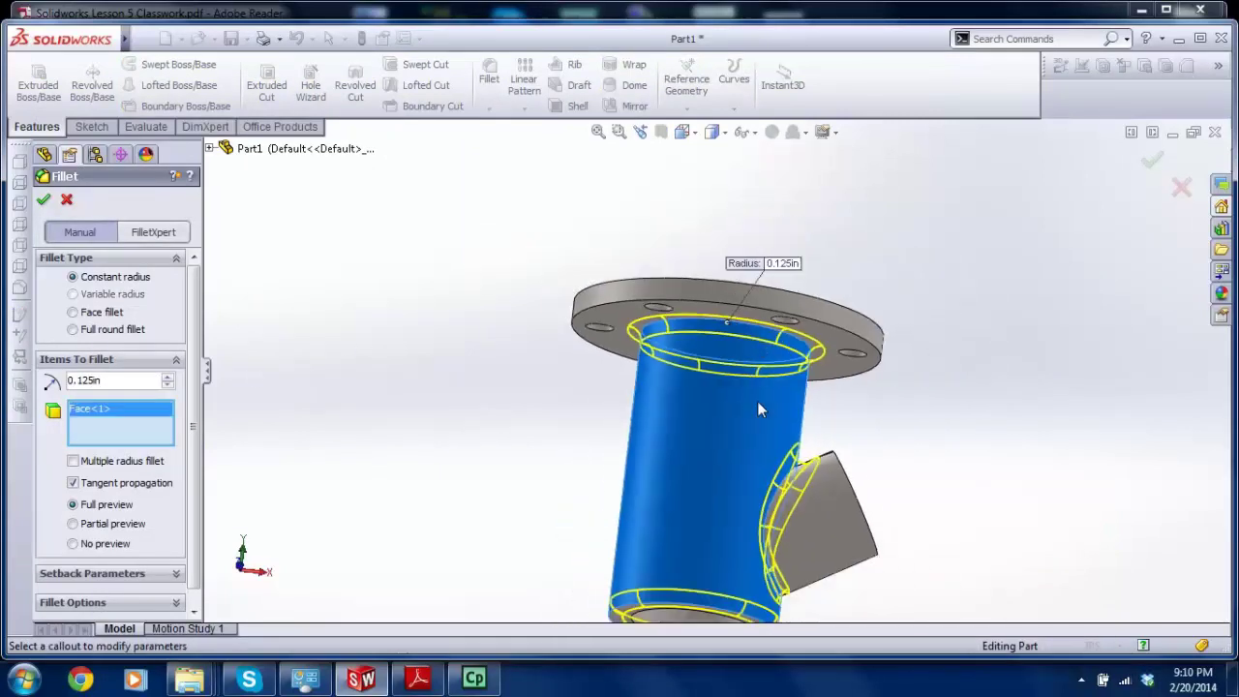
scroll(727, 433, up, 1)
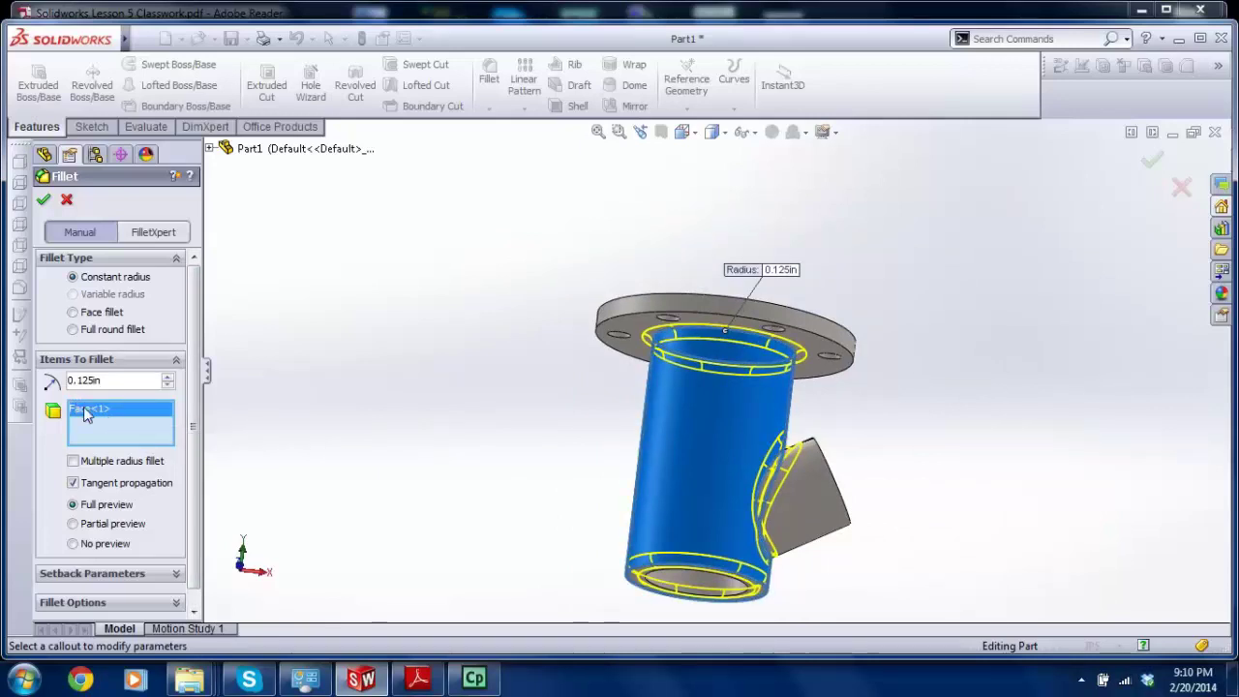
key(Delete)
Step: Apply the 0.125 in fillet to the edge between tube and flange underside and the edge where the branch meets the tube
click(681, 330)
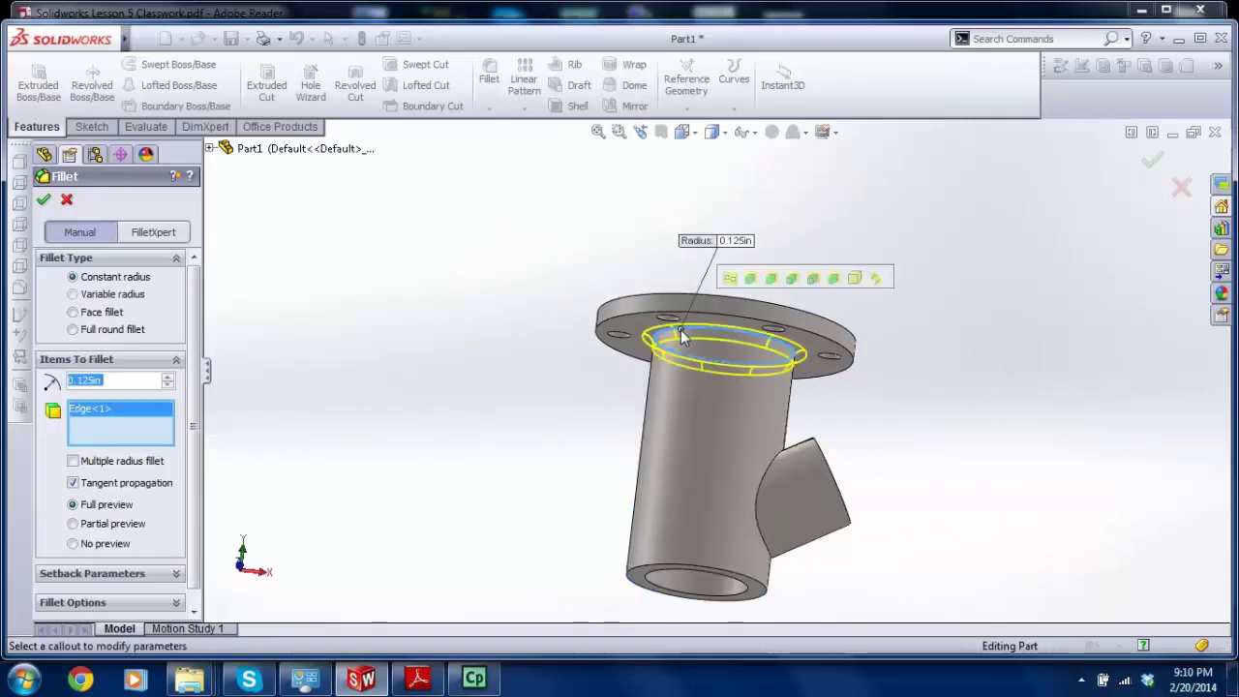
click(770, 470)
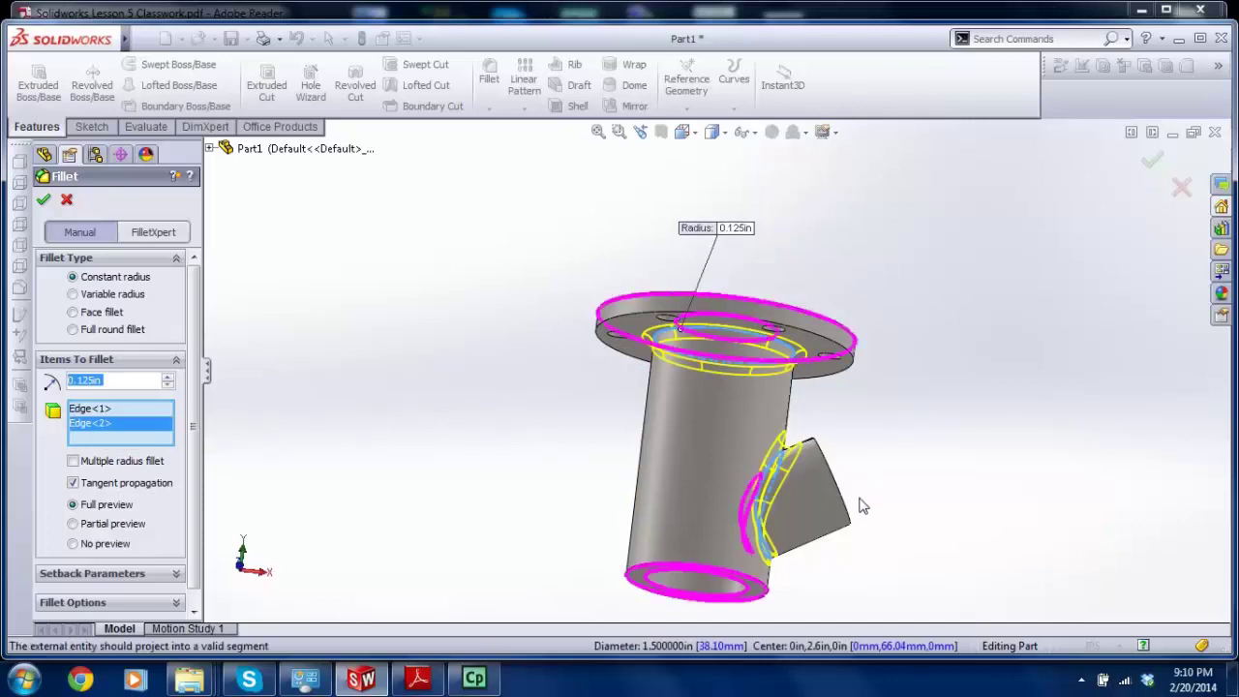
click(1150, 161)
Step: Examine the fillets at the bolt holes, the flange underside and the branch junction from several angles
mouse_move(888, 265)
middle_down()
mouse_move(888, 436)
mouse_move(888, 286)
middle_up()
middle_drag(707, 436, 725, 368)
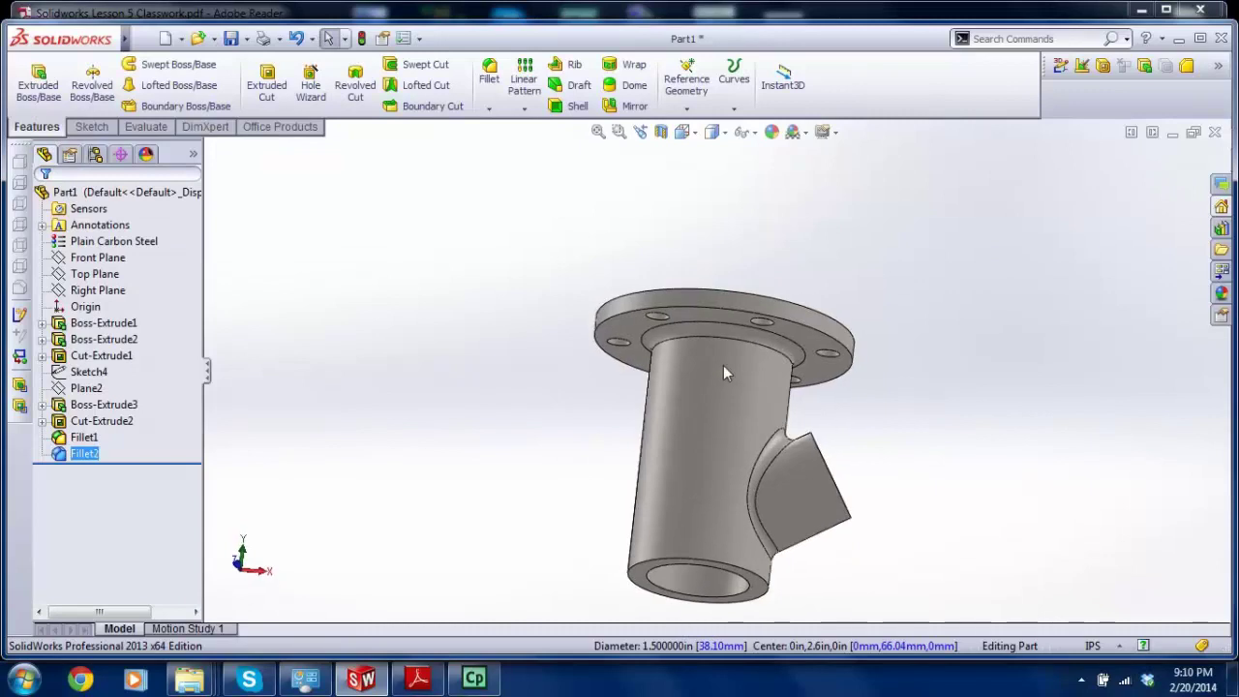
scroll(725, 368, up, 3)
middle_drag(669, 514, 651, 605)
middle_drag(723, 365, 691, 391)
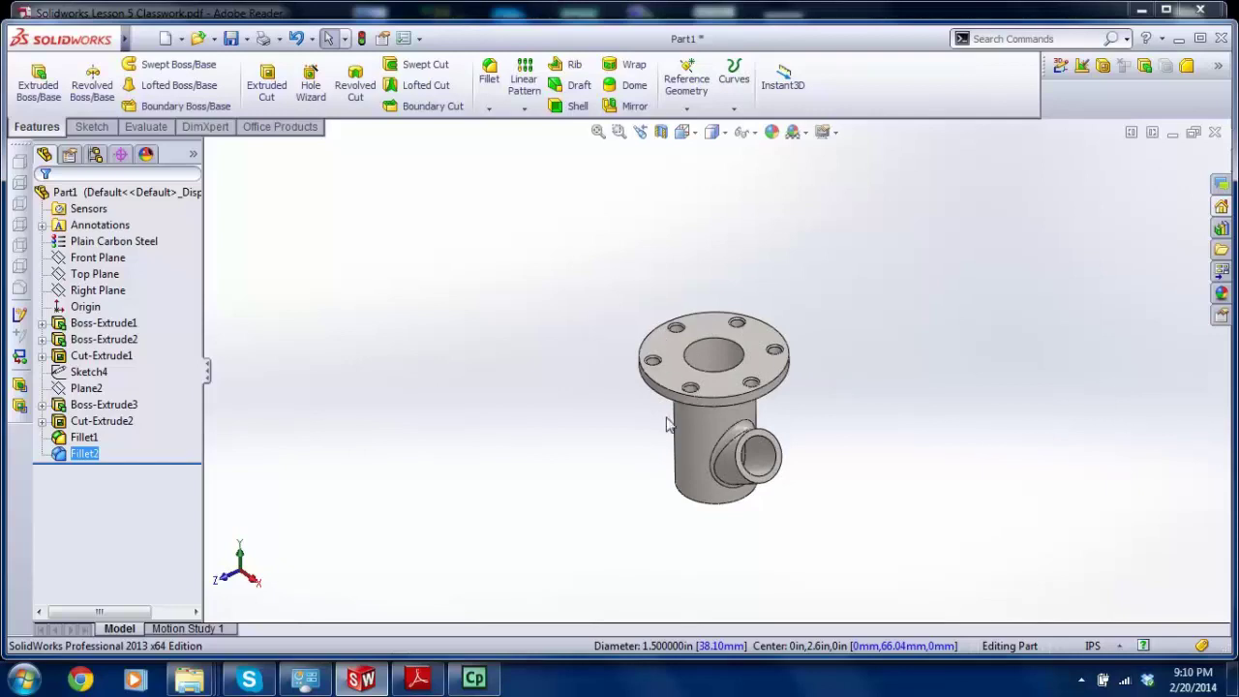
middle_drag(667, 422, 707, 339)
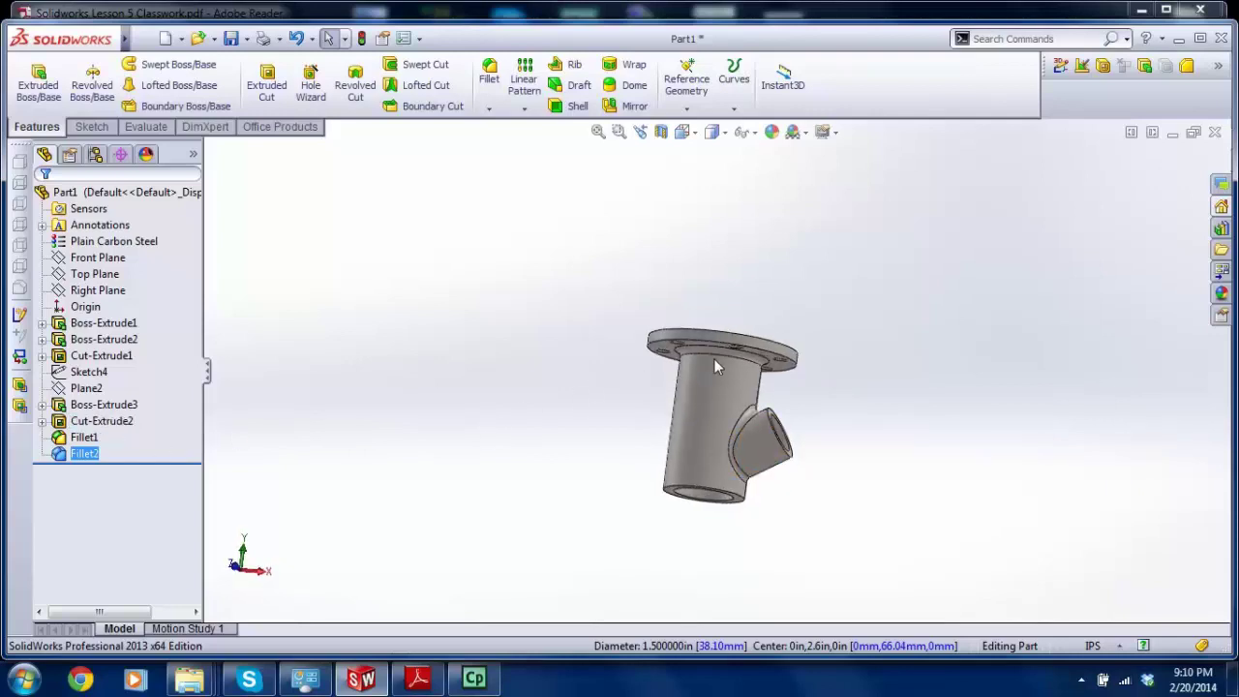
scroll(711, 353, down, 2)
scroll(711, 353, down, 2)
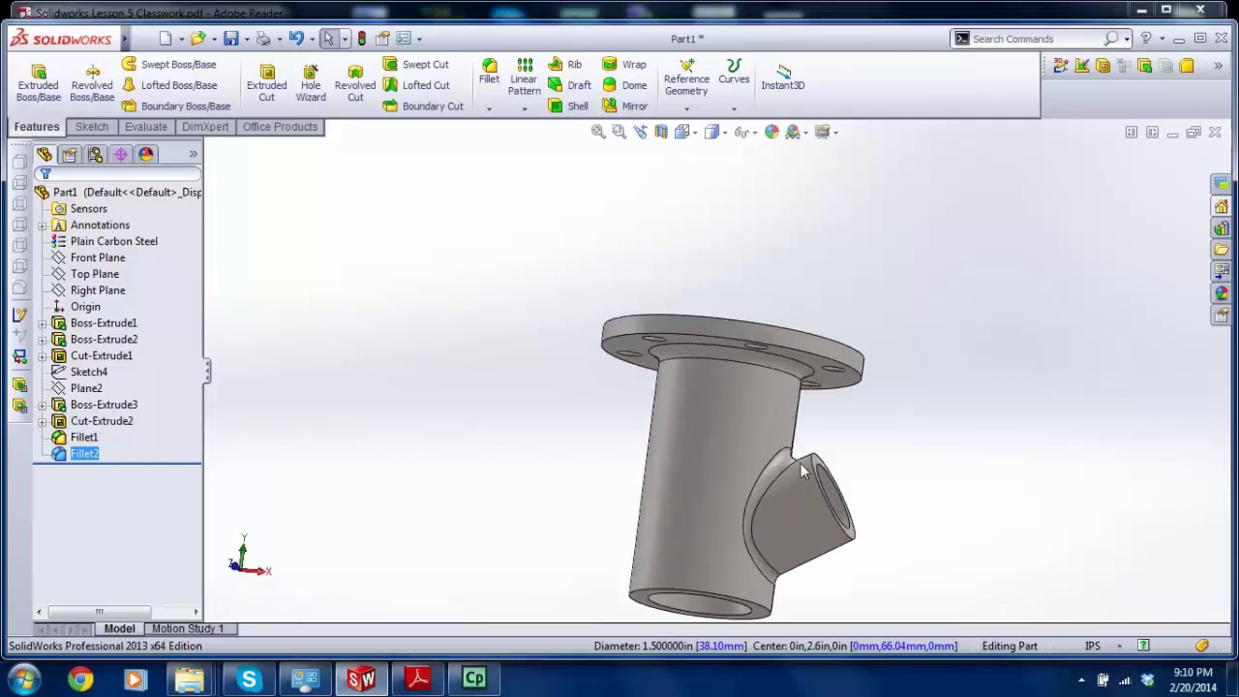
scroll(804, 467, up, 1)
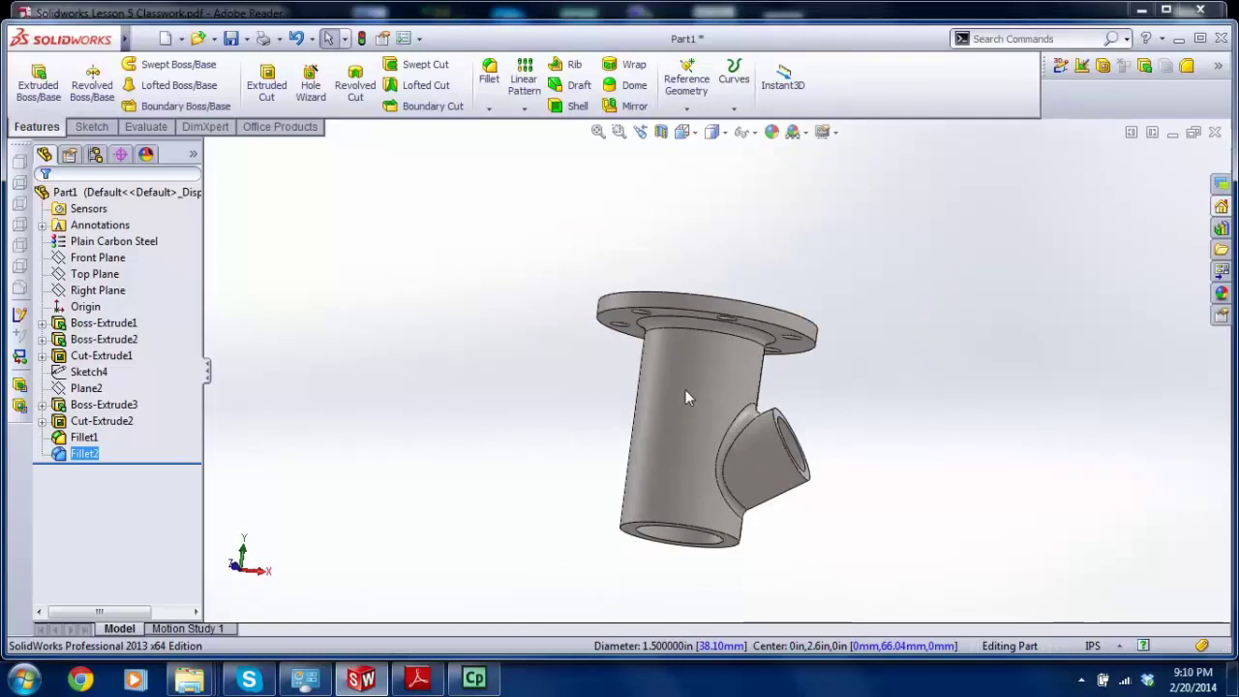
Step: Show the filleted part in isometric view and check its mass properties again, closing the report when done
key(ctrl+7)
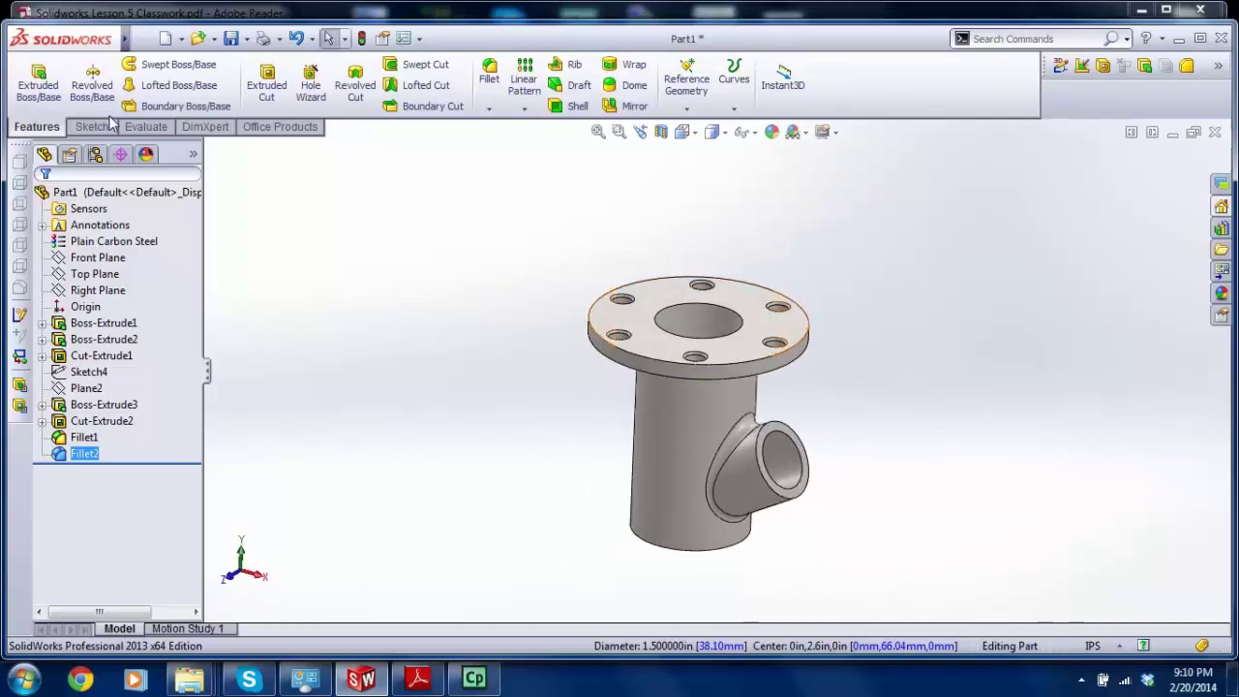
click(145, 127)
click(126, 83)
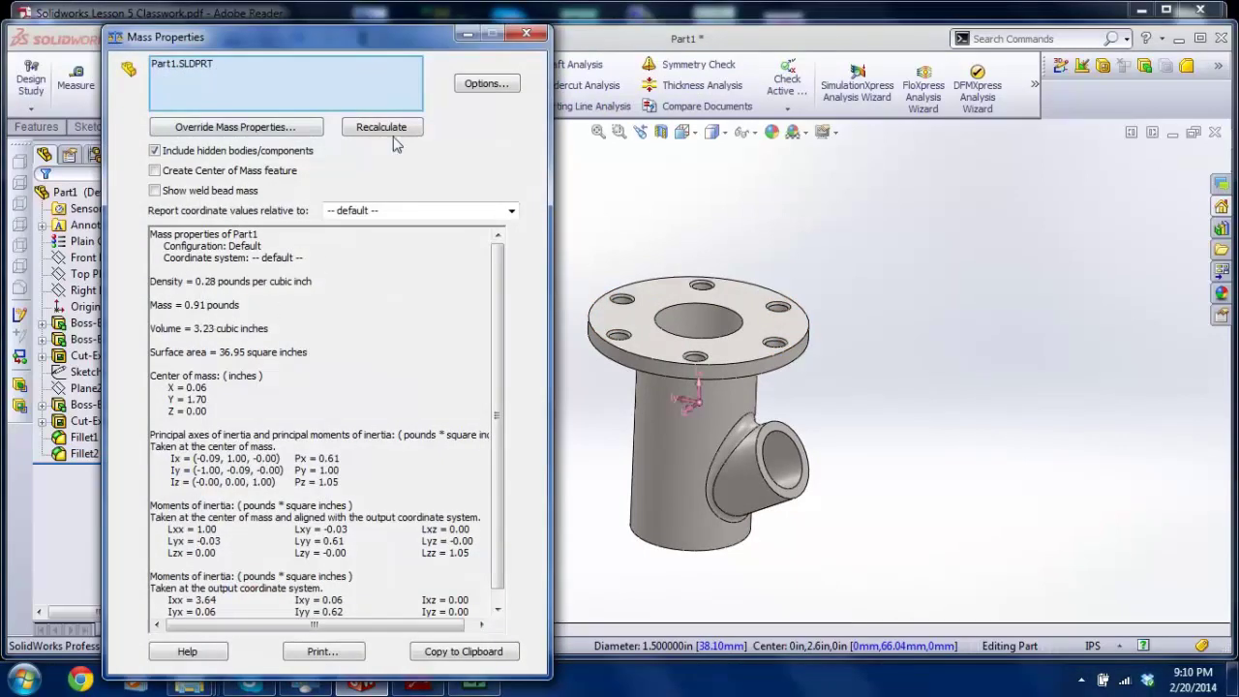
click(526, 34)
key(f)
mouse_move(751, 369)
middle_down()
mouse_move(719, 405)
mouse_move(746, 378)
middle_up()
Step: Review the Flange Fitting drawing and the #018 Molded Boot page in Adobe Reader, and return to the SolidWorks part
click(419, 677)
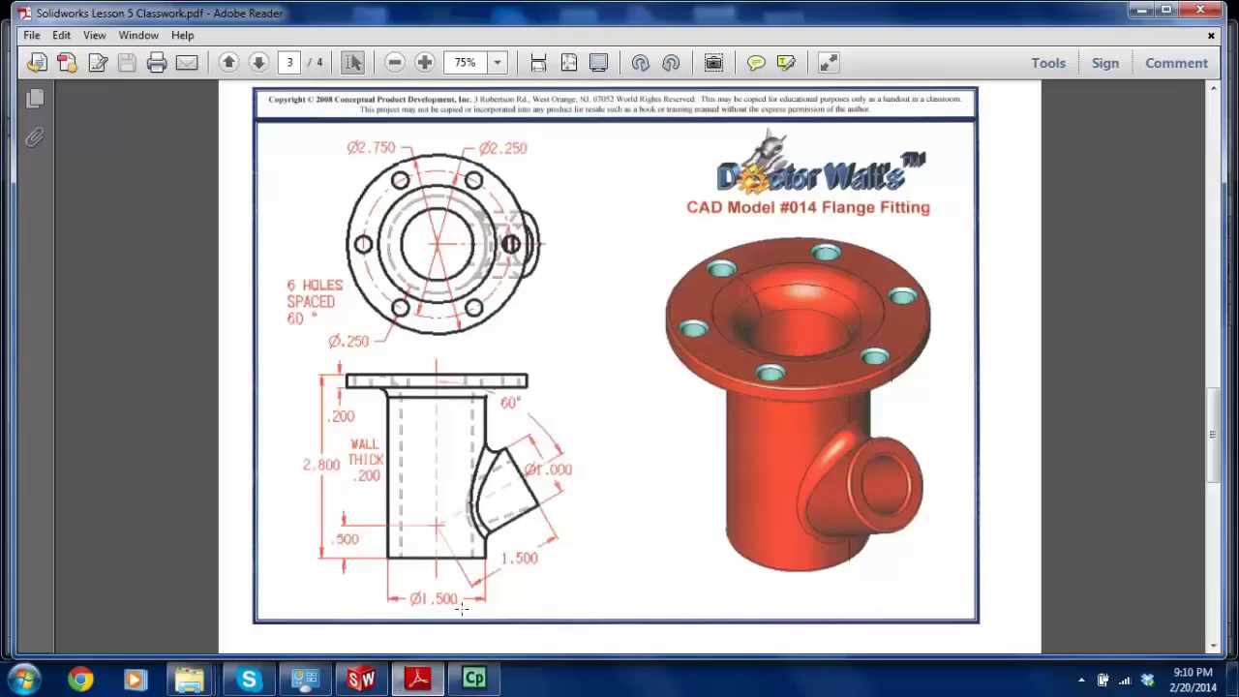
scroll(442, 436, down, 1)
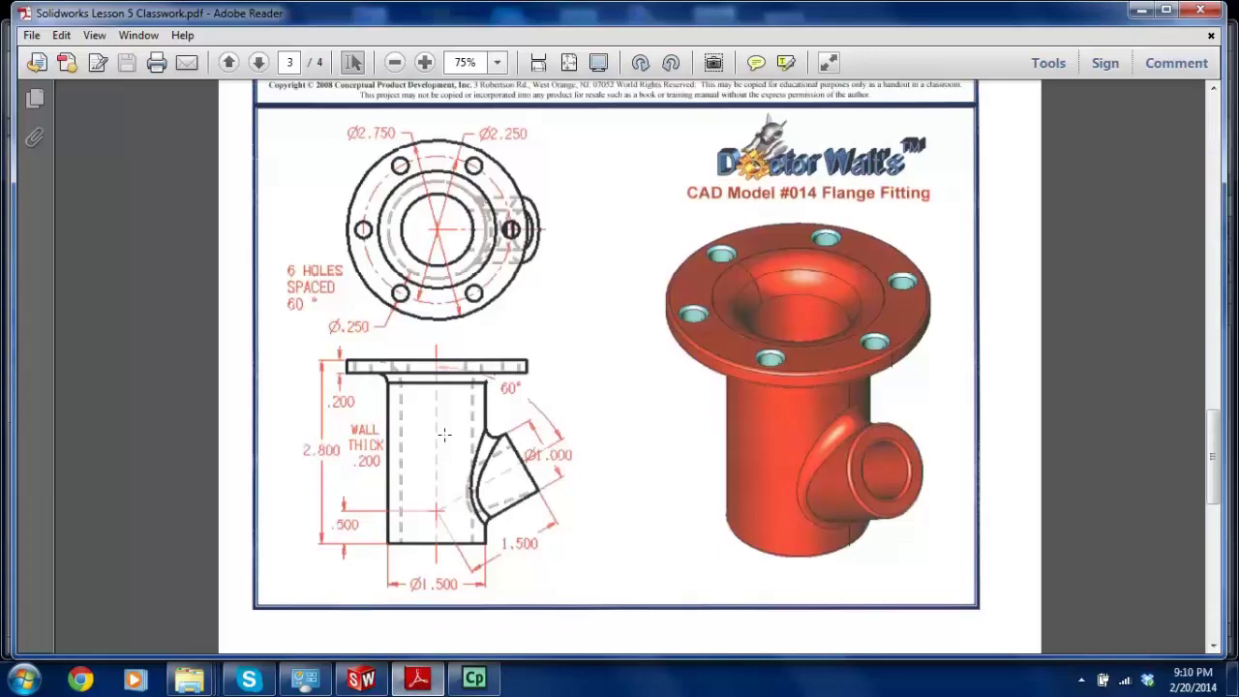
scroll(648, 307, down, 3)
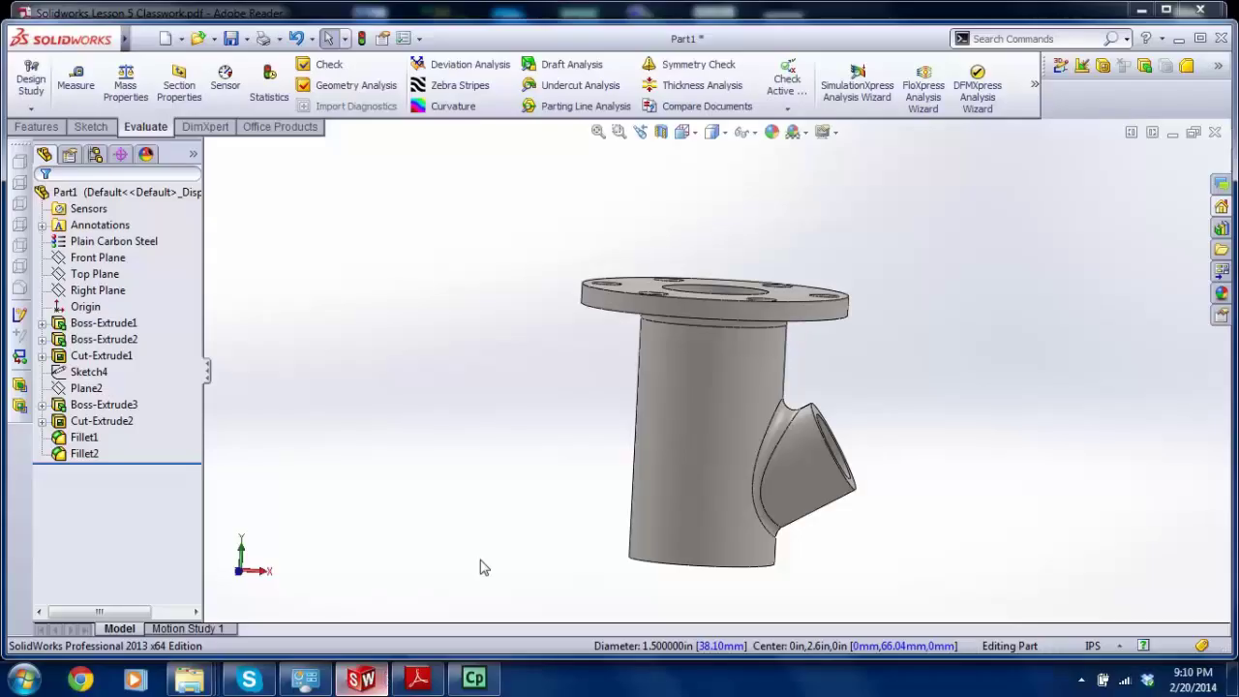
click(361, 679)
middle_drag(717, 416, 687, 445)
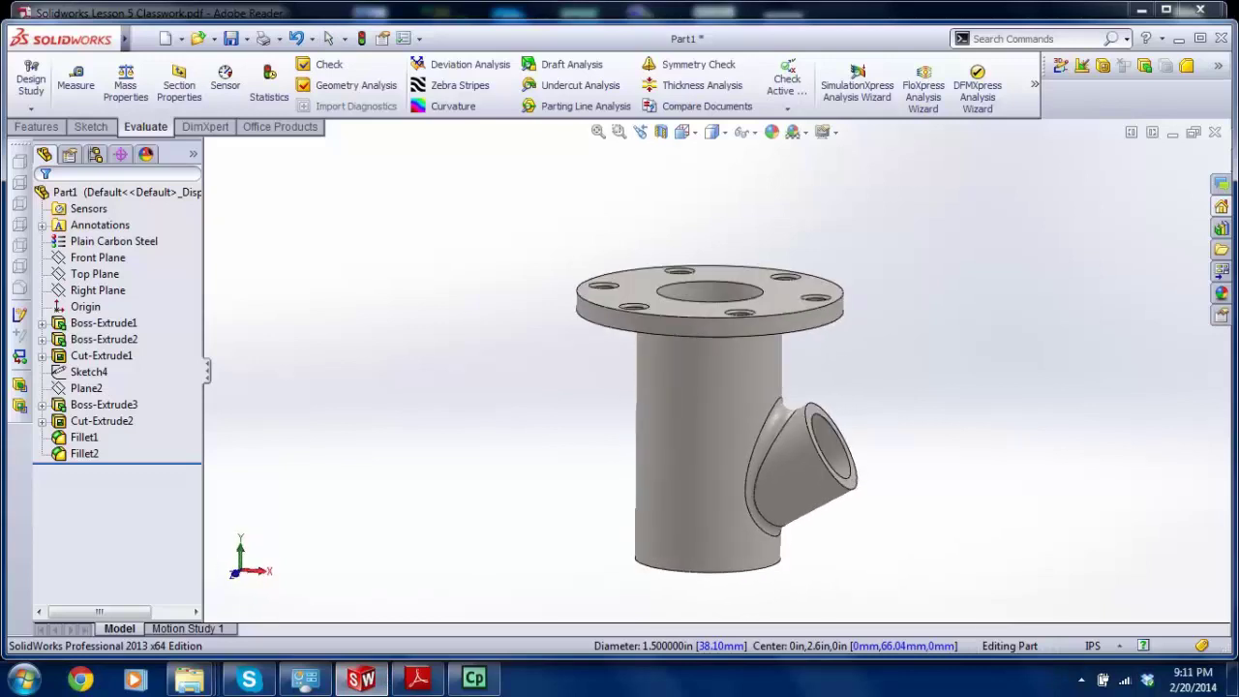
Step: Section the fitting through the Front Plane and examine its interior, the branch's centreline sketch and Plane2
middle_drag(542, 407, 824, 381)
click(663, 133)
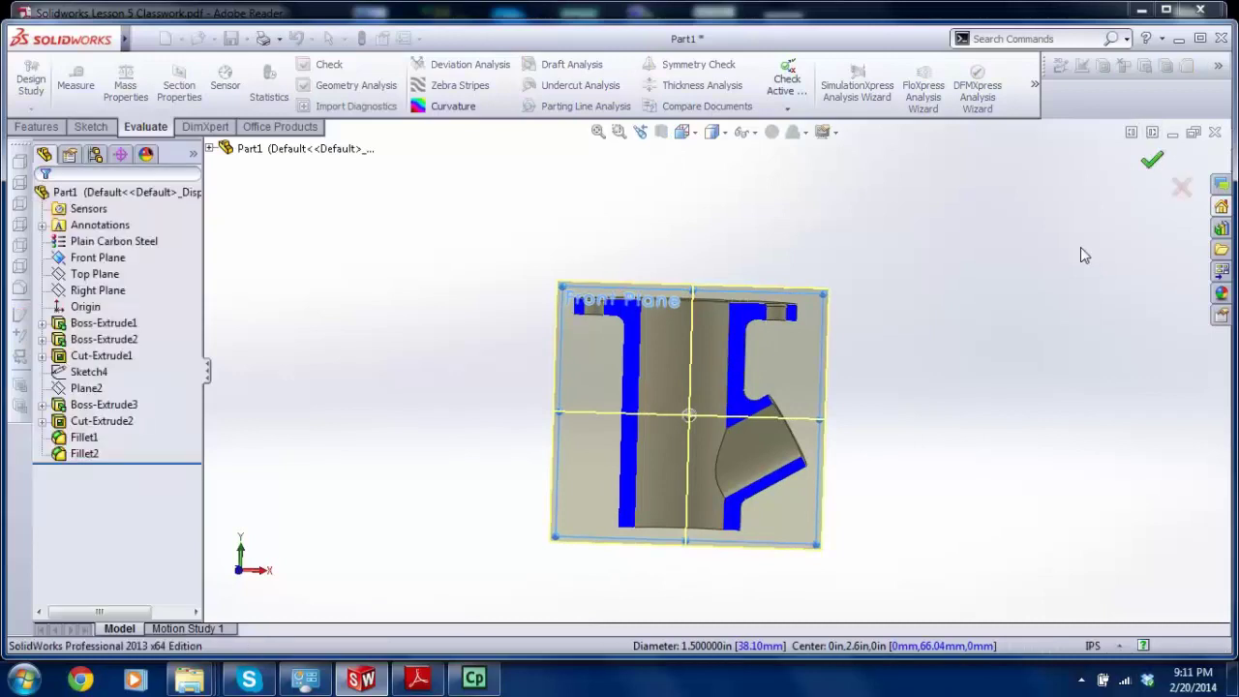
key(Return)
click(83, 374)
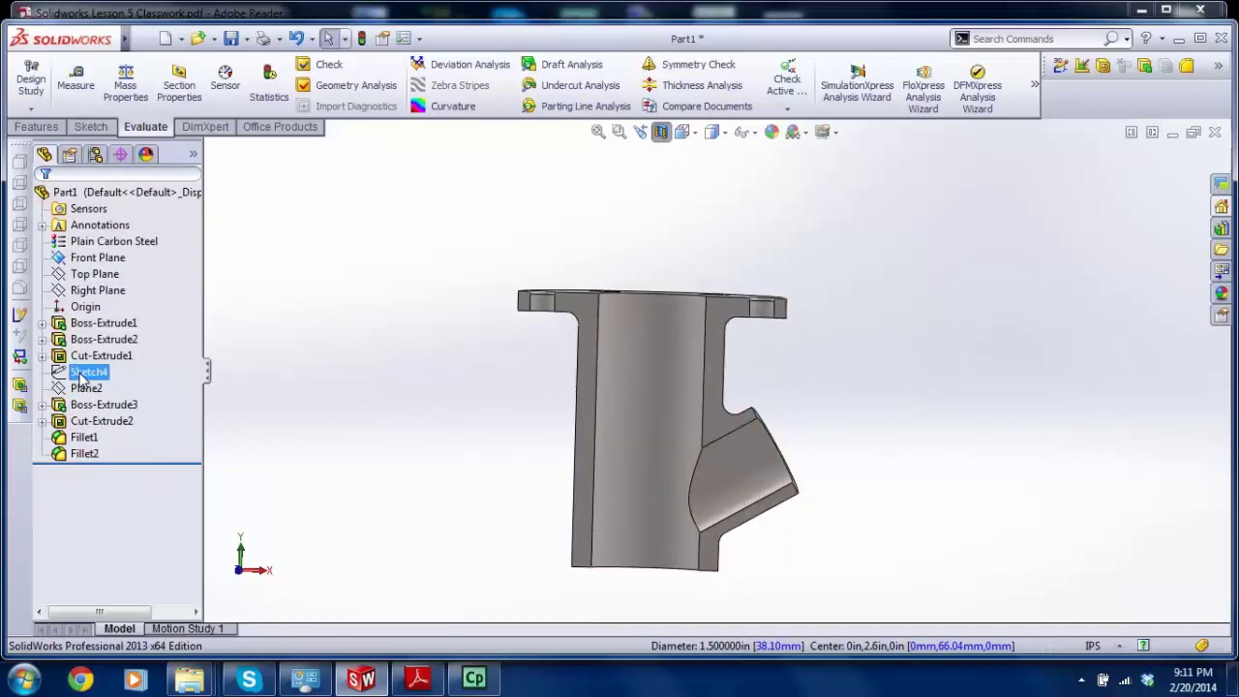
right_click(83, 375)
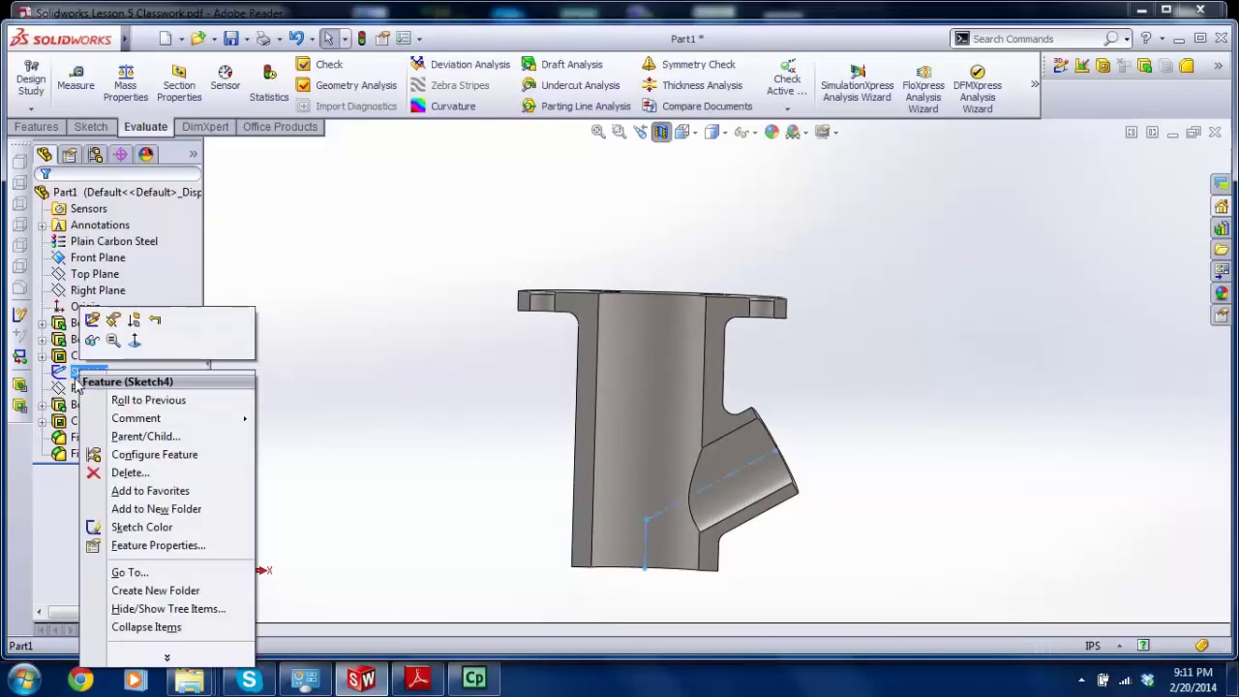
click(418, 374)
click(81, 390)
middle_drag(390, 379, 367, 427)
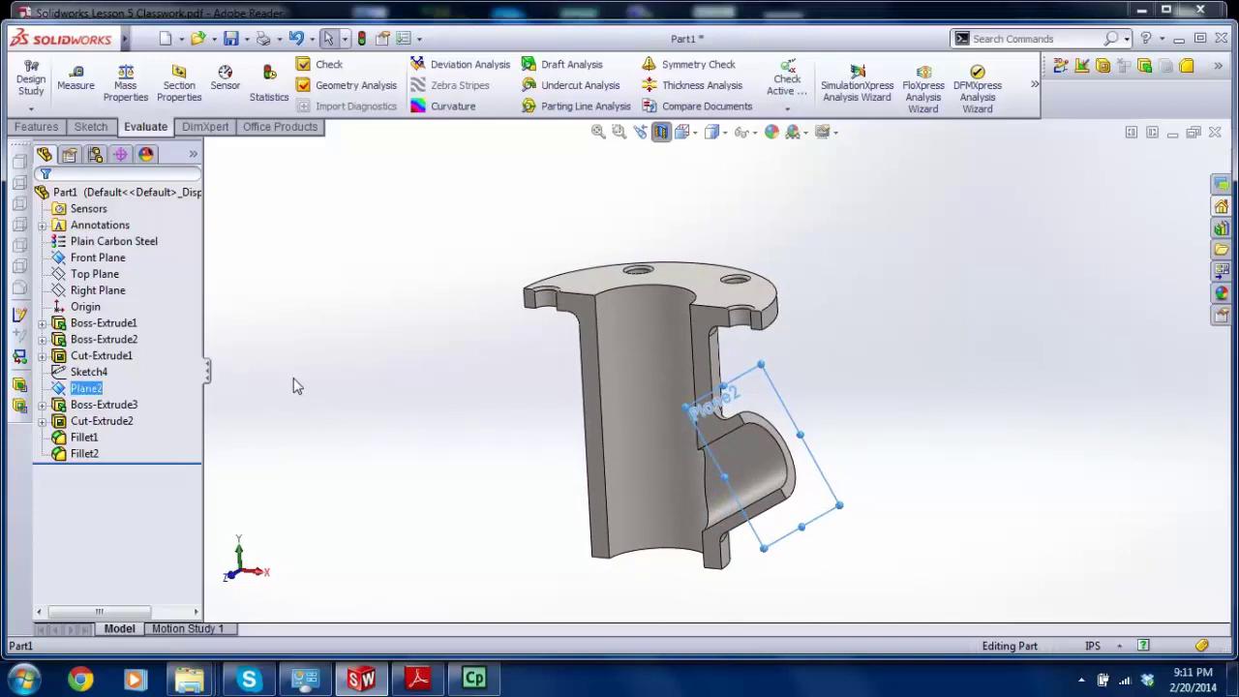
middle_drag(371, 393, 440, 378)
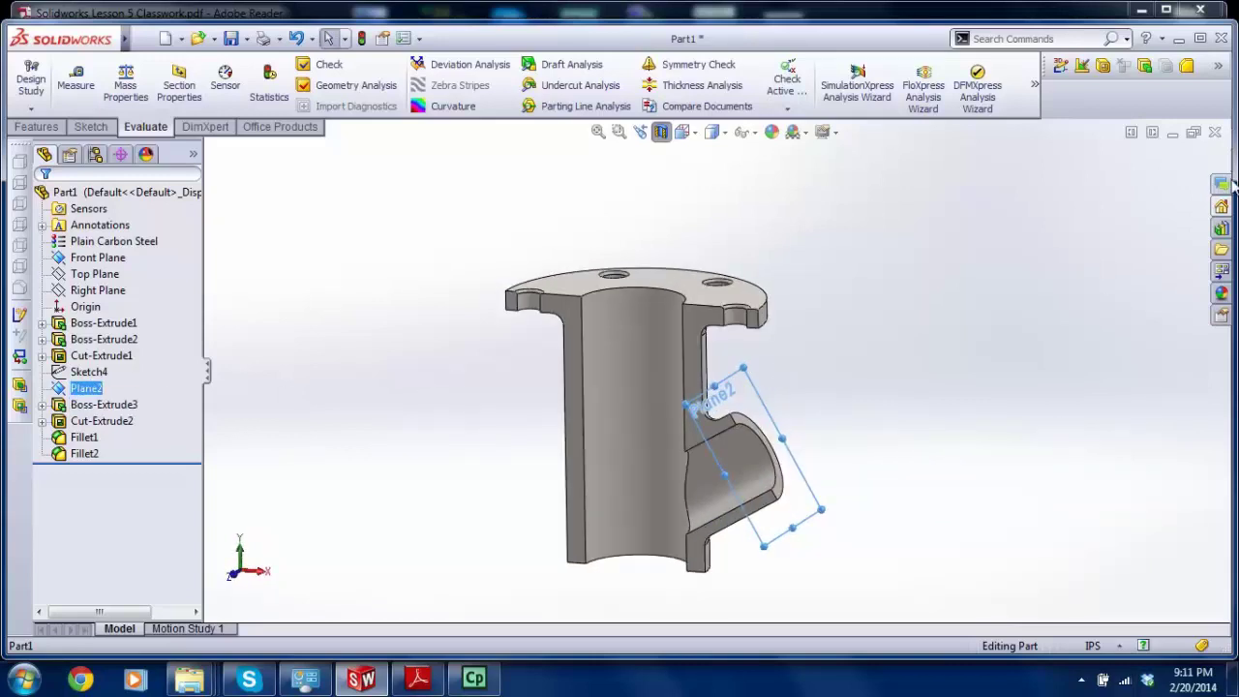
Step: Close the Flange Fitting part without saving it and create a new part for the #018 Molded Boot
click(1215, 131)
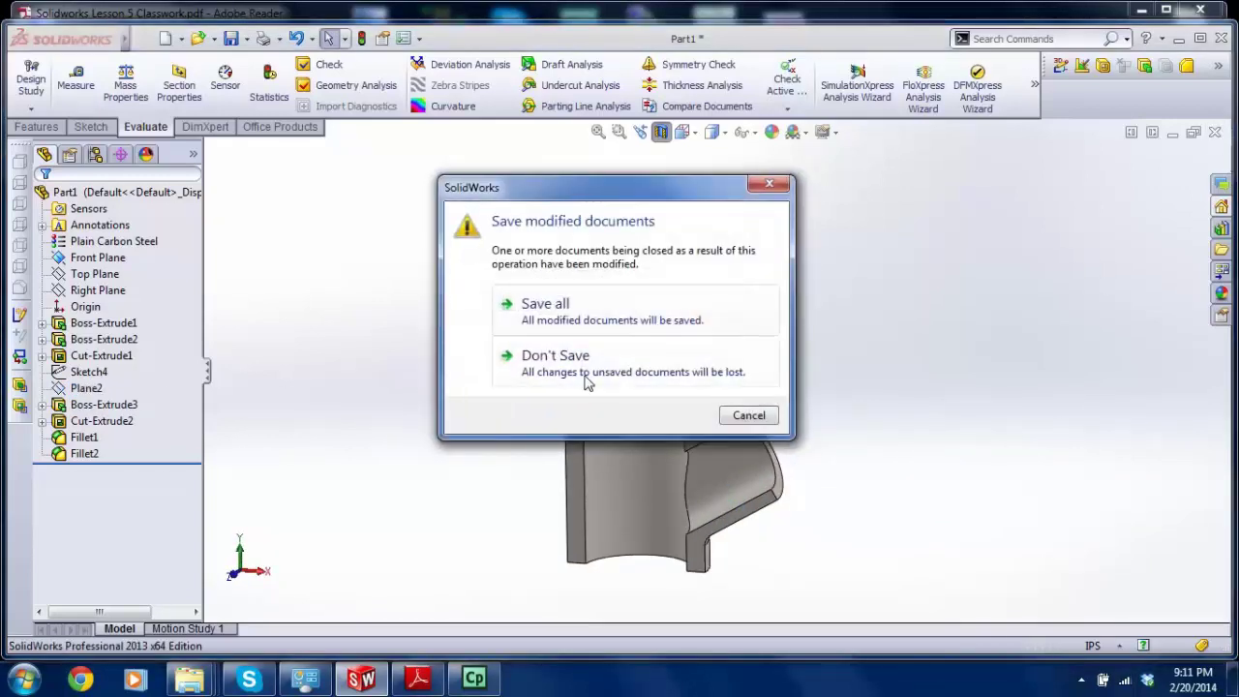
click(587, 380)
click(418, 679)
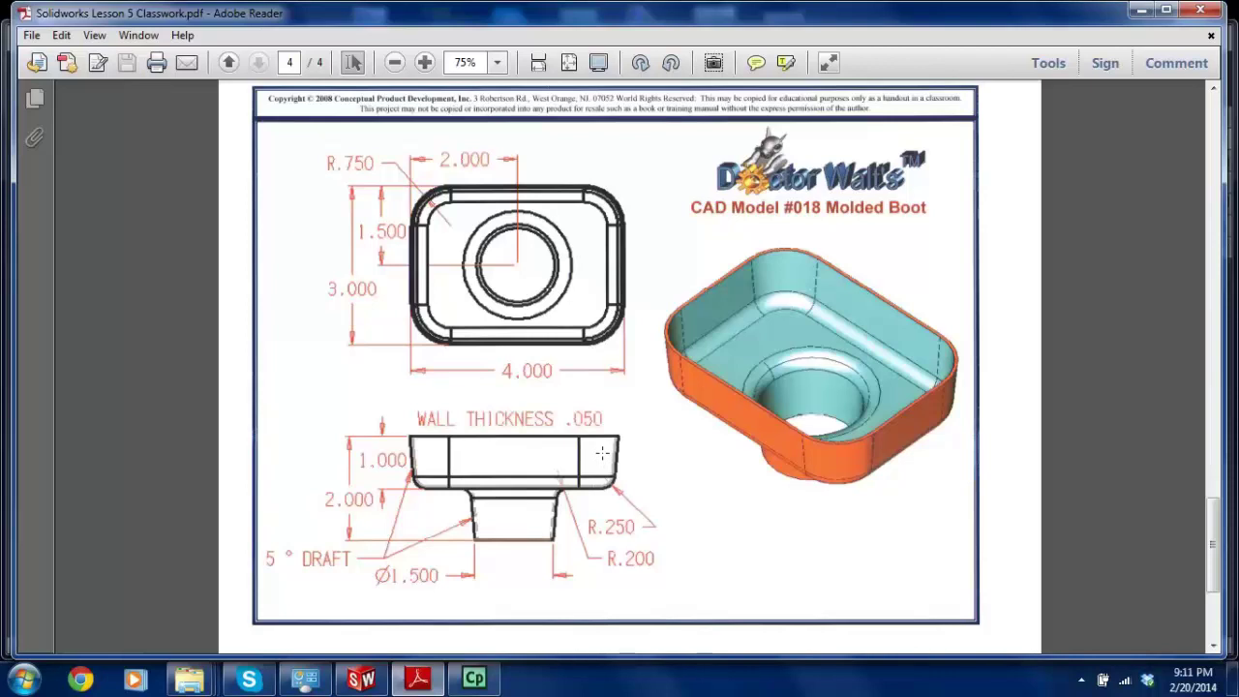
click(362, 678)
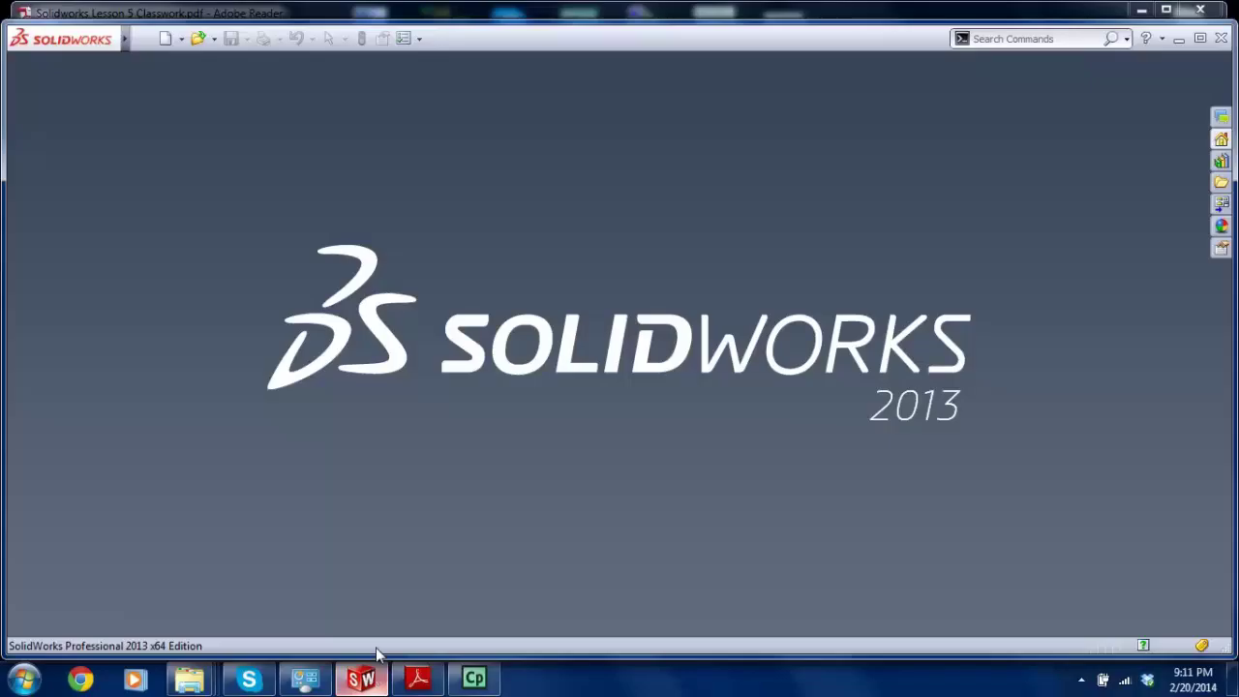
click(163, 39)
double_click(361, 341)
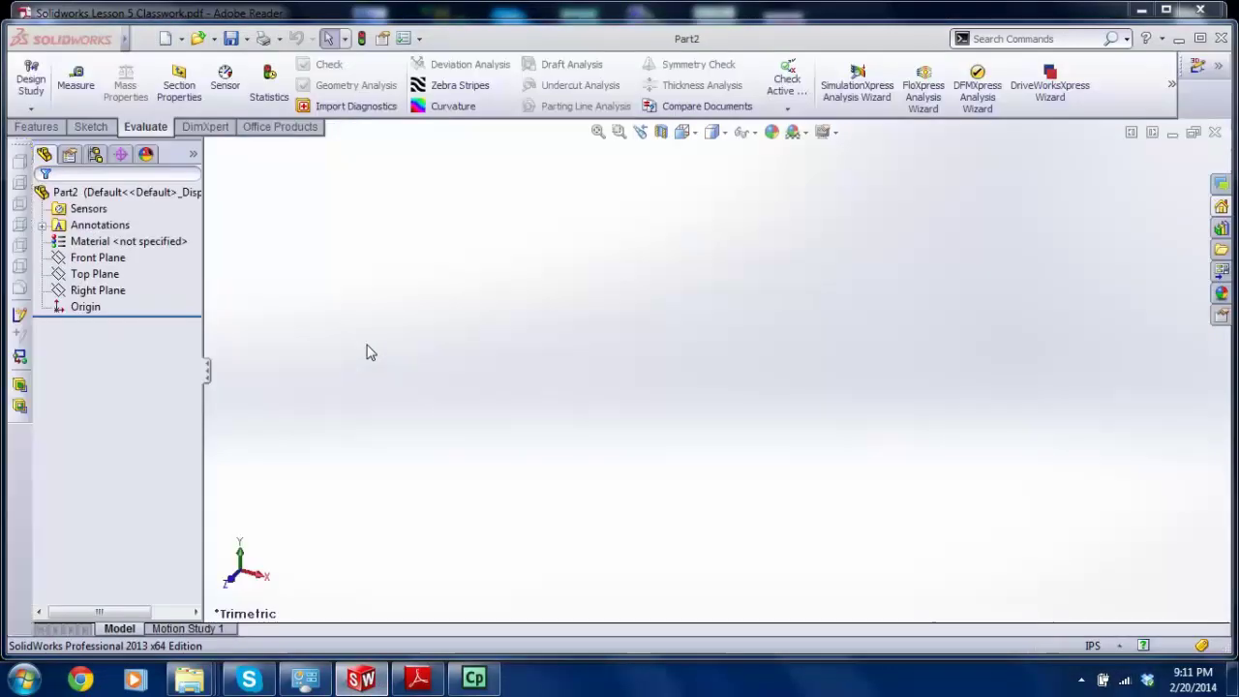
click(37, 127)
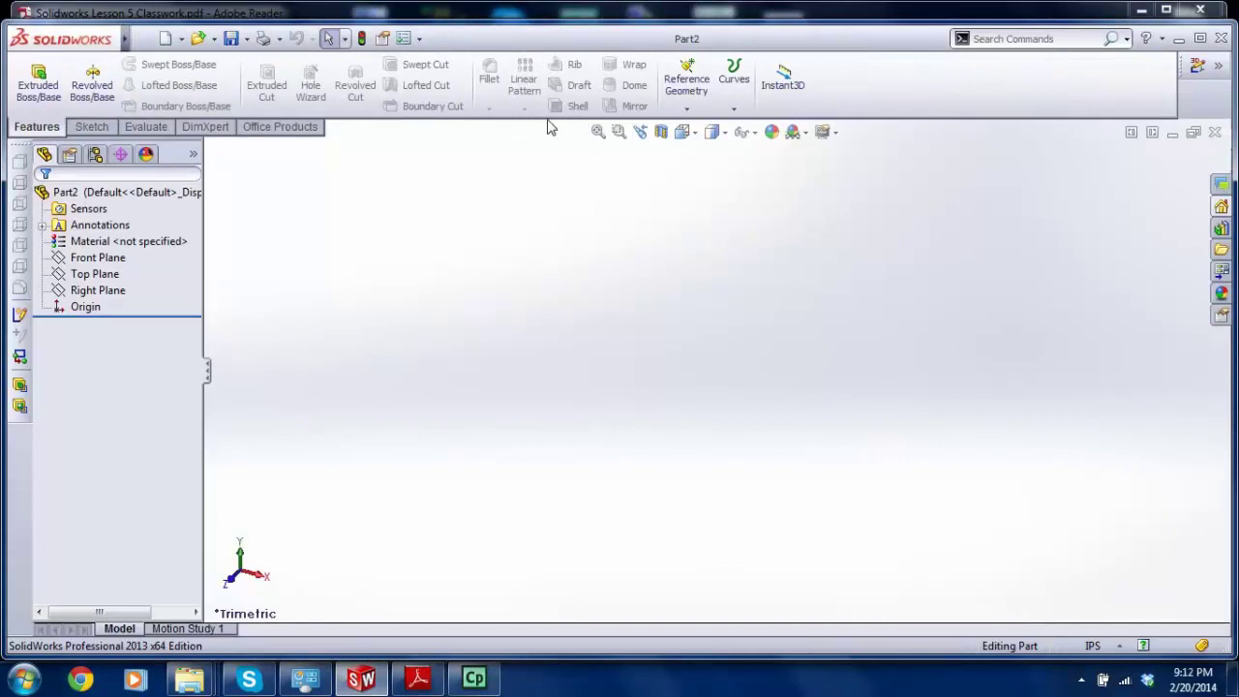
Step: Read the plan-view dimensions of the Molded Boot drawing in Adobe Reader, and return to the new SolidWorks part
click(418, 678)
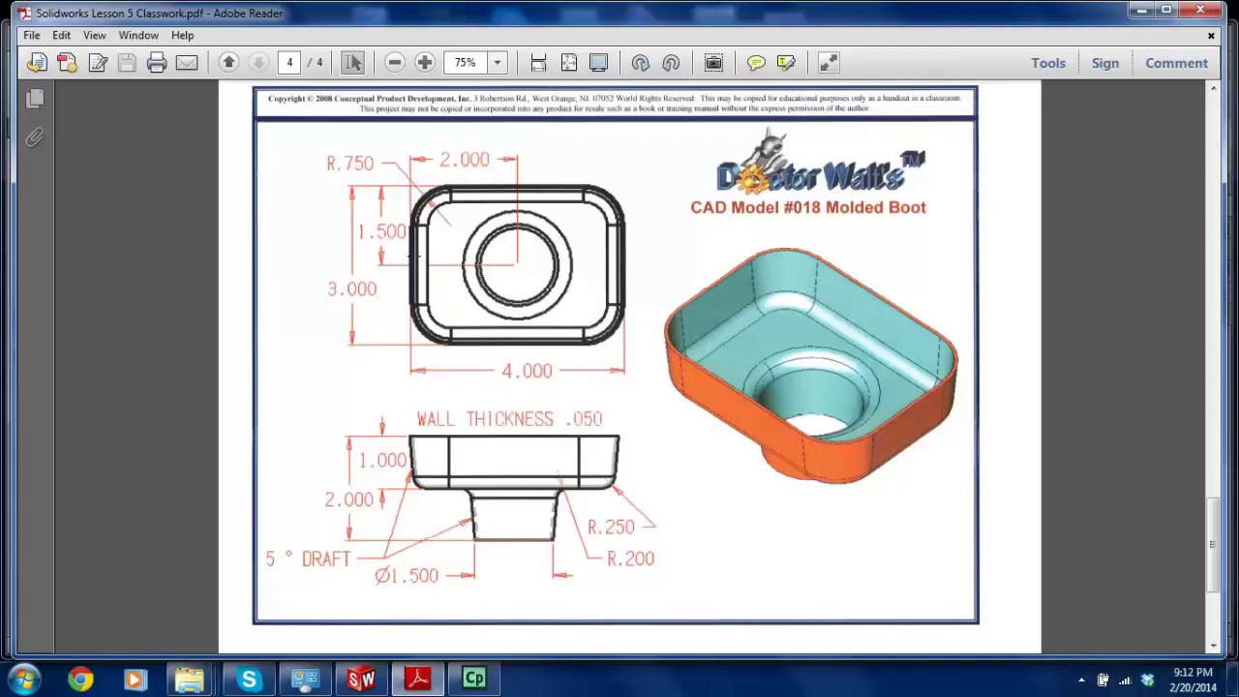
ctrl+scroll(416, 203, up, 6)
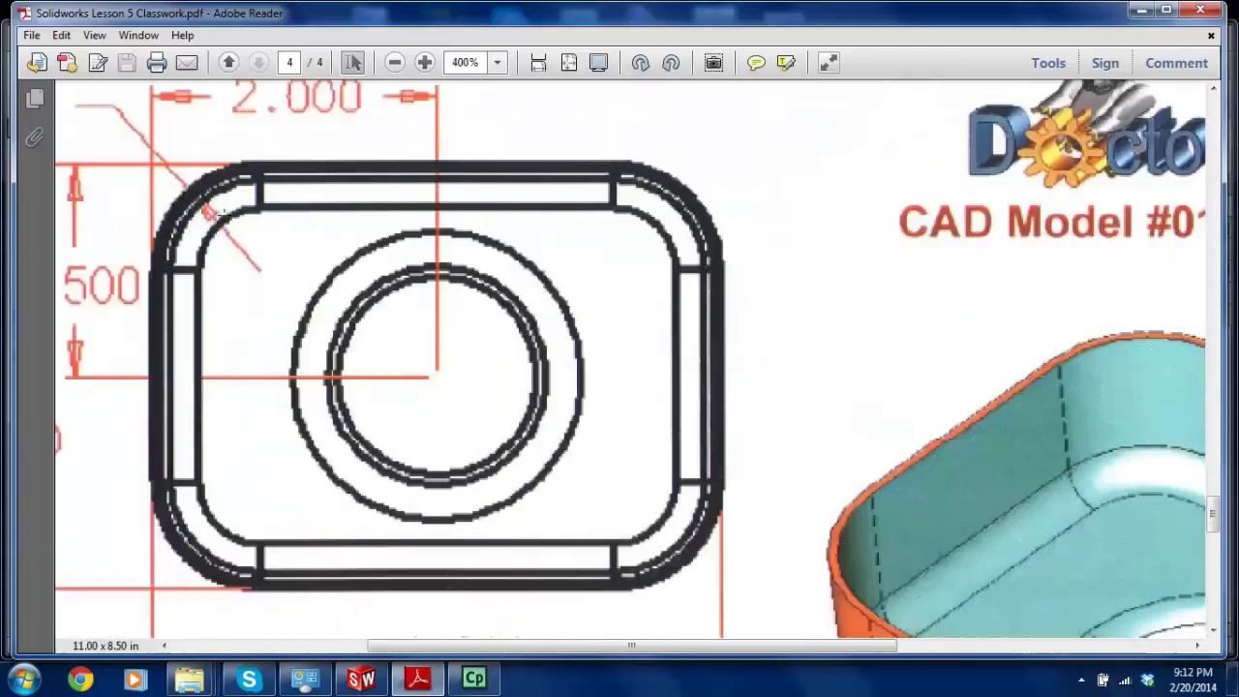
ctrl+scroll(125, 268, down, 6)
ctrl+scroll(371, 239, up, 2)
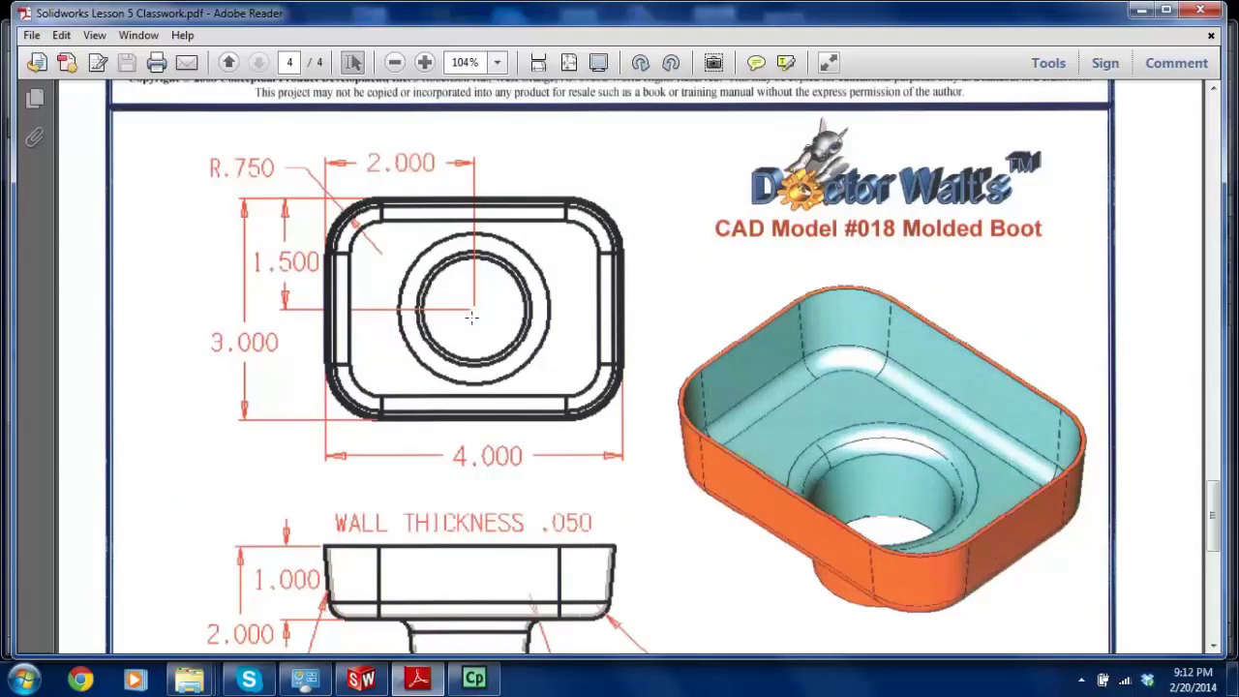
click(361, 678)
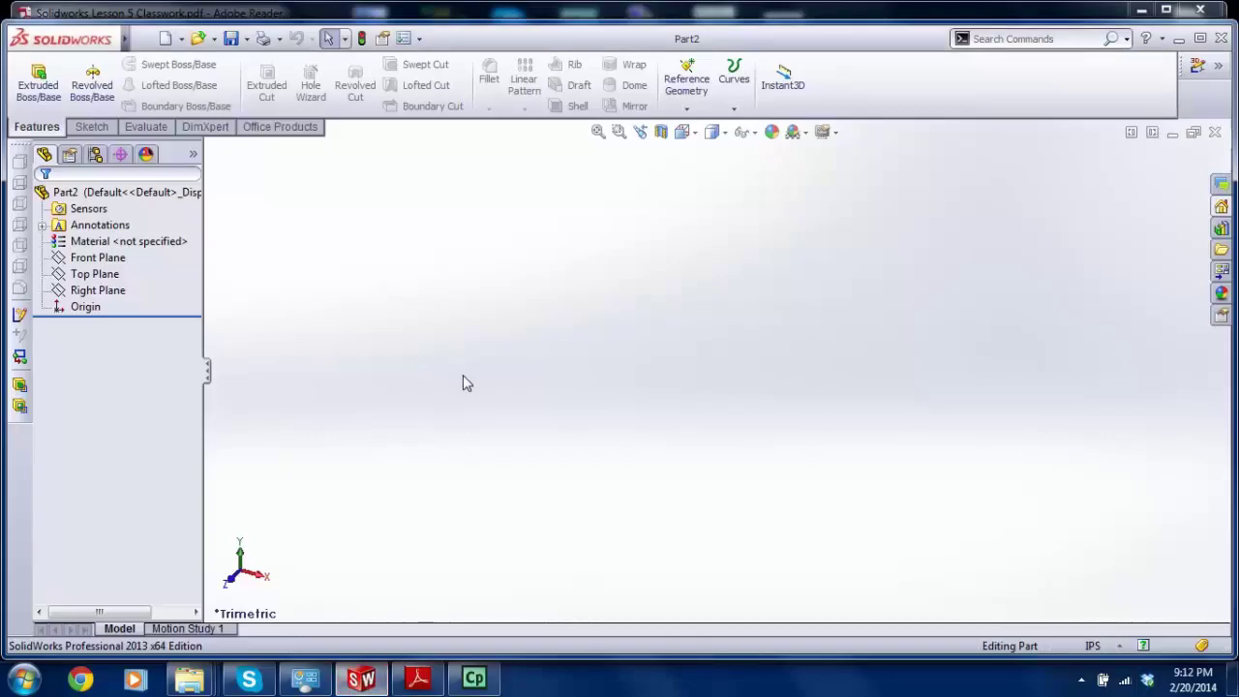
Step: Start a sketch on the Top Plane and draw a centre rectangle about 3.18 in high from the origin
click(92, 126)
click(31, 77)
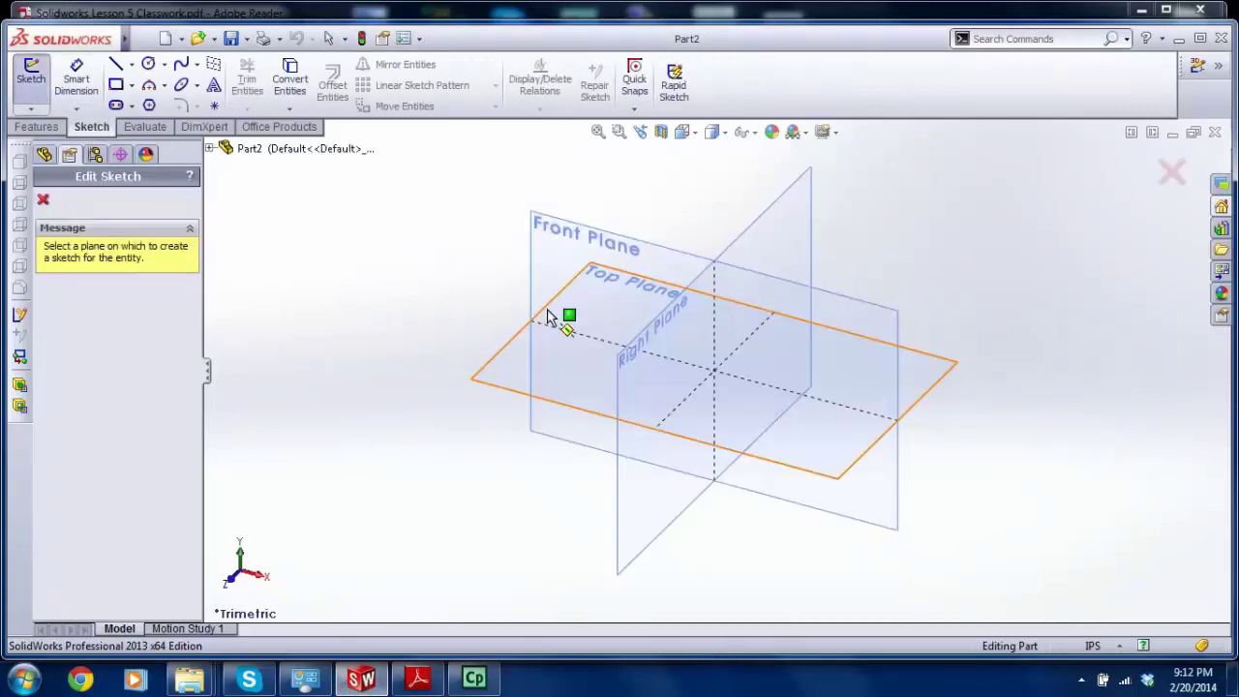
click(511, 389)
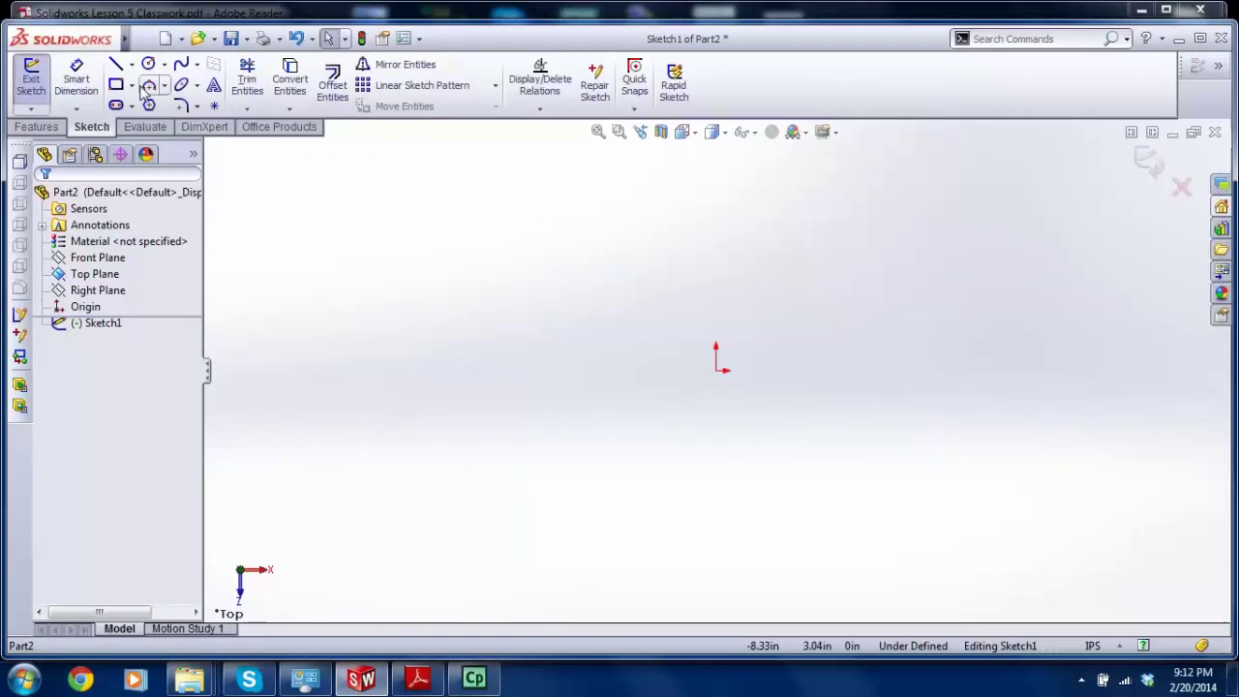
click(131, 85)
click(155, 122)
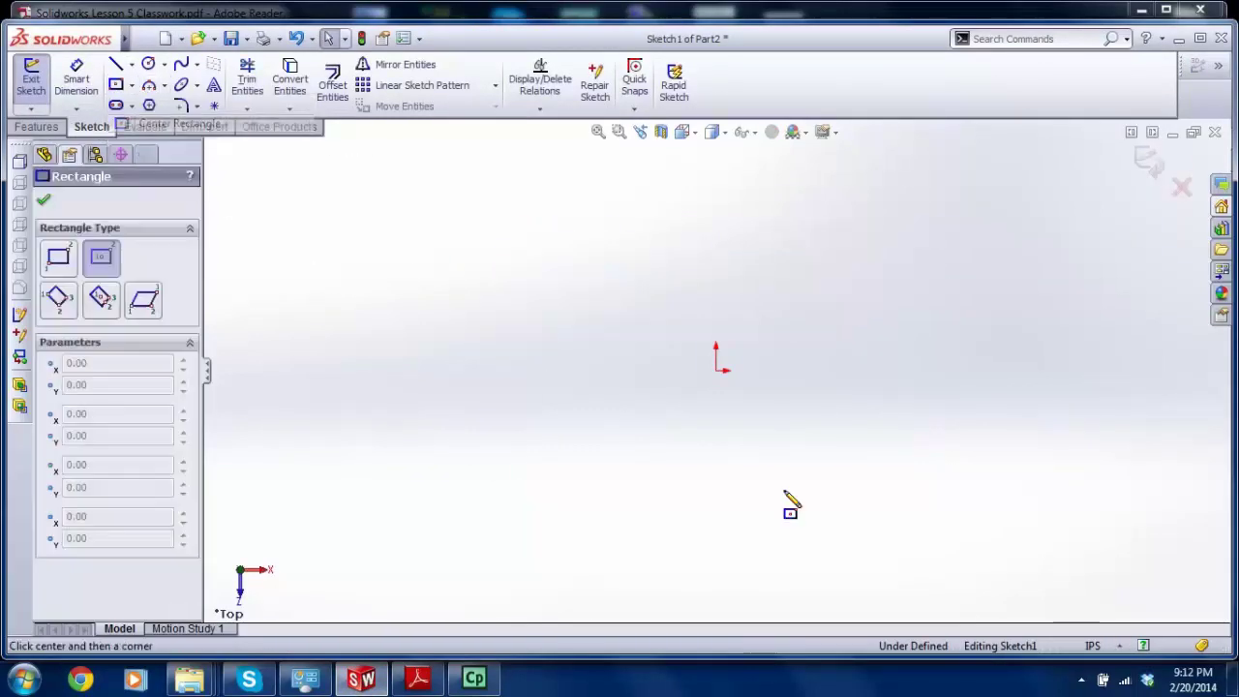
click(716, 369)
click(536, 276)
key(Escape)
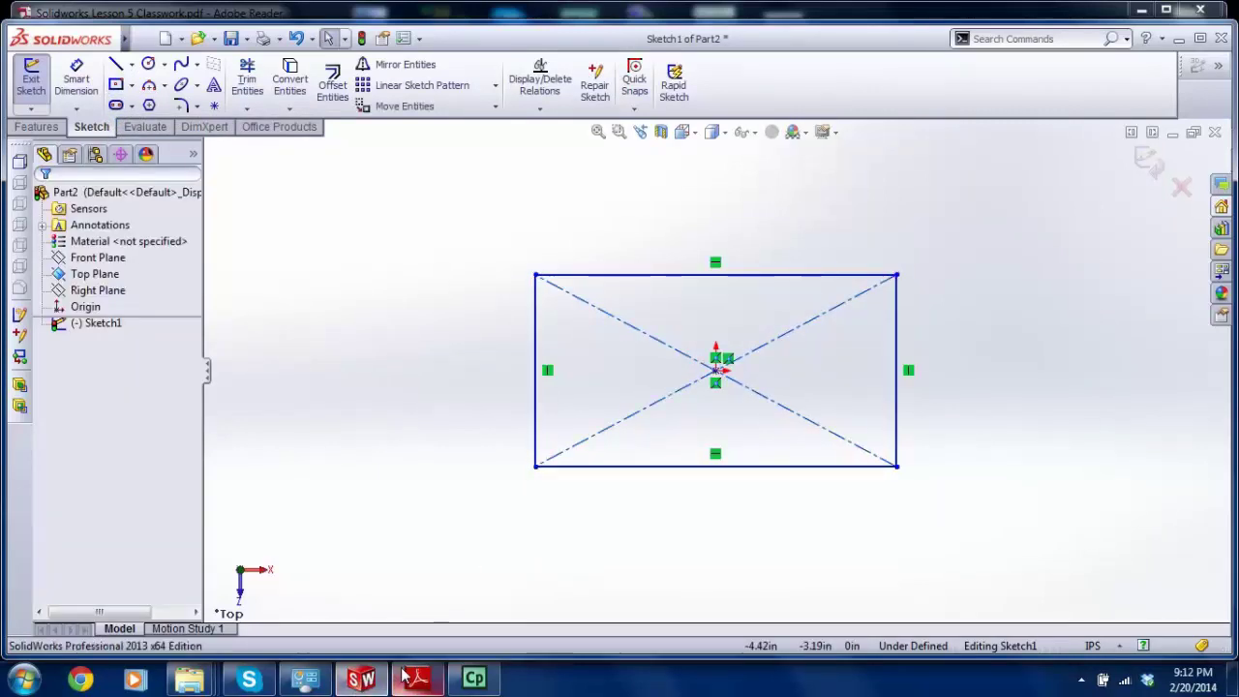
Step: Check the outline dimensions in the Molded Boot PDF and dimension the rectangle's width at 4 in in SolidWorks
click(407, 678)
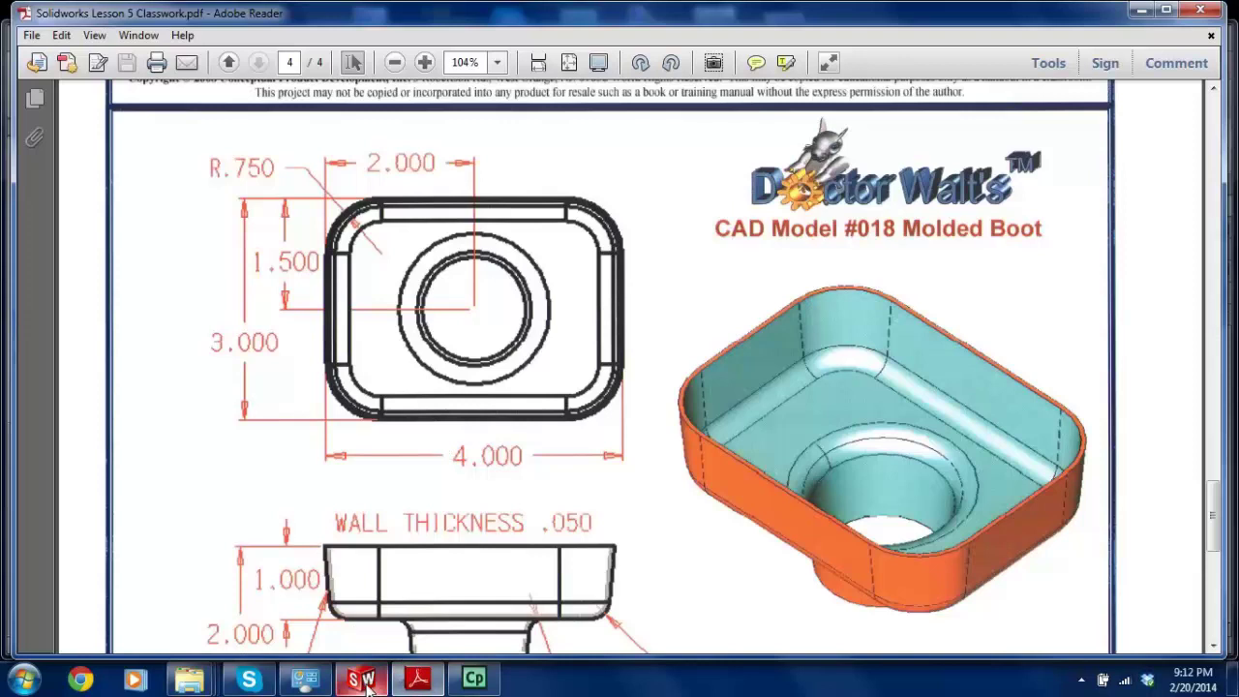
mouse_move(361, 677)
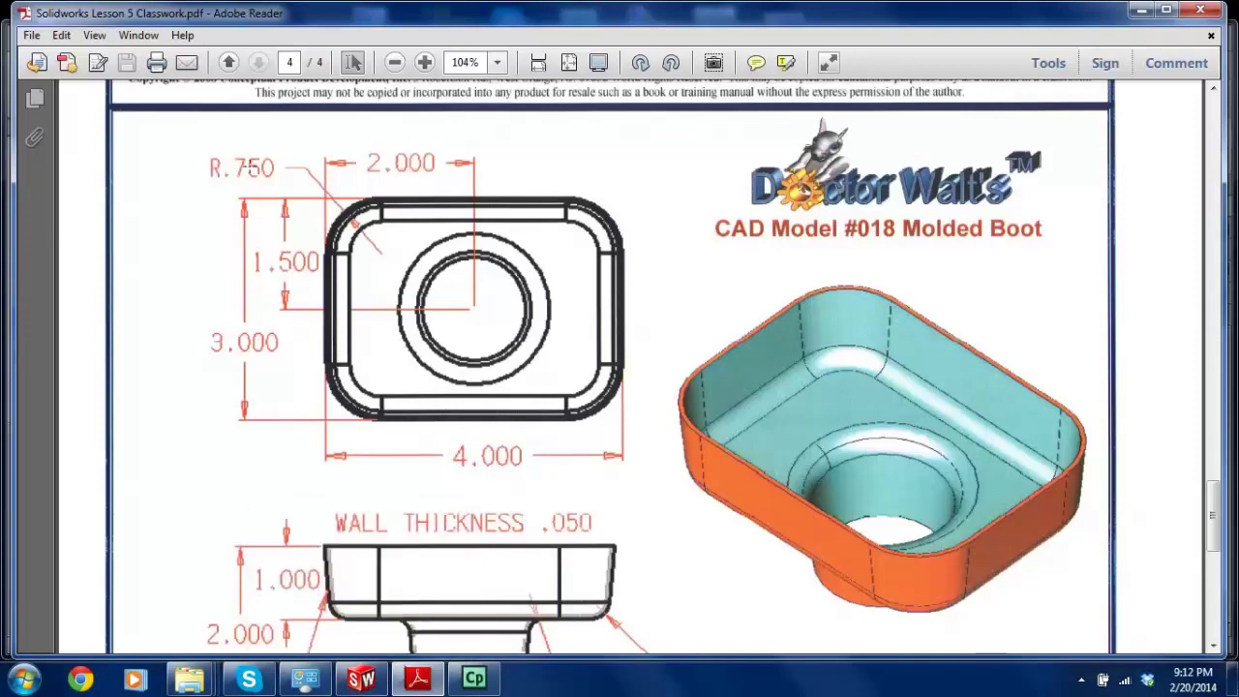
click(362, 678)
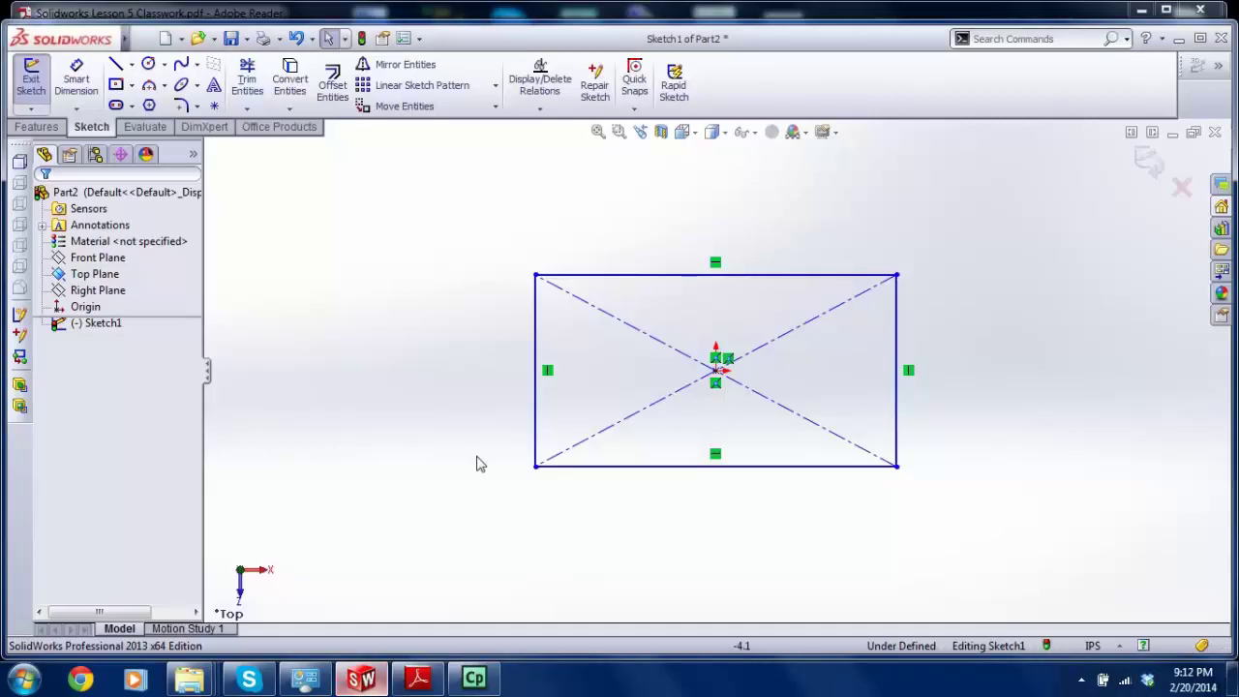
click(77, 79)
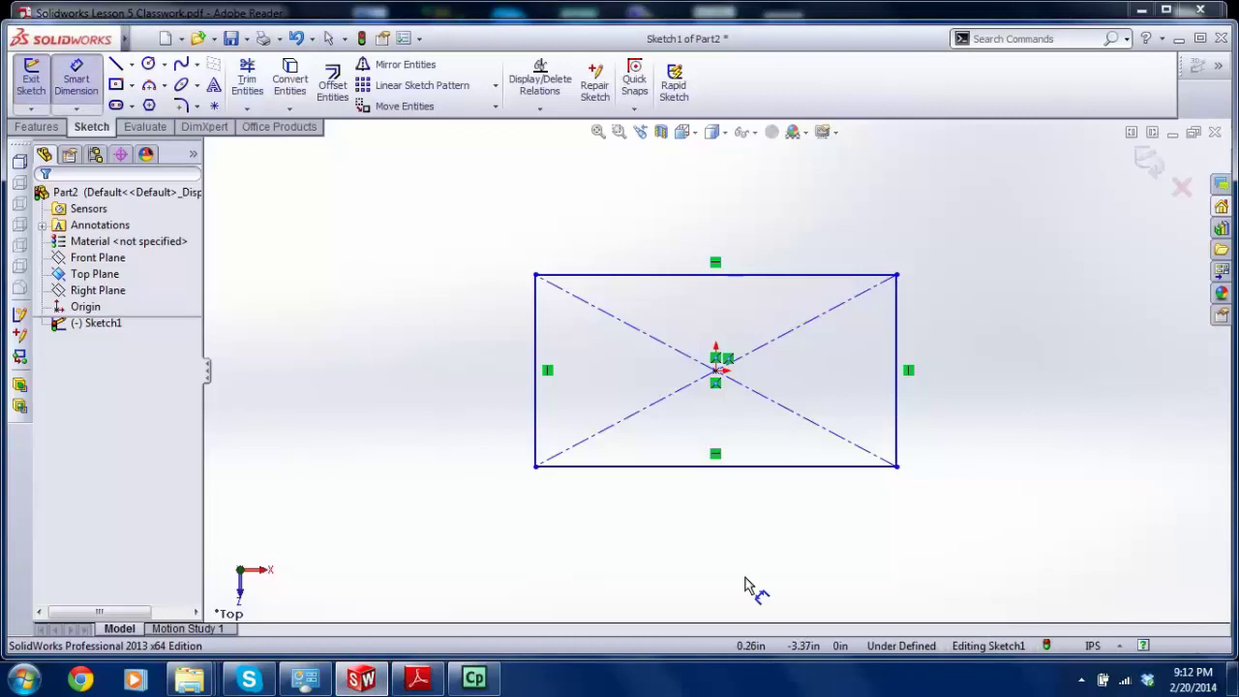
click(735, 468)
click(732, 533)
text(4)
key(Return)
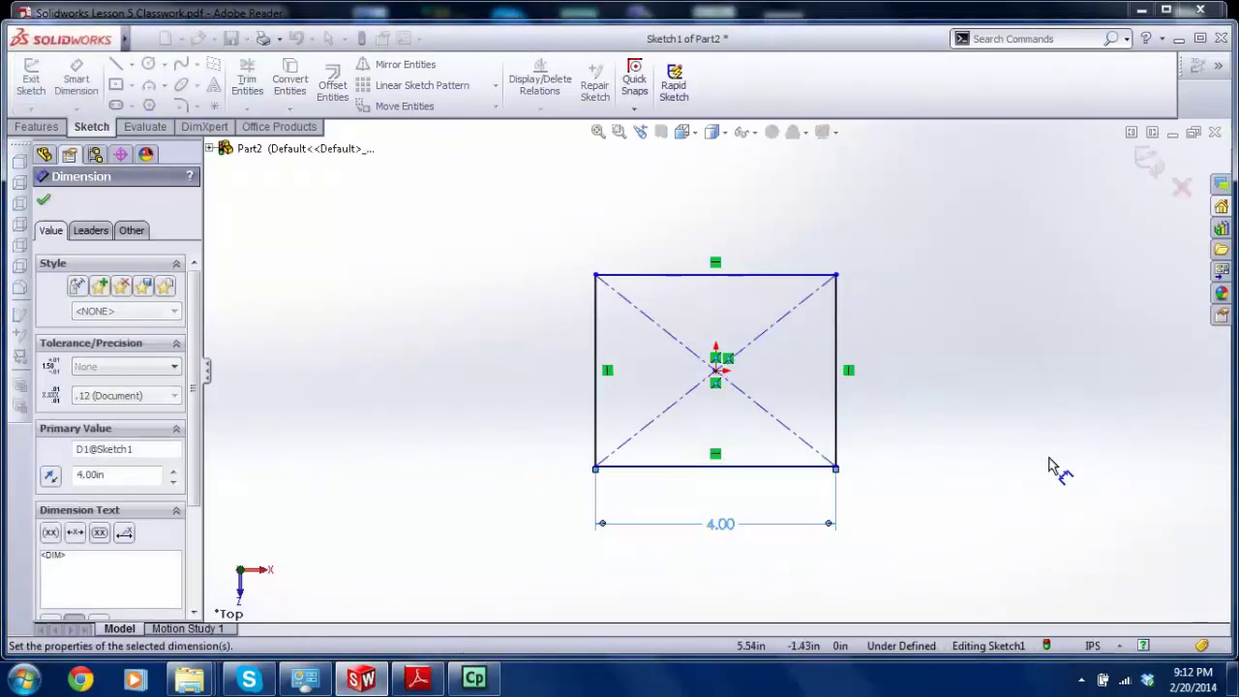
key(Escape)
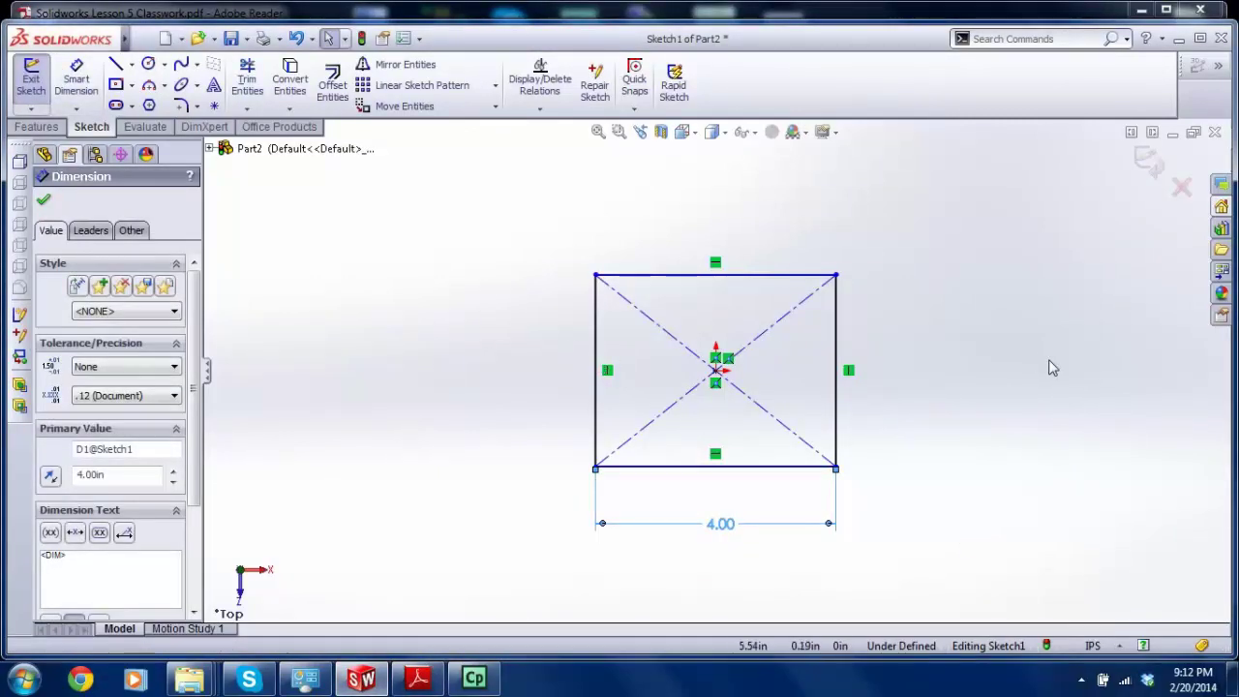
Step: Dimension the rectangle's height at 3 in
right_drag(1031, 384, 1028, 315)
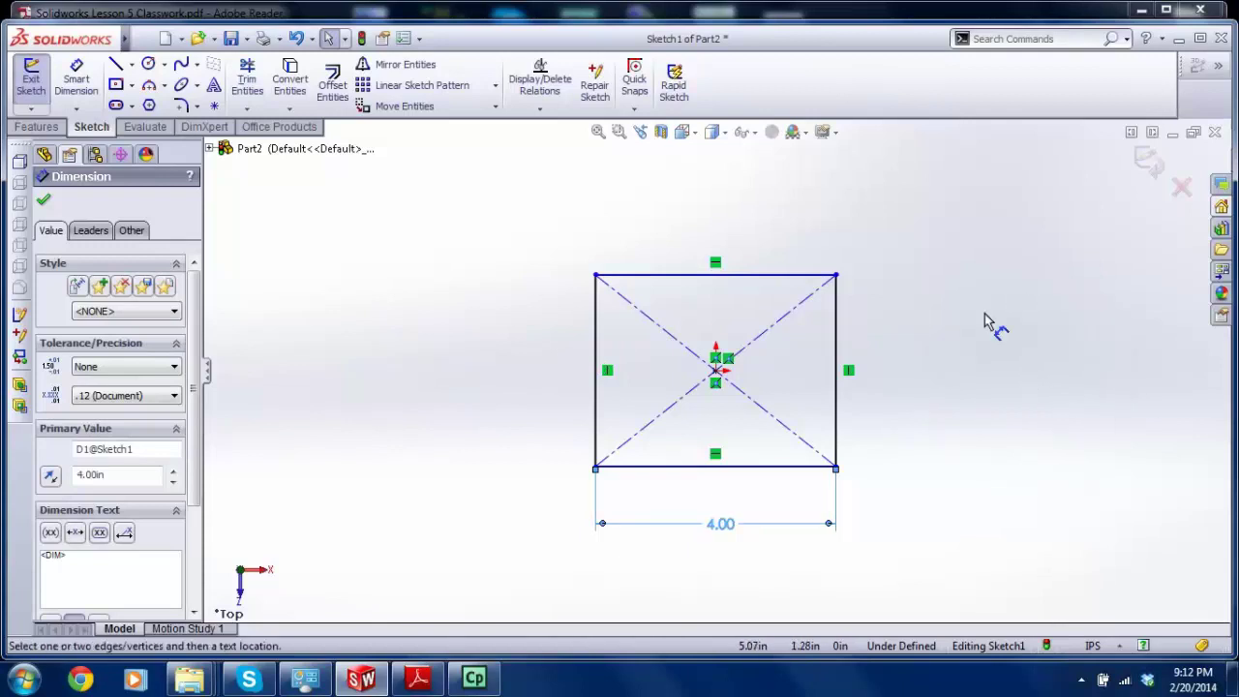
click(597, 352)
click(542, 378)
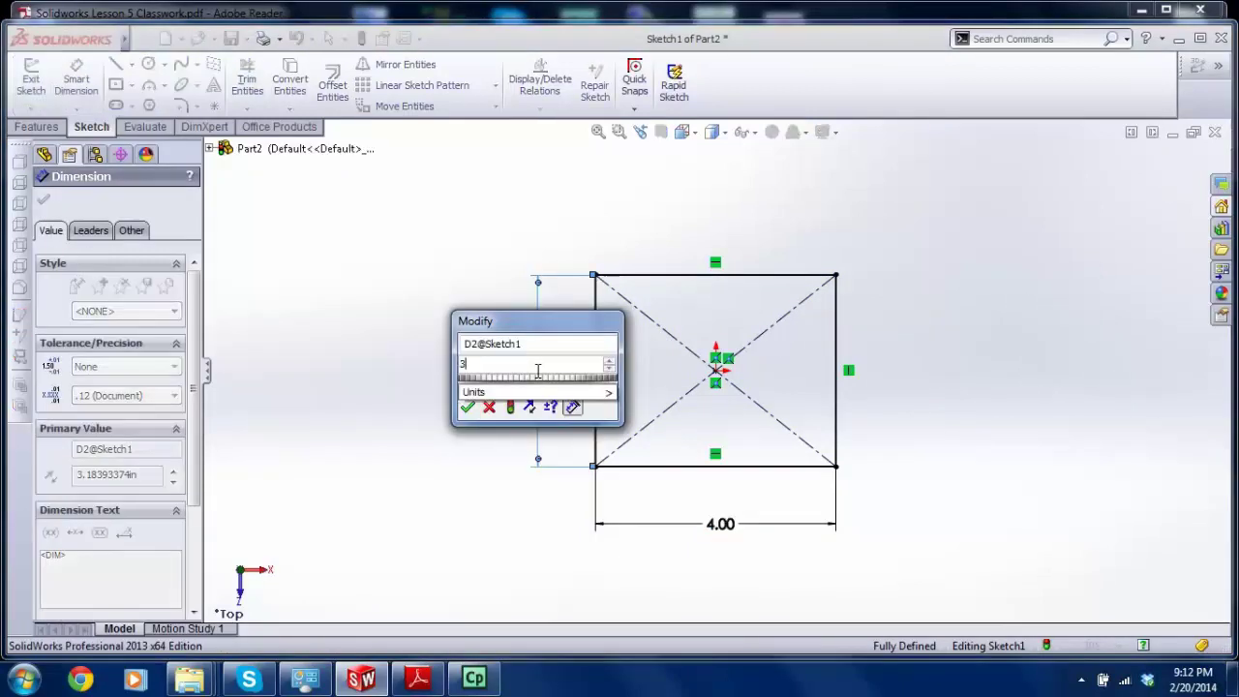
text(3)
key(Return)
key(Escape)
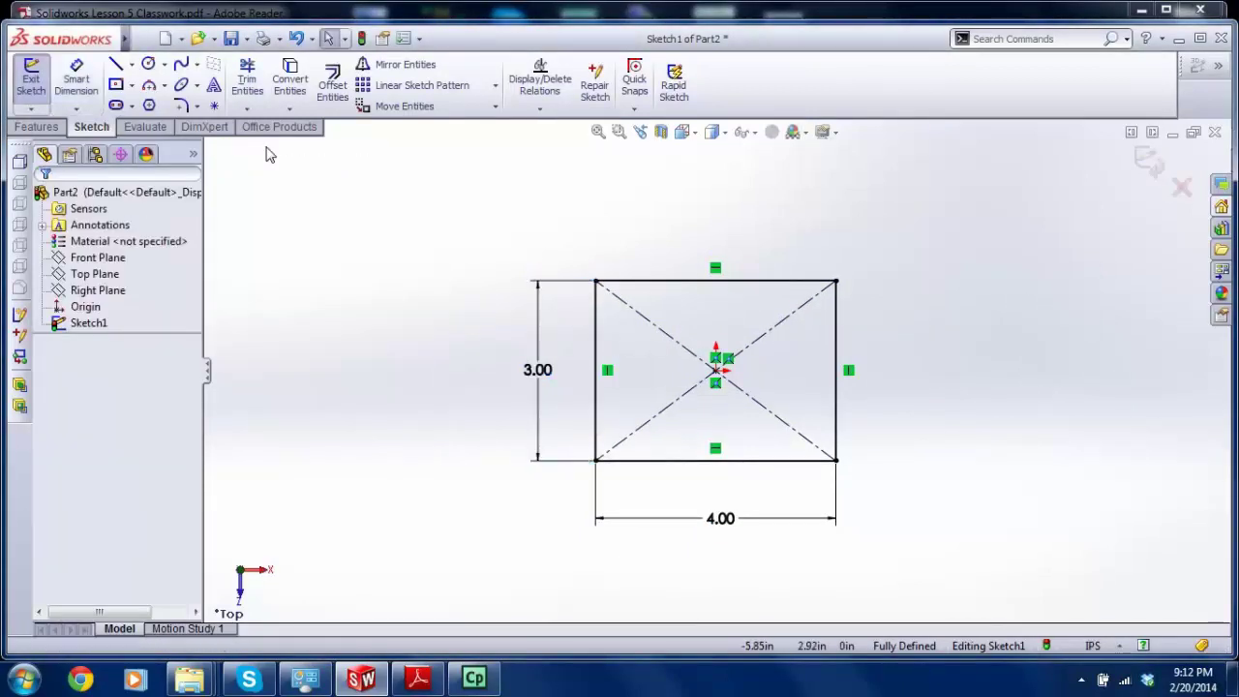
Step: Set the sketch fillet radius to 0.75 in and round the rectangle's upper-left corner
click(182, 106)
text(.)
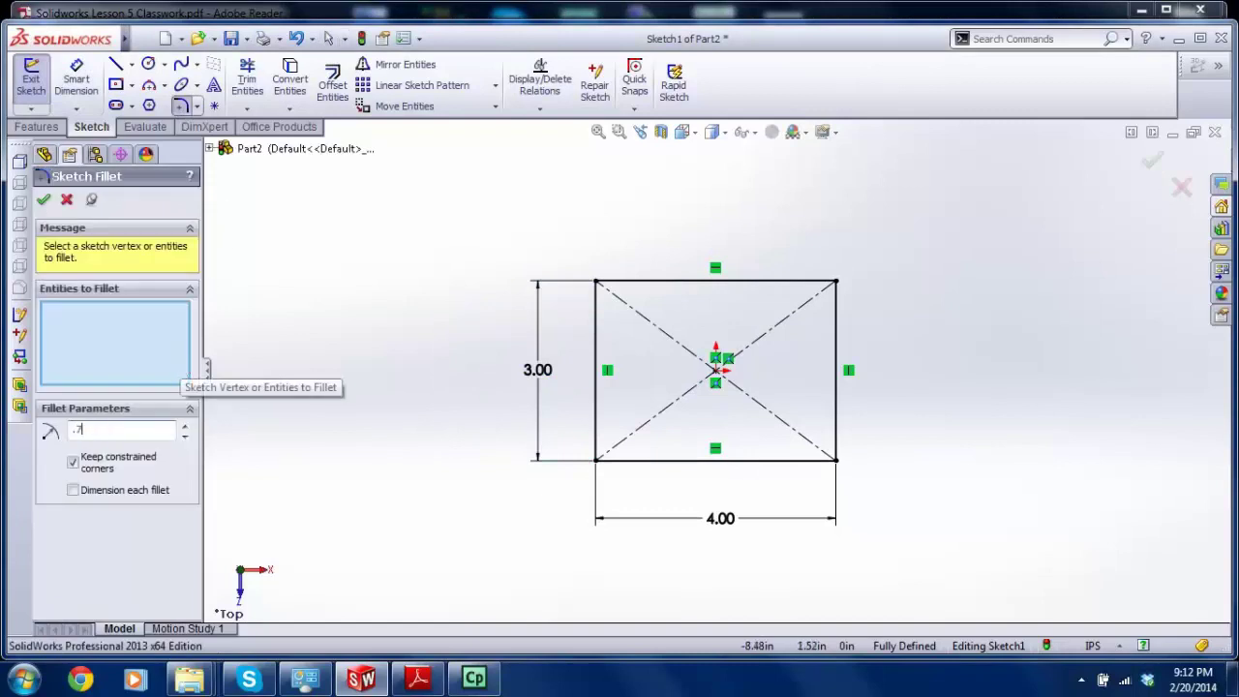
text(75)
key(Return)
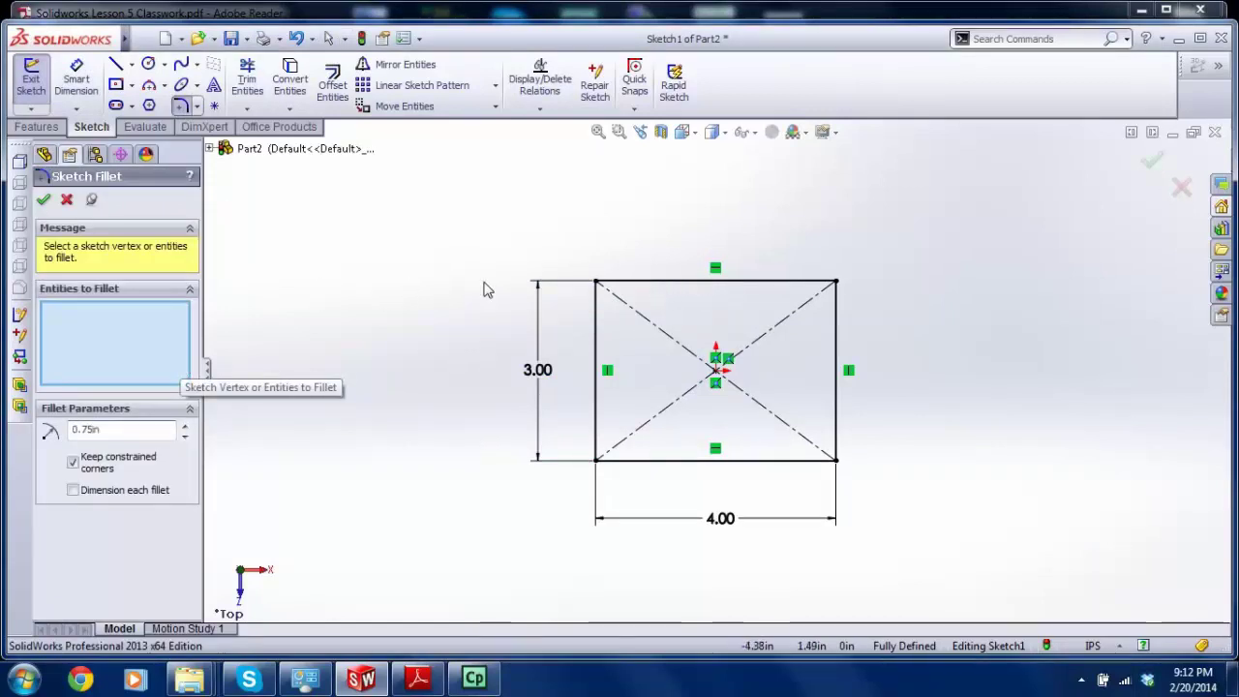
click(634, 280)
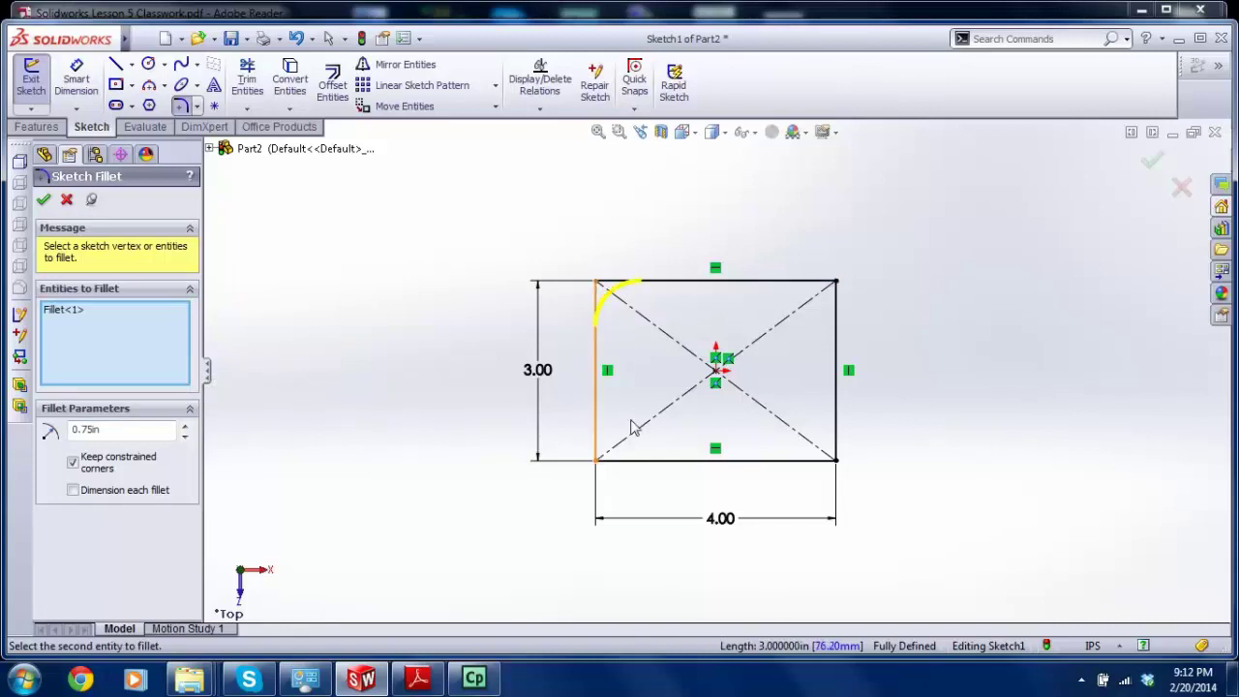
click(44, 200)
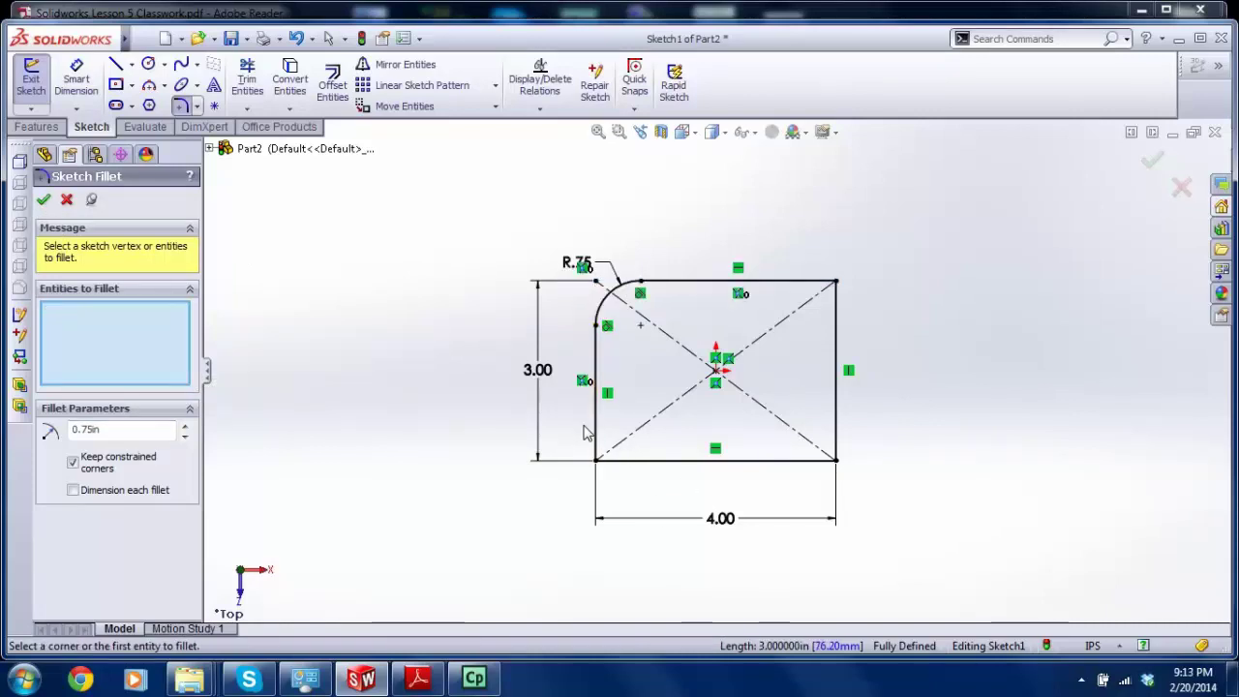
Step: Round the rectangle's lower-left, lower-right and upper-right corners with 0.75 in sketch fillets
click(595, 433)
click(639, 466)
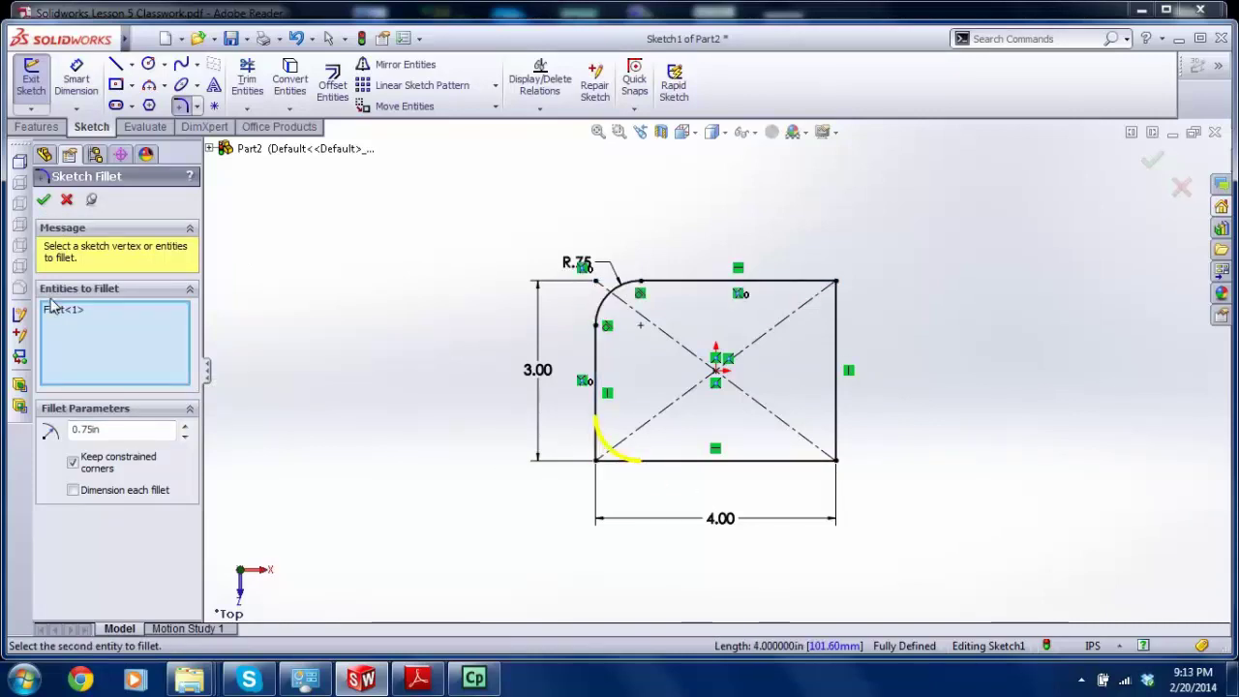
click(43, 199)
click(818, 460)
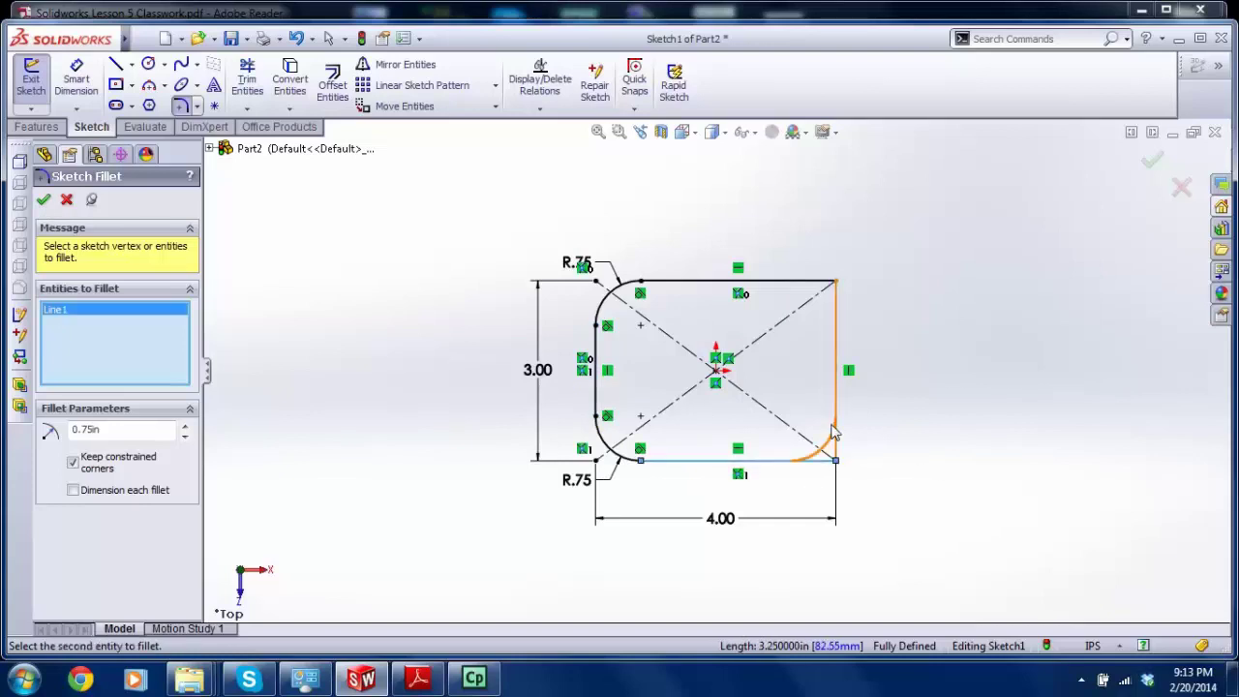
click(834, 433)
click(42, 200)
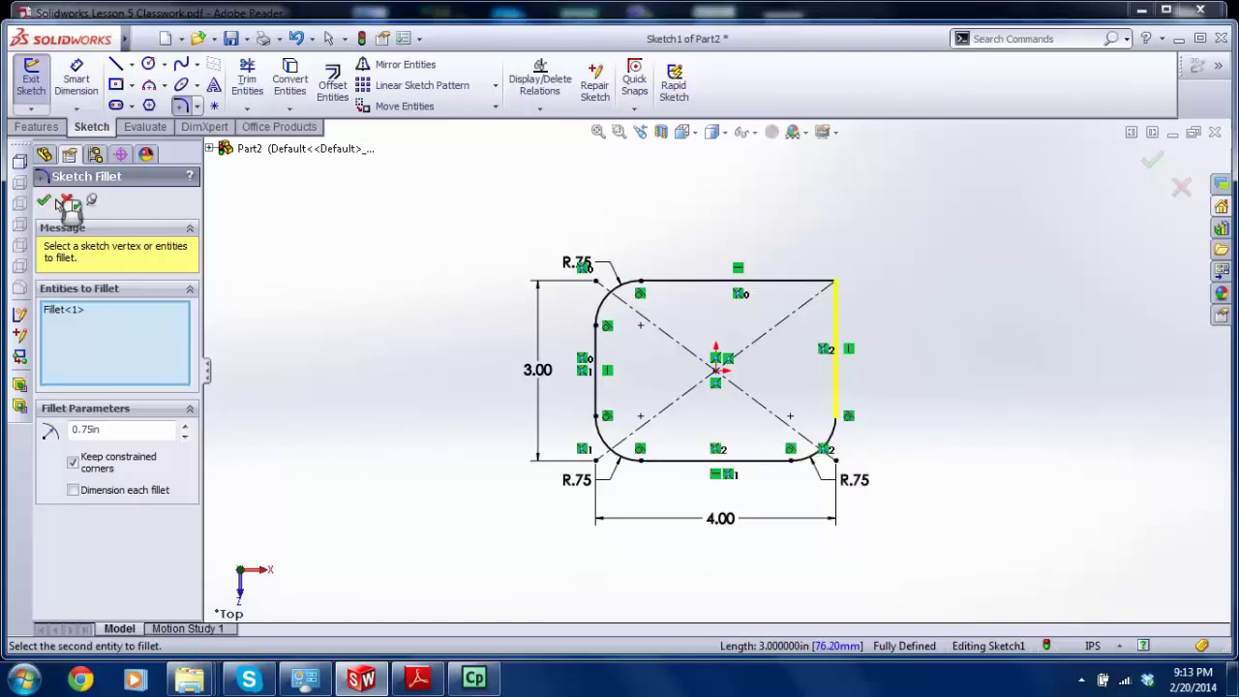
click(835, 322)
click(800, 284)
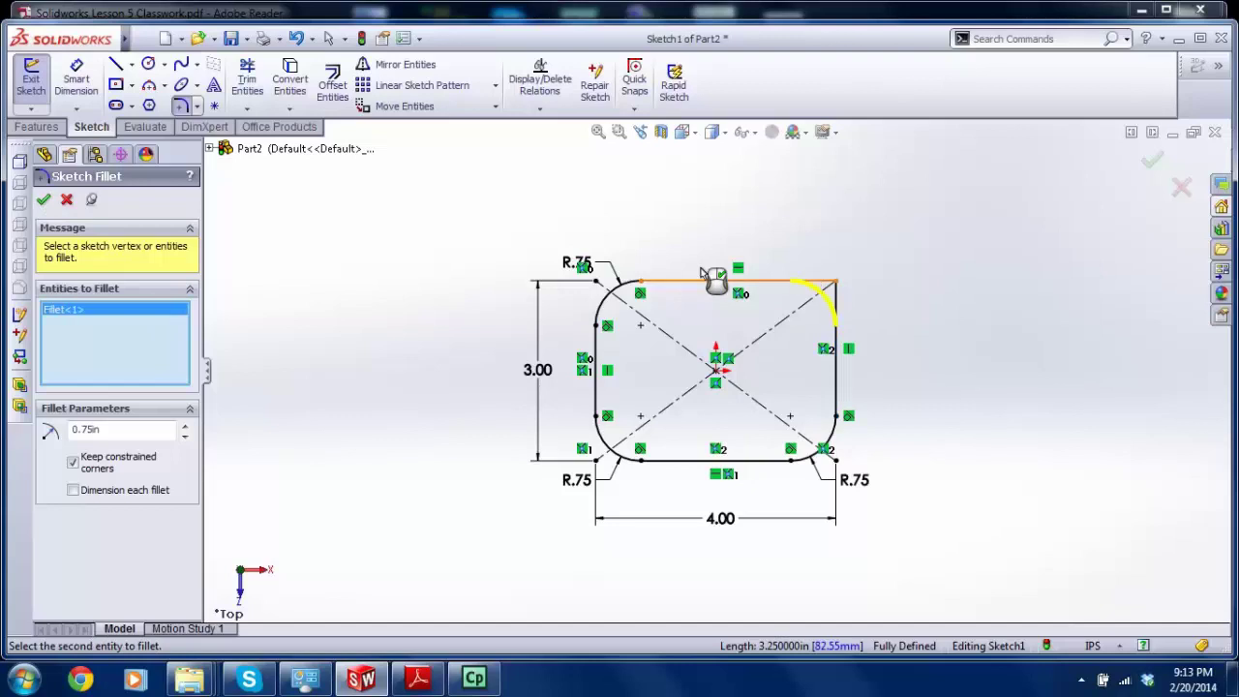
click(43, 200)
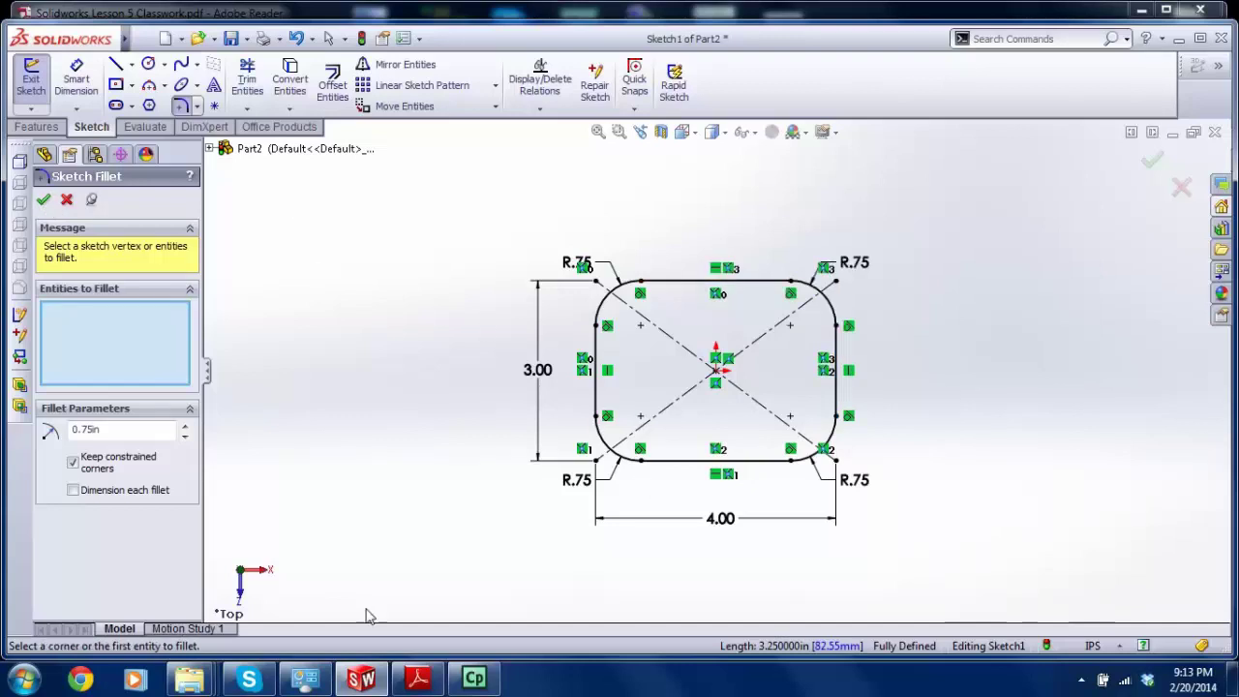
Step: Check the side-view height and draft in the Molded Boot PDF, and finish the fillets and exit the sketch in SolidWorks
click(419, 678)
scroll(513, 321, down, 3)
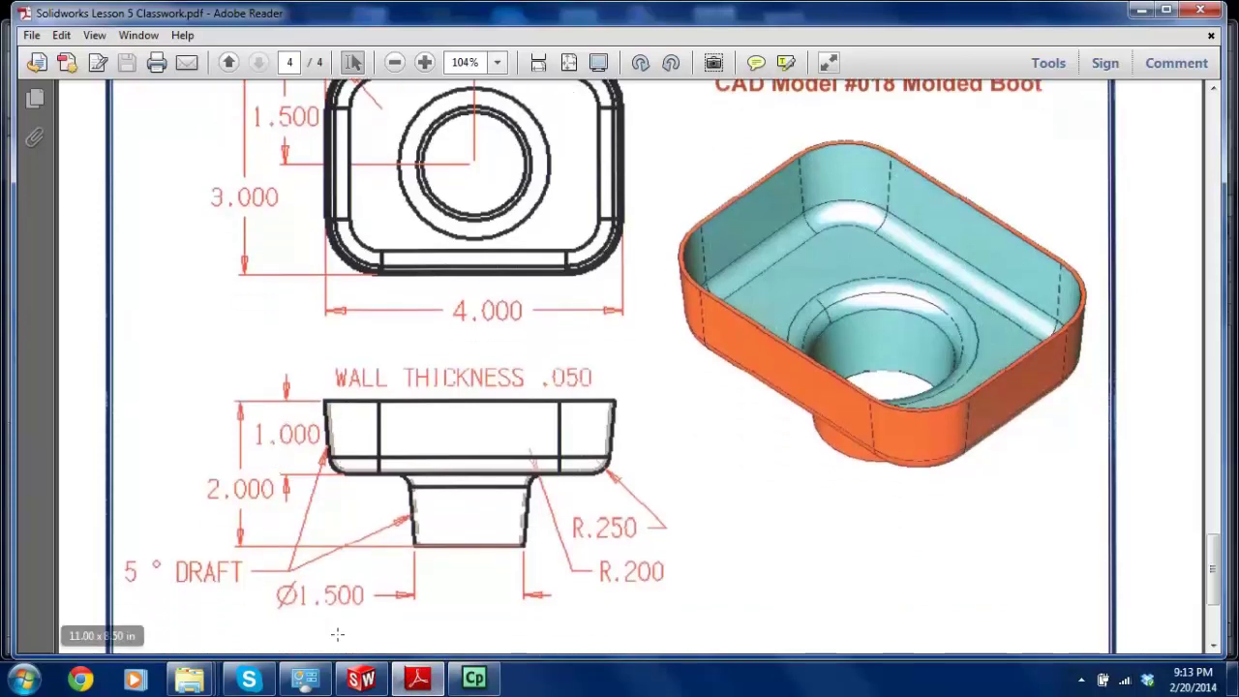
click(360, 678)
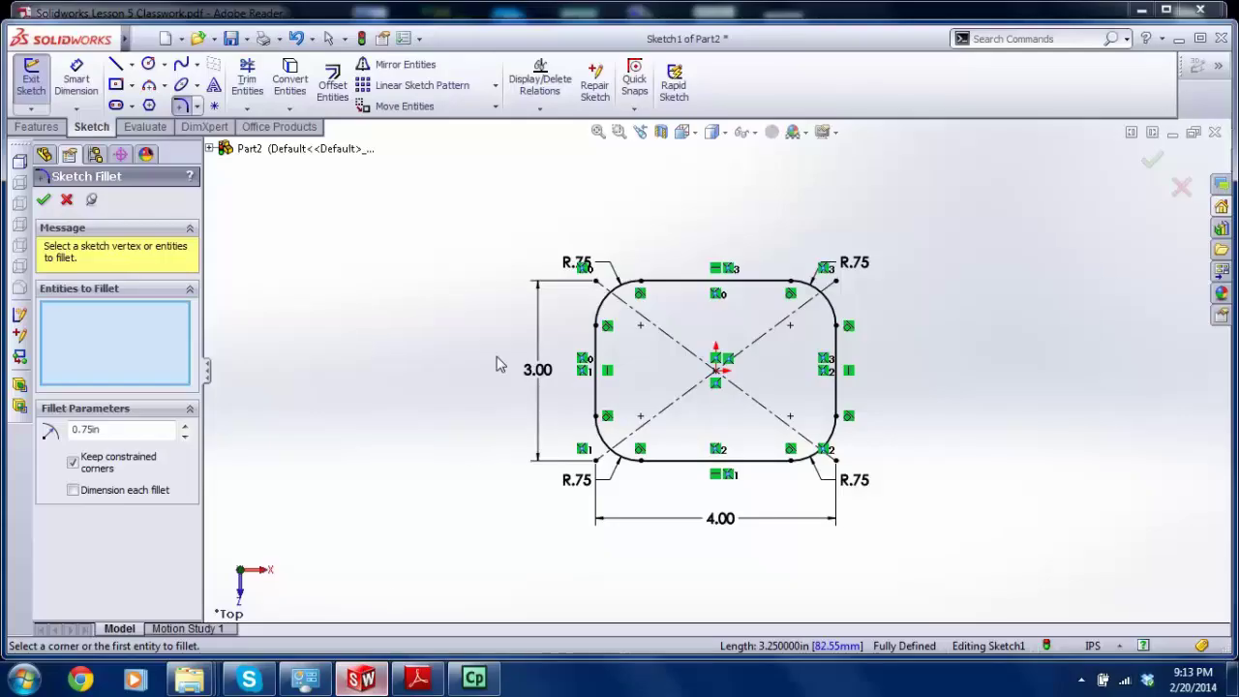
click(43, 200)
click(31, 77)
Step: Start a Boss-Extrude of the rounded rectangle, reversed to go downward, with a blind depth of 1 in
mouse_move(751, 338)
middle_down()
mouse_move(632, 372)
mouse_move(689, 369)
middle_up()
scroll(758, 410, down, 1)
scroll(700, 371, down, 2)
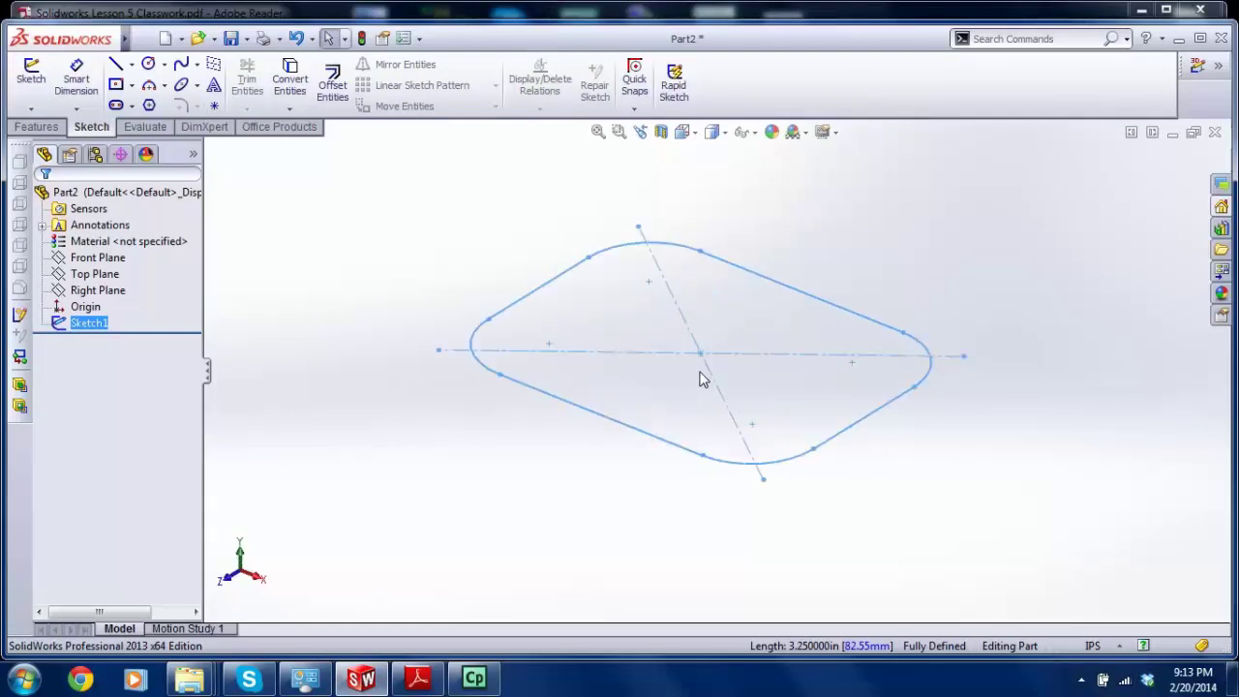
click(36, 127)
click(39, 85)
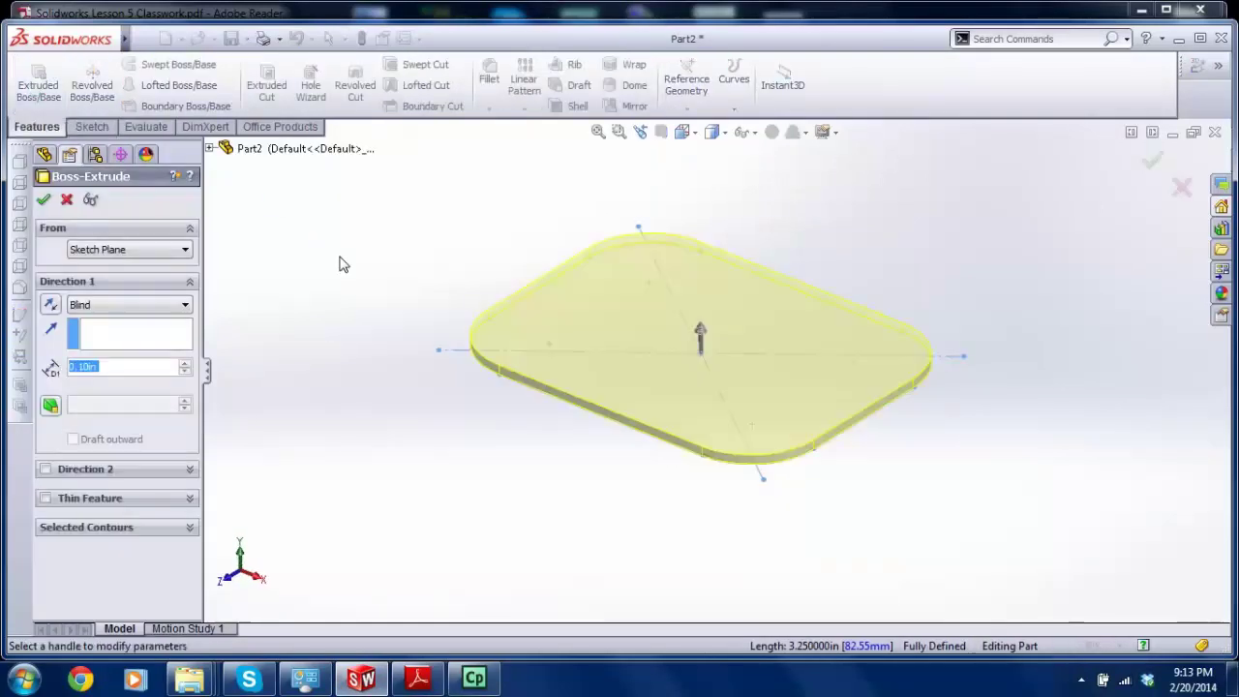
click(52, 305)
text(1)
key(Return)
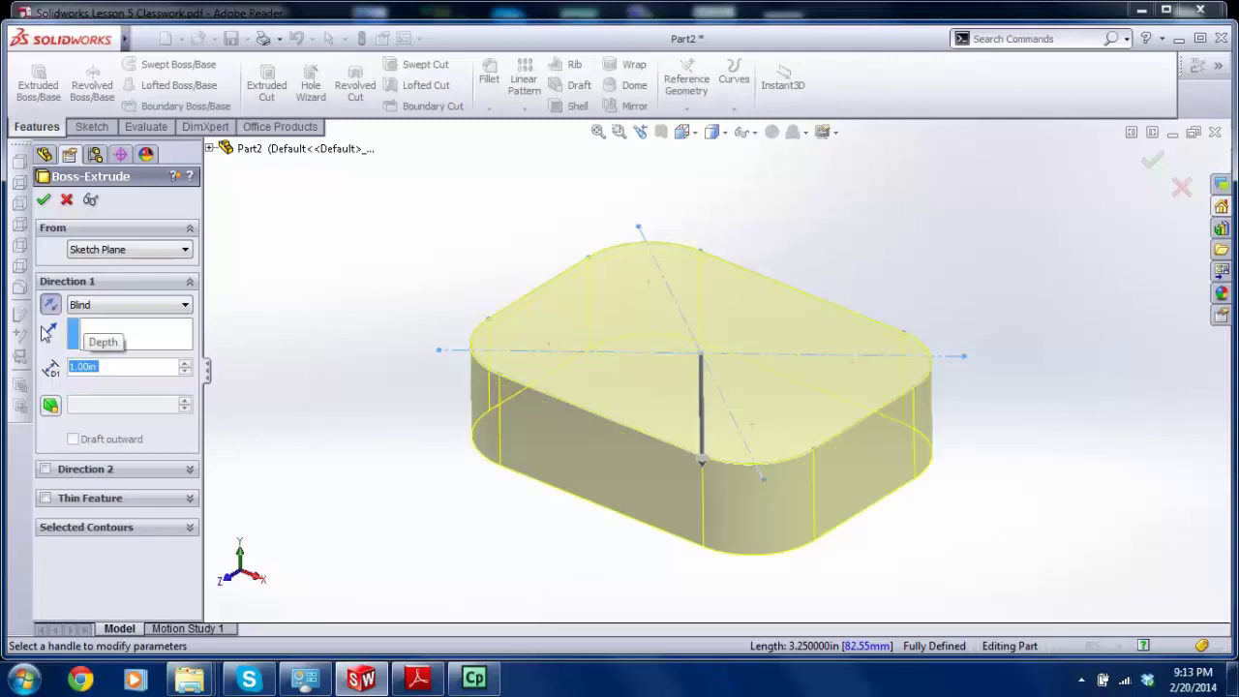
Step: Add a 5 degree inward draft to the extrusion and complete it
click(58, 406)
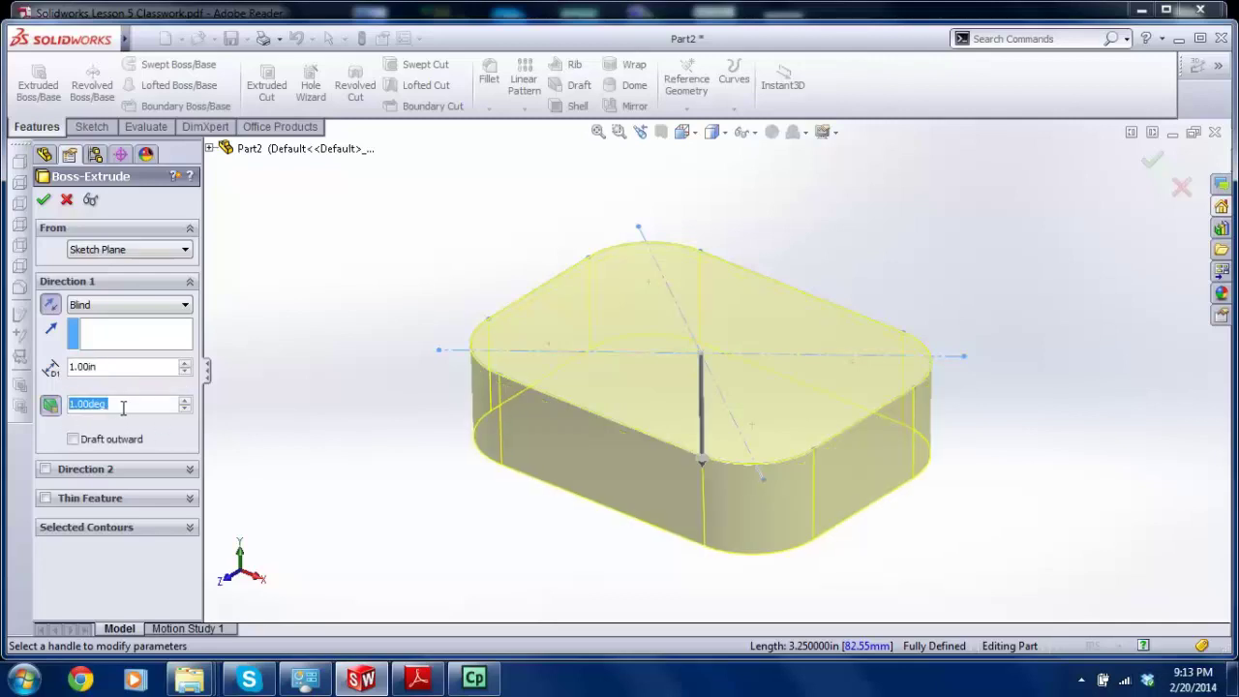
text(5)
key(Return)
key(ctrl+1)
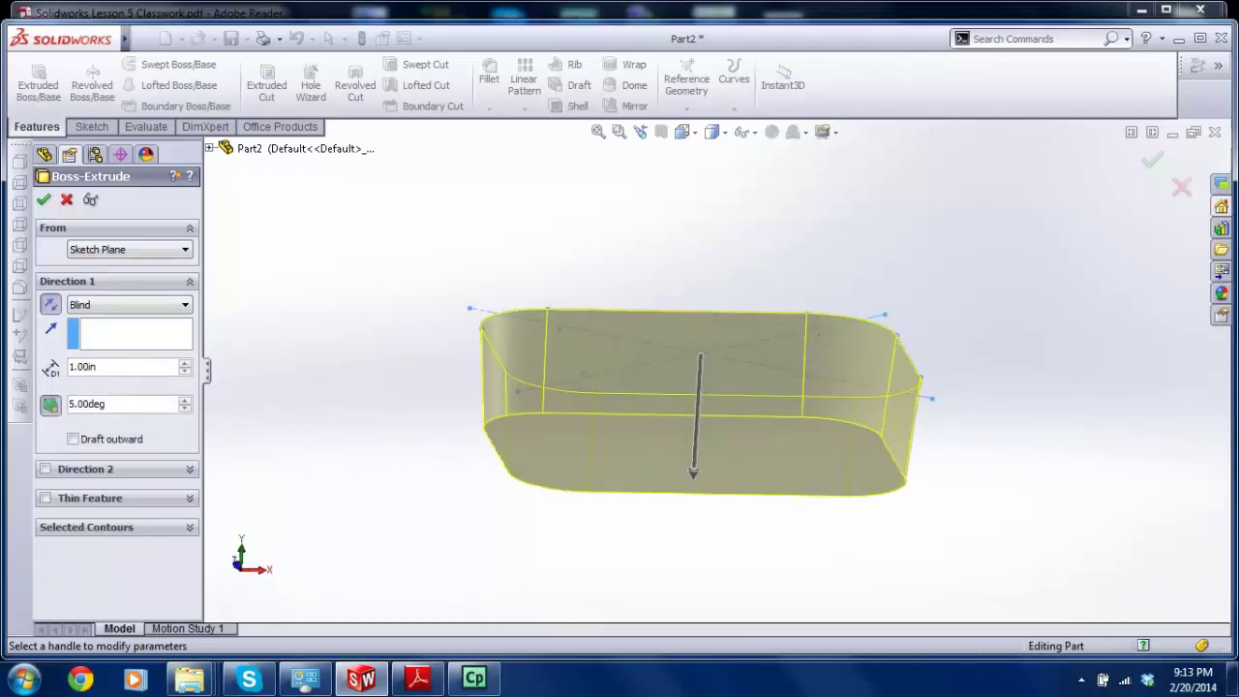
click(74, 439)
click(74, 439)
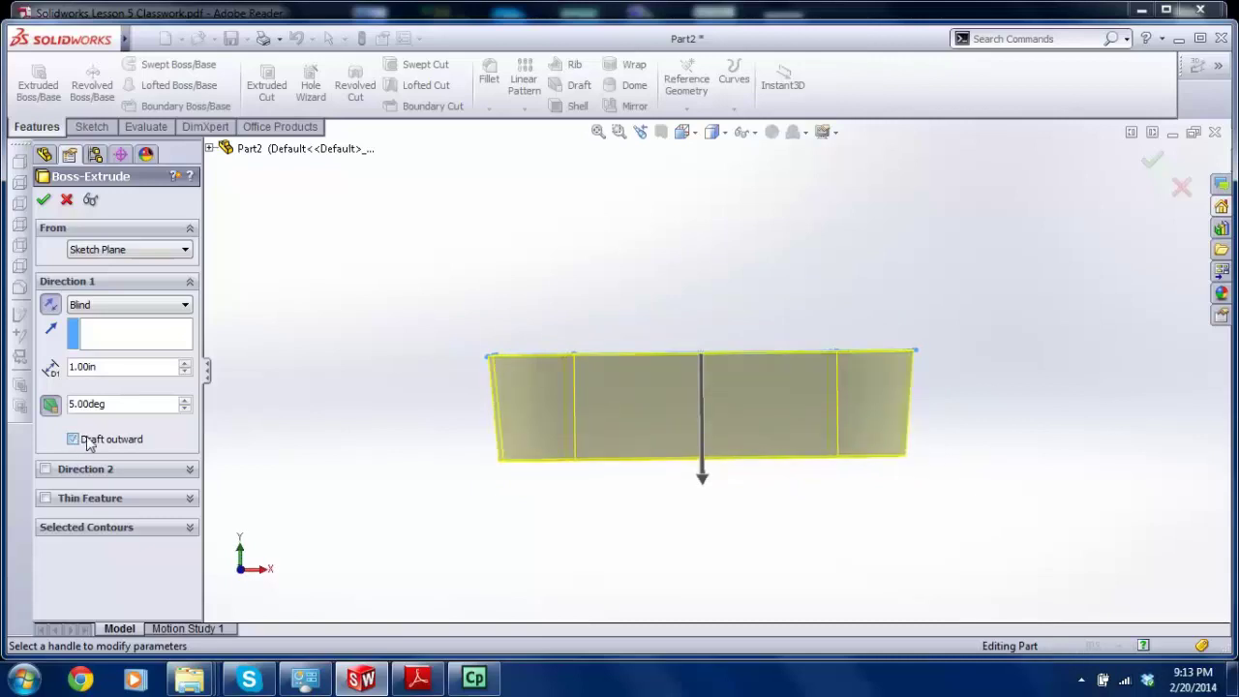
key(ctrl+7)
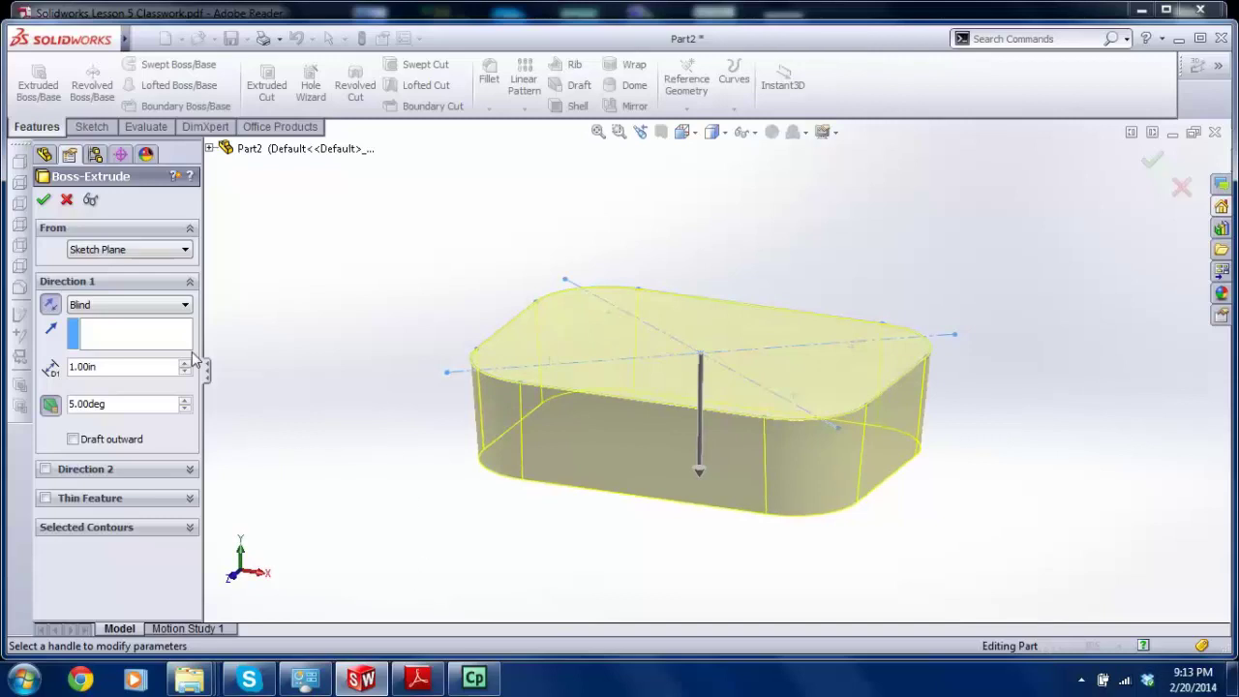
click(40, 203)
Step: Check the wall thickness and lower spout dimensions in the Molded Boot PDF and return to SolidWorks
middle_drag(392, 254, 390, 476)
click(418, 678)
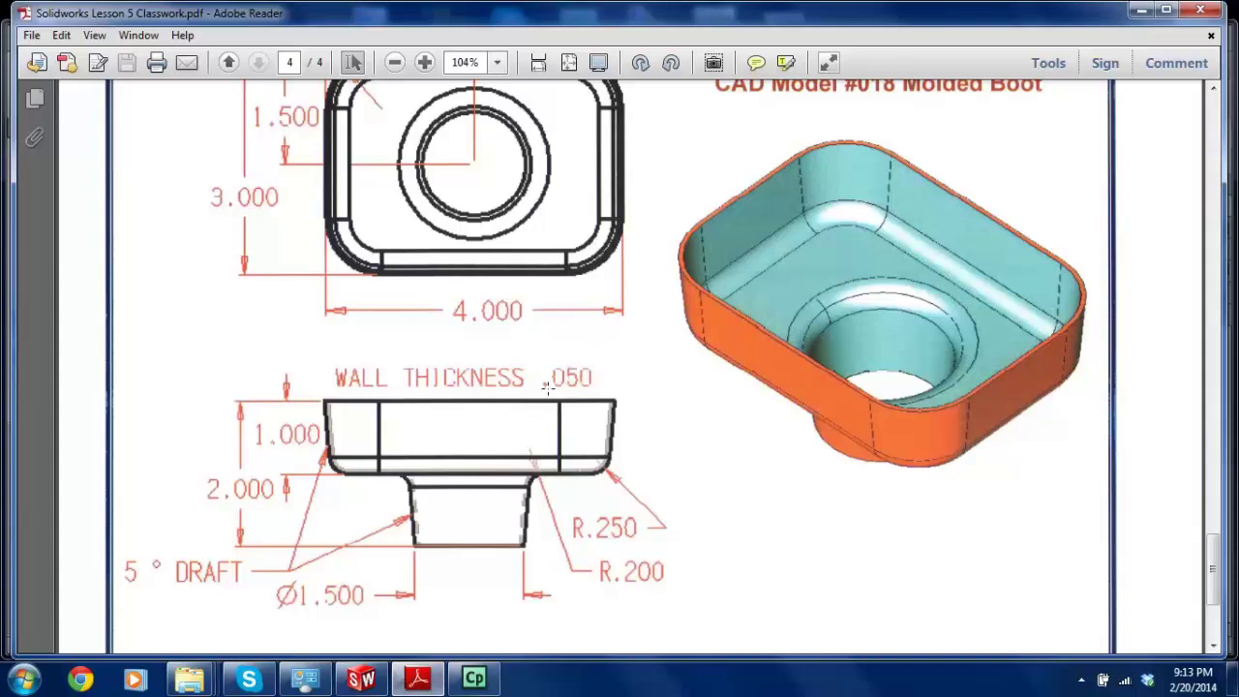
scroll(547, 385, up, 1)
scroll(561, 363, down, 2)
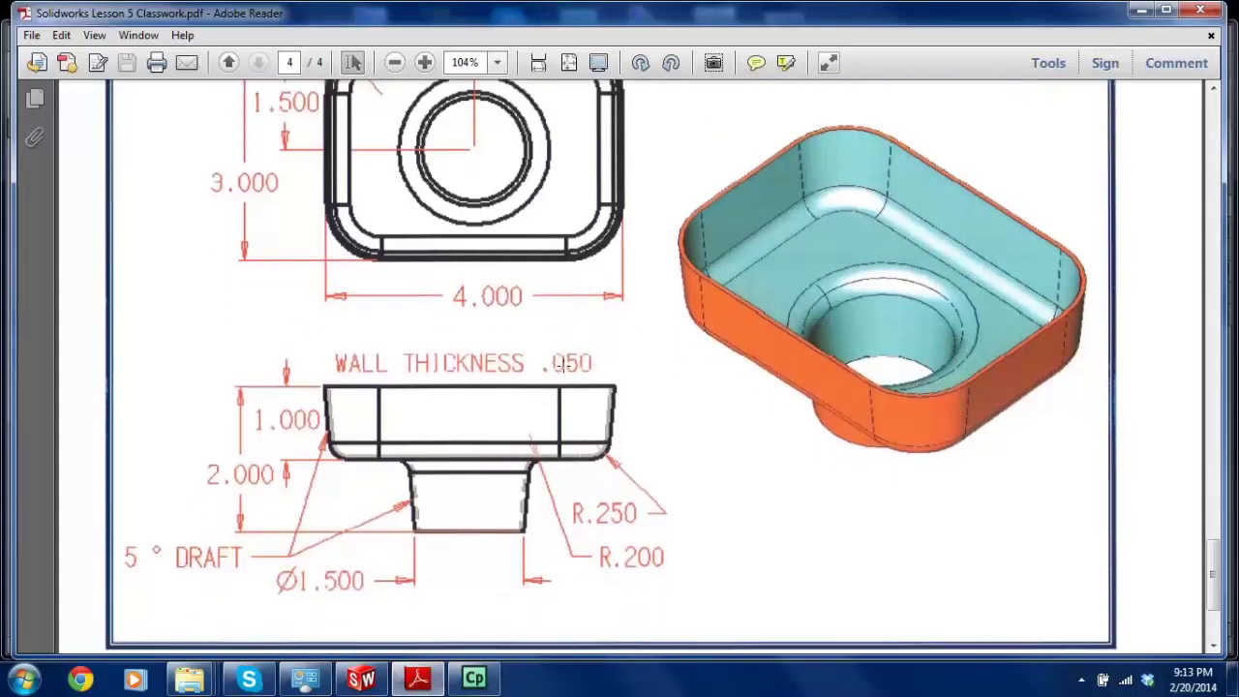
scroll(537, 394, down, 1)
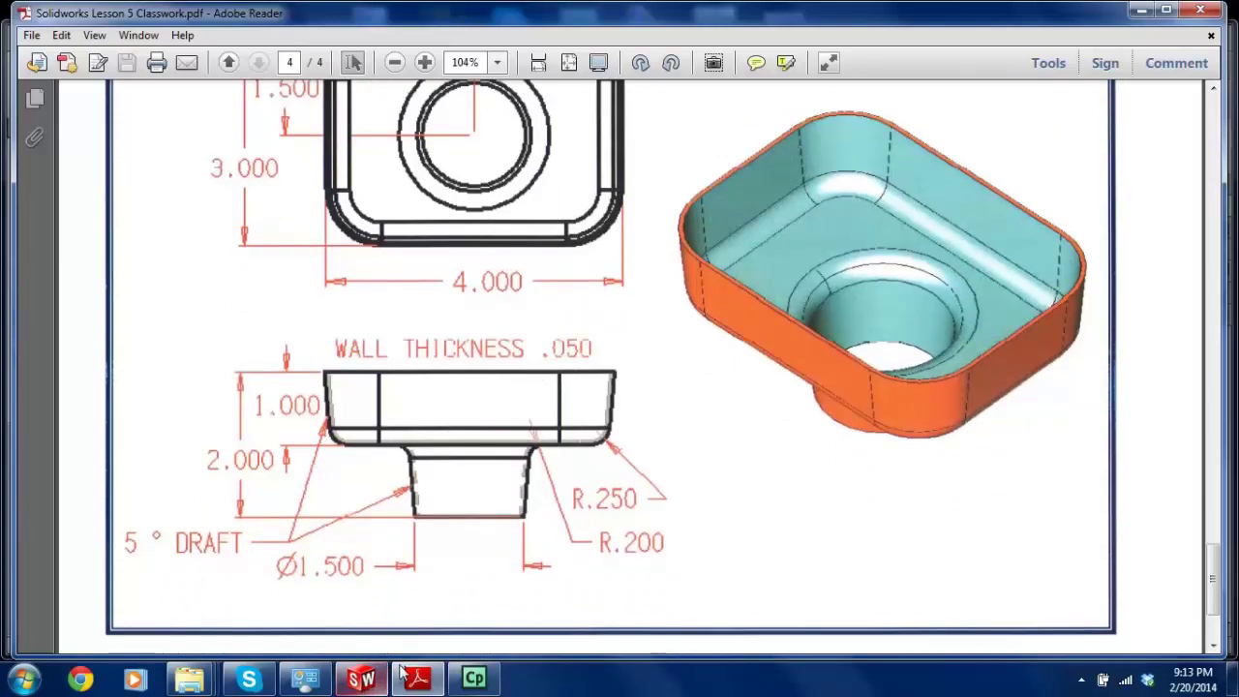
click(364, 680)
middle_drag(344, 435, 312, 201)
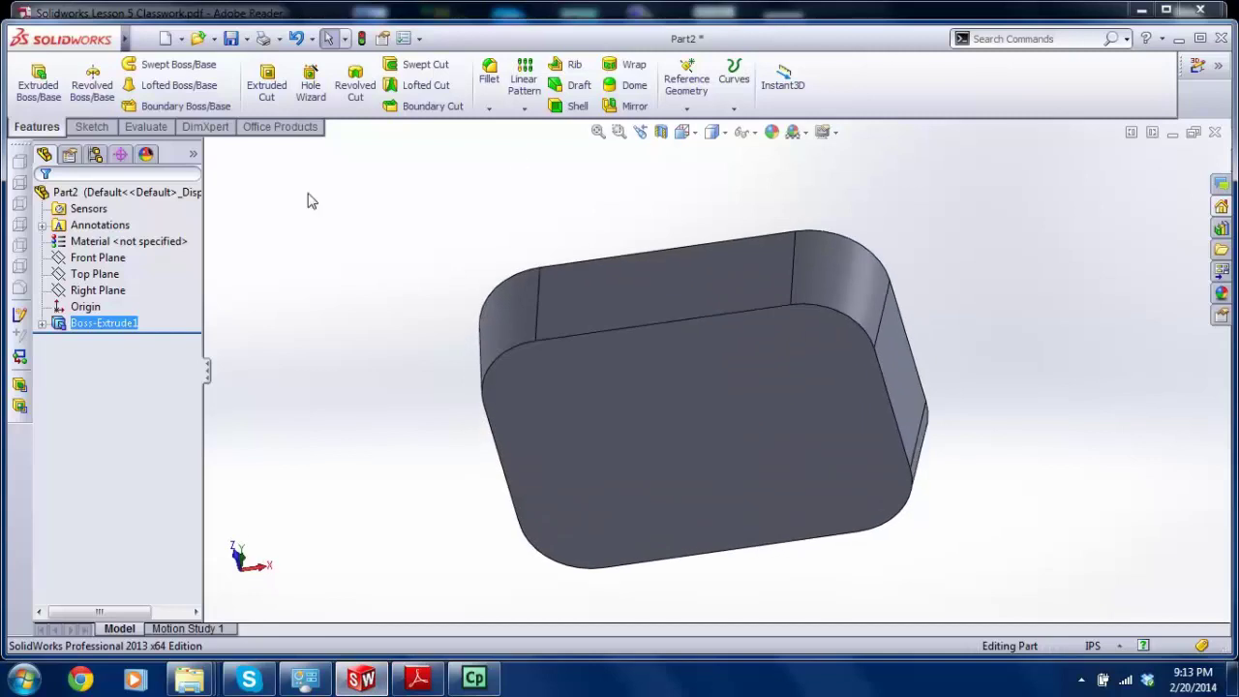
click(91, 127)
click(30, 78)
click(662, 420)
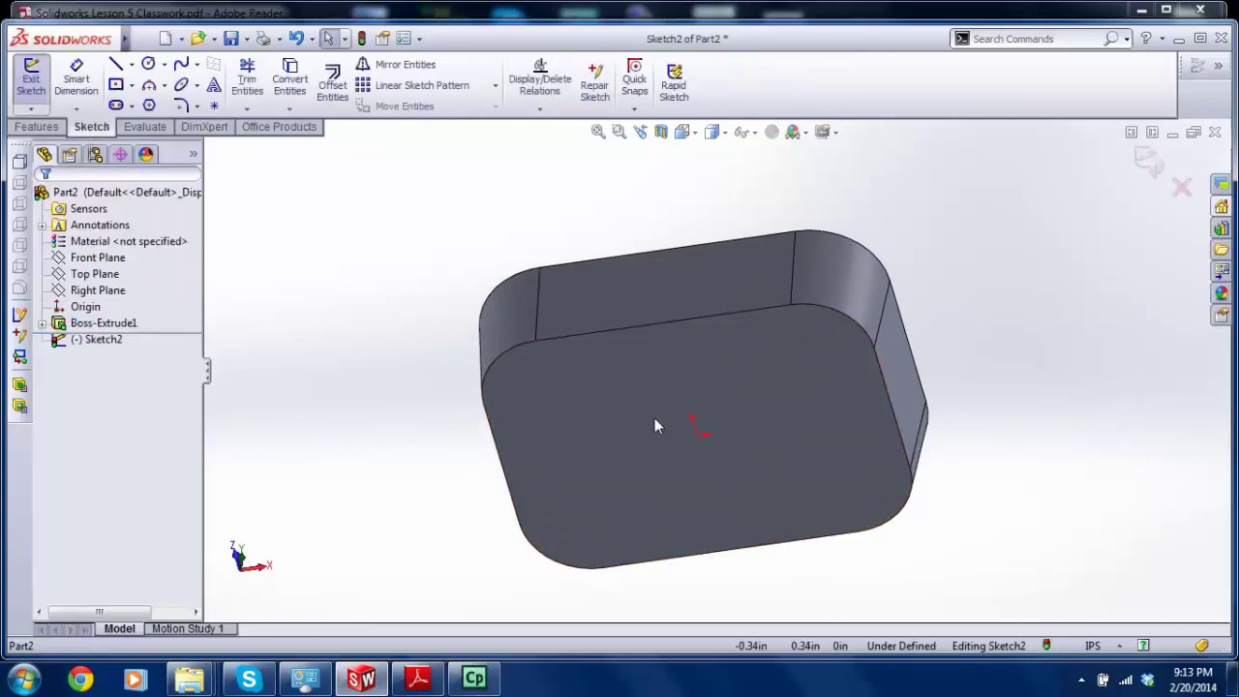
key(space)
click(791, 581)
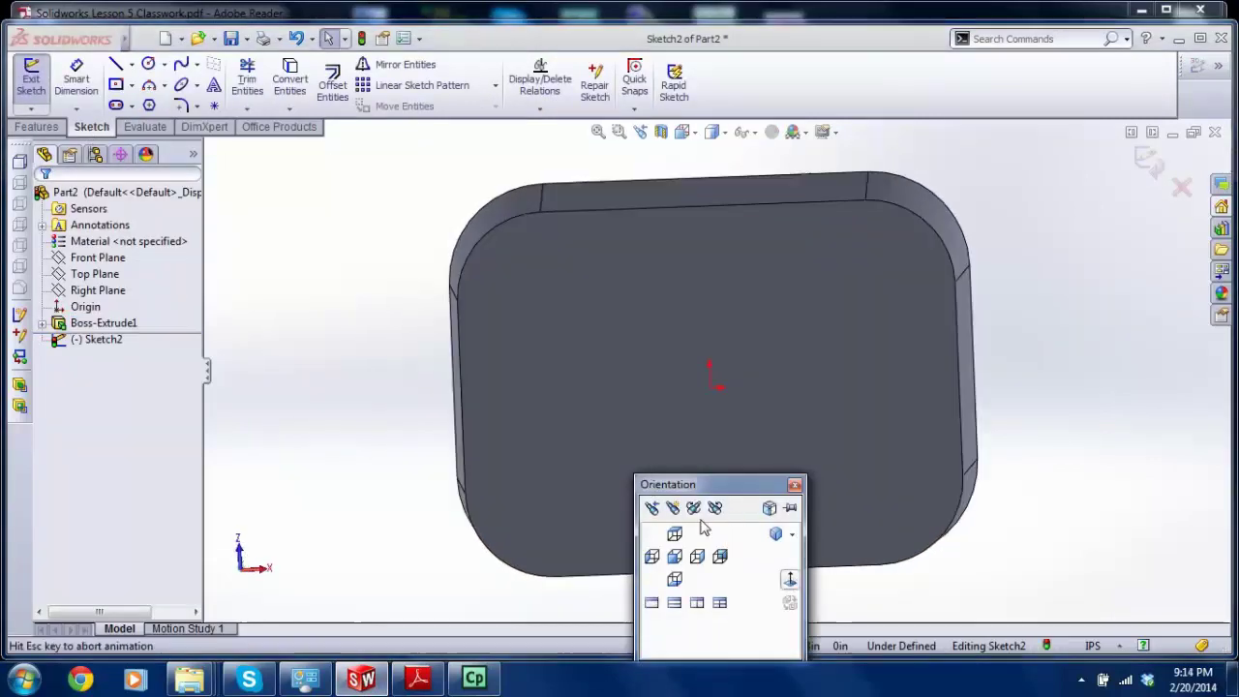
Step: Examine the lower spout's diameter, height and draft direction in the Molded Boot PDF and compare them with the SolidWorks model's underside
click(419, 678)
scroll(423, 548, up, 3)
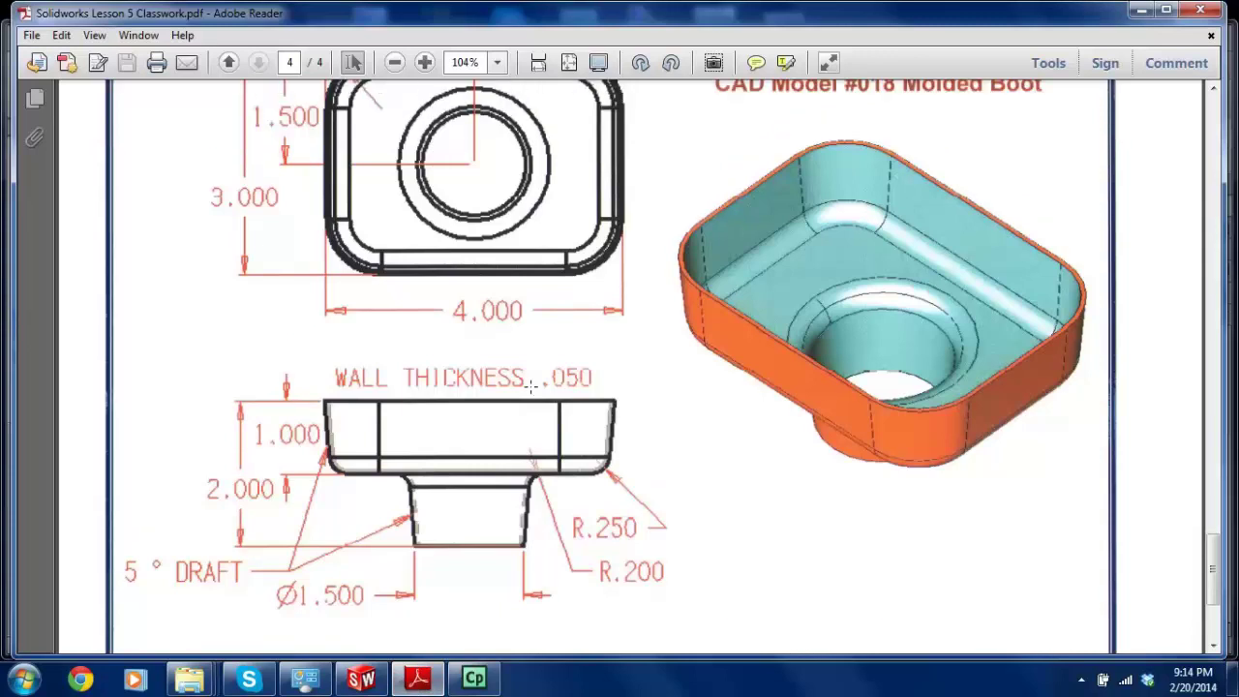
scroll(663, 366, down, 2)
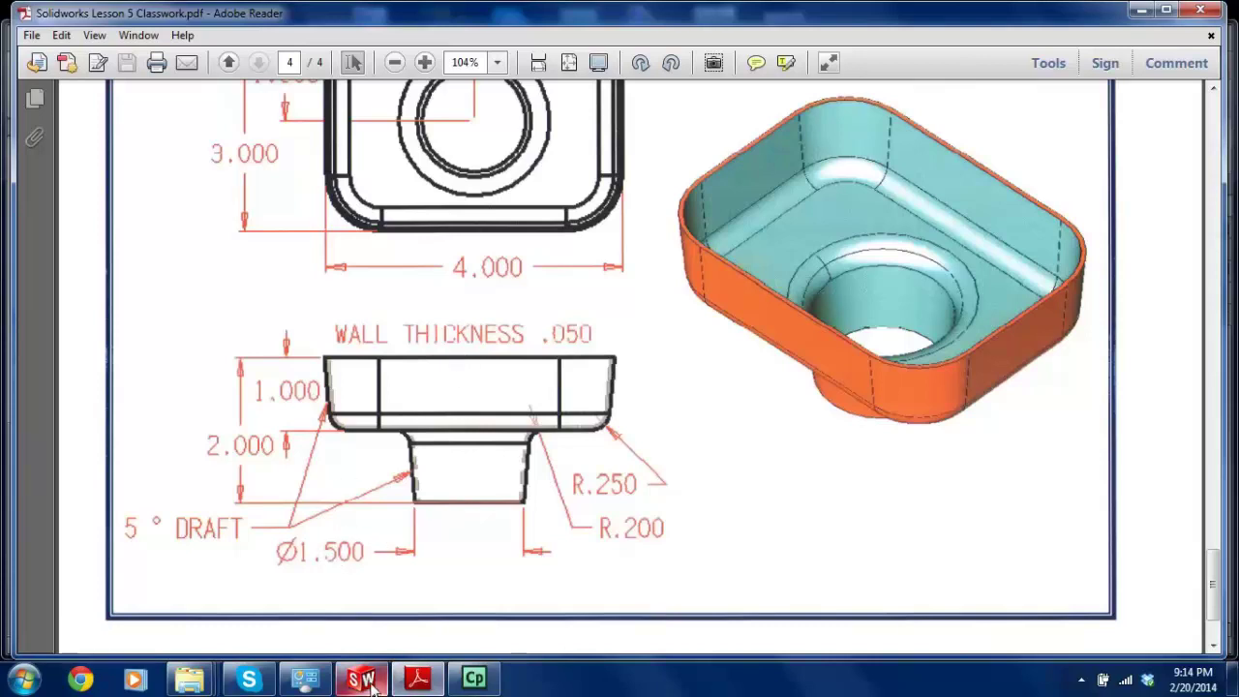
mouse_move(364, 678)
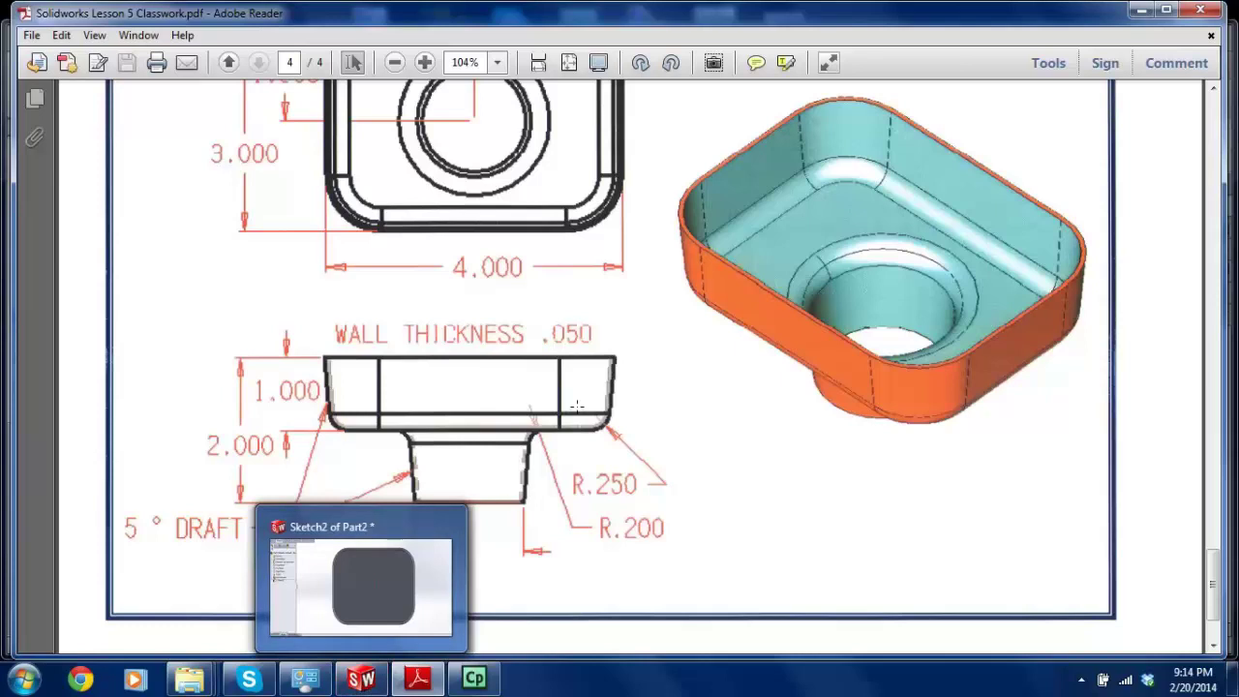
click(567, 343)
click(772, 504)
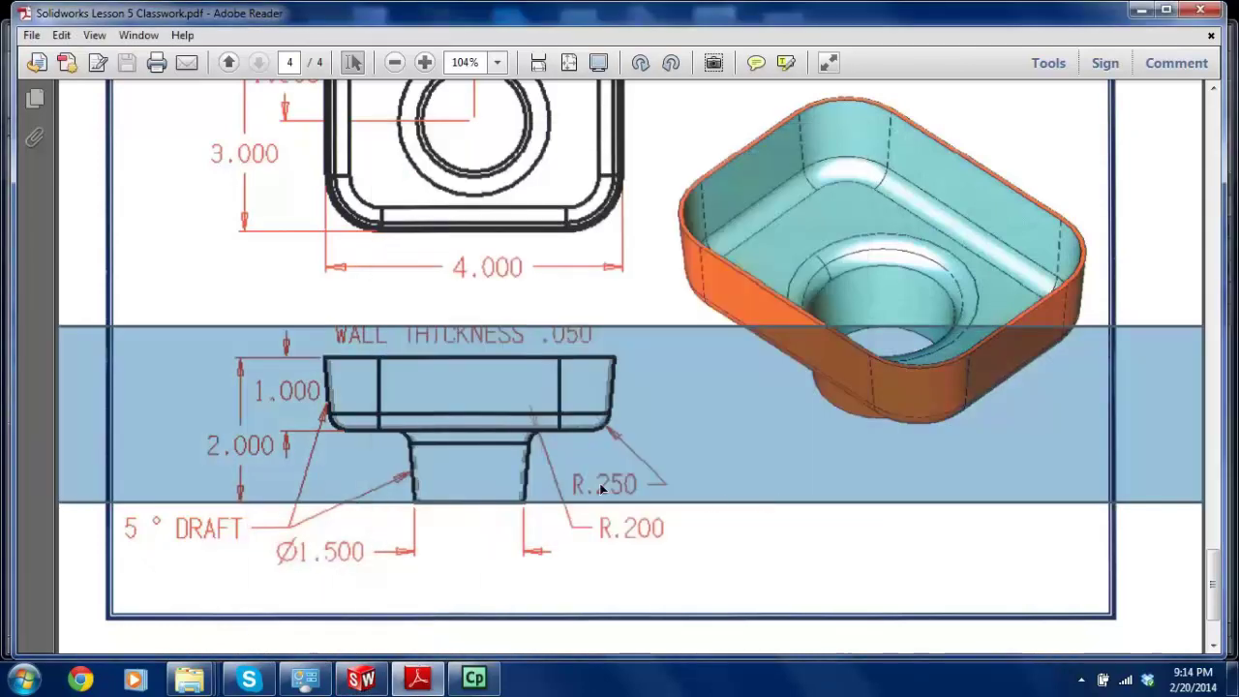
click(361, 678)
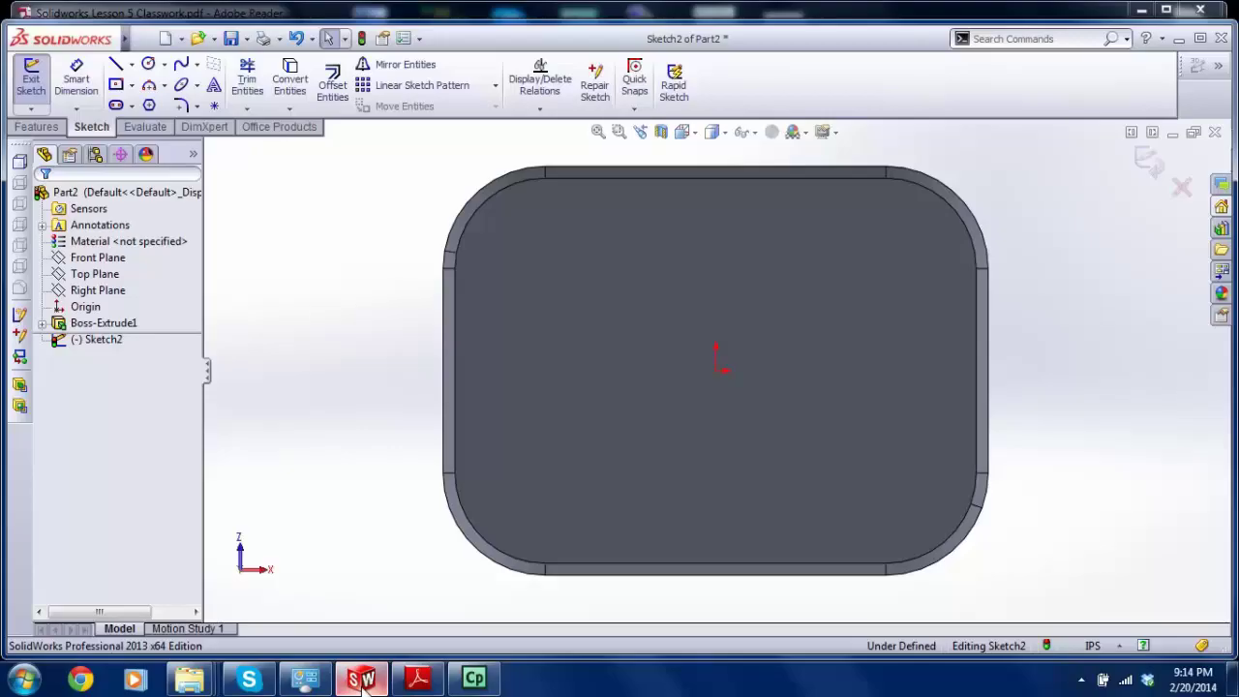
middle_drag(620, 413, 581, 494)
scroll(687, 395, up, 3)
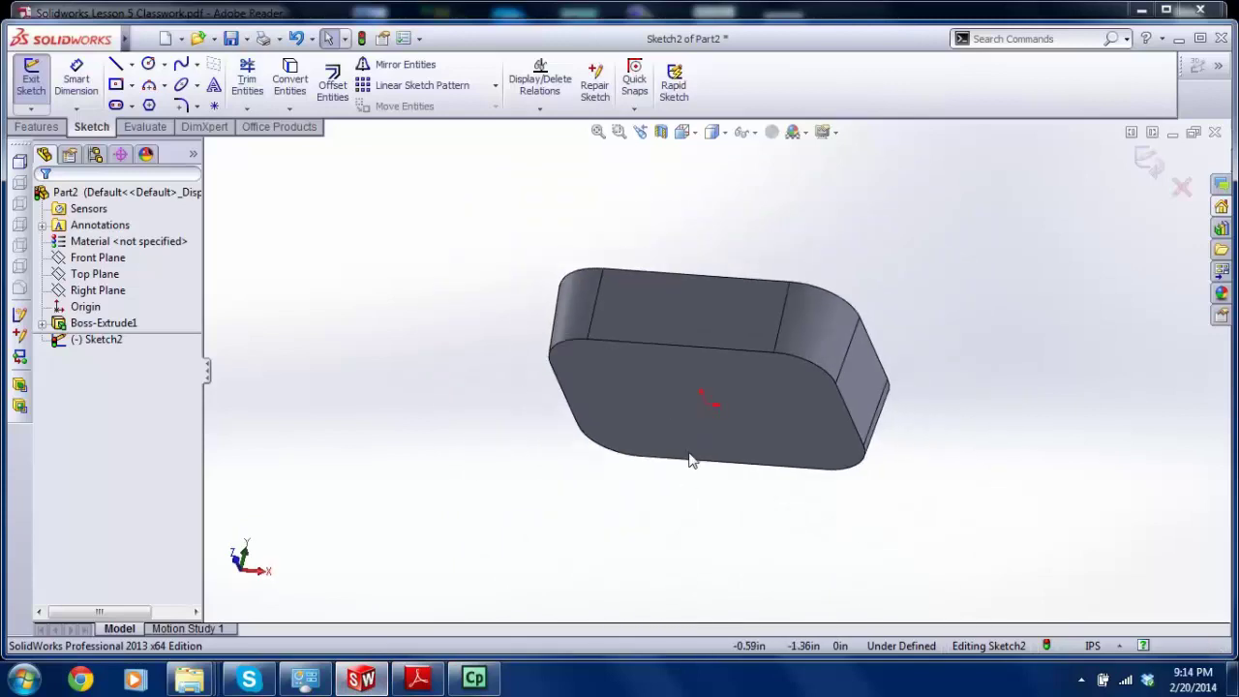
middle_drag(688, 453, 696, 400)
click(420, 679)
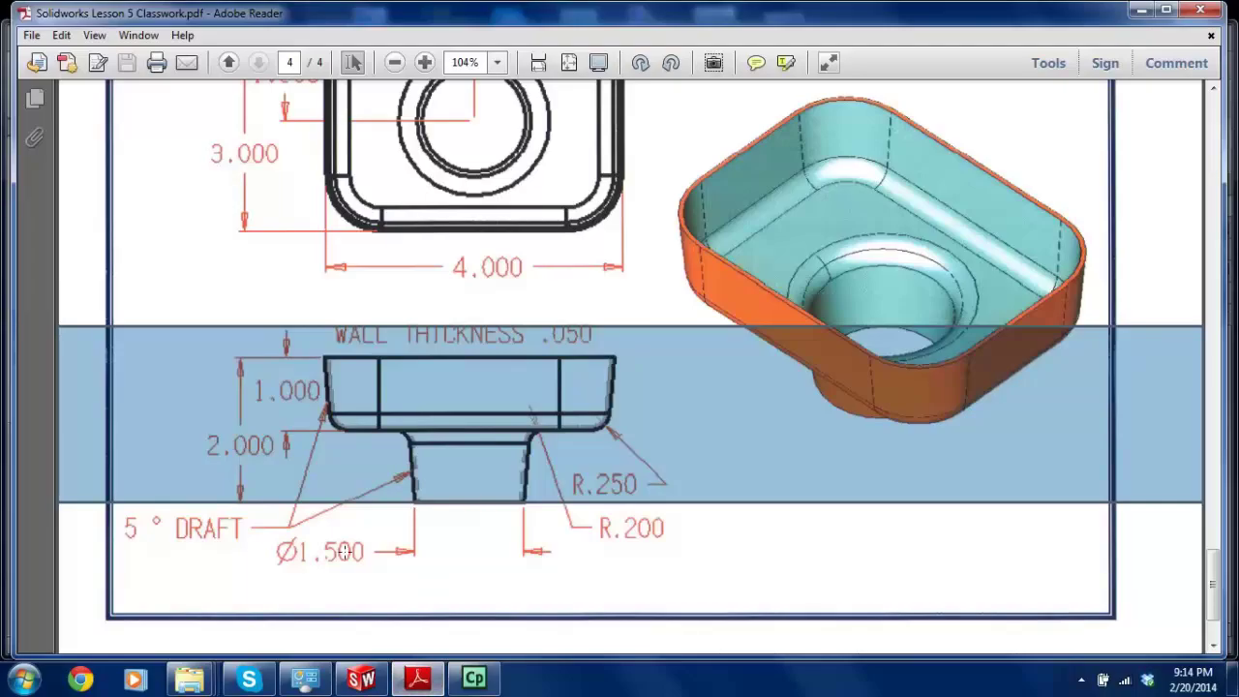
click(472, 521)
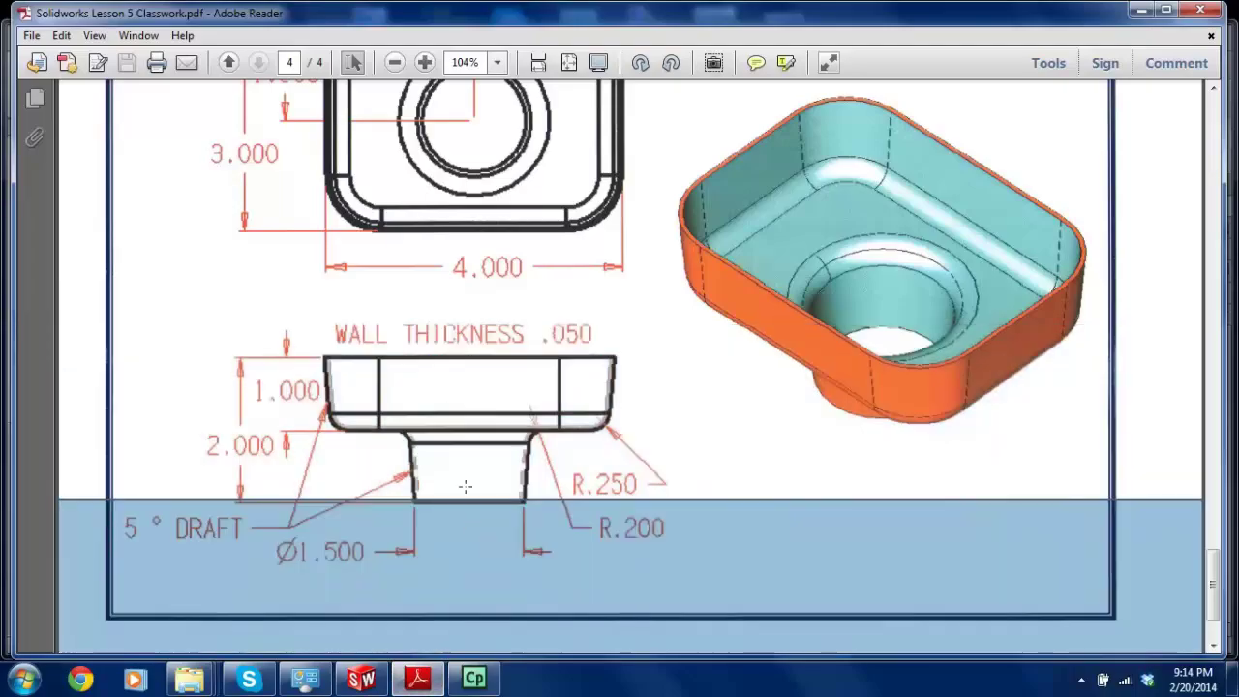
click(838, 285)
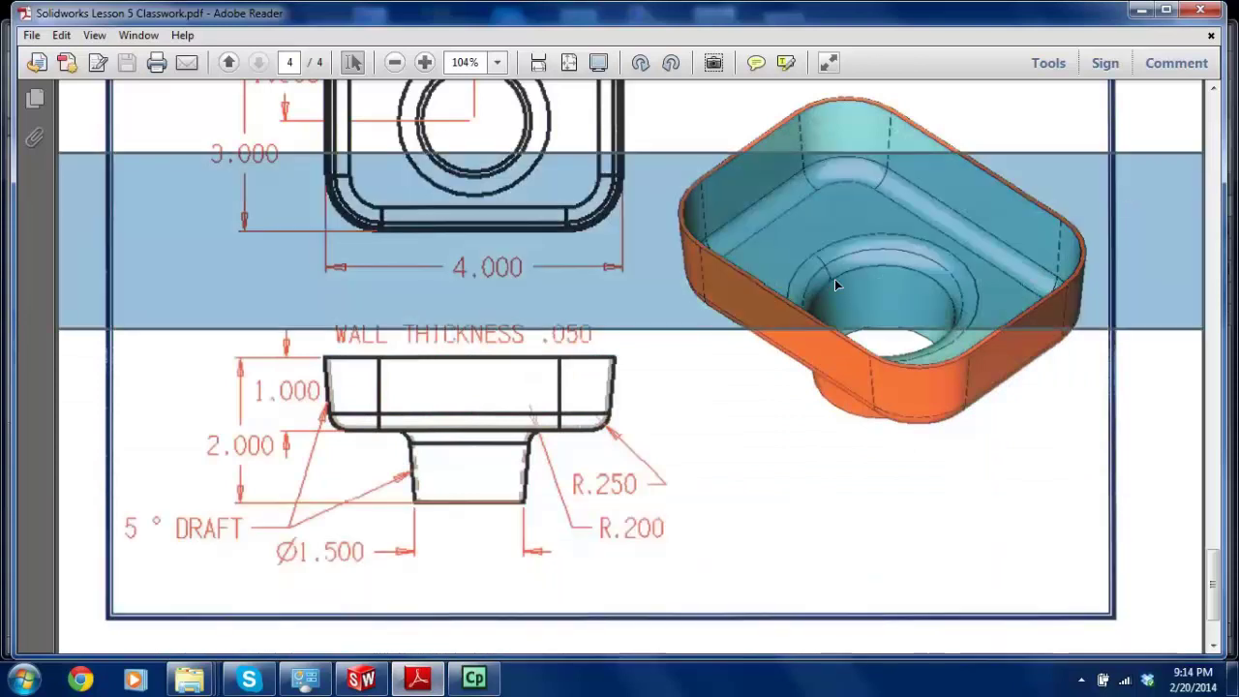
click(486, 94)
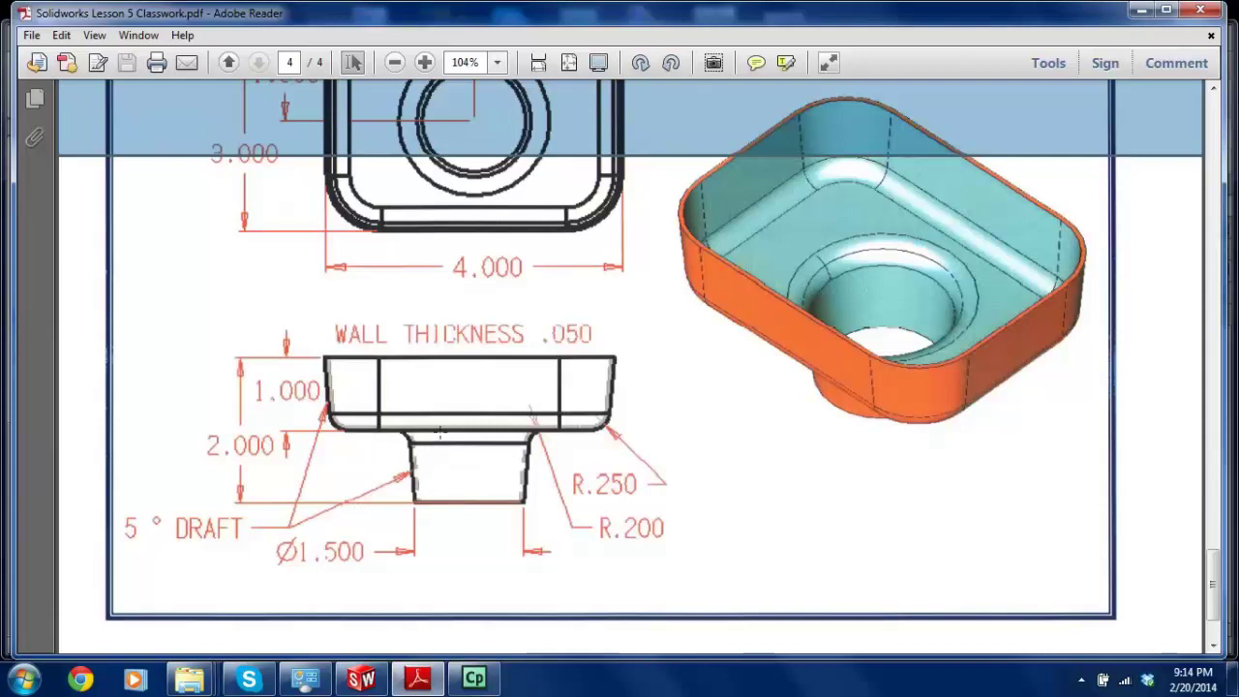
Step: Return to SolidWorks and create a reference plane offset 1 in below the tray's bottom face
click(361, 677)
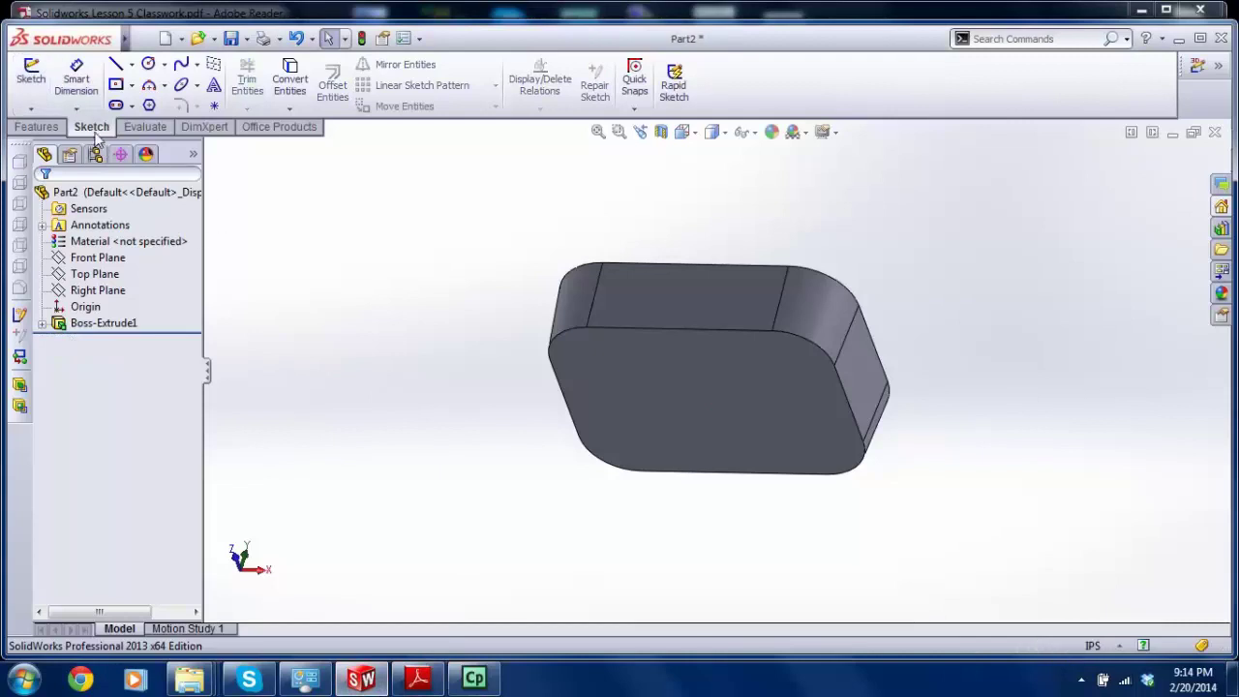
click(53, 126)
click(687, 108)
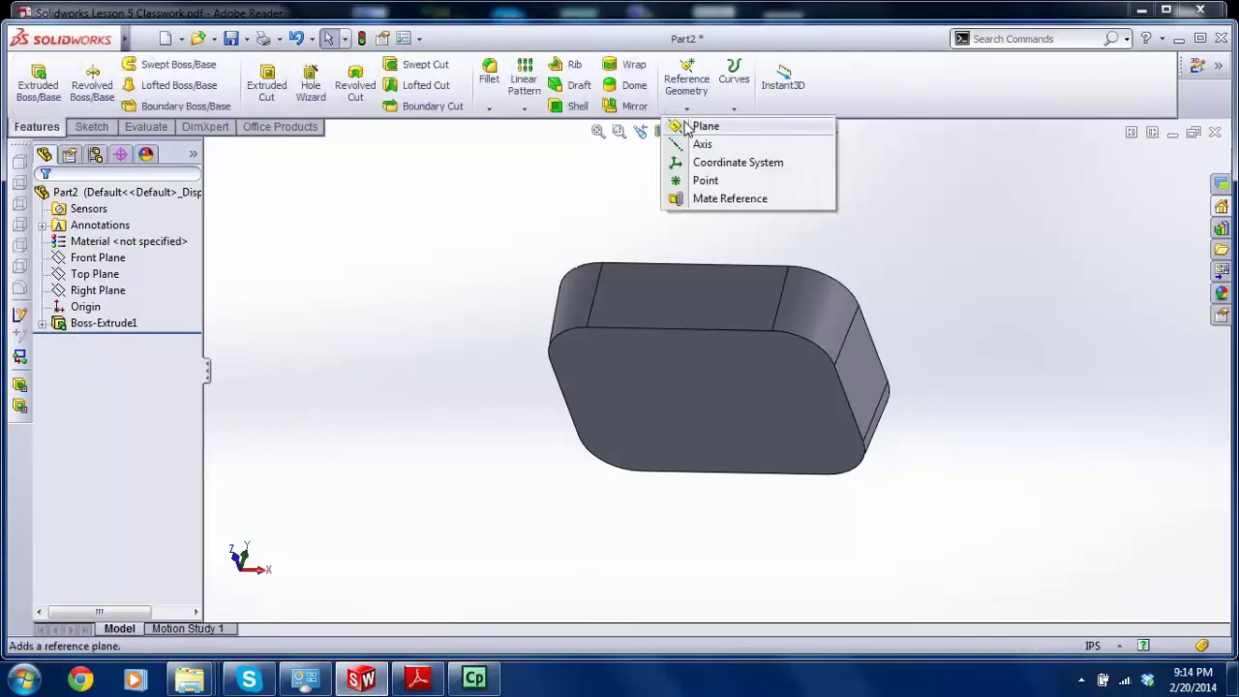
click(686, 126)
click(705, 374)
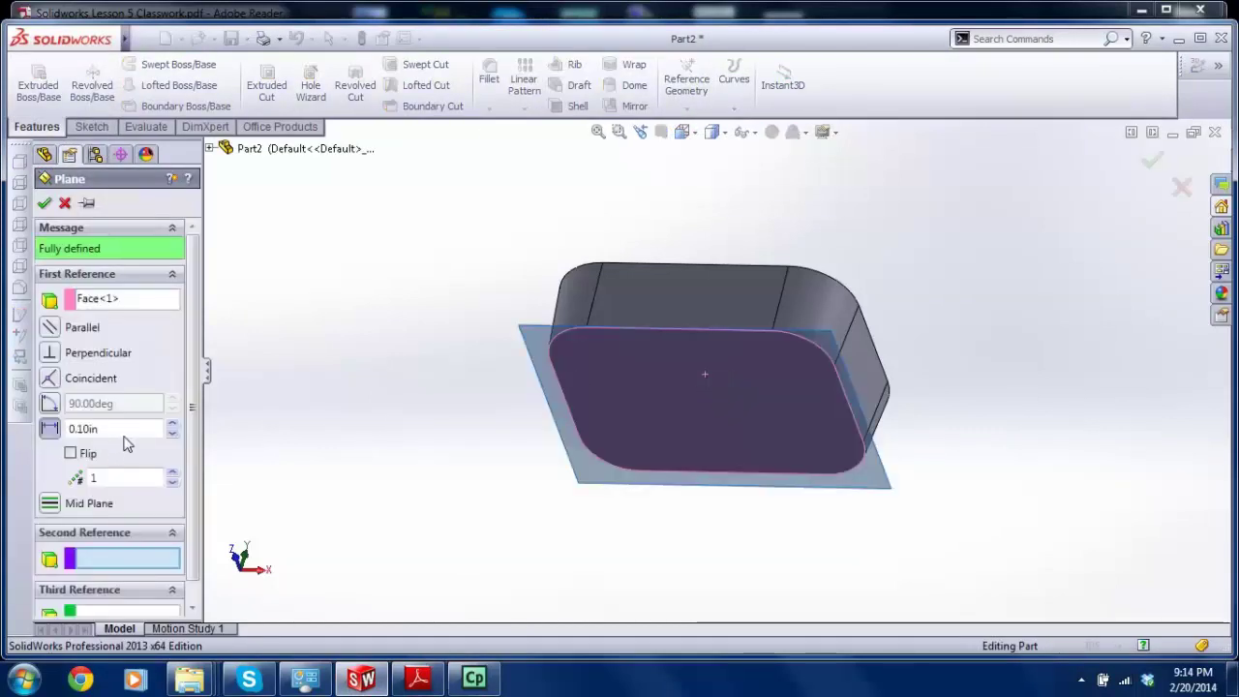
click(48, 431)
text(1)
key(Return)
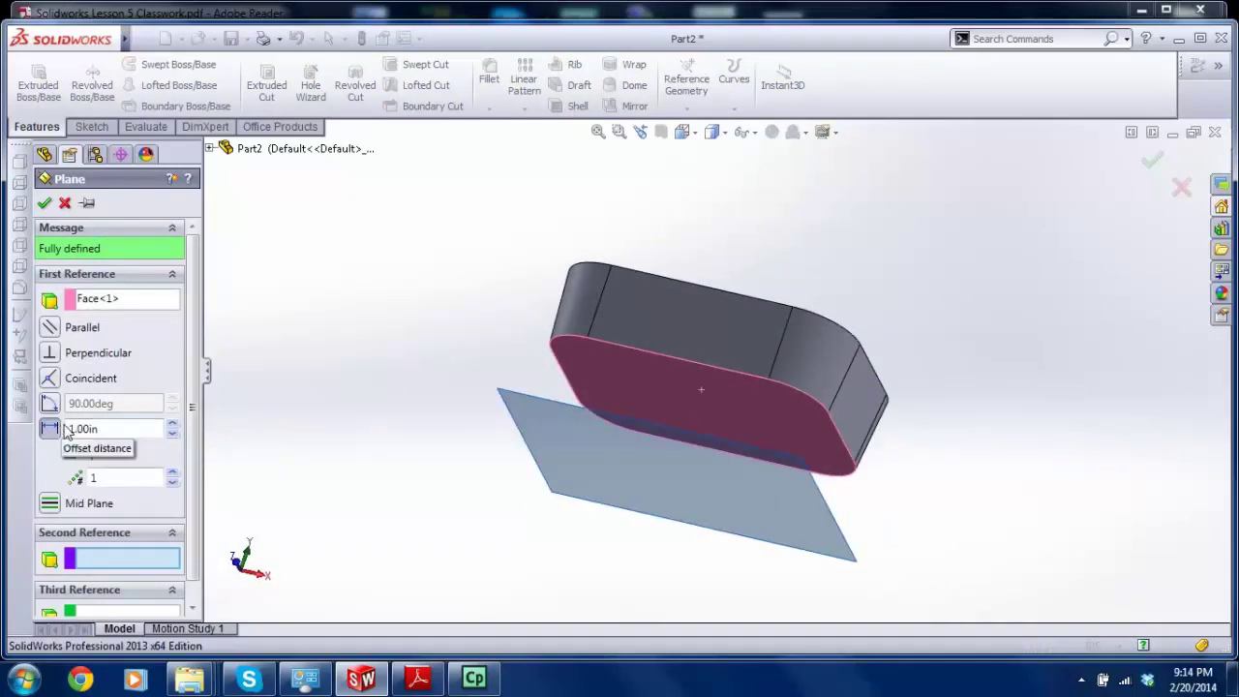
middle_drag(245, 430, 16, 230)
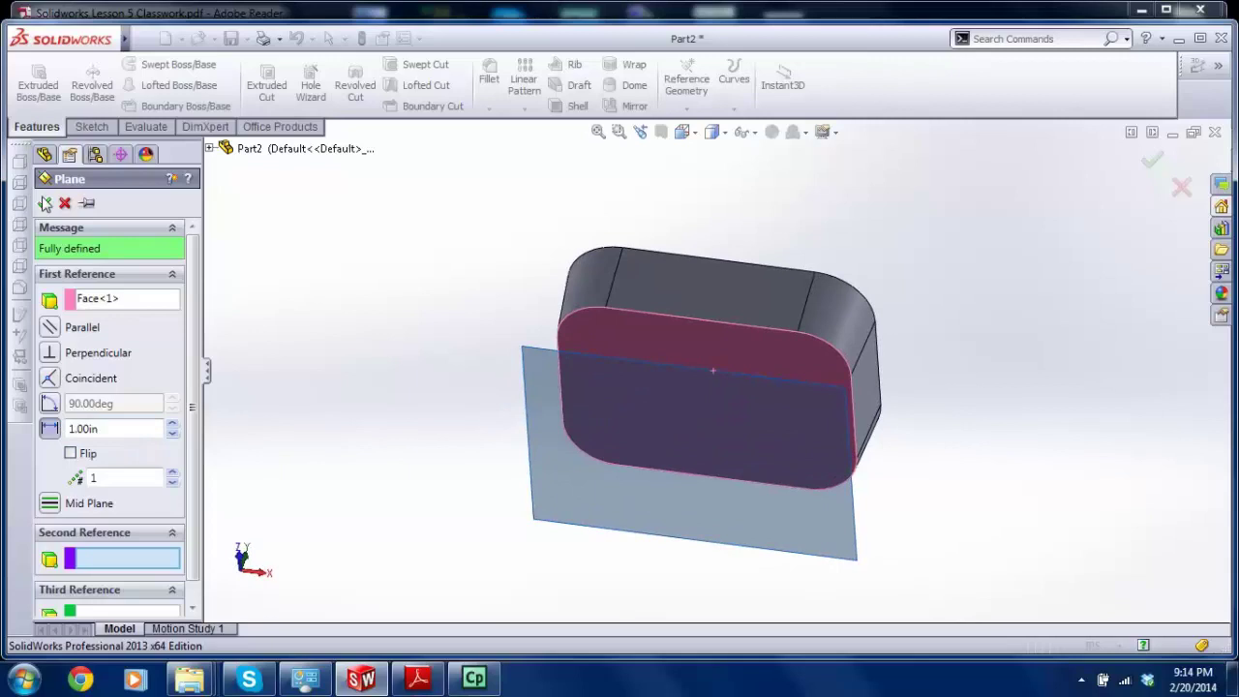
click(44, 203)
Step: Start a sketch on the new offset plane and draw a circle about 2 in in diameter centred on the origin
click(92, 126)
click(31, 78)
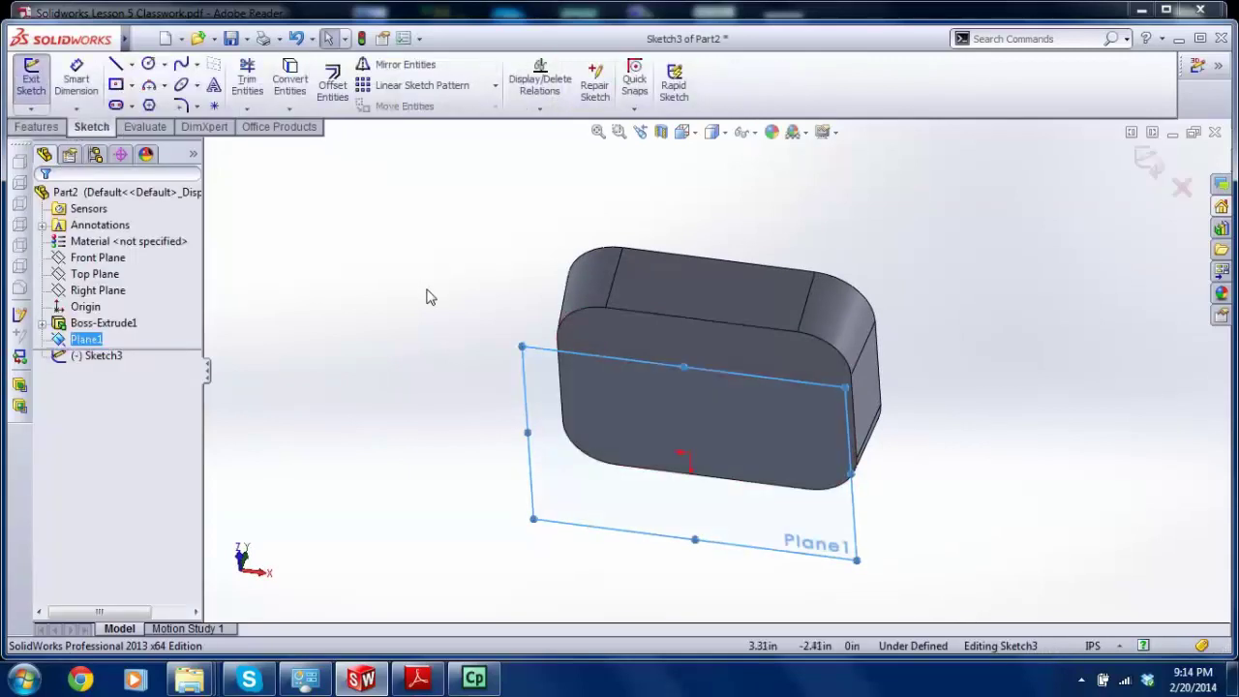
middle_drag(509, 370, 522, 238)
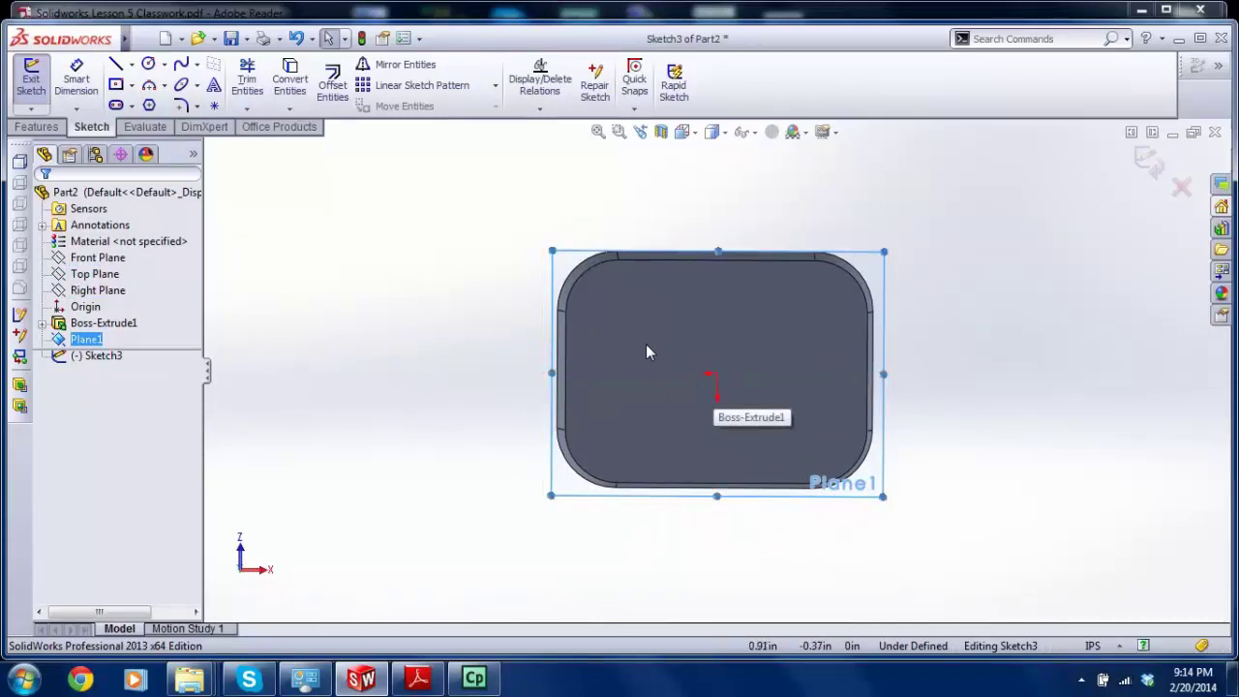
middle_drag(722, 374, 691, 369)
key(space)
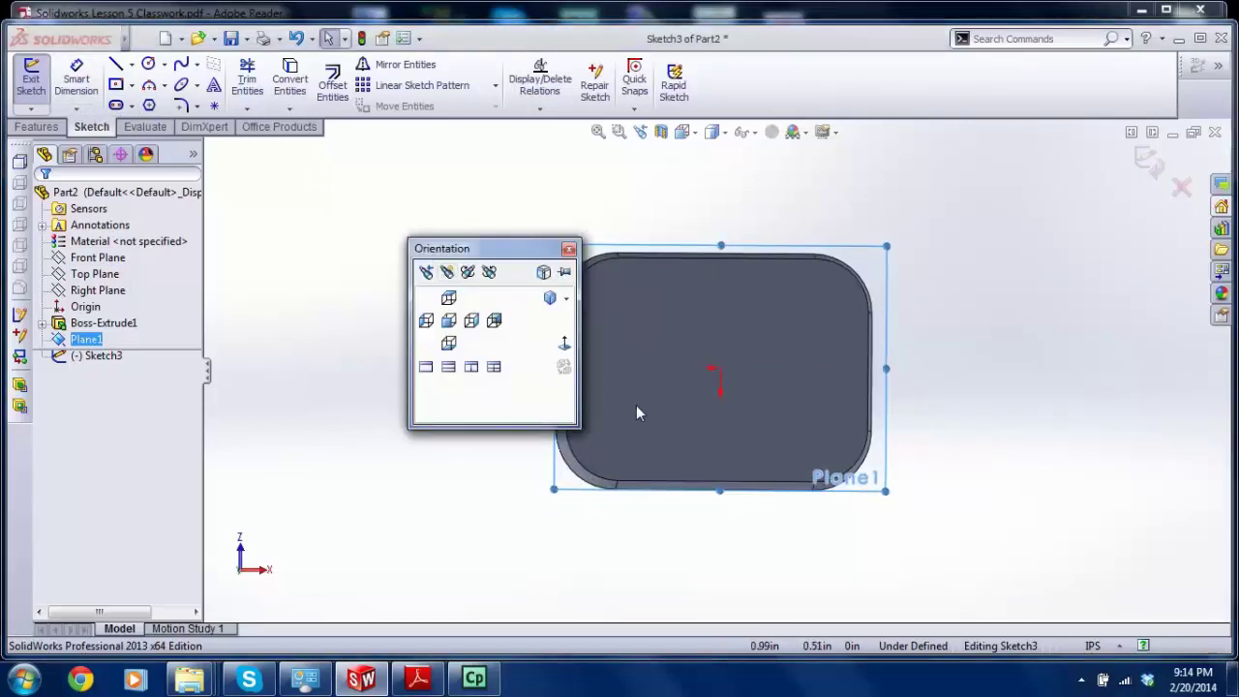
click(563, 347)
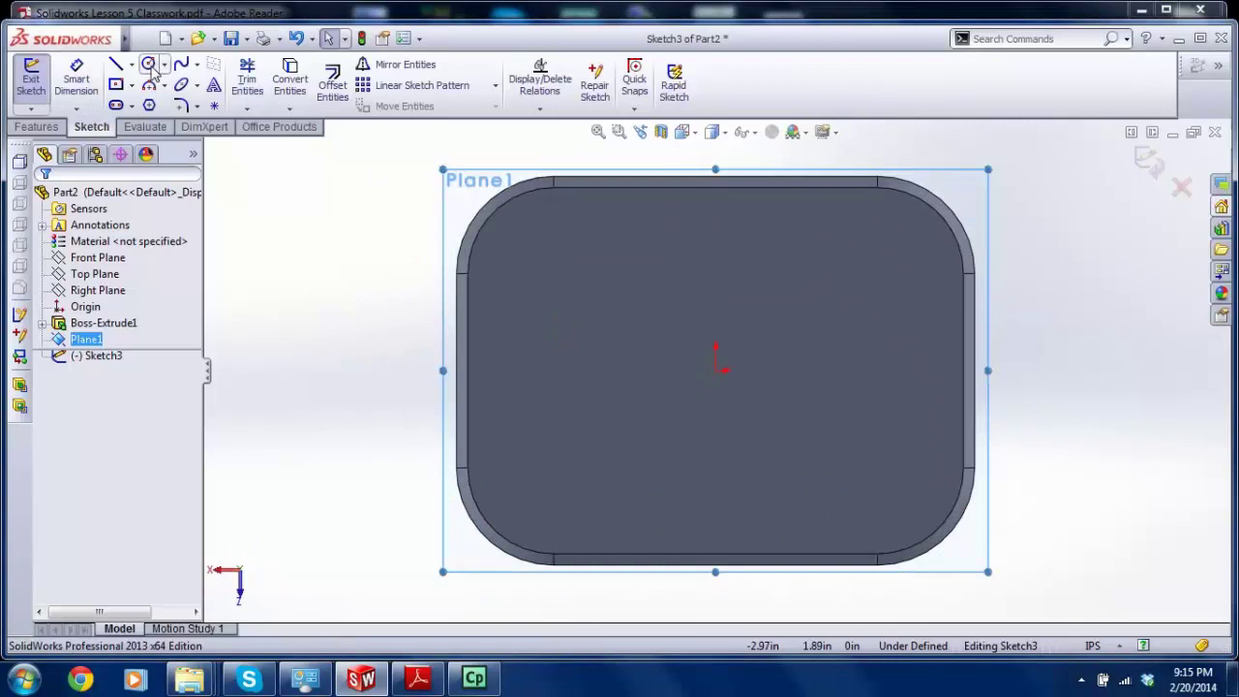
click(148, 64)
drag(715, 371, 639, 267)
key(Escape)
Step: Check the spout diameter in the Molded Boot PDF, dimension the circle to 1.5 in in SolidWorks and close the sketch
click(419, 677)
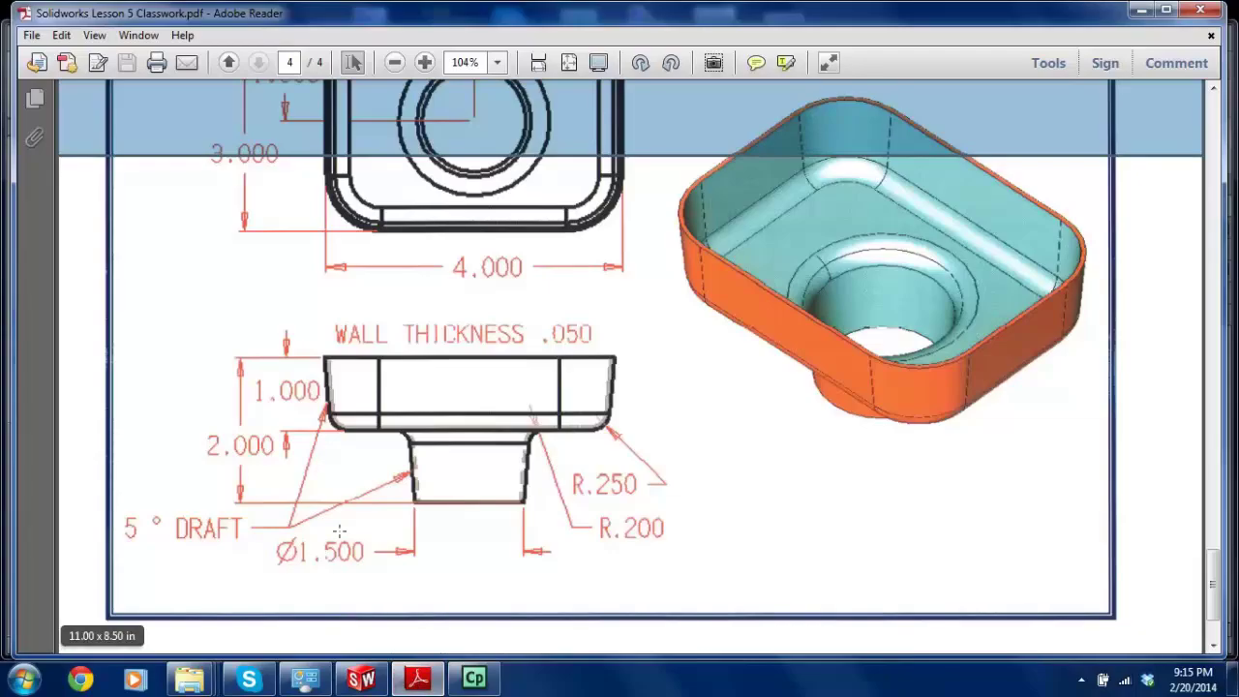
click(360, 678)
click(78, 89)
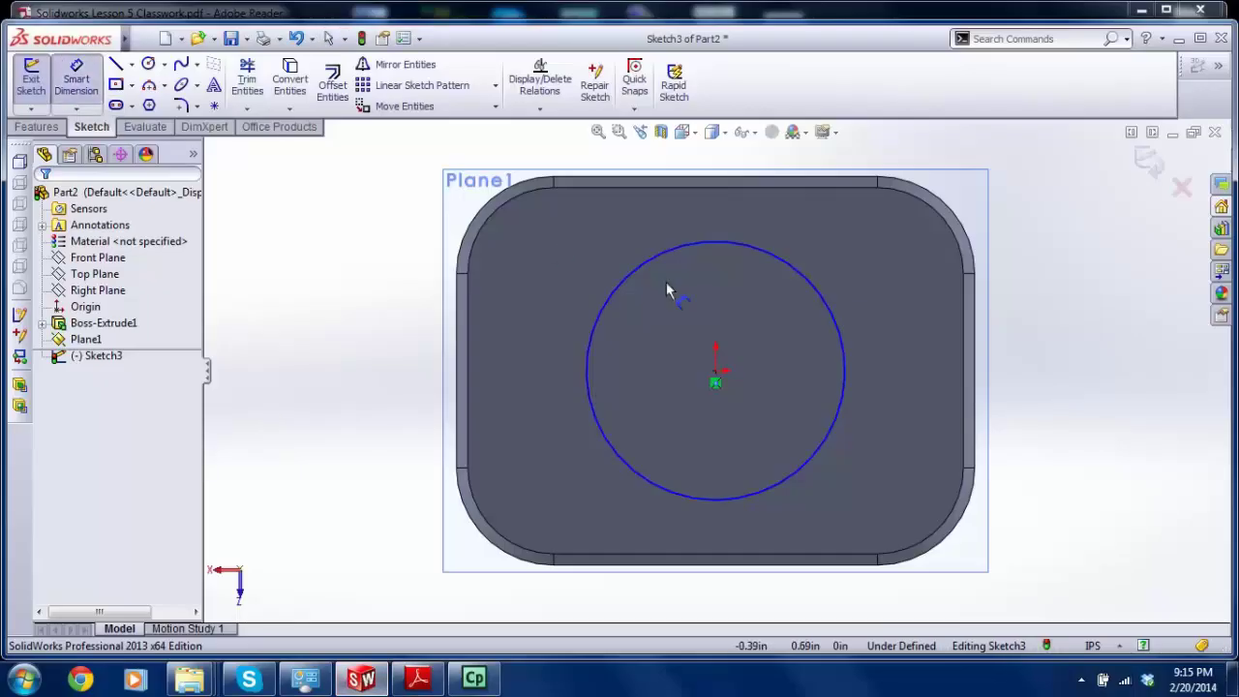
click(651, 272)
click(568, 240)
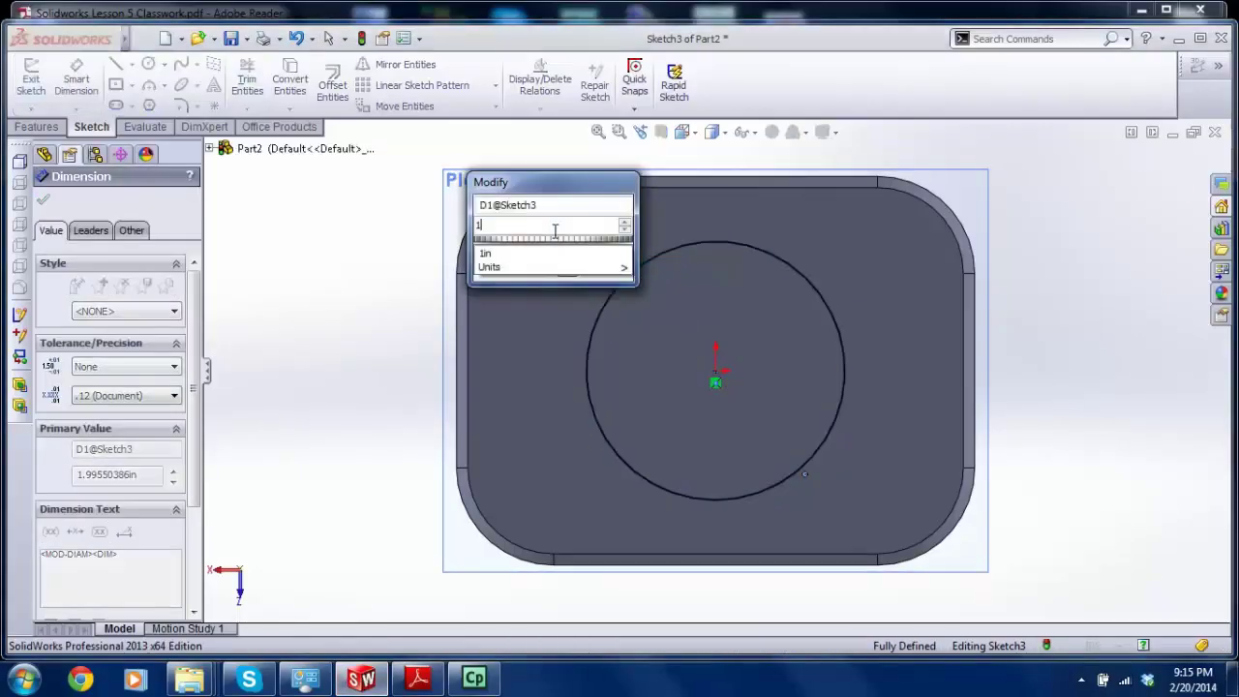
key(Return)
scroll(708, 285, up, 2)
middle_drag(708, 285, 705, 360)
click(31, 79)
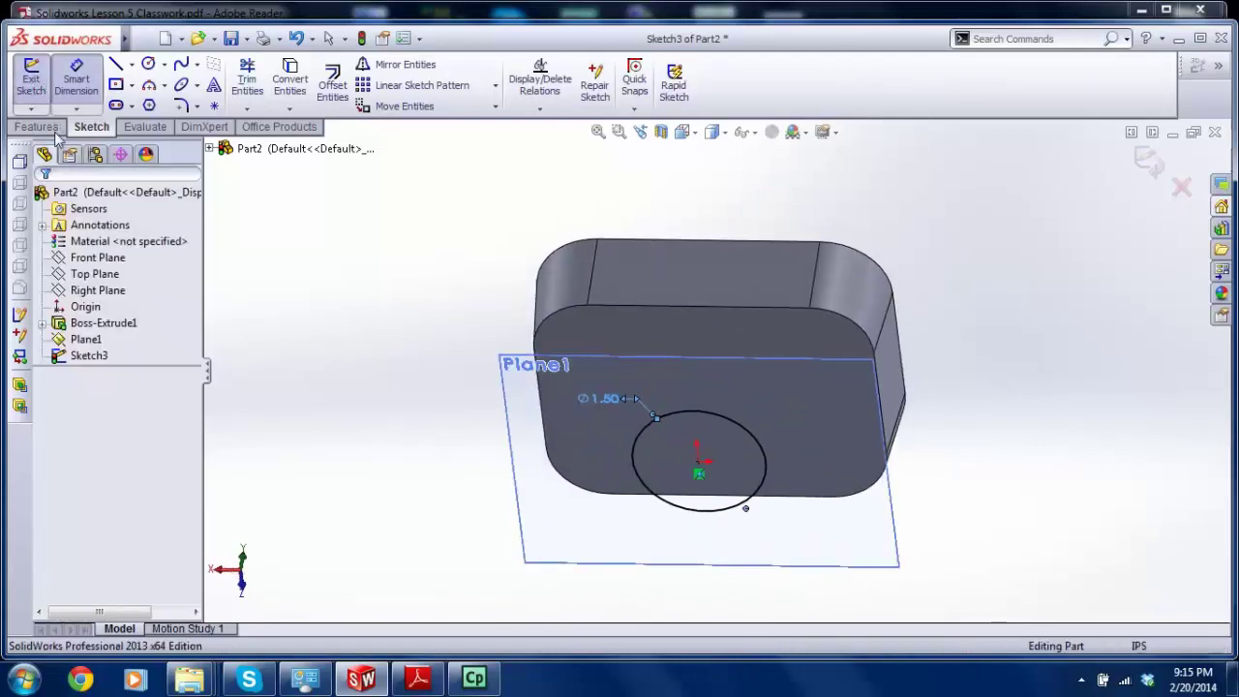
Step: Start a Boss-Extrude of the spout circle, reversed toward the tray, with the Up To Next end condition
click(34, 82)
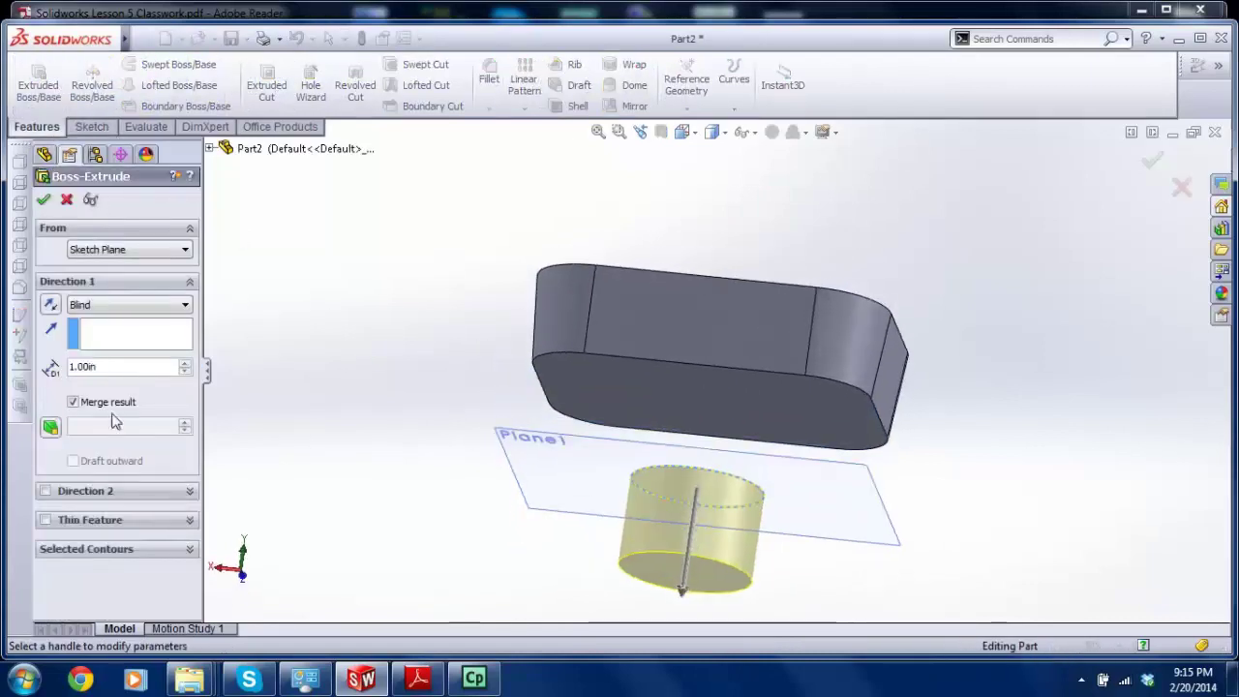
click(52, 306)
click(121, 305)
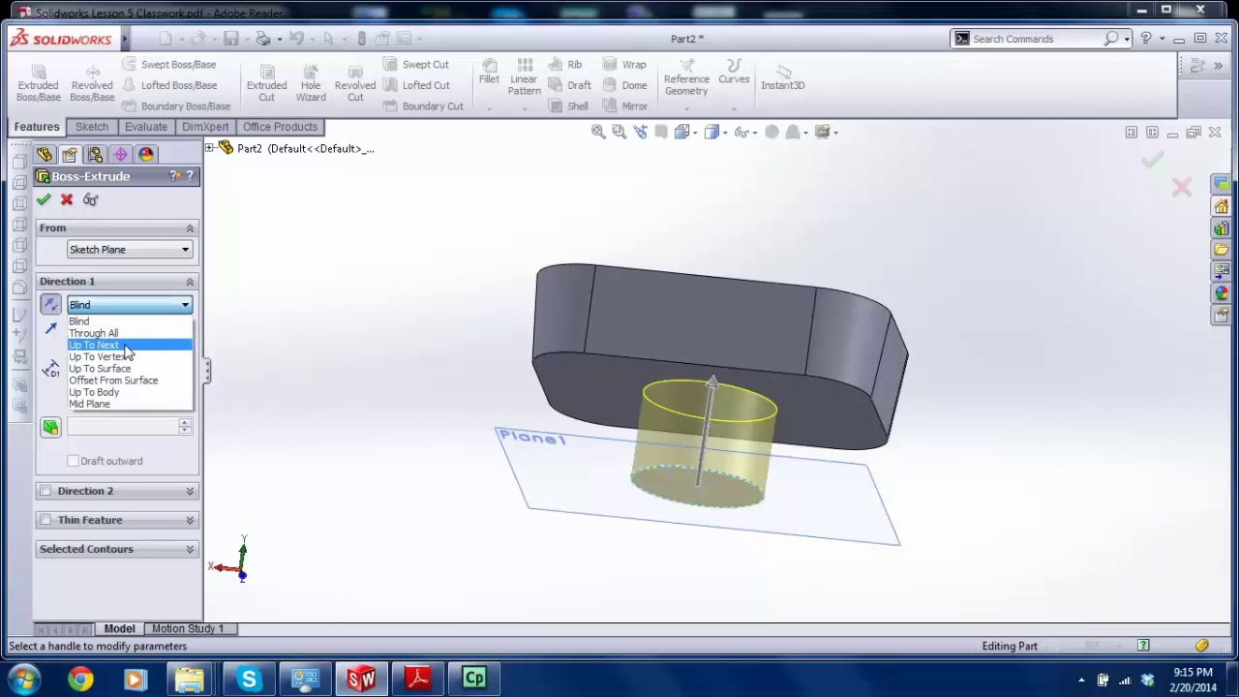
click(94, 344)
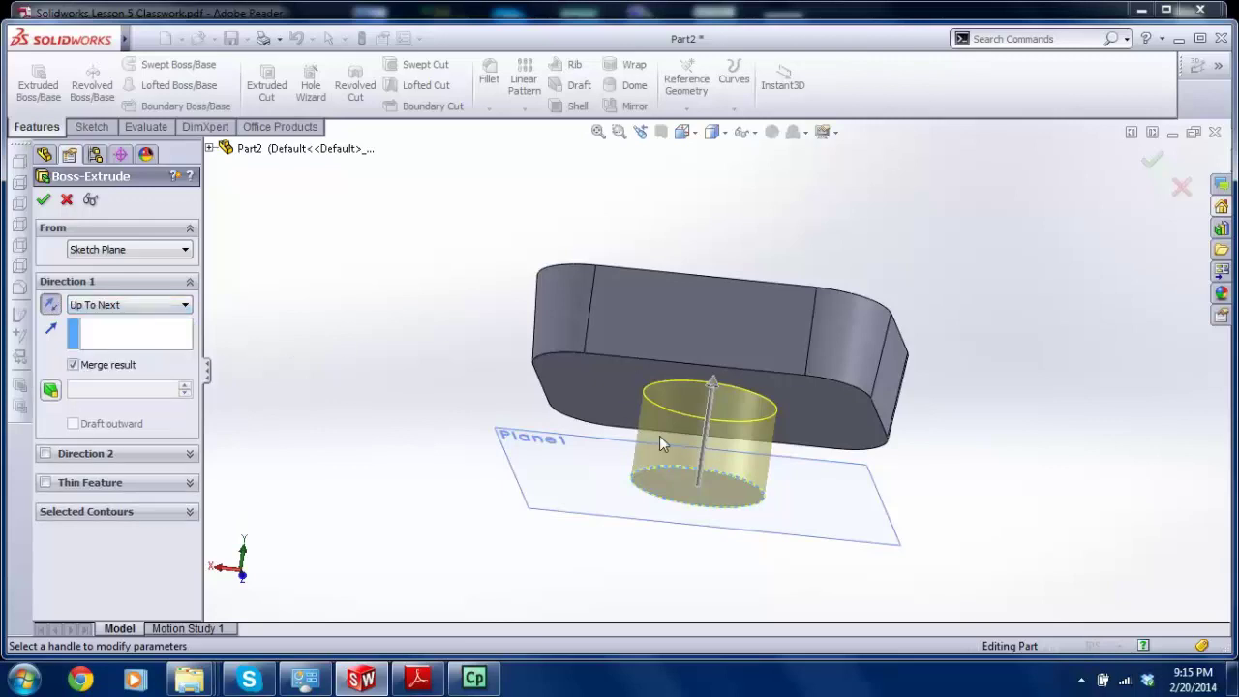
Step: Add a 5 degree outward draft to the spout extrusion and complete it
middle_drag(678, 389, 644, 416)
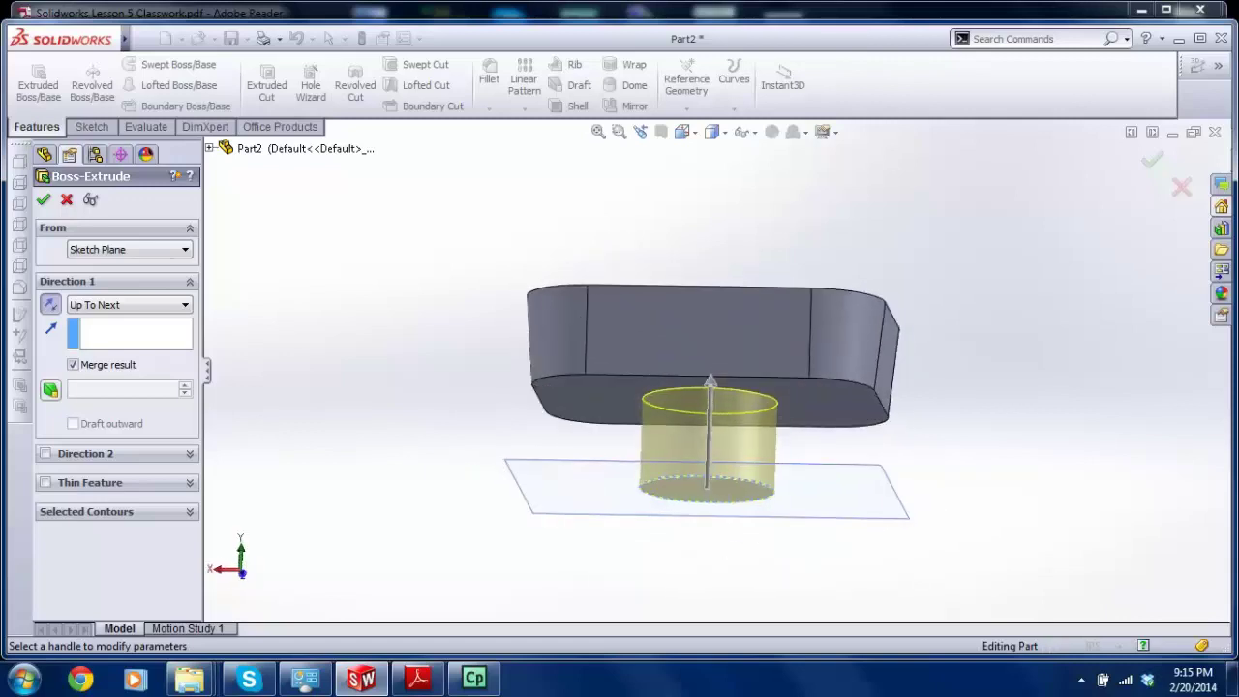
click(51, 391)
middle_drag(524, 399, 539, 468)
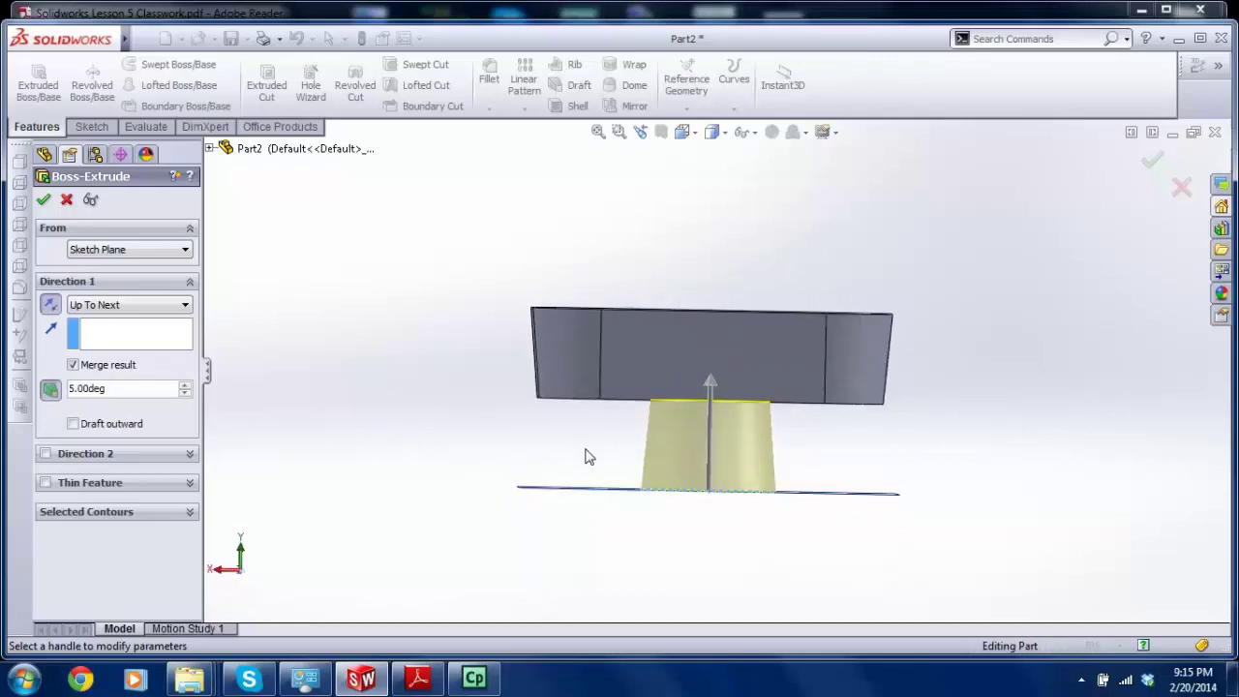
click(116, 426)
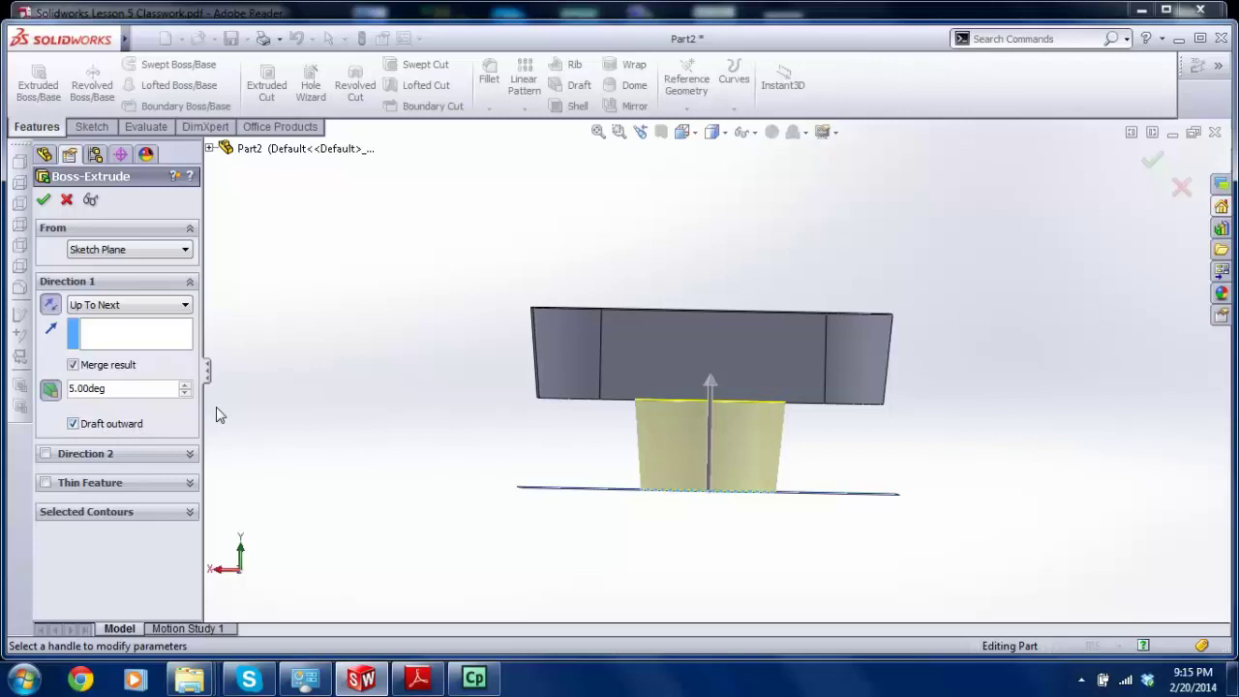
scroll(675, 475, down, 4)
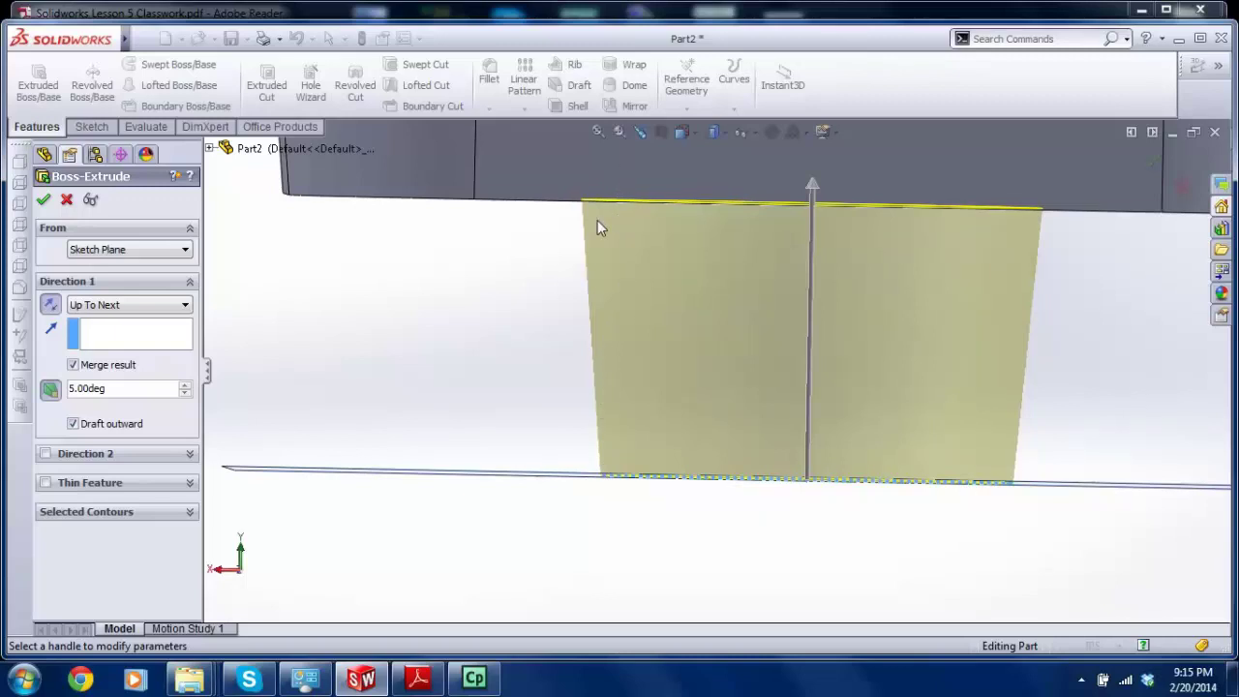
scroll(593, 281, up, 4)
middle_drag(662, 302, 1076, 214)
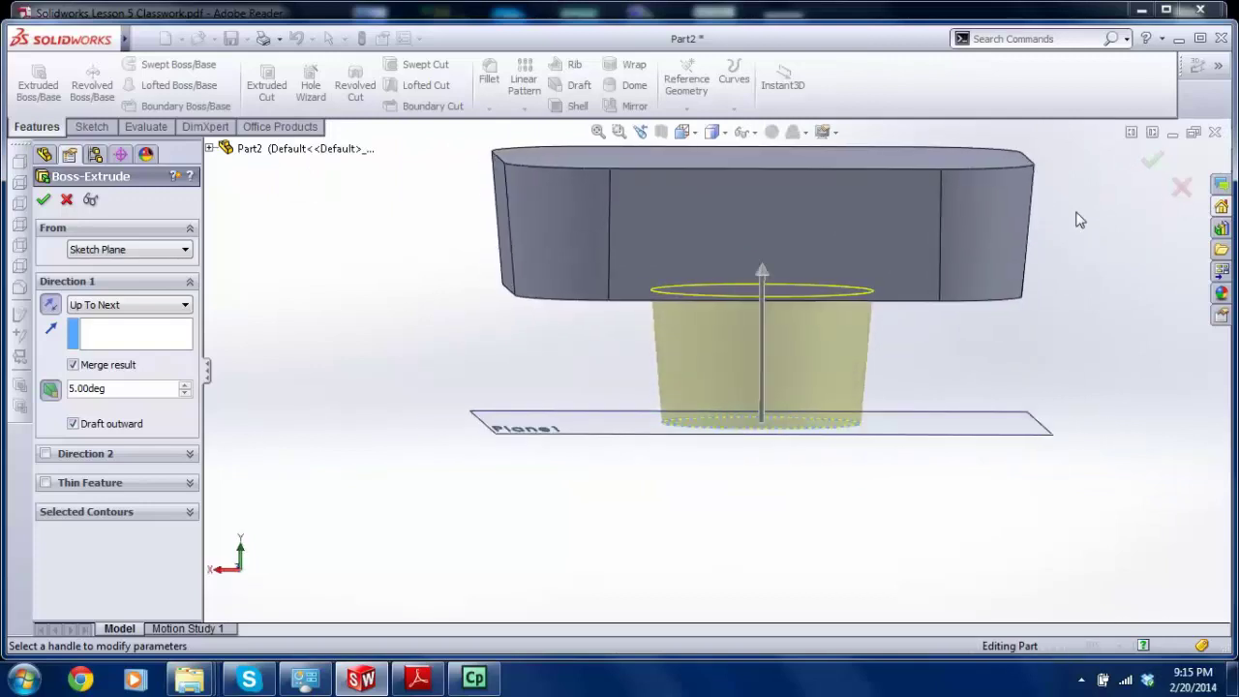
click(1143, 159)
Step: Inspect the finished spout and switch to the Molded Boot PDF in Adobe Reader to compare it with the drawing
middle_drag(858, 305, 823, 300)
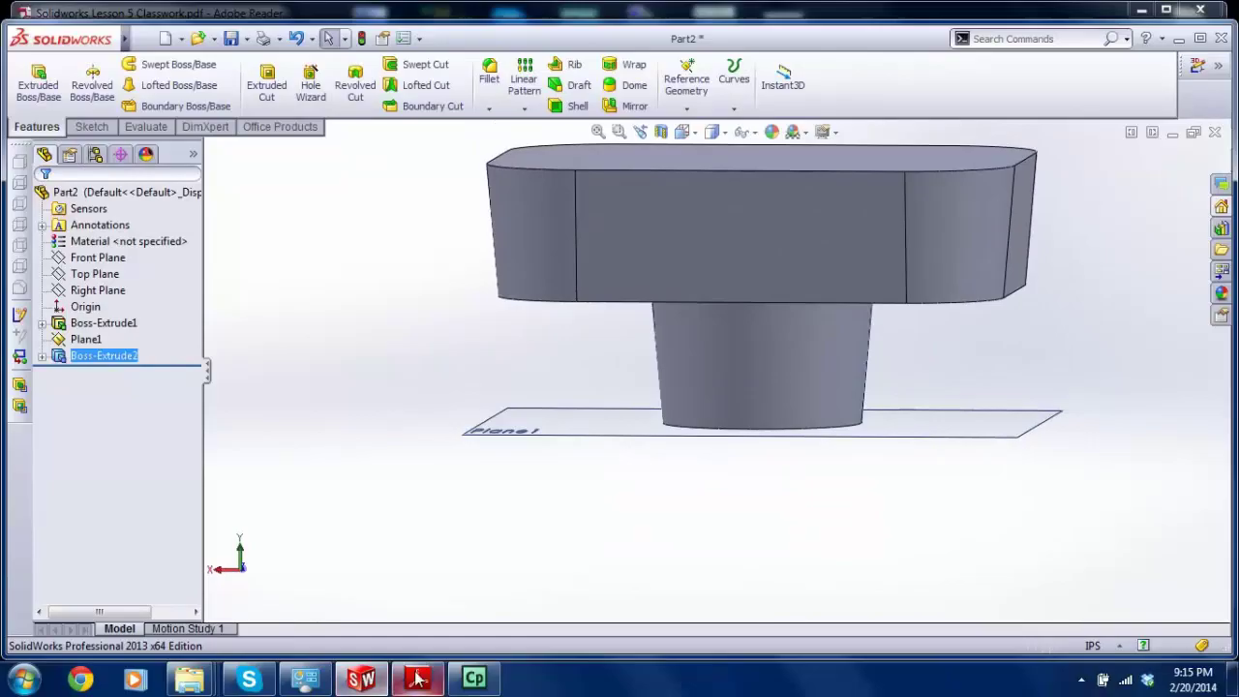
click(417, 678)
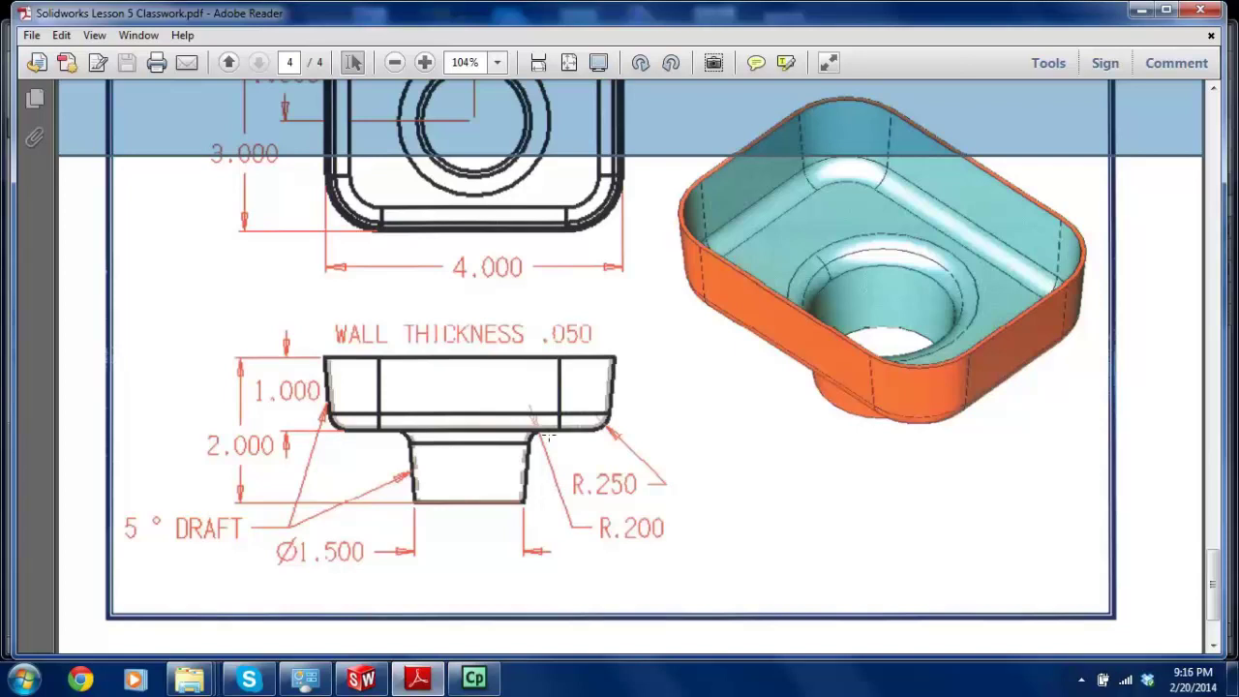
Step: Switch to SolidWorks and fillet the edge where the tapered round boss meets the rectangular body with a 0.2 in radius
click(368, 679)
middle_drag(510, 392, 501, 302)
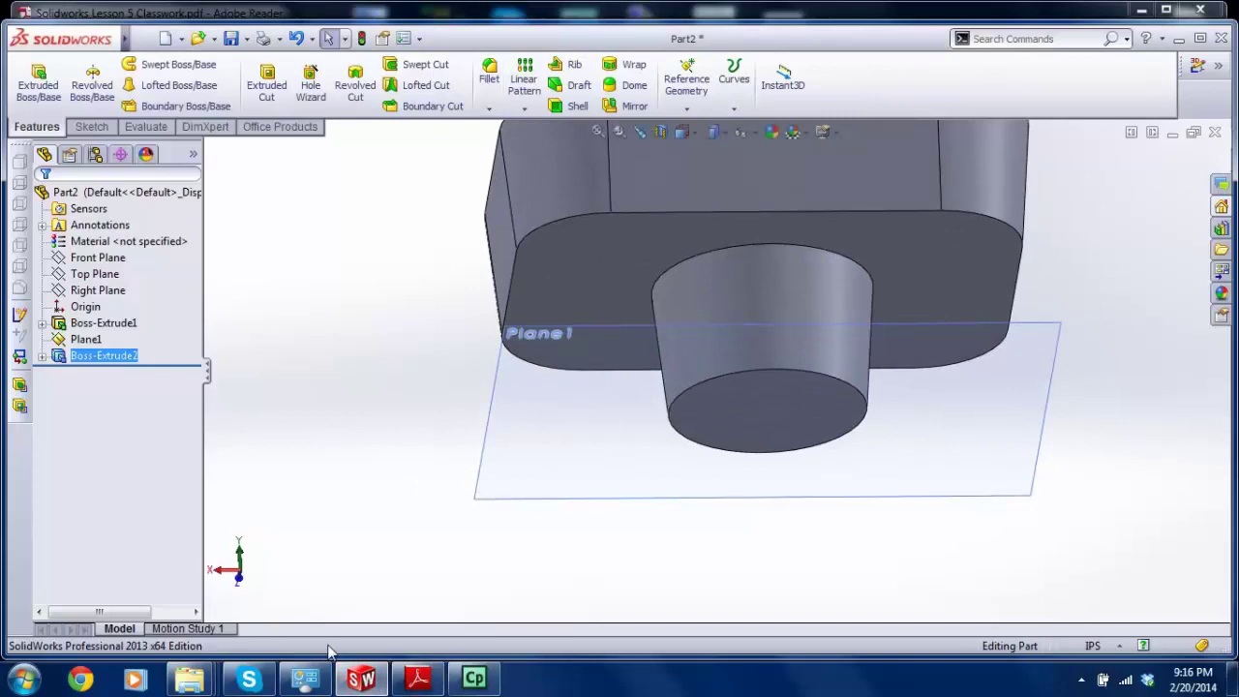
click(486, 92)
text(.2)
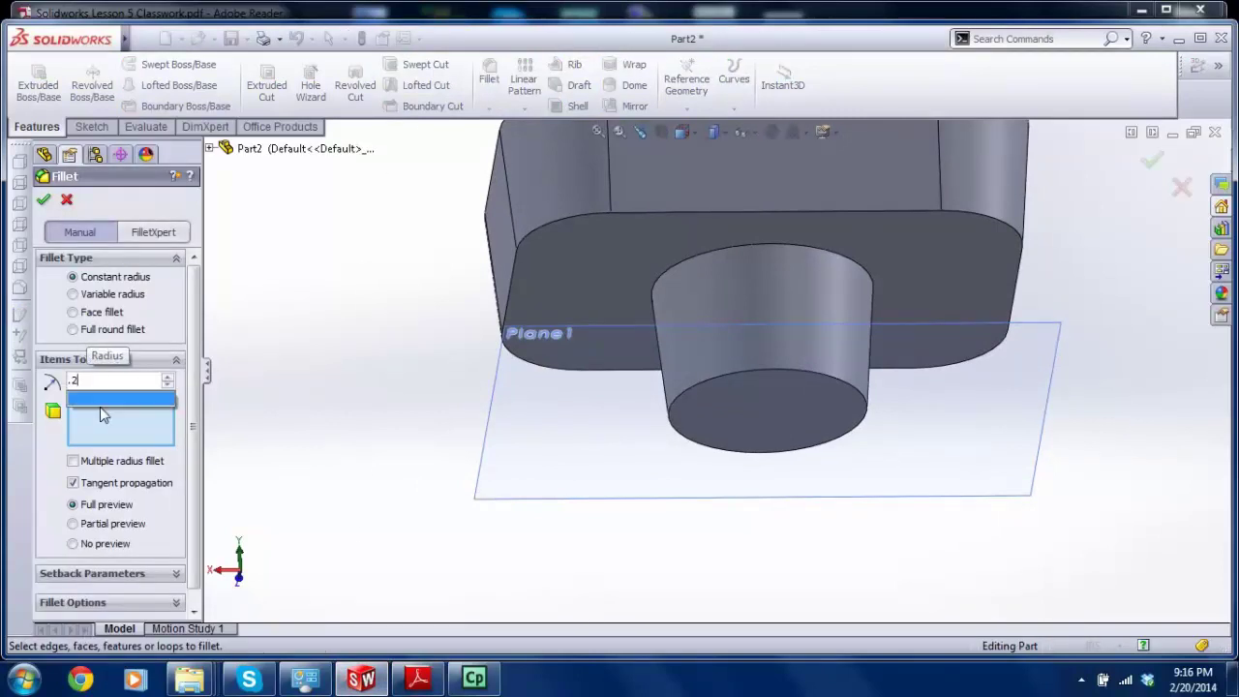
key(Return)
middle_drag(575, 384, 691, 269)
click(693, 264)
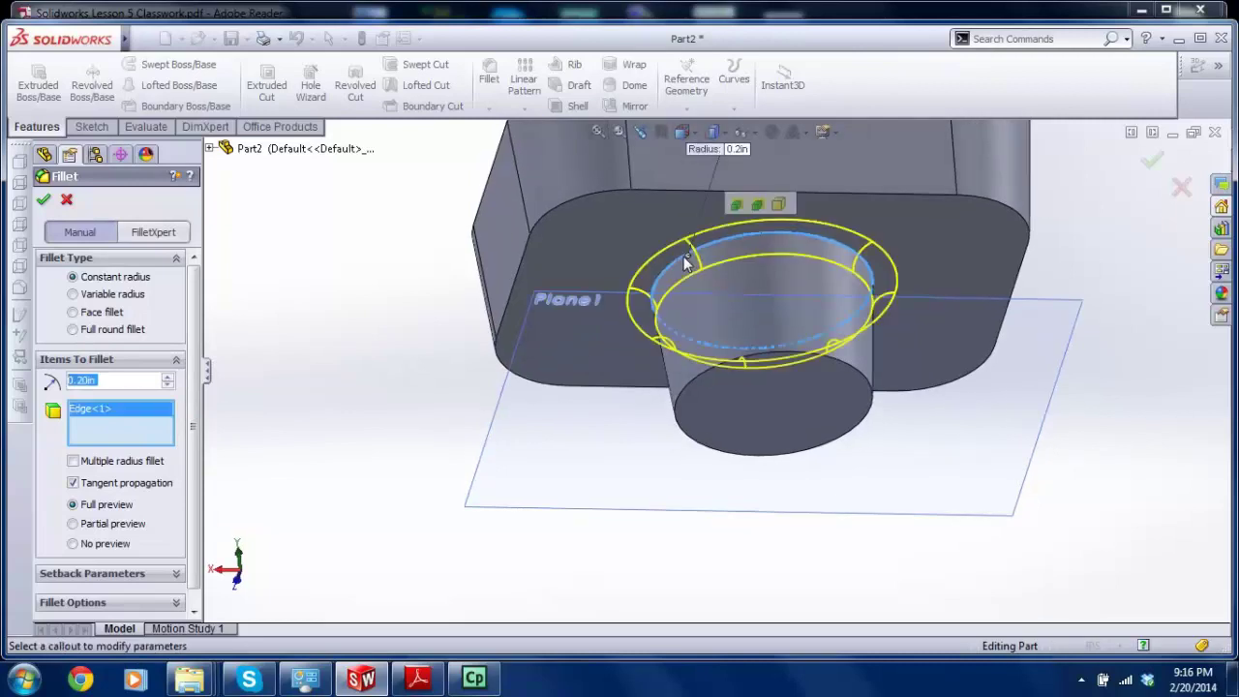
click(43, 200)
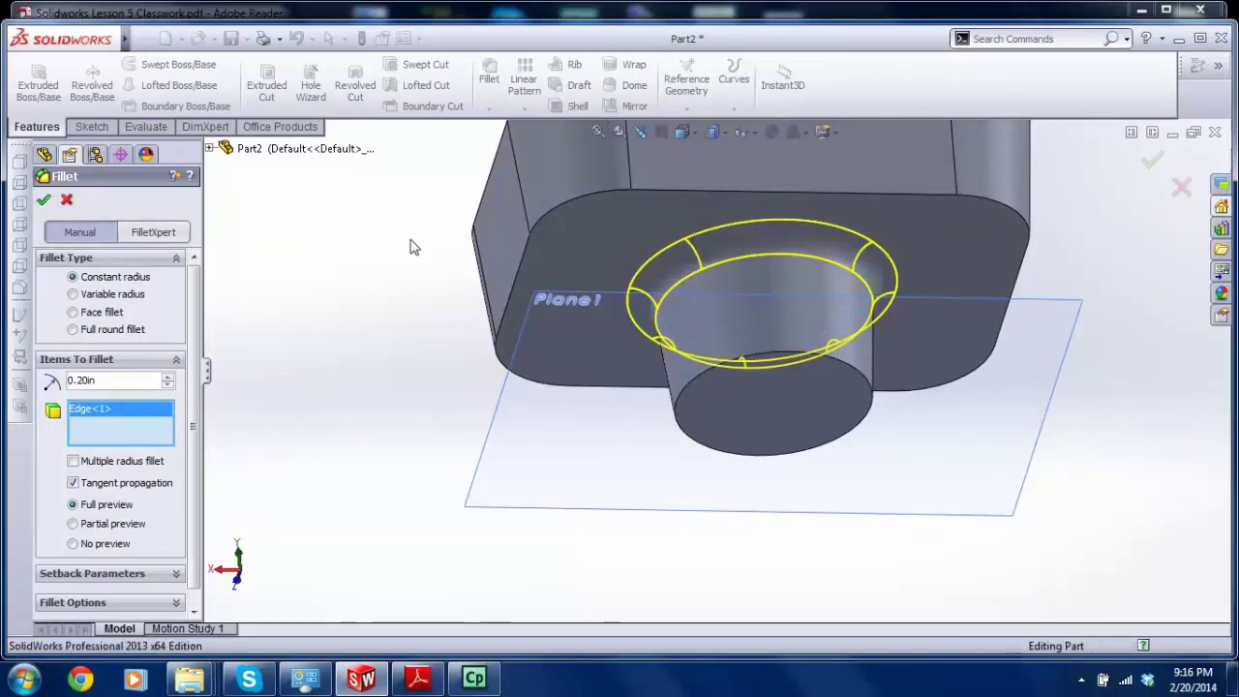
Step: Check the radius in the PDF drawing in Adobe Reader, return to SolidWorks and fillet the body's lower outer edge at 0.25 in
click(419, 678)
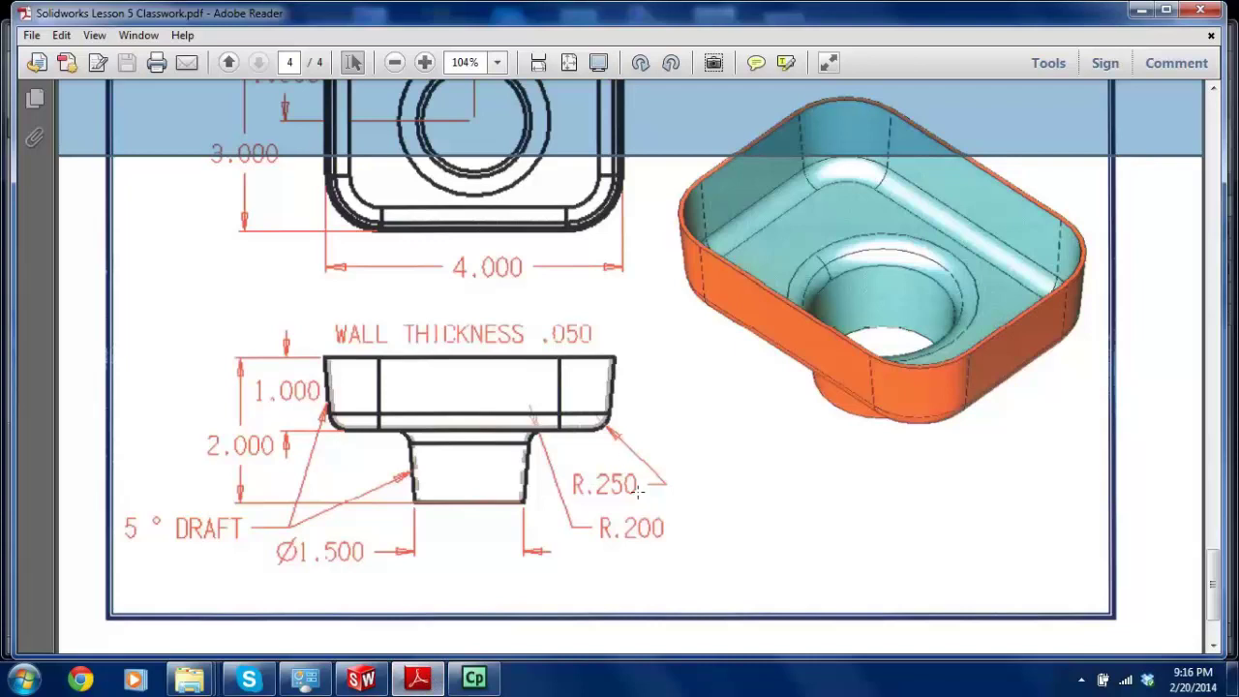
click(361, 678)
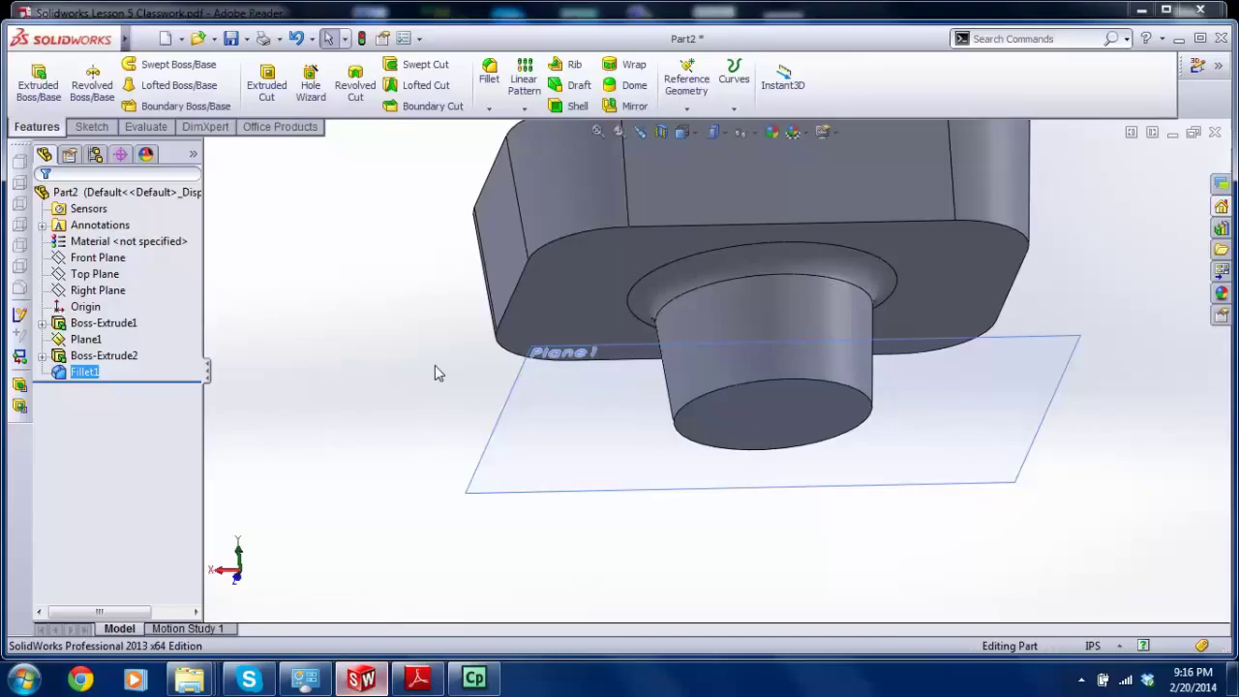
click(489, 76)
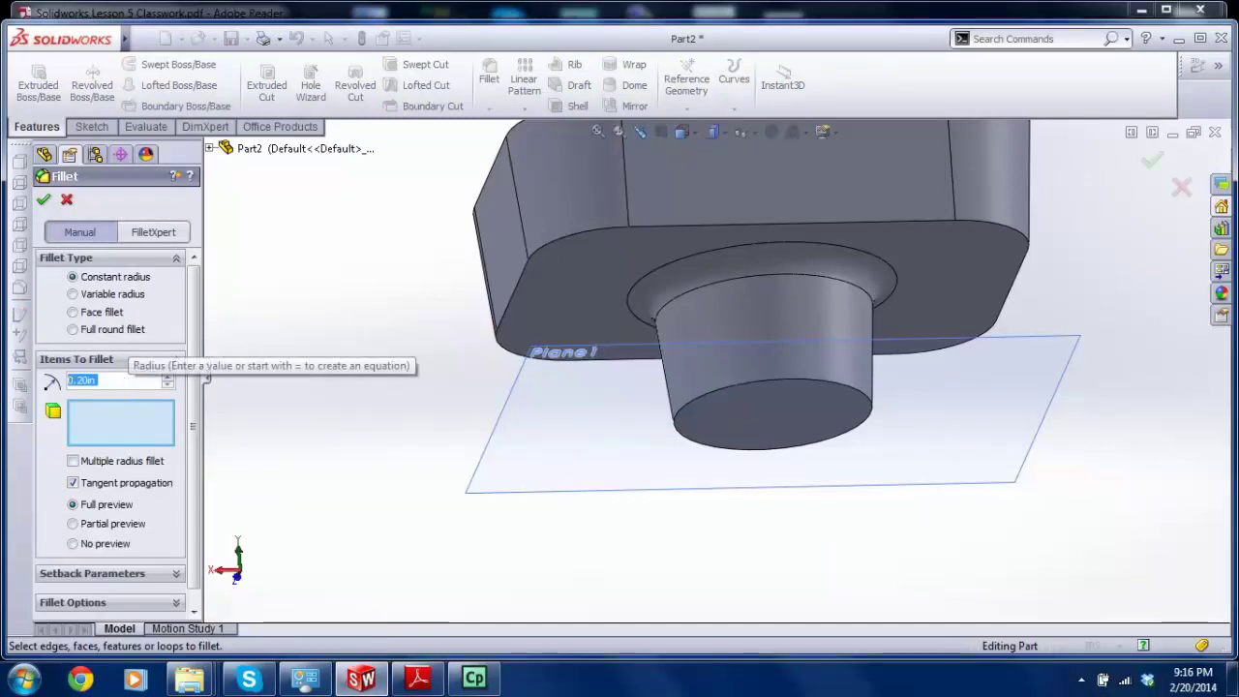
text(.25)
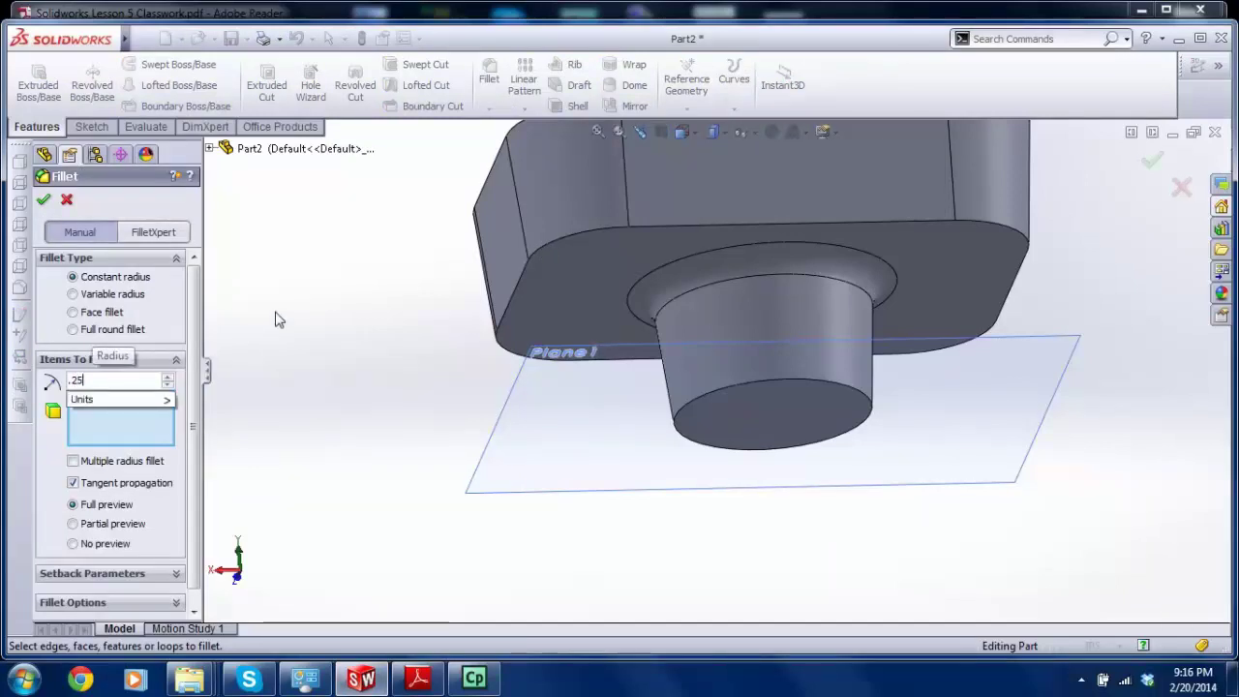
key(Return)
click(564, 237)
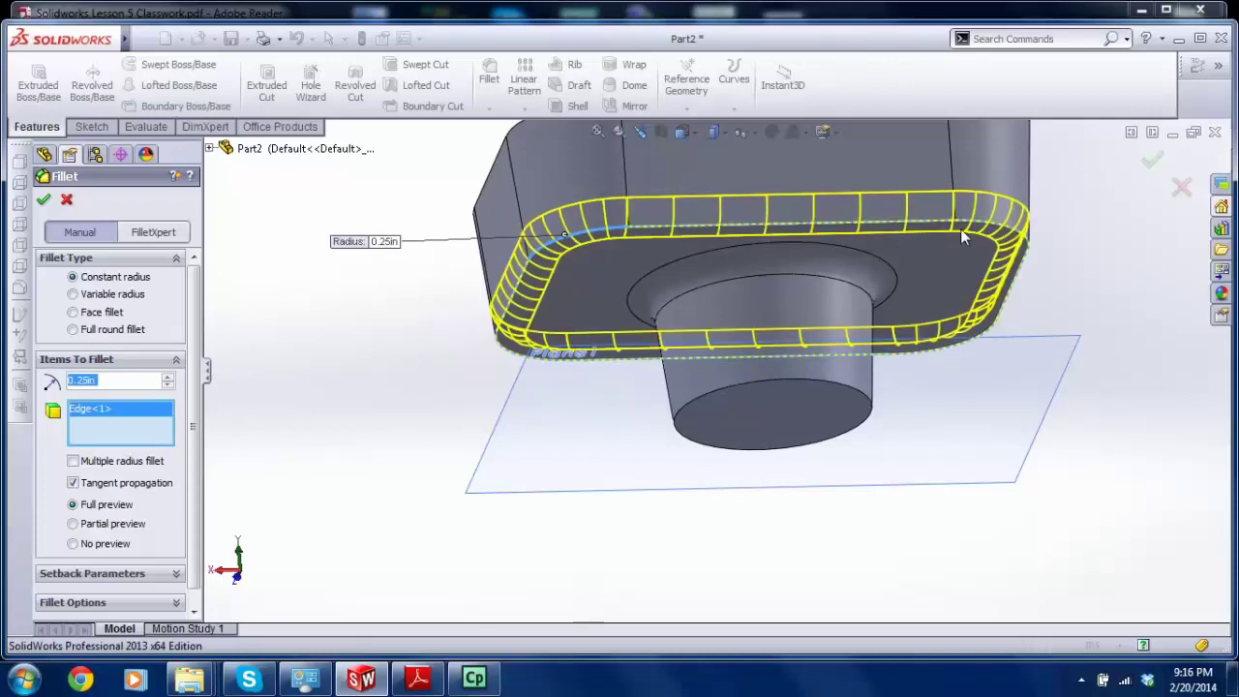
click(1150, 165)
Step: Shell the part to a 0.05 in wall thickness as given in the PDF drawing, without removing any faces
scroll(759, 236, up, 4)
middle_drag(756, 236, 692, 354)
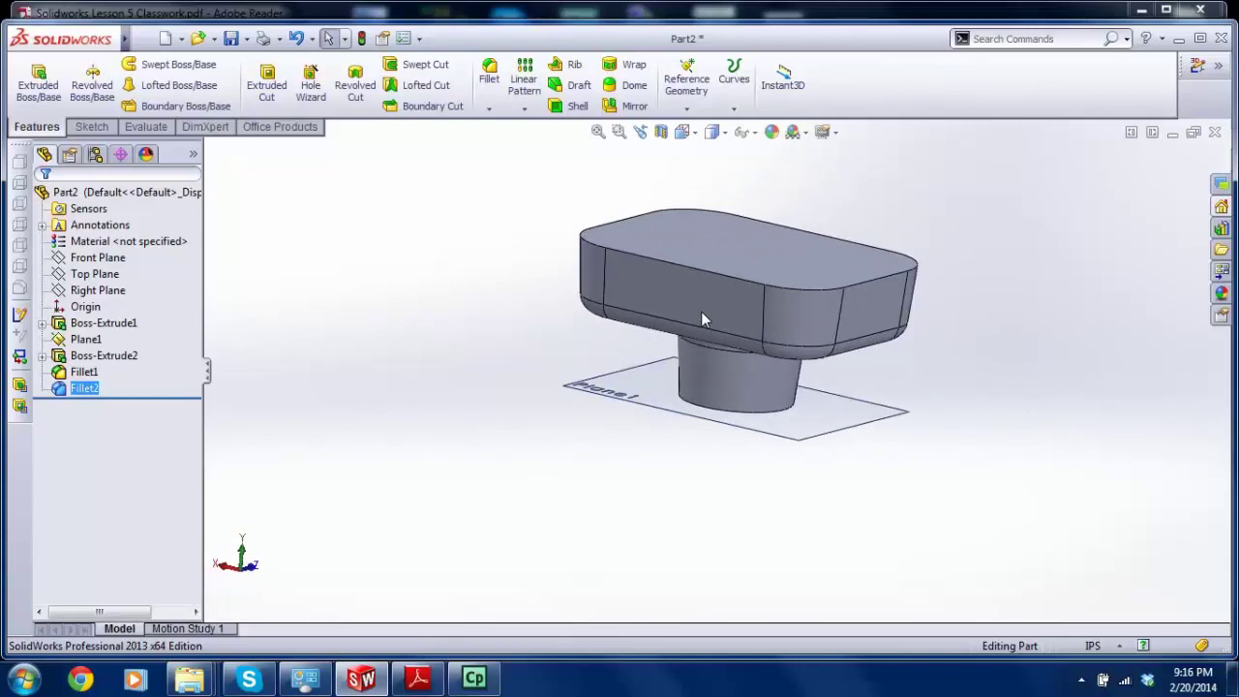
middle_drag(703, 304, 687, 336)
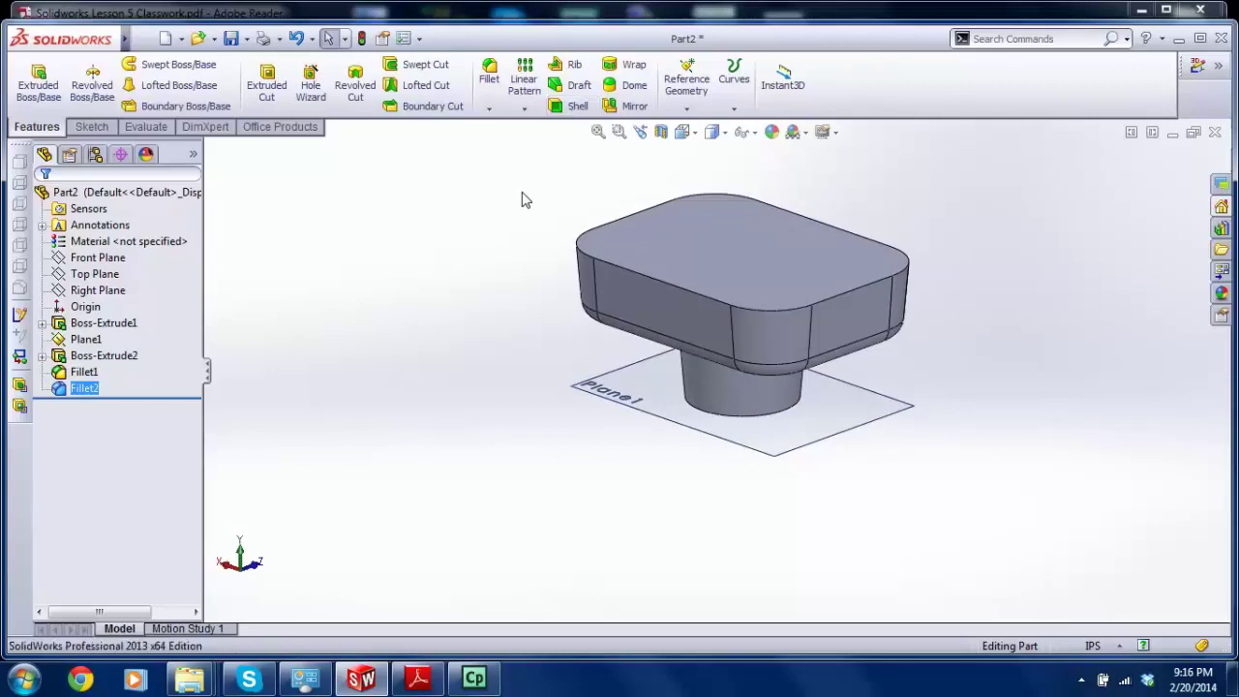
scroll(526, 210, down, 3)
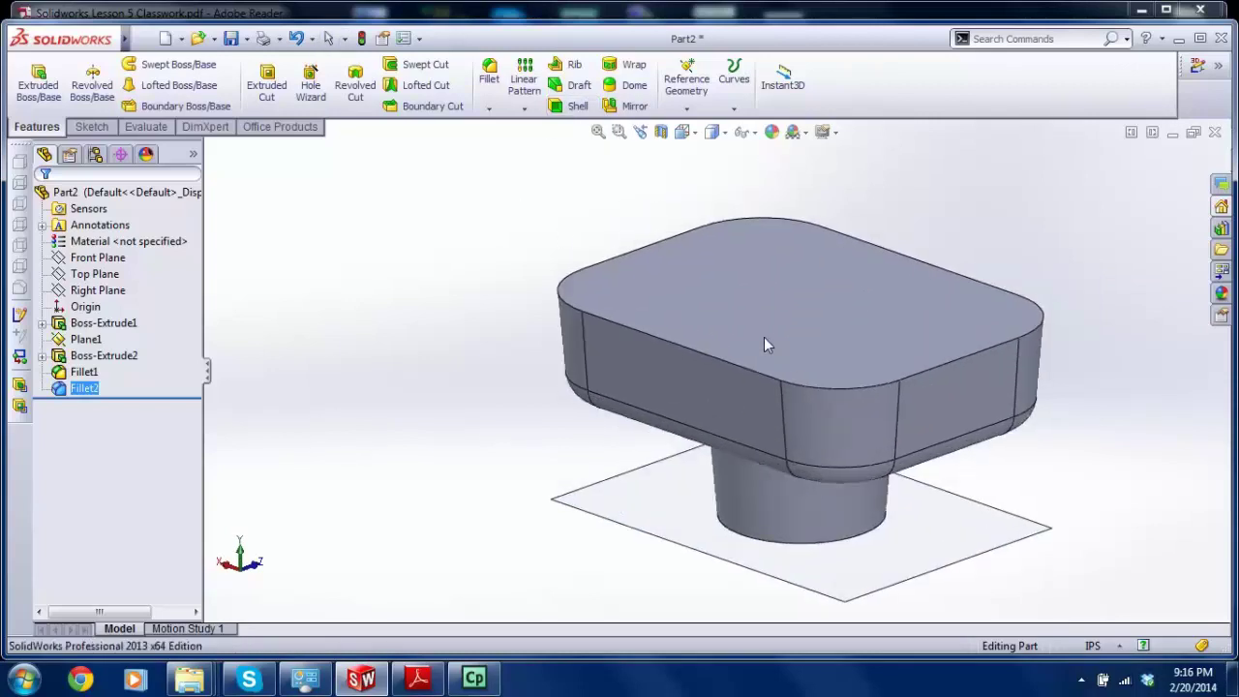
click(570, 107)
click(431, 681)
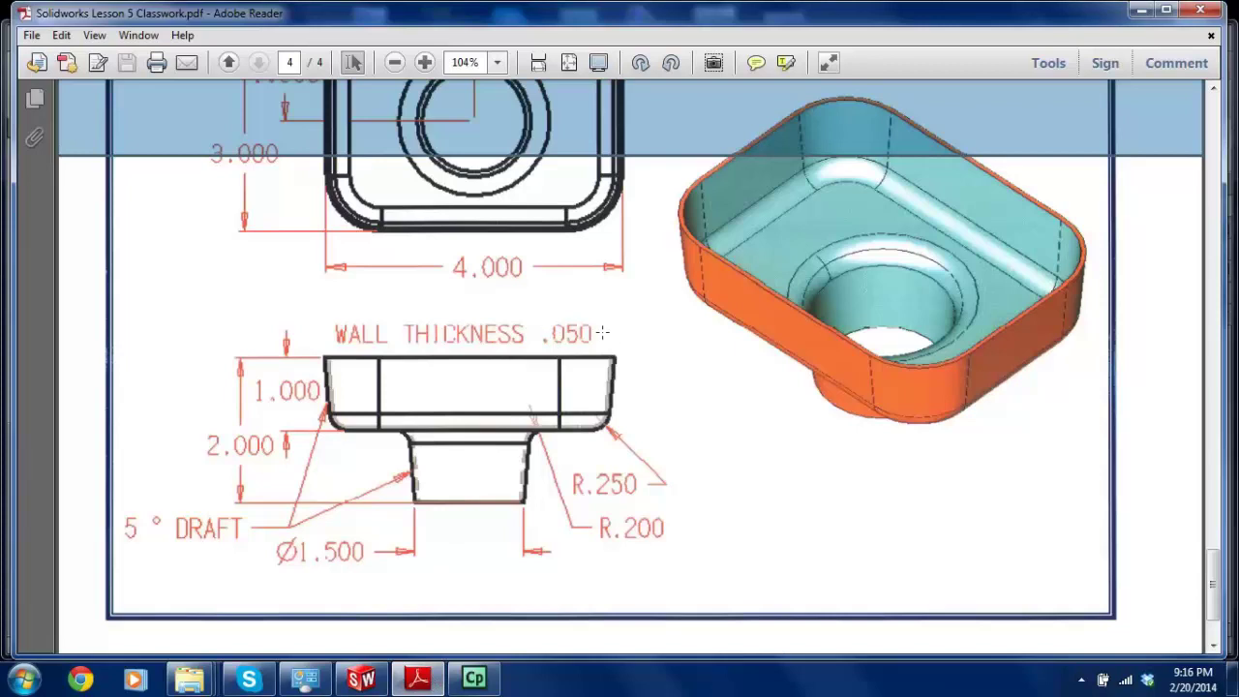
click(361, 677)
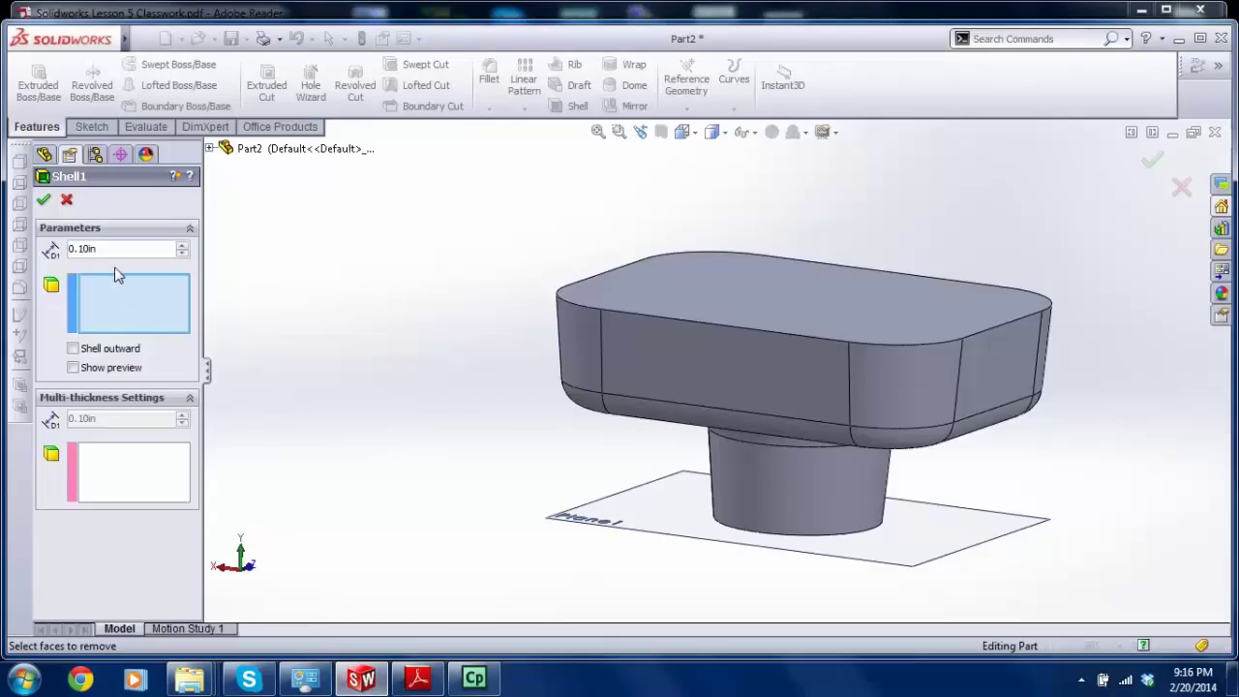
text(0.05)
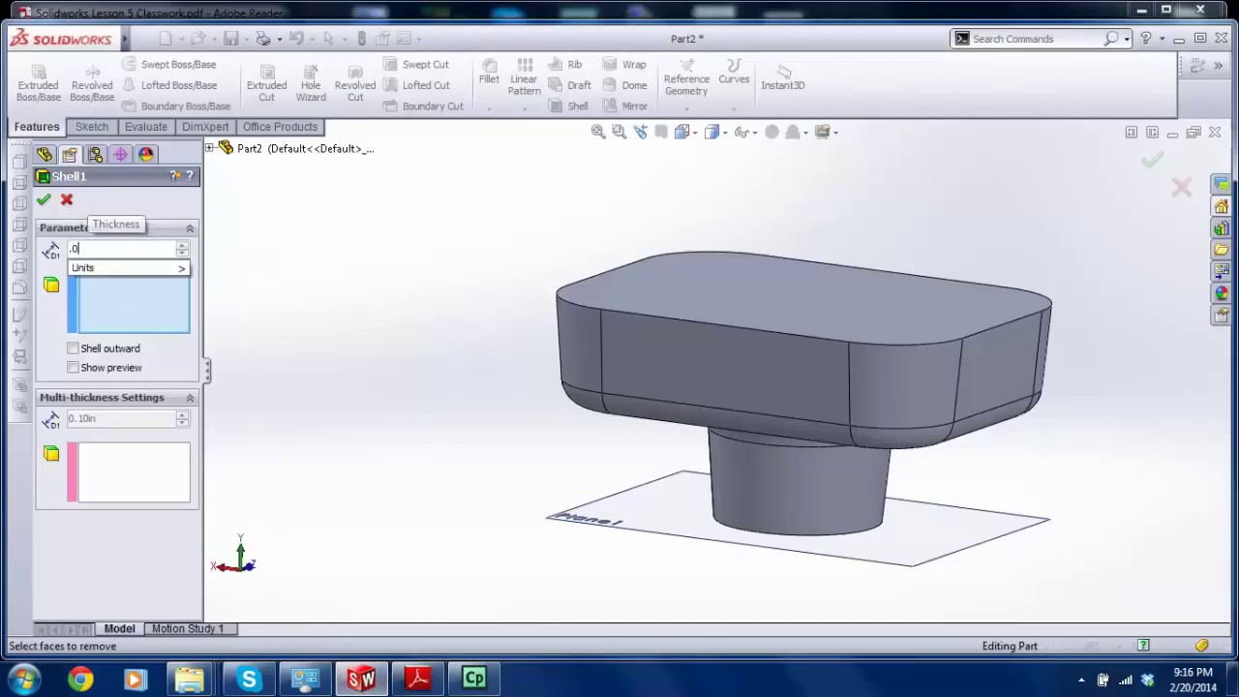
key(Return)
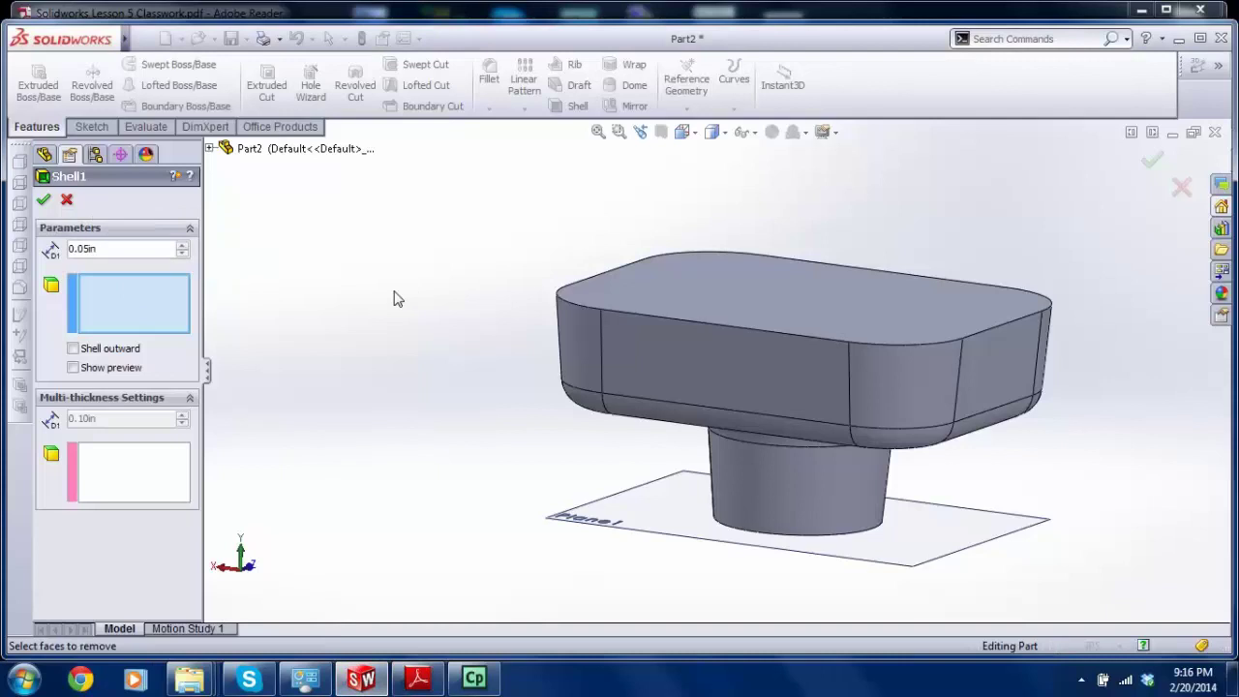
click(43, 202)
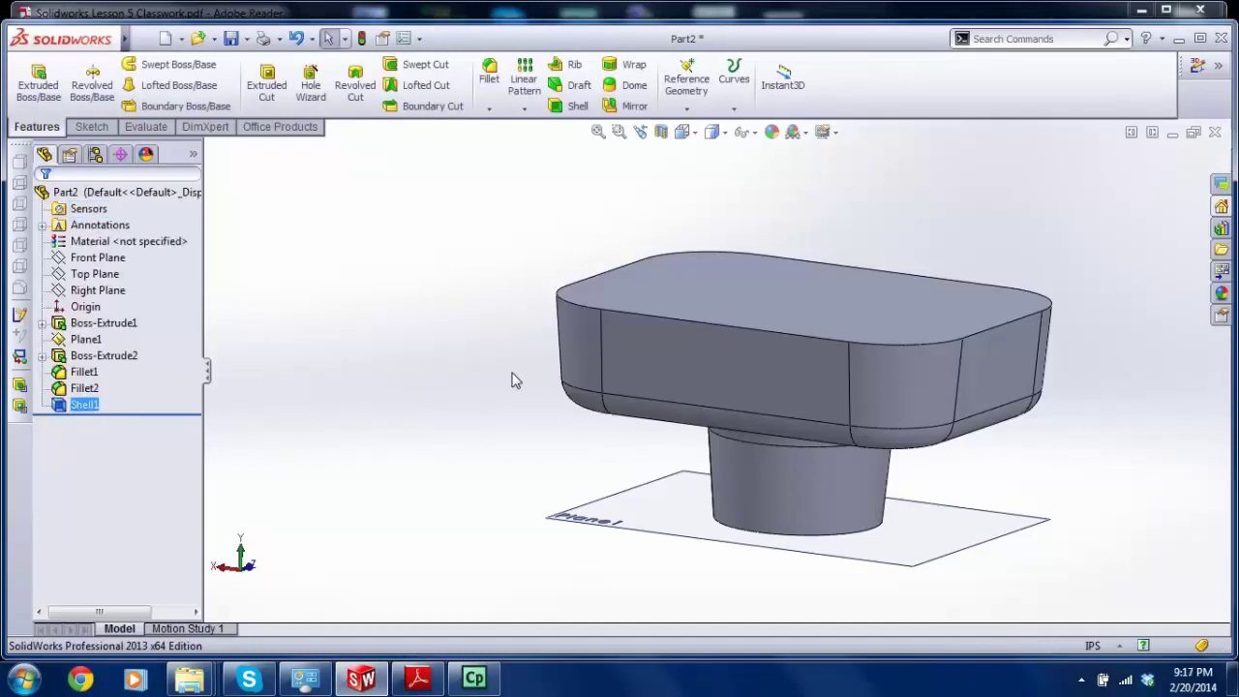
Step: Apply a section view through the part at the Front Plane with zero offset
scroll(725, 408, up, 1)
mouse_move(725, 408)
middle_down()
mouse_move(725, 290)
mouse_move(725, 426)
middle_up()
middle_drag(533, 392, 688, 213)
click(662, 132)
middle_drag(753, 229, 533, 215)
scroll(722, 310, down, 4)
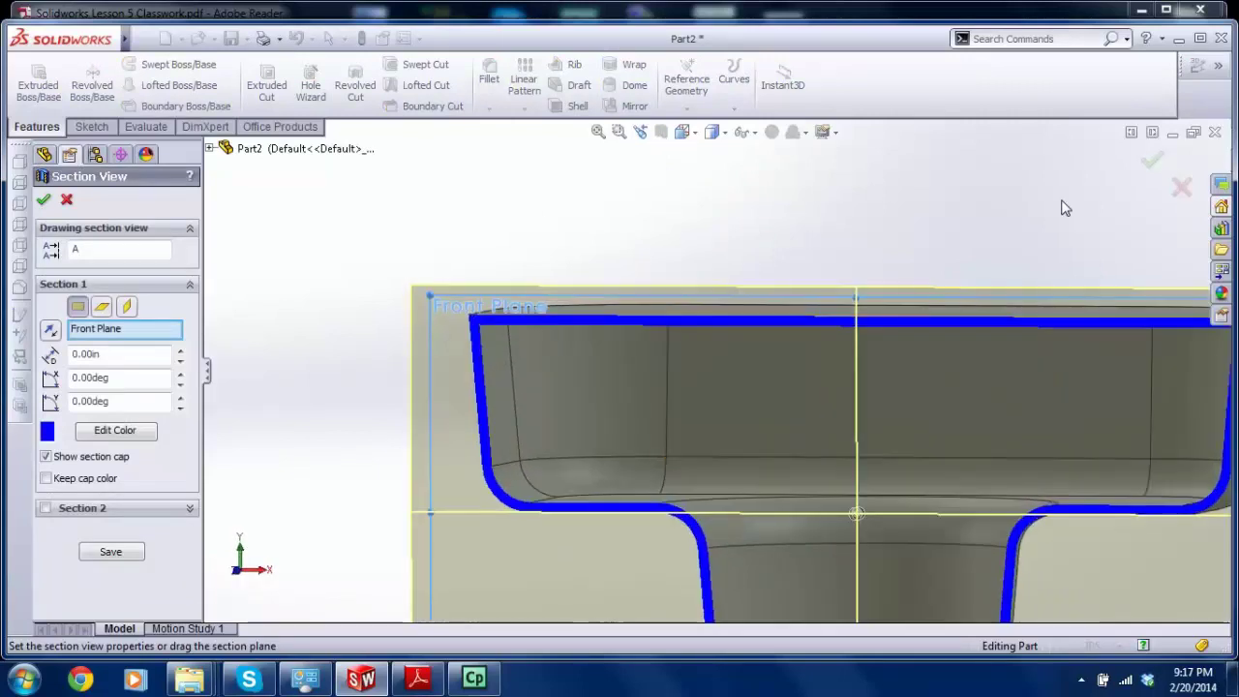
click(1156, 160)
Step: Examine the sectioned part's hollow interior from several angles and compare it with the PDF drawing in Adobe Reader
scroll(764, 325, up, 3)
middle_drag(764, 324, 727, 262)
middle_drag(760, 407, 780, 483)
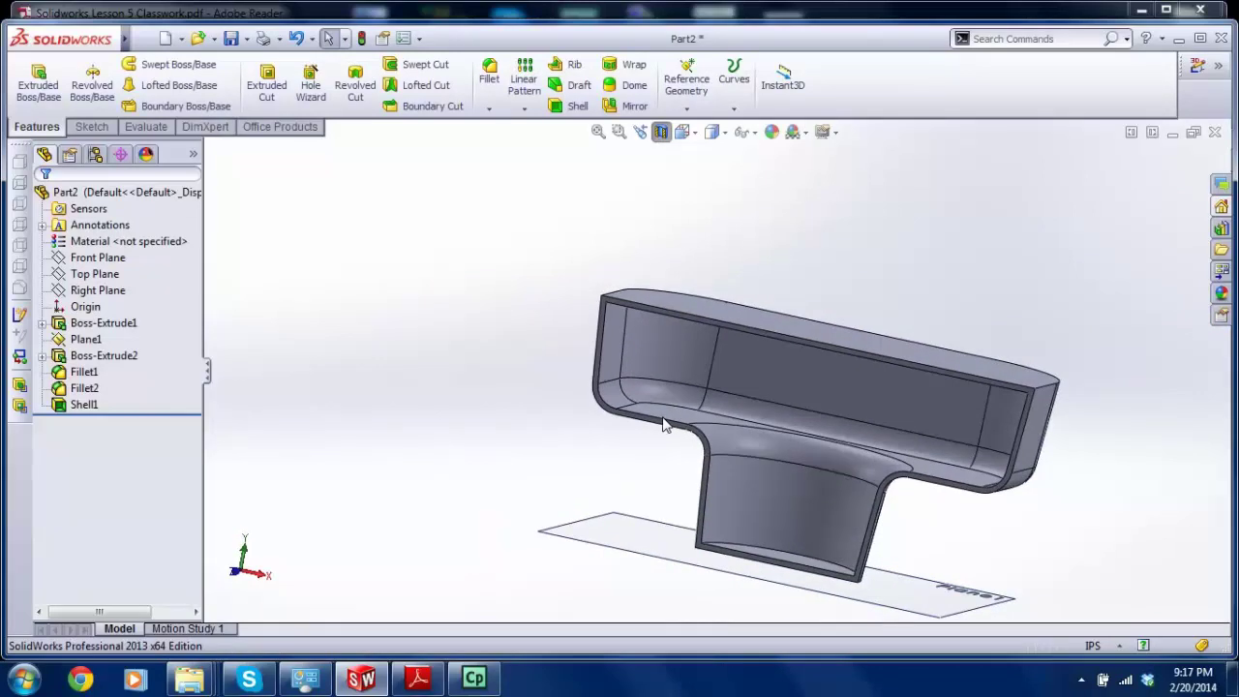
middle_drag(670, 397, 757, 405)
middle_drag(873, 428, 755, 484)
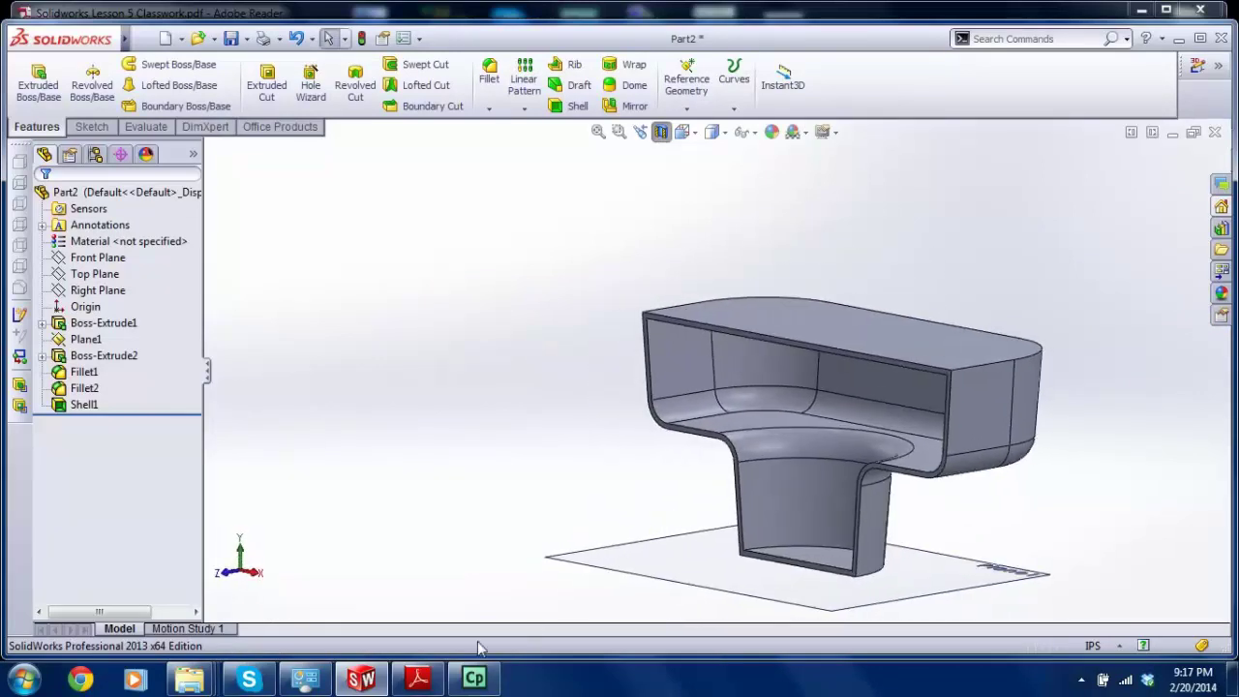
click(418, 679)
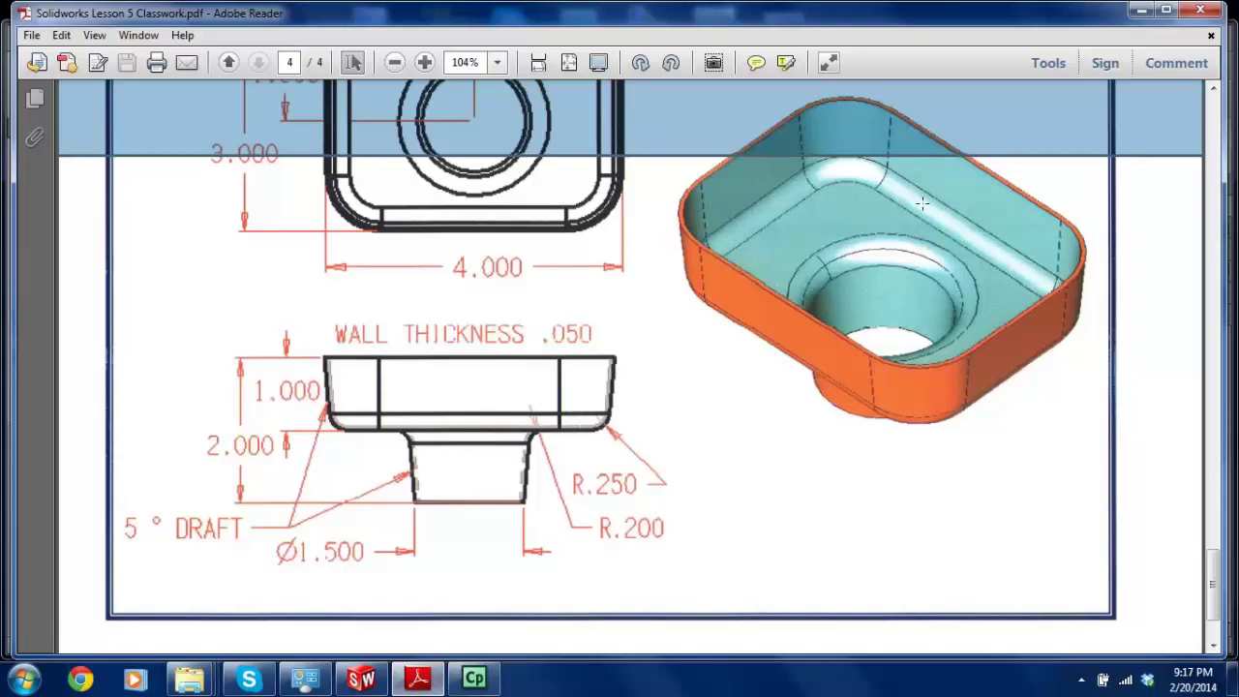
click(372, 680)
scroll(562, 373, up, 1)
middle_drag(639, 331, 680, 336)
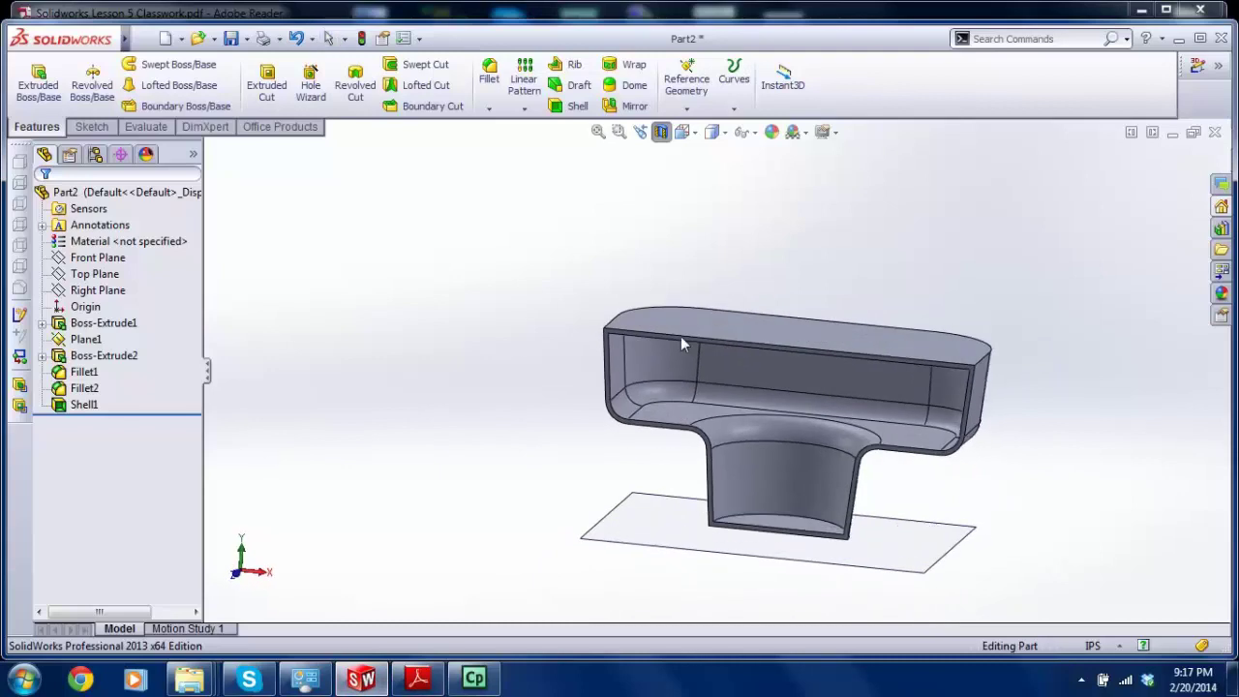
right_click(84, 405)
click(87, 349)
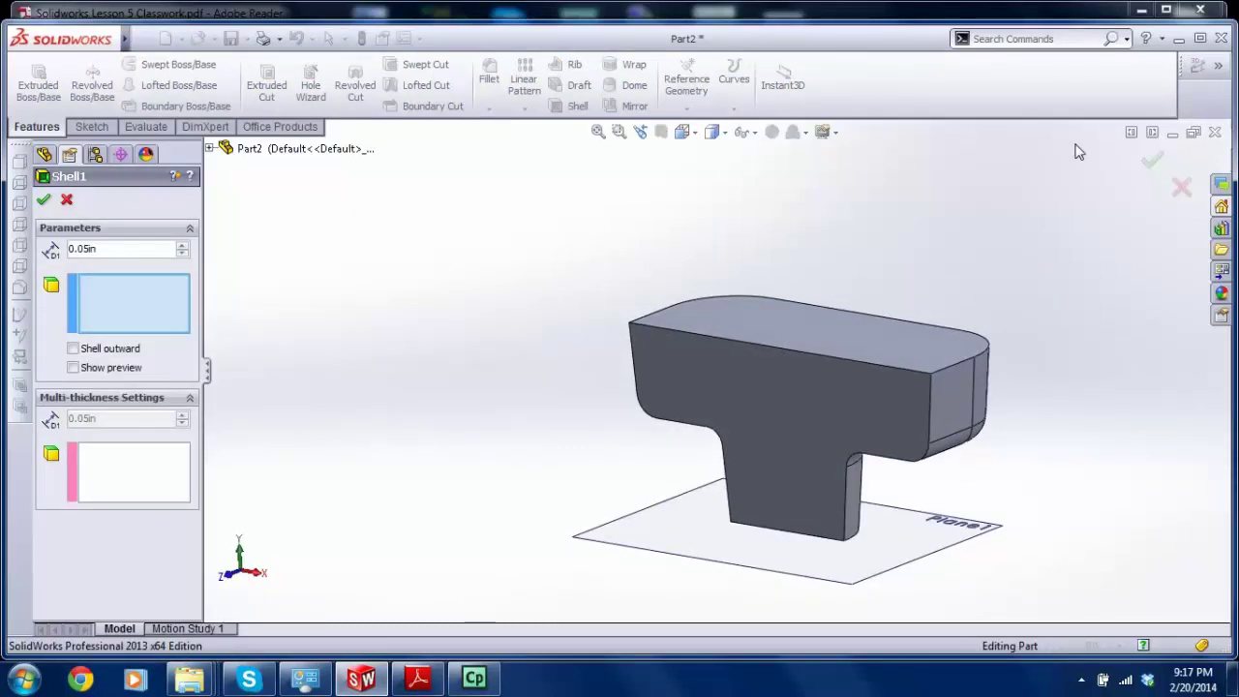
click(1182, 187)
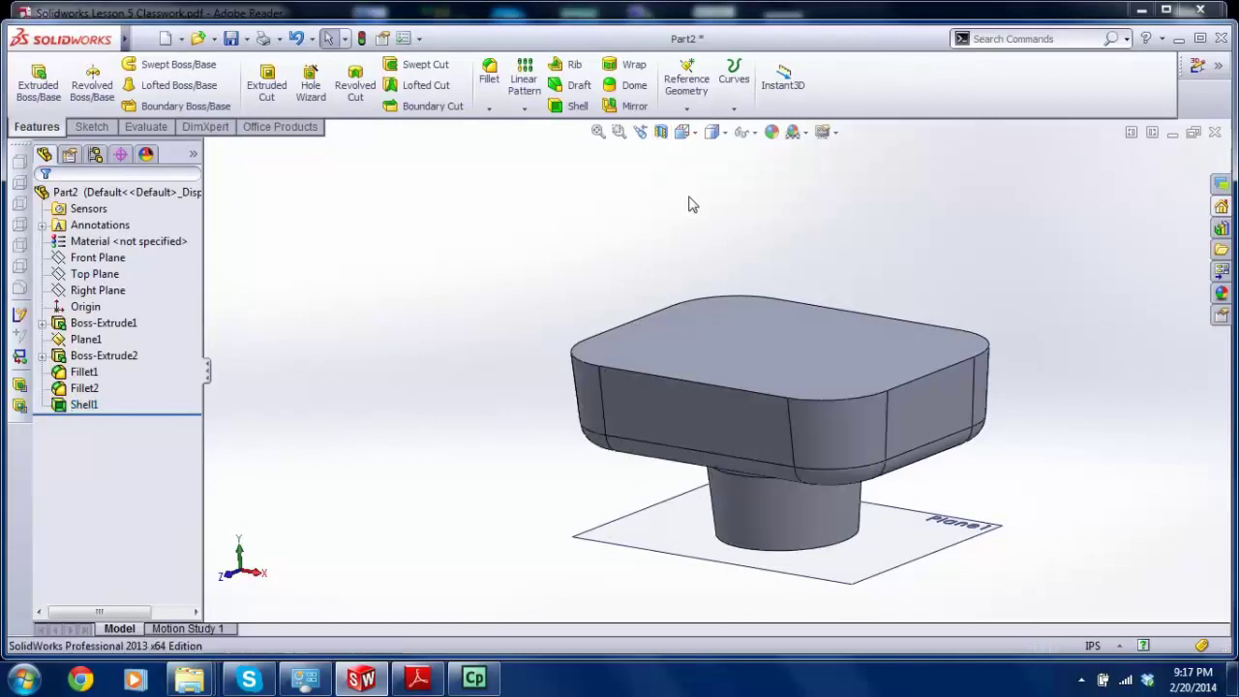
Step: Edit the shell feature to remove the large flat top face of the body
right_click(84, 404)
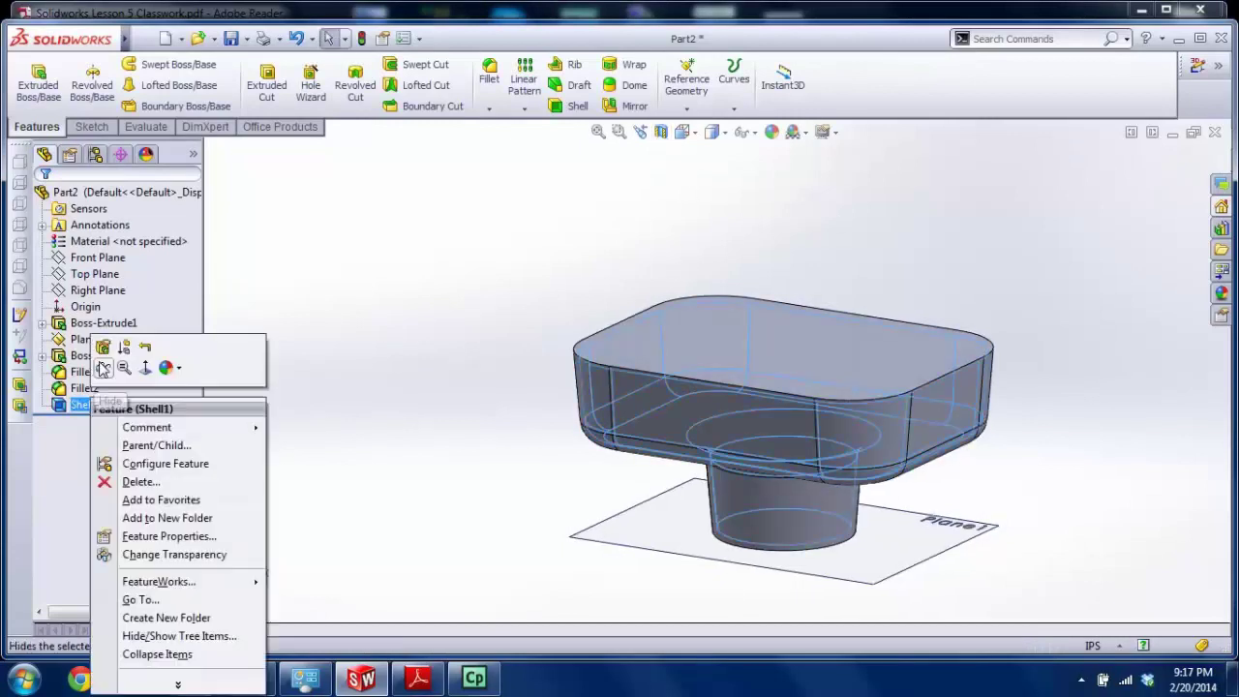
click(103, 347)
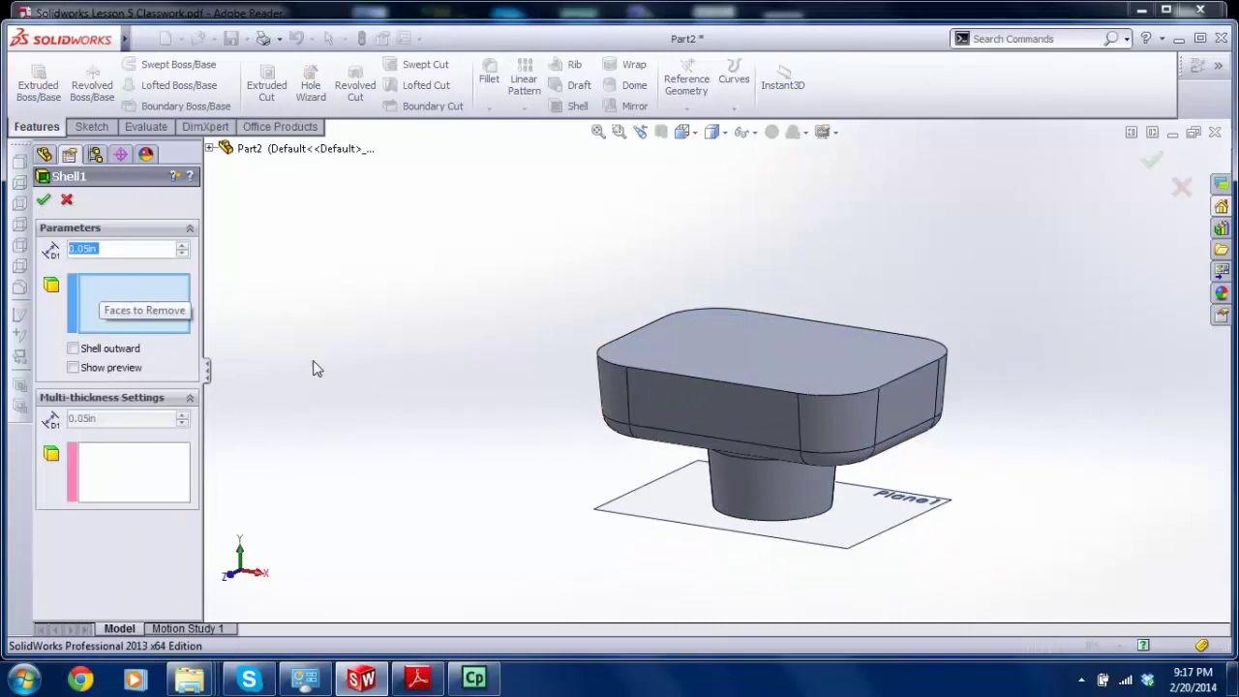
click(722, 361)
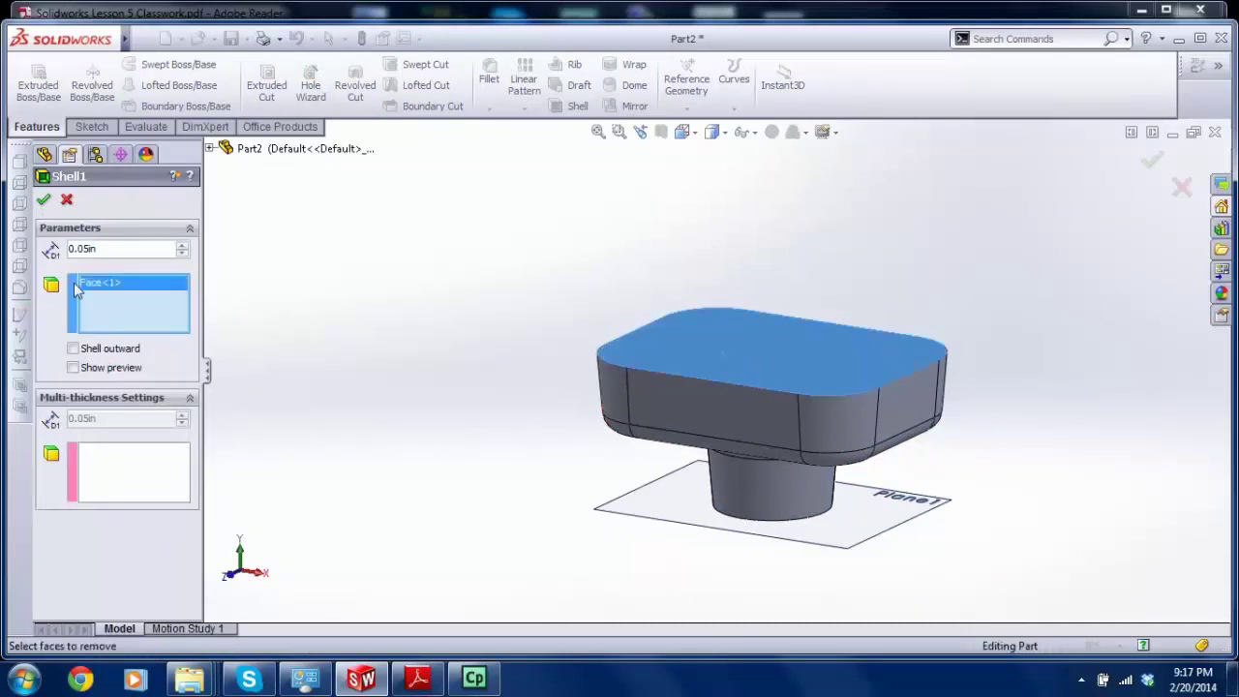
click(45, 201)
Step: Edit the shell feature to also remove the round end face of the boss, with the preview shown
middle_drag(747, 372, 748, 447)
middle_drag(755, 504, 801, 447)
scroll(802, 447, down, 5)
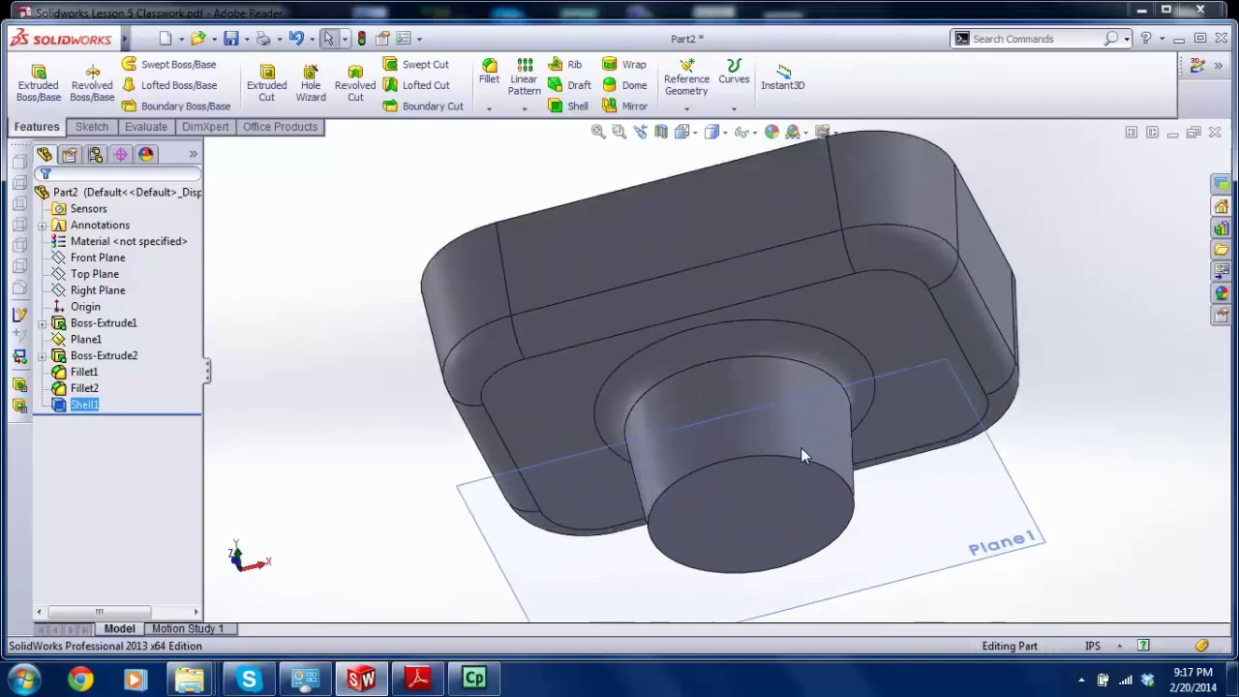
scroll(759, 483, up, 2)
scroll(734, 440, up, 2)
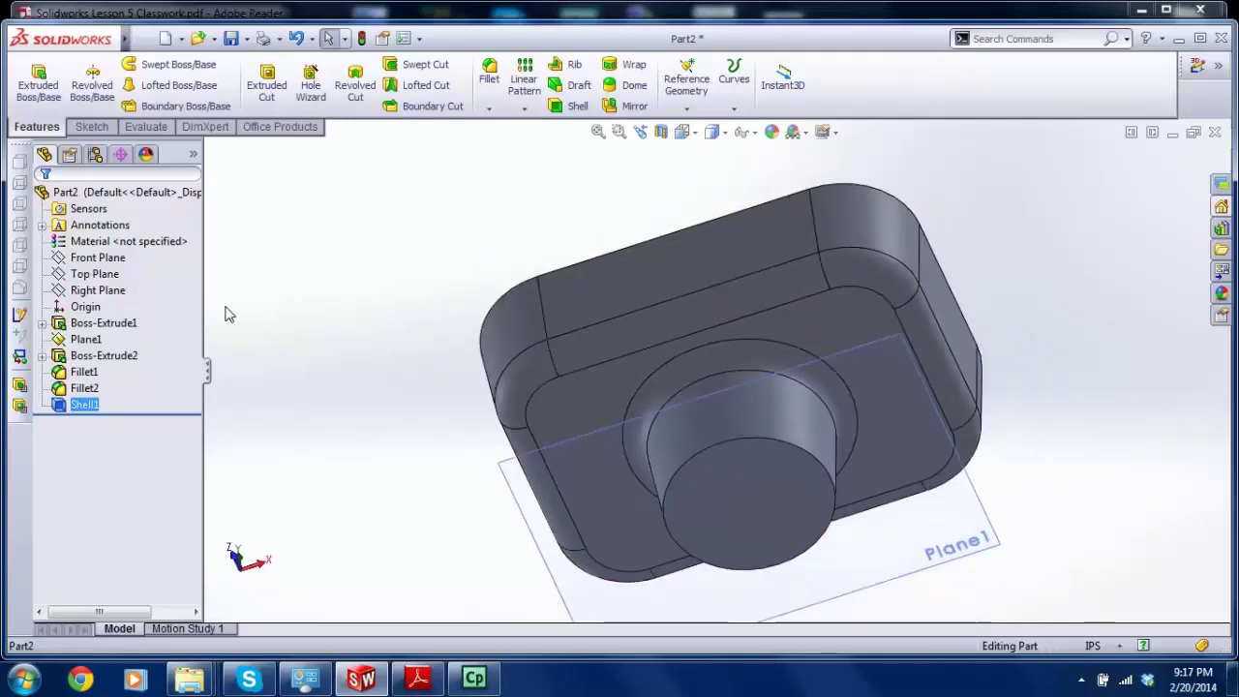
right_click(90, 411)
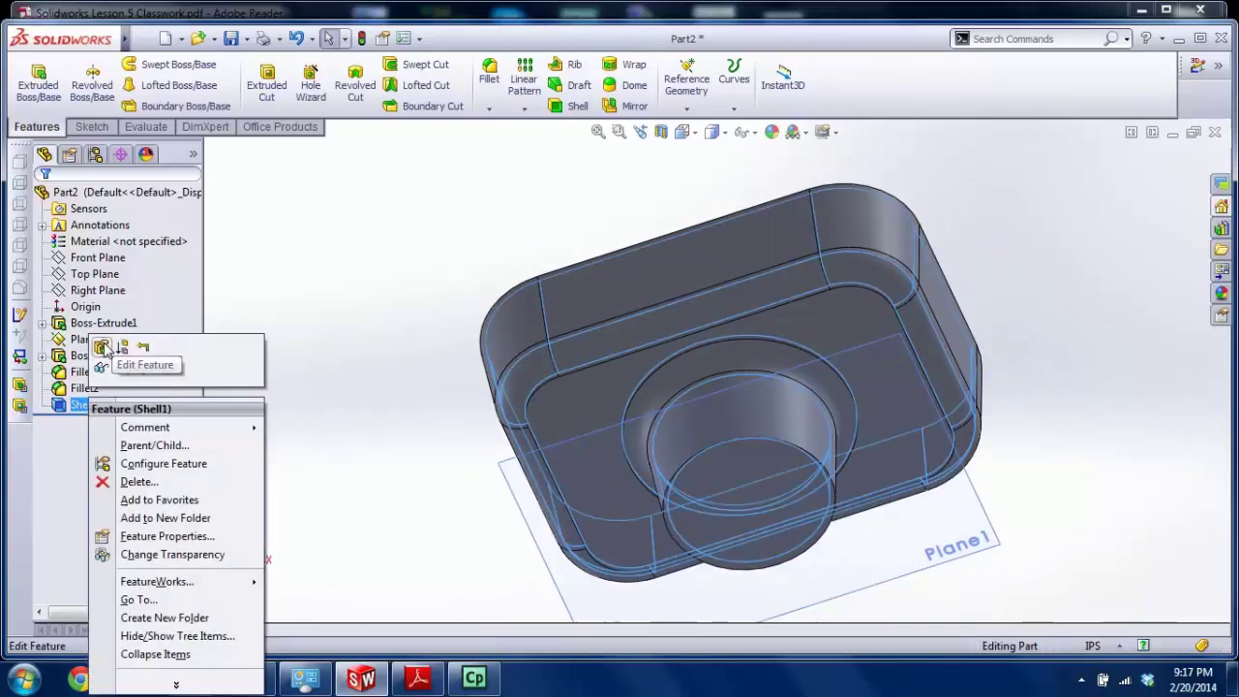
click(103, 349)
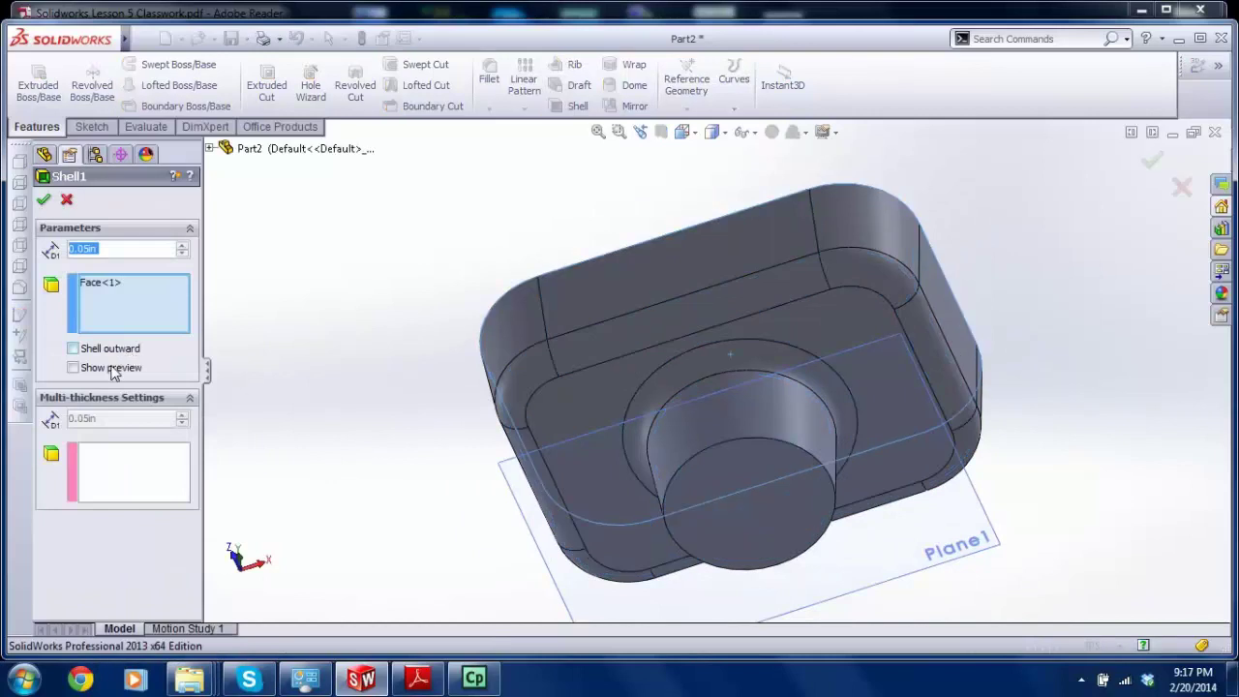
click(733, 521)
click(99, 376)
middle_drag(429, 335, 1000, 361)
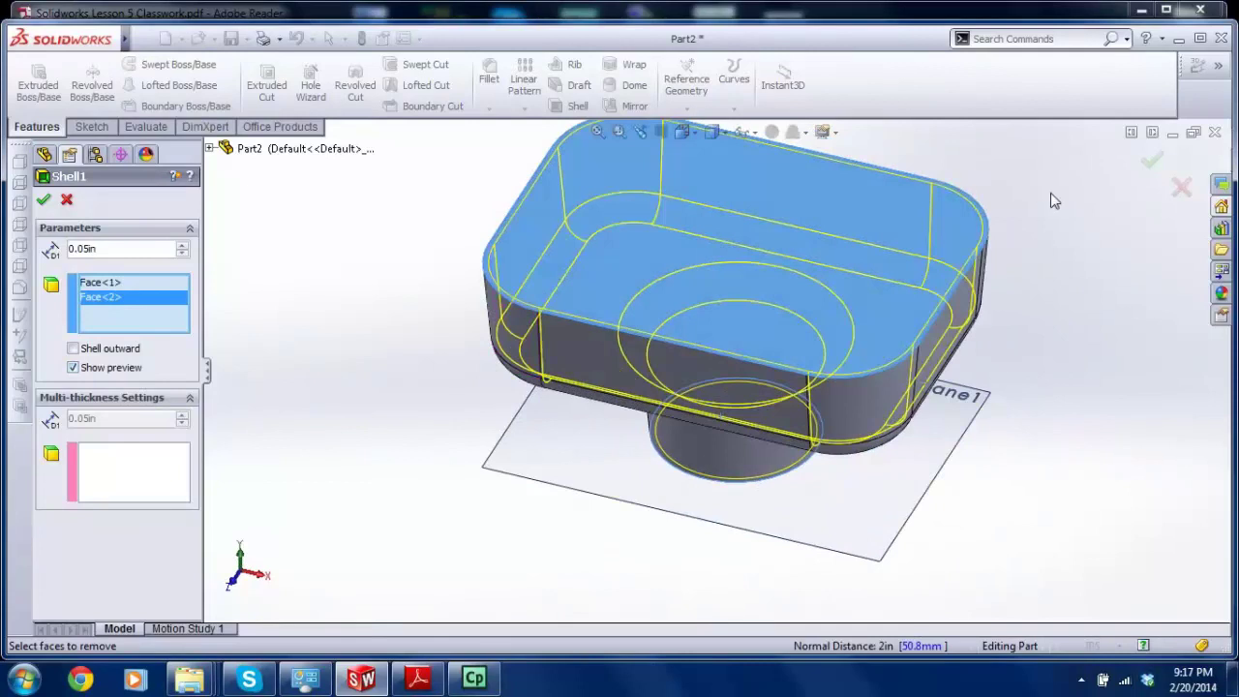
click(1150, 166)
Step: Inspect the opened shell's rim and interior, and compare the part with the PDF drawing in Adobe Reader
middle_drag(1051, 243, 997, 305)
scroll(998, 305, down, 3)
middle_drag(711, 345, 686, 282)
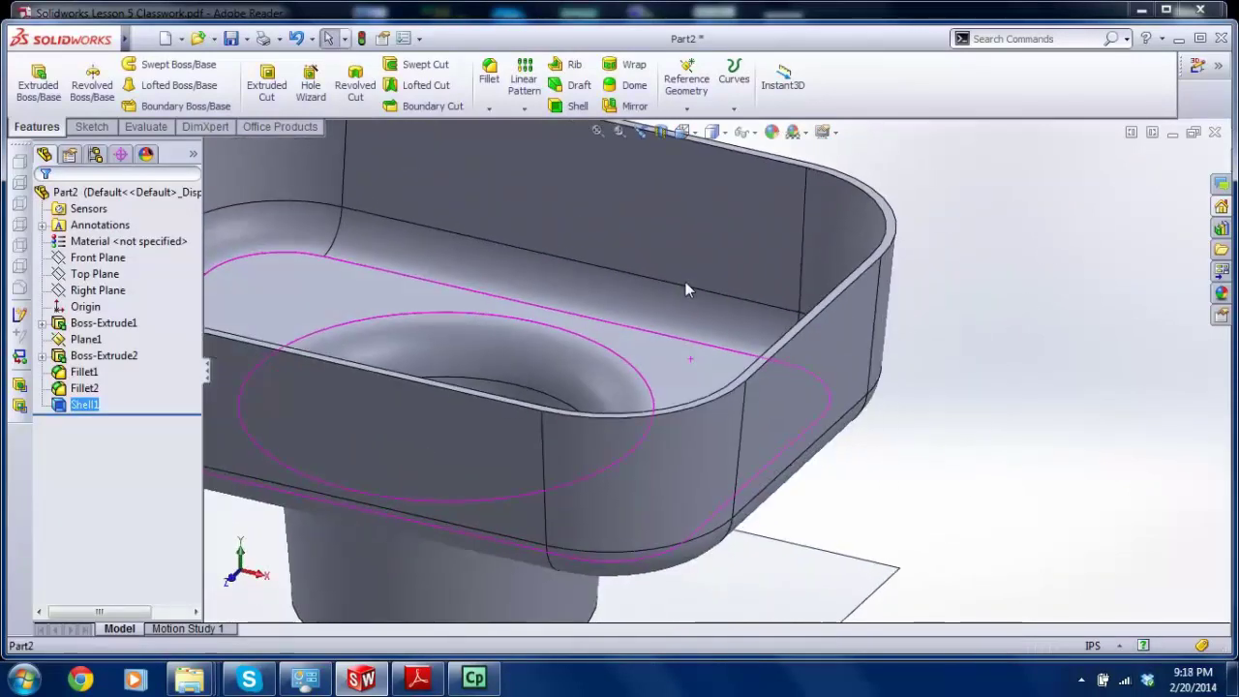
scroll(683, 282, up, 3)
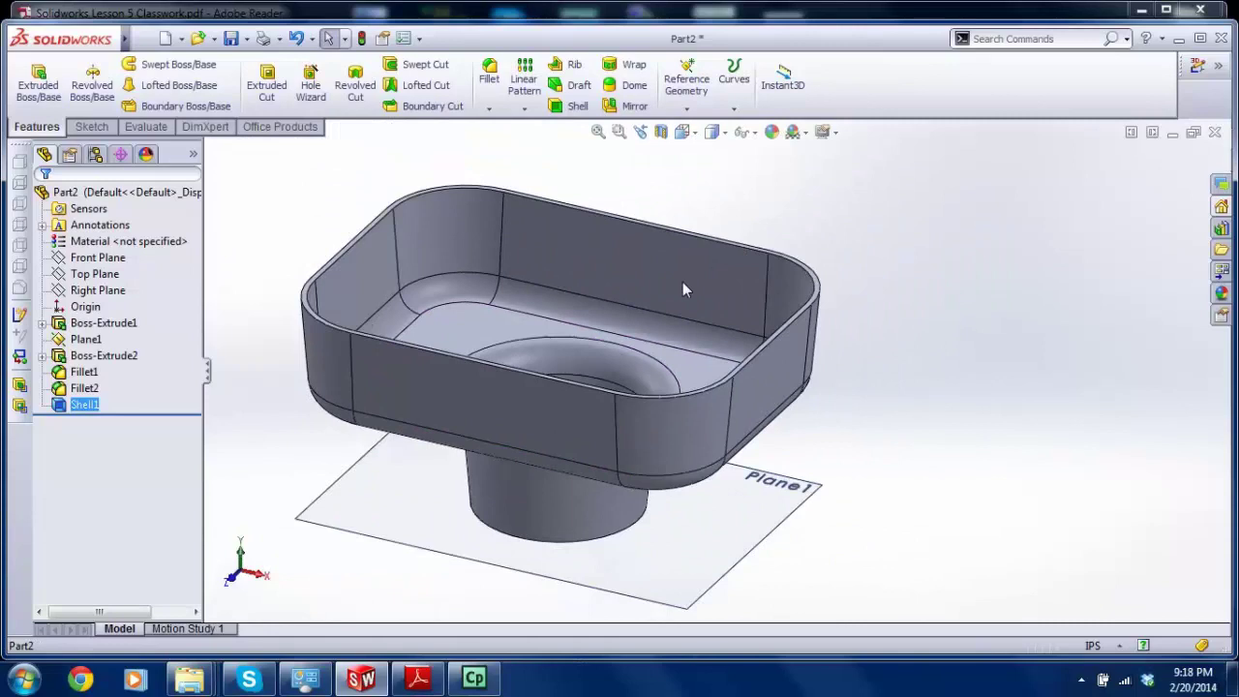
click(80, 408)
click(418, 678)
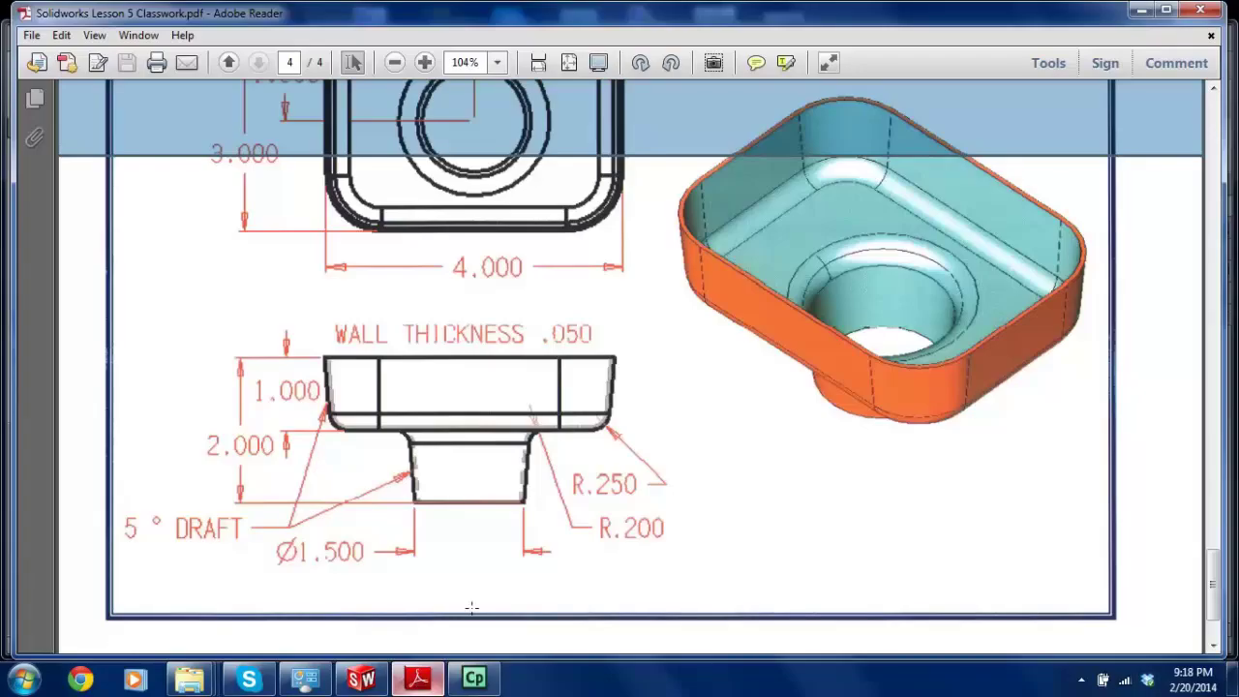
Step: Examine the Molded Boot's top and front views, dimensions and pictorial view in the PDF drawing
scroll(639, 364, up, 3)
scroll(642, 365, up, 3)
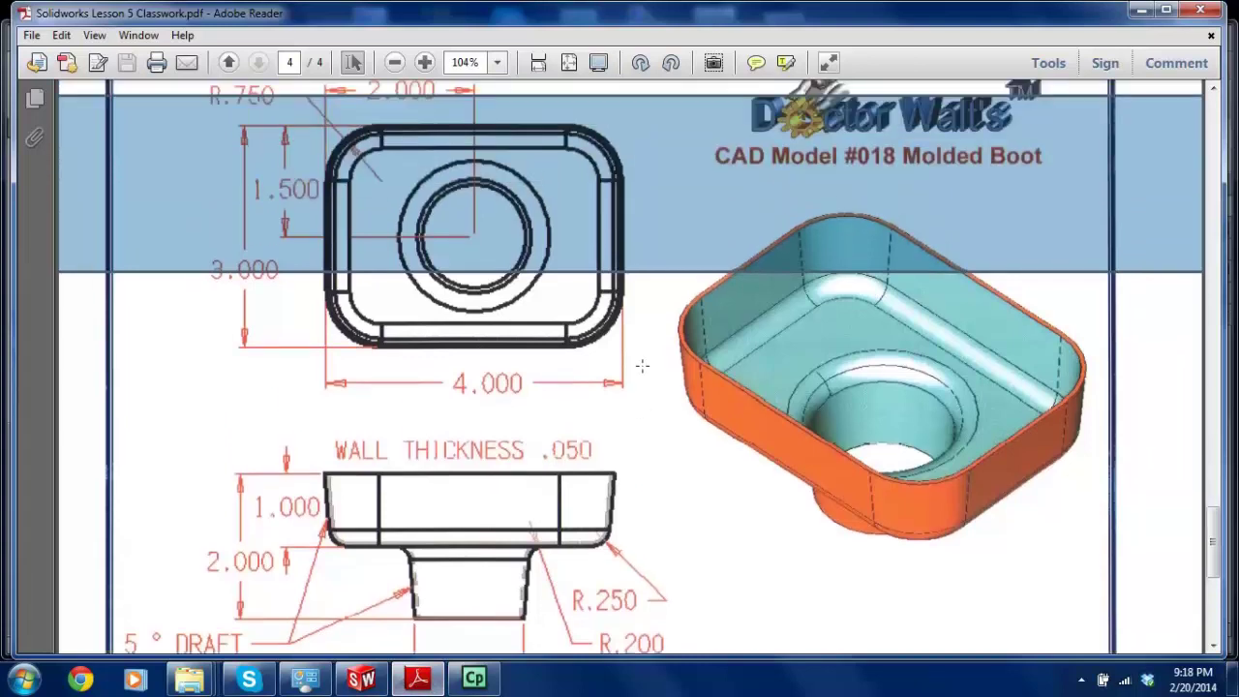
scroll(642, 363, down, 1)
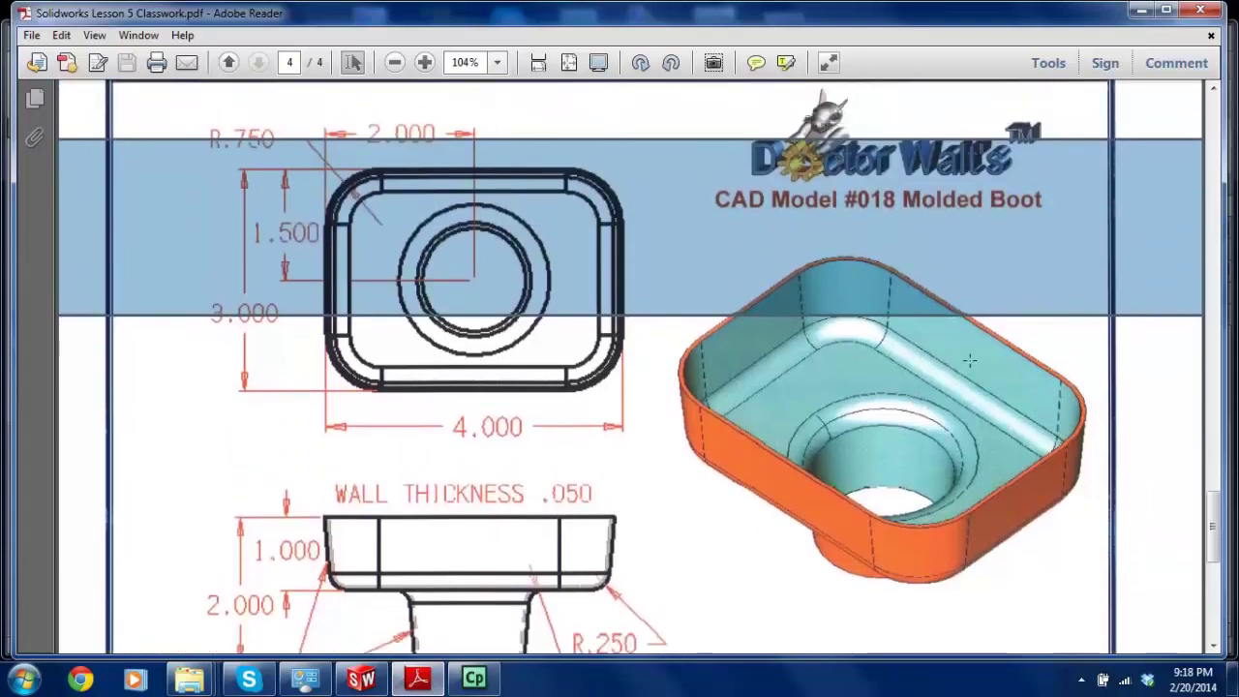
scroll(969, 361, down, 2)
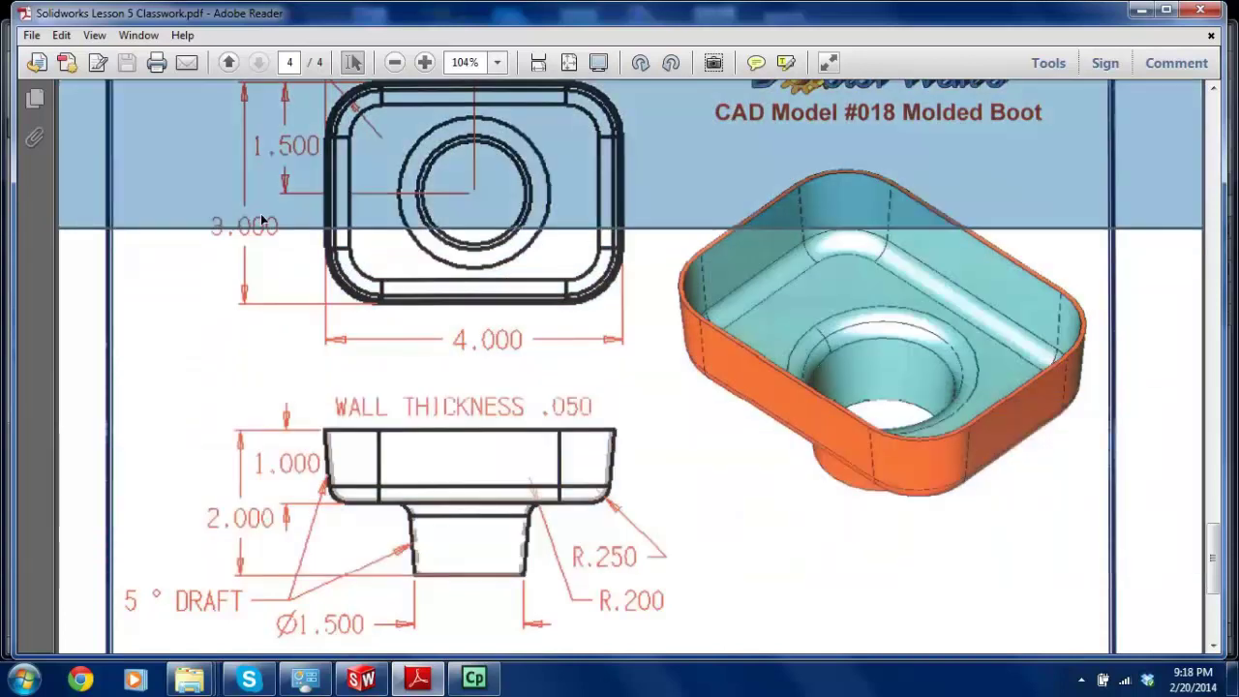
scroll(269, 218, up, 2)
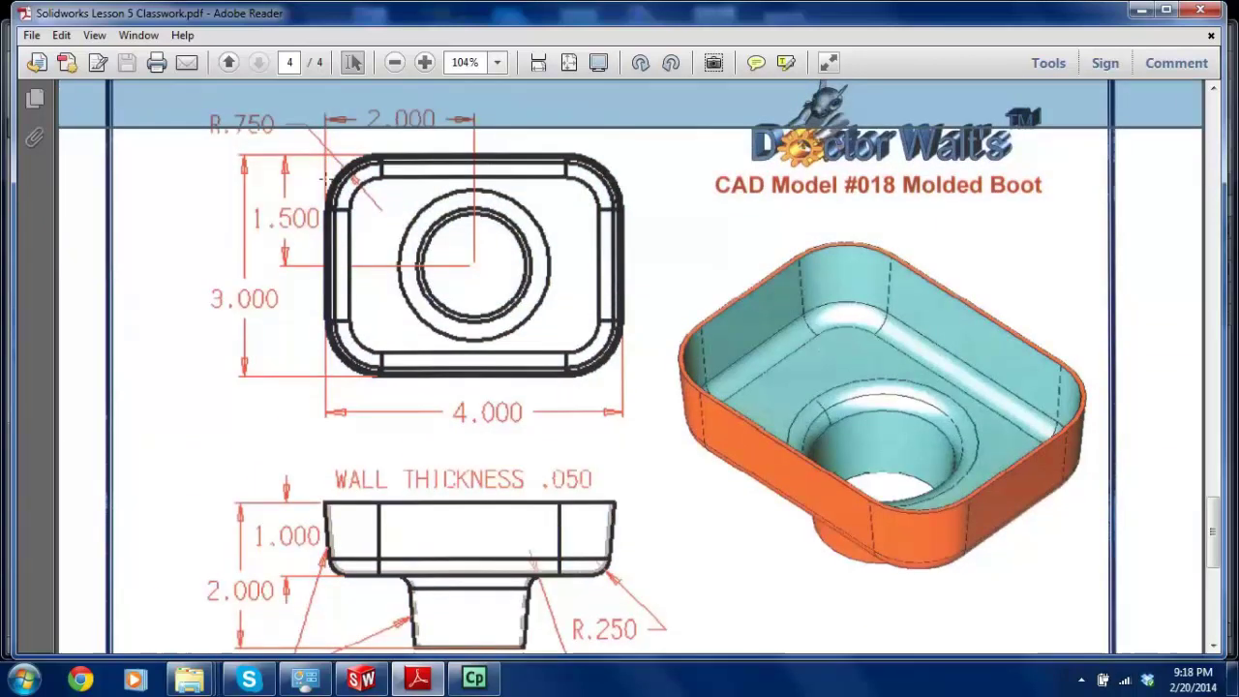
scroll(261, 103, down, 2)
scroll(402, 321, down, 1)
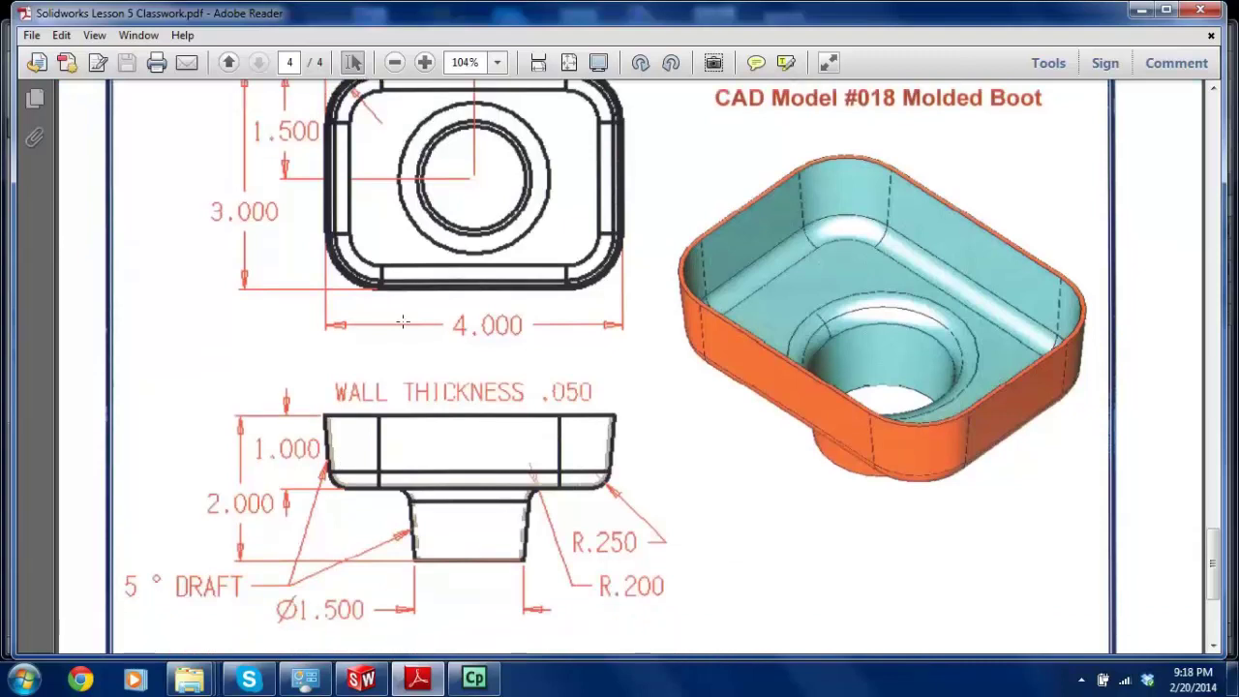
Step: Switch to SolidWorks and review the round boss's extrusion settings and draft from the side, closing them and reorienting the finished part
click(379, 685)
click(85, 340)
click(90, 358)
right_click(99, 357)
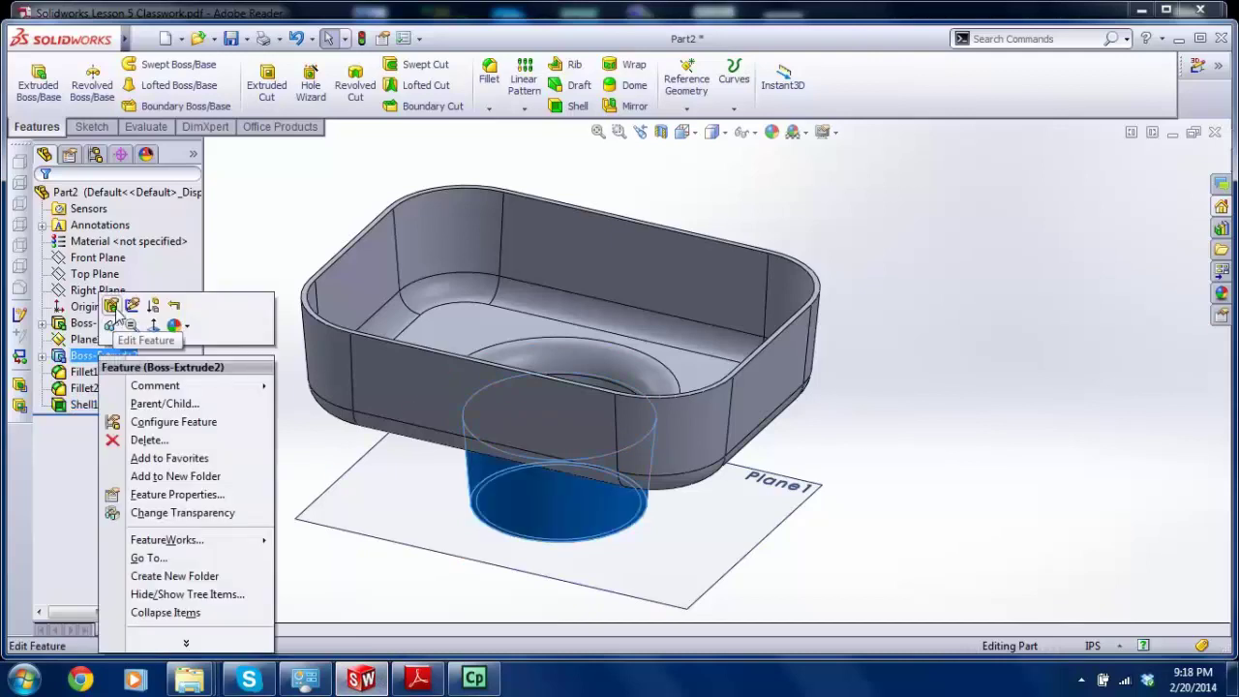
click(124, 308)
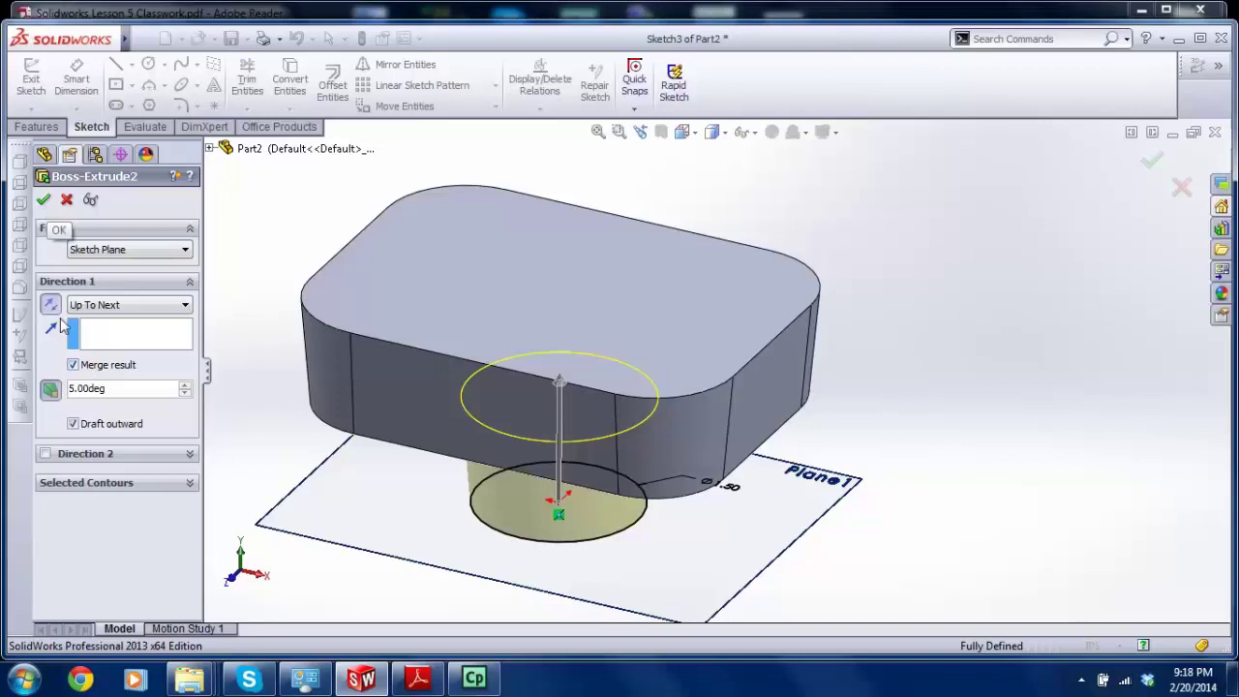
middle_drag(320, 417, 373, 344)
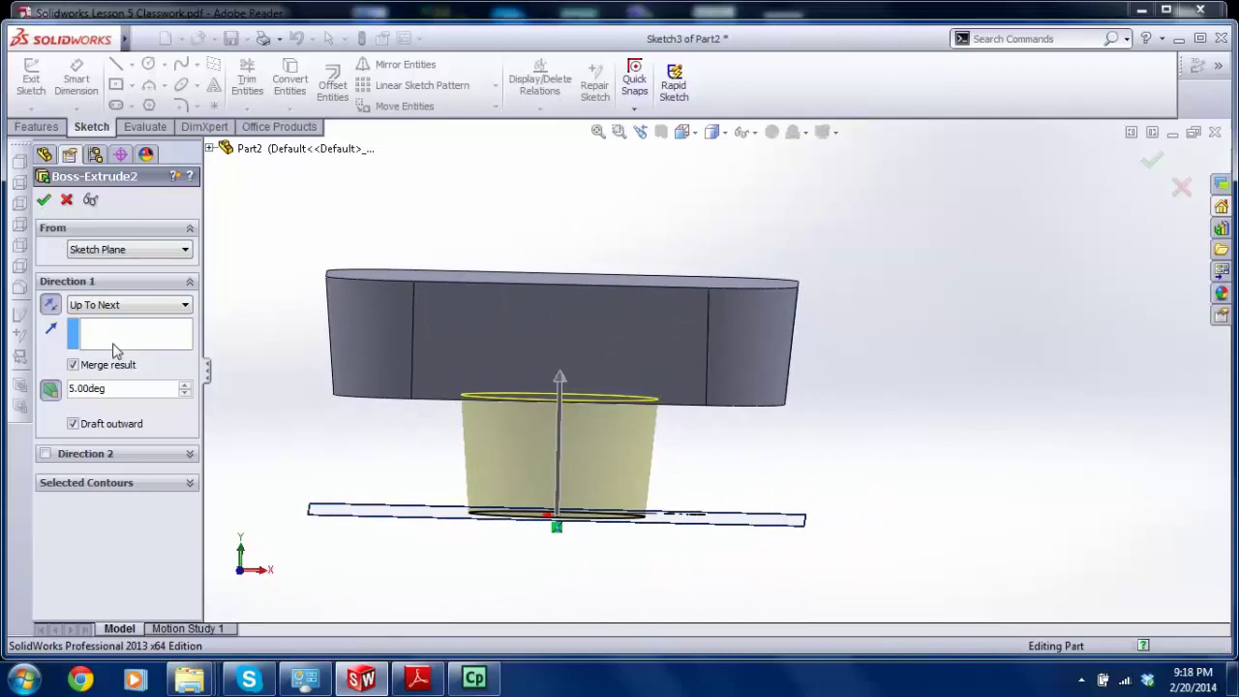
click(41, 199)
key(ctrl+7)
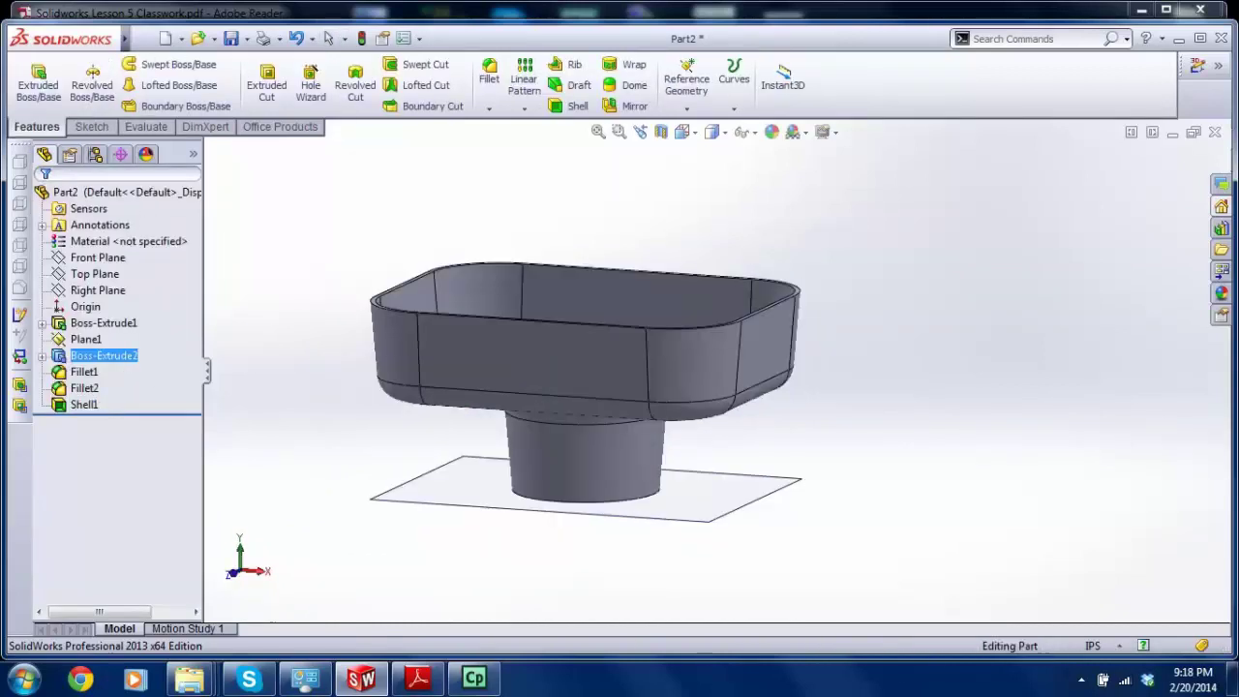
middle_drag(438, 416, 475, 420)
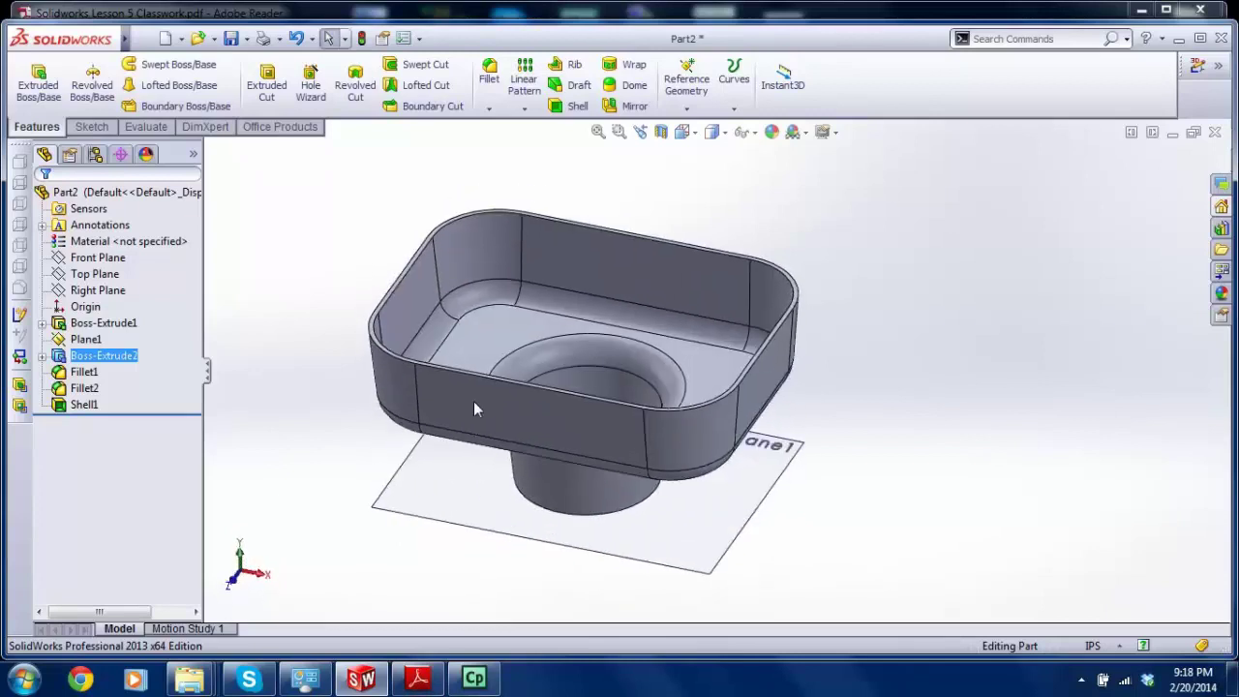
Step: Open the Solidworks Lesson 5 Homework document from the Lecture 5 Advanced 3D Shapes folder in Microsoft Word
mouse_move(189, 678)
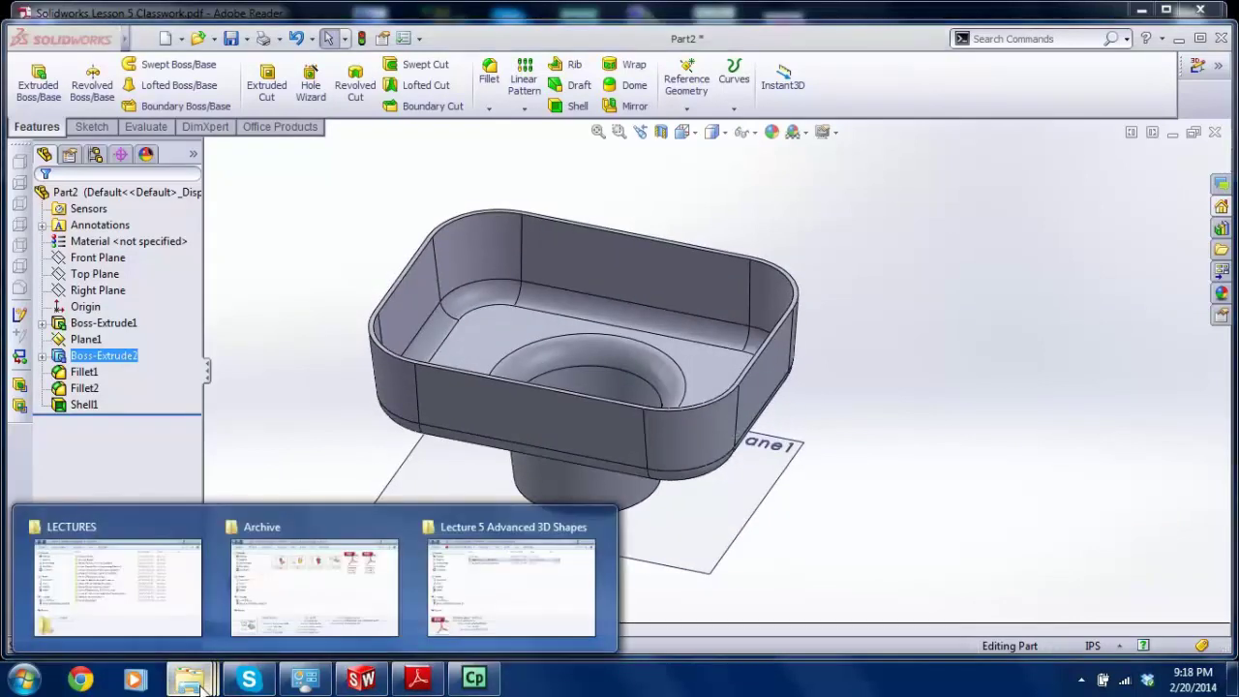
click(443, 586)
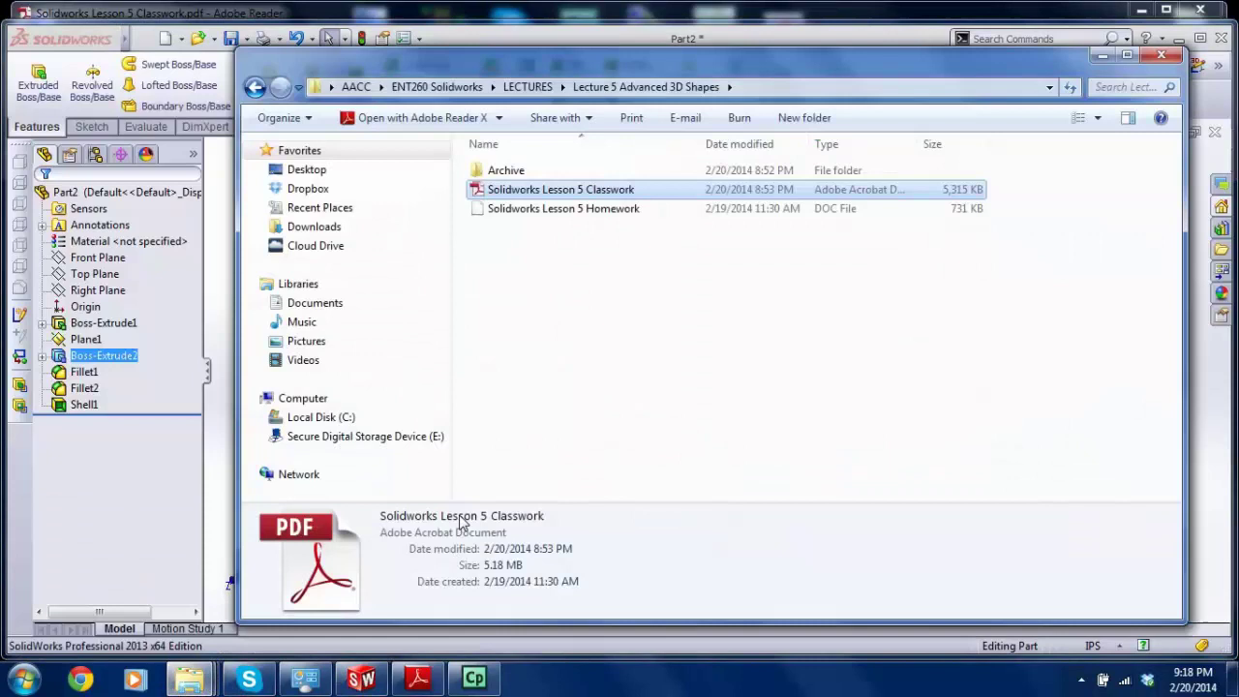
right_click(559, 213)
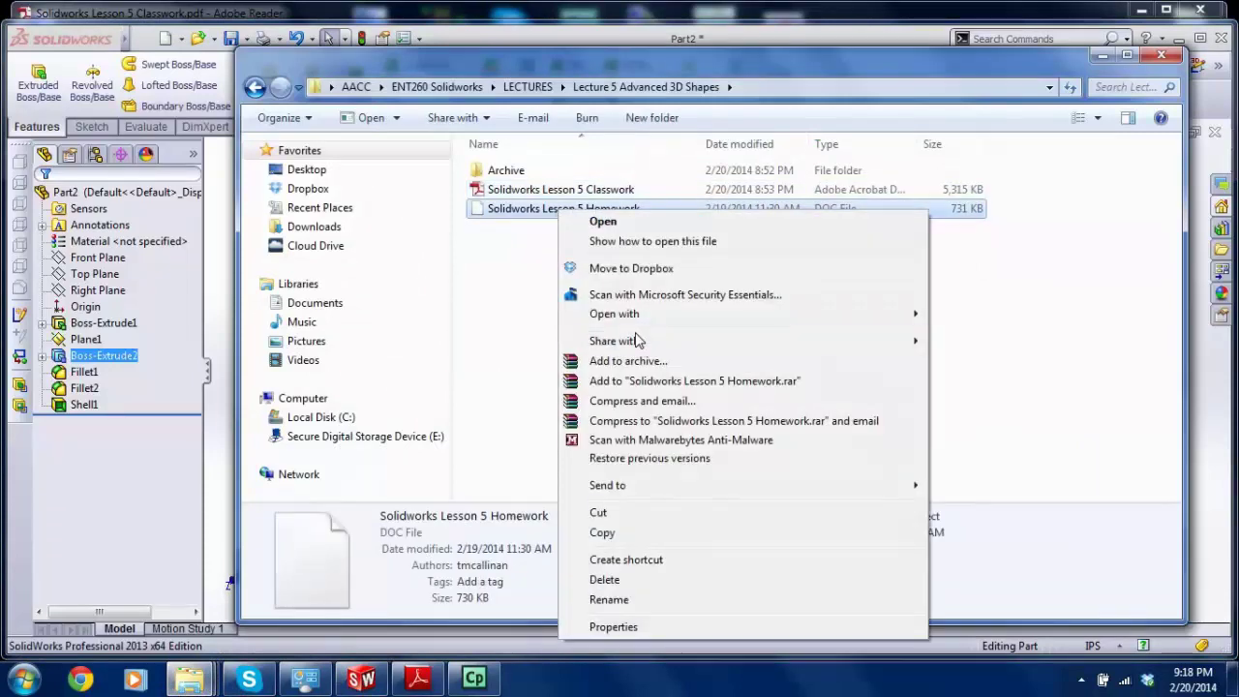
mouse_move(659, 314)
click(963, 333)
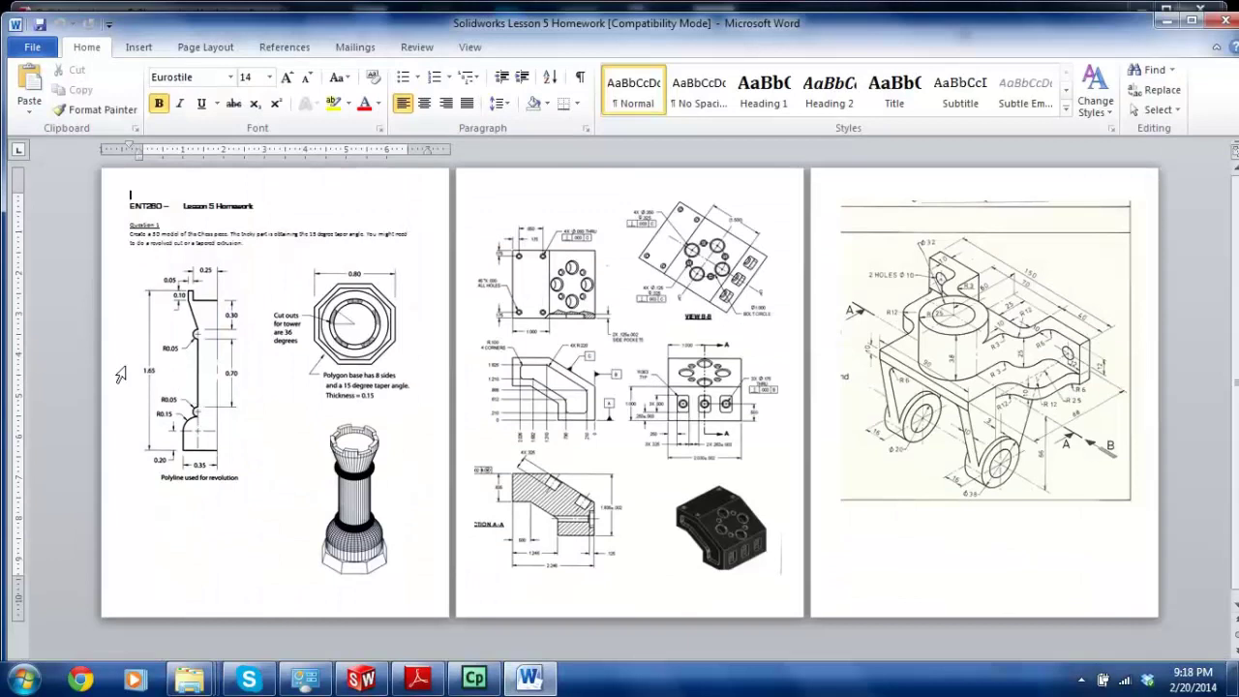
Step: Read homework Question 1 and examine the chess piece's revolve profile, octagonal tapered base, tower cut-outs and pictorial view
ctrl+scroll(120, 375, up, 10)
scroll(374, 363, down, 6)
ctrl+scroll(374, 359, down, 3)
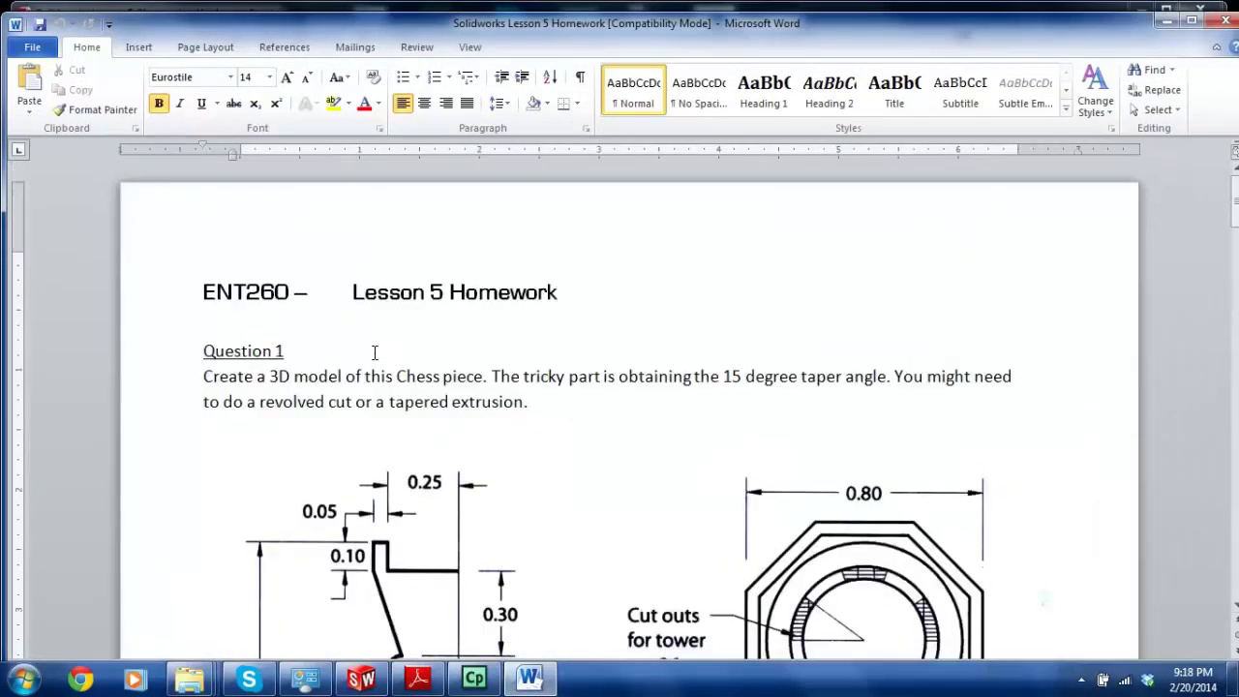
scroll(376, 351, down, 9)
scroll(384, 339, up, 1)
ctrl+scroll(386, 344, down, 1)
scroll(387, 334, down, 16)
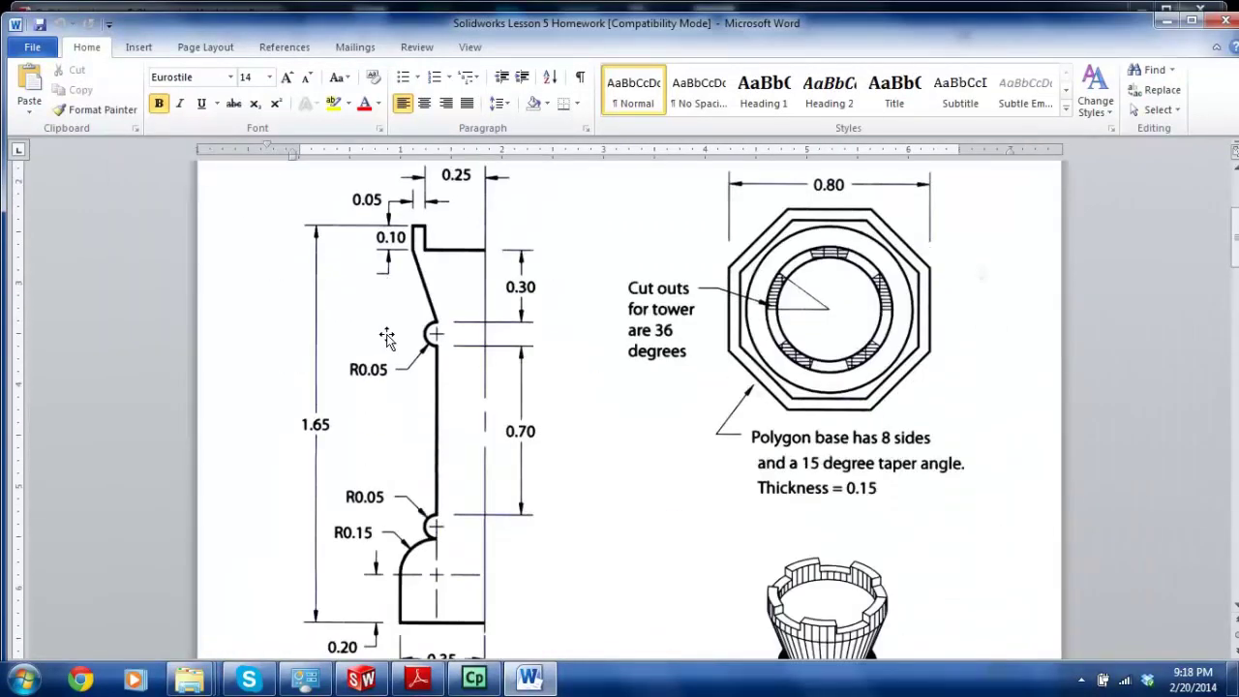
scroll(620, 331, up, 1)
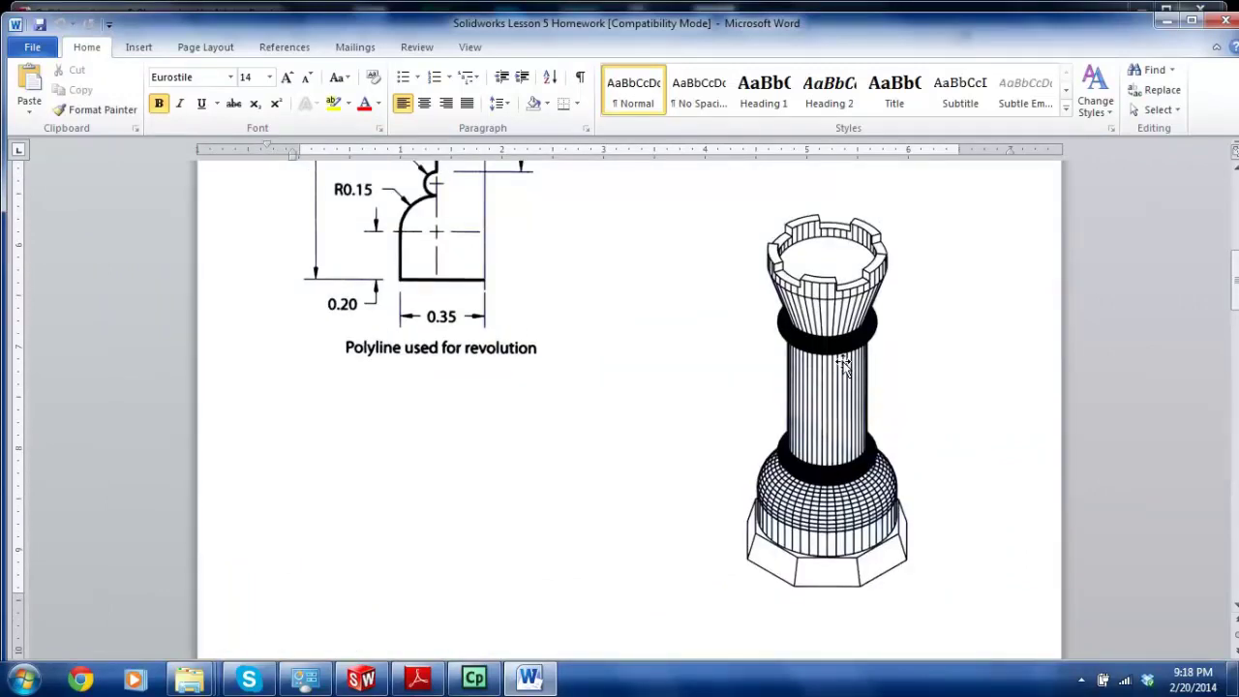
scroll(825, 373, up, 8)
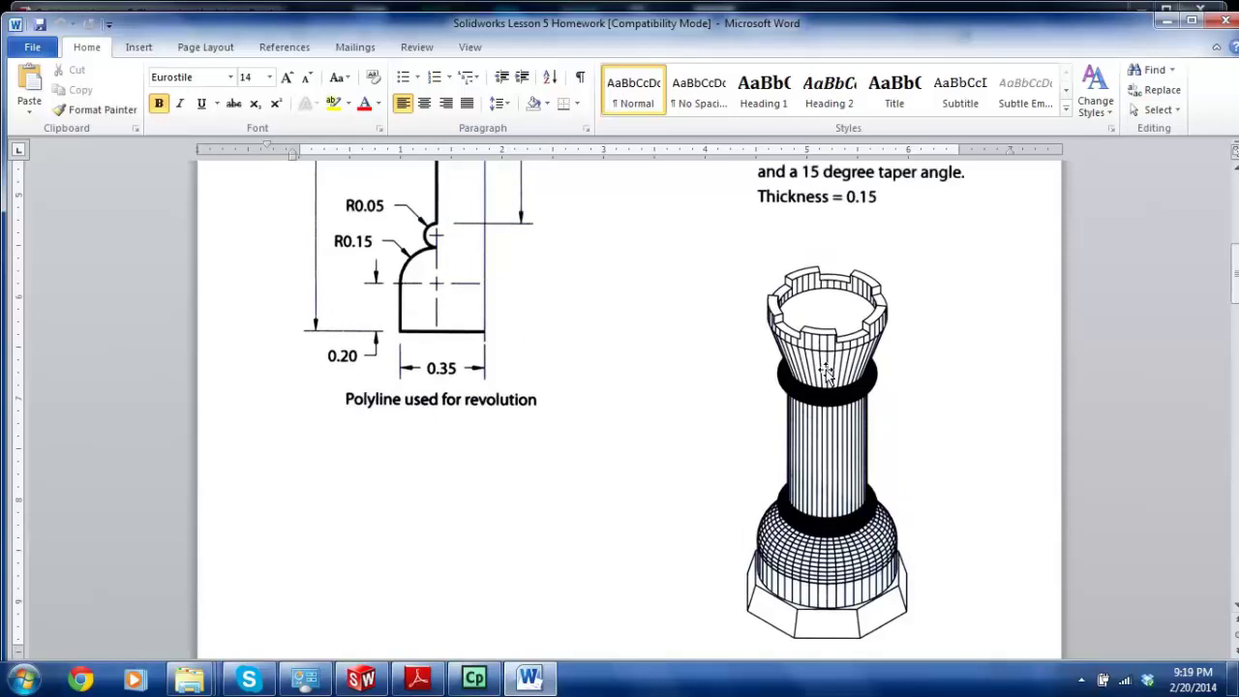
scroll(678, 367, down, 7)
scroll(670, 362, up, 5)
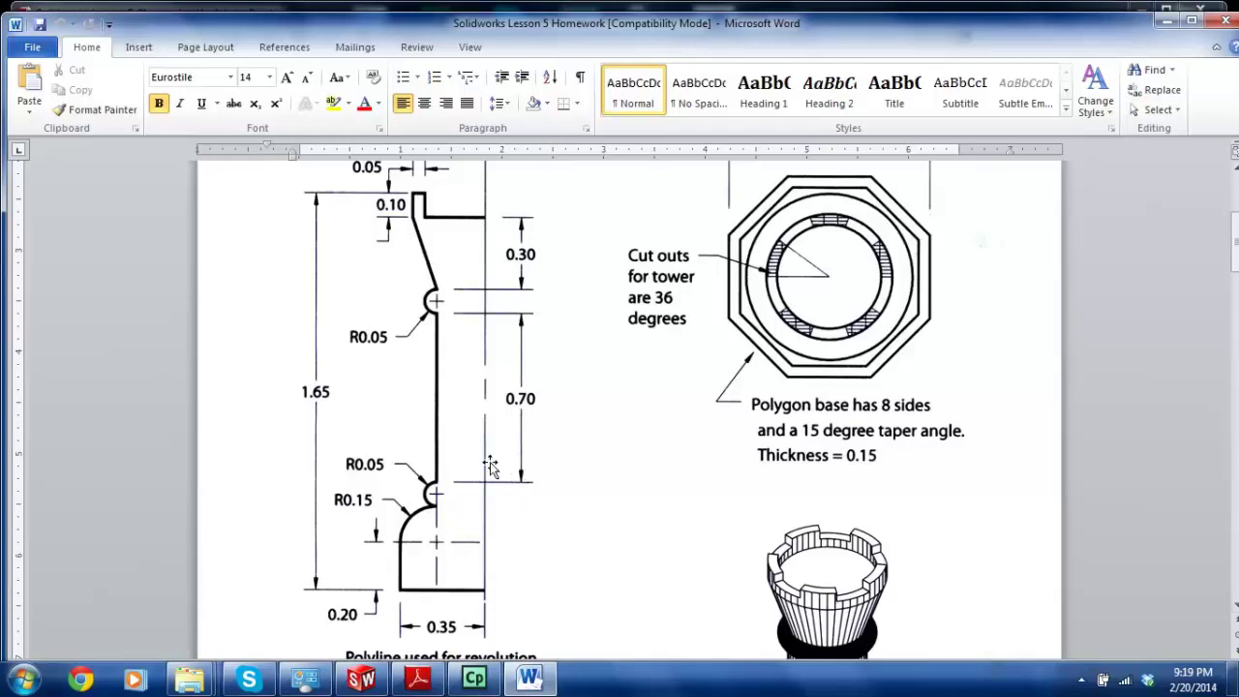
scroll(736, 411, up, 2)
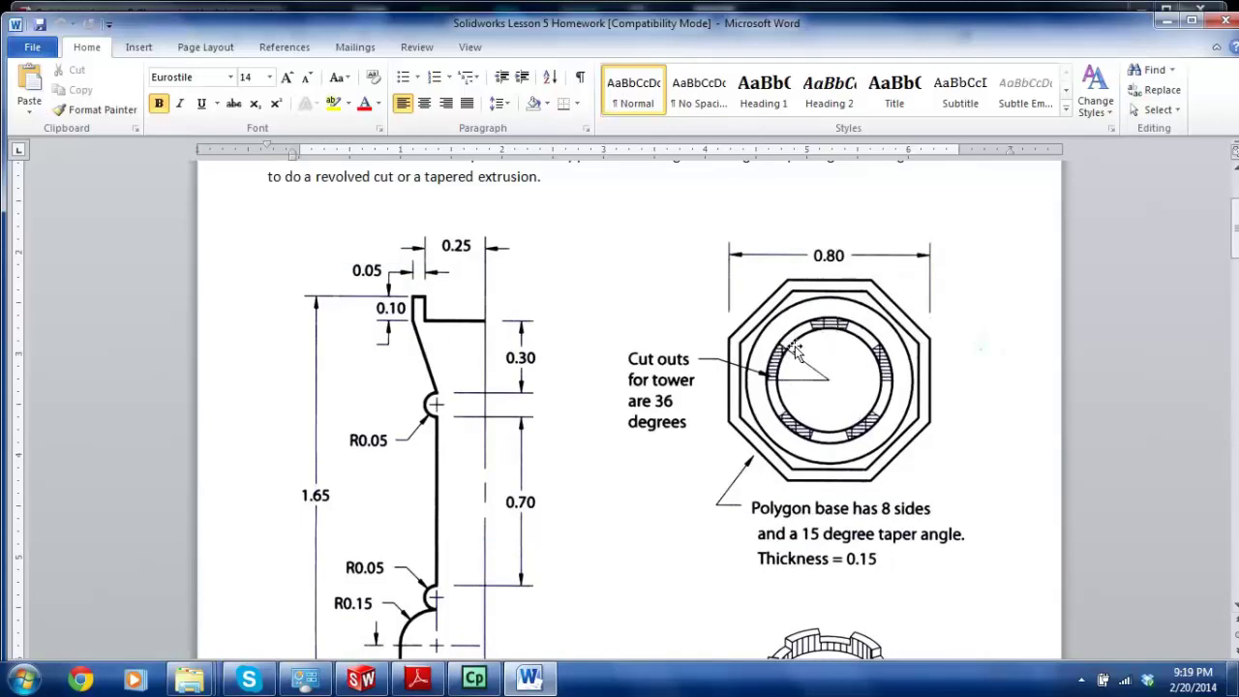
scroll(795, 346, down, 7)
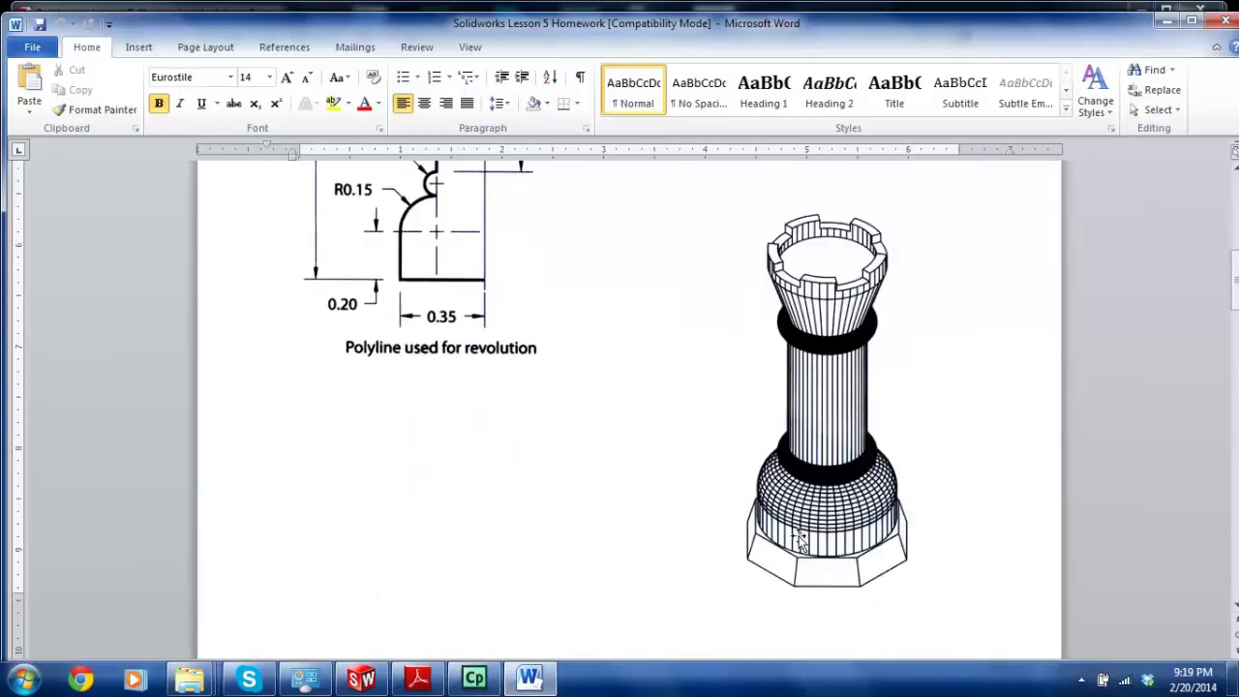
scroll(796, 547, up, 6)
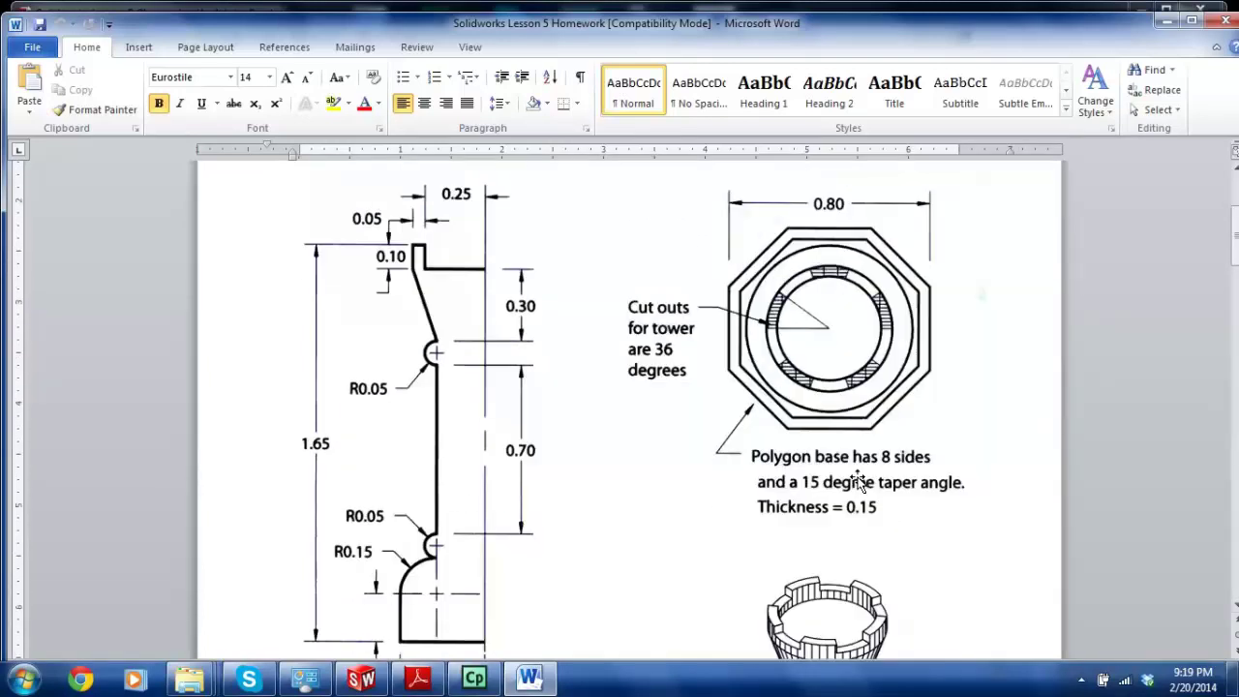
scroll(761, 259, down, 6)
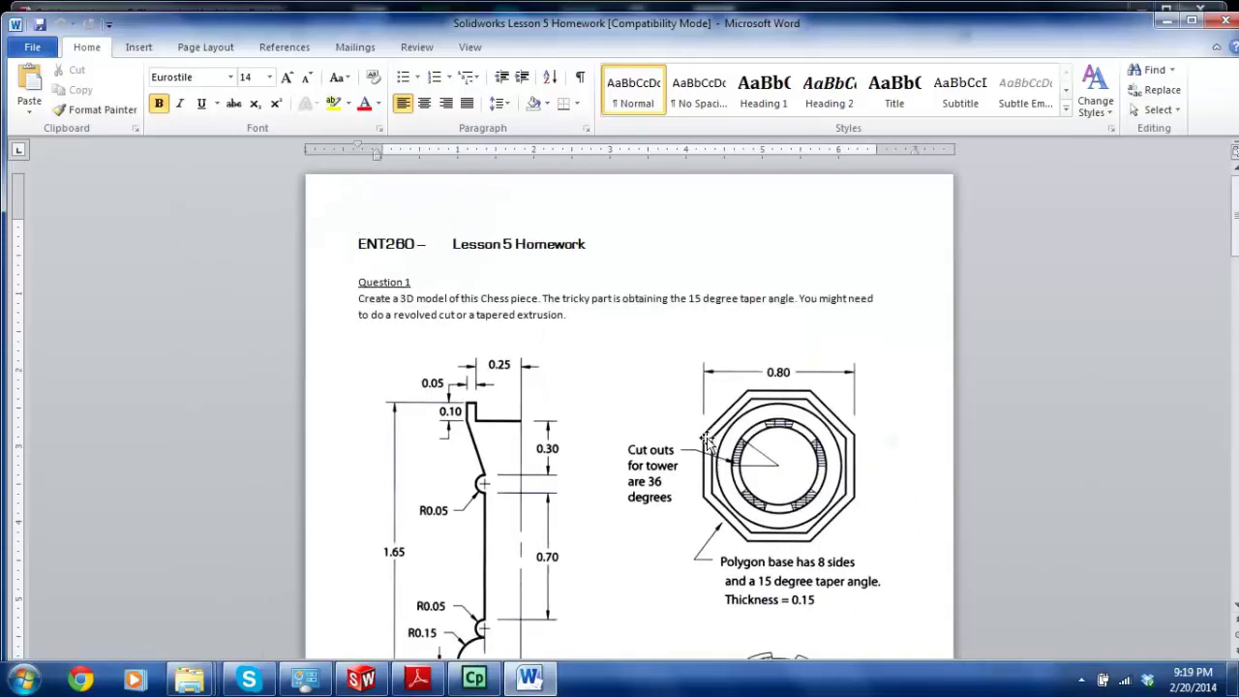
Step: Examine the overall drawing views of the angled block on the second homework page
scroll(707, 442, down, 15)
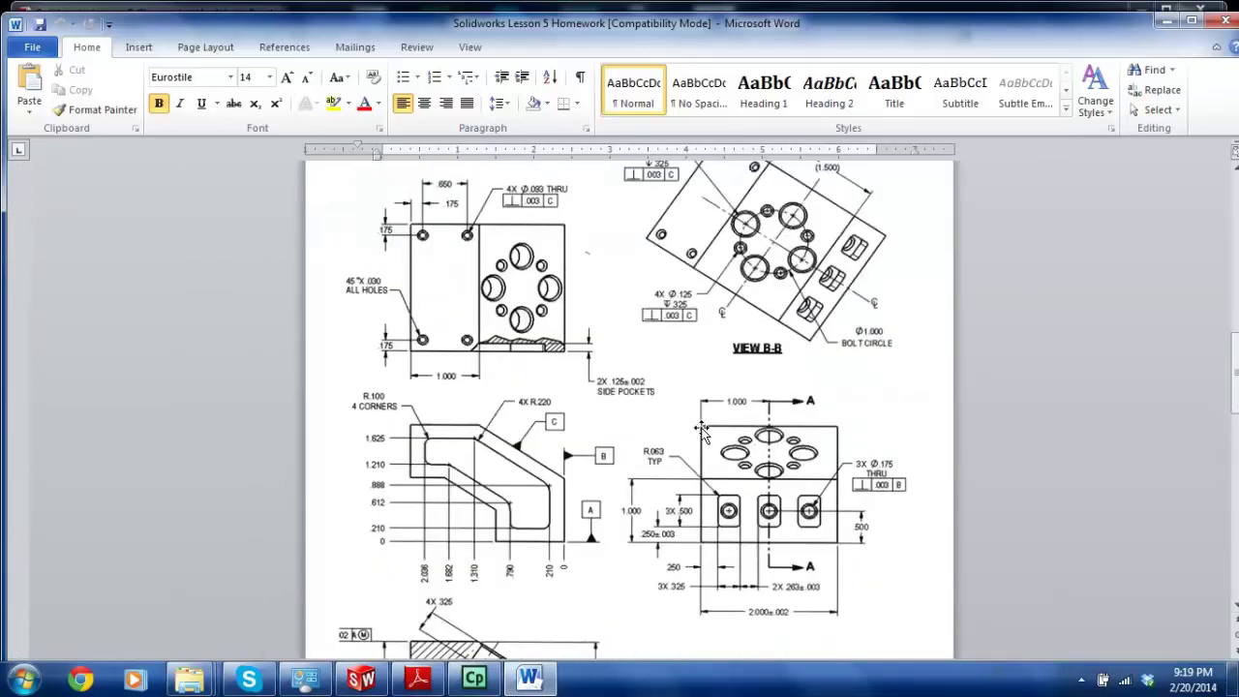
scroll(702, 433, down, 1)
scroll(554, 464, down, 1)
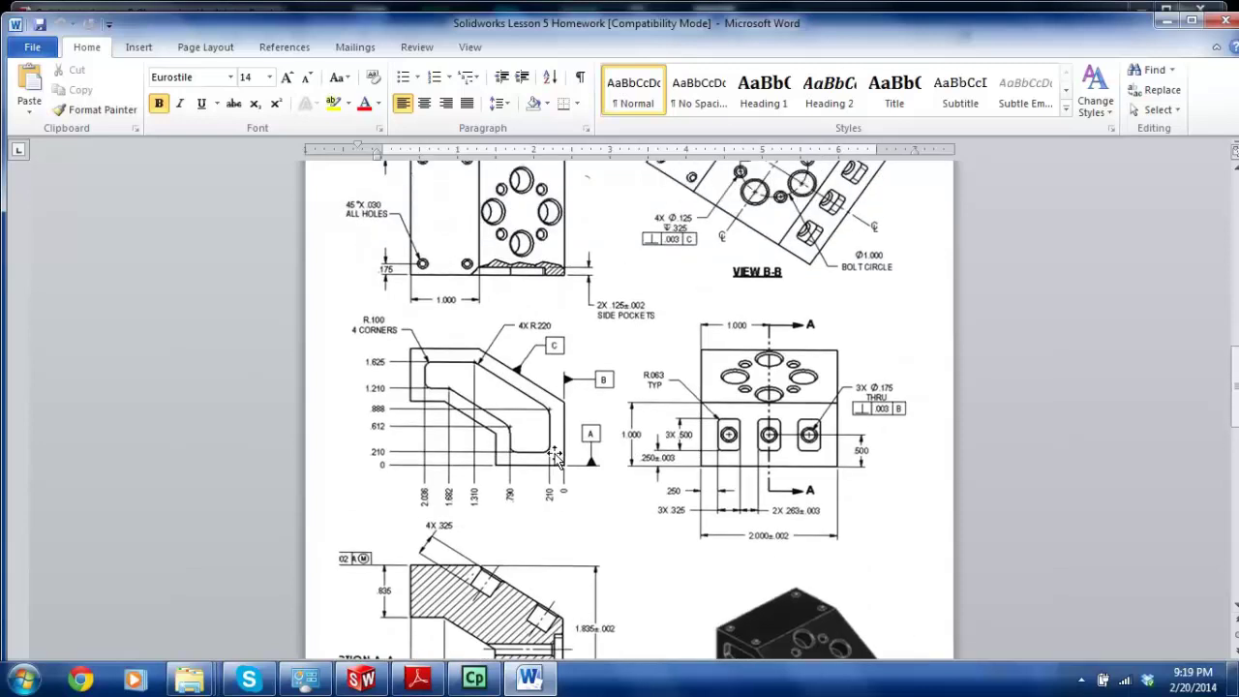
scroll(556, 458, up, 2)
scroll(559, 434, down, 2)
scroll(672, 413, up, 4)
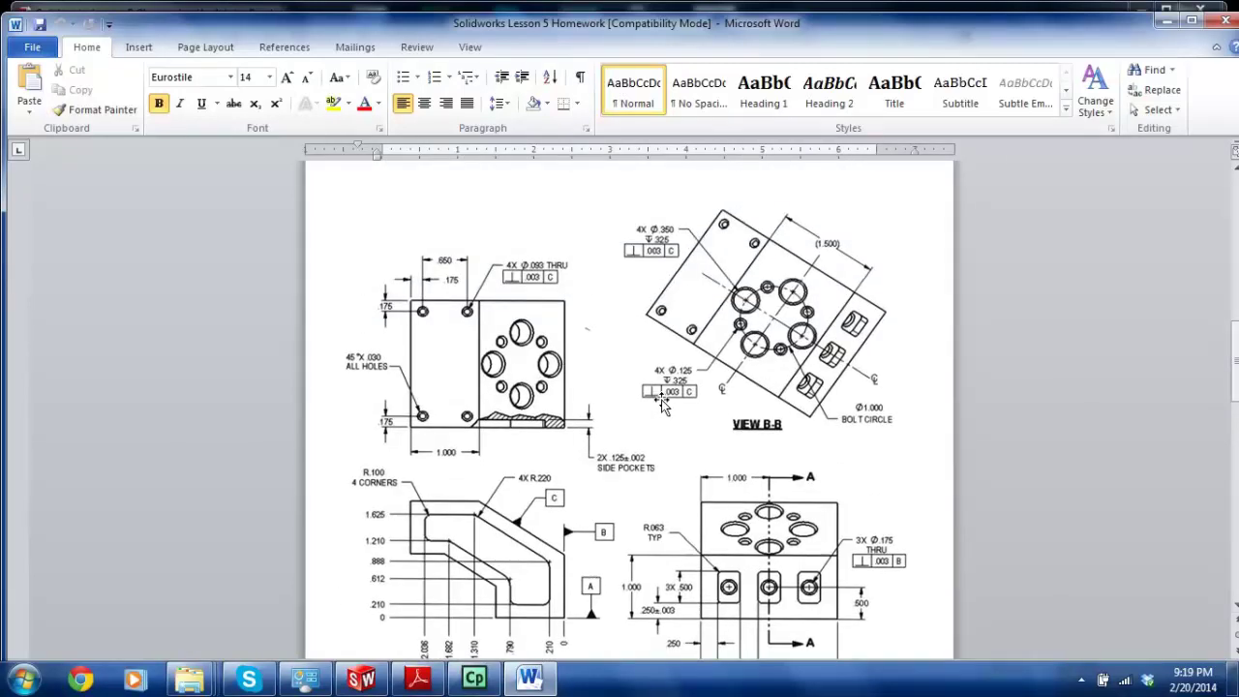
scroll(662, 387, down, 5)
scroll(426, 322, up, 2)
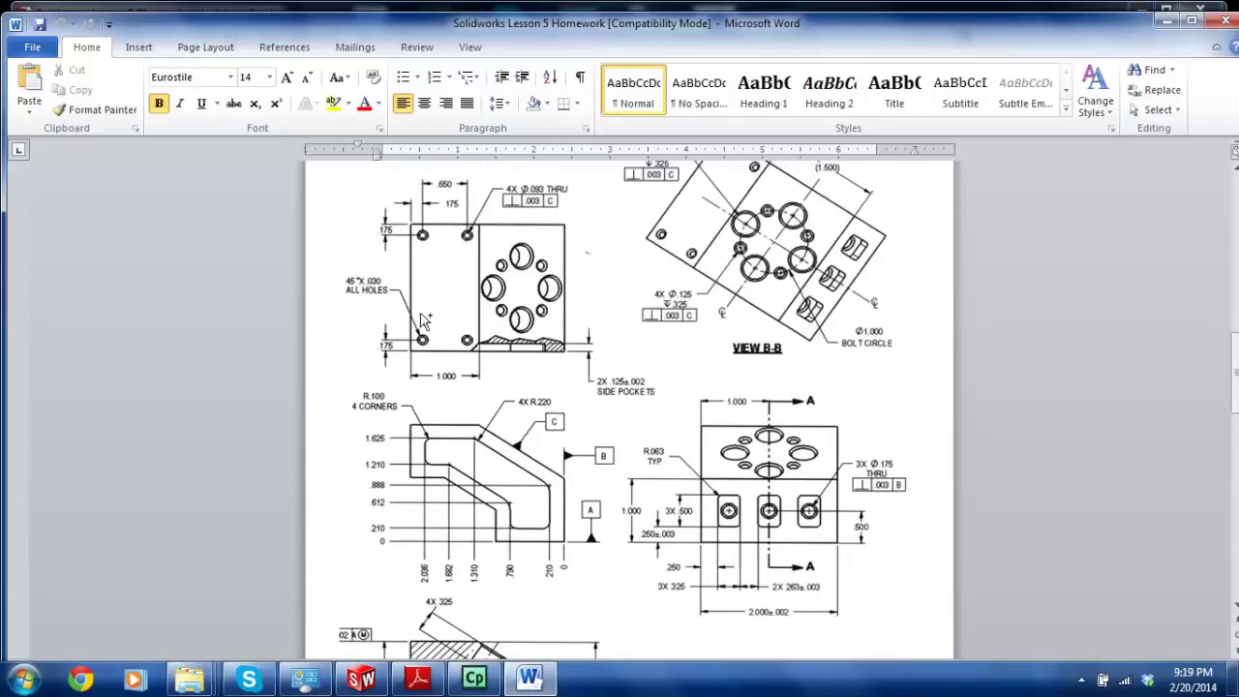
Step: Examine the angled block's hole callouts, side pocket profile, section A-A and pictorial view close up
ctrl+scroll(430, 283, up, 3)
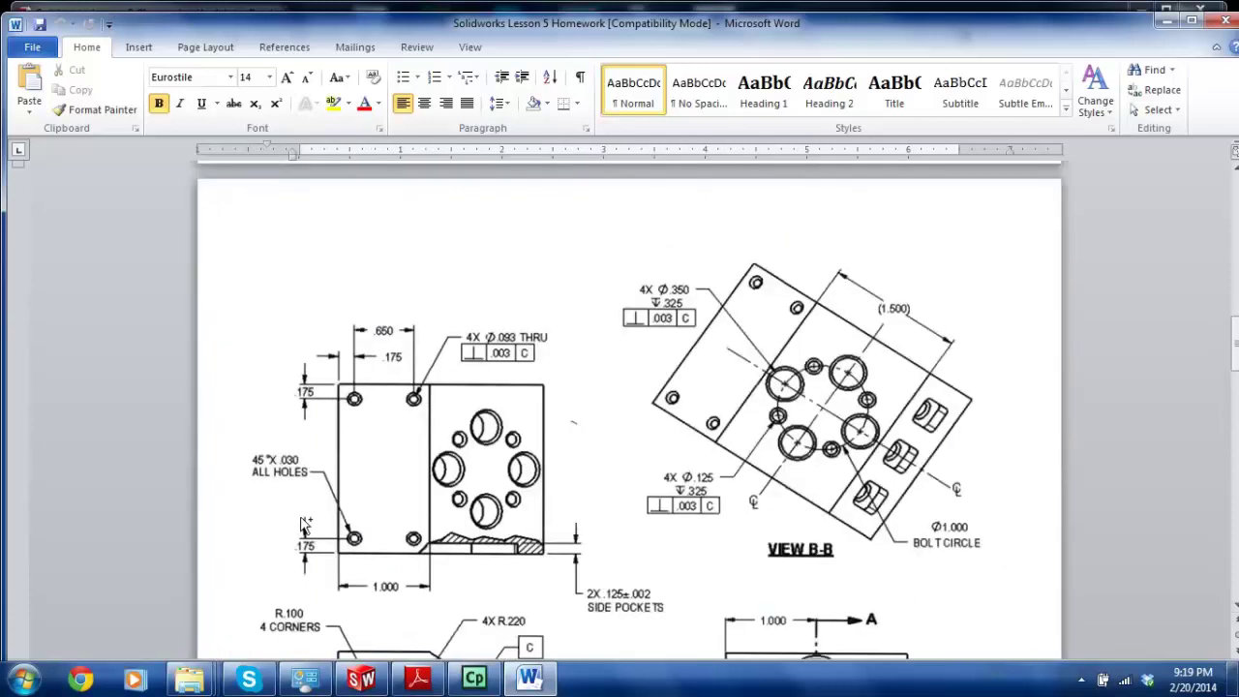
ctrl+scroll(308, 523, up, 1)
scroll(320, 492, down, 2)
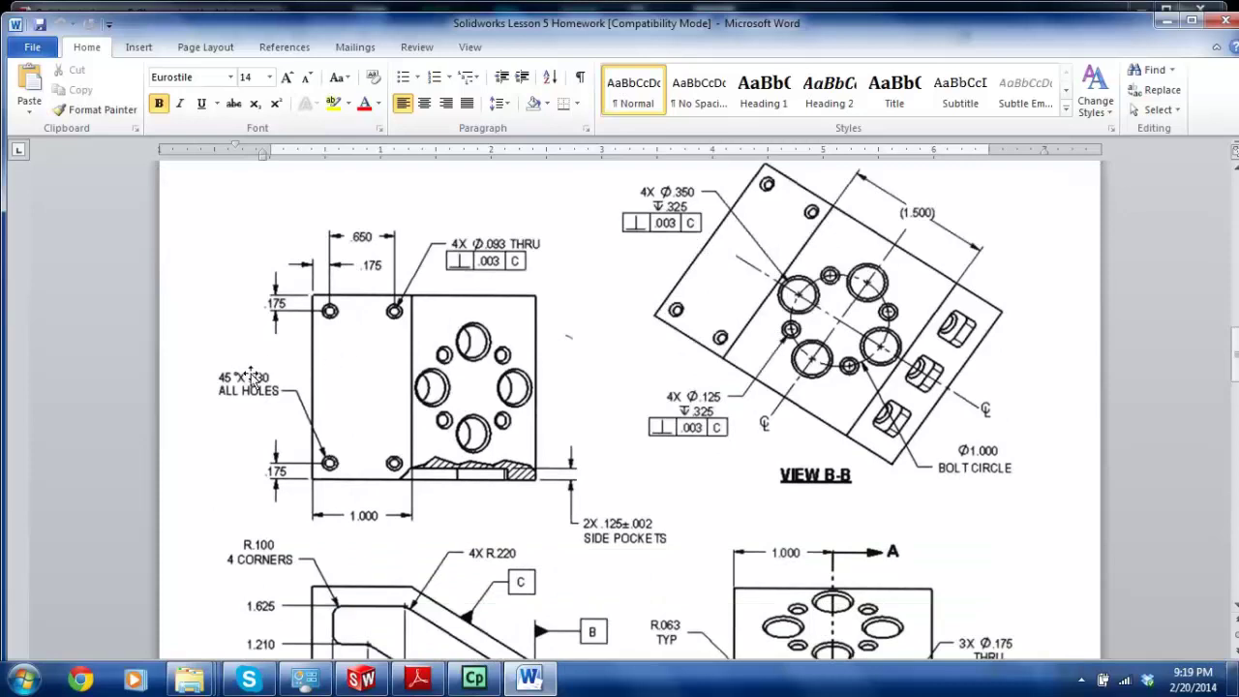
scroll(270, 386, down, 4)
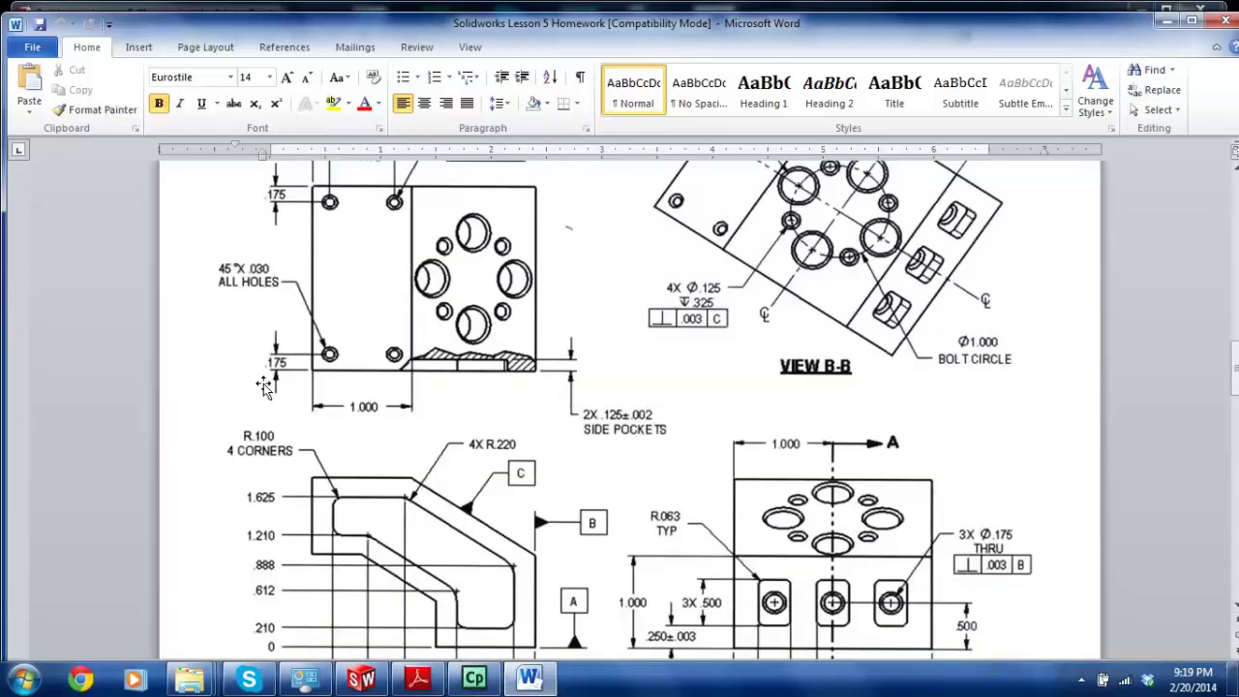
scroll(330, 413, down, 1)
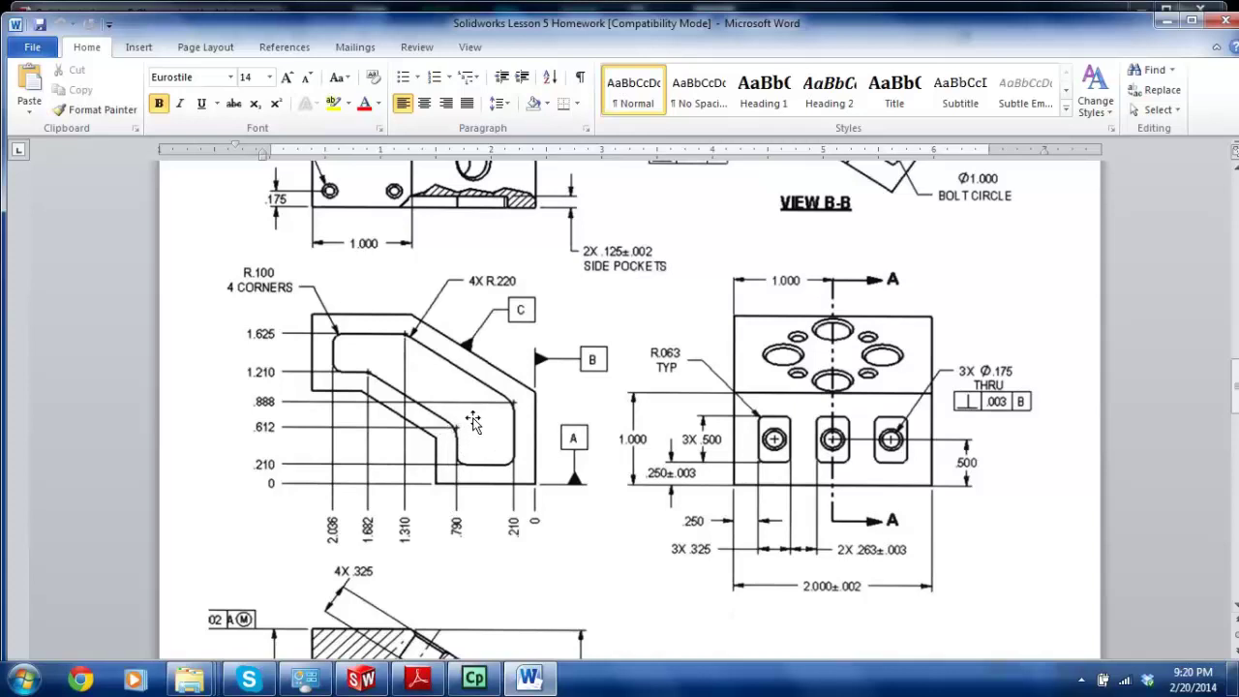
scroll(472, 422, down, 5)
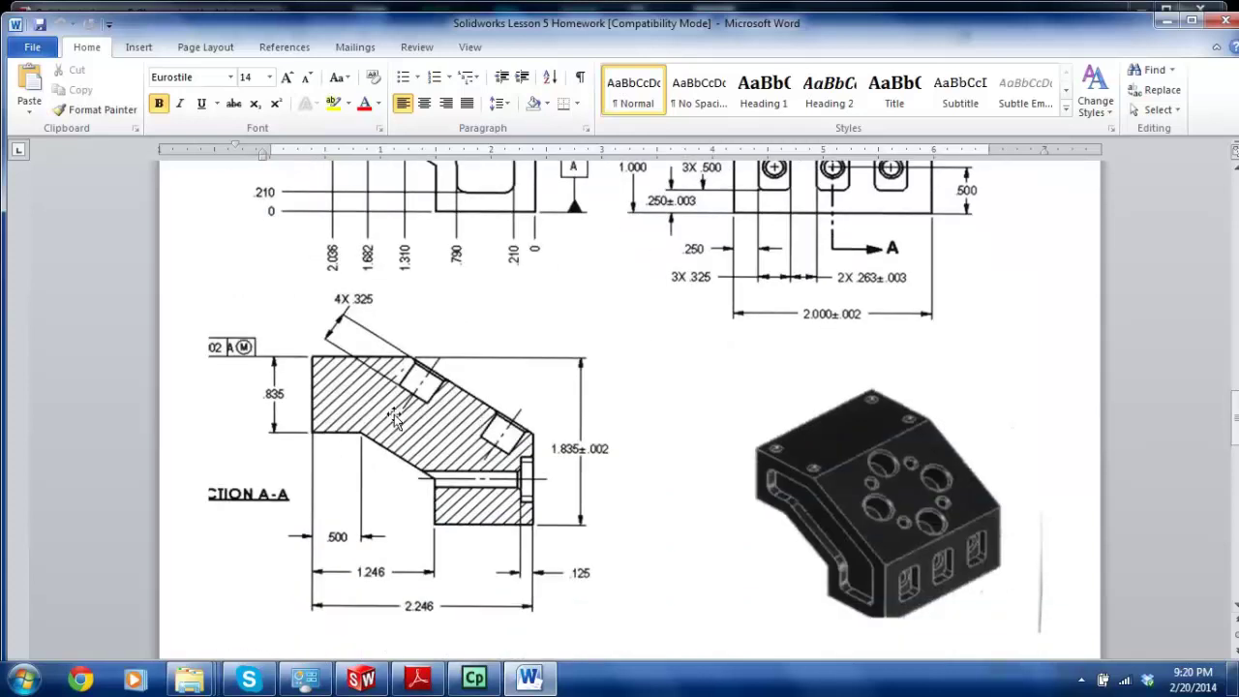
scroll(479, 421, up, 5)
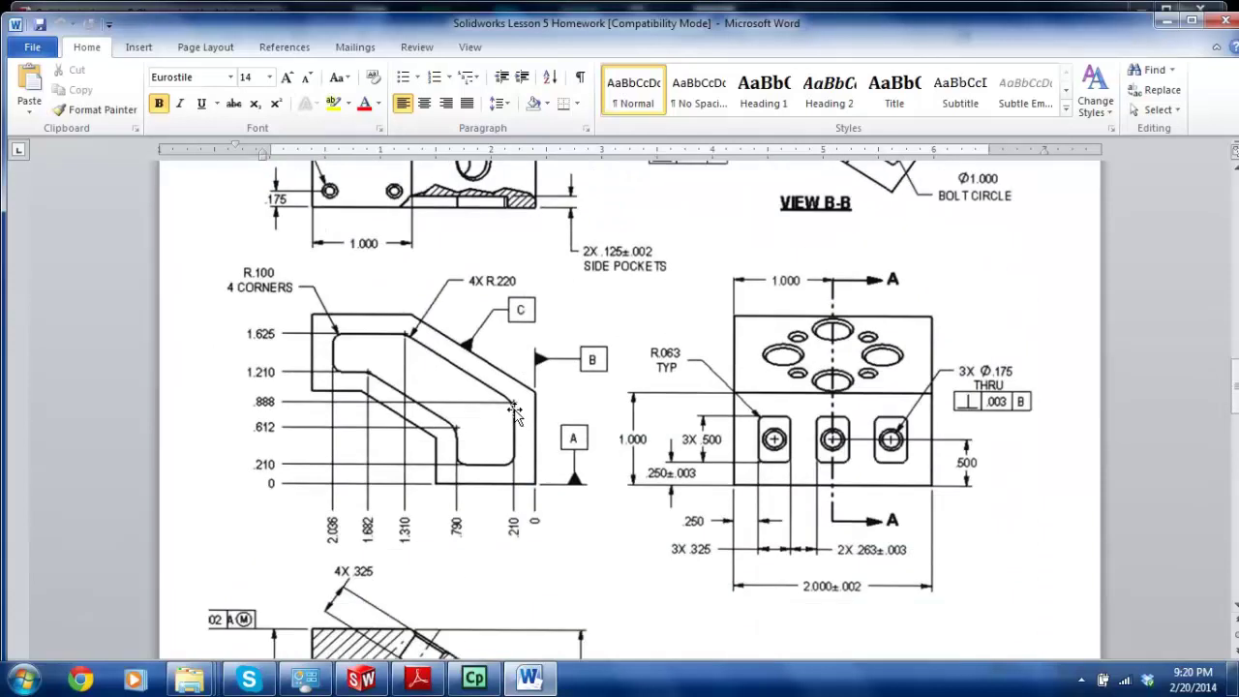
scroll(517, 415, down, 3)
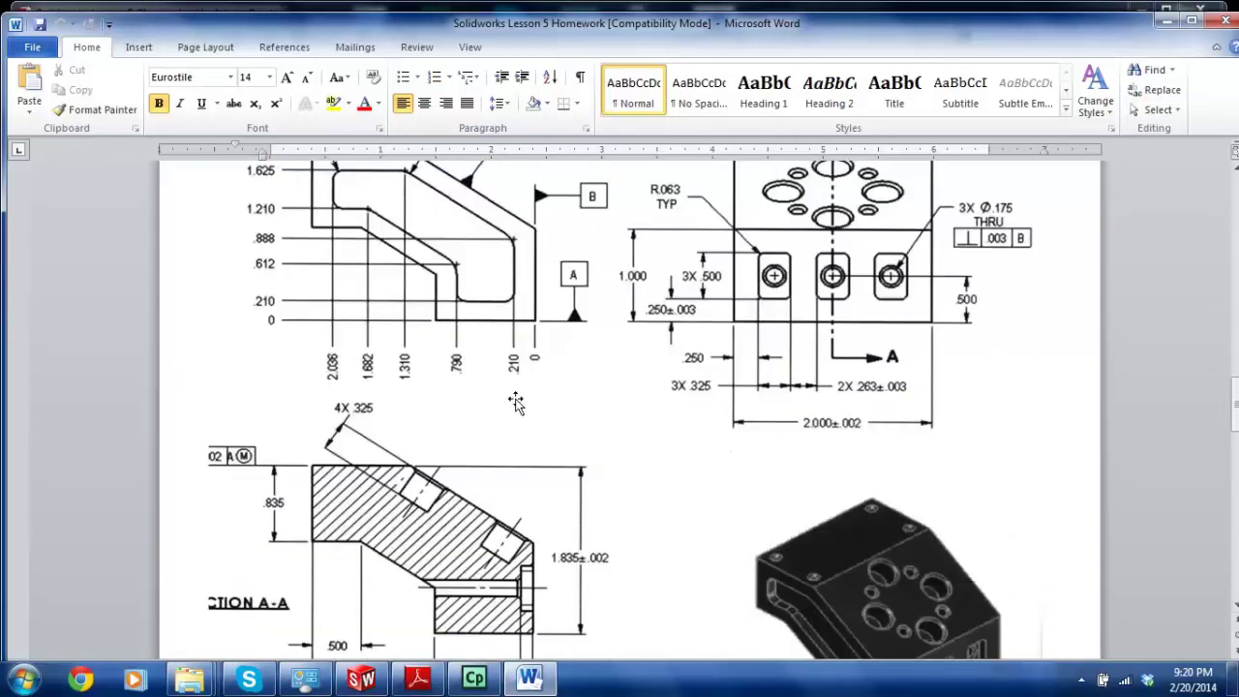
scroll(519, 407, down, 2)
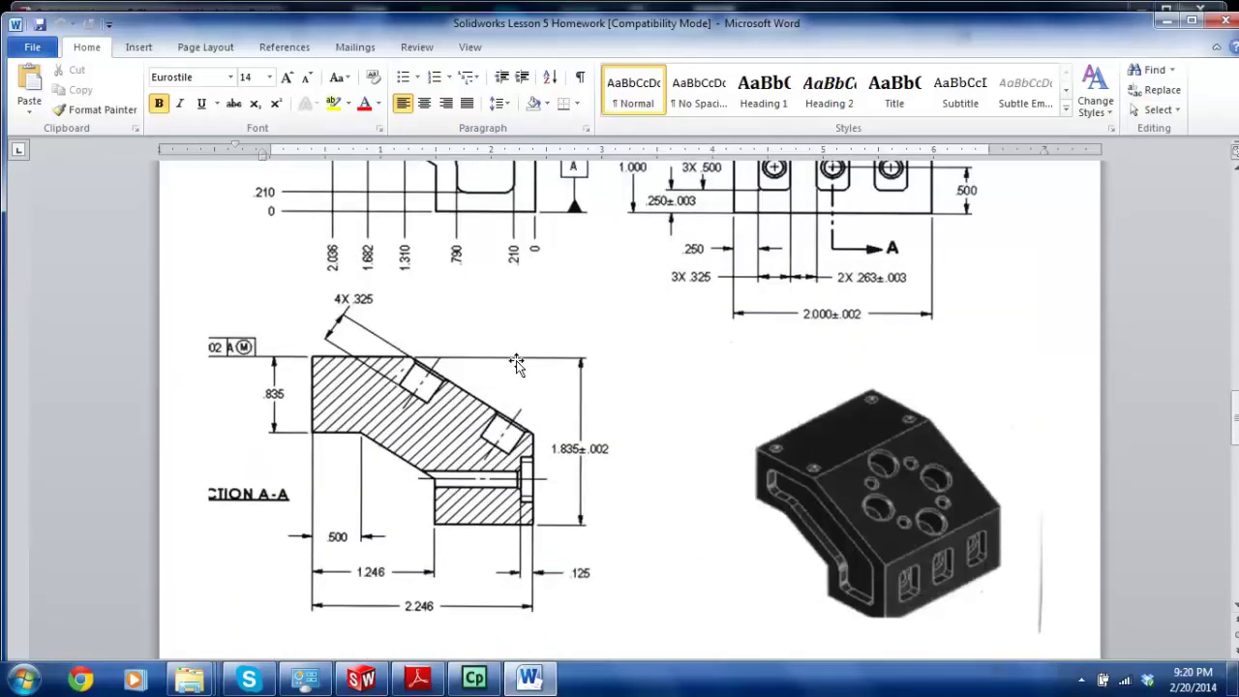
Step: Recheck the angled block's side pocket and front slot views, and find the isometric bracket drawing on the following pages
scroll(517, 388, up, 5)
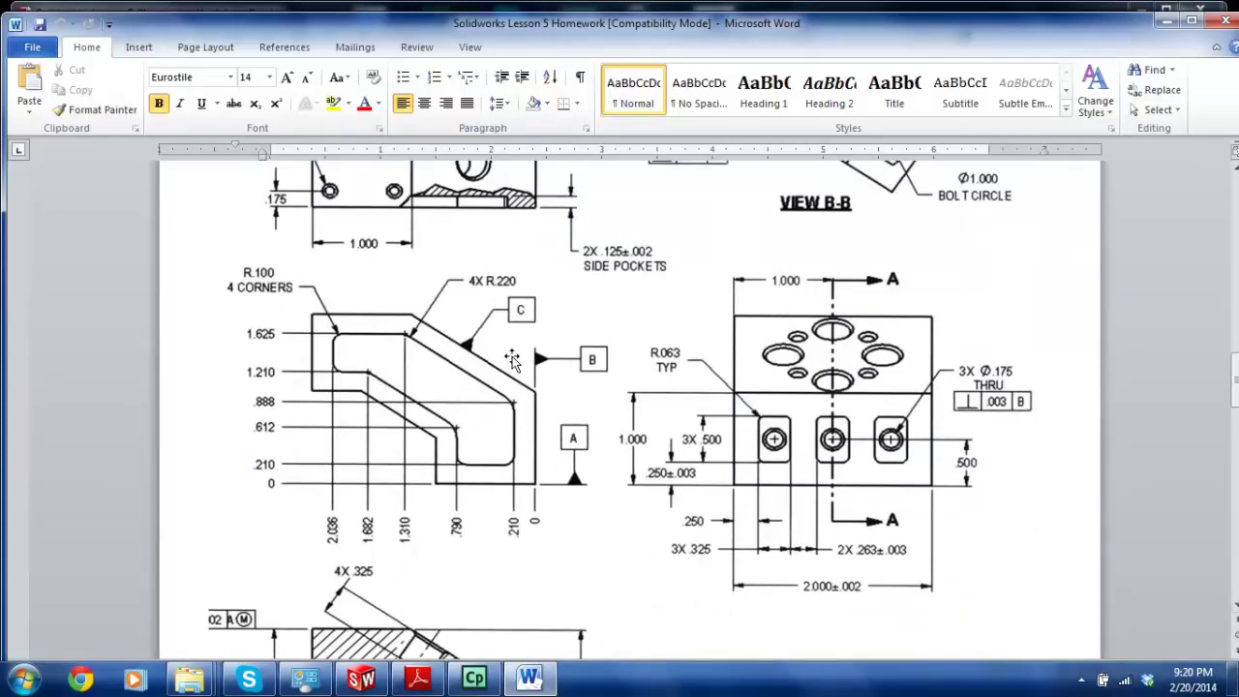
scroll(513, 358, down, 20)
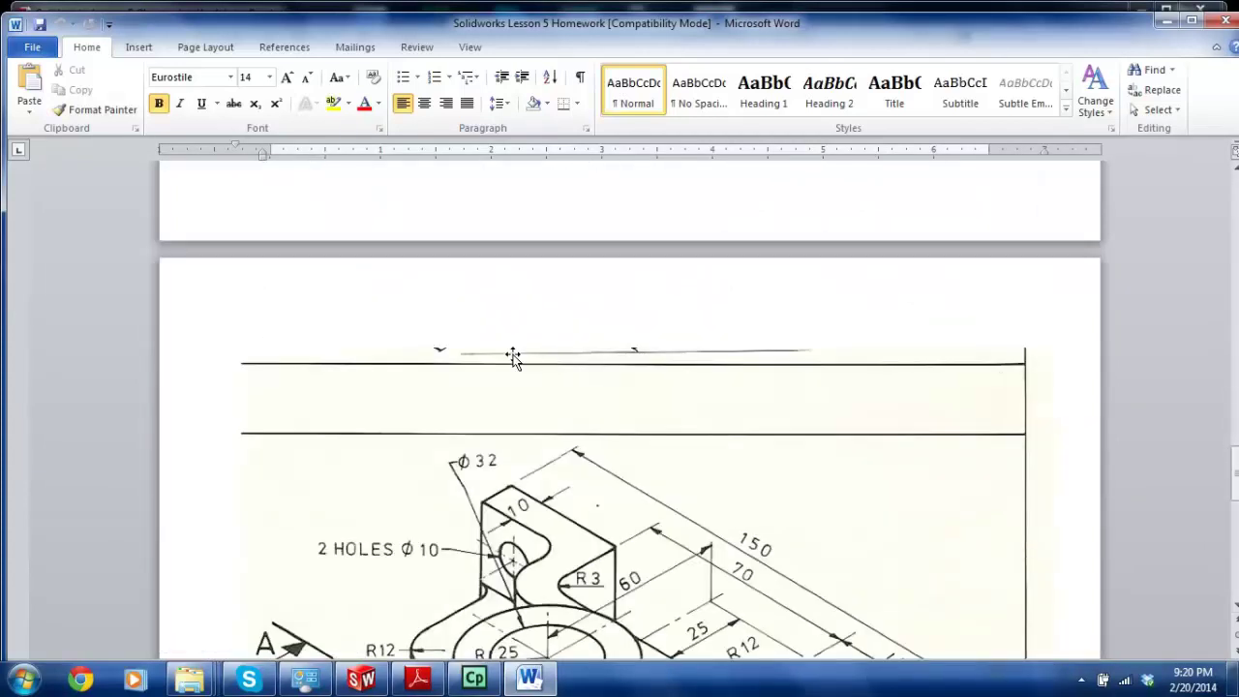
scroll(513, 358, down, 2)
scroll(513, 358, up, 4)
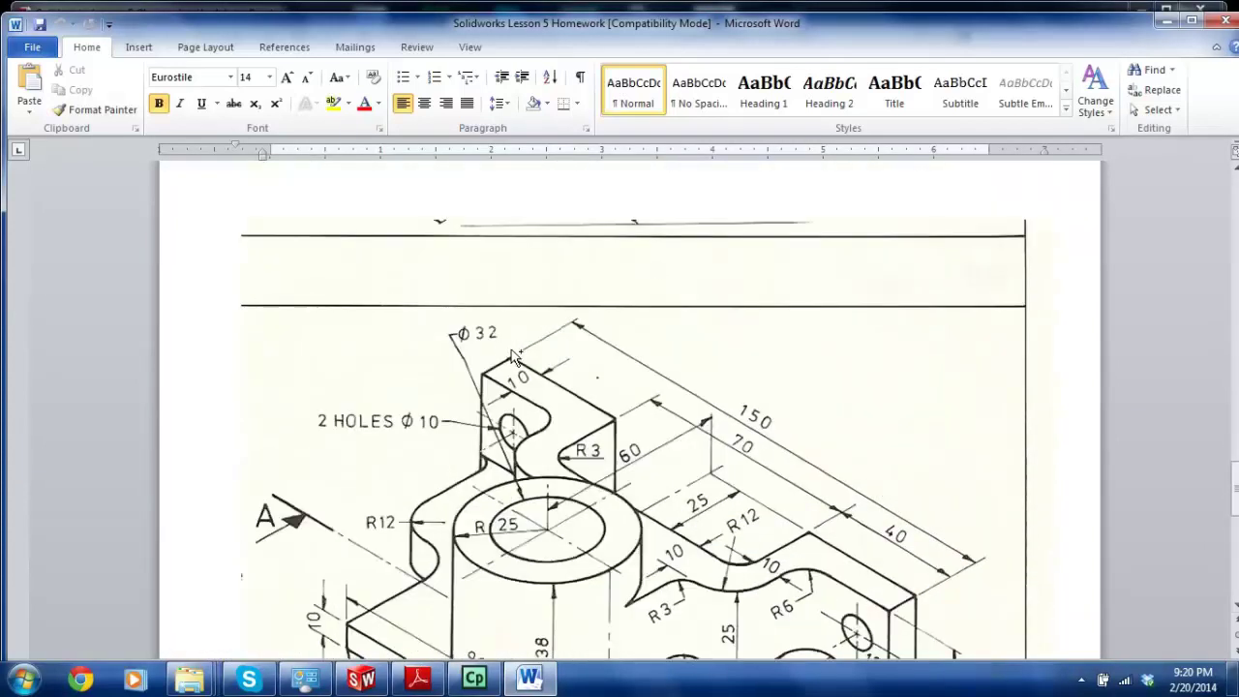
ctrl+scroll(513, 359, down, 3)
scroll(513, 358, down, 6)
scroll(510, 351, up, 1)
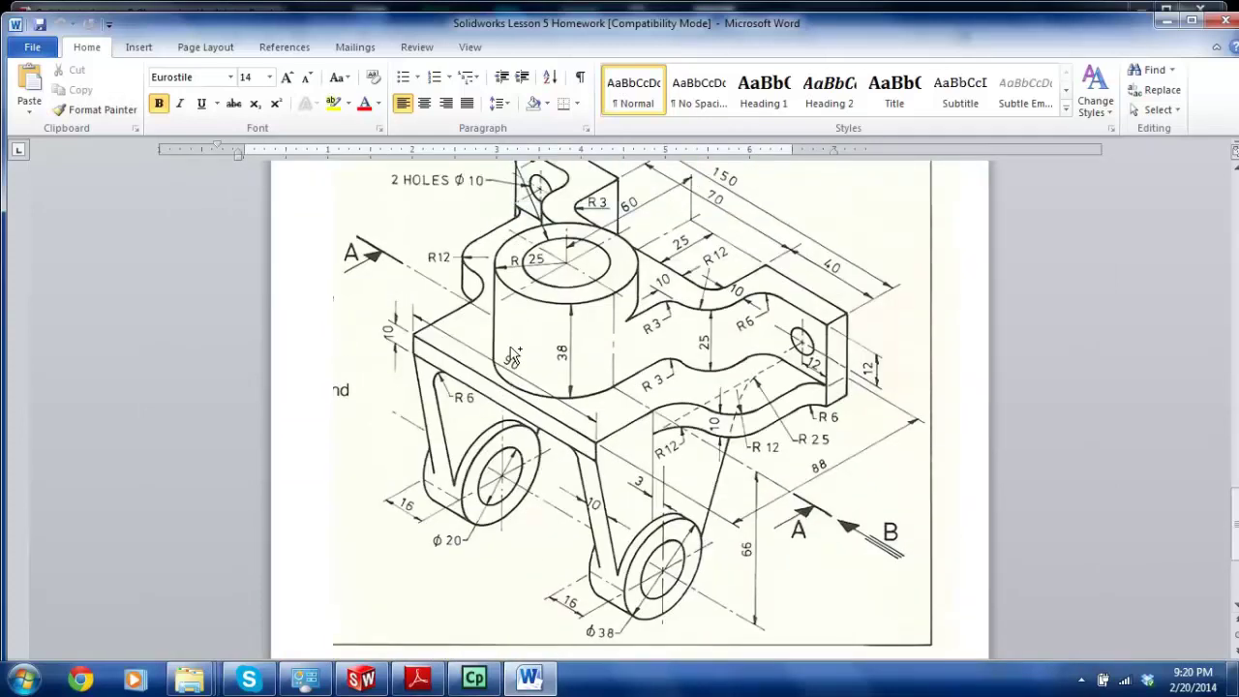
Step: Examine the bracket's isometric drawing, covering the central hollow cylinder, wavy side arms with holes, base plate and ringed legs
scroll(528, 354, up, 1)
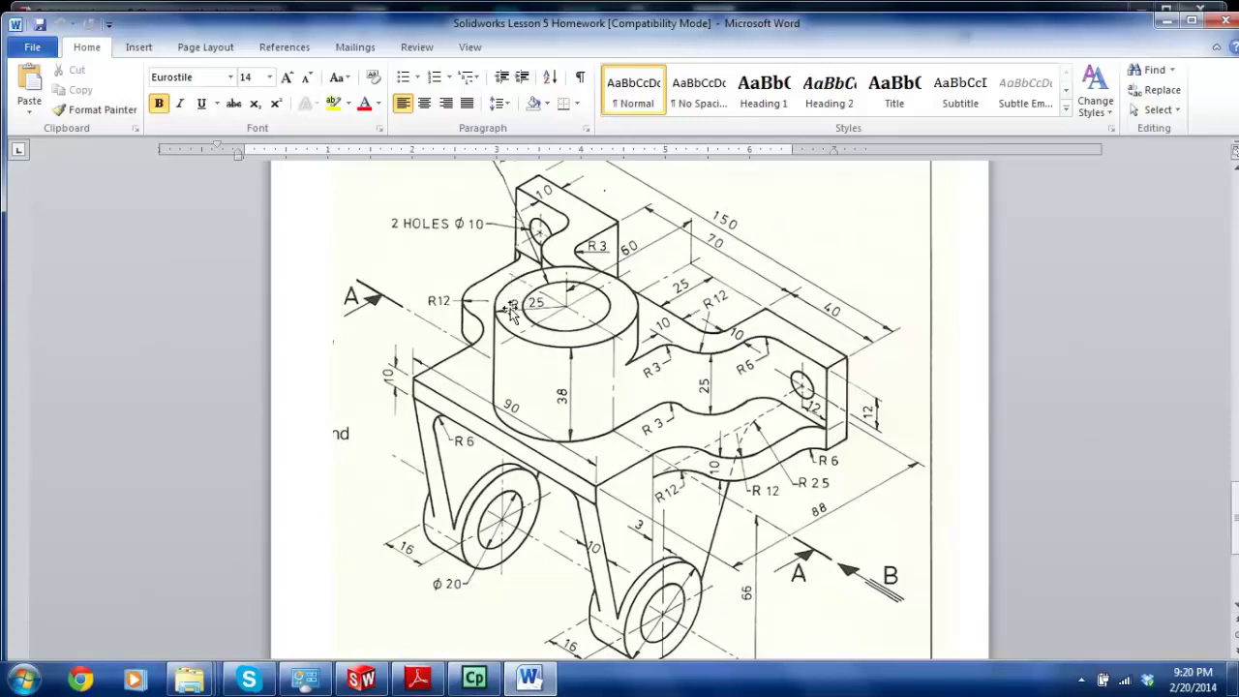
scroll(510, 311, down, 3)
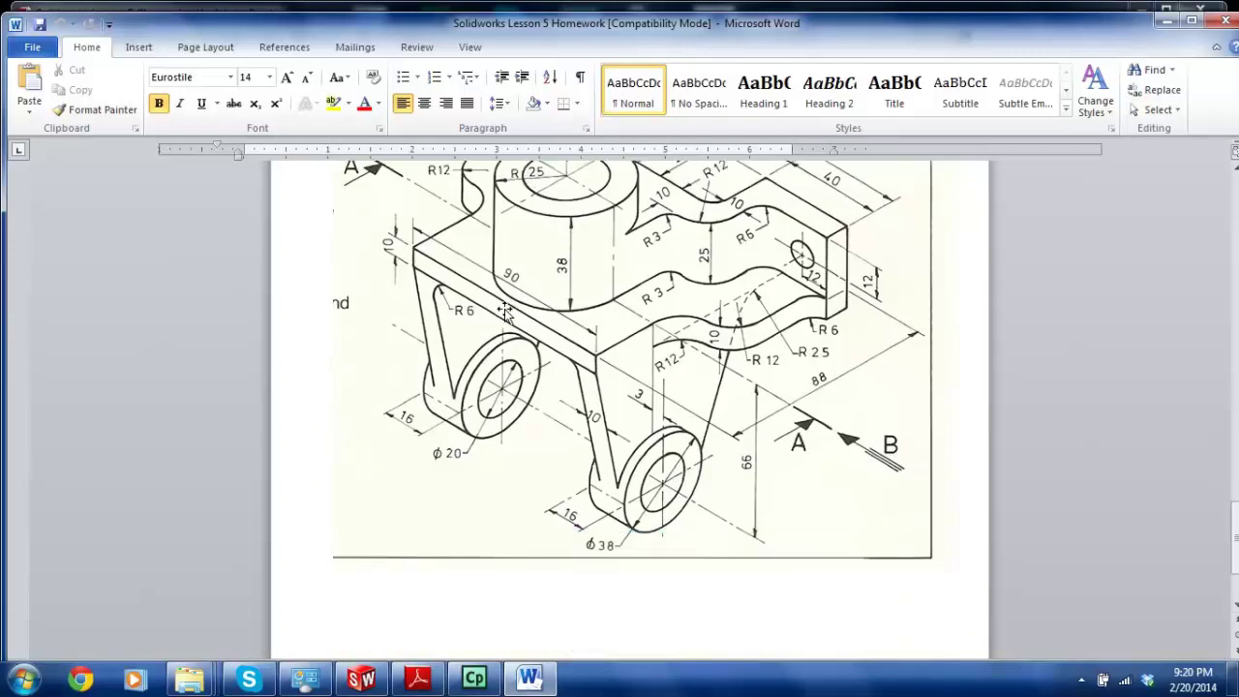
scroll(504, 310, up, 4)
scroll(503, 310, down, 2)
scroll(504, 310, up, 1)
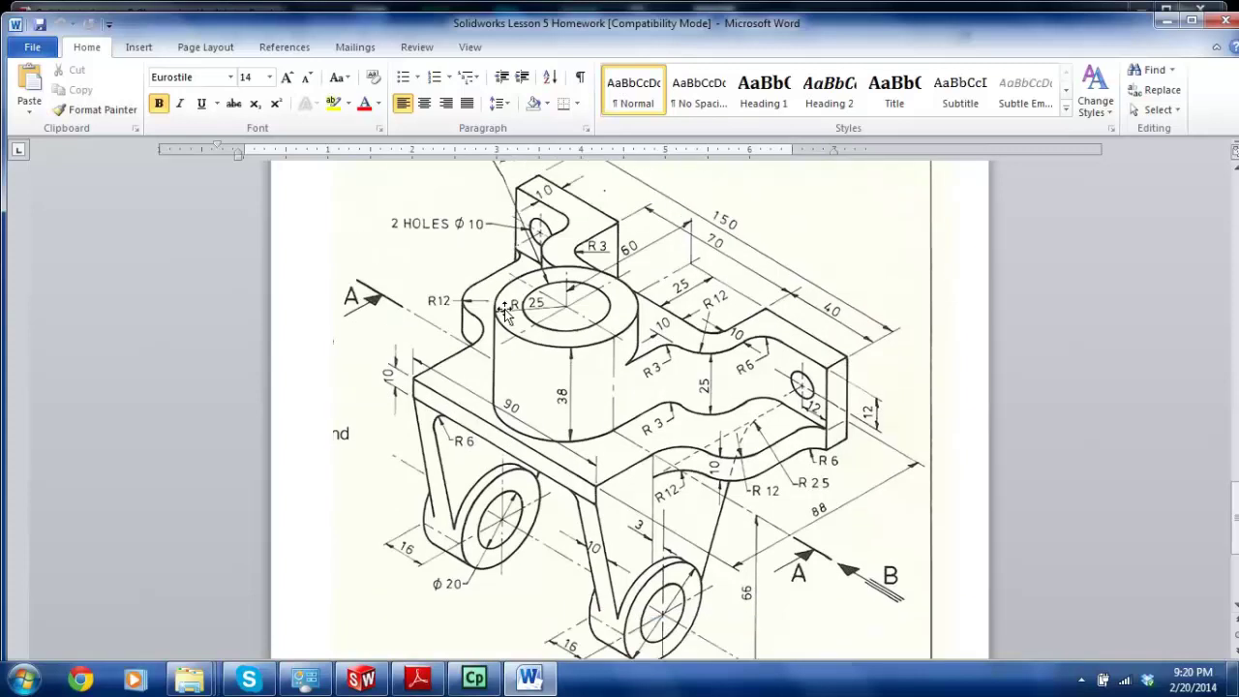
scroll(510, 312, down, 2)
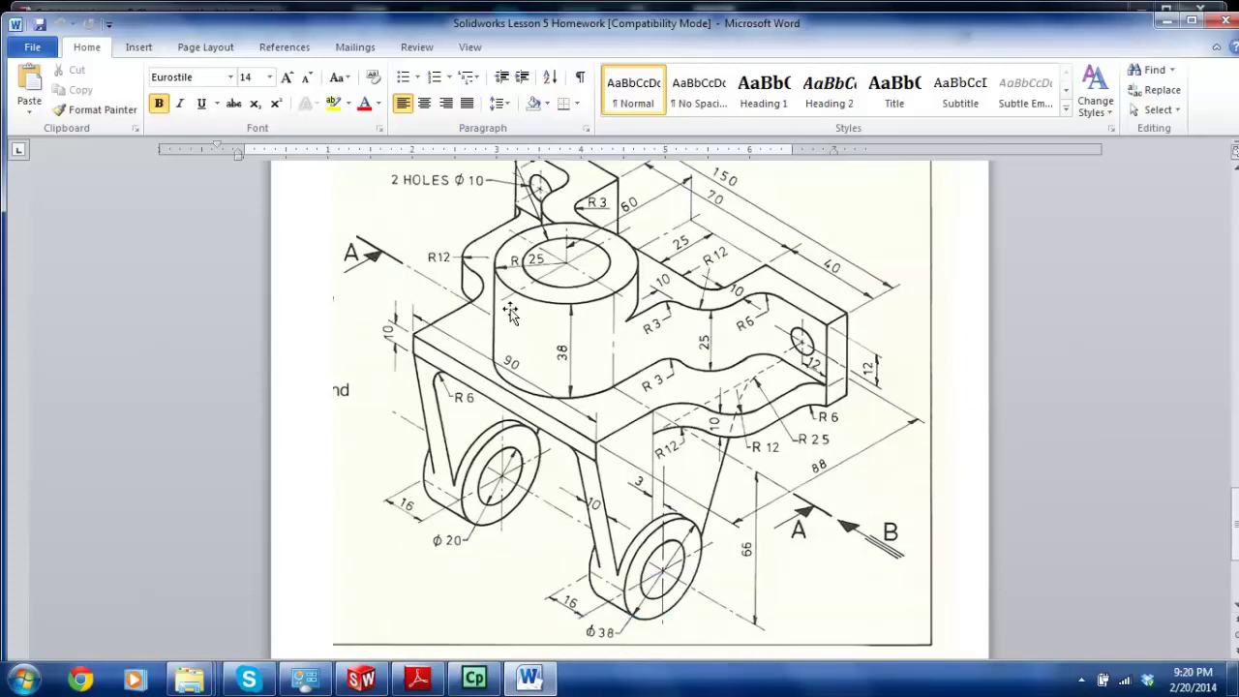
scroll(514, 310, up, 1)
scroll(523, 308, up, 3)
scroll(524, 310, down, 3)
scroll(523, 310, down, 3)
scroll(531, 316, up, 3)
scroll(537, 312, up, 7)
scroll(538, 309, down, 6)
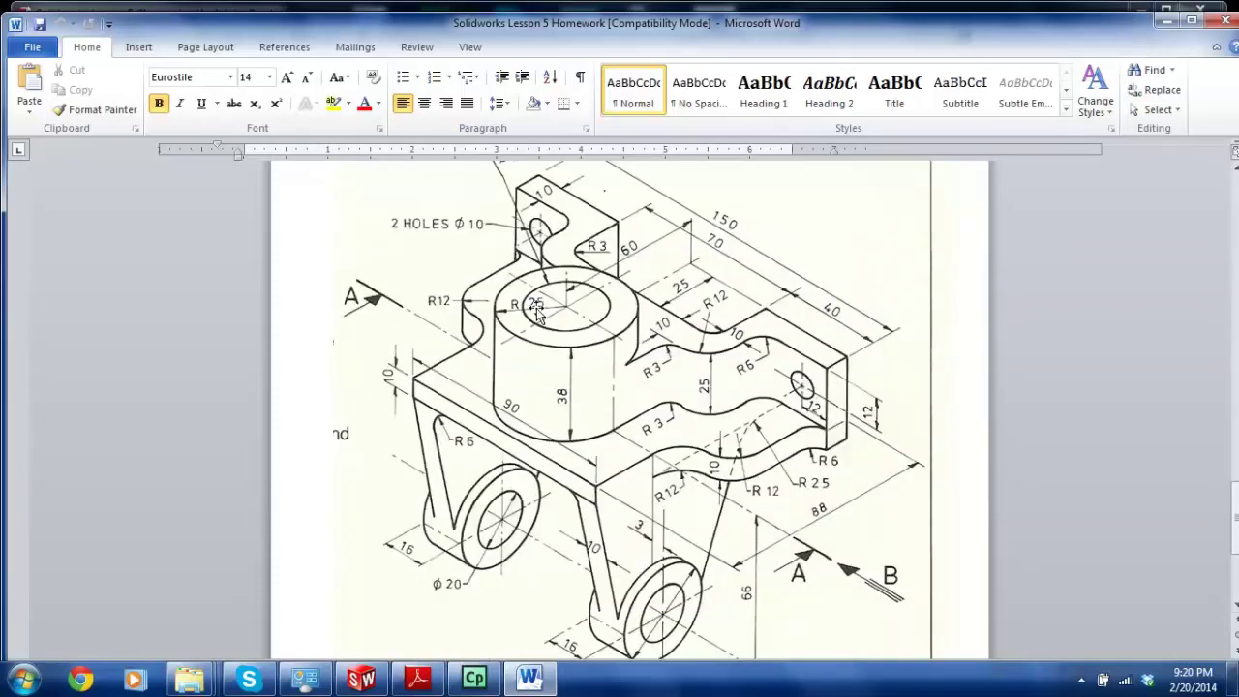